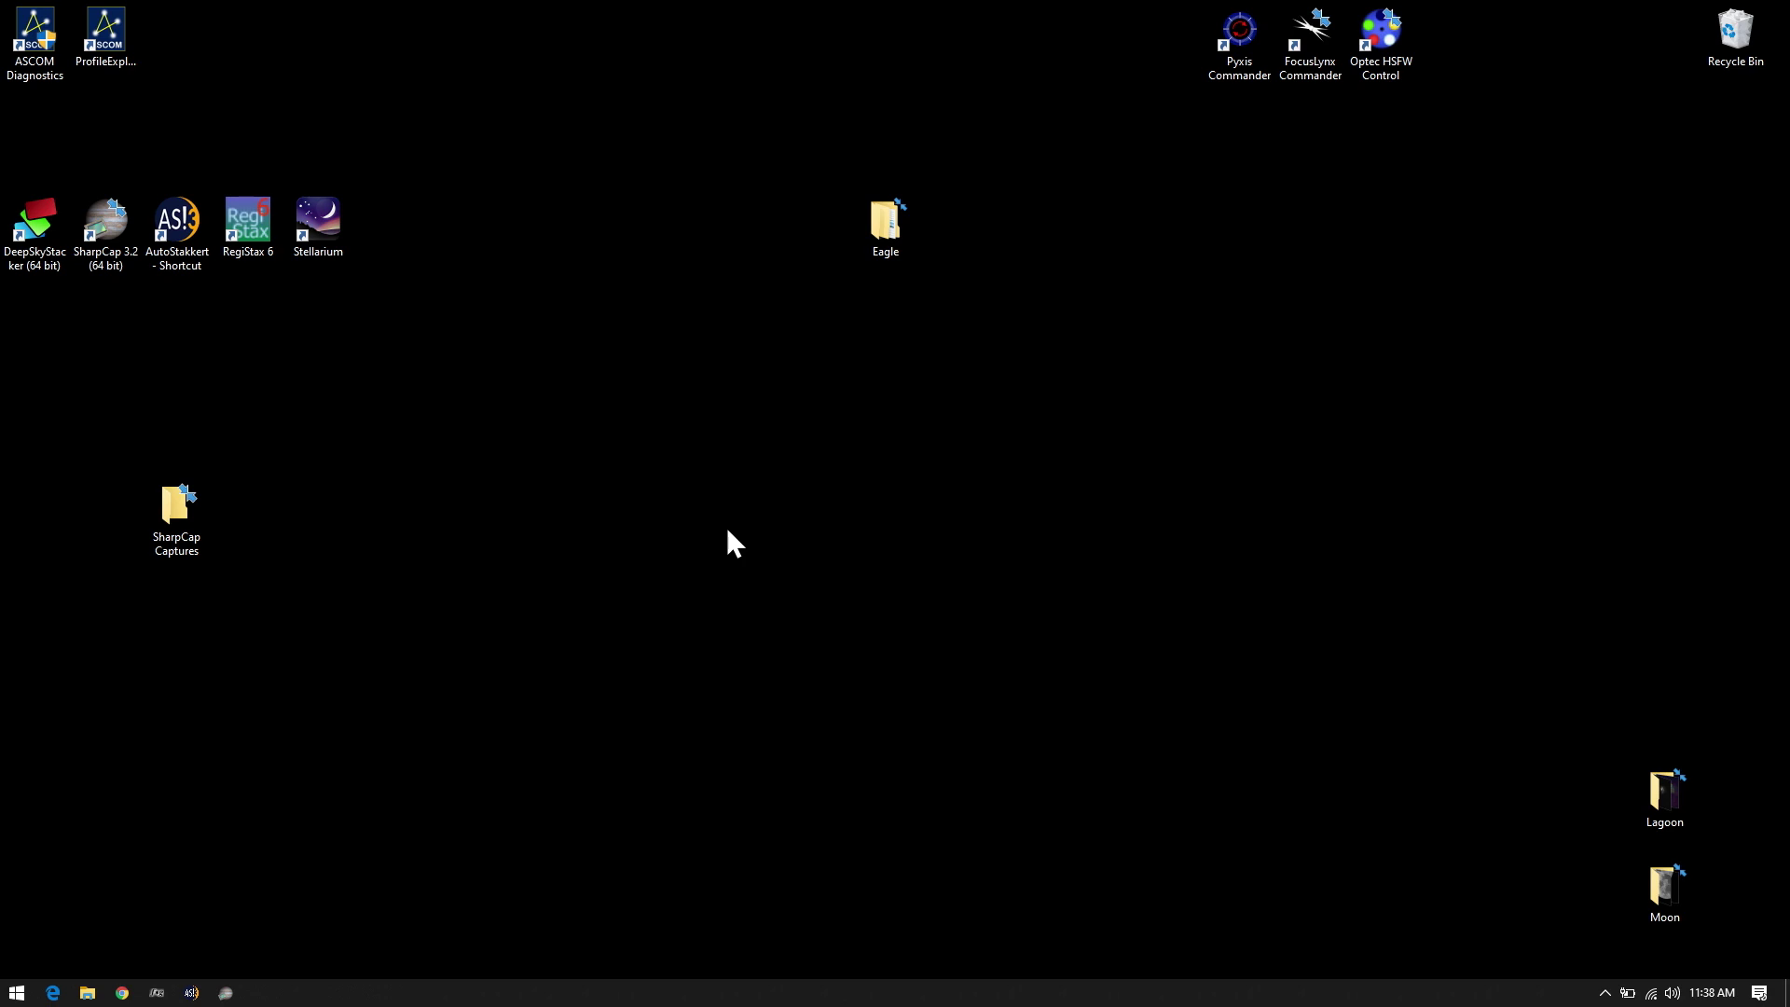
# Look over the subfolders of the Eagle folder on the desktop and close its window
pyautogui.doubleClick(886, 211)
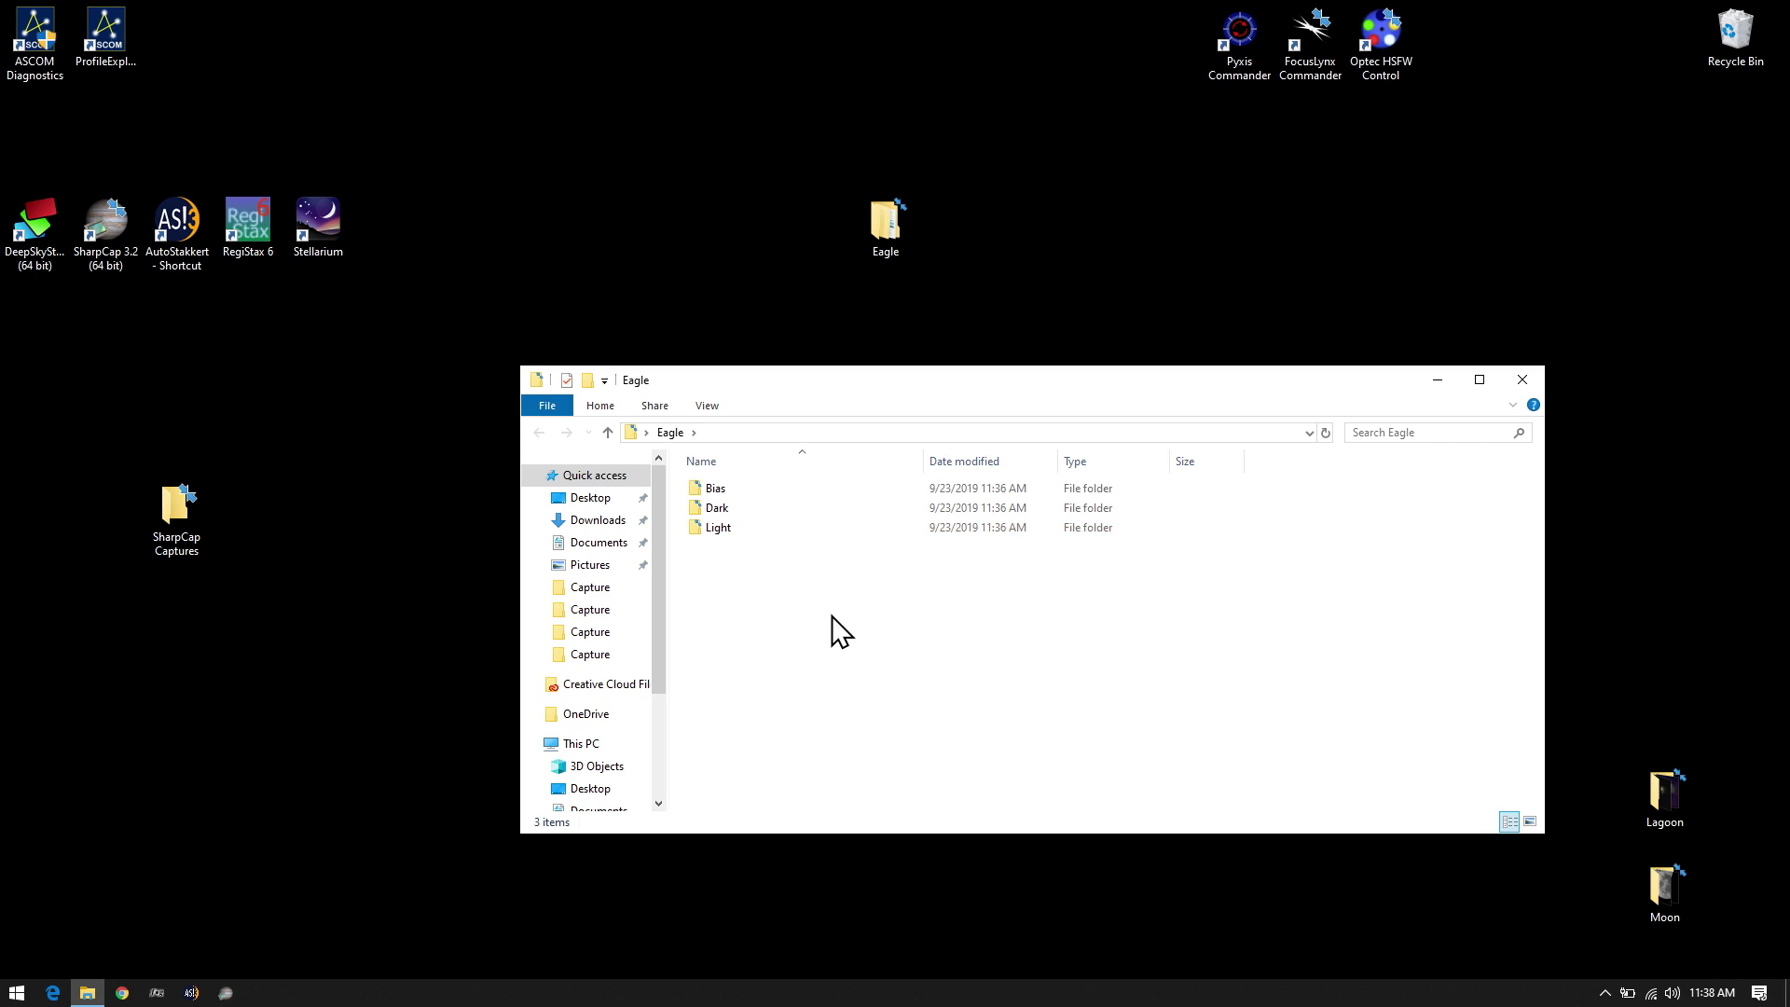
pyautogui.moveTo(1072, 660); pyautogui.dragTo(943, 631)
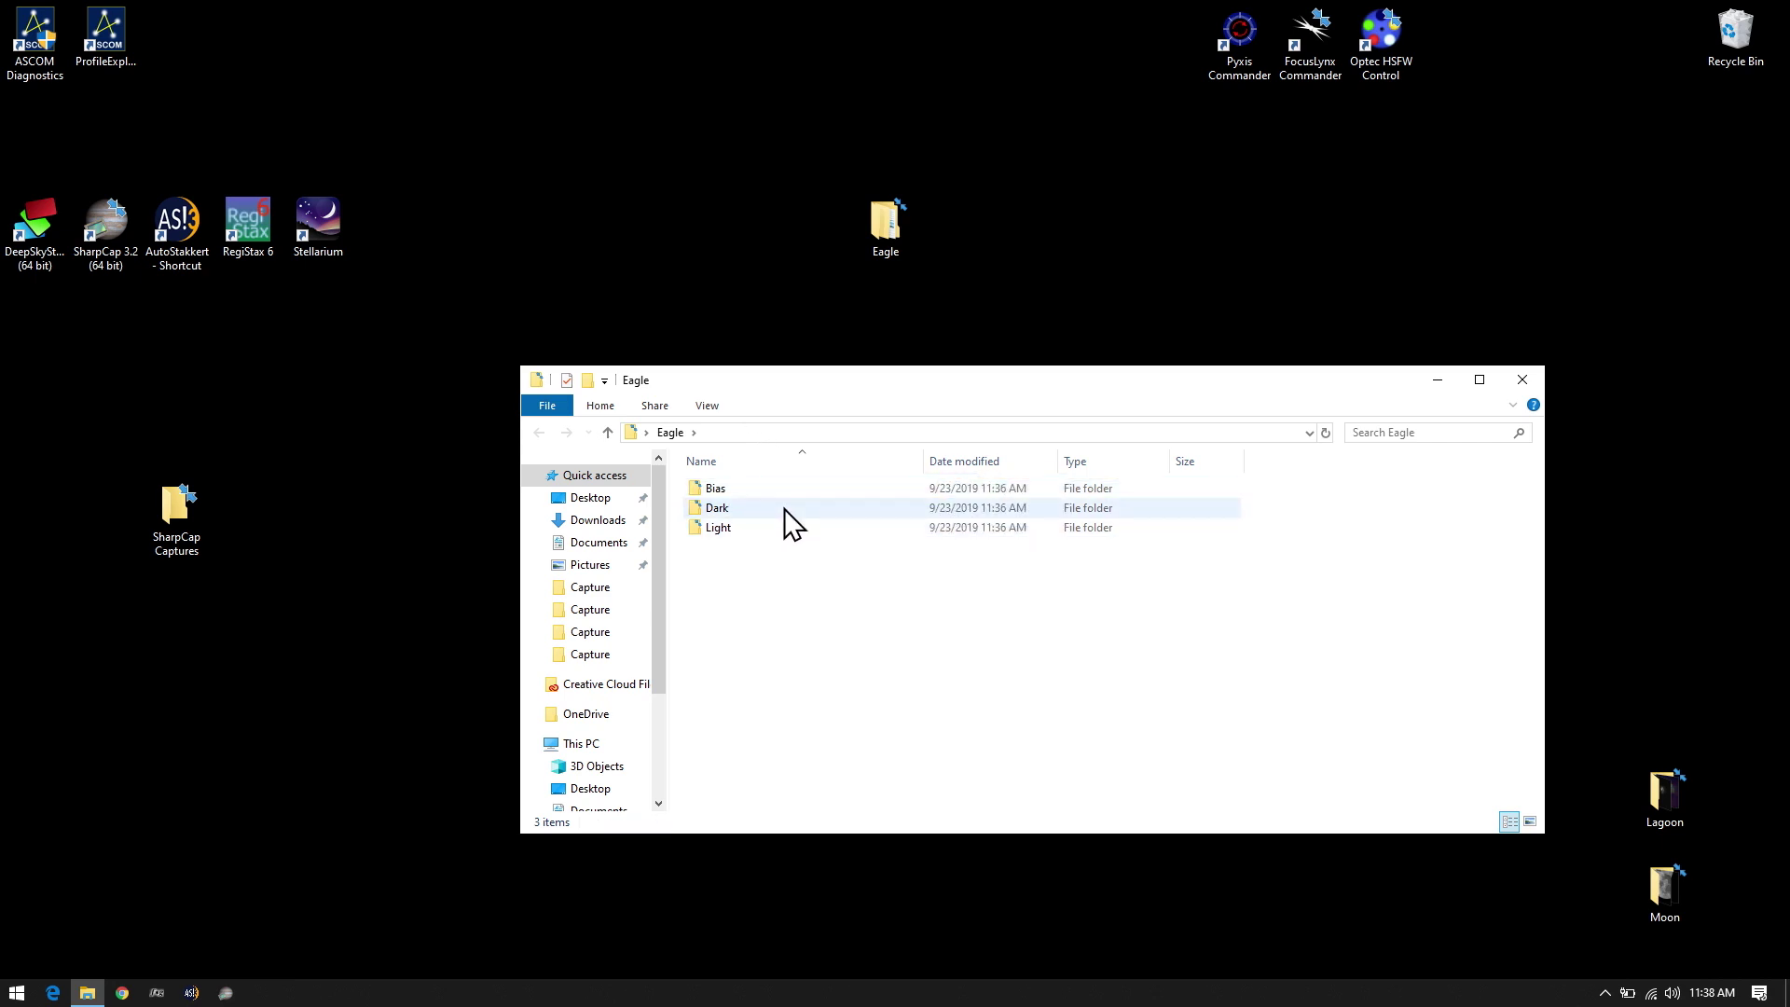
pyautogui.moveTo(878, 381); pyautogui.dragTo(810, 370)
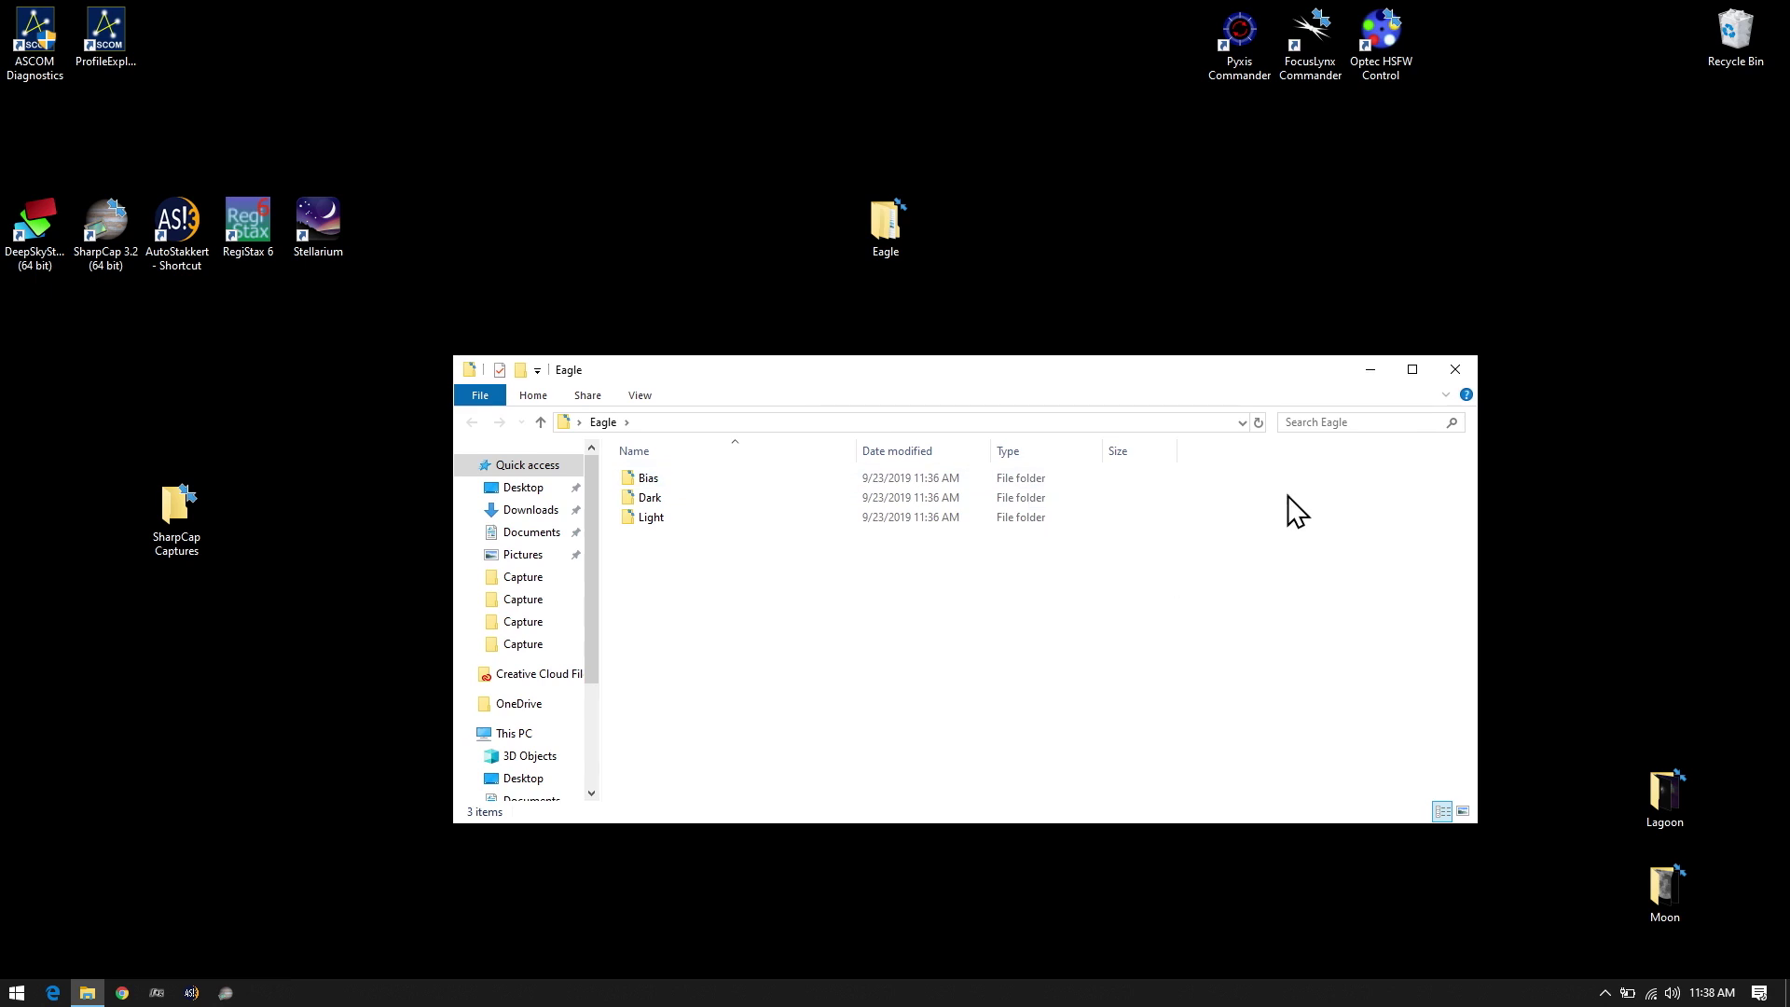
pyautogui.click(1455, 370)
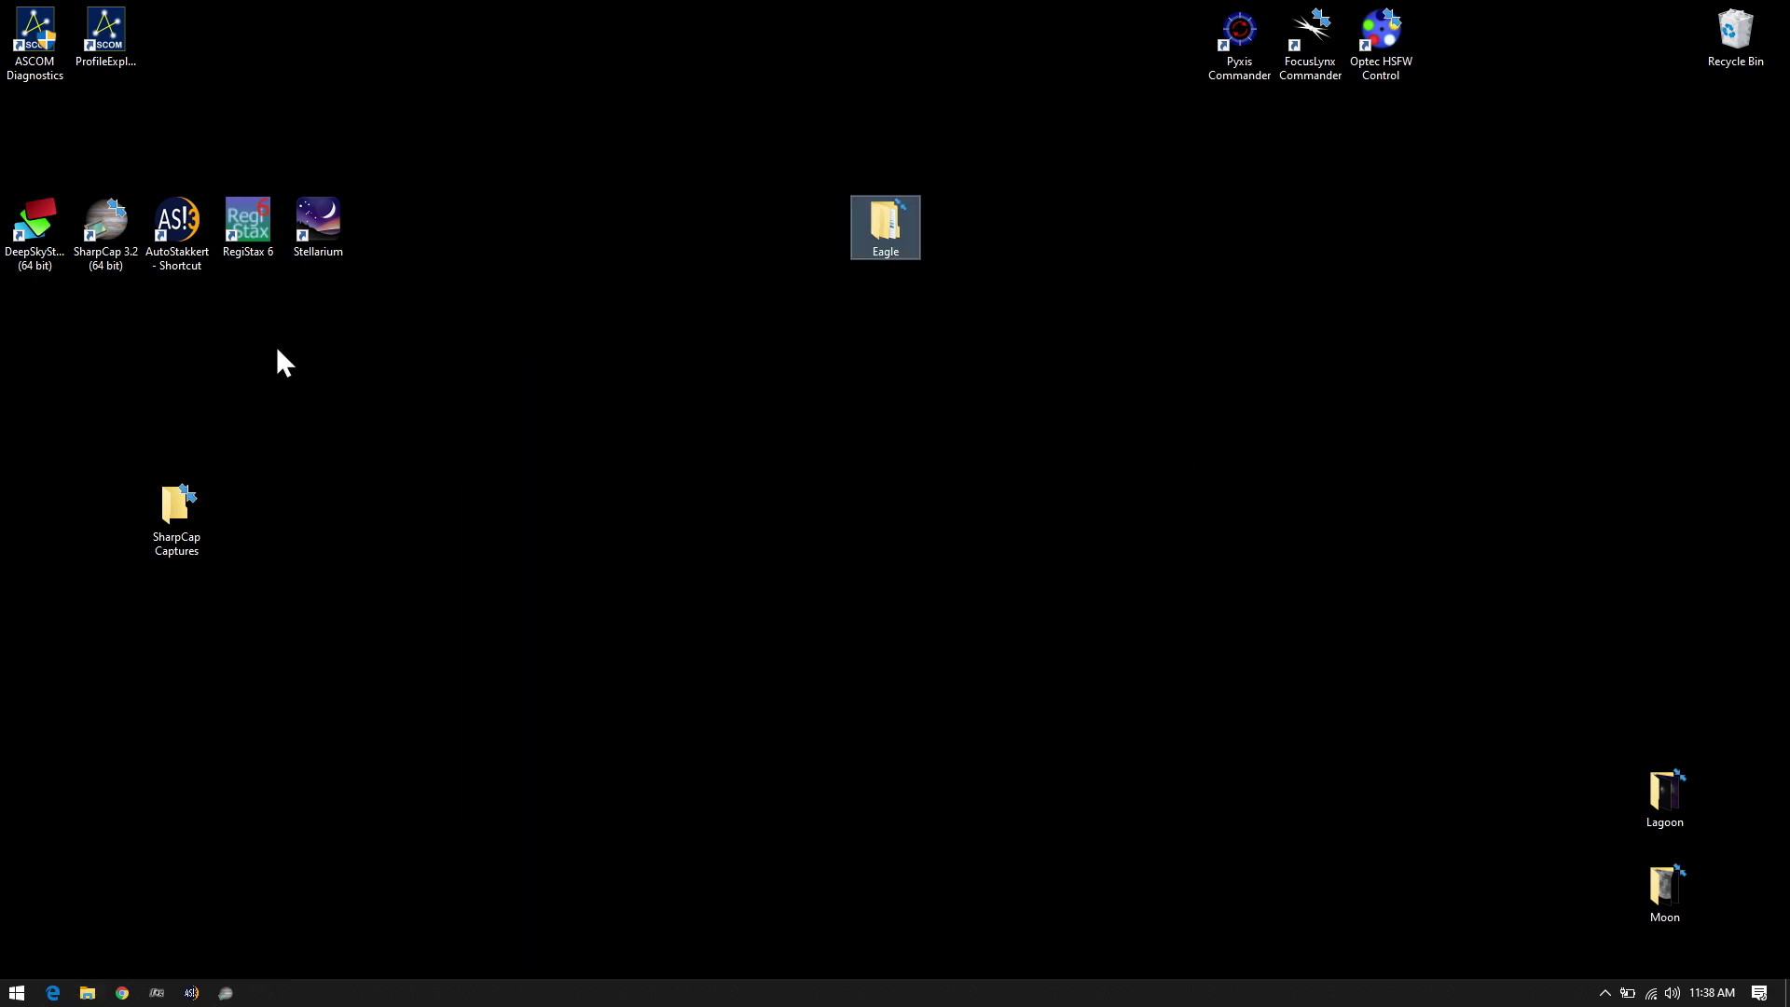
pyautogui.click(523, 419)
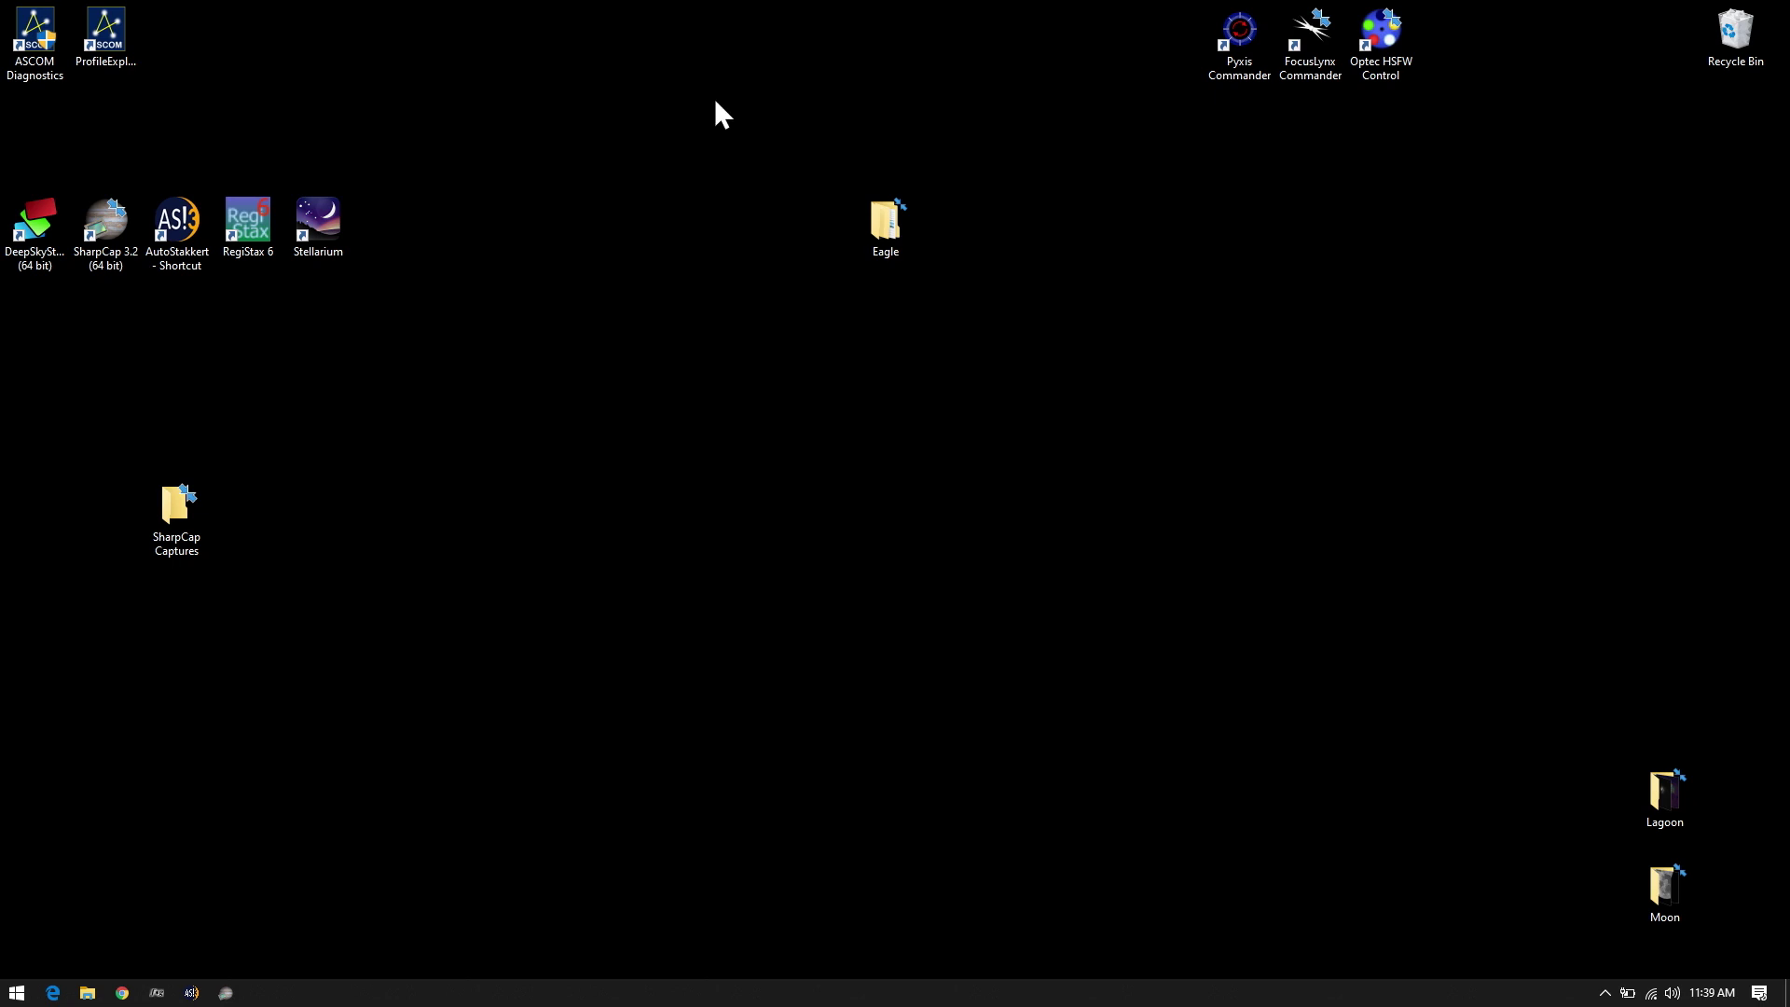
# Open the Eagle folder from the desktop and go over its Bias, Dark and Light subfolders
pyautogui.doubleClick(884, 220)
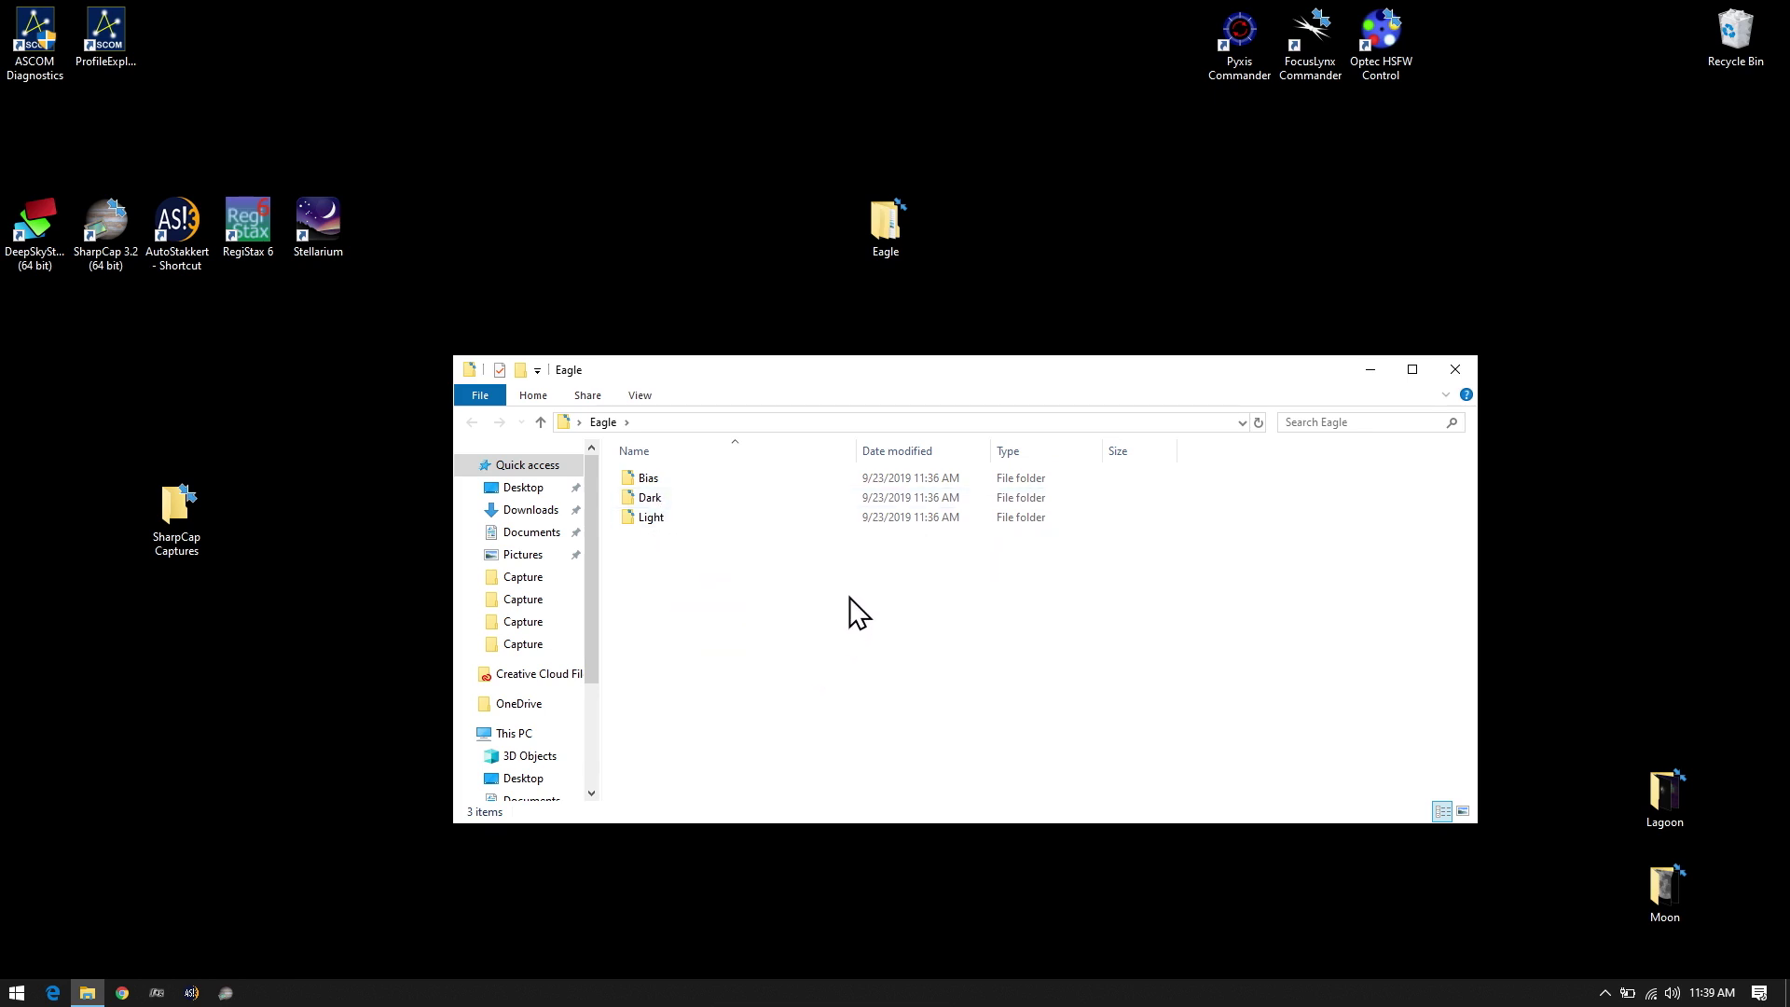
pyautogui.click(674, 527)
pyautogui.click(673, 631)
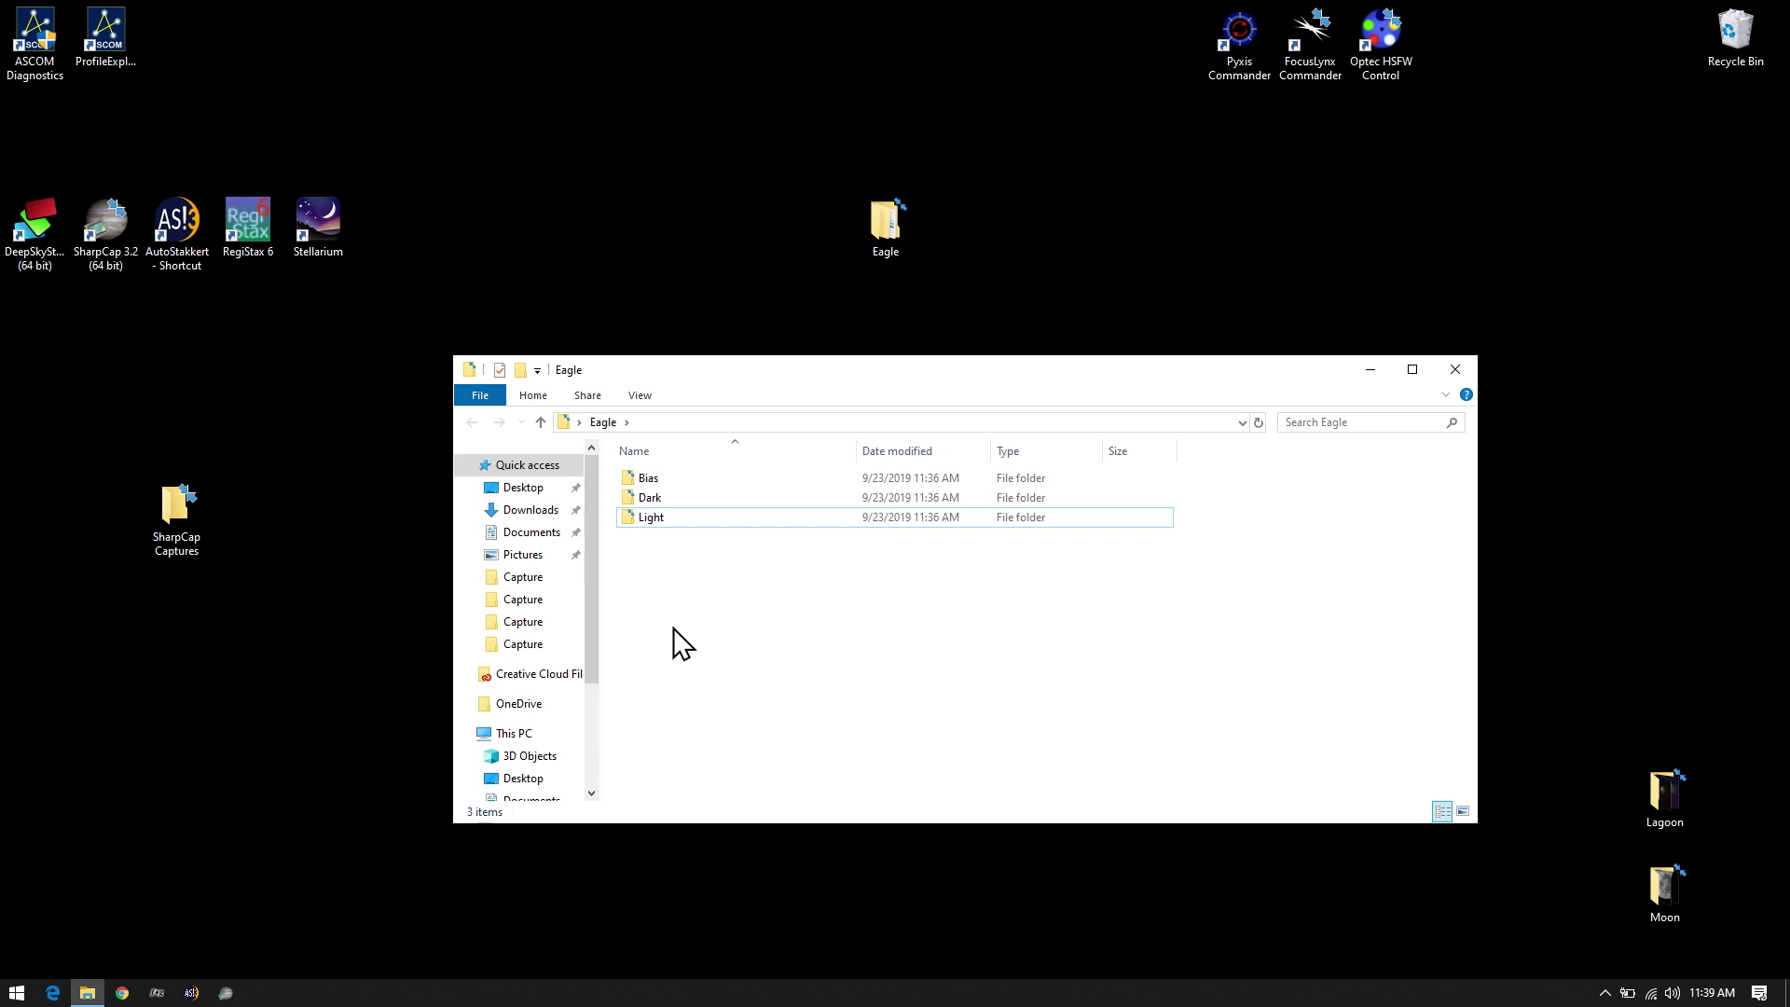
pyautogui.click(688, 524)
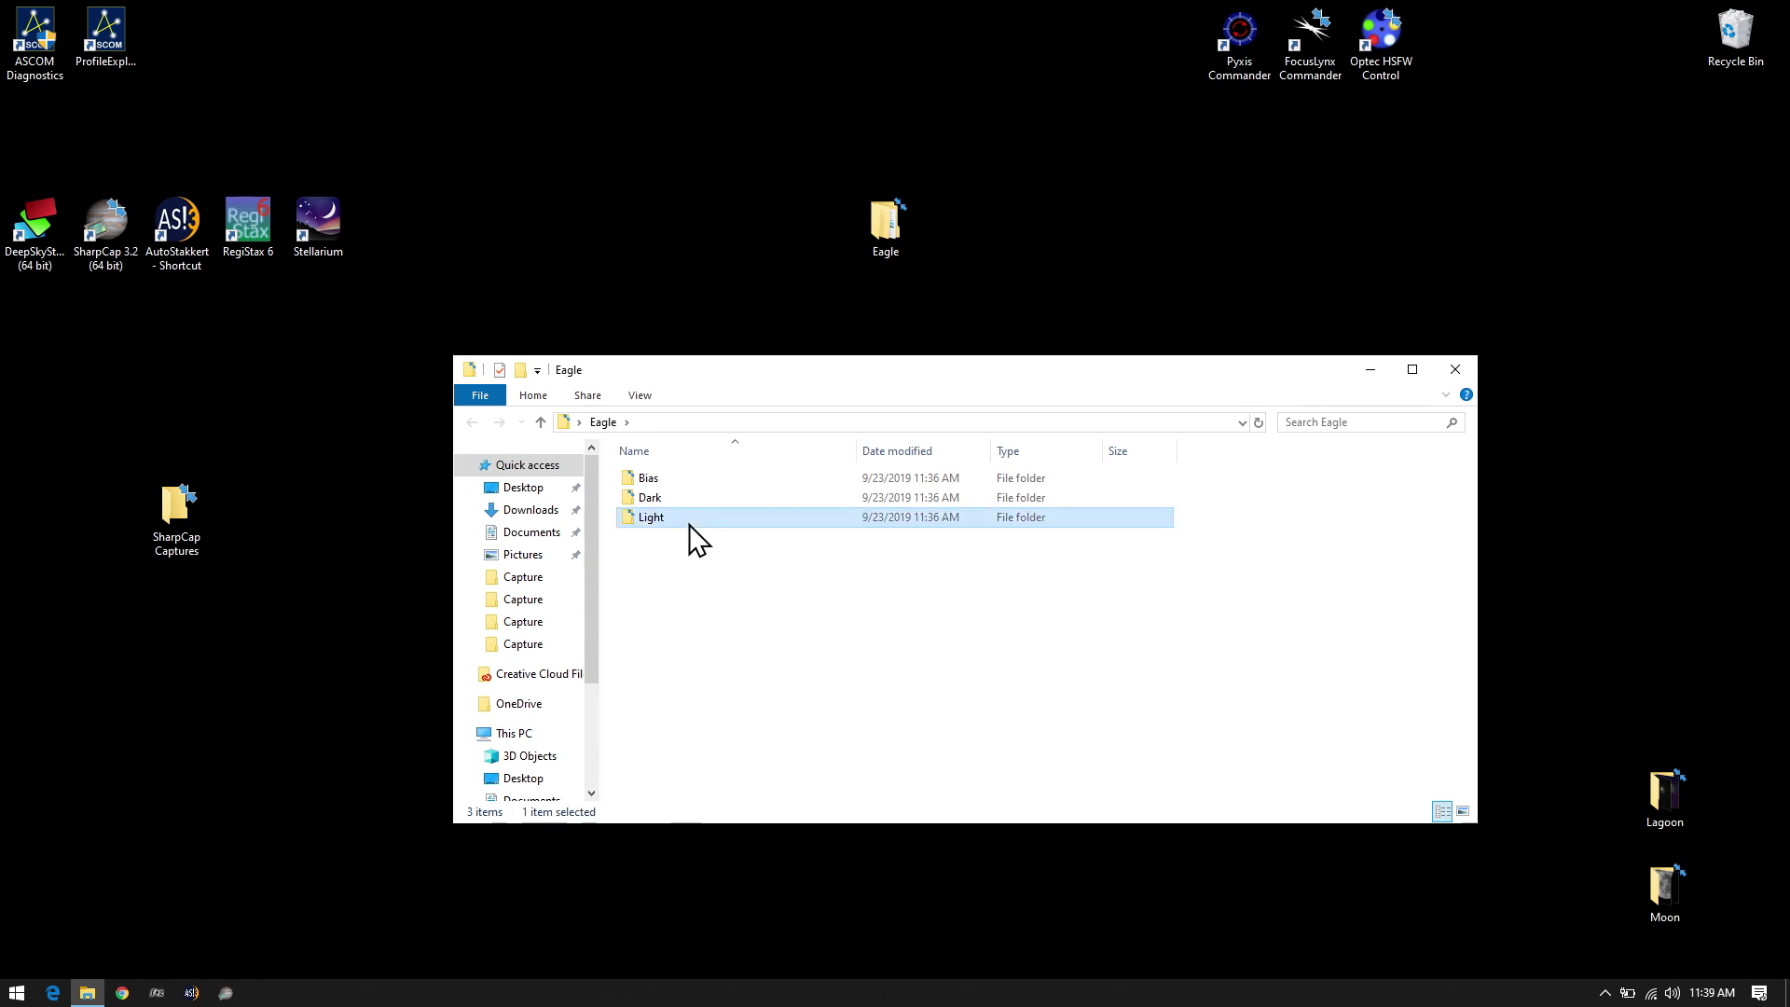
pyautogui.click(683, 648)
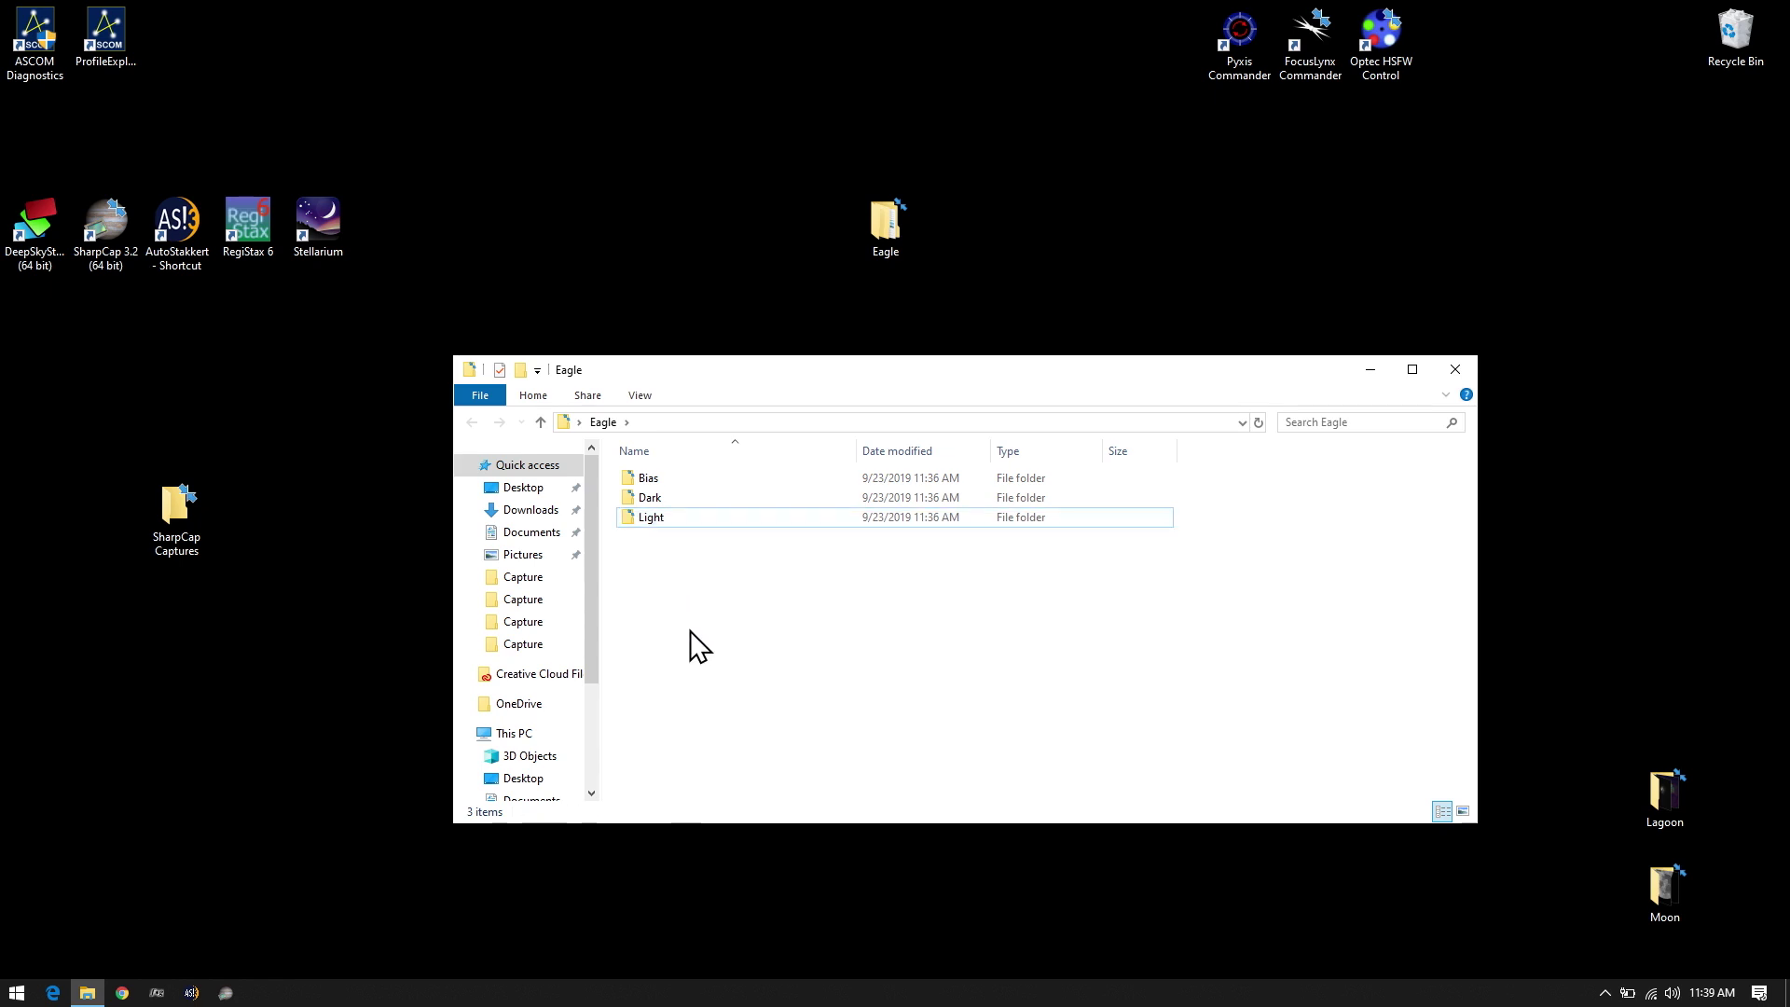
pyautogui.click(674, 523)
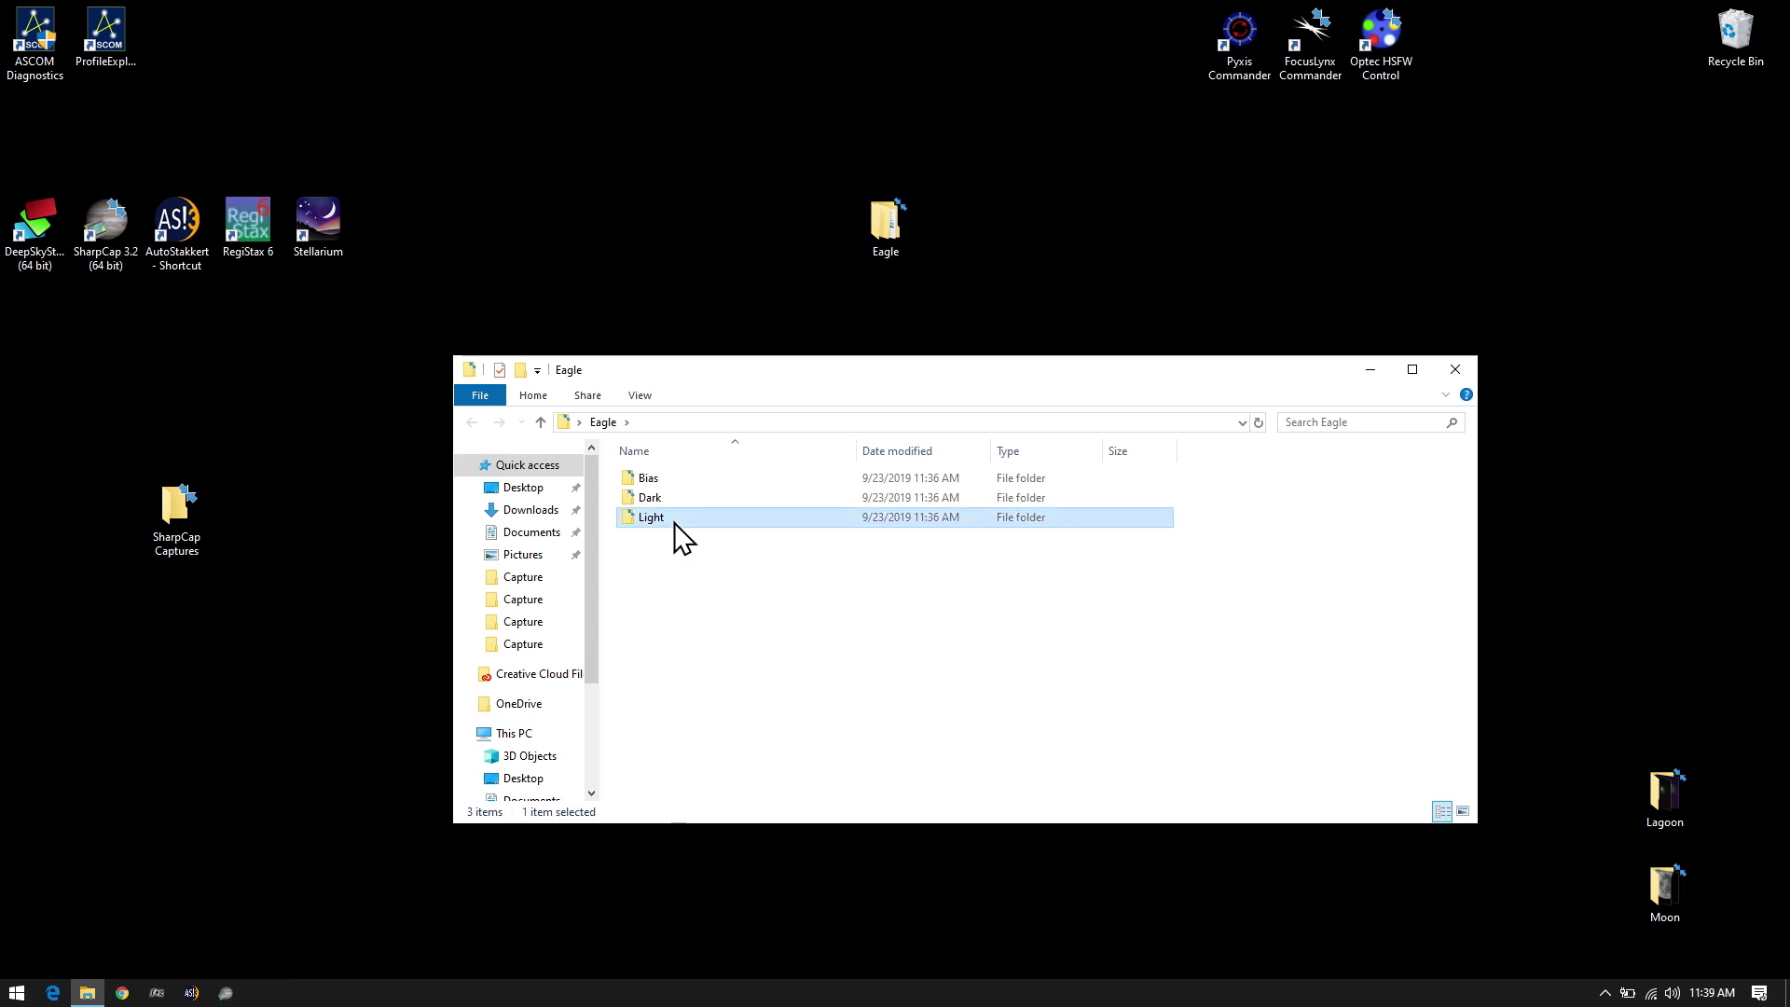
pyautogui.click(677, 502)
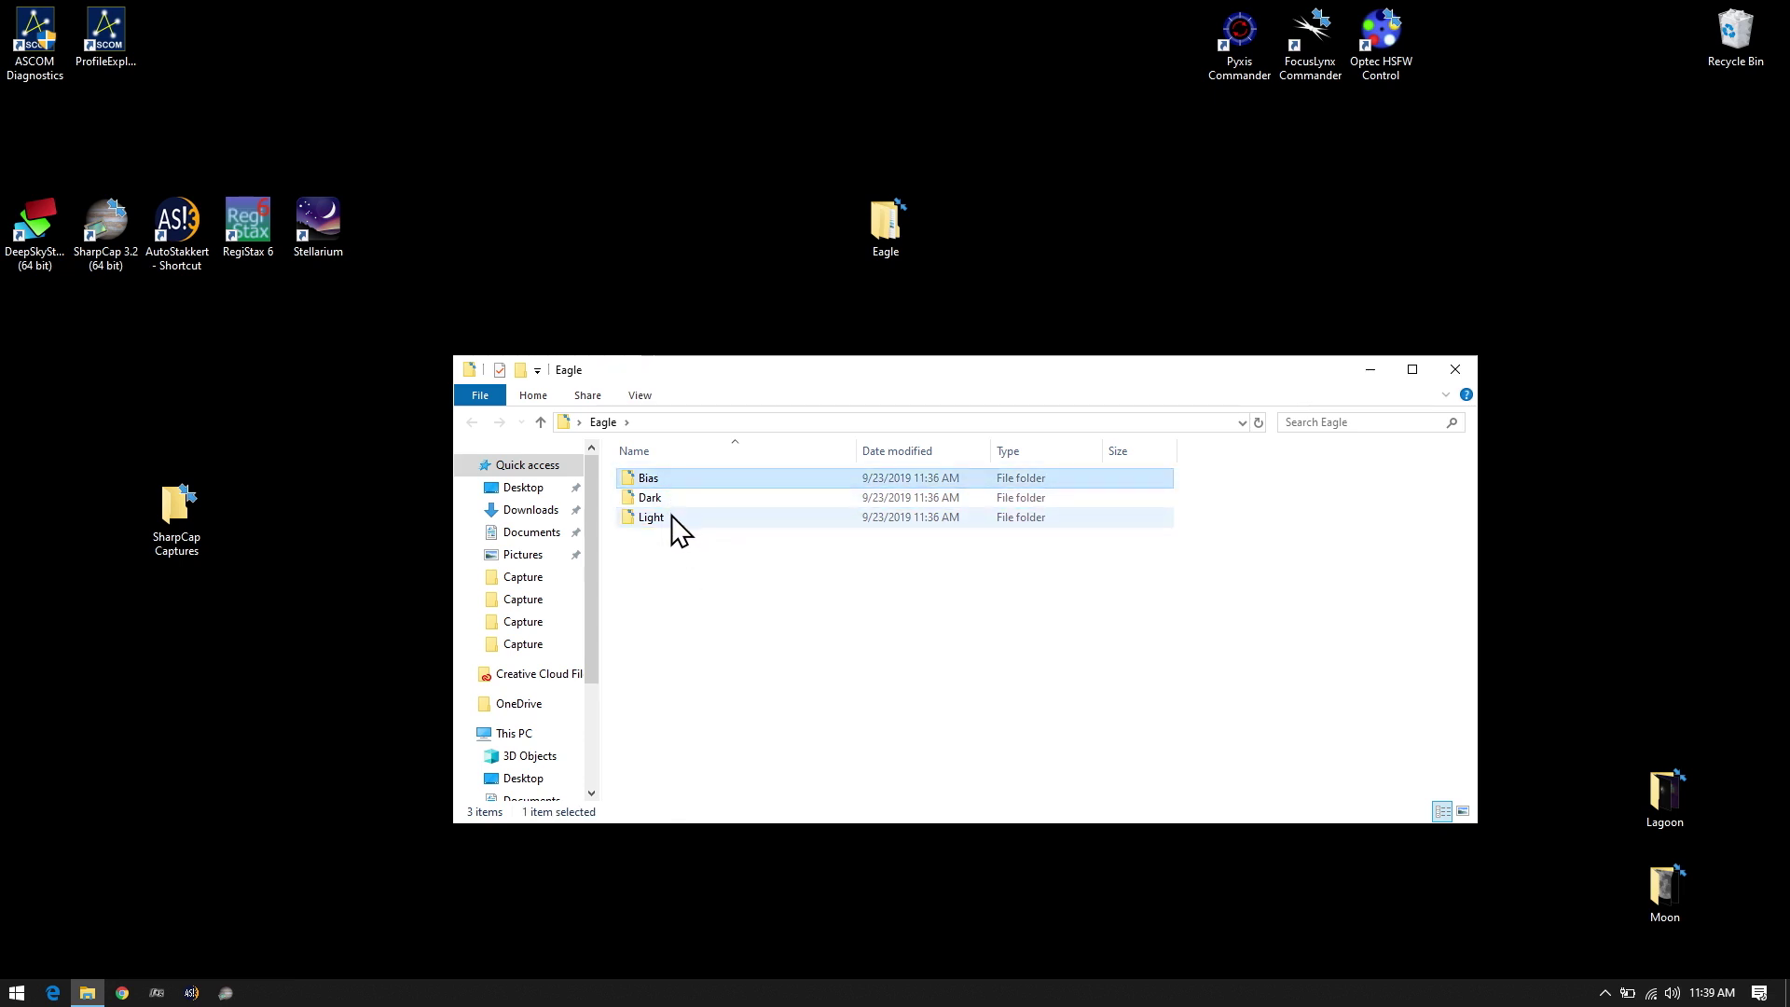
pyautogui.click(680, 521)
pyautogui.click(733, 623)
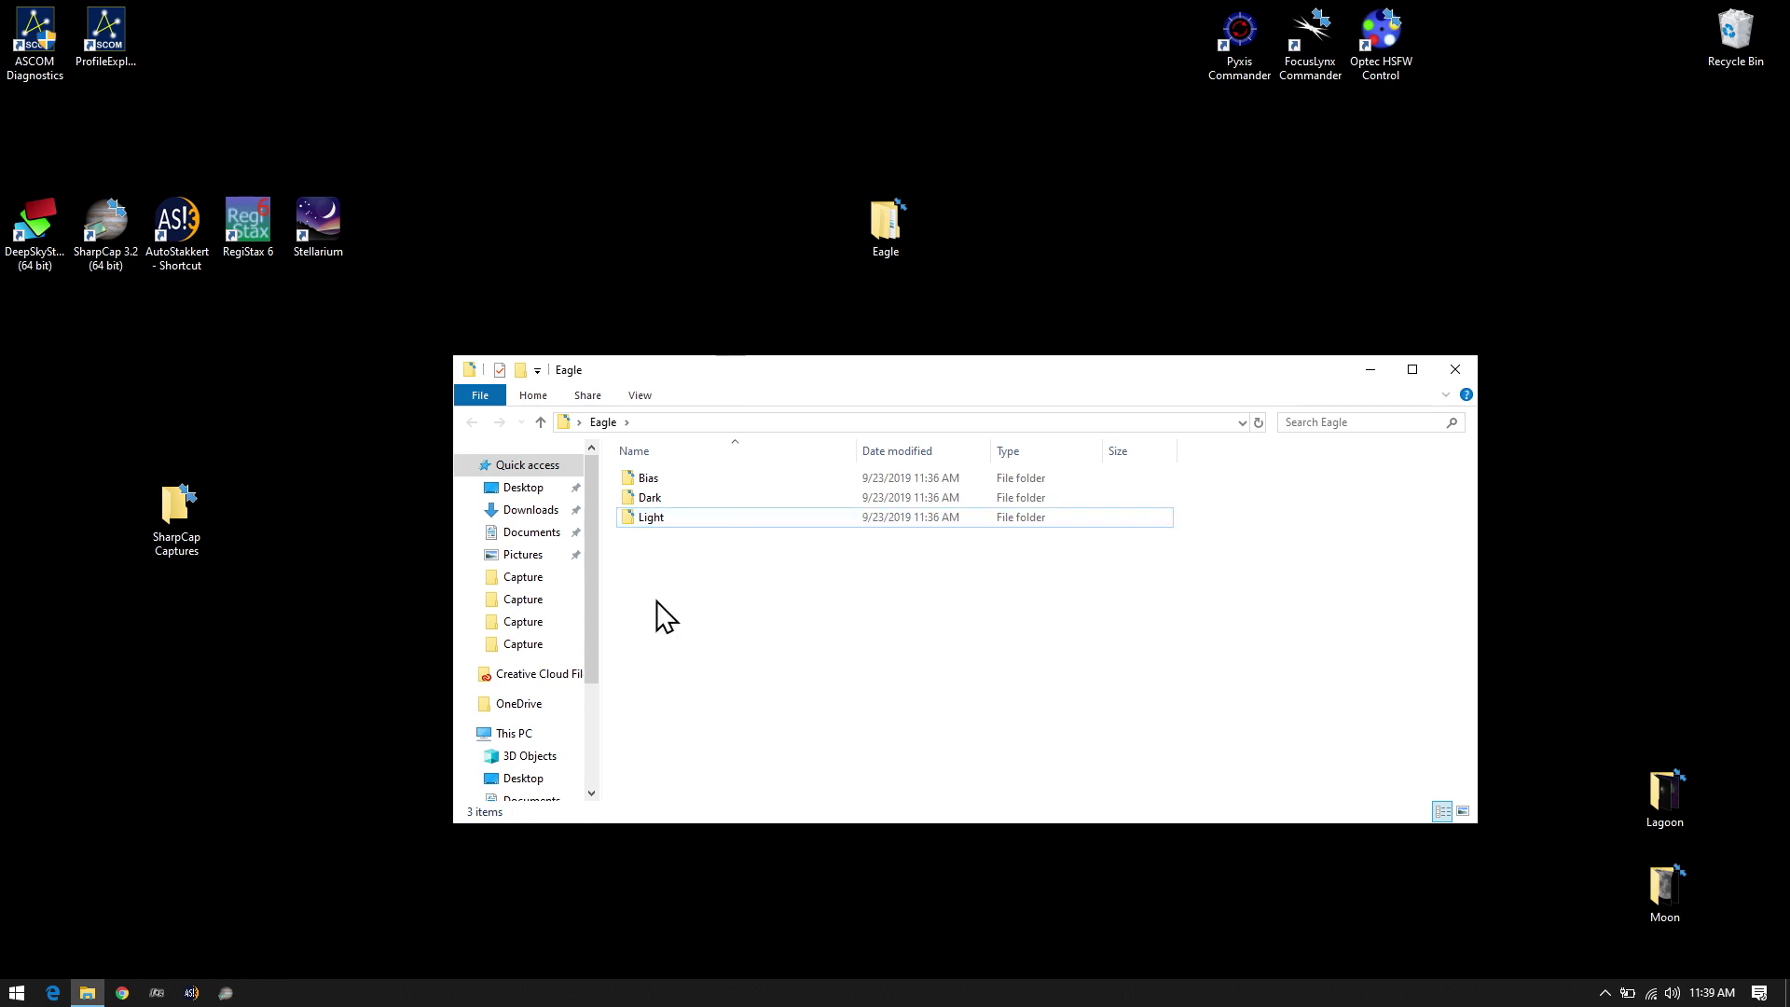
# View the files inside the Light subfolder and return to the Eagle folder
pyautogui.doubleClick(657, 513)
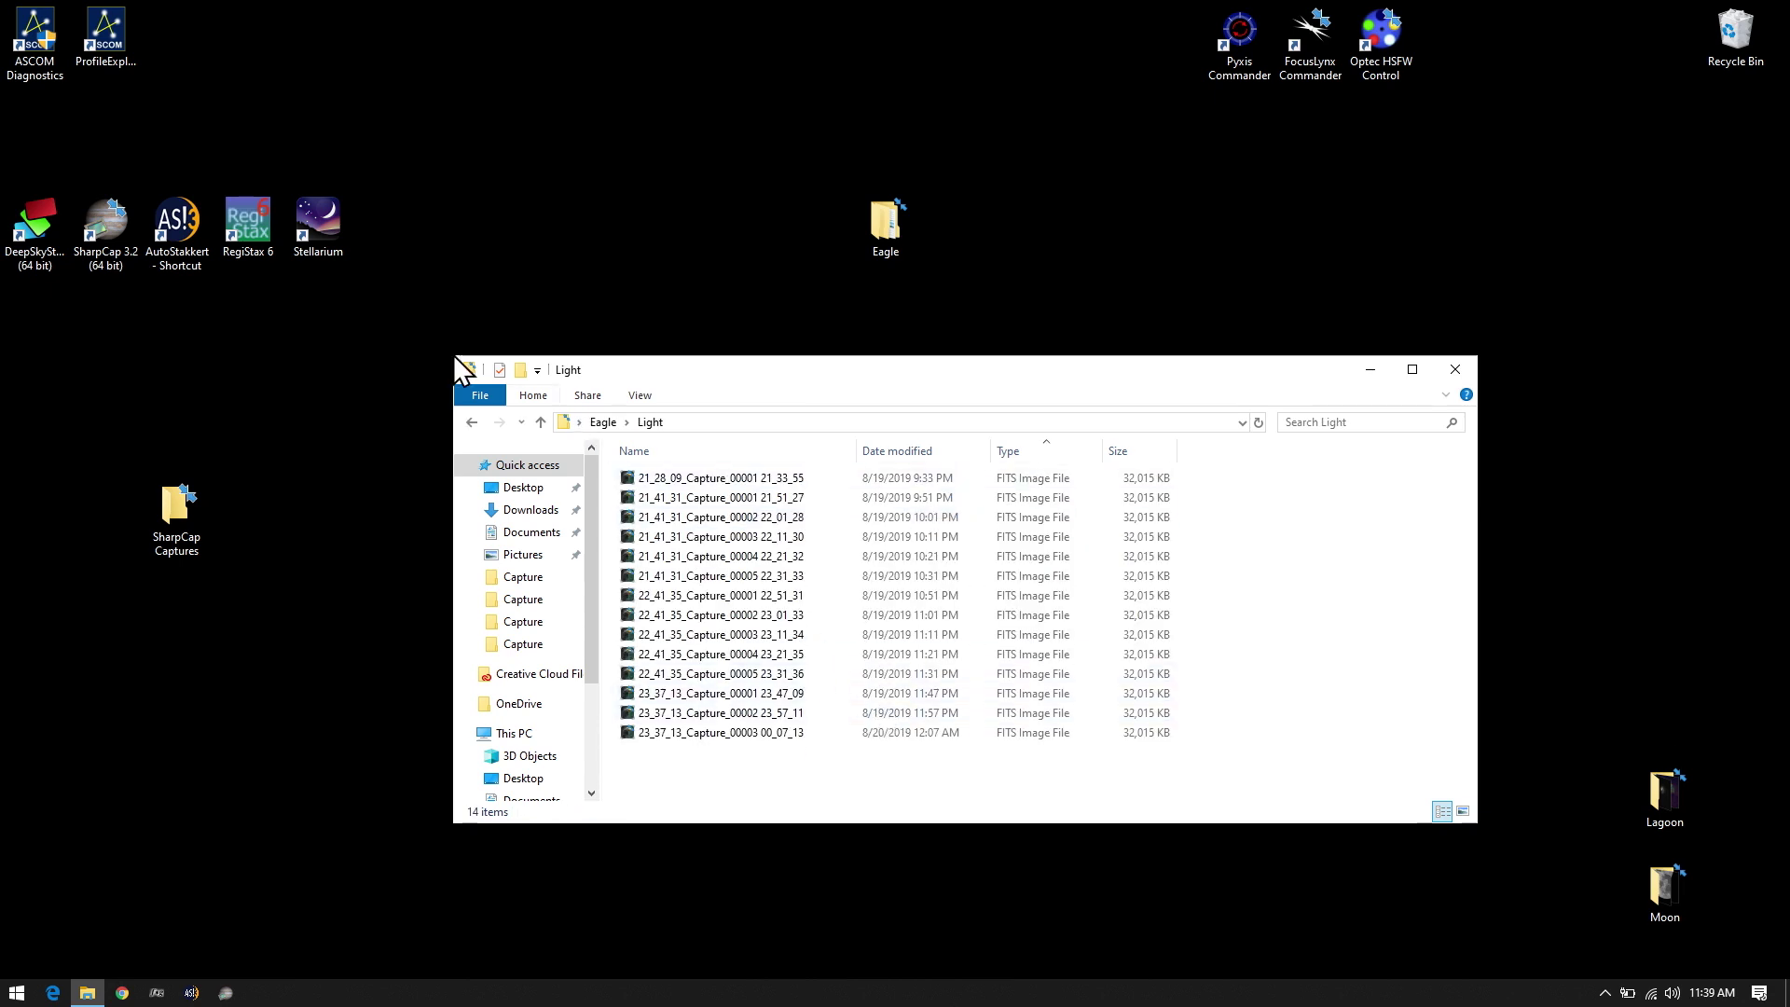
pyautogui.click(471, 421)
pyautogui.click(685, 643)
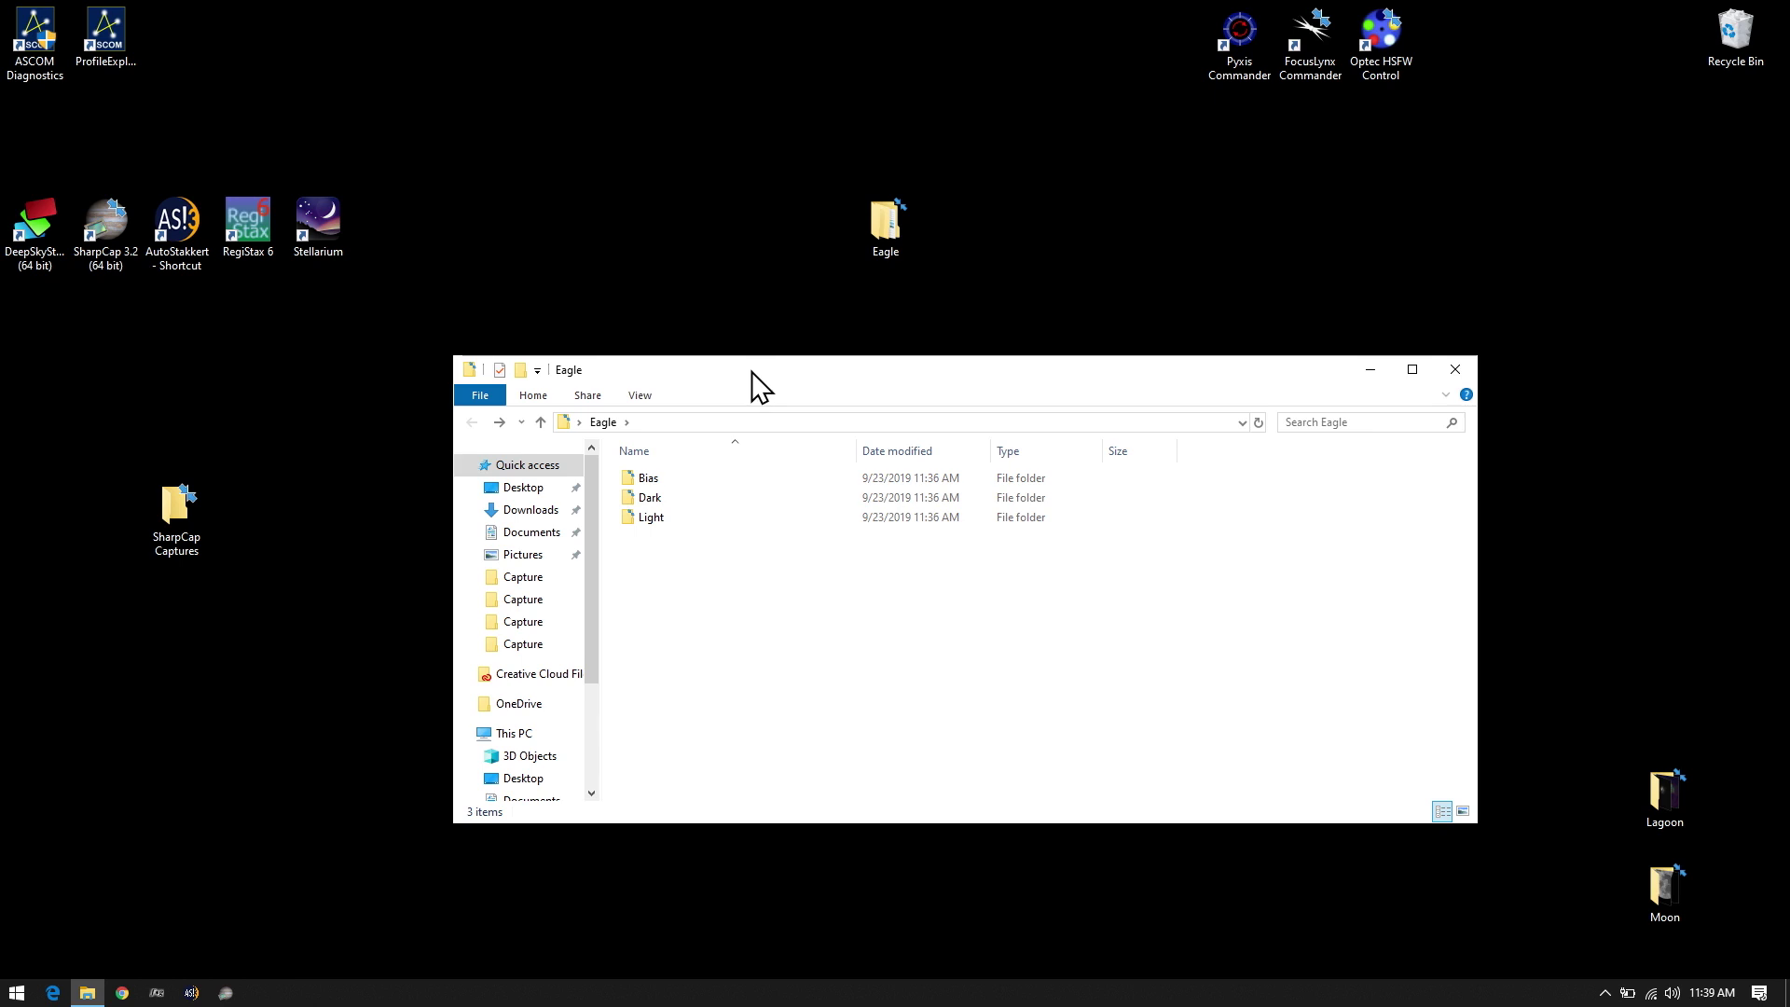
# Snap the Eagle folder window to half of the screen and launch DeepSkyStacker
pyautogui.moveTo(760, 380); pyautogui.dragTo(1785, 512)
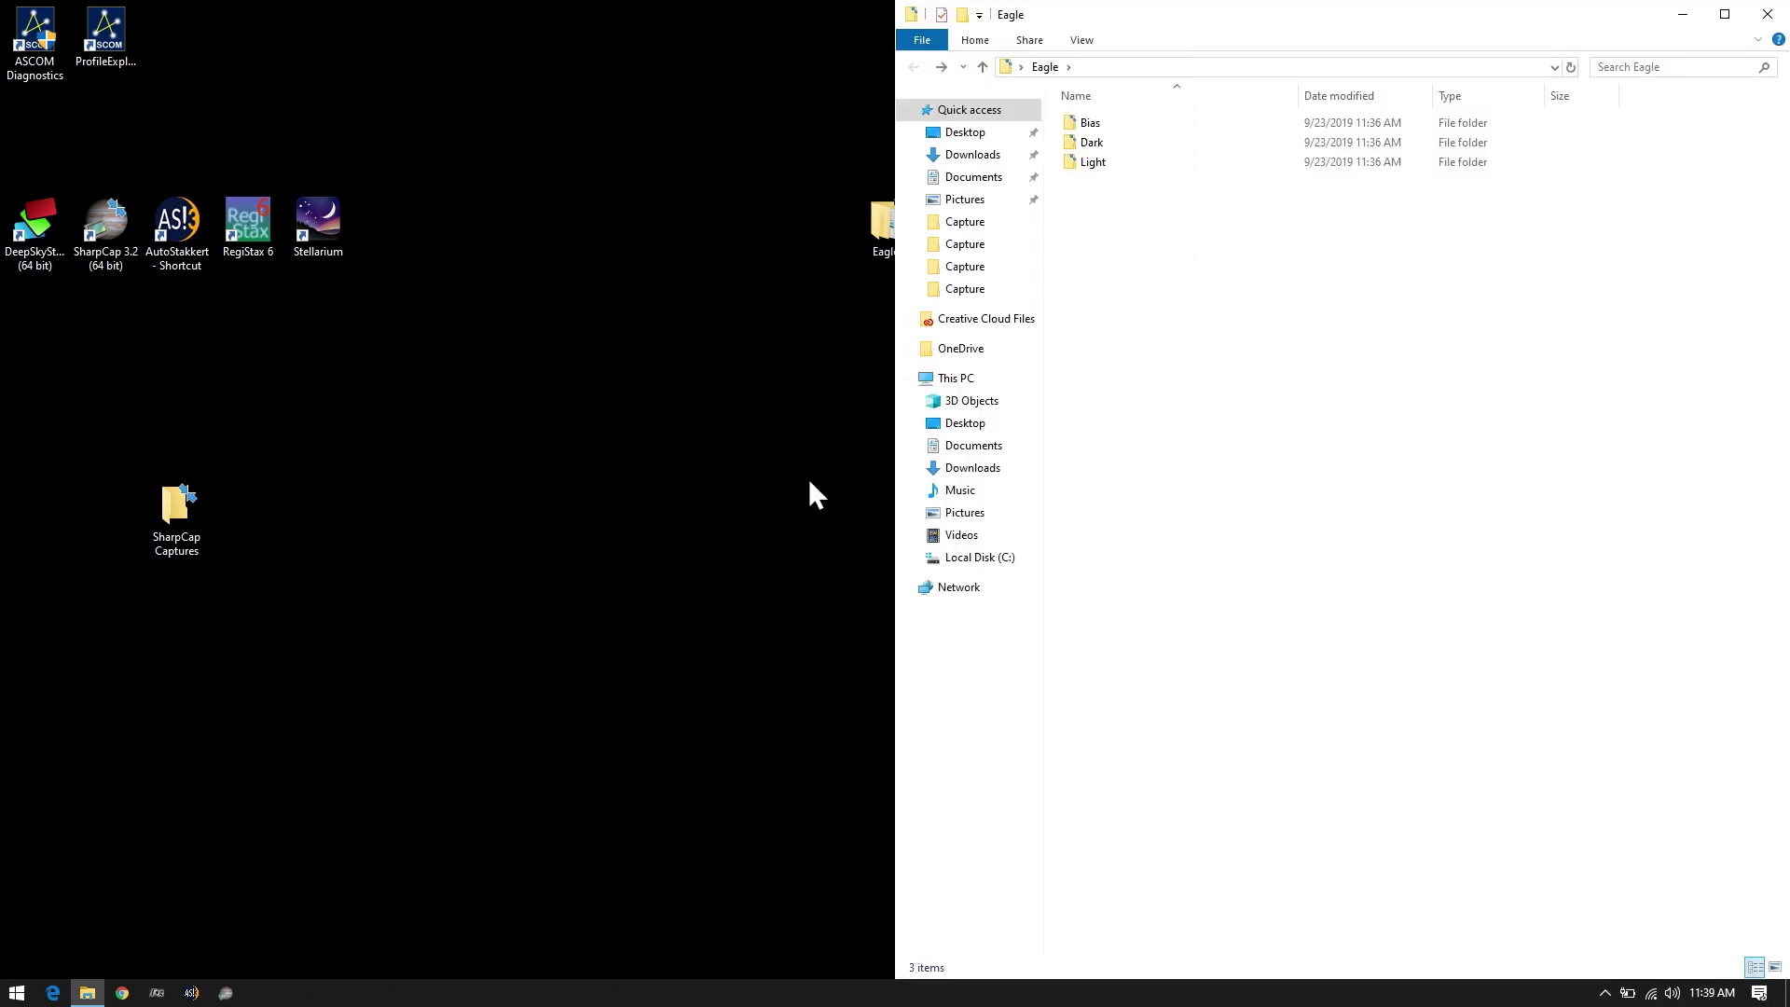
pyautogui.click(47, 259)
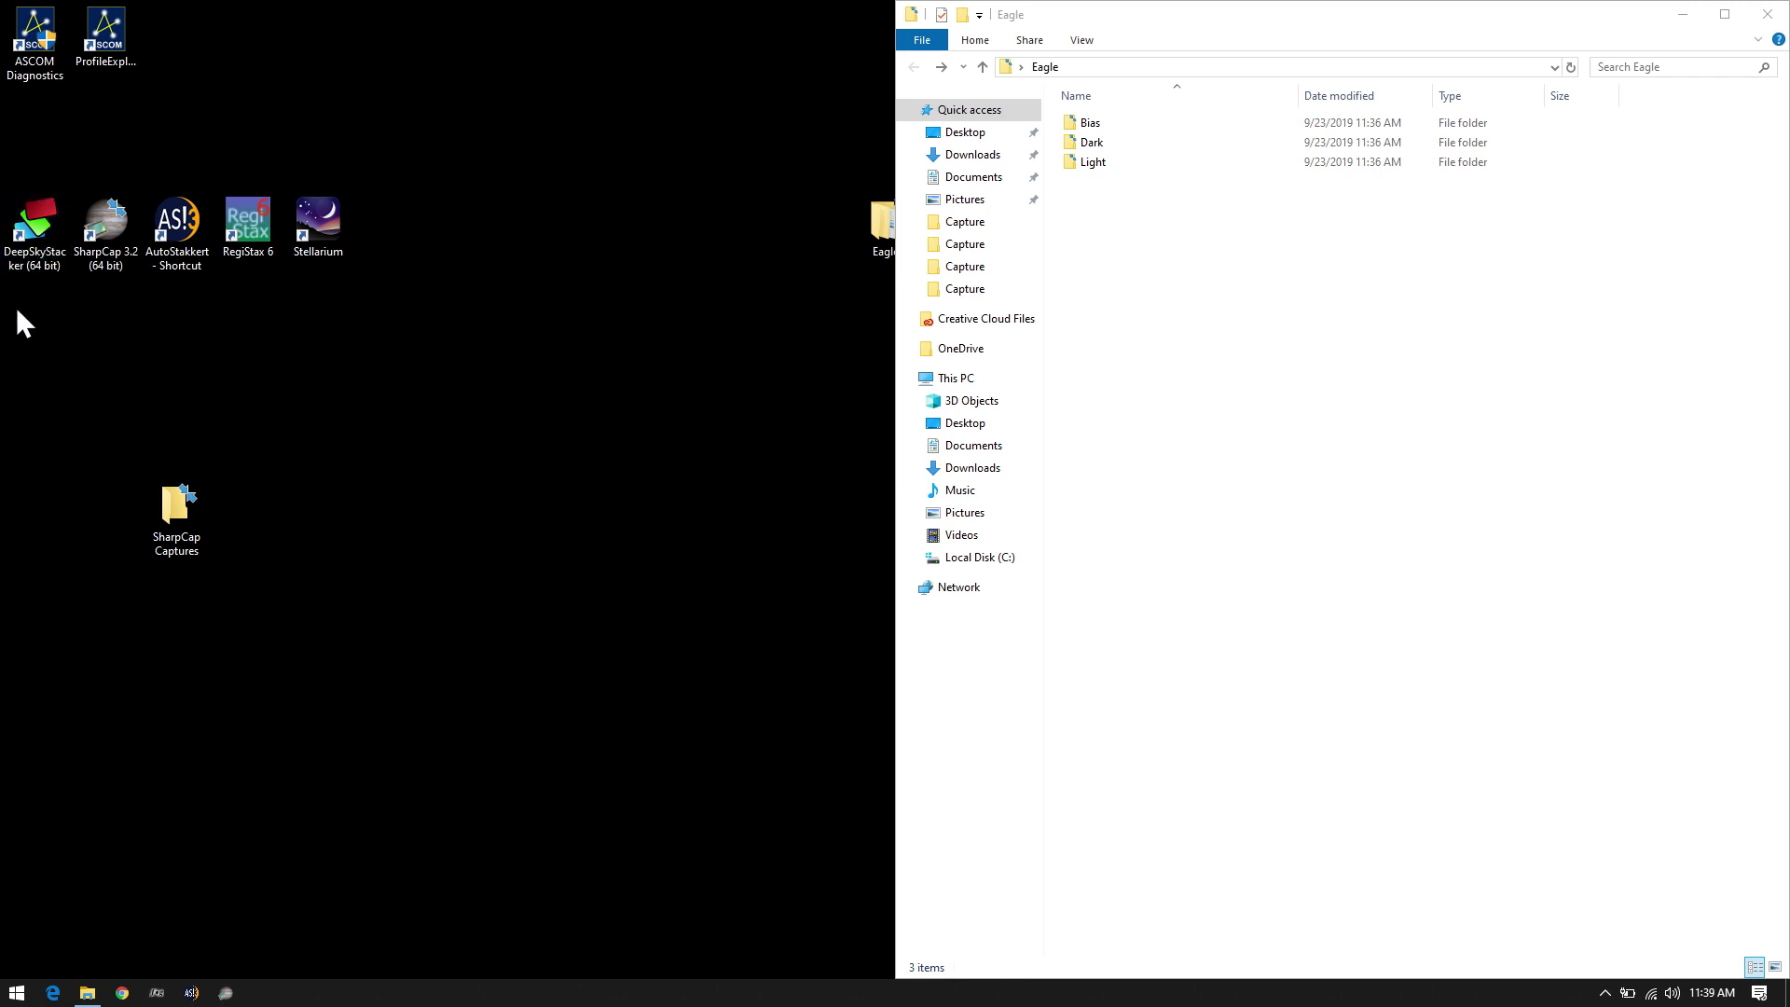
pyautogui.doubleClick(37, 261)
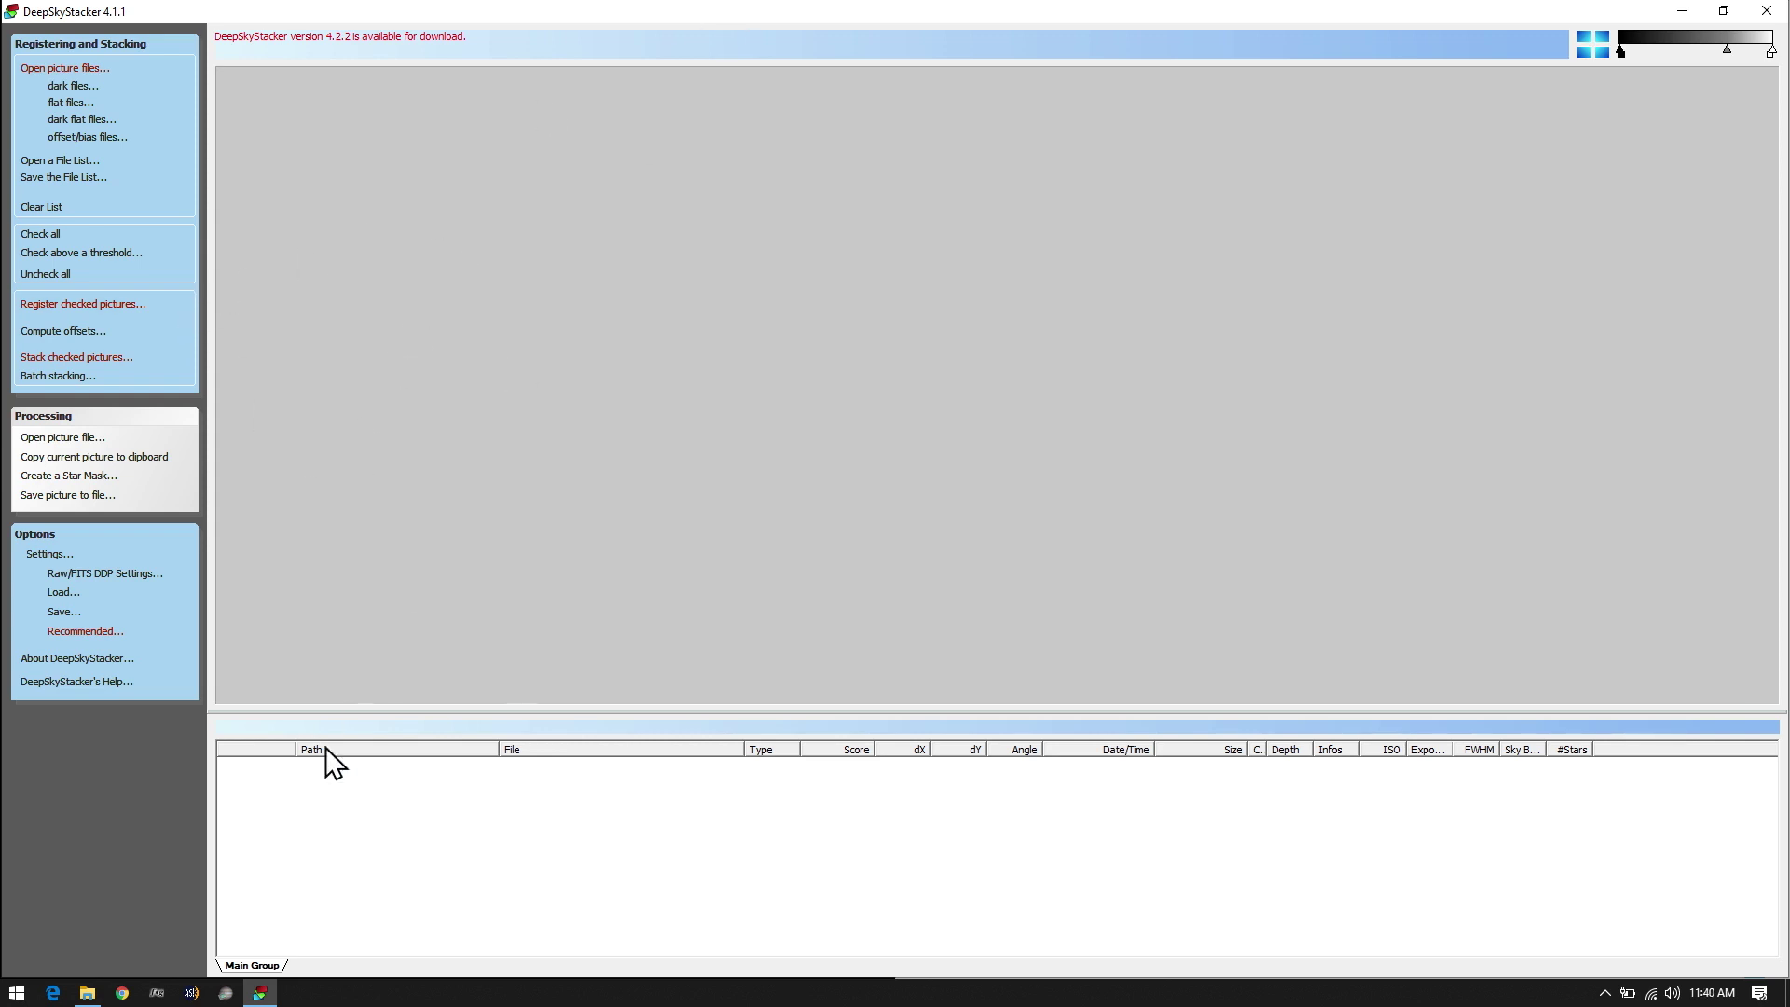
# Add all files of the Eagle folder's Light subfolder to the stacking list as Light Frames
pyautogui.click(86, 992)
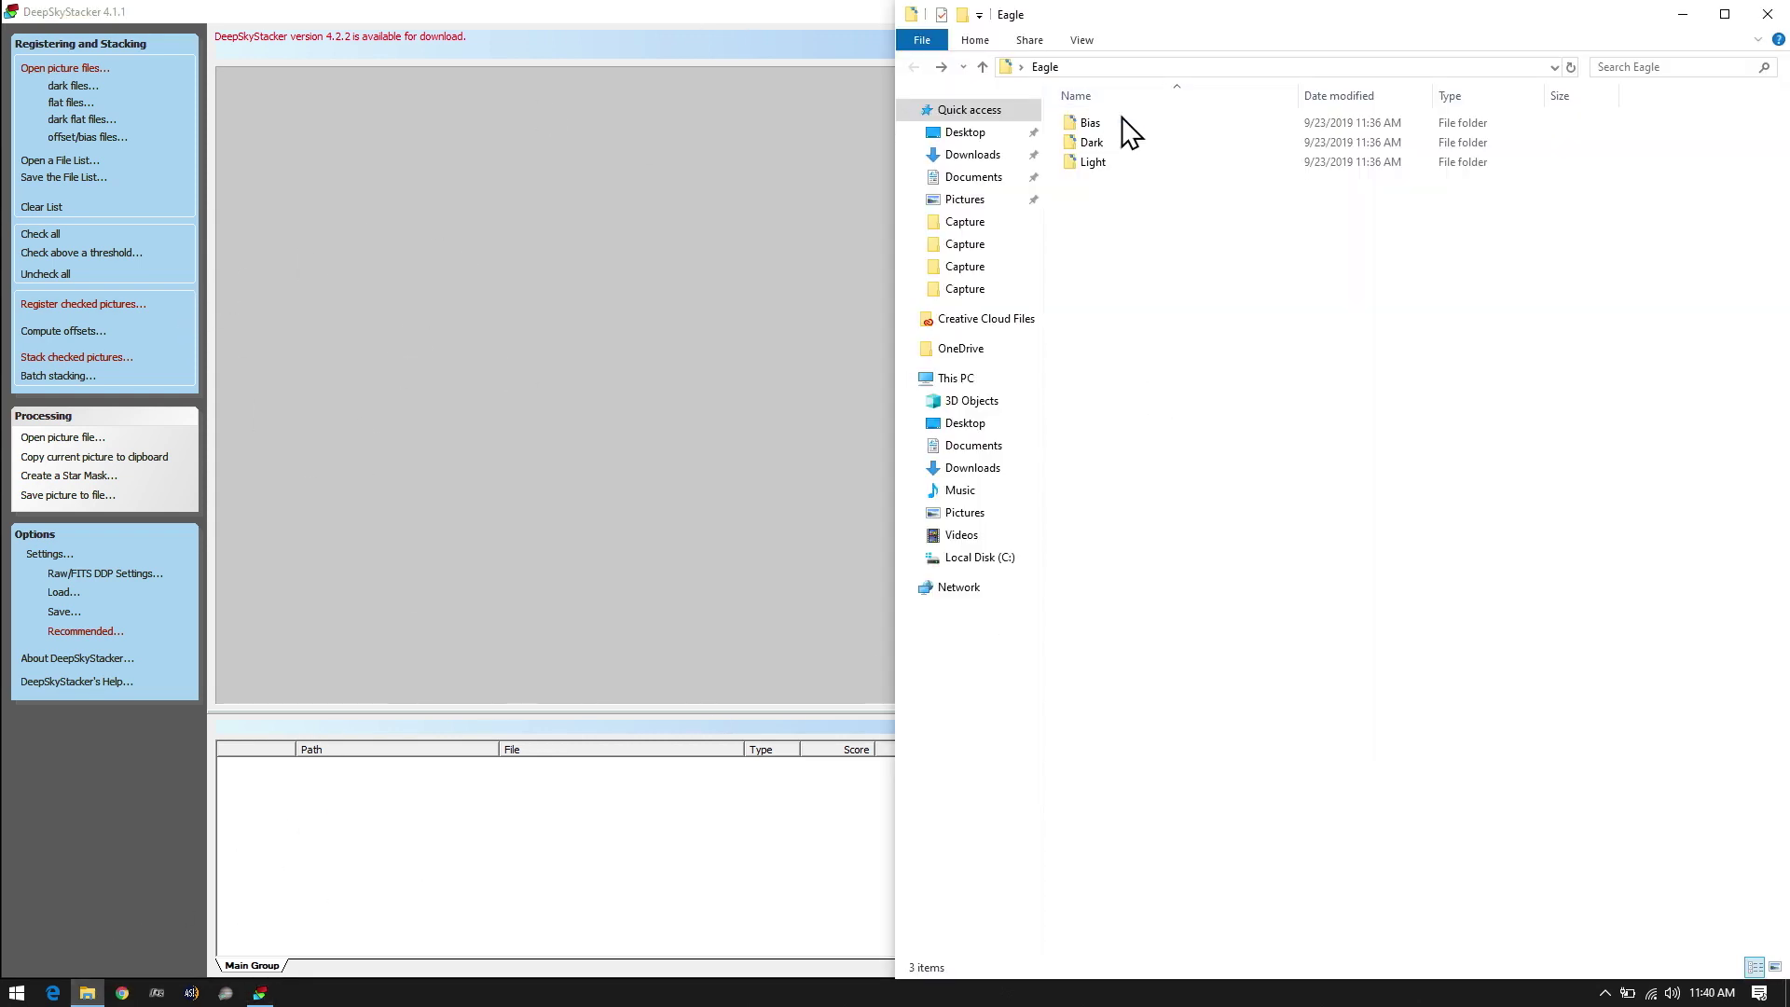
pyautogui.moveTo(1092, 162); pyautogui.dragTo(624, 849)
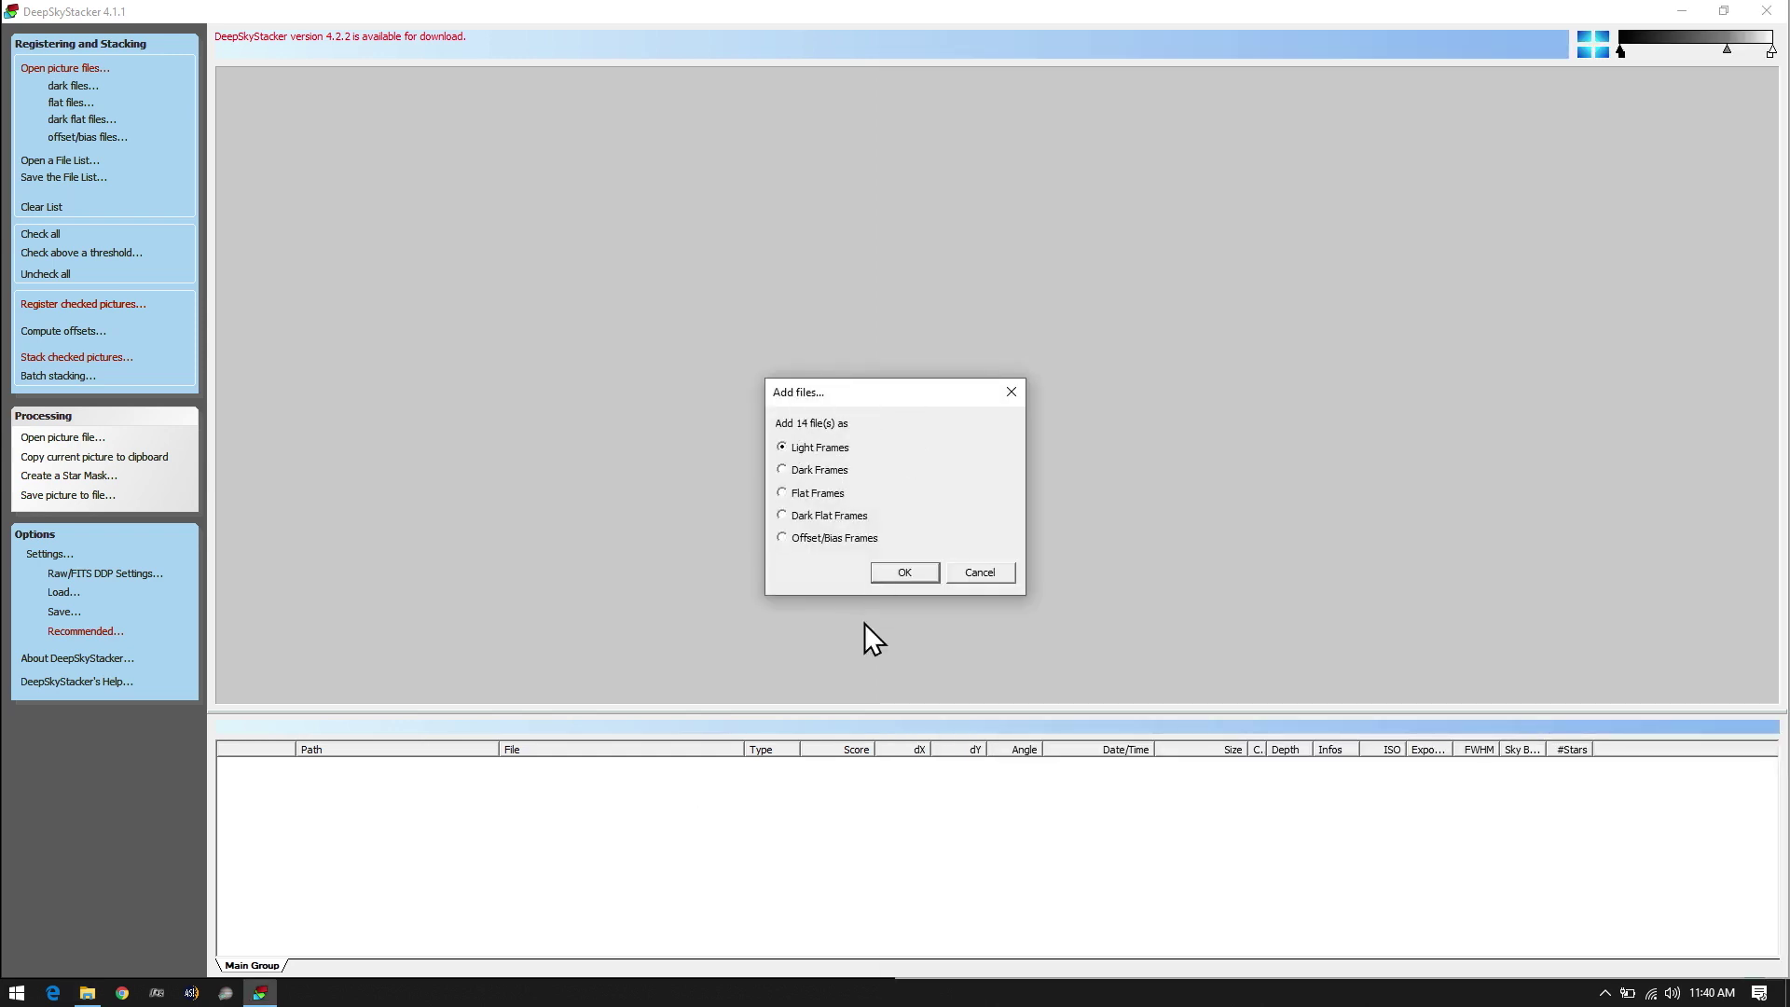
pyautogui.click(891, 578)
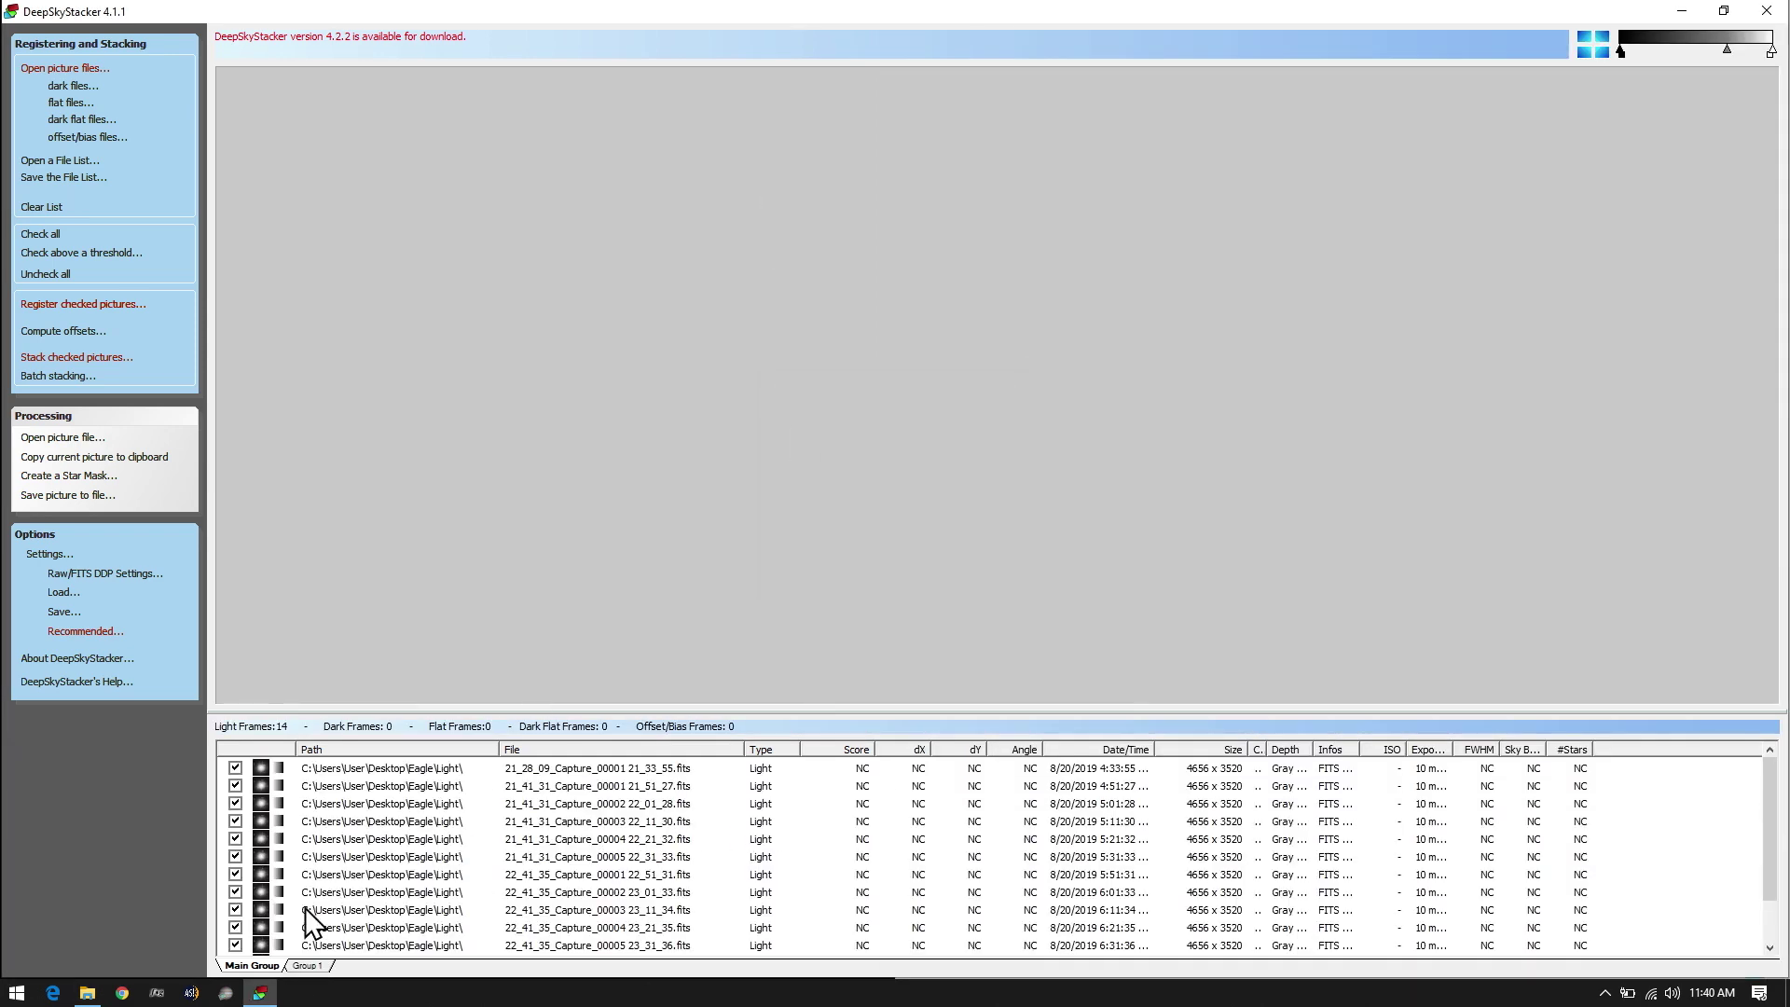
# Add all files of the Eagle folder's Dark subfolder to the stacking list as Dark Frames
pyautogui.click(87, 993)
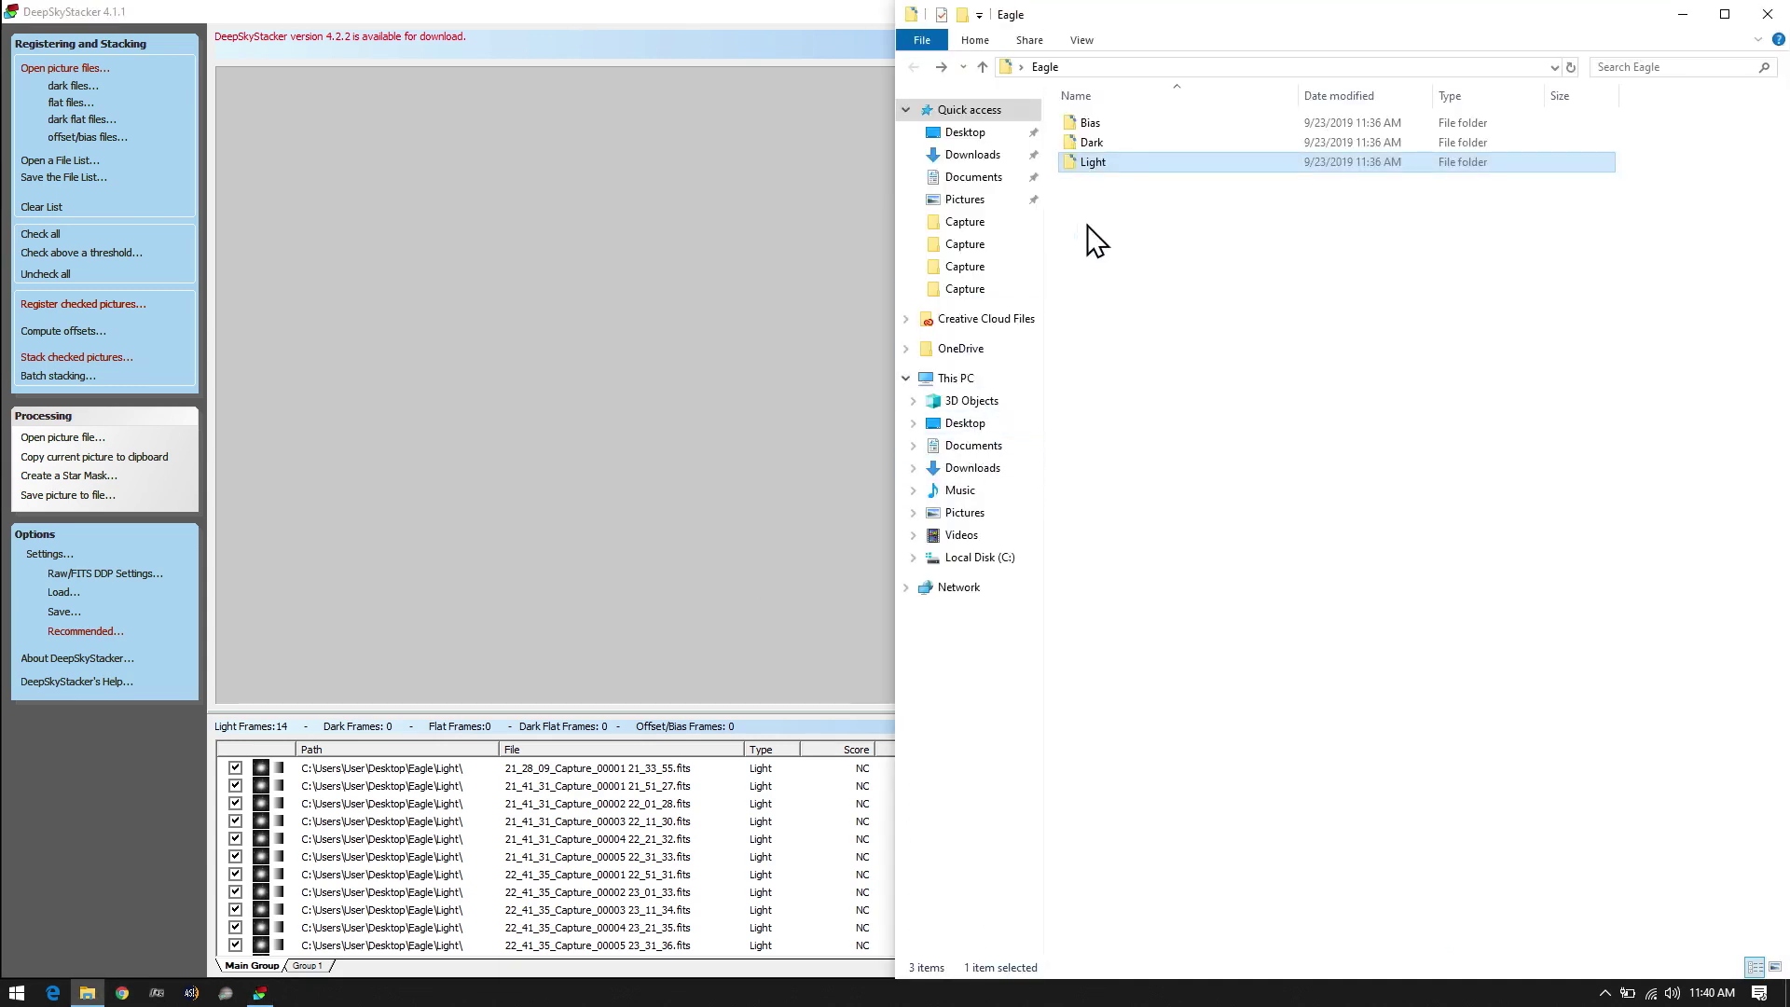
pyautogui.moveTo(1109, 142); pyautogui.dragTo(814, 242)
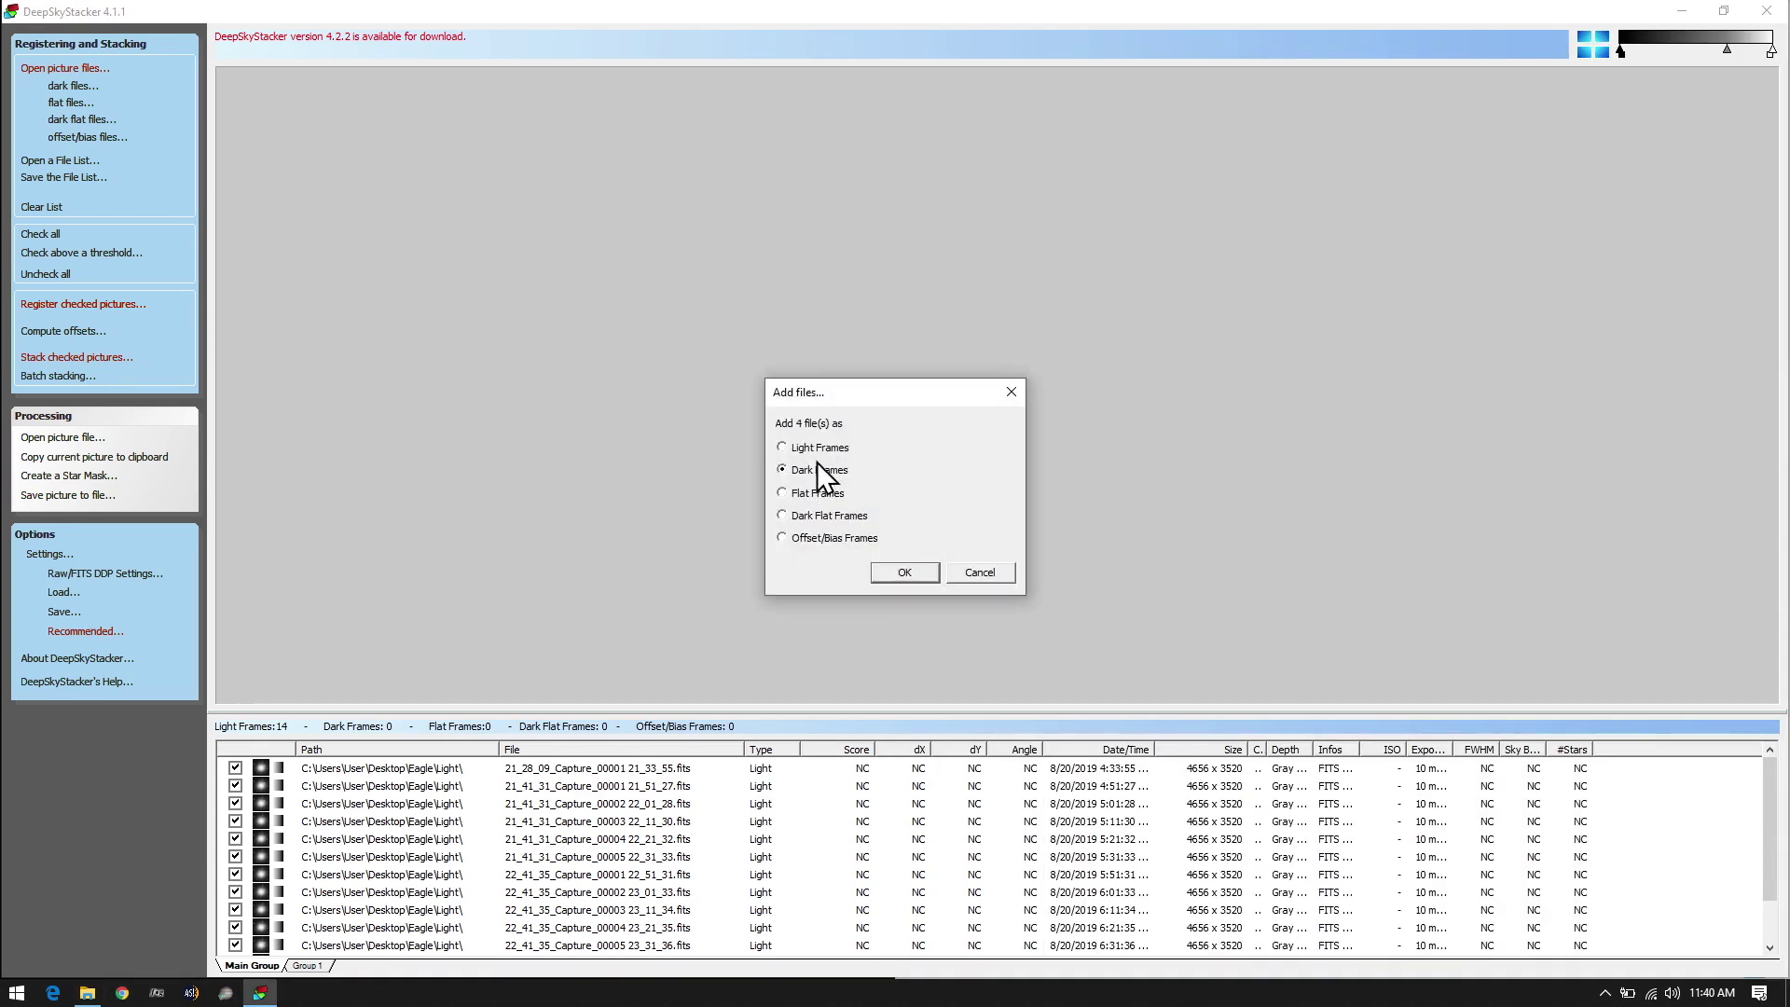
pyautogui.click(881, 573)
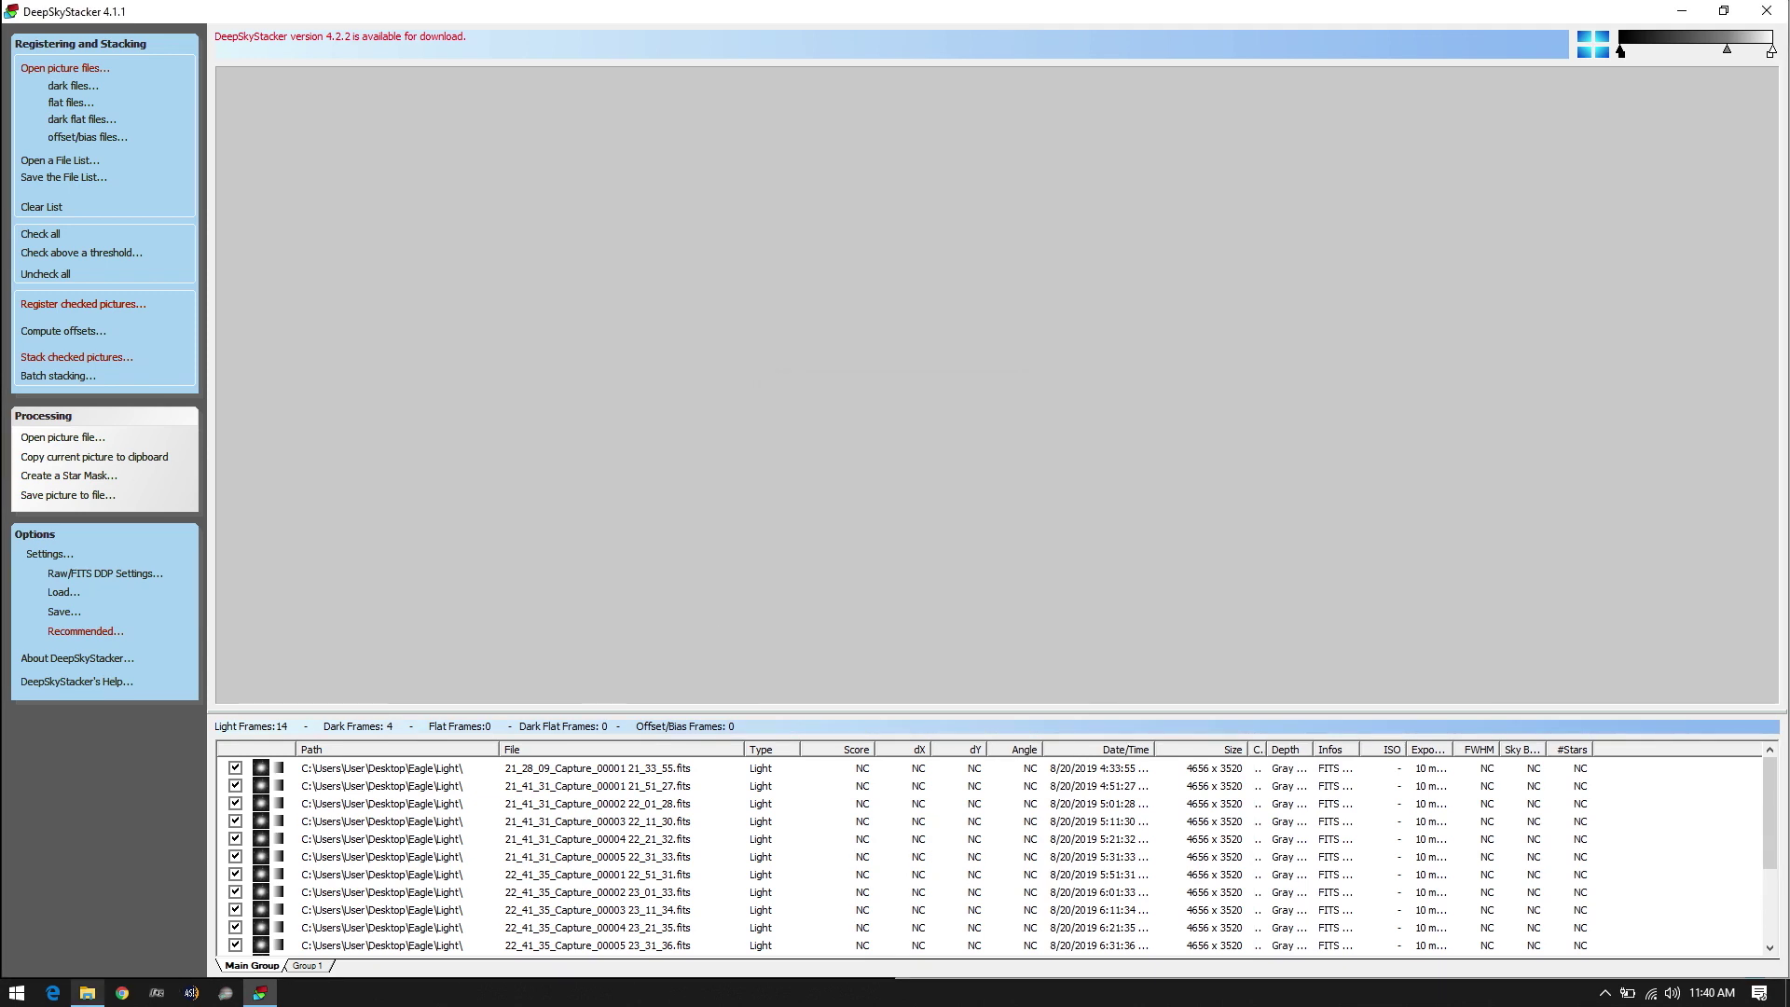
# Add all files of the Eagle folder's Bias subfolder to the stacking list as Offset/Bias Frames
pyautogui.click(87, 993)
pyautogui.moveTo(1082, 162); pyautogui.dragTo(718, 239)
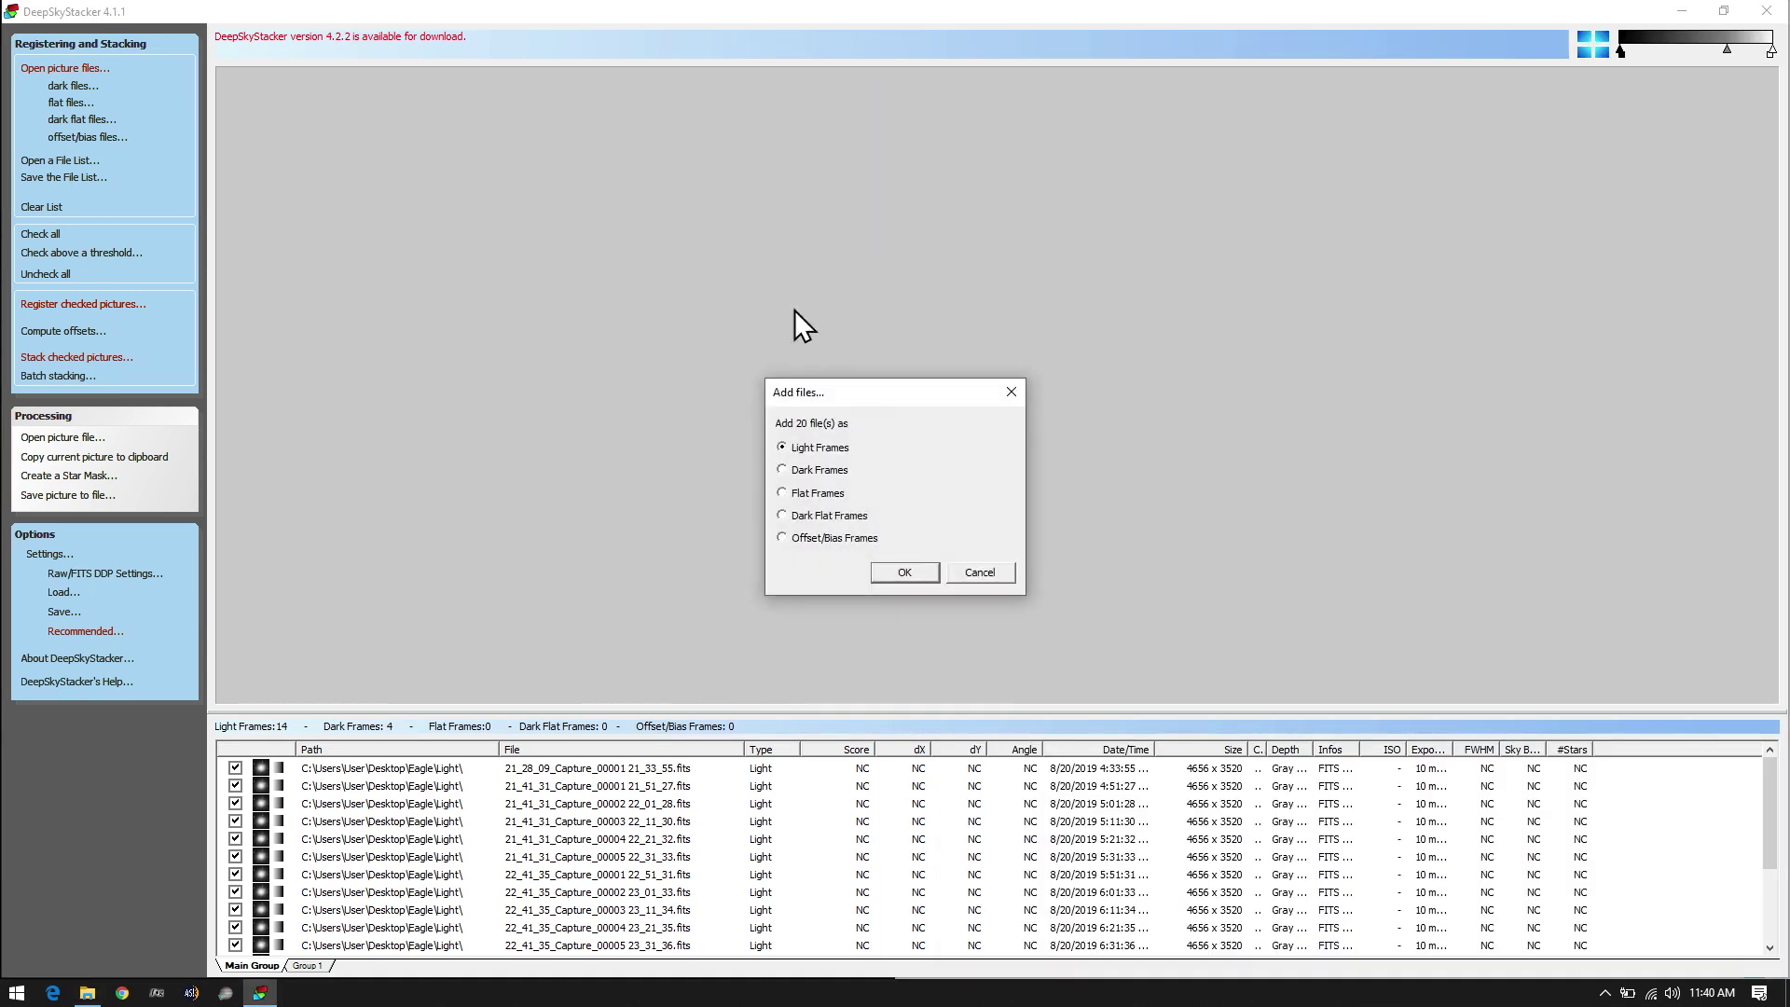
pyautogui.click(887, 575)
# Examine the loaded light, dark and bias frames in the file list, previewing several of them
pyautogui.scroll(-1, 801, 853)
pyautogui.click(798, 842)
pyautogui.scroll(-8, 799, 838)
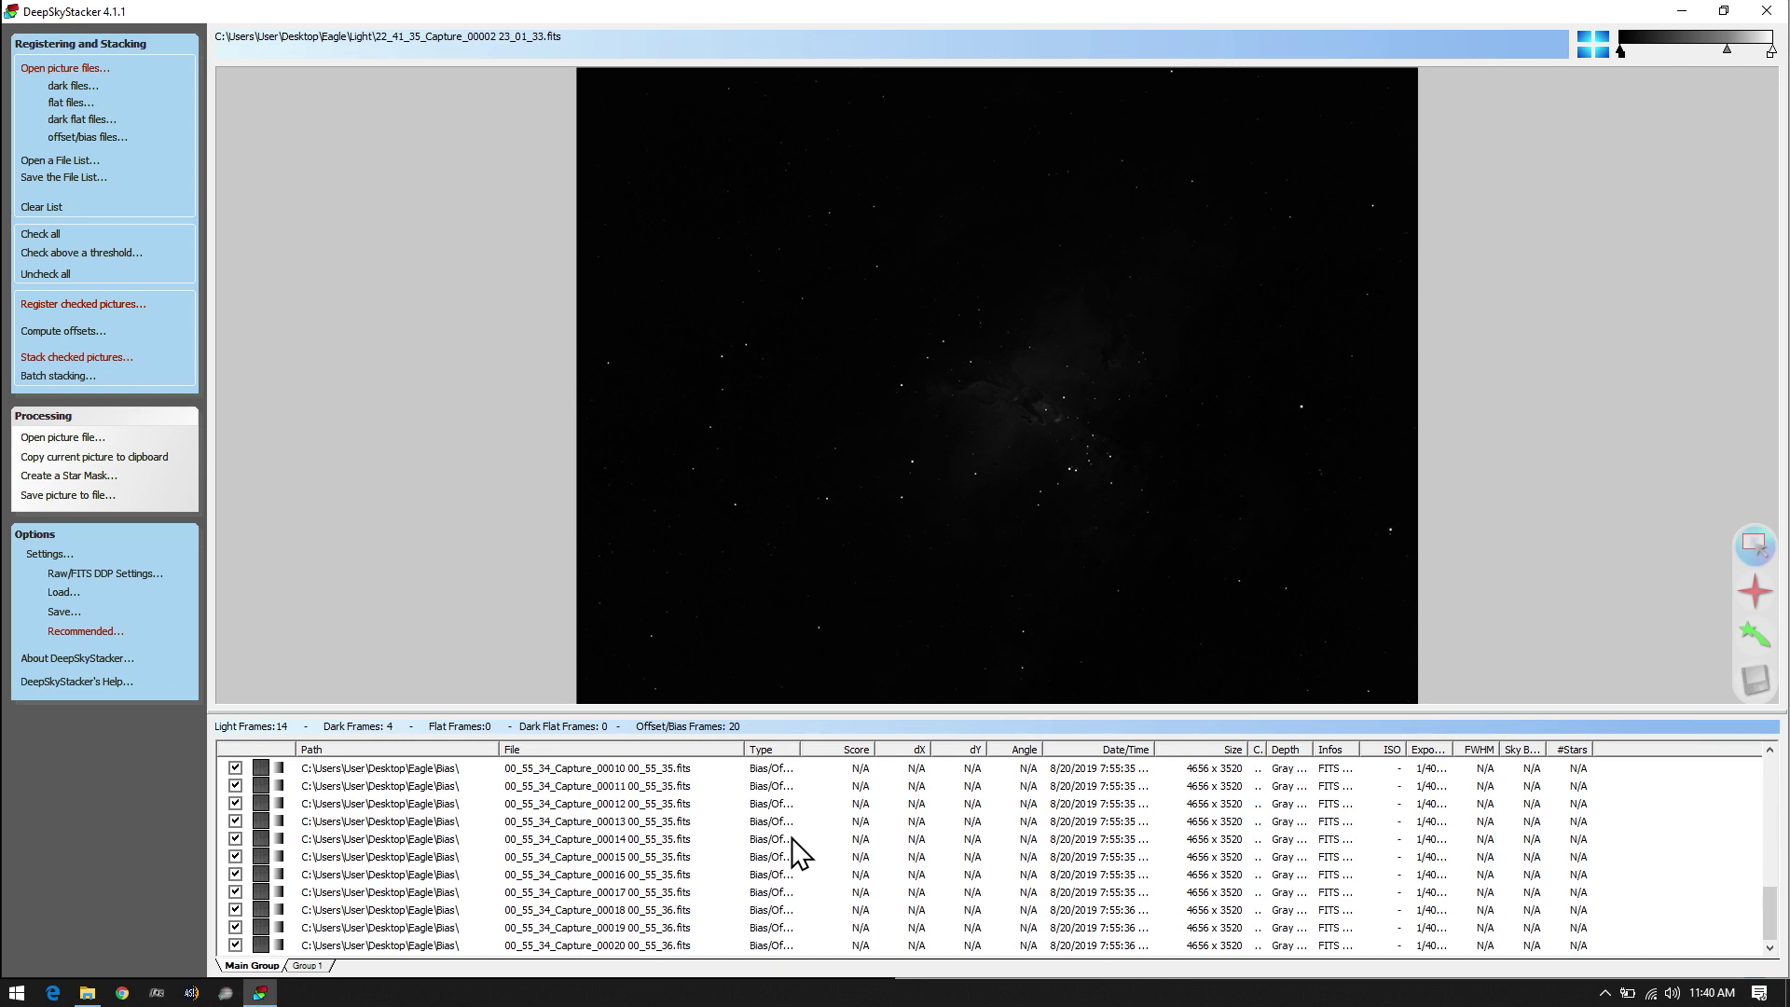
pyautogui.scroll(5, 791, 844)
pyautogui.click(783, 839)
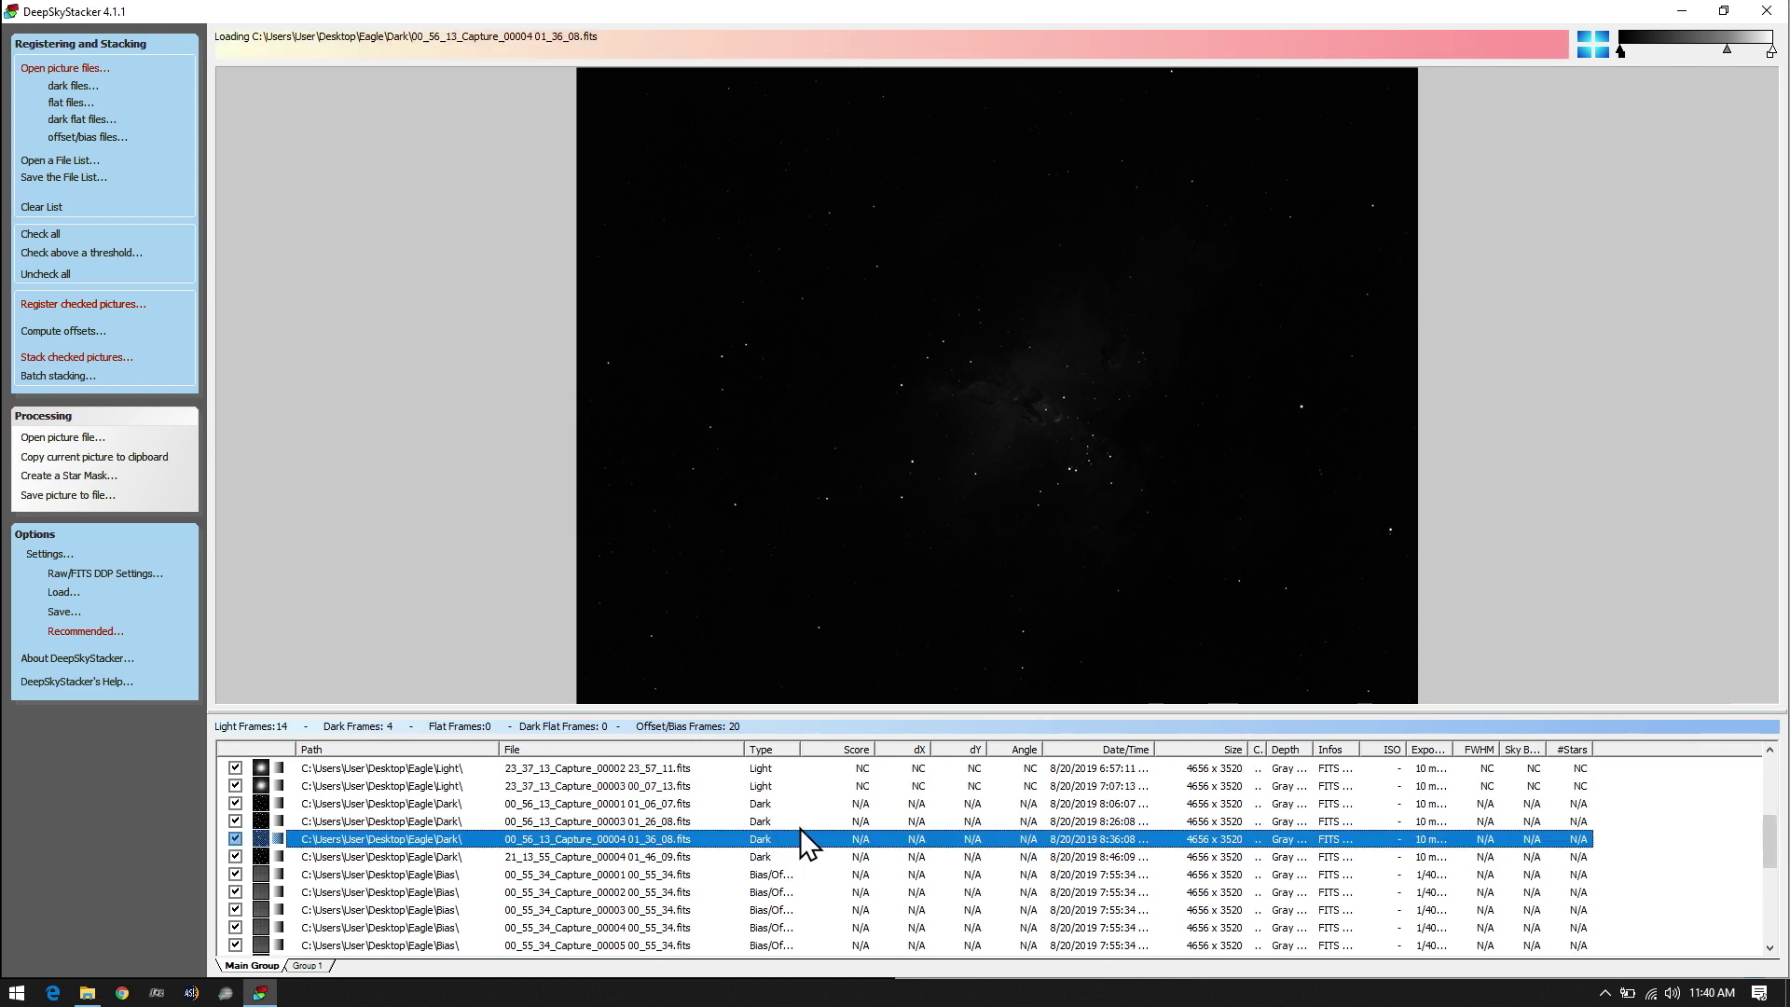
pyautogui.scroll(1, 781, 834)
pyautogui.click(774, 802)
pyautogui.scroll(3, 773, 822)
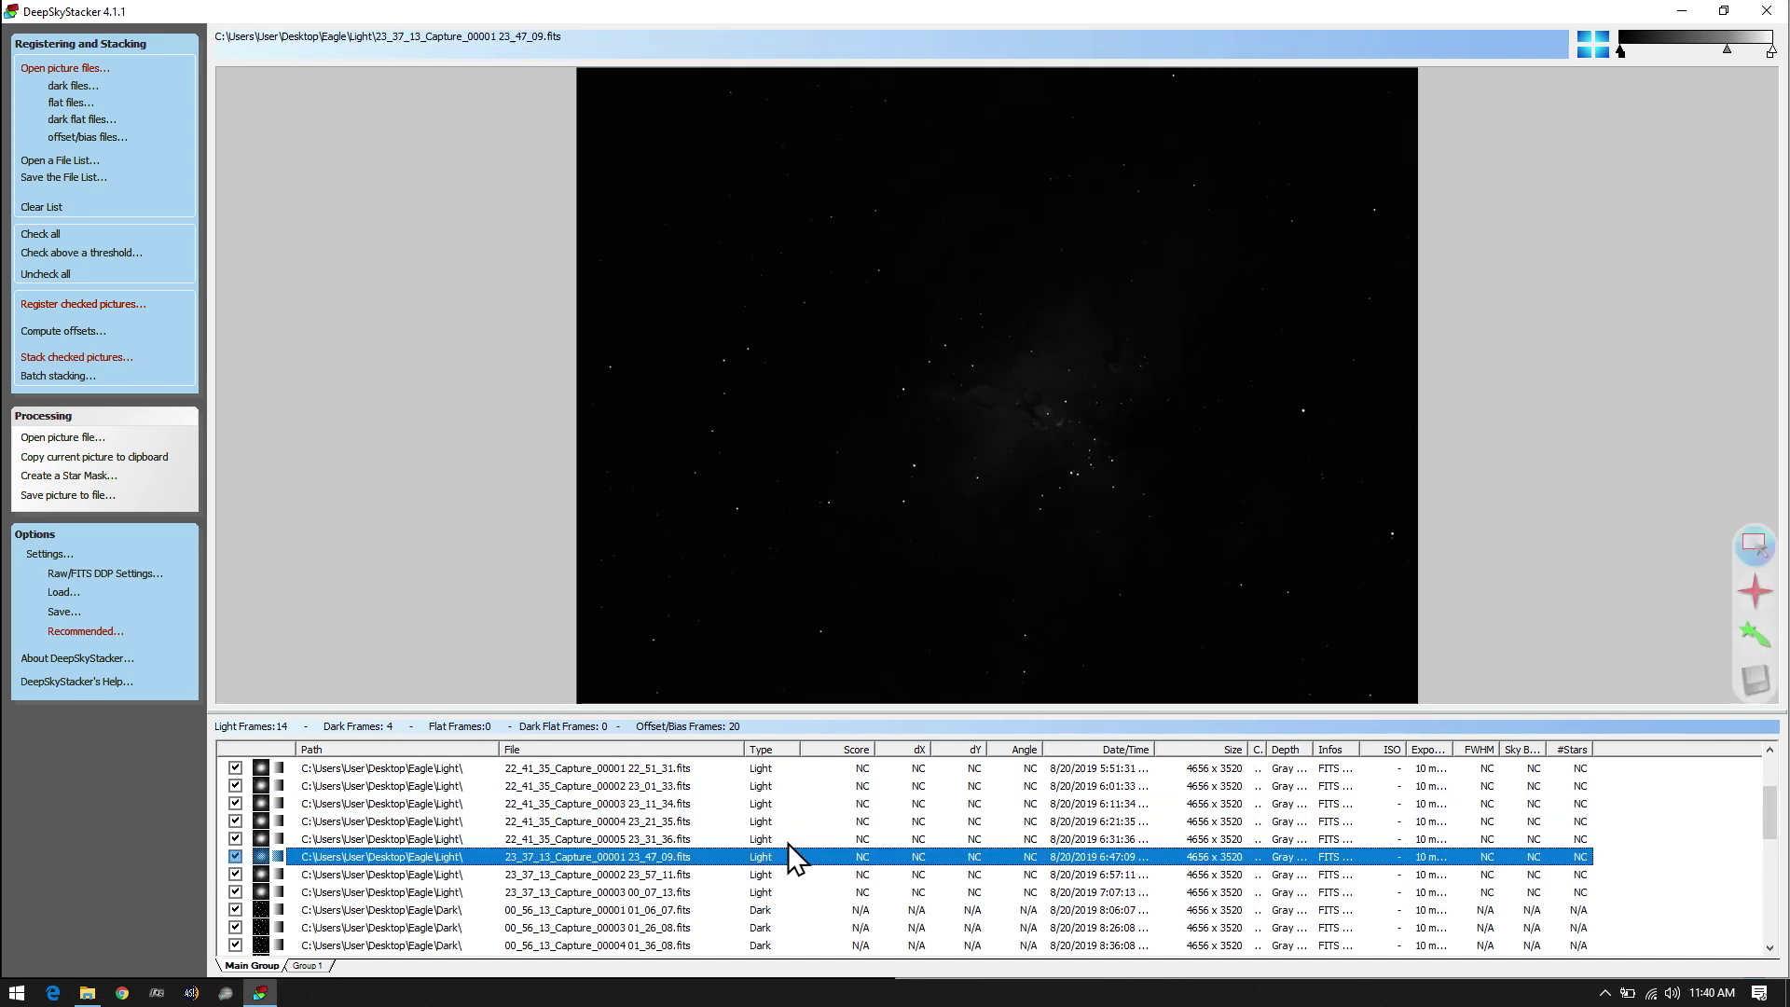
# Preview light frame 21_41_31_Capture_00002 22_01_28.fits and lower the preview's midtone level to brighten the nebula
pyautogui.click(778, 804)
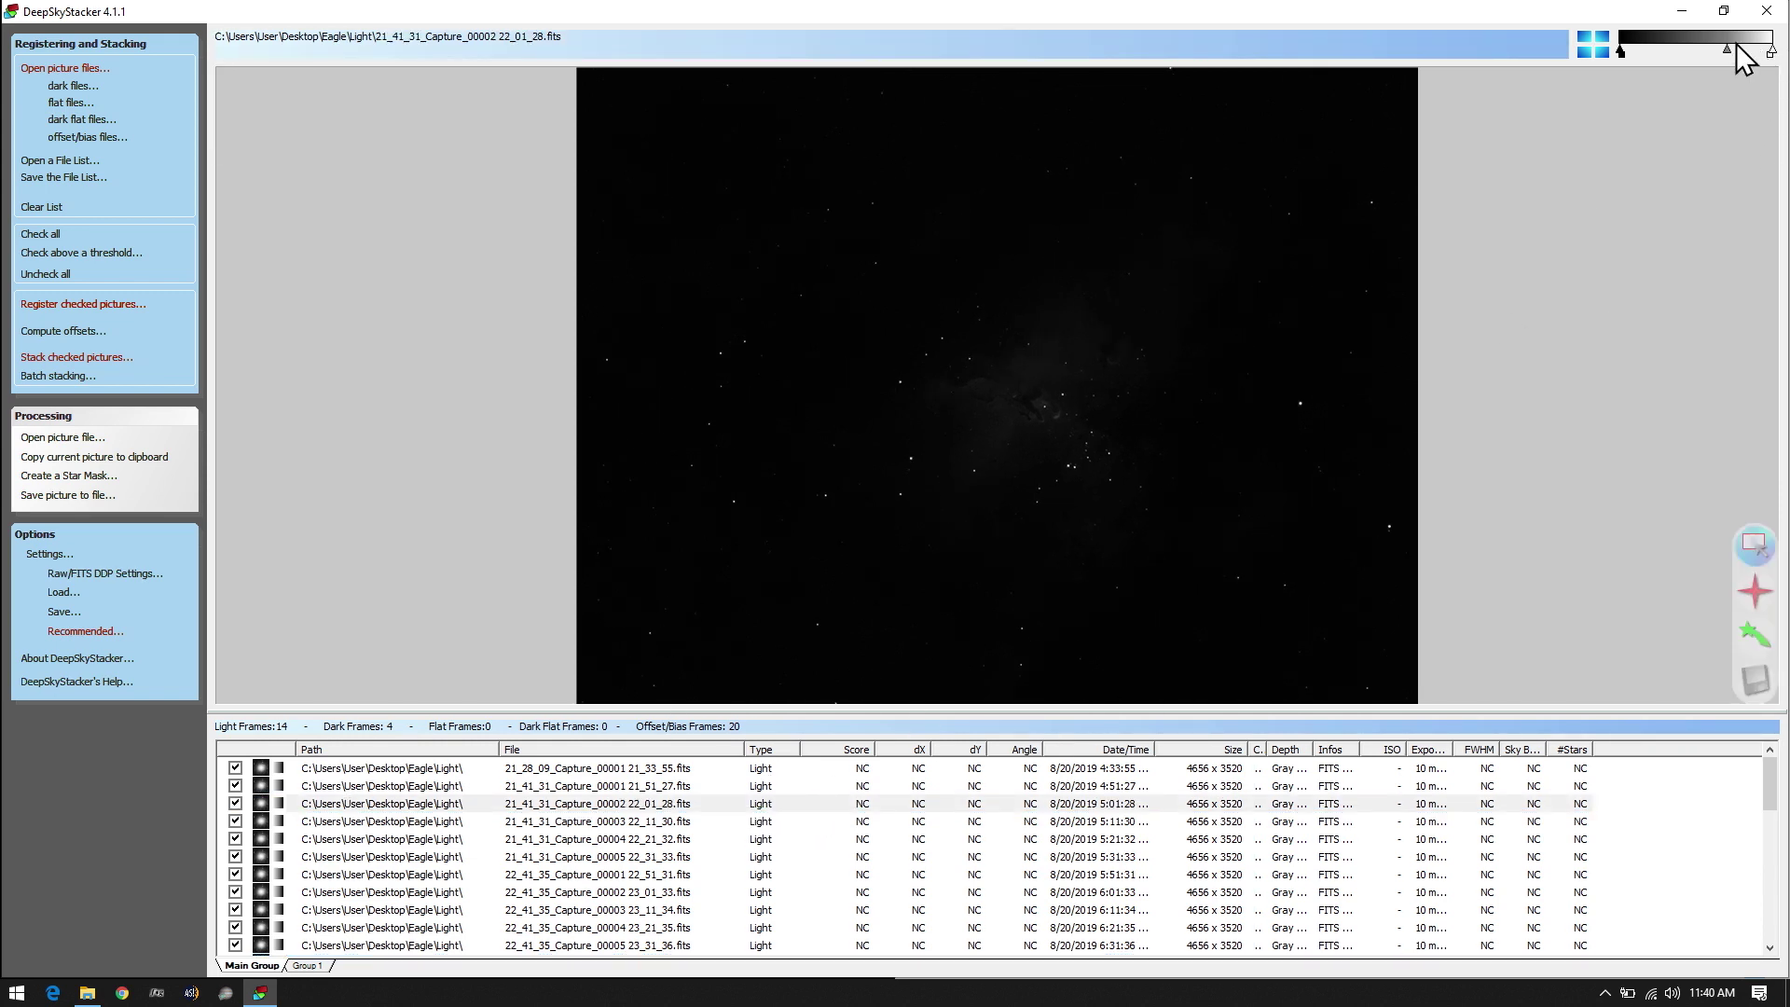
pyautogui.moveTo(1727, 47); pyautogui.dragTo(1703, 53)
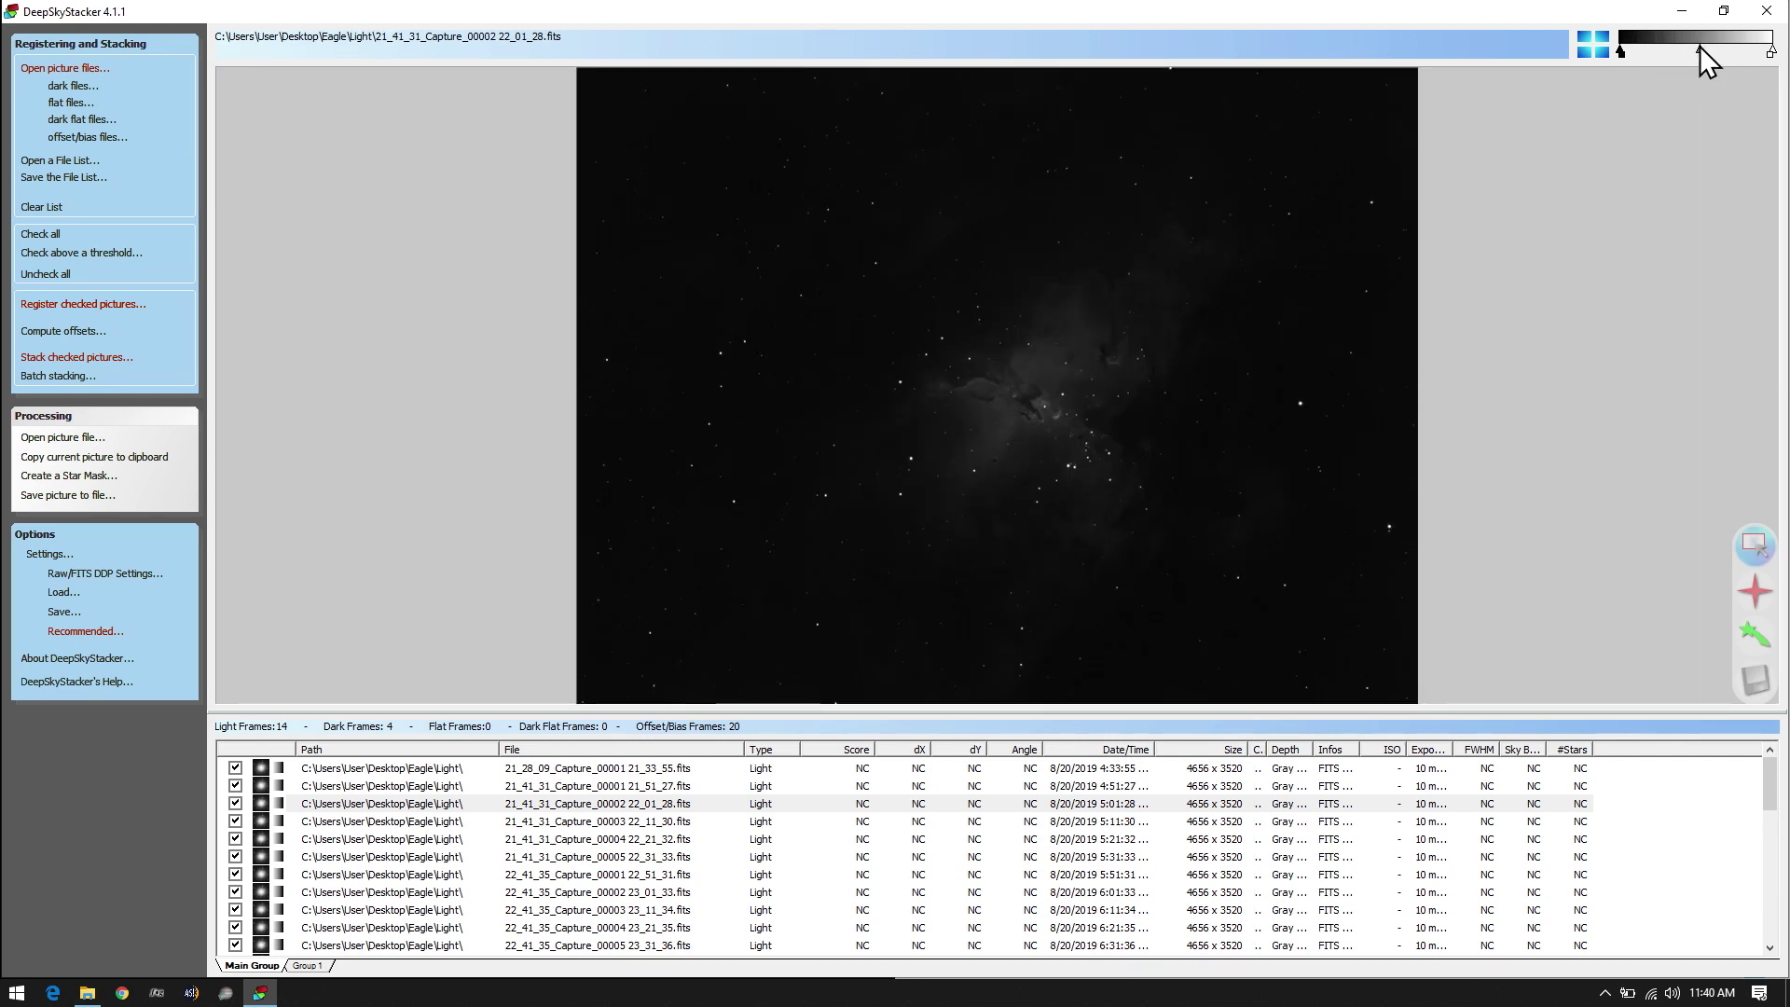
pyautogui.moveTo(1658, 52); pyautogui.dragTo(1648, 53)
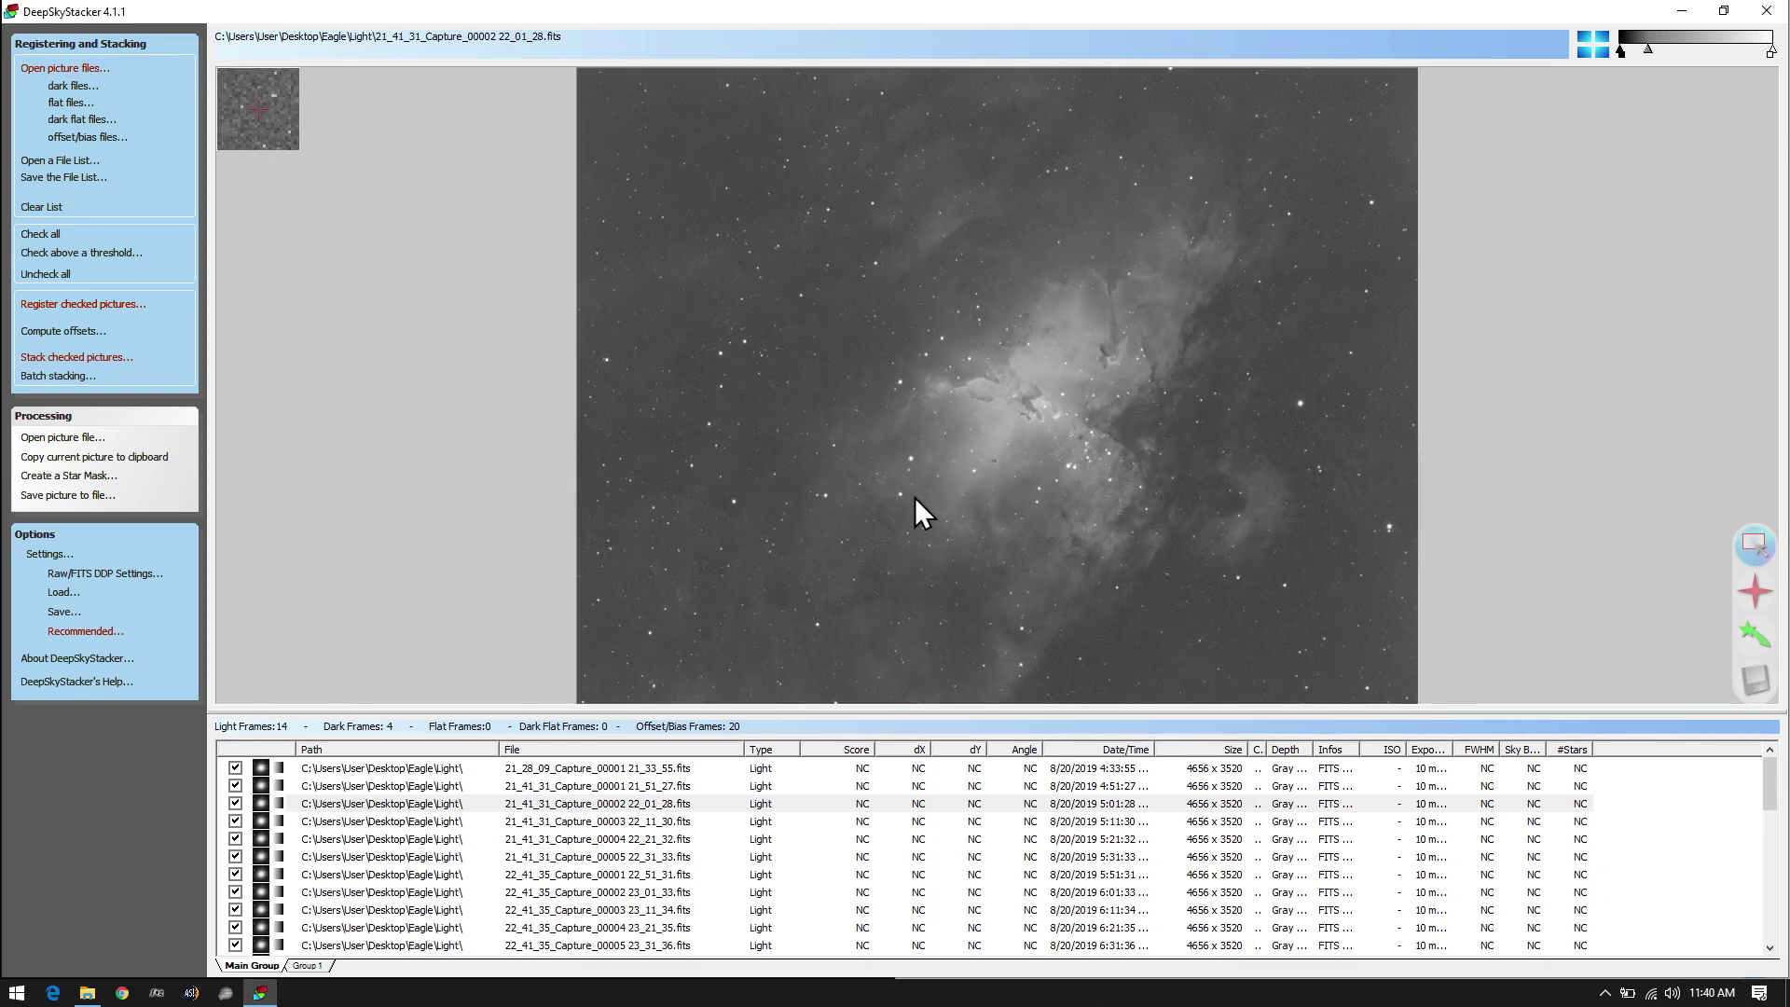
pyautogui.scroll(1, 916, 495)
pyautogui.scroll(-1, 1017, 429)
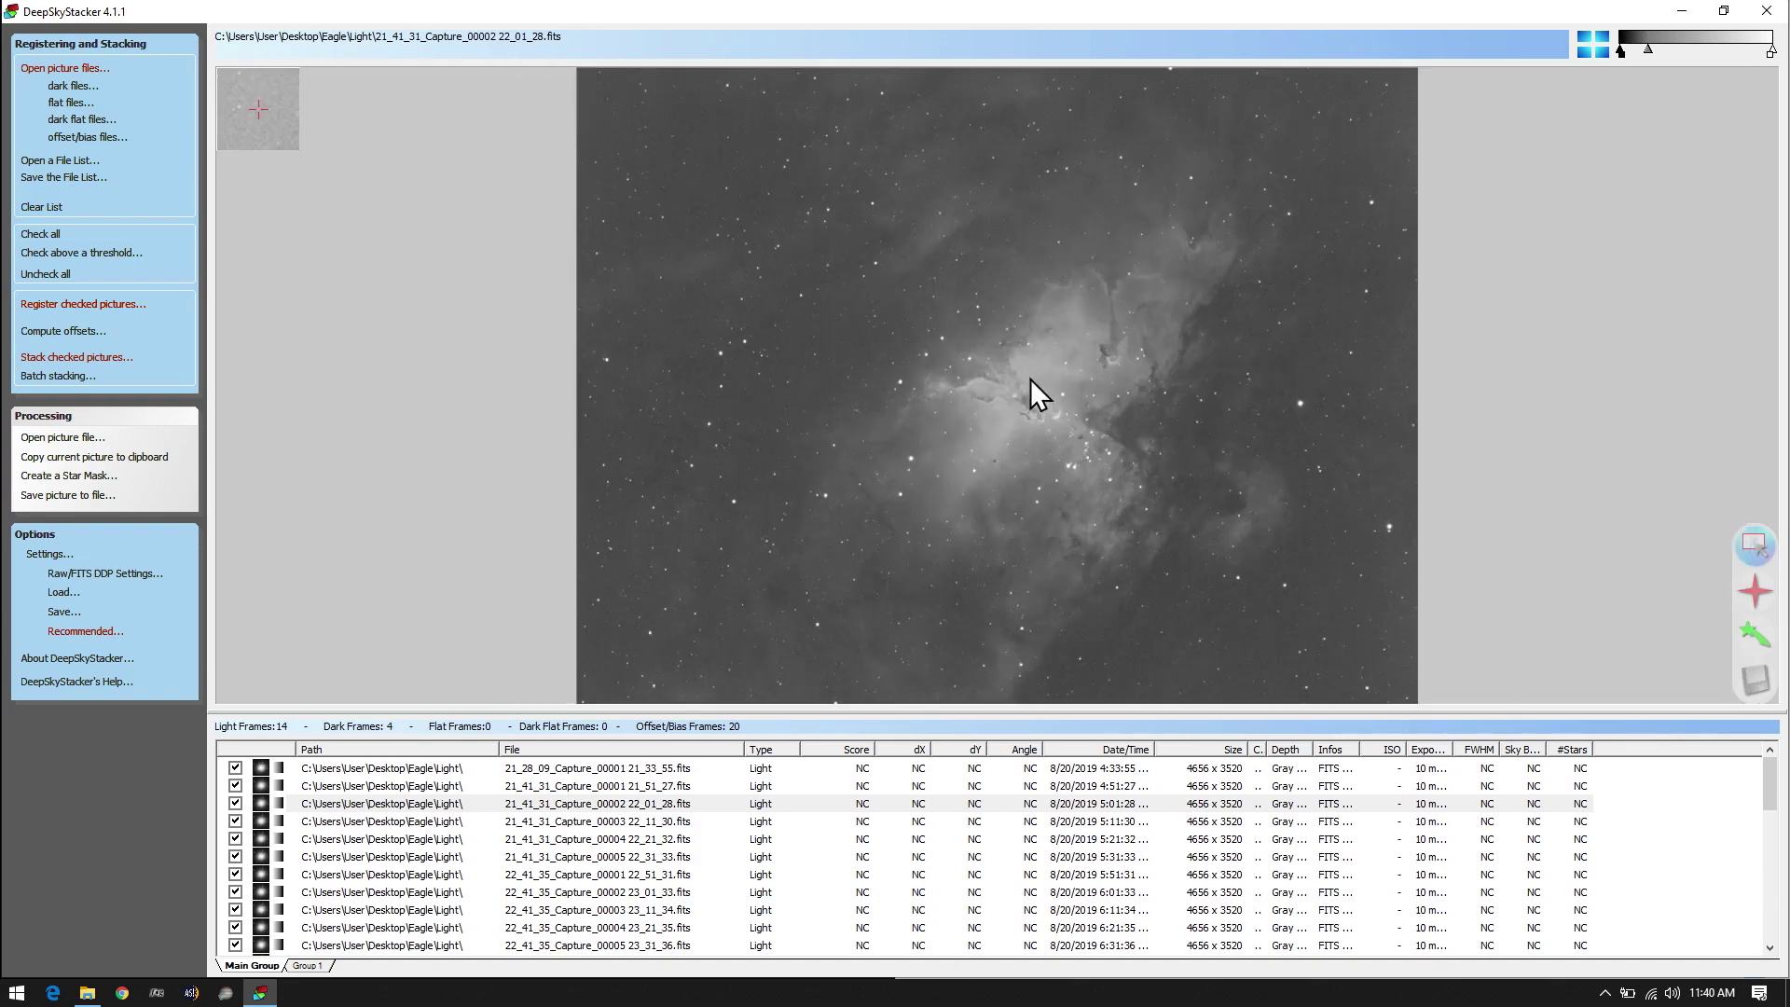
# Widen the Exposure column of the file list and preview light frames 21_41_31_Capture_00004 22_21_32.fits and 21_28_09_Capture_00001 21_33_55.fits
pyautogui.click(579, 841)
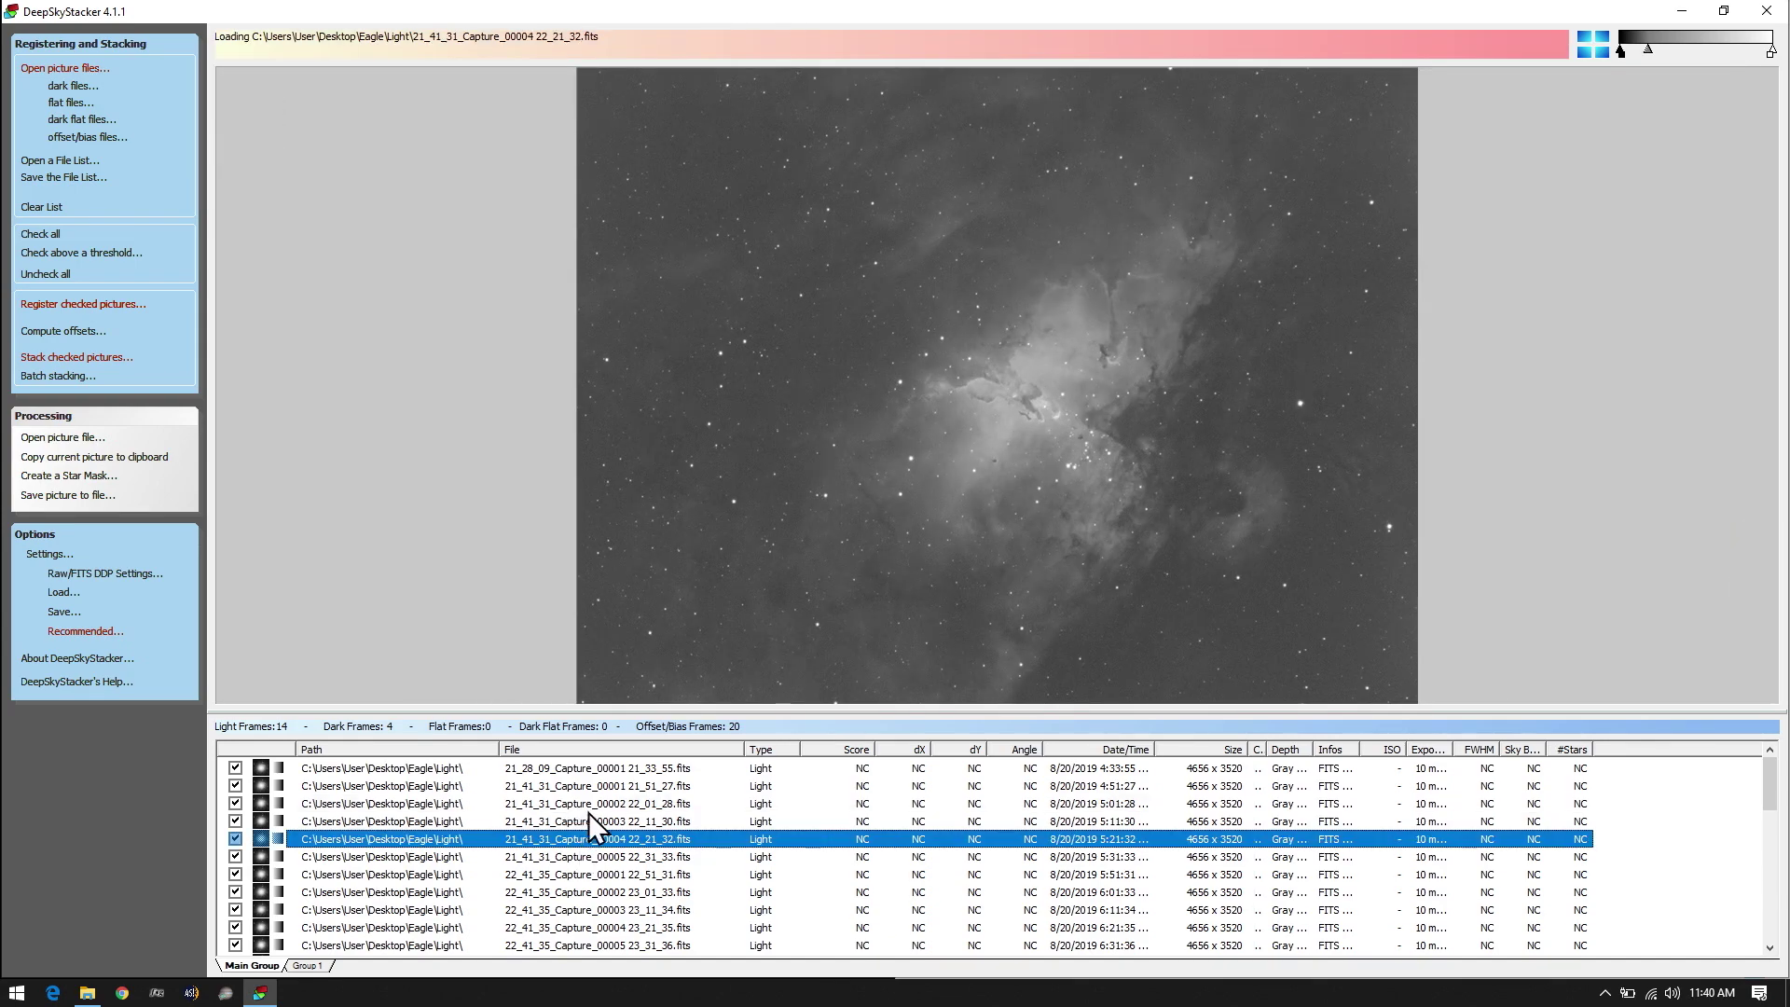
pyautogui.scroll(-9, 664, 872)
pyautogui.scroll(10, 664, 877)
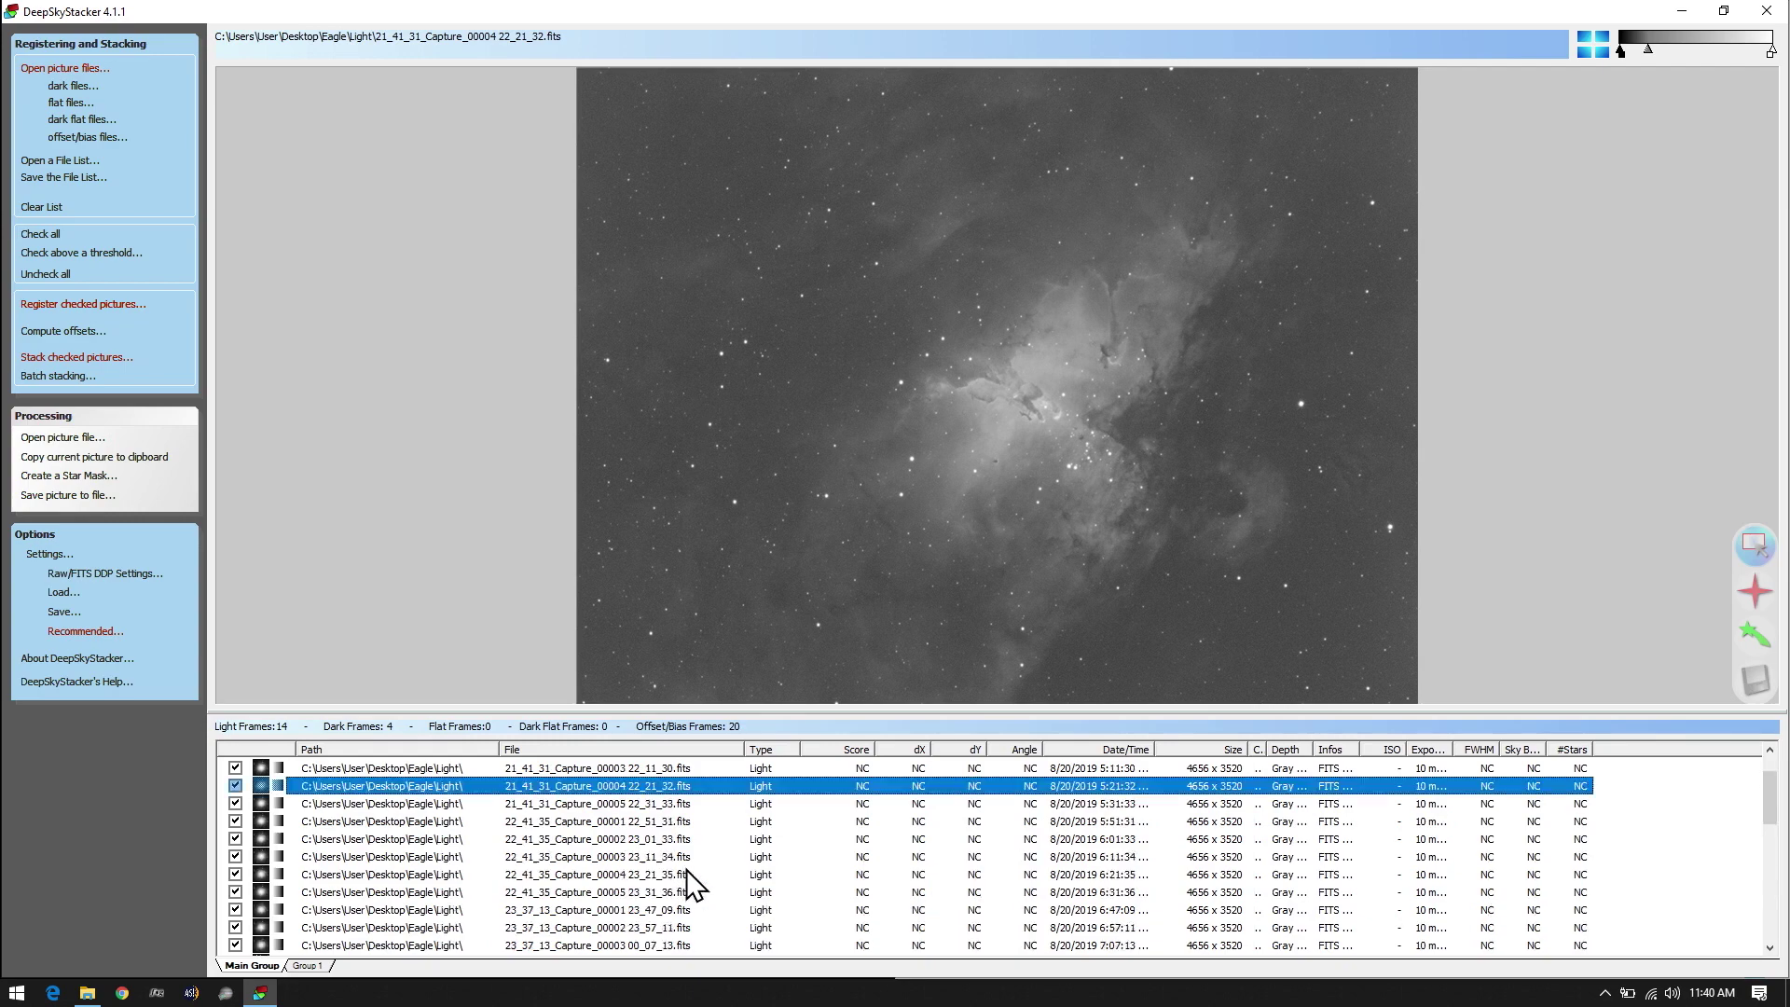
pyautogui.moveTo(1457, 747); pyautogui.dragTo(1521, 747)
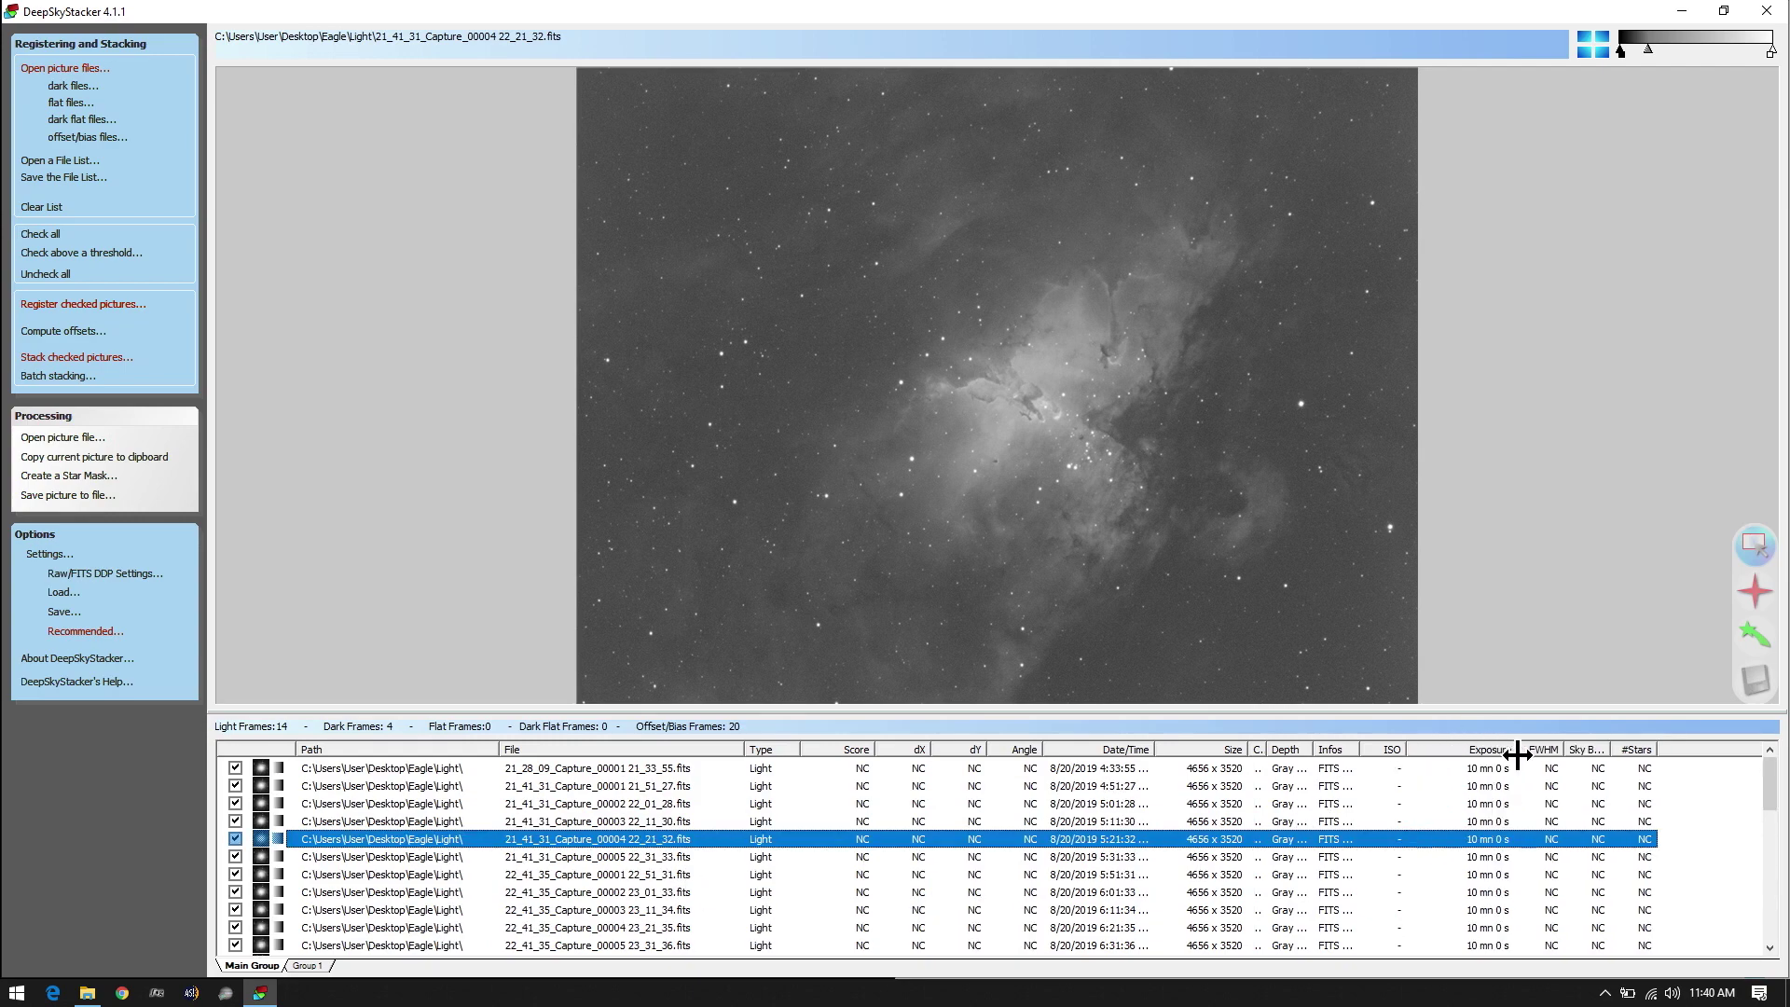
pyautogui.click(1486, 767)
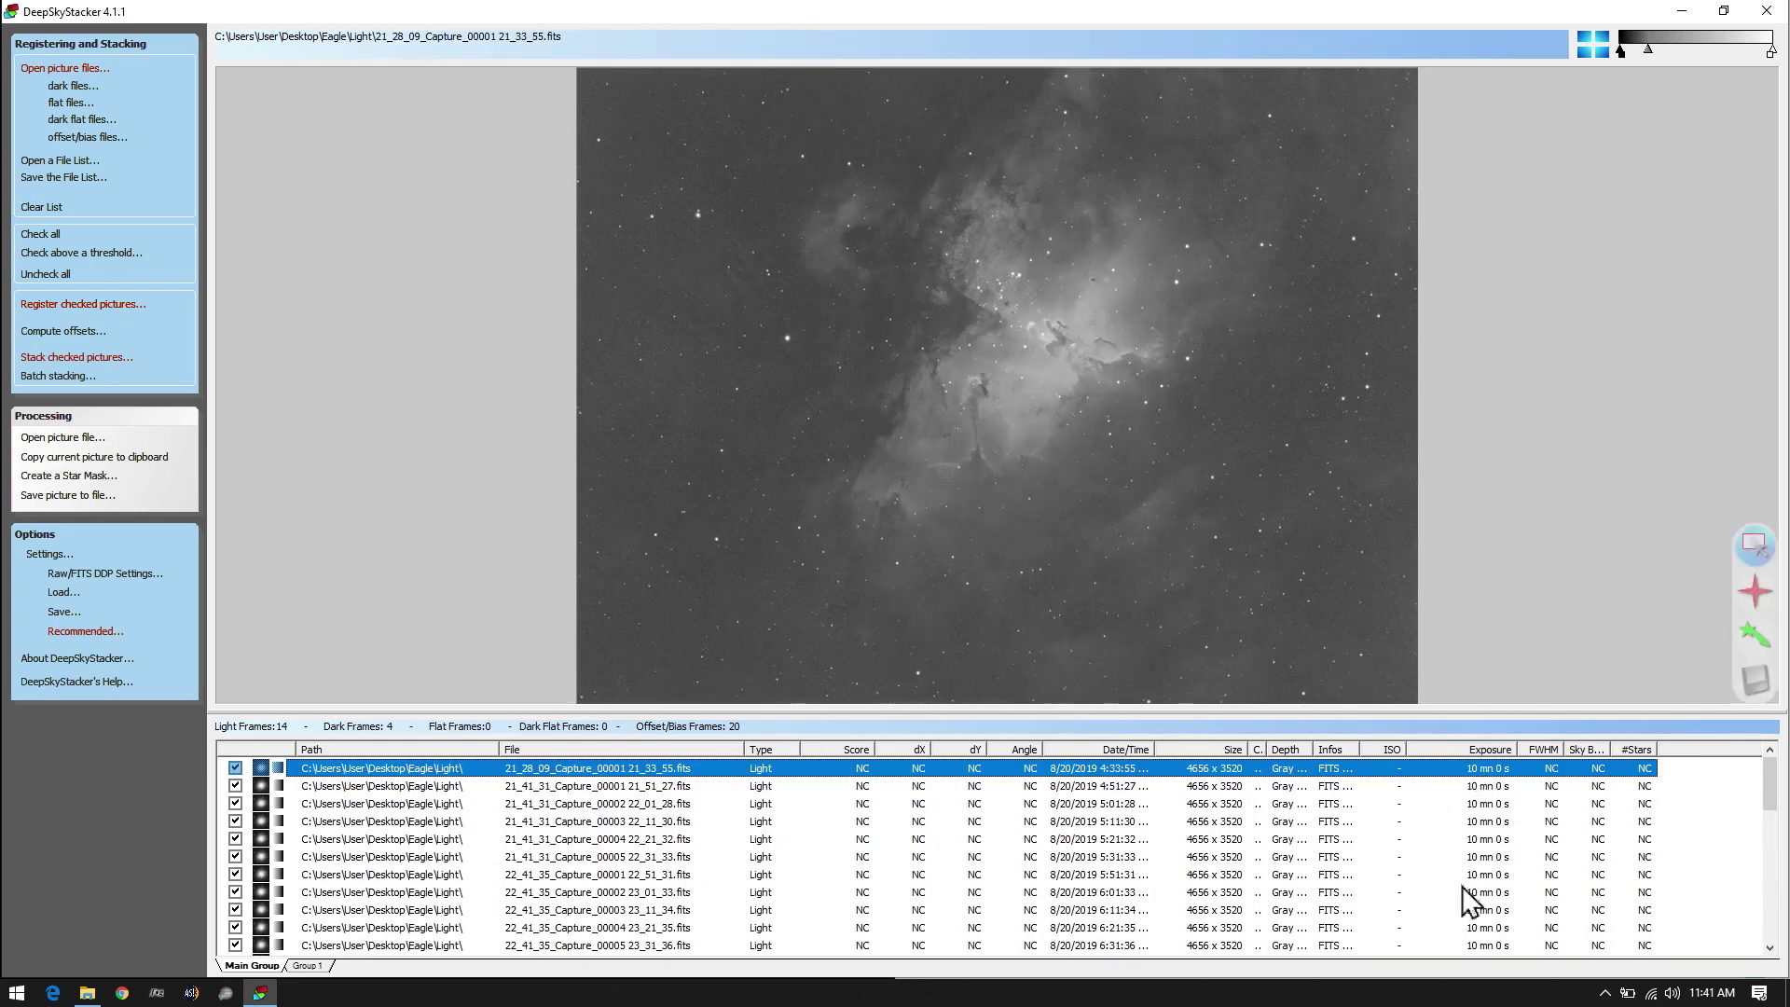
# Preview bias frame 00_55_34_Capture_00001 00_55_34.fits, dark frame 21_13_55_Capture_00004 01_46_09.fits and light frame 23_37_13_Capture_00003 00_07_13.fits
pyautogui.scroll(-5, 1432, 817)
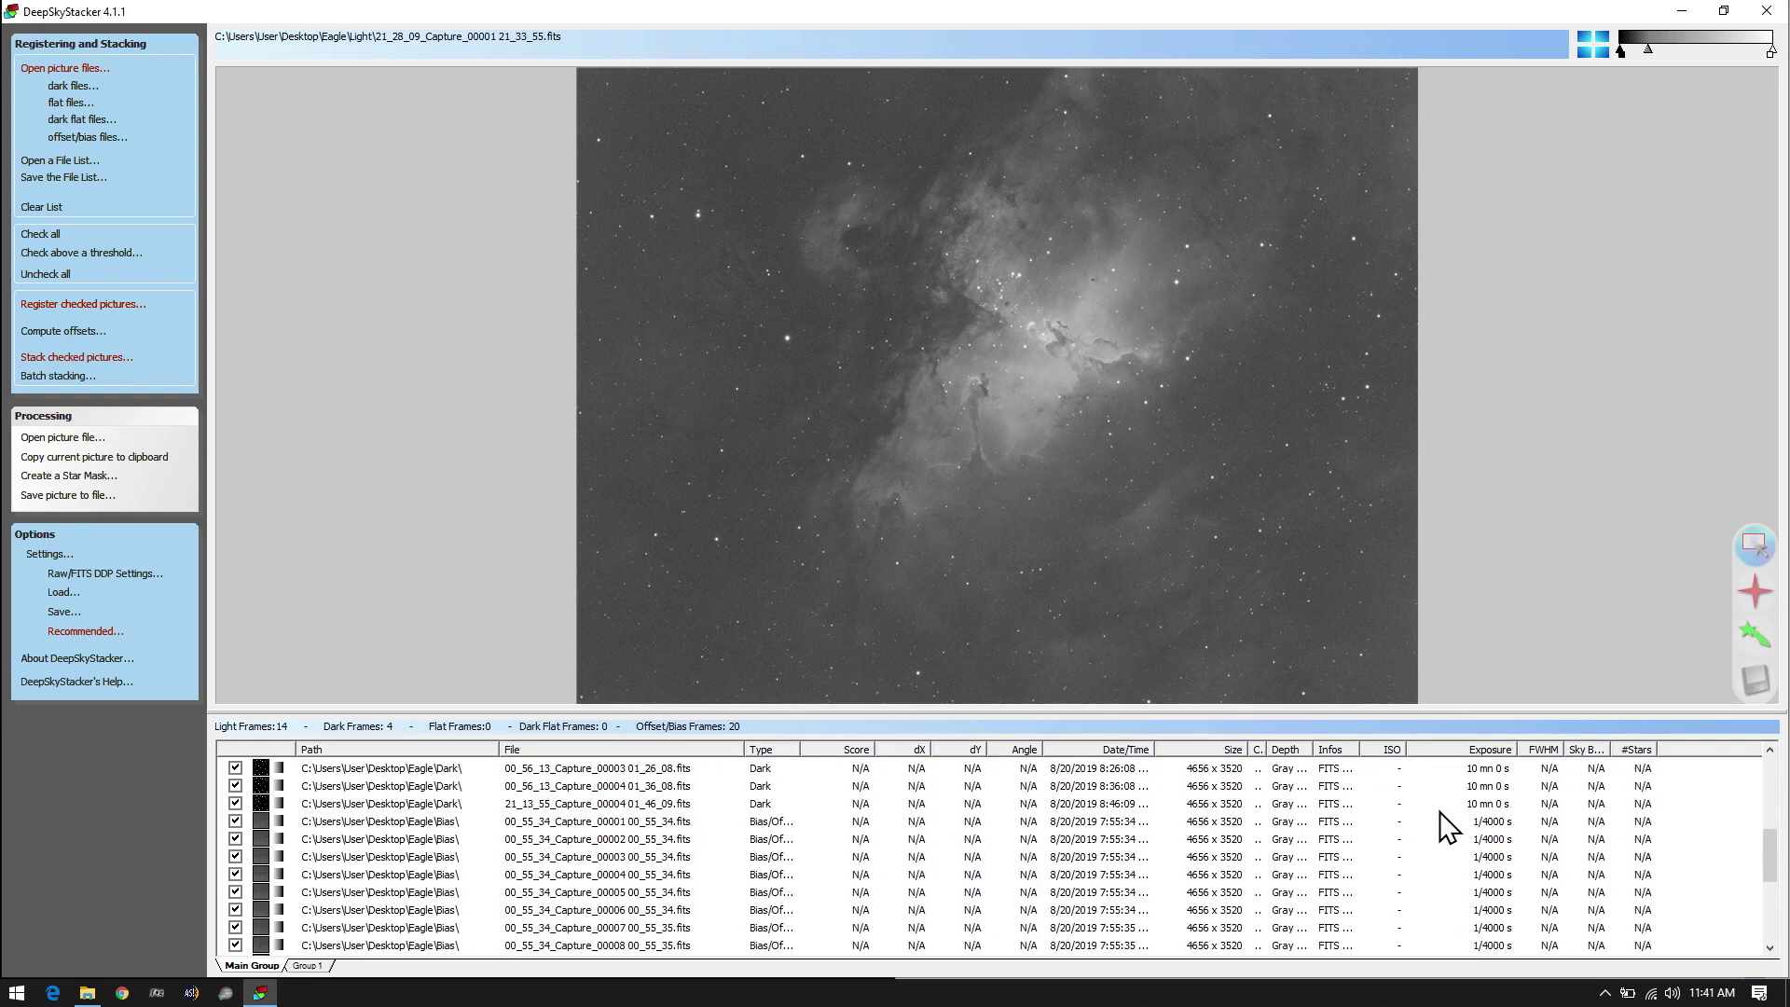
pyautogui.click(1491, 826)
pyautogui.scroll(2, 1499, 846)
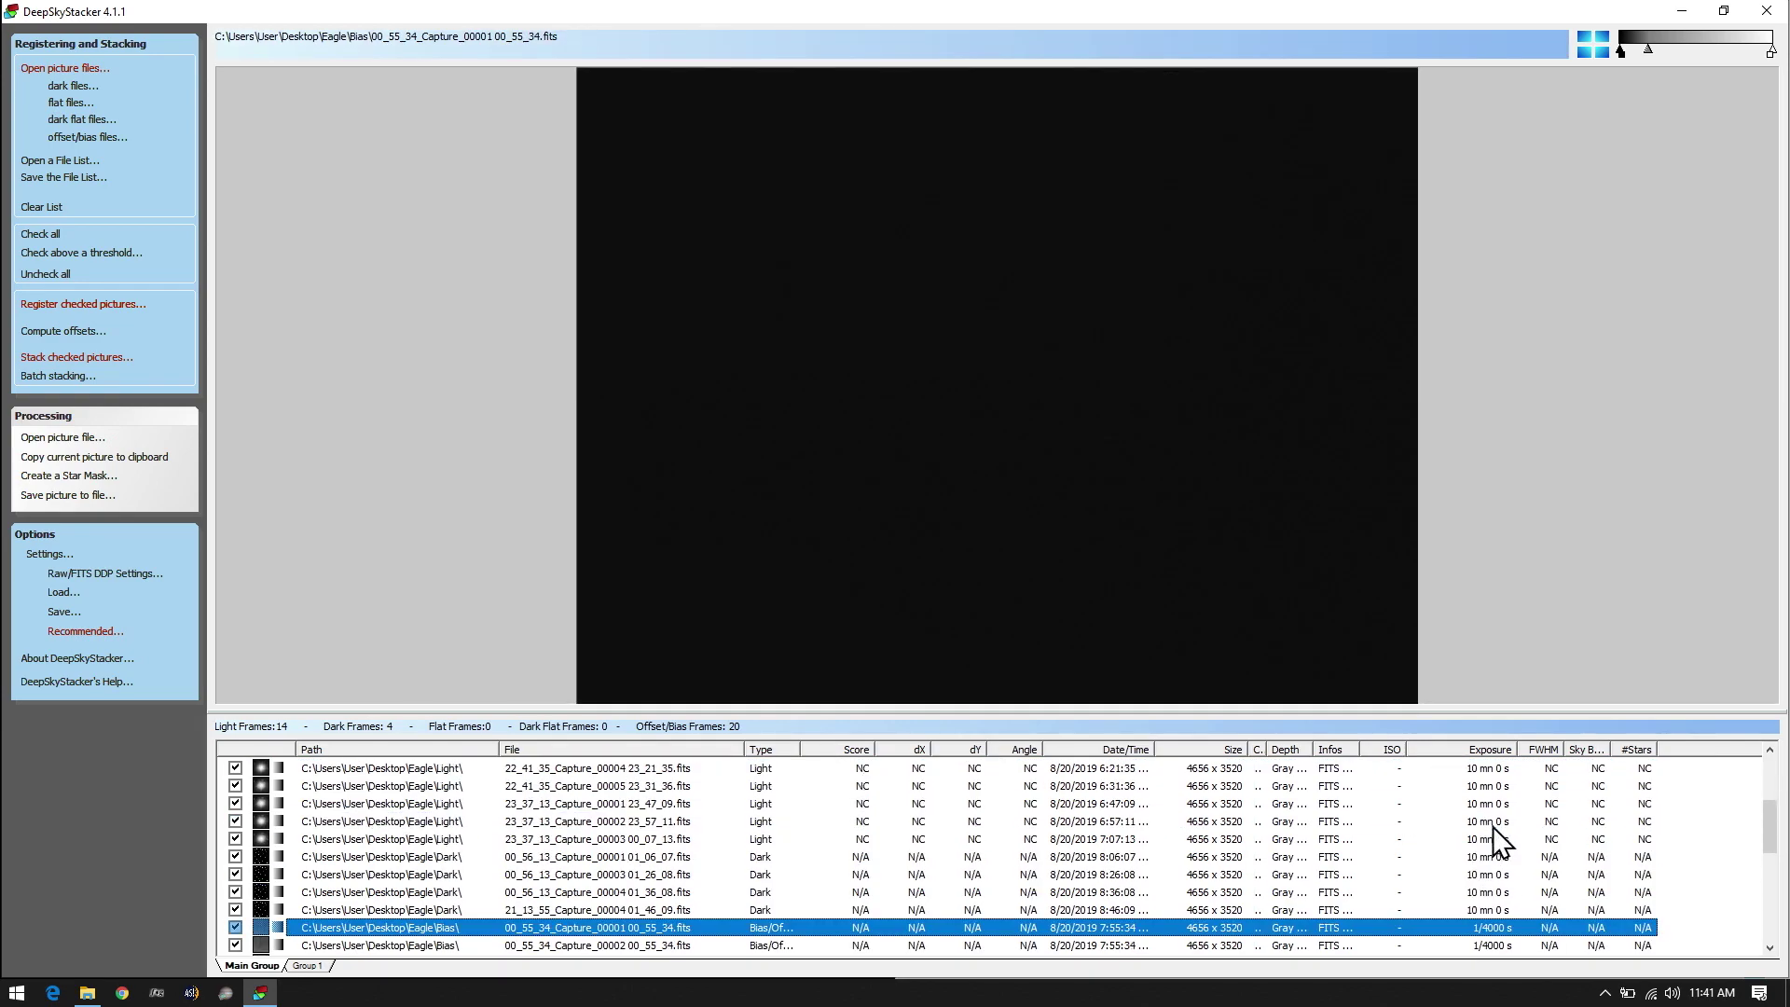
pyautogui.click(1465, 909)
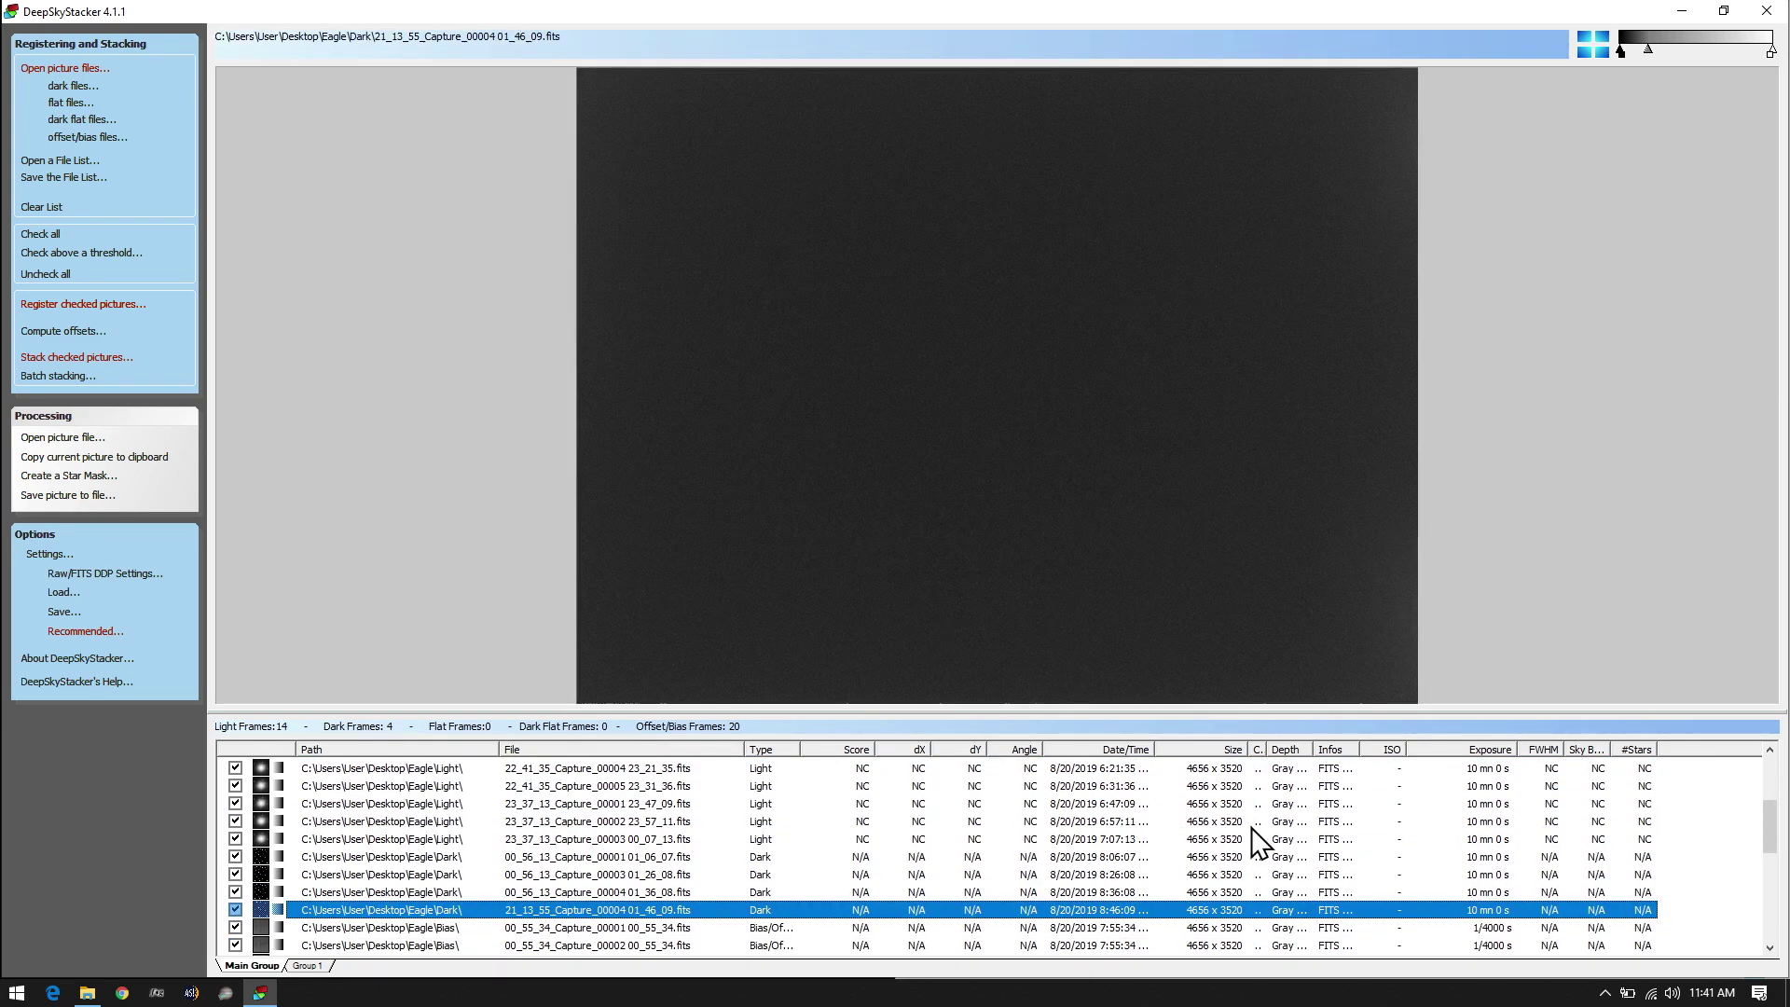
pyautogui.click(525, 839)
pyautogui.scroll(3, 928, 881)
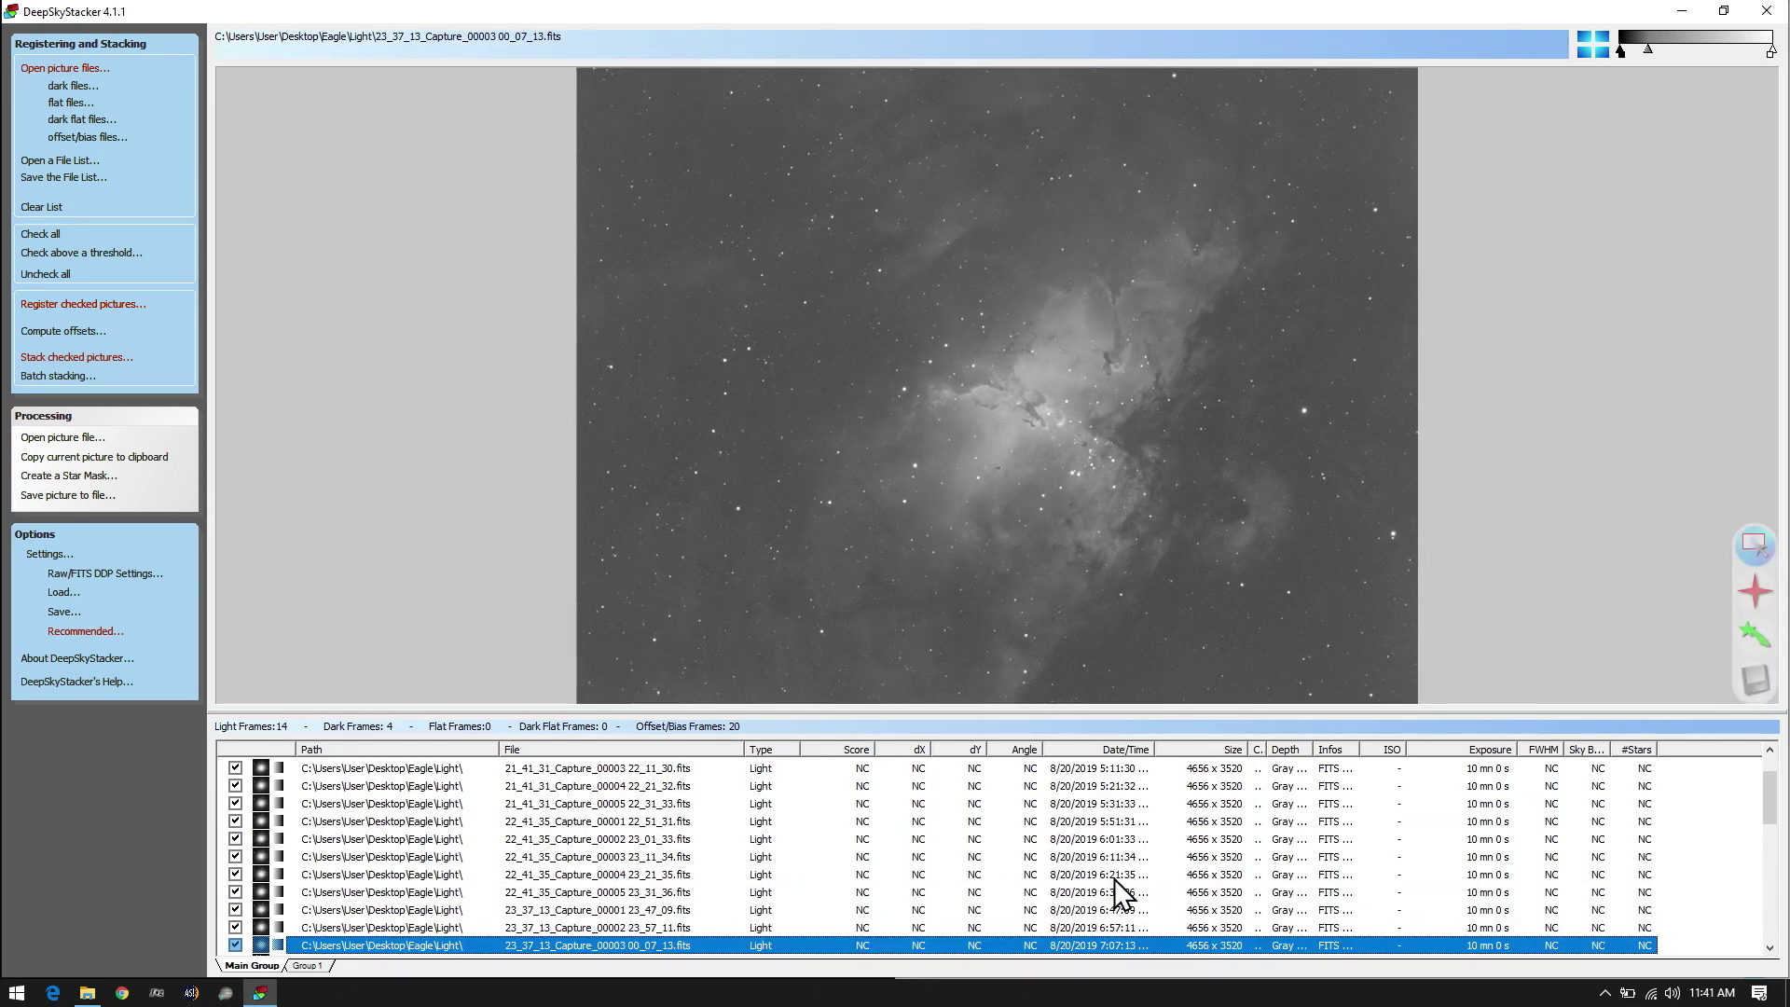
# Enlarge the file list and preview each light frame from 23_37_13_Capture_00002 23_57_11.fits up to 22_41_35_Capture_00002 23_01_33.fits
pyautogui.scroll(1, 1077, 690)
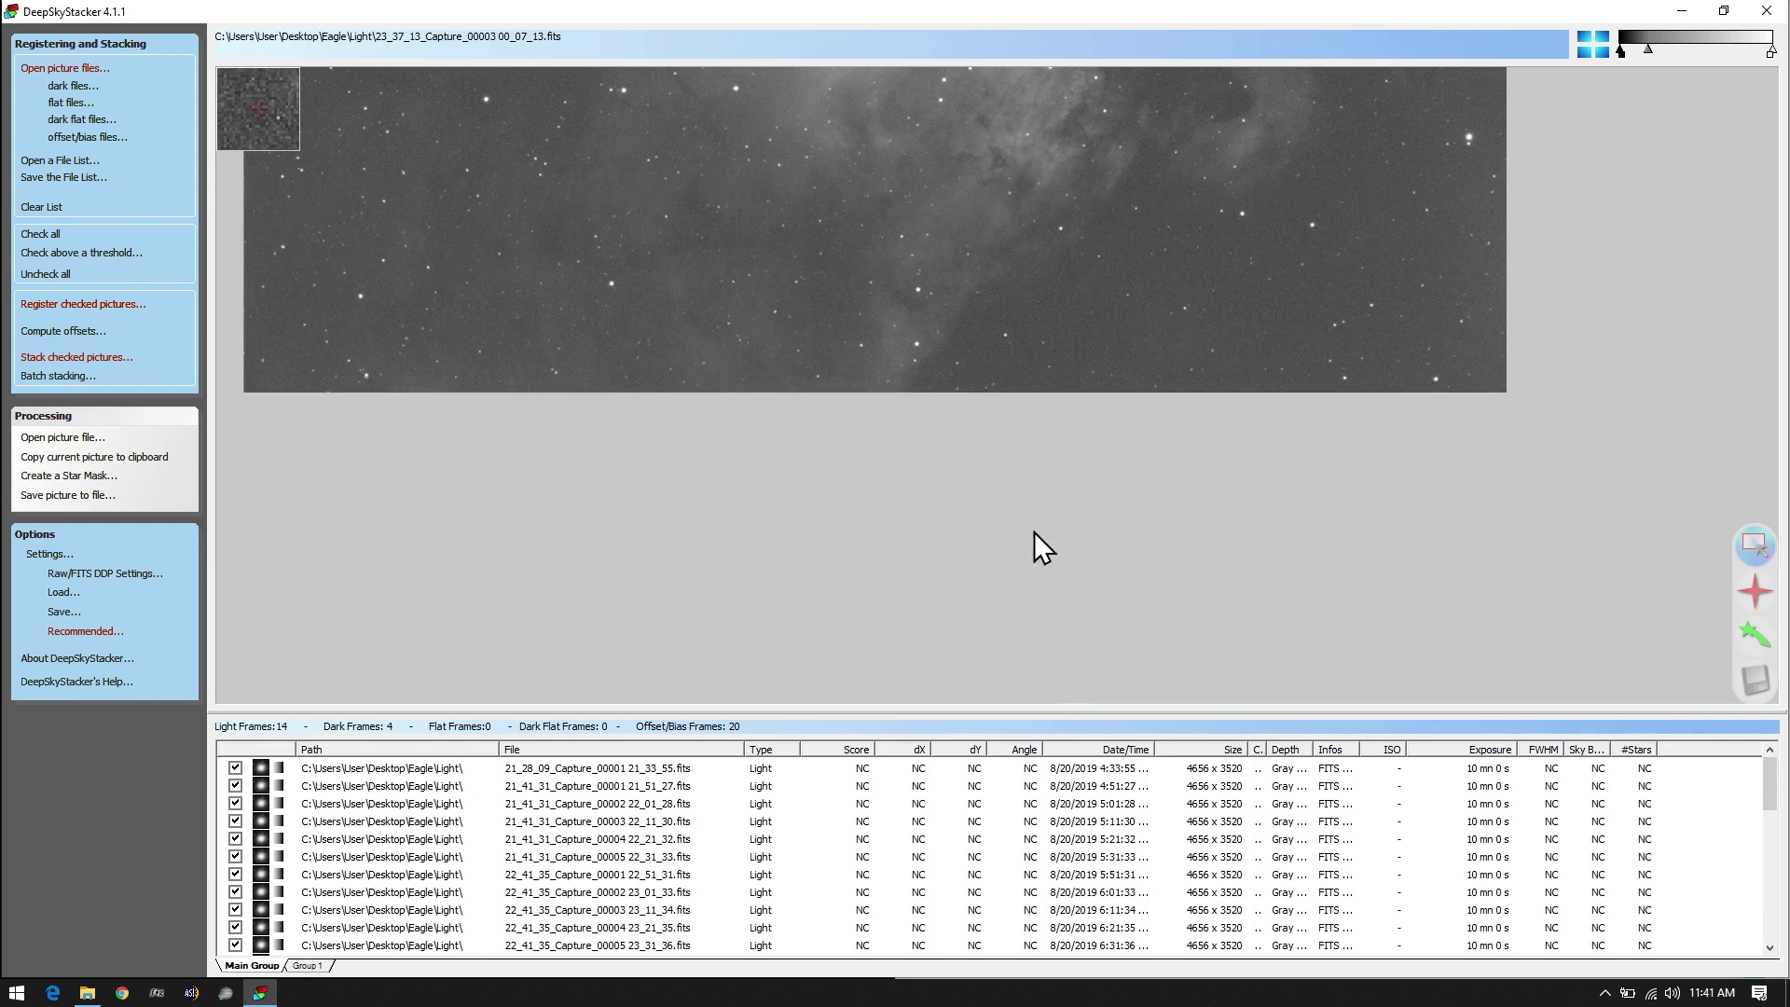
pyautogui.scroll(-1, 1025, 541)
pyautogui.moveTo(984, 711); pyautogui.dragTo(988, 477)
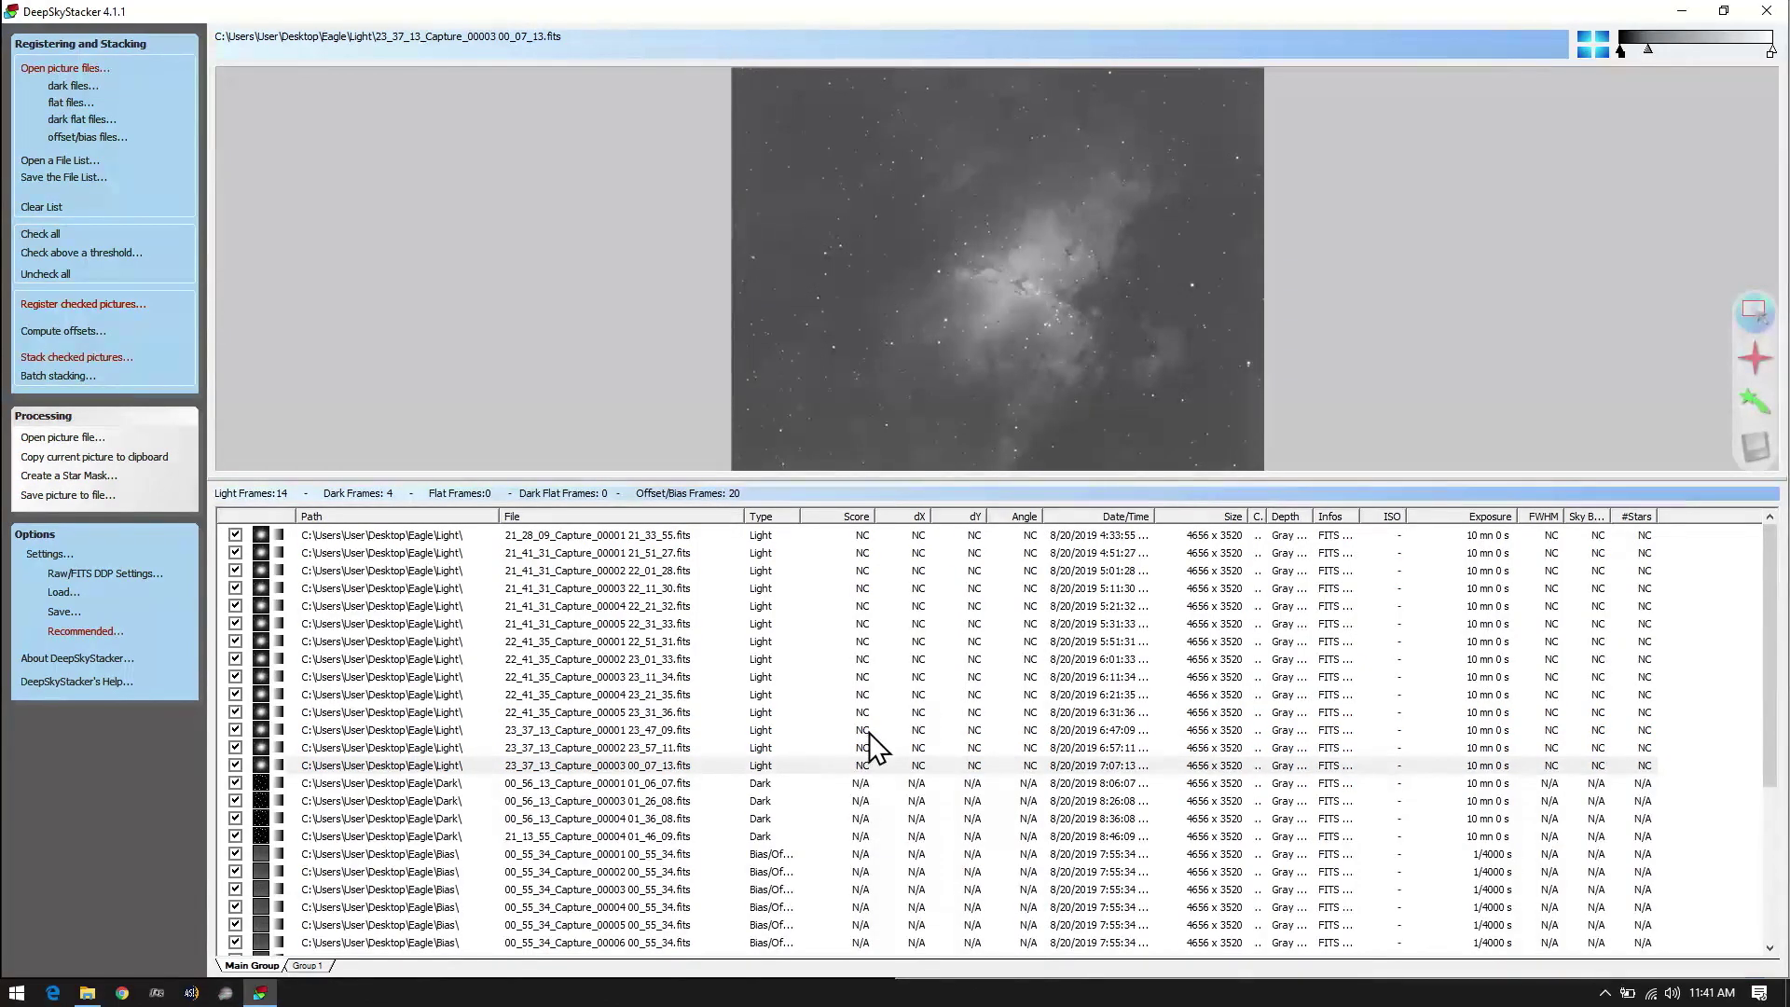
pyautogui.click(816, 747)
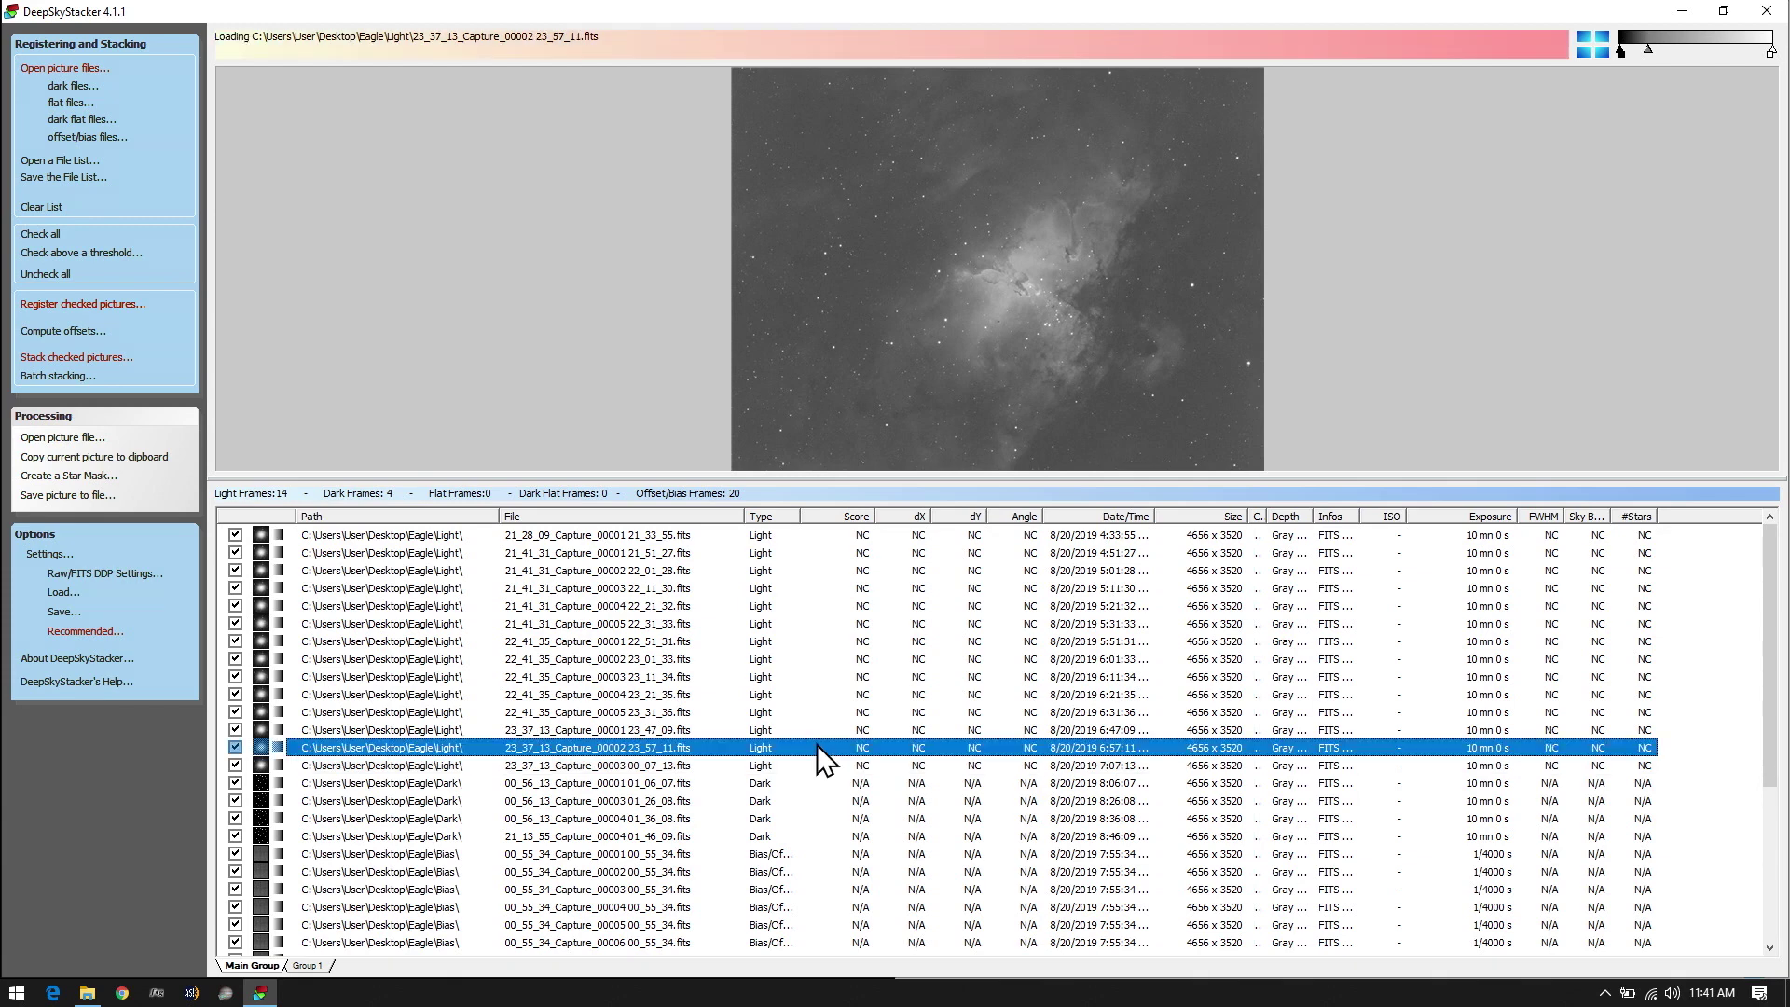
pyautogui.click(816, 730)
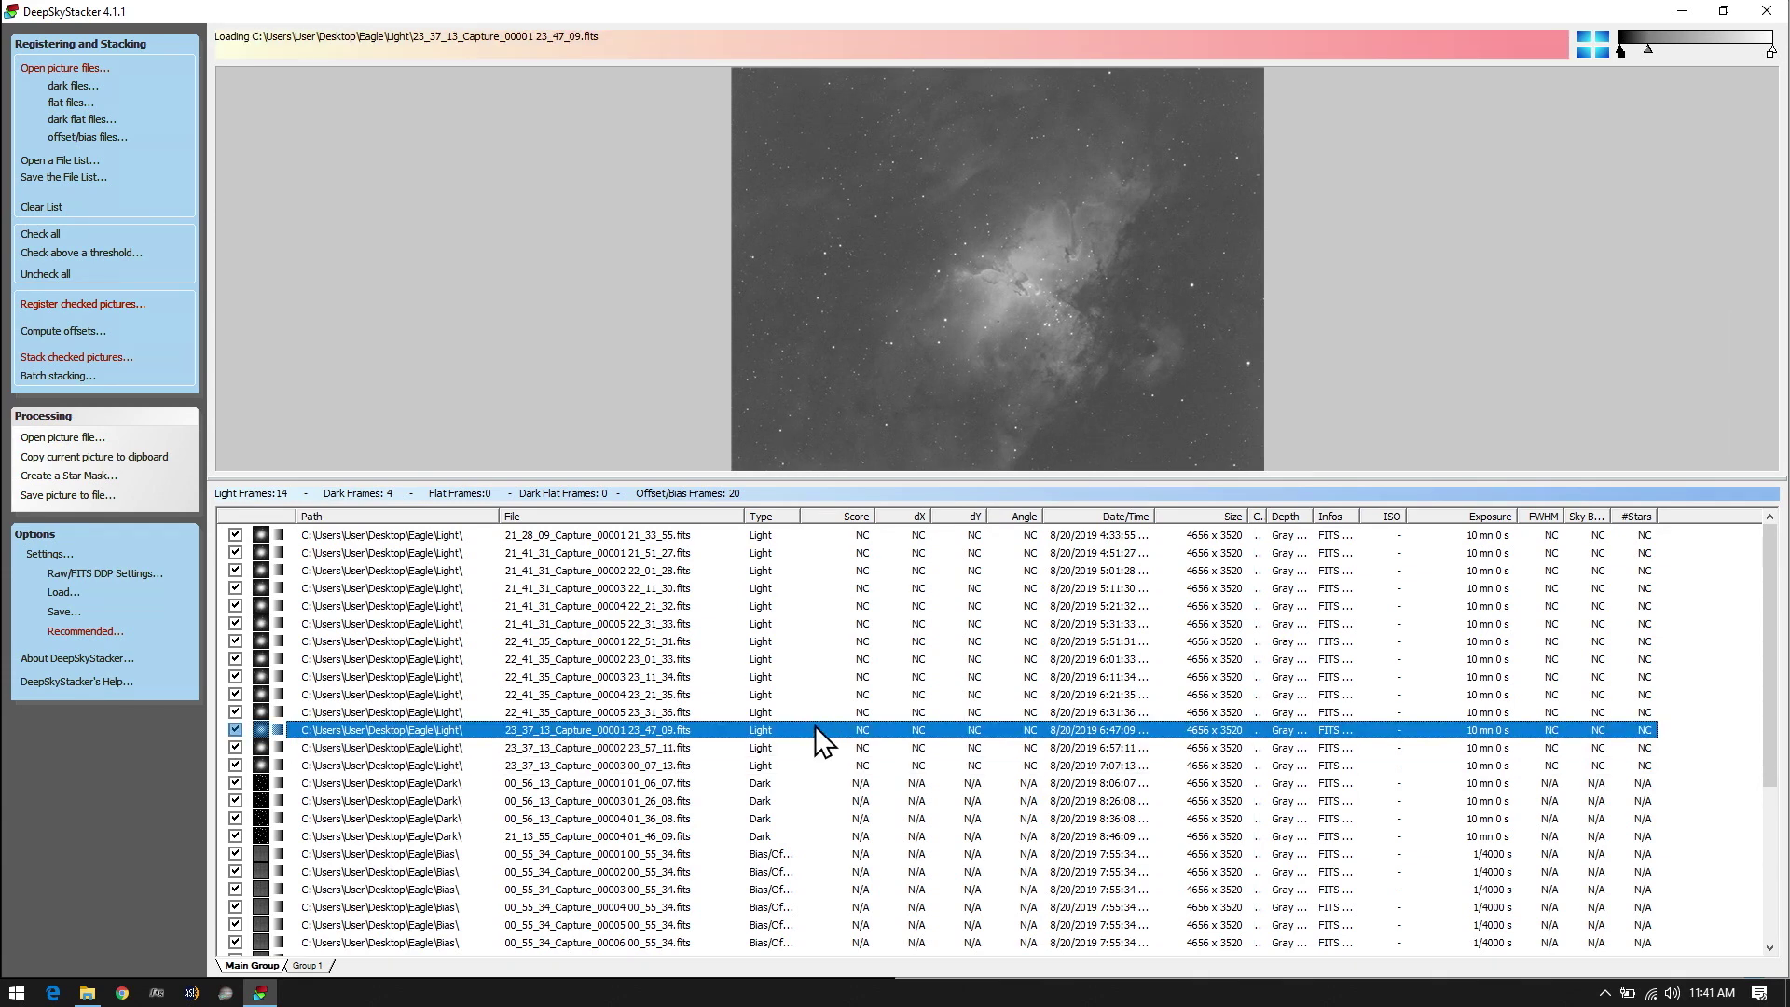
pyautogui.click(815, 712)
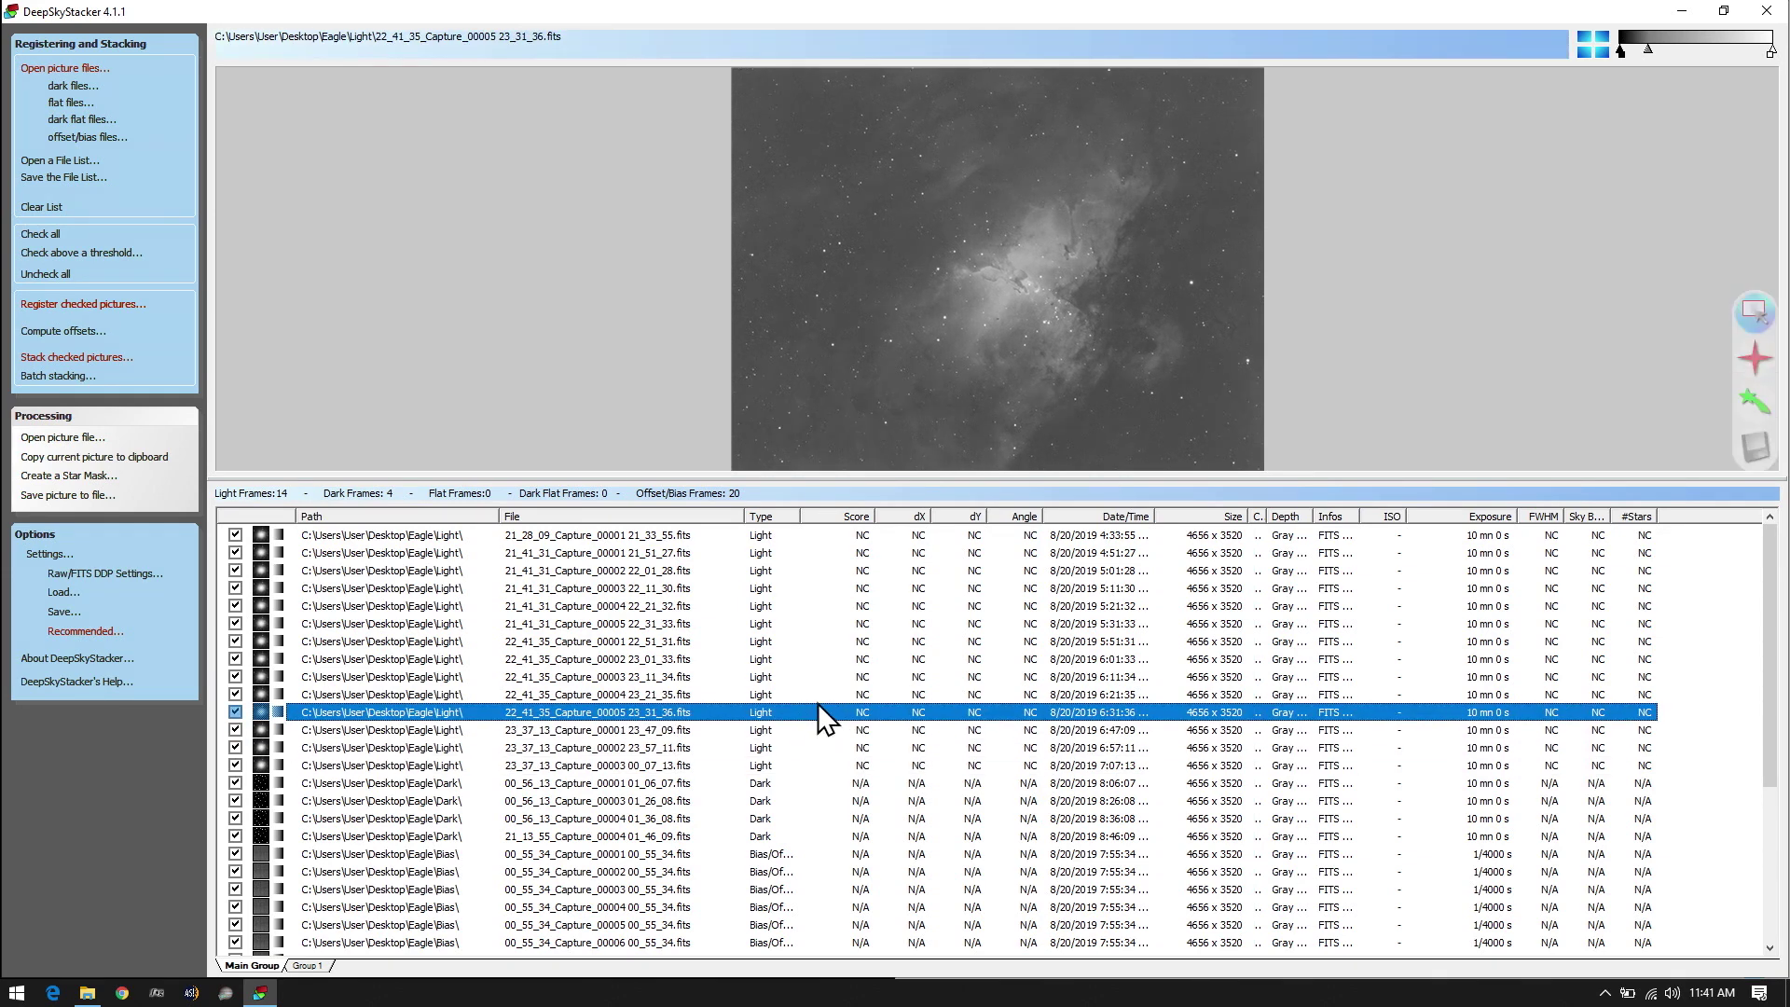
pyautogui.click(817, 694)
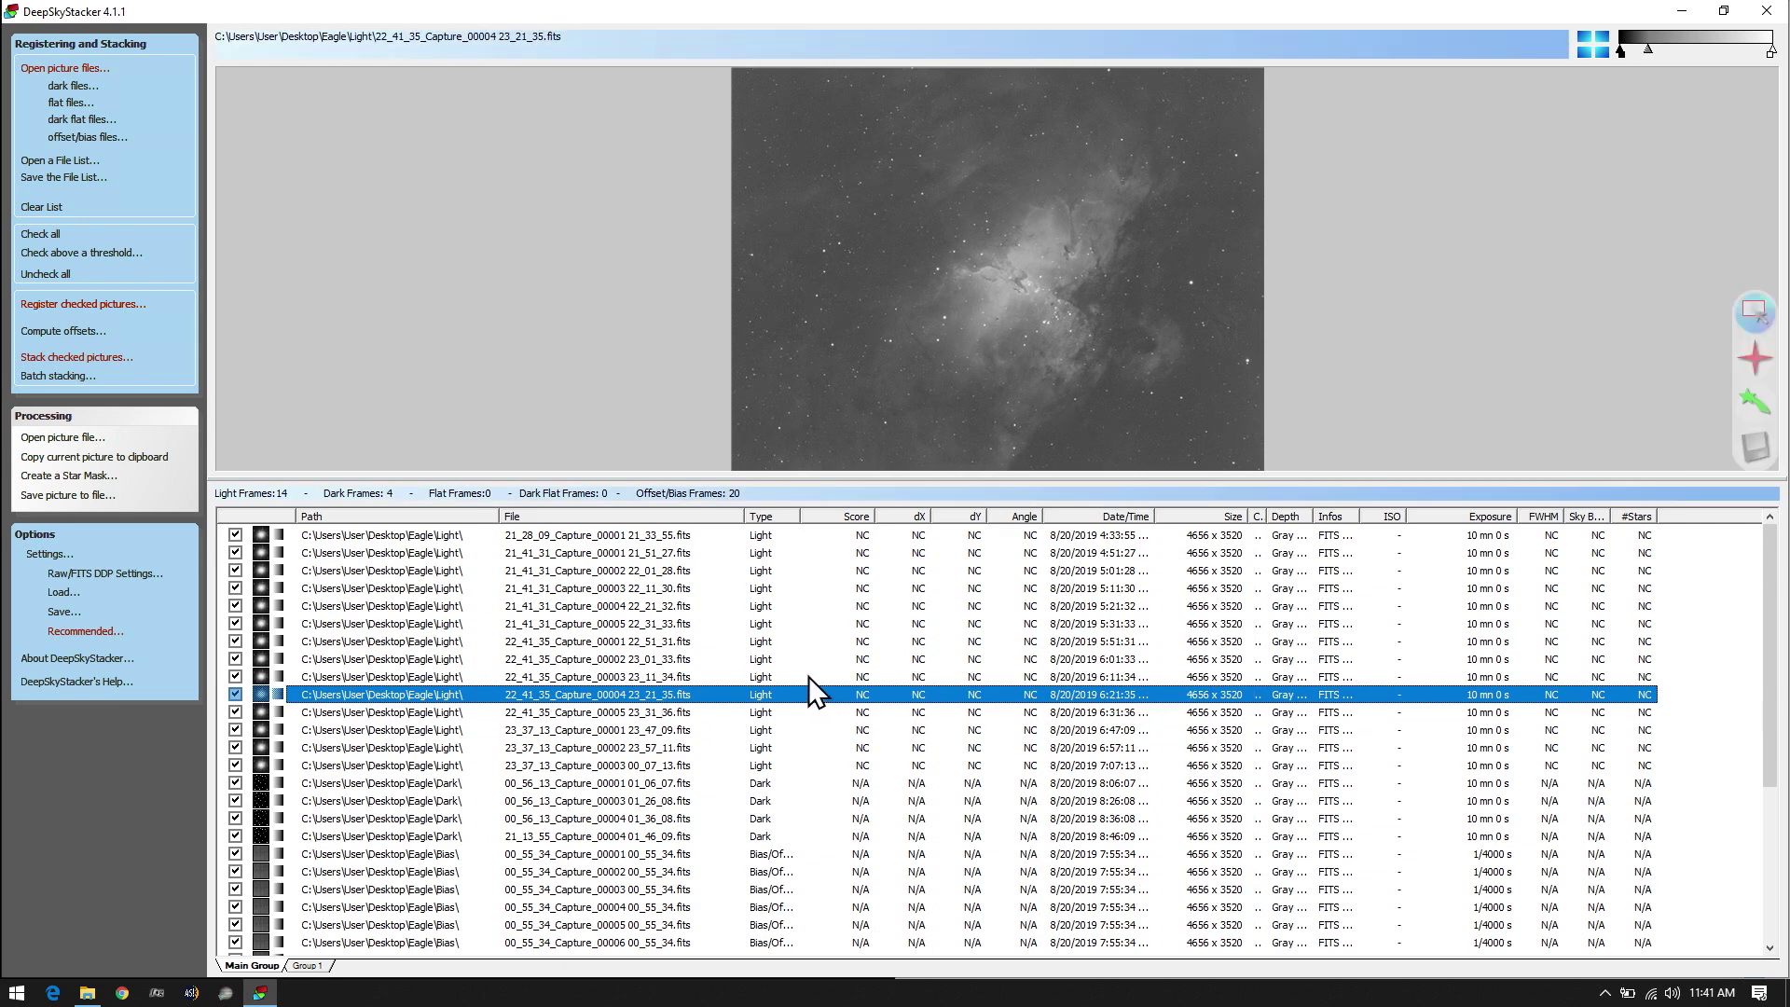
pyautogui.click(809, 676)
pyautogui.click(794, 659)
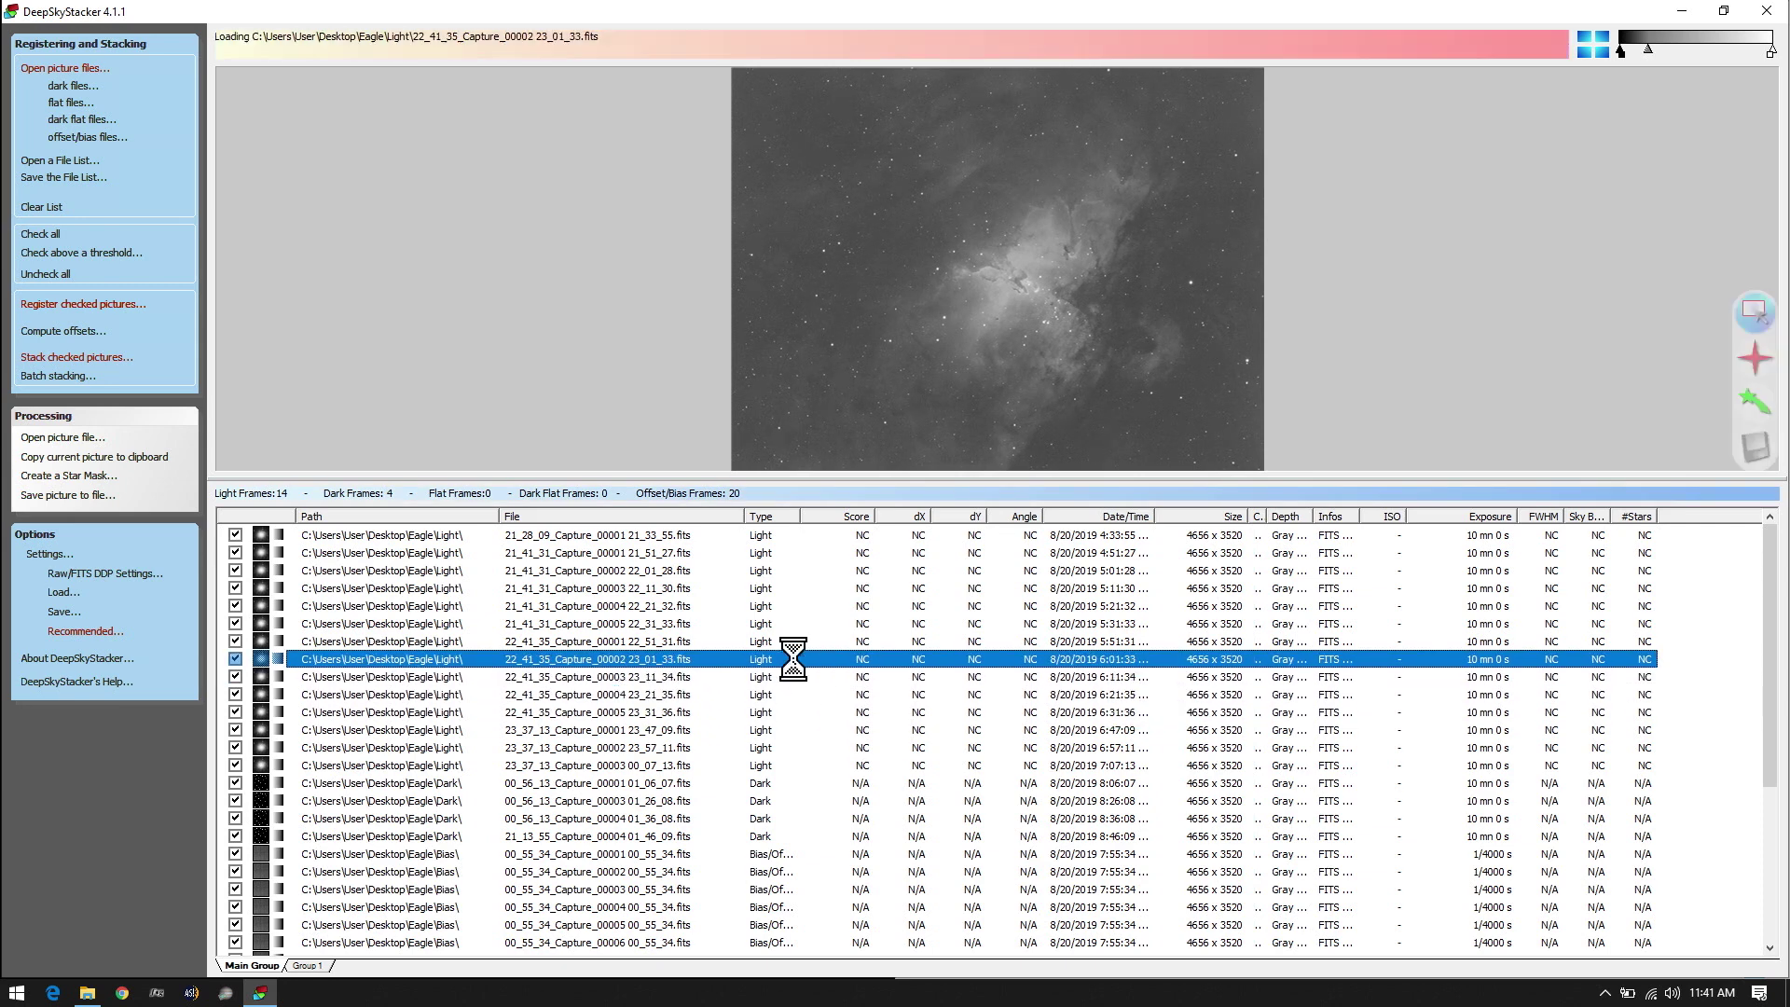
# Preview each light frame from 22_41_35_Capture_00001 22_51_31.fits up to 21_28_09_Capture_00001 21_33_55.fits
pyautogui.click(794, 642)
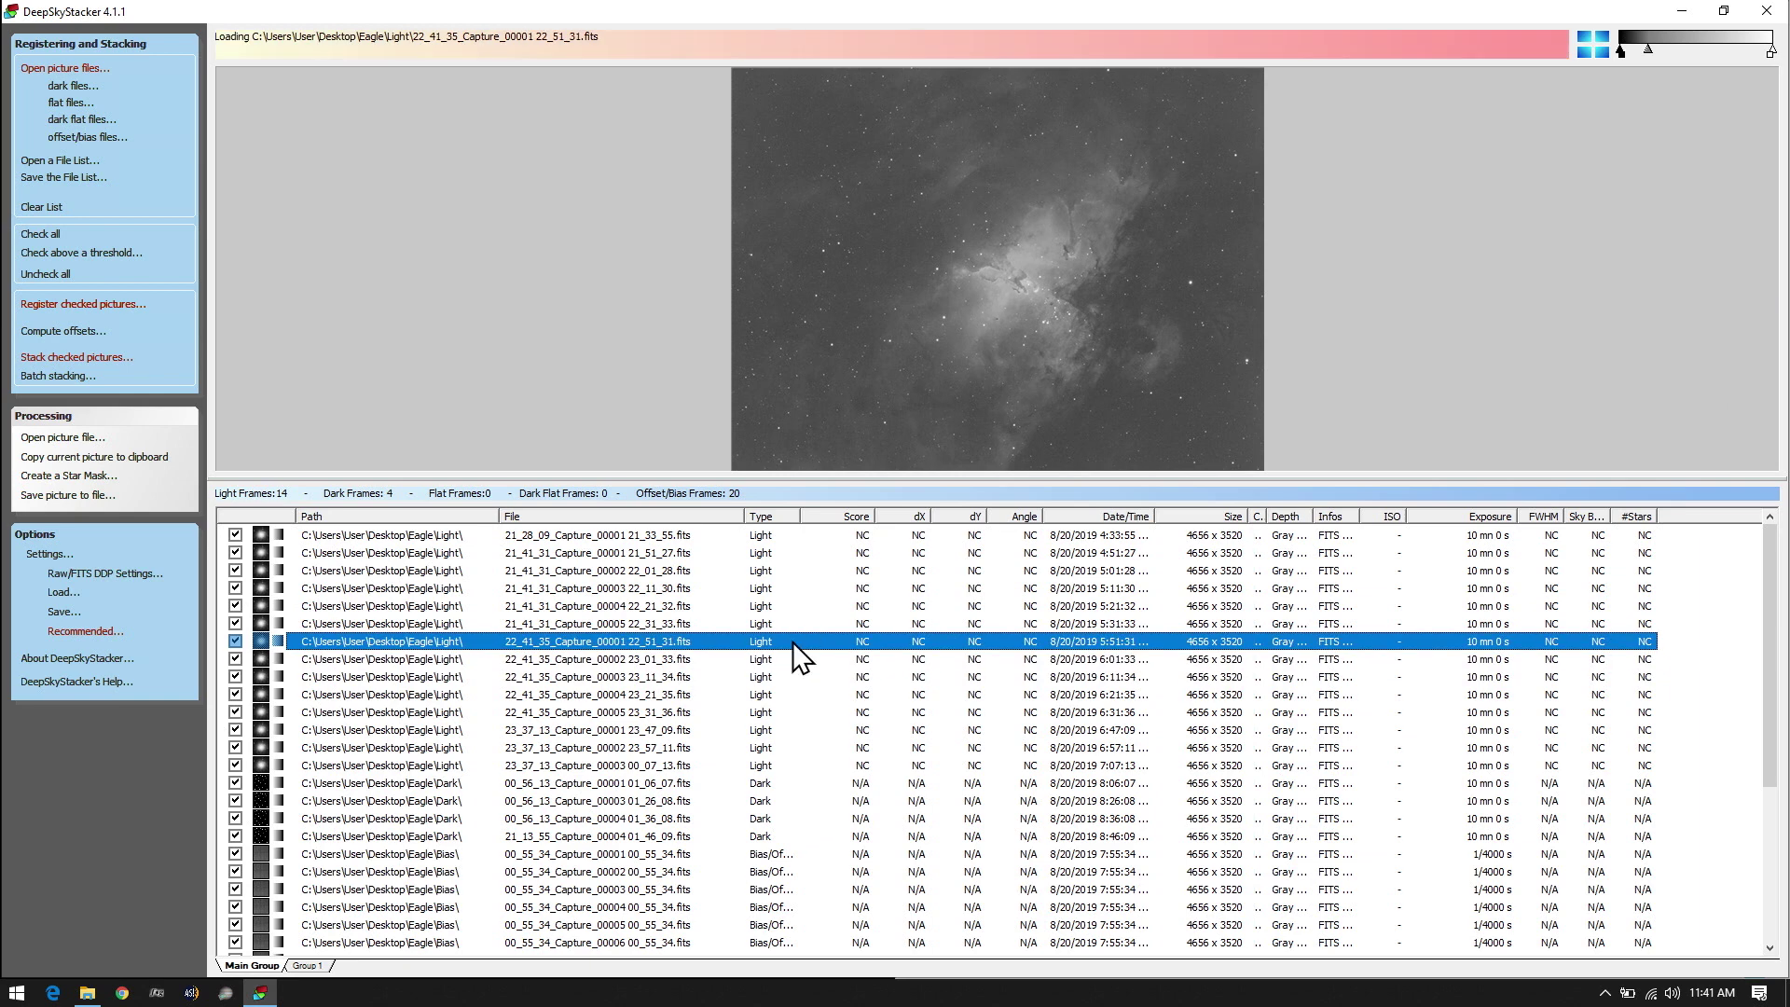
pyautogui.click(786, 623)
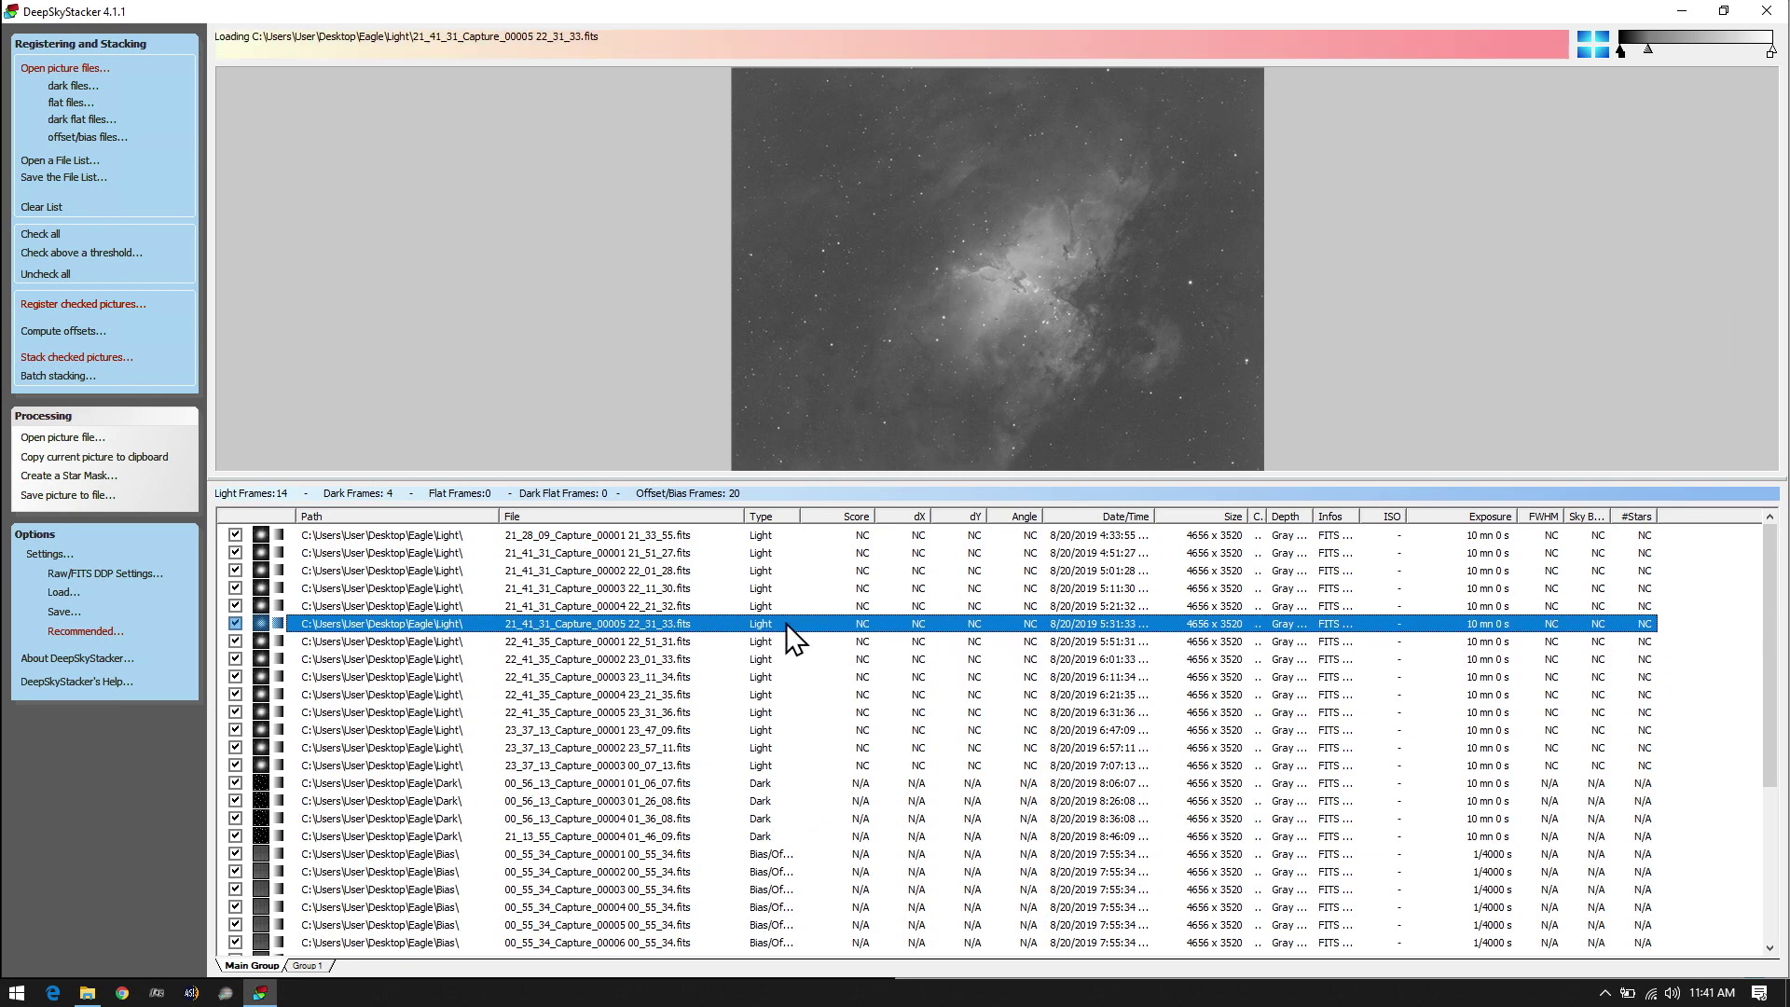
pyautogui.click(788, 607)
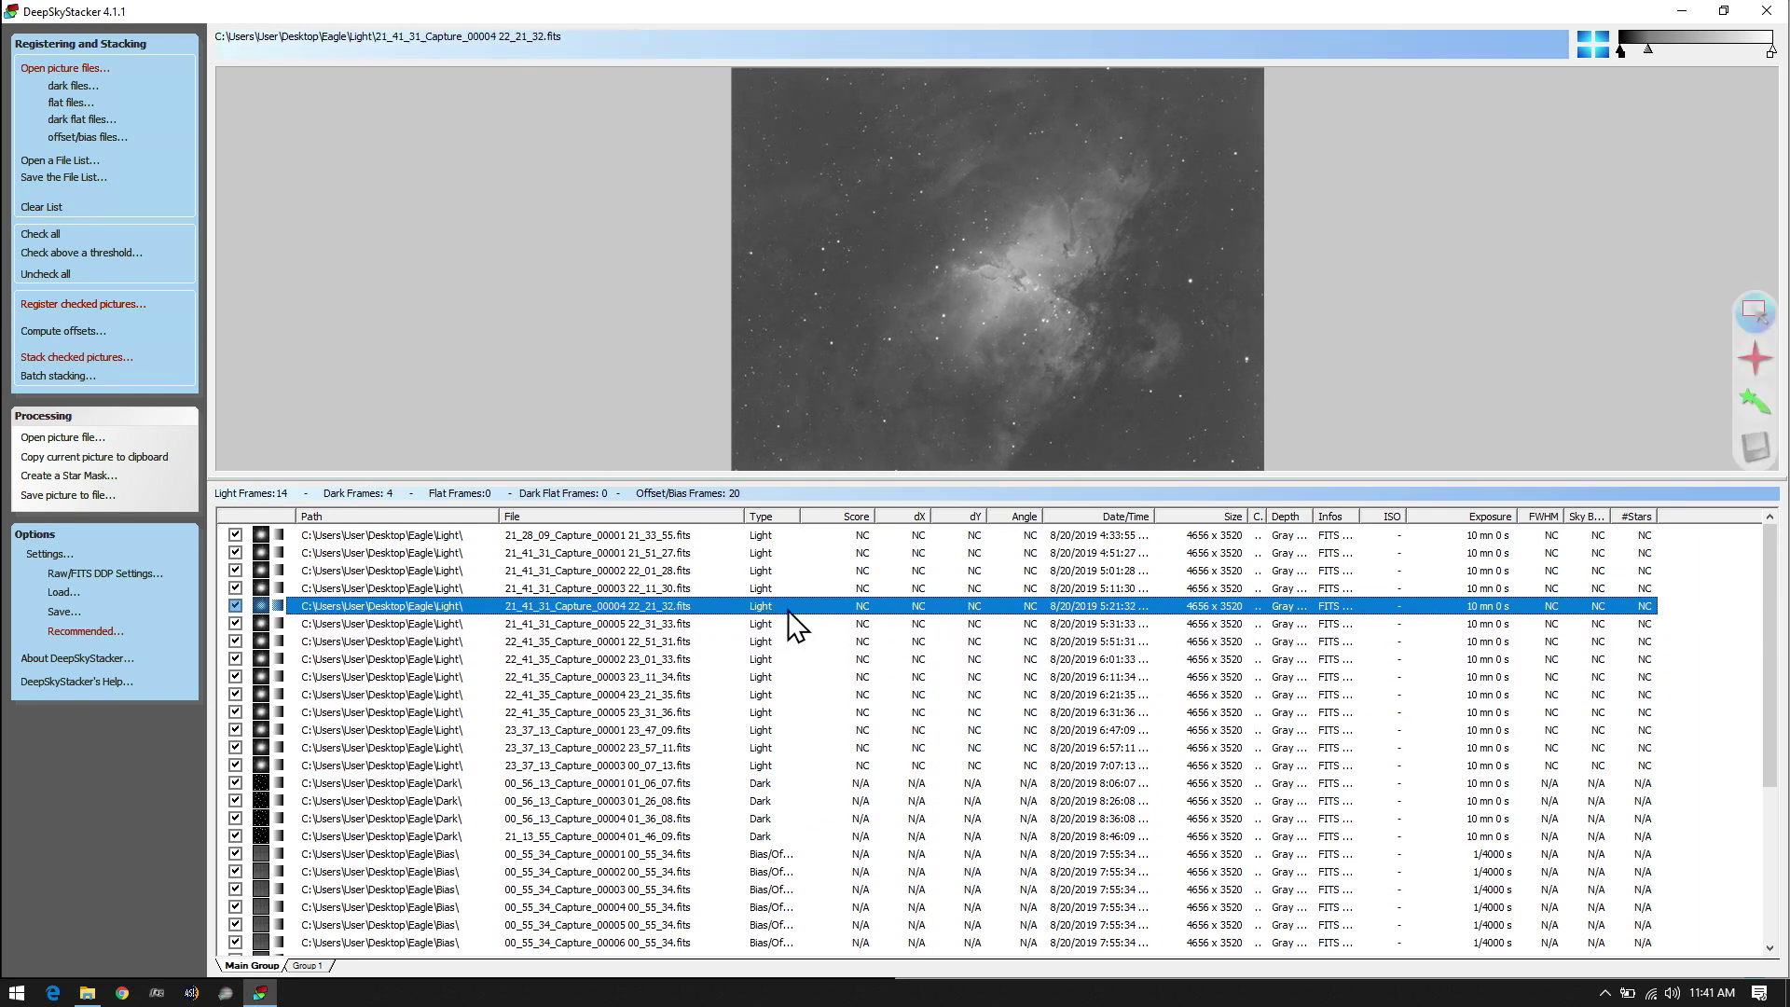
pyautogui.click(787, 595)
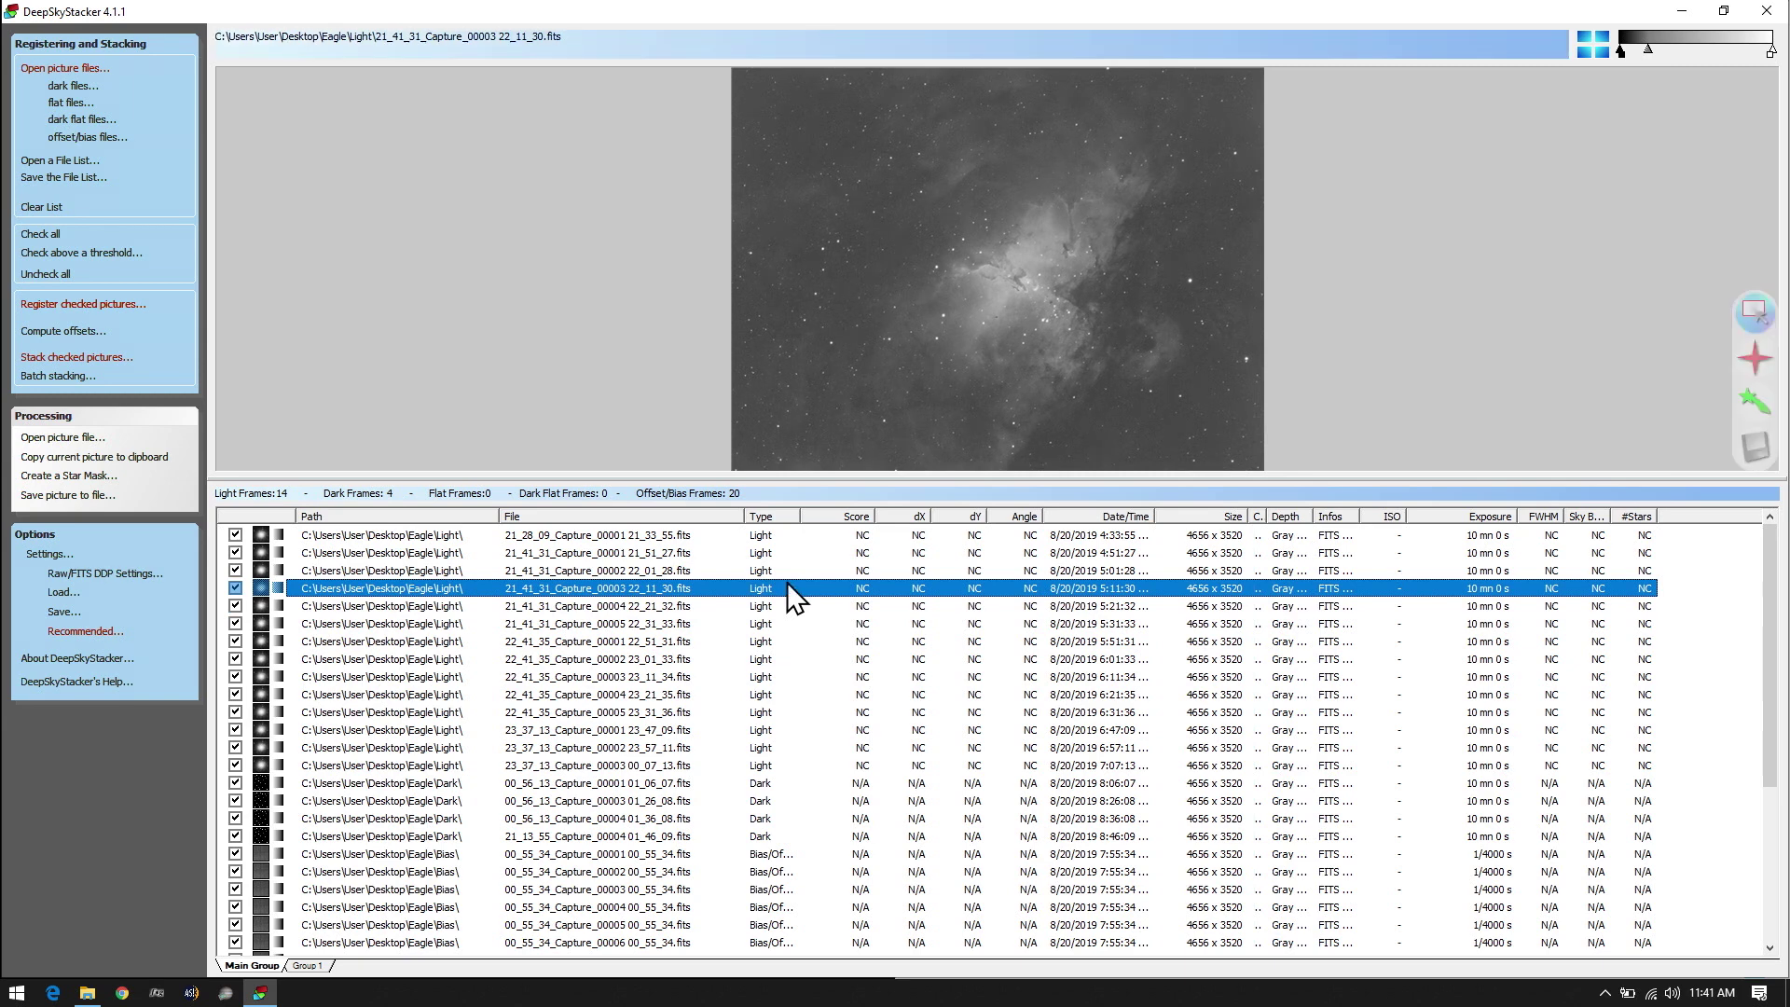
pyautogui.click(766, 570)
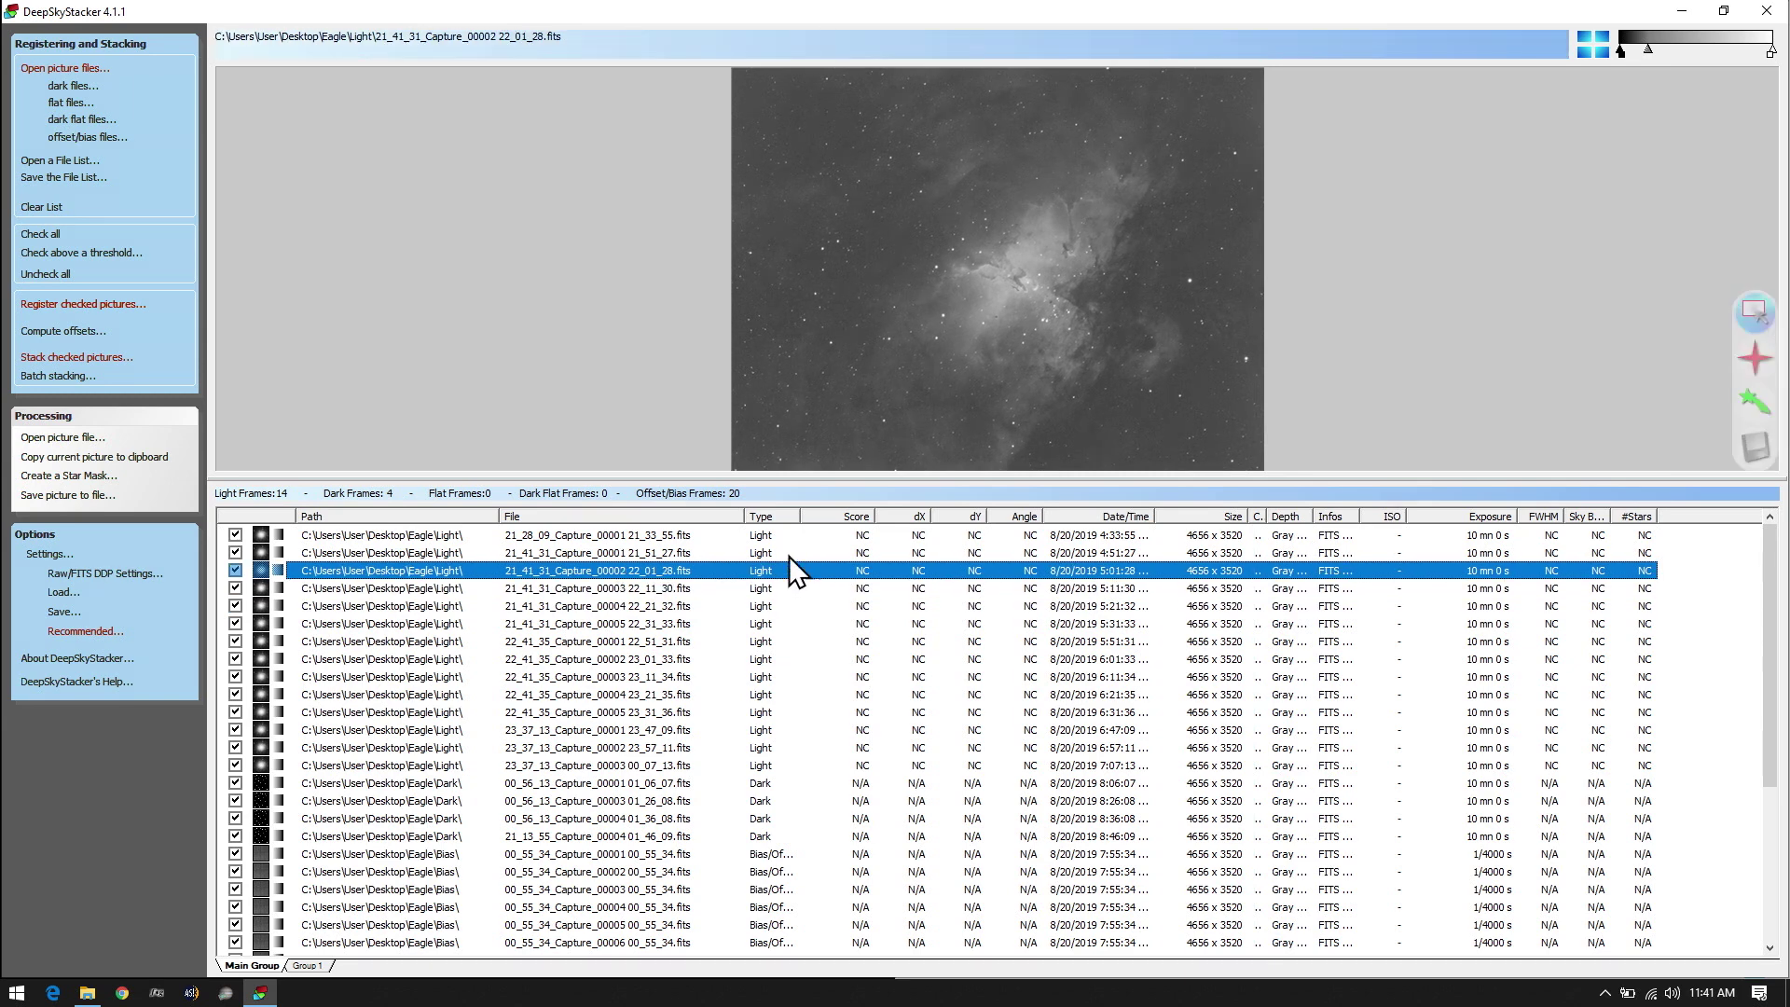
pyautogui.click(789, 555)
pyautogui.click(786, 539)
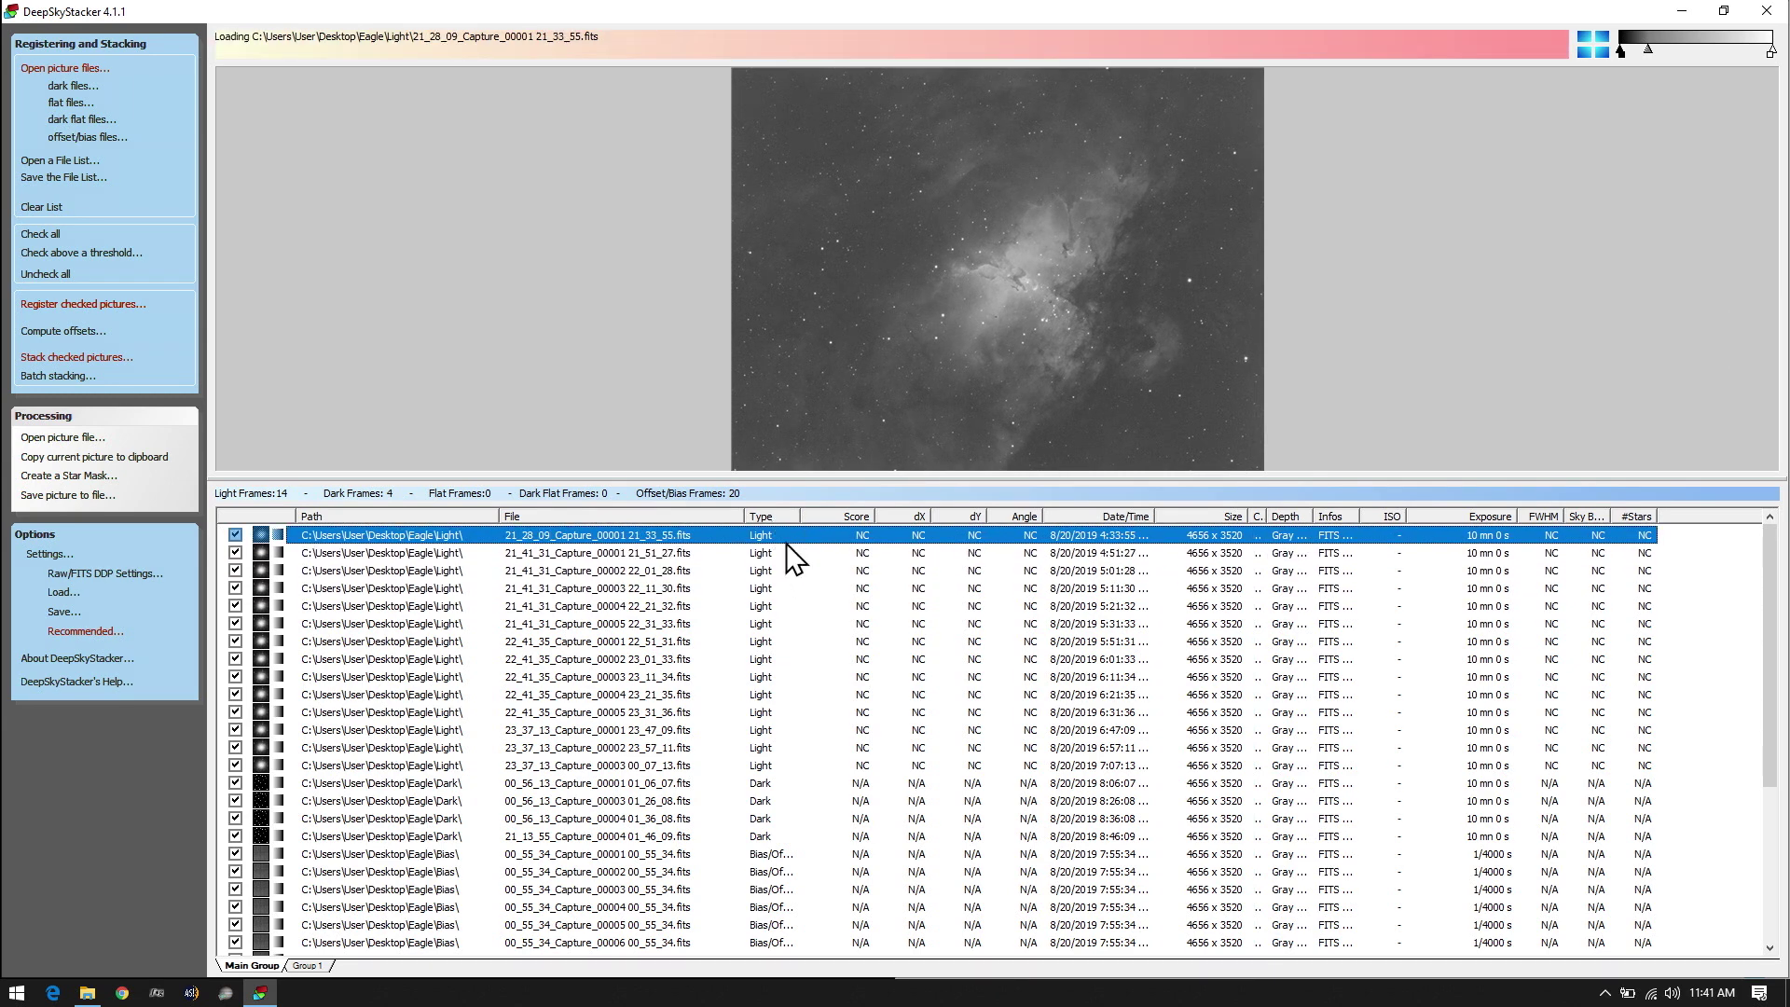
# Compare light frames 21_41_31_Capture_00001 21_51_27.fits and 21_28_09_Capture_00001 21_33_55.fits, and remove the latter from the stacking list
pyautogui.click(1133, 317)
pyautogui.click(714, 555)
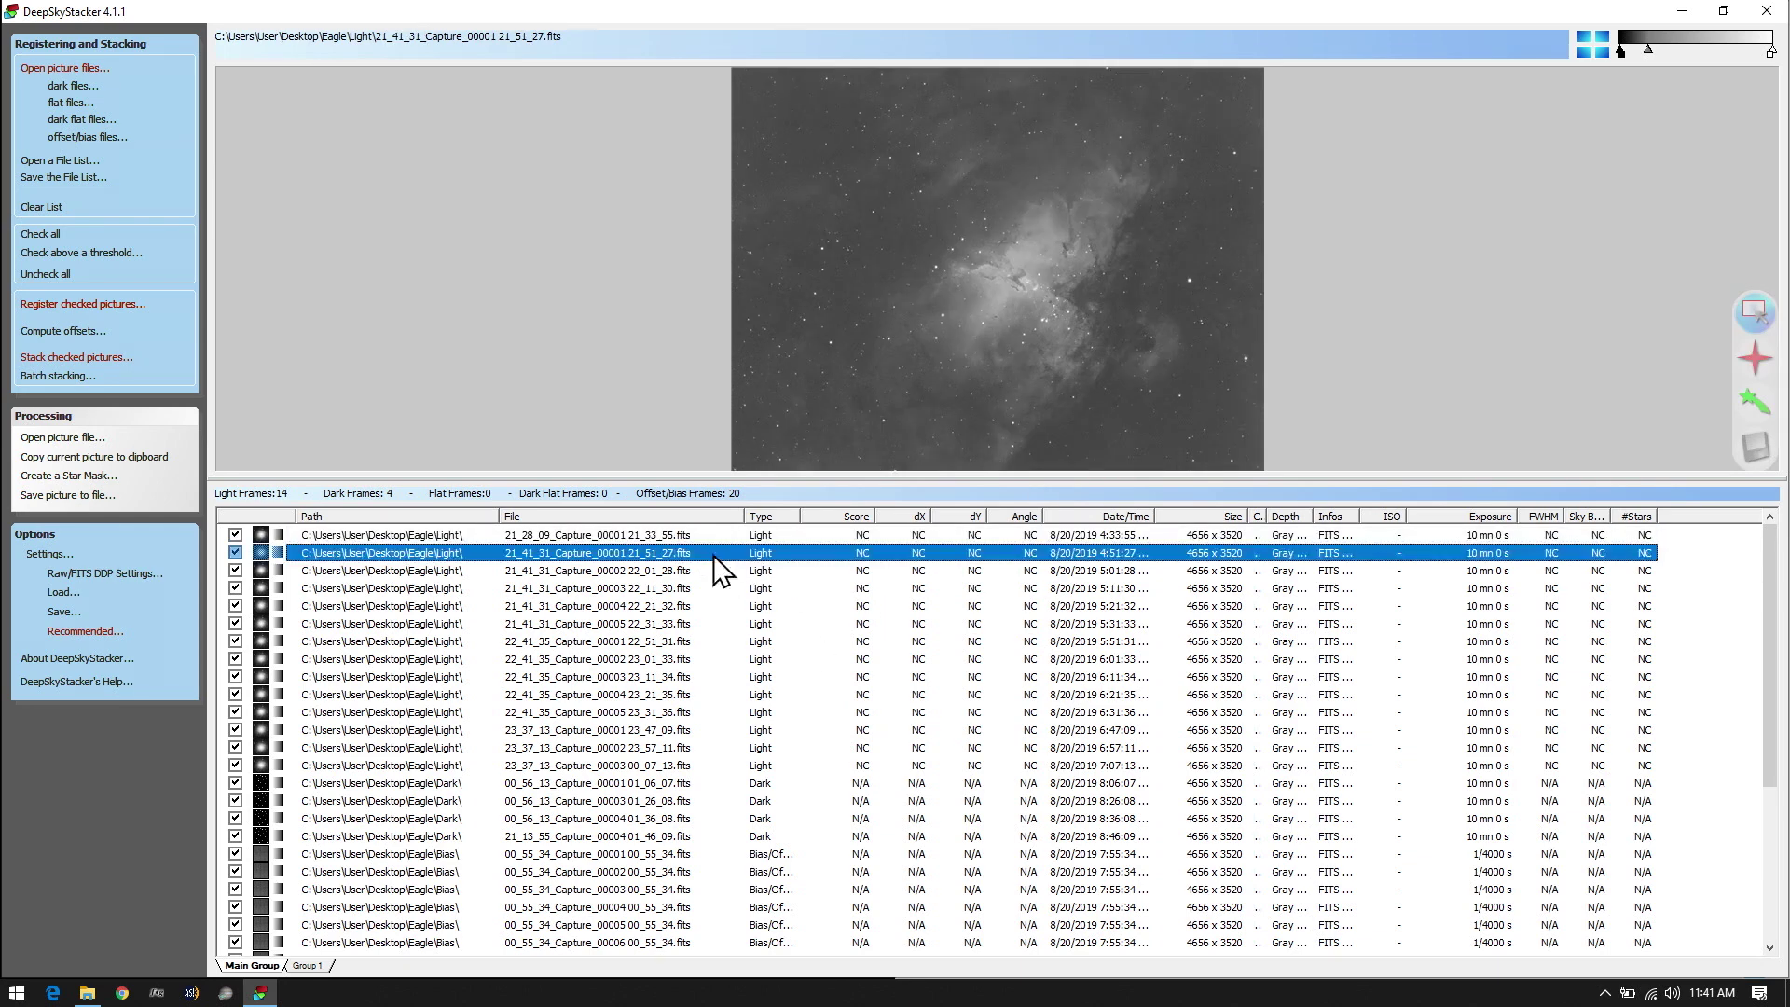
pyautogui.click(719, 535)
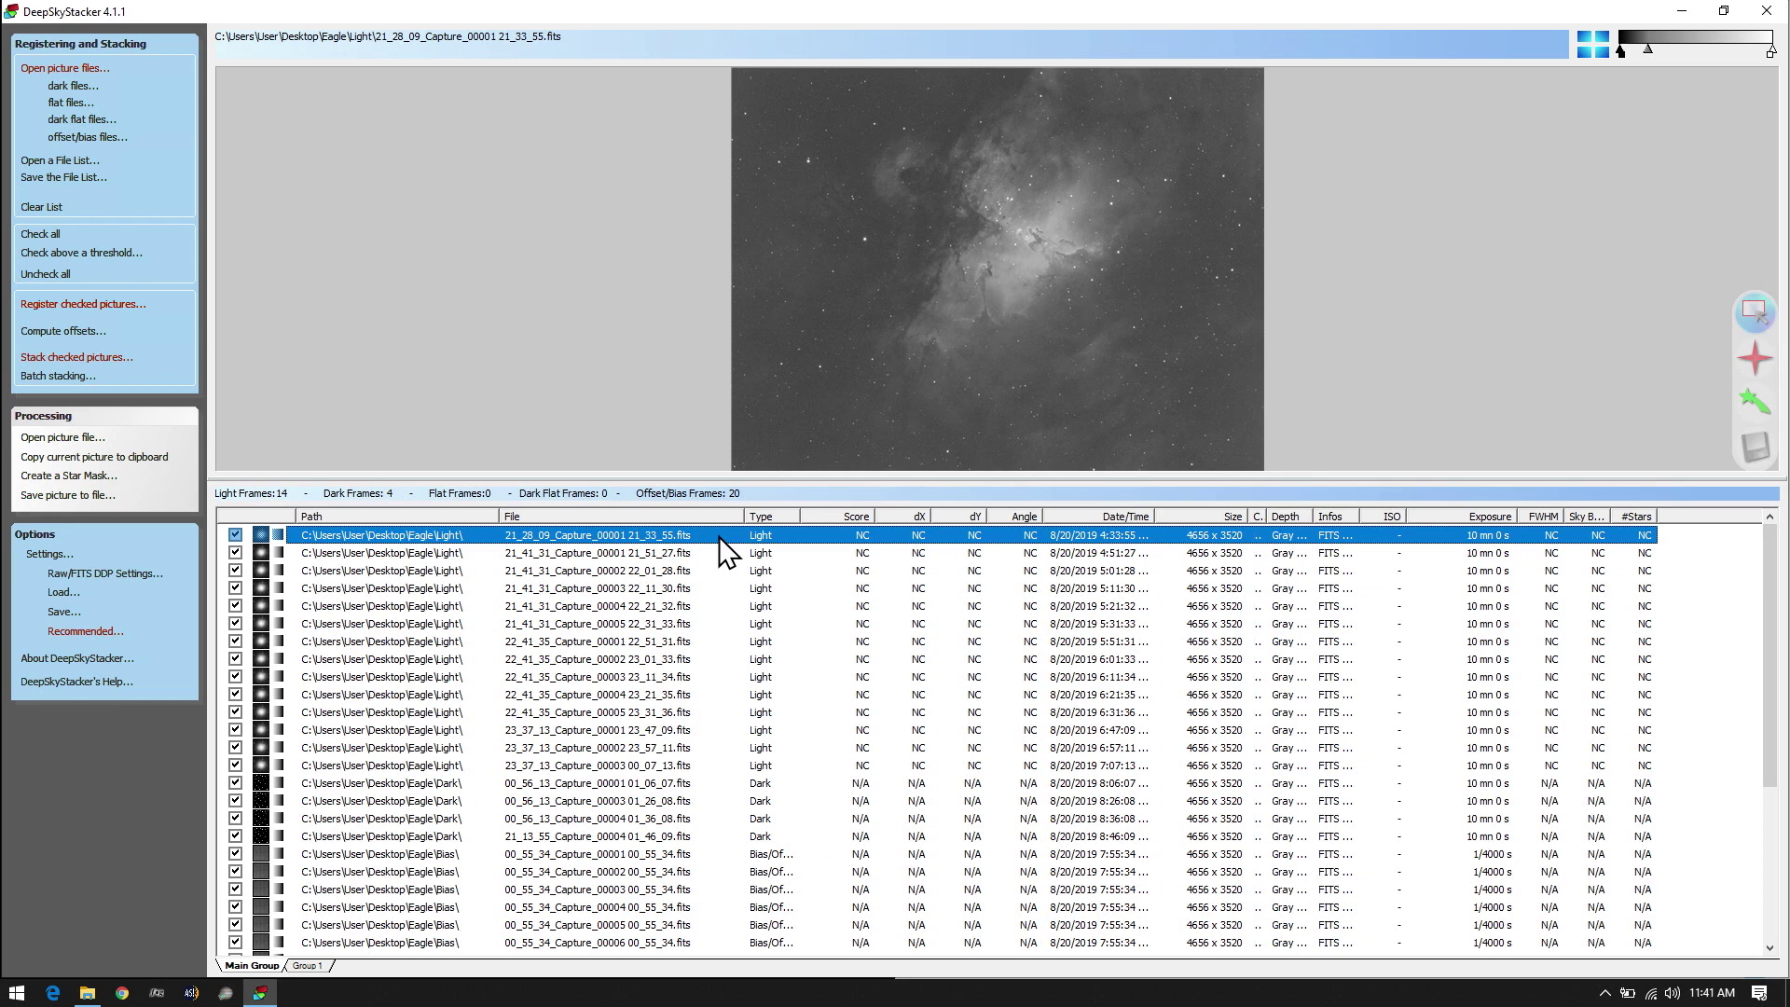
pyautogui.click(712, 557)
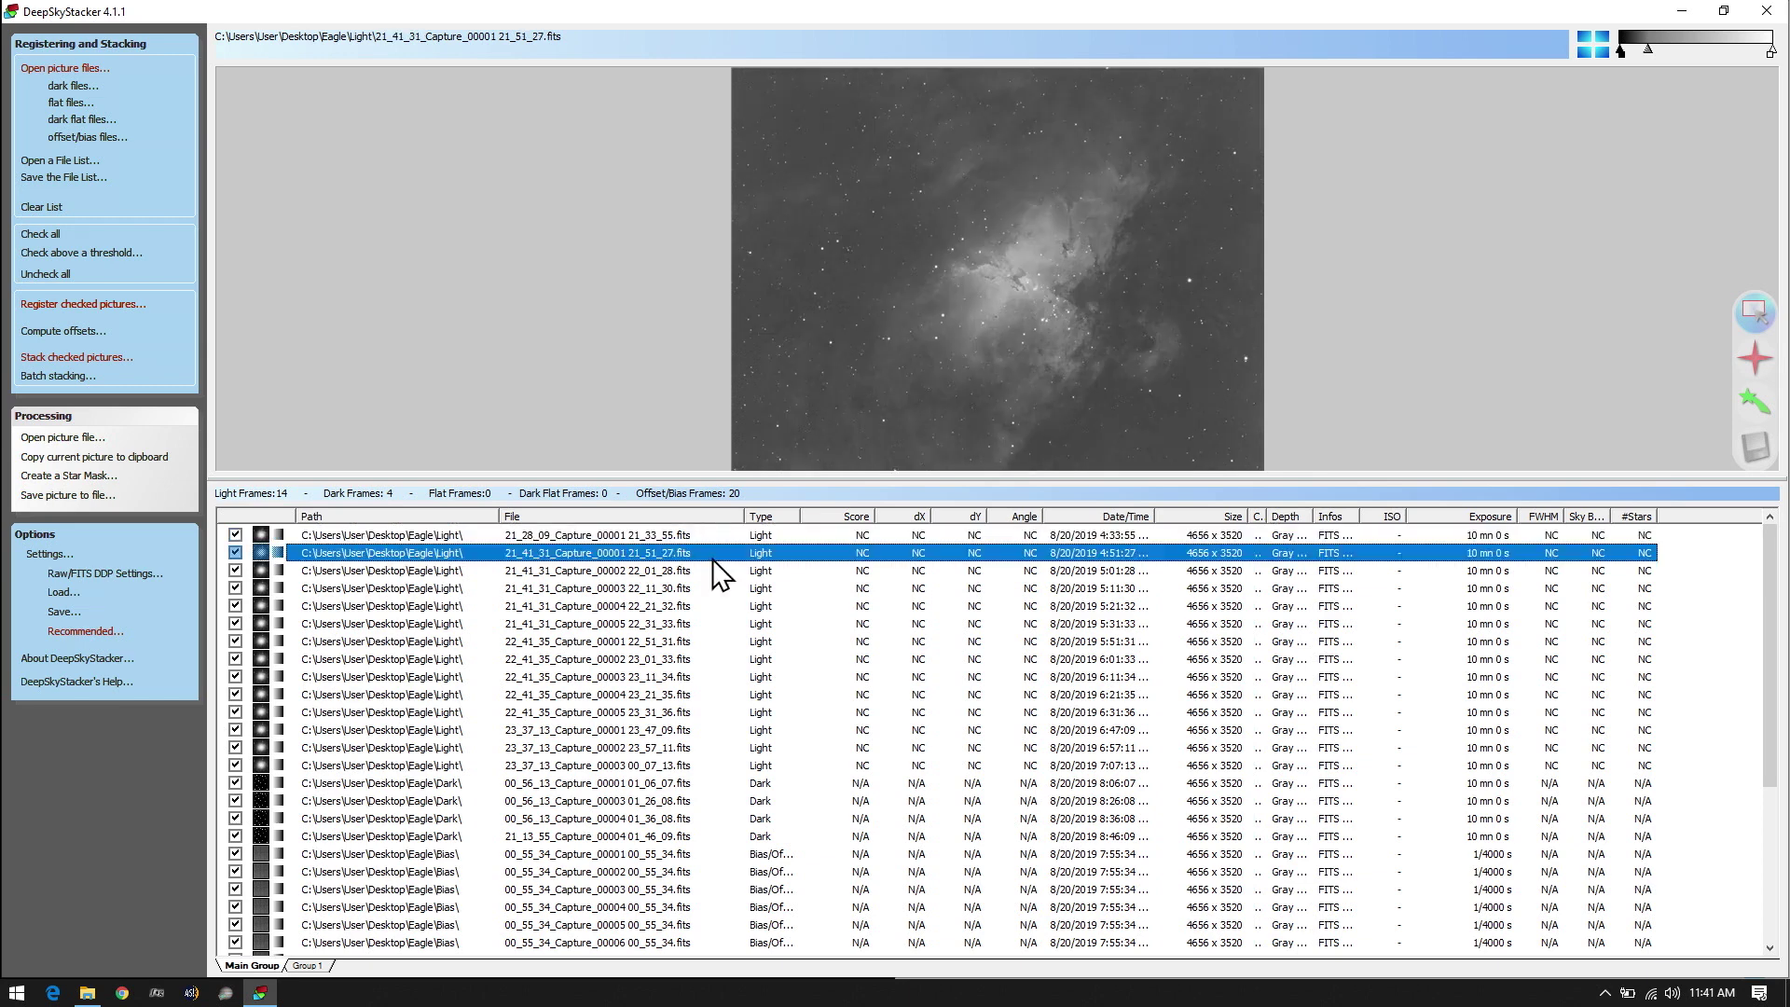
pyautogui.click(711, 535)
pyautogui.rightClick(710, 535)
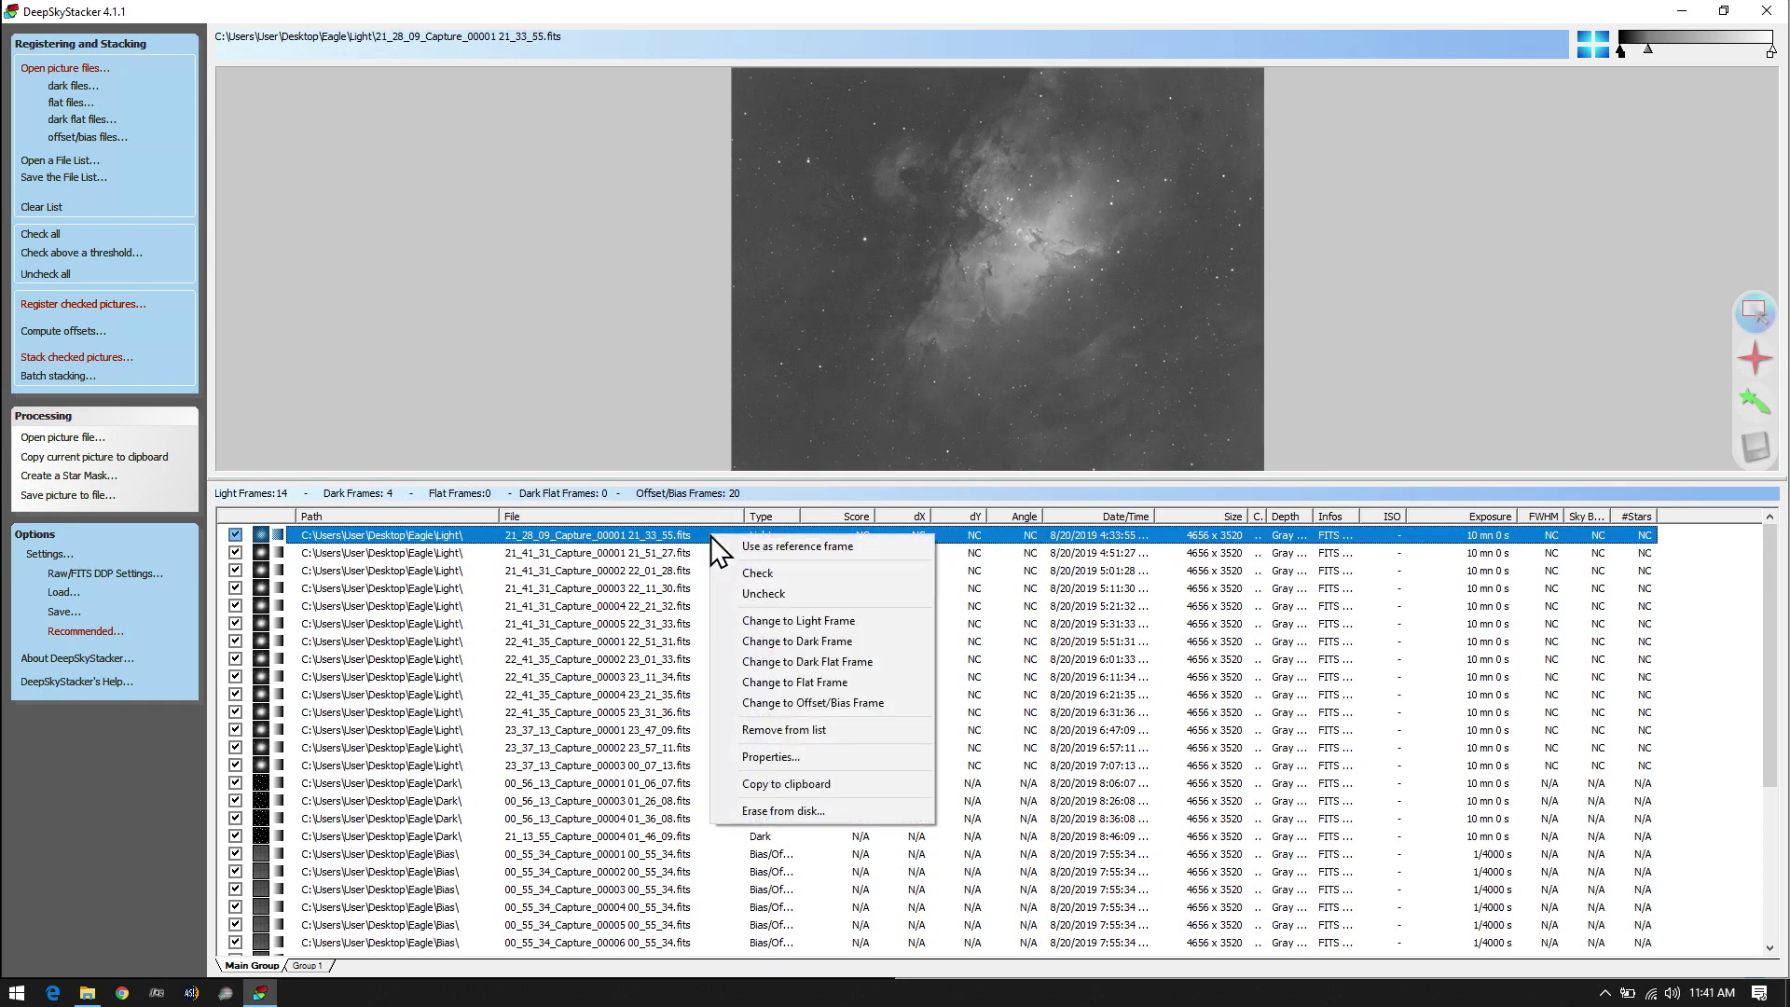
pyautogui.click(781, 729)
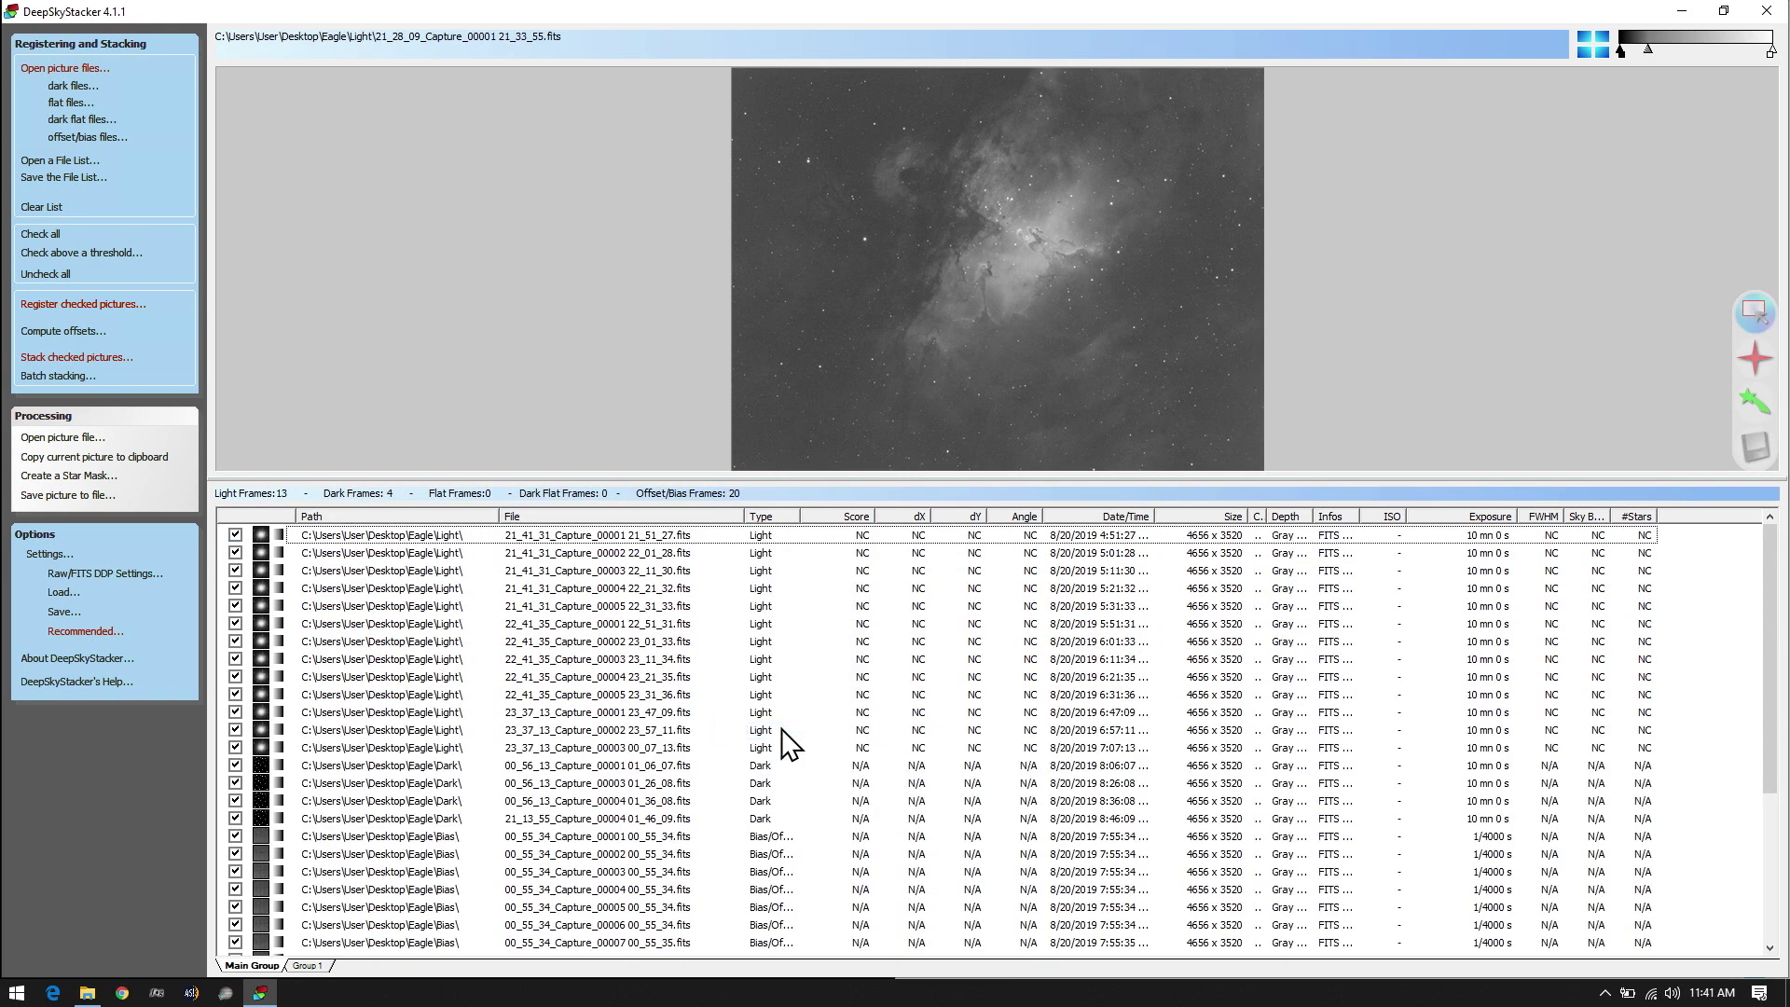
# Preview several remaining light frames between 21_41_31_Capture_00002 22_01_28.fits and 22_41_35_Capture_00002 23_01_33.fits to compare their framing
pyautogui.click(893, 553)
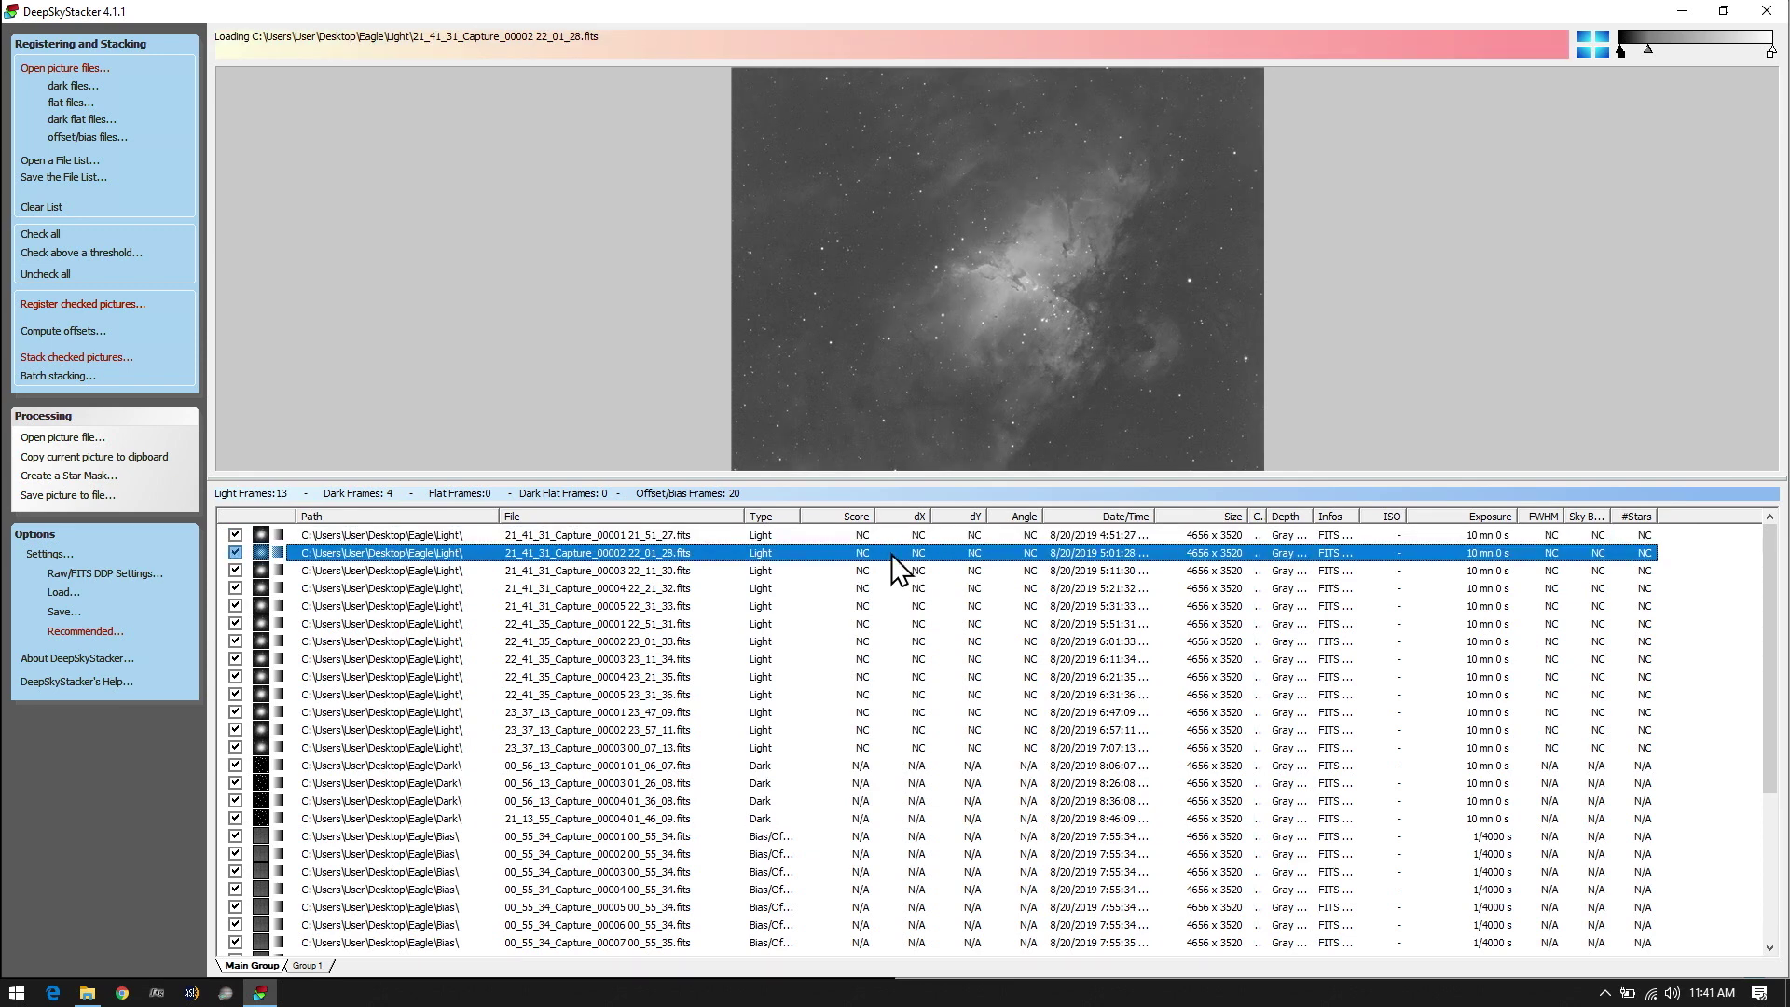
pyautogui.click(888, 571)
pyautogui.click(884, 589)
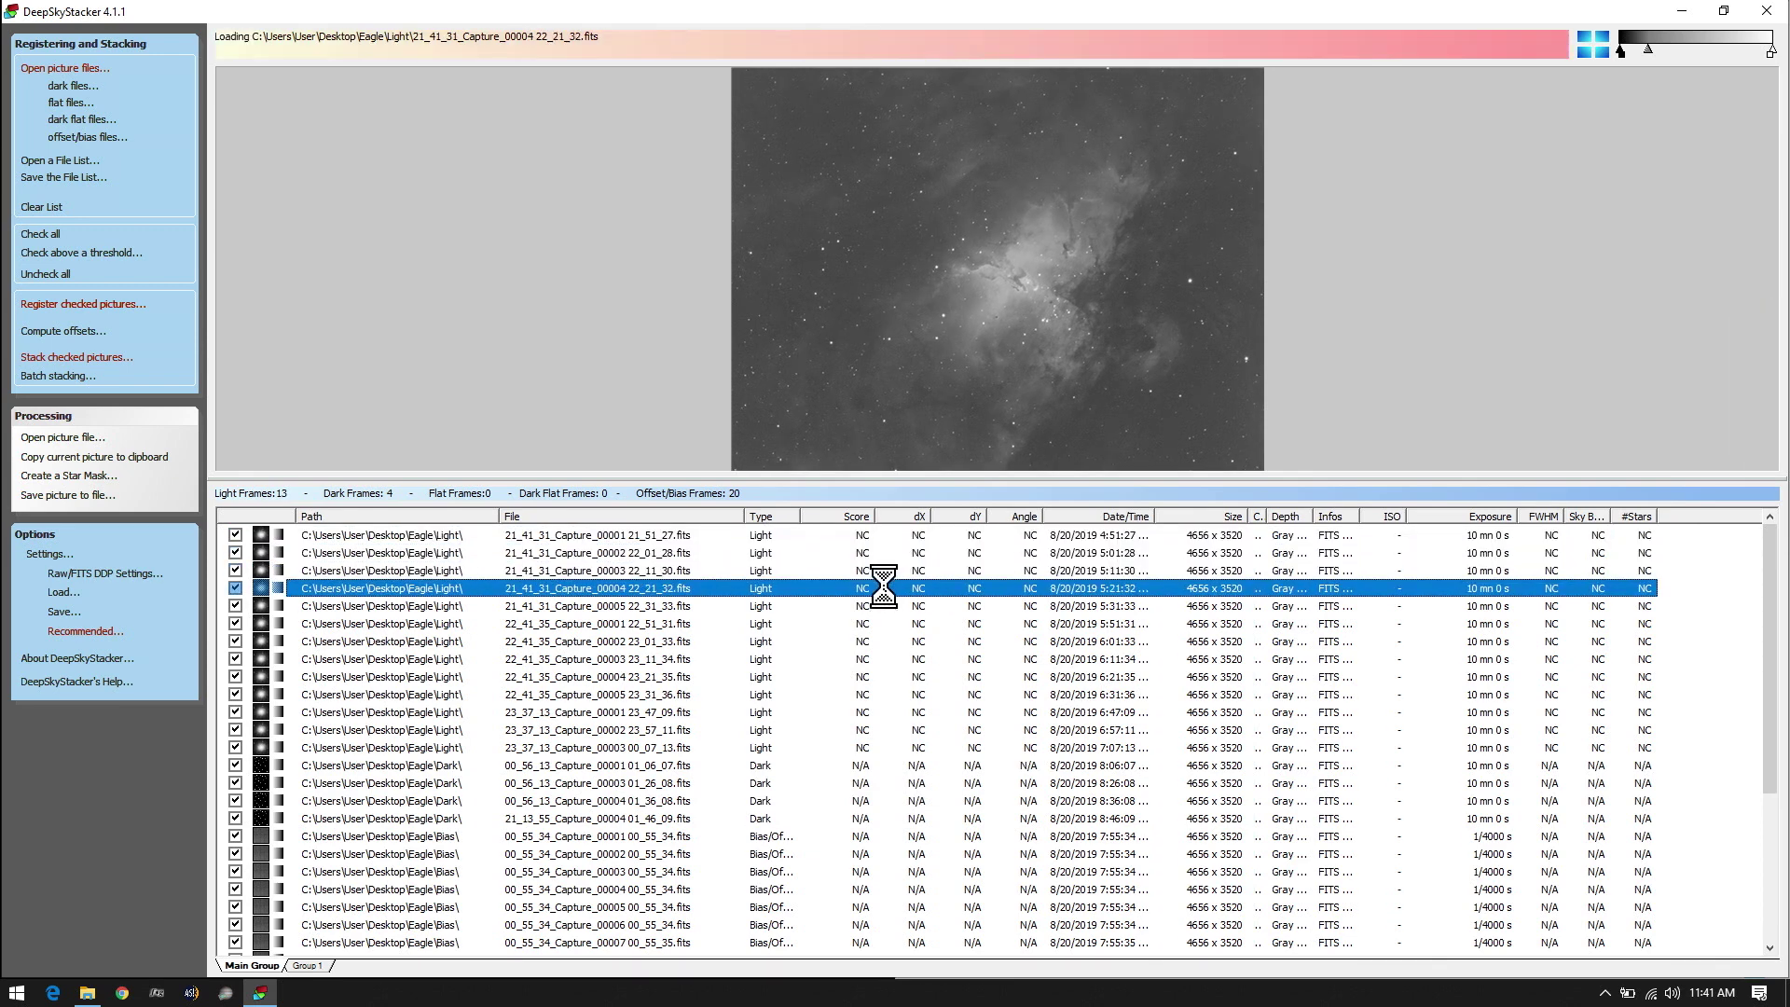
pyautogui.click(882, 606)
pyautogui.click(880, 642)
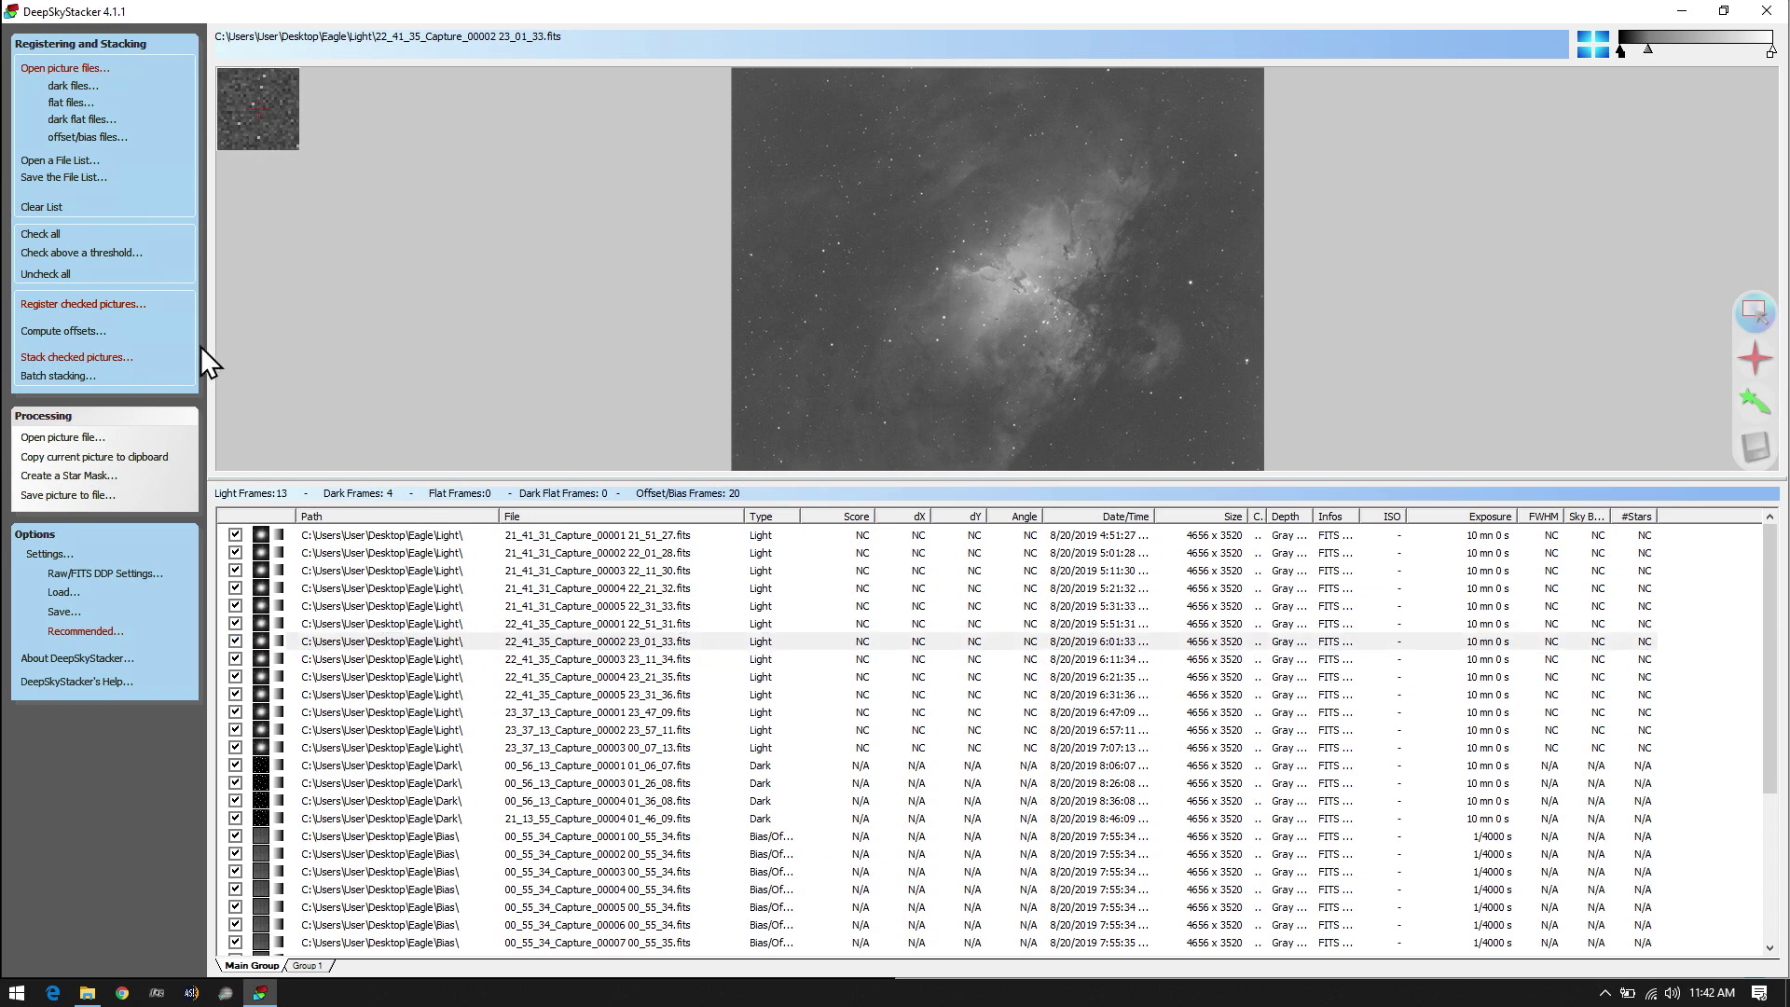
# Open the Register Settings for the checked pictures and review the action options and the advanced star detection options
pyautogui.click(131, 306)
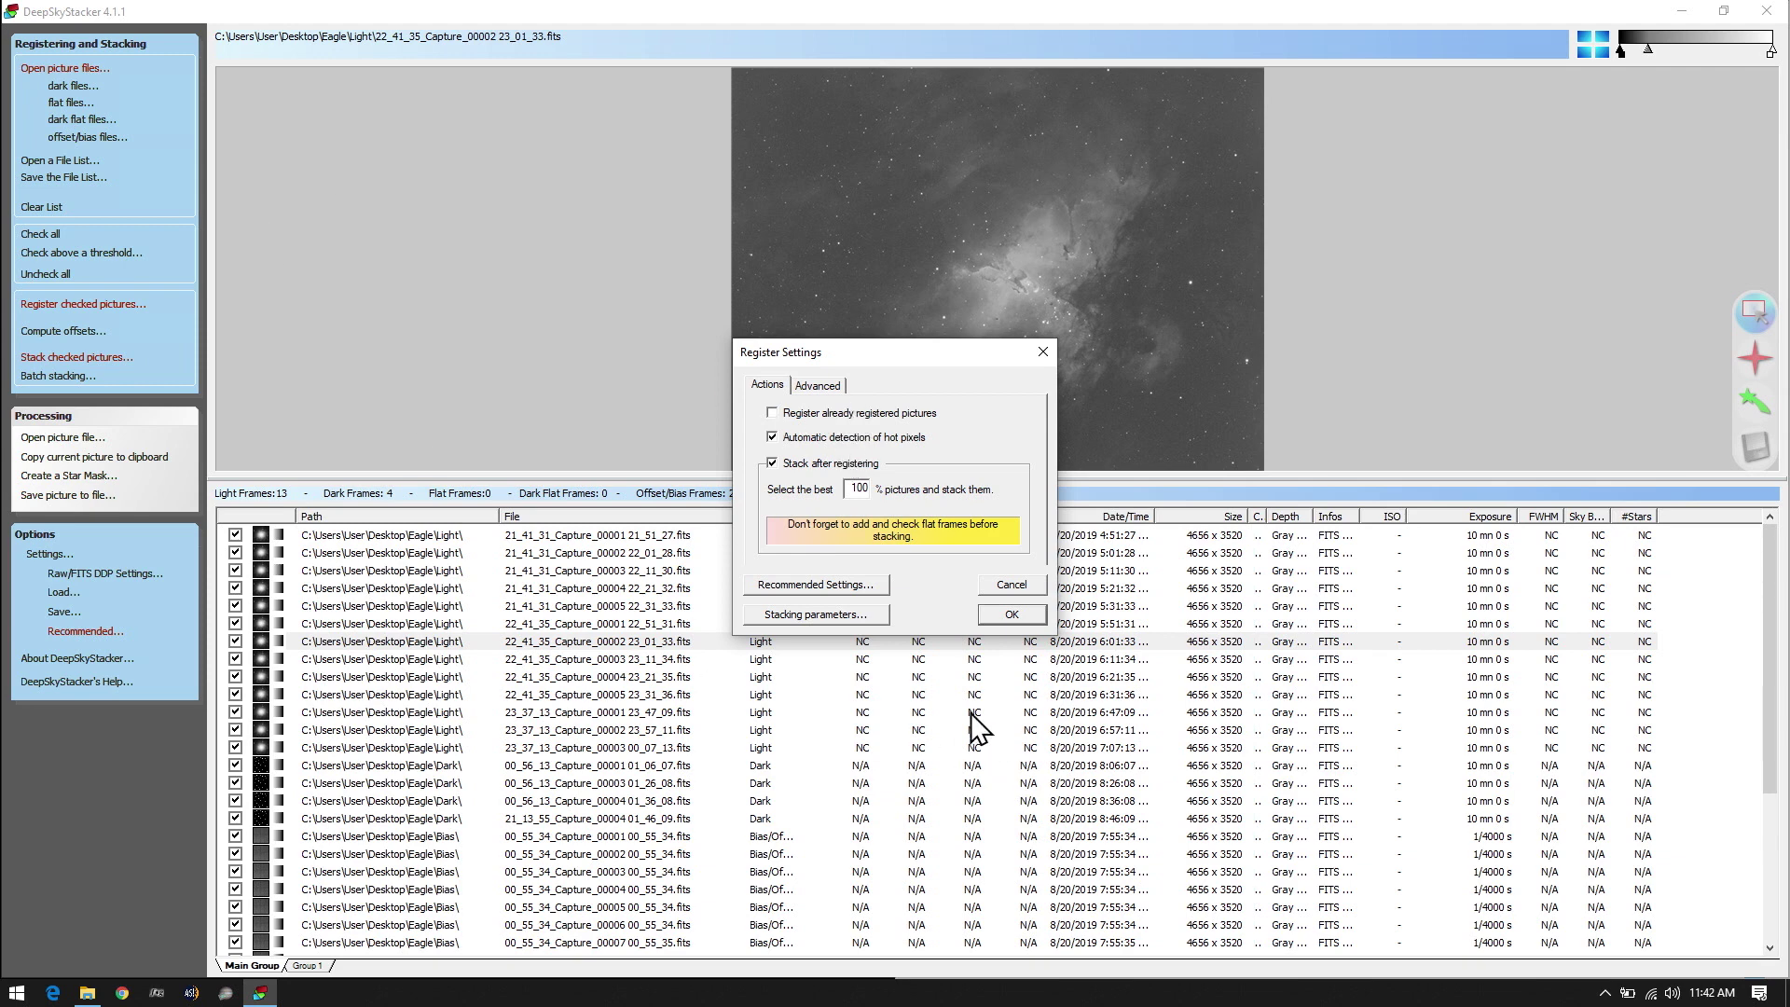
pyautogui.click(1009, 585)
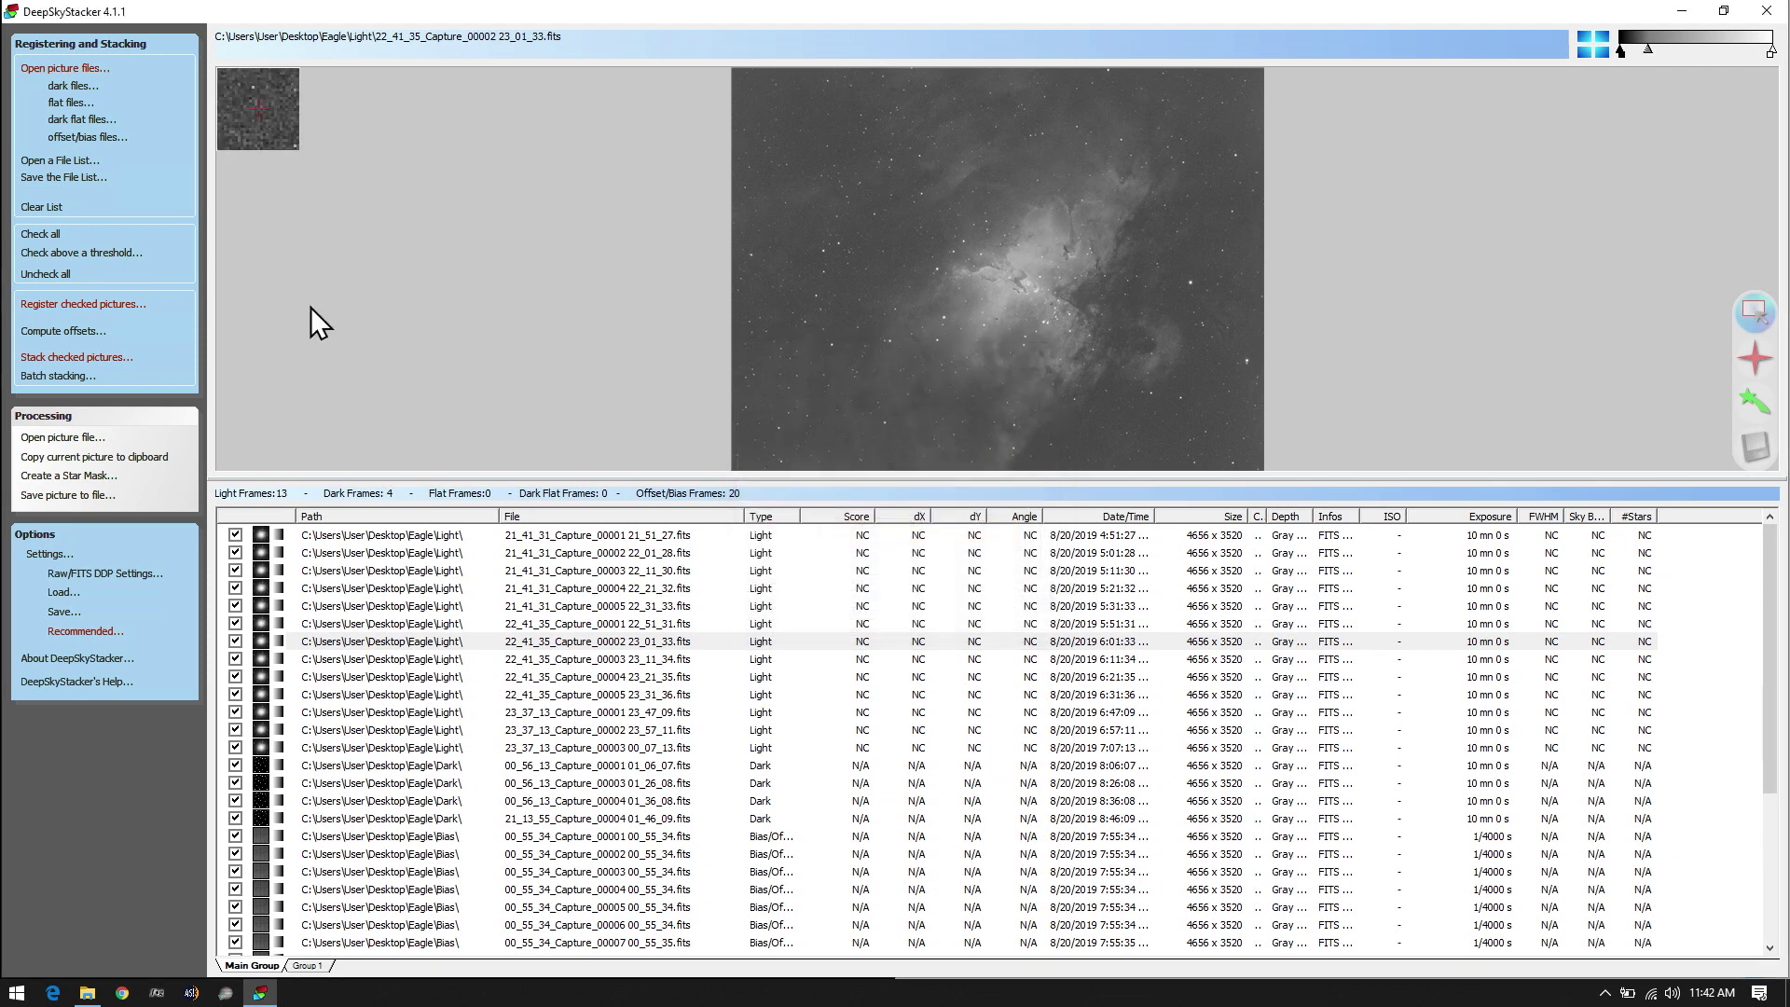
pyautogui.click(119, 306)
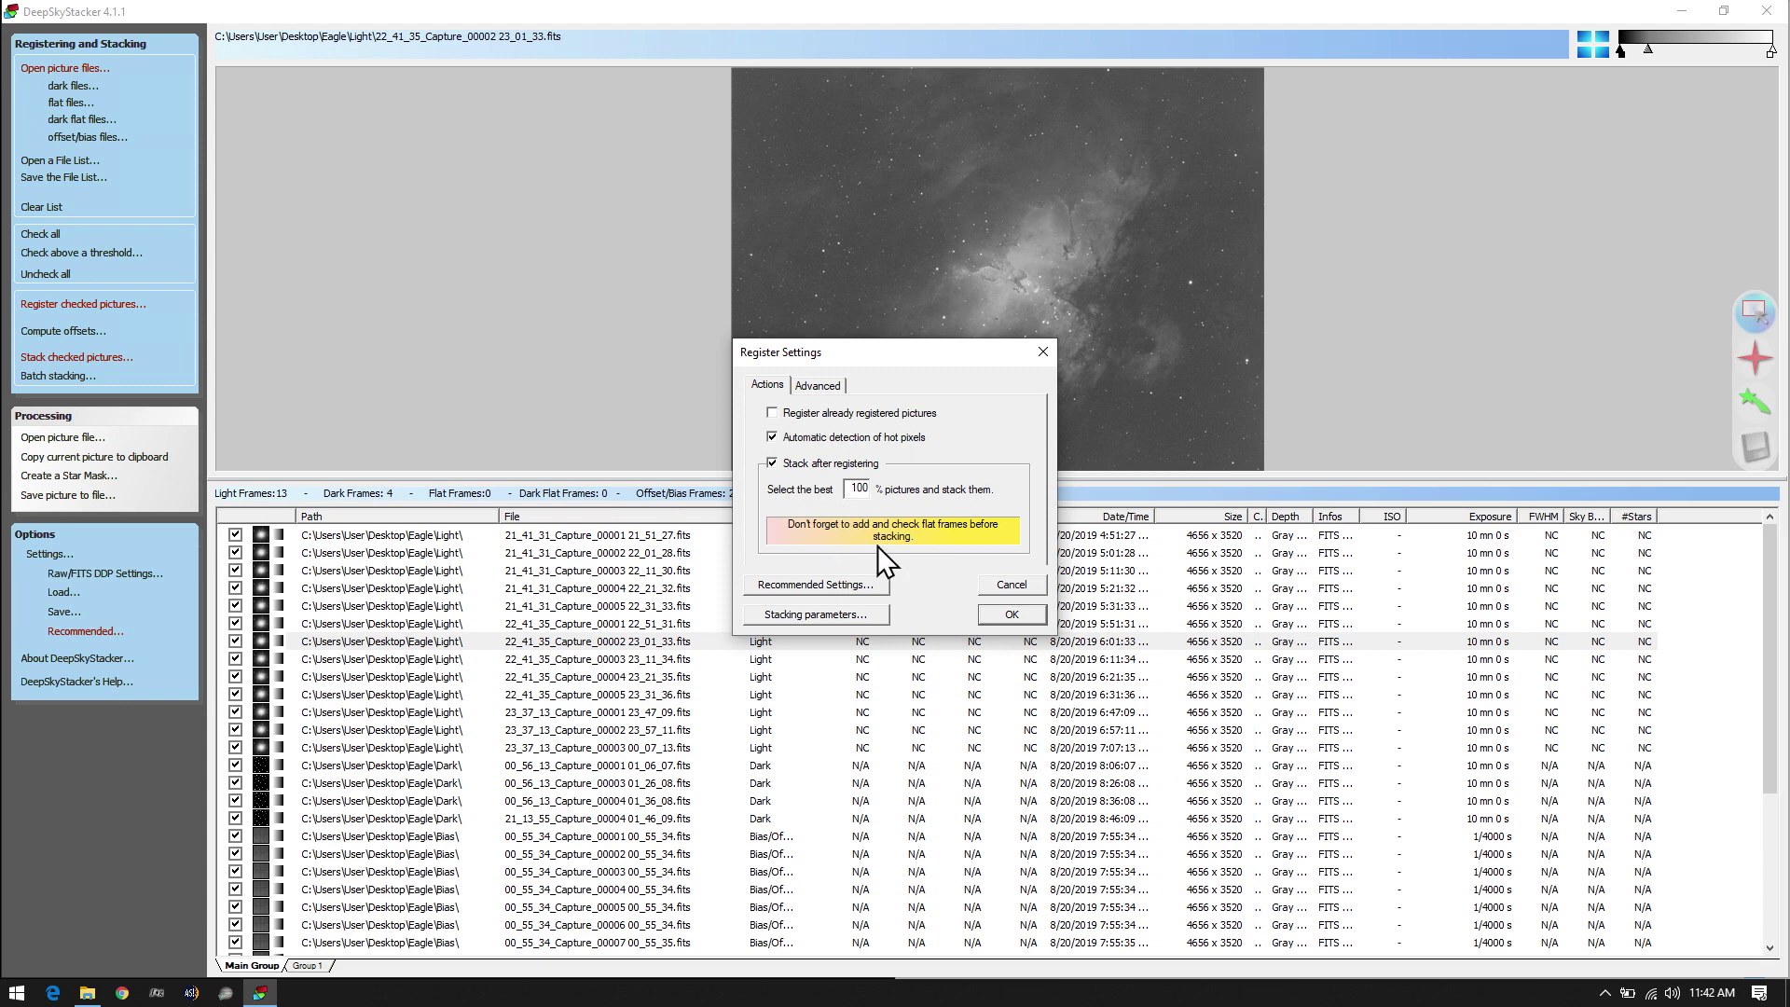
pyautogui.click(834, 387)
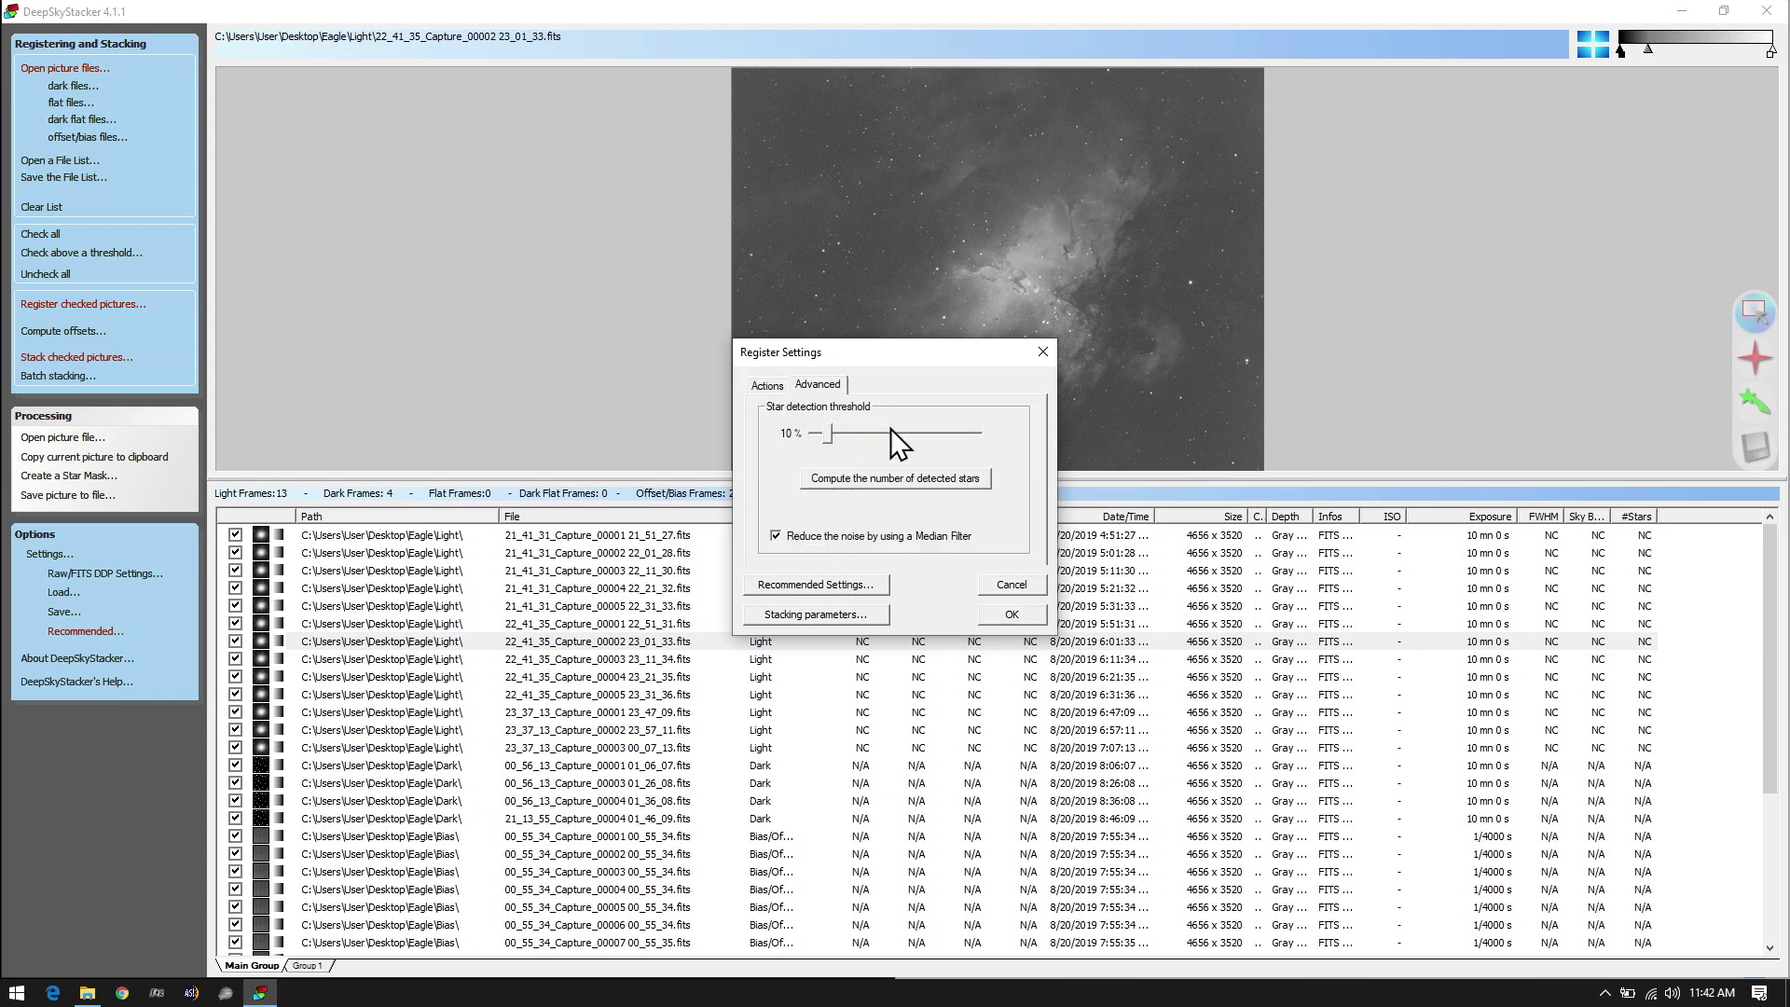
pyautogui.click(785, 388)
pyautogui.click(802, 384)
# Try several star detection thresholds, compute the number of detected stars for them, and return the threshold to 10%
pyautogui.moveTo(830, 432); pyautogui.dragTo(986, 459)
pyautogui.click(827, 483)
pyautogui.moveTo(826, 434); pyautogui.dragTo(881, 427)
pyautogui.click(886, 476)
pyautogui.moveTo(882, 435); pyautogui.dragTo(845, 436)
pyautogui.click(880, 477)
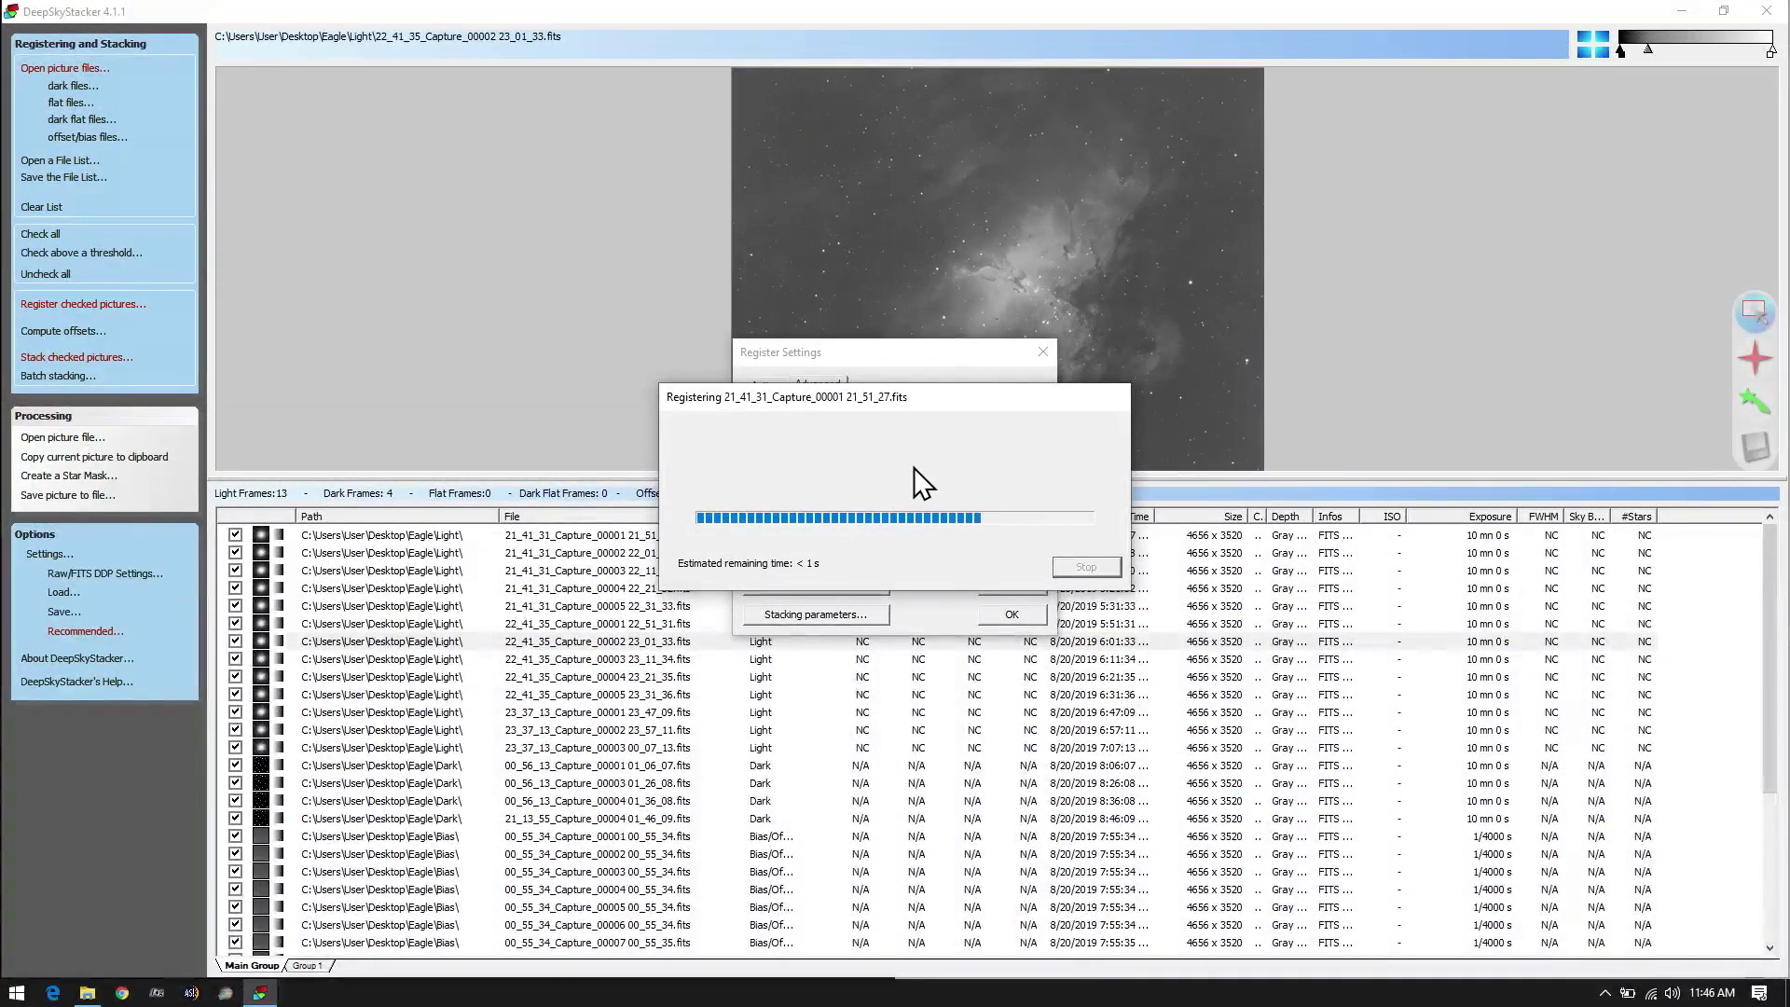
# Review the stacking parameters and the recommended settings for the loaded frames, leaving both without applying changes
pyautogui.click(850, 583)
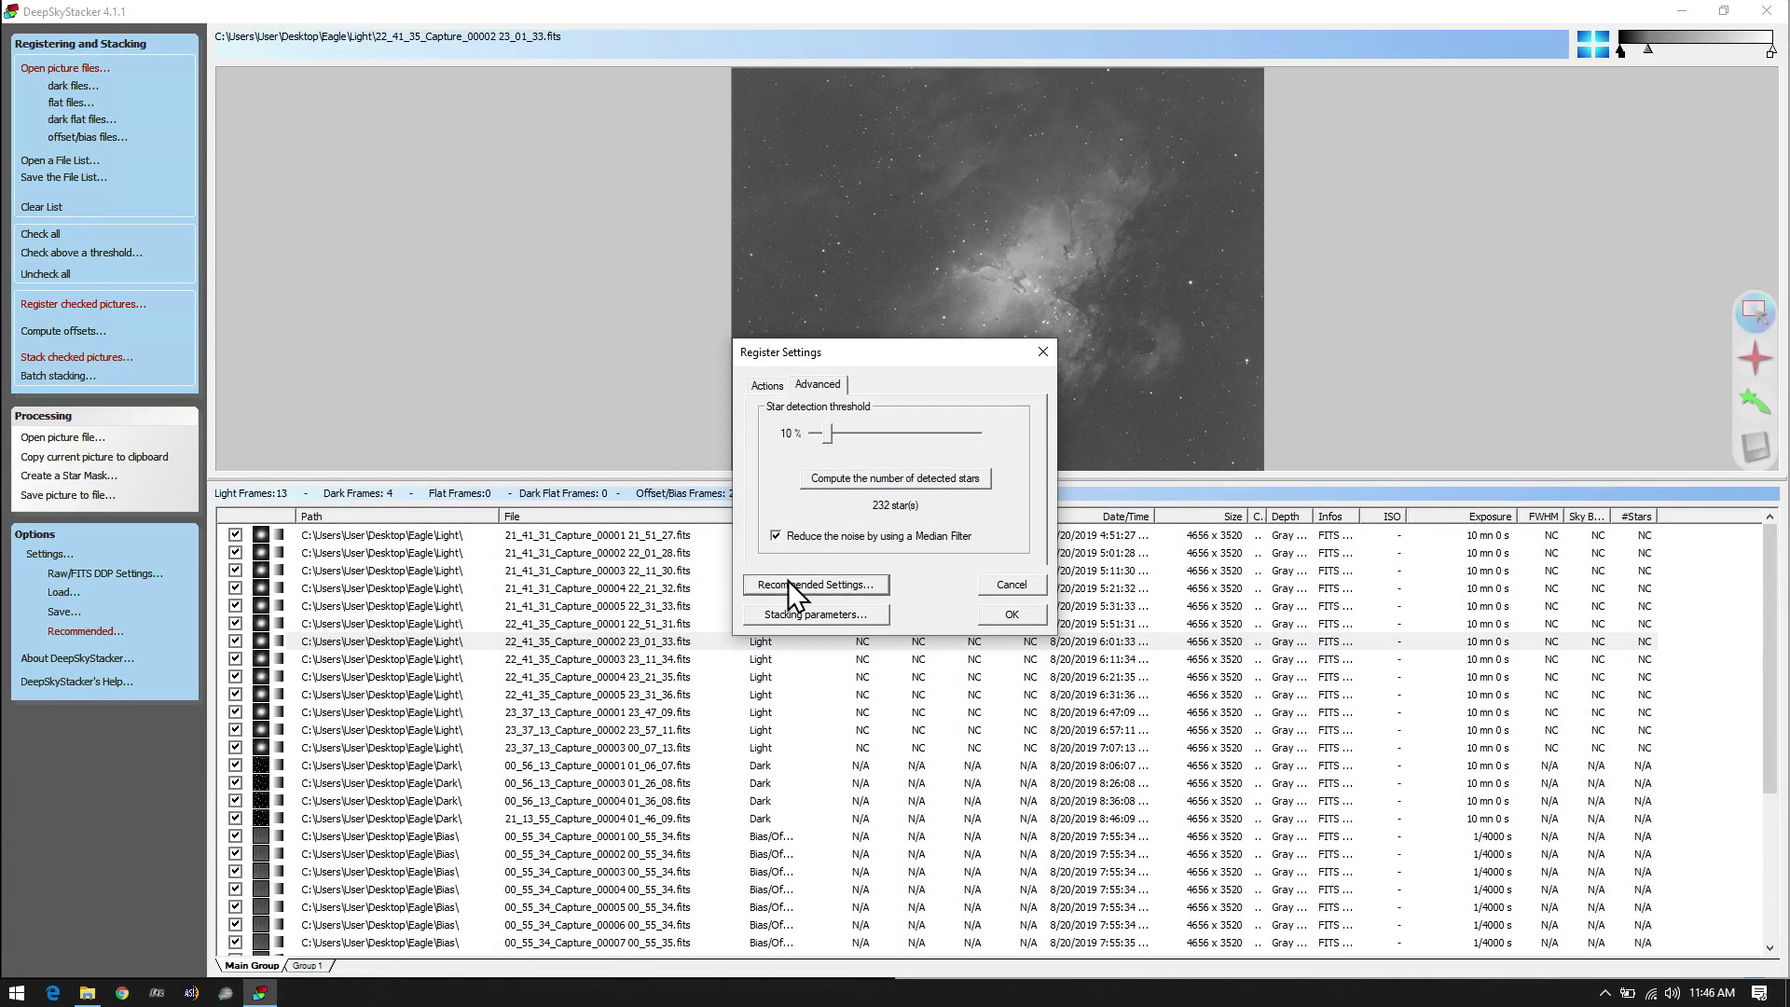
pyautogui.click(794, 617)
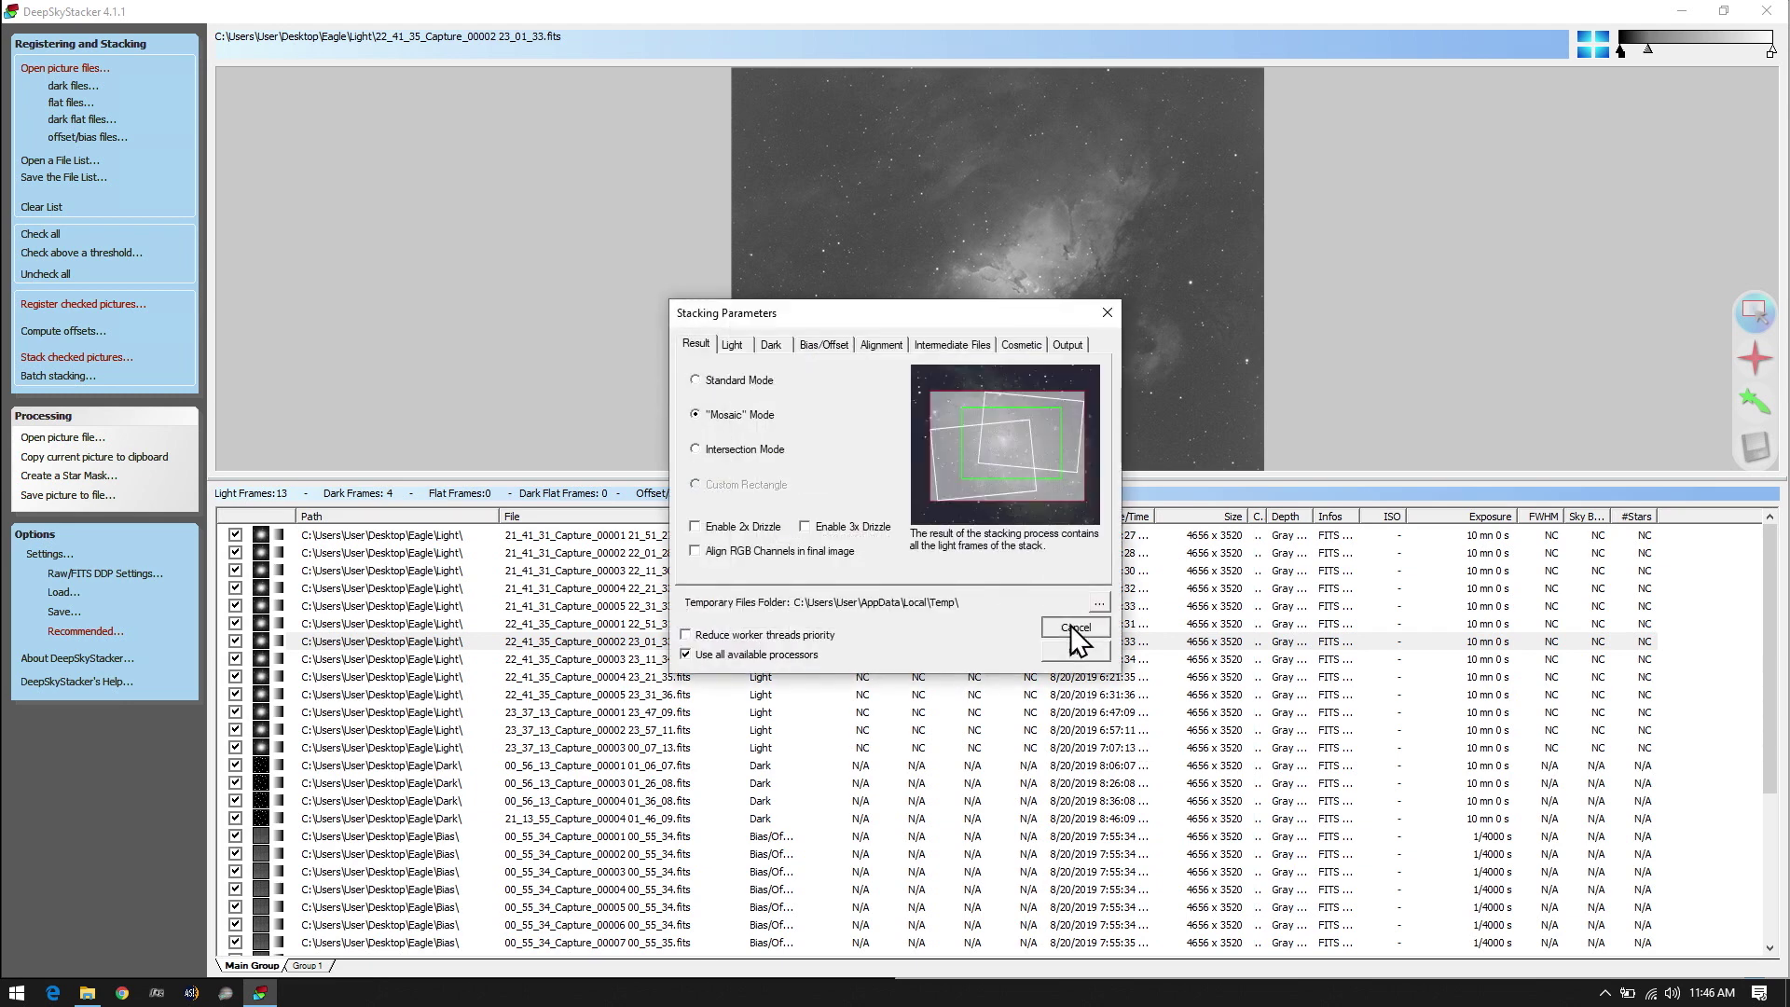
pyautogui.click(1074, 627)
pyautogui.click(879, 582)
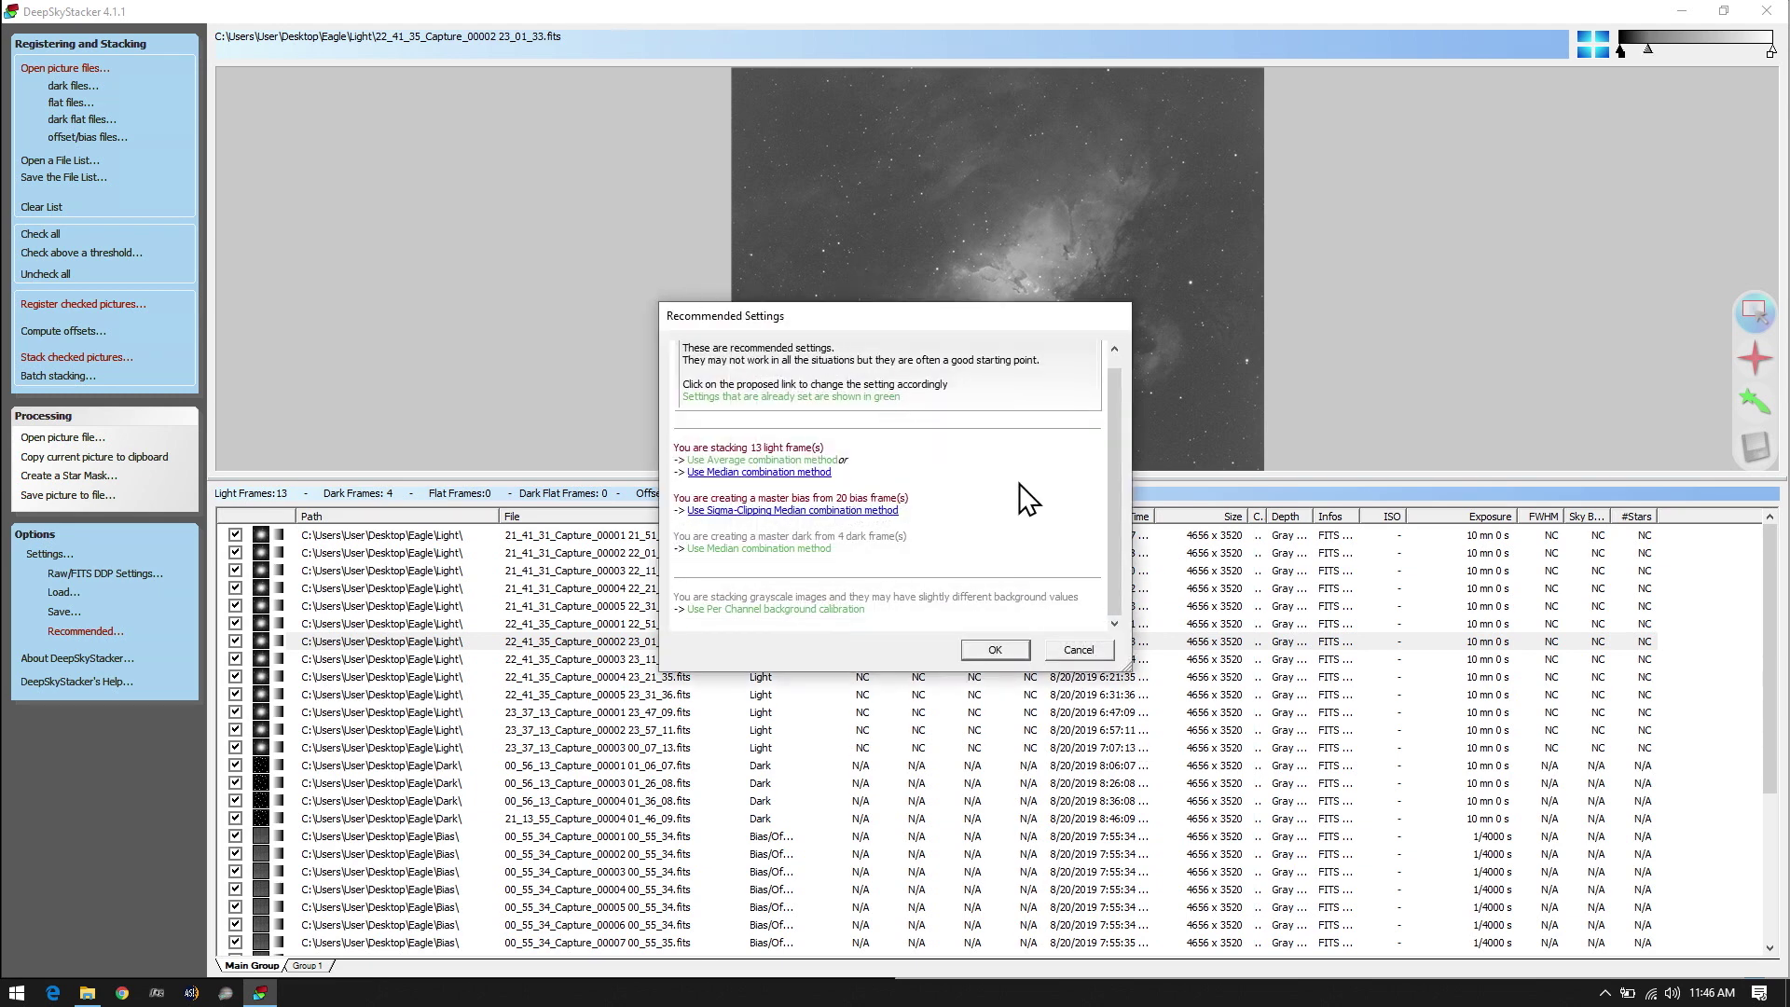
pyautogui.click(1050, 659)
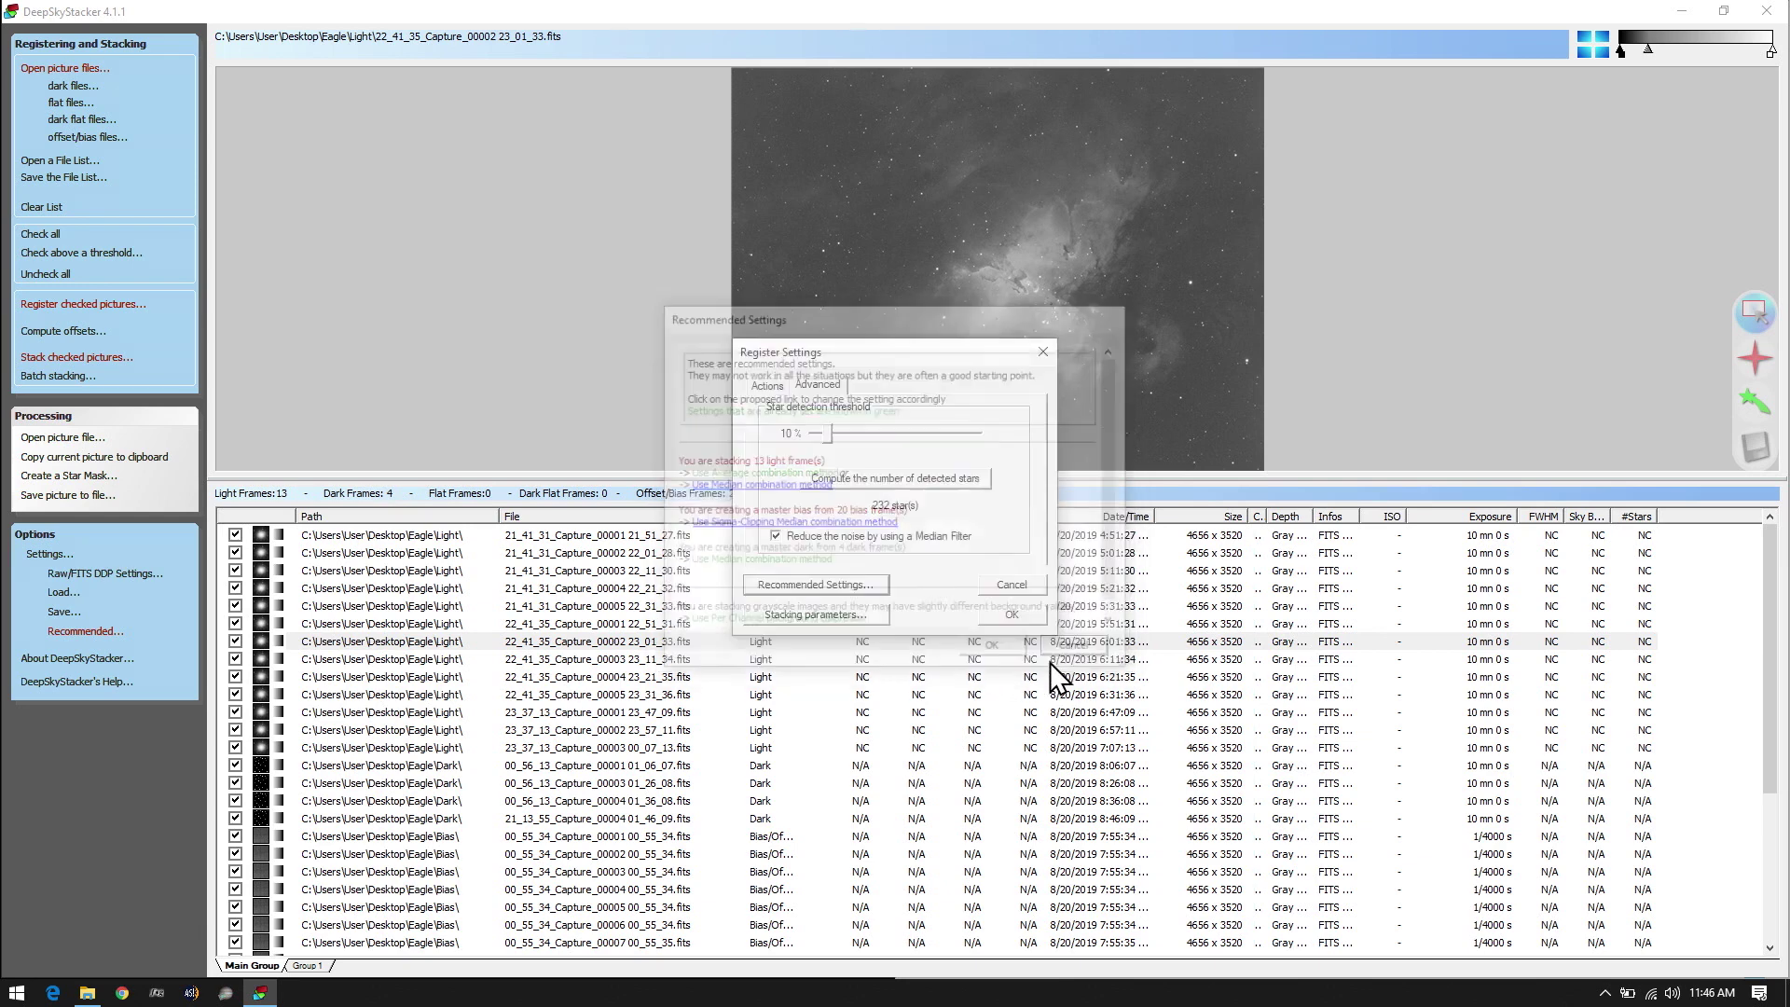
# Compare the Standard, Mosaic and Intersection result modes in the stacking parameters and select Intersection Mode
pyautogui.click(871, 618)
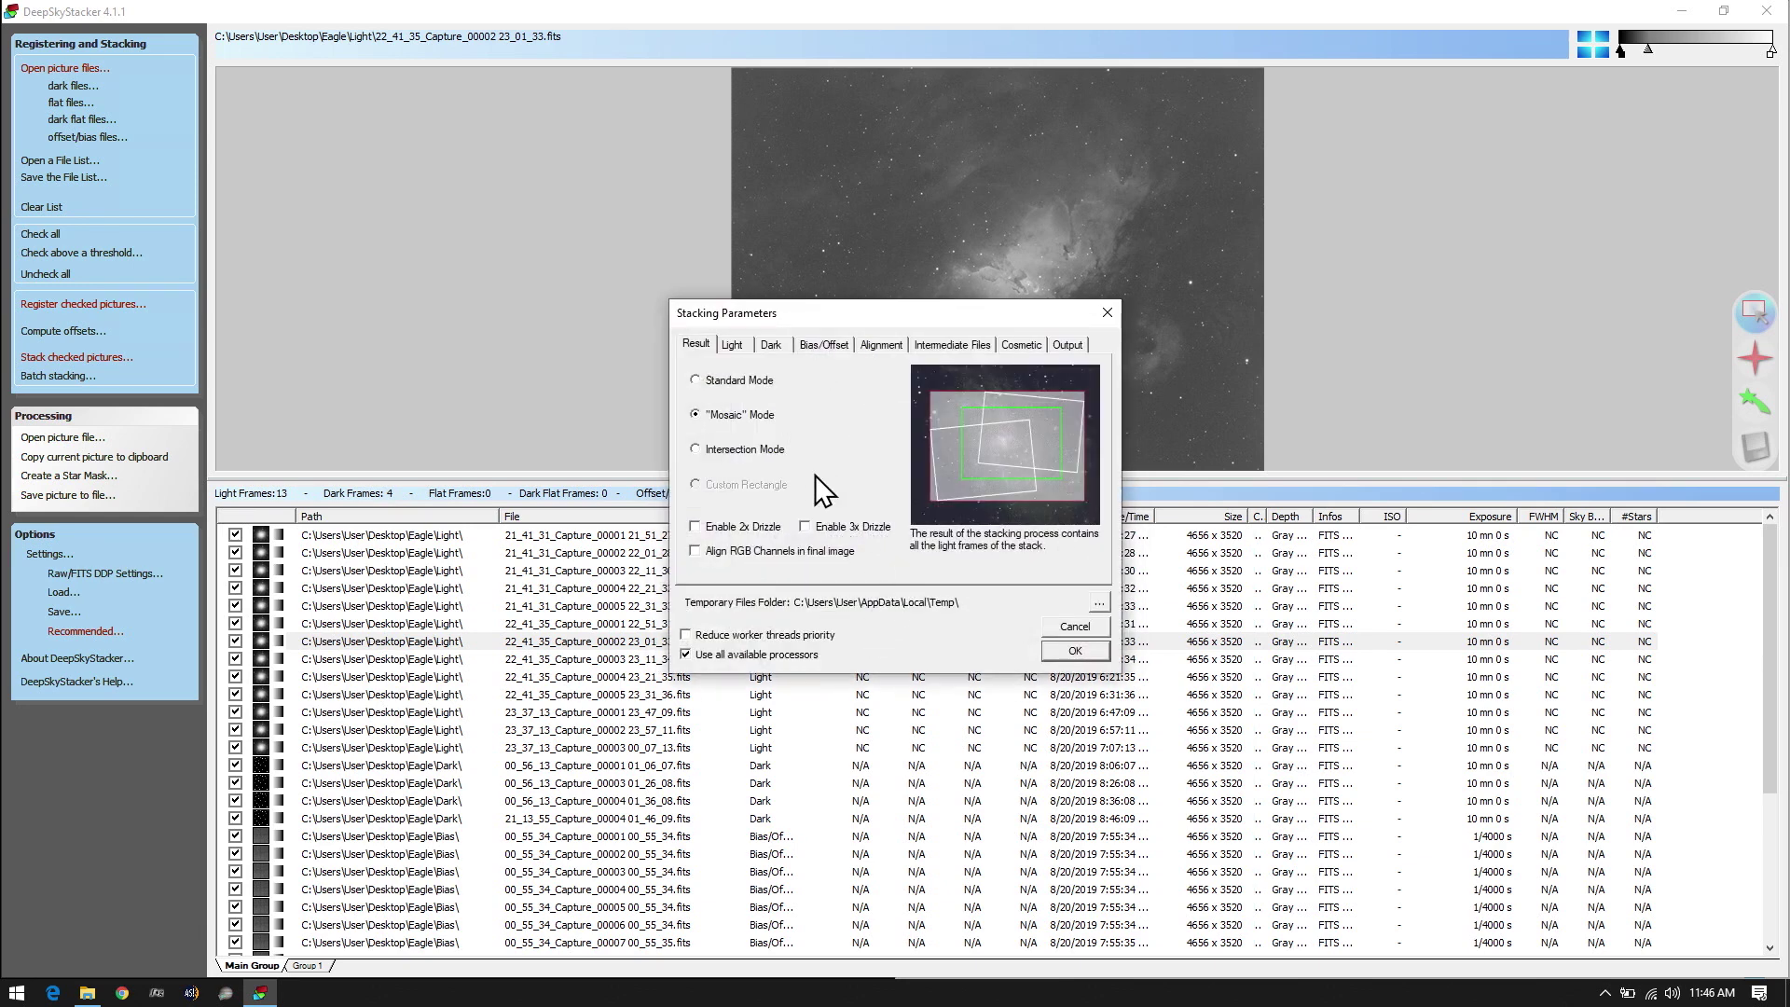
pyautogui.click(757, 382)
pyautogui.click(751, 412)
pyautogui.click(744, 440)
pyautogui.click(747, 382)
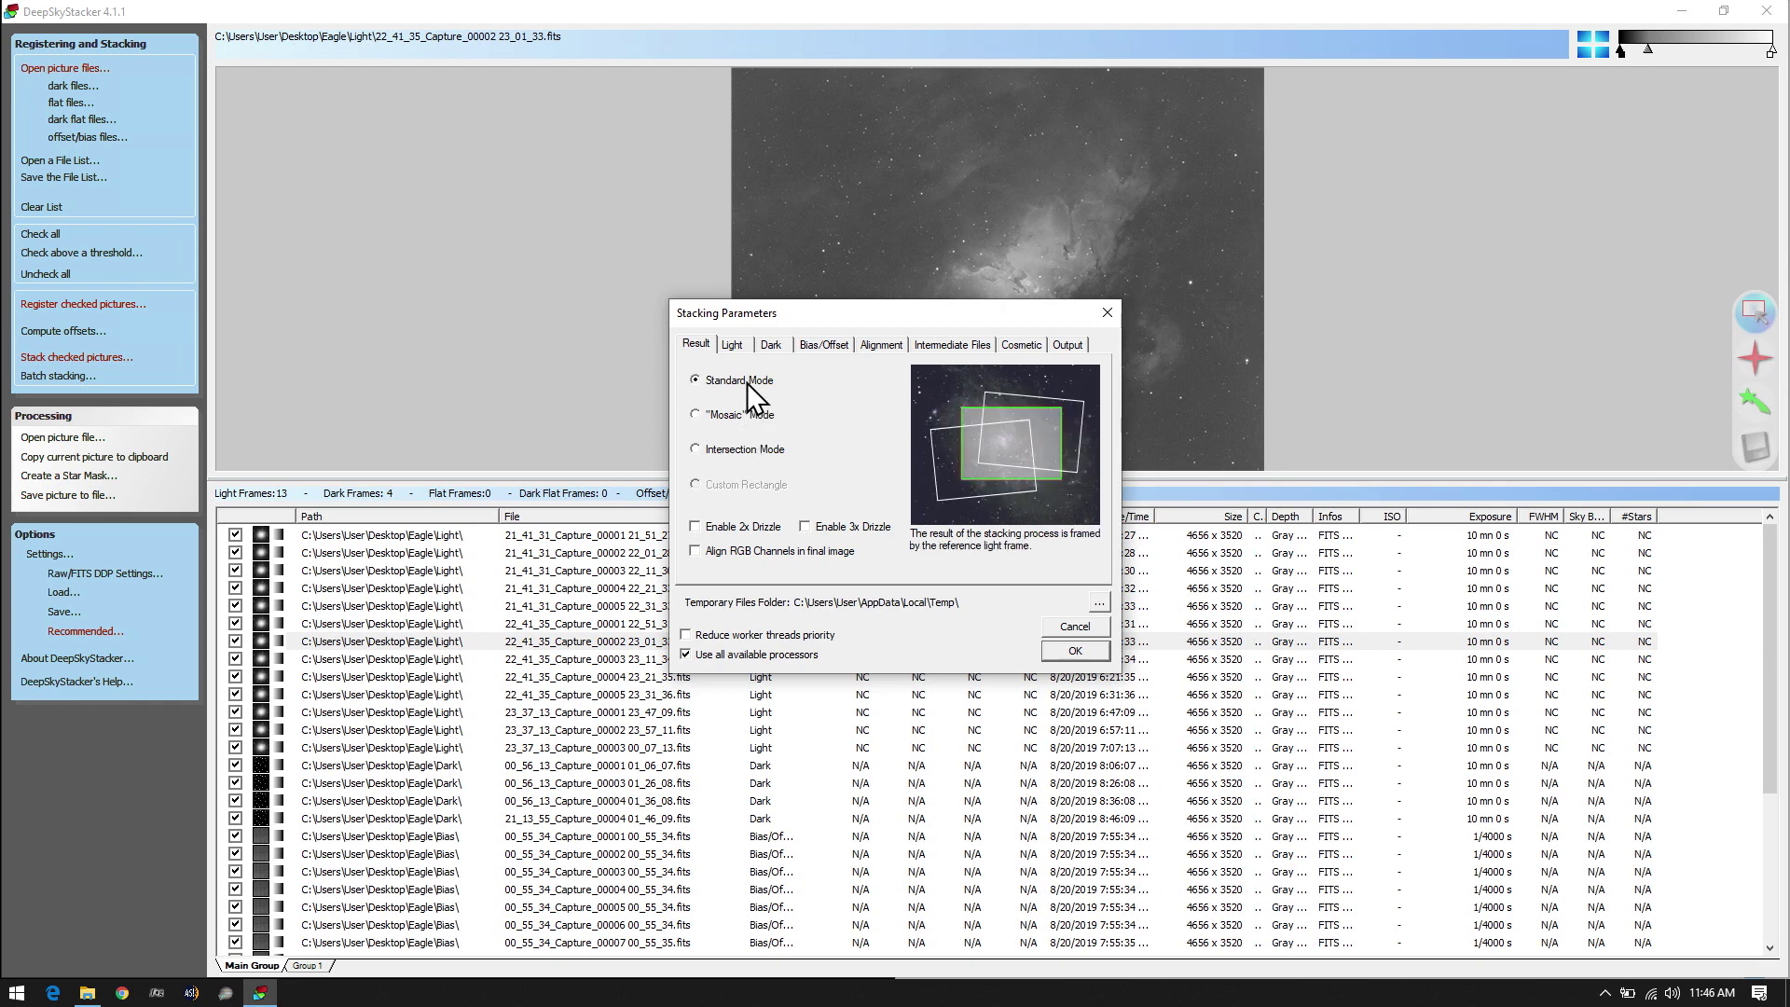
pyautogui.click(741, 418)
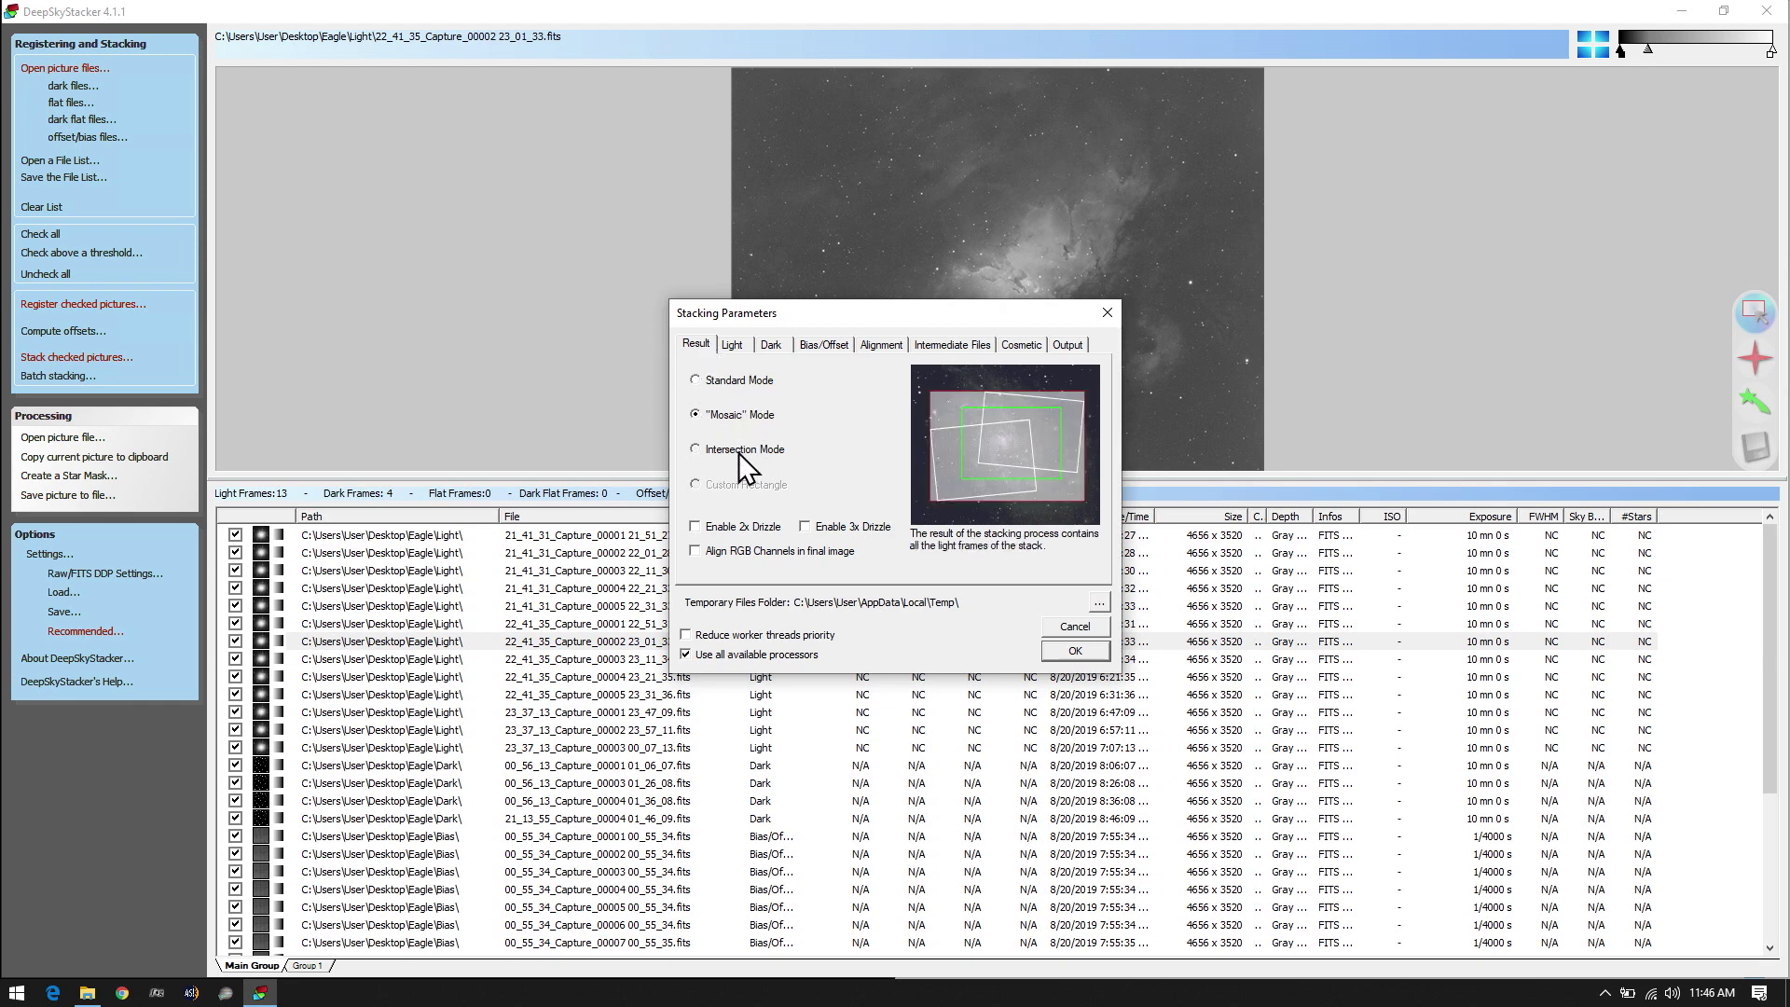
pyautogui.click(739, 451)
pyautogui.click(735, 380)
pyautogui.click(736, 415)
pyautogui.click(738, 450)
pyautogui.click(736, 382)
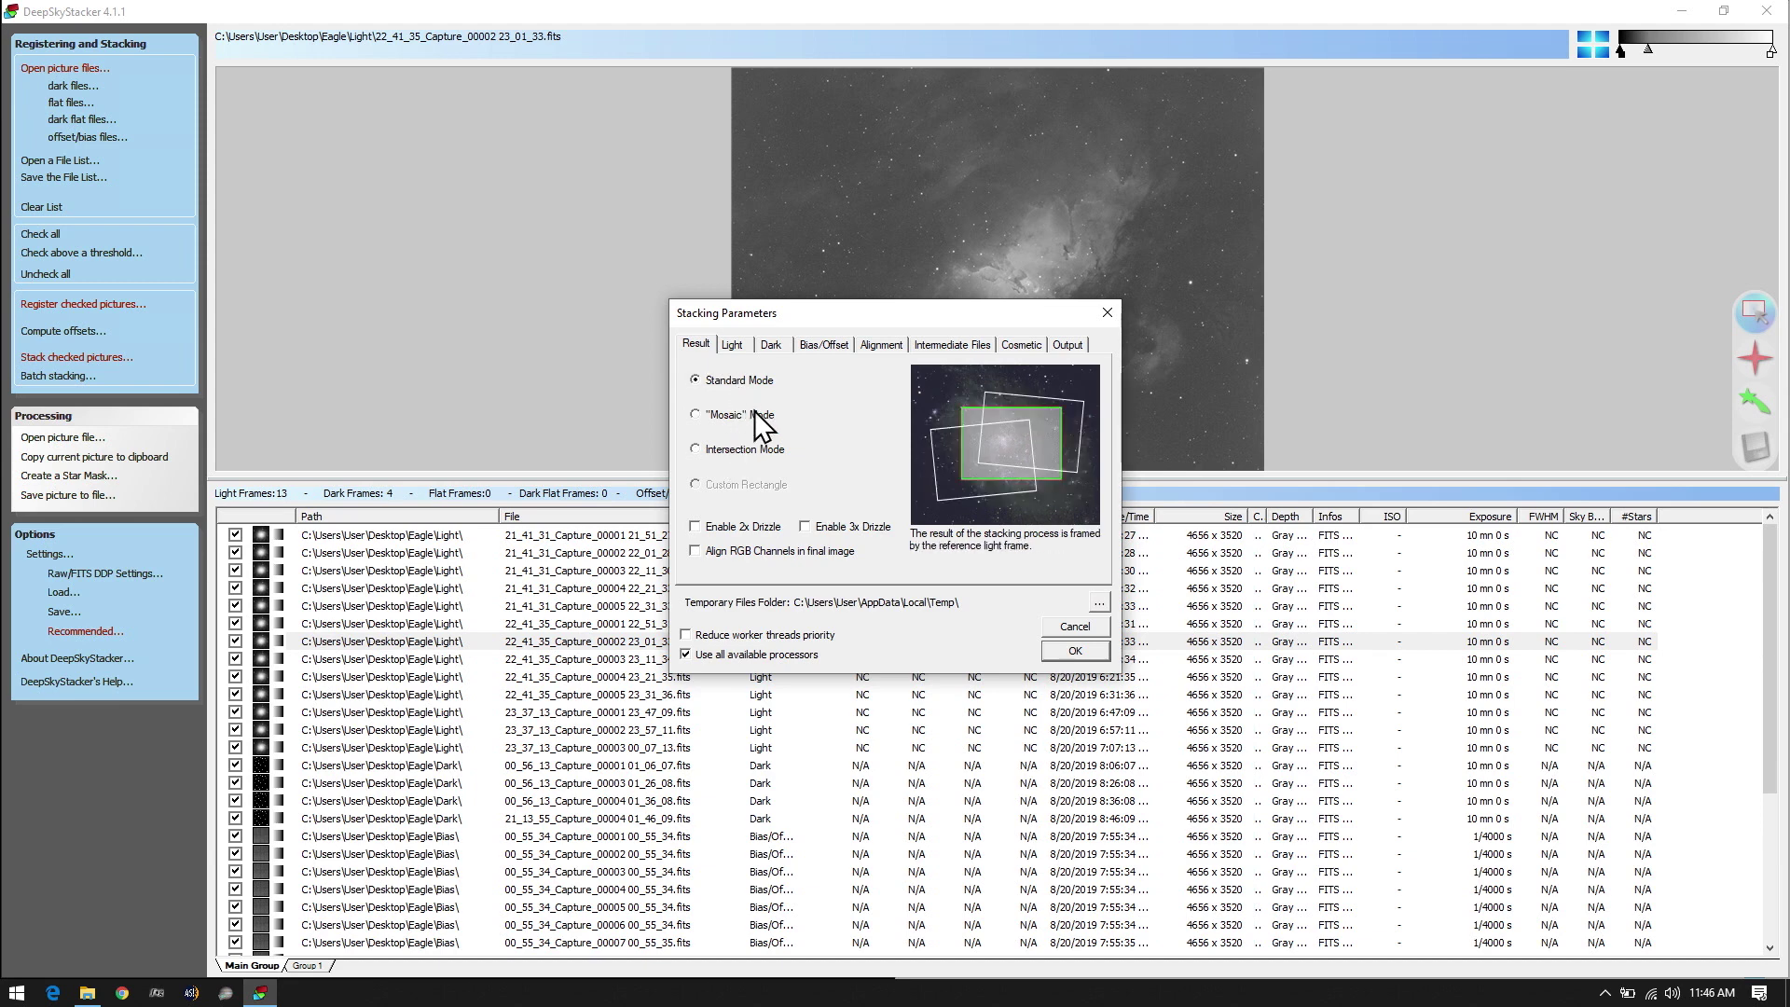
pyautogui.click(753, 414)
pyautogui.click(752, 450)
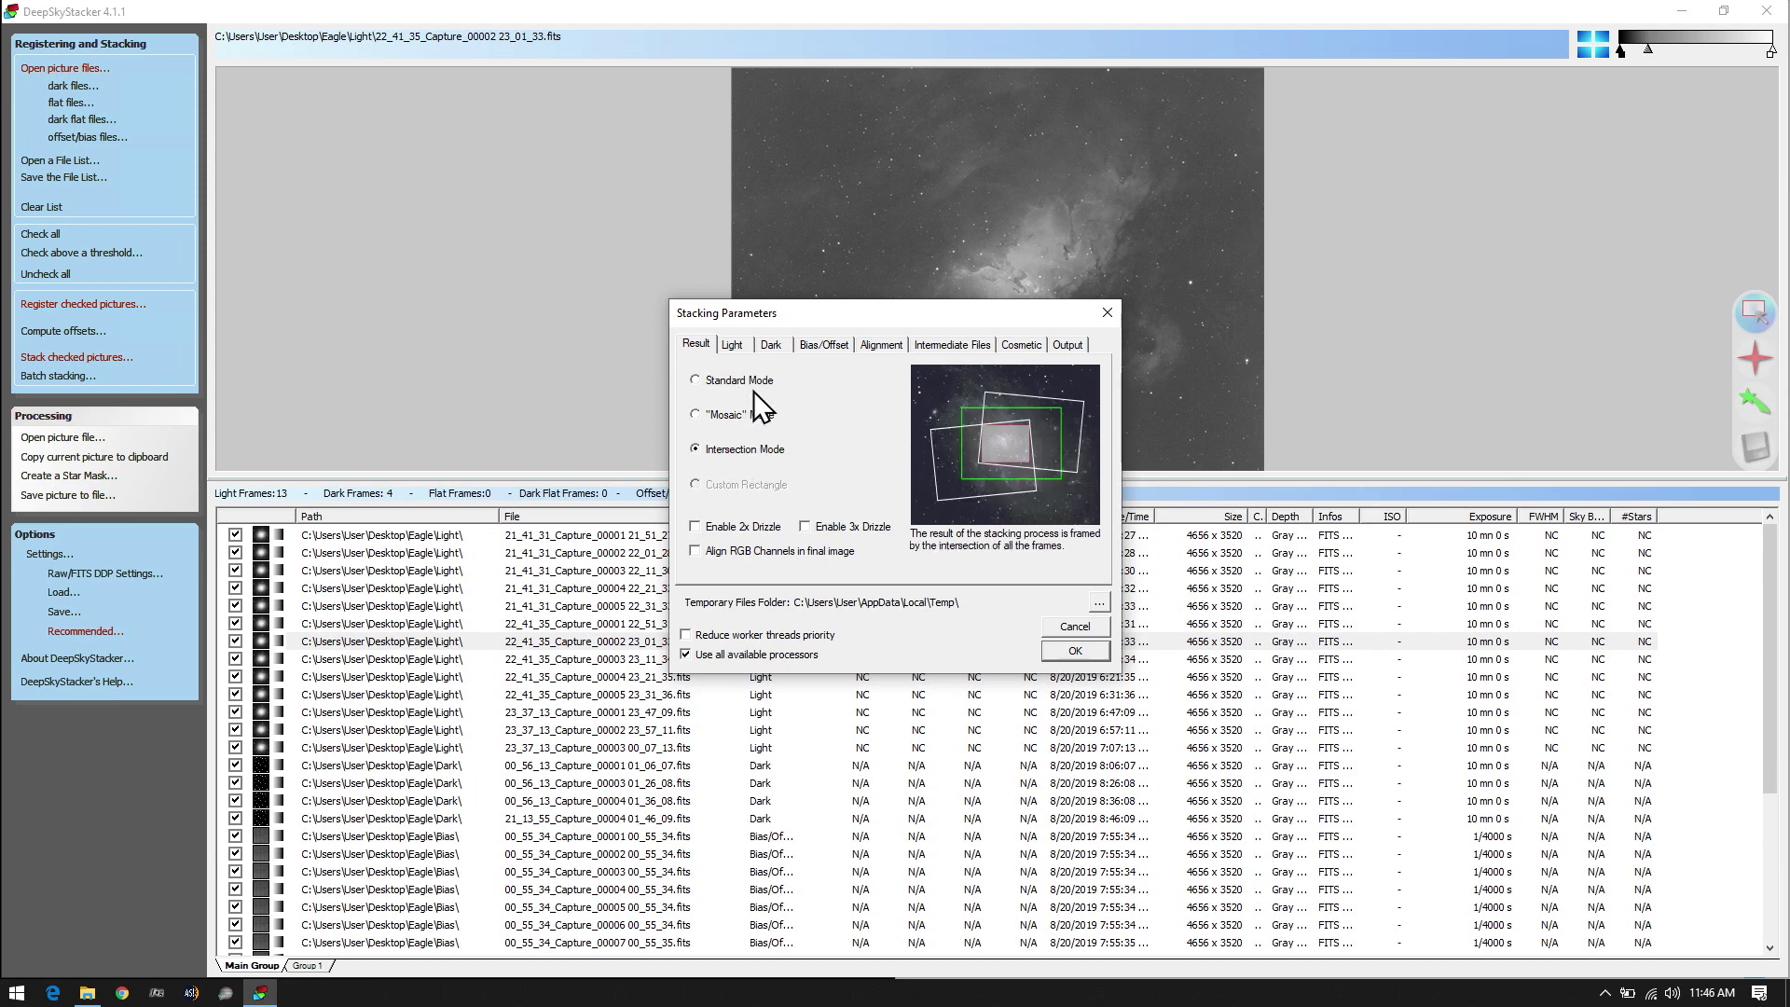
pyautogui.click(753, 383)
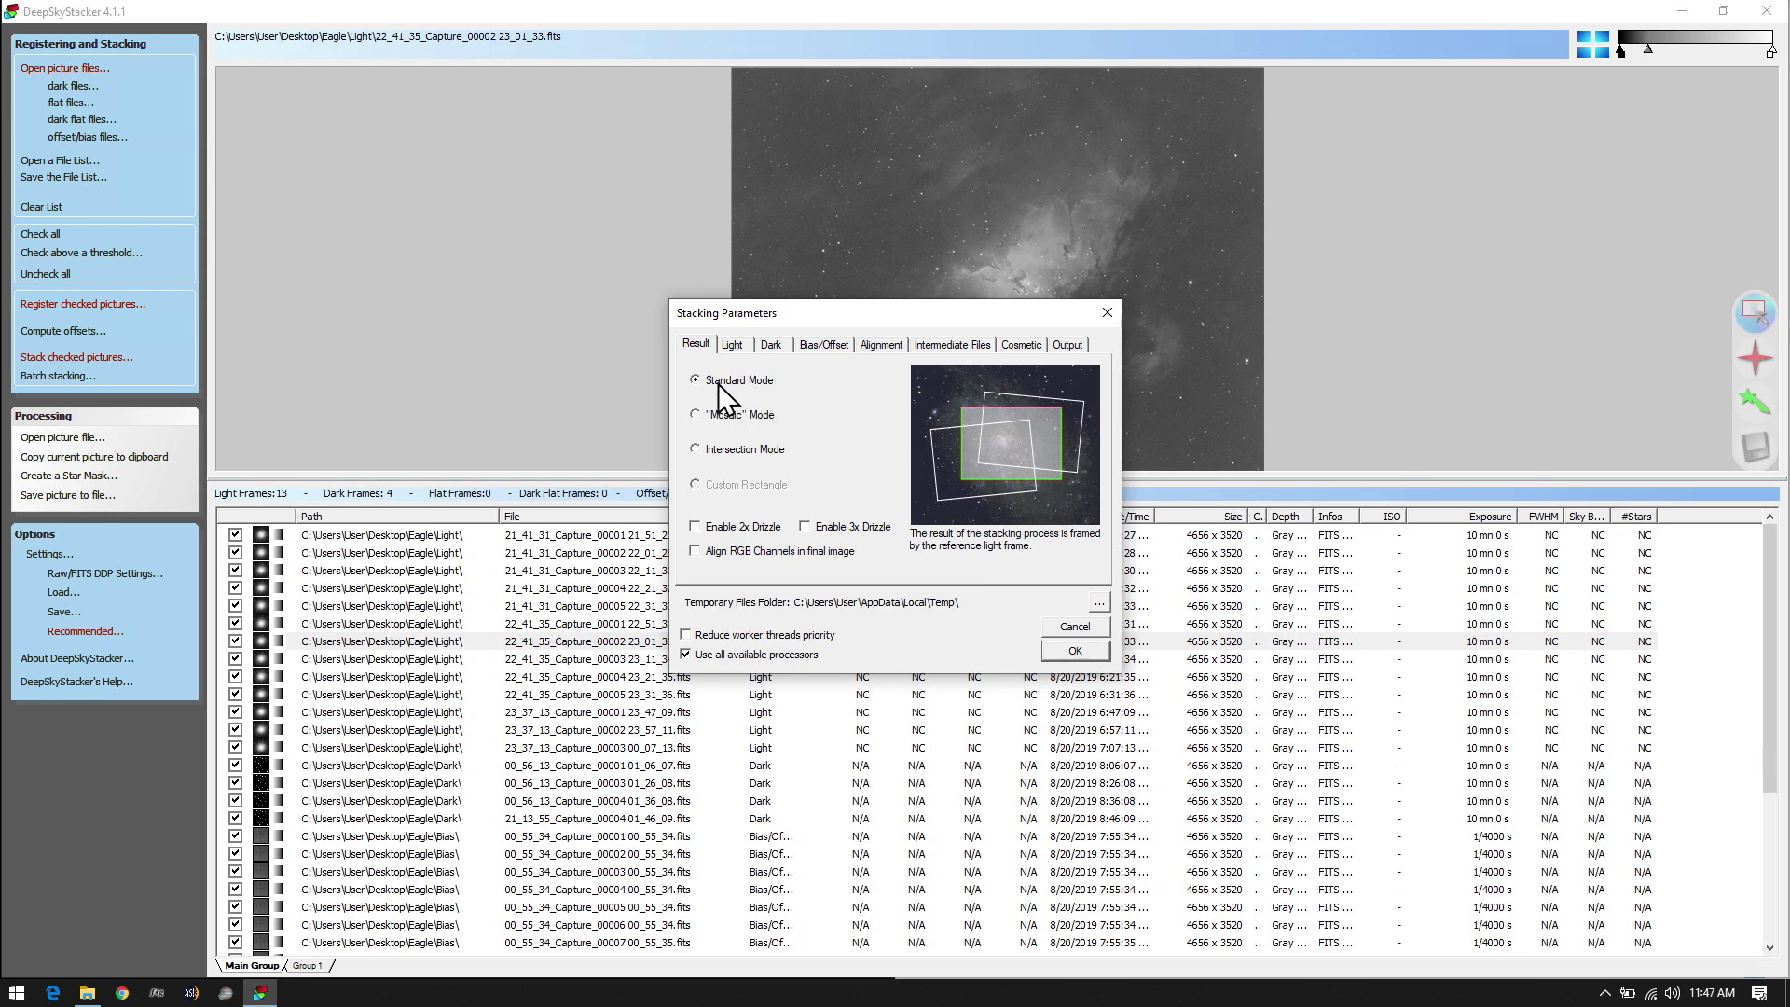
pyautogui.click(719, 415)
pyautogui.click(736, 382)
pyautogui.click(748, 414)
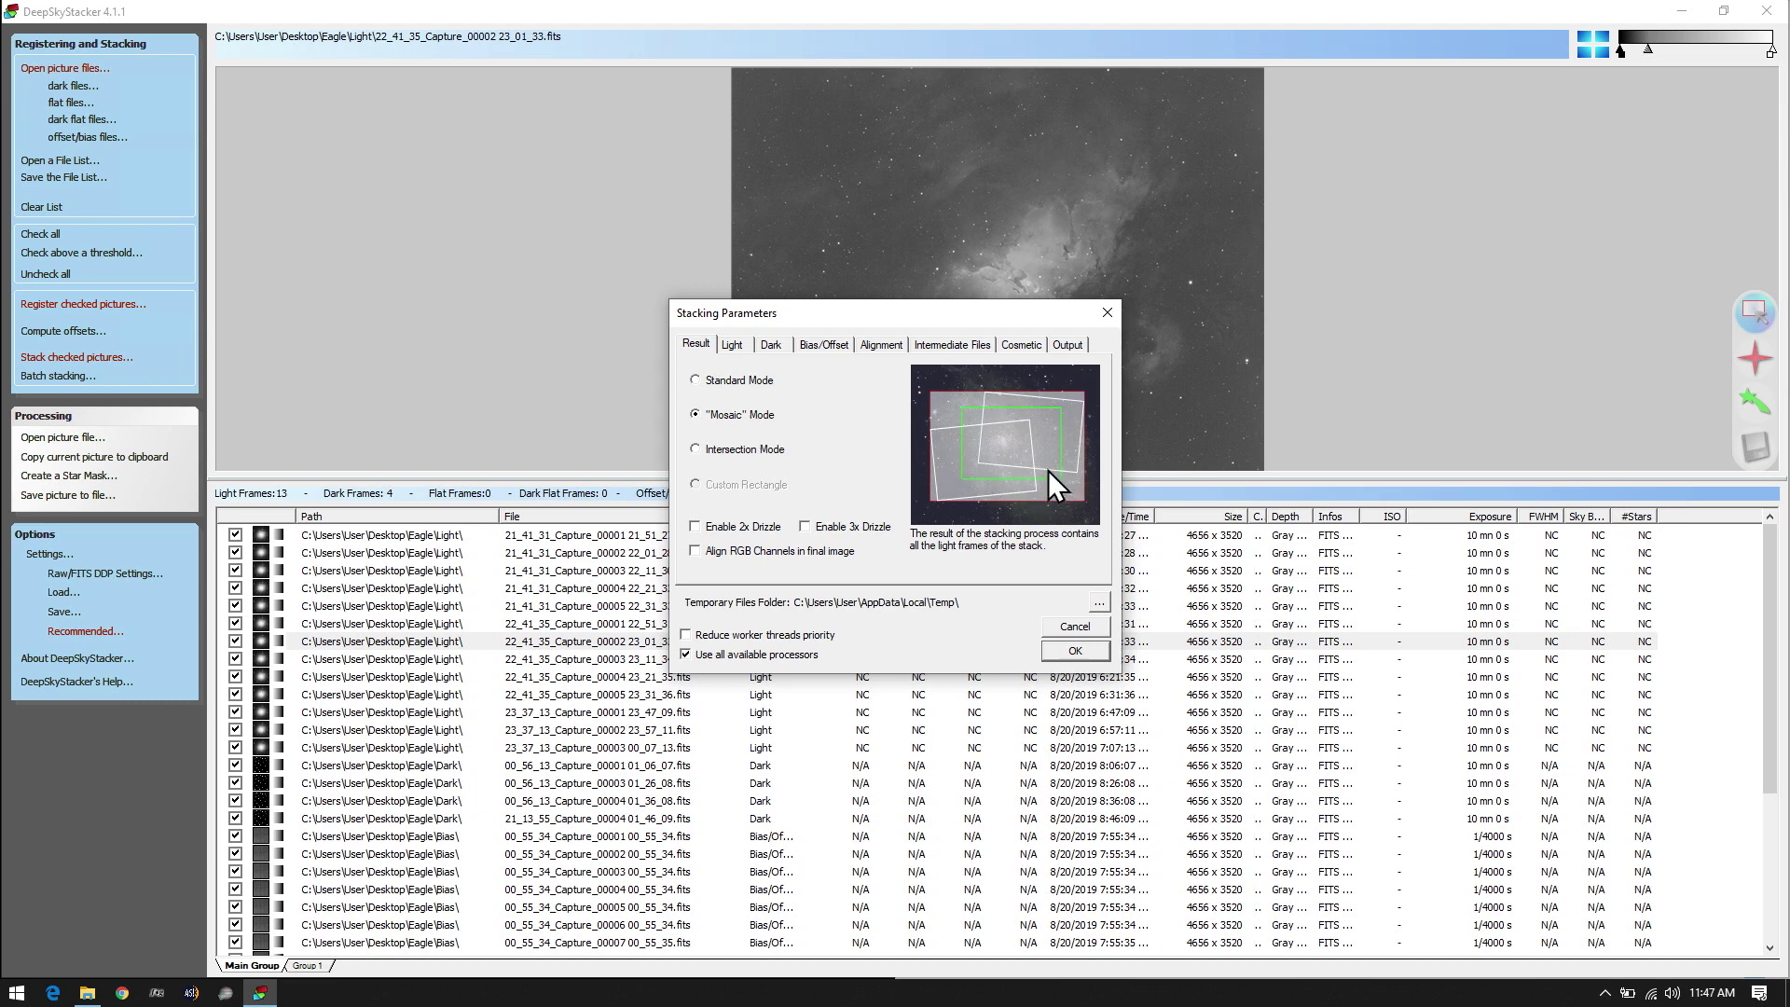
pyautogui.click(744, 450)
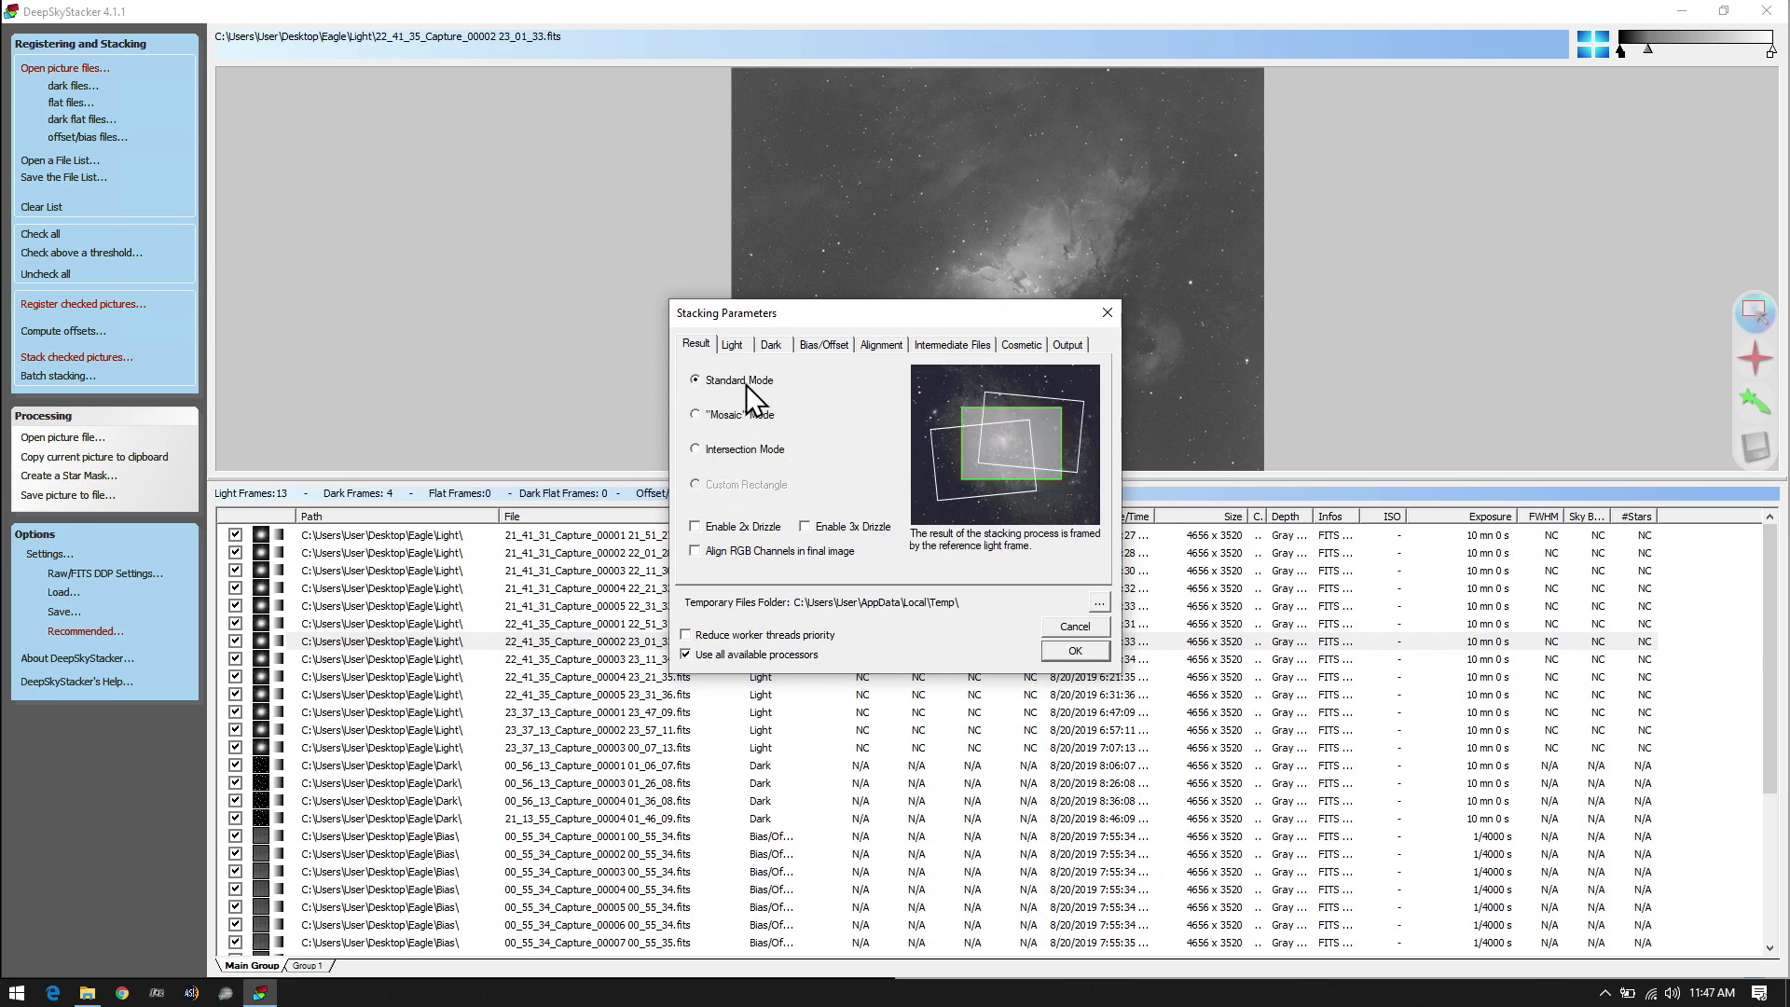
pyautogui.click(752, 412)
pyautogui.click(732, 451)
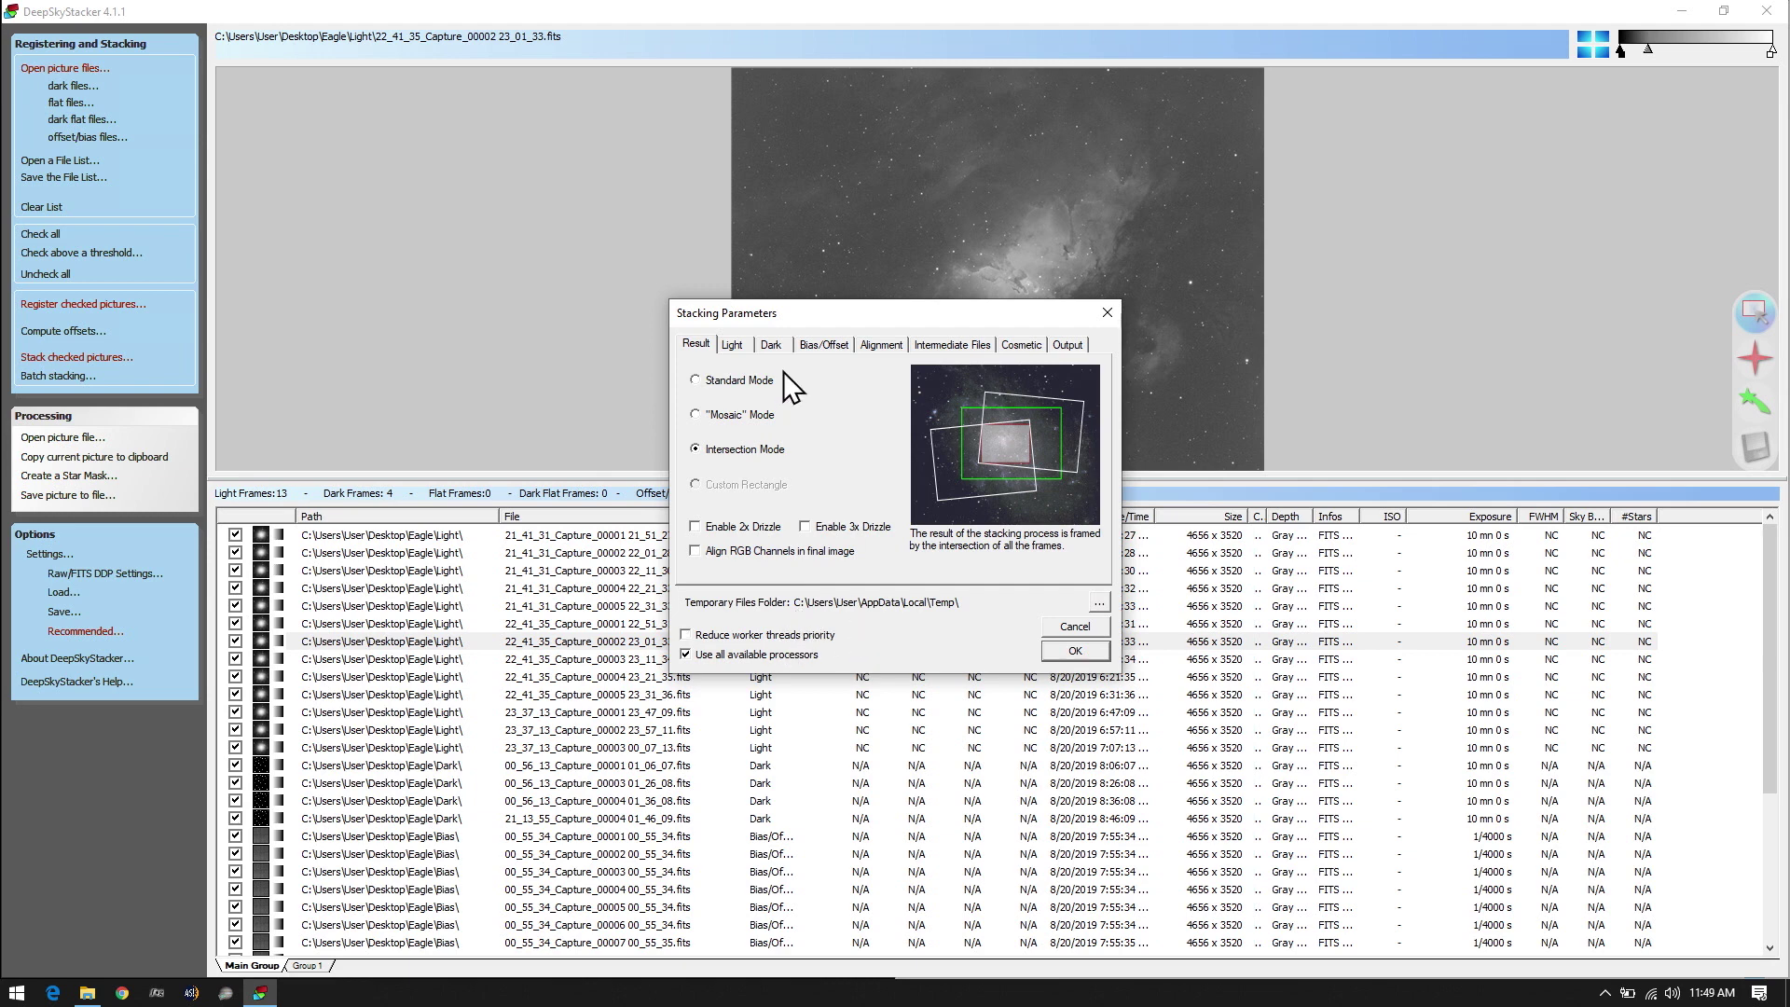
# Try the Kappa-Sigma clipping and Entropy Weighted Average stacking modes for the light frames, and return to Average
pyautogui.click(735, 347)
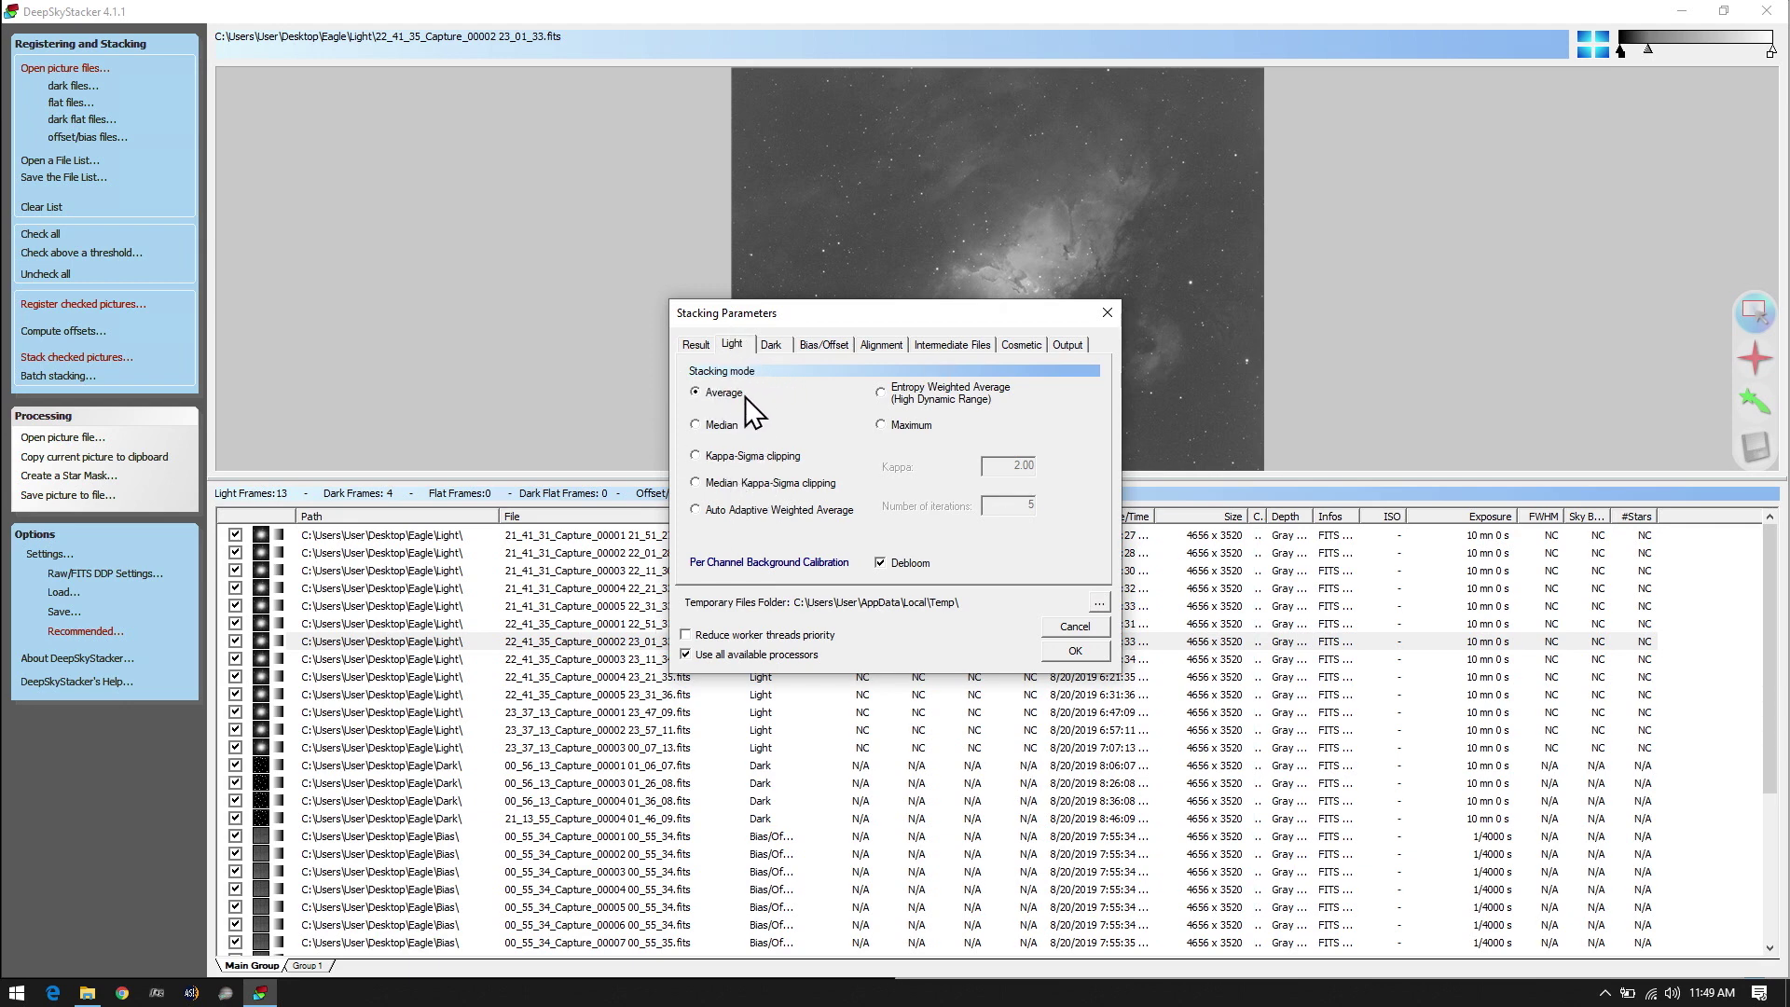
pyautogui.moveTo(819, 481)
pyautogui.moveTo(780, 511)
pyautogui.click(747, 460)
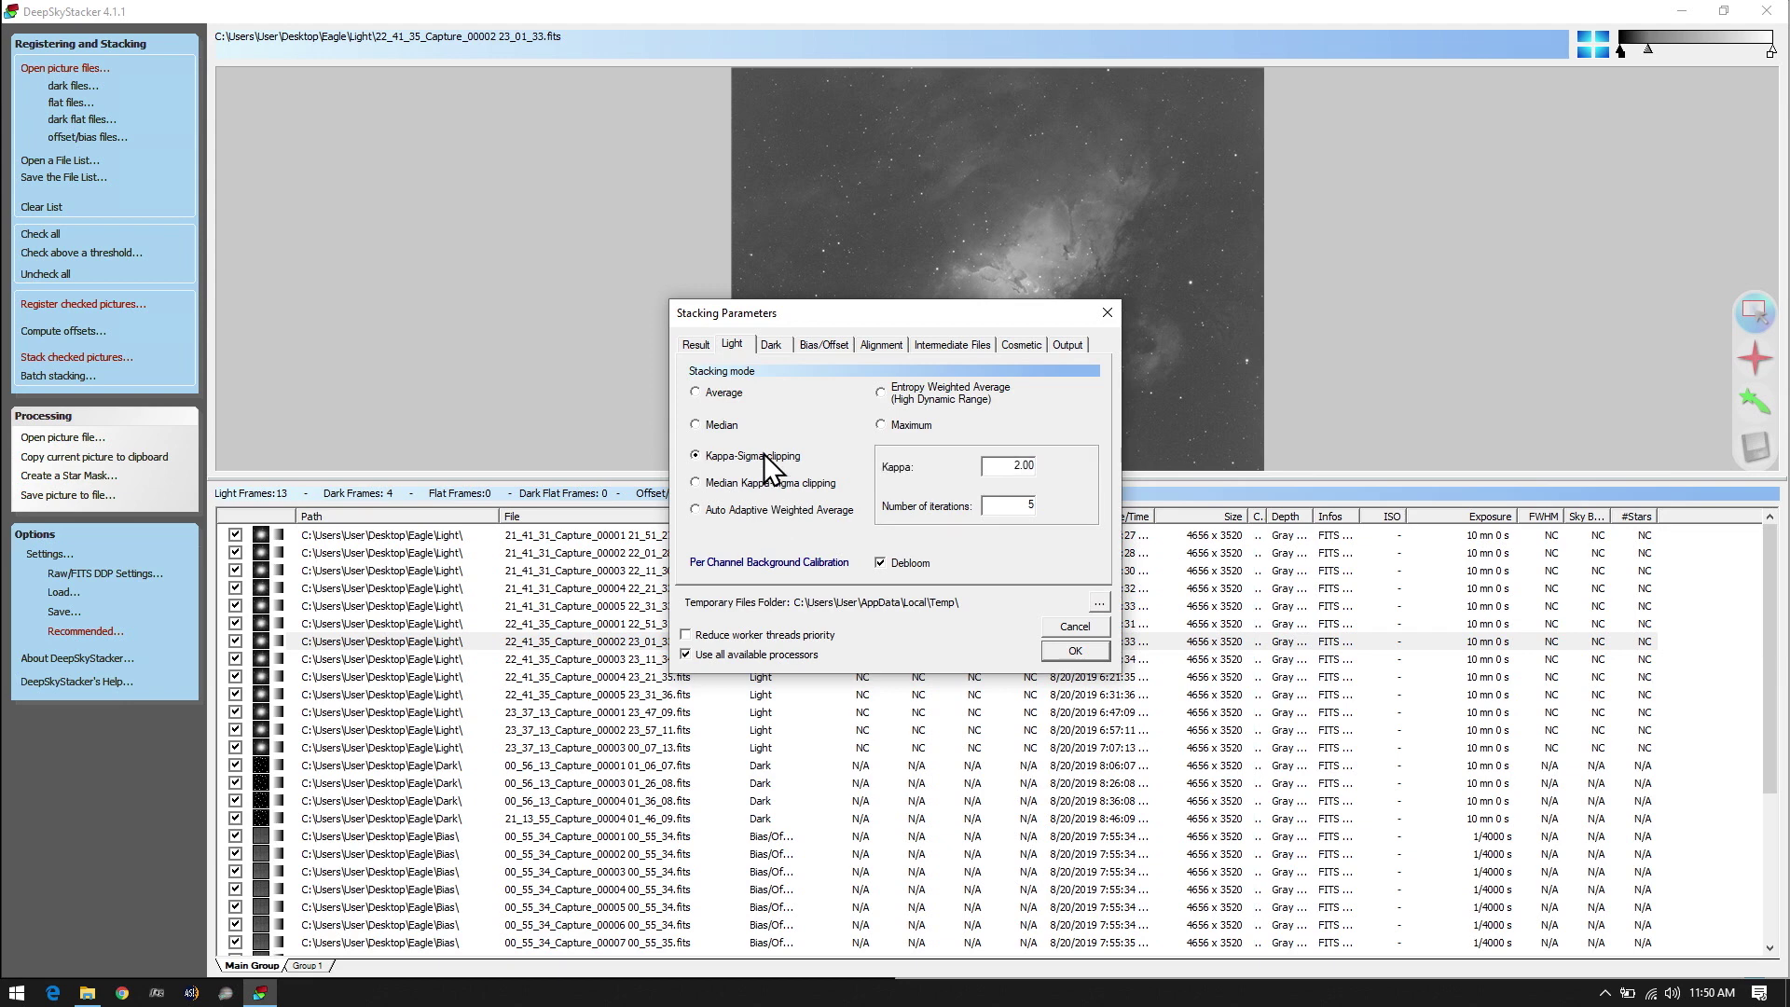
pyautogui.click(730, 399)
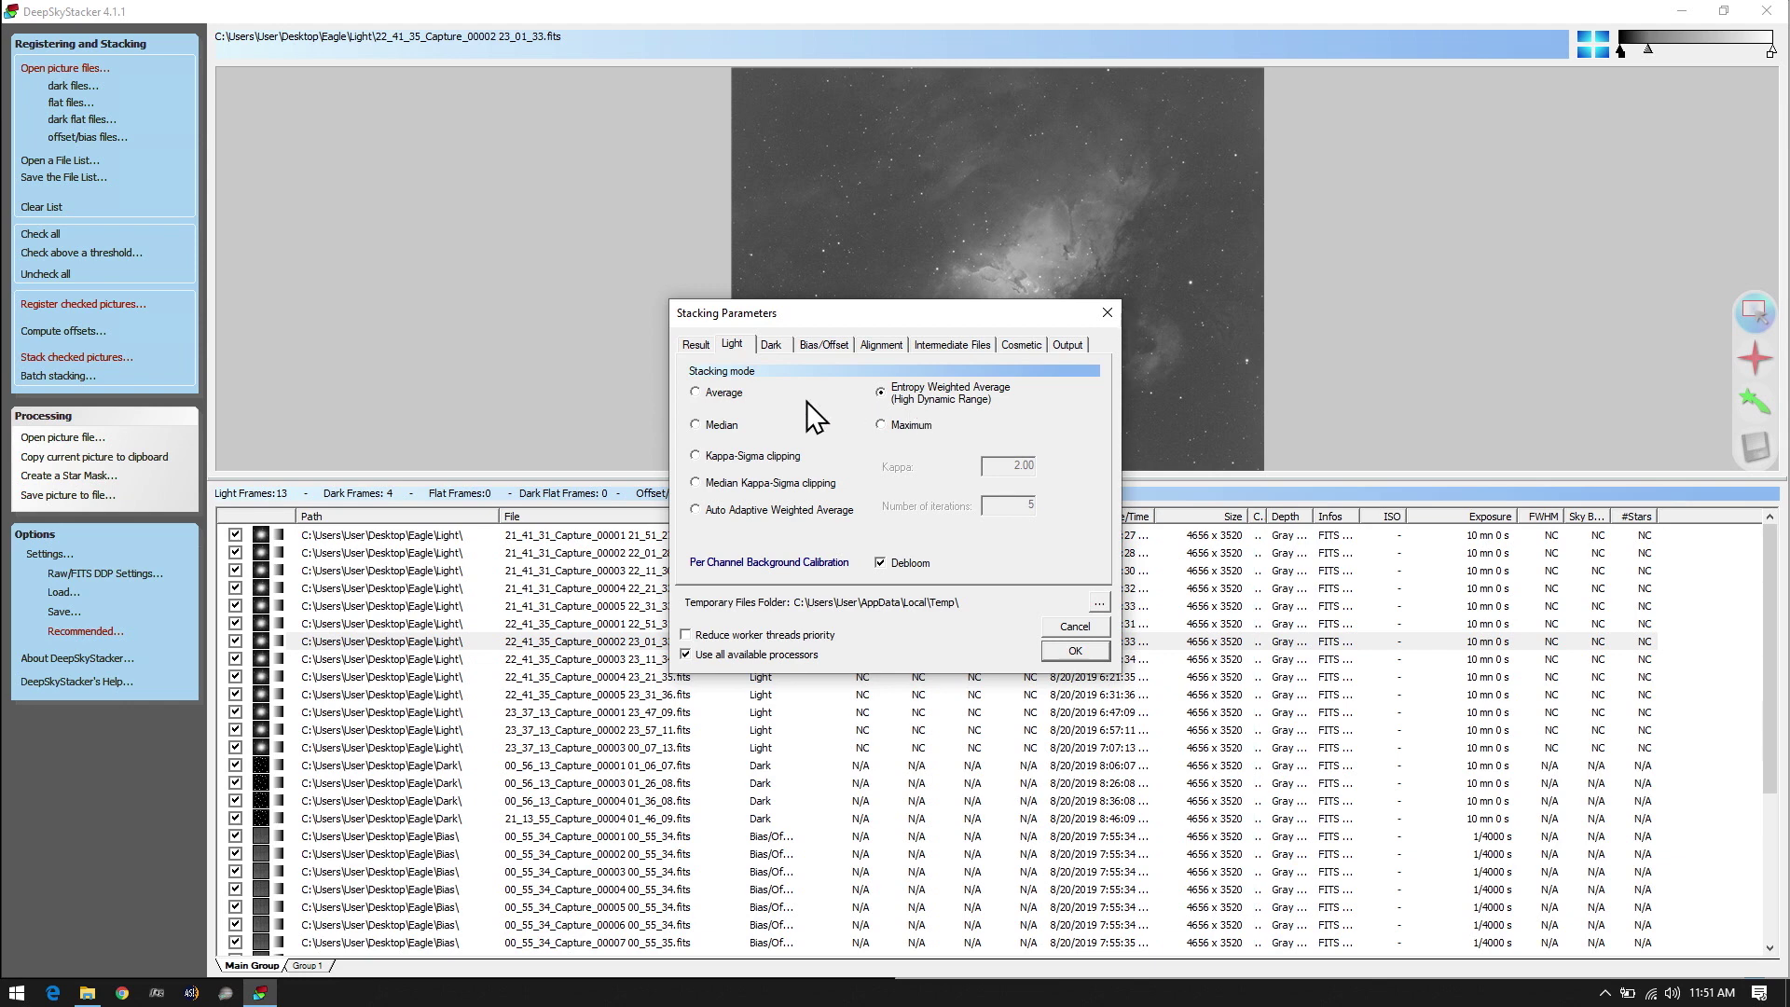
pyautogui.click(724, 392)
# Review the dark and bias/offset stacking options, accept the stacking parameters and leave the register settings without registering
pyautogui.click(772, 345)
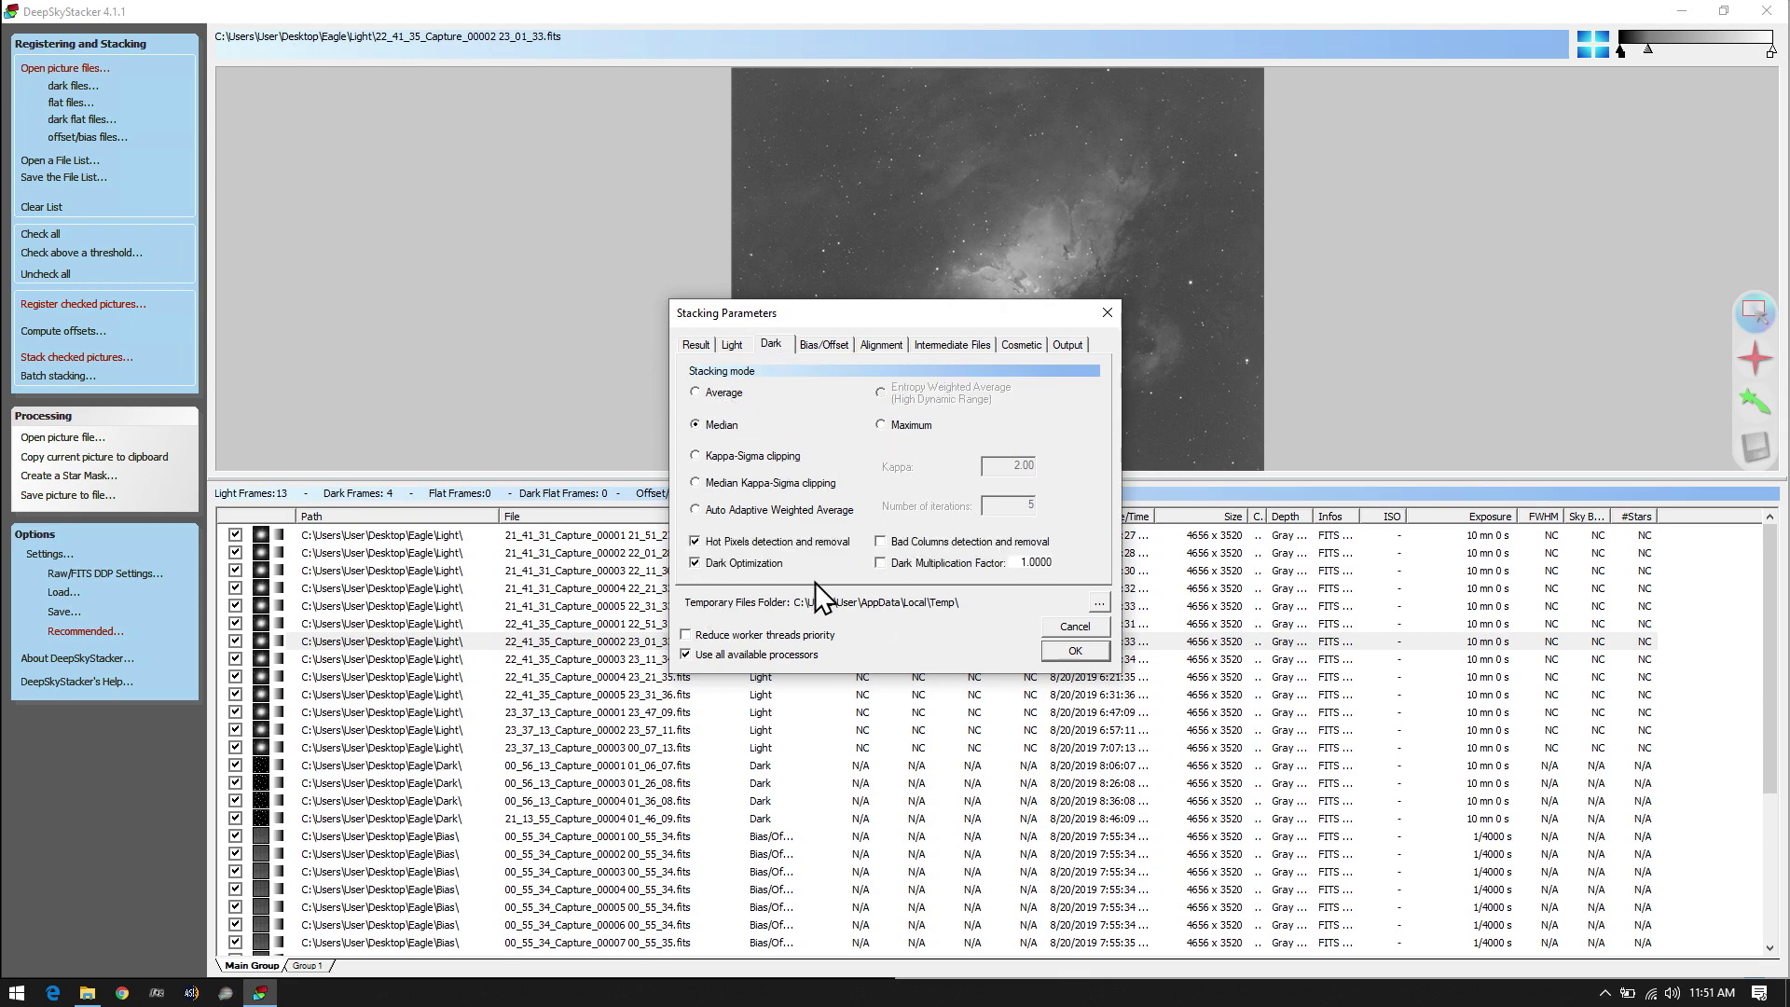
pyautogui.click(739, 347)
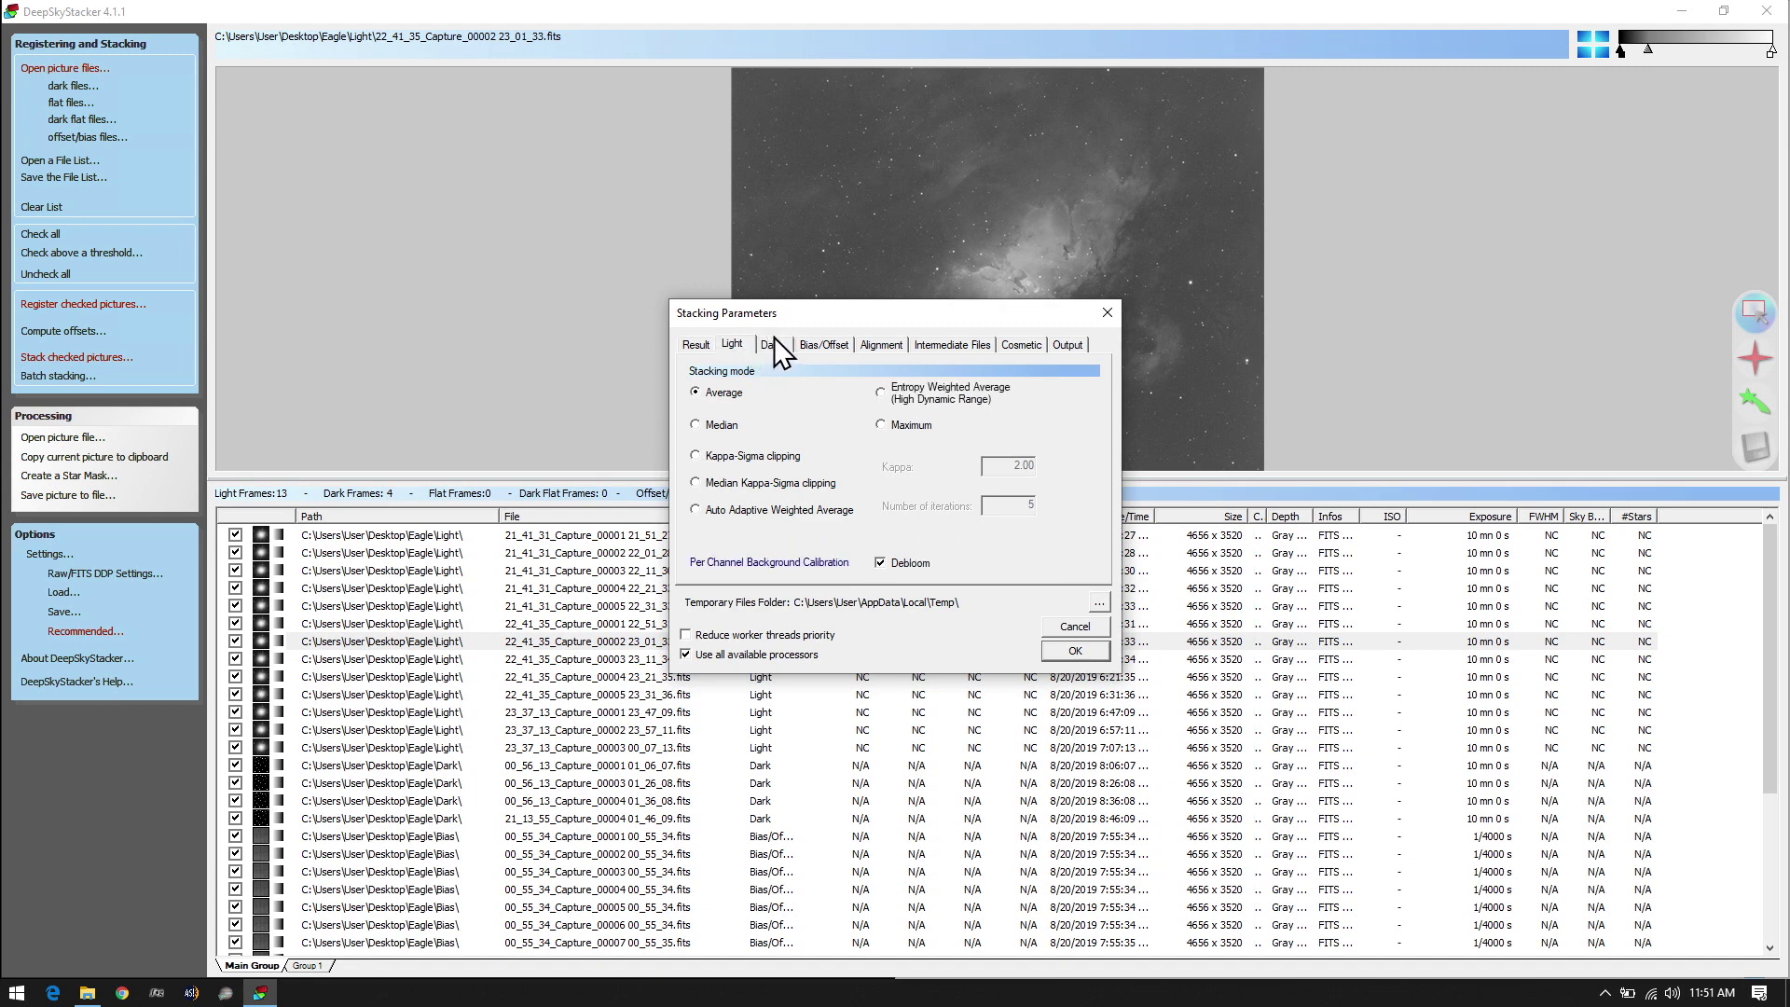
pyautogui.click(785, 347)
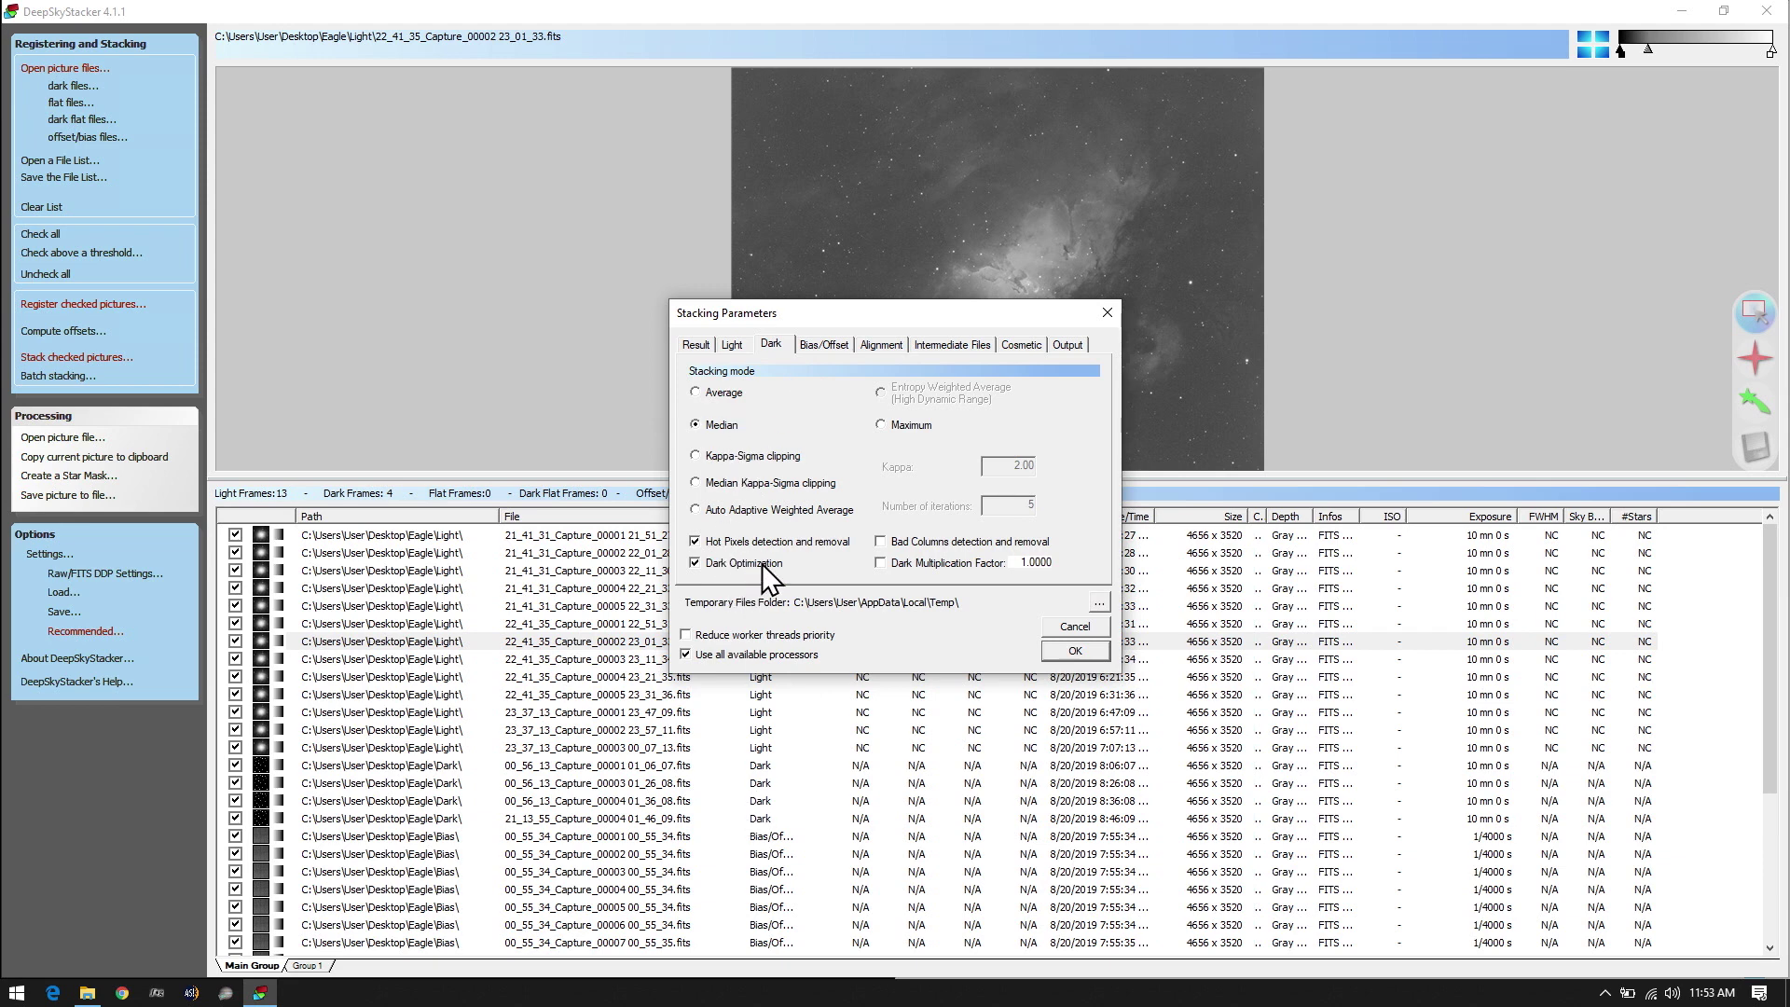
pyautogui.click(824, 345)
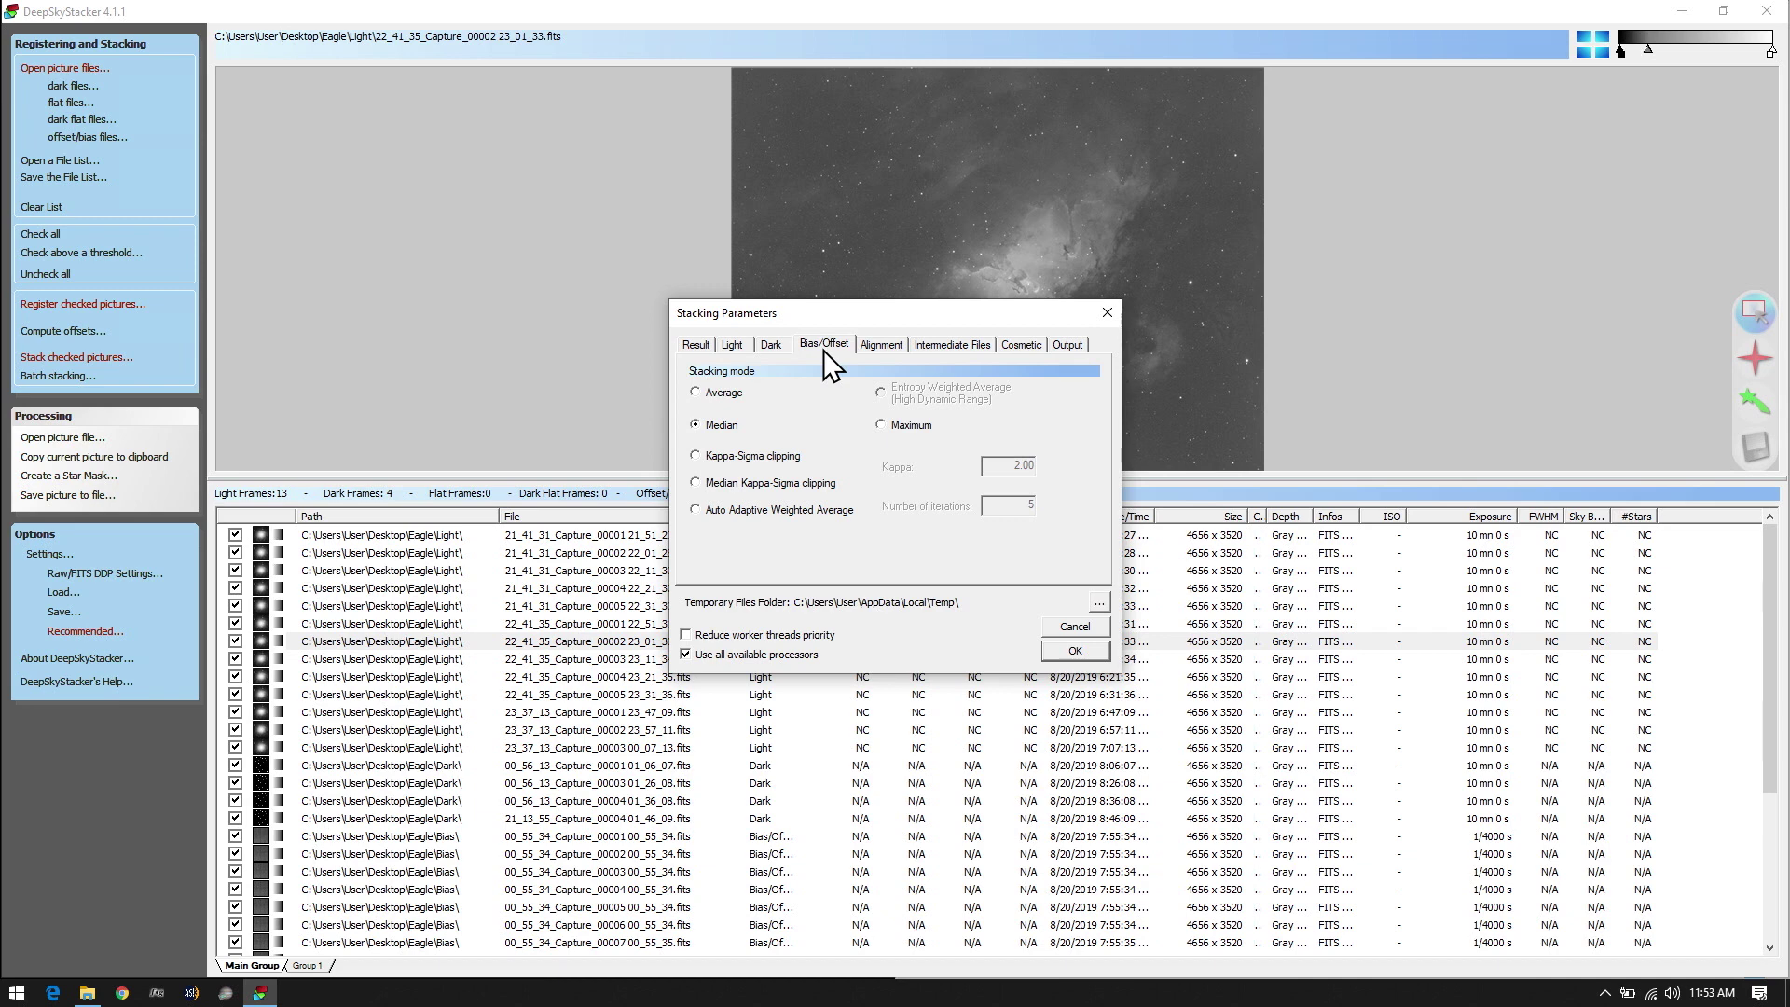
pyautogui.click(1077, 654)
pyautogui.click(1032, 584)
# Preview bias frame 00_55_34_Capture_00001 00_55_34.fits in an enlarged preview area and brighten its display by lowering the midtone level
pyautogui.scroll(-5, 988, 653)
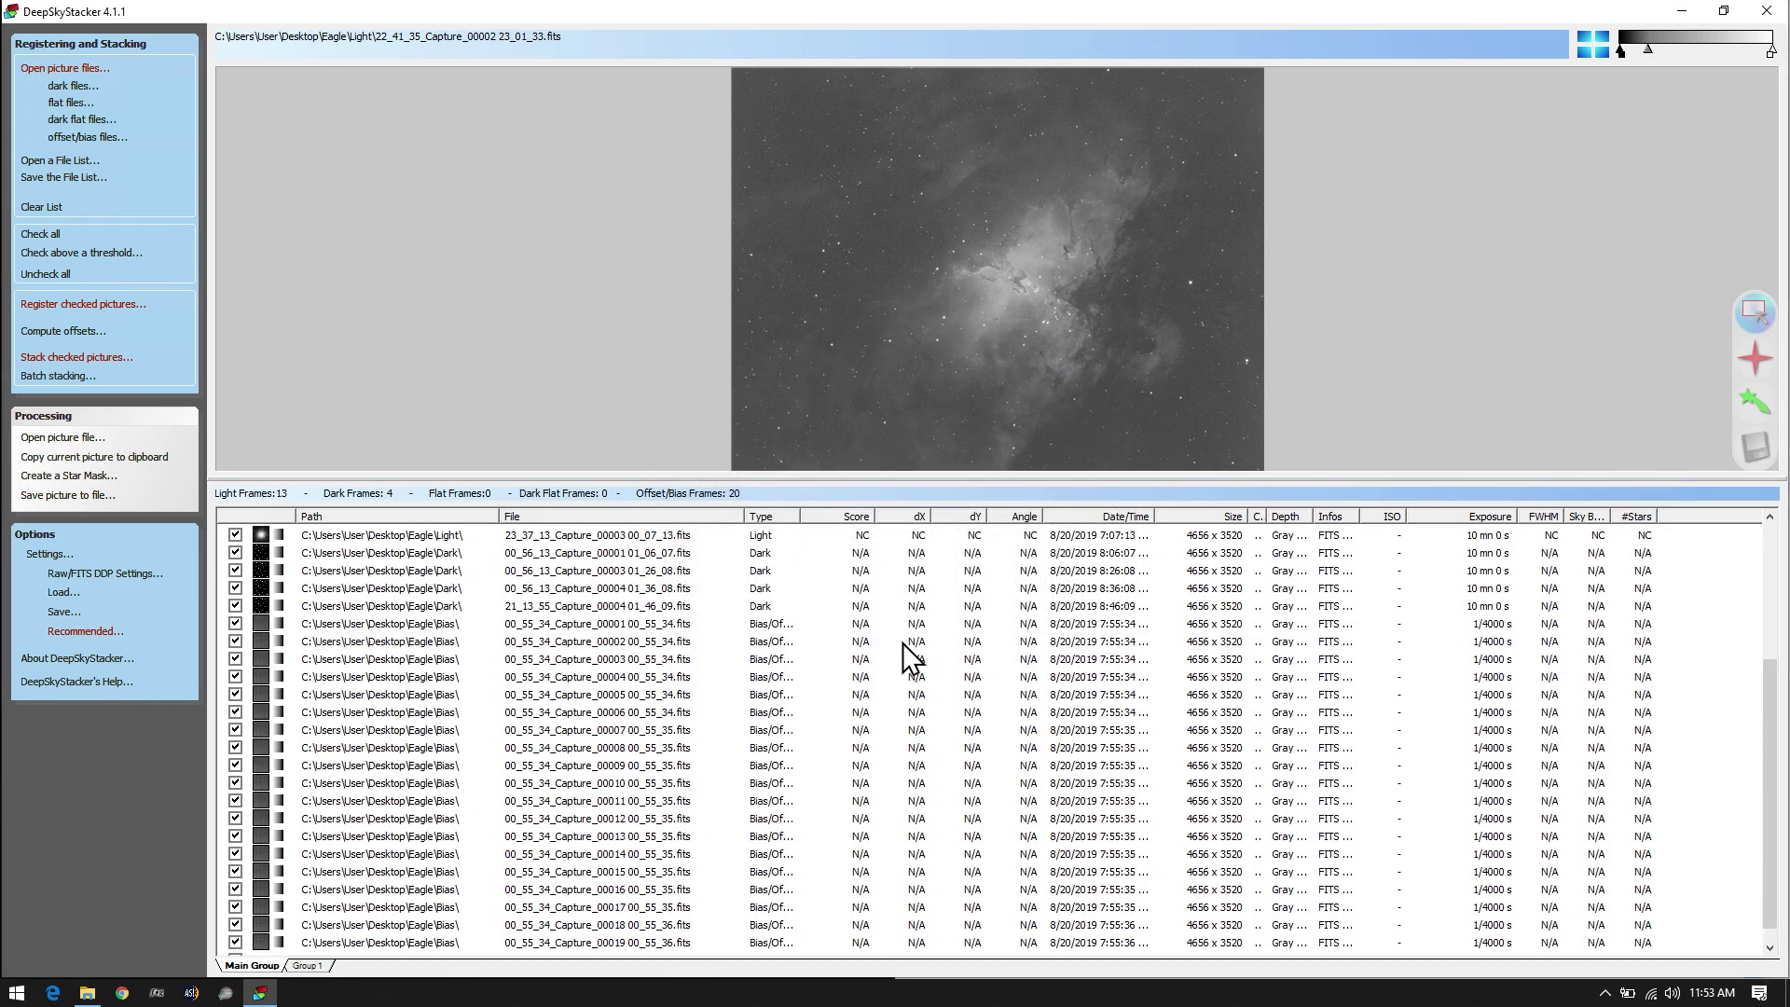
pyautogui.click(822, 606)
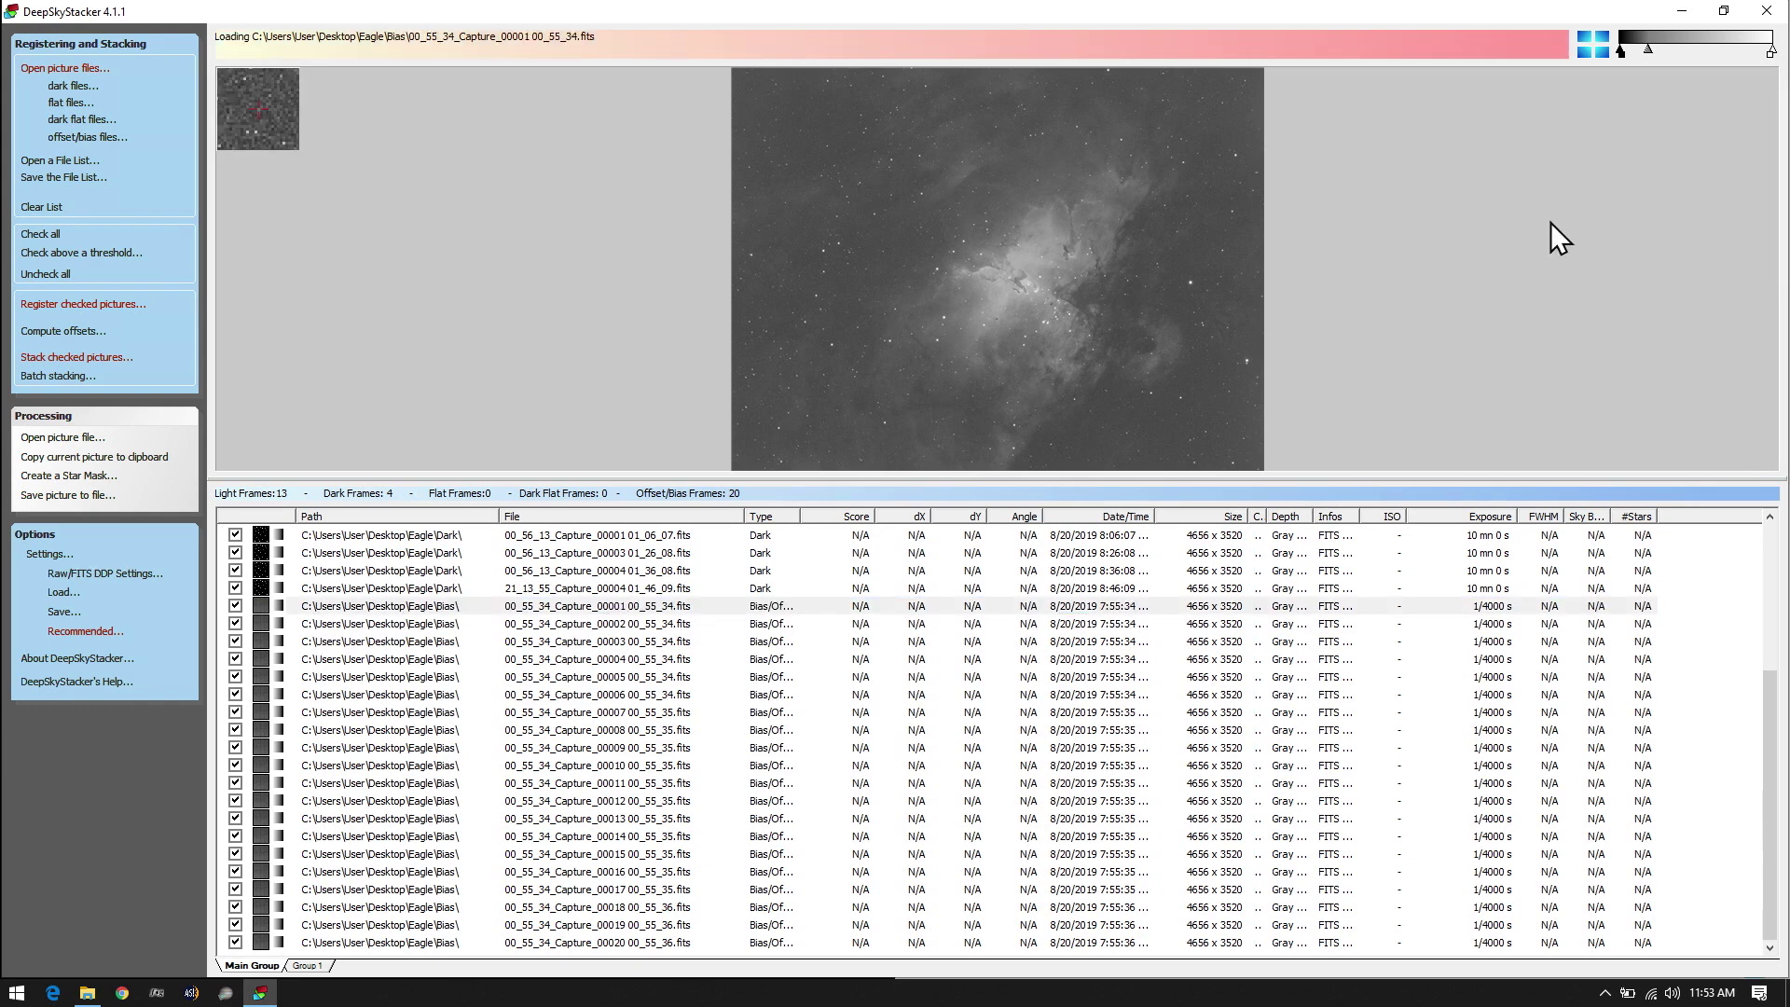
pyautogui.moveTo(1182, 503); pyautogui.dragTo(1155, 834)
pyautogui.moveTo(1636, 54); pyautogui.dragTo(1625, 52)
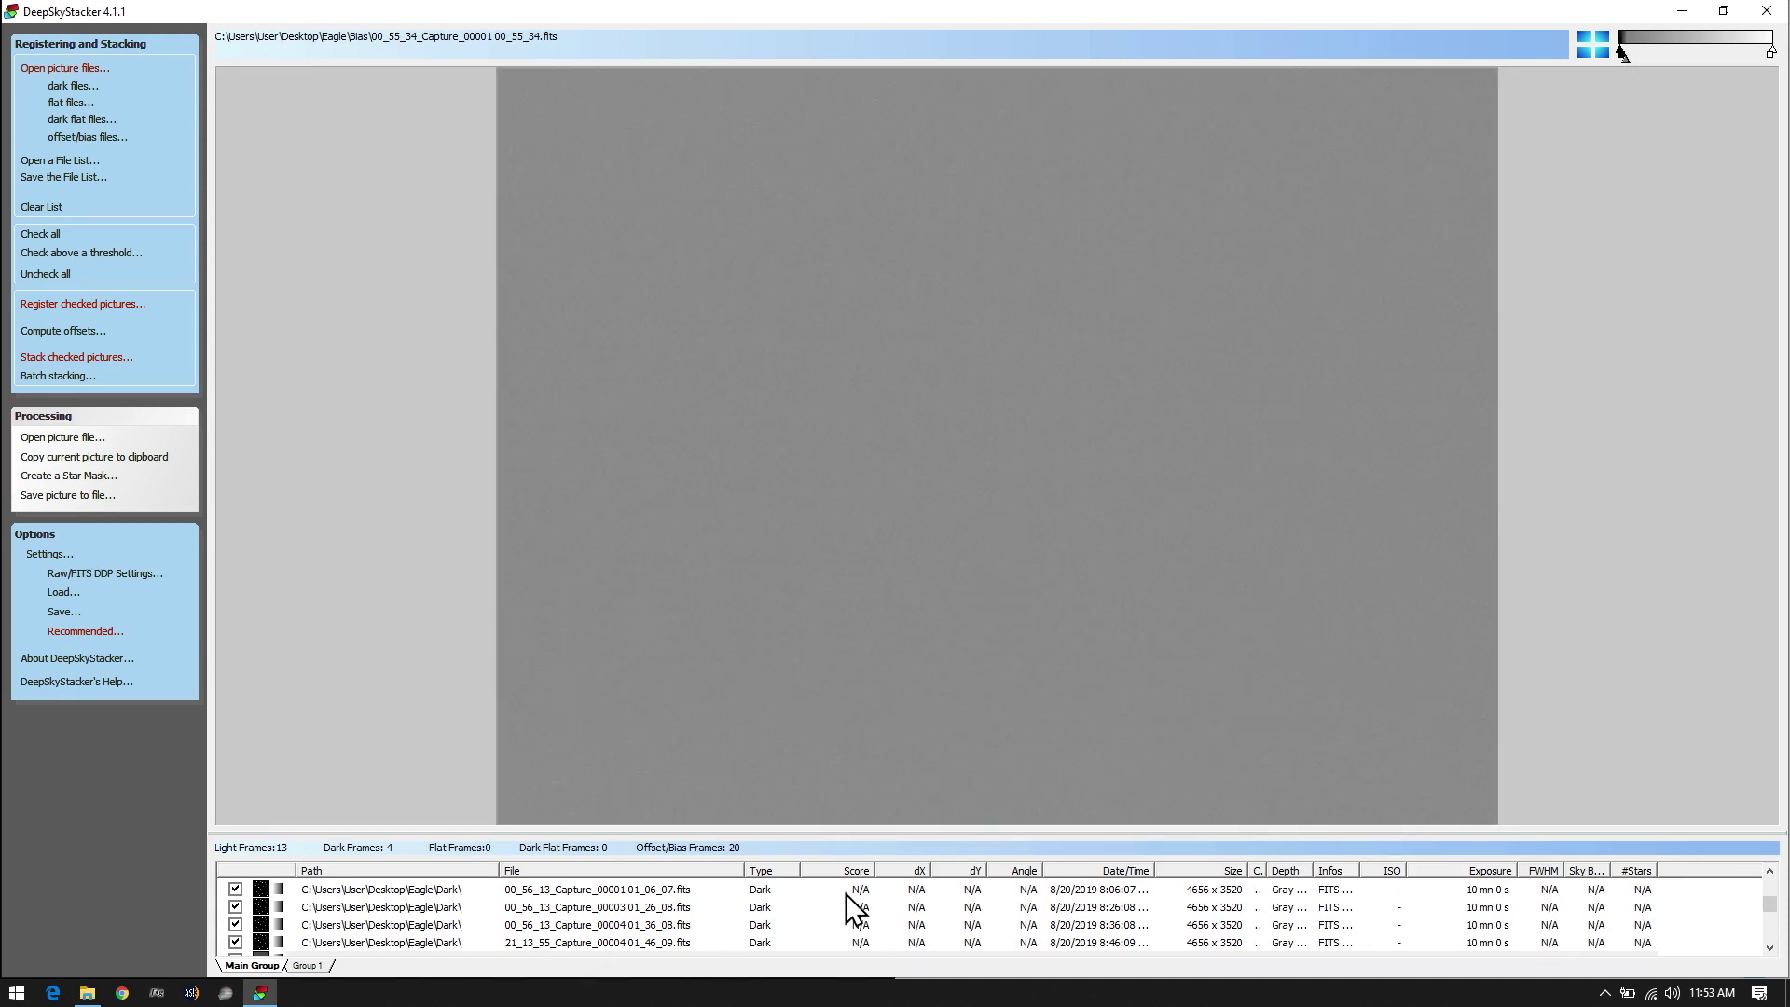
# Preview bias frames 00009, 00010 and 00011 to compare their noise patterns, and inspect the last one up close
pyautogui.scroll(-7, 841, 897)
pyautogui.scroll(3, 778, 933)
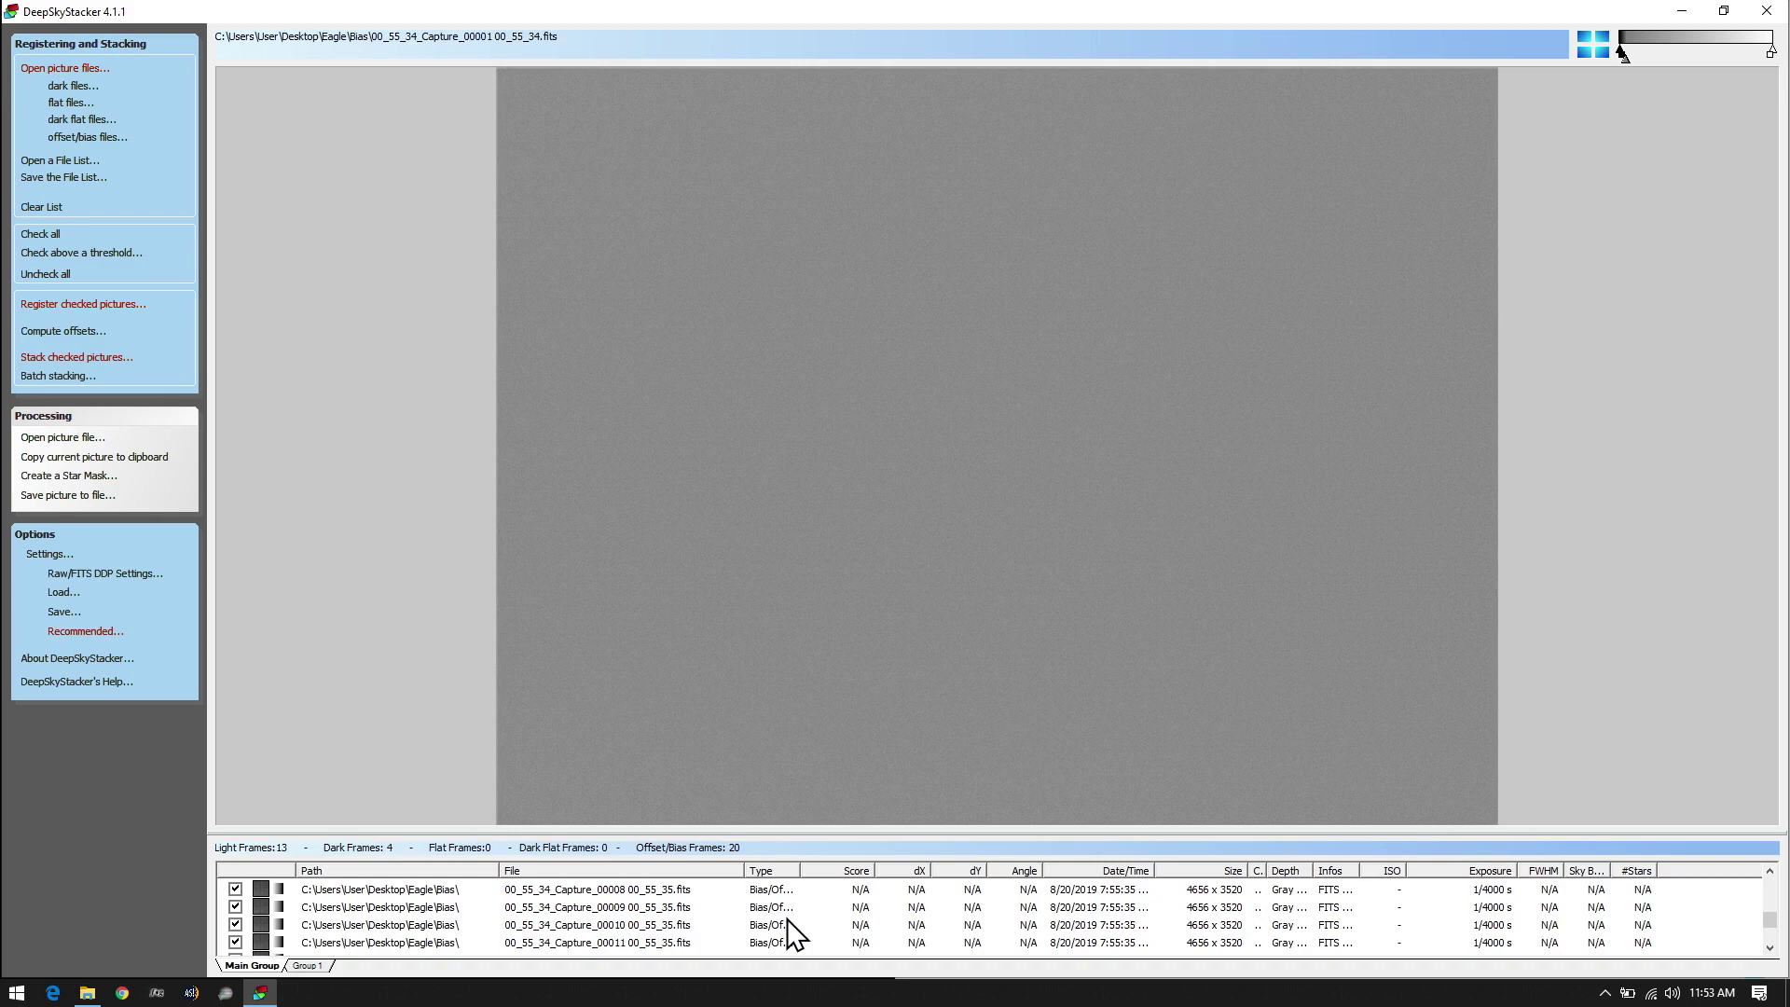
pyautogui.click(787, 922)
pyautogui.click(787, 908)
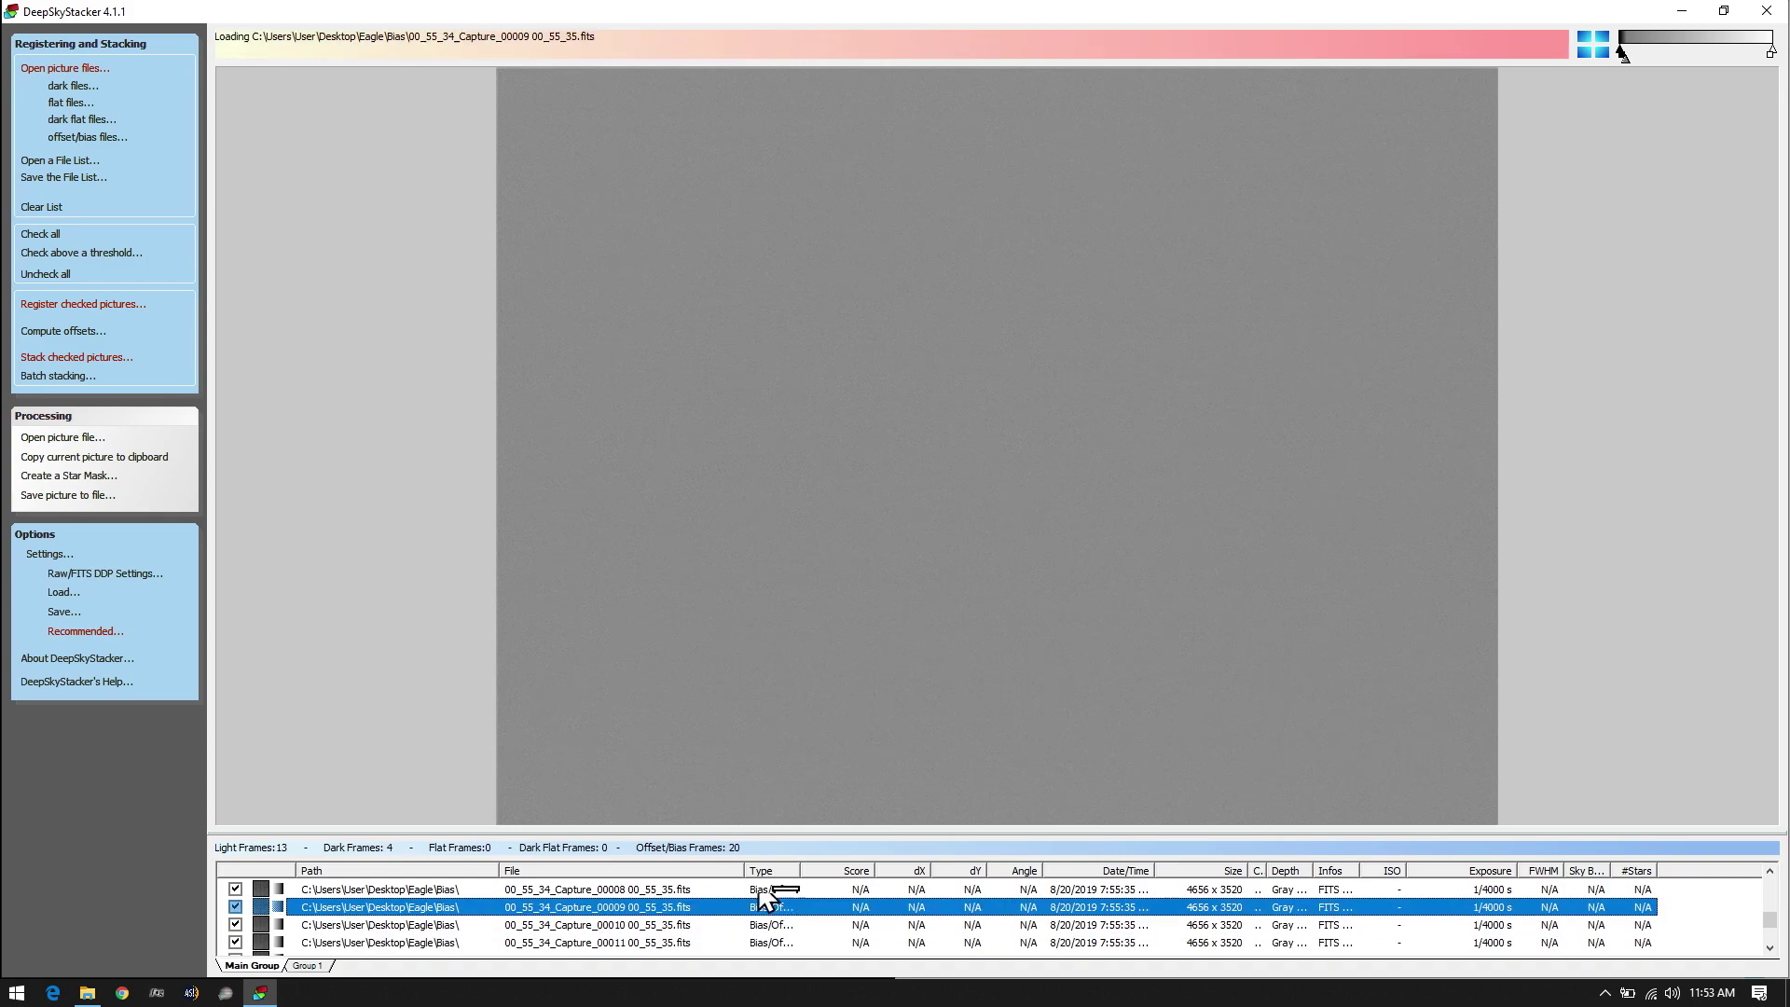
pyautogui.click(786, 920)
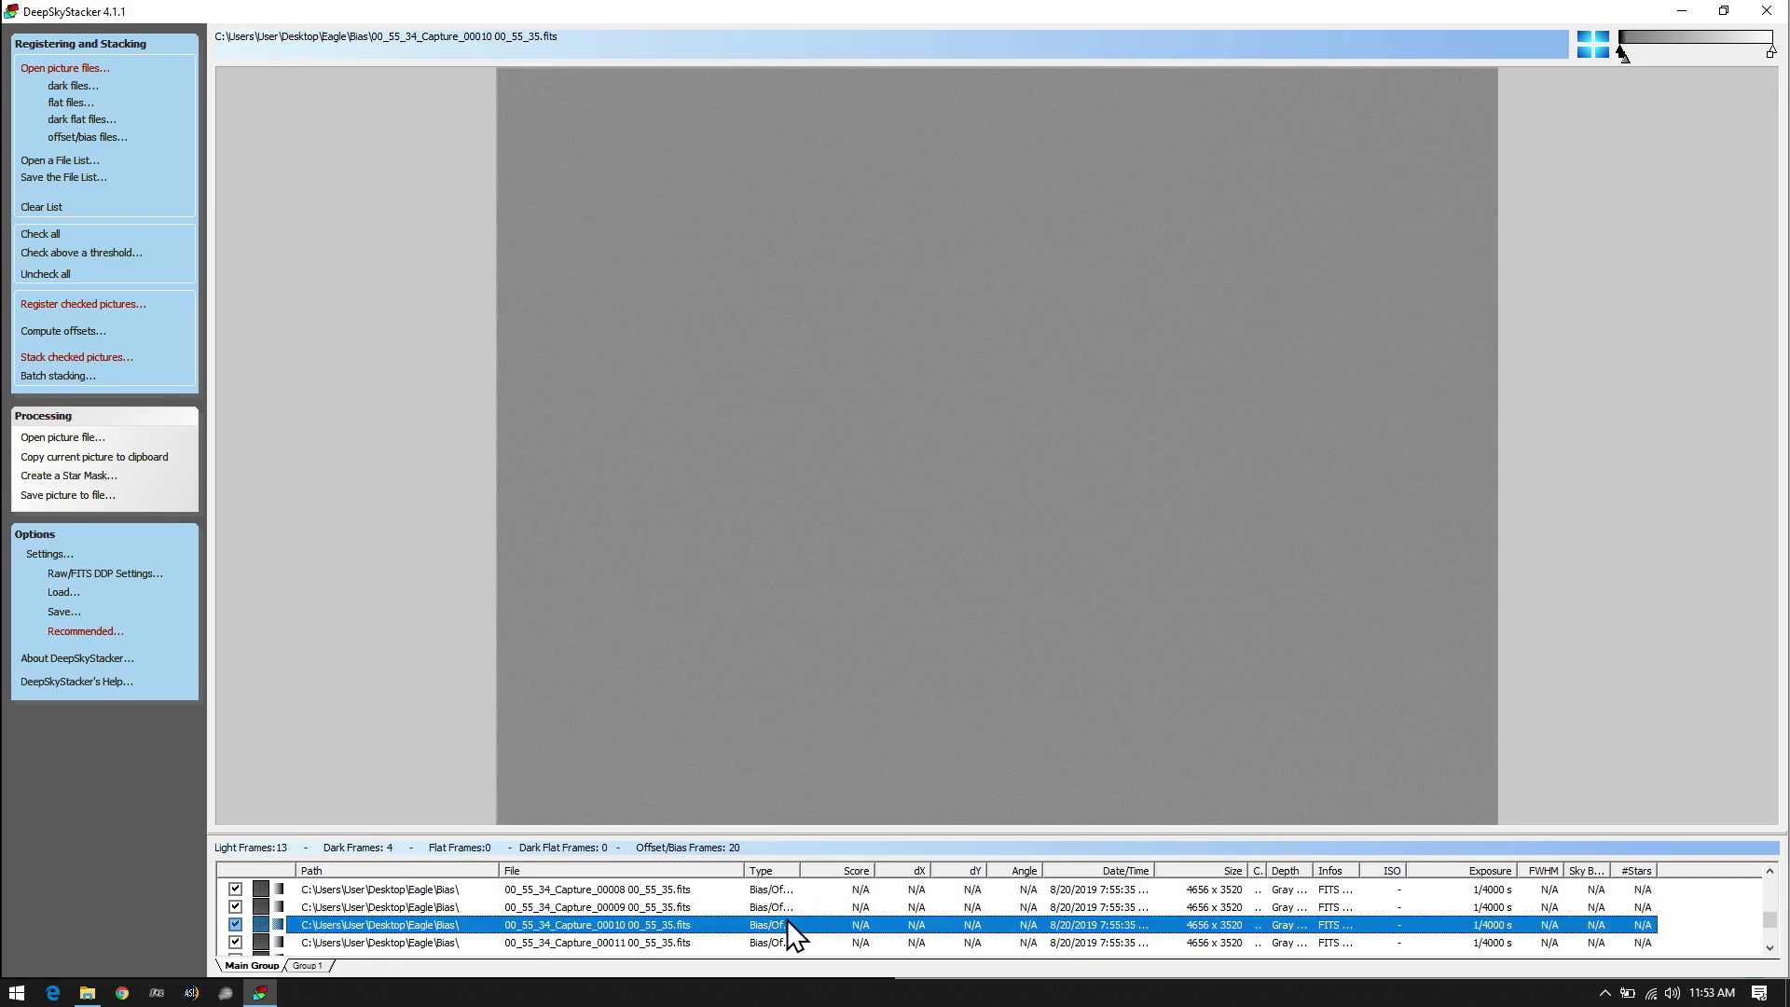
pyautogui.click(780, 942)
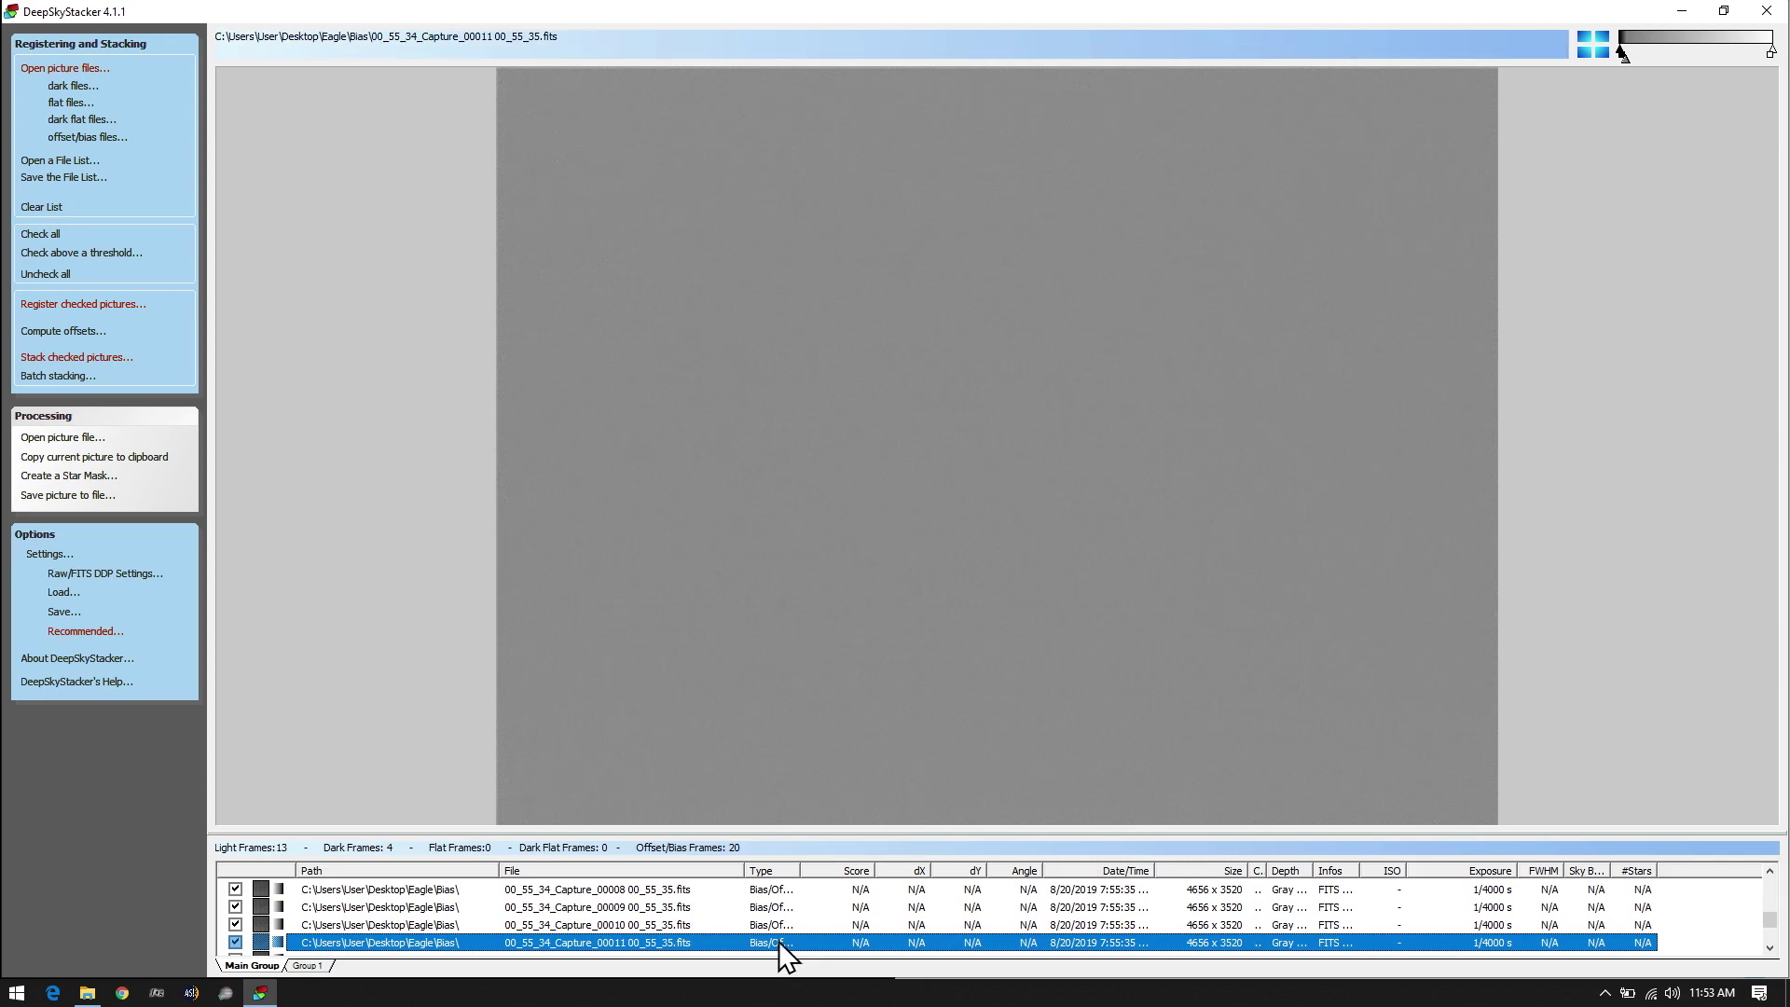
pyautogui.click(960, 312)
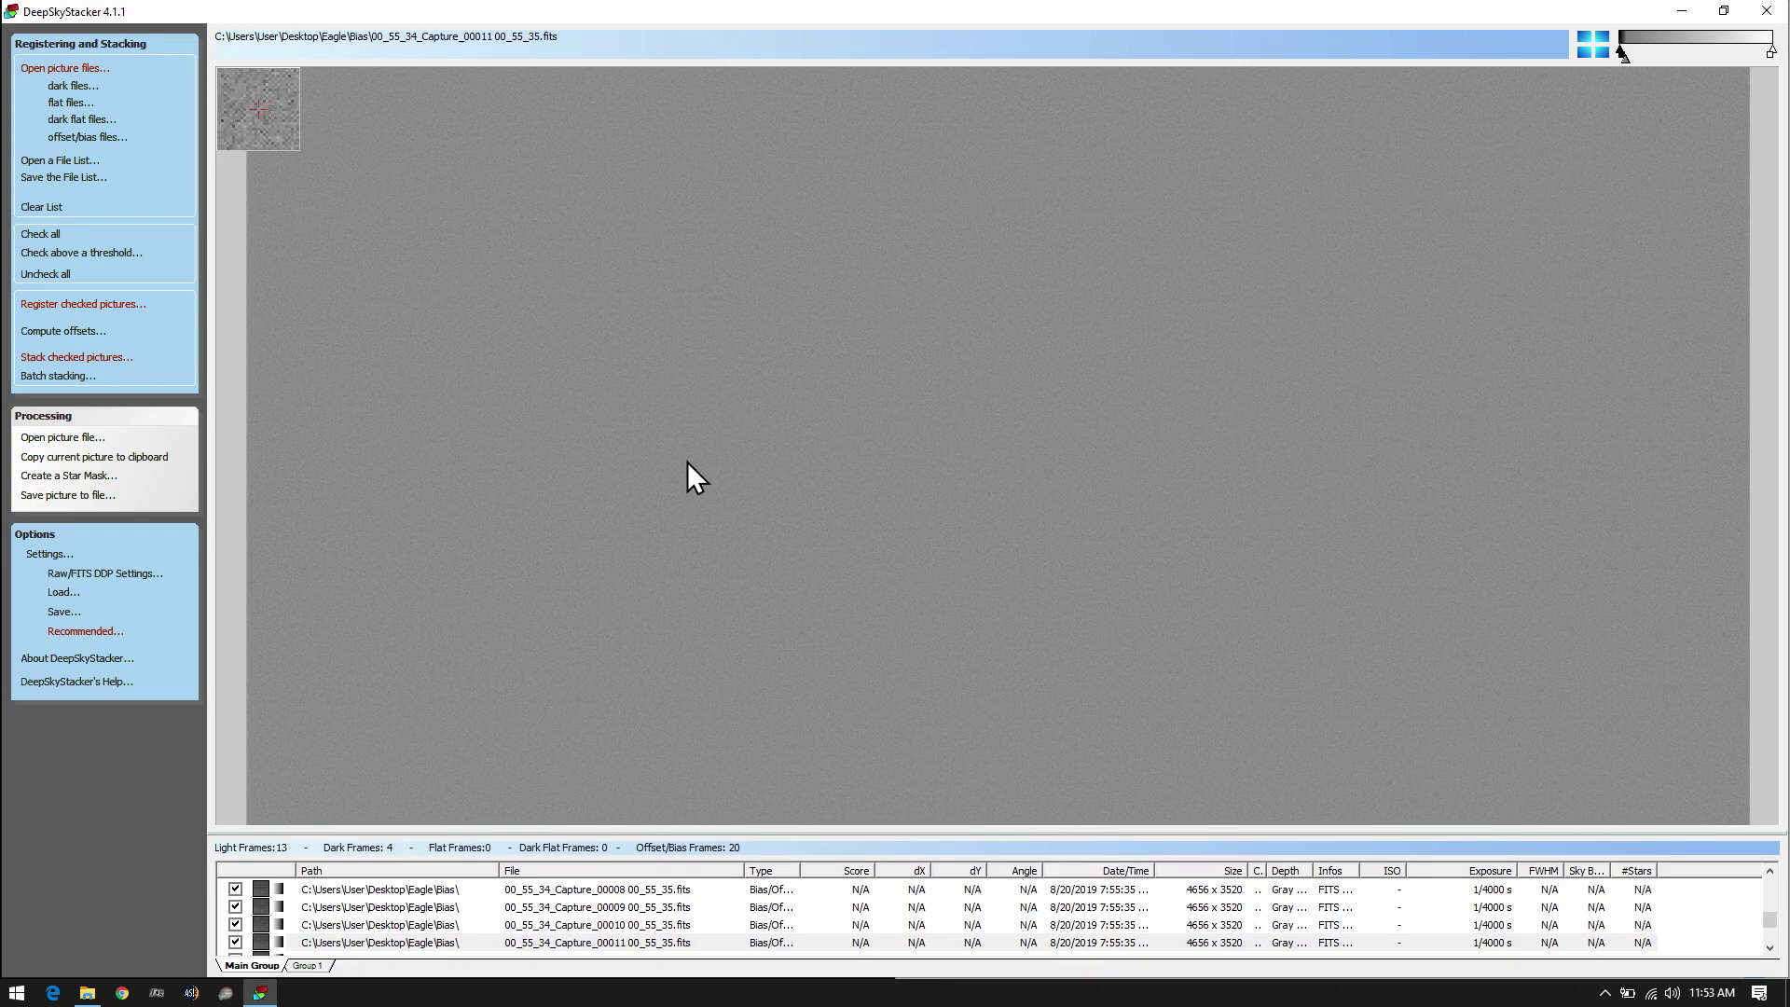
pyautogui.scroll(-2, 686, 461)
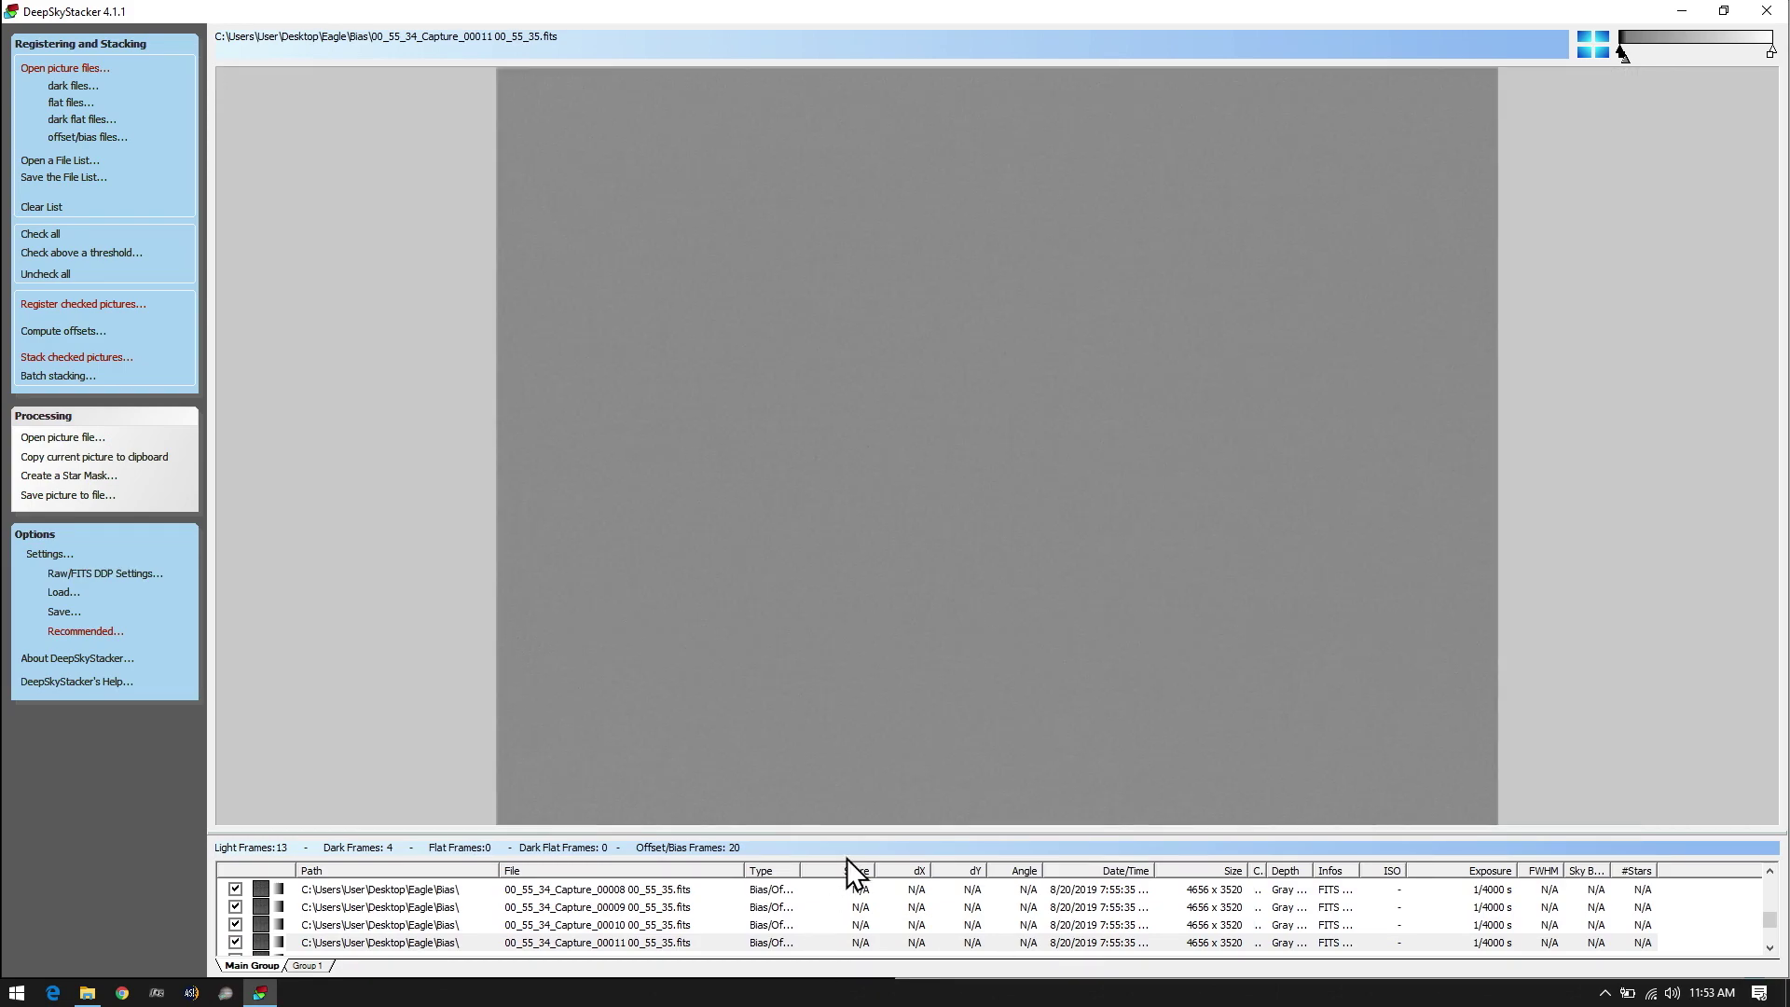
# Enlarge the file list and preview the four dark frames from 21_13_55_Capture_00004 01_46_09.fits to 00_56_13_Capture_00004 01_36_08.fits
pyautogui.moveTo(851, 834); pyautogui.dragTo(843, 697)
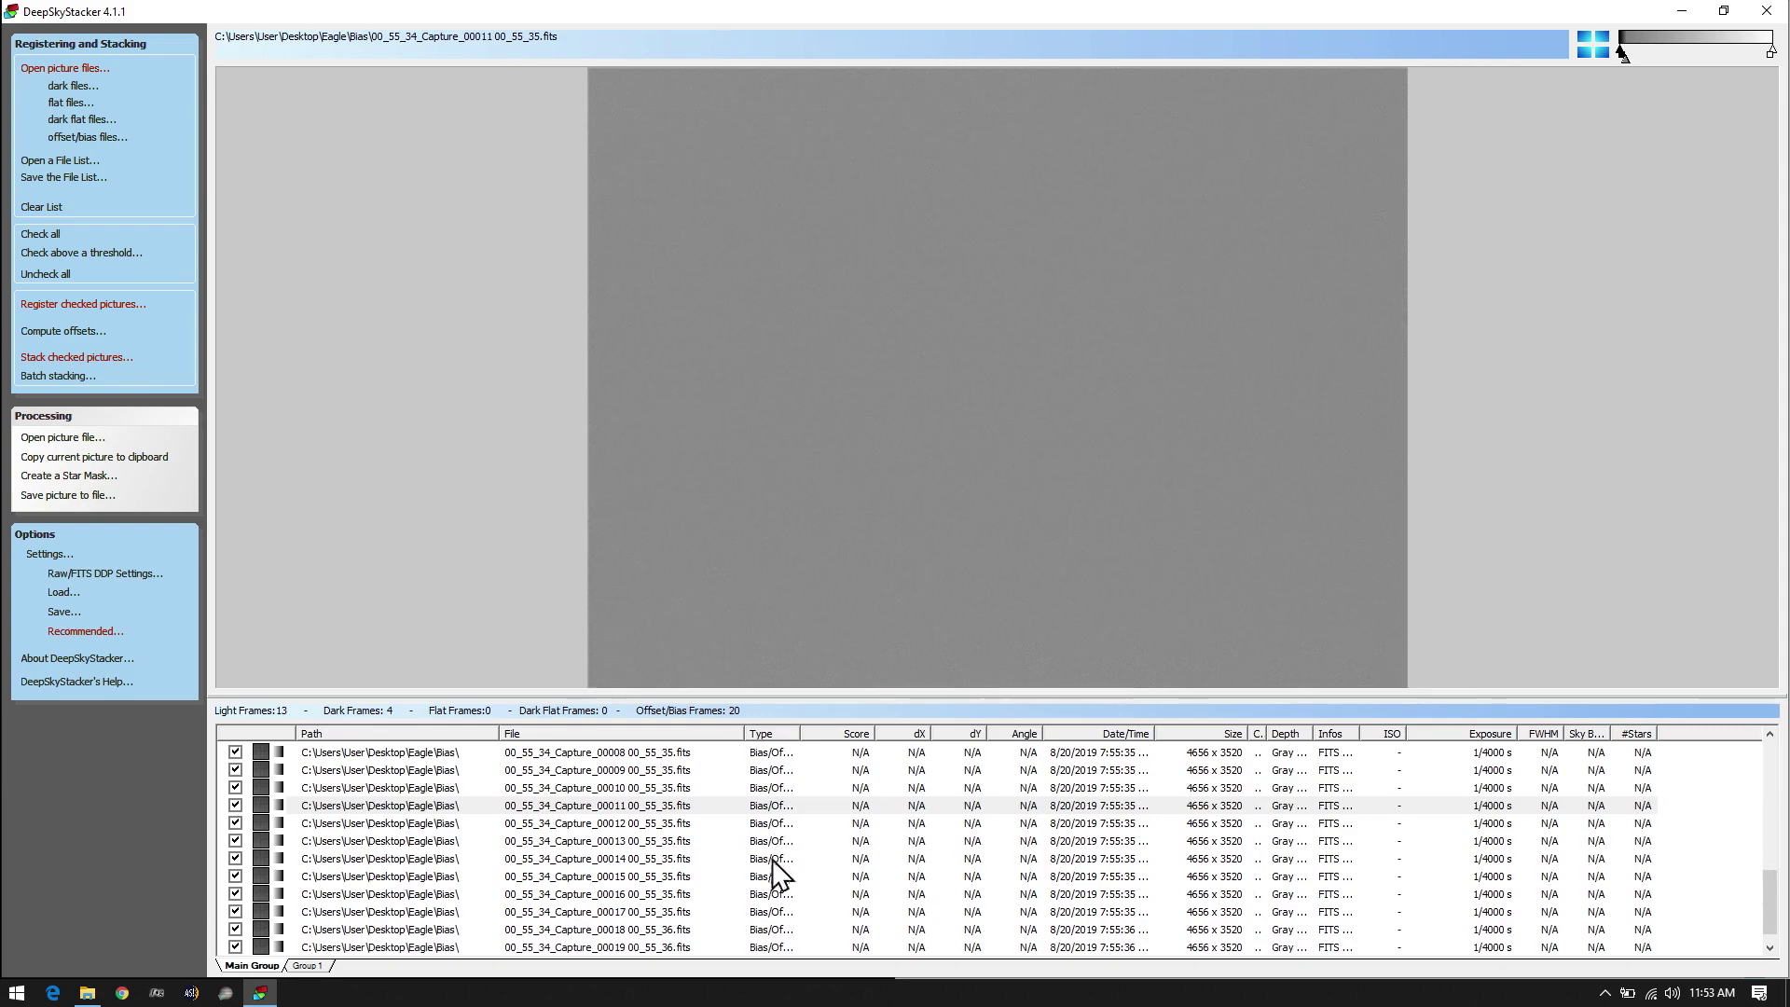
pyautogui.scroll(4, 813, 881)
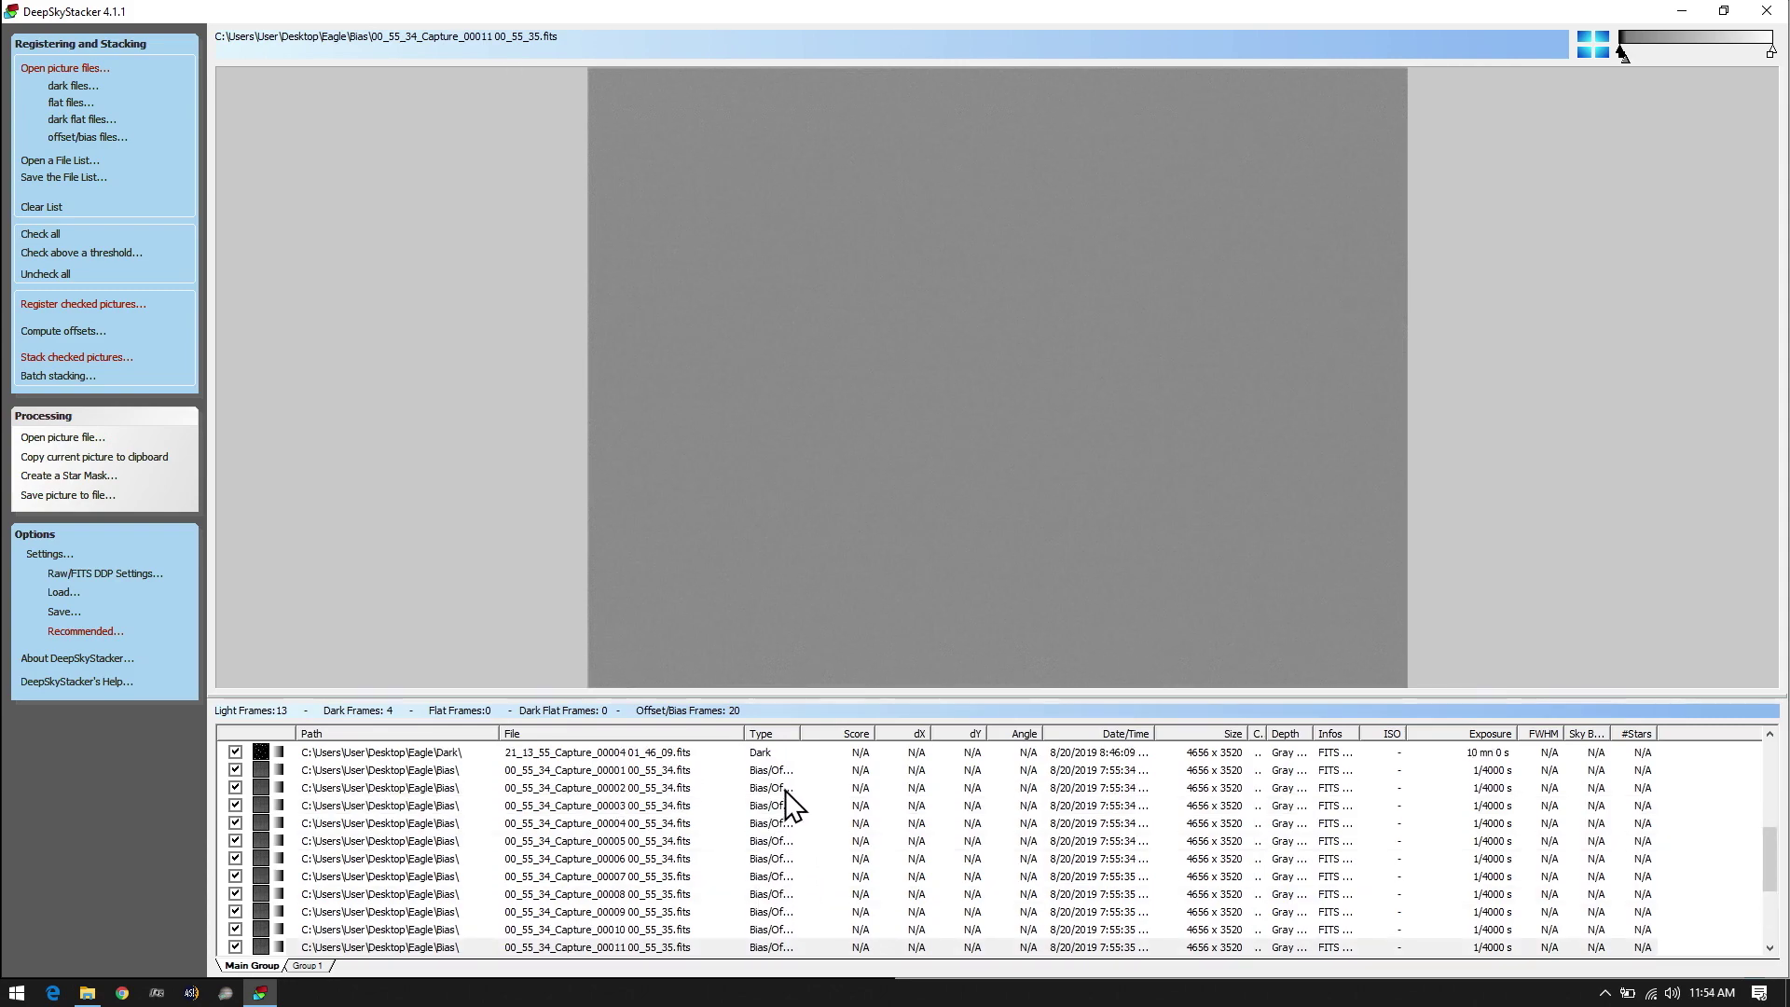
pyautogui.click(785, 807)
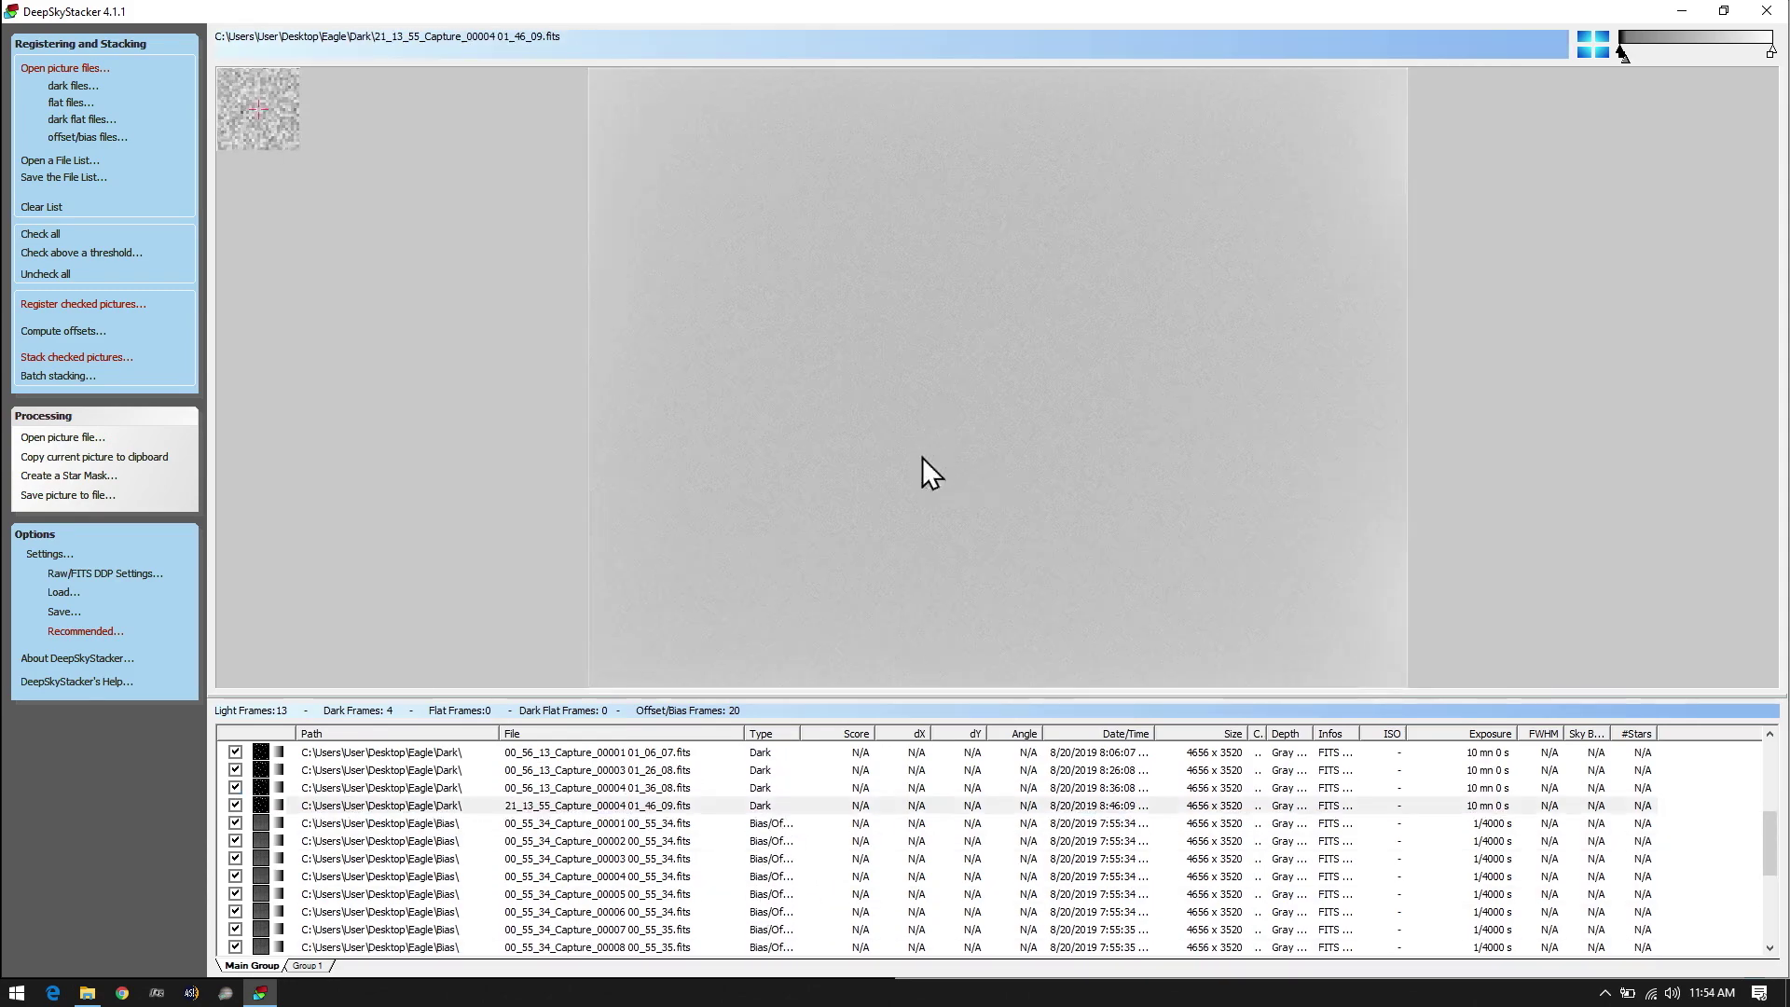
pyautogui.scroll(1, 801, 804)
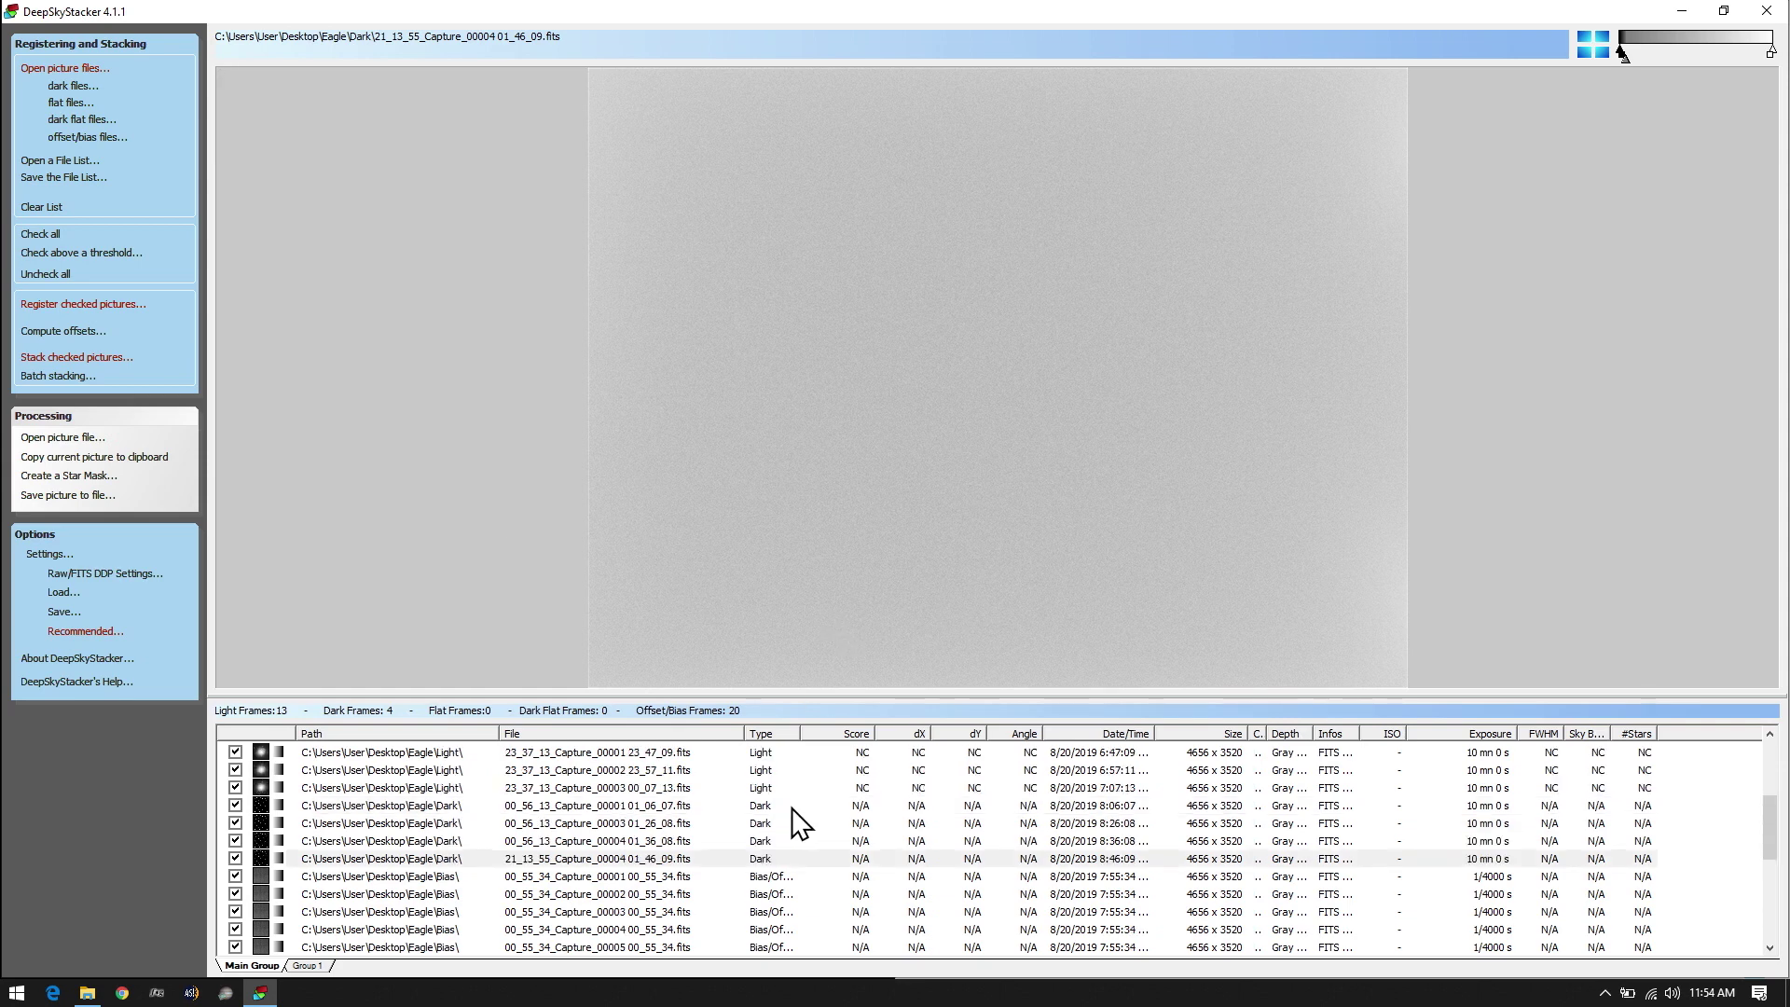
pyautogui.click(791, 809)
pyautogui.click(787, 825)
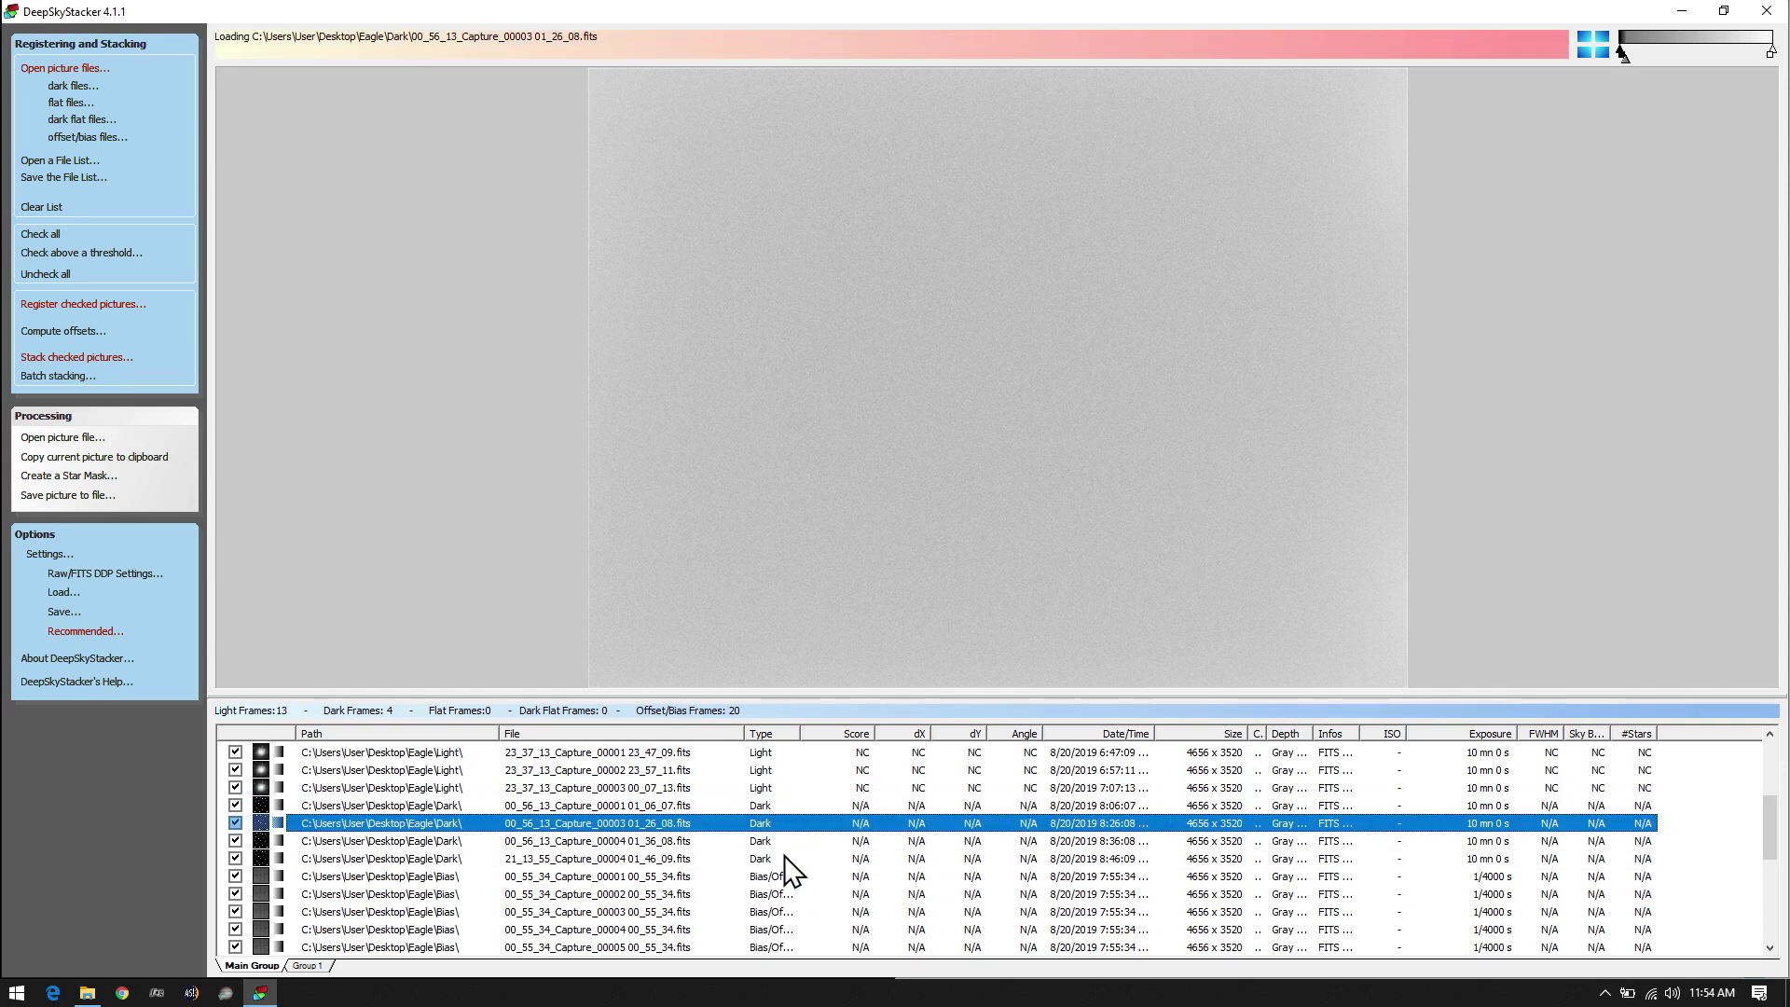
pyautogui.click(791, 839)
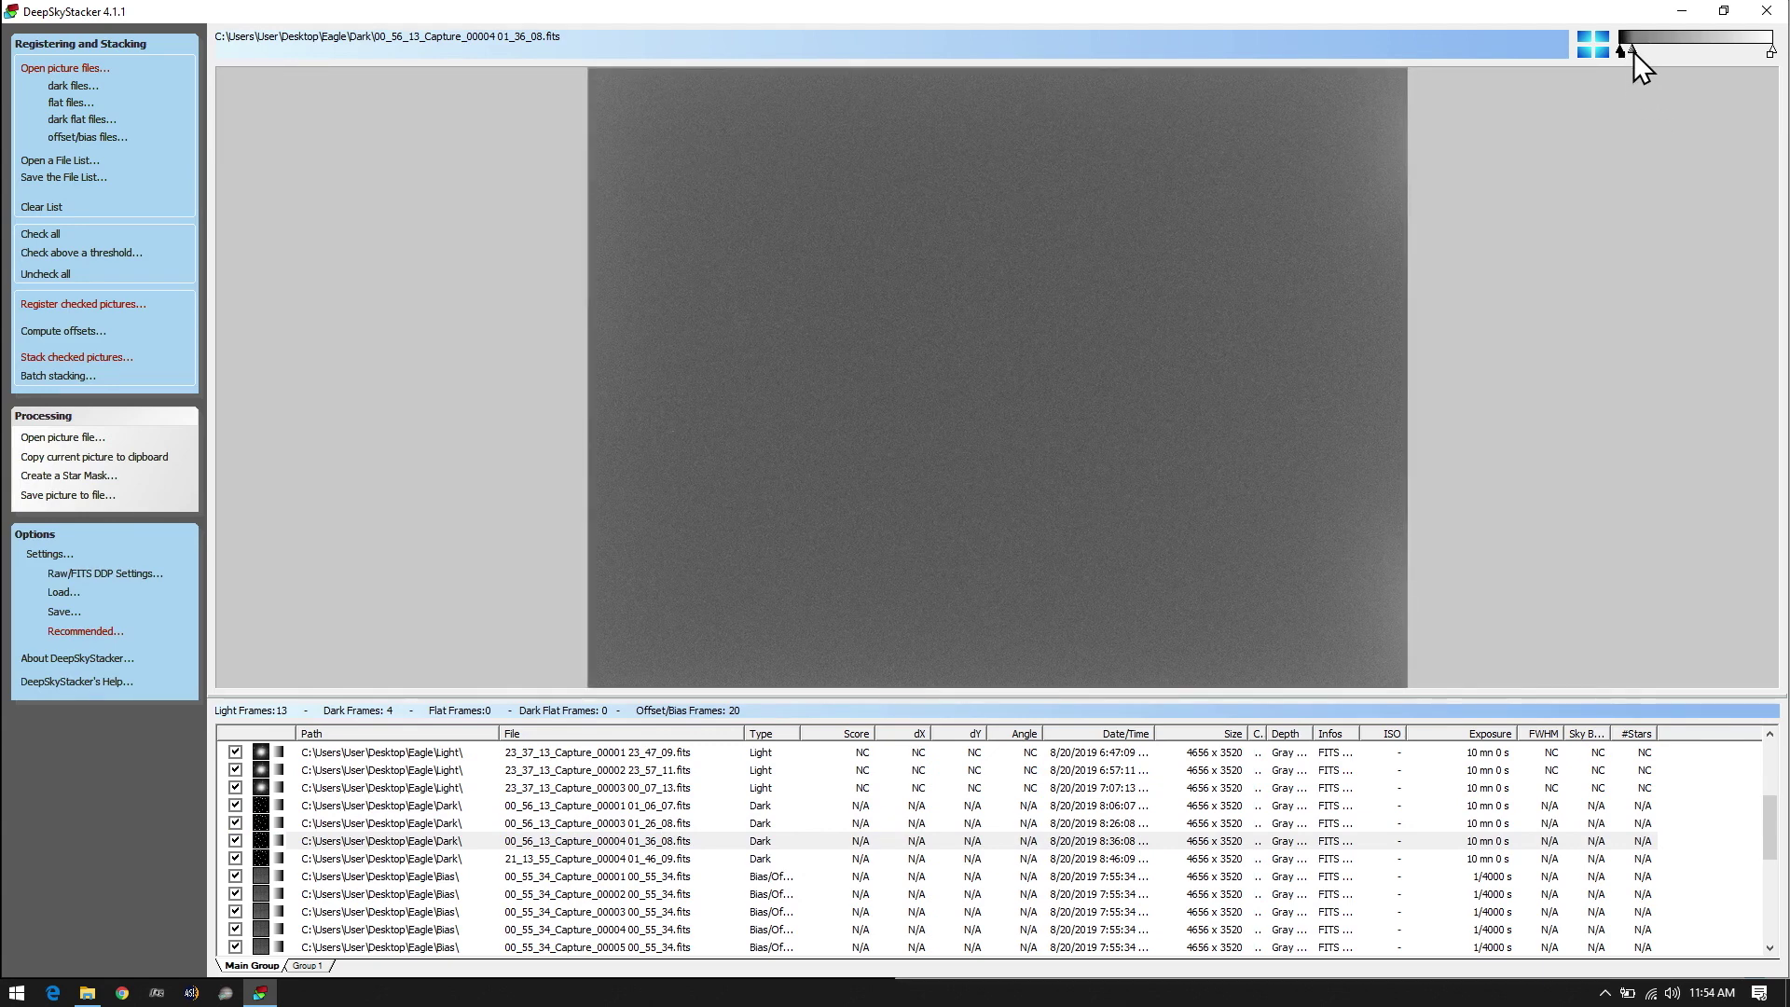
# Adjust the midtone level of the 00_56_13_Capture_00004 01_36_08.fits dark frame preview to darken its display
pyautogui.click(1633, 52)
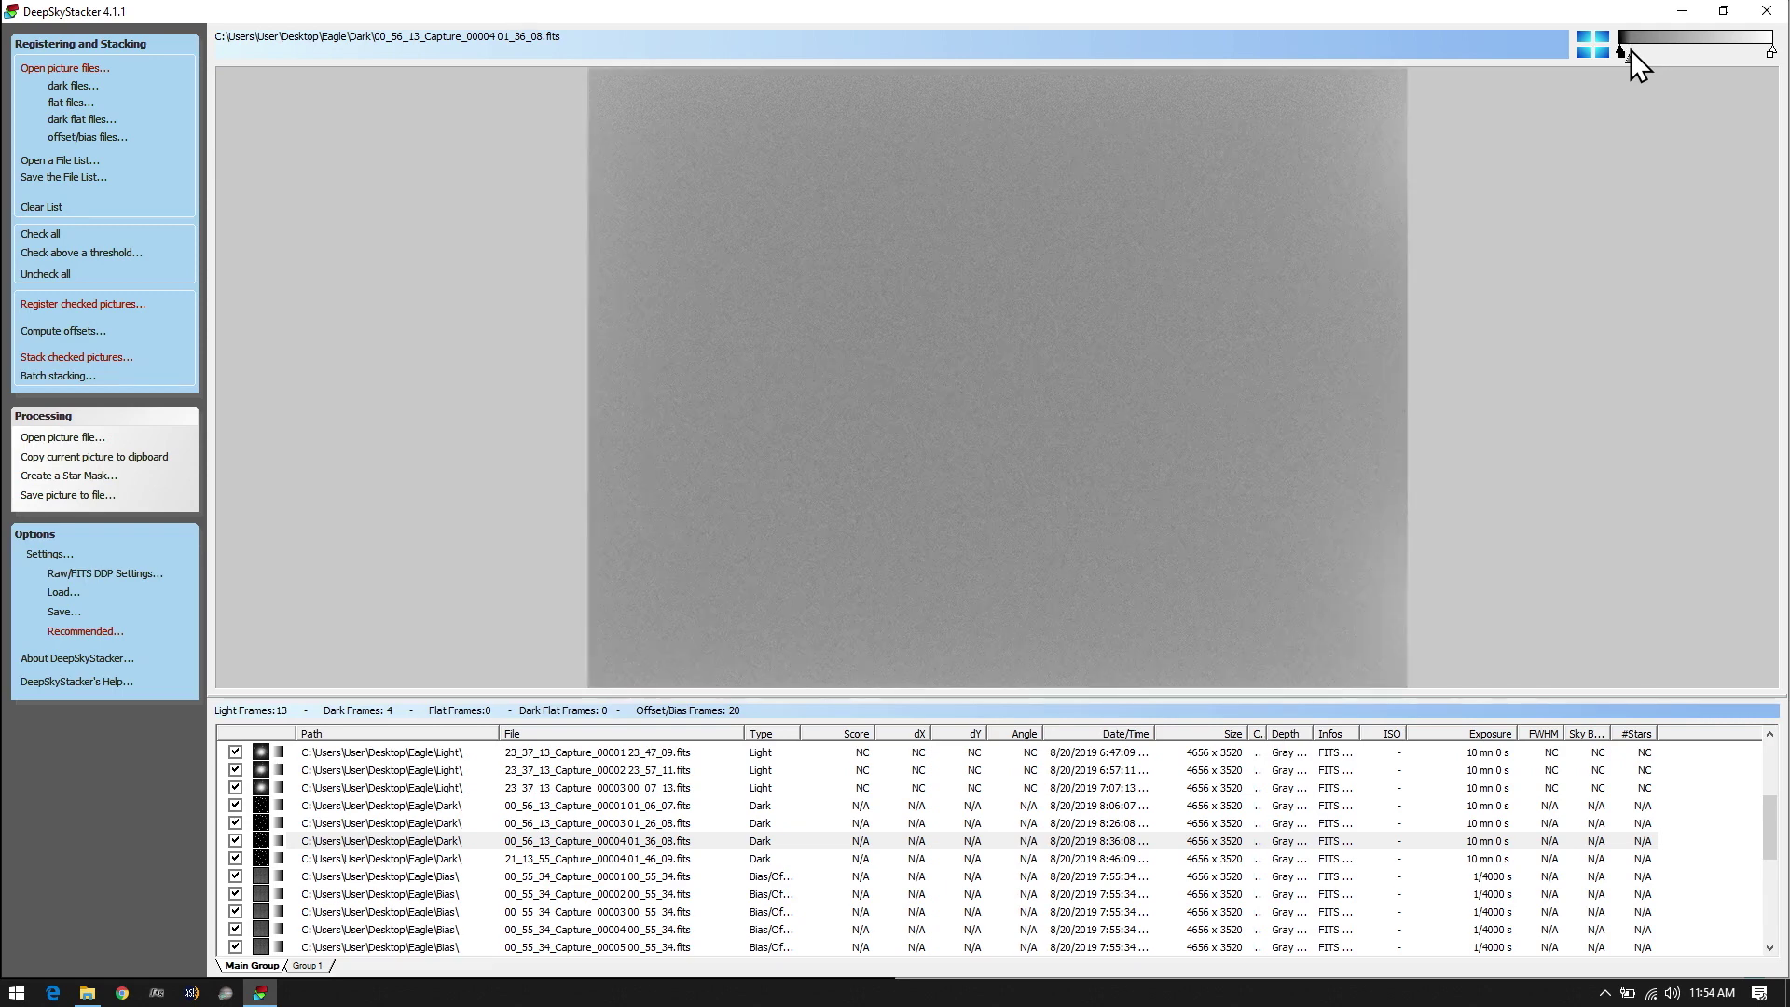
pyautogui.moveTo(1627, 58); pyautogui.dragTo(1656, 57)
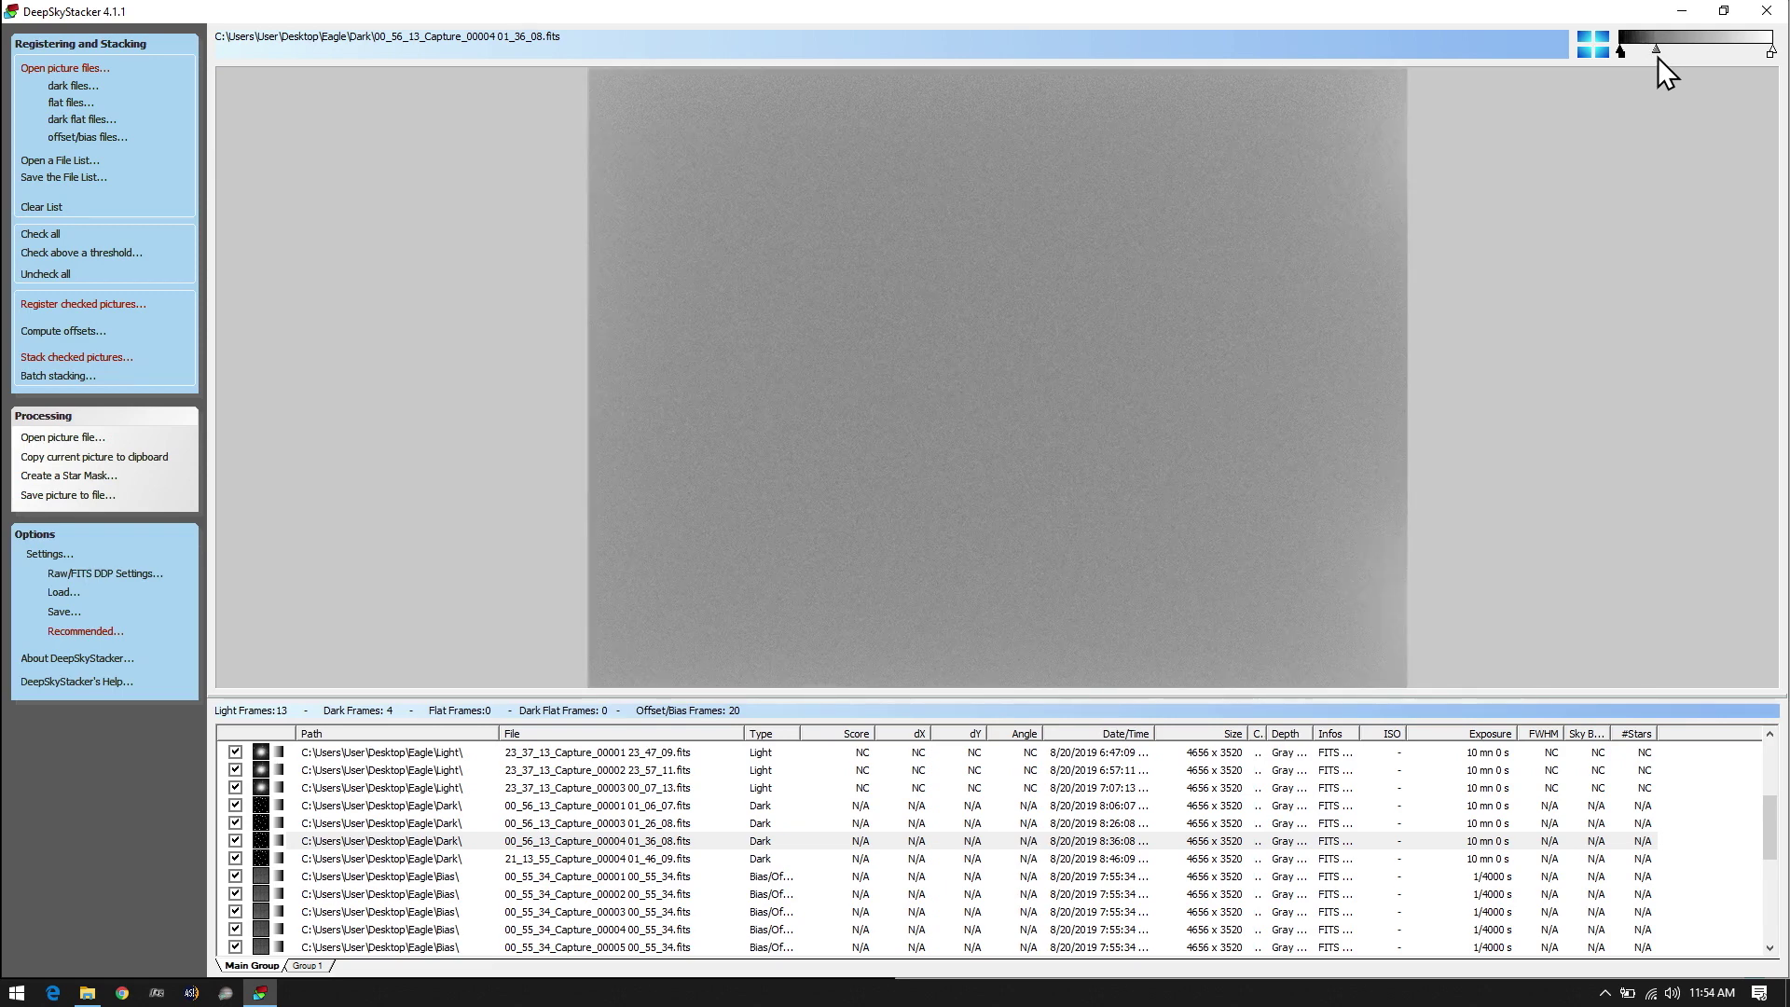
pyautogui.moveTo(1654, 50); pyautogui.dragTo(1641, 52)
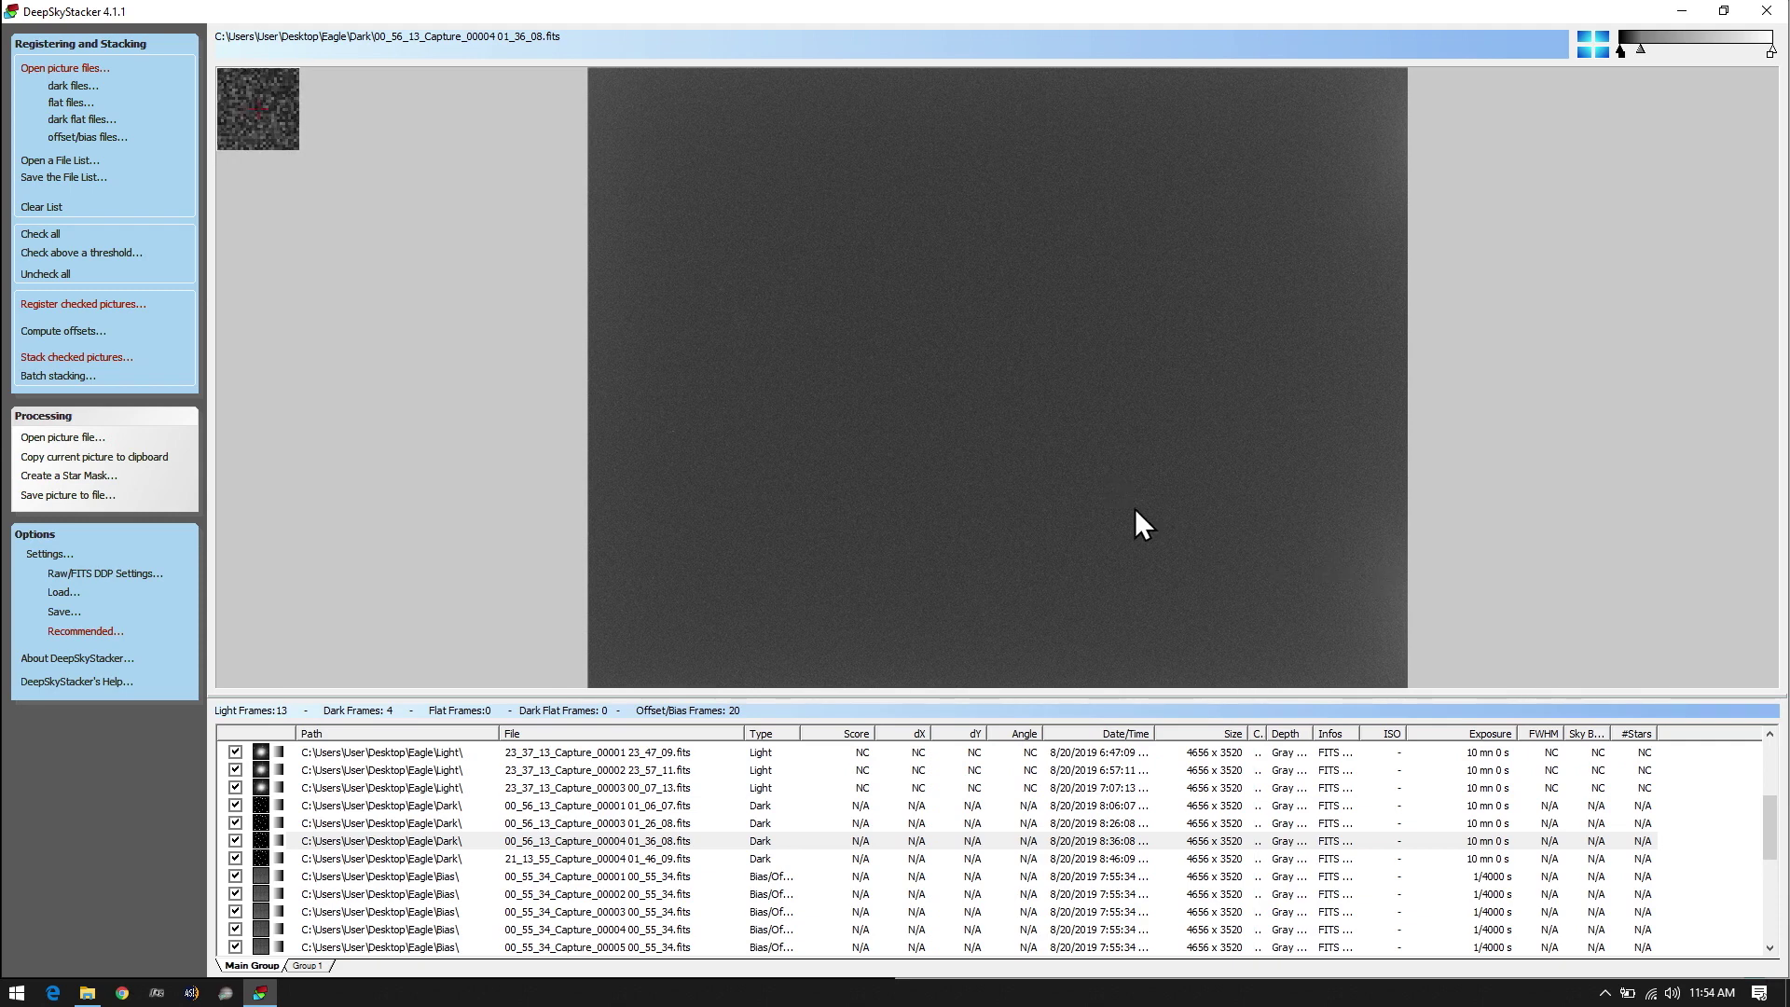
# Compare the Bilinear, Bisquared, Bicubic and No Alignment transformations in the stacking parameters, and return the alignment to Automatic
pyautogui.click(103, 305)
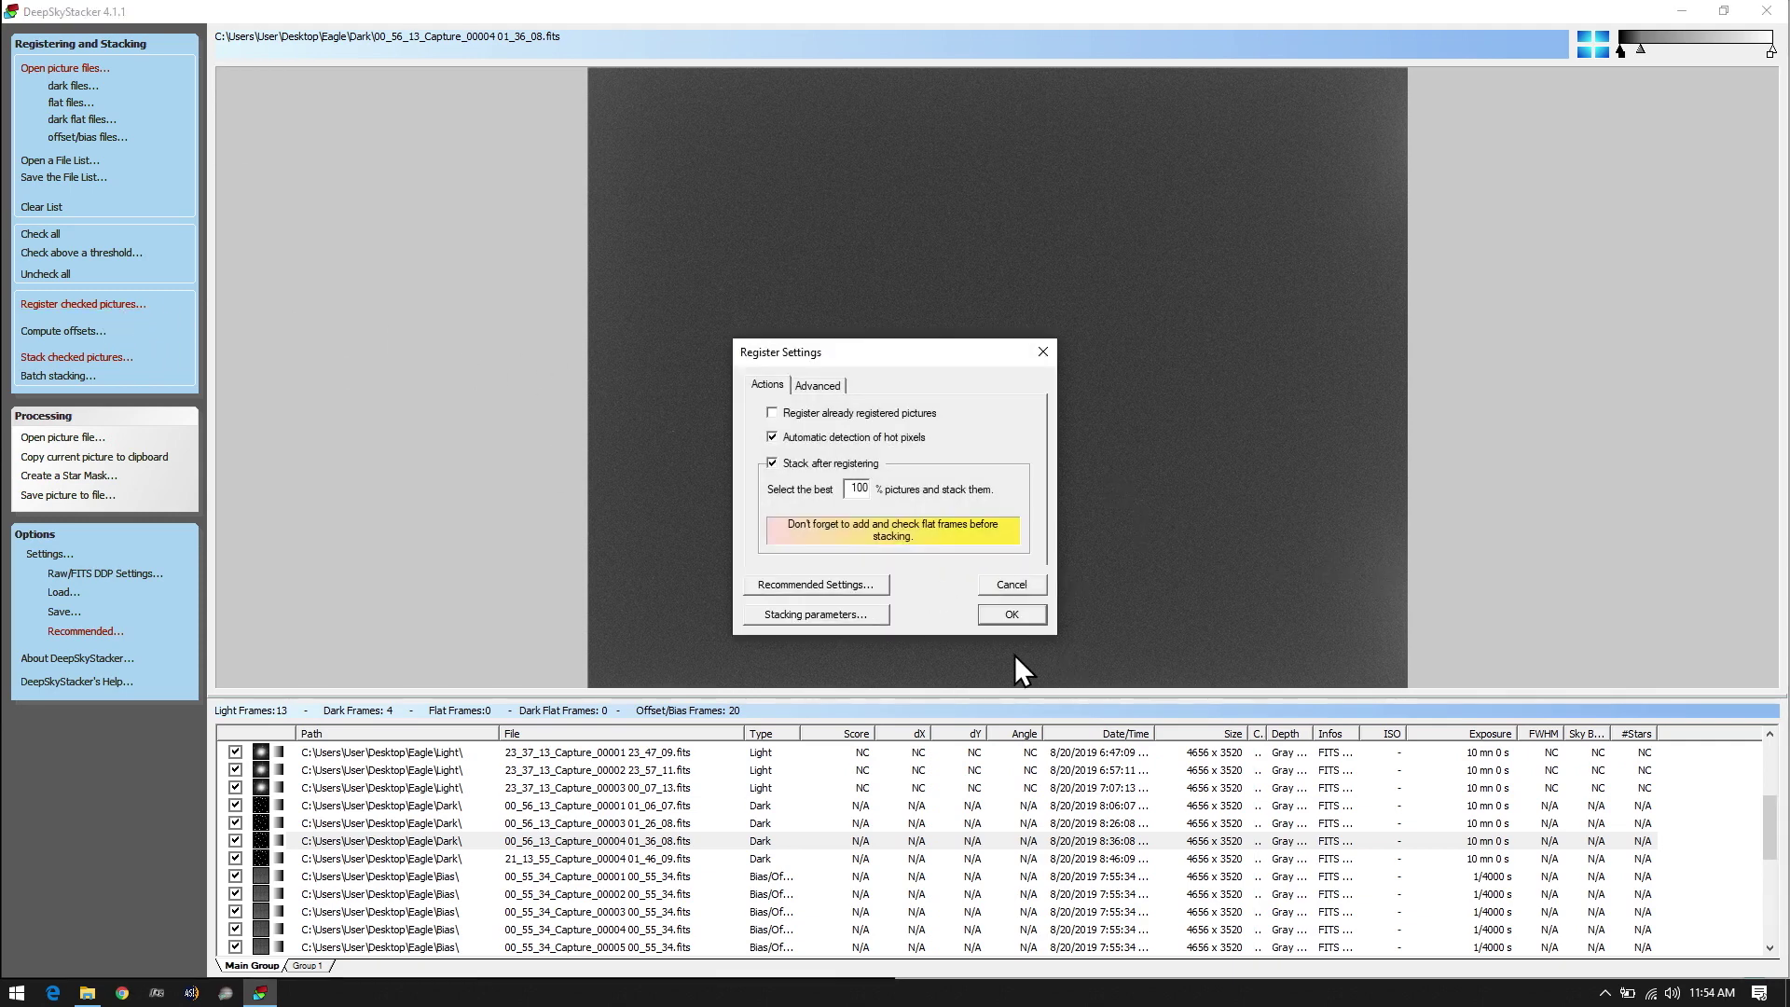
pyautogui.click(811, 615)
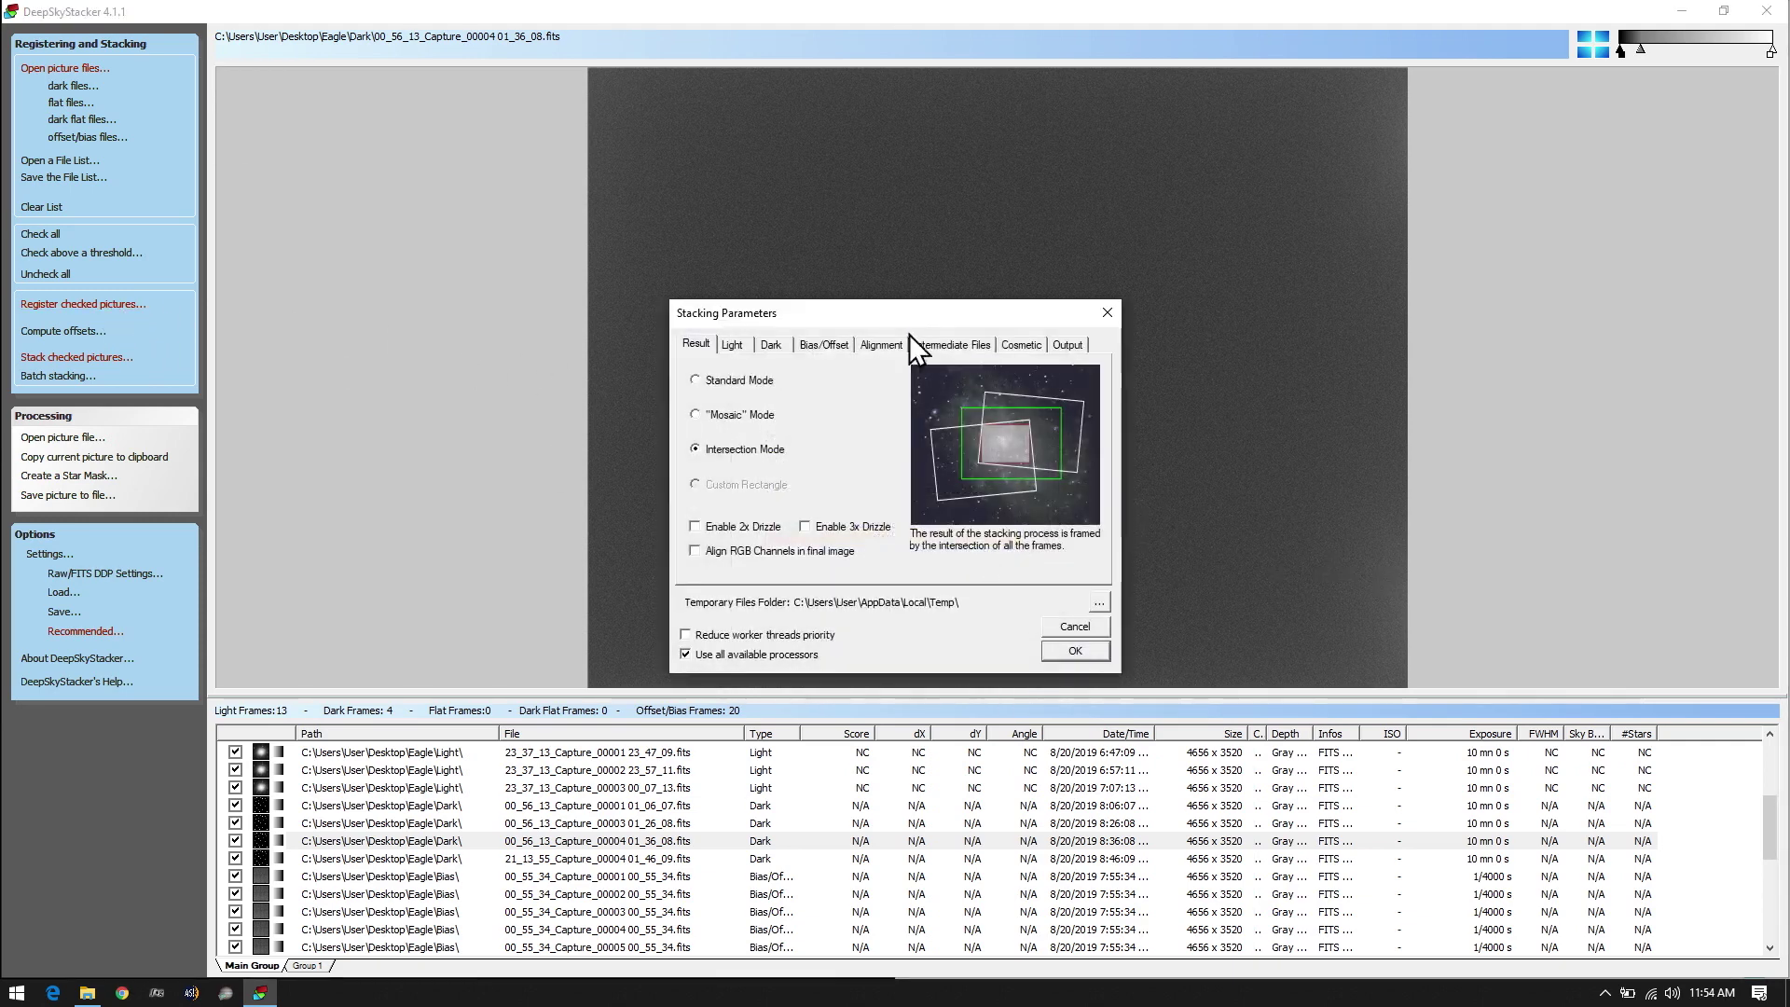
pyautogui.click(875, 347)
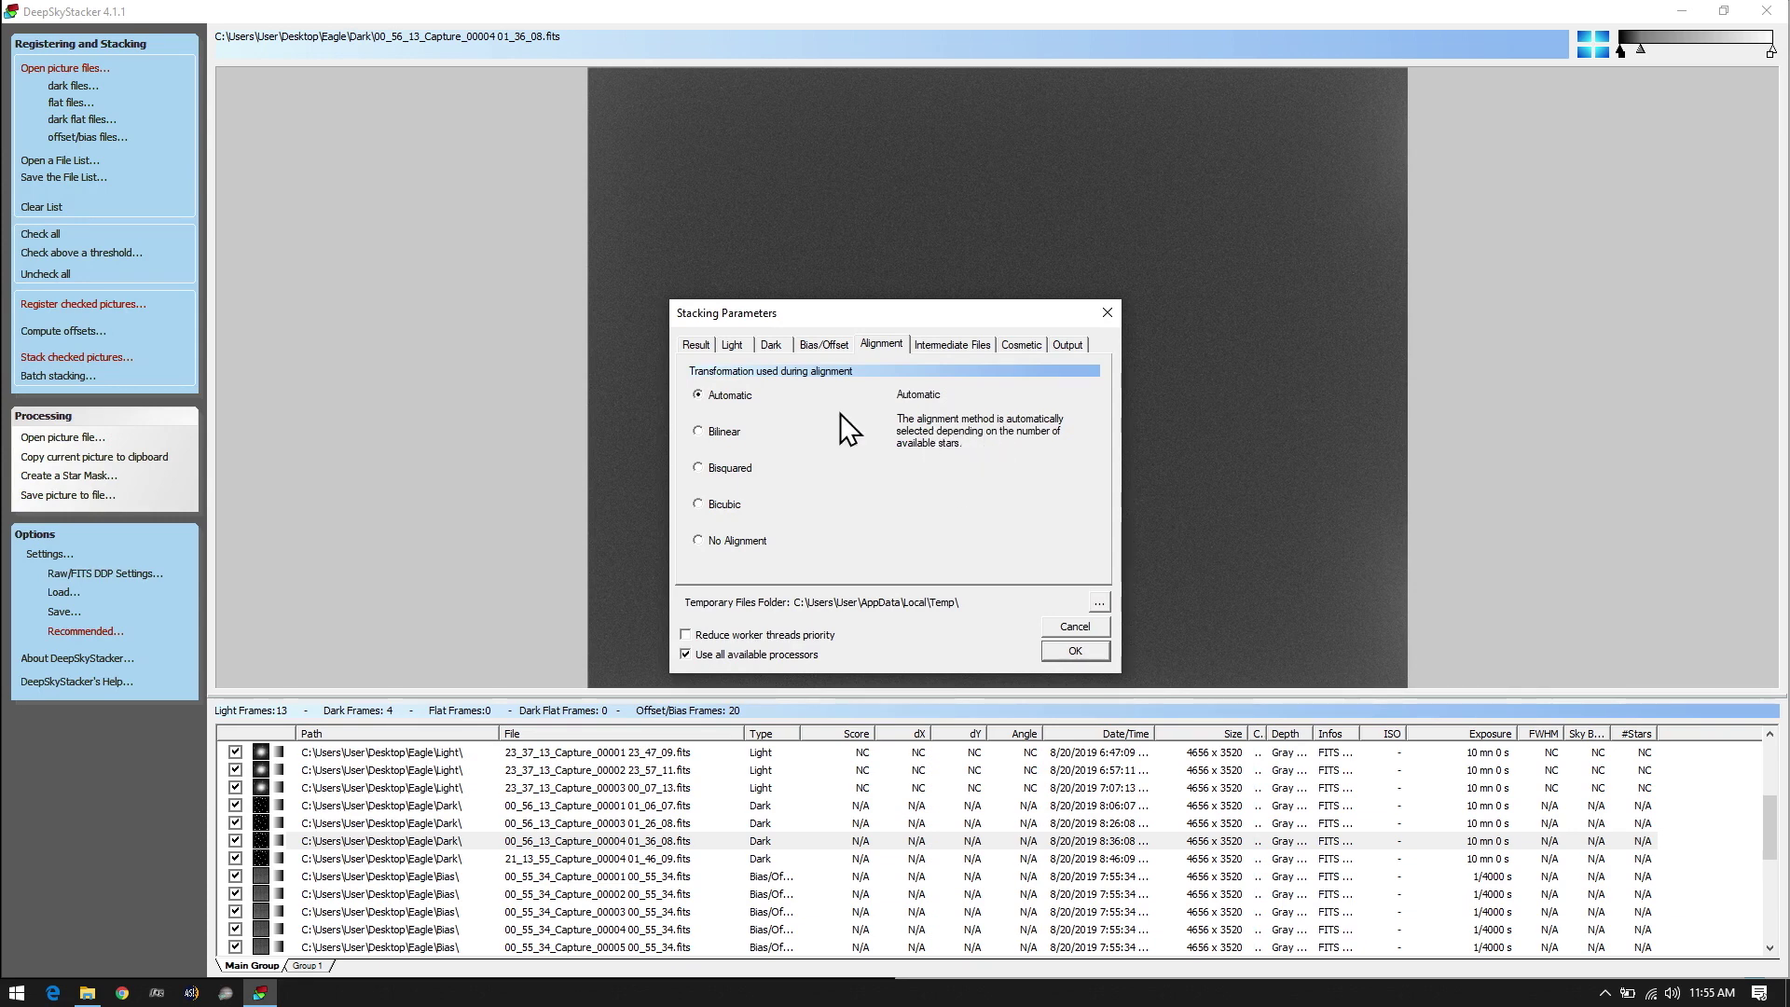
pyautogui.click(724, 430)
pyautogui.click(731, 466)
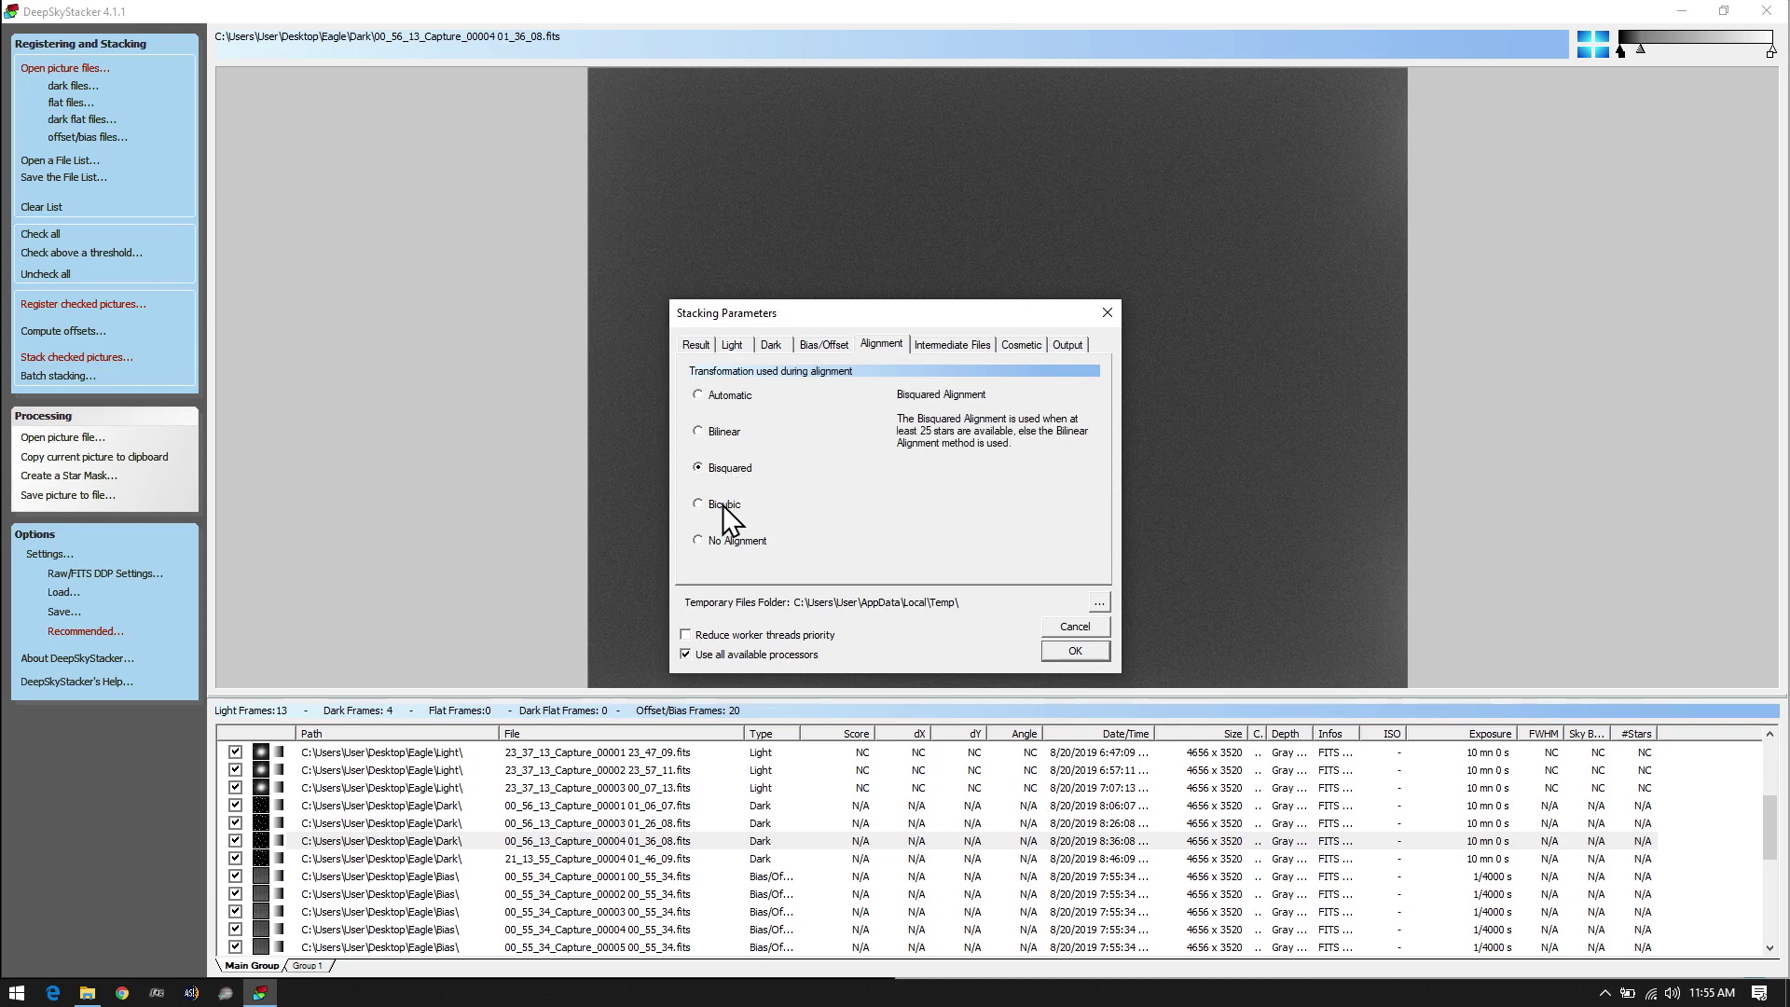
pyautogui.click(724, 505)
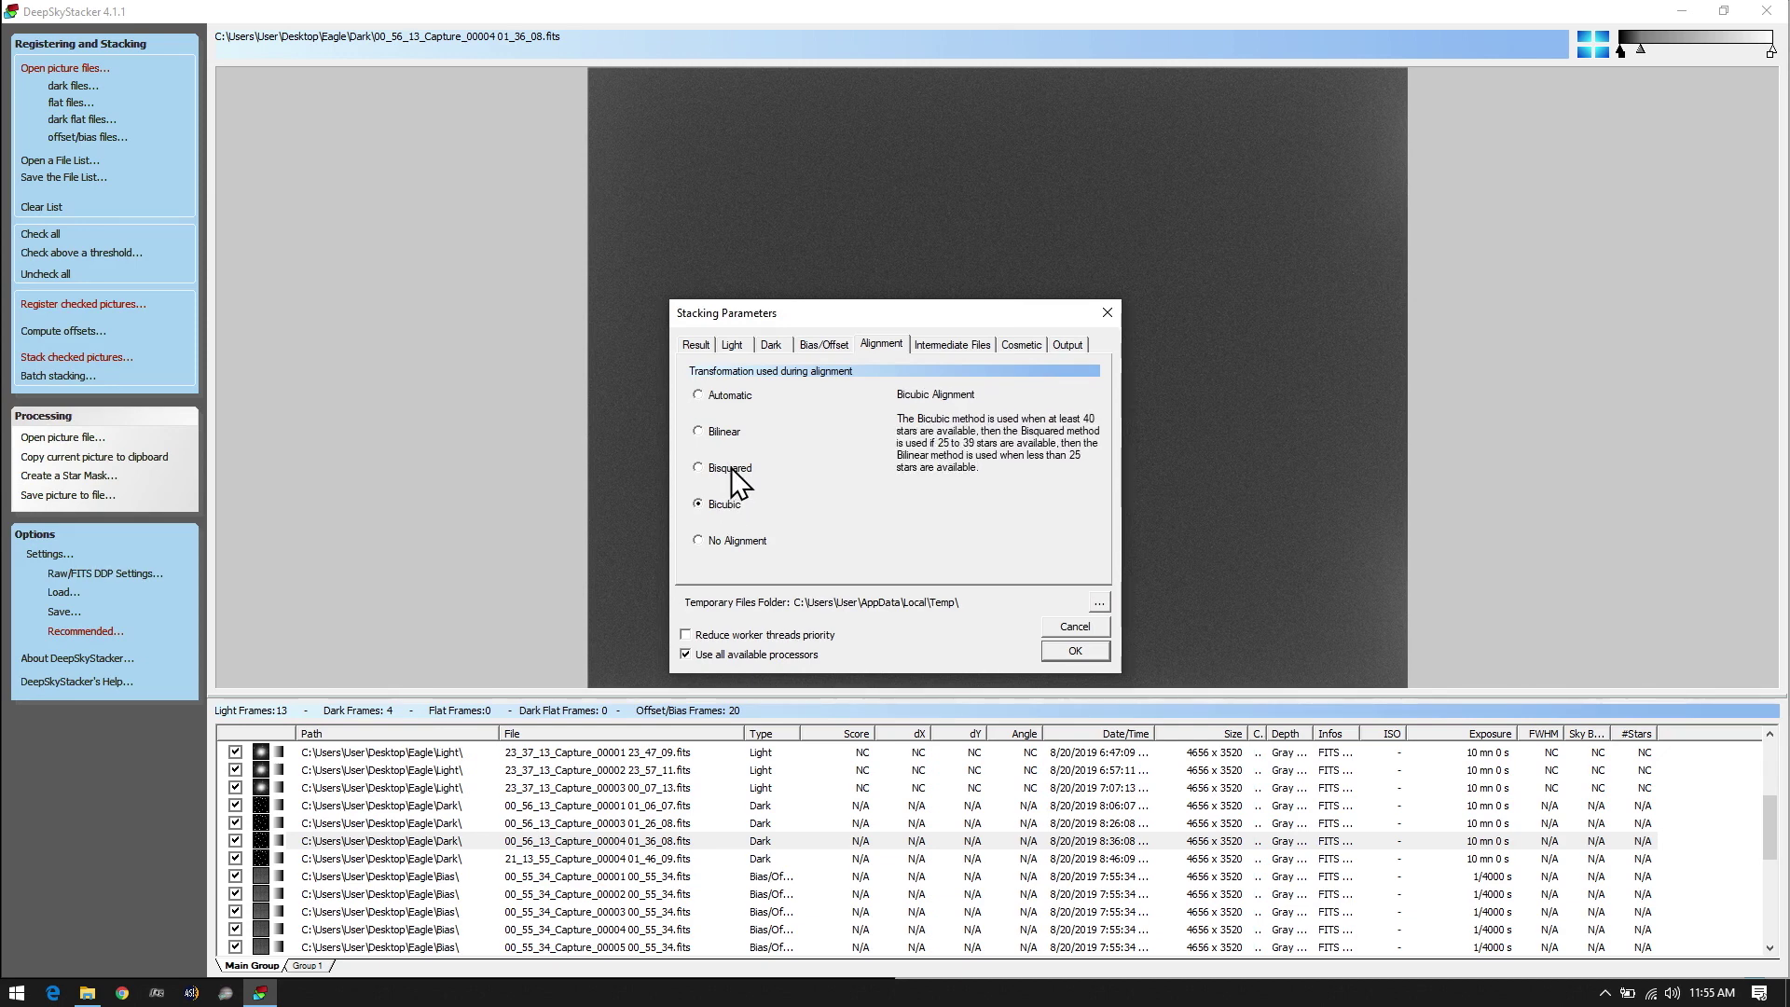
pyautogui.click(730, 467)
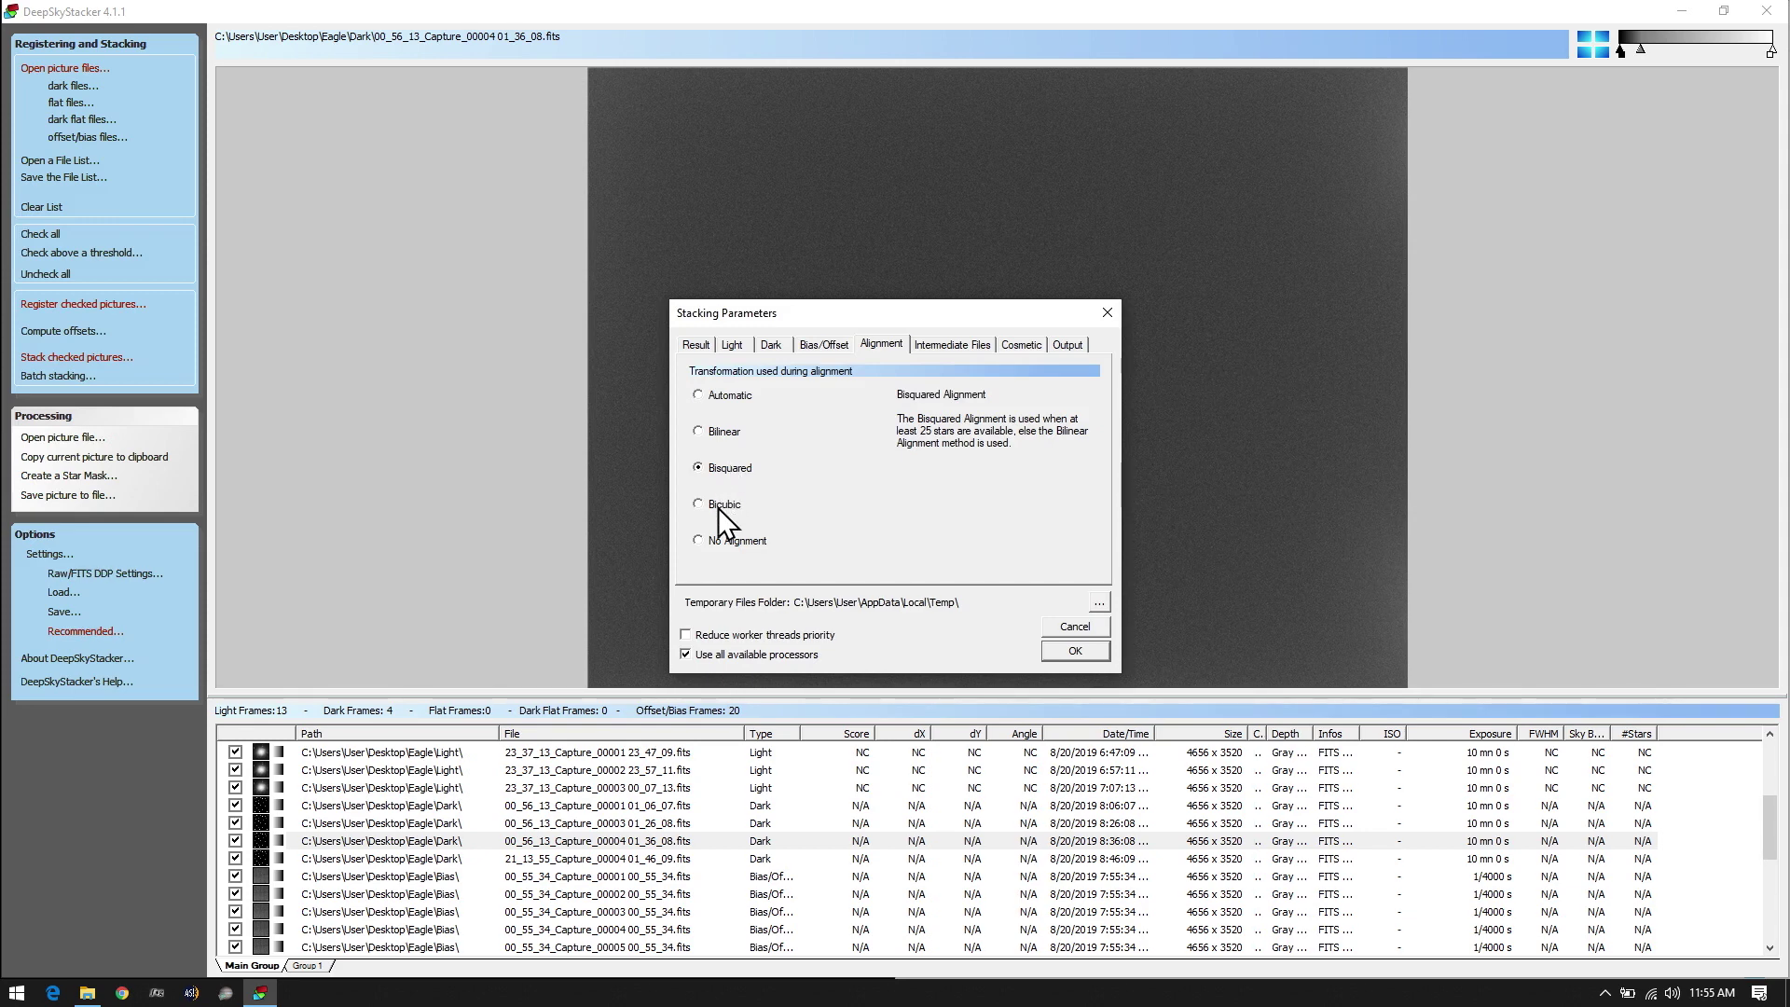
pyautogui.click(718, 507)
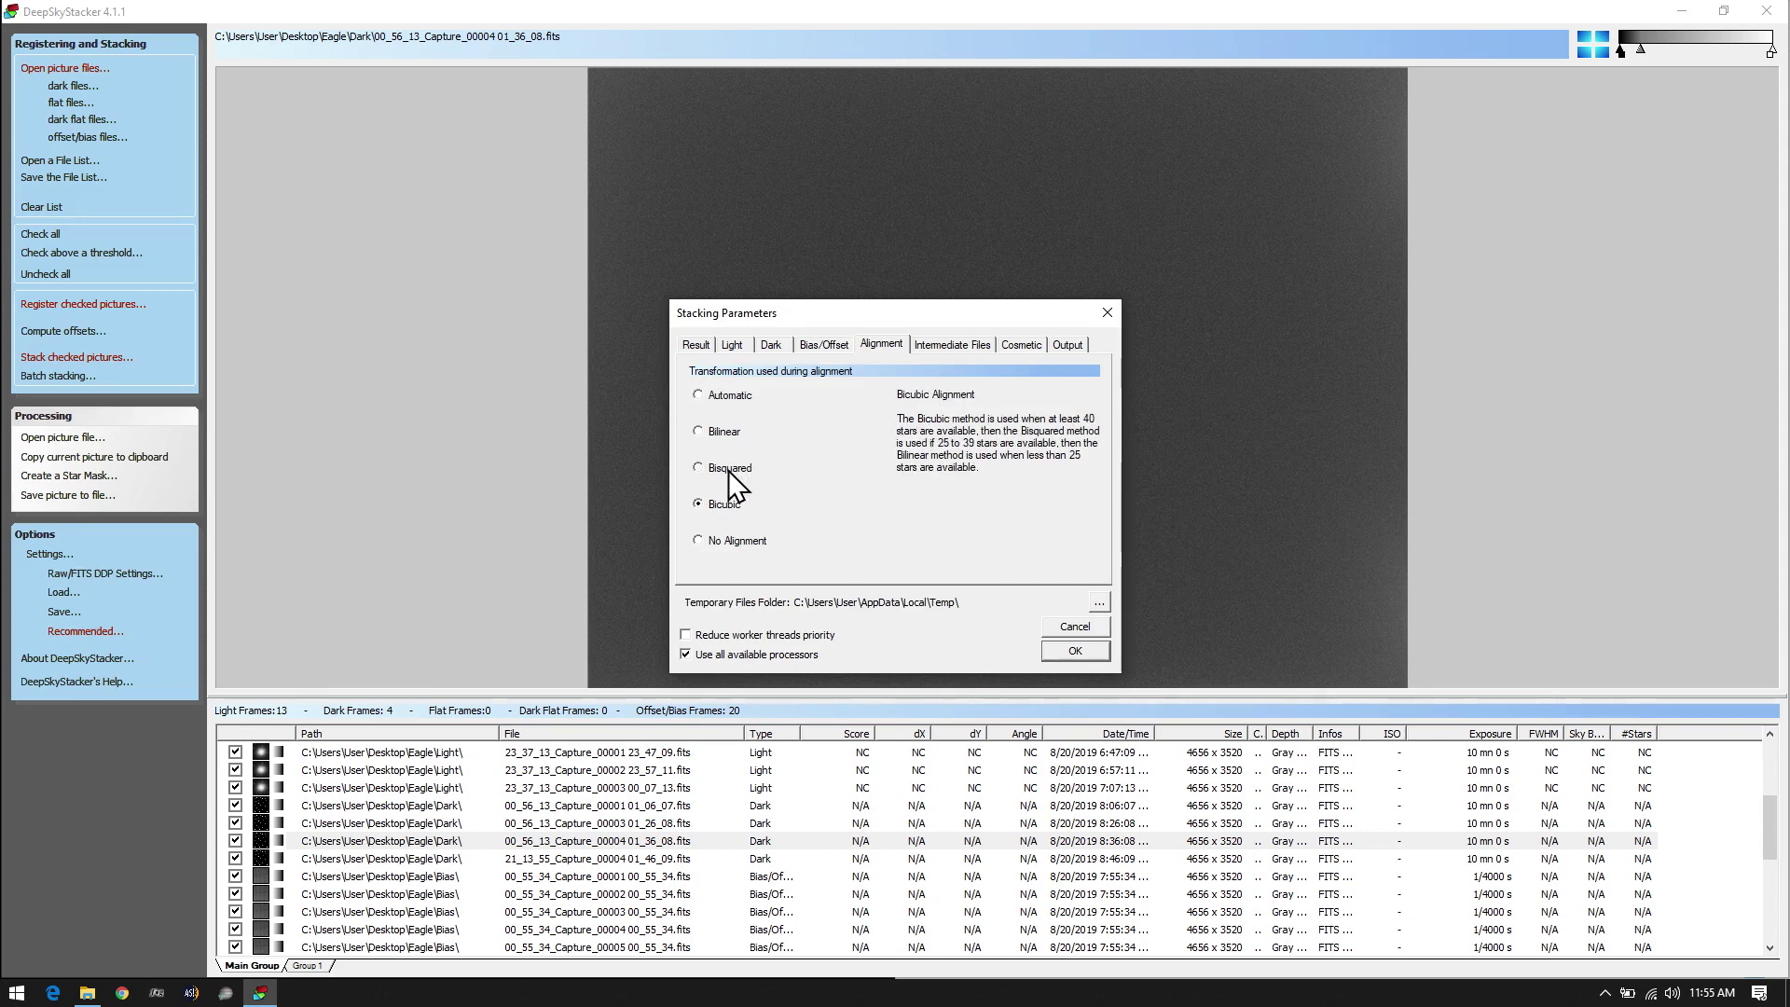
pyautogui.click(731, 467)
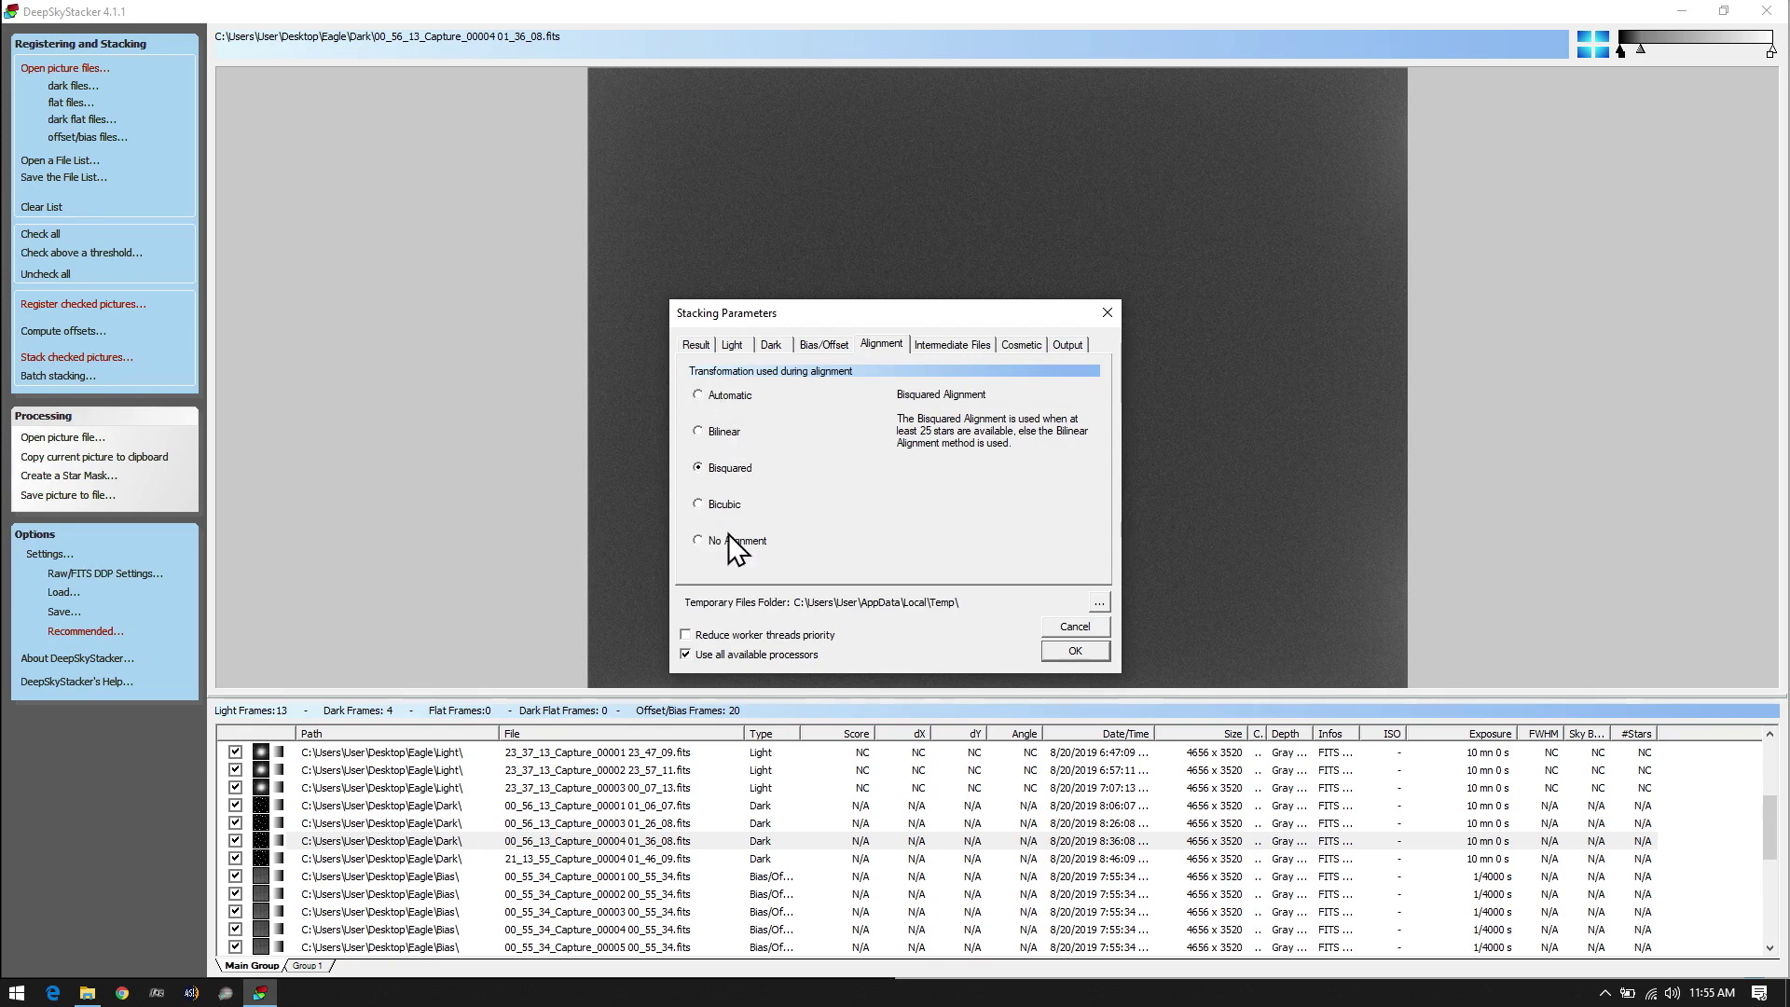
pyautogui.click(730, 540)
pyautogui.click(730, 399)
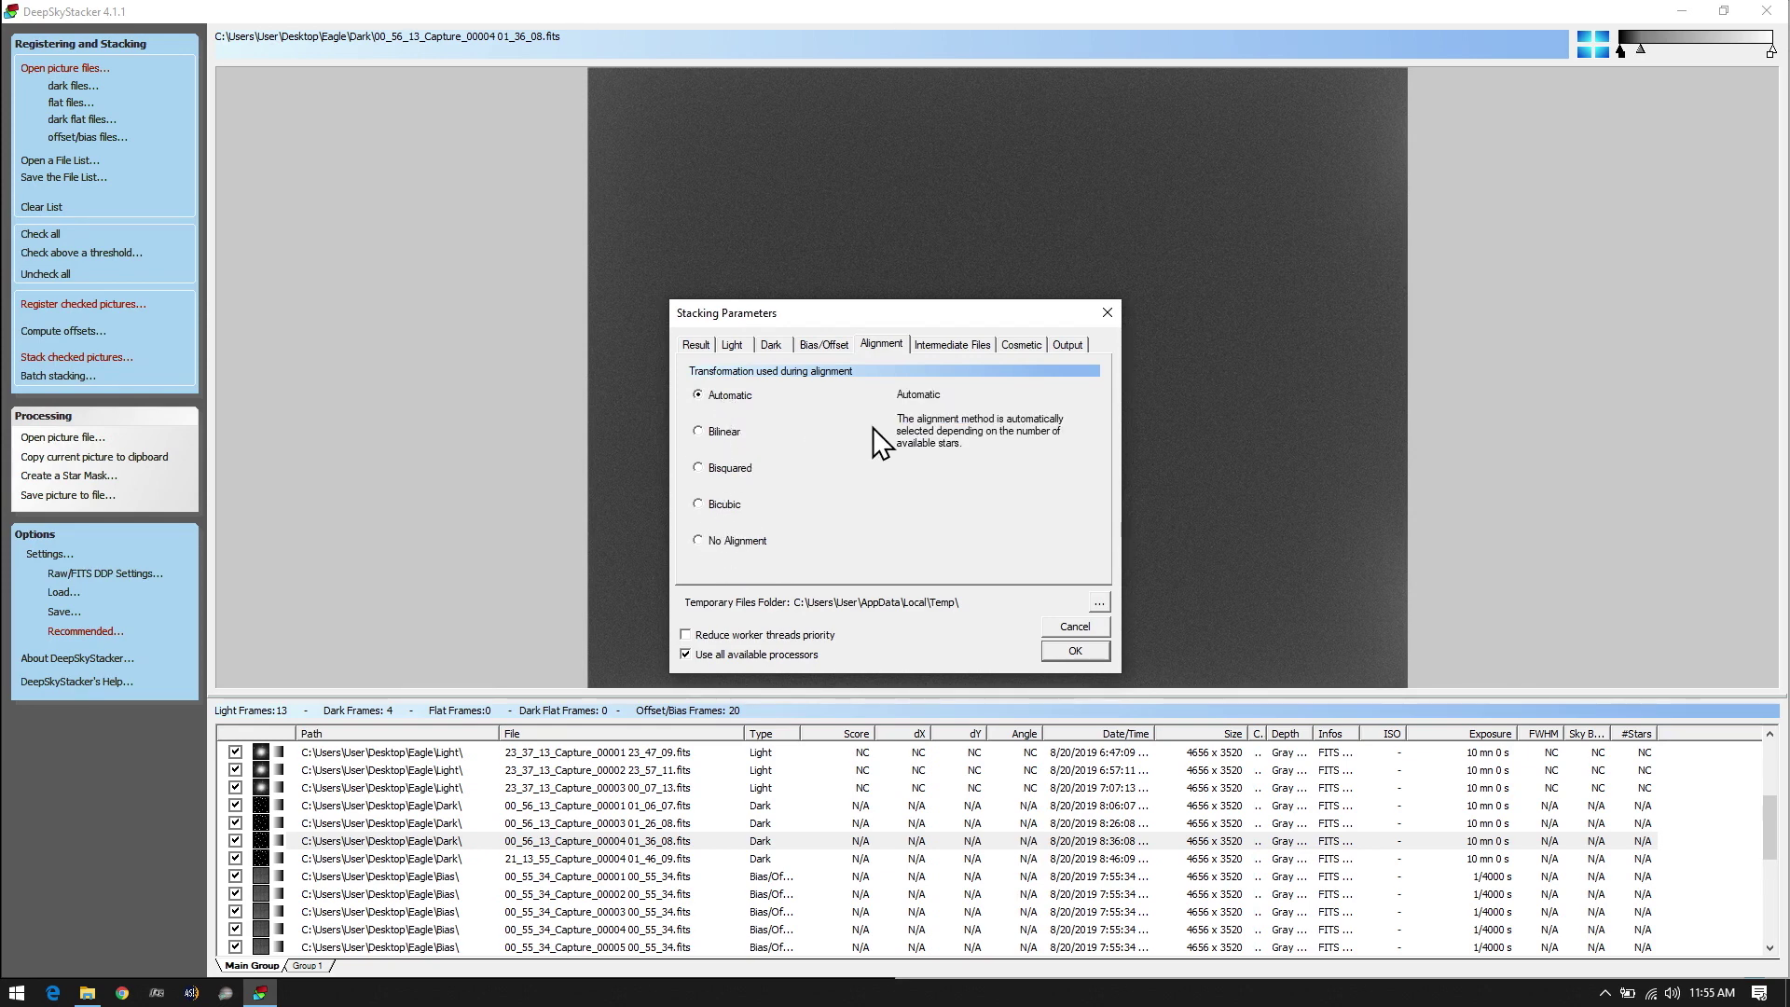
# Enable a calibrated file and a registered/calibrated file for each light frame, with FITS as the intermediate and final image format
pyautogui.click(949, 346)
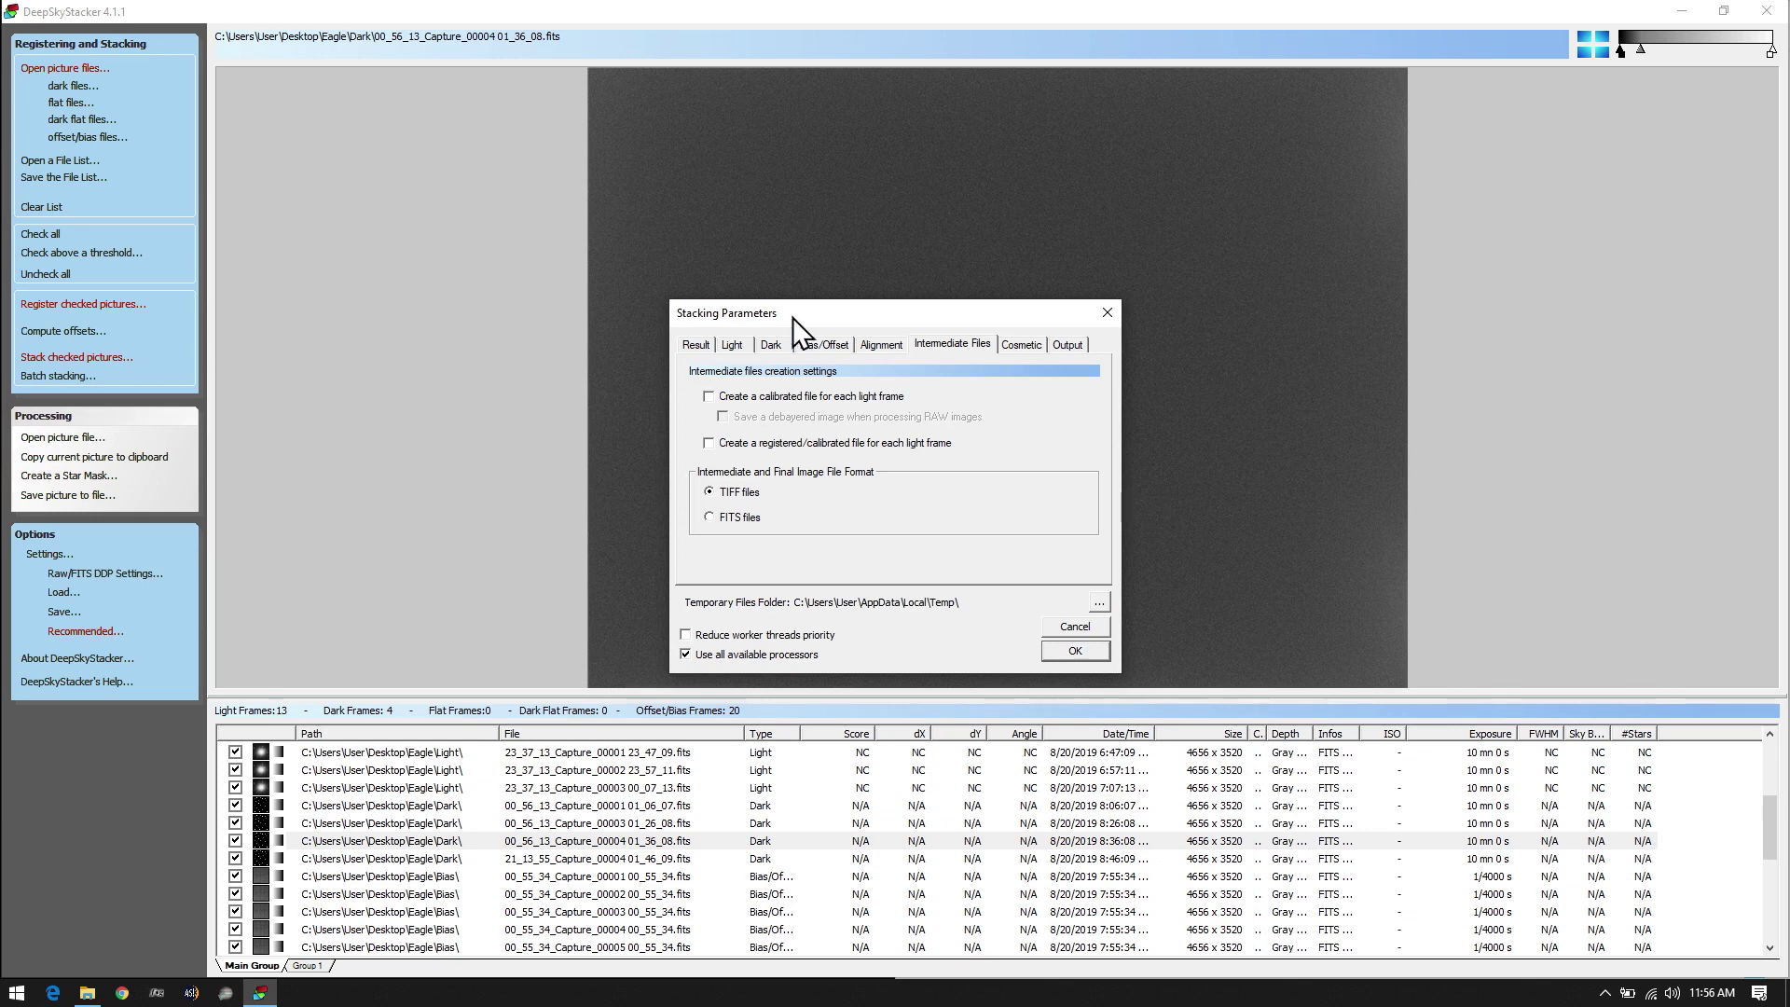
pyautogui.click(816, 398)
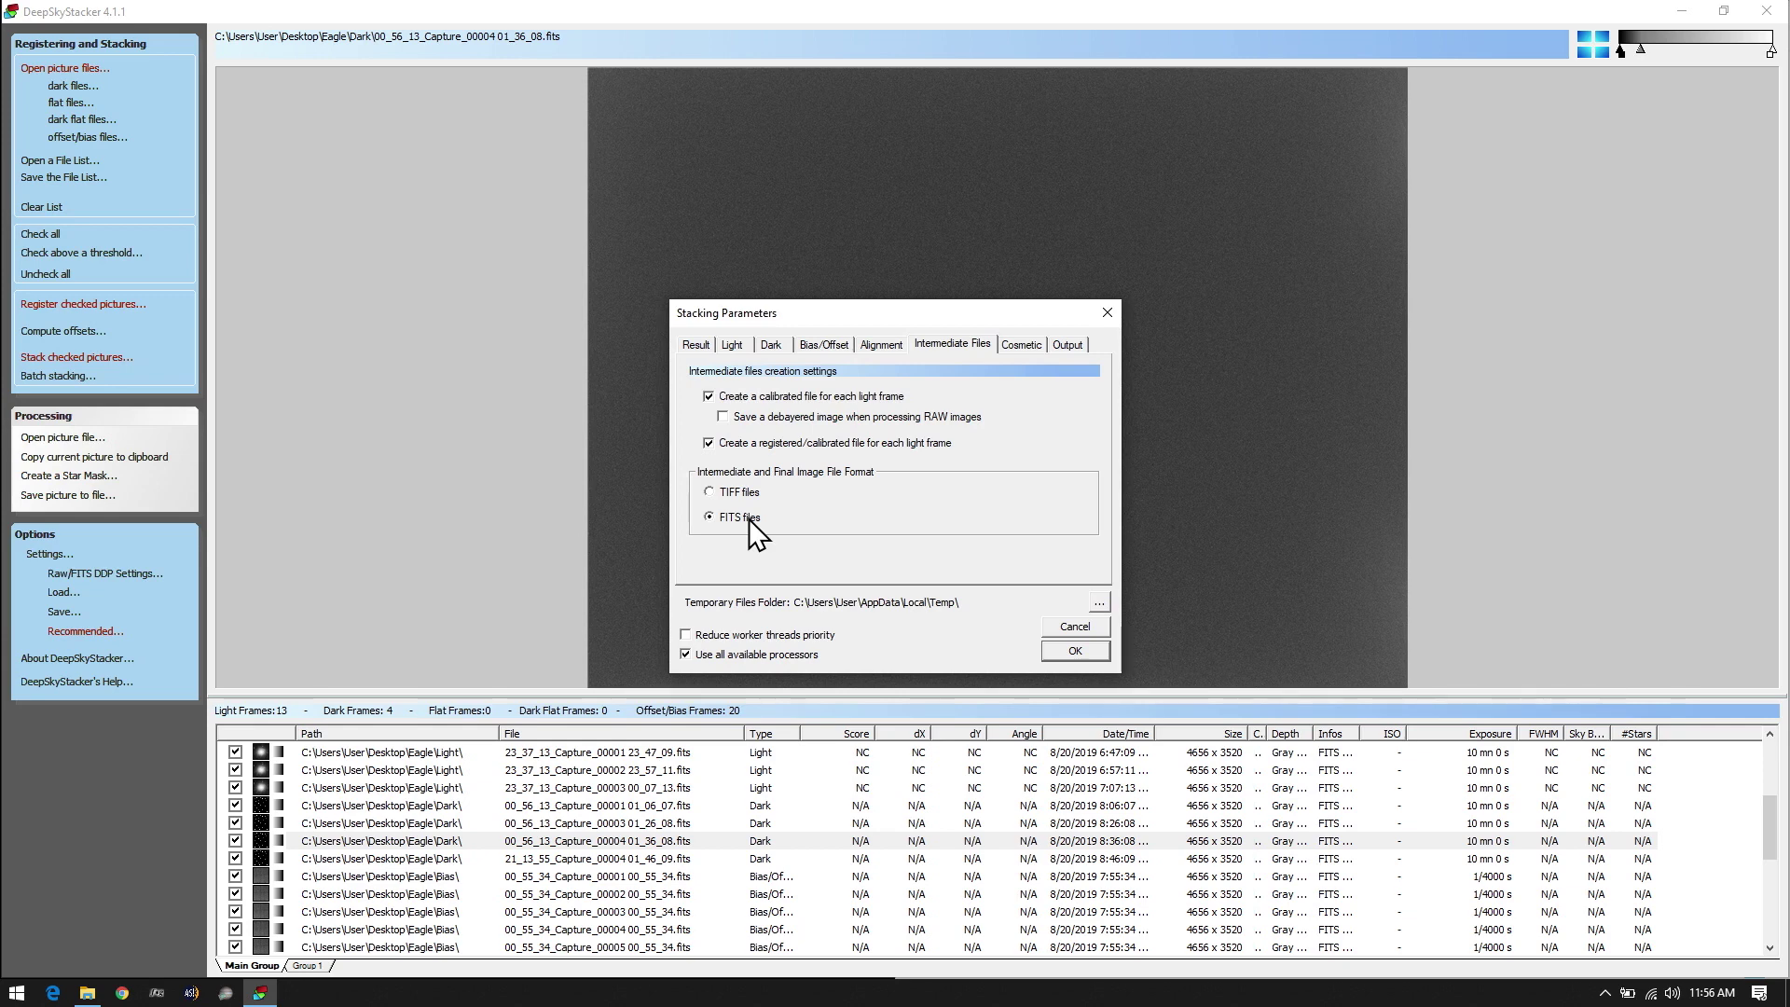
# Set the cosmetic cleaning of remaining hot and cold pixels to a 1 px filter size and a 50% detection threshold
pyautogui.click(1020, 344)
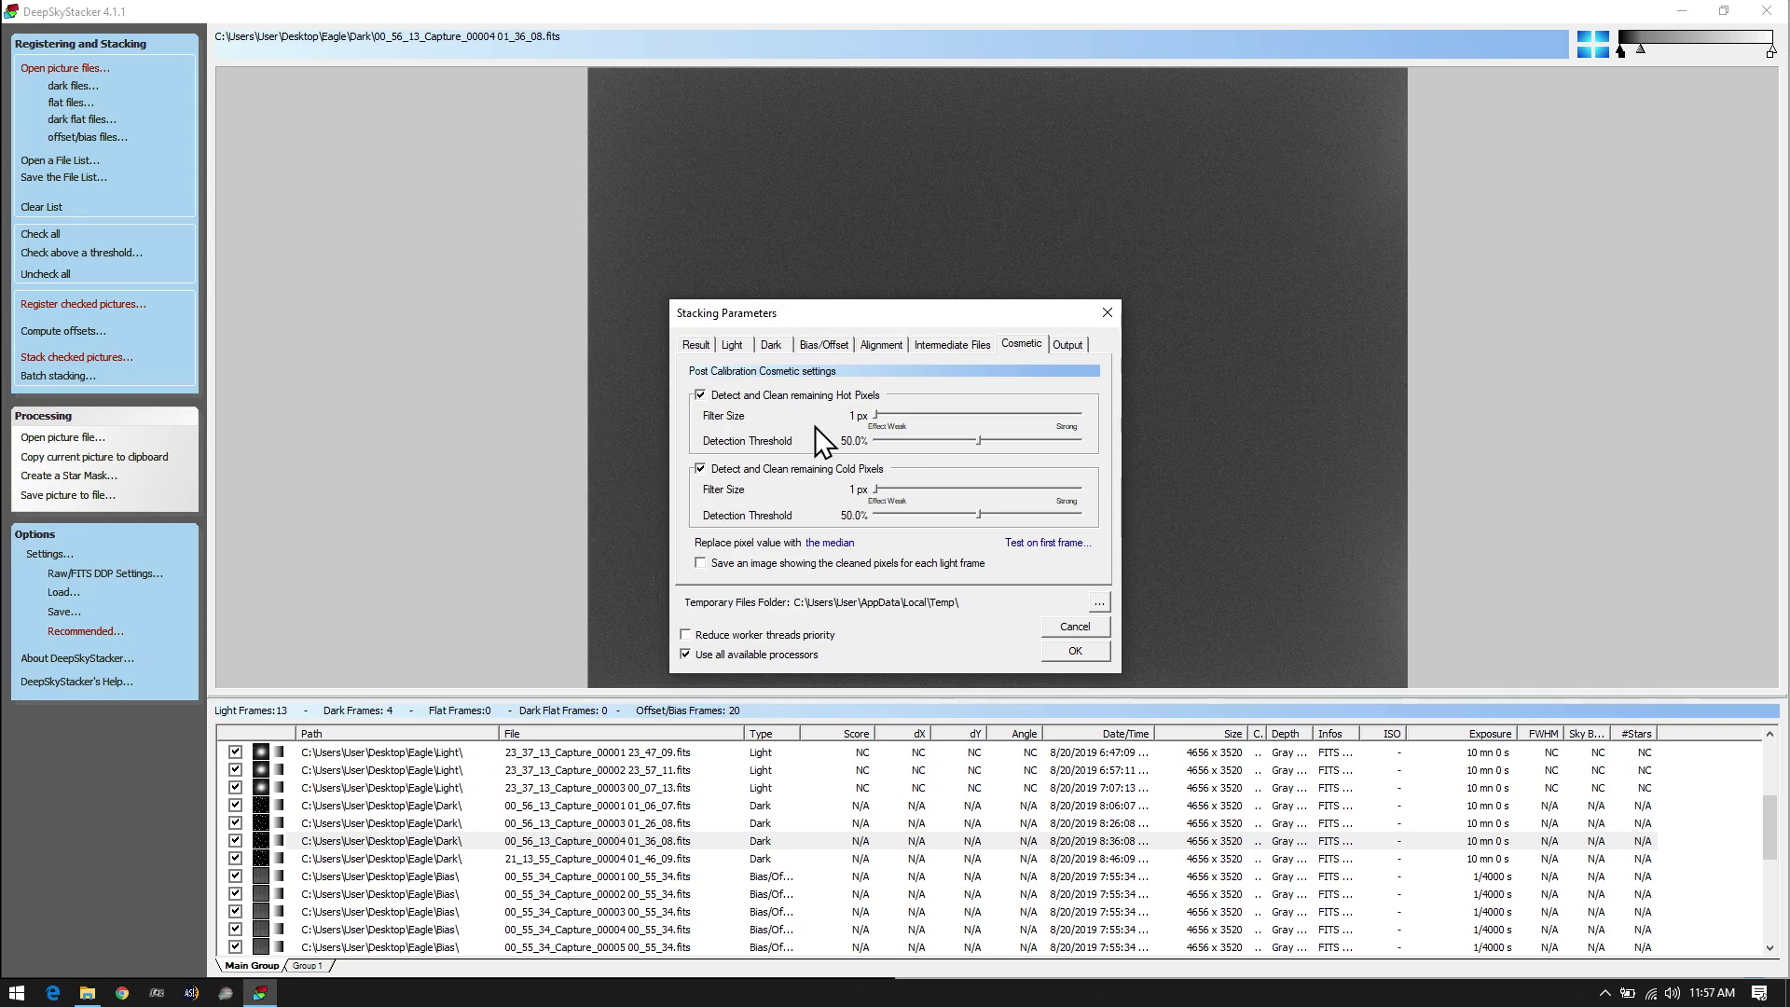
pyautogui.moveTo(977, 440); pyautogui.dragTo(936, 440)
pyautogui.click(1045, 438)
pyautogui.moveTo(936, 414); pyautogui.dragTo(878, 418)
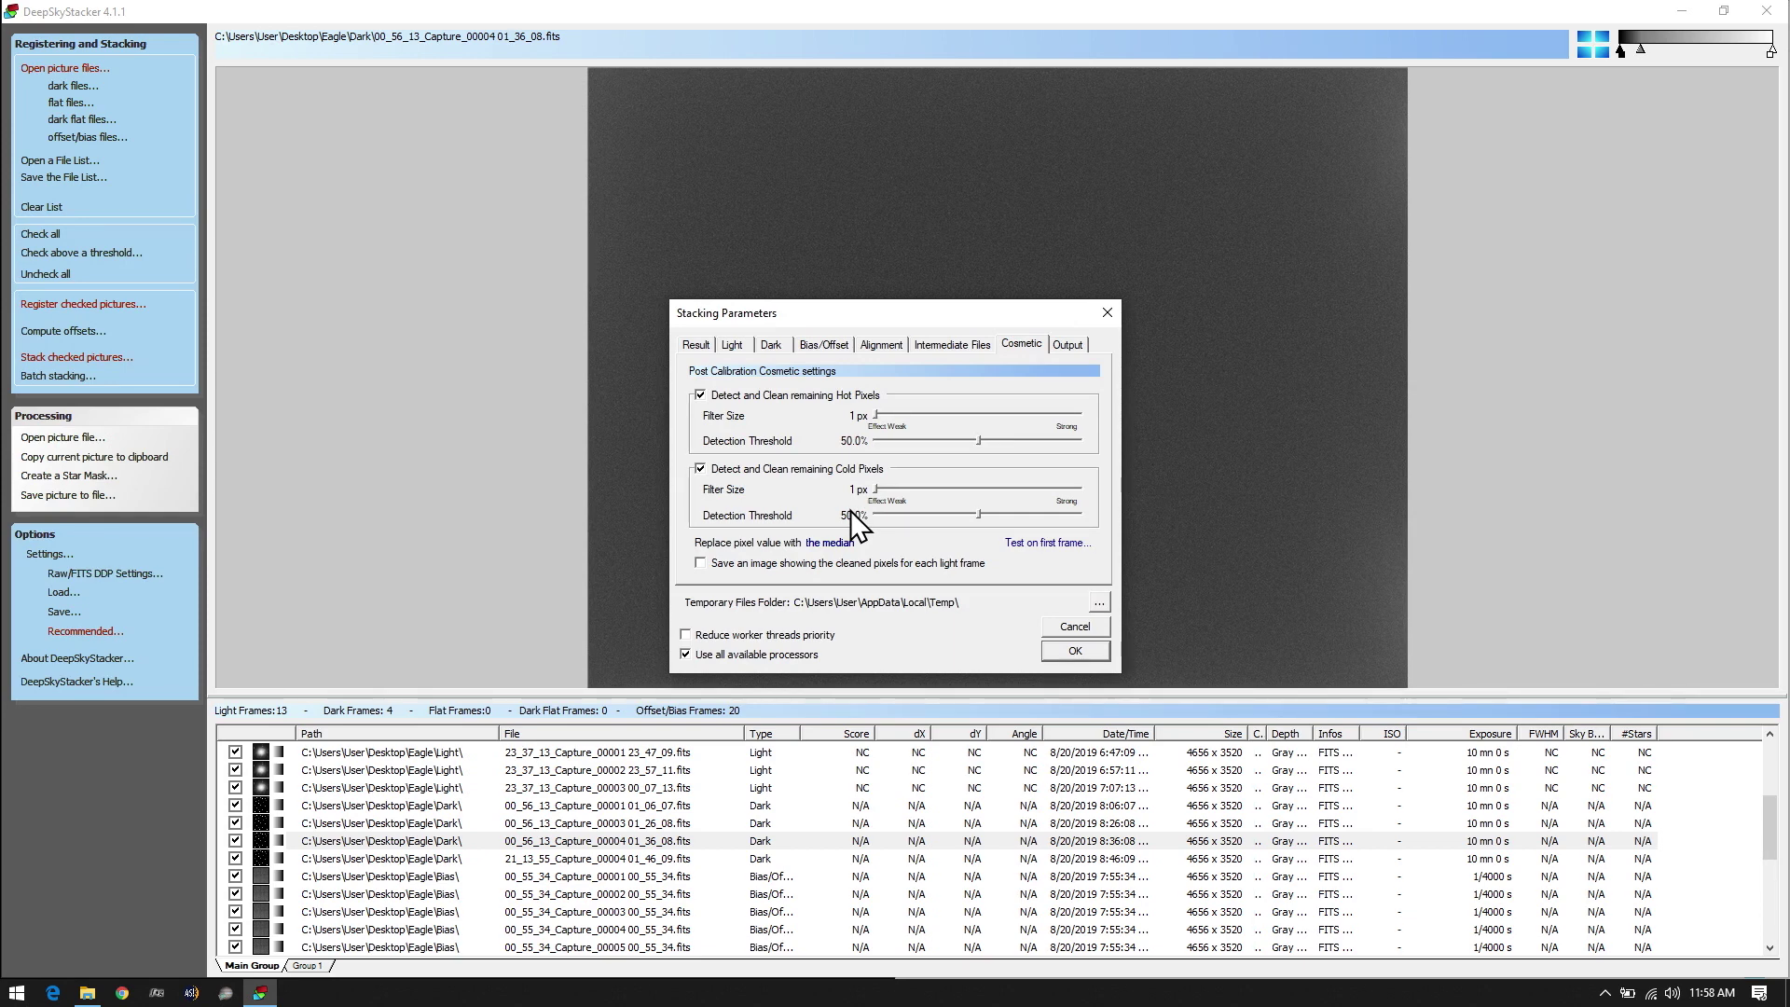
pyautogui.click(897, 482)
pyautogui.click(880, 414)
# Review the output file settings and check the Eagle folder's Bias, Dark and Light subfolders in File Explorer
pyautogui.click(1066, 343)
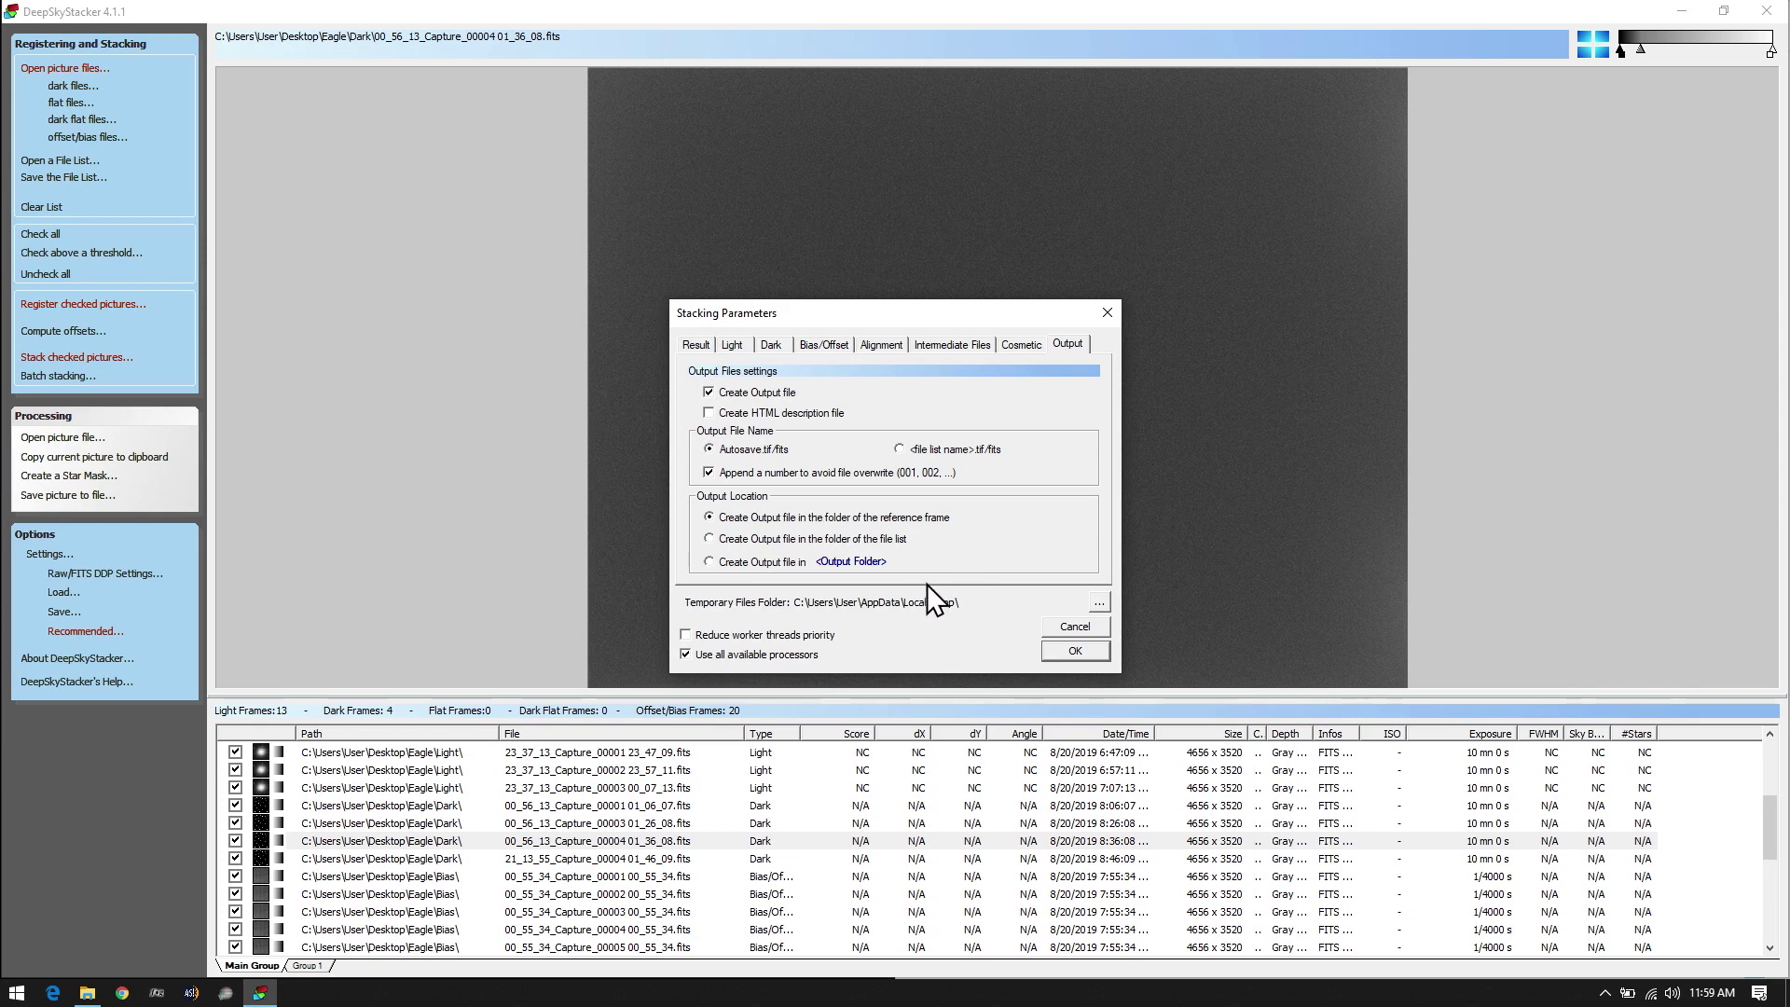
pyautogui.click(87, 993)
pyautogui.click(1196, 393)
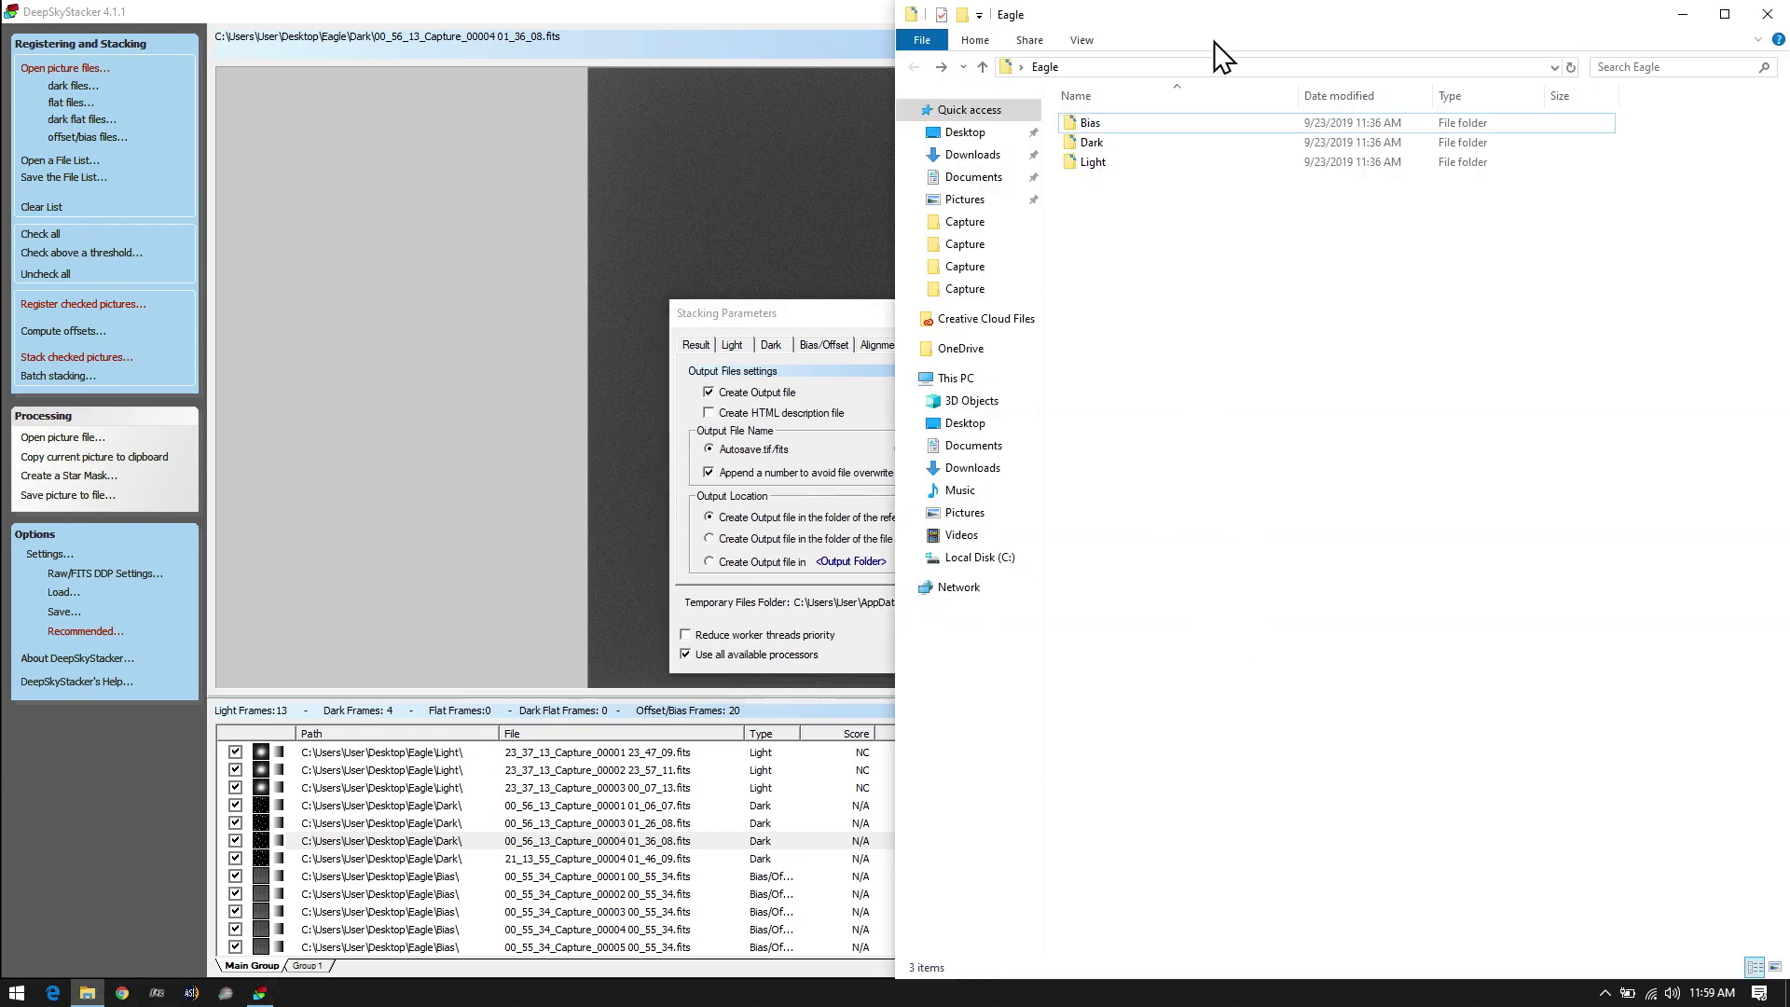
pyautogui.click(500, 361)
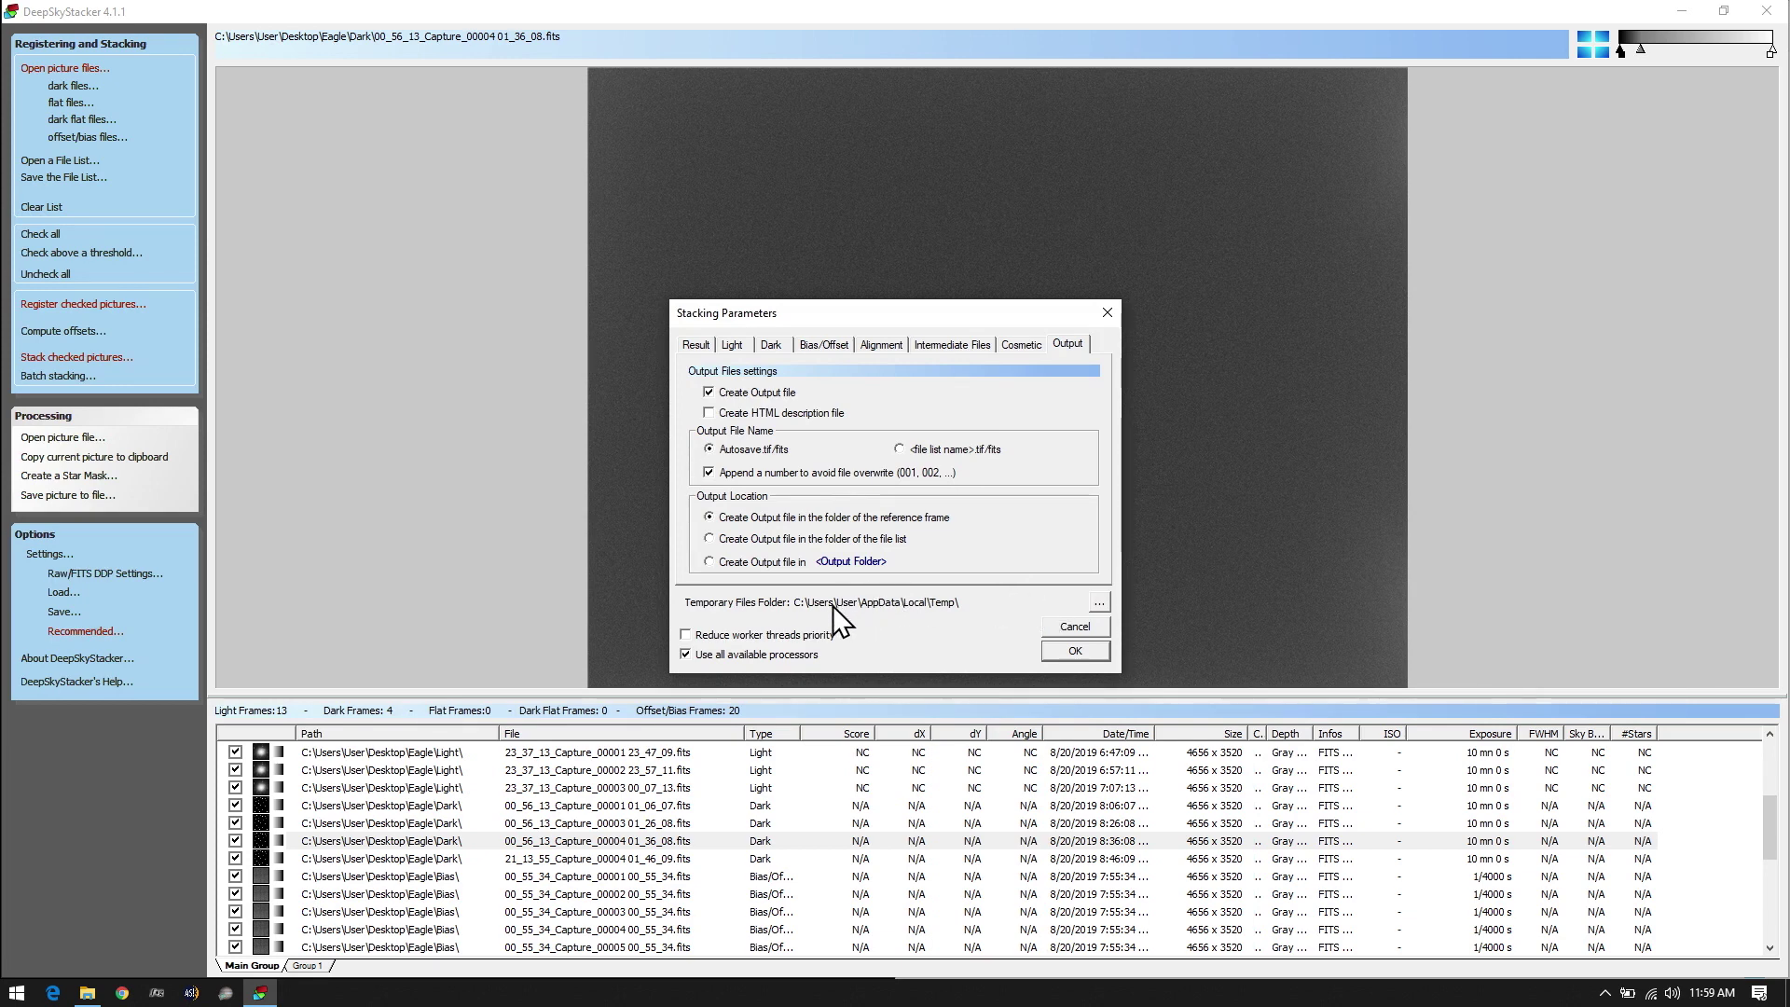
# Browse the folder tree for possible temporary files locations, collapse AppData and cancel the folder selection
pyautogui.click(1100, 602)
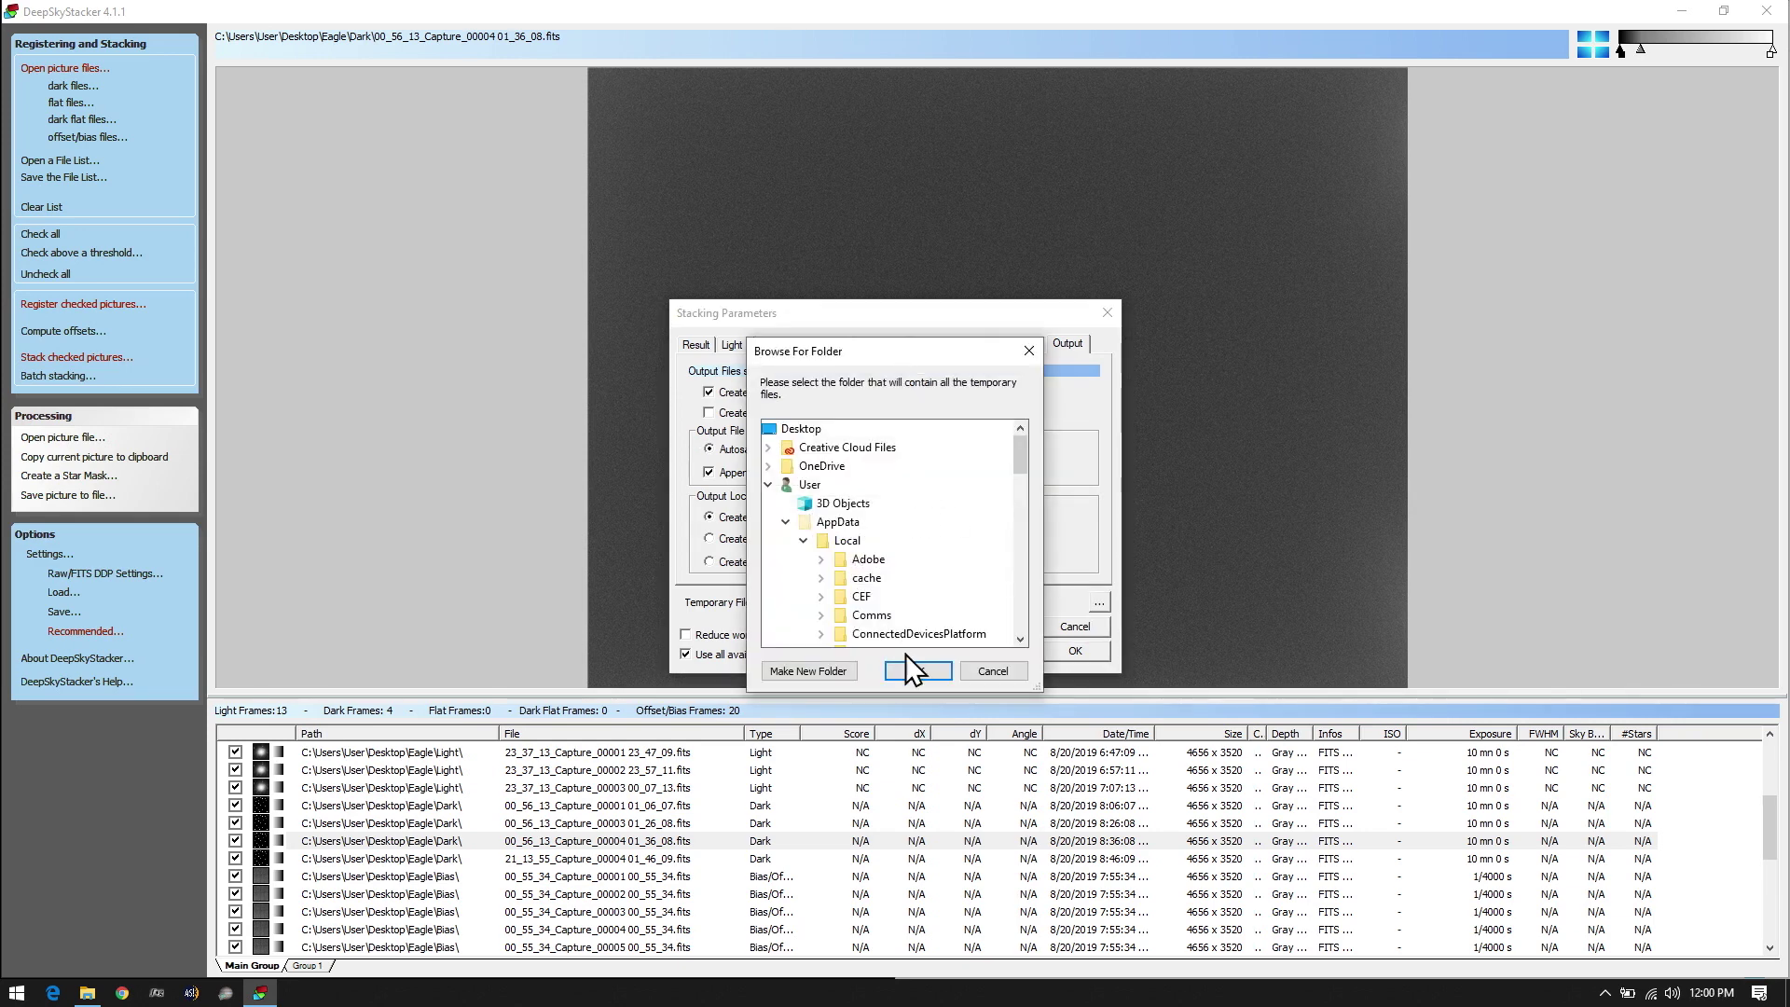
pyautogui.click(1001, 675)
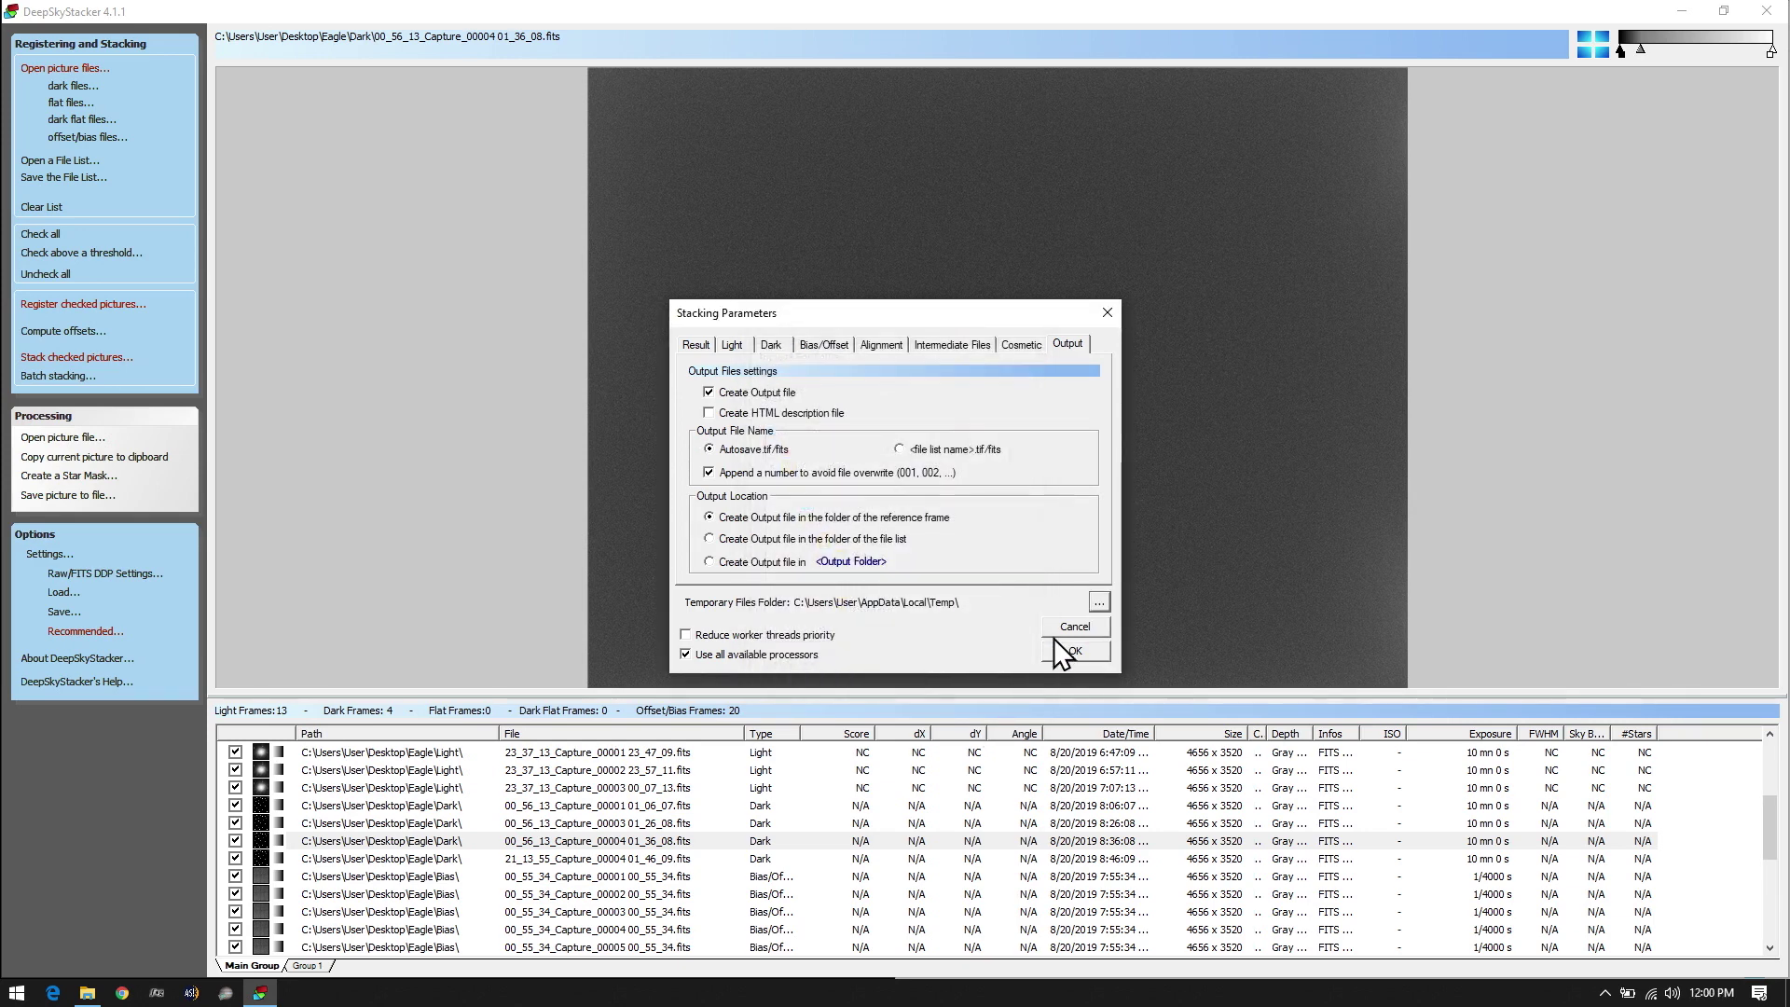
pyautogui.click(1097, 602)
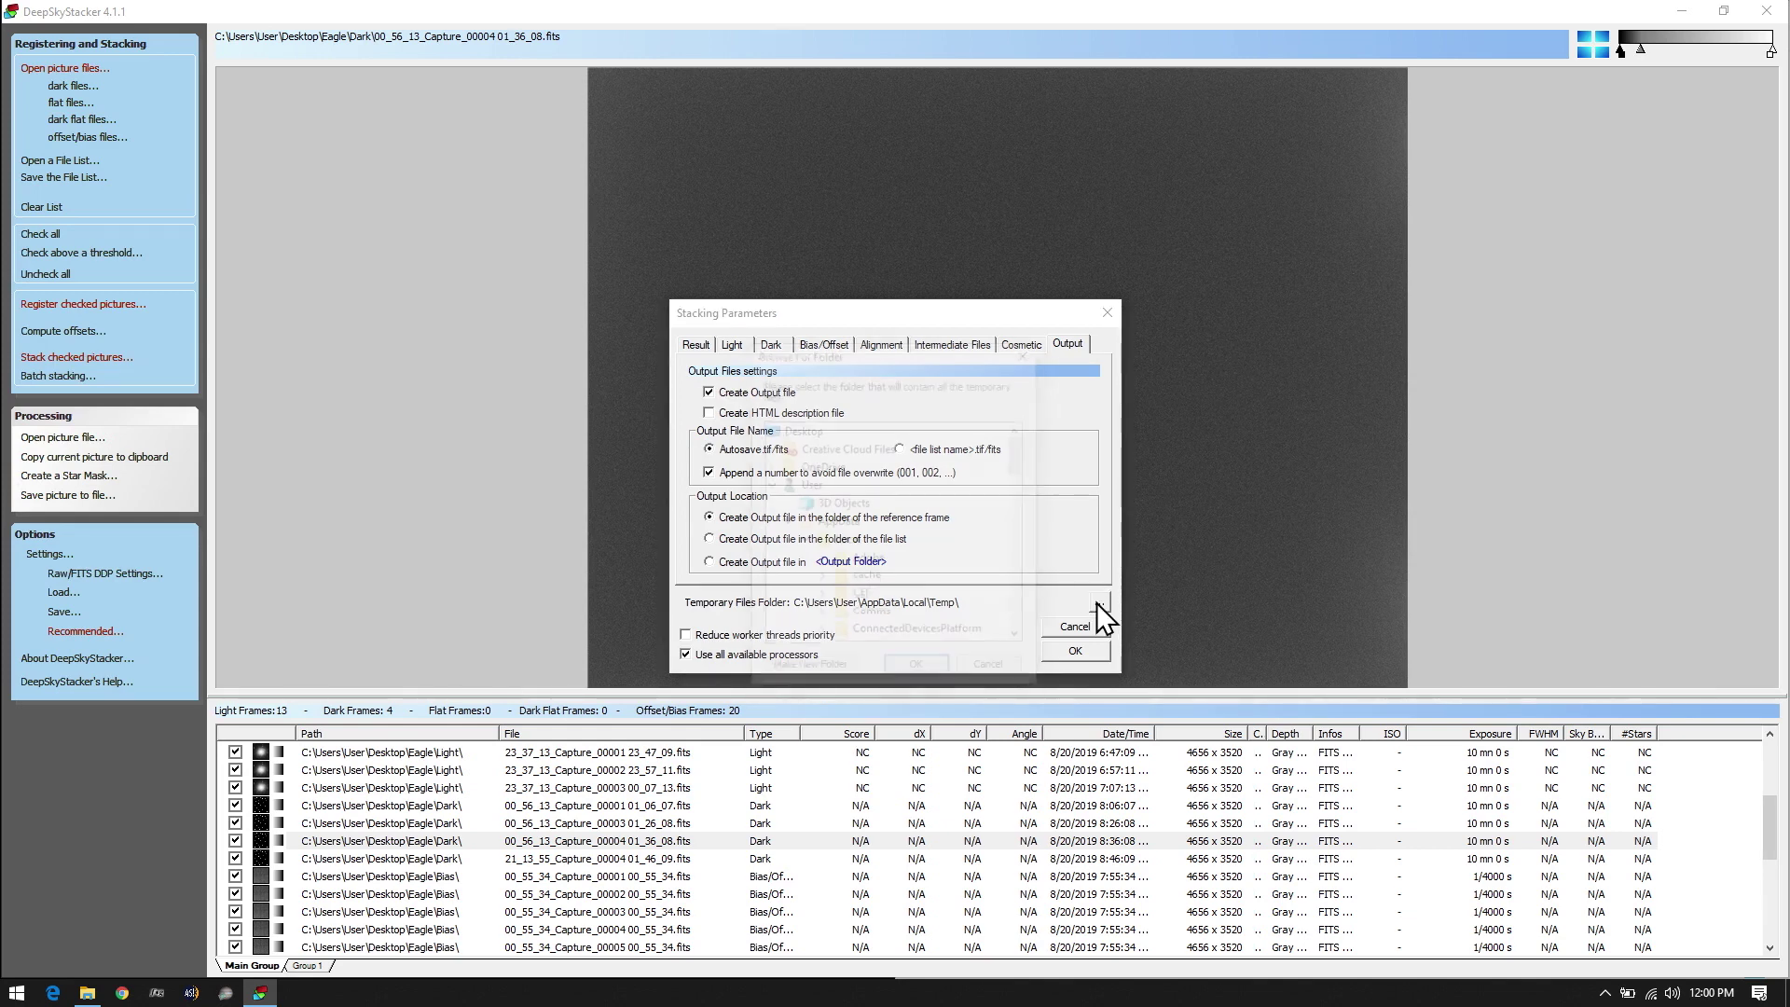
pyautogui.scroll(-15, 927, 560)
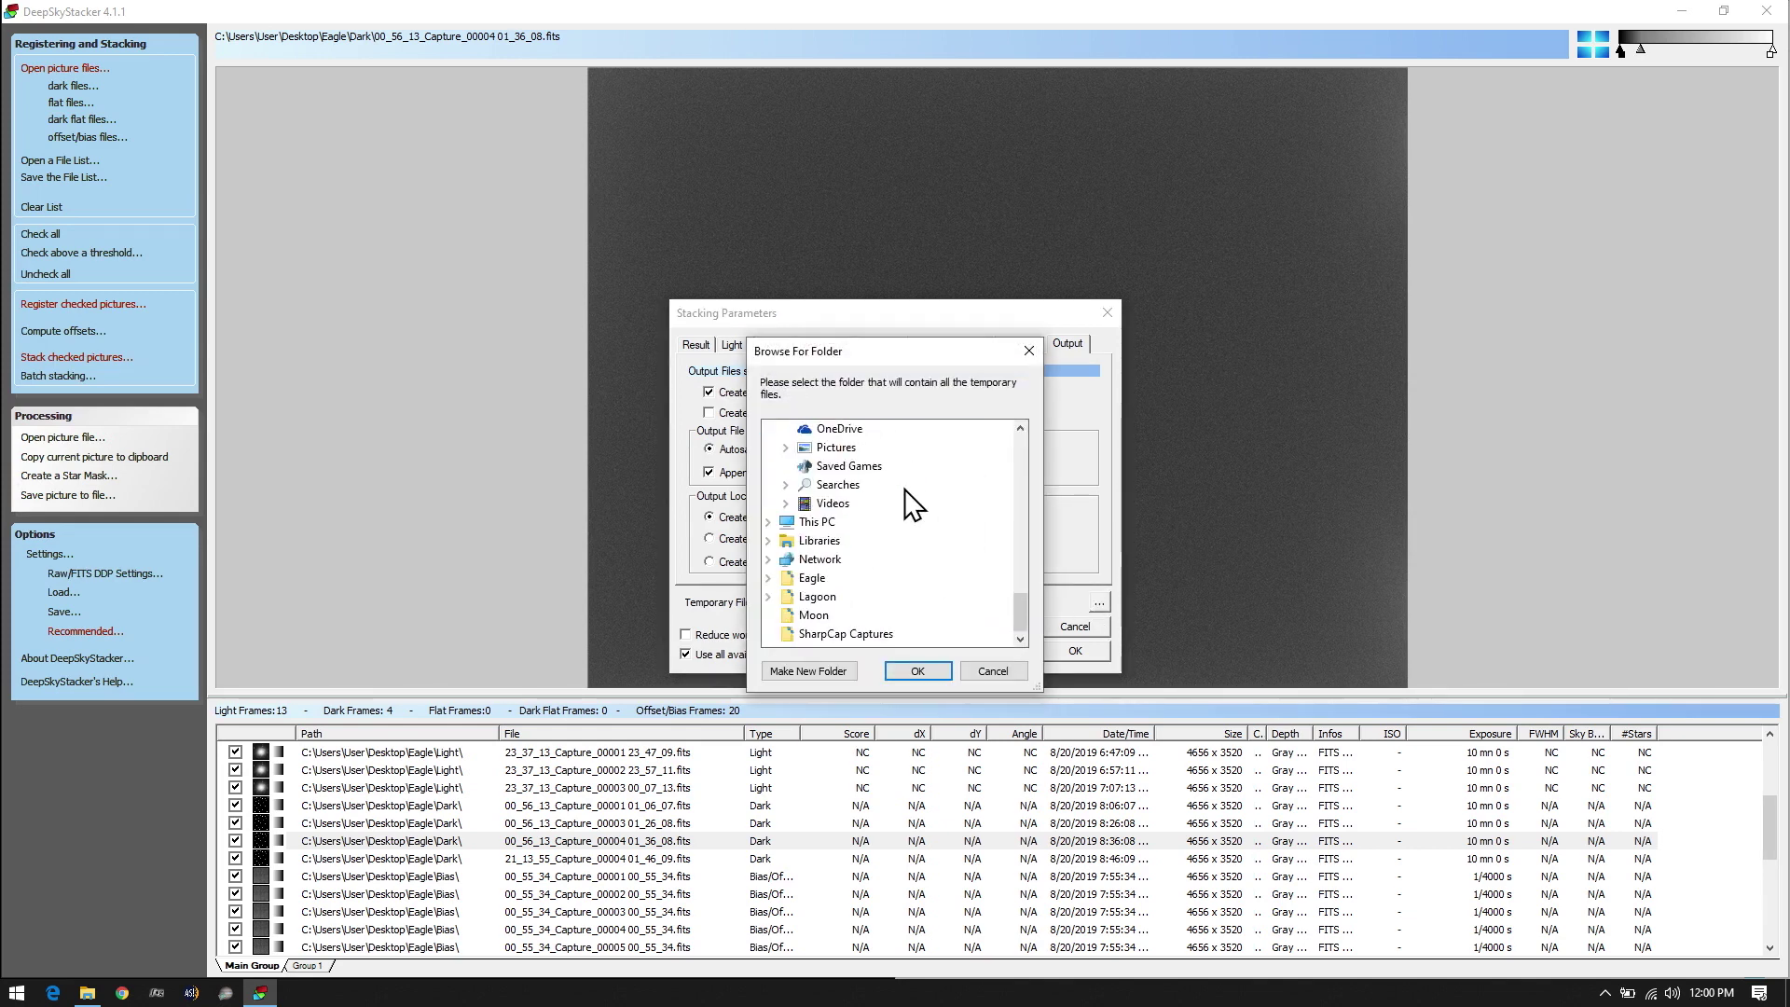
pyautogui.scroll(15, 928, 554)
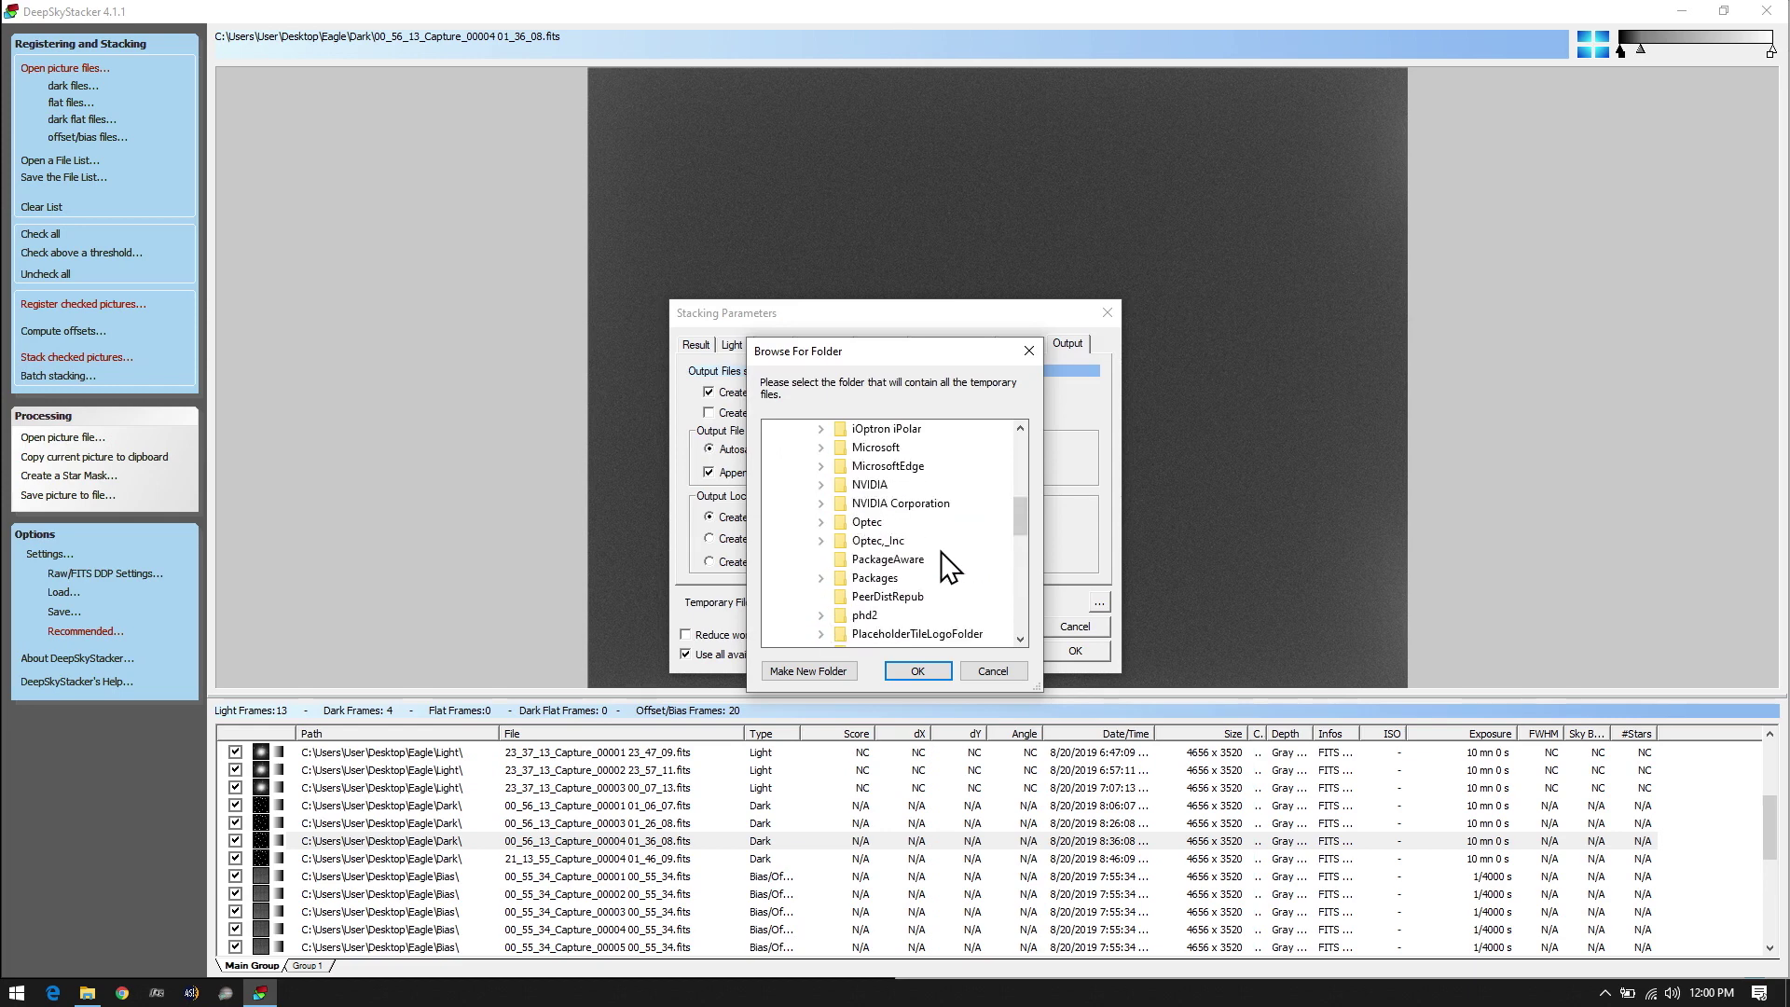
pyautogui.scroll(2, 954, 559)
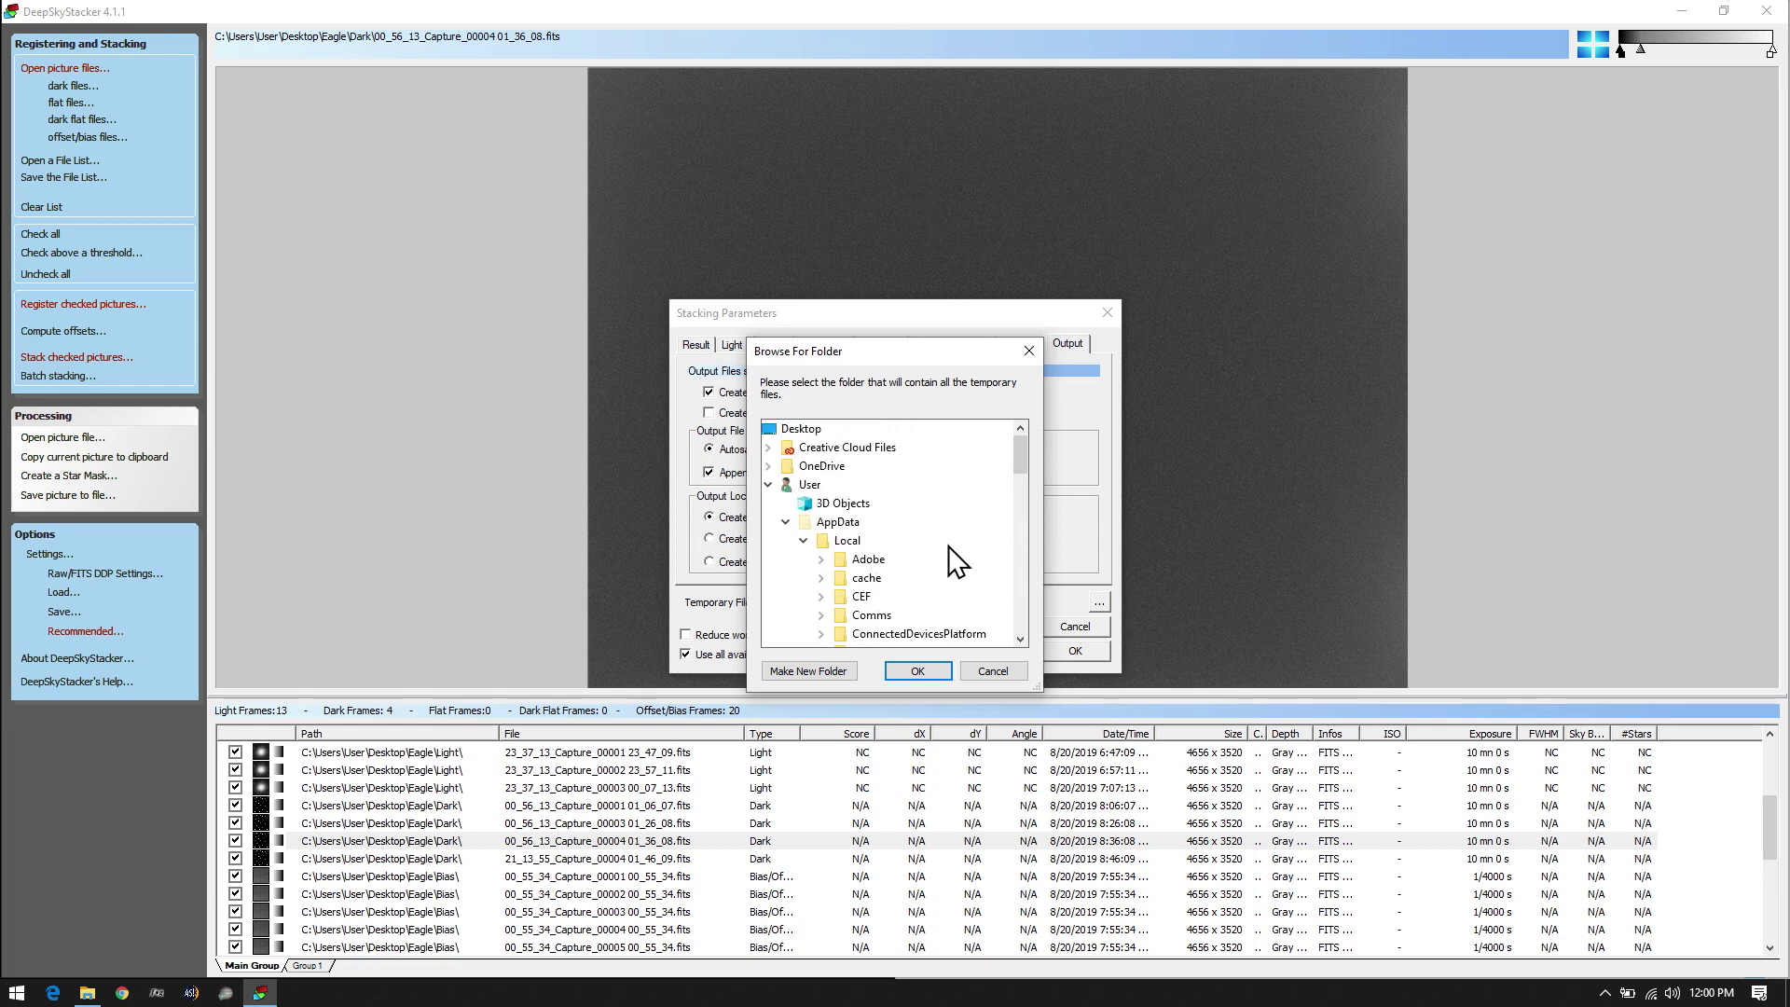
pyautogui.doubleClick(833, 522)
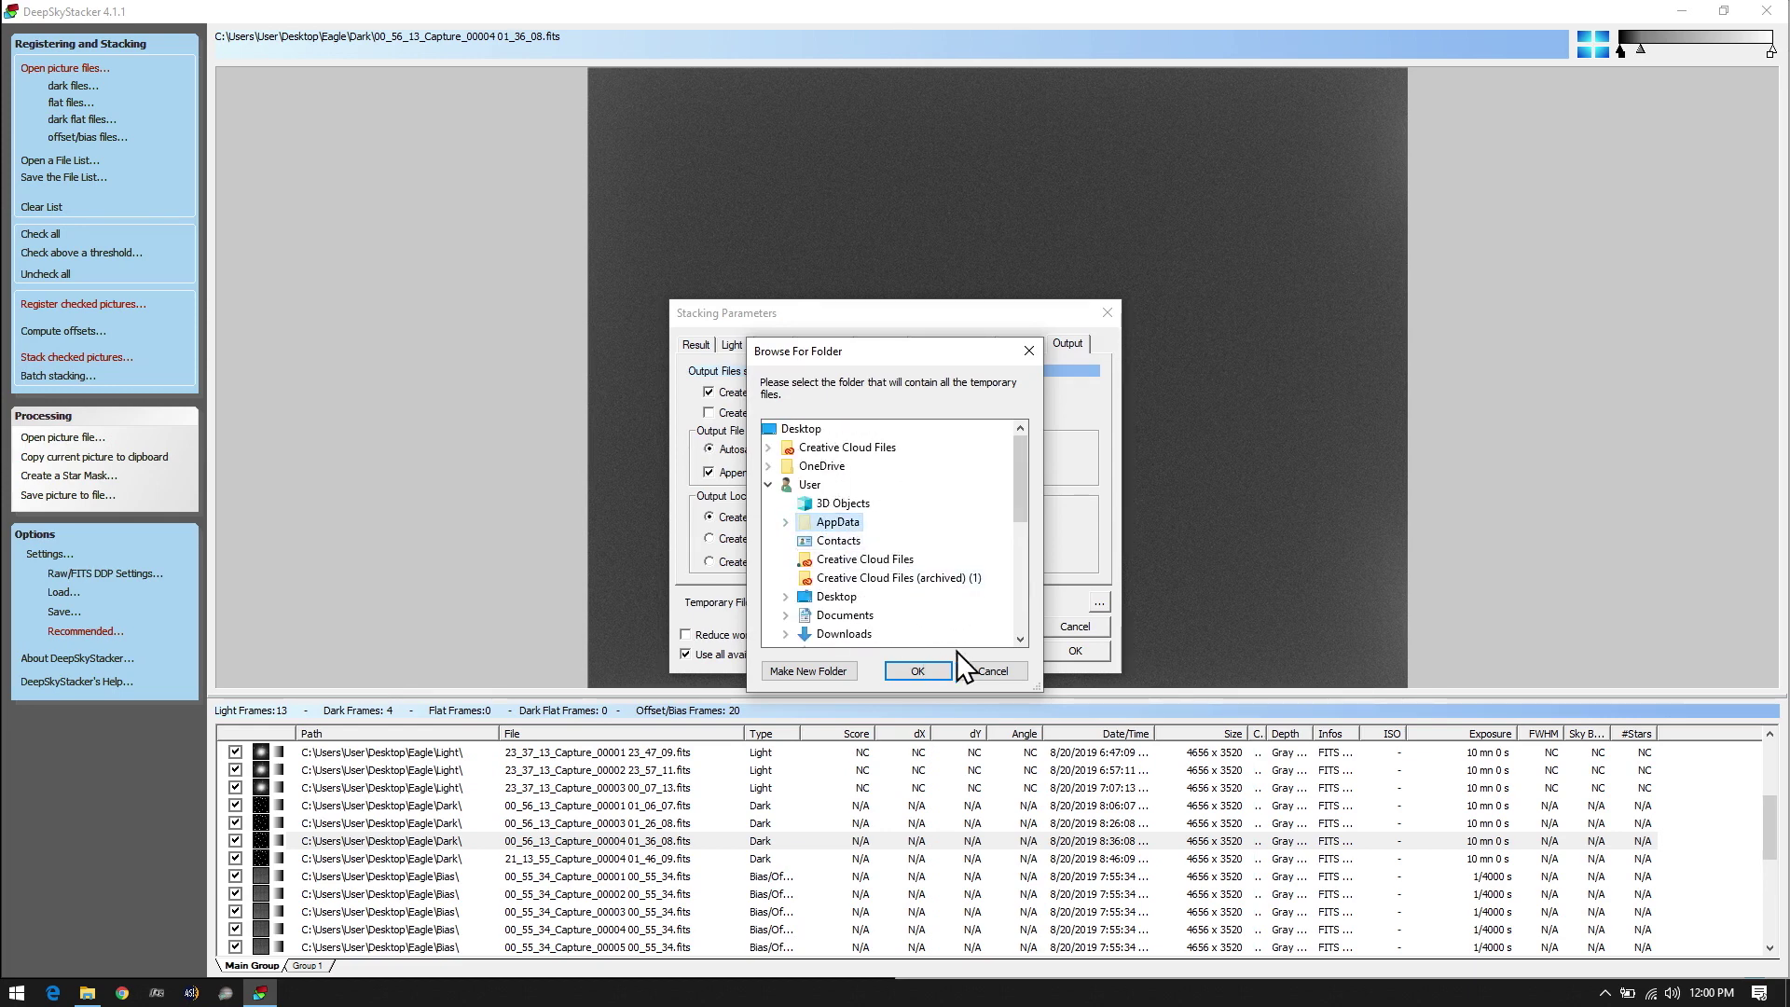
pyautogui.click(990, 671)
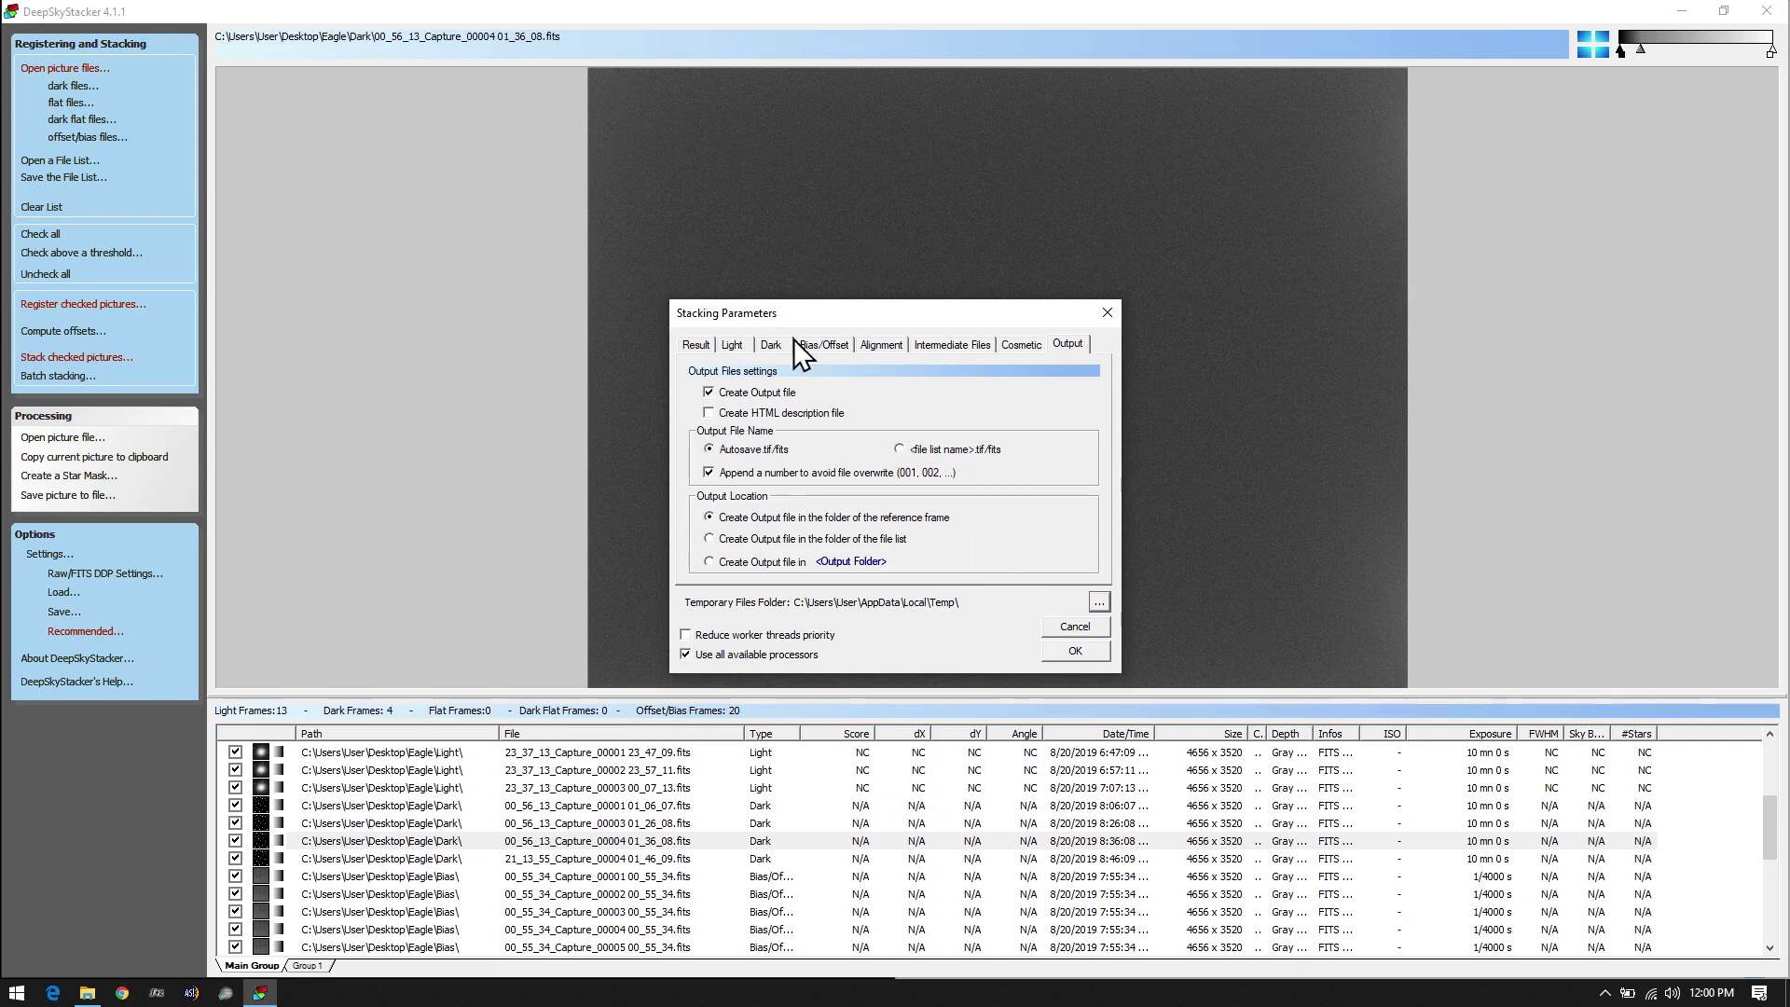
# Review every category of stacking parameters from Result to Output and accept the parameters
pyautogui.click(687, 344)
pyautogui.click(732, 344)
pyautogui.click(771, 344)
pyautogui.click(839, 345)
pyautogui.click(884, 347)
pyautogui.click(942, 345)
pyautogui.click(1019, 345)
pyautogui.click(1065, 344)
pyautogui.click(697, 344)
pyautogui.click(1072, 651)
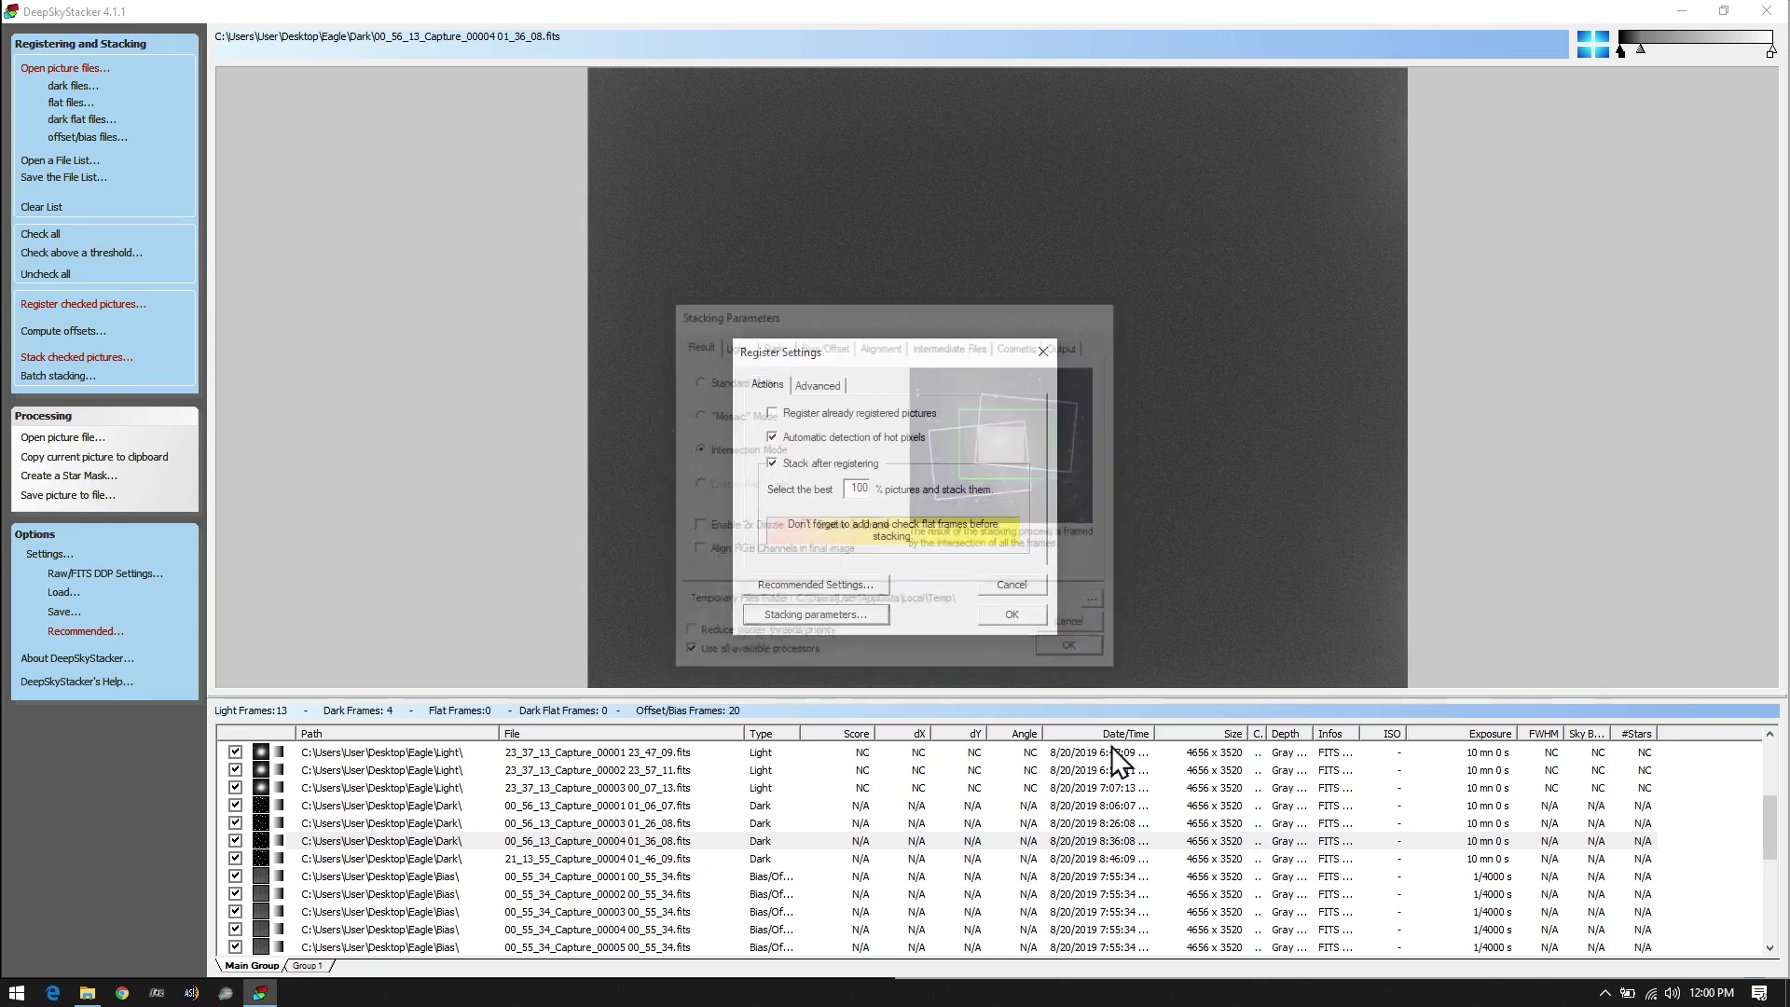
# Review the recommended combination methods for the light, bias and dark frames and close the recommendations without applying any proposed change
pyautogui.click(814, 584)
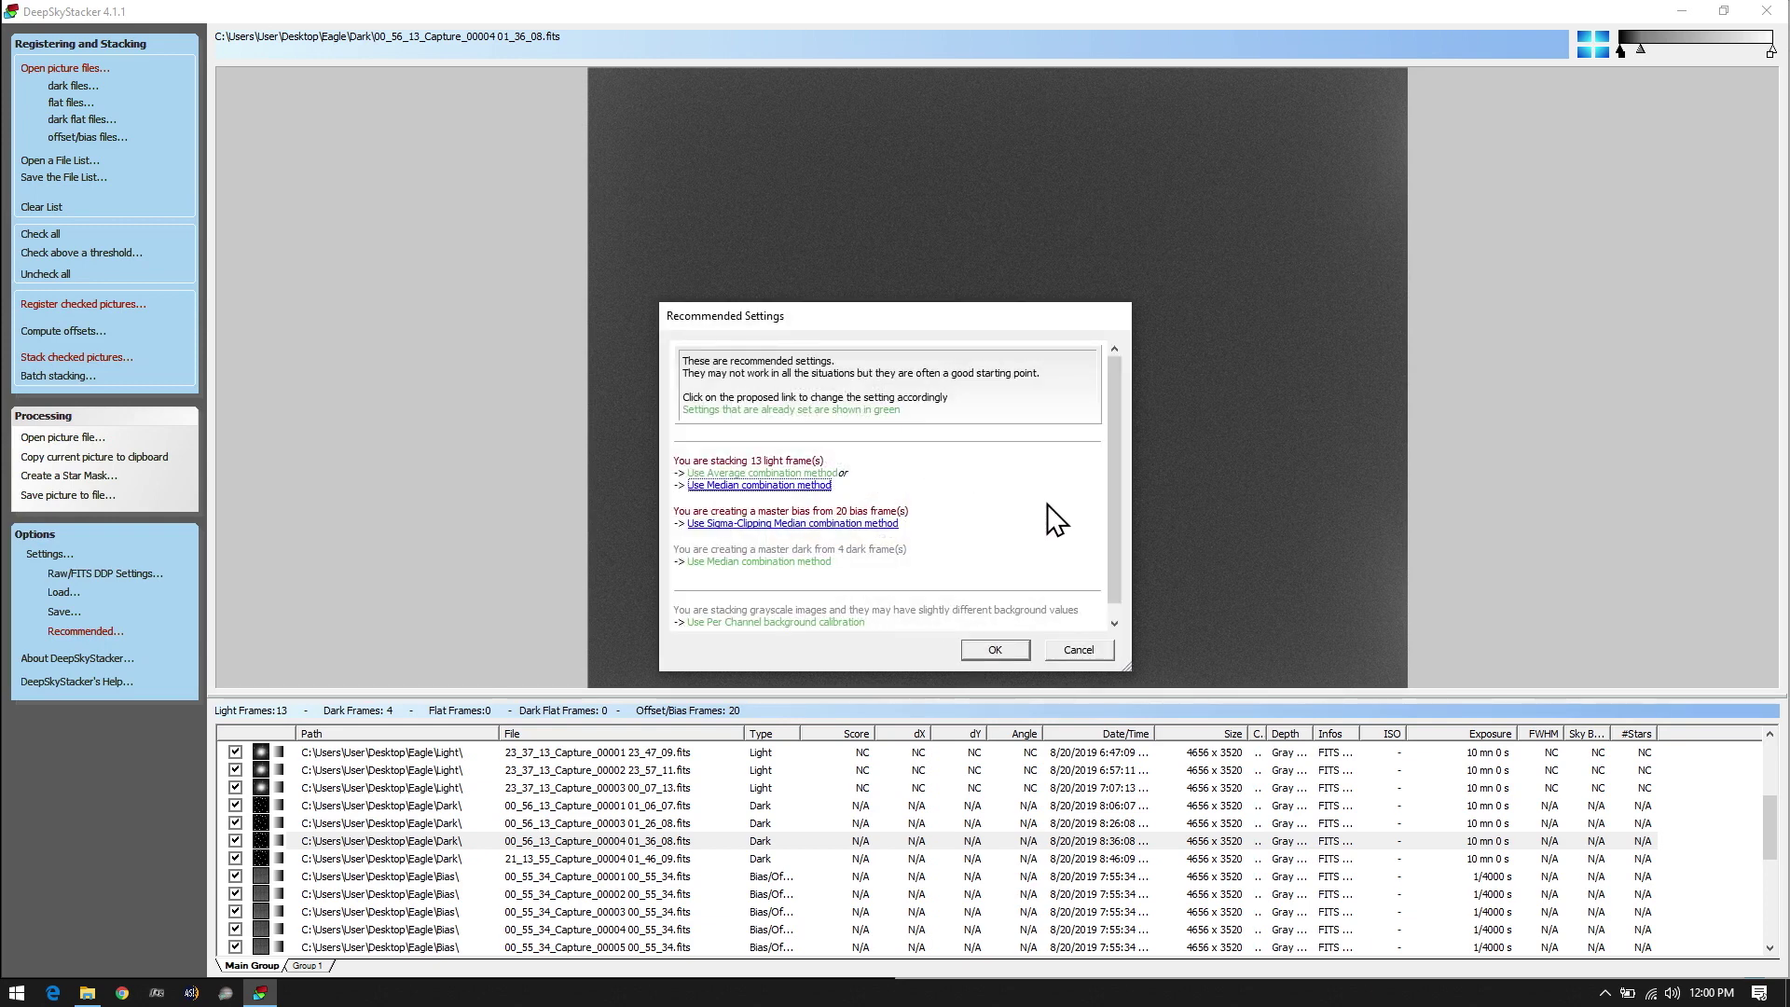
pyautogui.scroll(-1, 1036, 495)
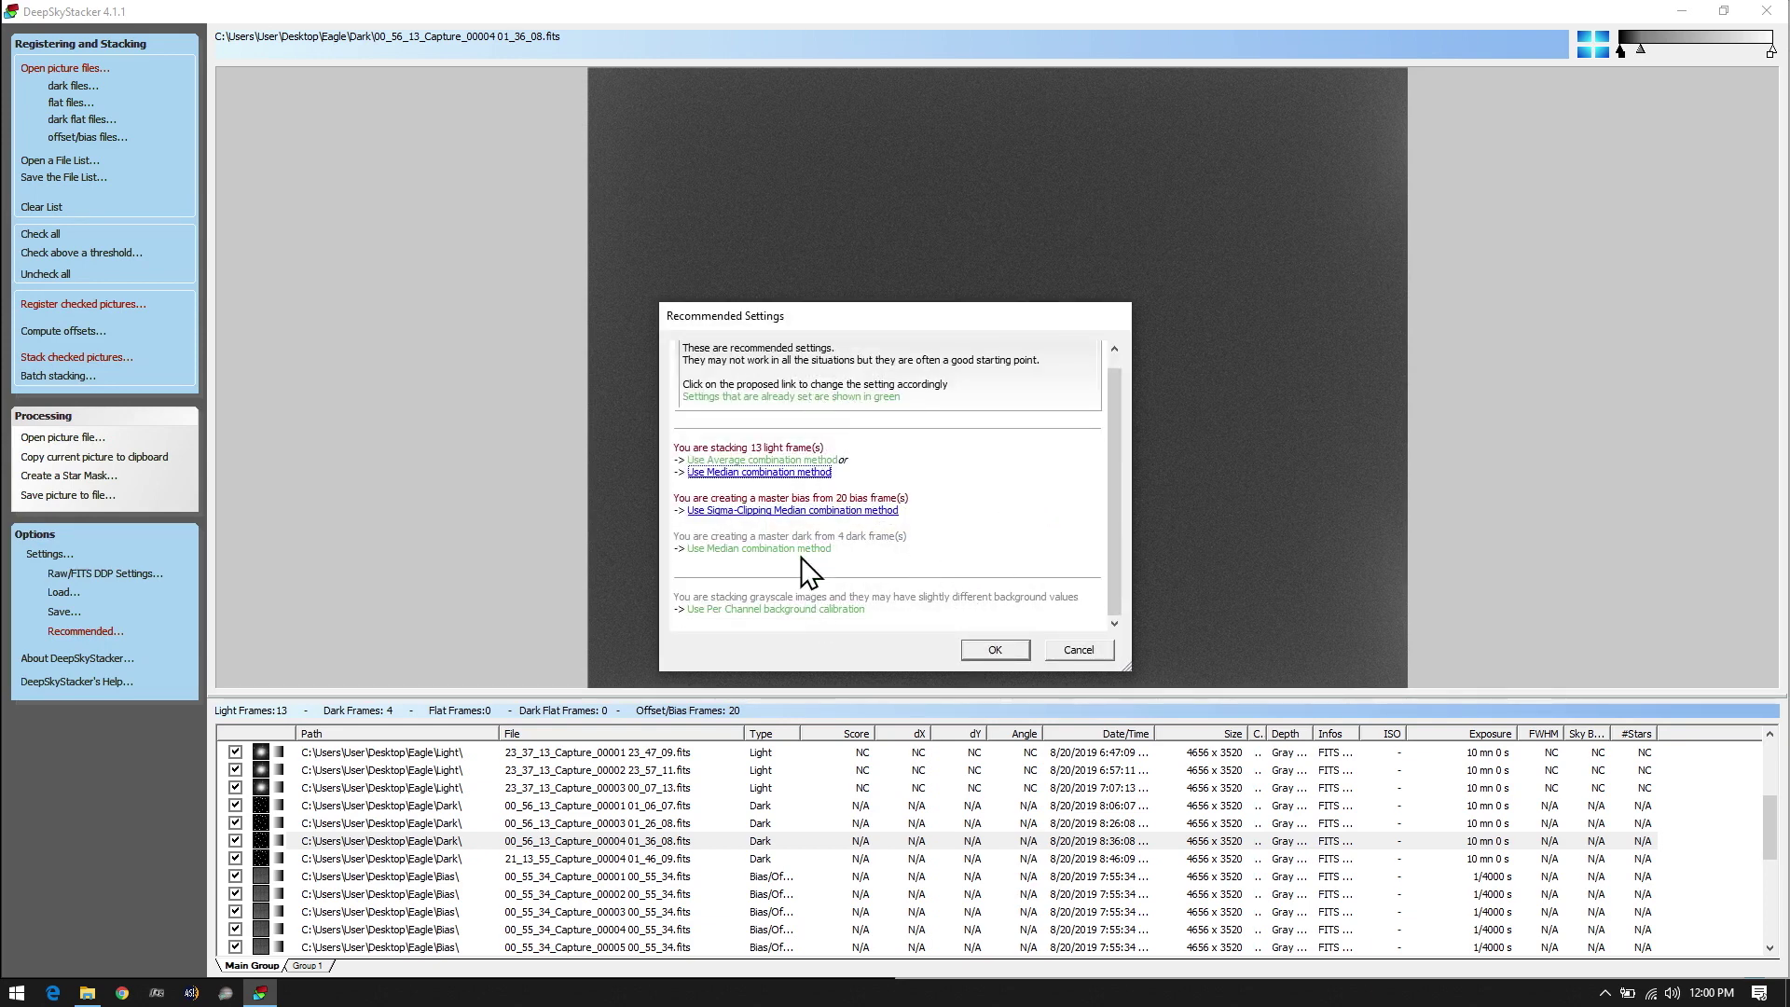
pyautogui.scroll(1, 801, 564)
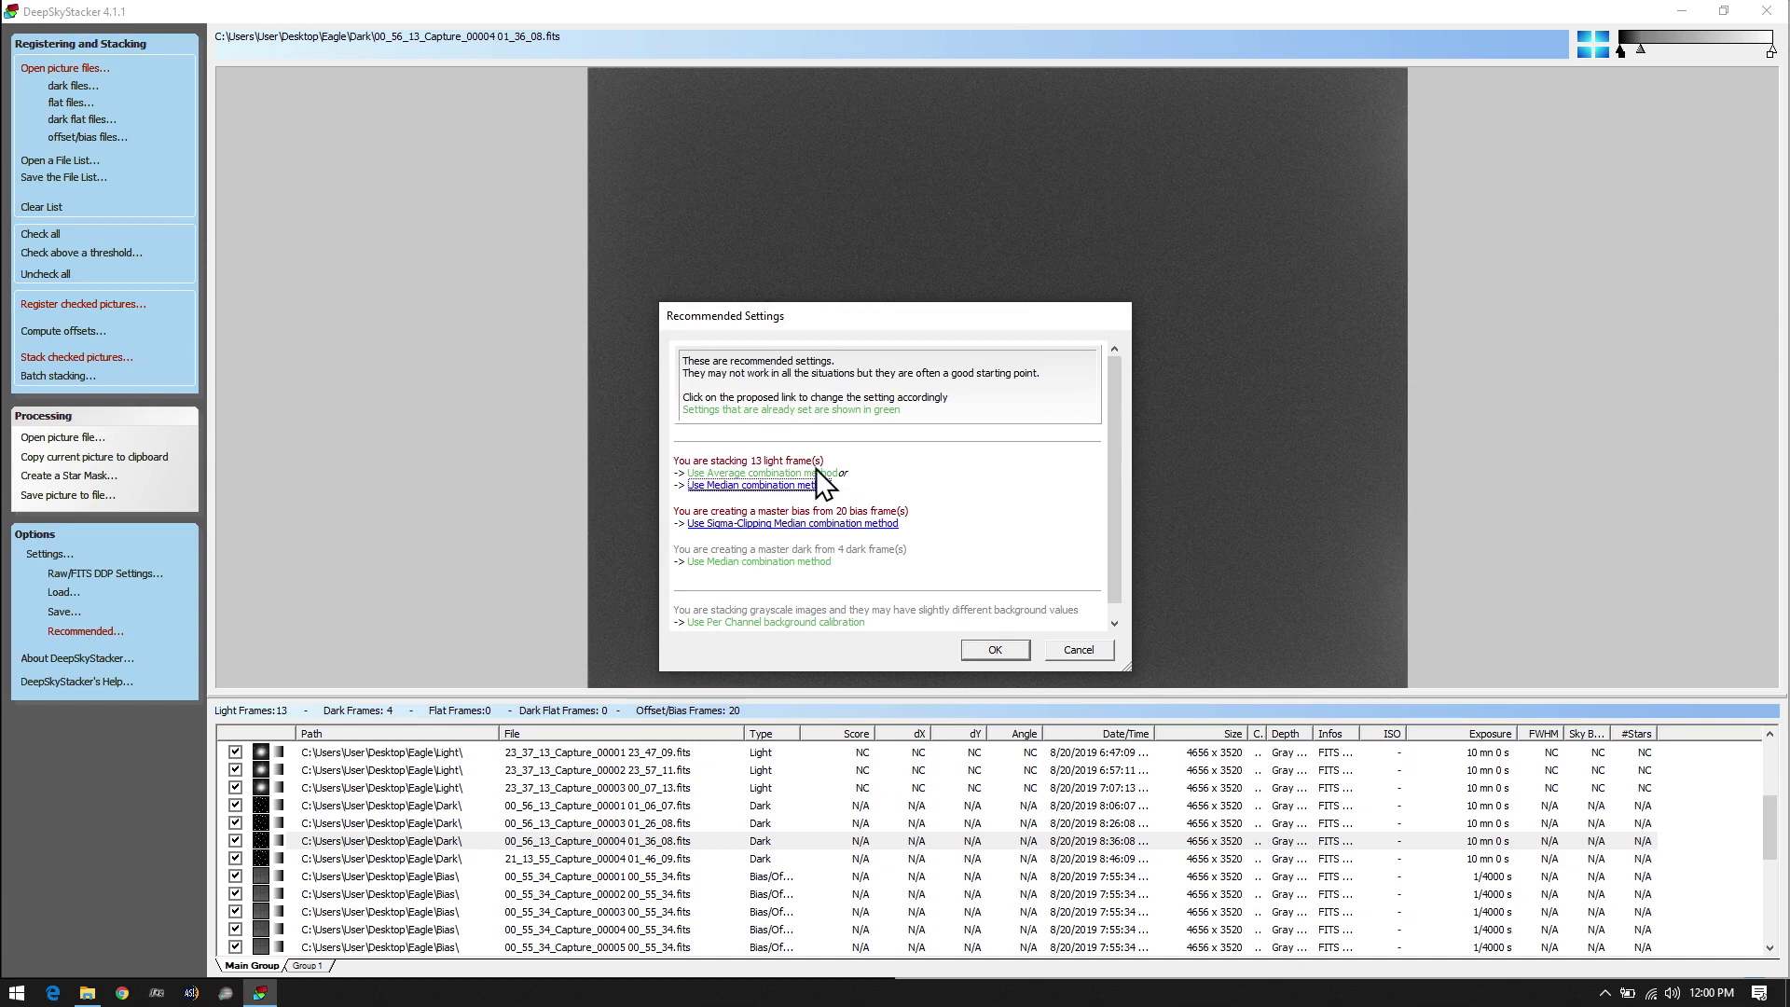
pyautogui.click(998, 650)
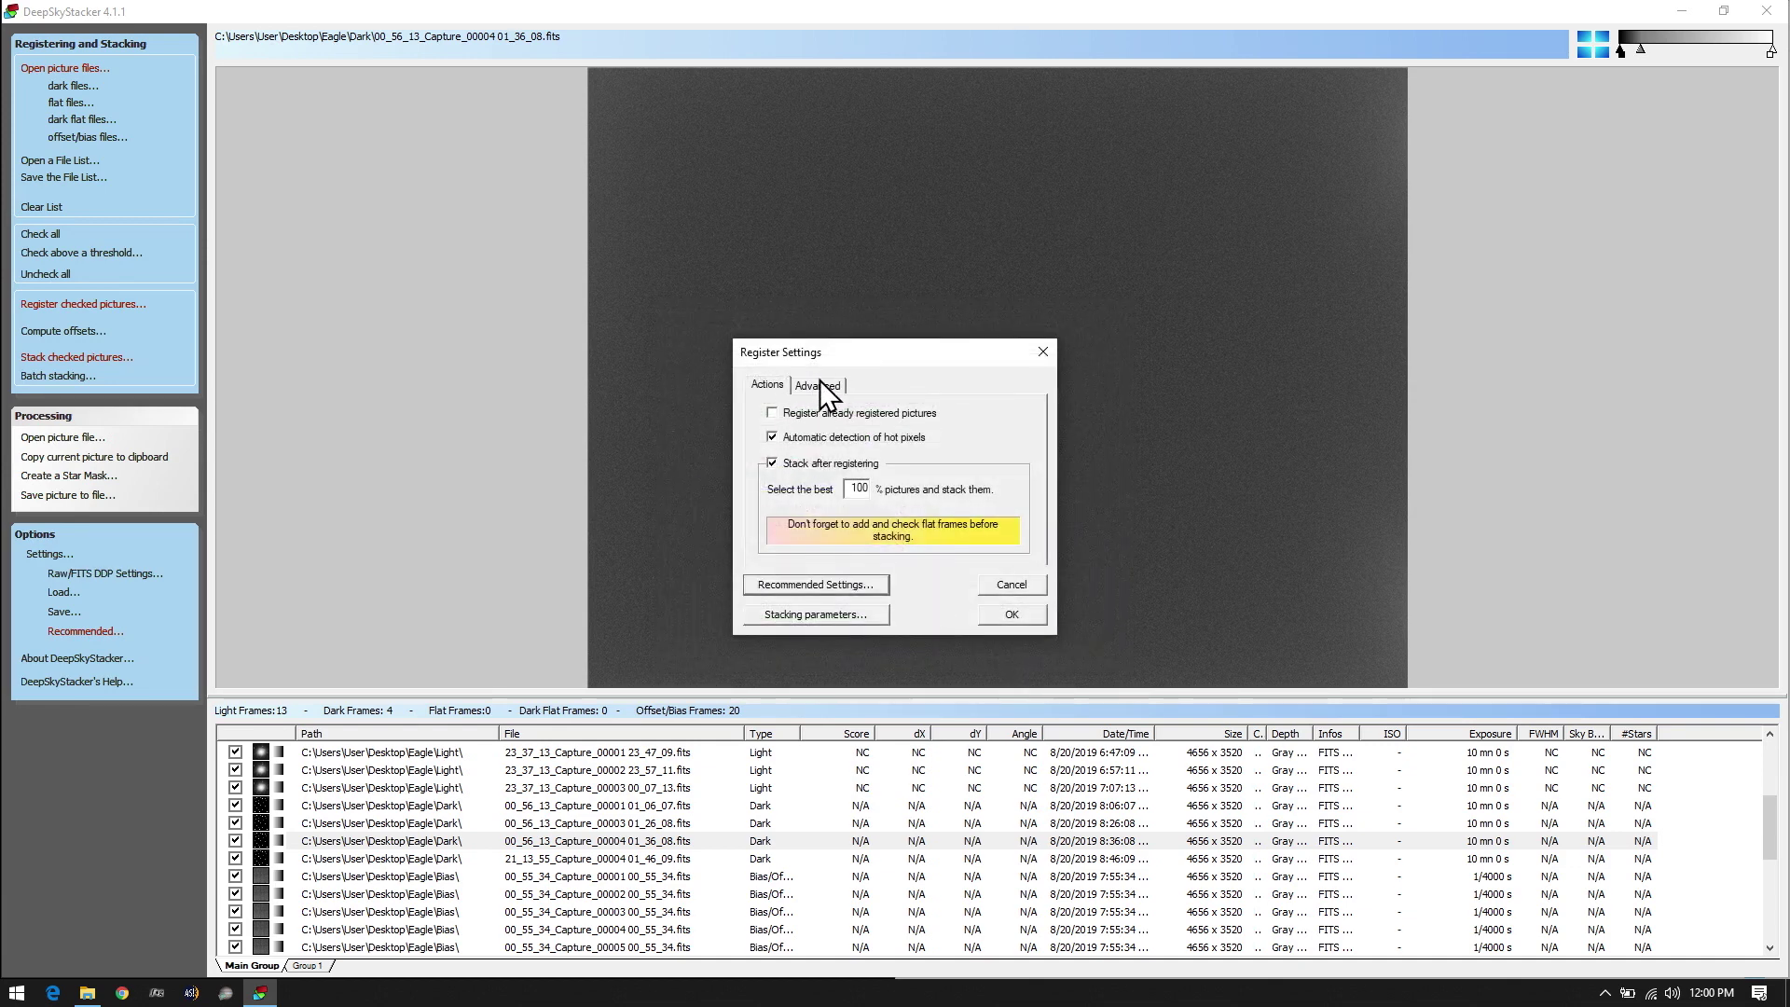
# Check the advanced register settings and confirm registering with stacking of the best 100% of the pictures
pyautogui.click(826, 387)
pyautogui.click(768, 385)
pyautogui.click(1007, 619)
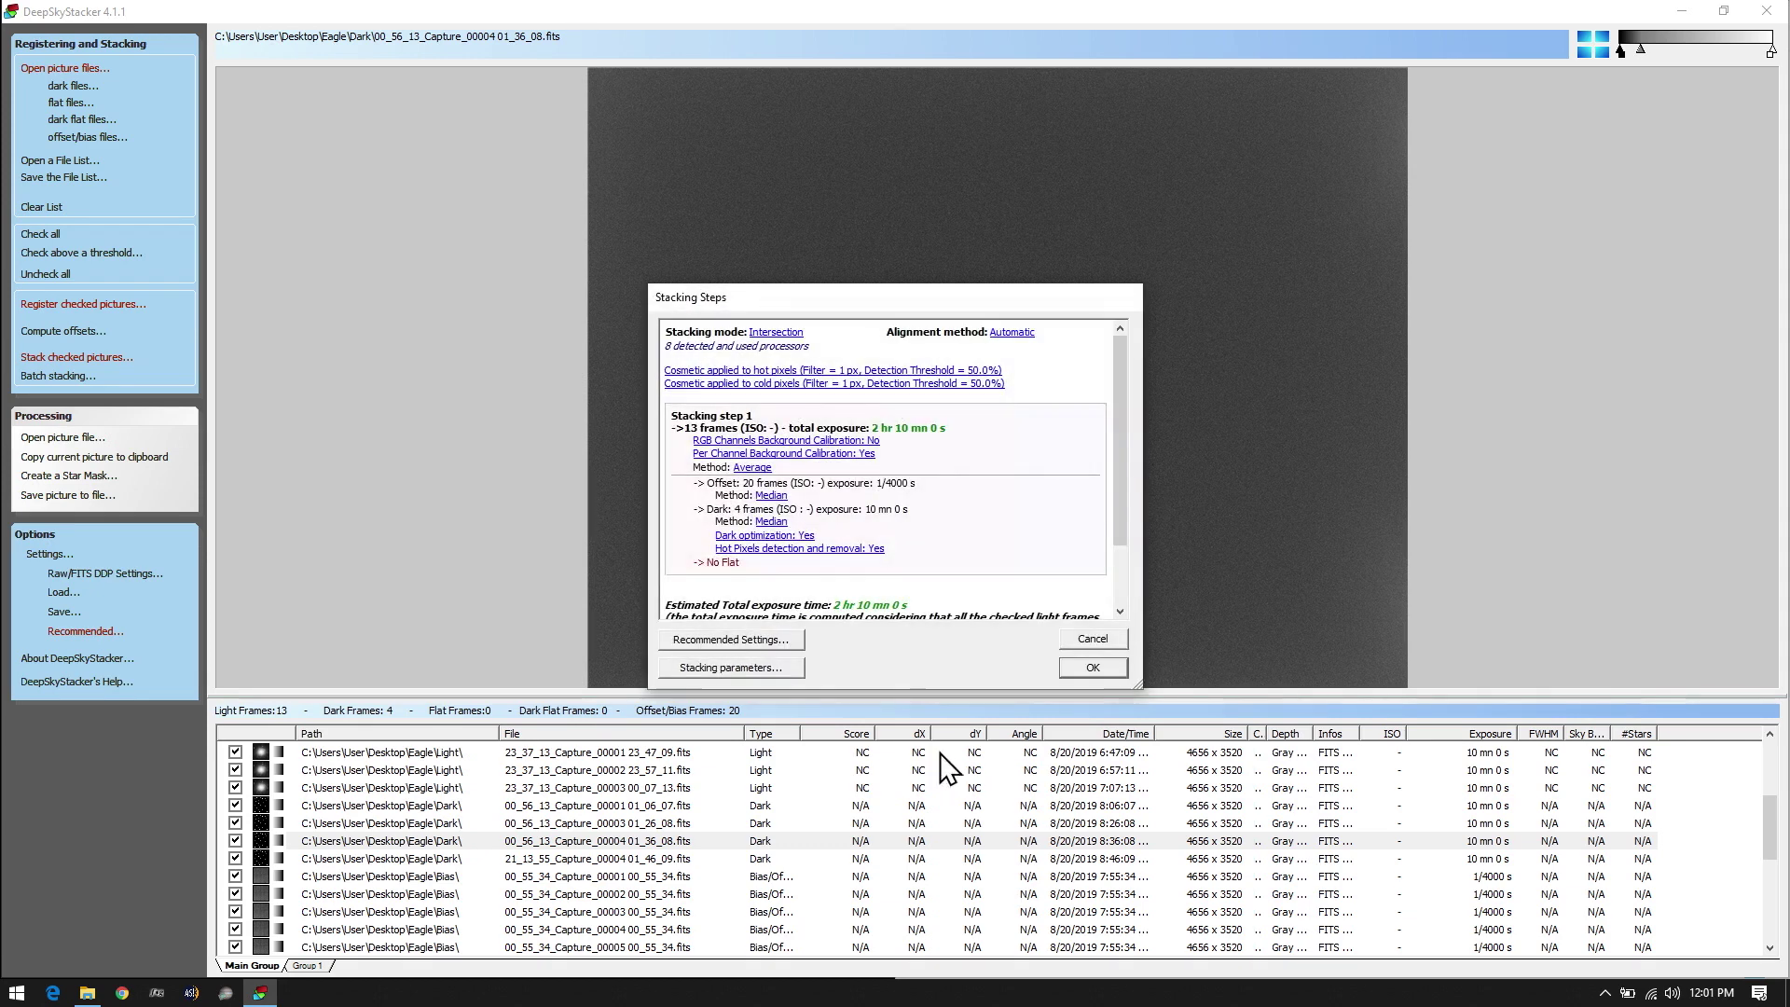
# Examine the stacking steps summary, including the alignment, cosmetic, calibration and exposure details
pyautogui.moveTo(1121, 377); pyautogui.dragTo(1117, 339)
pyautogui.scroll(-3, 970, 504)
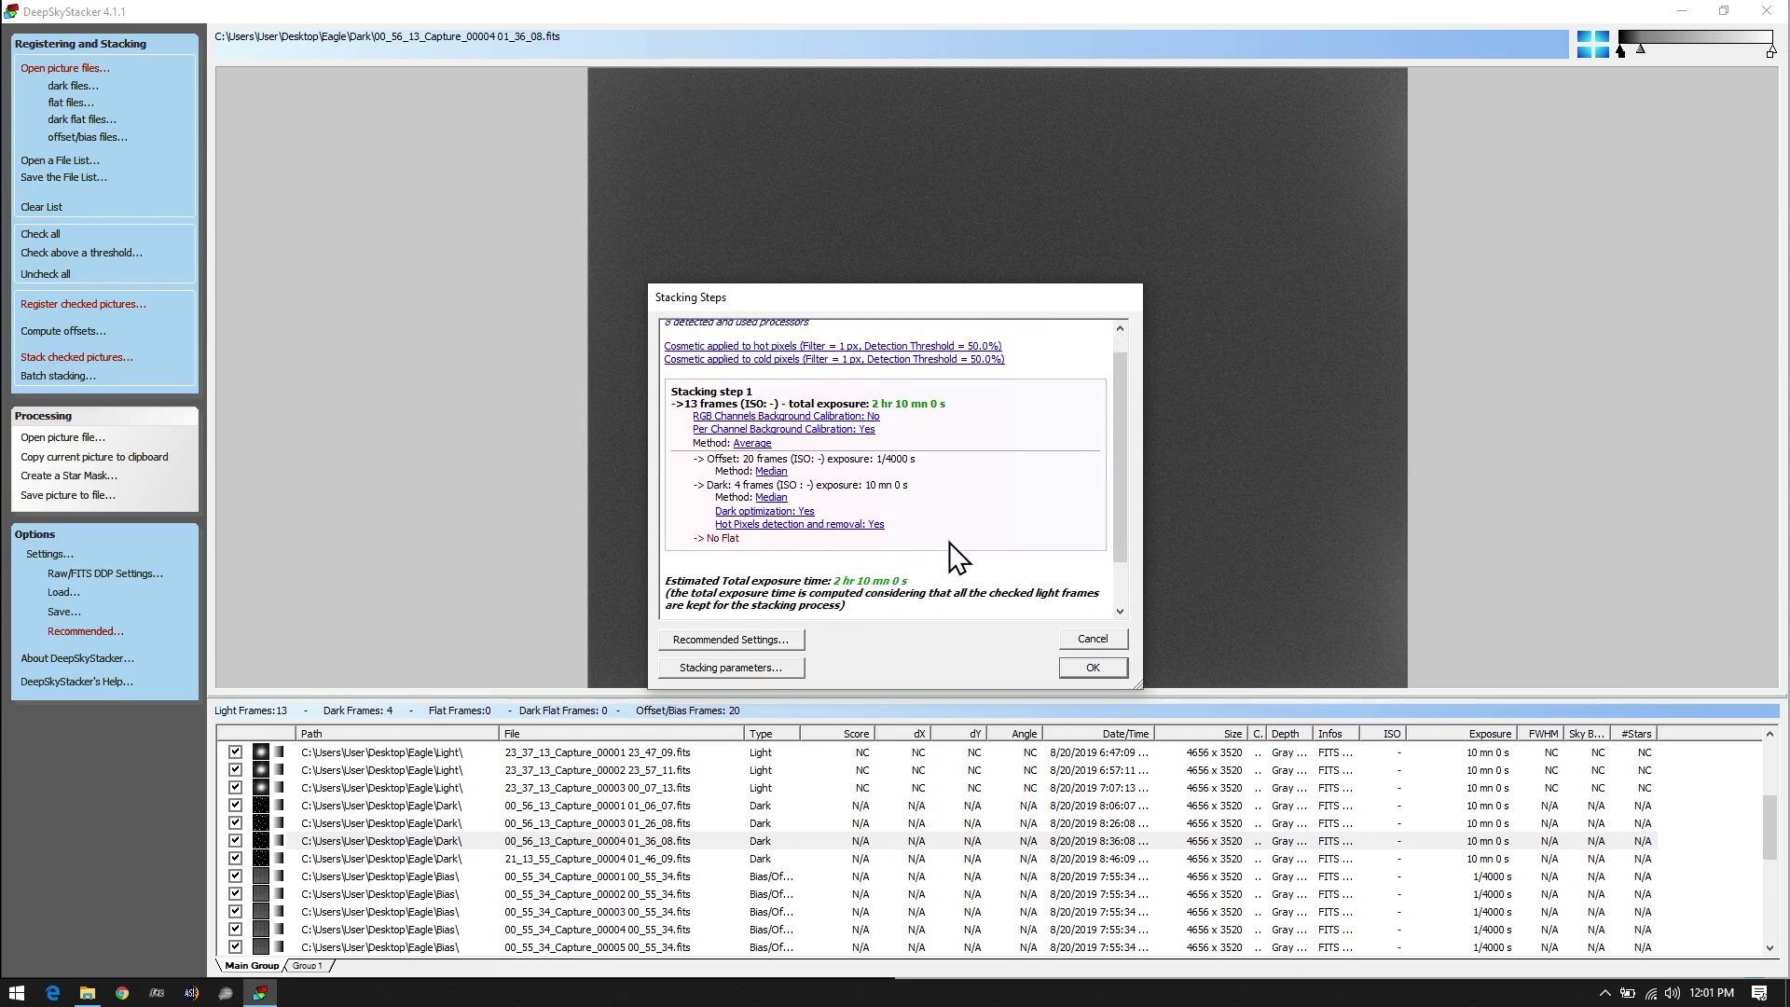
pyautogui.scroll(3, 895, 569)
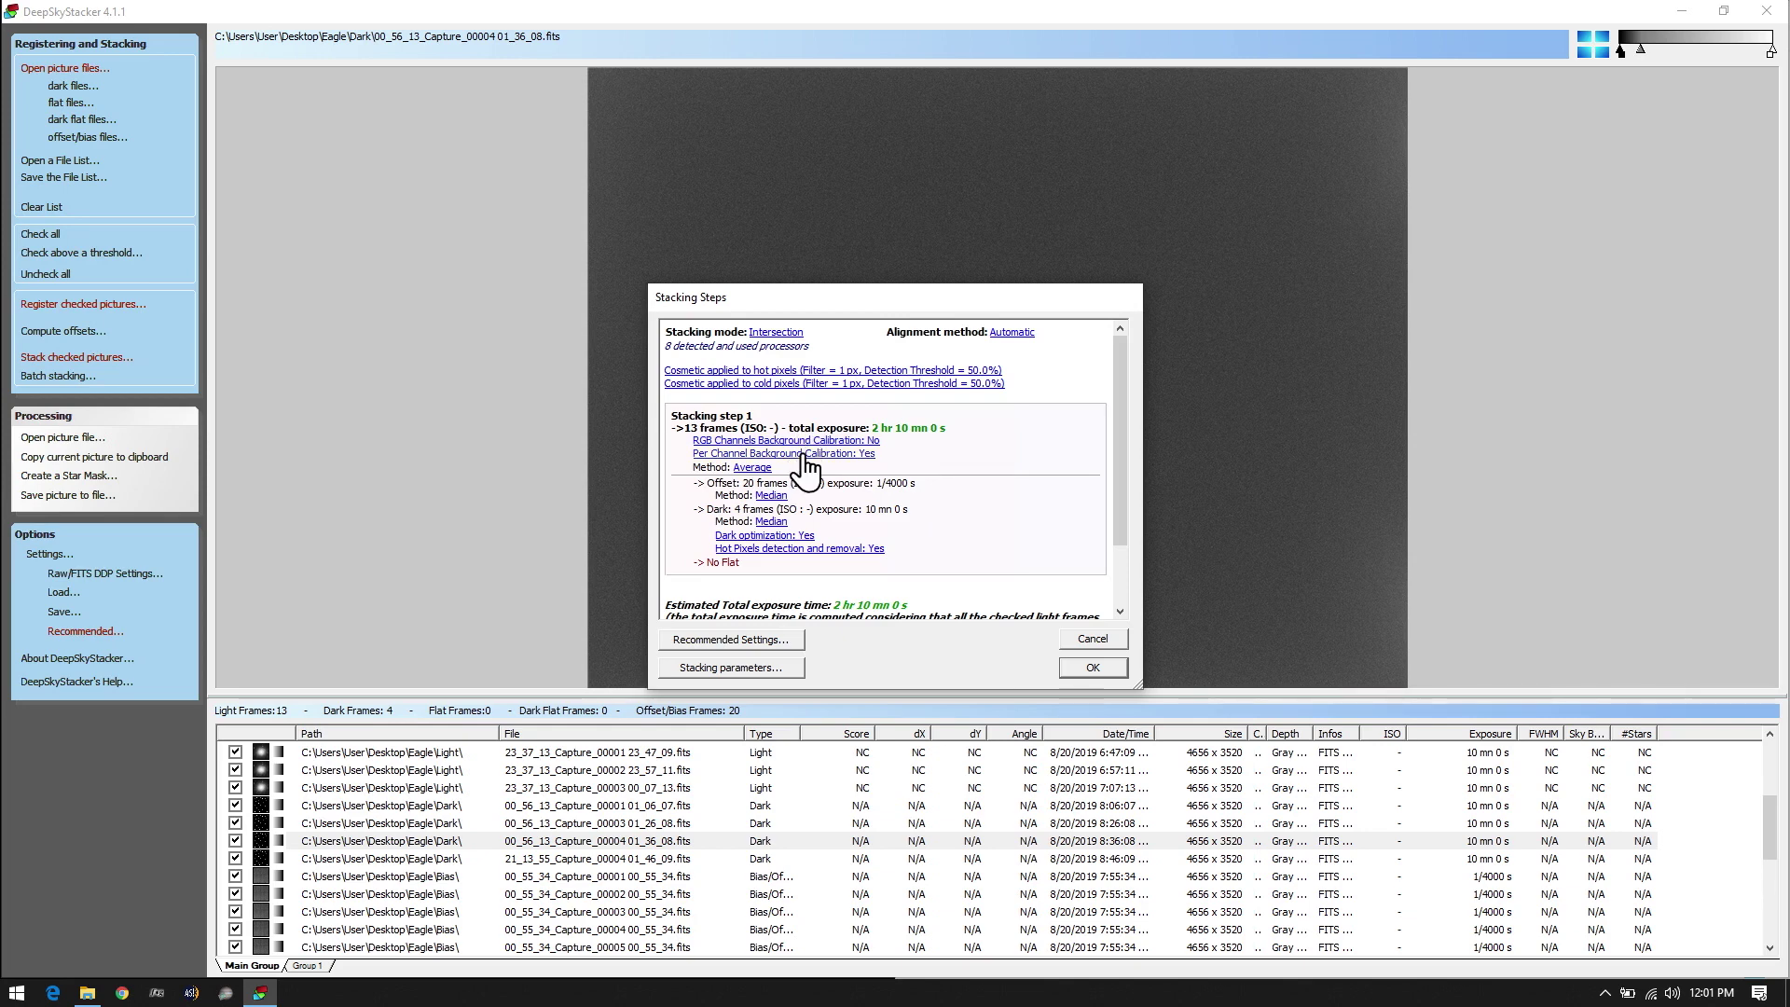
# Review the rest of the stacking steps summary and start registering and stacking the frames
pyautogui.scroll(-3, 945, 529)
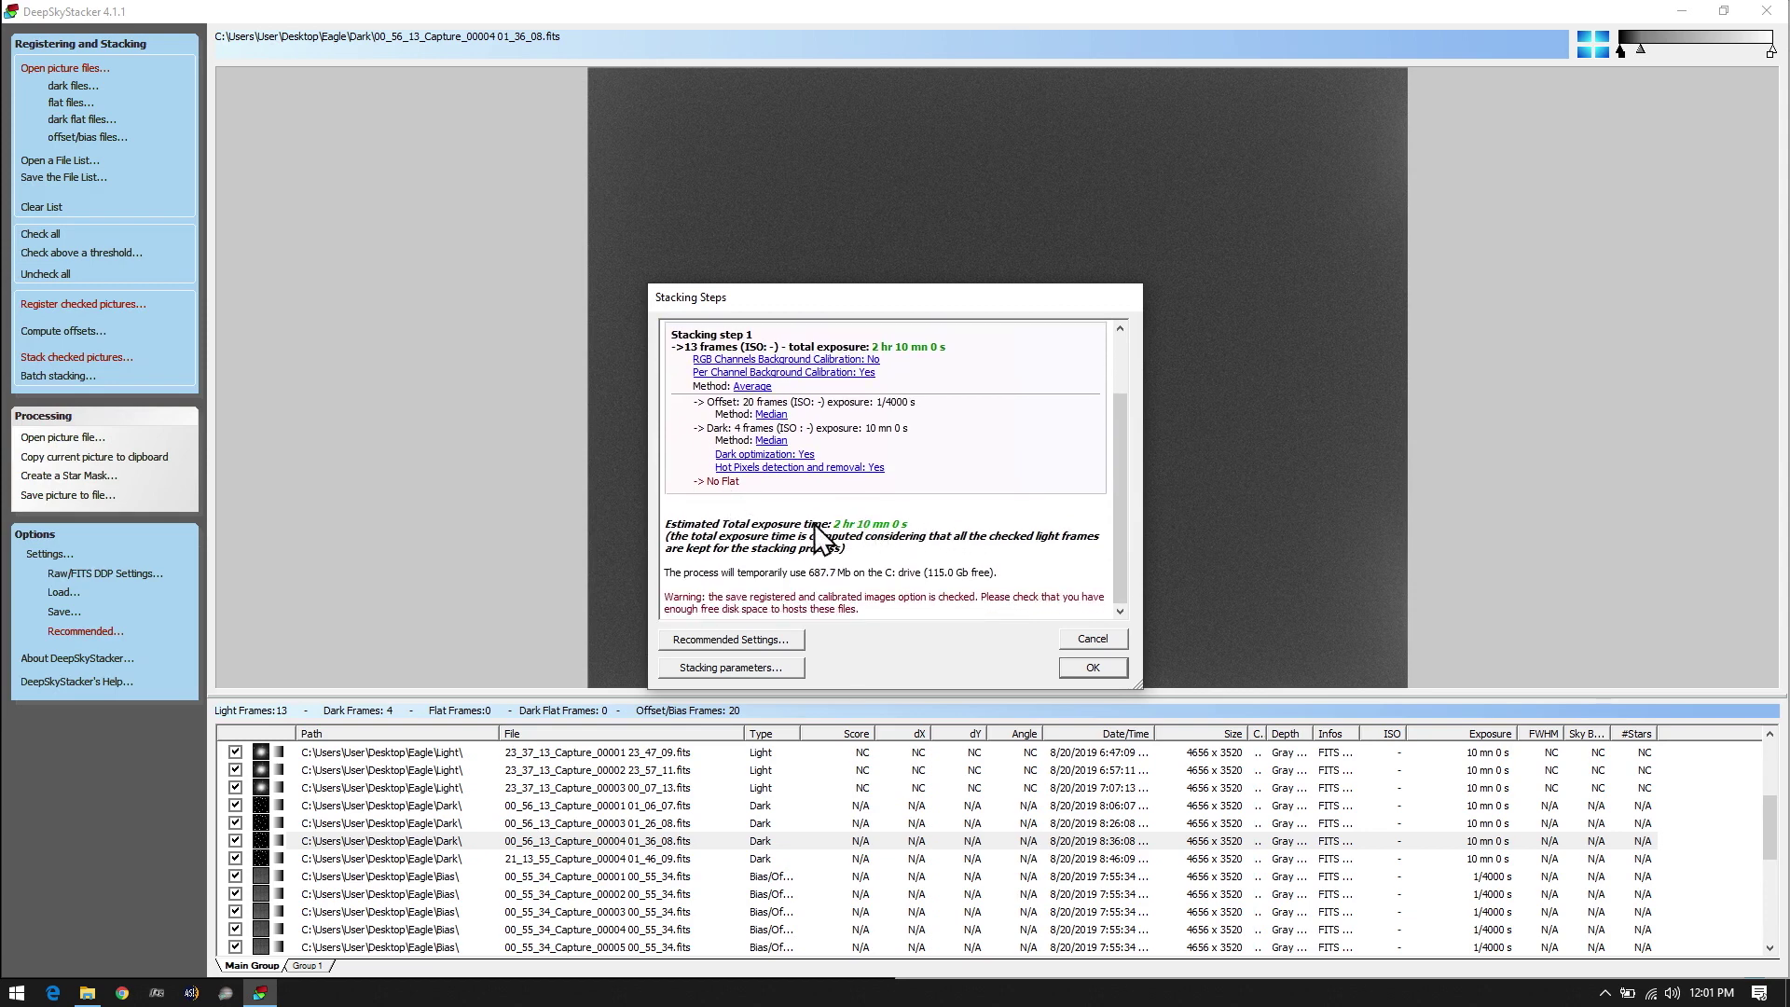
pyautogui.scroll(1, 934, 539)
pyautogui.scroll(3, 943, 534)
pyautogui.click(1082, 666)
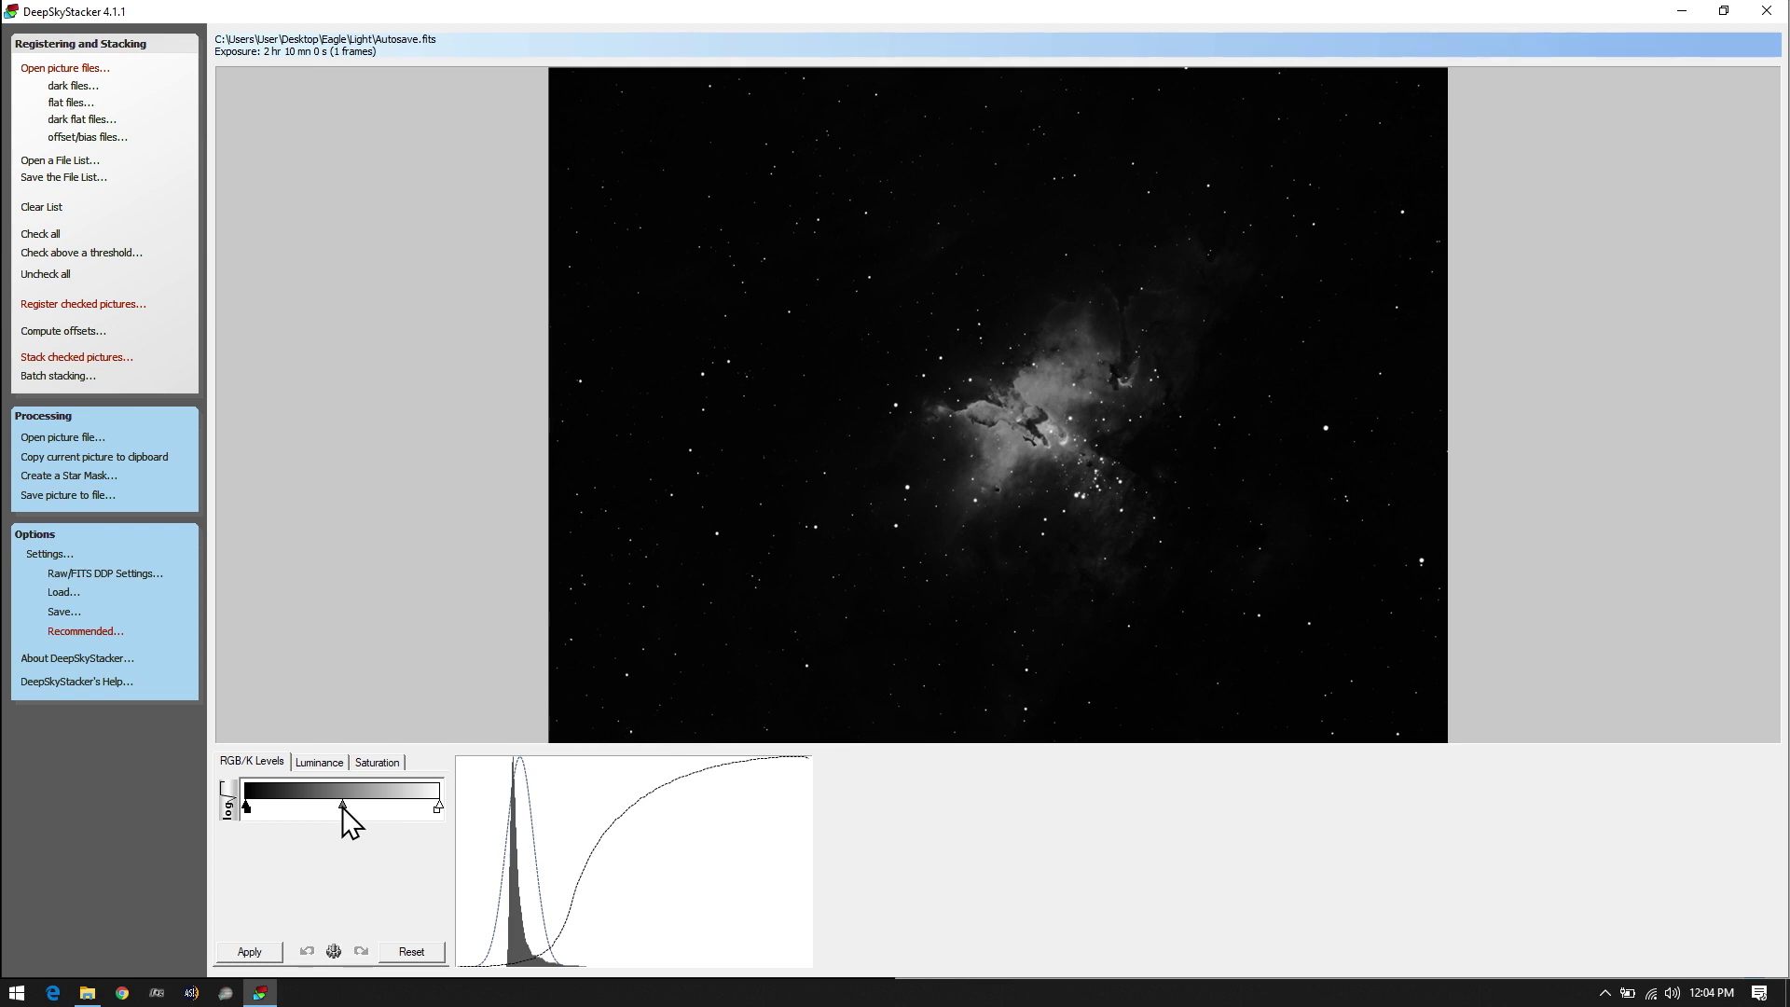
# Try brightening the stacked image by shifting the RGB/K midtone level well toward the highlights and applying it
pyautogui.moveTo(342, 808)
pyautogui.mouseDown()
pyautogui.moveTo(319, 827)
pyautogui.moveTo(336, 820)
pyautogui.mouseUp()
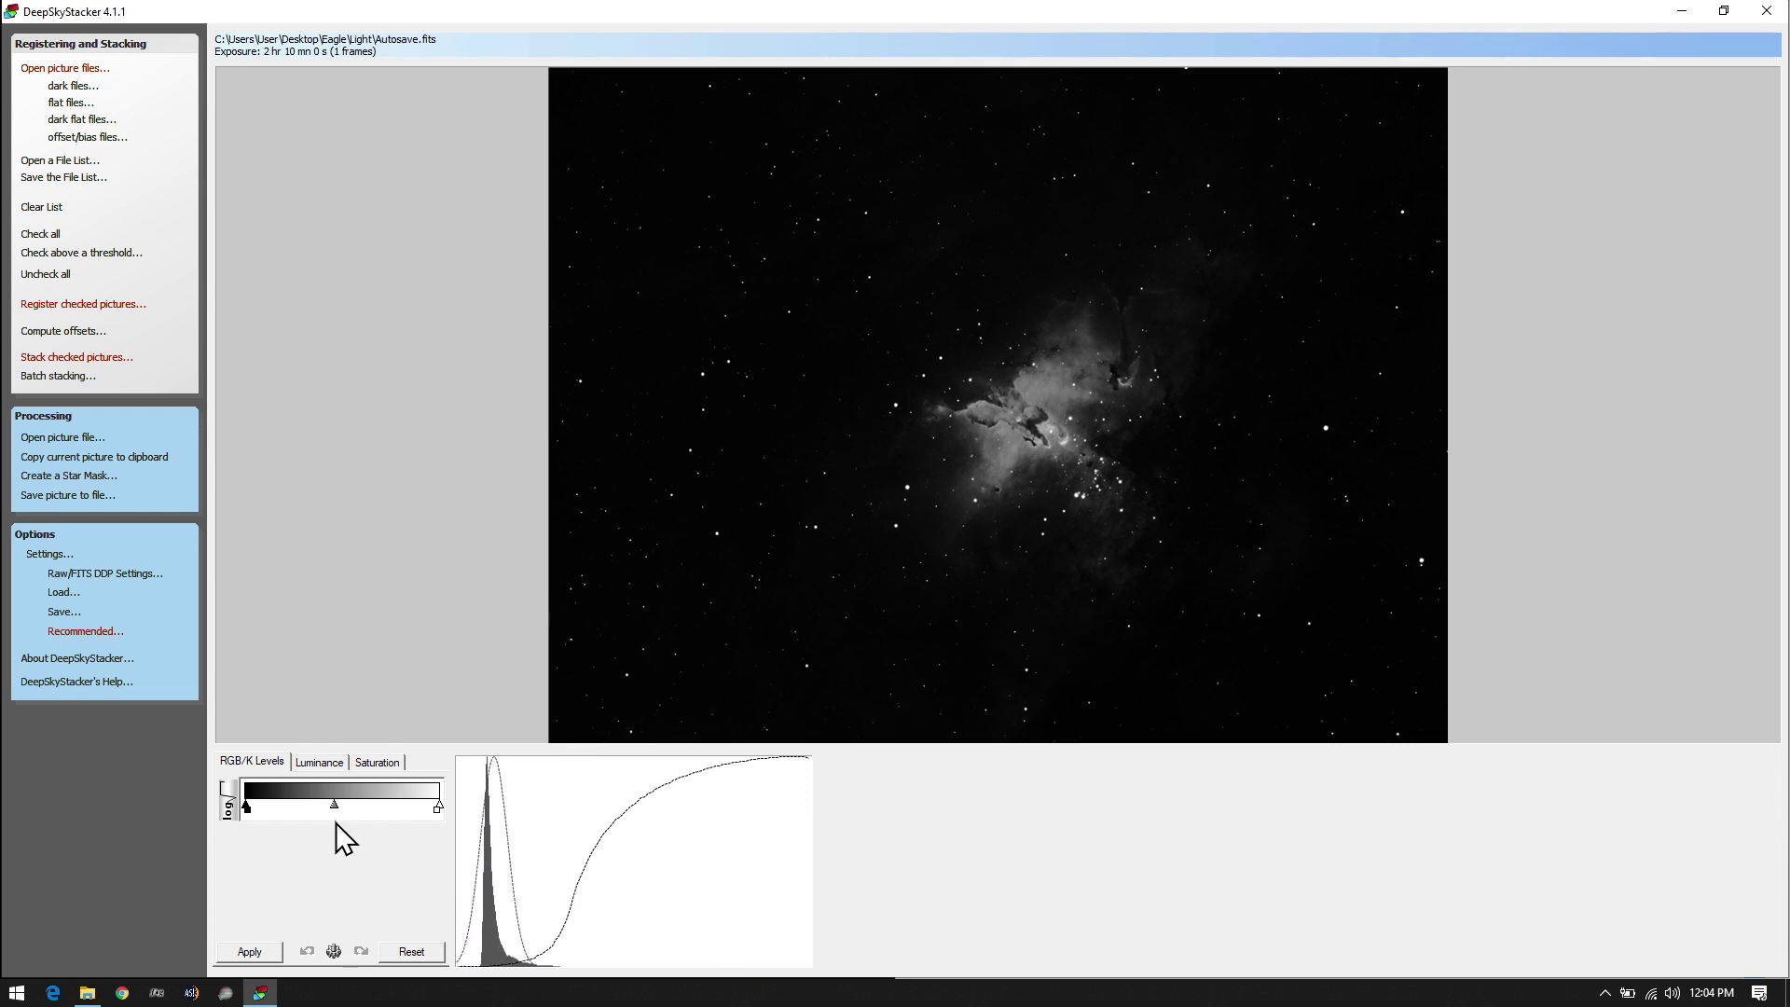
pyautogui.moveTo(333, 804); pyautogui.dragTo(339, 803)
pyautogui.press('Right')
pyautogui.press('Right')
pyautogui.press('Right')
pyautogui.press('Right')
pyautogui.press('Right')
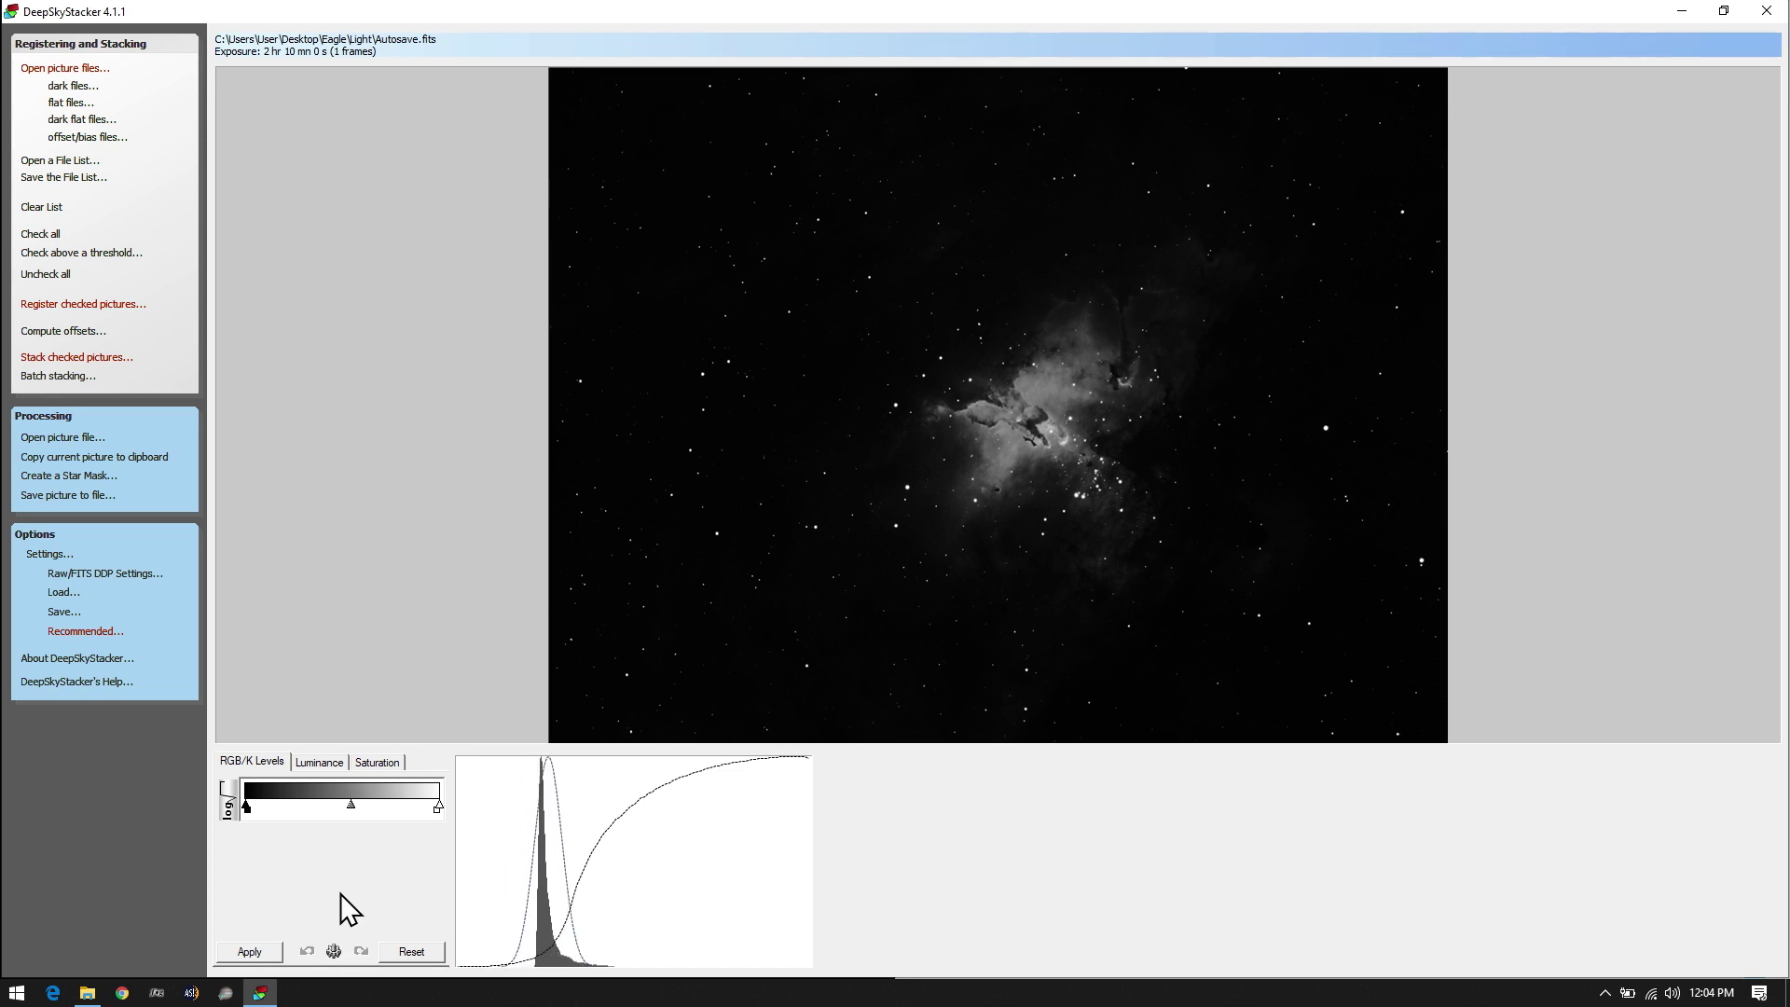
pyautogui.press('Right')
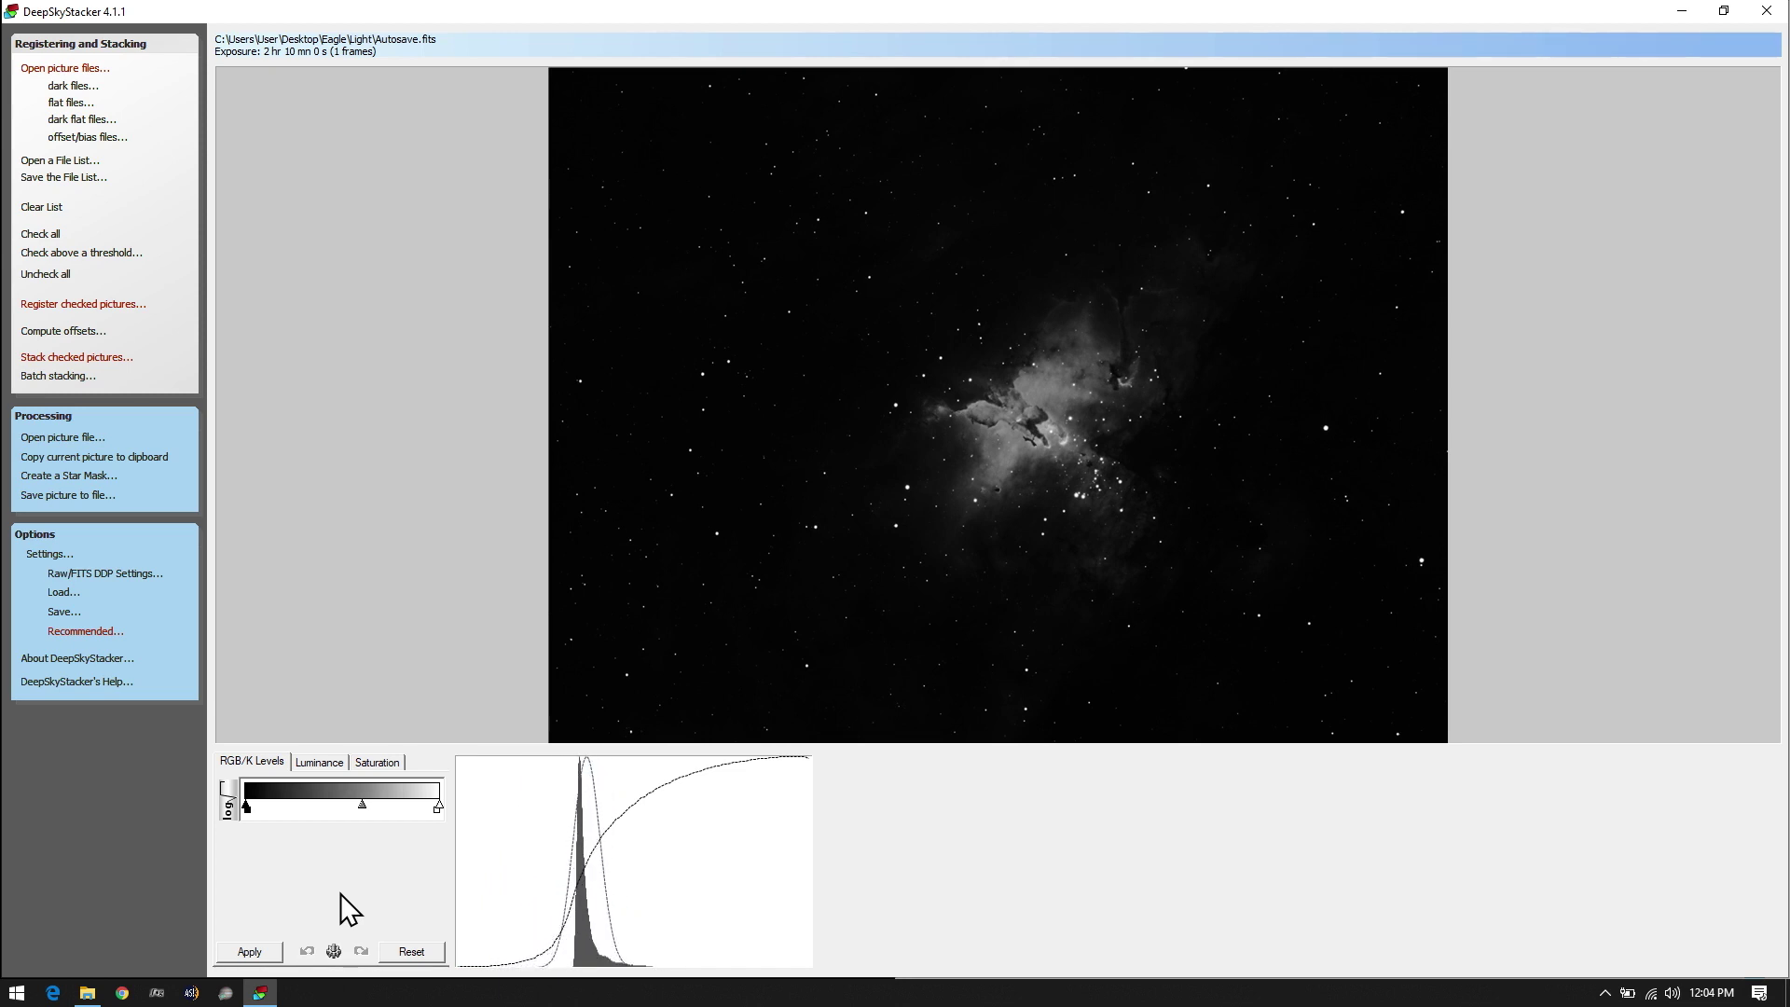
pyautogui.press('Right')
pyautogui.press('Right')
pyautogui.press('Left')
pyautogui.press('Left')
pyautogui.press('Left')
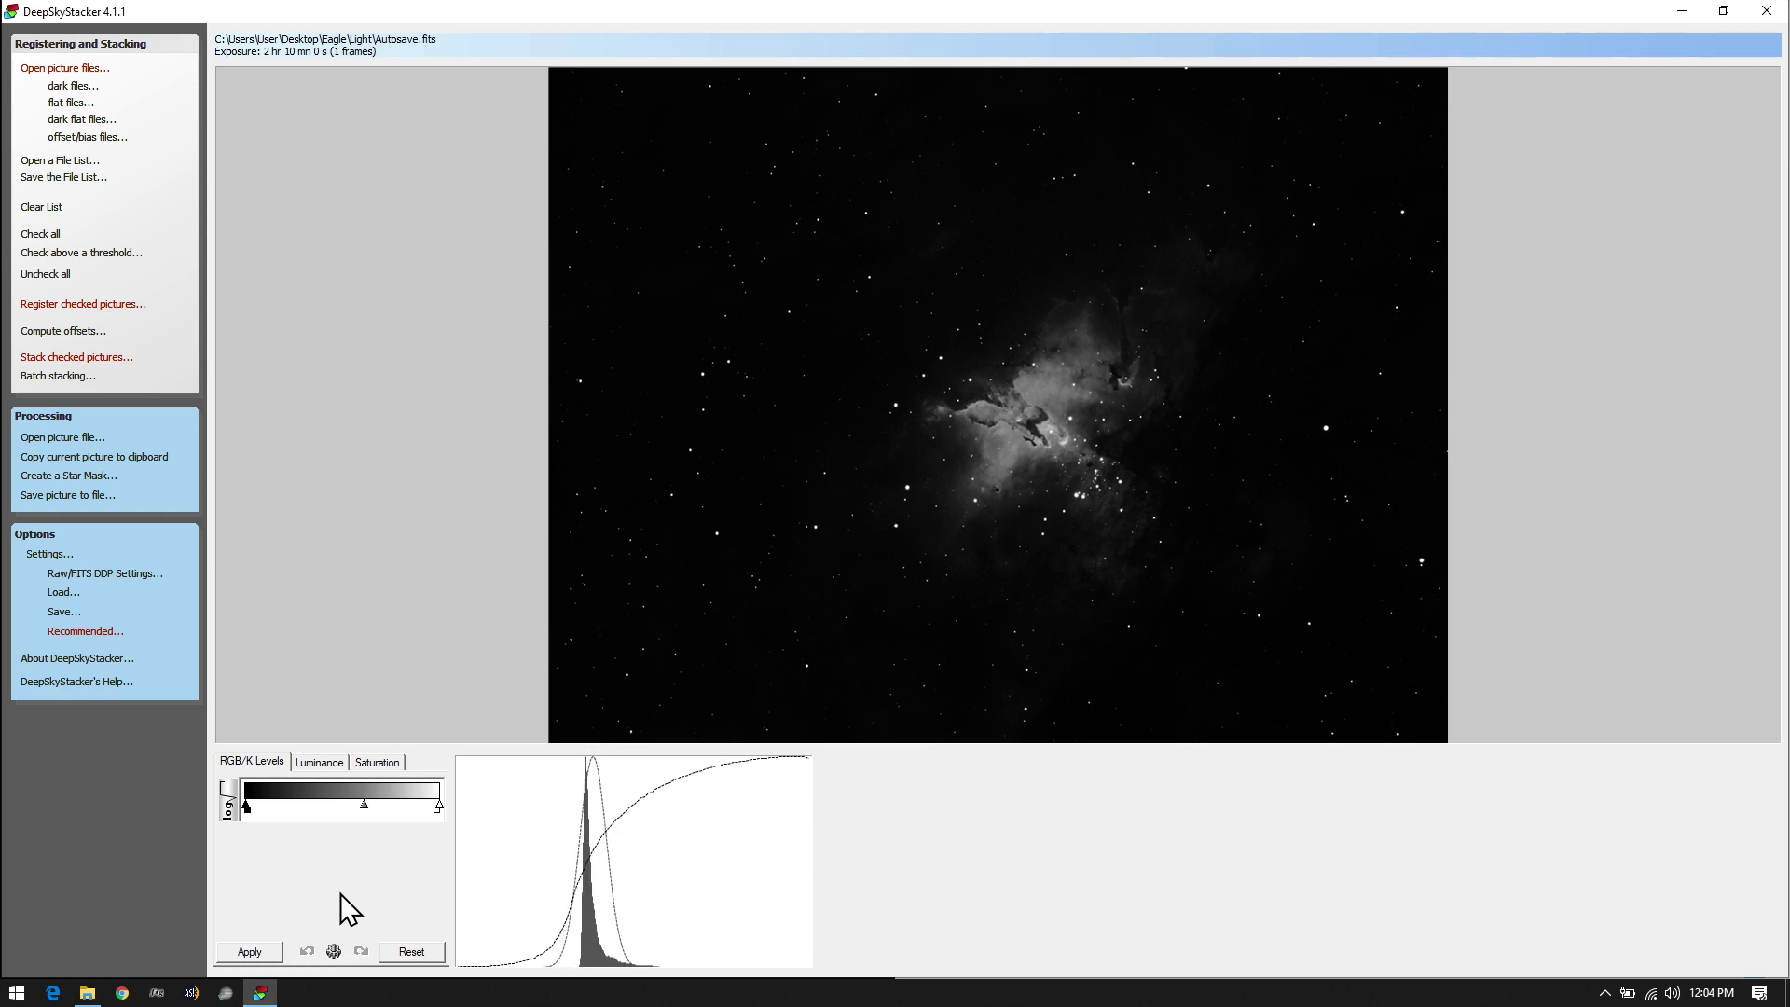
pyautogui.press('Left')
pyautogui.press('Left')
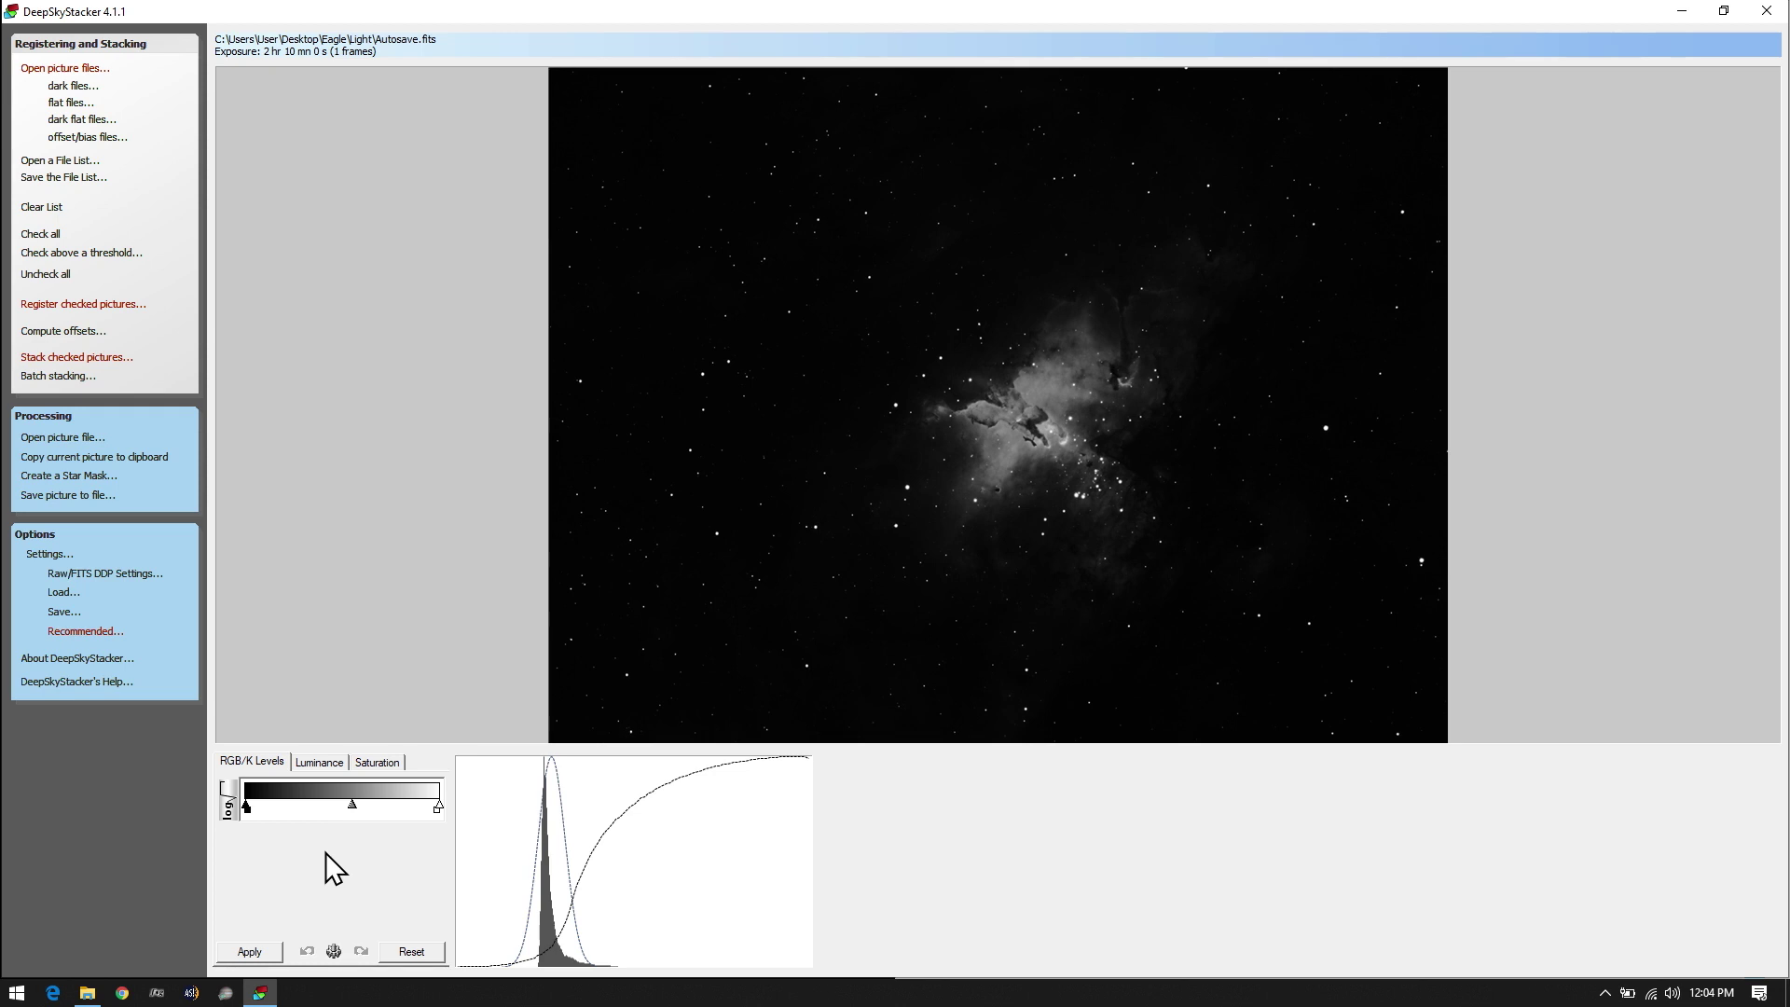
pyautogui.press('Right')
pyautogui.press('Right')
pyautogui.press('Right')
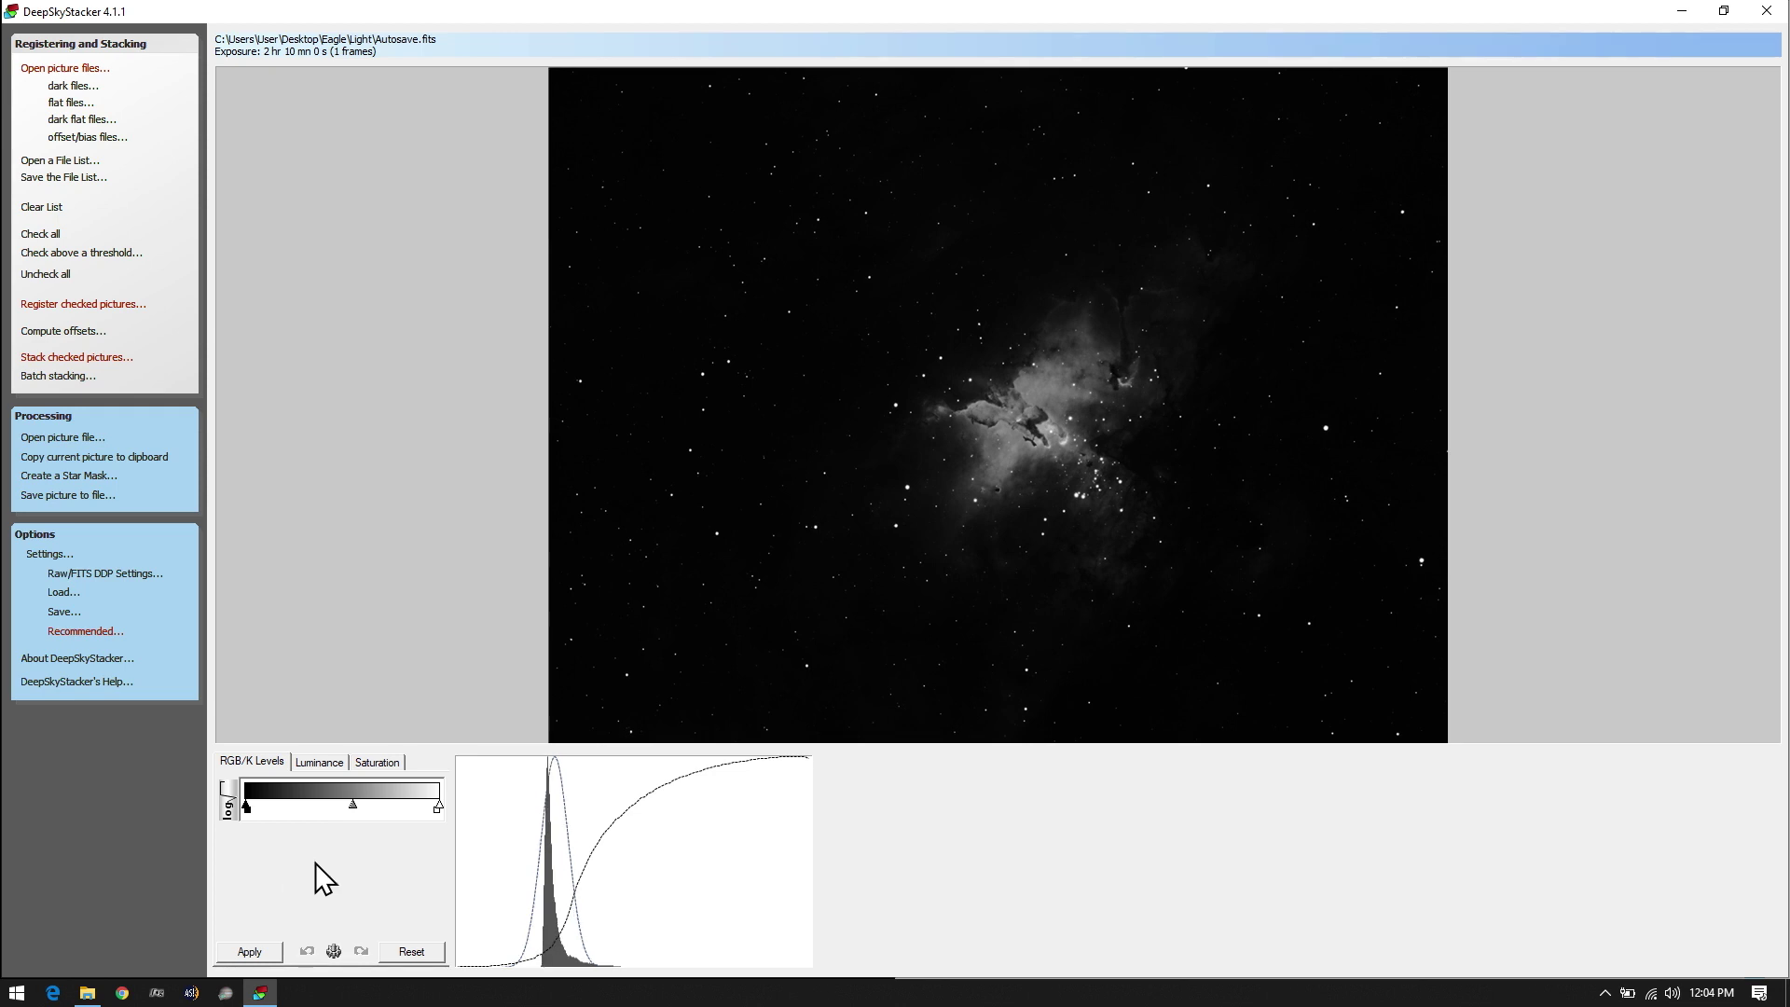
pyautogui.press('Right')
pyautogui.press('Right')
pyautogui.press('Right')
pyautogui.press('Right')
pyautogui.press('Right')
pyautogui.click(262, 953)
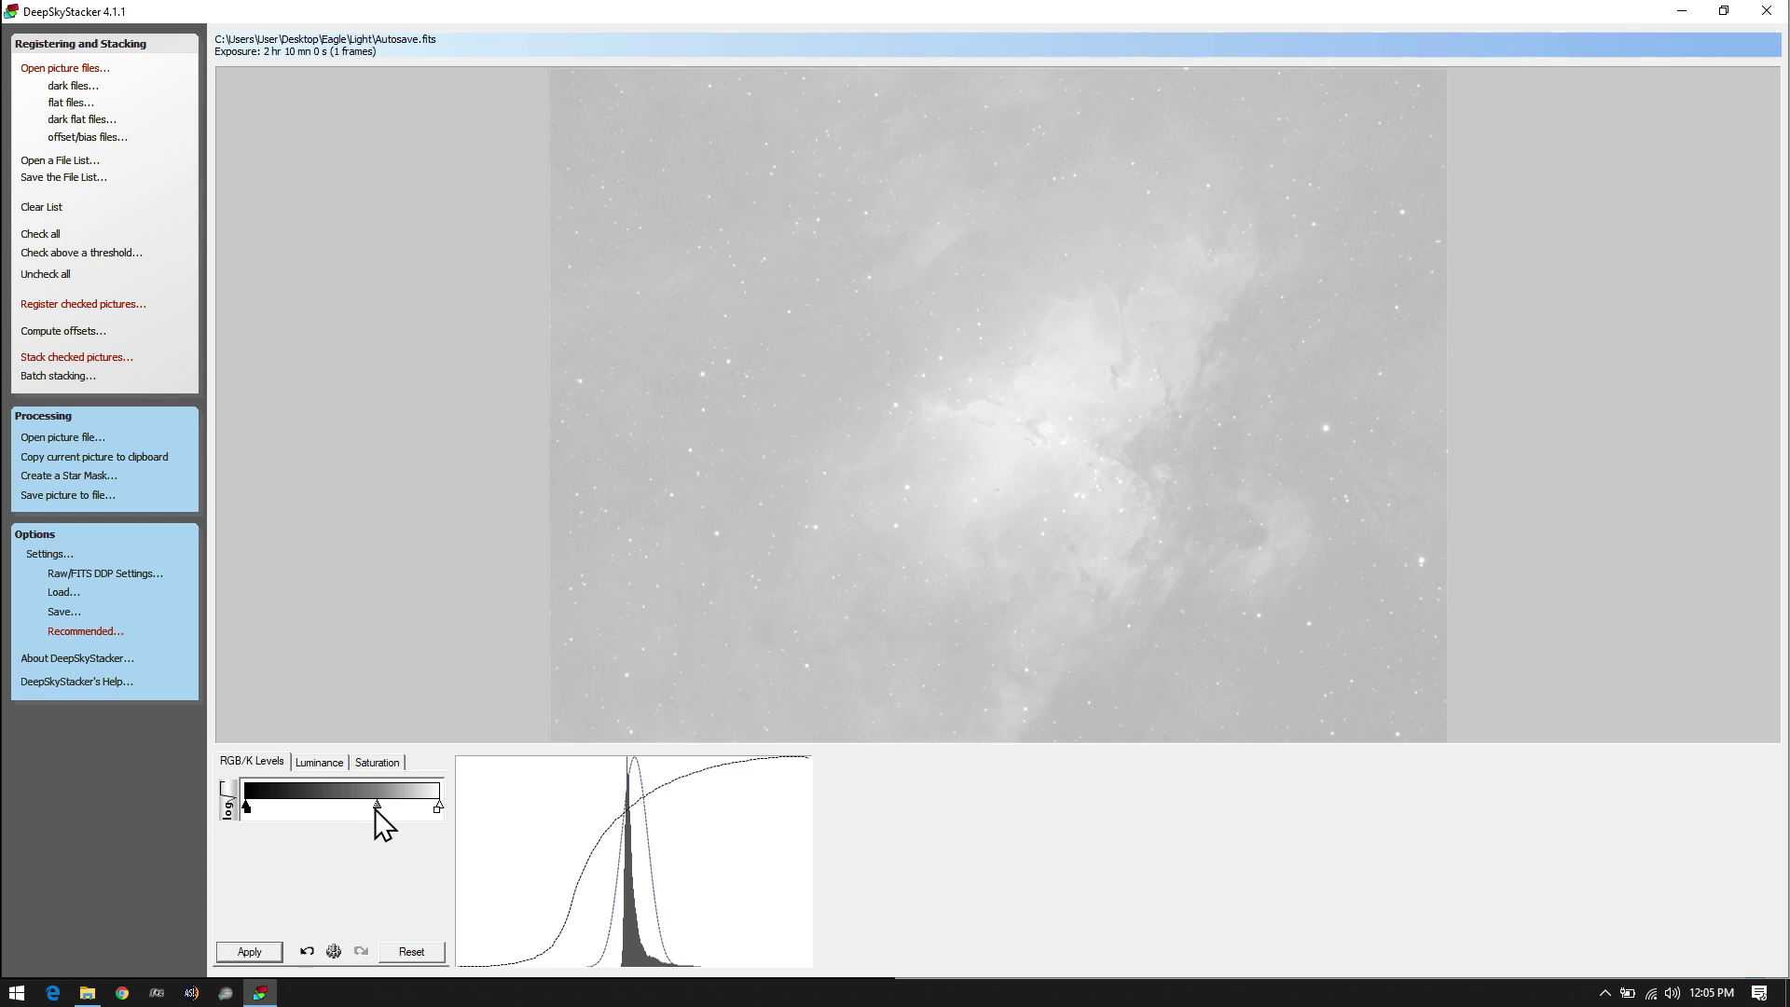
# Darken the overly bright stacked image by moving the RGB/K midtone level back toward the shadows and apply the adjustment
pyautogui.moveTo(377, 806); pyautogui.dragTo(361, 803)
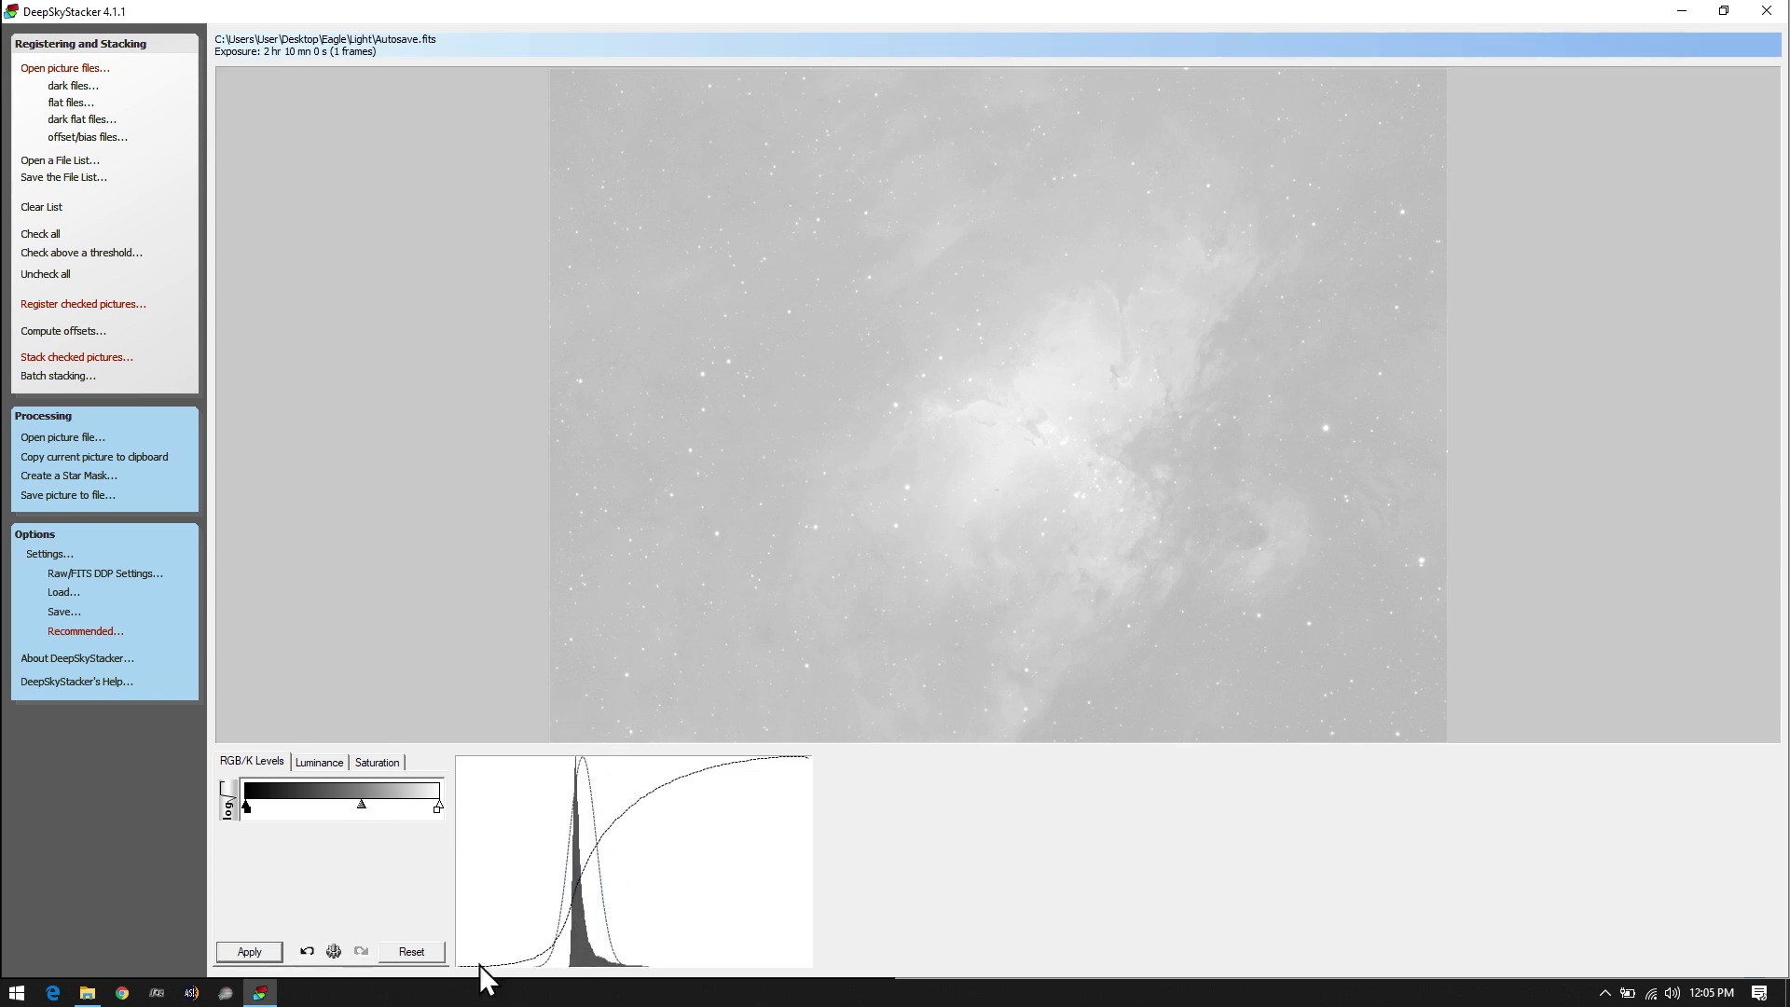
pyautogui.click(246, 951)
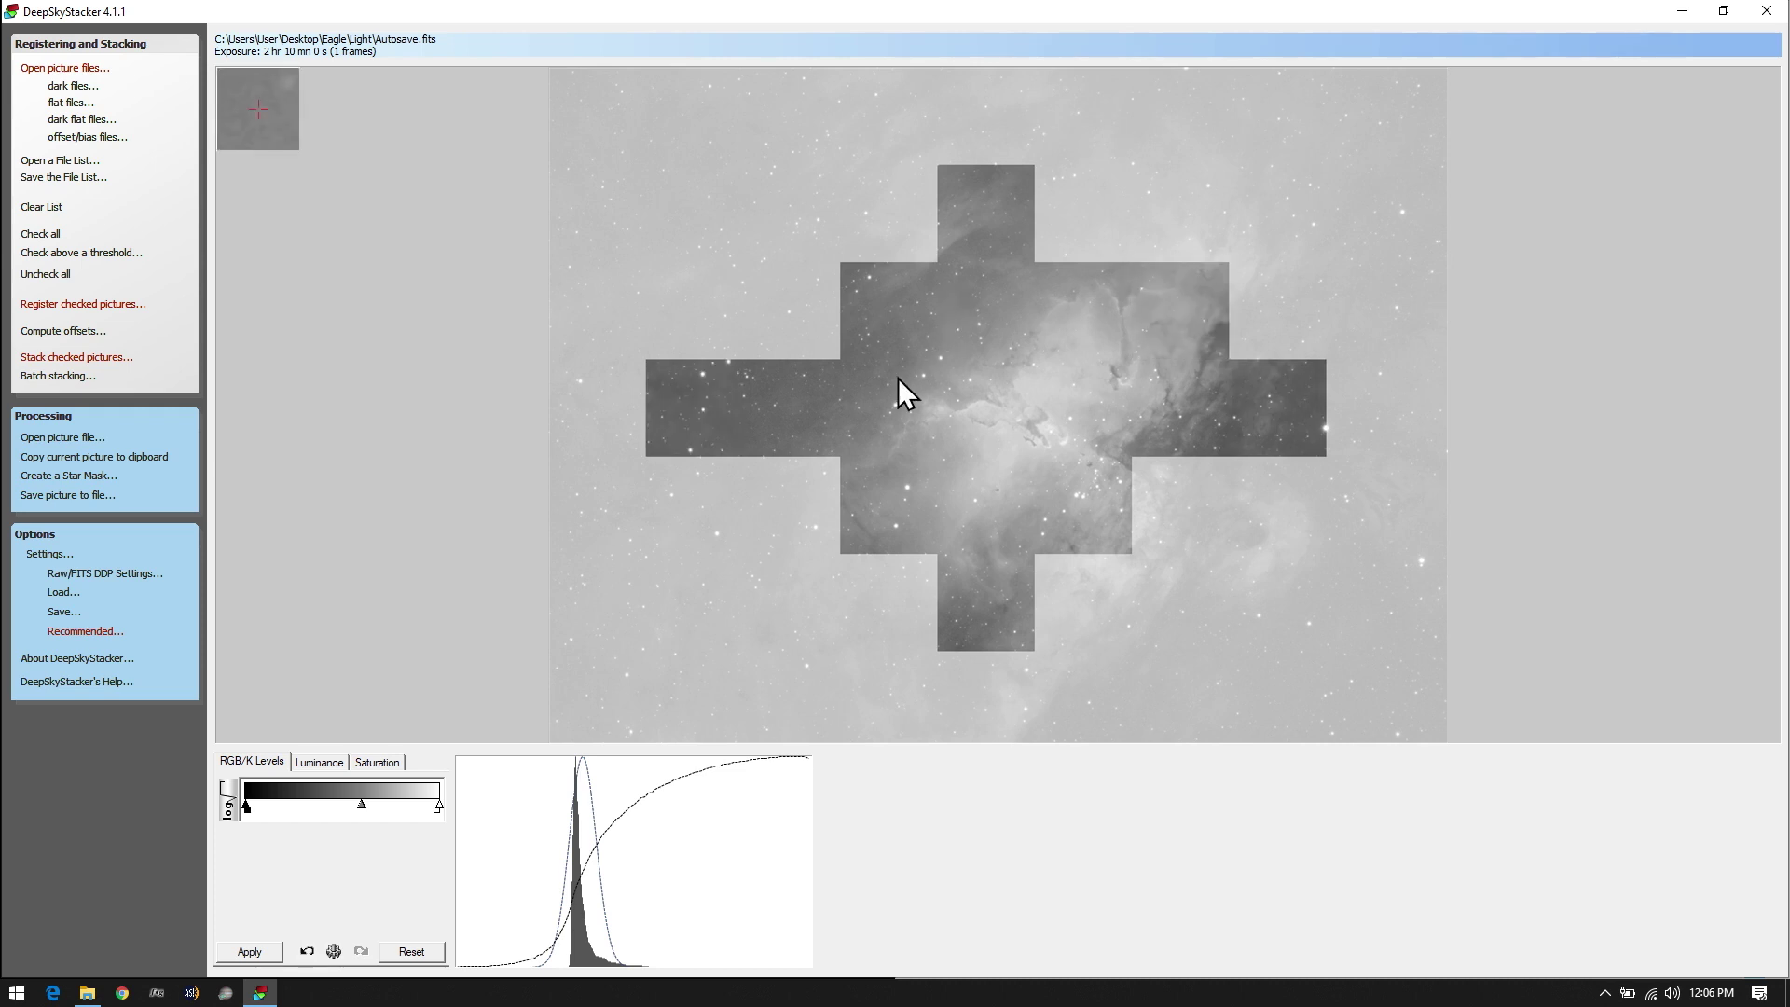
pyautogui.click(361, 806)
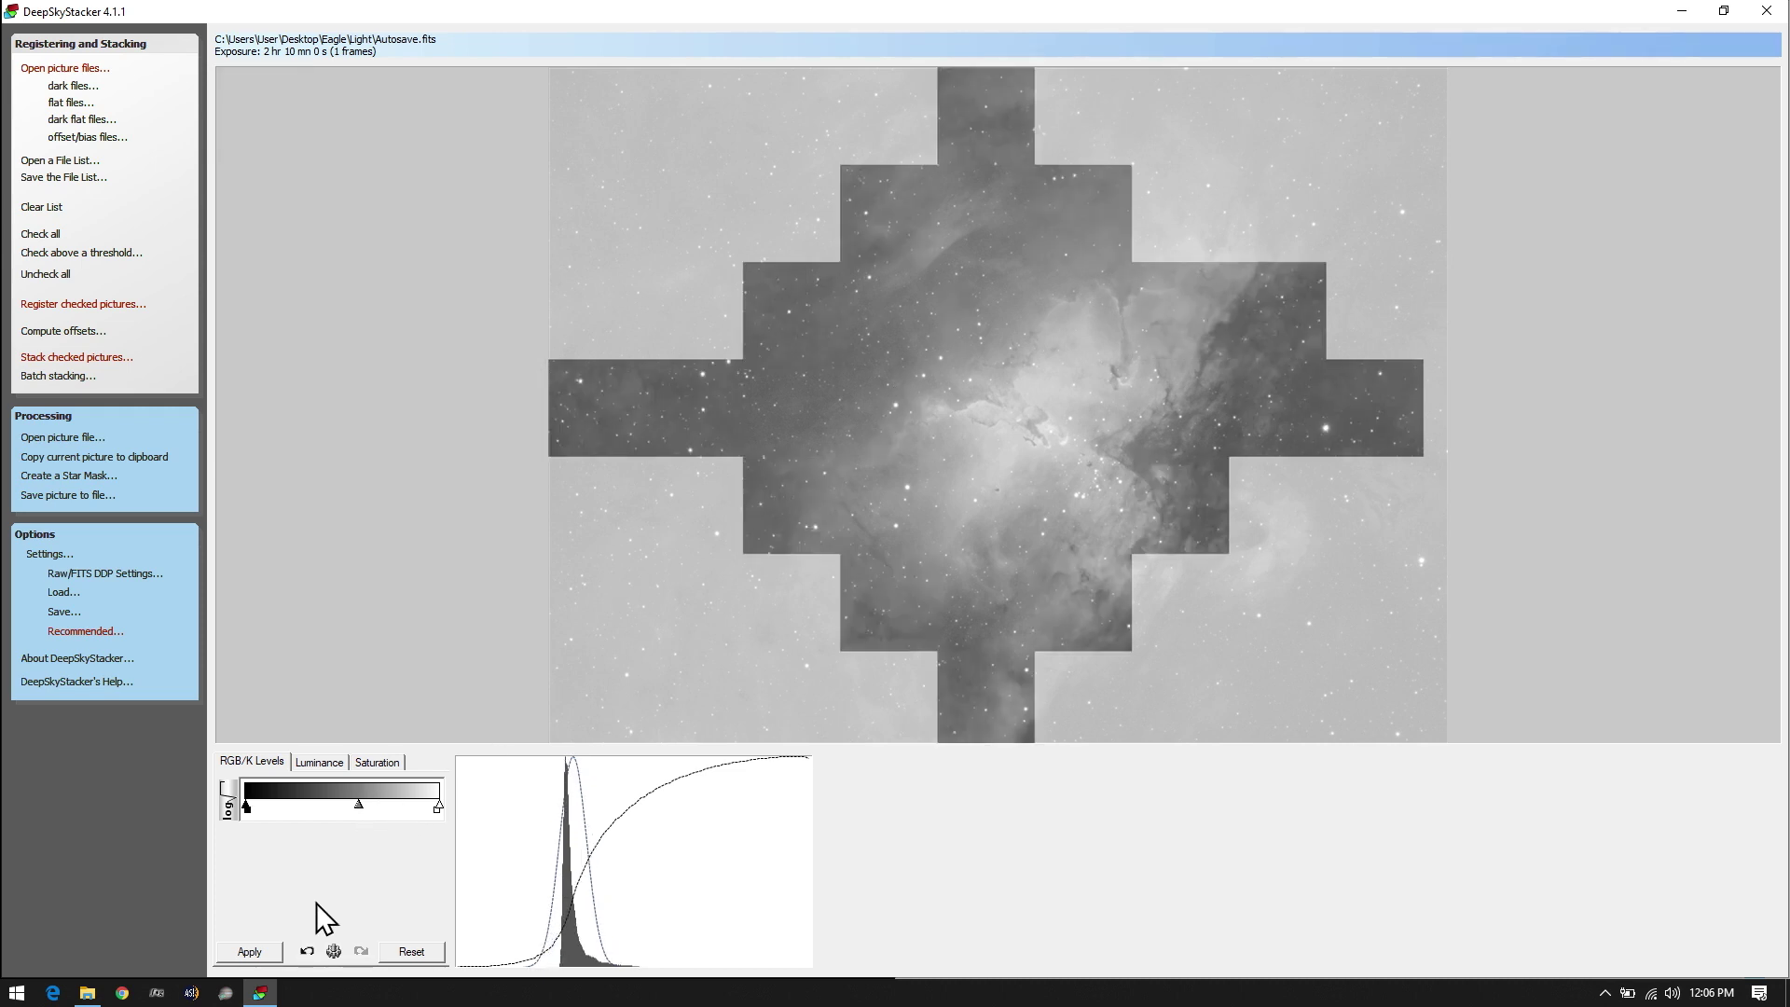
pyautogui.click(255, 959)
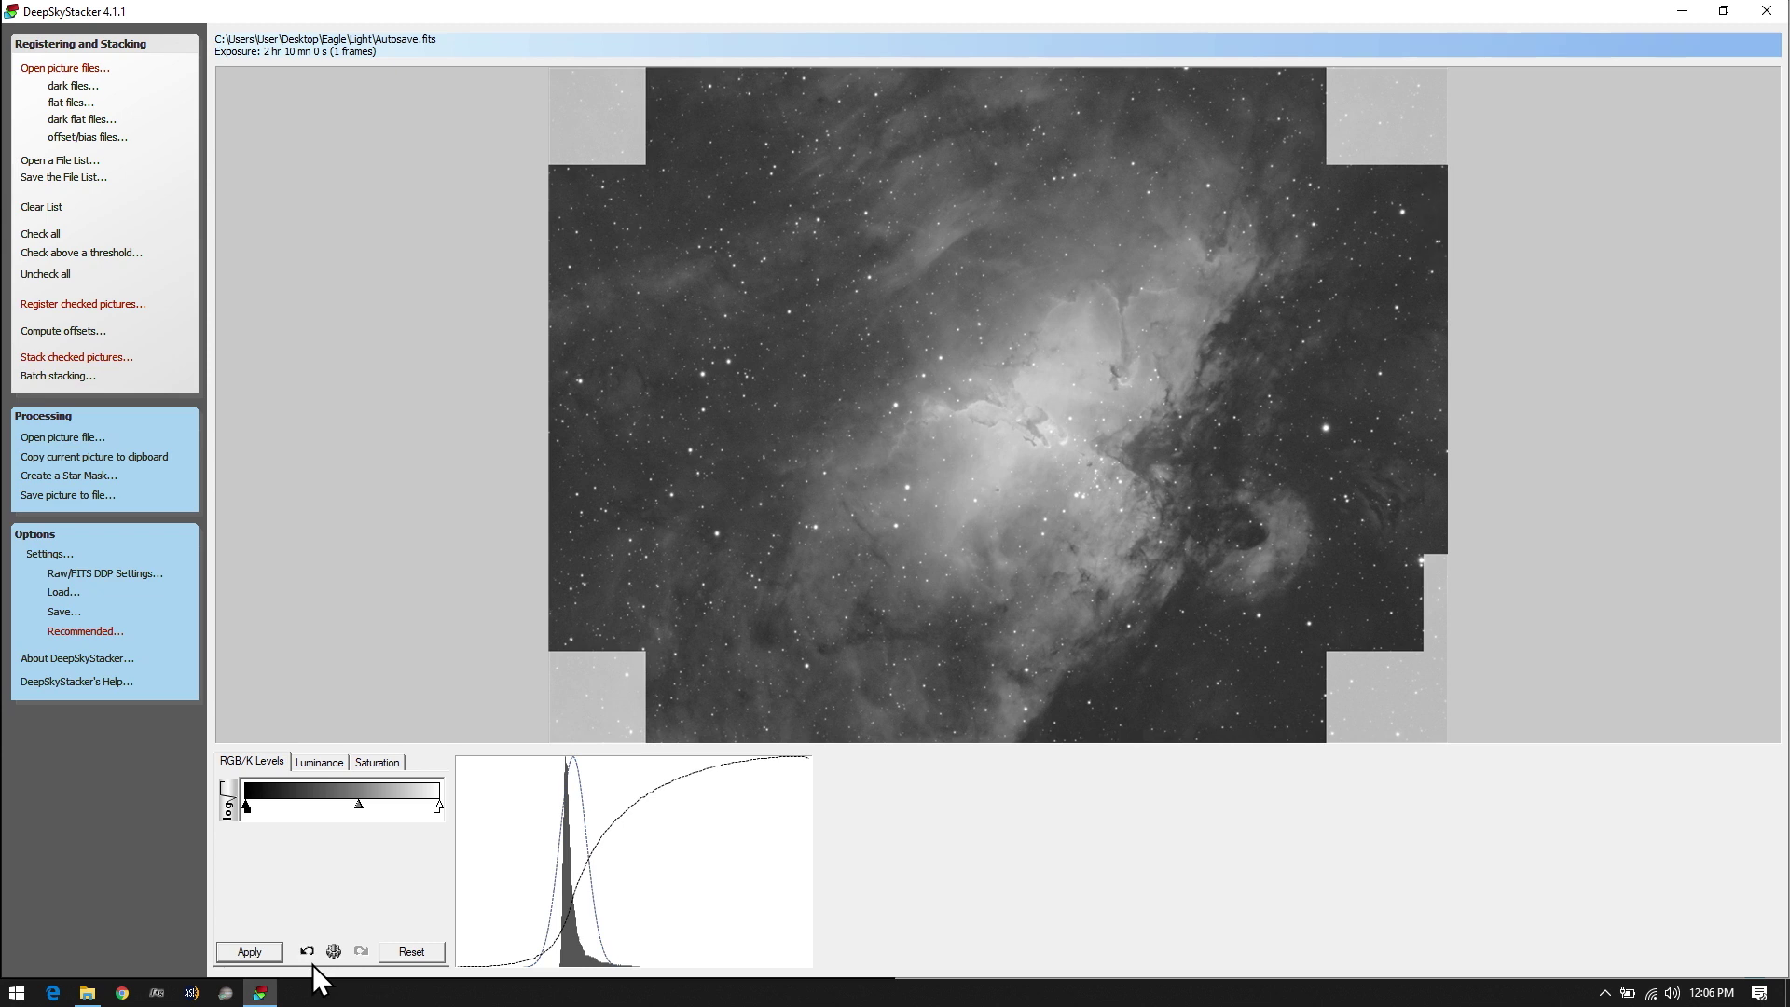
pyautogui.click(280, 952)
pyautogui.click(267, 954)
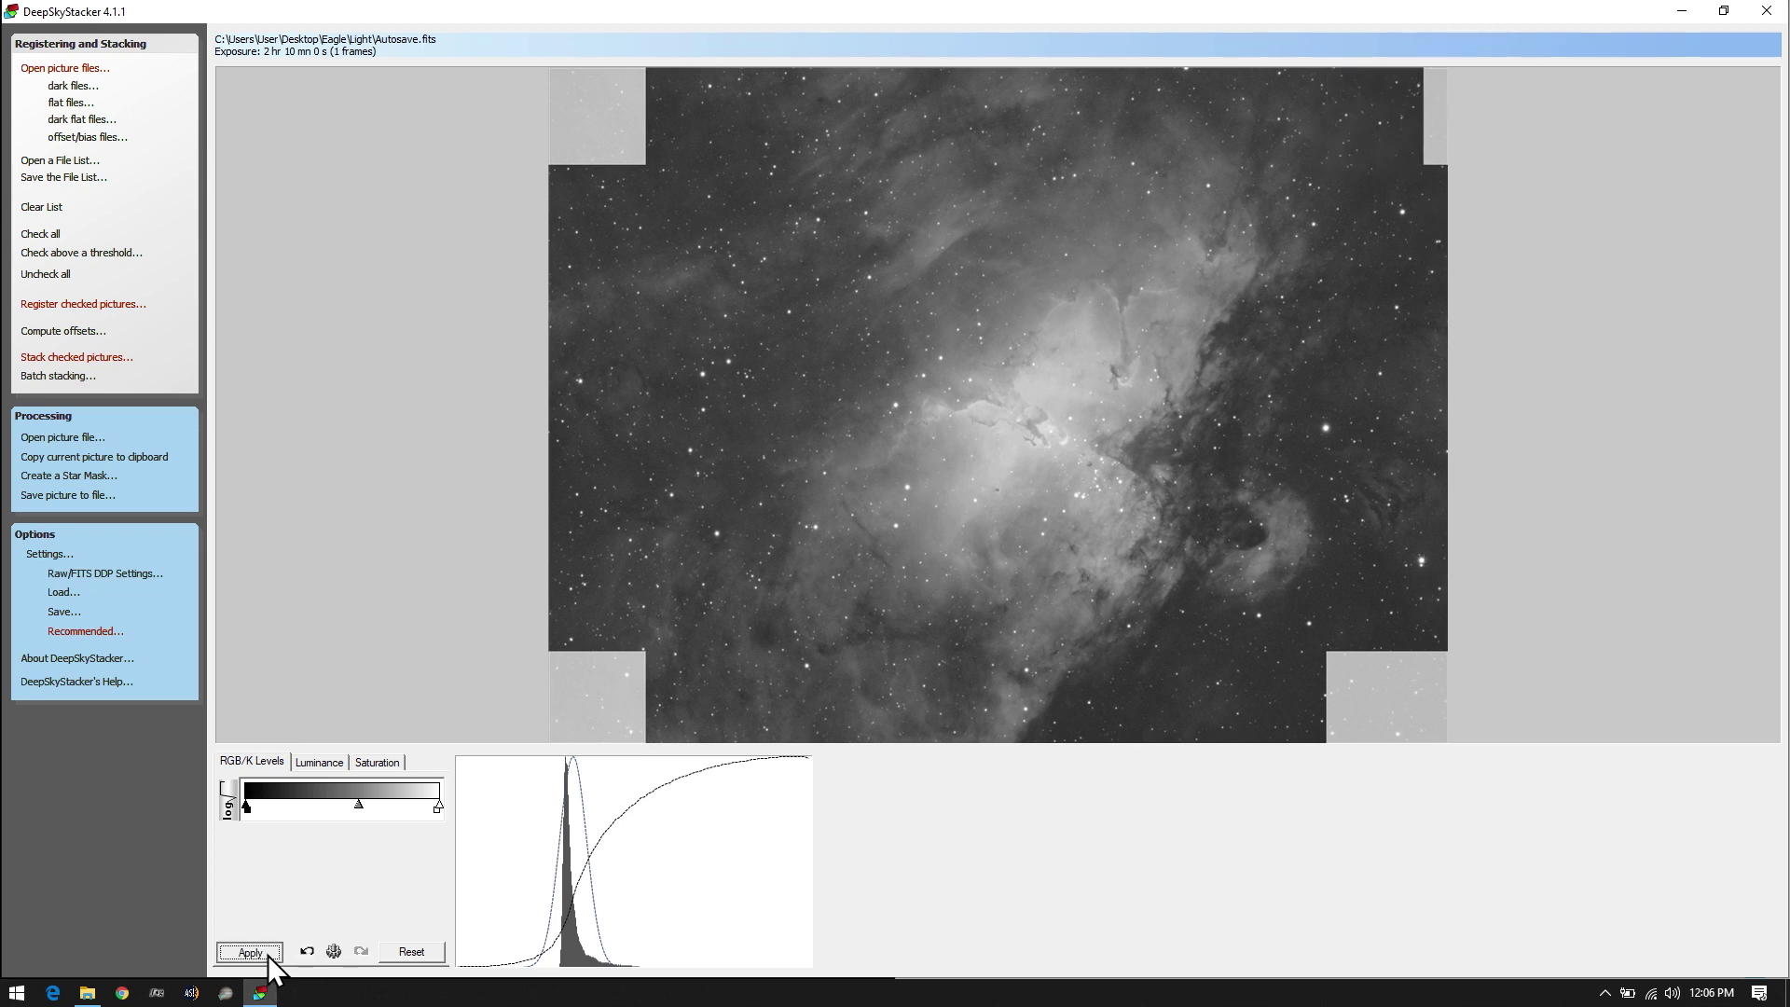
pyautogui.click(250, 952)
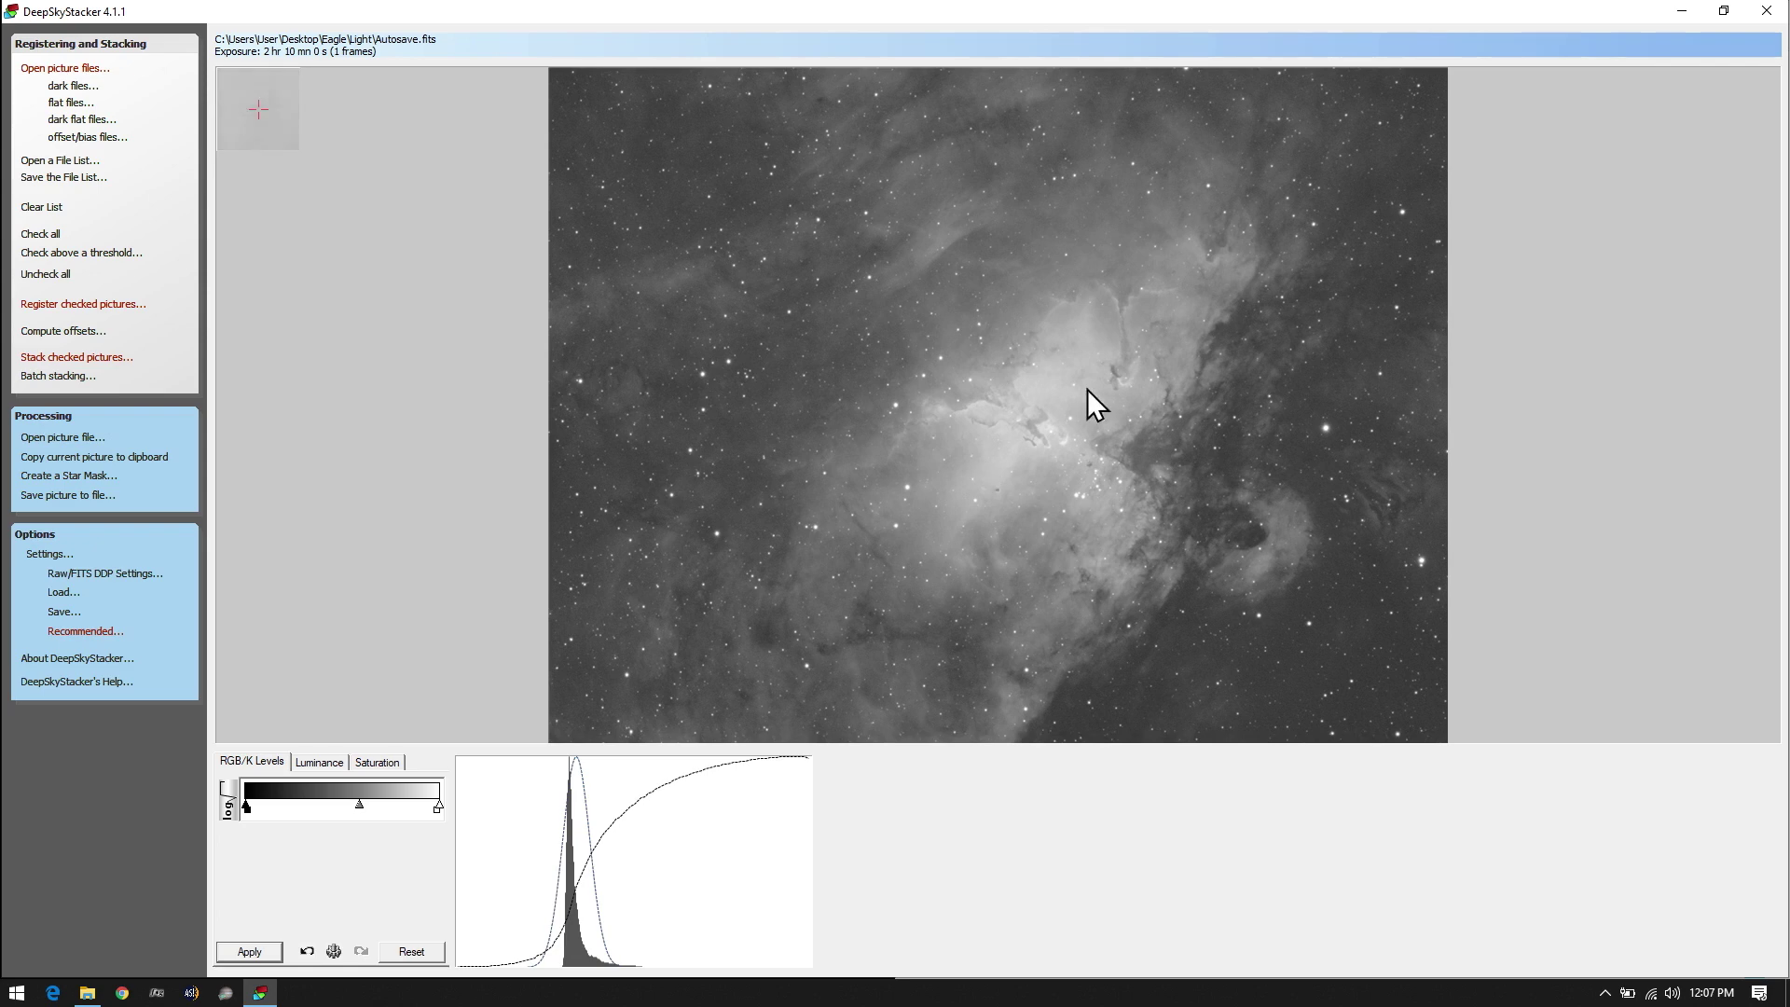
# Inspect the nebula's detail and the surrounding stars of the stacked image at closer magnification
pyautogui.scroll(1, 1059, 419)
pyautogui.scroll(1, 1038, 427)
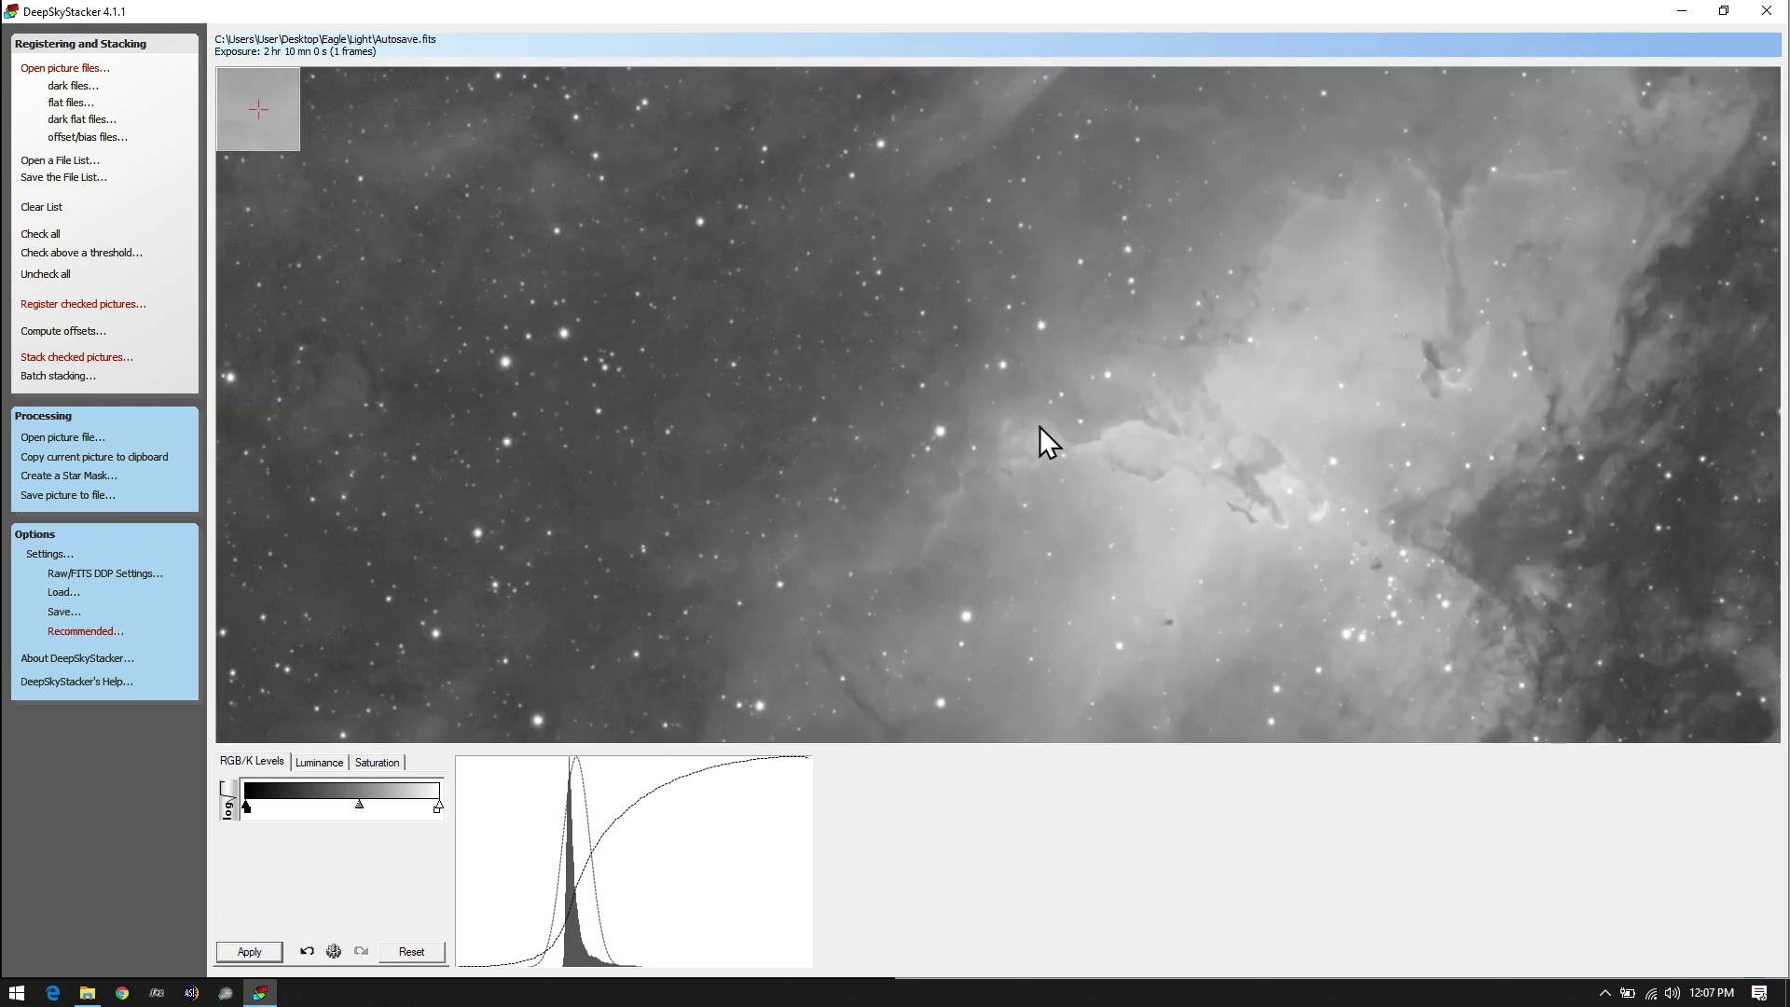
pyautogui.scroll(-1, 1038, 427)
pyautogui.scroll(-1, 857, 336)
pyautogui.scroll(1, 839, 355)
pyautogui.scroll(2, 1039, 411)
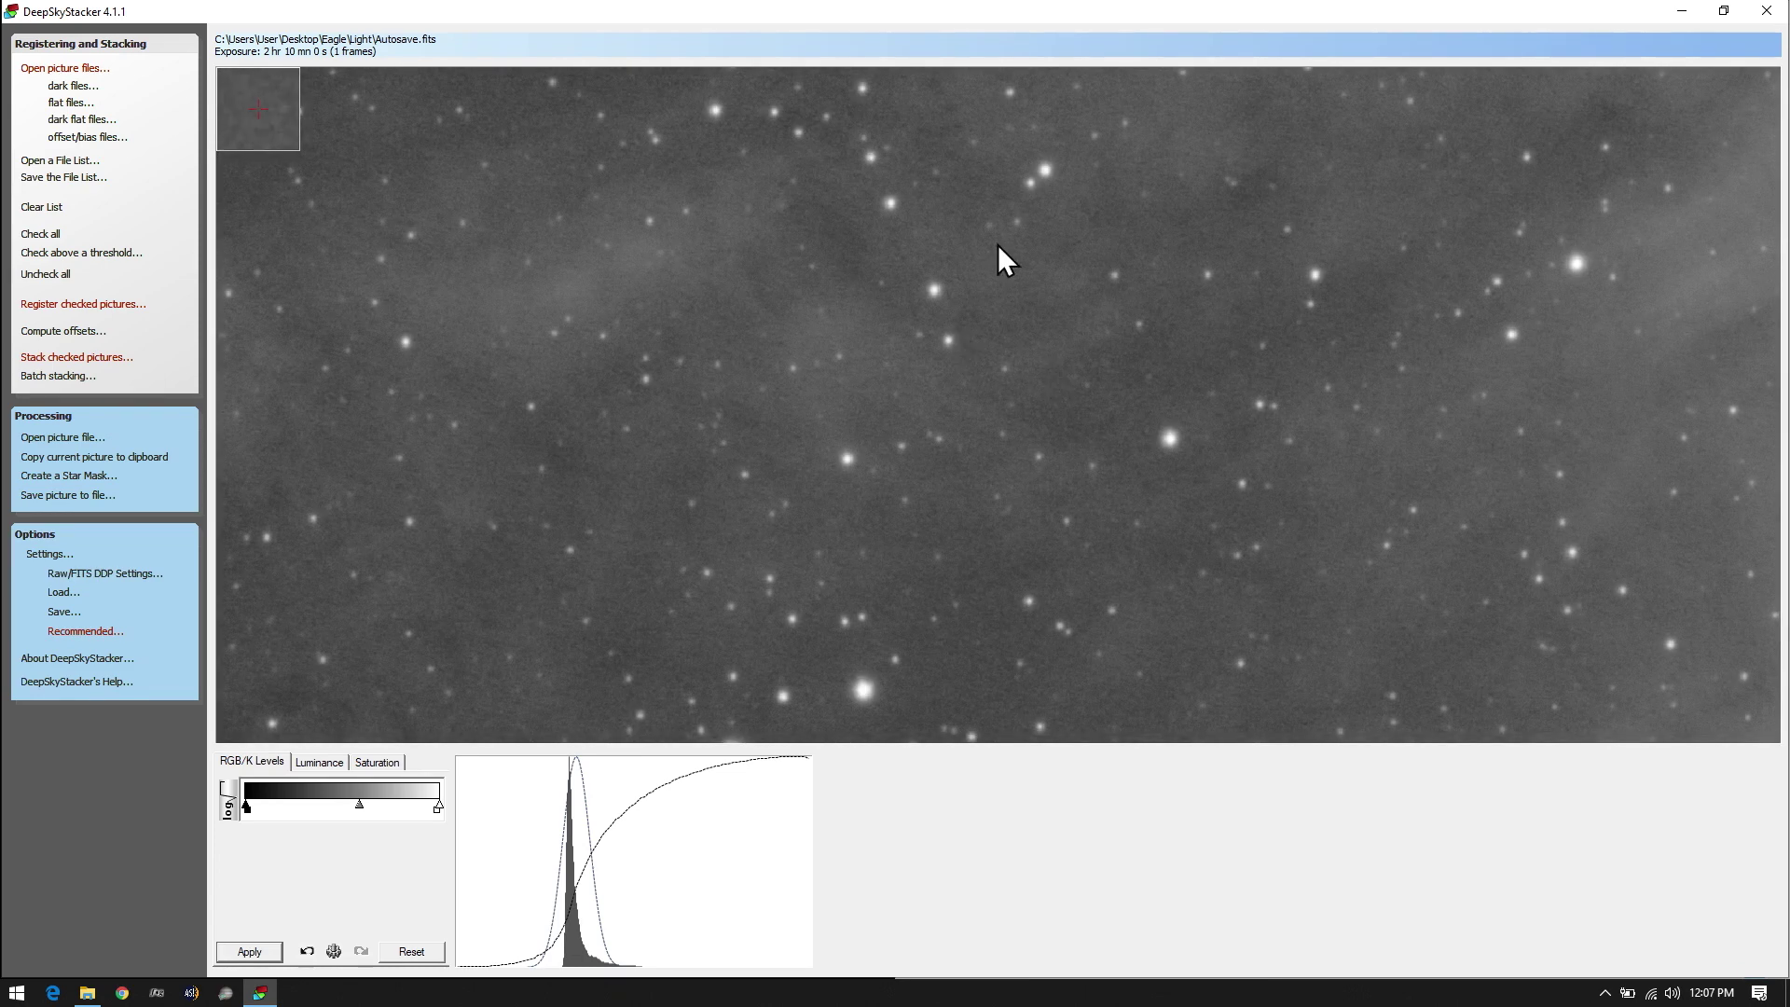
pyautogui.scroll(-1, 1222, 378)
pyautogui.scroll(-1, 1221, 382)
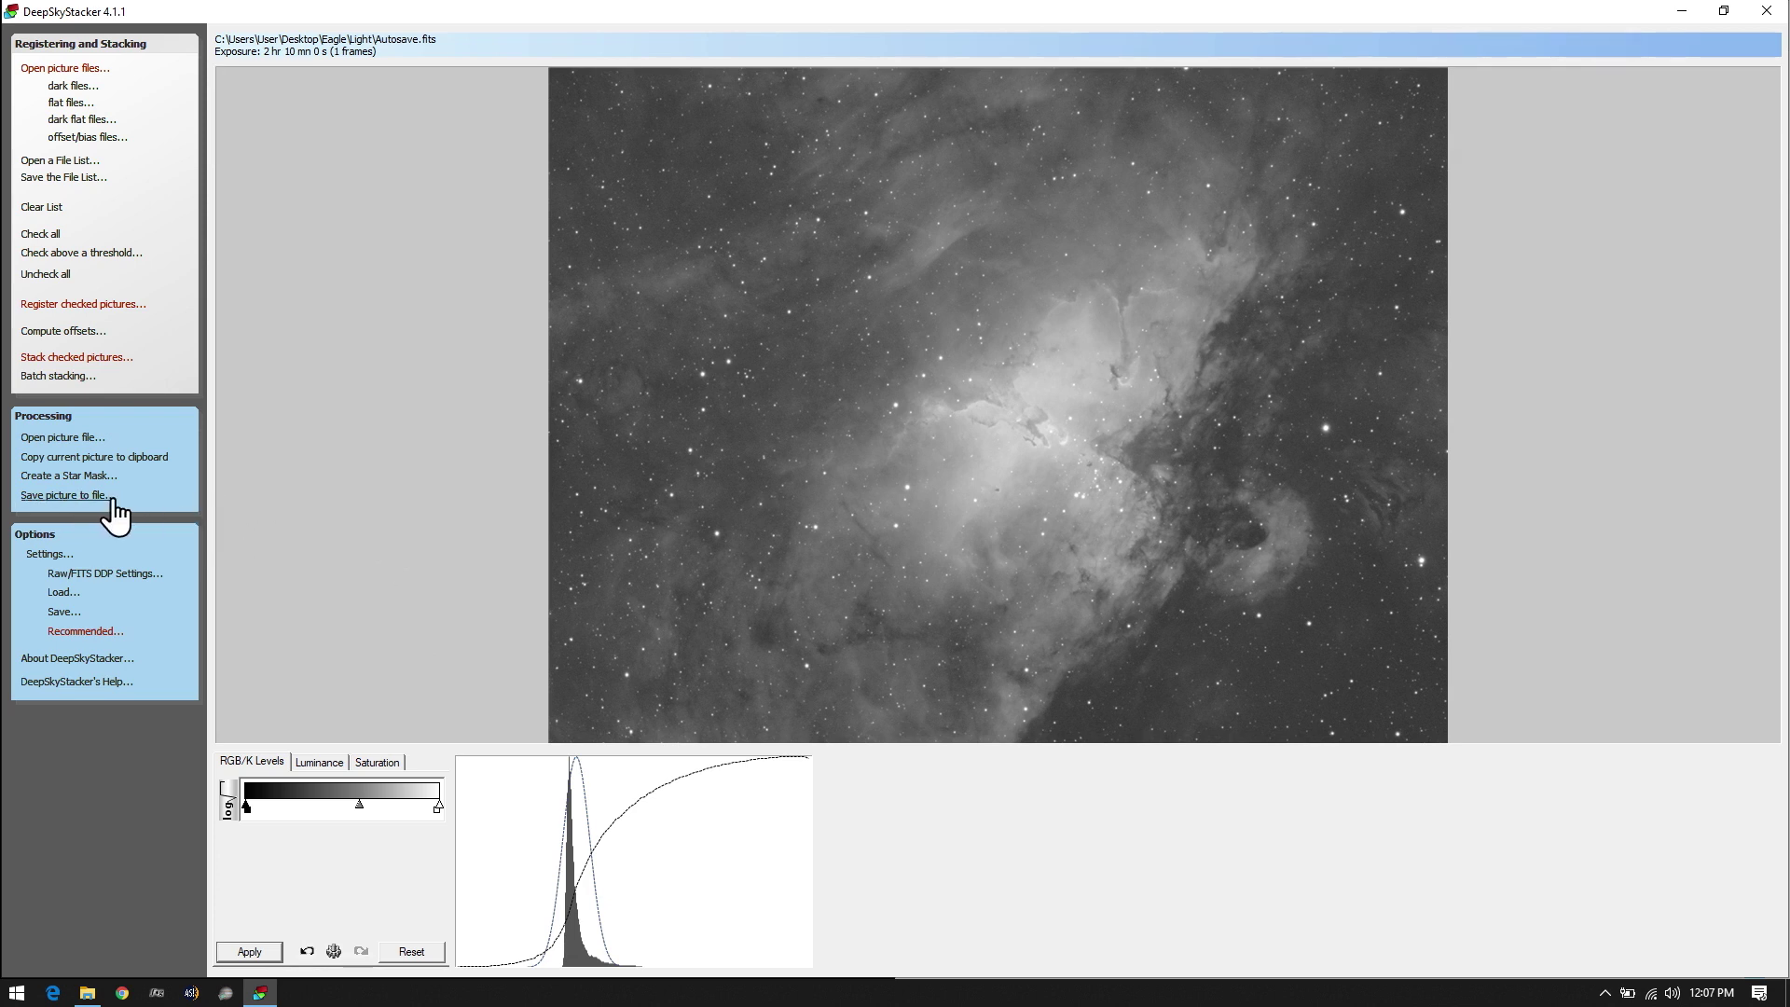
# Save the stacked picture to the Desktop as Eagle Nebula, a 16 bit/ch TIFF without compression, with adjustments embedded but not applied
pyautogui.click(50, 496)
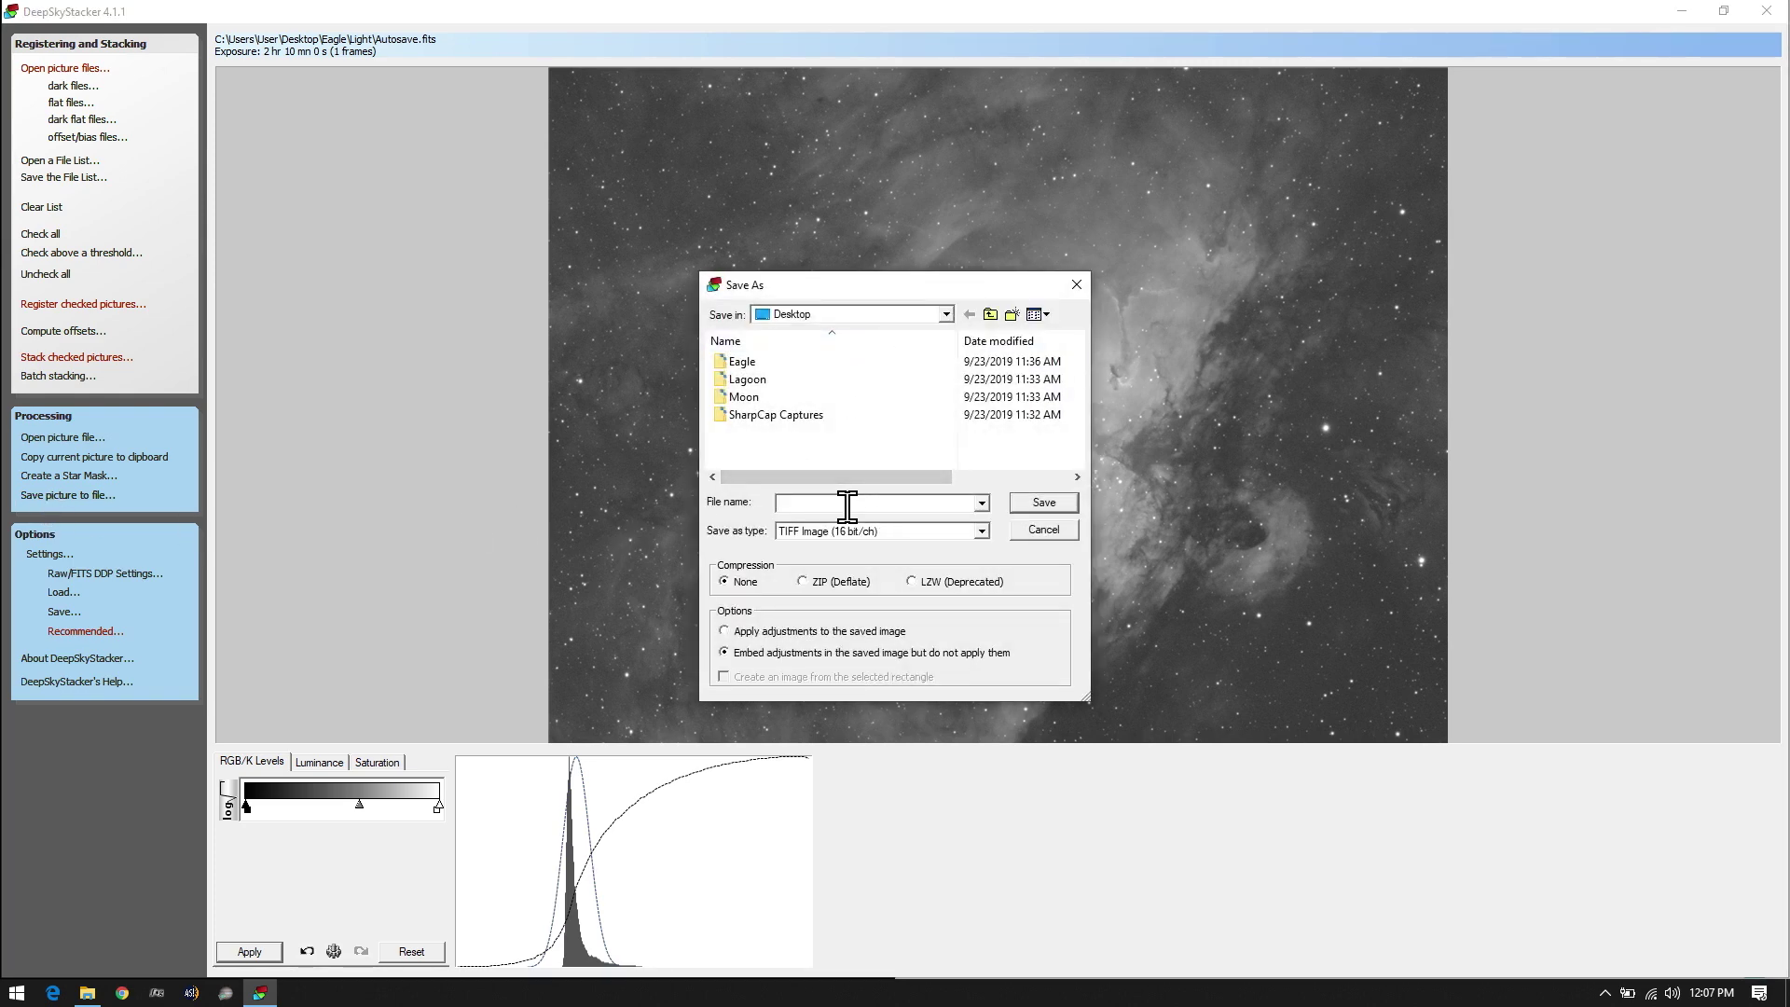
pyautogui.write('Eagle Nebula')
pyautogui.click(895, 530)
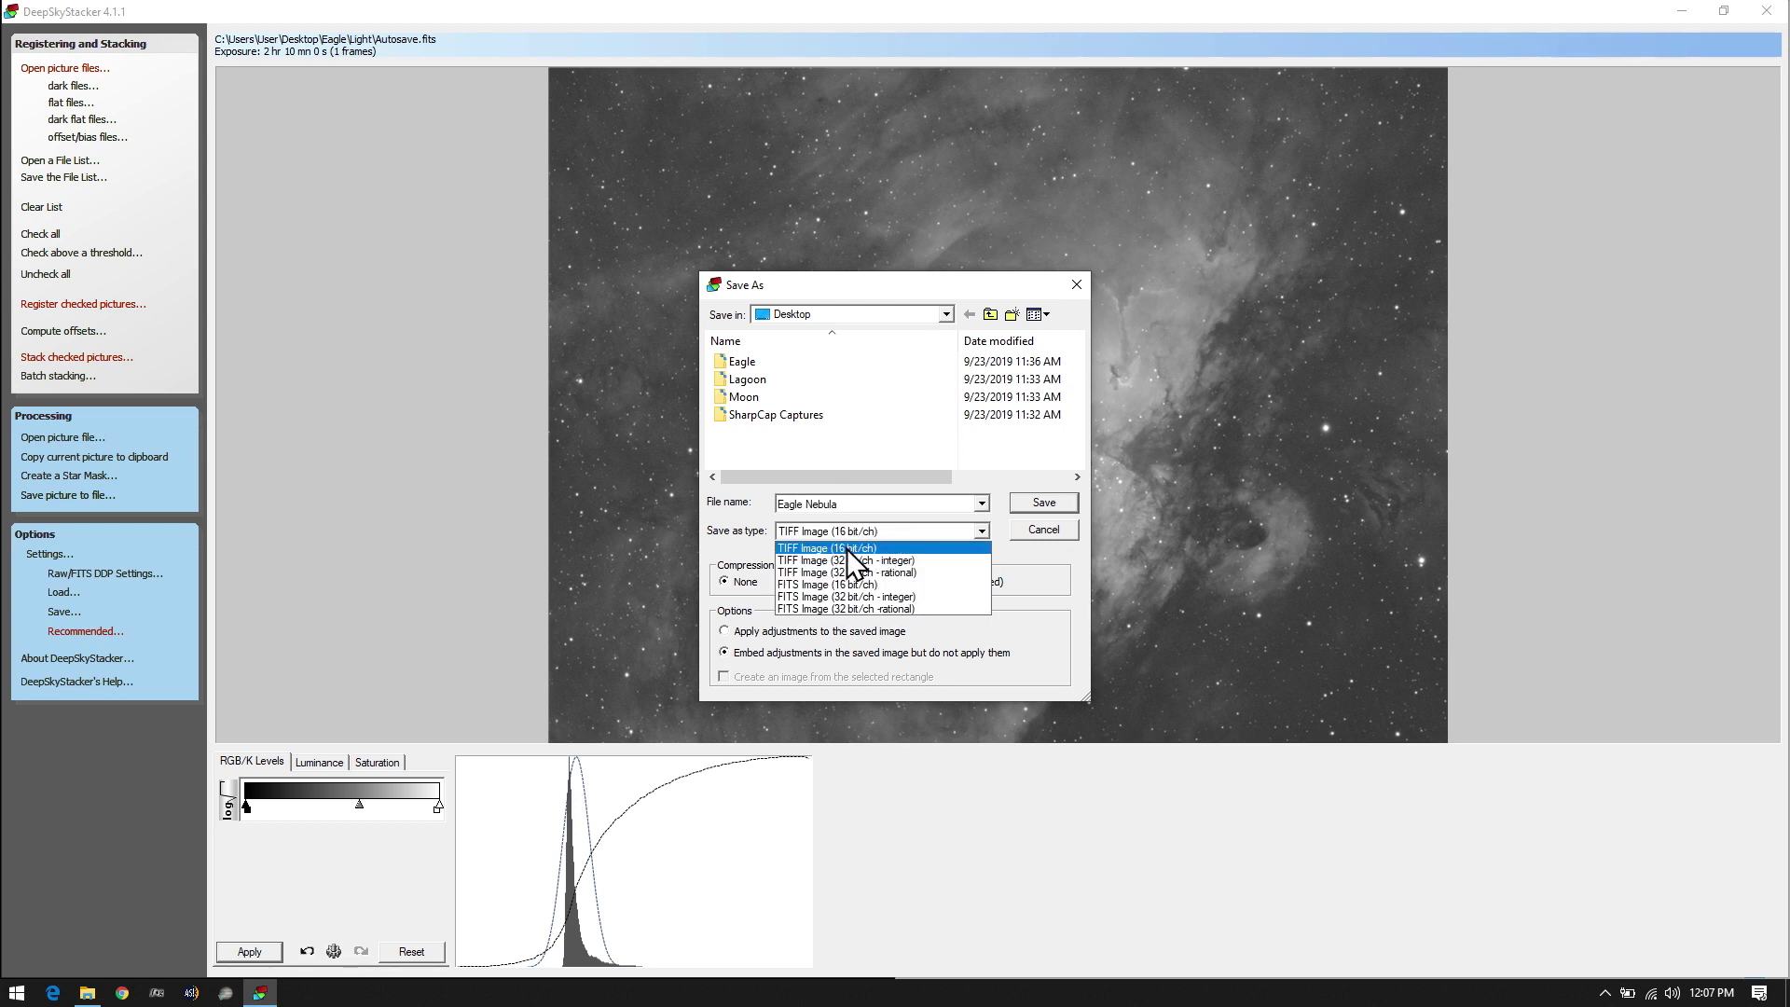
pyautogui.click(917, 550)
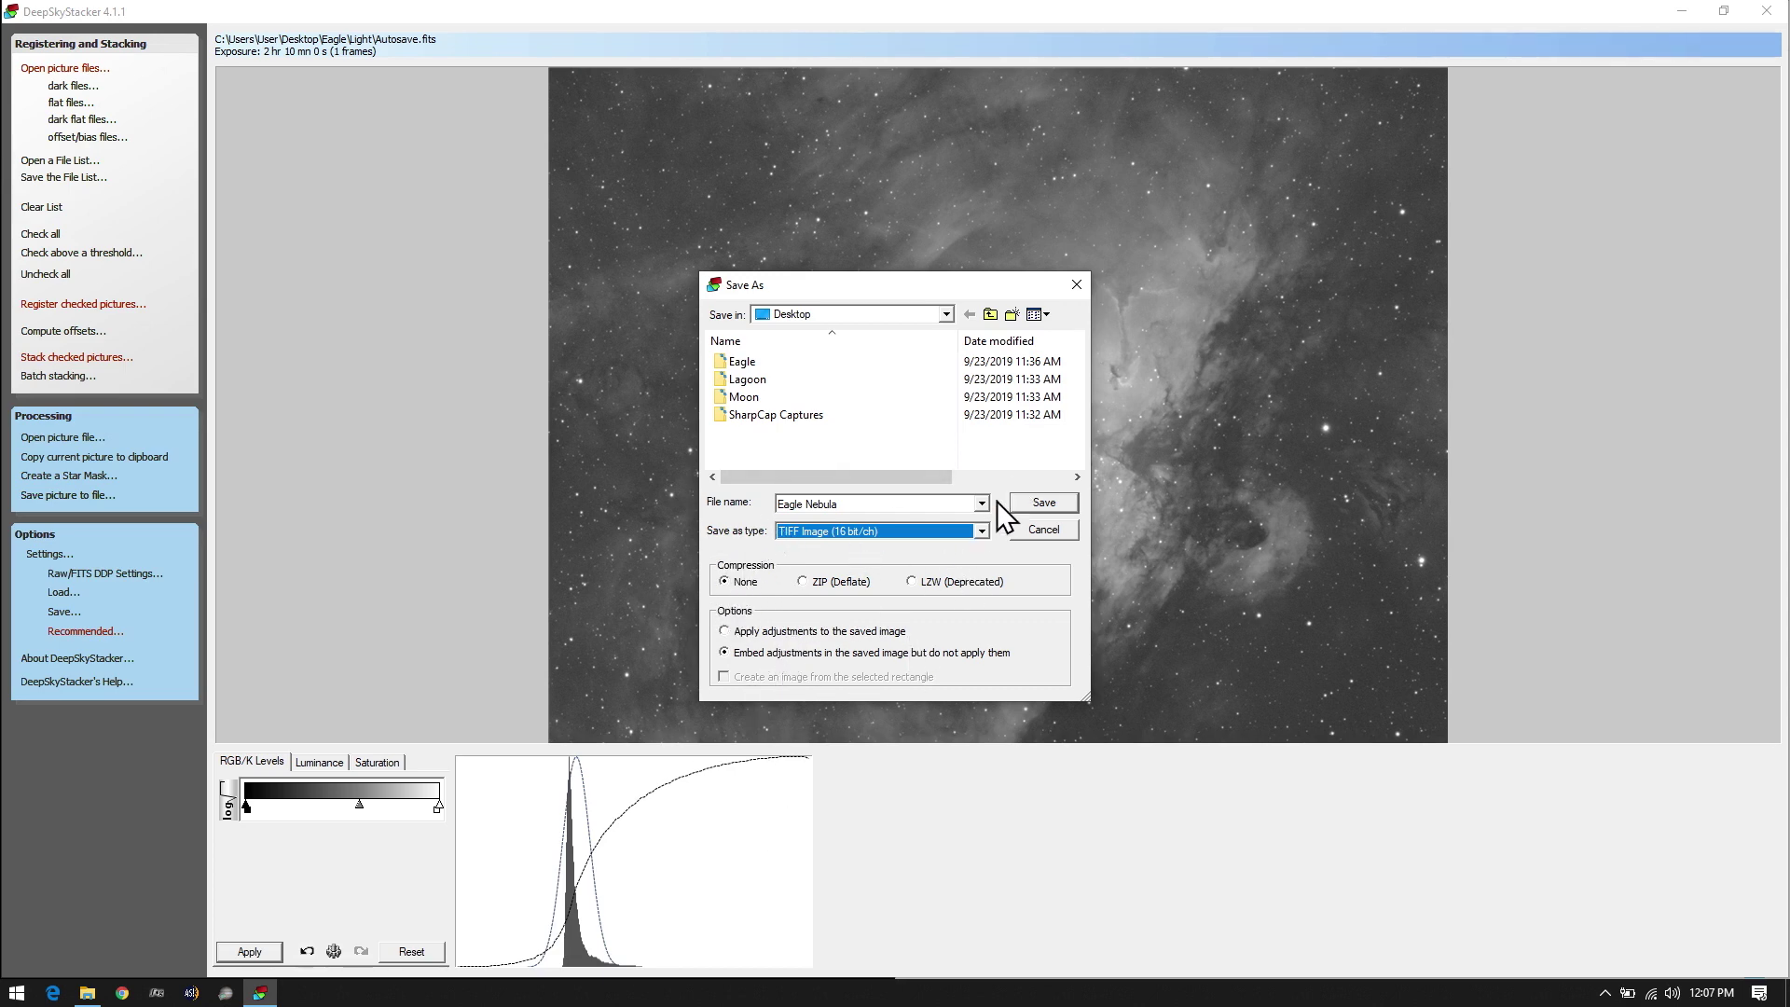
pyautogui.click(1042, 502)
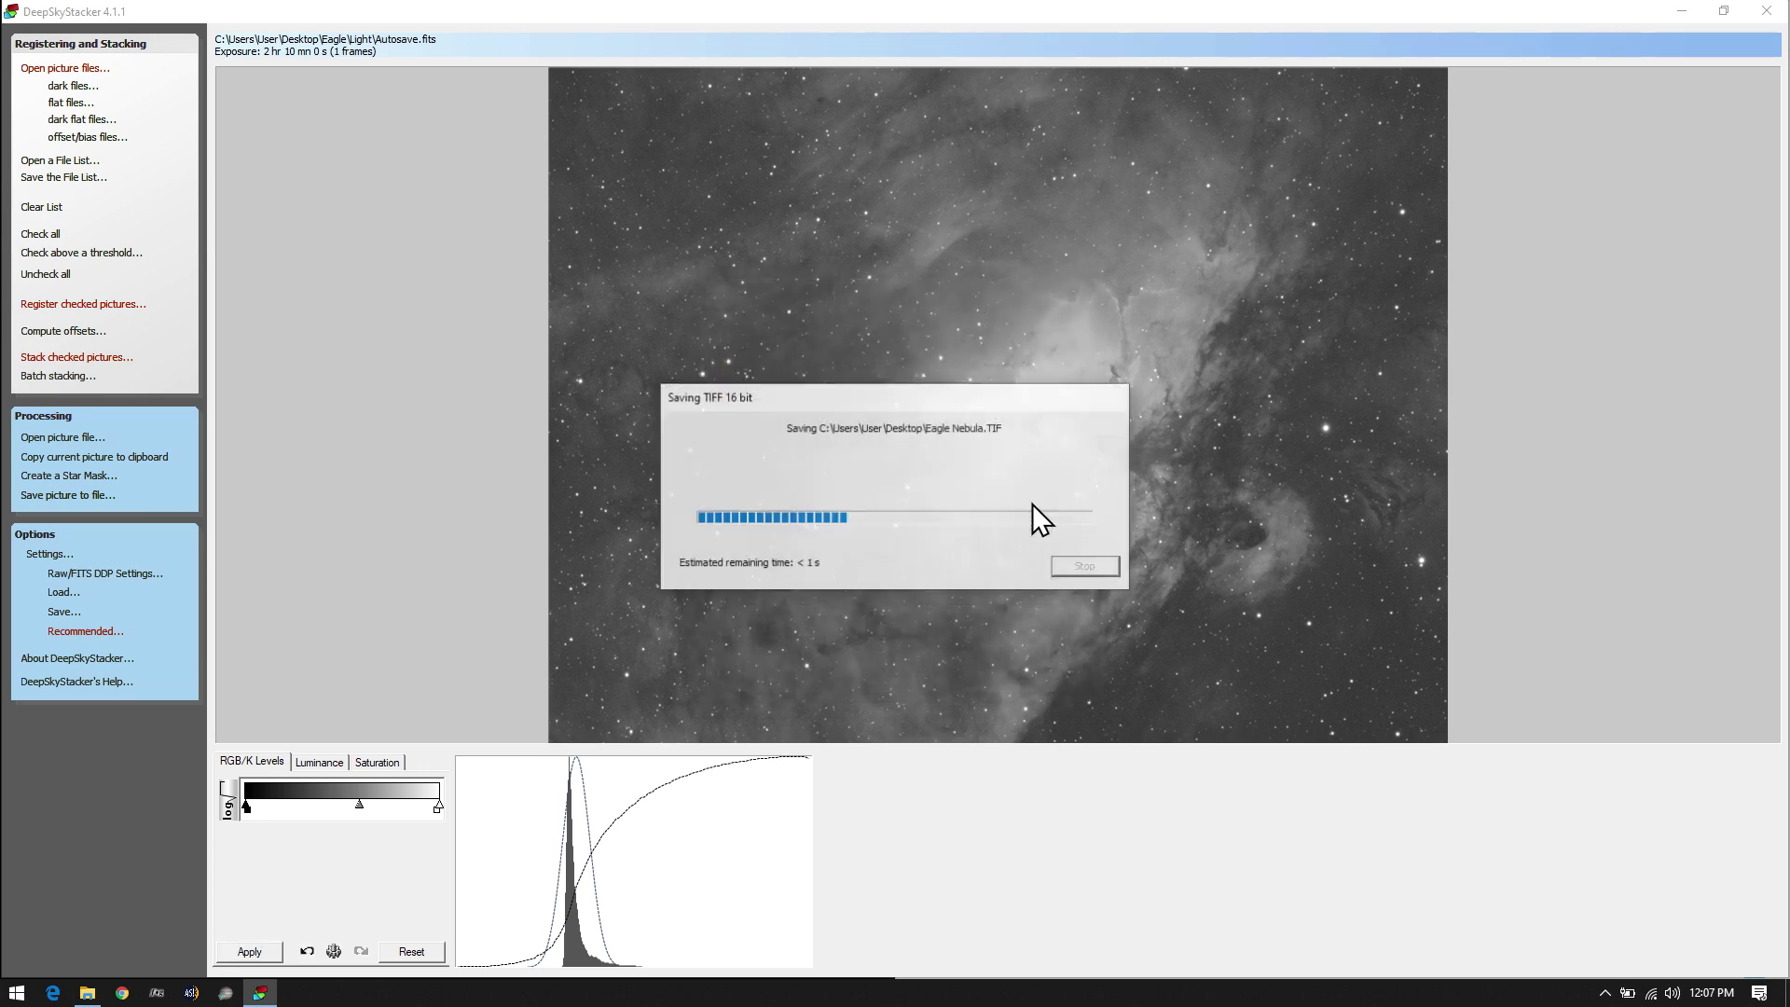
# Switch to the desktop and move the saved Eagle Nebula file to the empty area beside the SharpCap Captures folder
pyautogui.click(1682, 10)
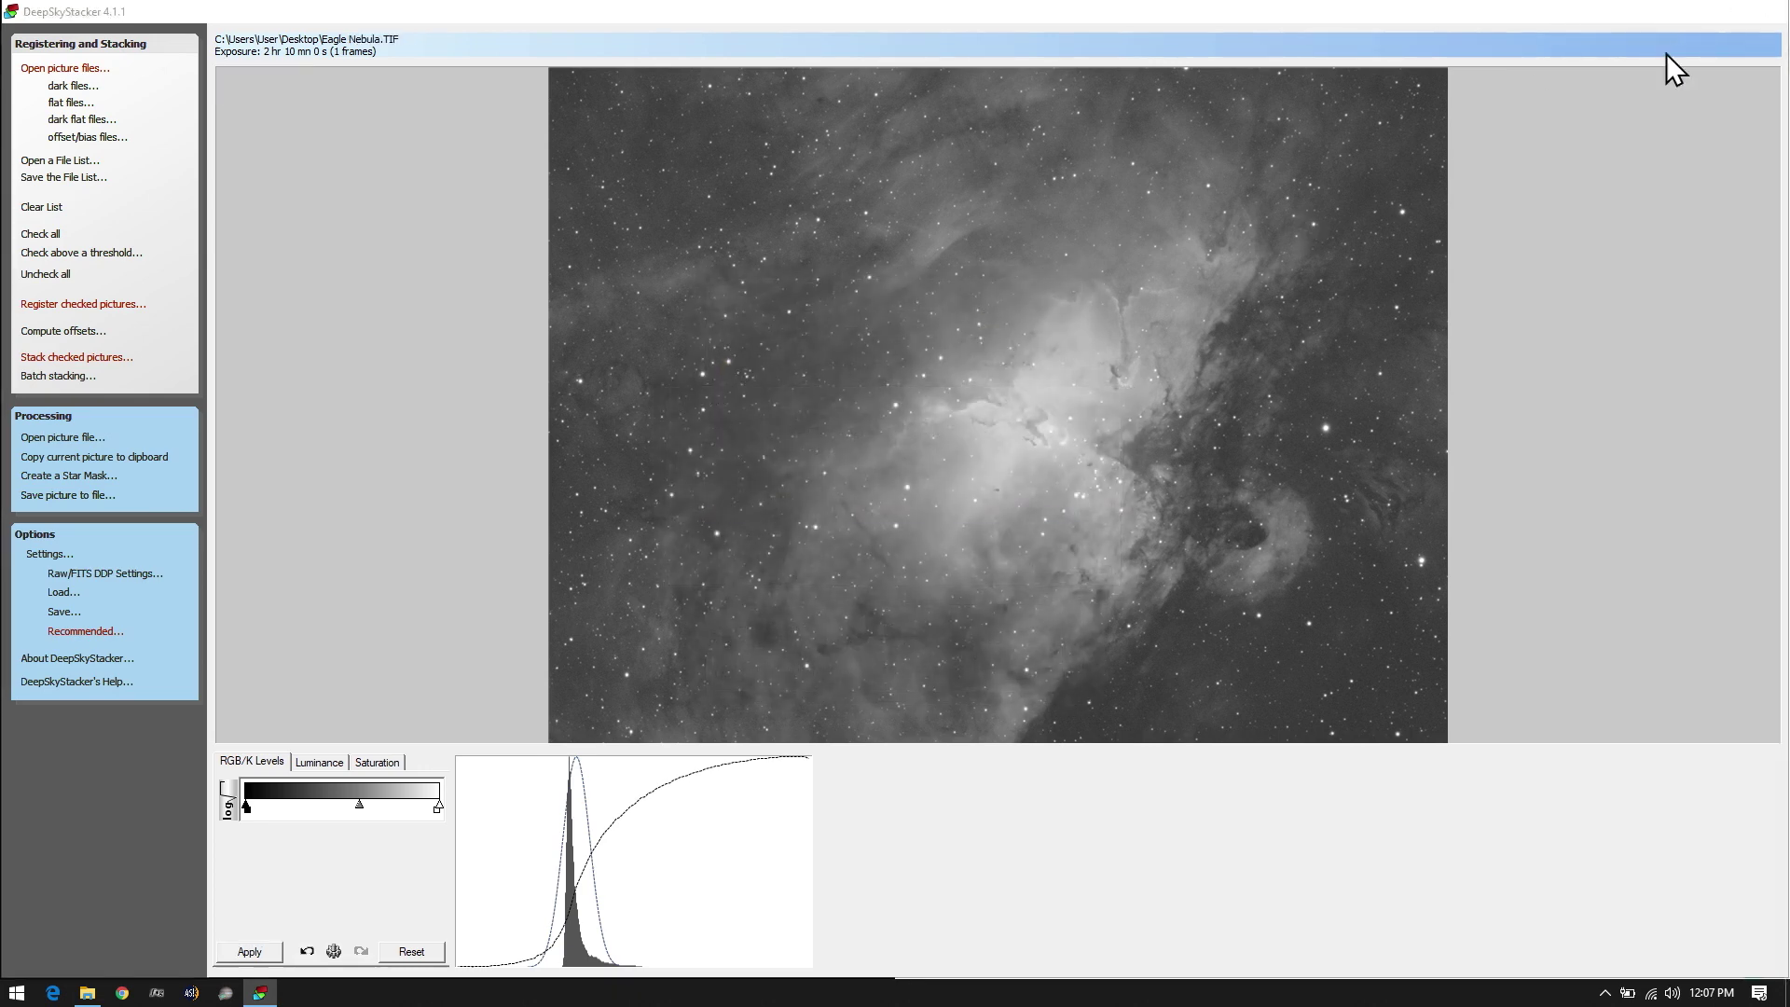
pyautogui.click(1682, 14)
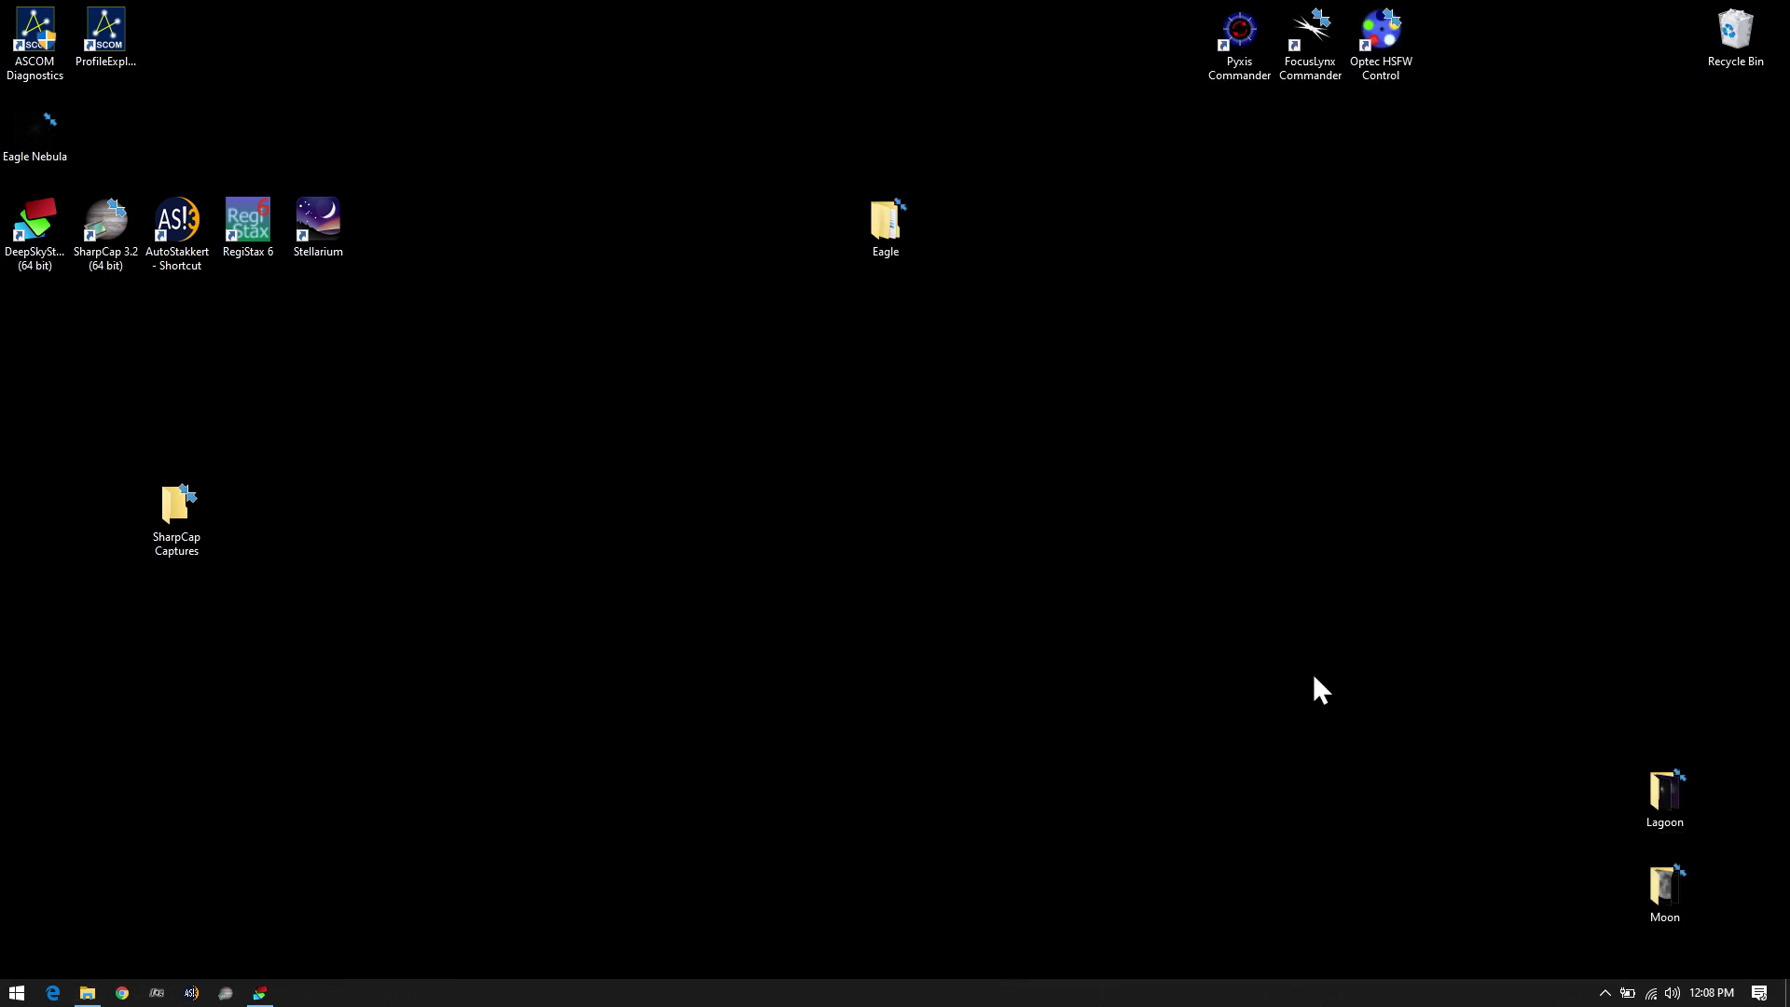
pyautogui.moveTo(403, 280); pyautogui.dragTo(542, 540)
pyautogui.click(791, 648)
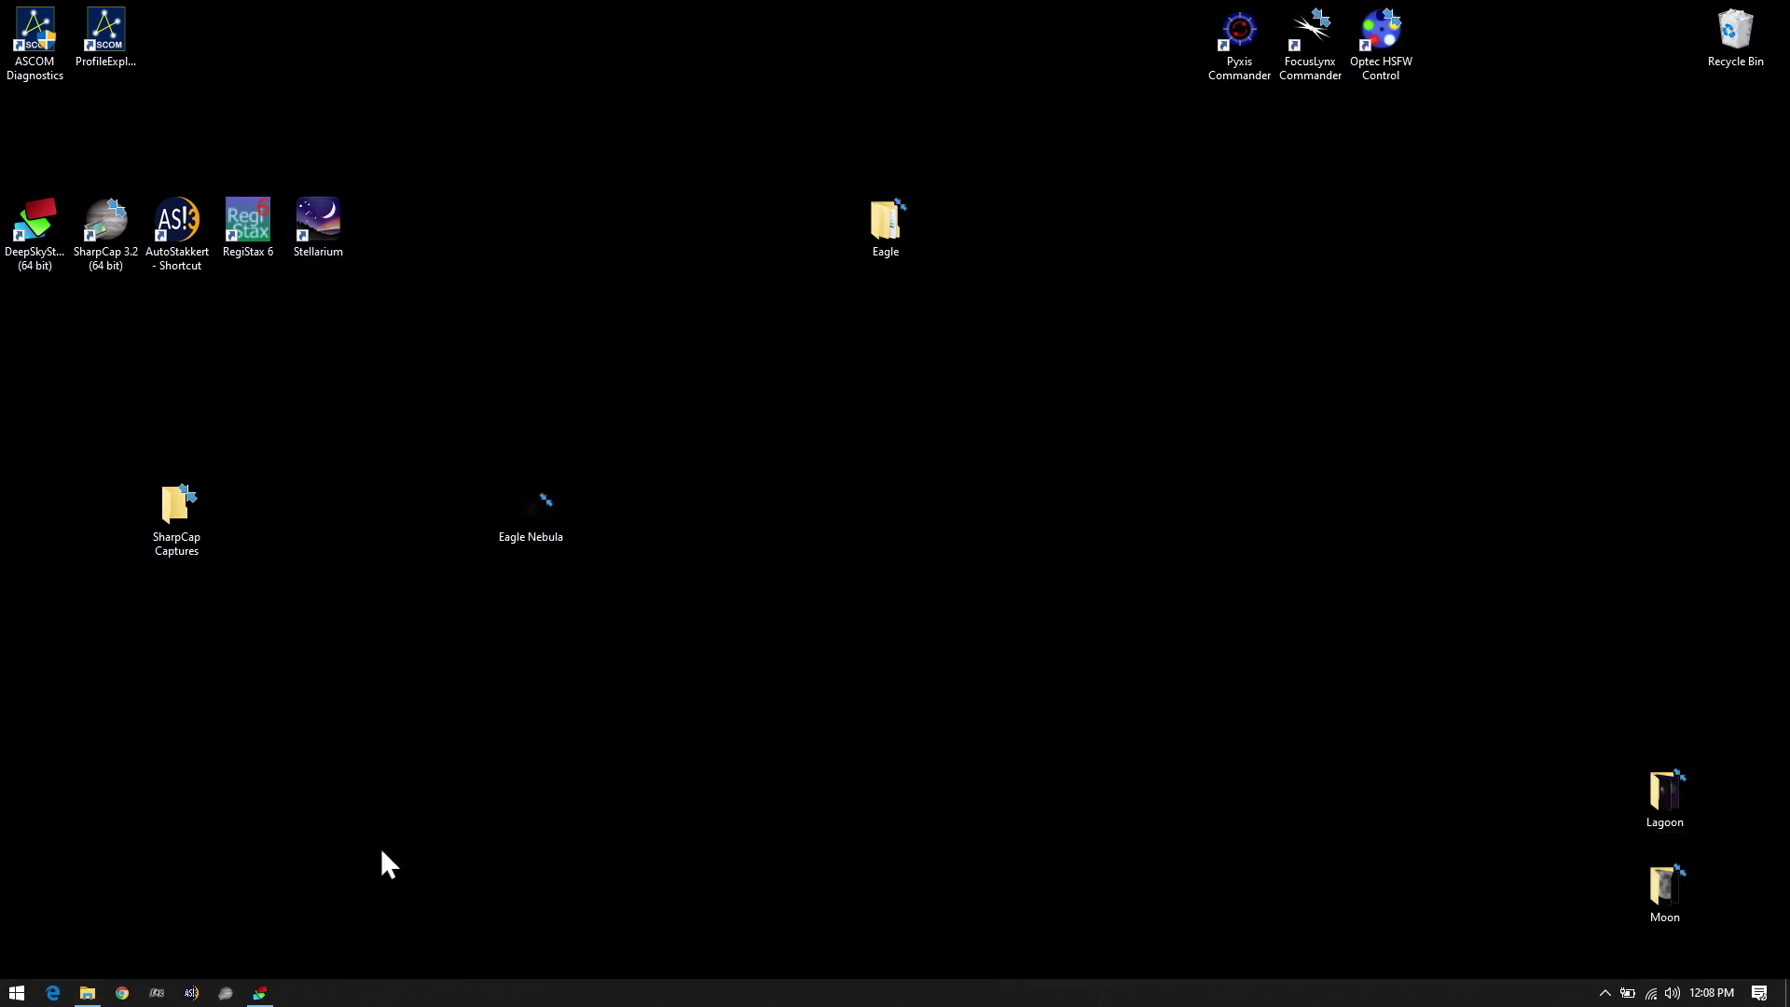
# Switch back to DeepSkyStacker, enlarge the registering and stacking frame list and sort the frames by score from highest to lowest
pyautogui.click(262, 994)
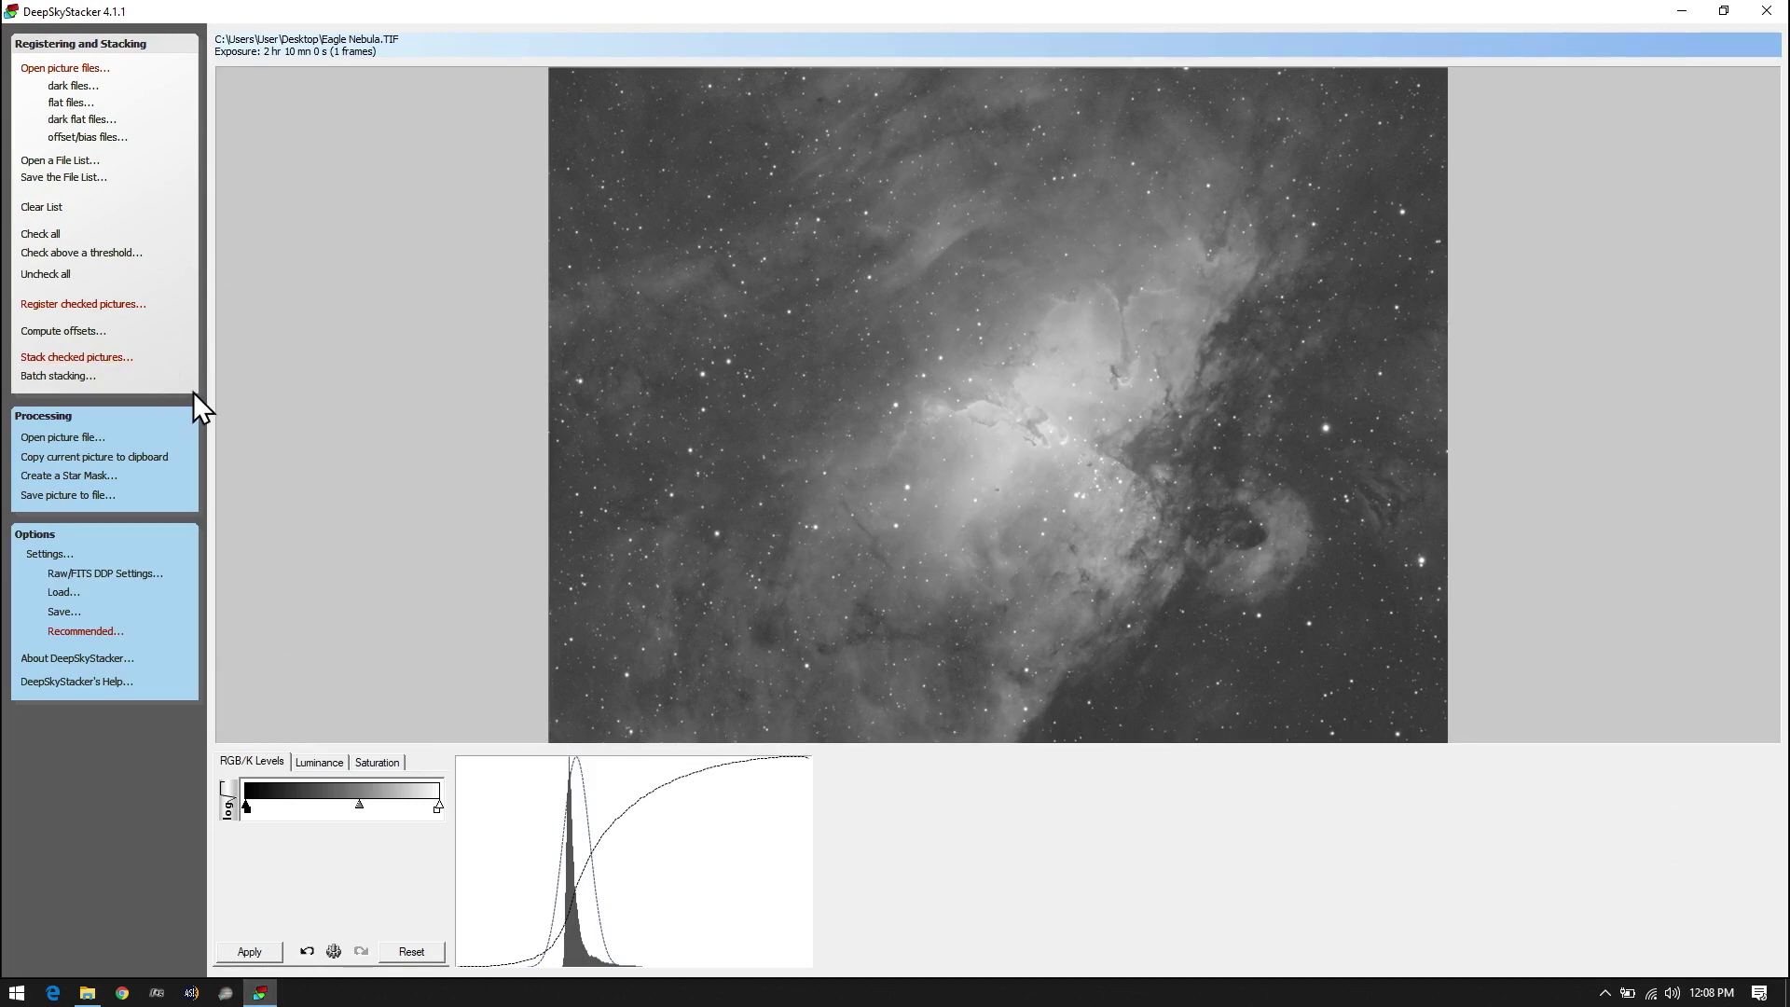
pyautogui.click(193, 391)
pyautogui.moveTo(571, 695); pyautogui.dragTo(564, 418)
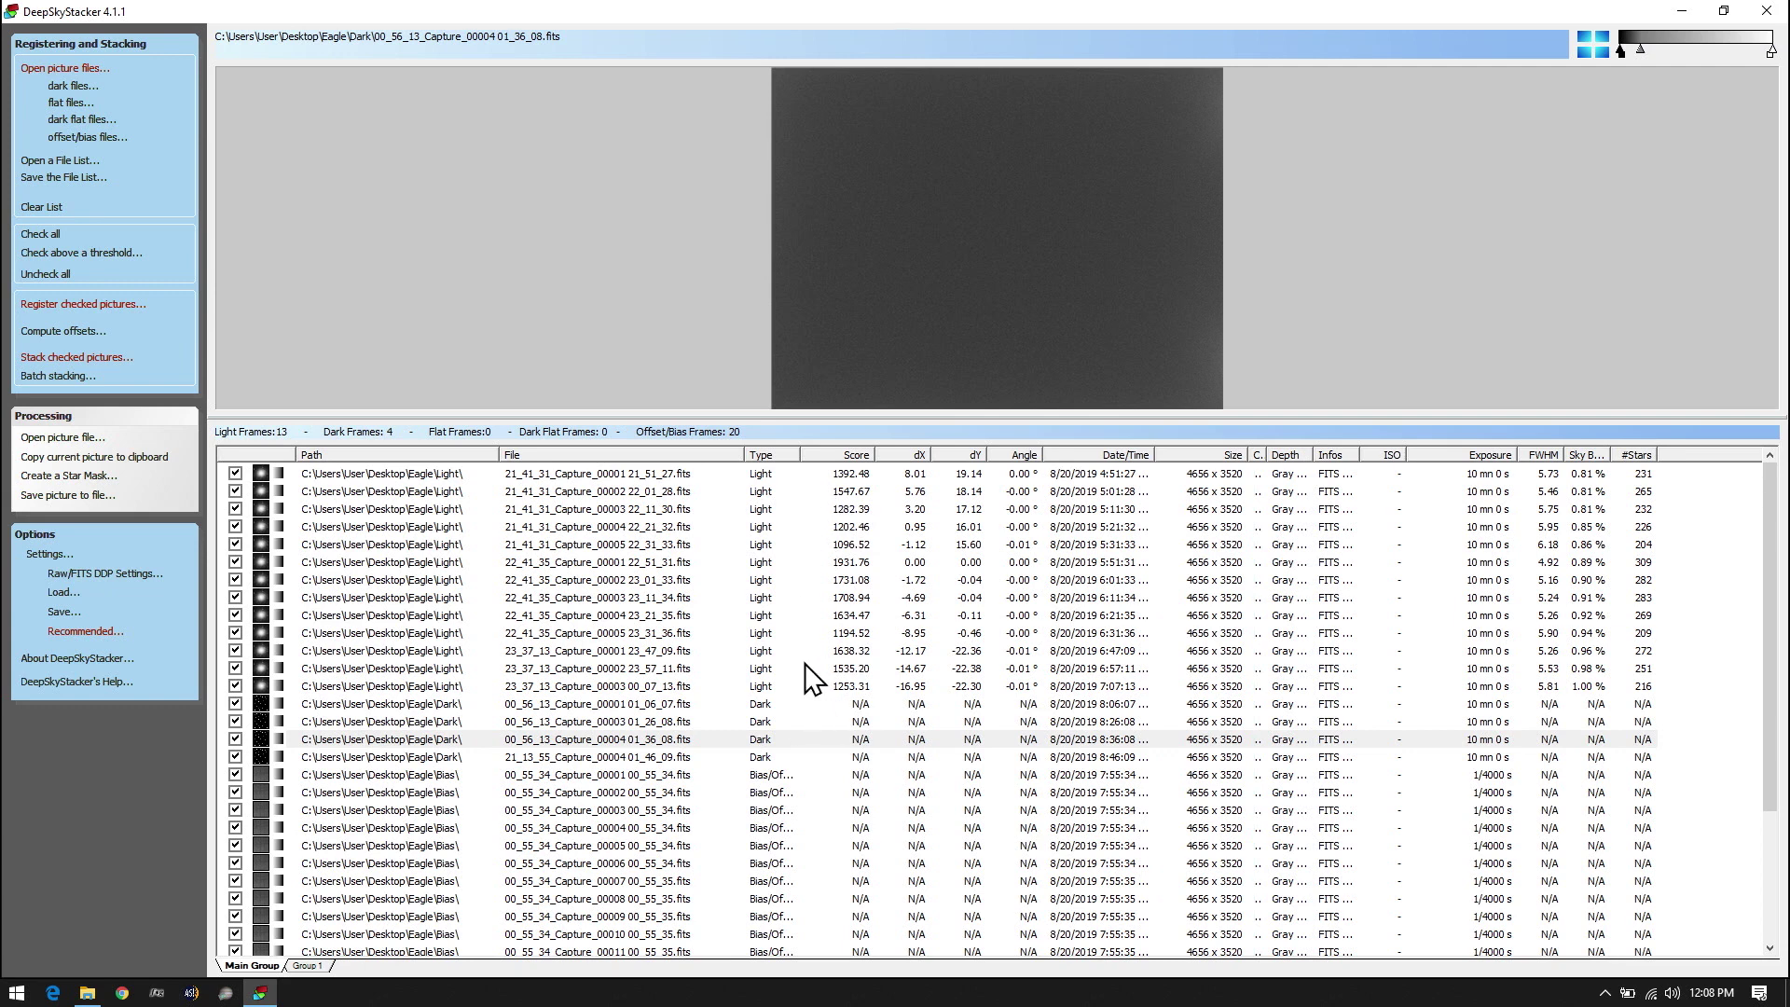
pyautogui.click(826, 453)
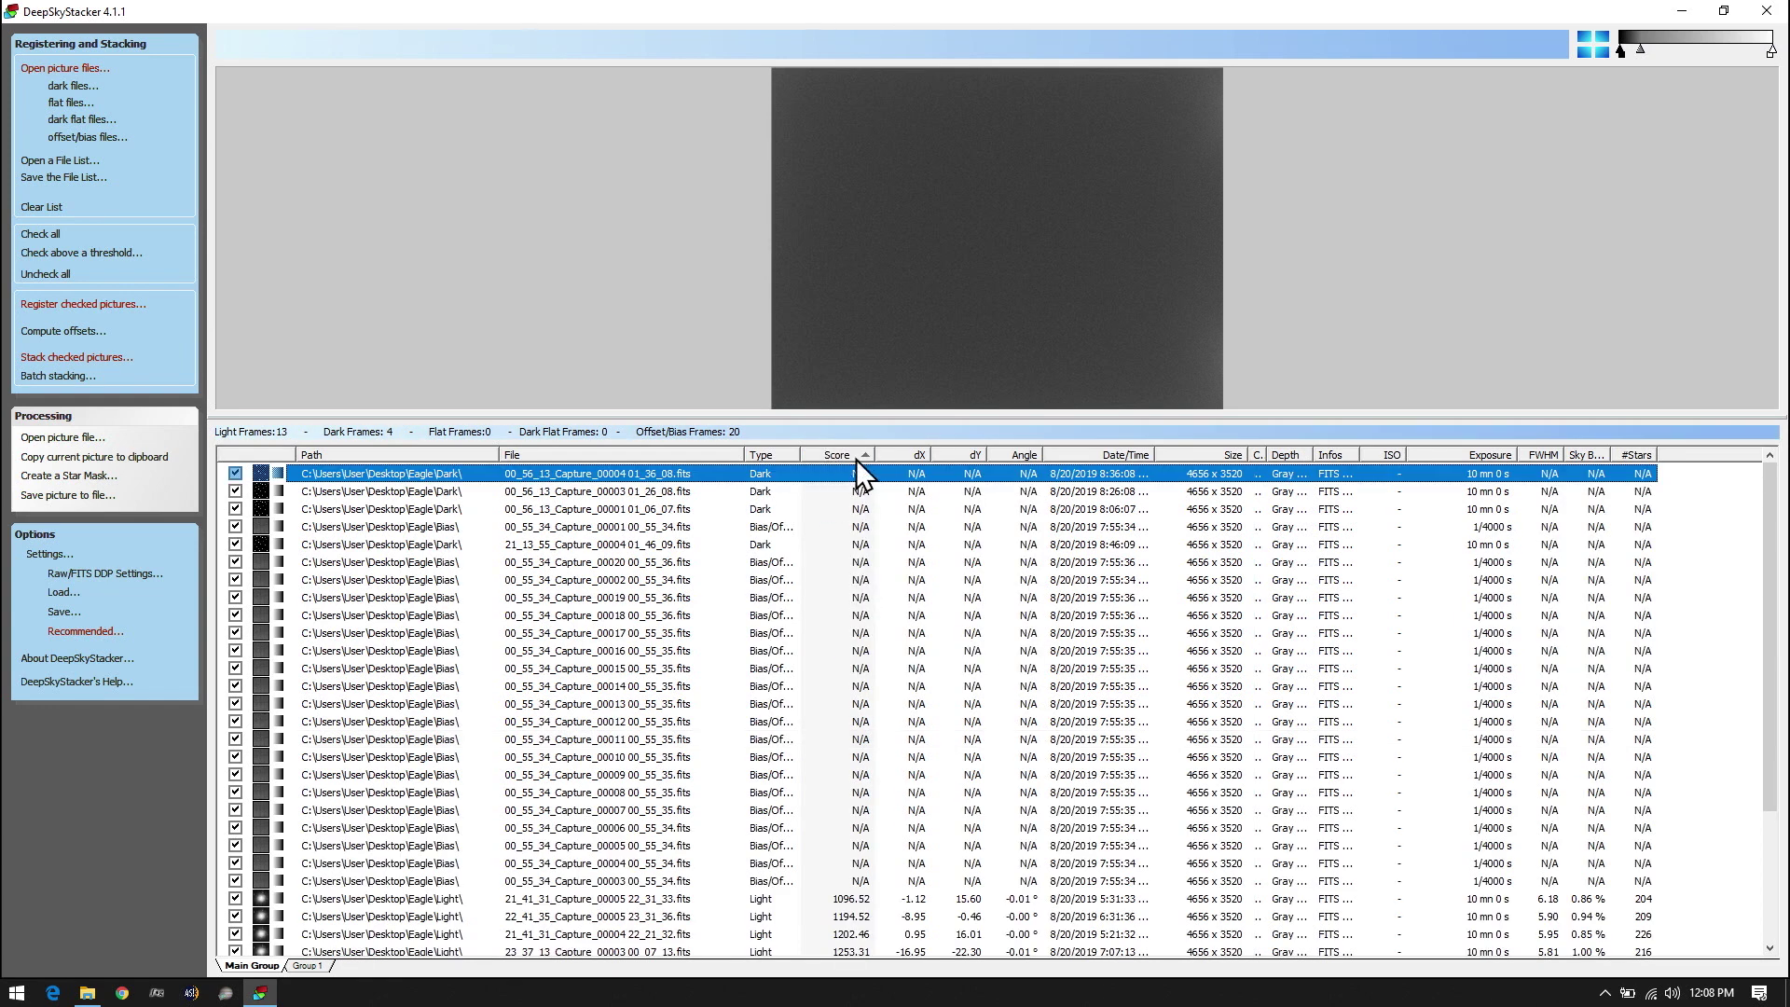
pyautogui.click(855, 456)
# Compare the highest-scoring light frame with the lowest-scoring one, alternating between them in an enlarged preview
pyautogui.click(1035, 475)
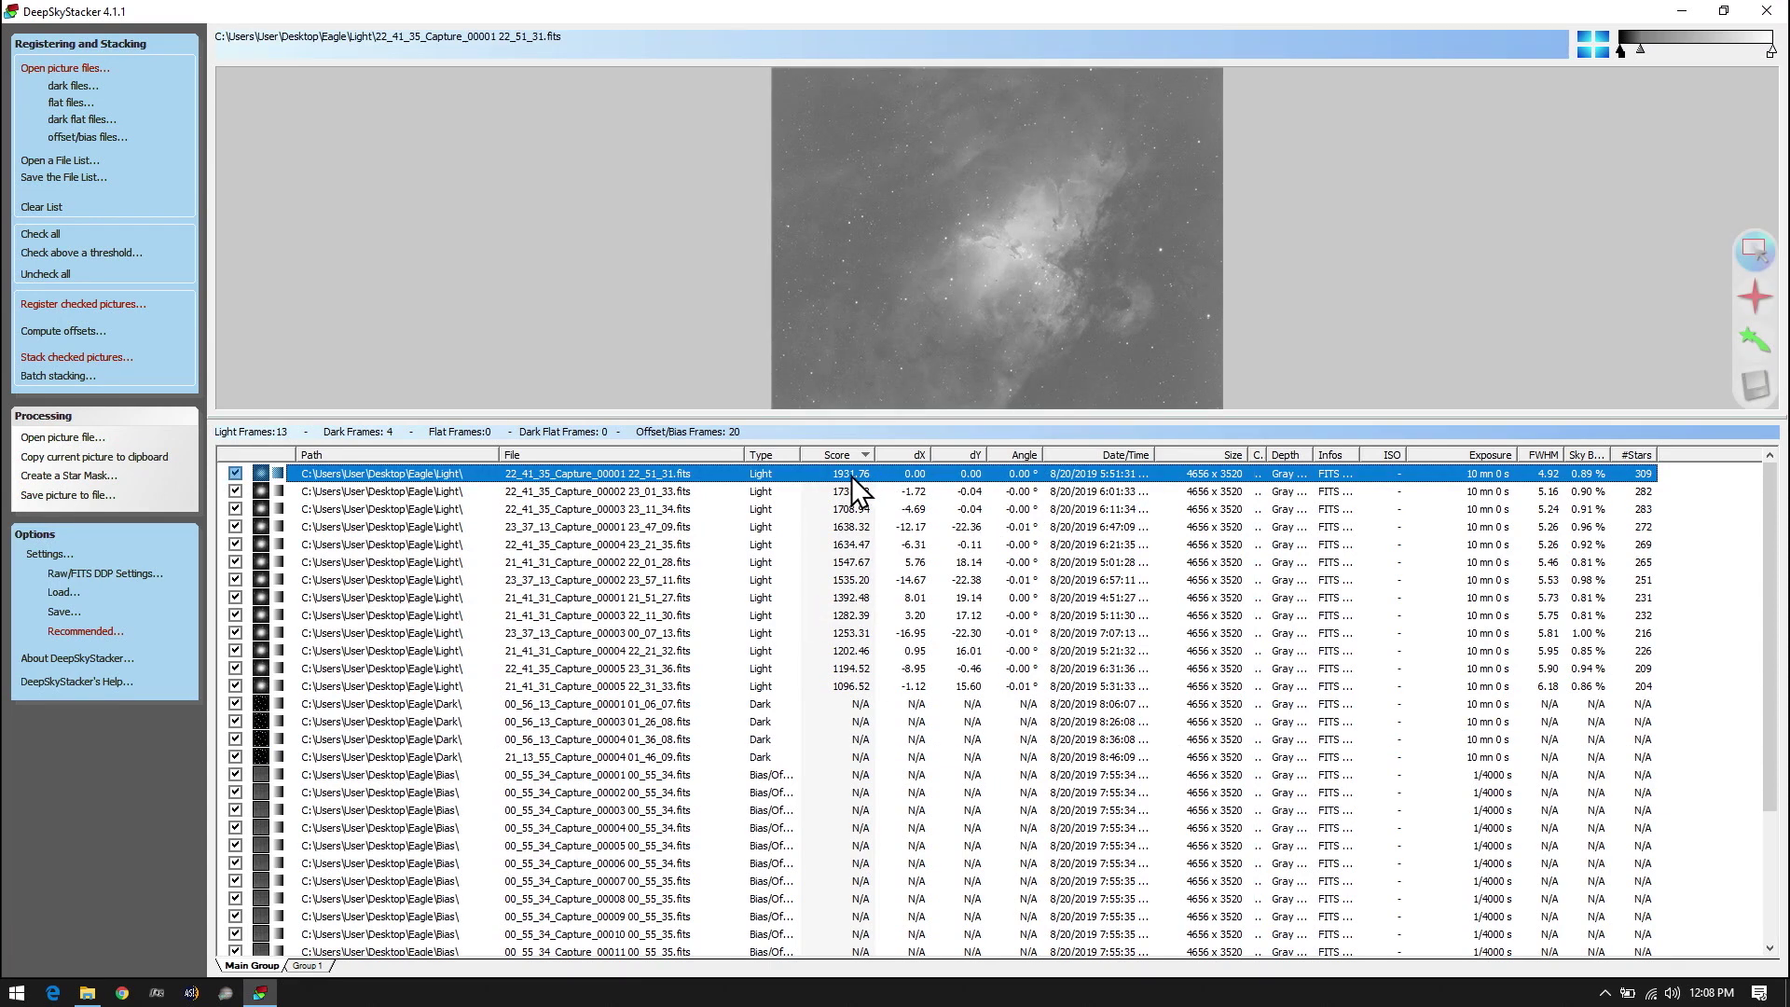
pyautogui.click(865, 687)
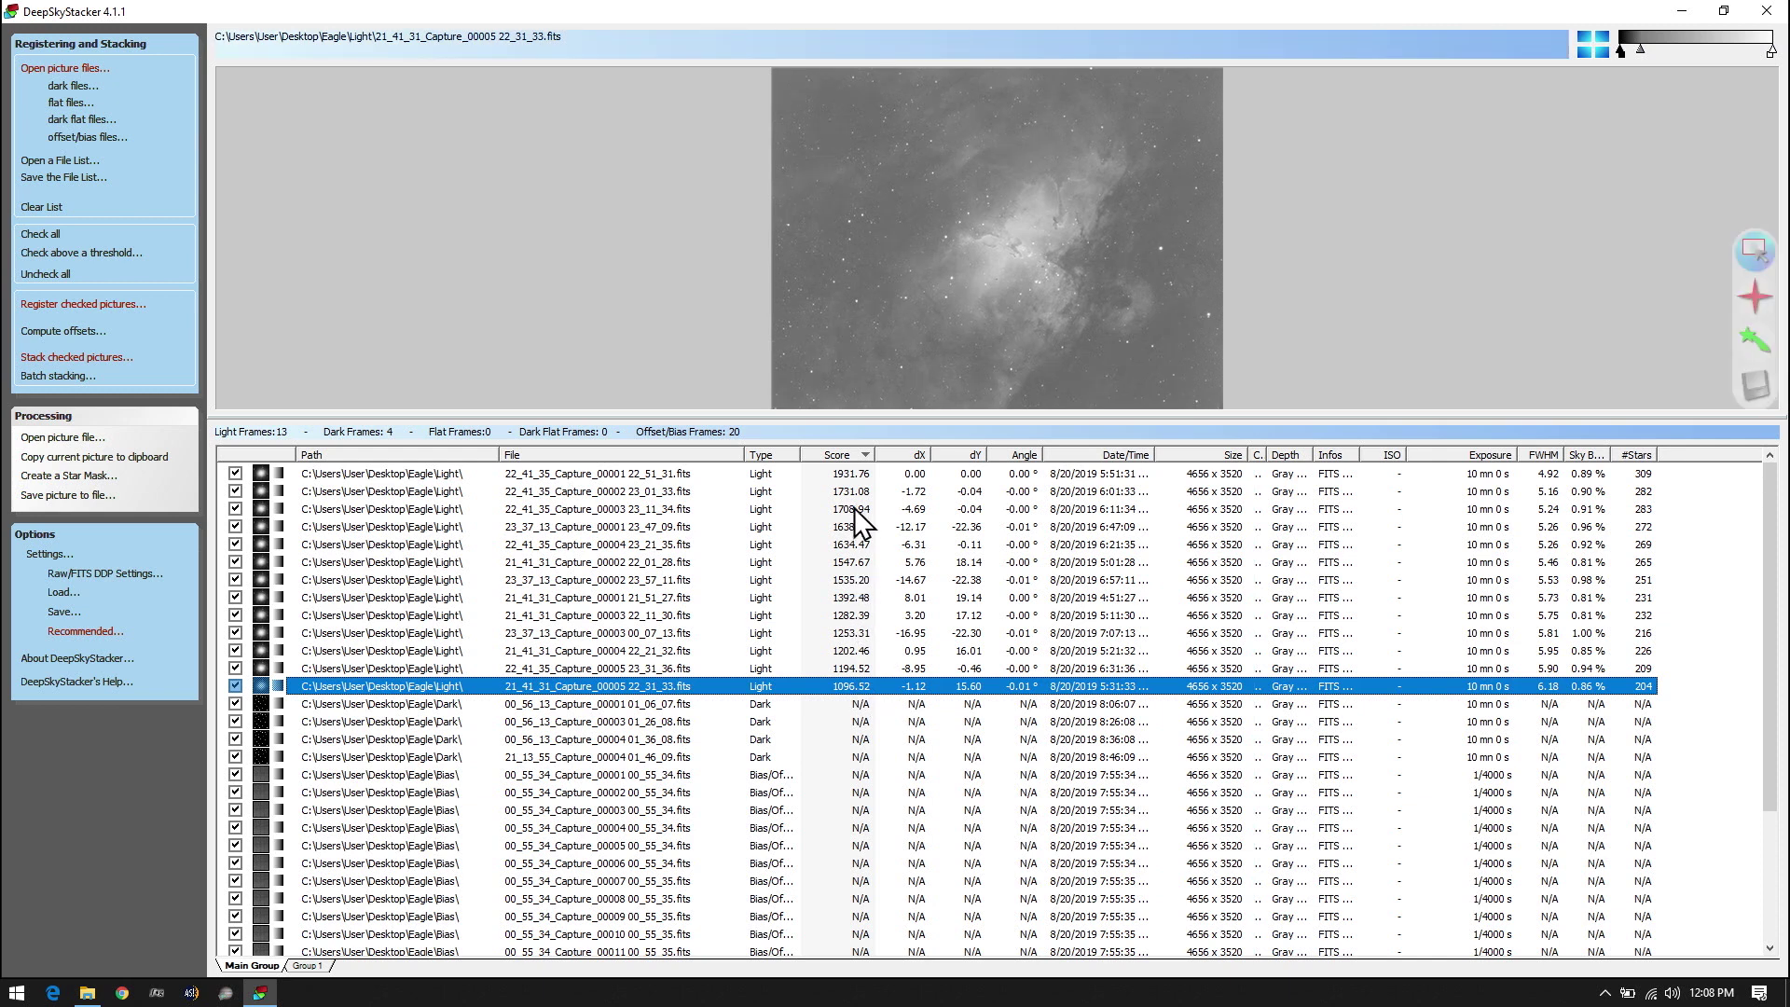
pyautogui.click(861, 690)
pyautogui.moveTo(958, 475); pyautogui.dragTo(969, 634)
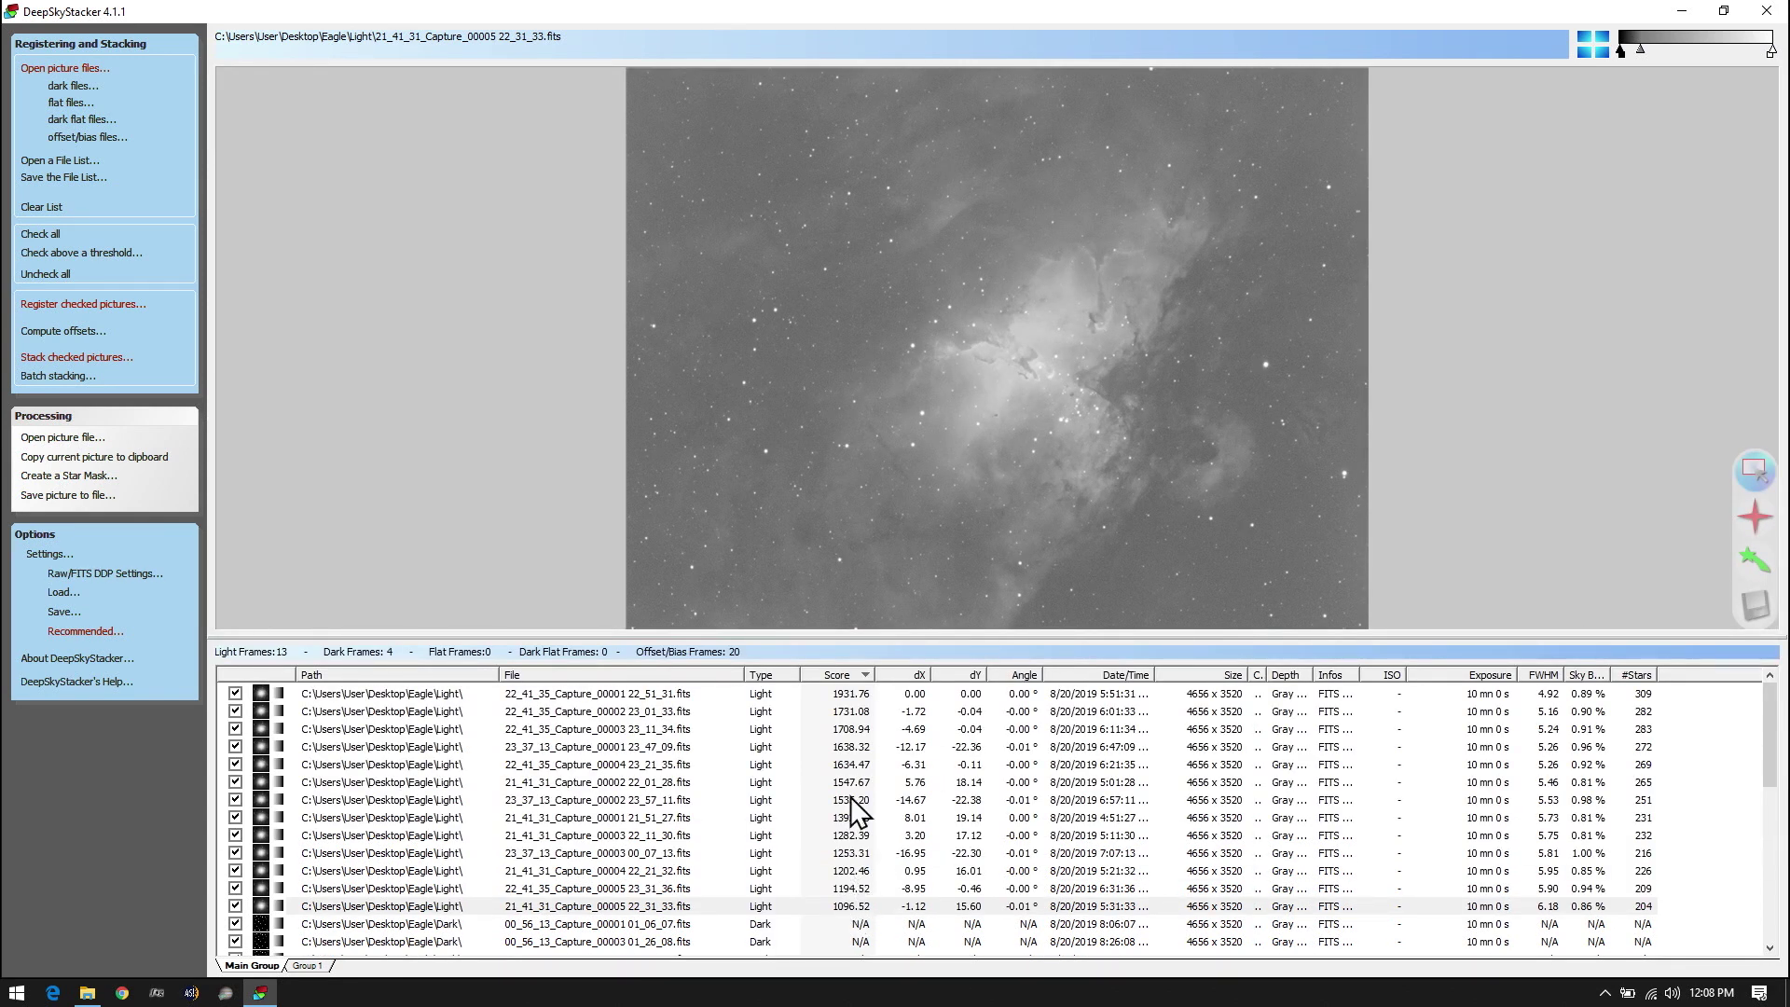
pyautogui.click(847, 693)
pyautogui.click(841, 895)
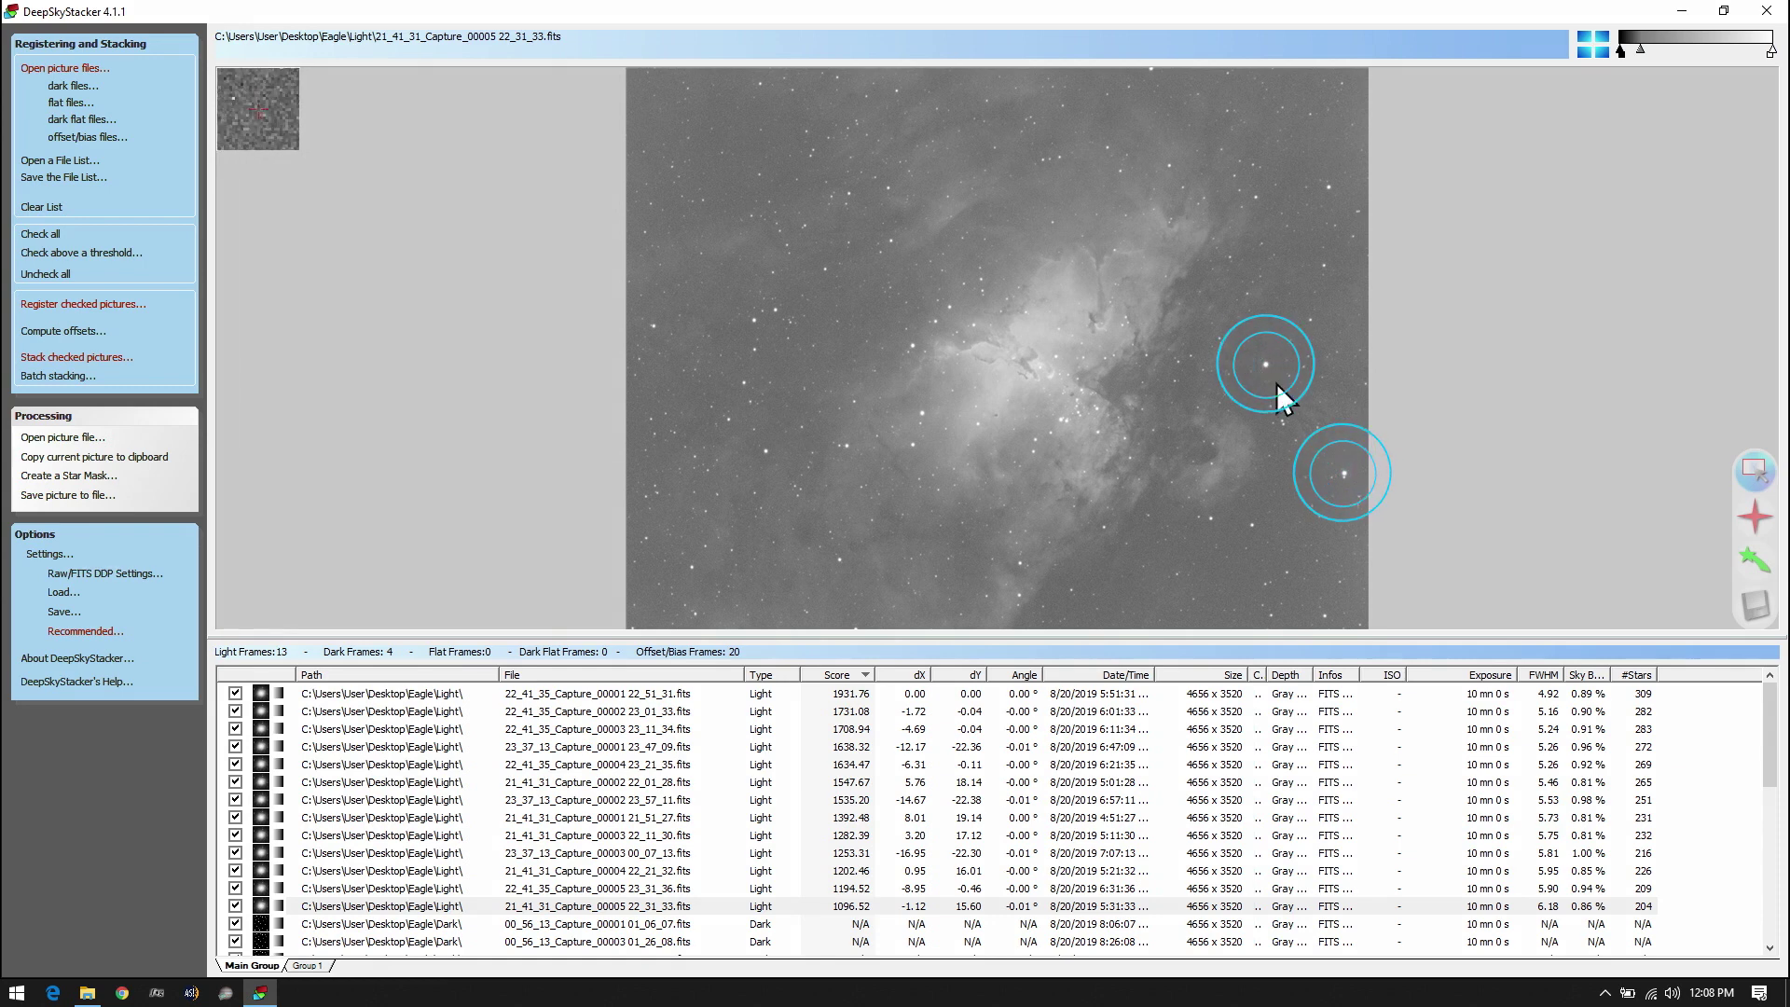
pyautogui.click(853, 695)
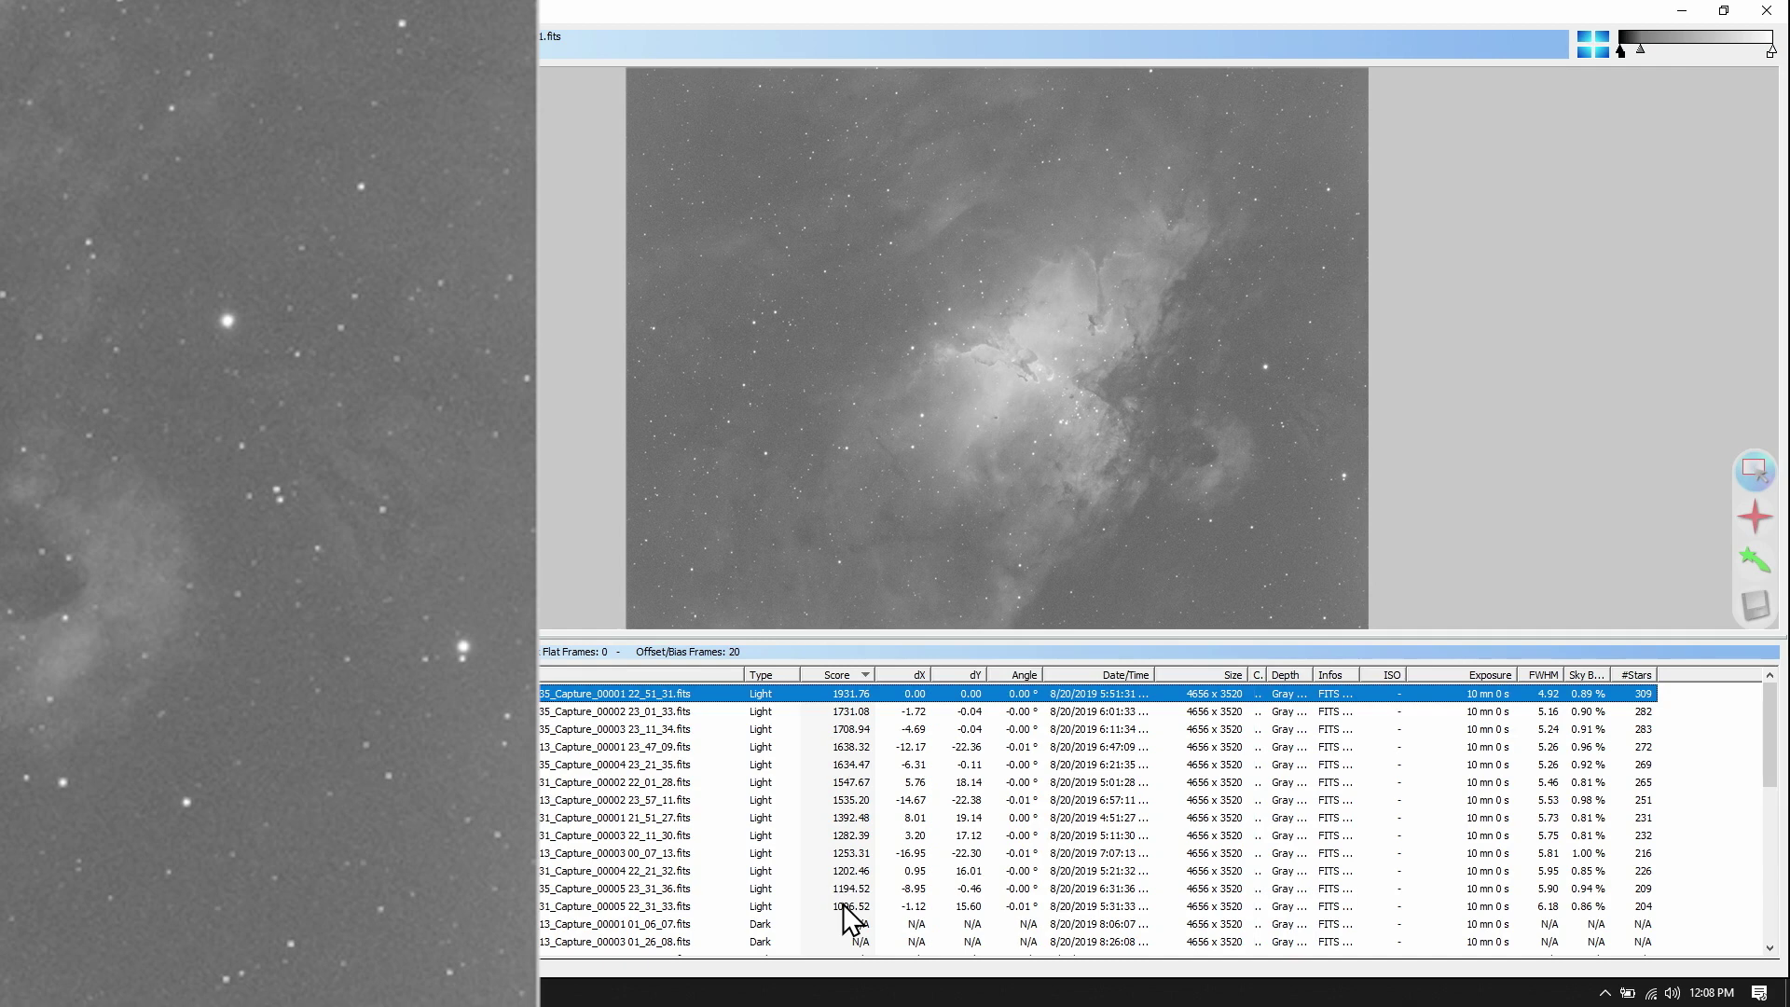
pyautogui.click(842, 904)
pyautogui.click(855, 695)
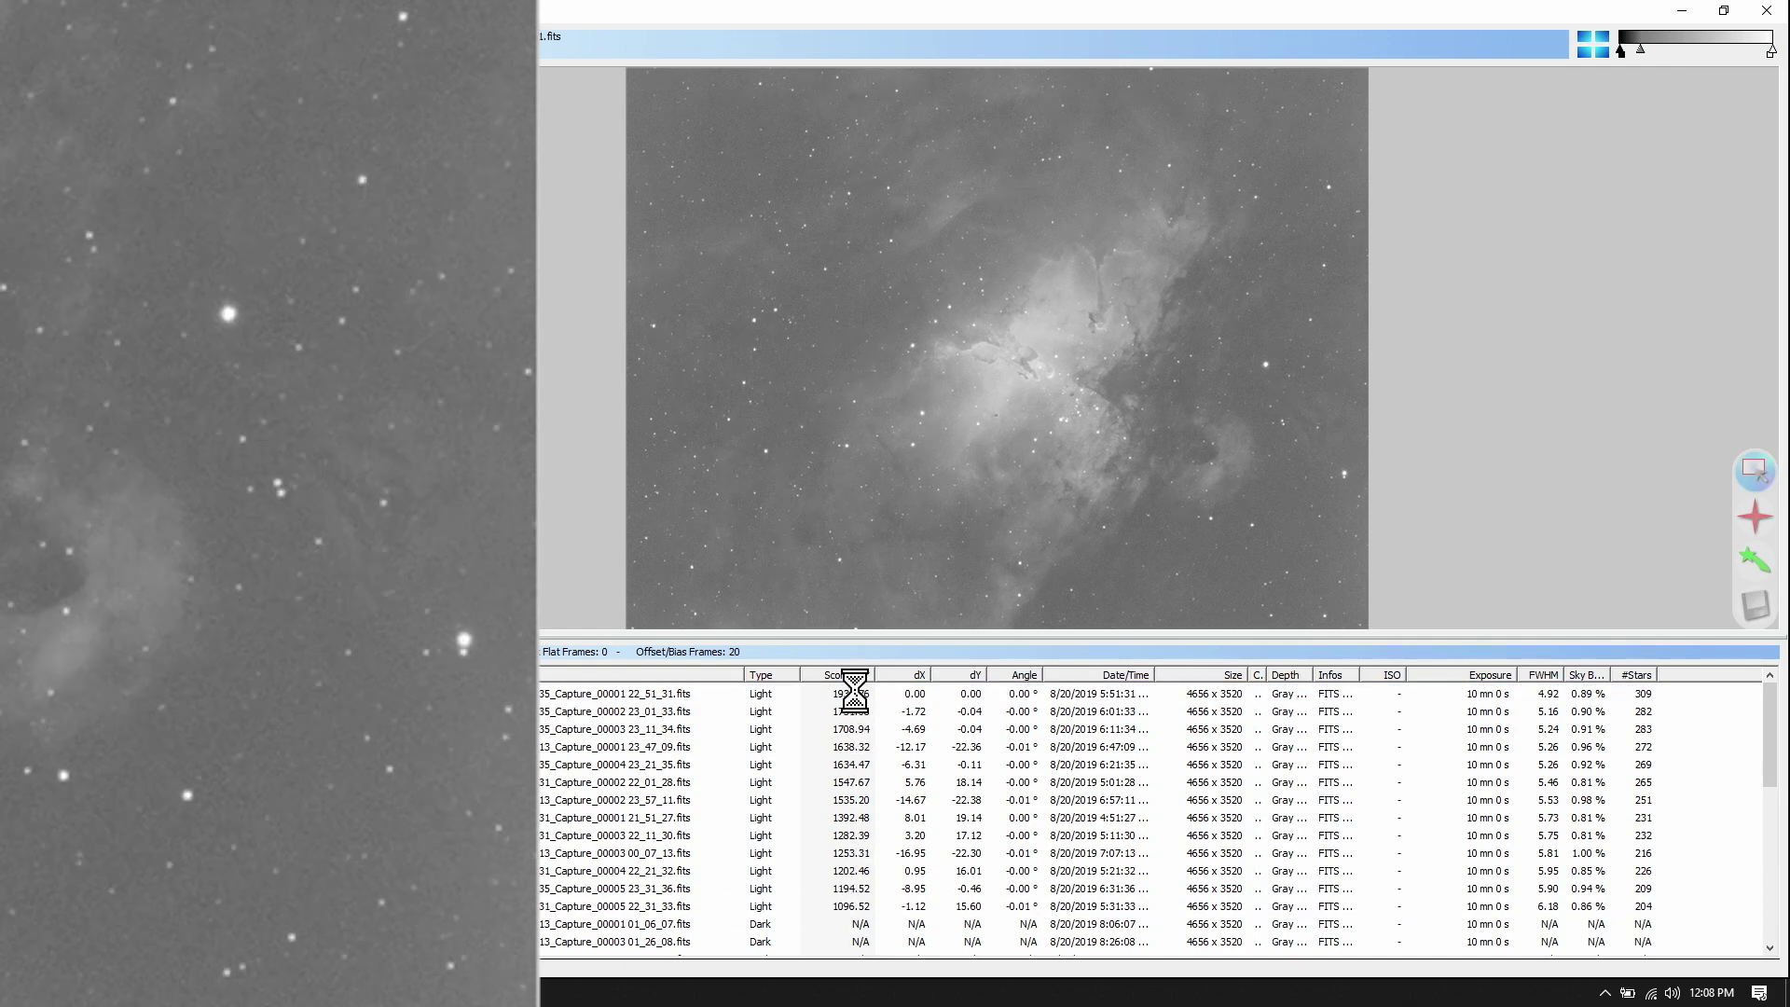
pyautogui.click(870, 906)
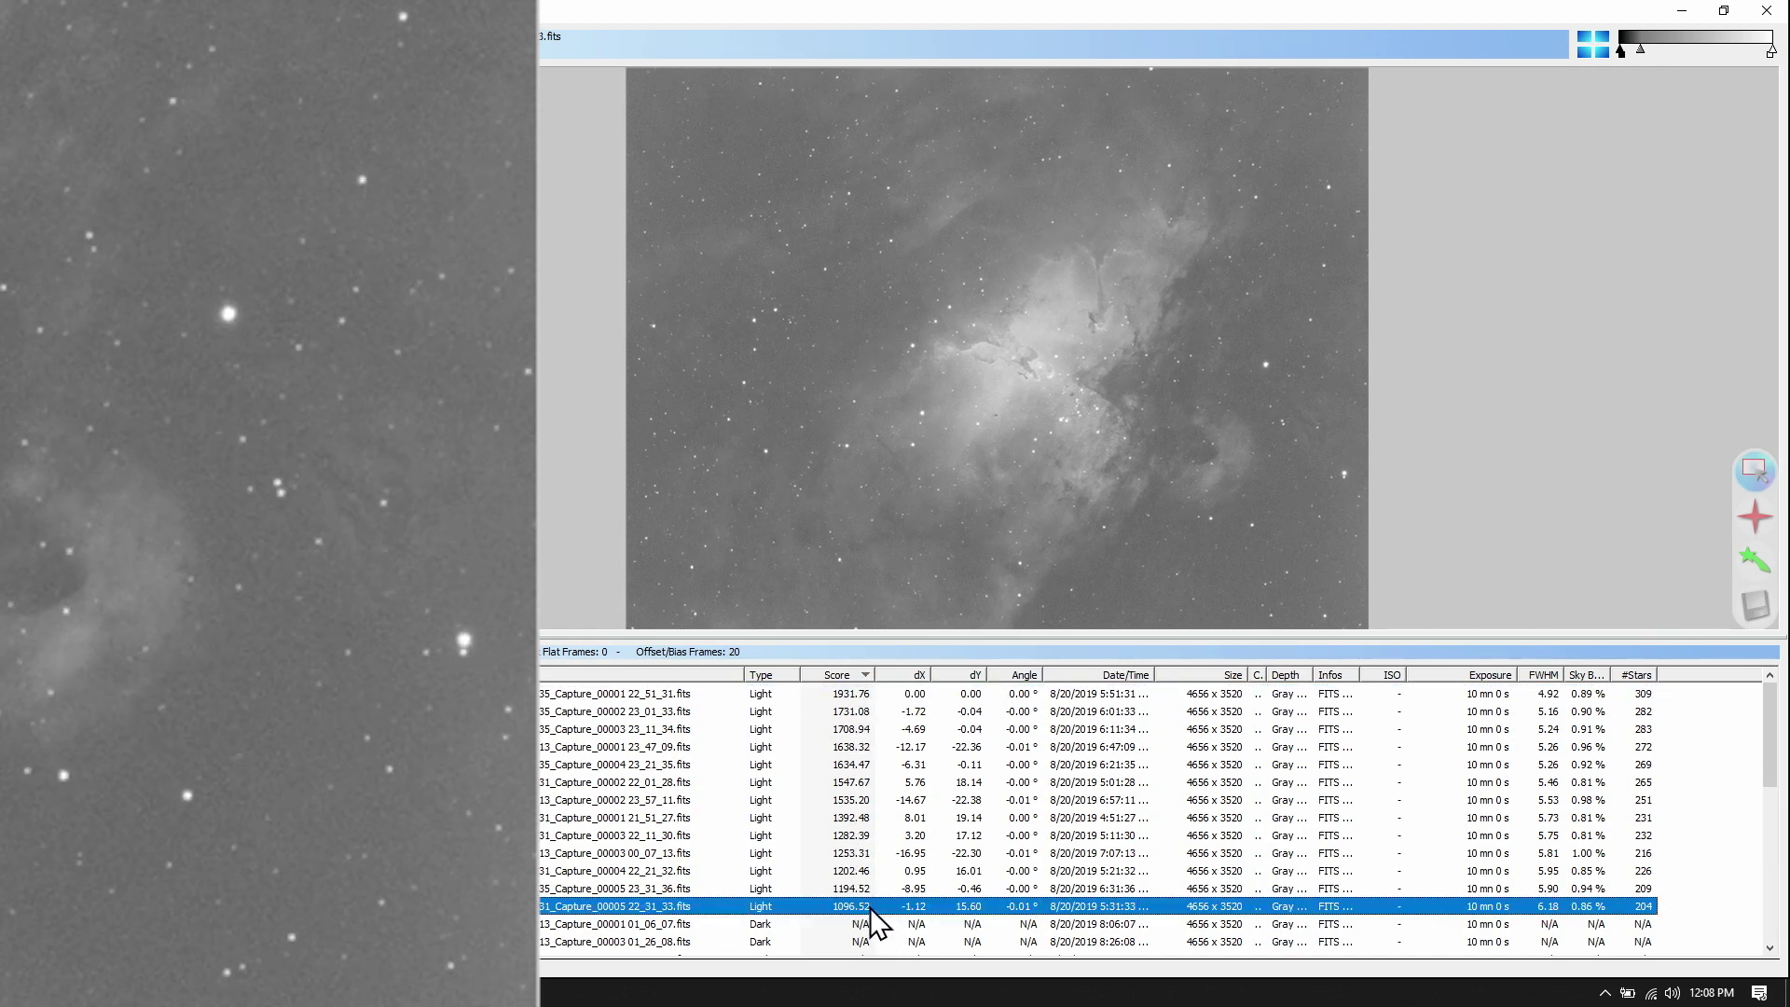
# Inspect the star shapes in the light frames scoring 1931.76 and 1096.52, in both enlarged and full-frame views
pyautogui.click(842, 695)
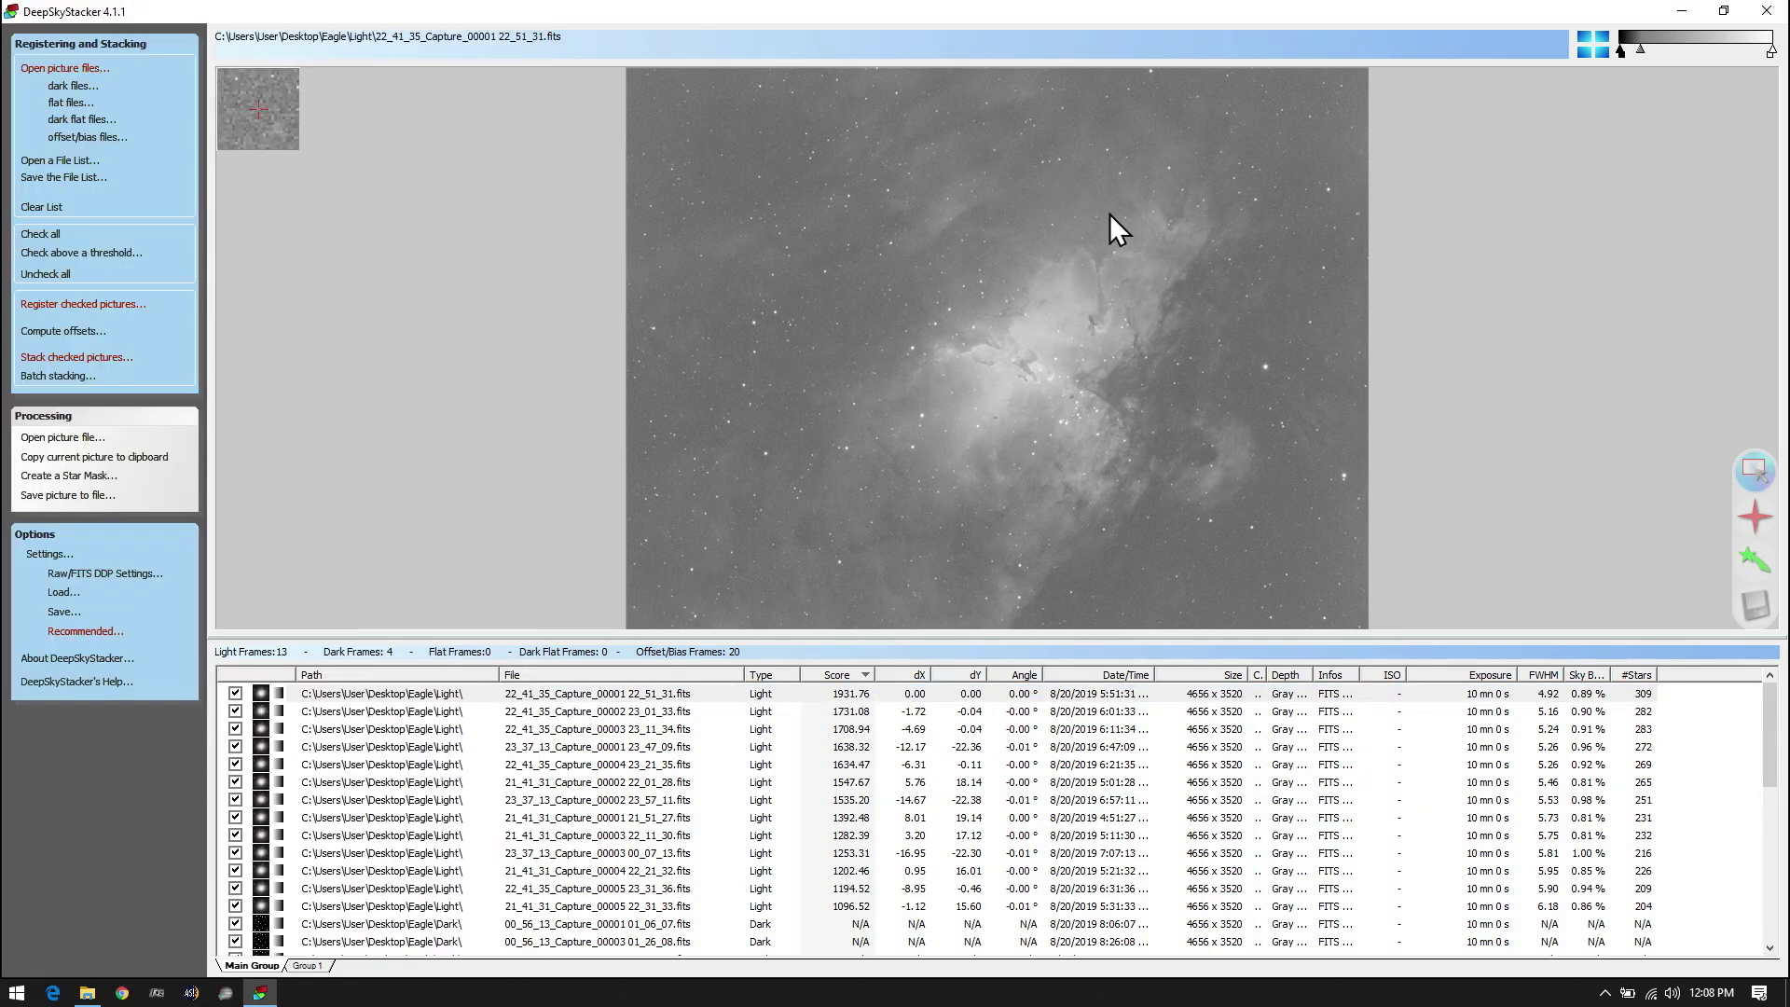
pyautogui.click(837, 911)
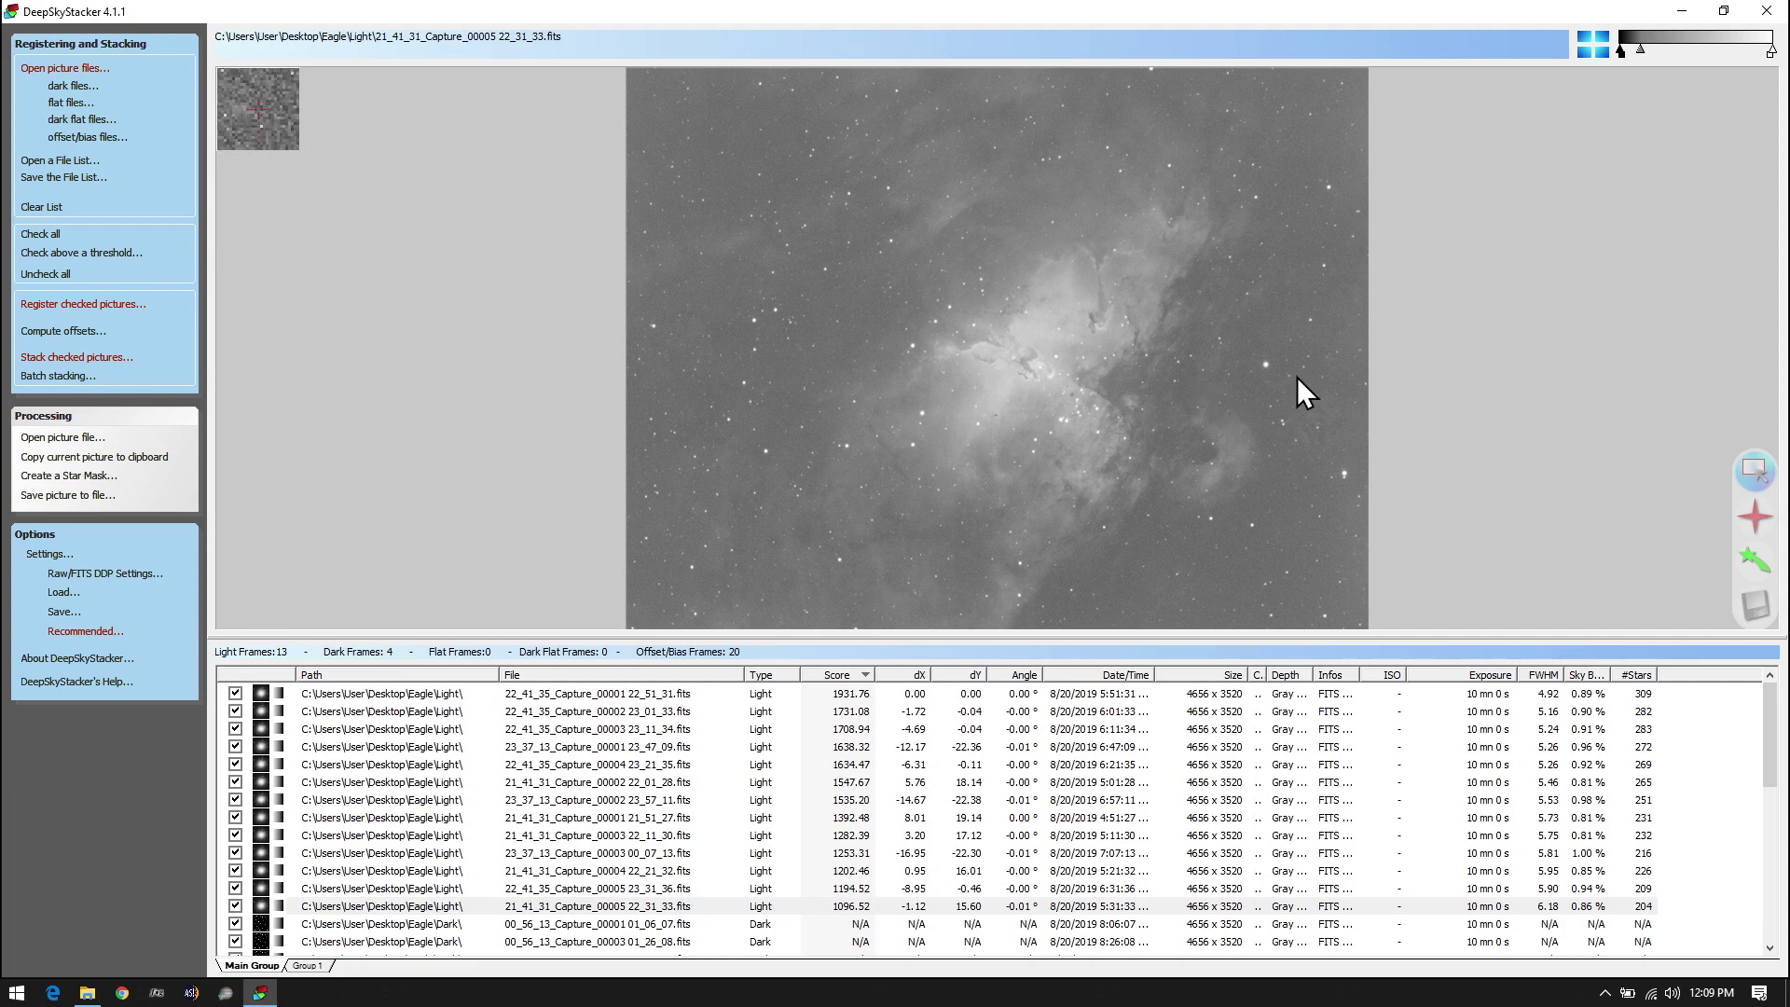
pyautogui.scroll(2, 1296, 376)
pyautogui.scroll(1, 988, 410)
pyautogui.scroll(1, 969, 508)
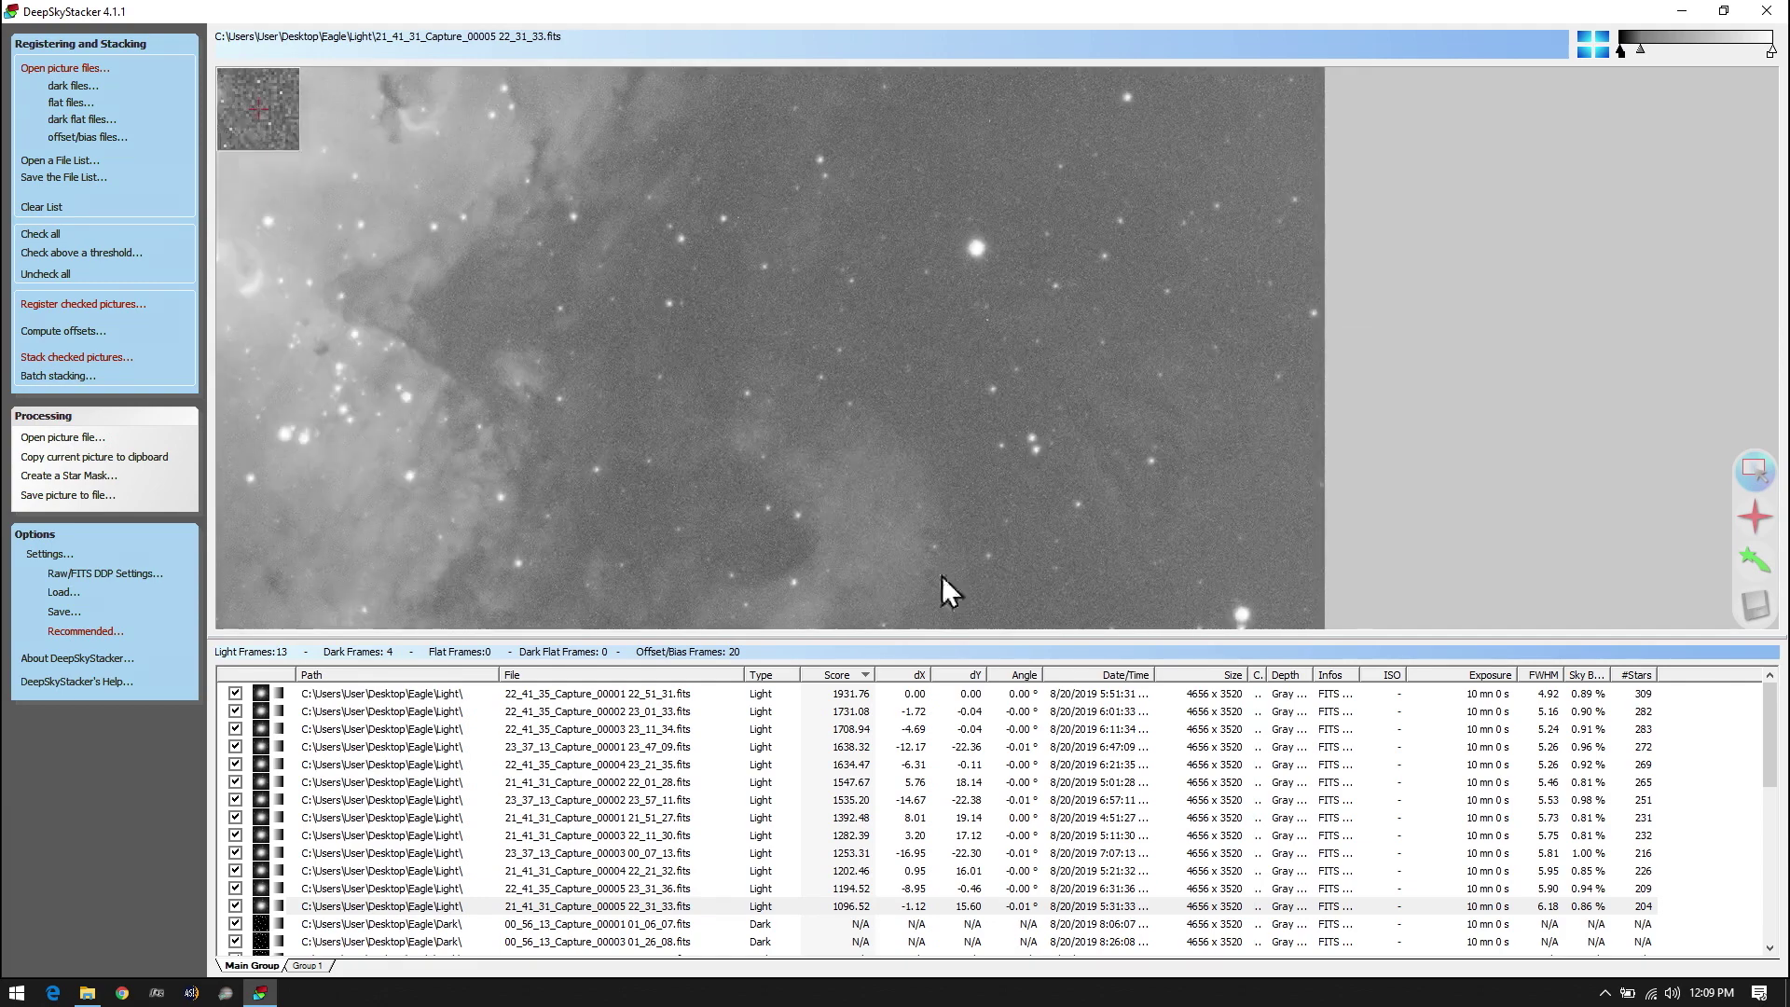
pyautogui.click(915, 695)
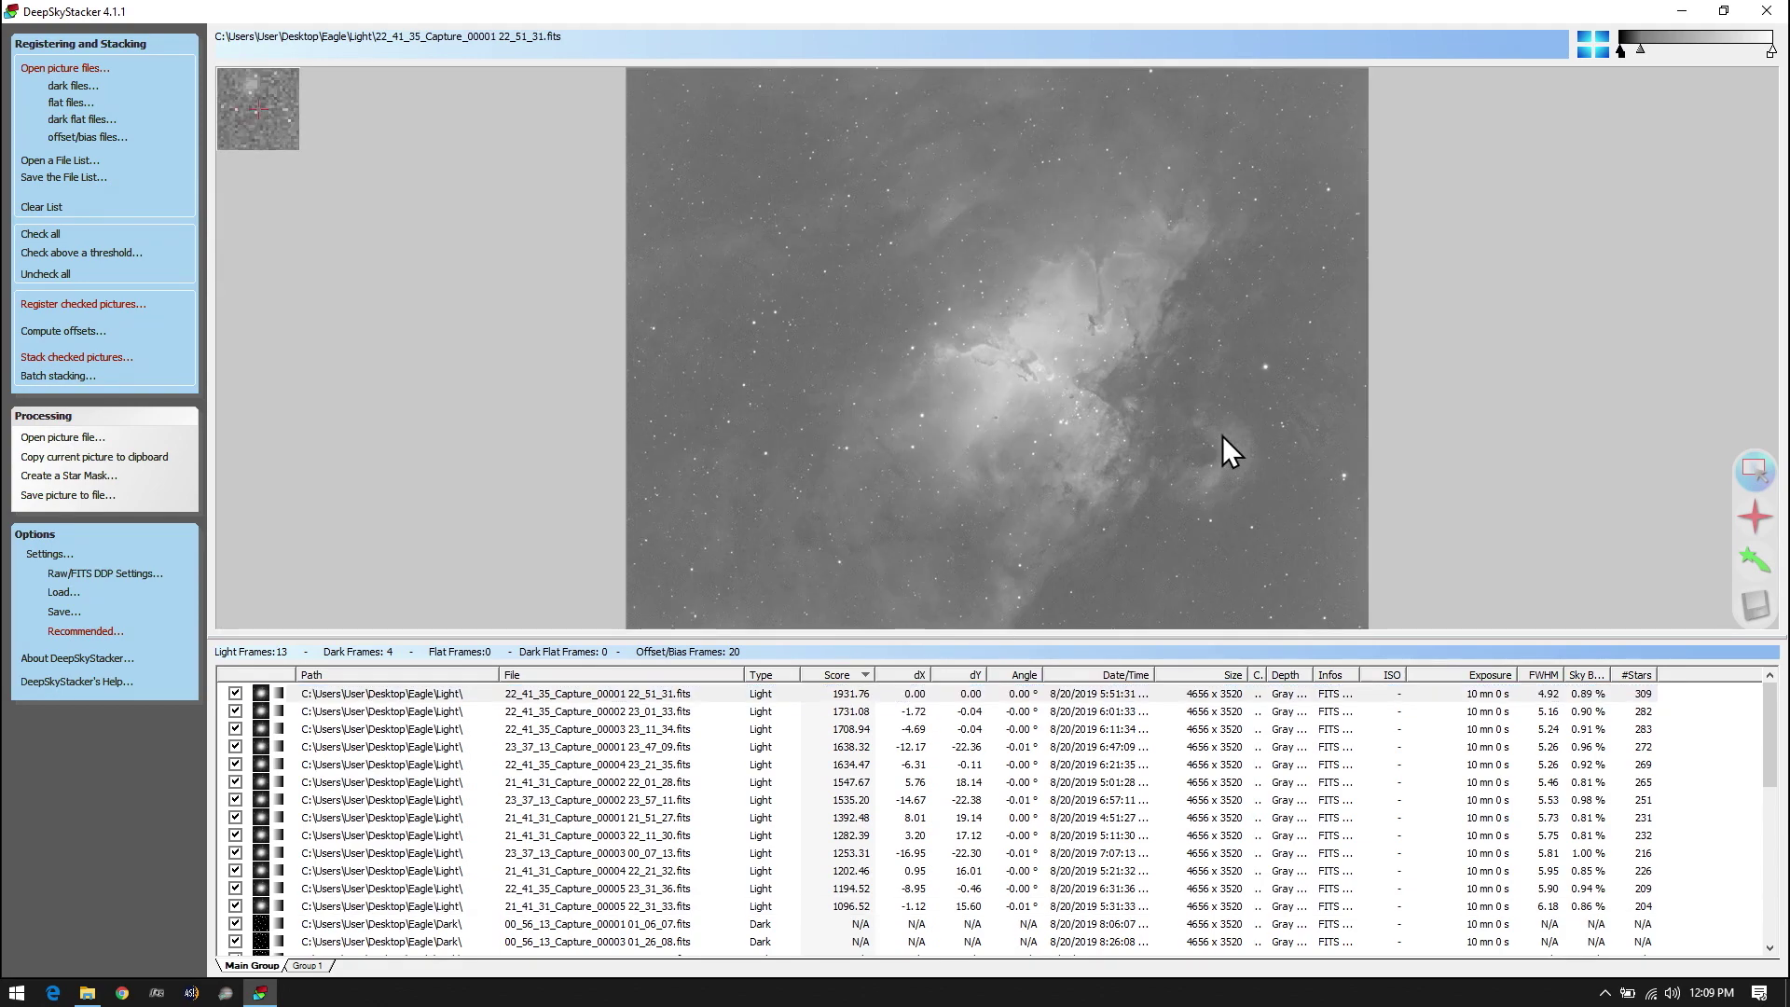
pyautogui.scroll(1, 1255, 395)
pyautogui.scroll(1, 1021, 350)
pyautogui.scroll(1, 978, 306)
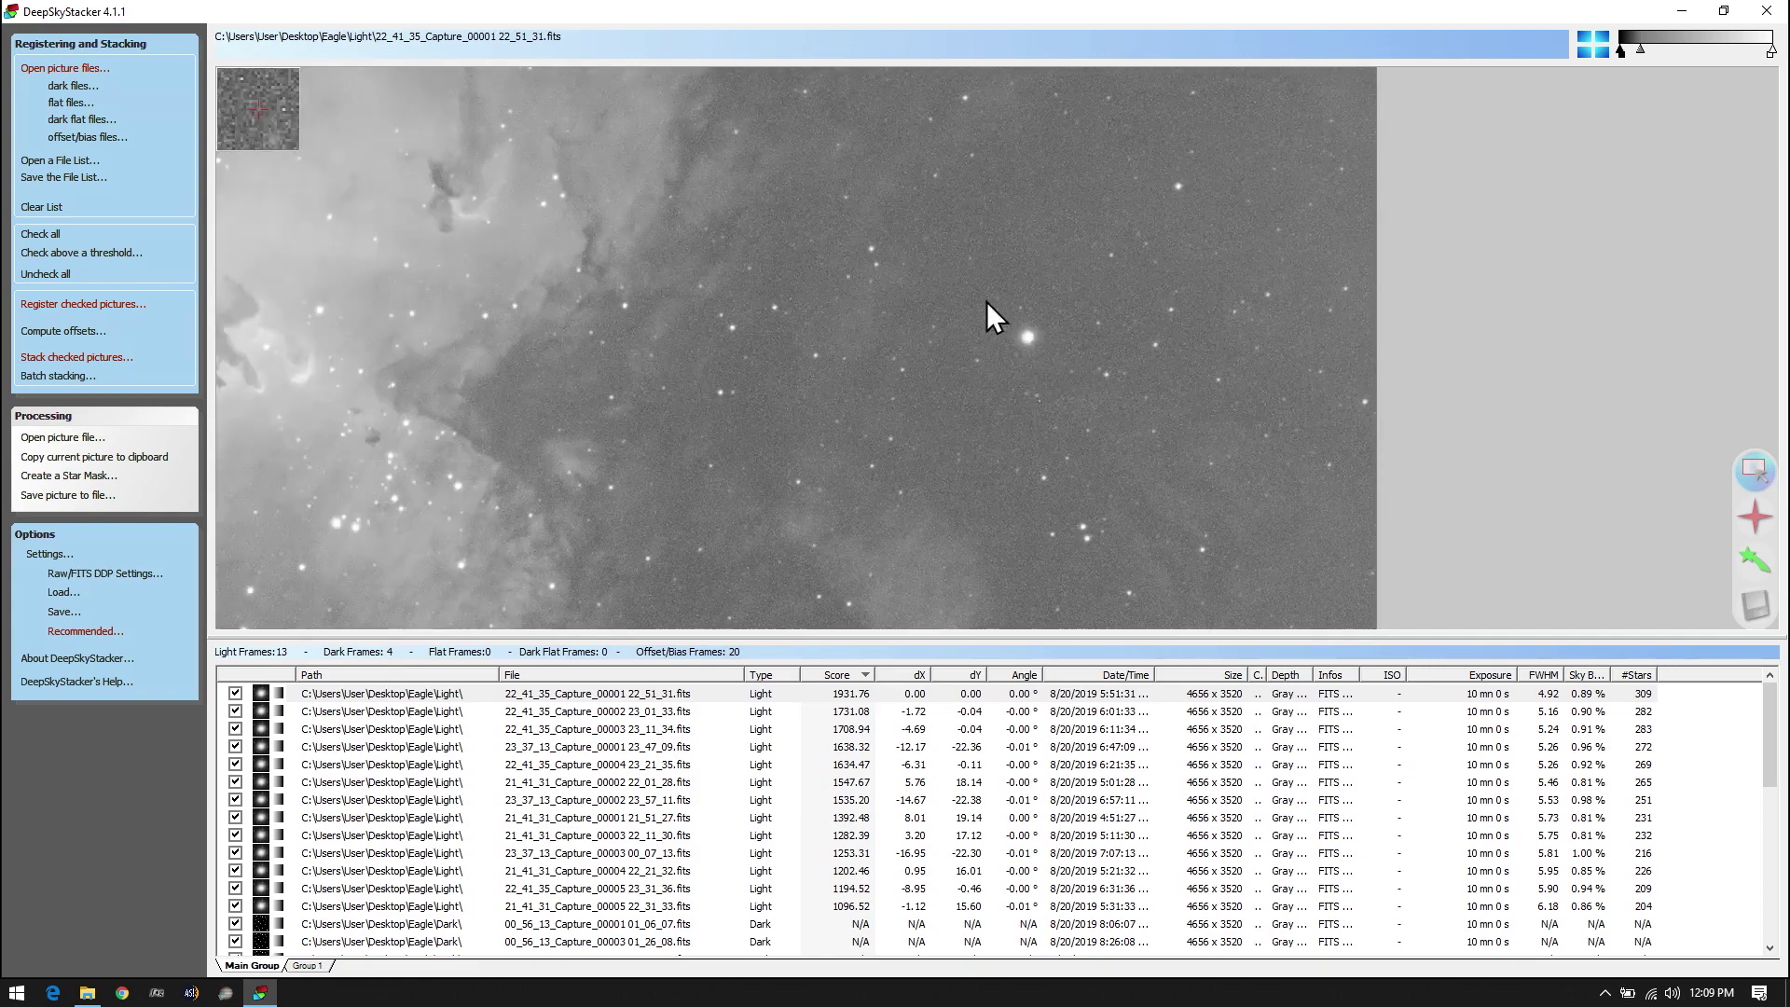
pyautogui.scroll(-4, 1012, 384)
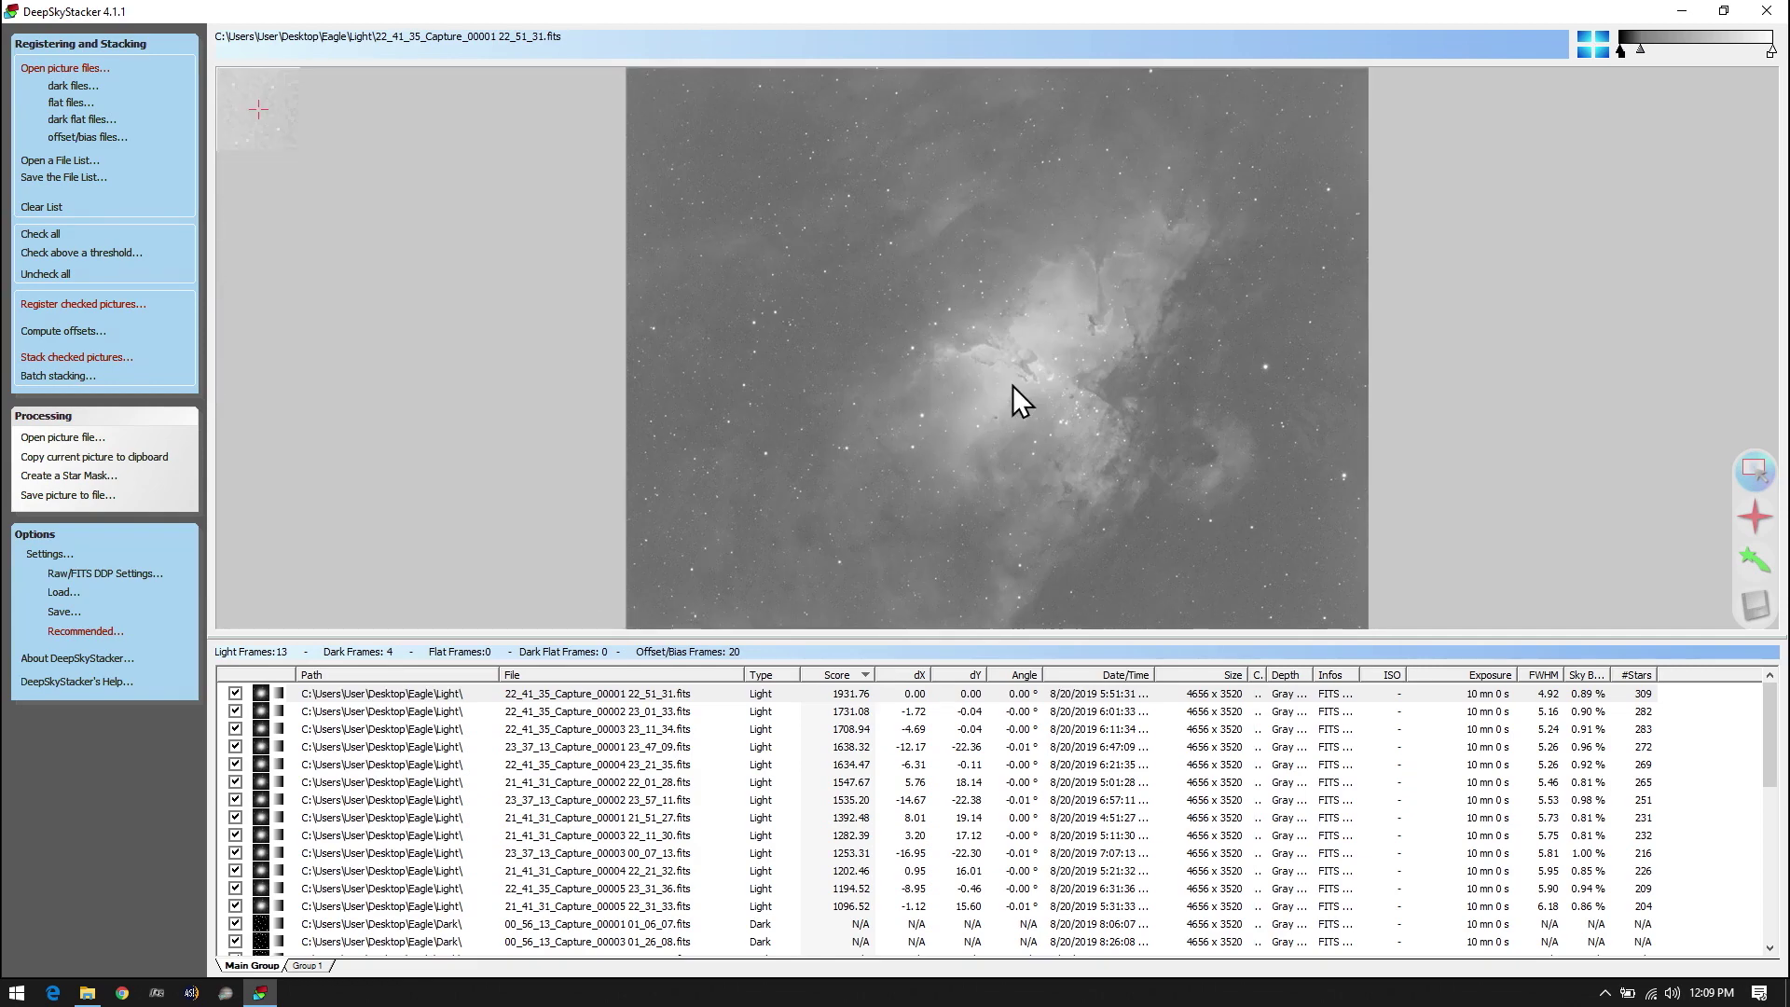
pyautogui.click(852, 908)
pyautogui.click(842, 695)
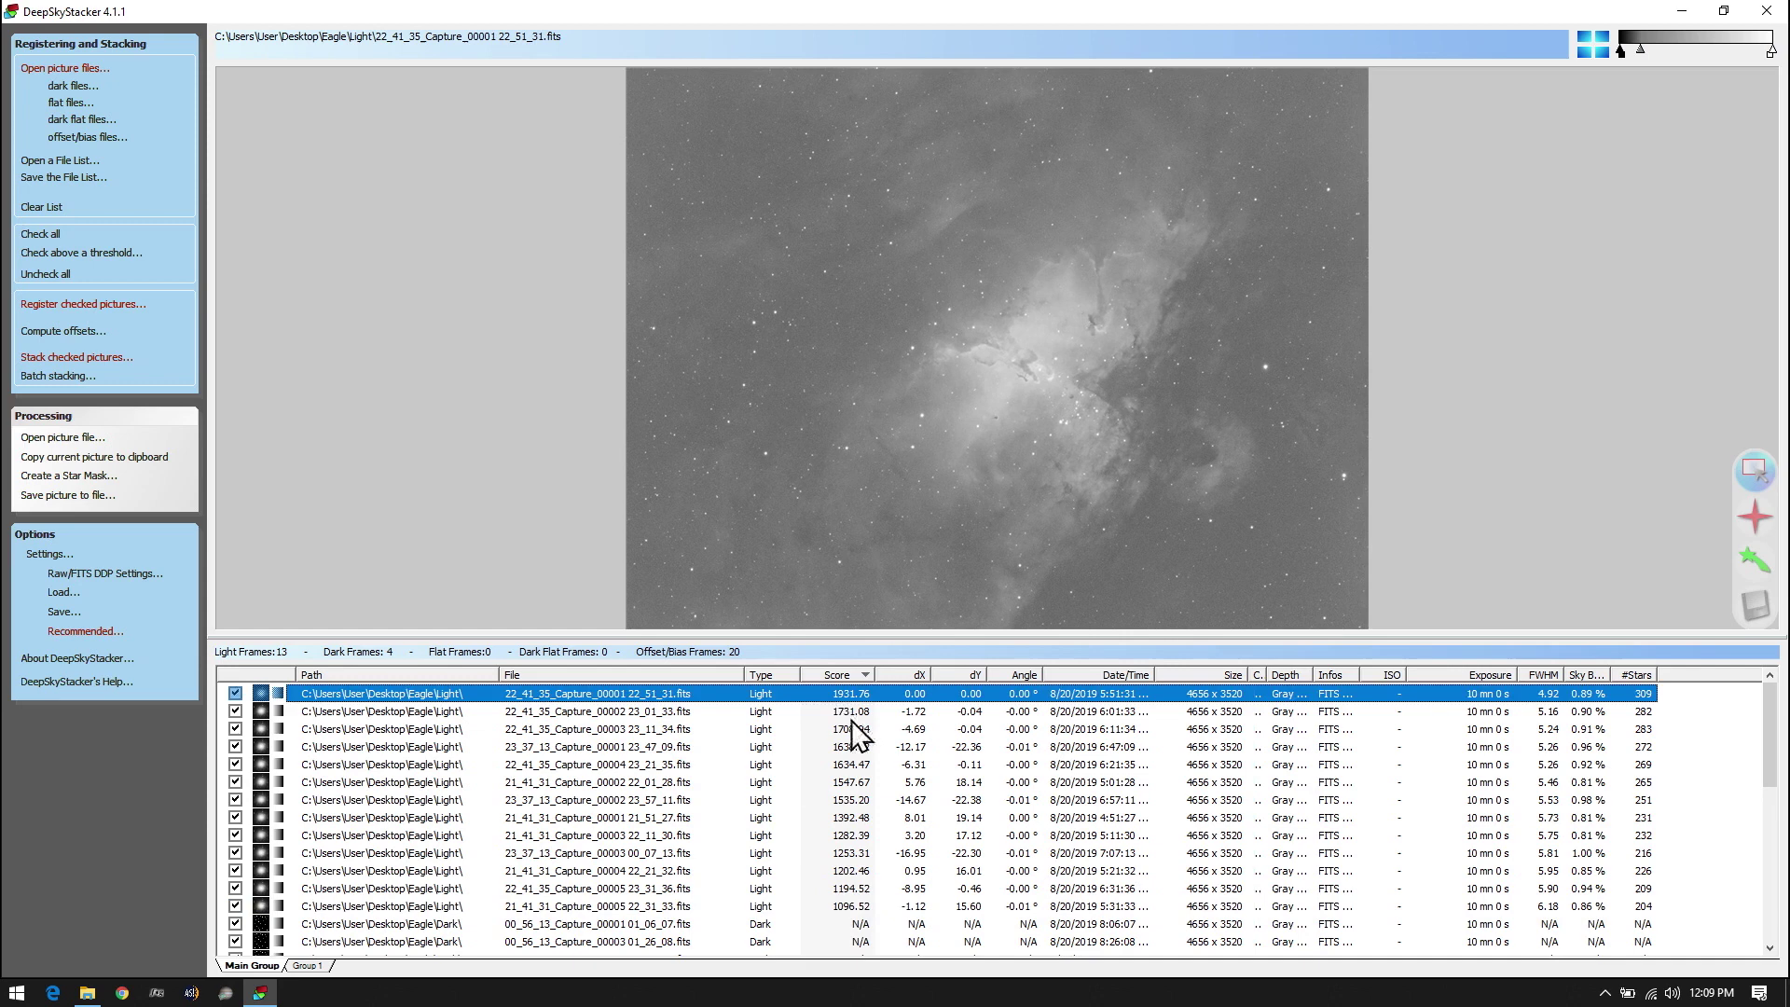
pyautogui.click(865, 910)
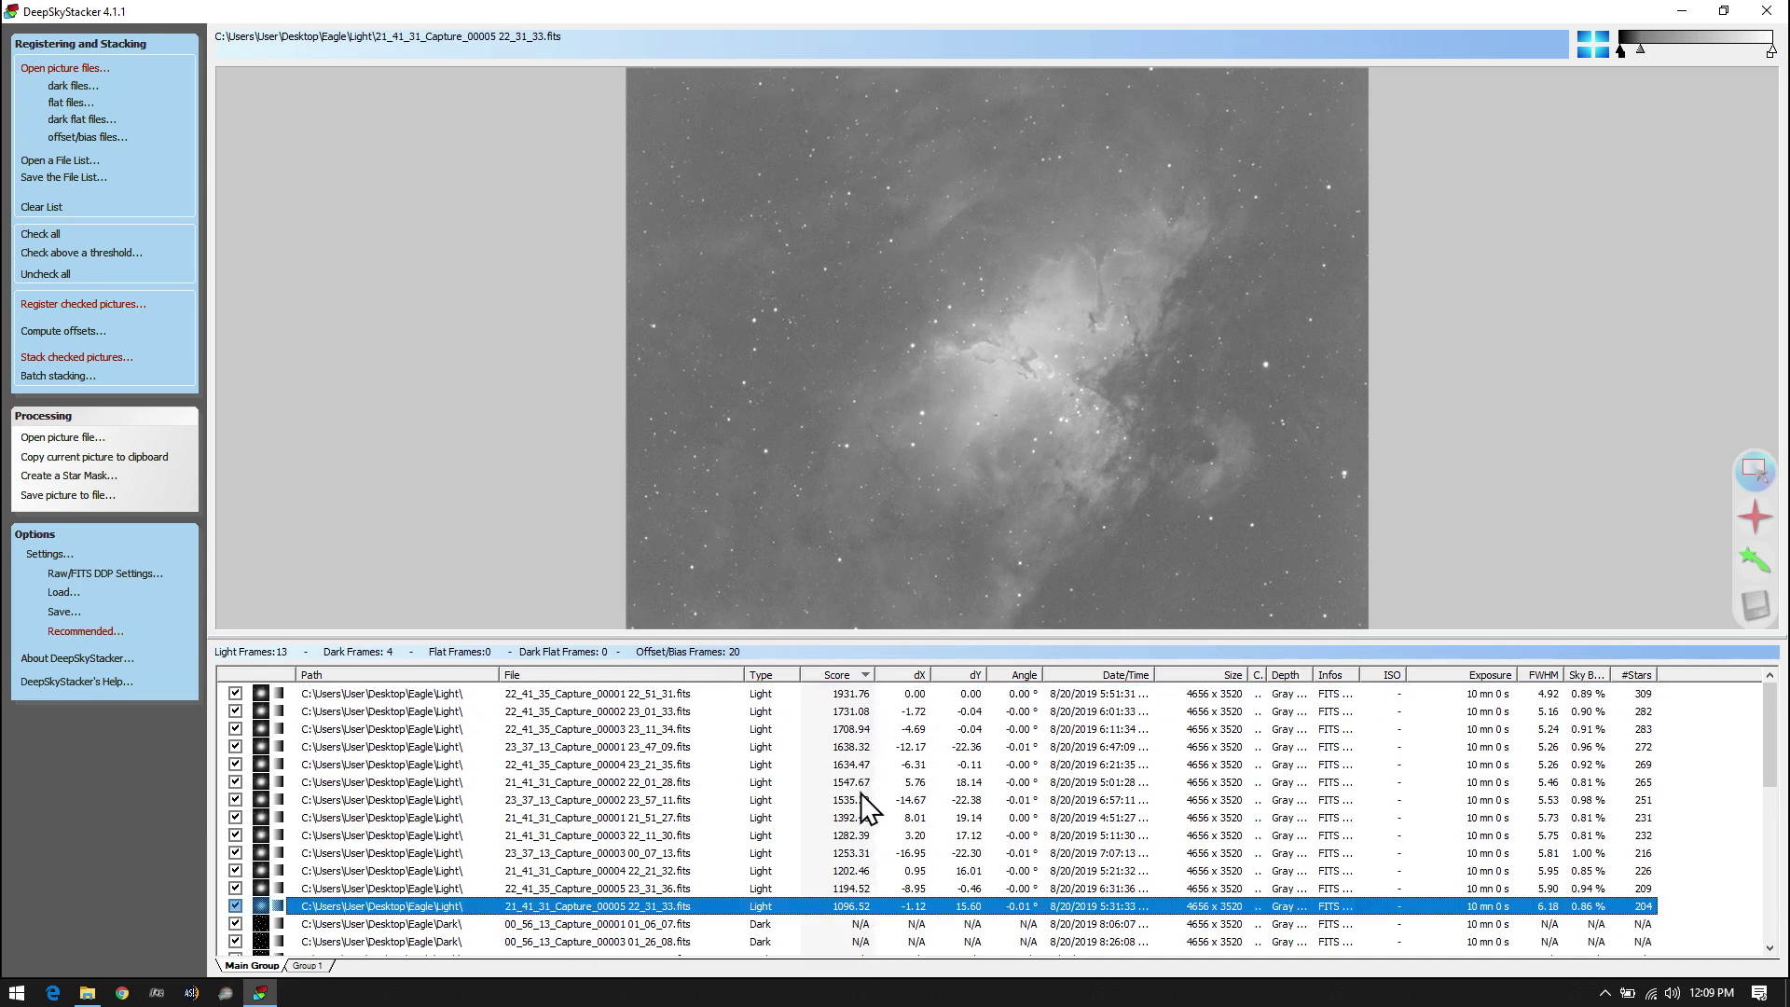
# Preview the individual light frames in the lower half of the score ranking, including those scoring 1253.31, 1202.46, 1194.52 and 1392.48
pyautogui.click(858, 852)
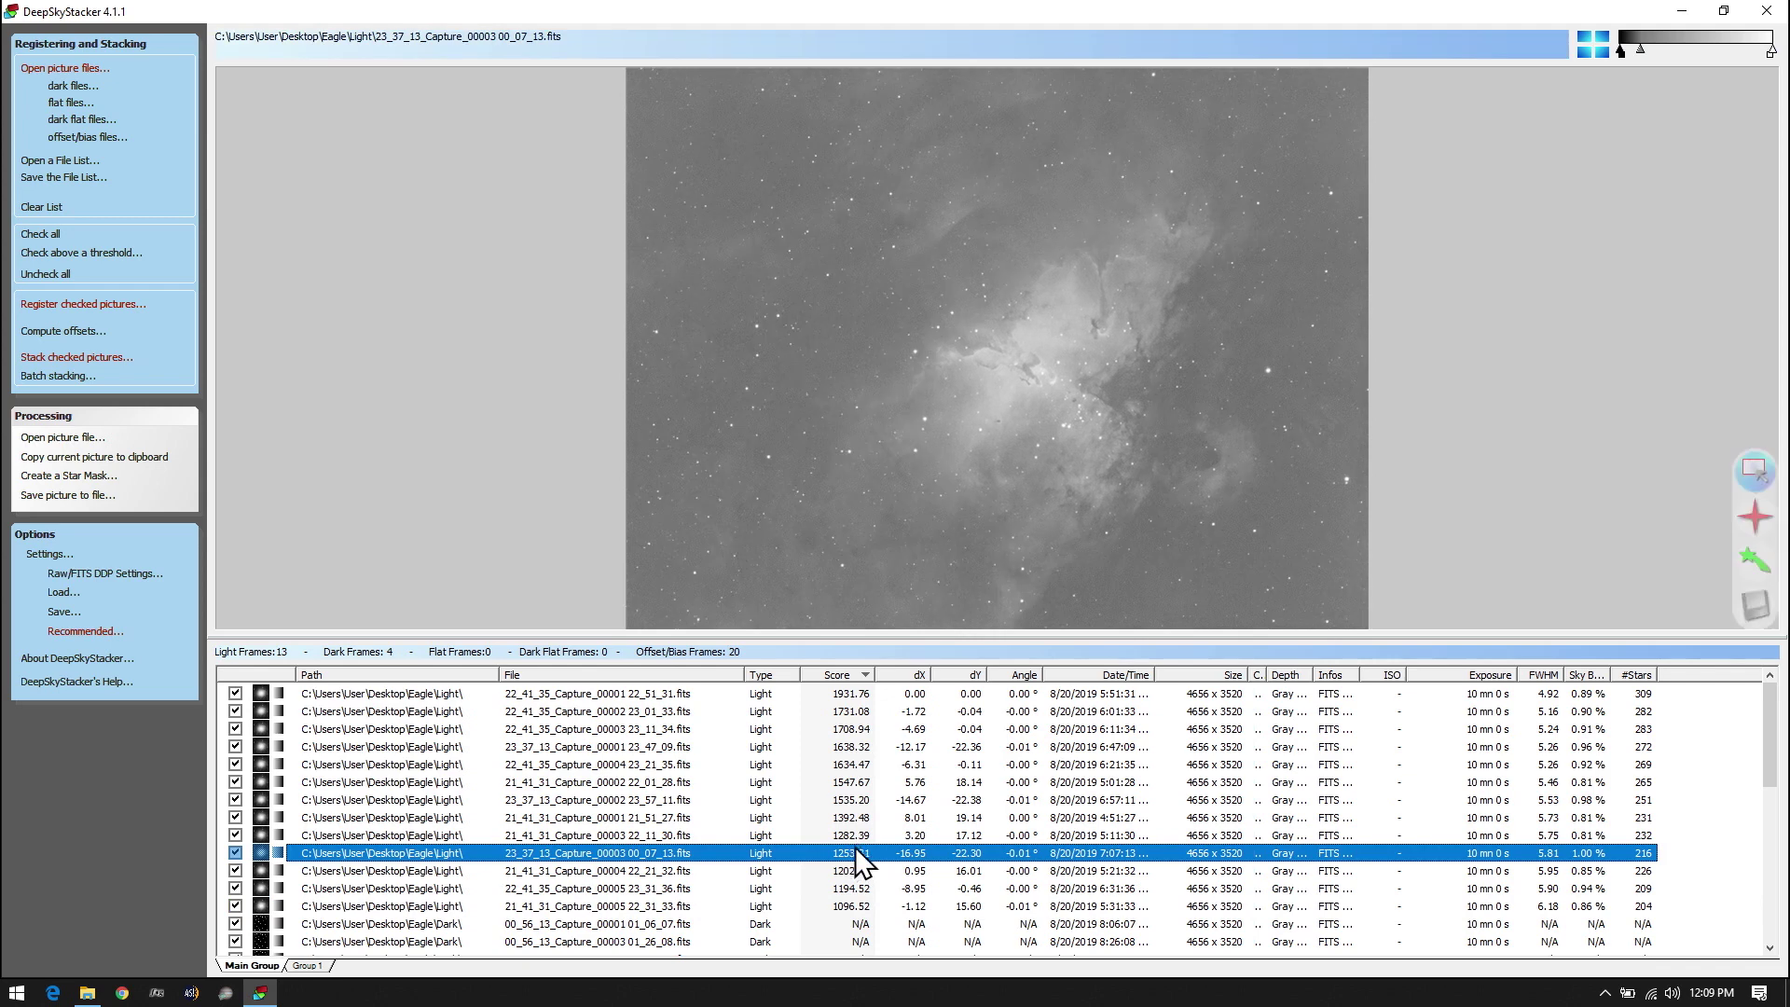
pyautogui.click(853, 870)
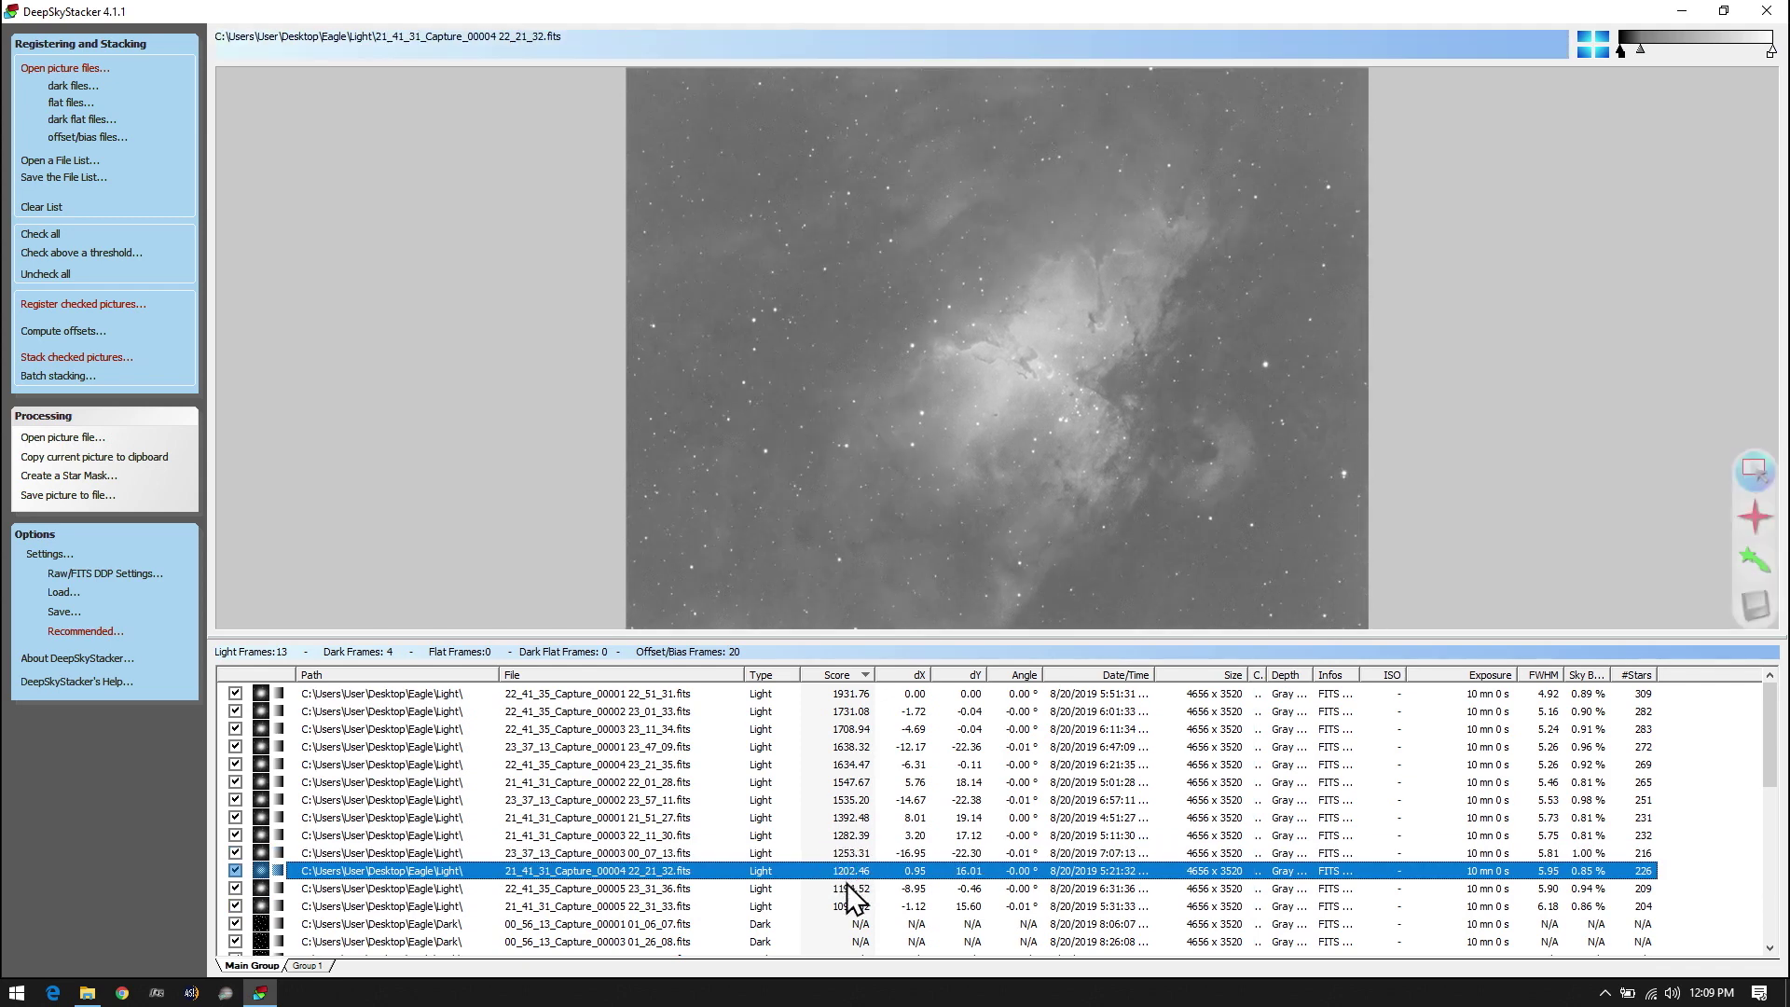
pyautogui.click(848, 889)
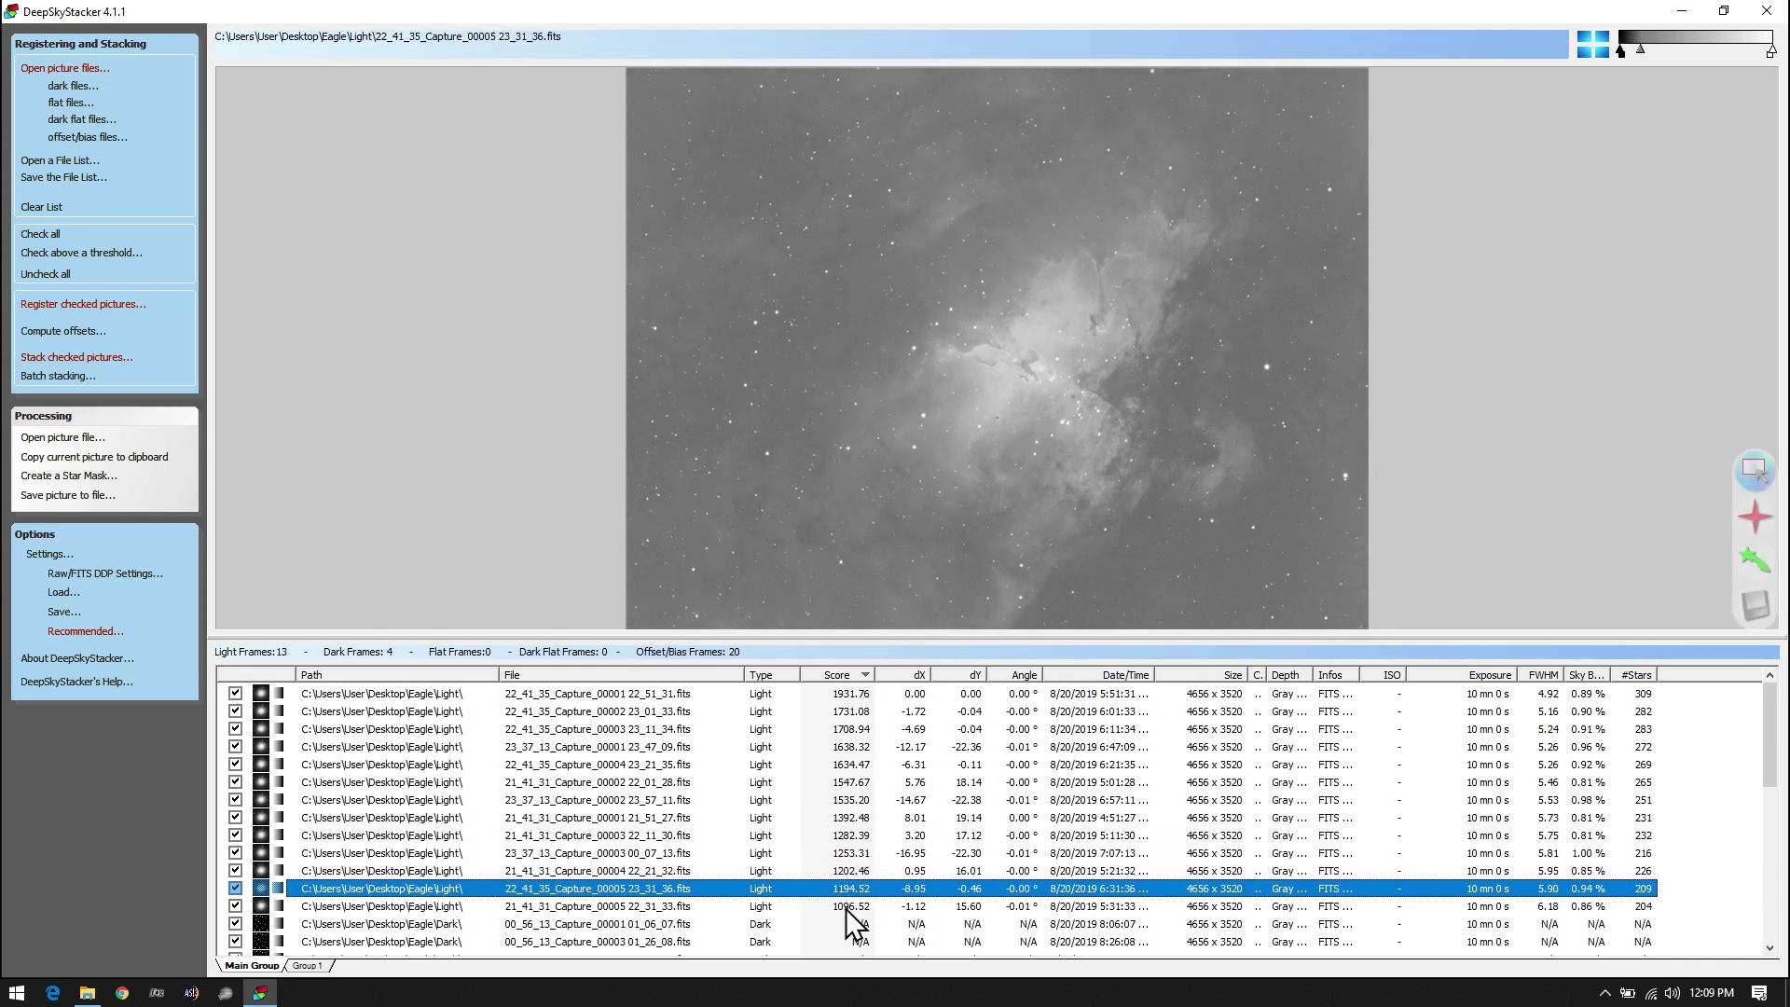
pyautogui.click(847, 905)
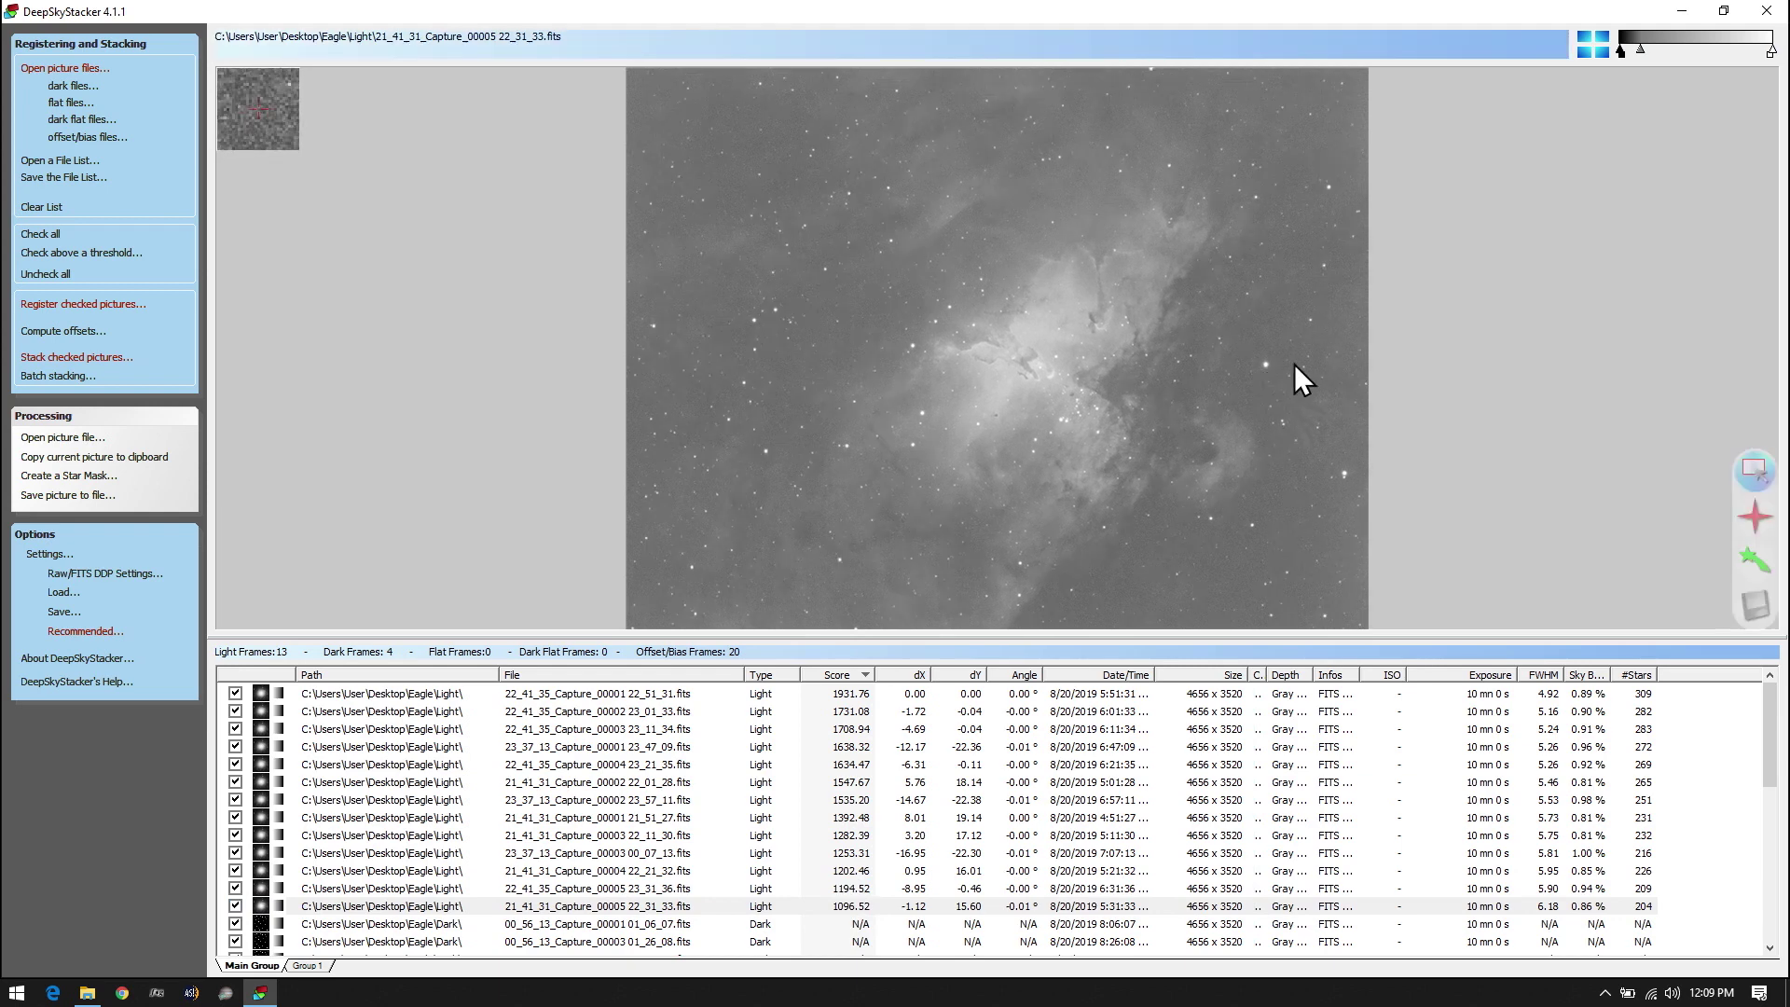
pyautogui.click(846, 888)
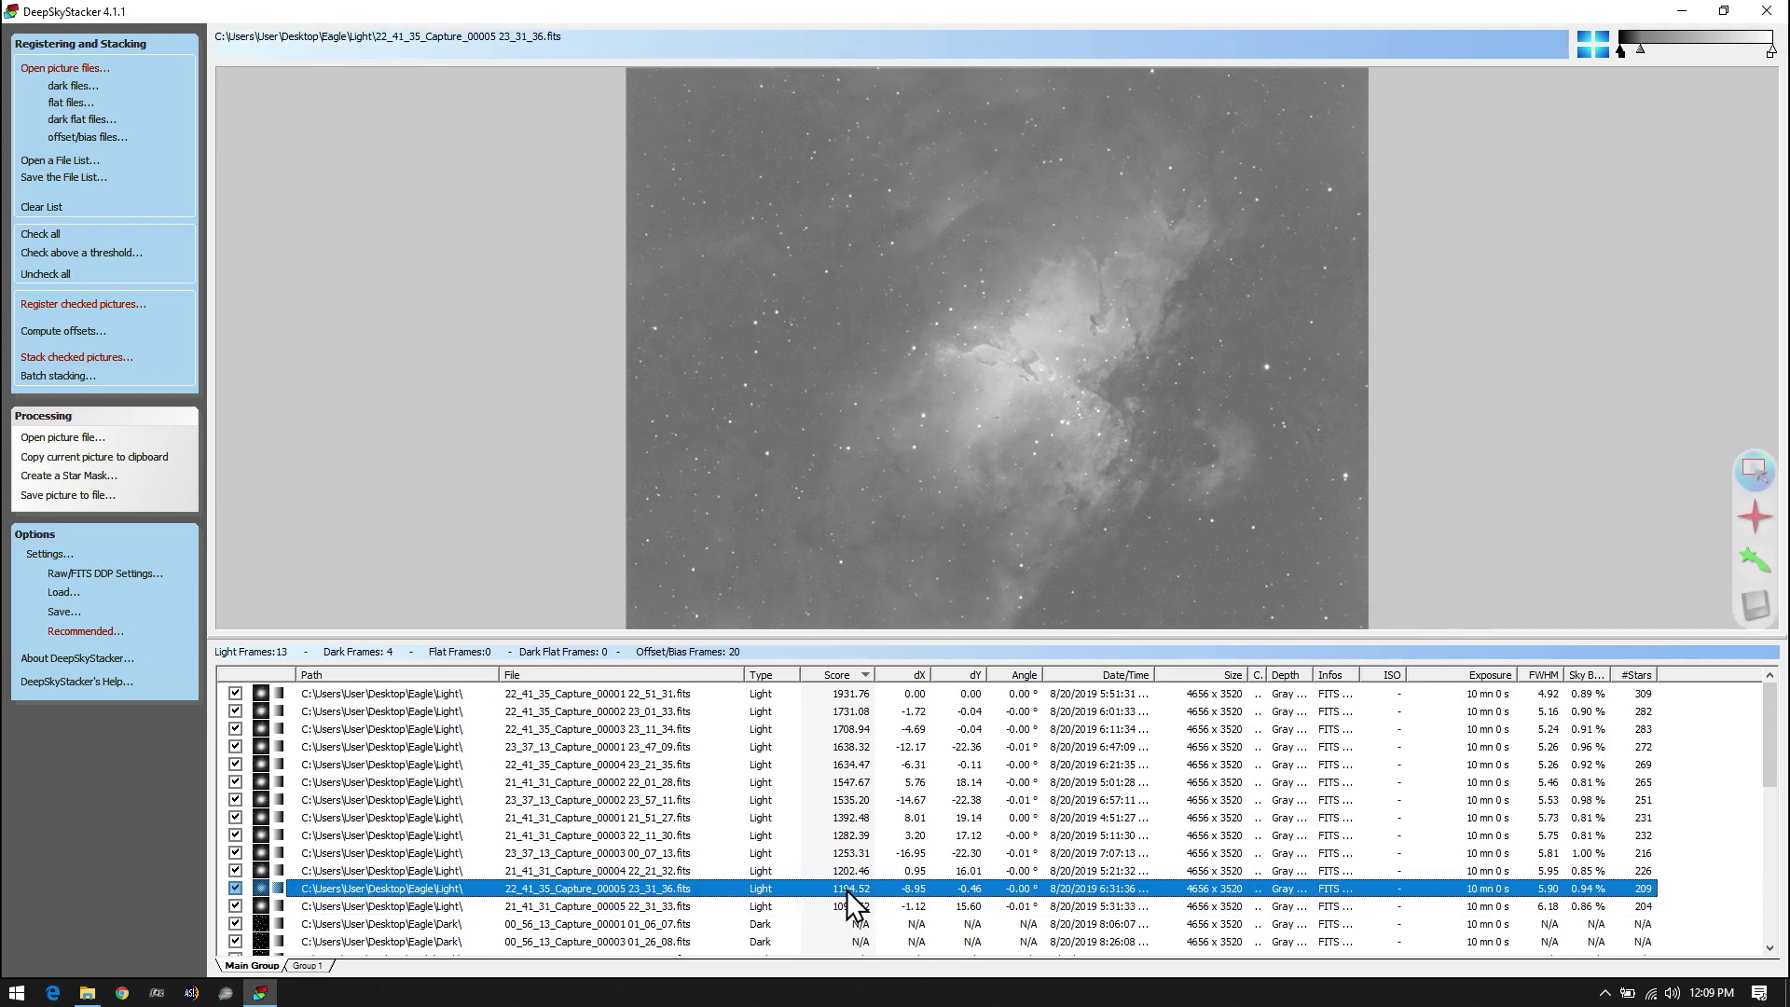
pyautogui.click(851, 816)
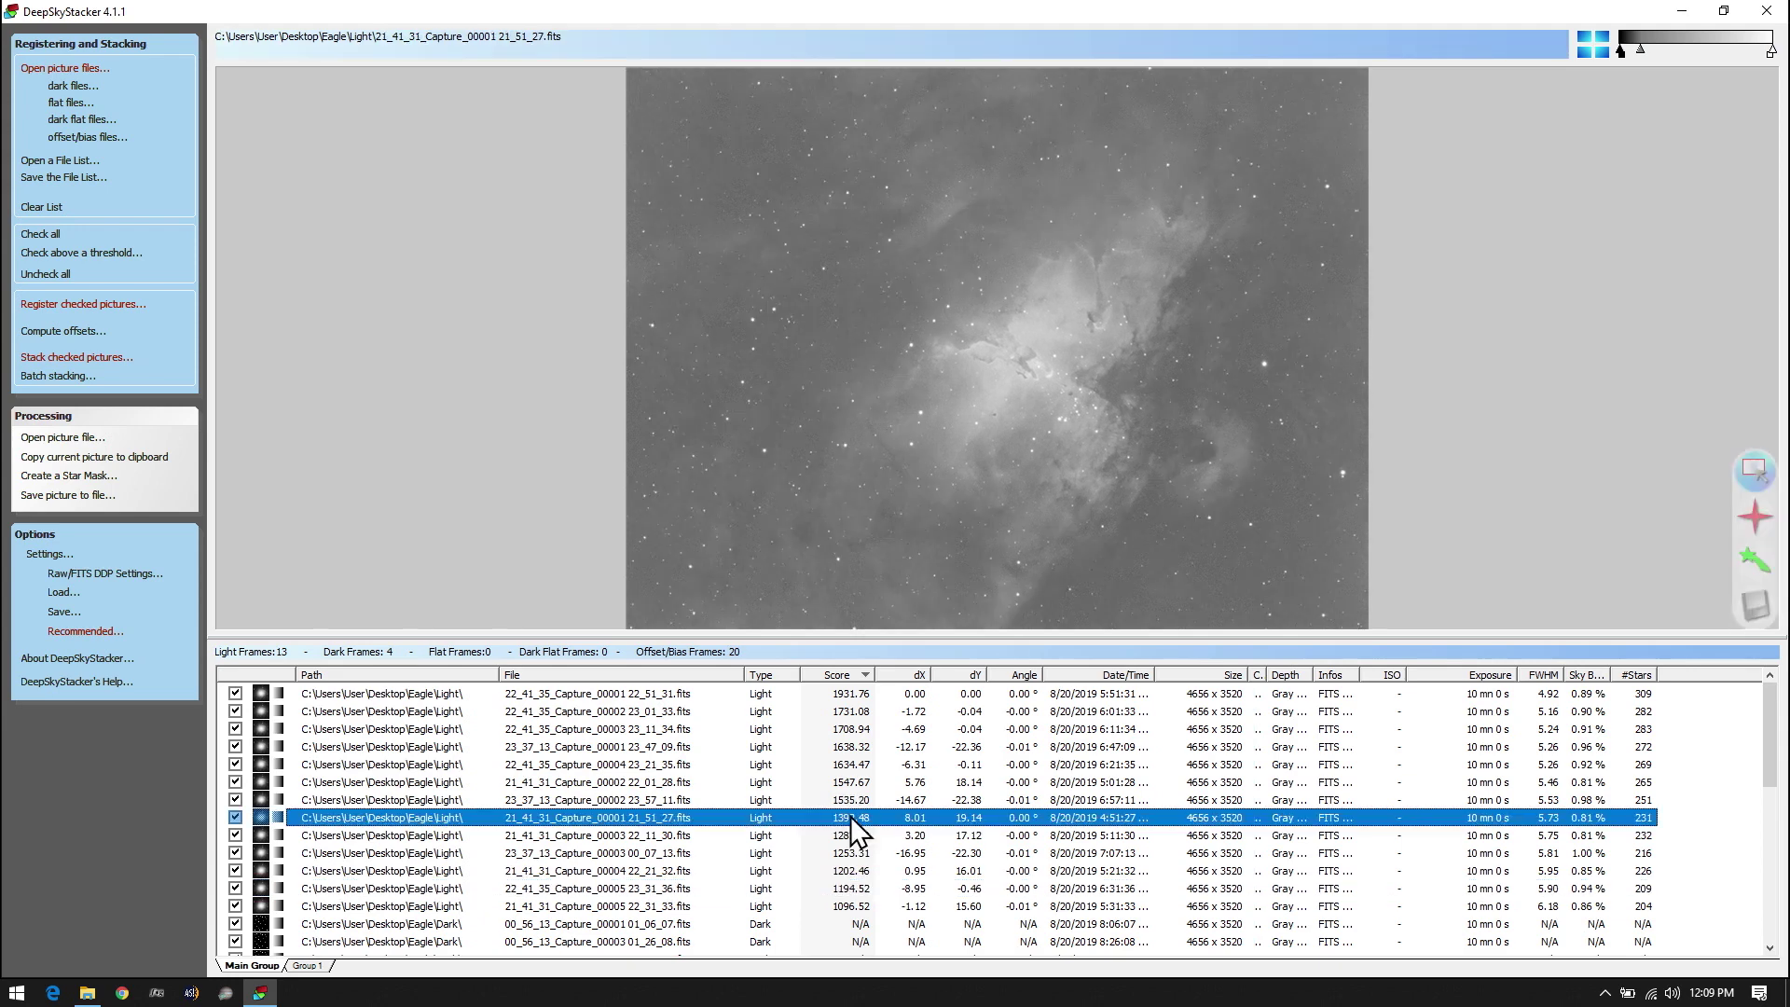
# Remove the five lowest-scoring light frames, those scoring from 1282.39 down to 1096.52, from the frame list
pyautogui.click(850, 906)
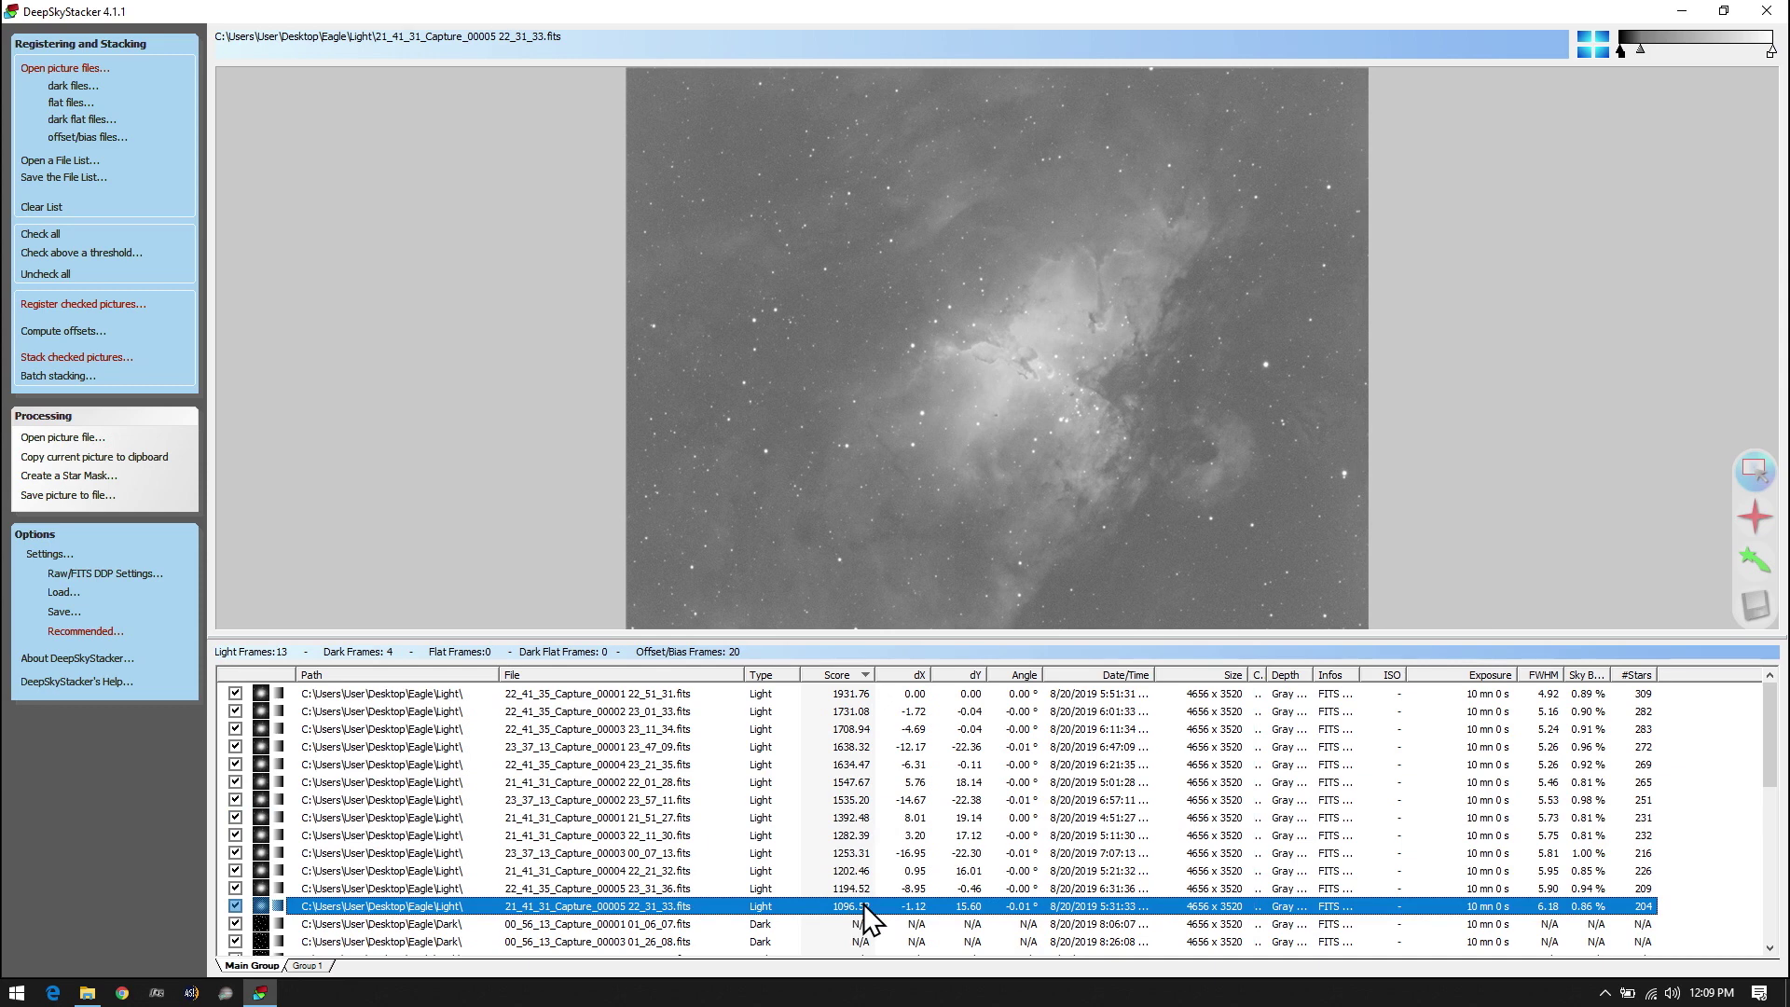
pyautogui.keyDown('shift'); pyautogui.click(859, 836); pyautogui.keyUp('shift')
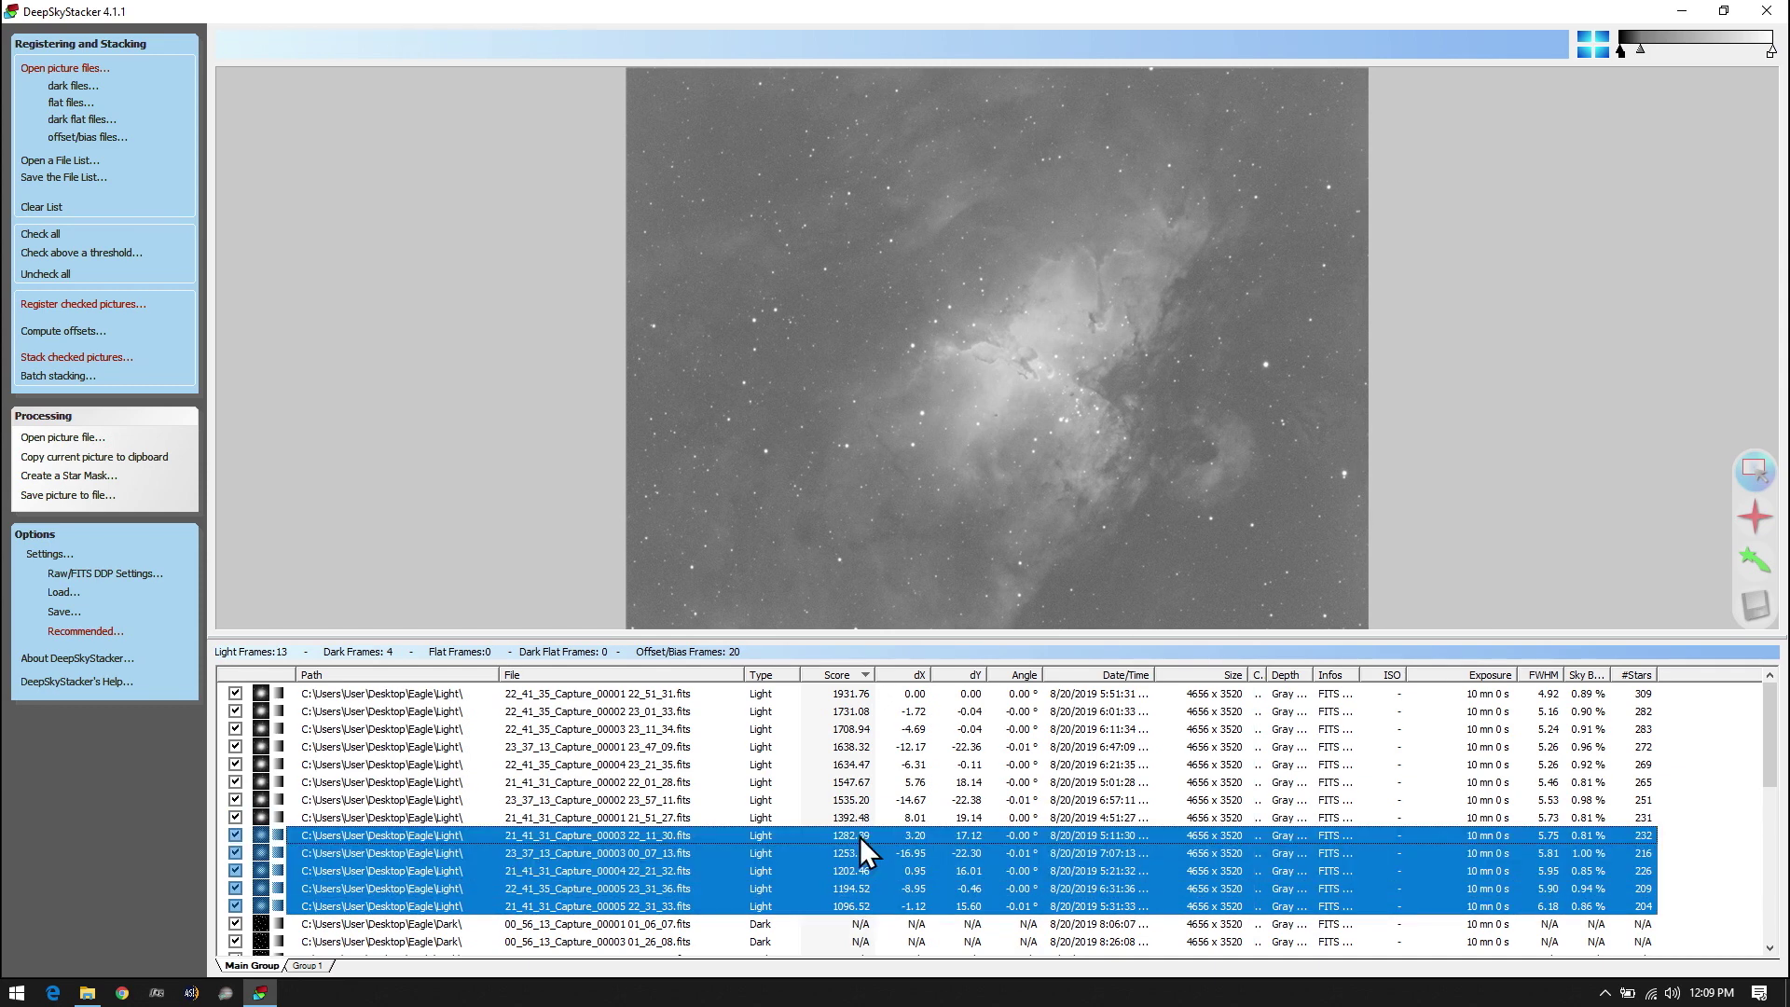
pyautogui.rightClick(859, 869)
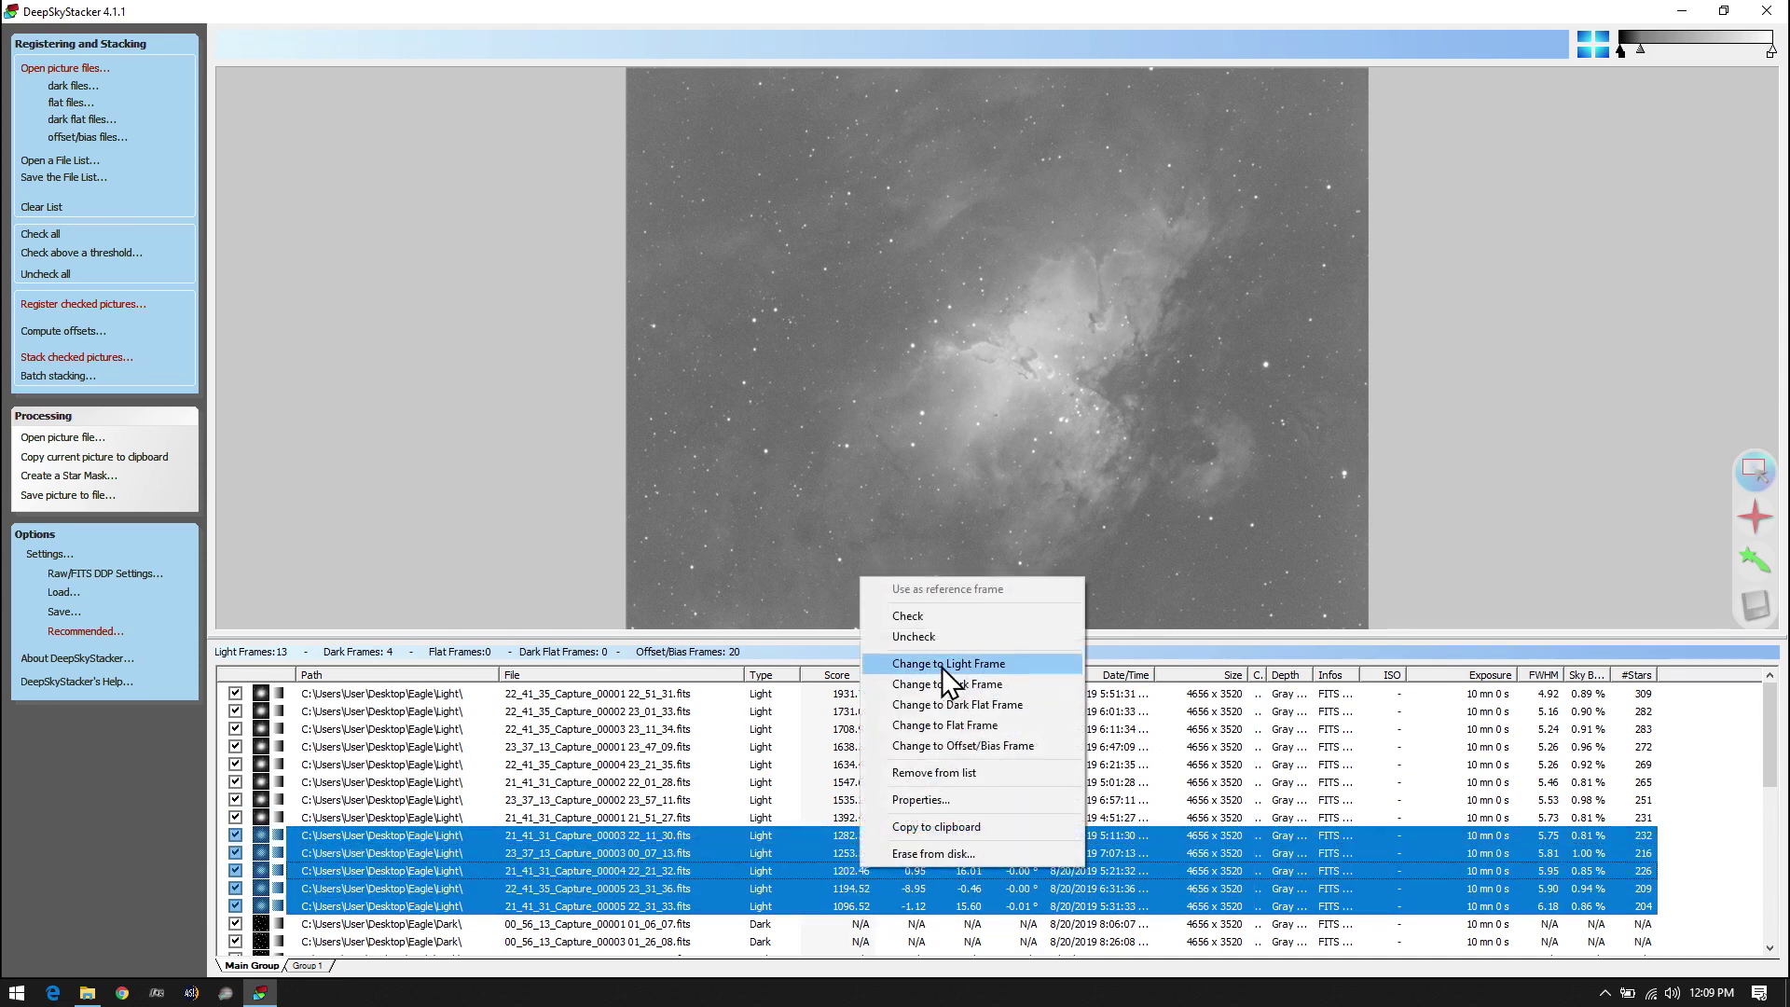
pyautogui.click(937, 770)
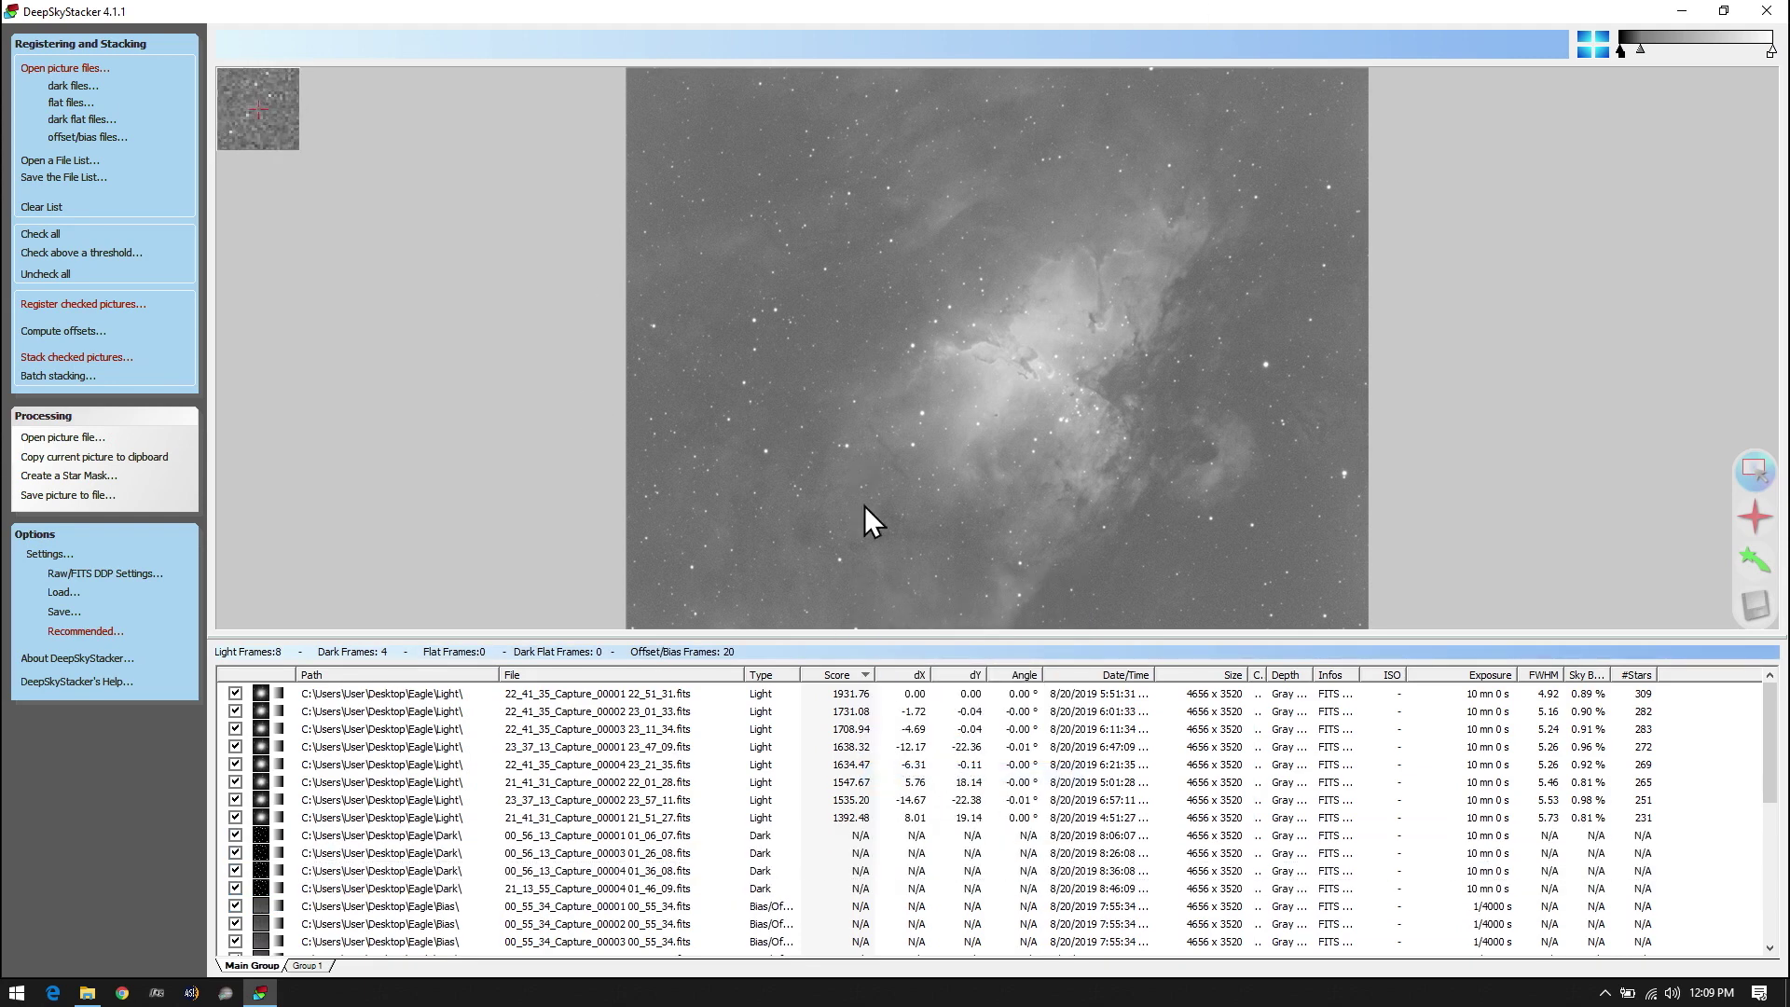
# Register the remaining checked pictures again and stack the best 100 % of them, accepting the existing registering and stacking settings
pyautogui.click(155, 301)
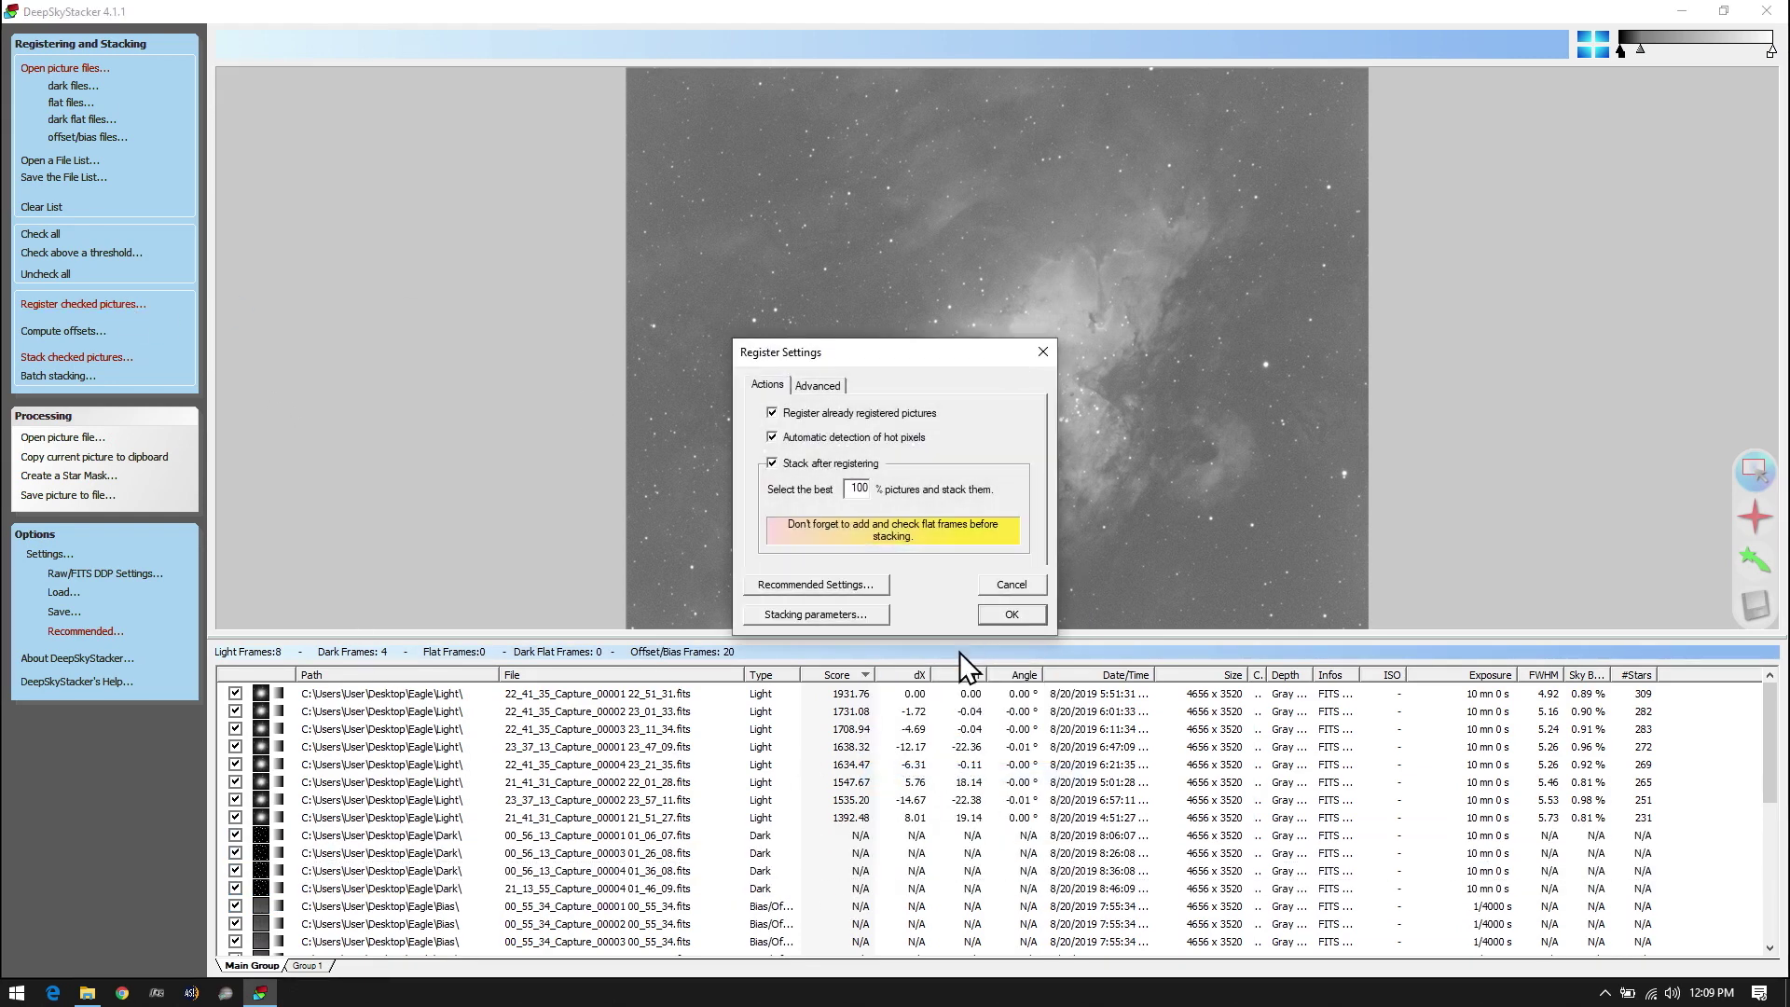
pyautogui.click(997, 615)
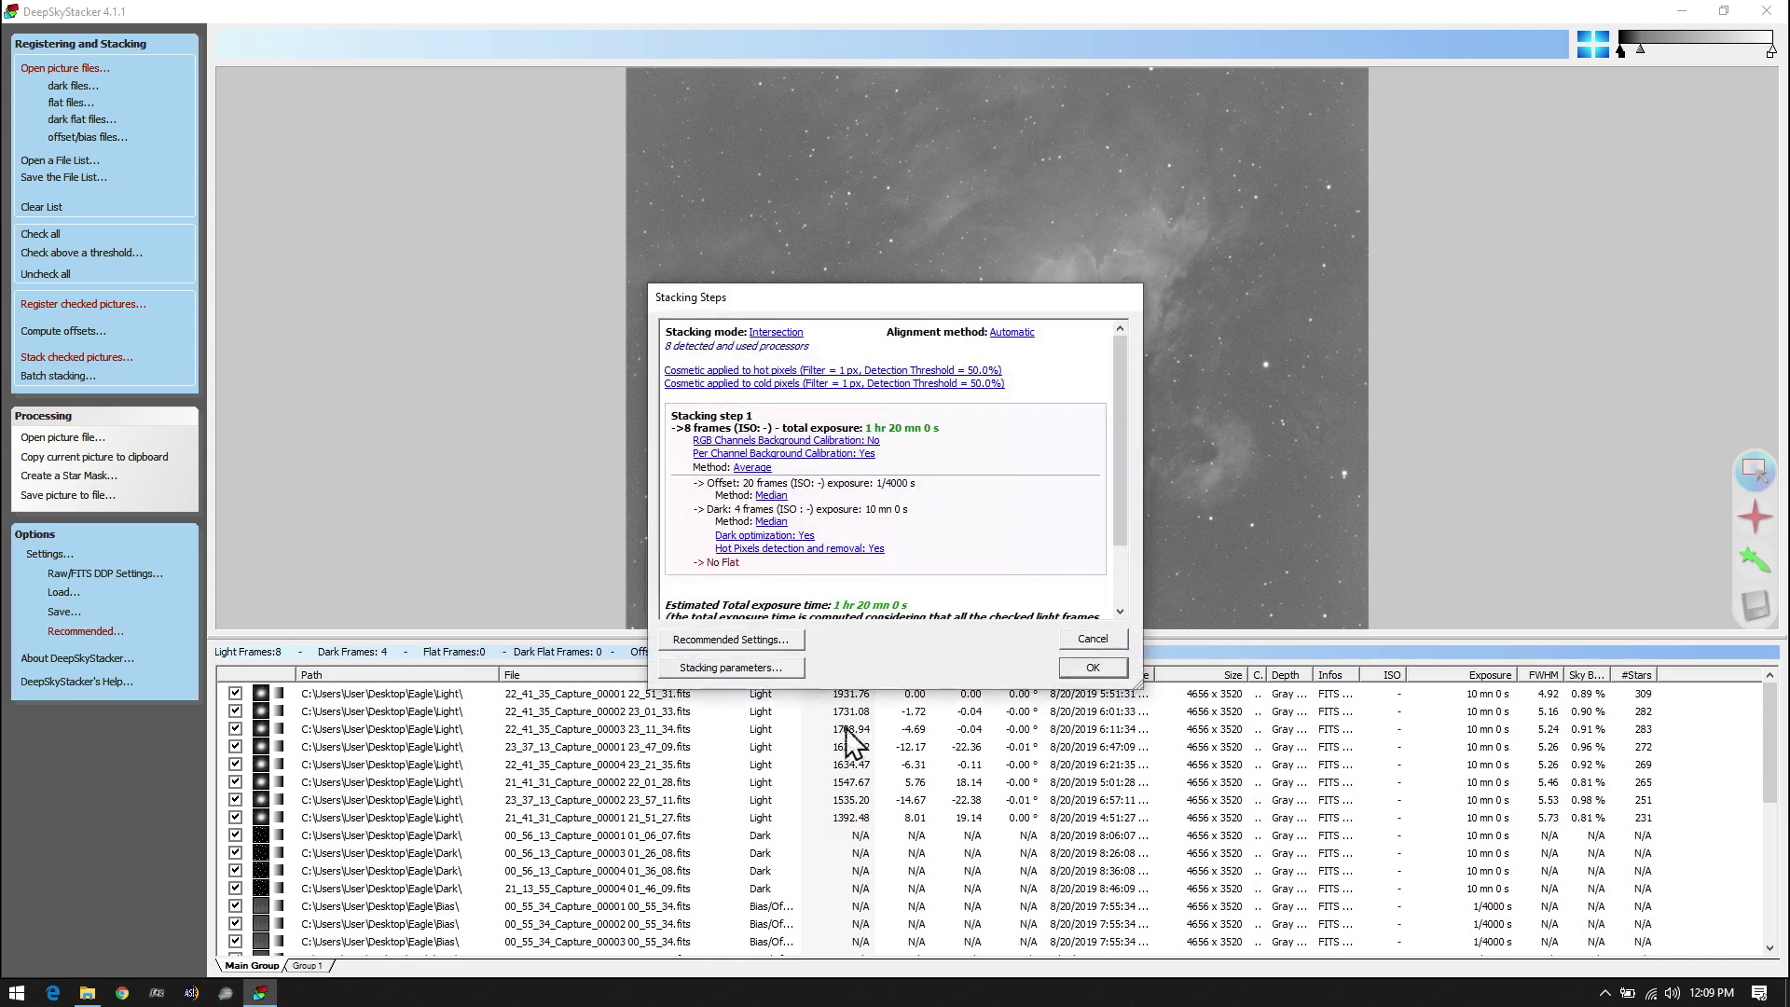
pyautogui.click(1094, 668)
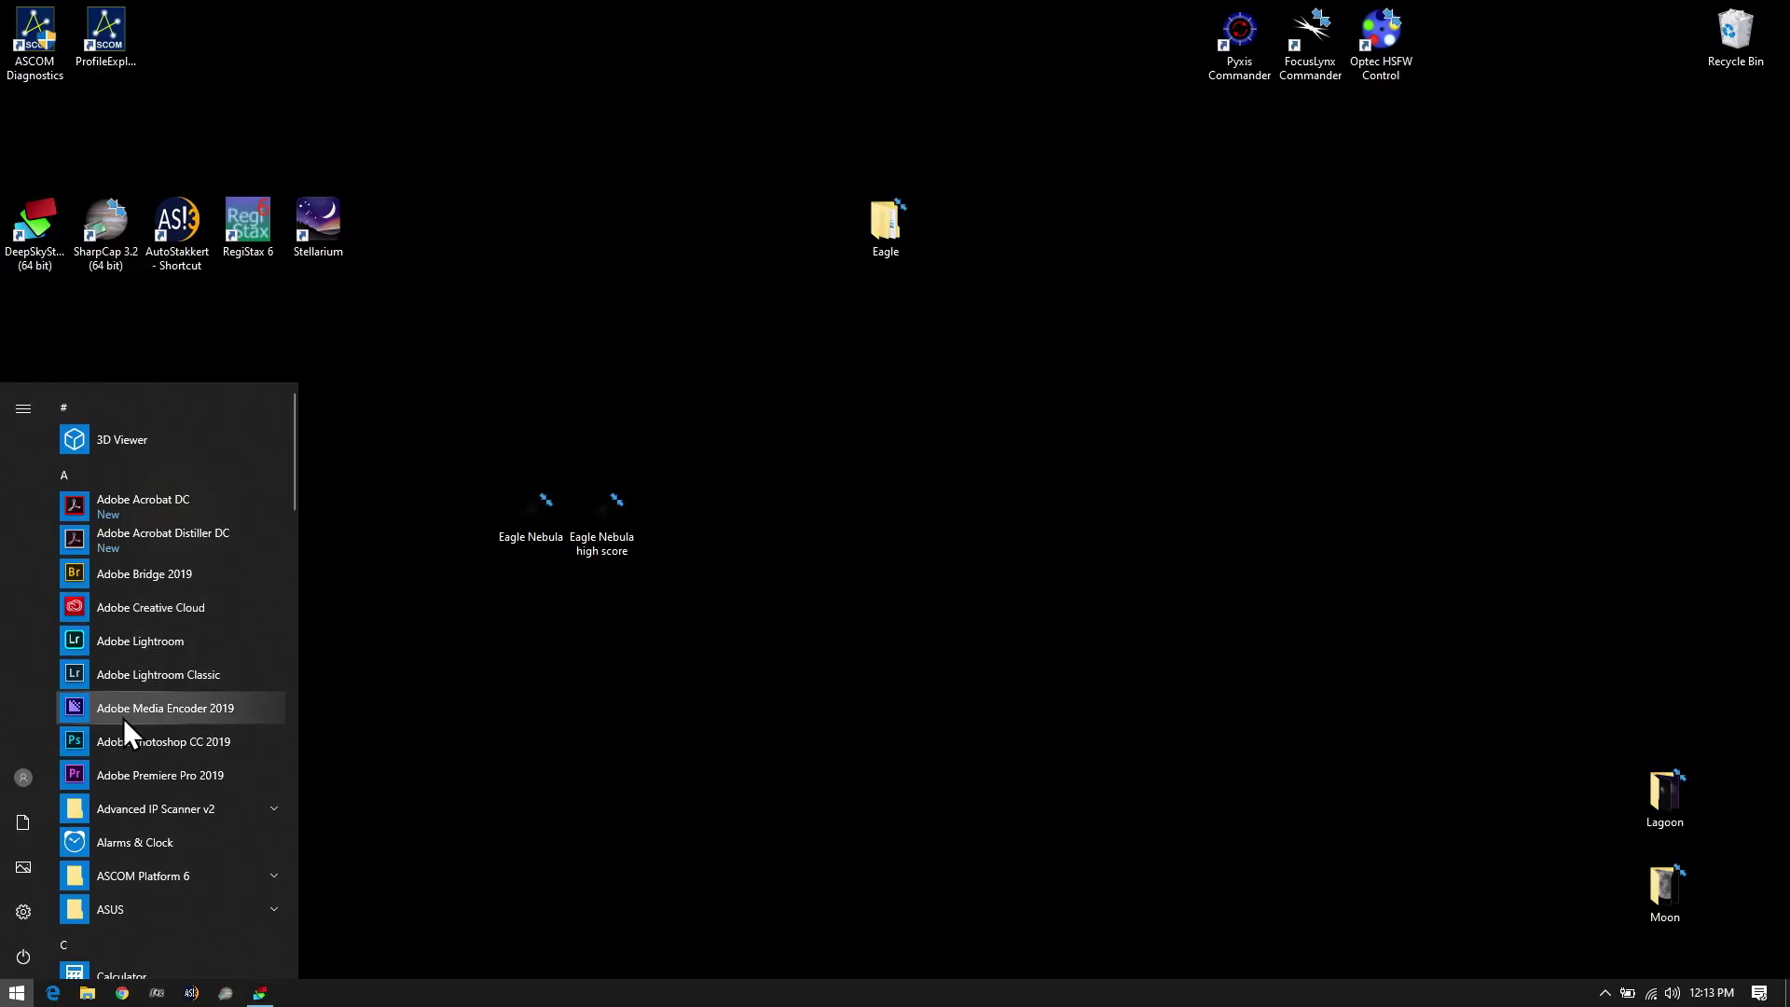
# Start Adobe Photoshop CC 2019 and open both the Eagle Nebula high score and Eagle Nebula pictures from the Desktop
pyautogui.click(126, 745)
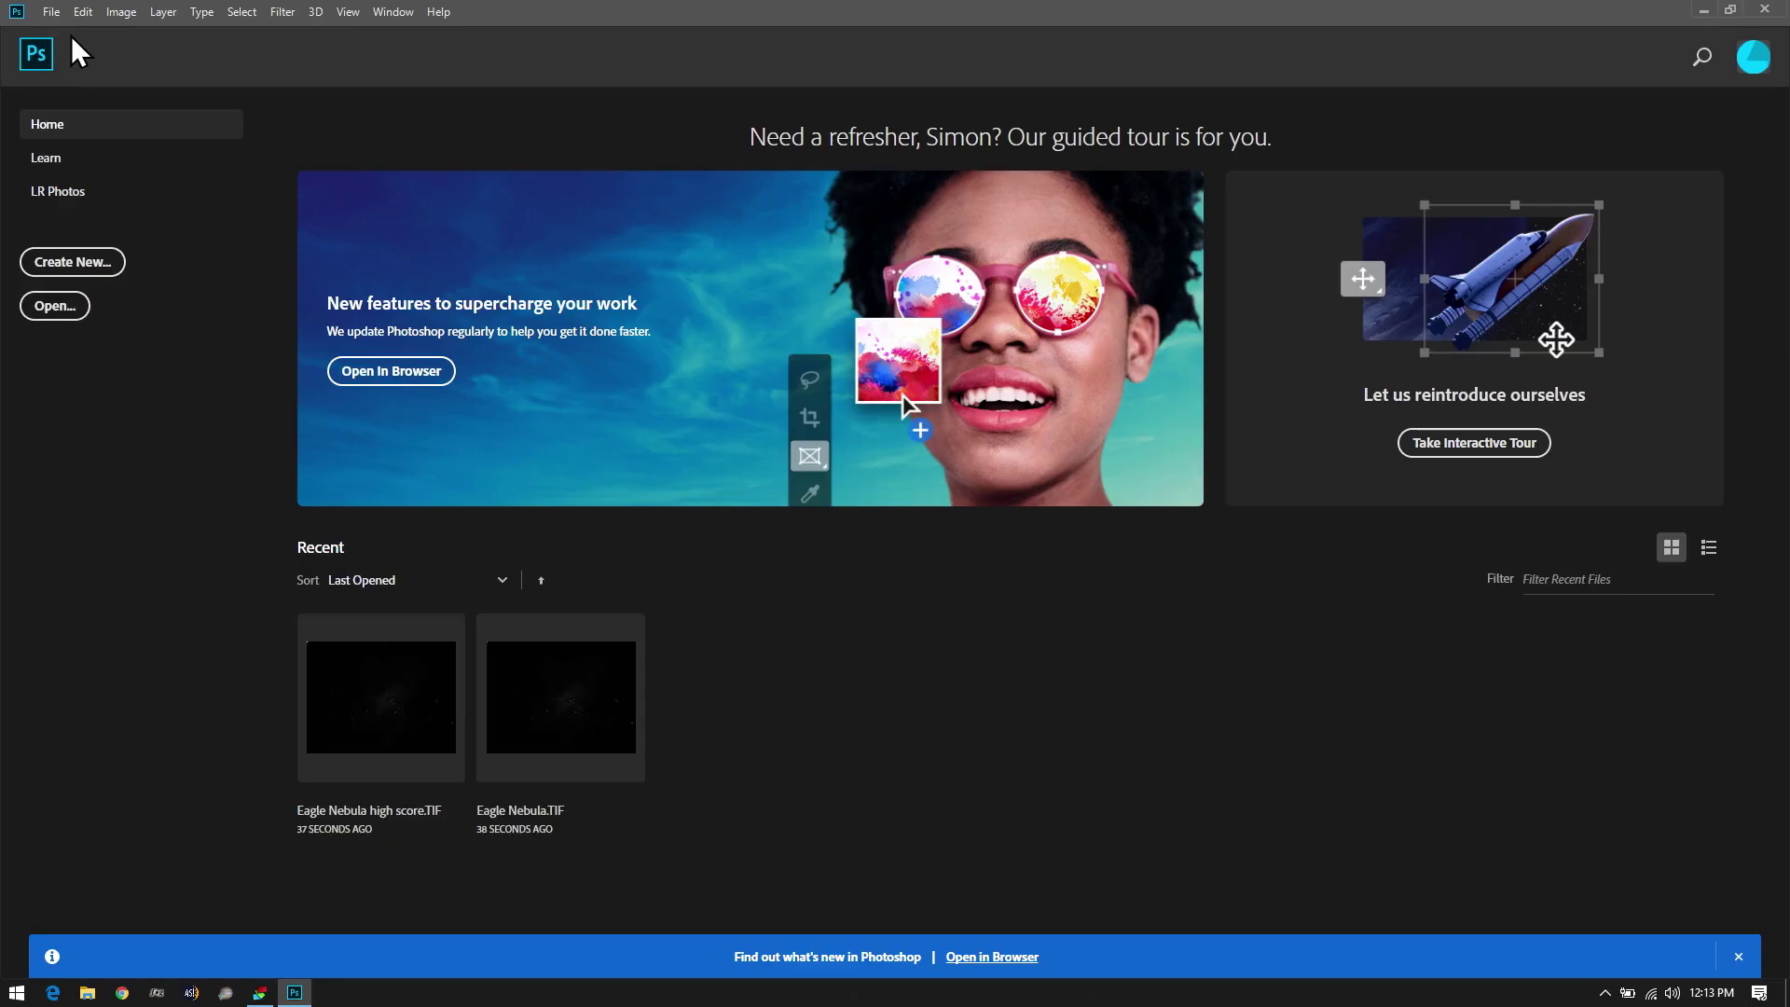
pyautogui.click(53, 8)
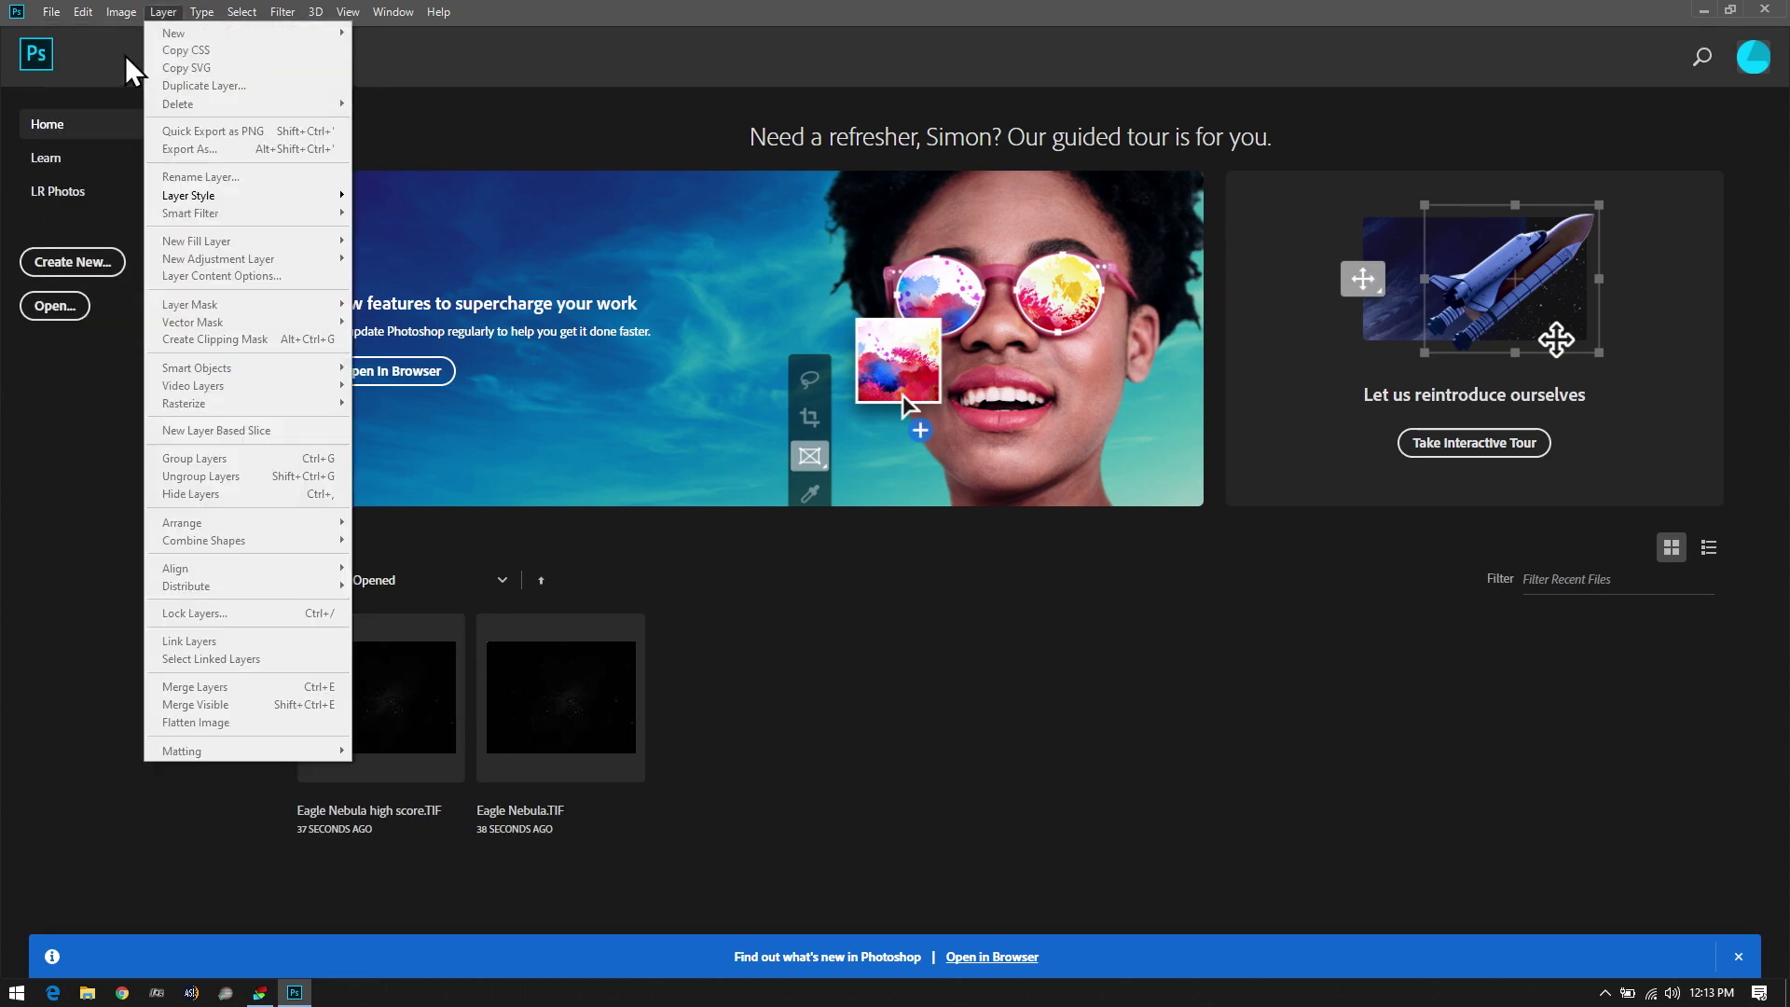
pyautogui.click(54, 49)
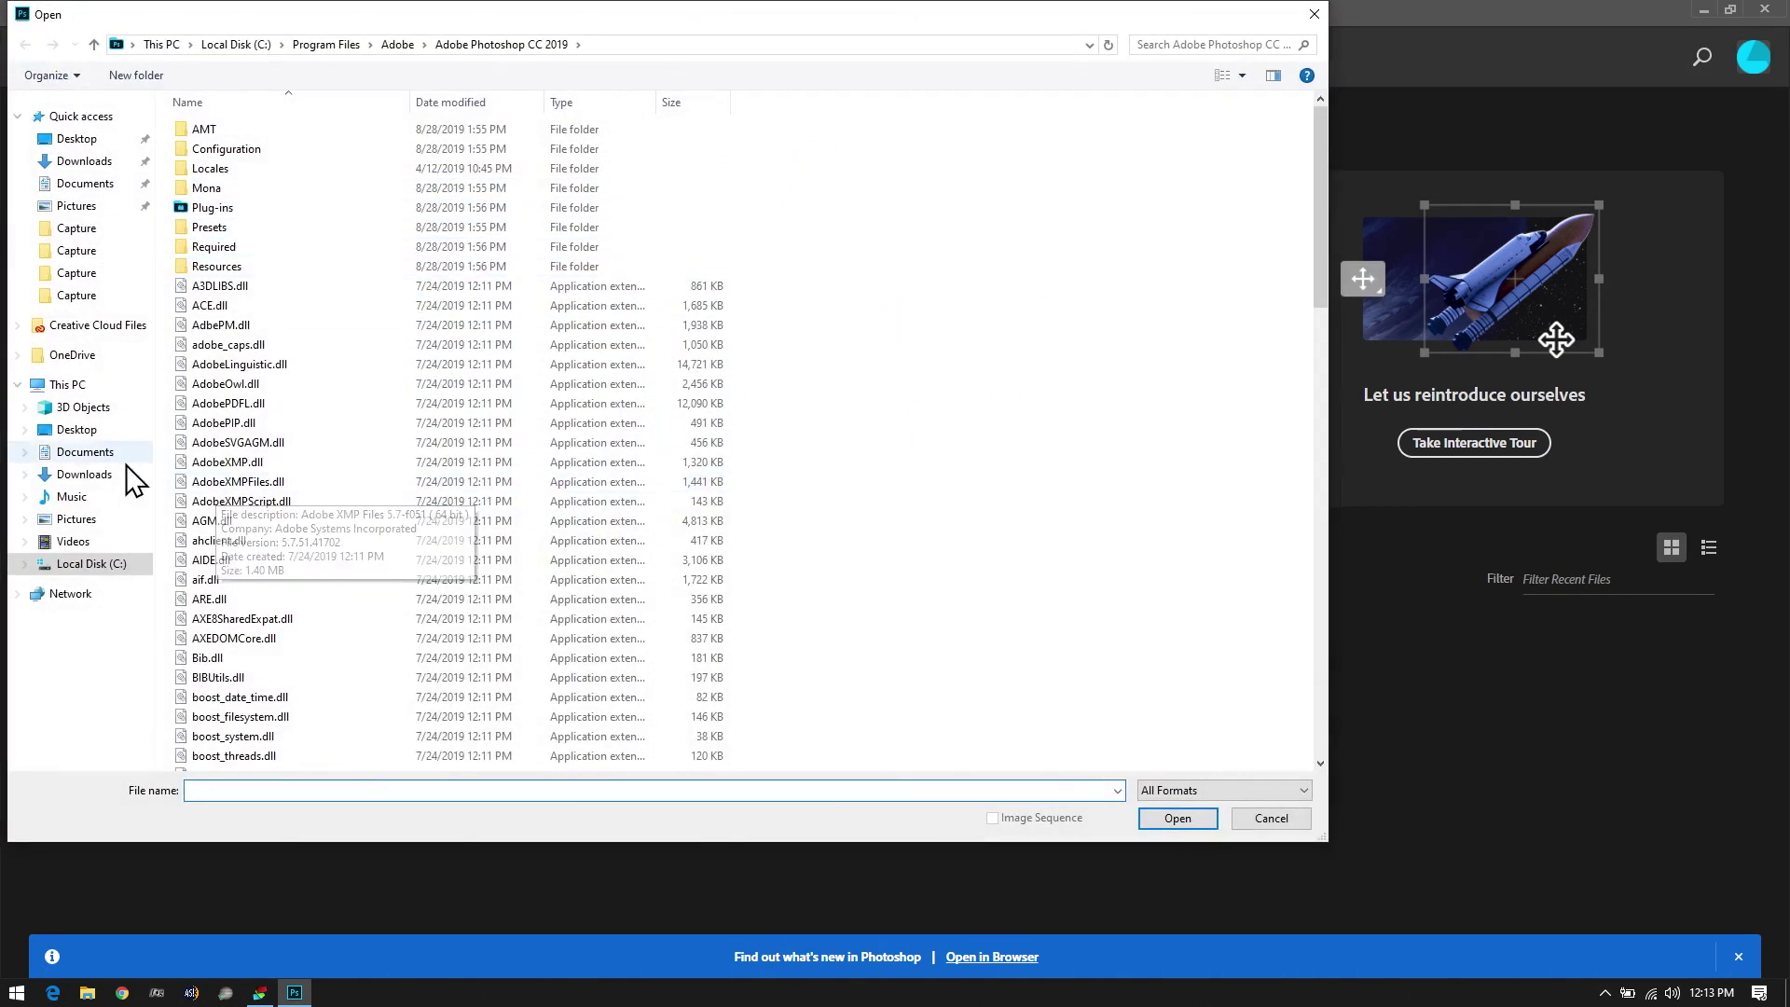
pyautogui.click(79, 430)
pyautogui.click(1095, 536)
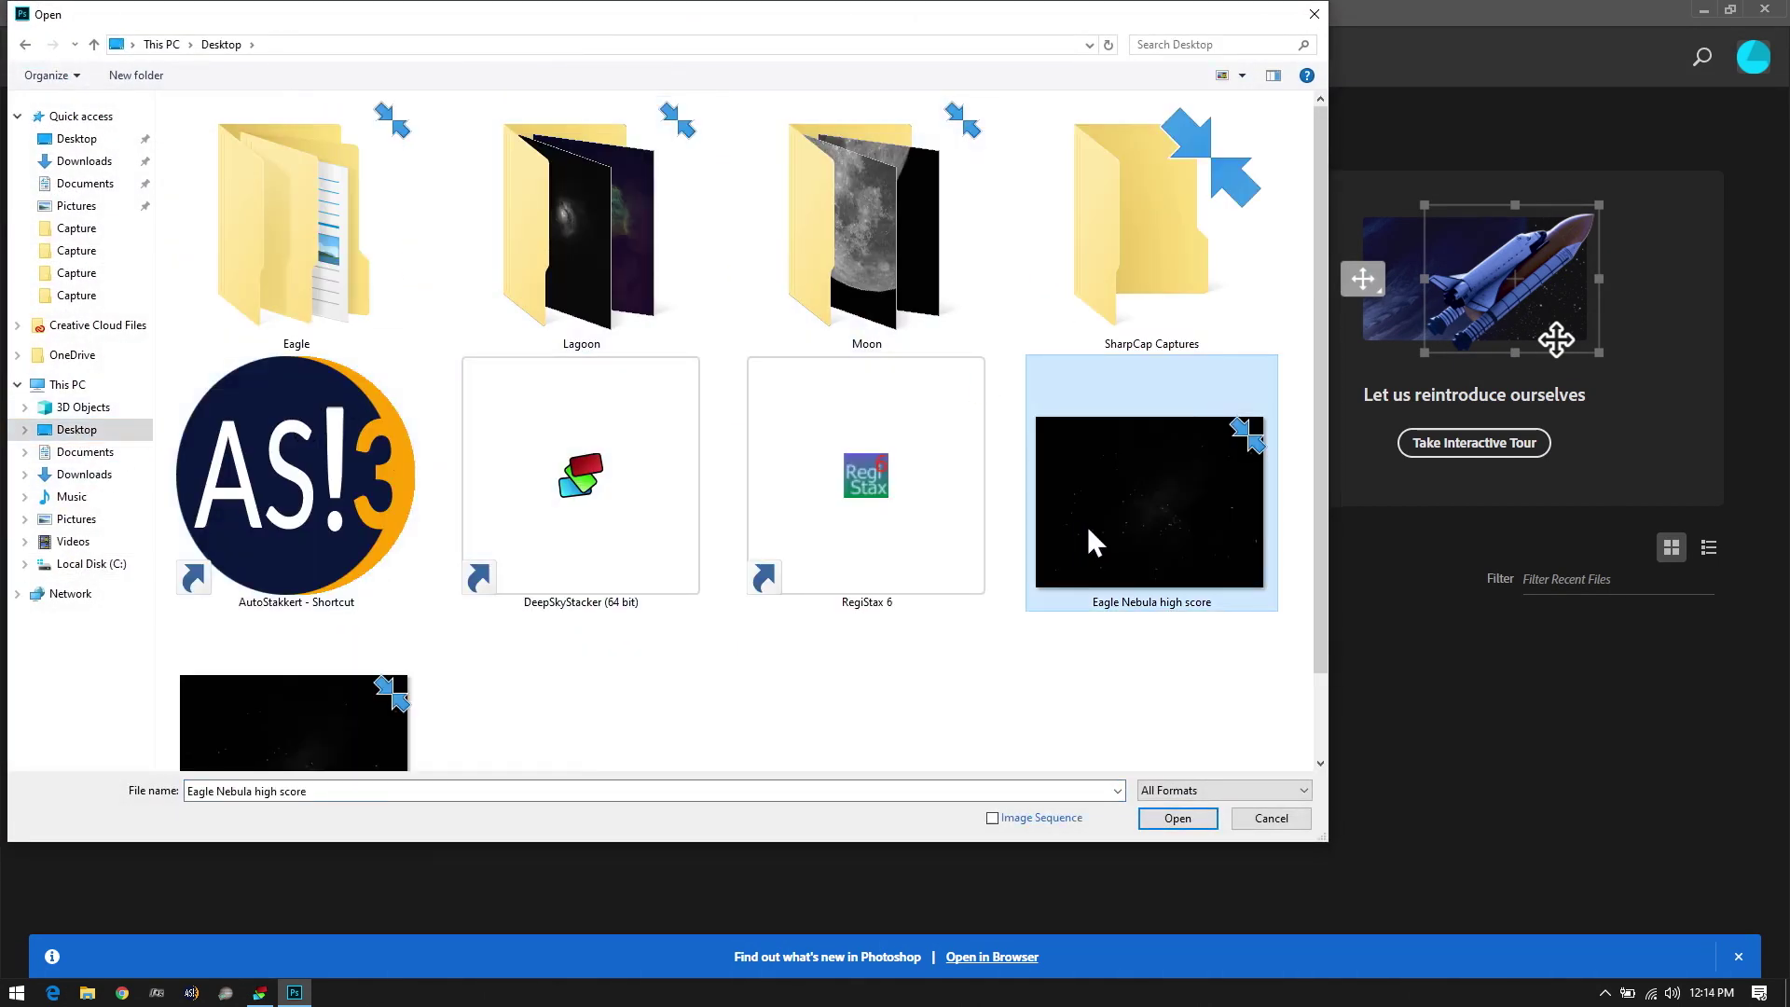
pyautogui.keyDown('ctrl'); pyautogui.click(330, 735); pyautogui.keyUp('ctrl')
pyautogui.click(1165, 815)
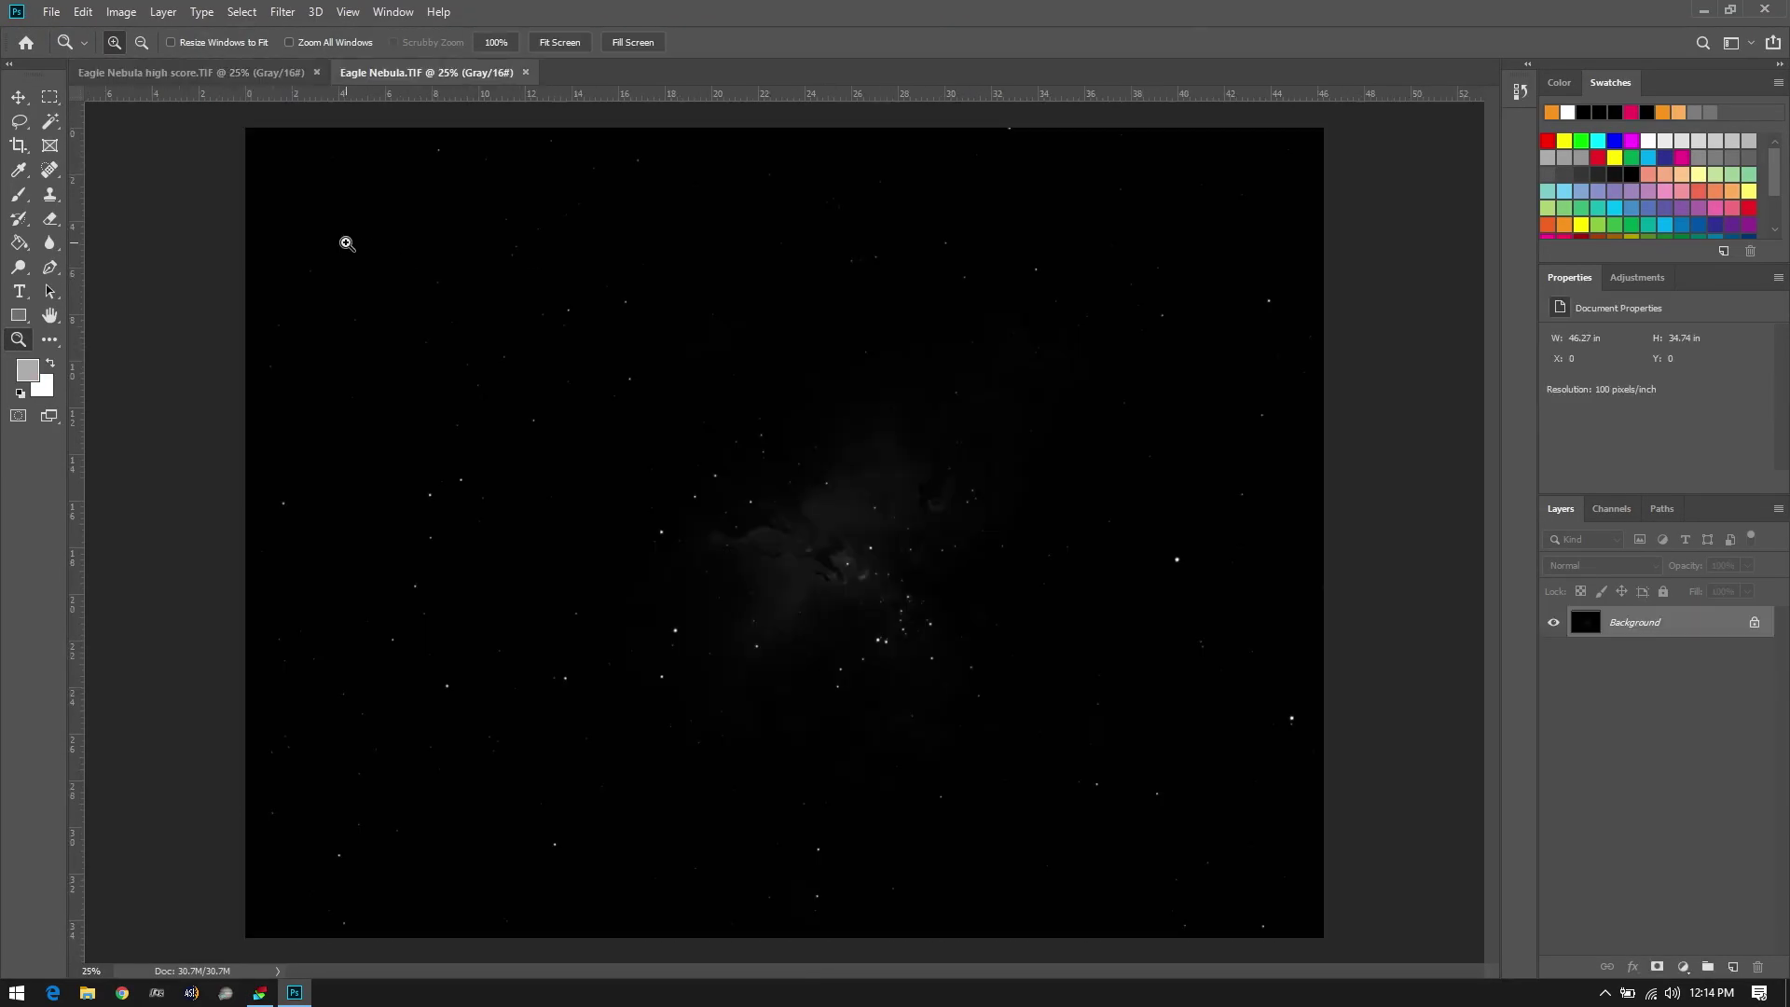
# Compare the Eagle Nebula high score picture with the Eagle Nebula picture at full view, alternating between the two documents
pyautogui.click(18, 96)
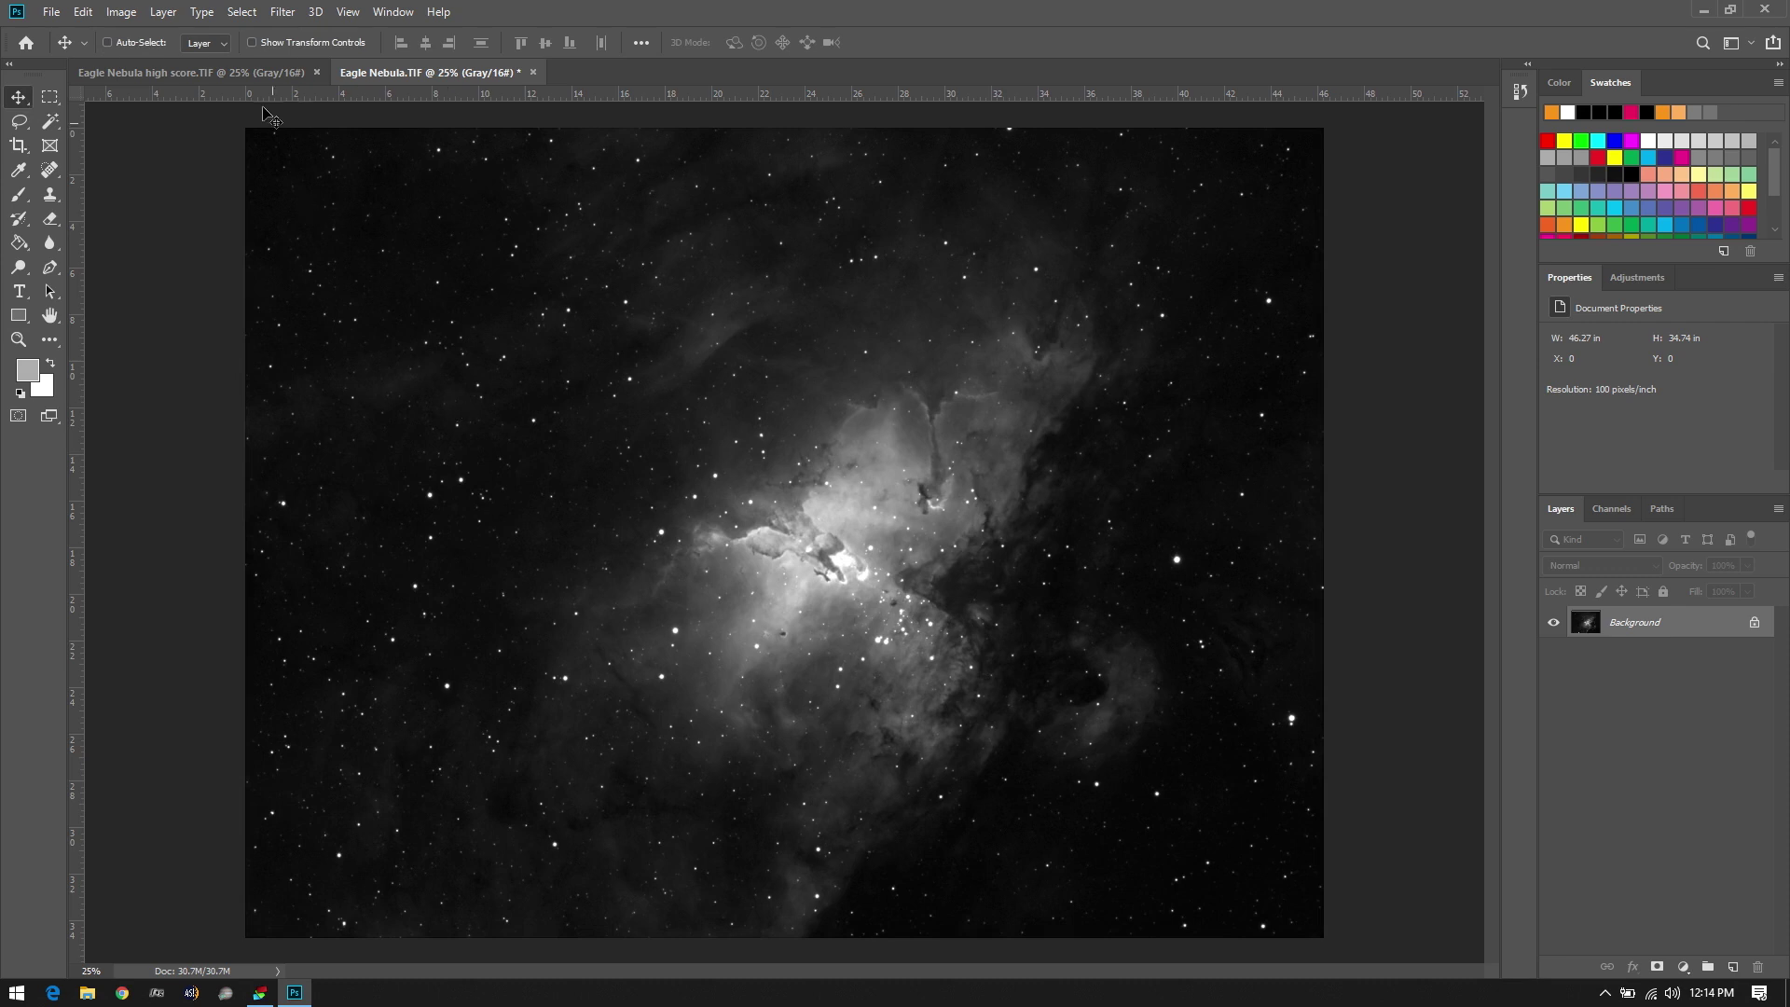
pyautogui.click(250, 70)
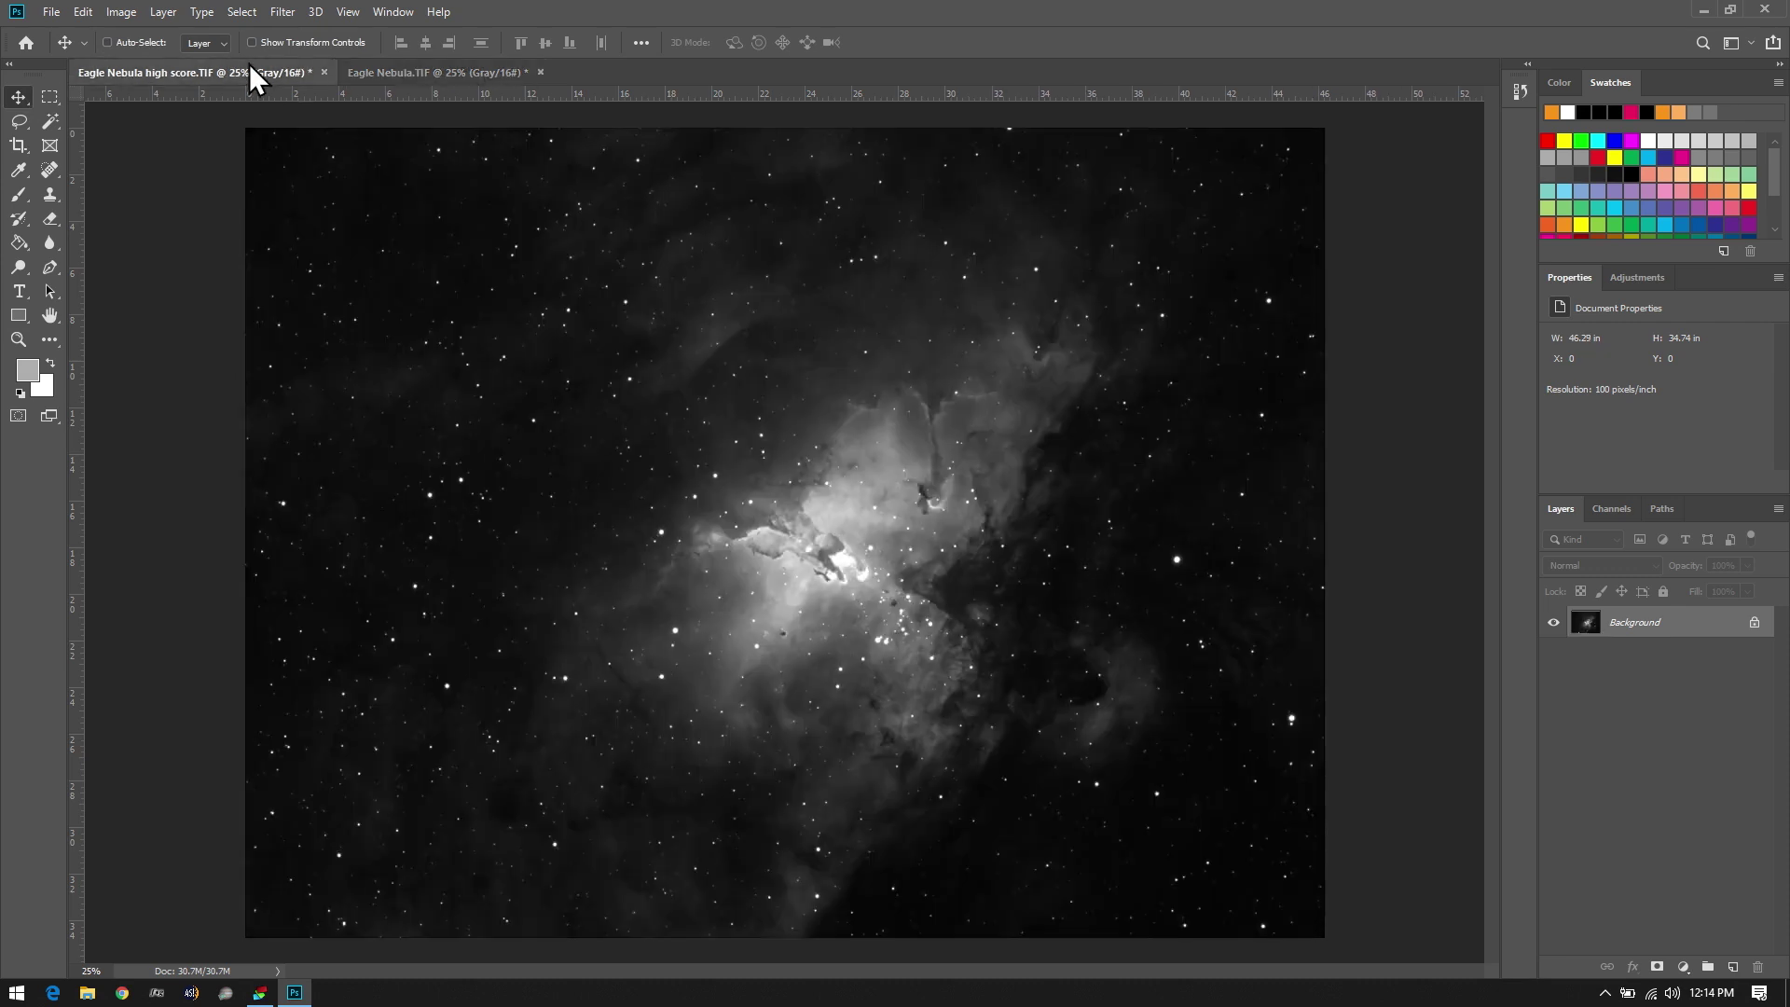
pyautogui.click(373, 74)
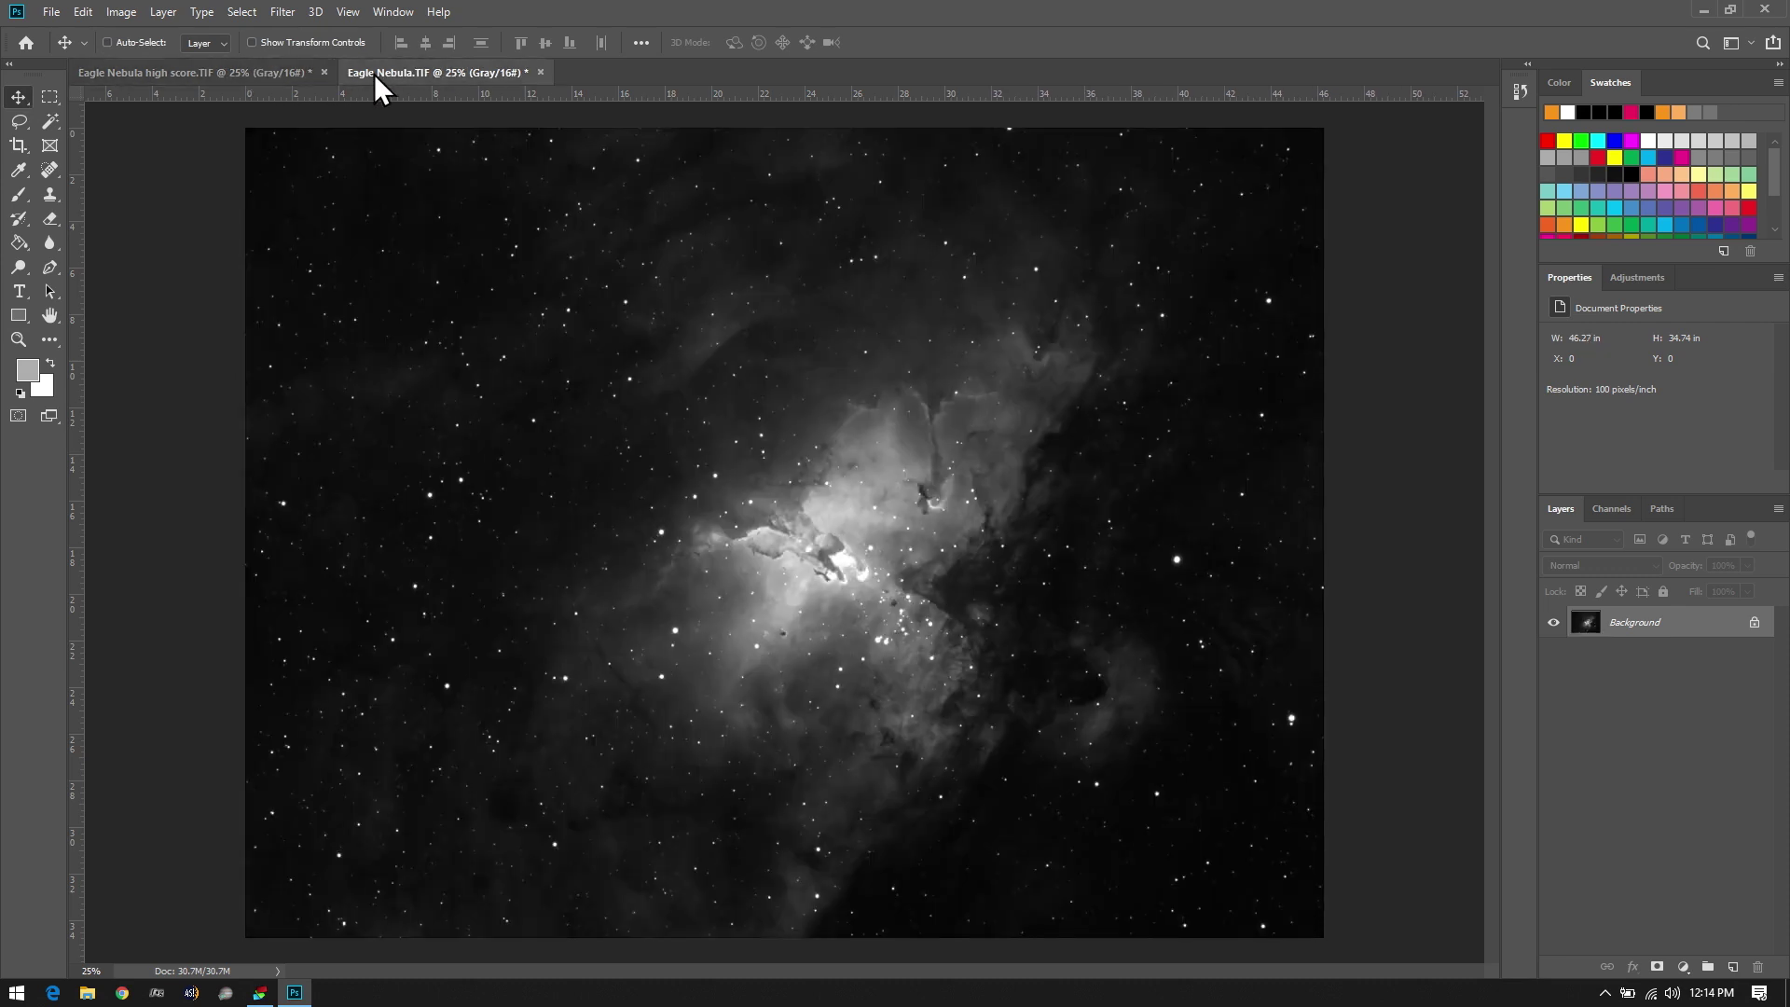
pyautogui.click(230, 65)
pyautogui.click(381, 75)
pyautogui.click(276, 65)
pyautogui.click(360, 74)
pyautogui.click(289, 78)
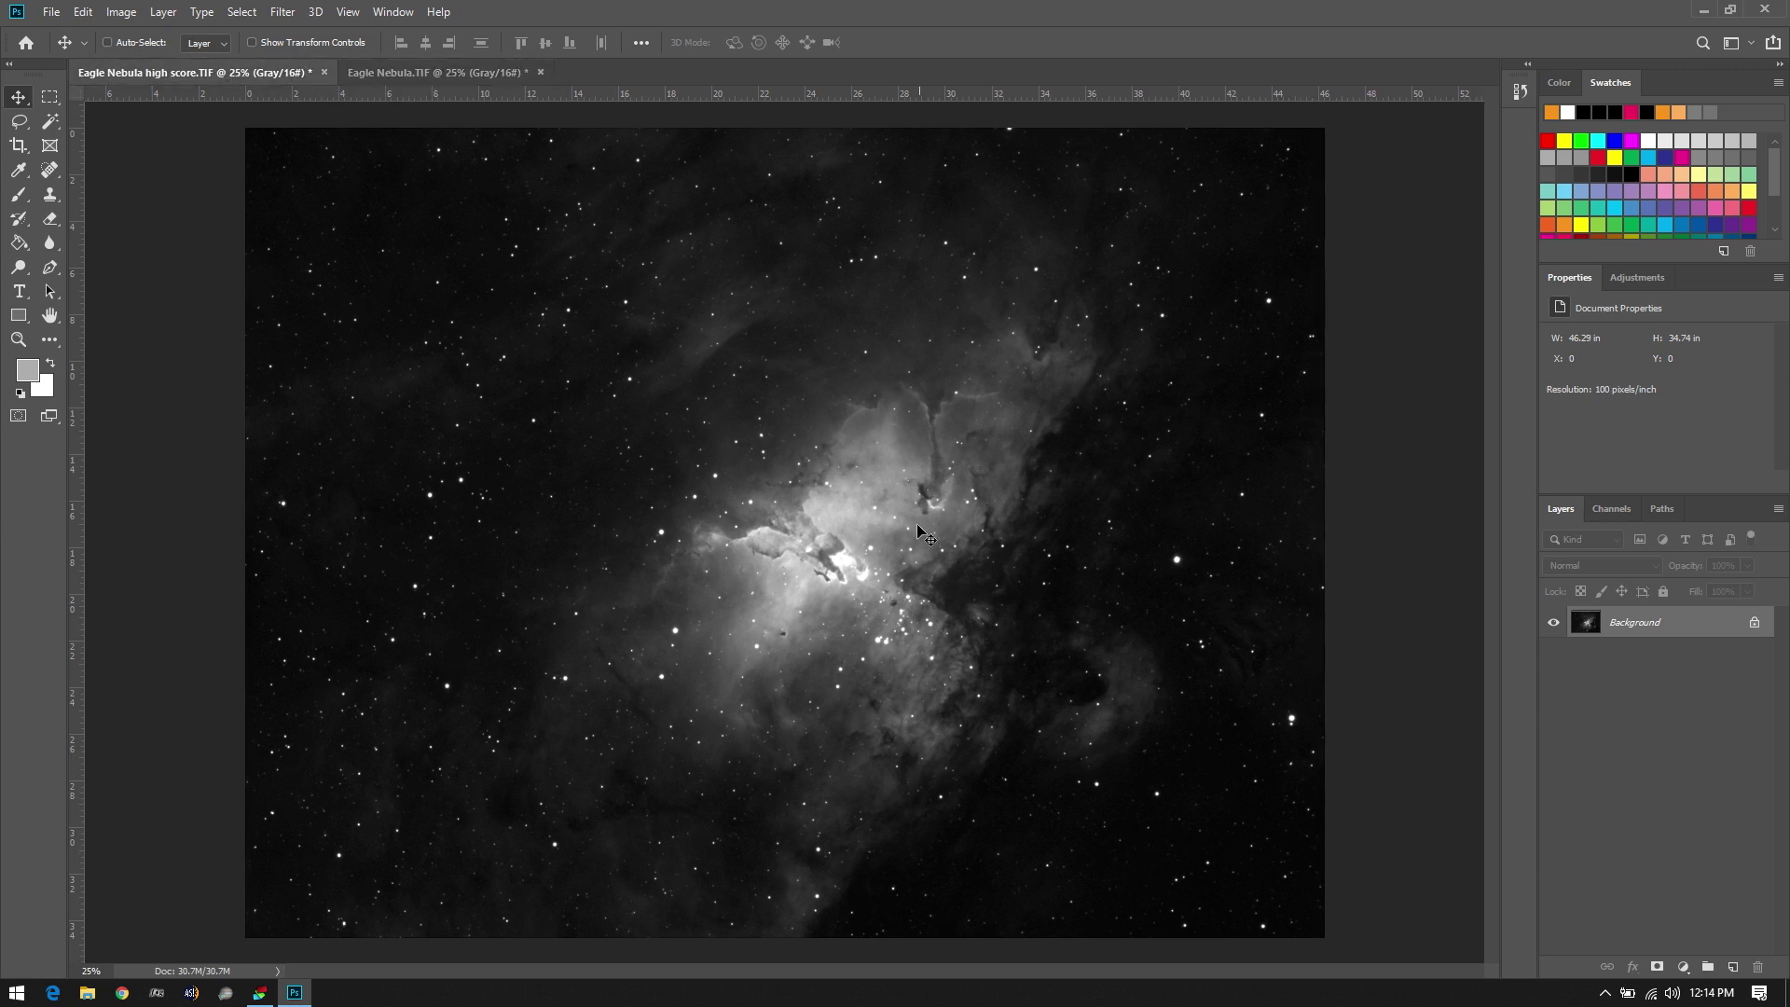
pyautogui.click(443, 82)
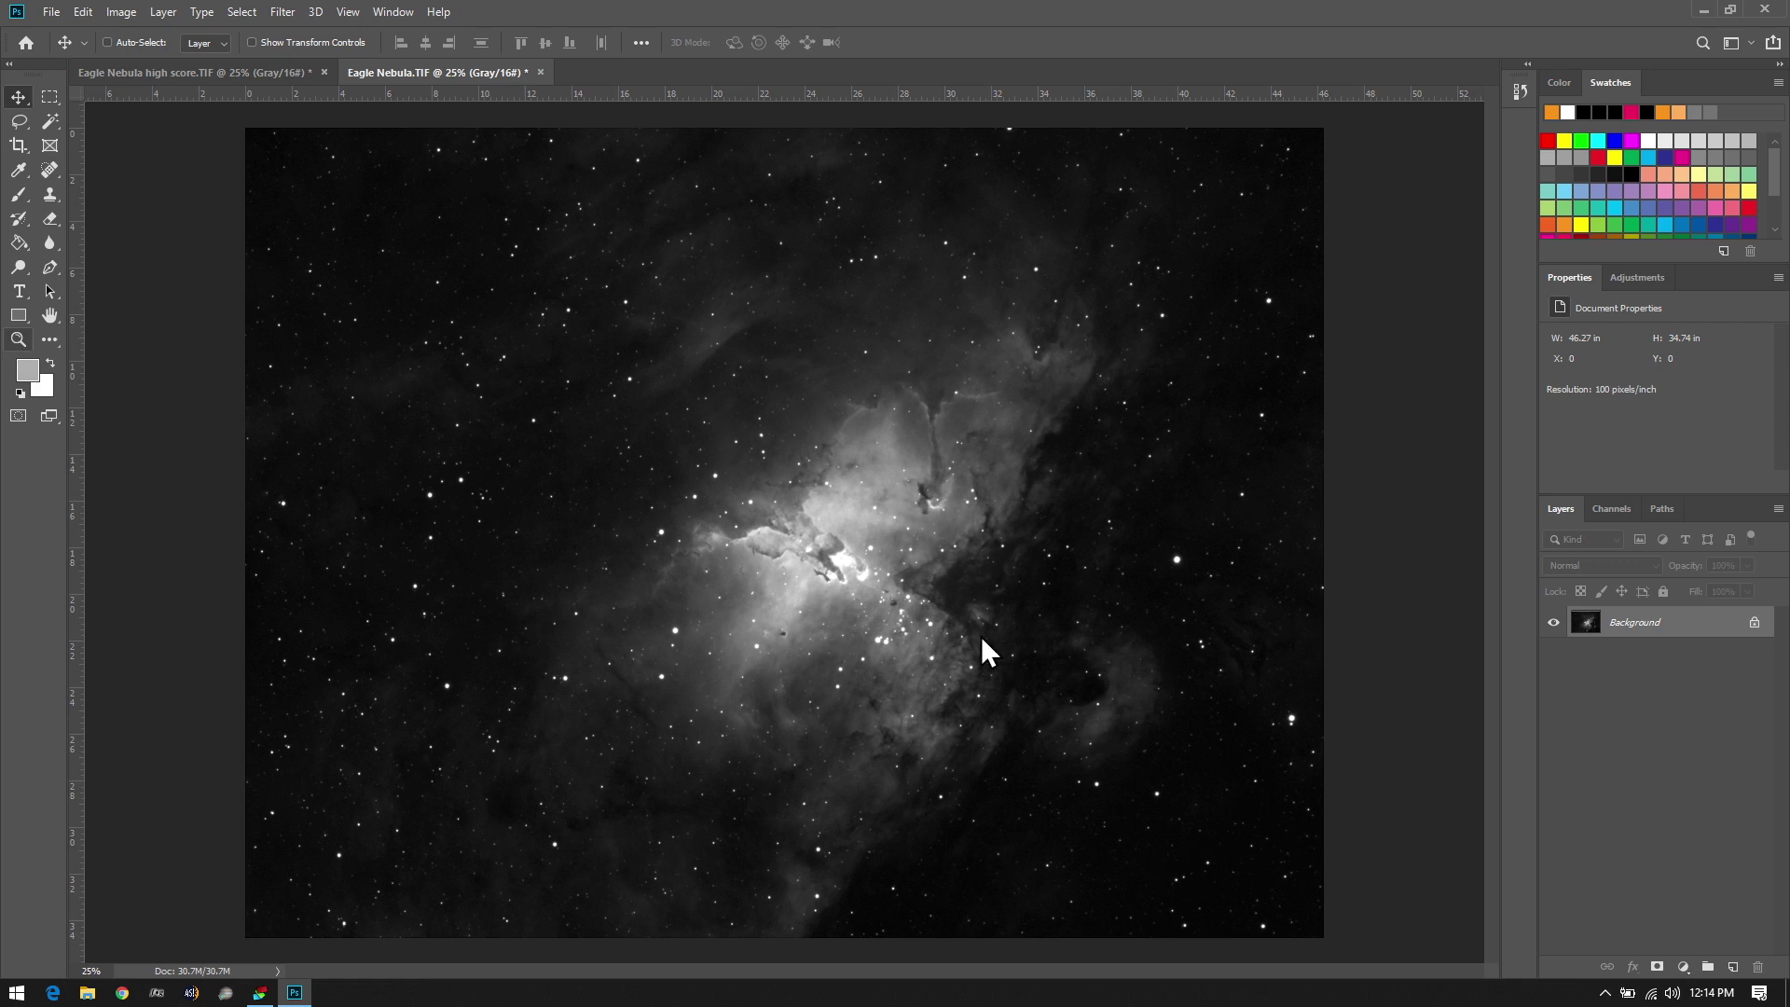
# Magnify both the Eagle Nebula and Eagle Nebula high score pictures to 100 % so their details can be compared
pyautogui.click(19, 339)
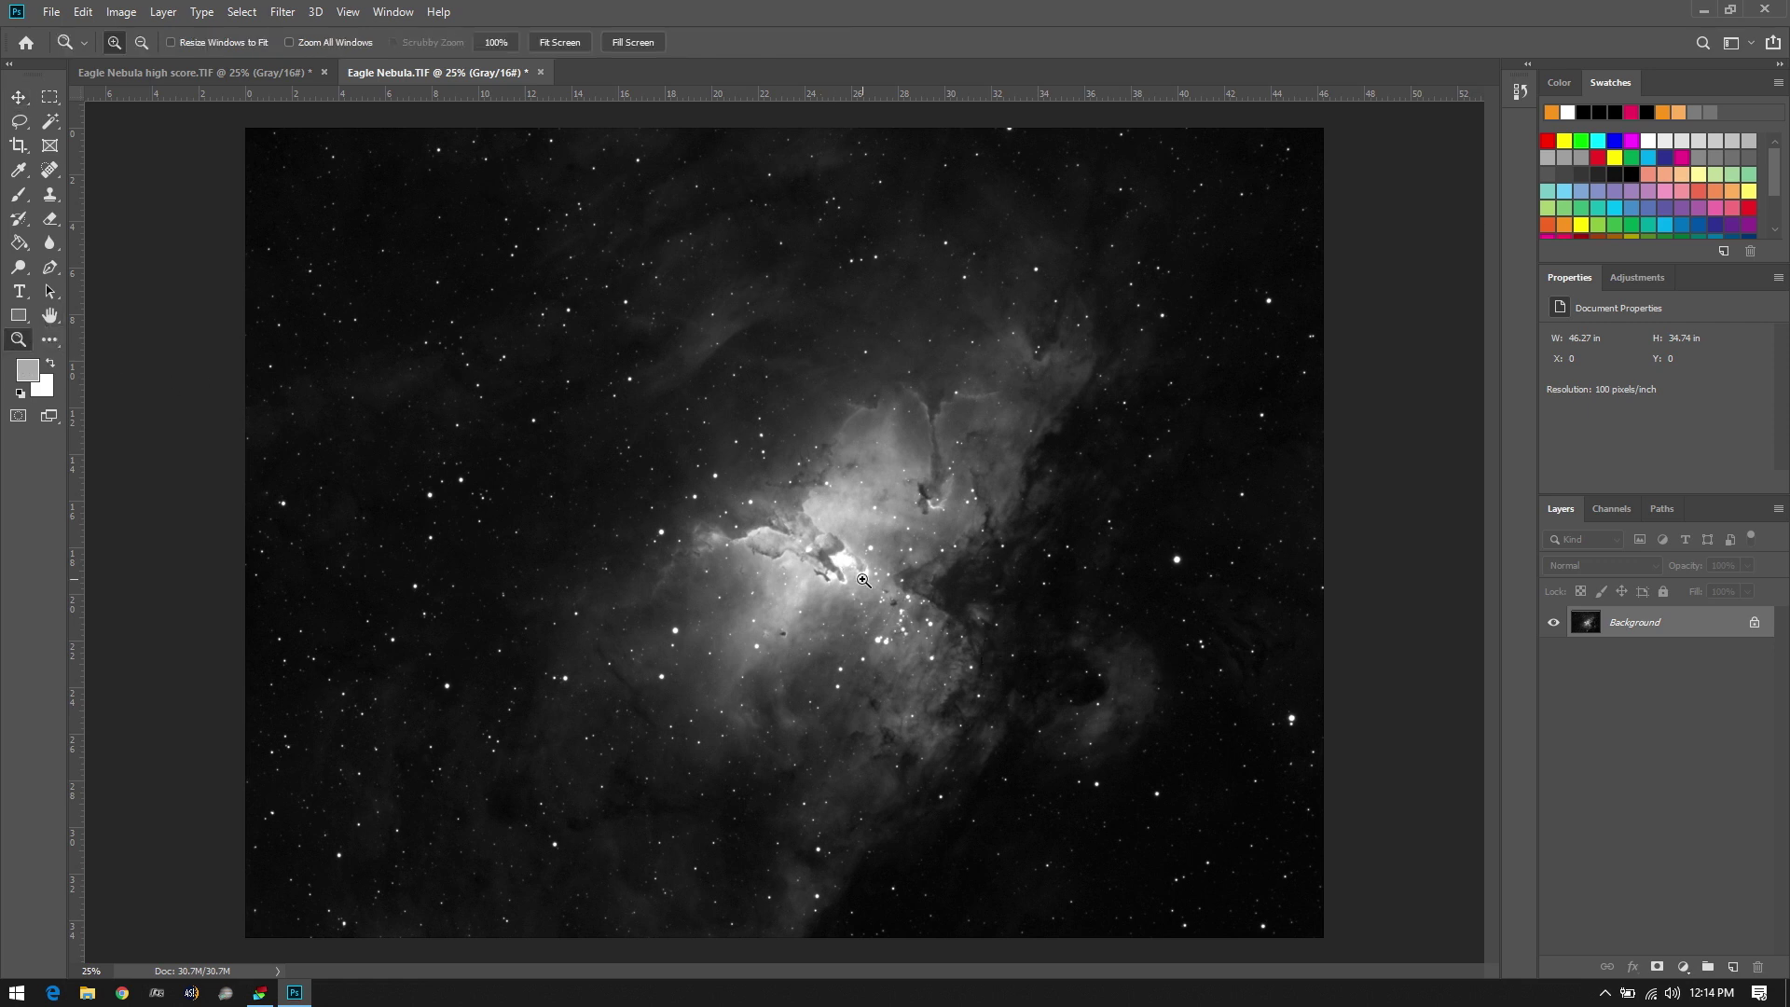
pyautogui.click(840, 548)
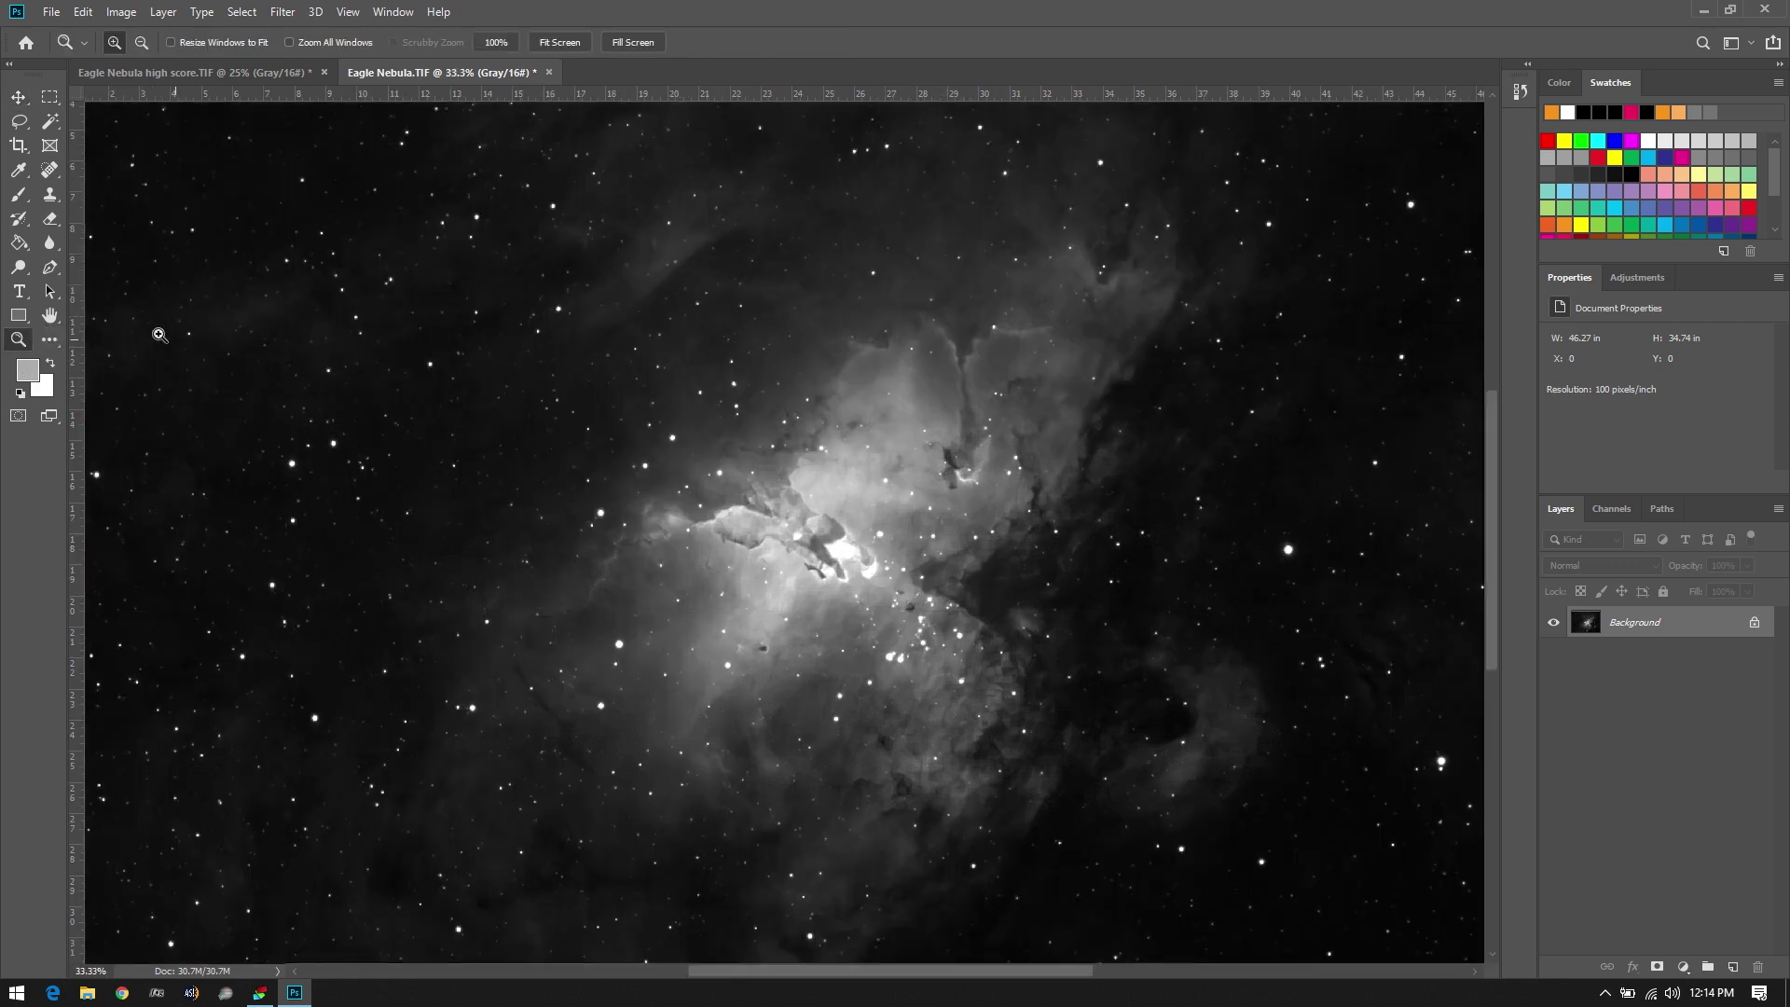
pyautogui.doubleClick(56, 312)
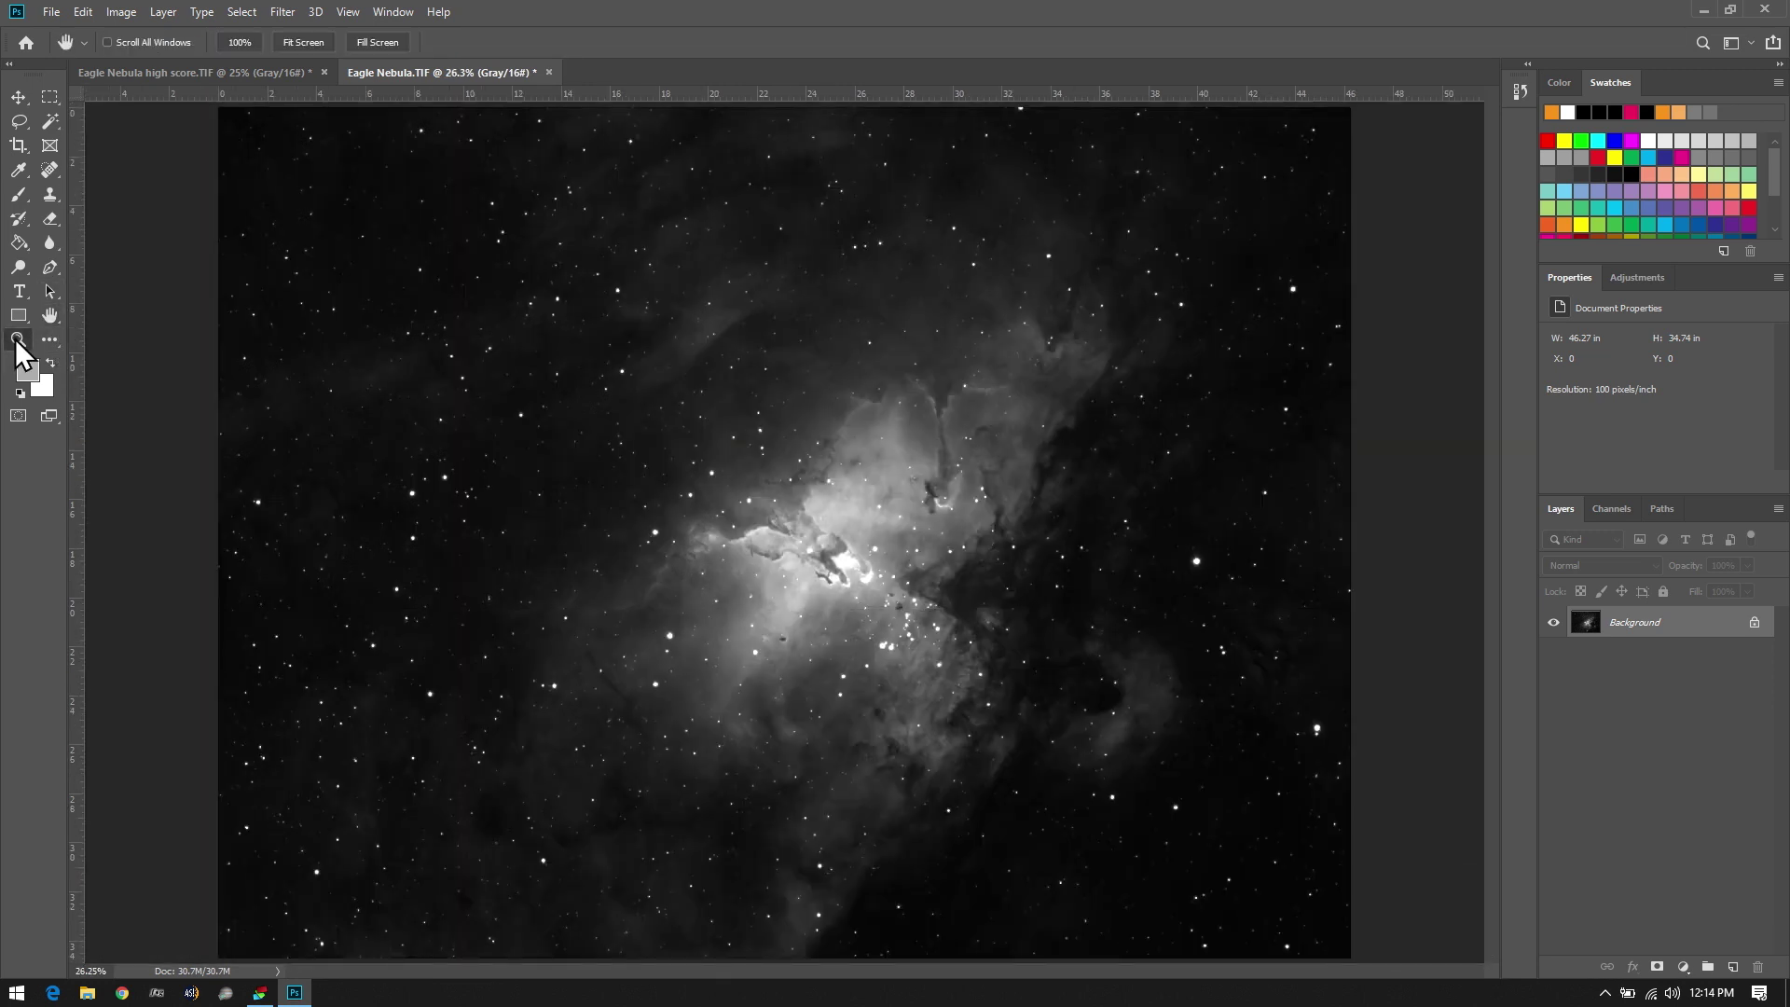
pyautogui.doubleClick(15, 339)
pyautogui.click(181, 71)
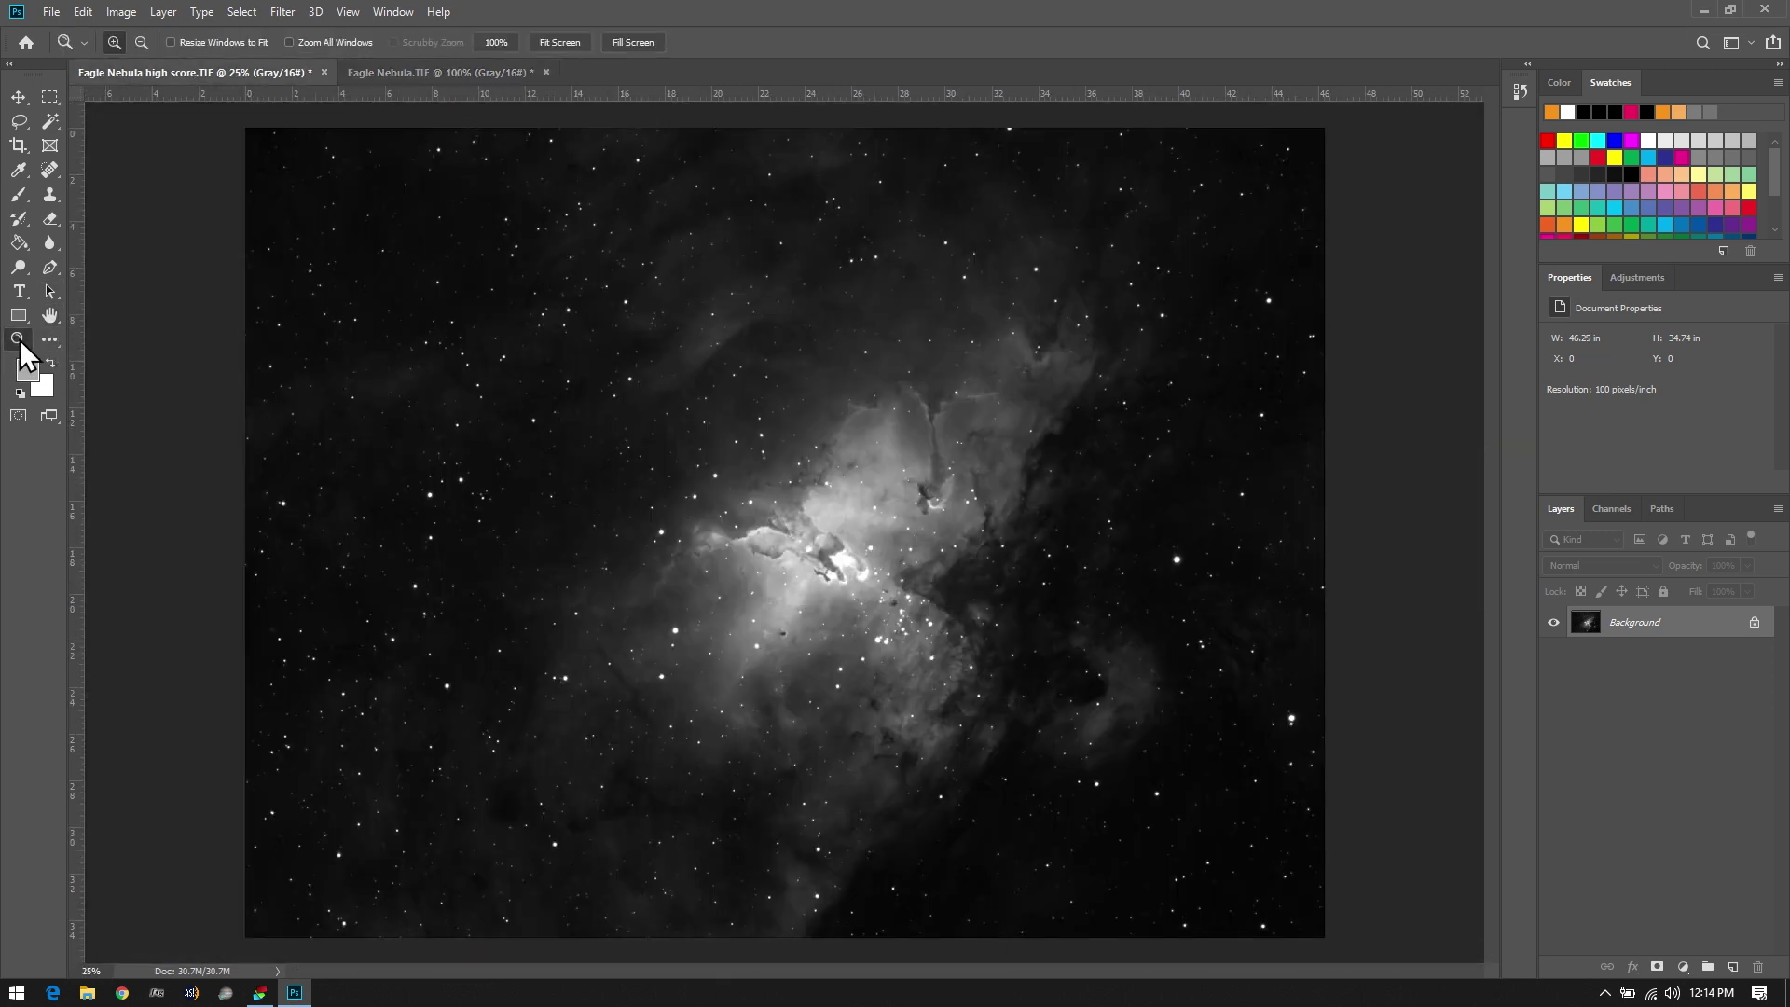
pyautogui.doubleClick(19, 339)
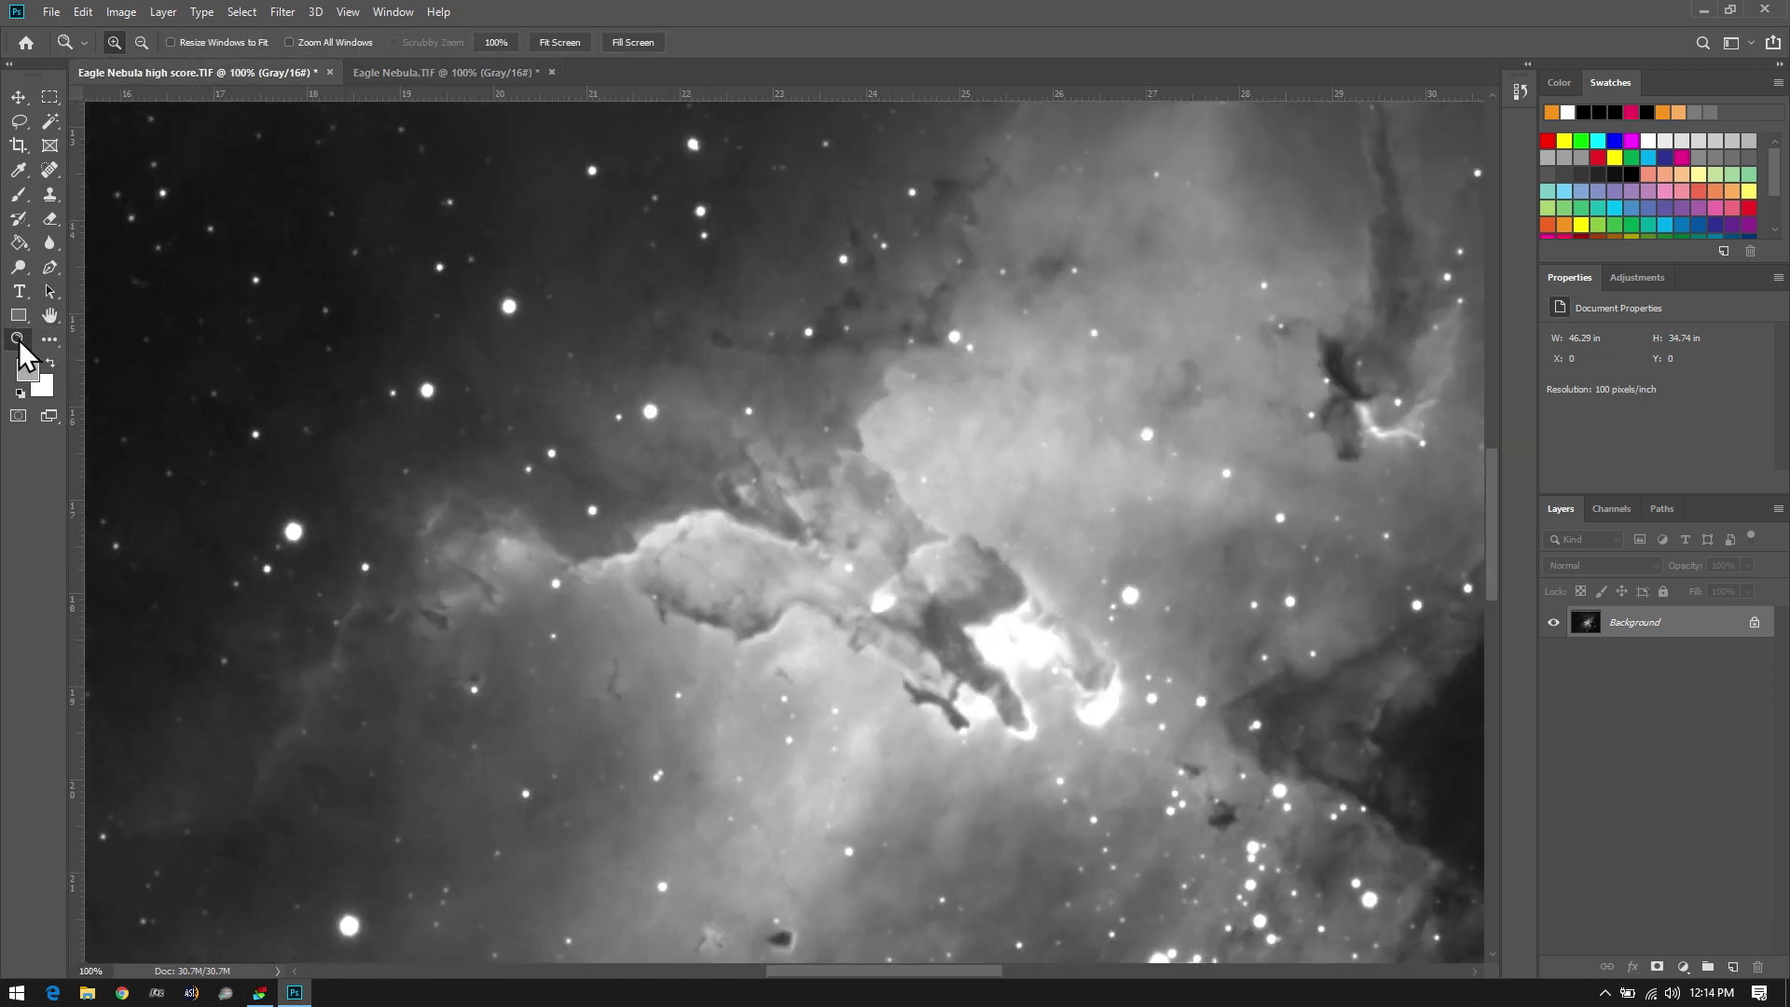
# Compare star sharpness and nebula detail between the two stacks at 100 % magnification, alternating repeatedly between the documents
pyautogui.click(383, 73)
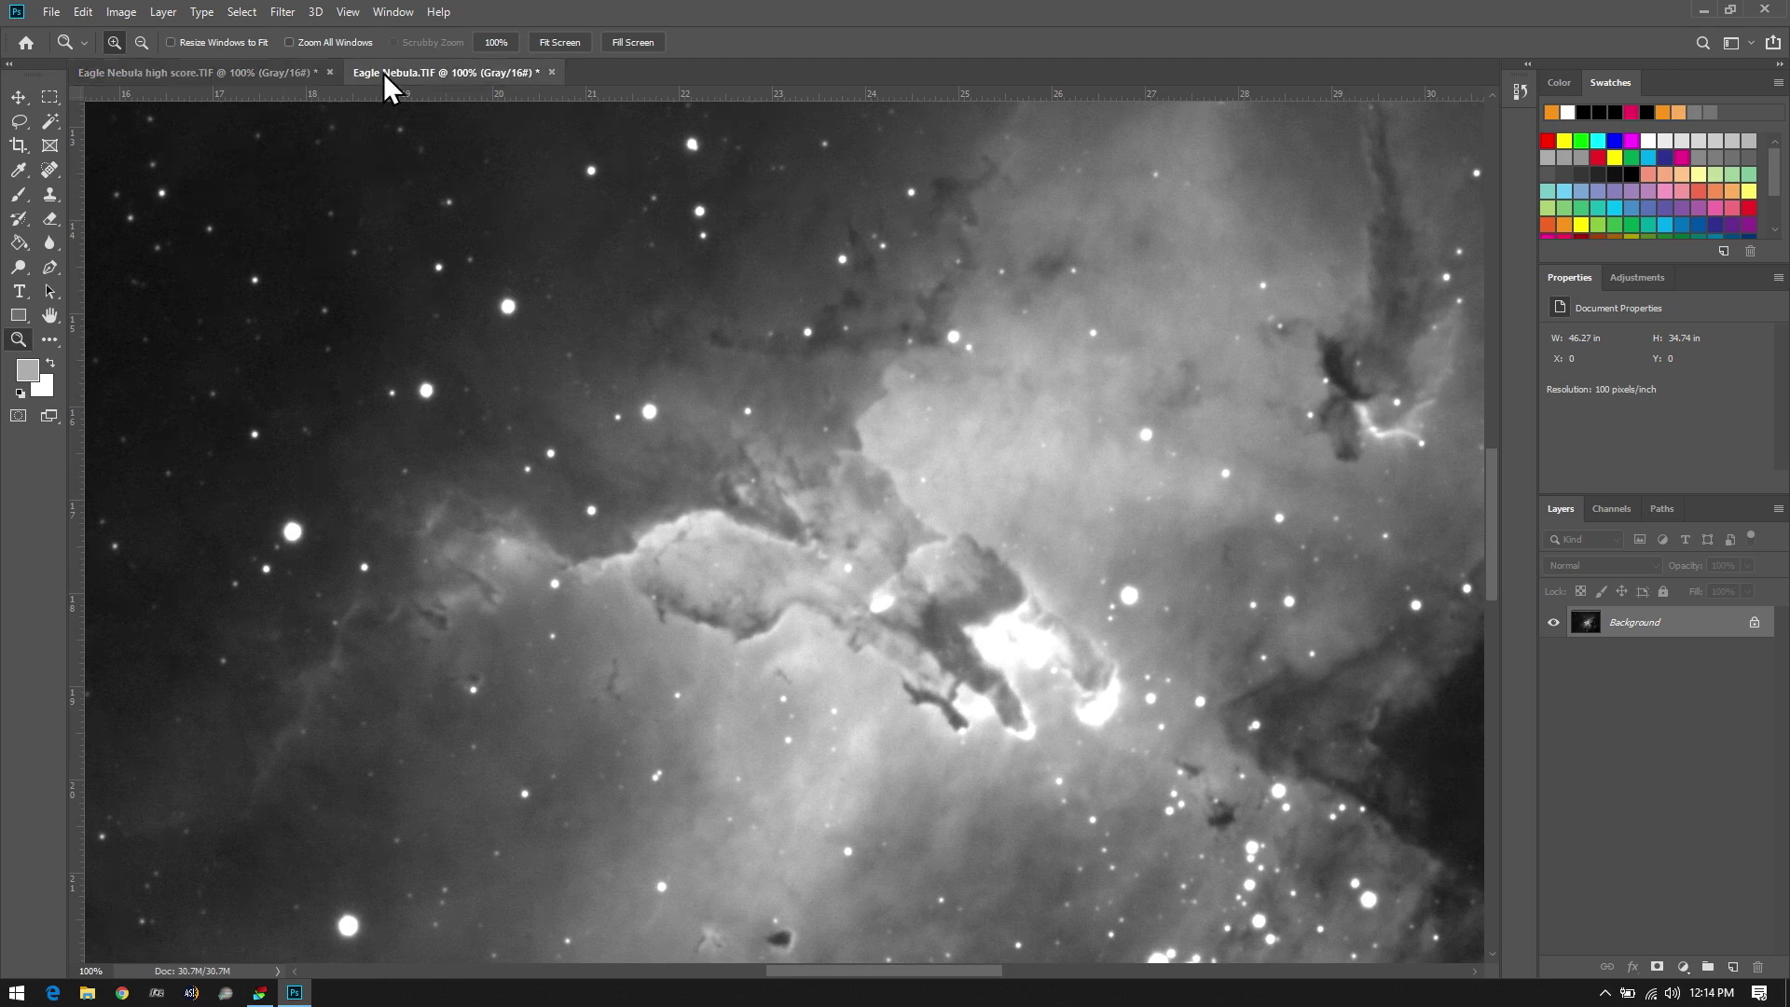
pyautogui.click(265, 68)
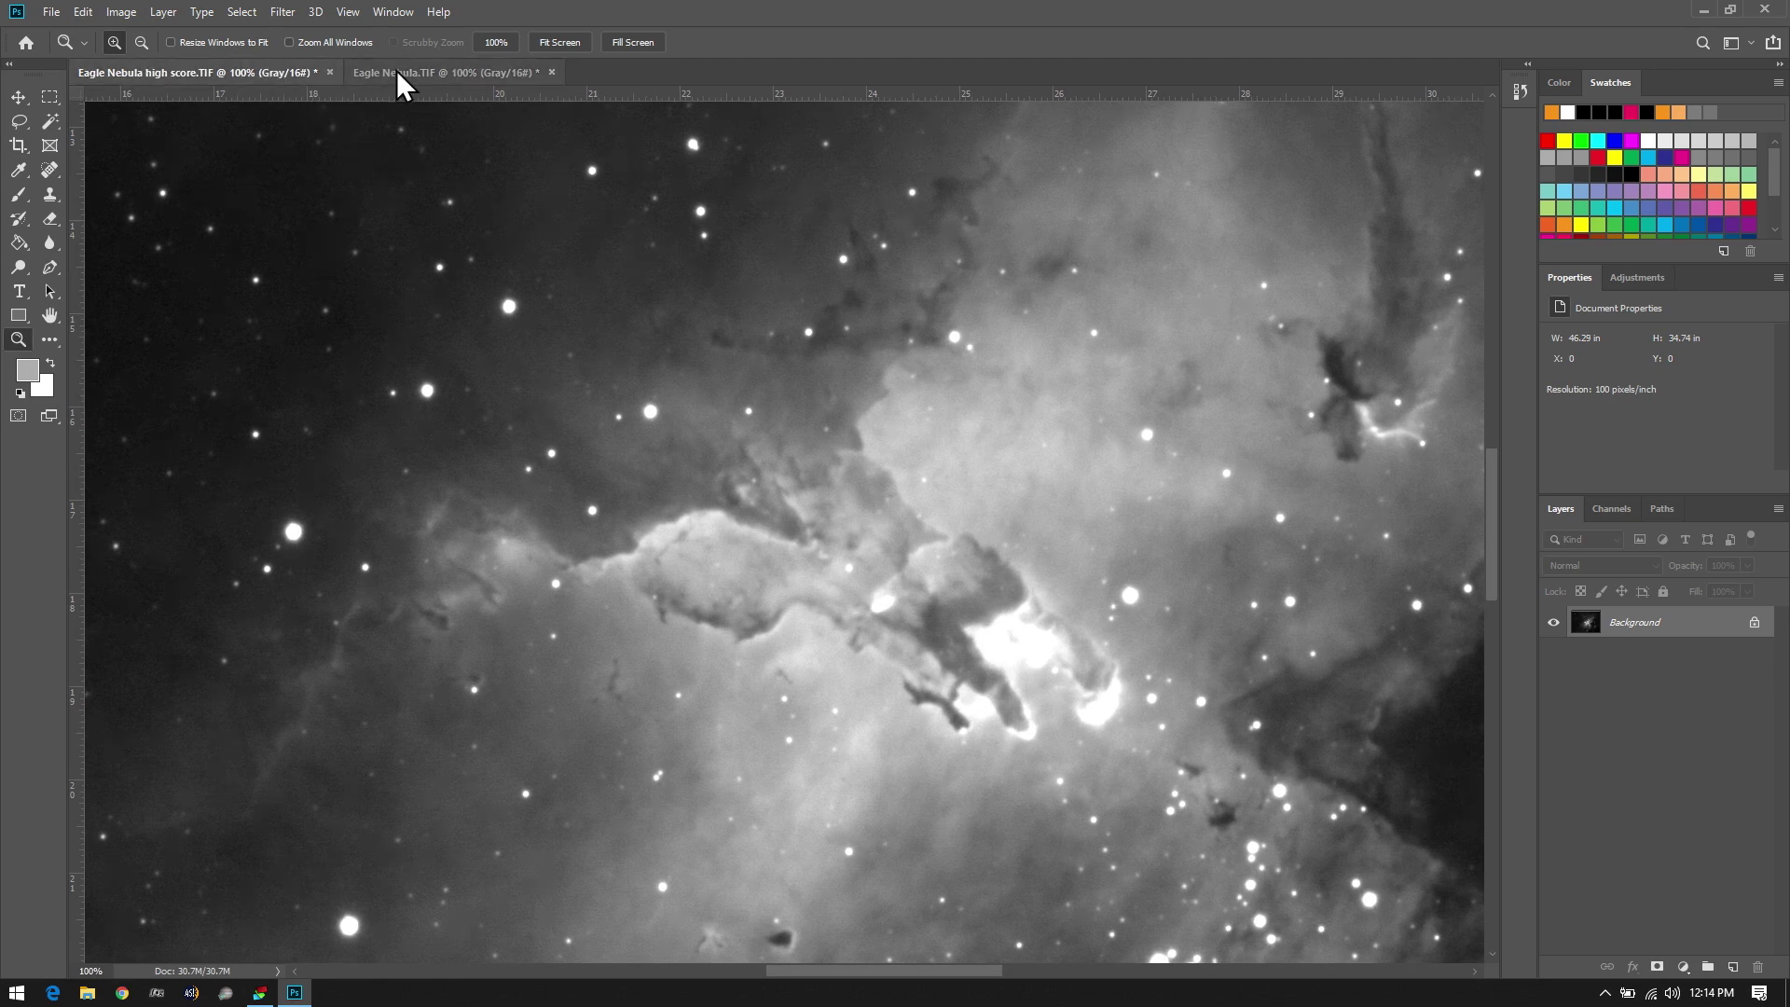
pyautogui.click(395, 70)
pyautogui.click(264, 75)
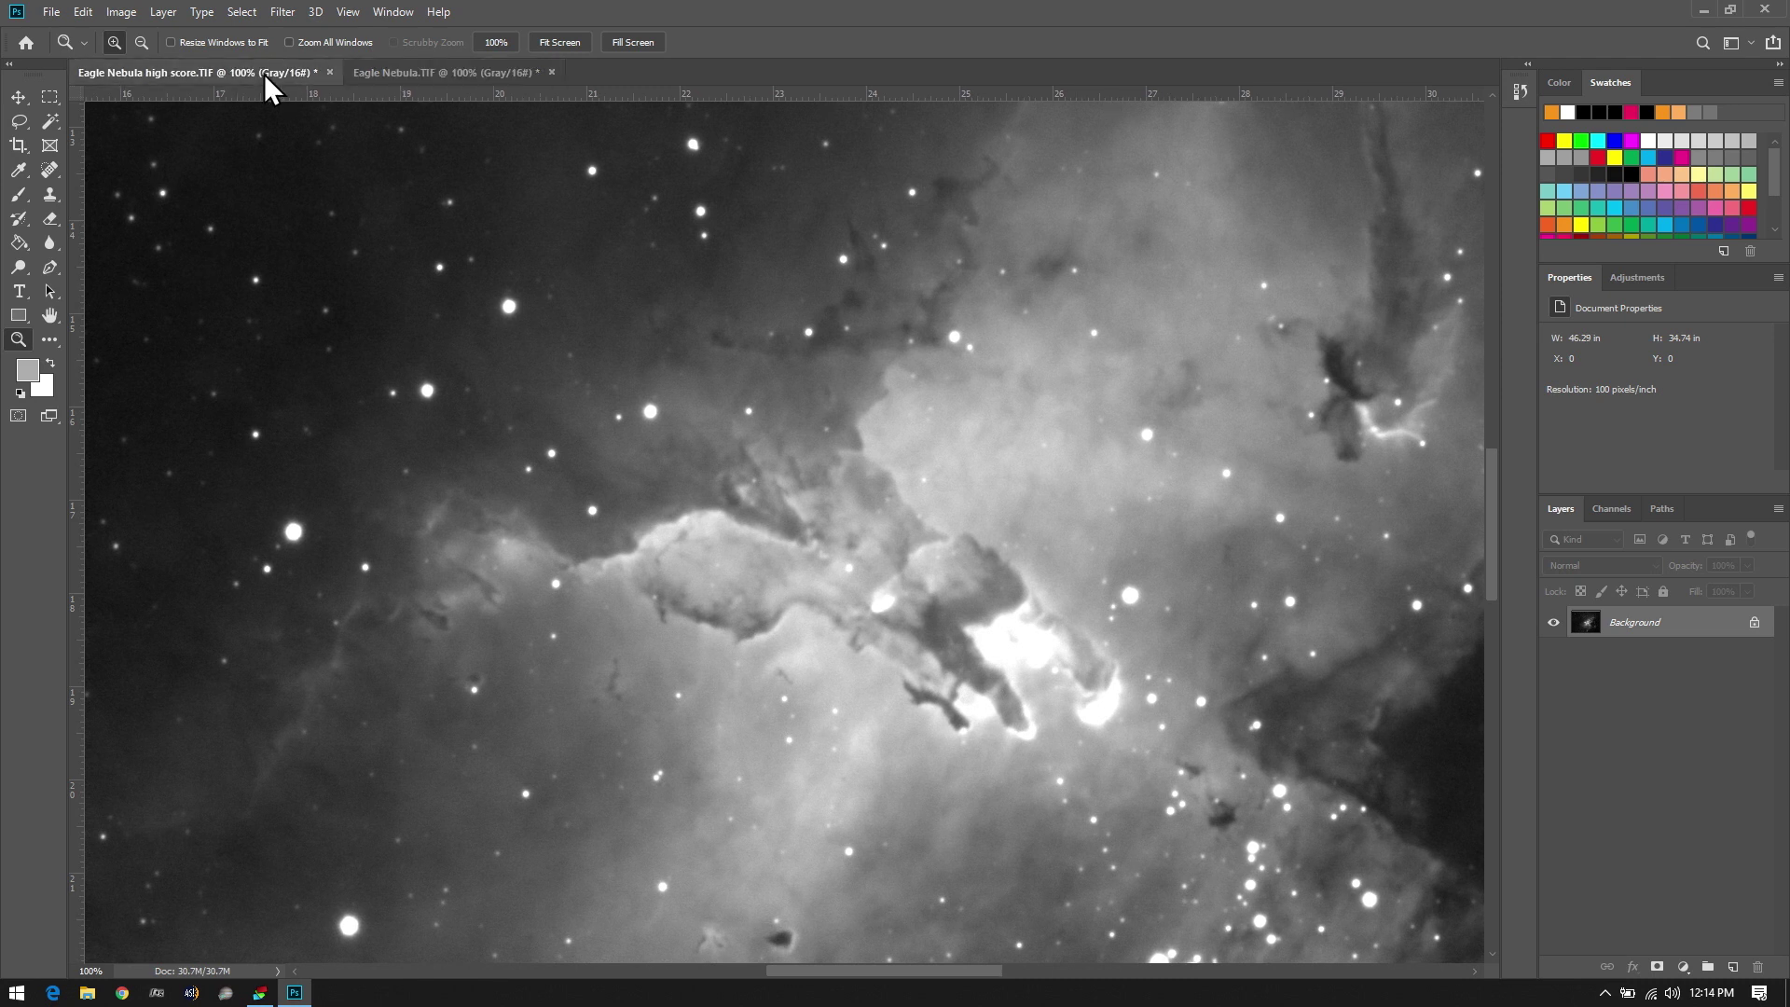
pyautogui.click(19, 97)
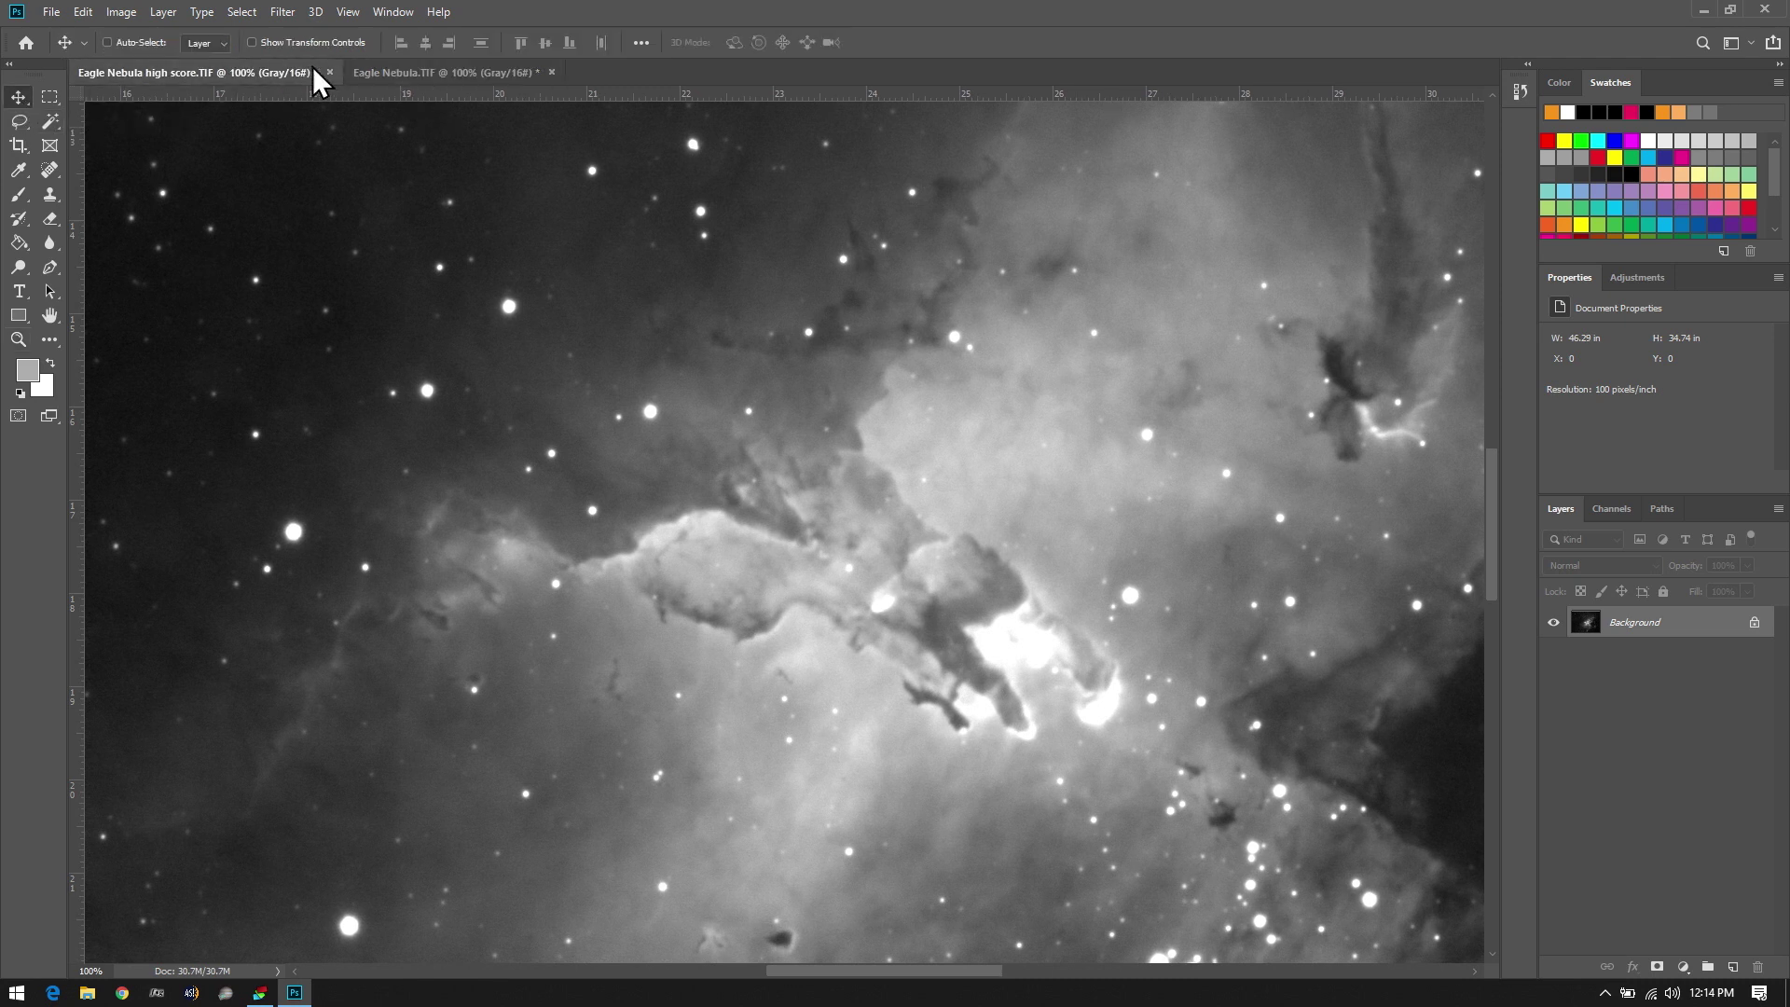
pyautogui.click(381, 70)
pyautogui.click(285, 71)
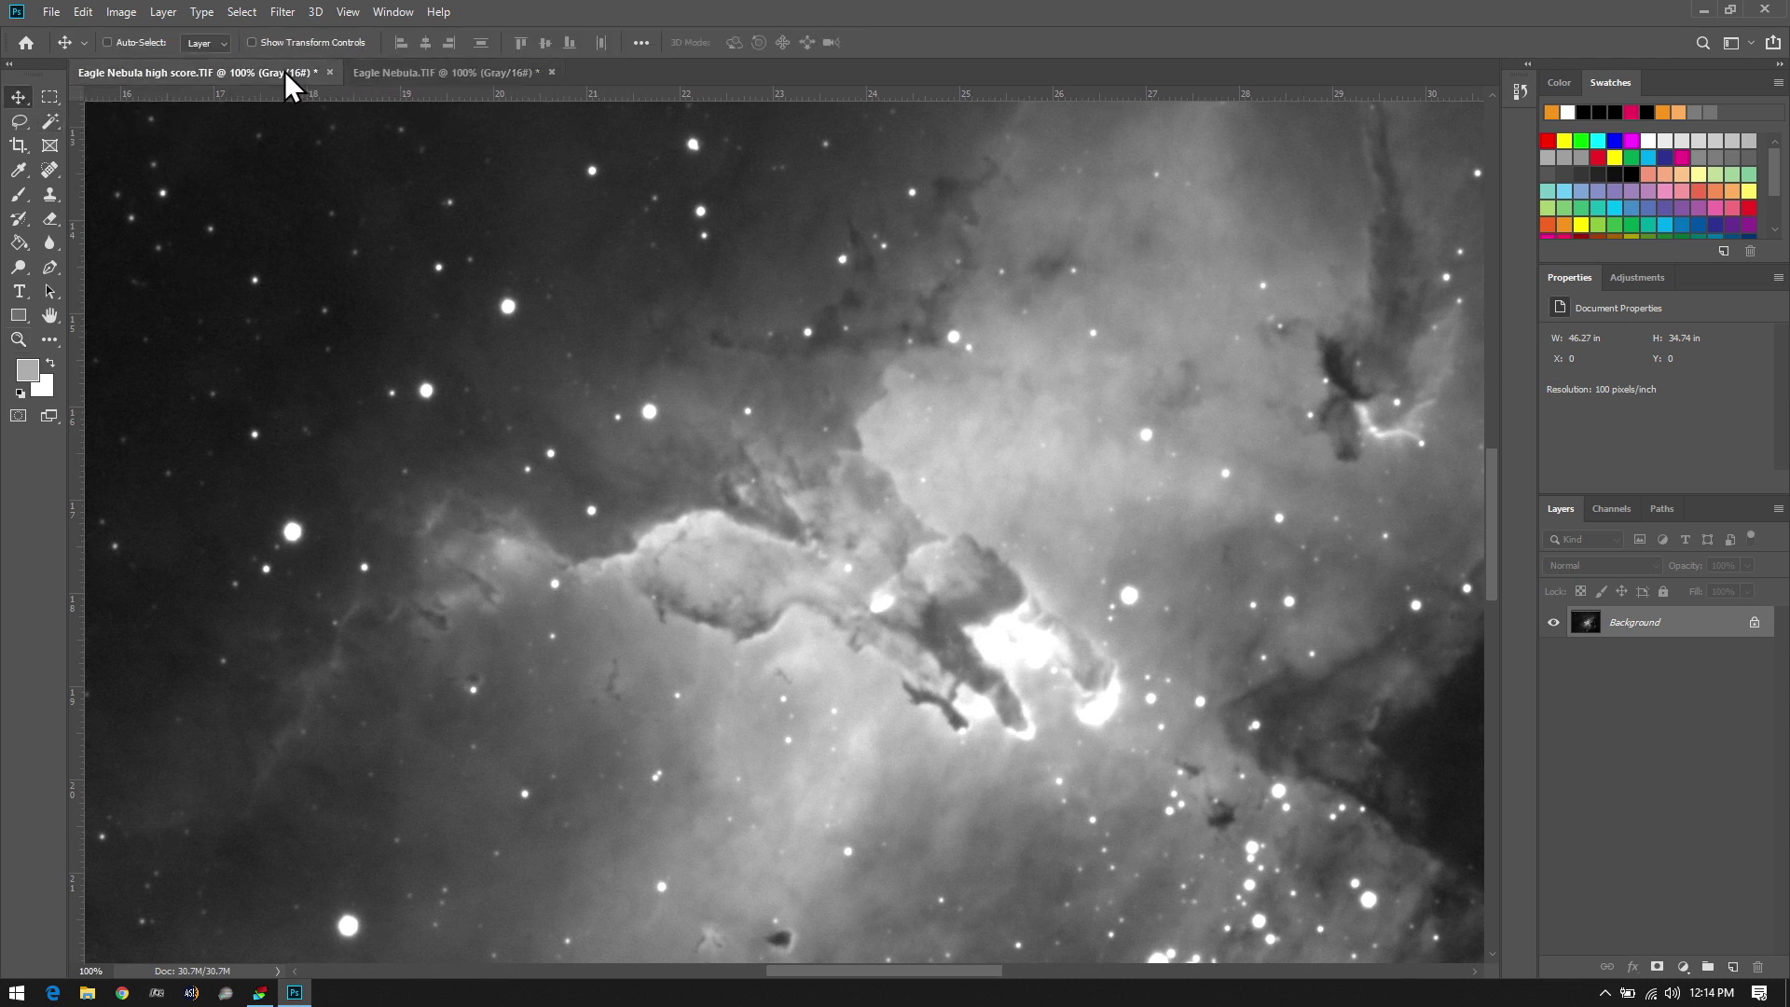
pyautogui.click(401, 76)
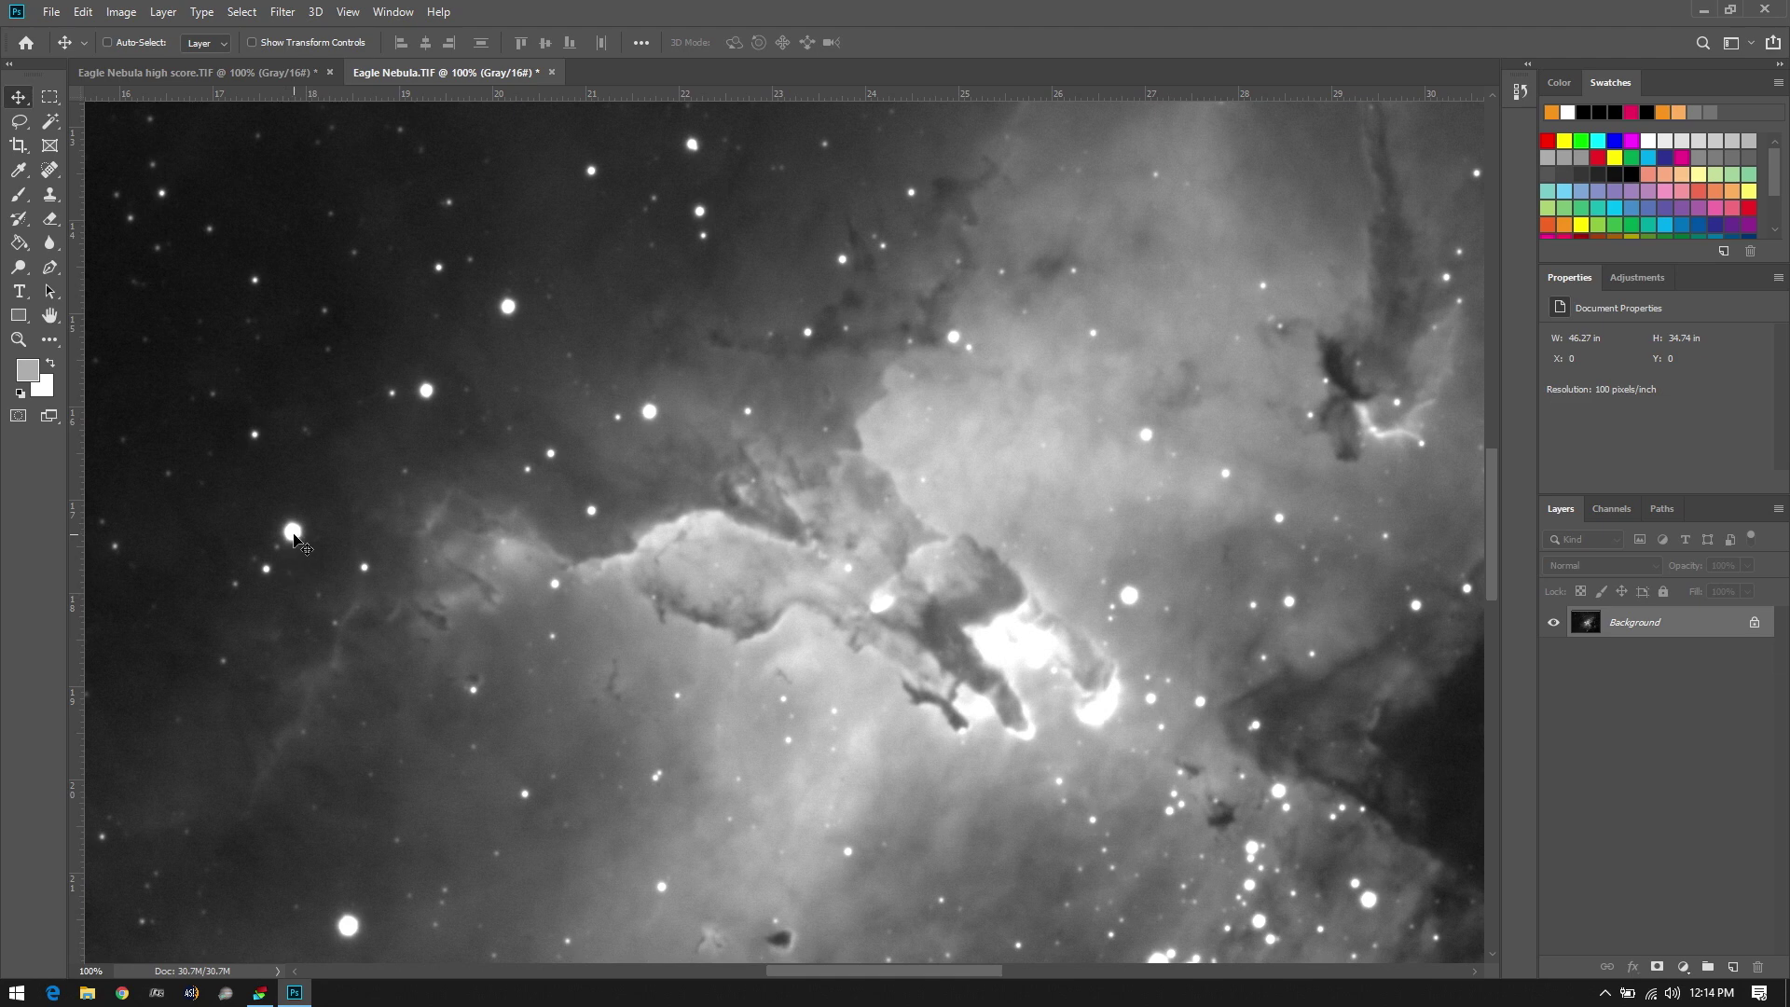
pyautogui.click(269, 73)
pyautogui.click(384, 71)
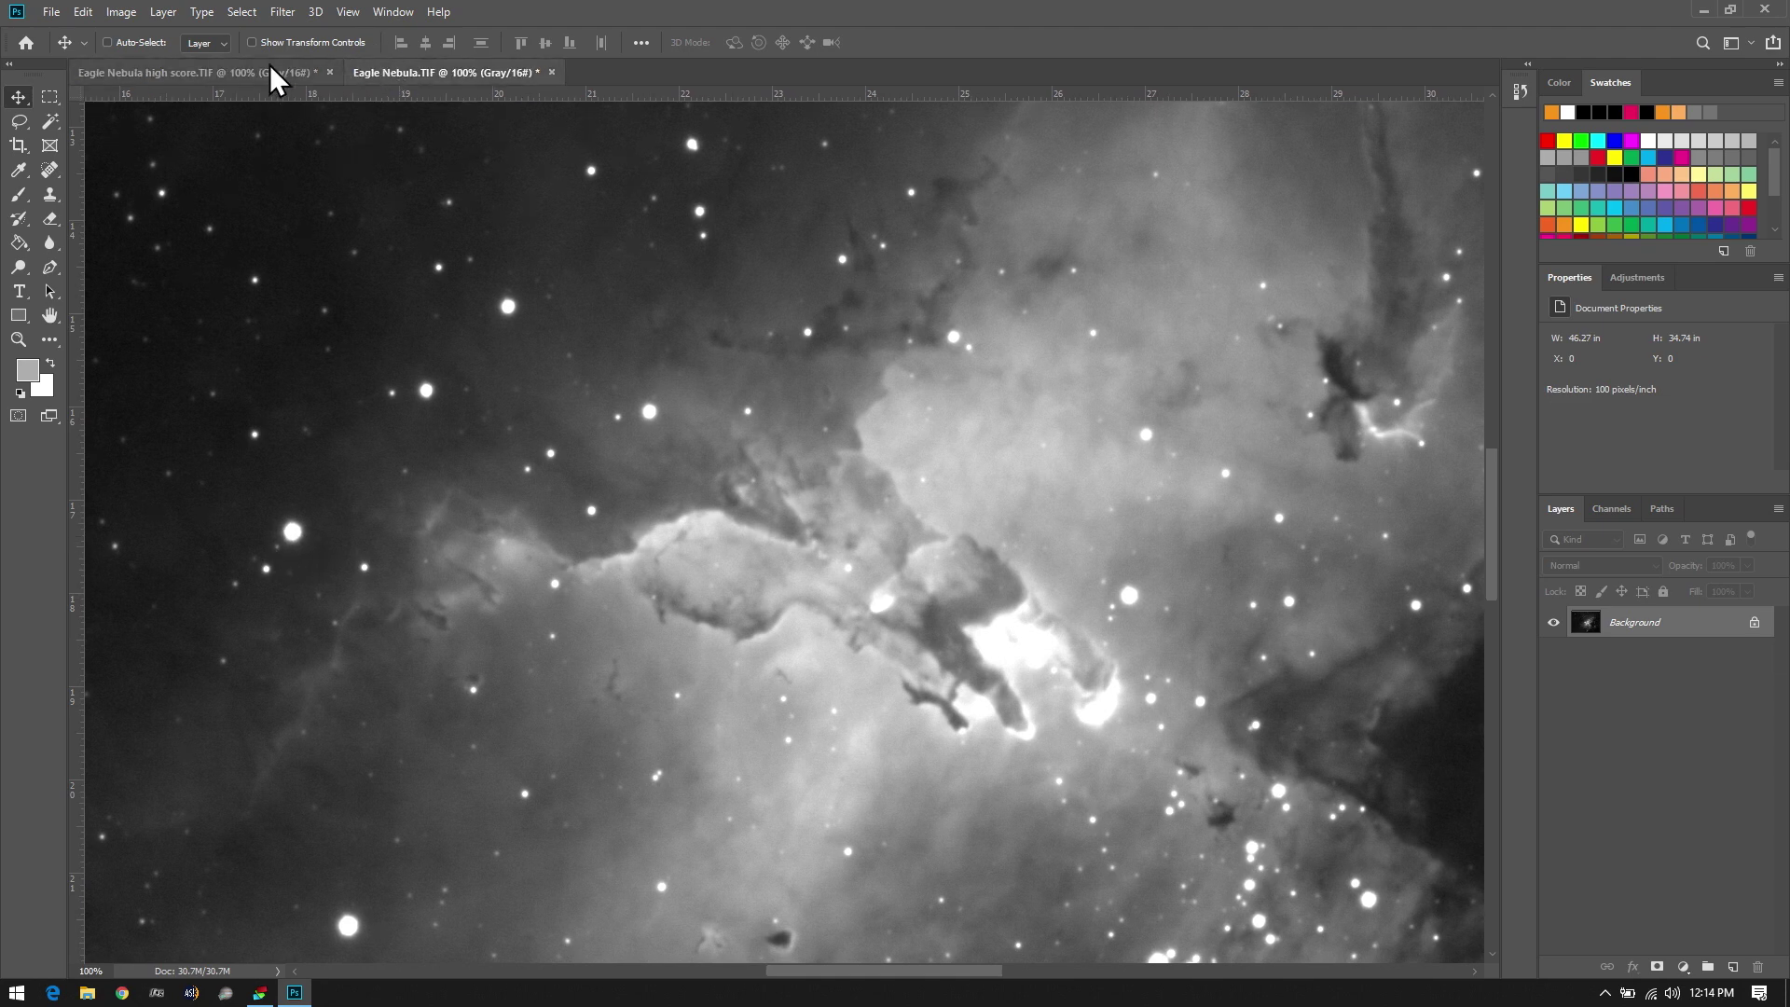
pyautogui.click(267, 68)
pyautogui.click(382, 71)
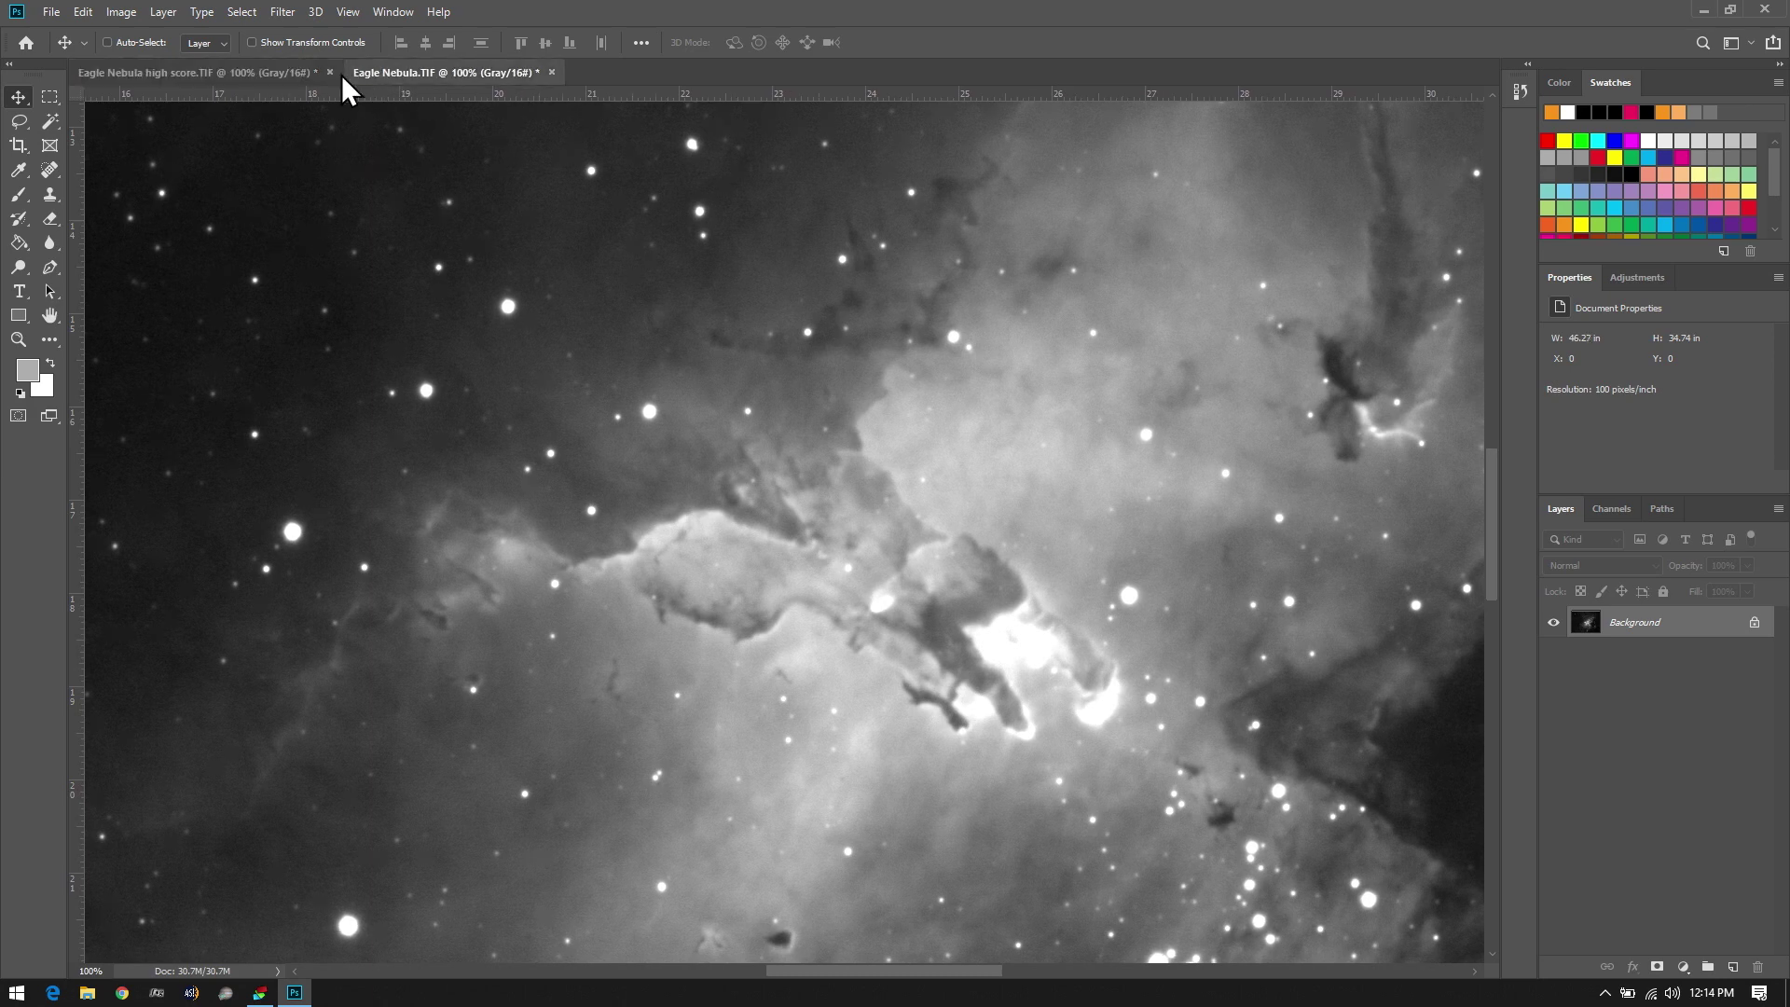
pyautogui.click(270, 70)
pyautogui.click(382, 69)
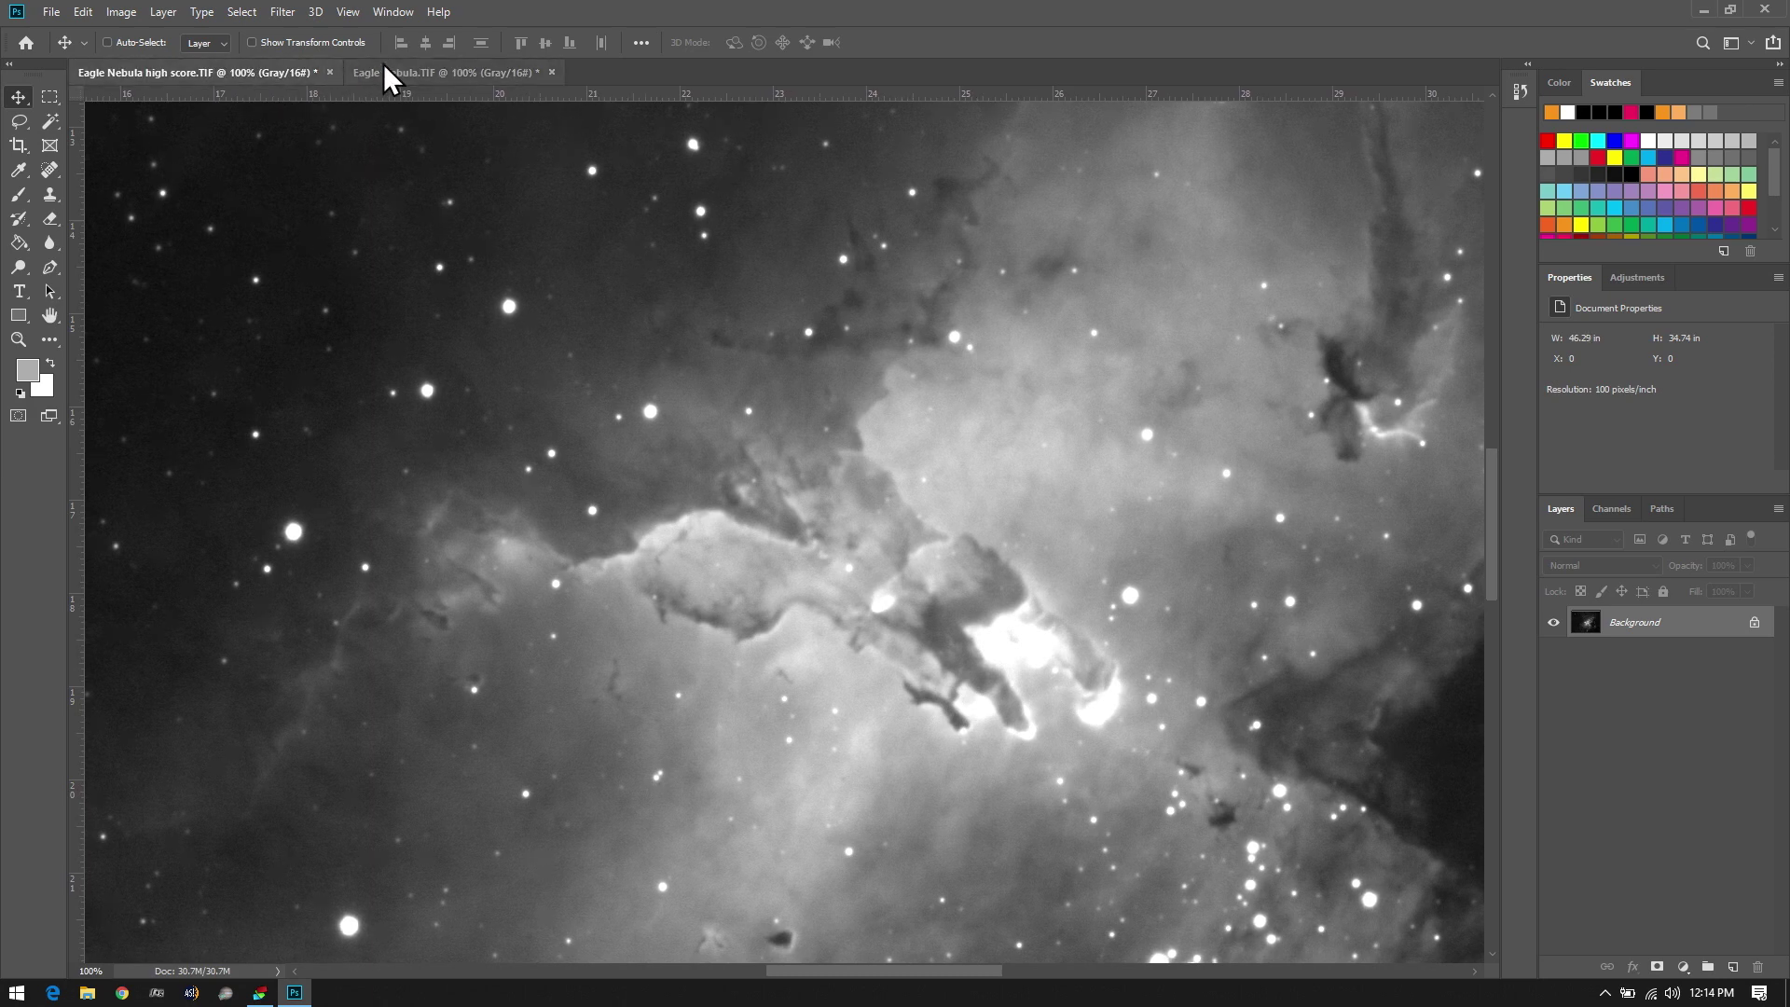
pyautogui.click(284, 69)
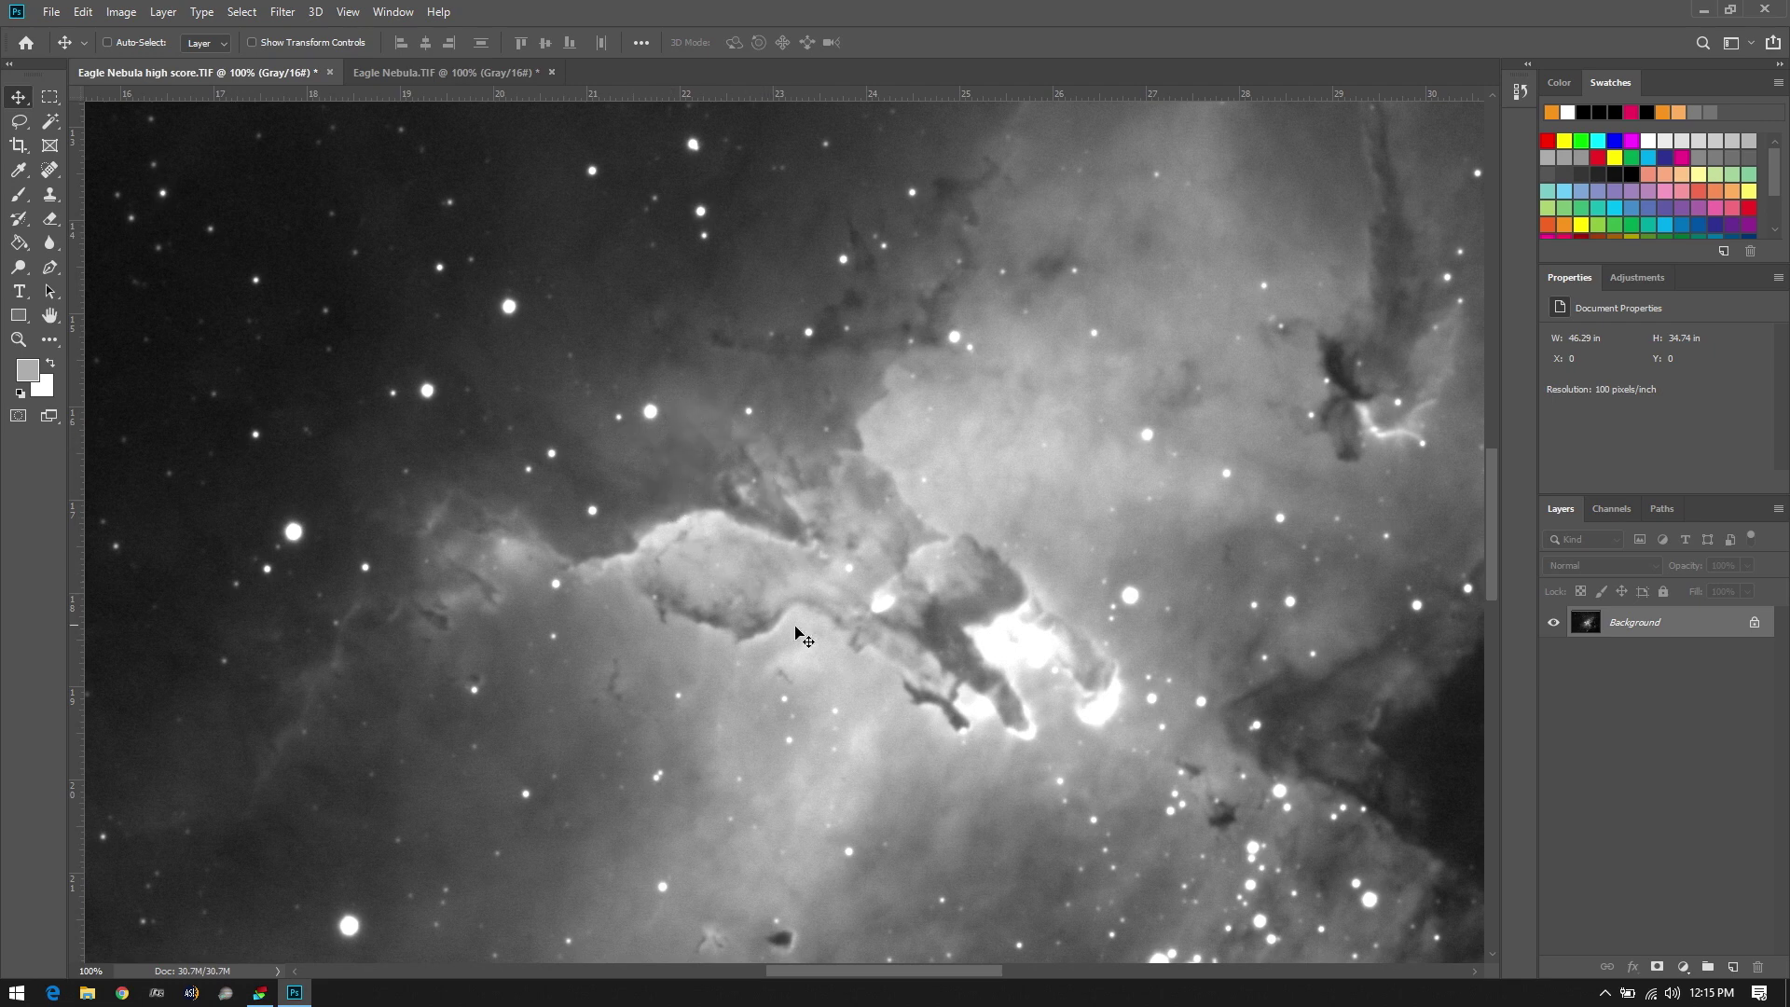
pyautogui.click(436, 75)
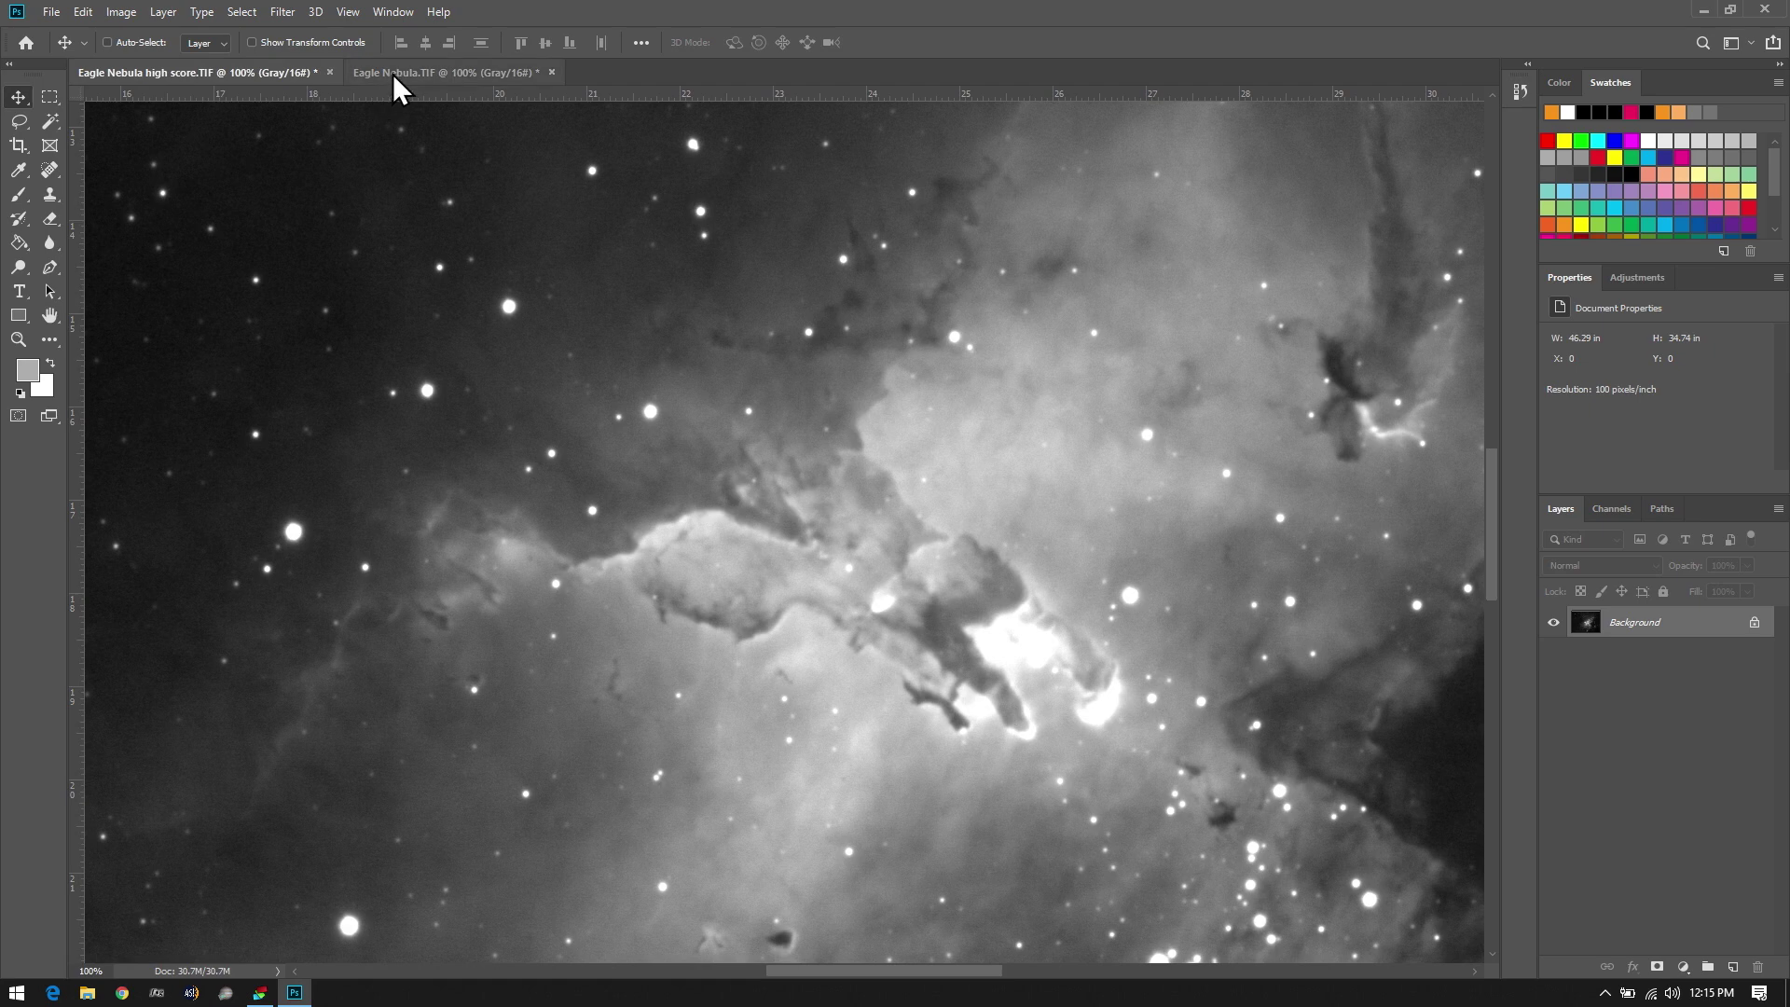
pyautogui.click(394, 74)
pyautogui.click(296, 72)
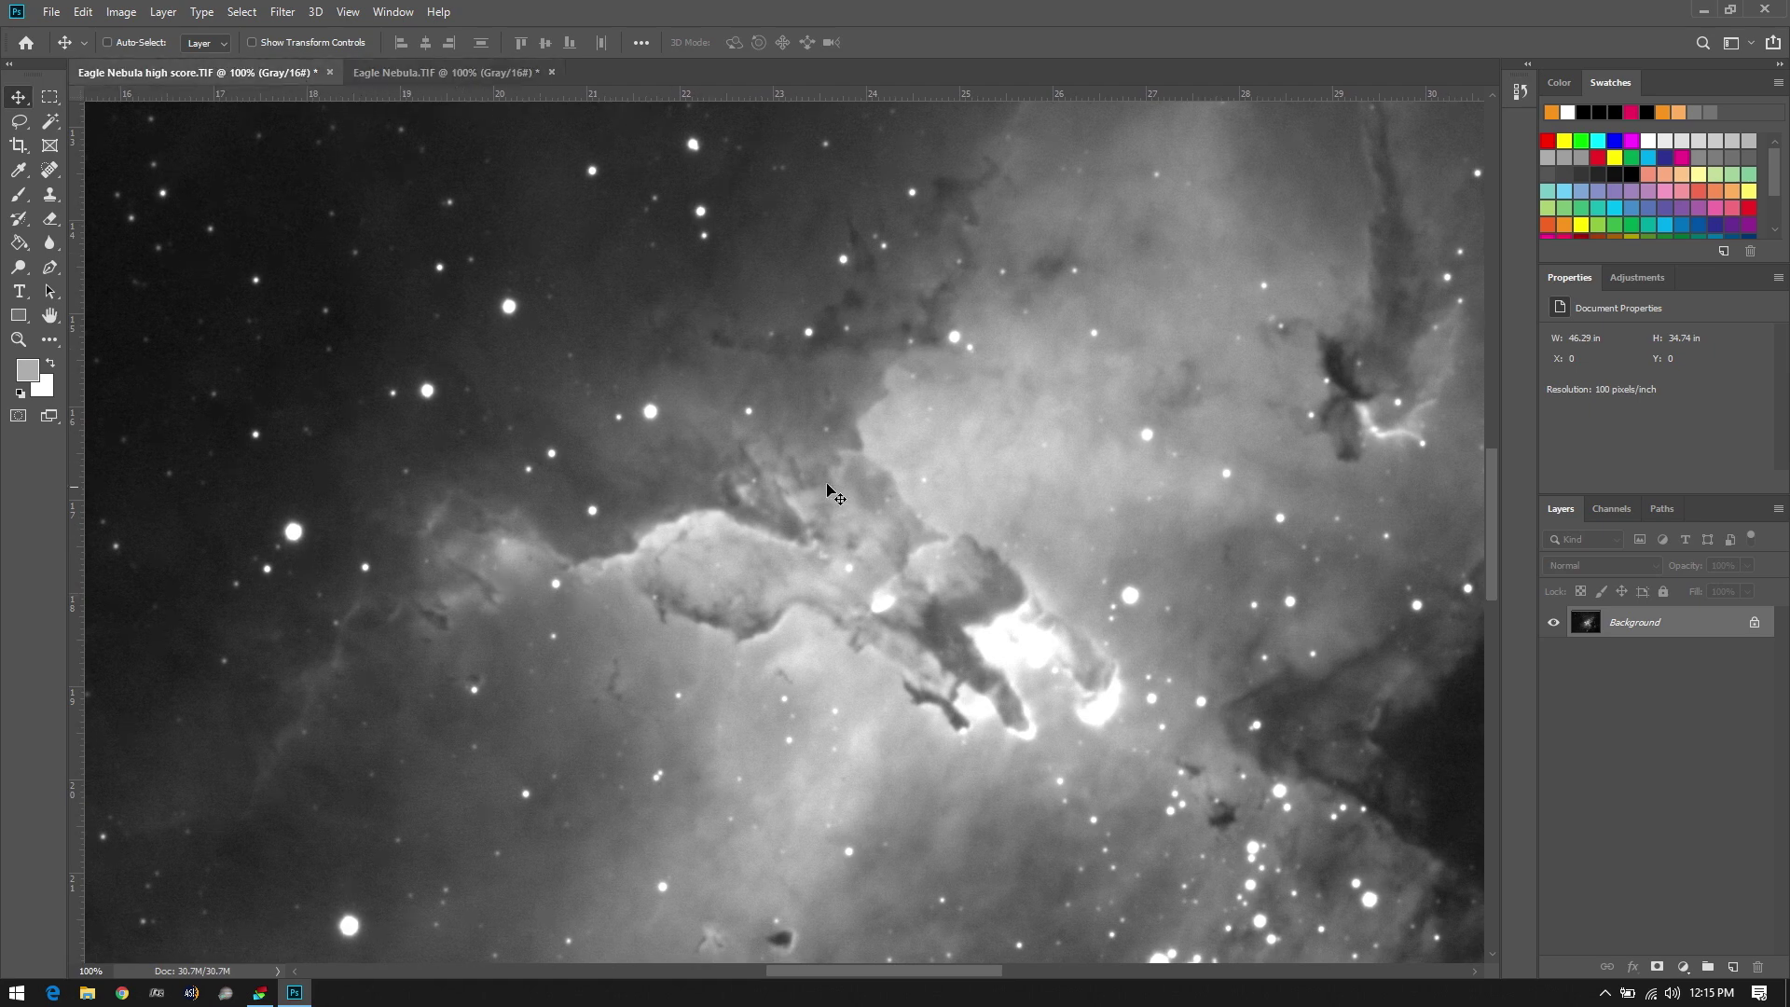
pyautogui.click(427, 73)
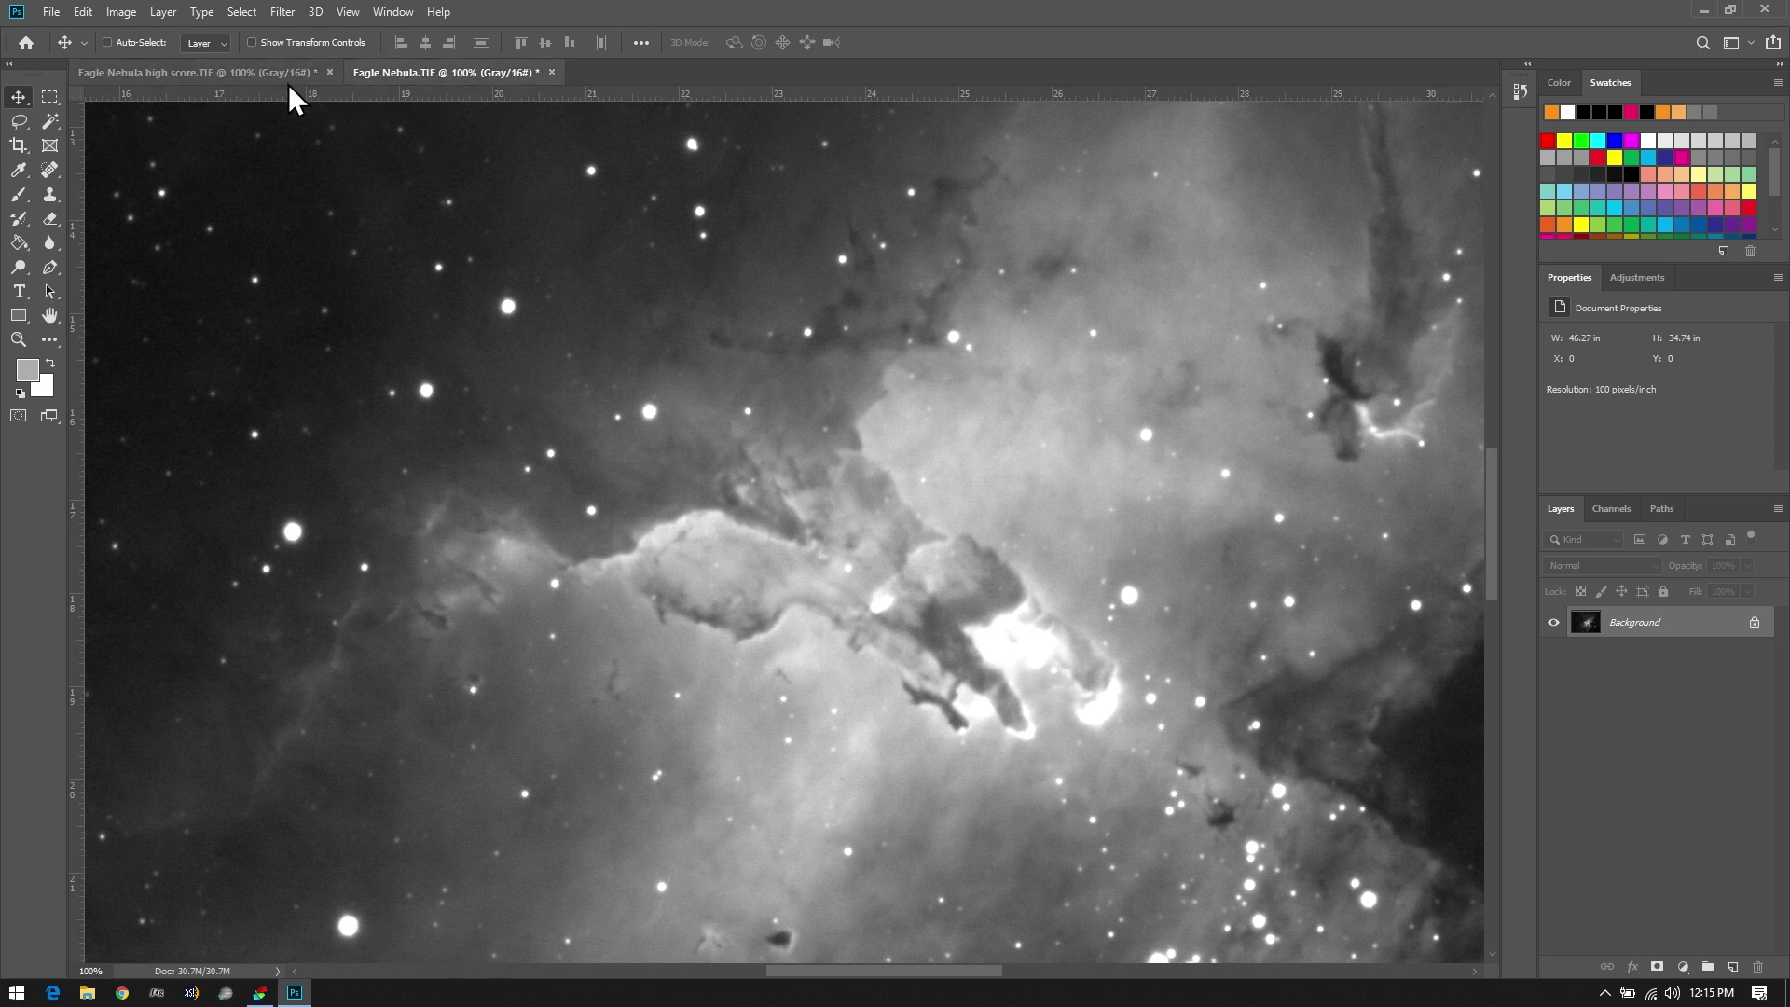
pyautogui.click(262, 74)
pyautogui.click(405, 72)
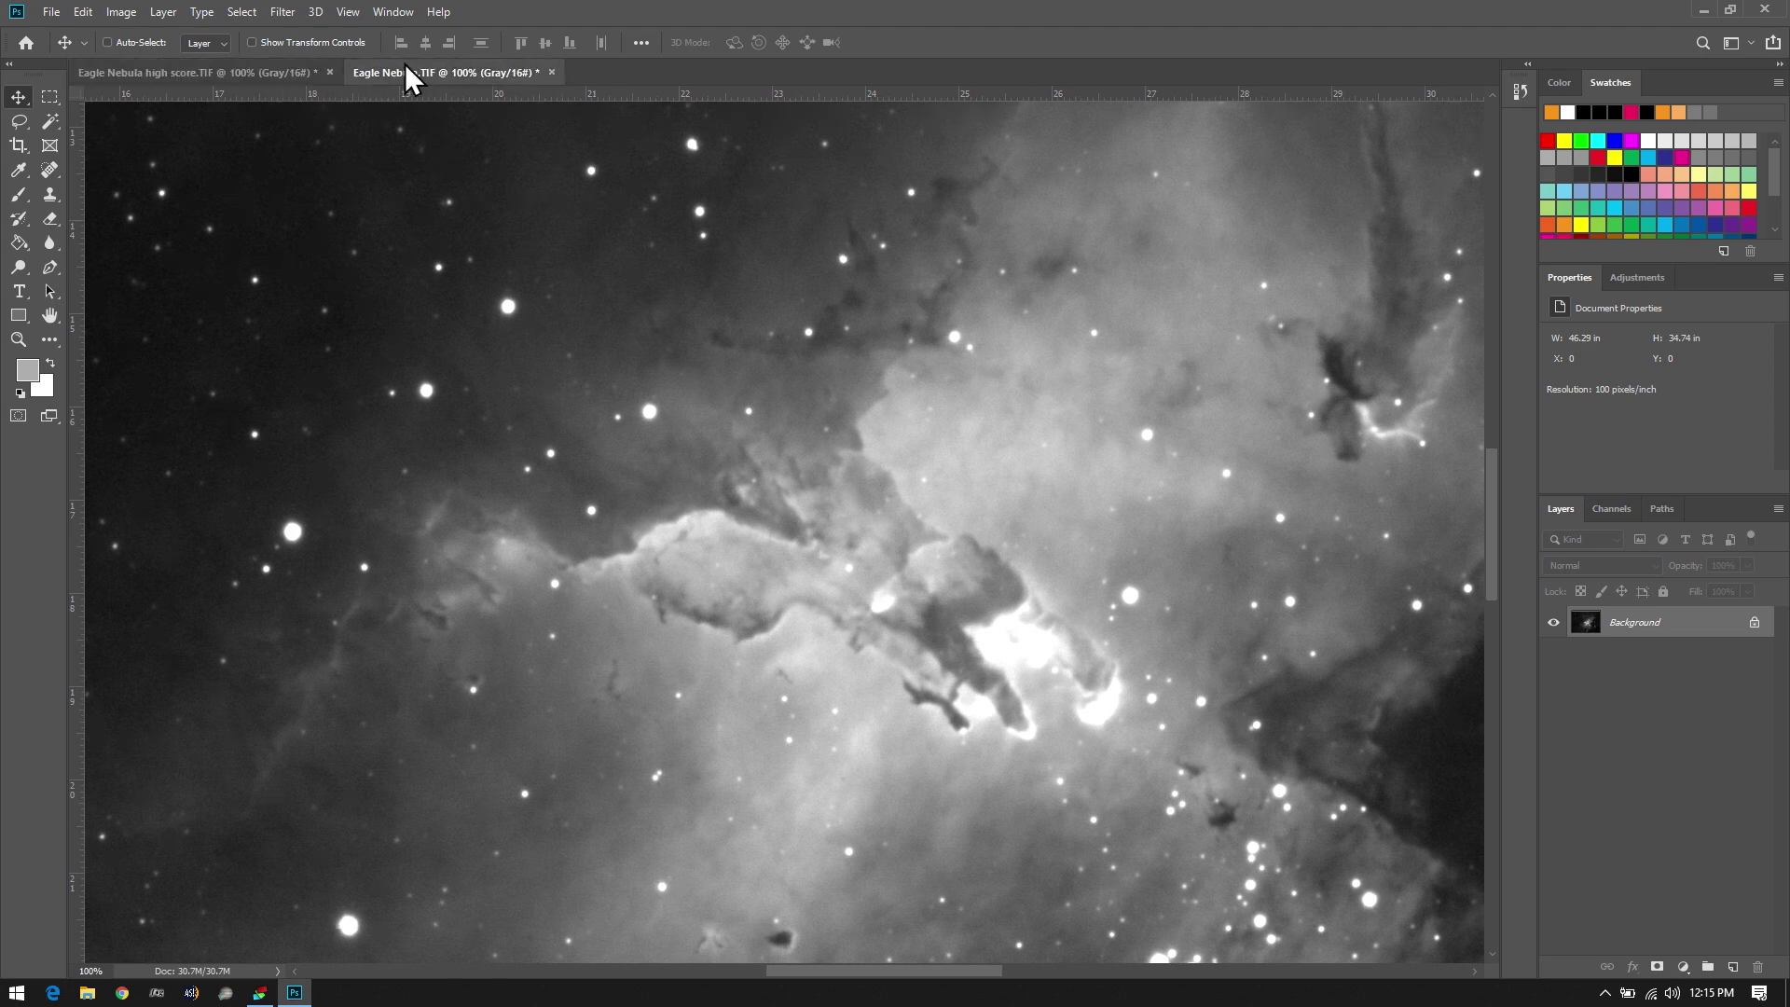
pyautogui.click(282, 80)
pyautogui.click(403, 70)
pyautogui.click(294, 75)
pyautogui.click(419, 73)
pyautogui.click(298, 71)
pyautogui.click(380, 75)
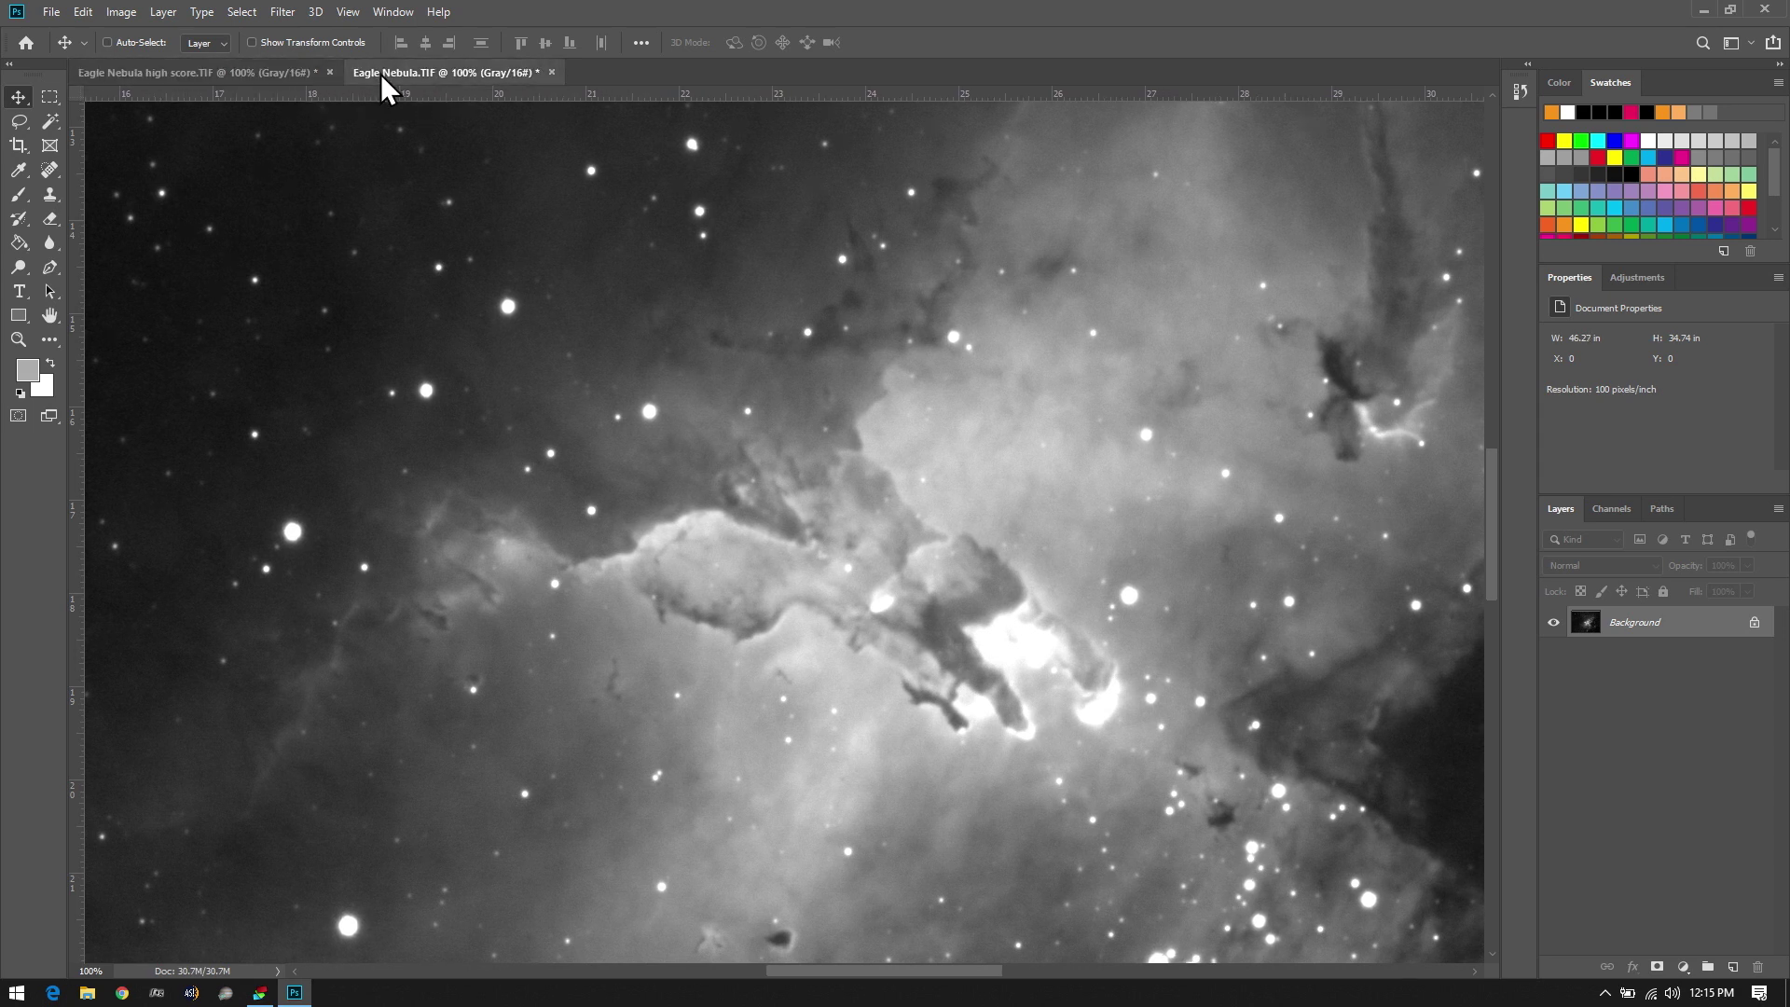
# Switch to DeepSkyStacker, review the lowest- and highest-scoring remaining light frames in the list, and return to Photoshop
pyautogui.click(263, 990)
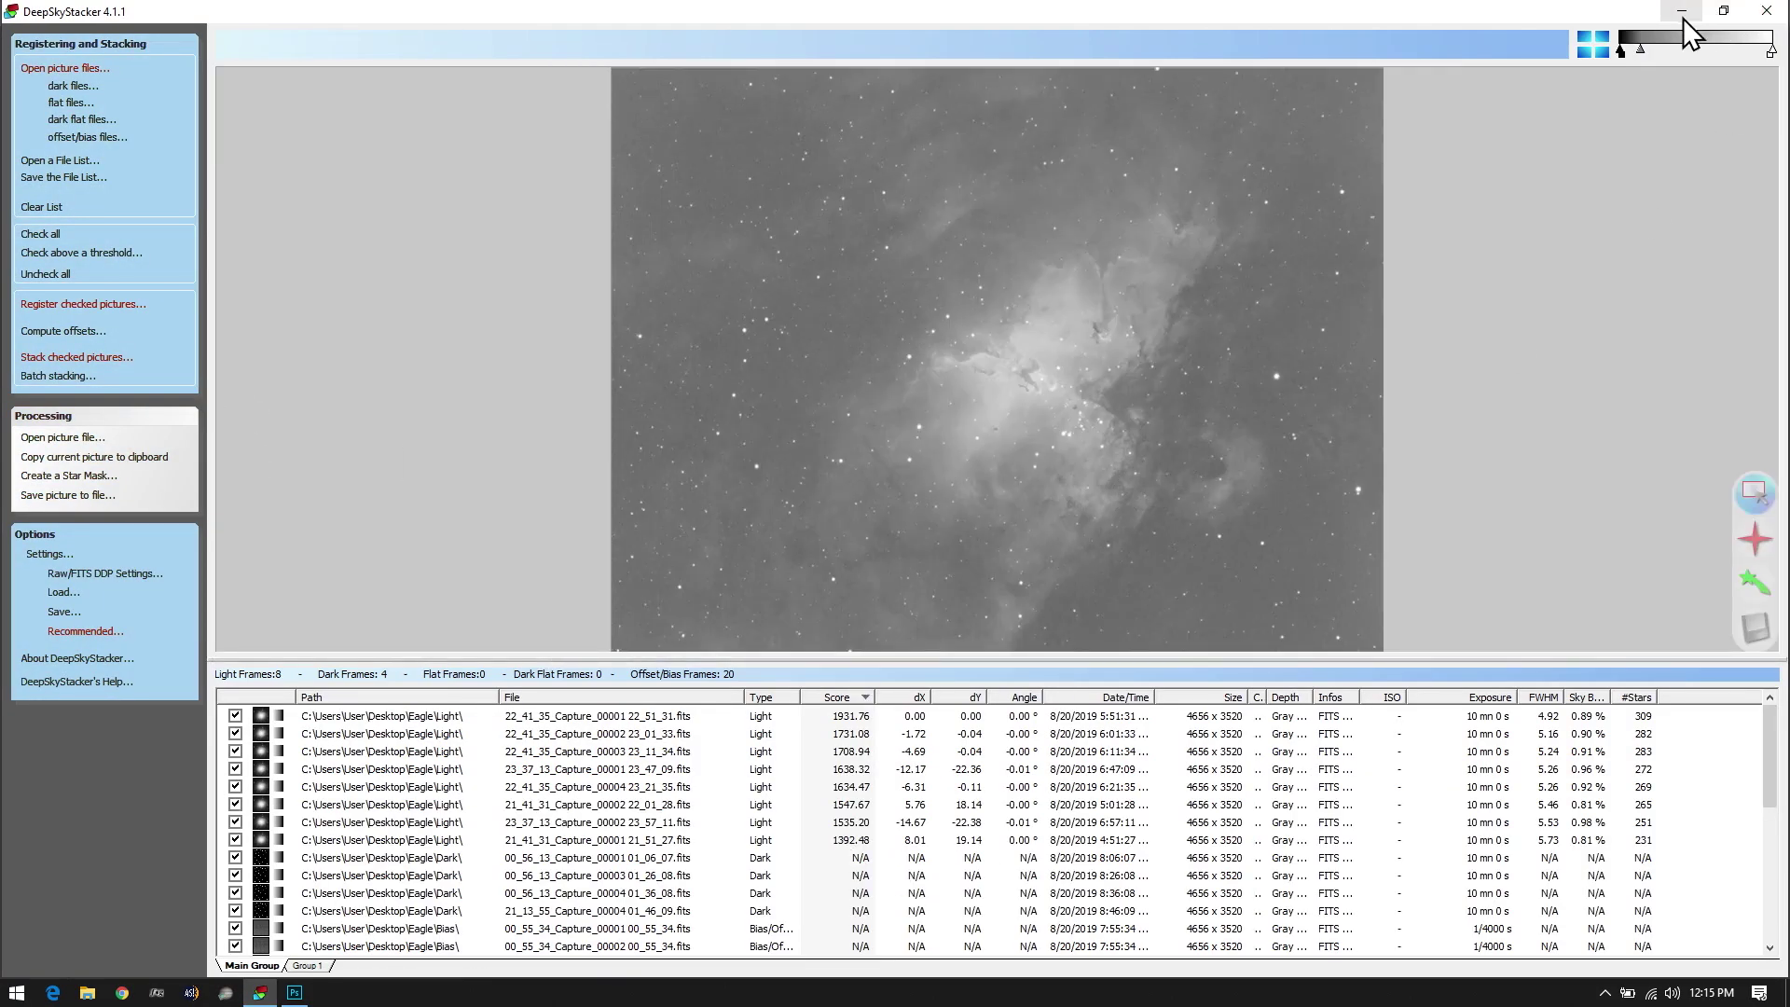
pyautogui.click(857, 839)
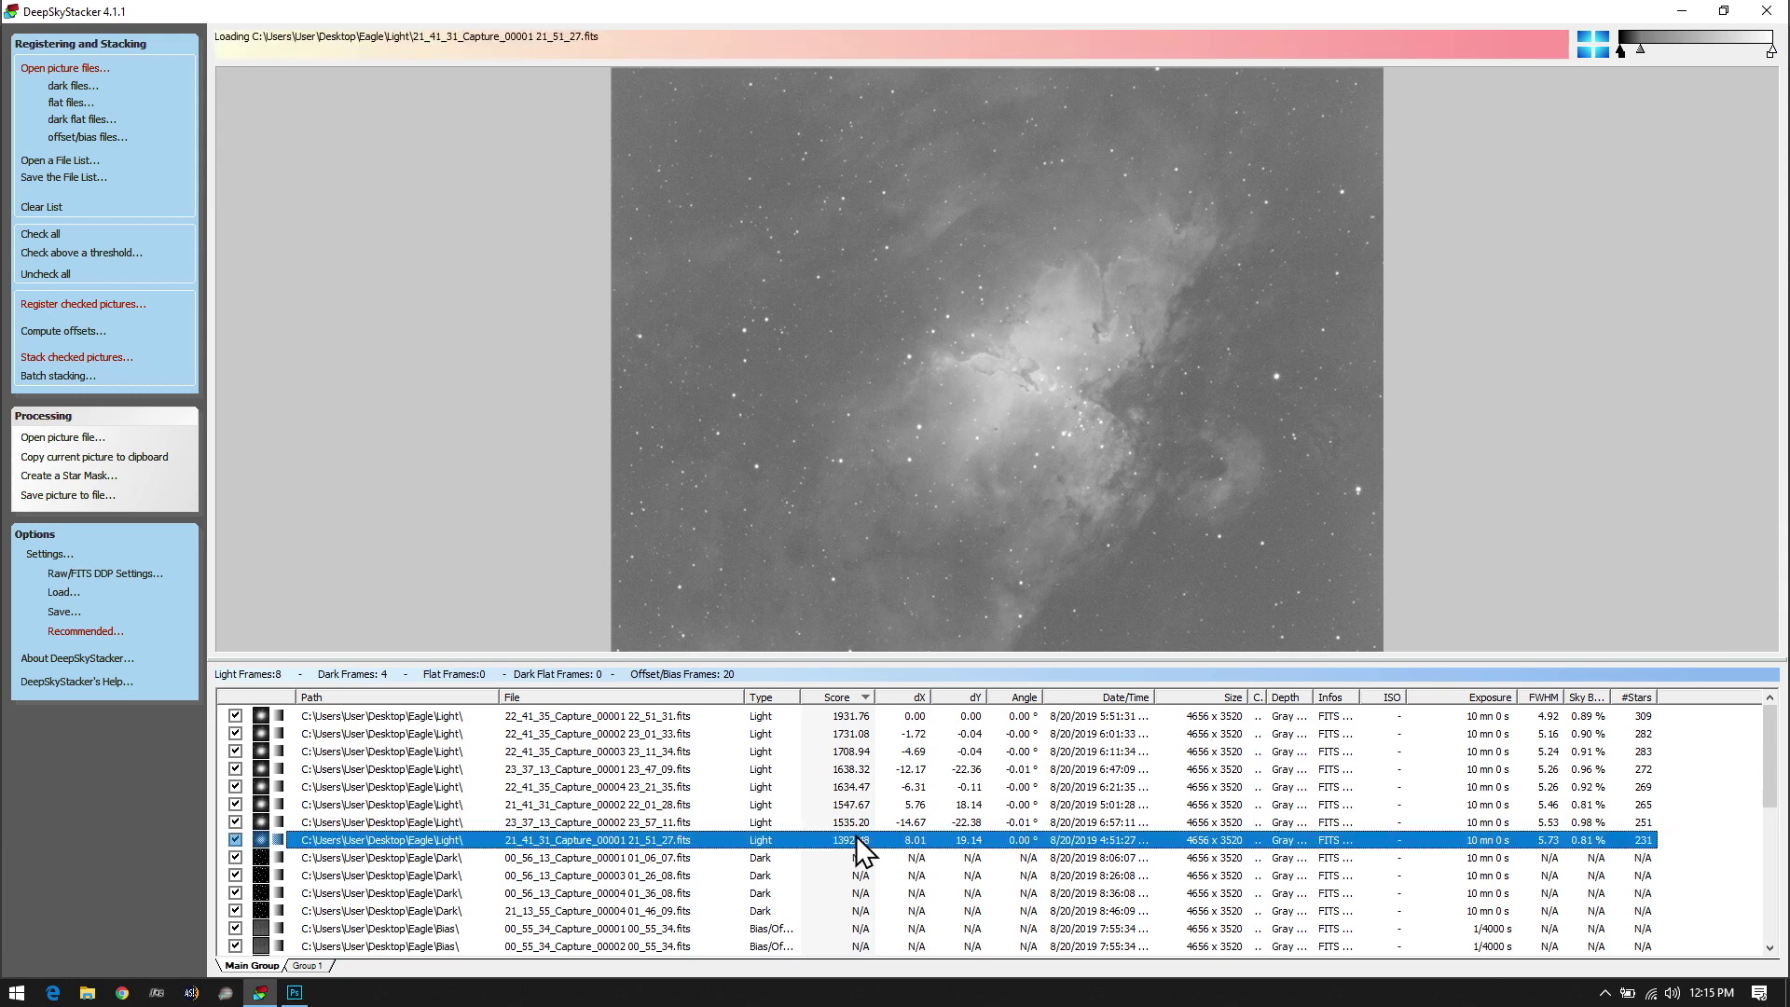
pyautogui.click(854, 716)
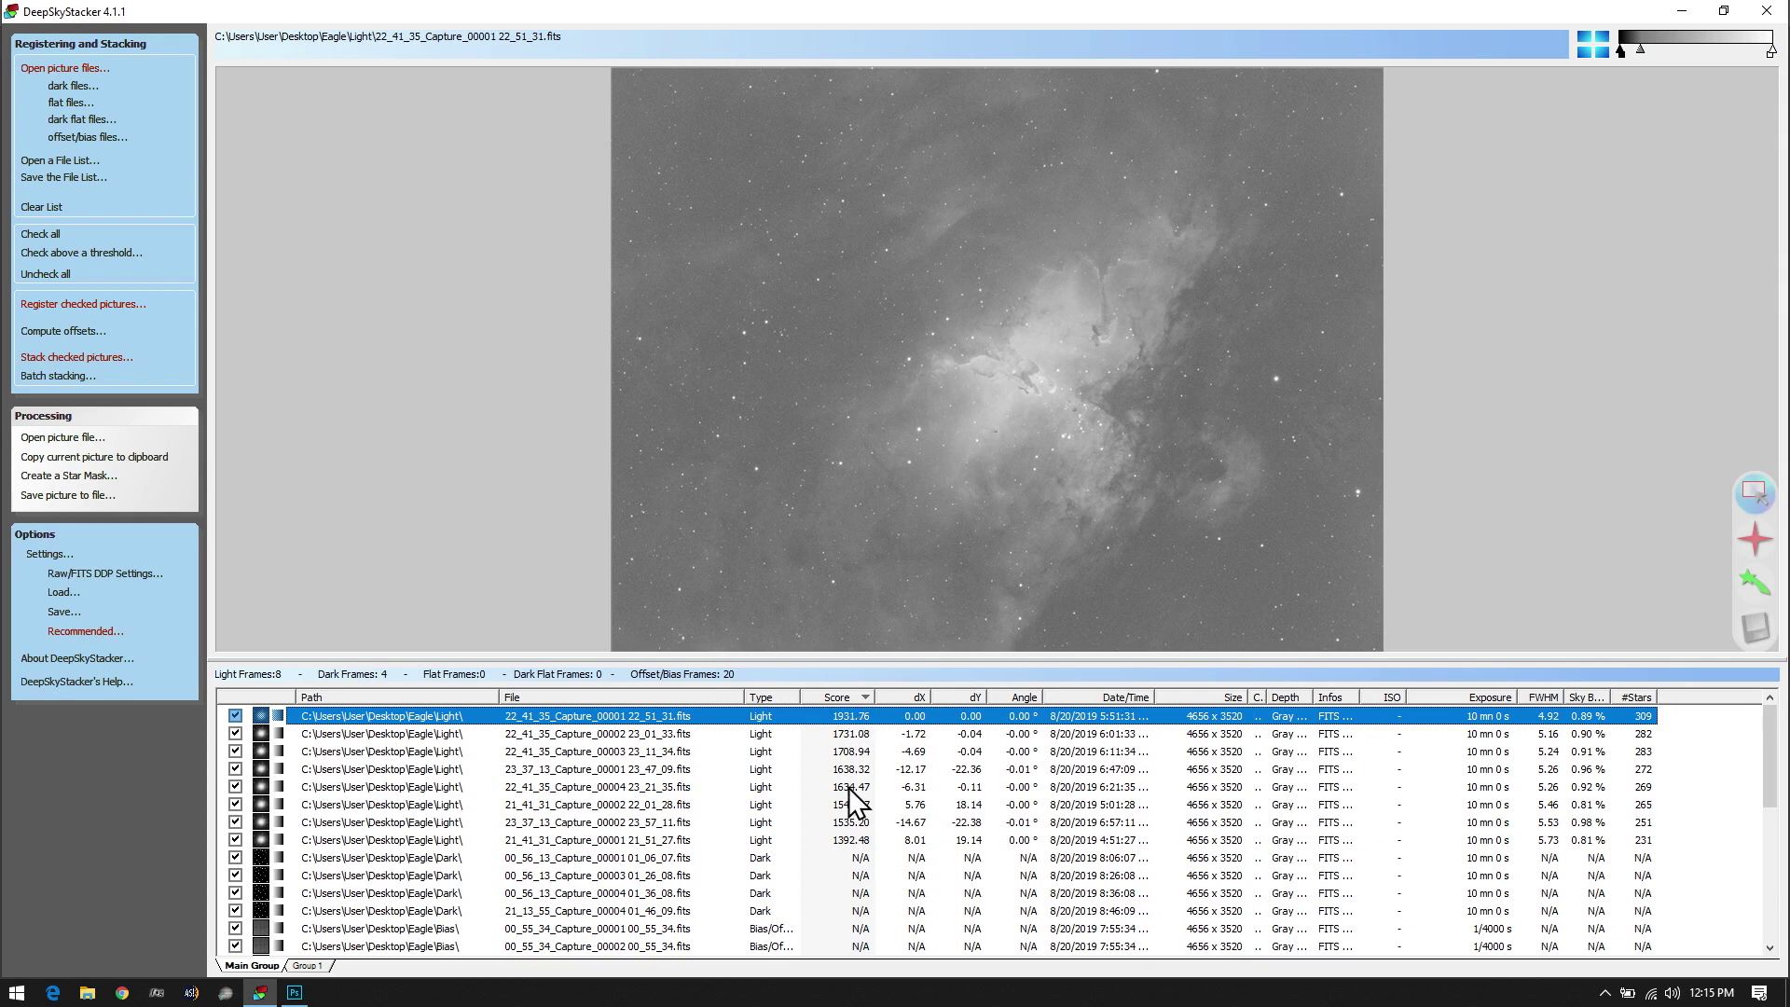
pyautogui.click(1679, 12)
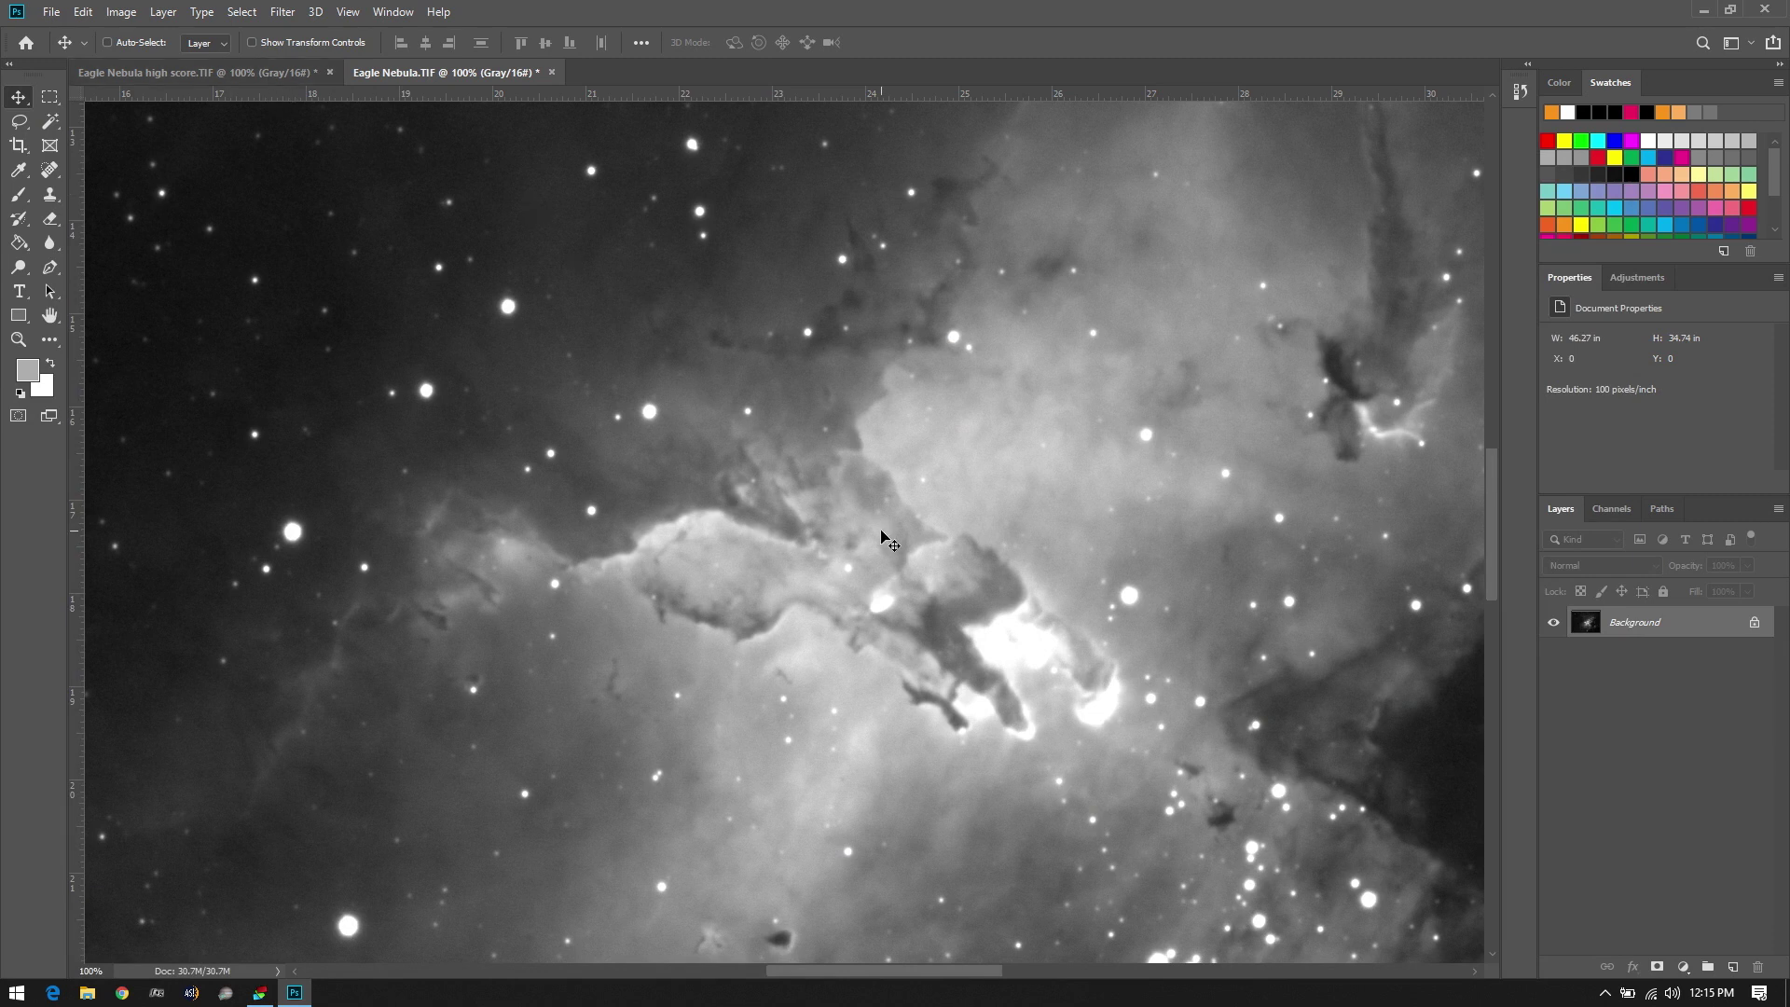
# Recheck the differences between the high score stack and the full stack at 100 %, finishing on Eagle Nebula high score
pyautogui.click(282, 73)
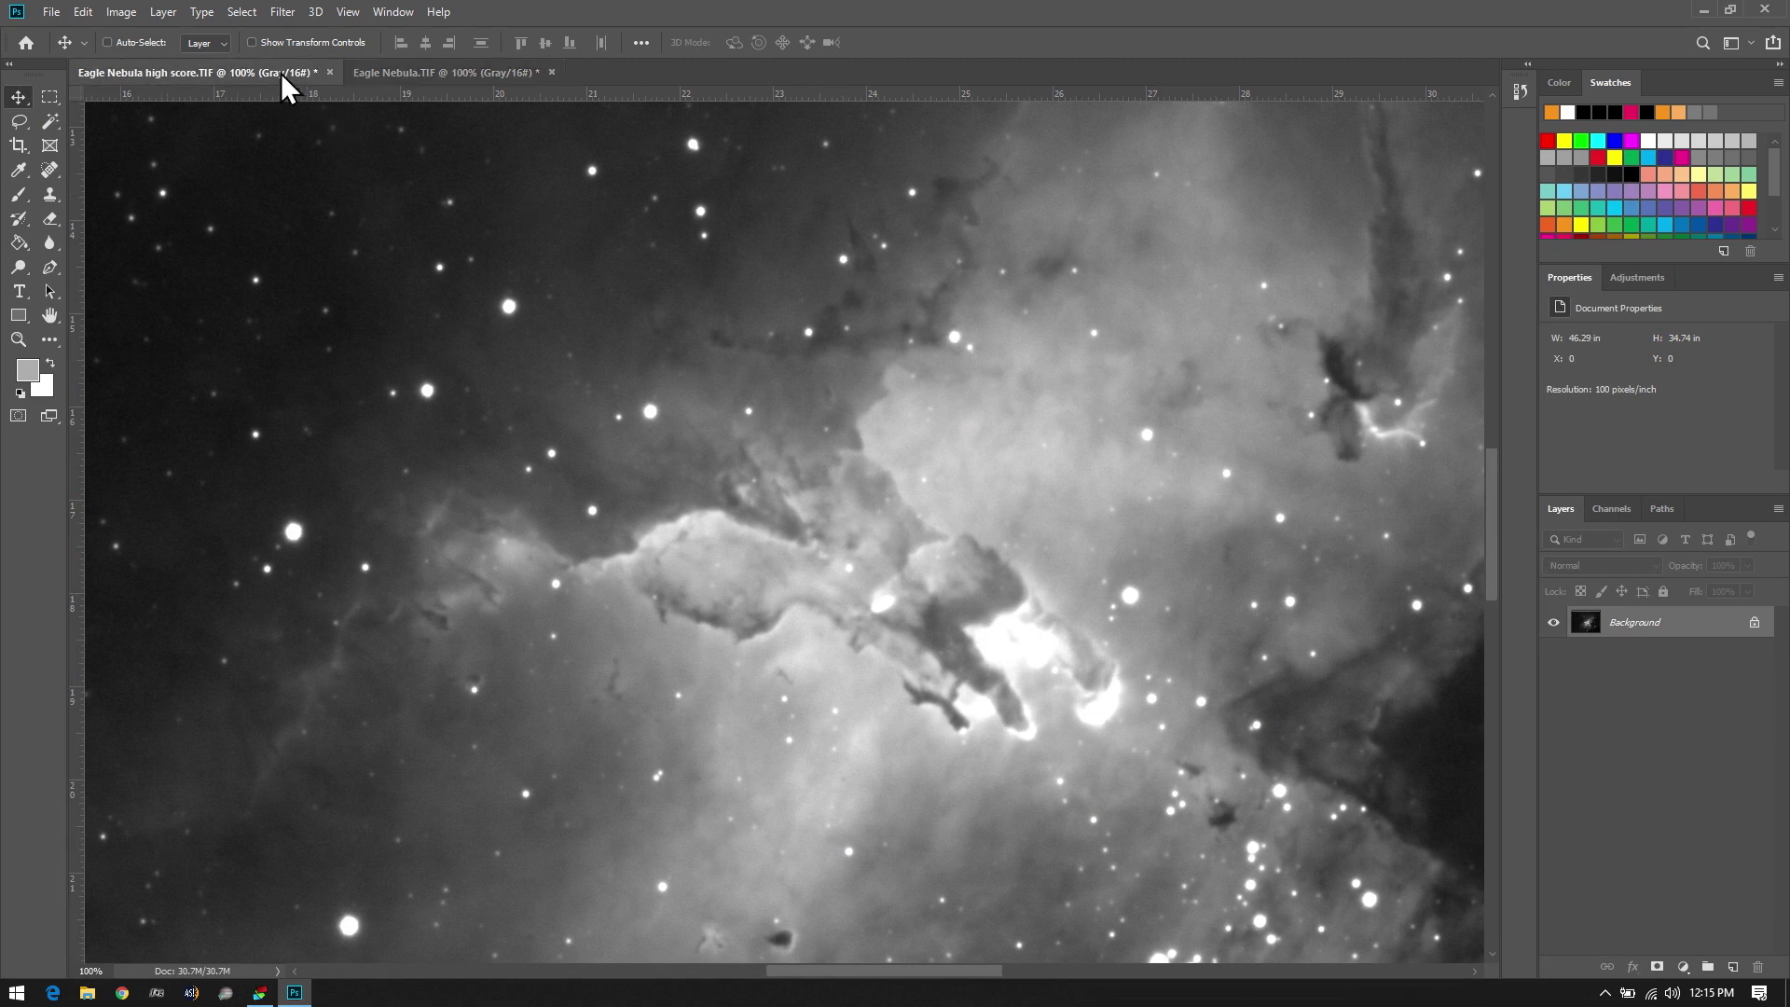
pyautogui.click(386, 67)
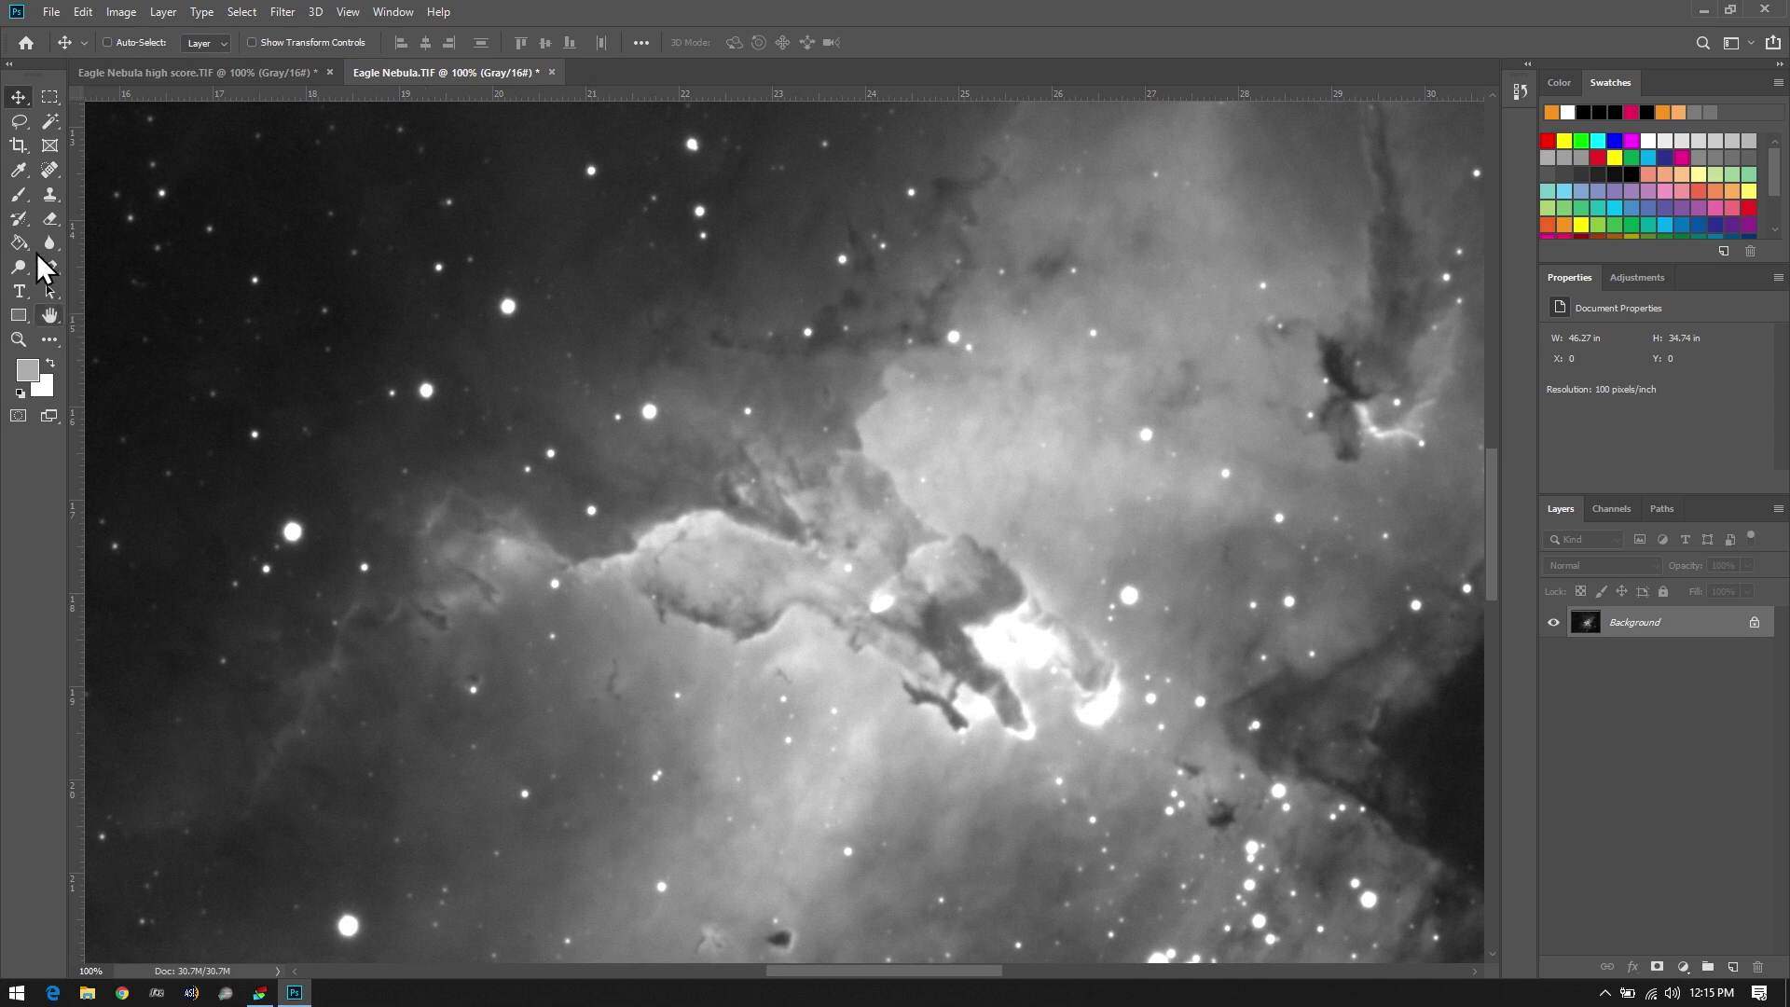
pyautogui.click(172, 73)
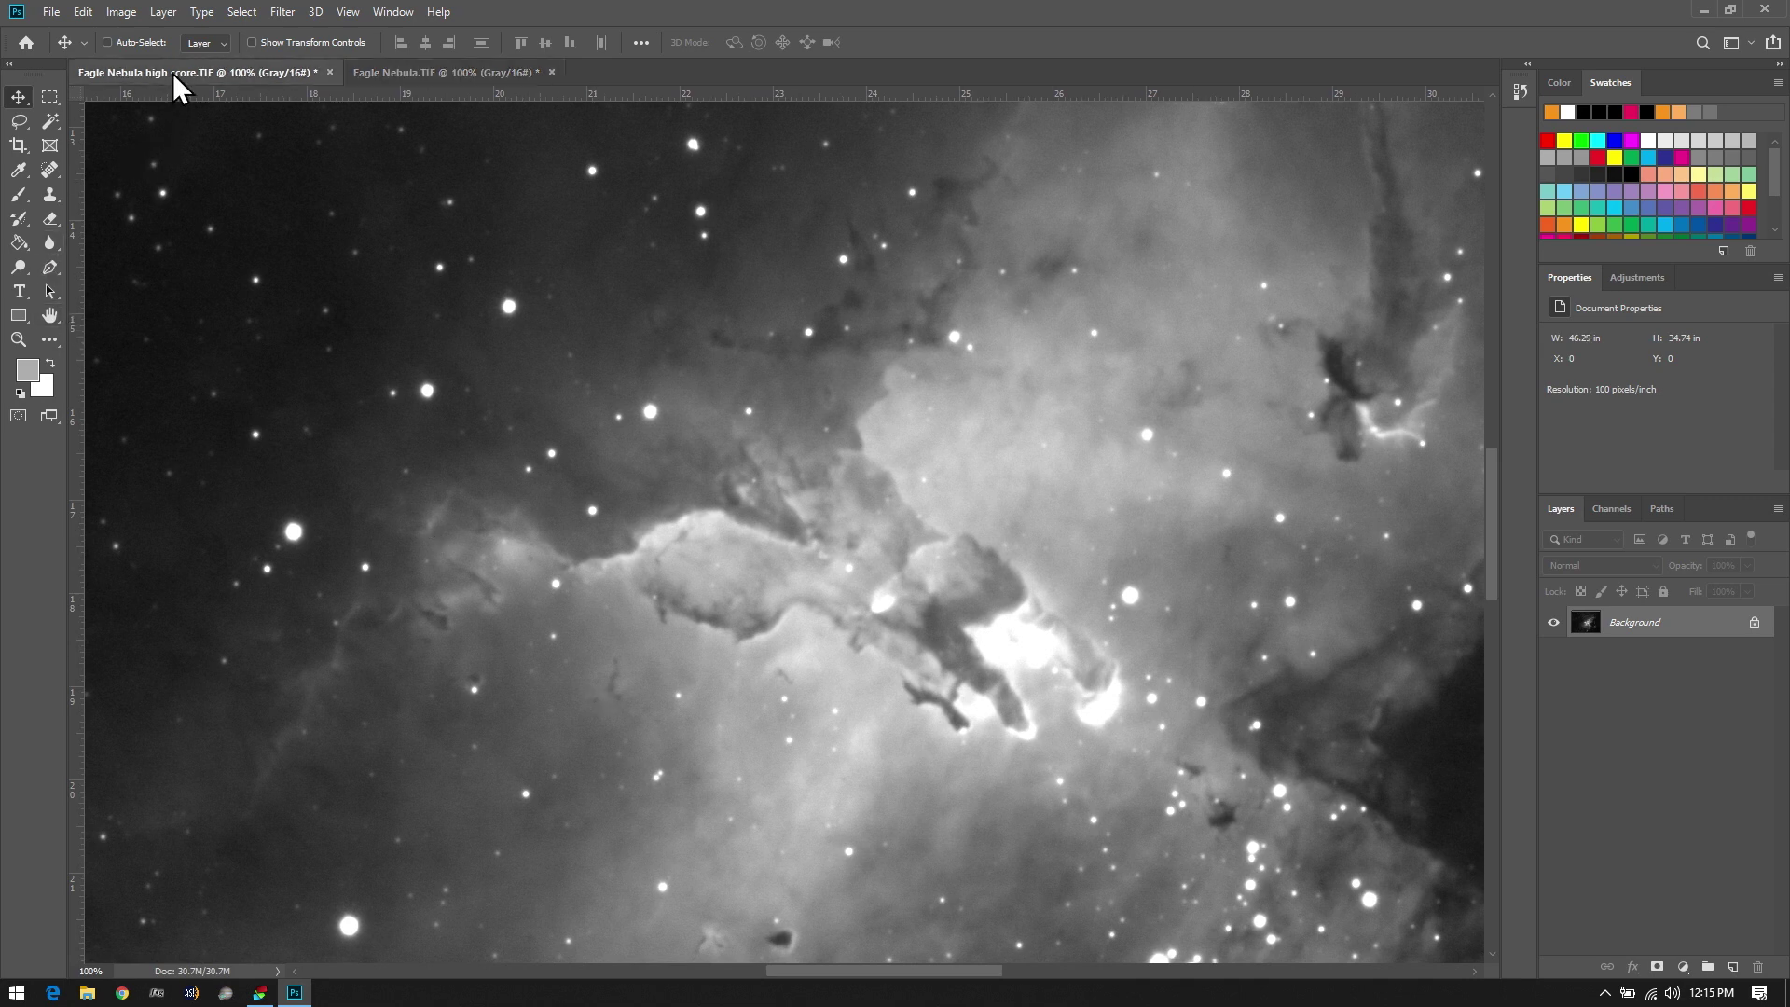
pyautogui.click(403, 73)
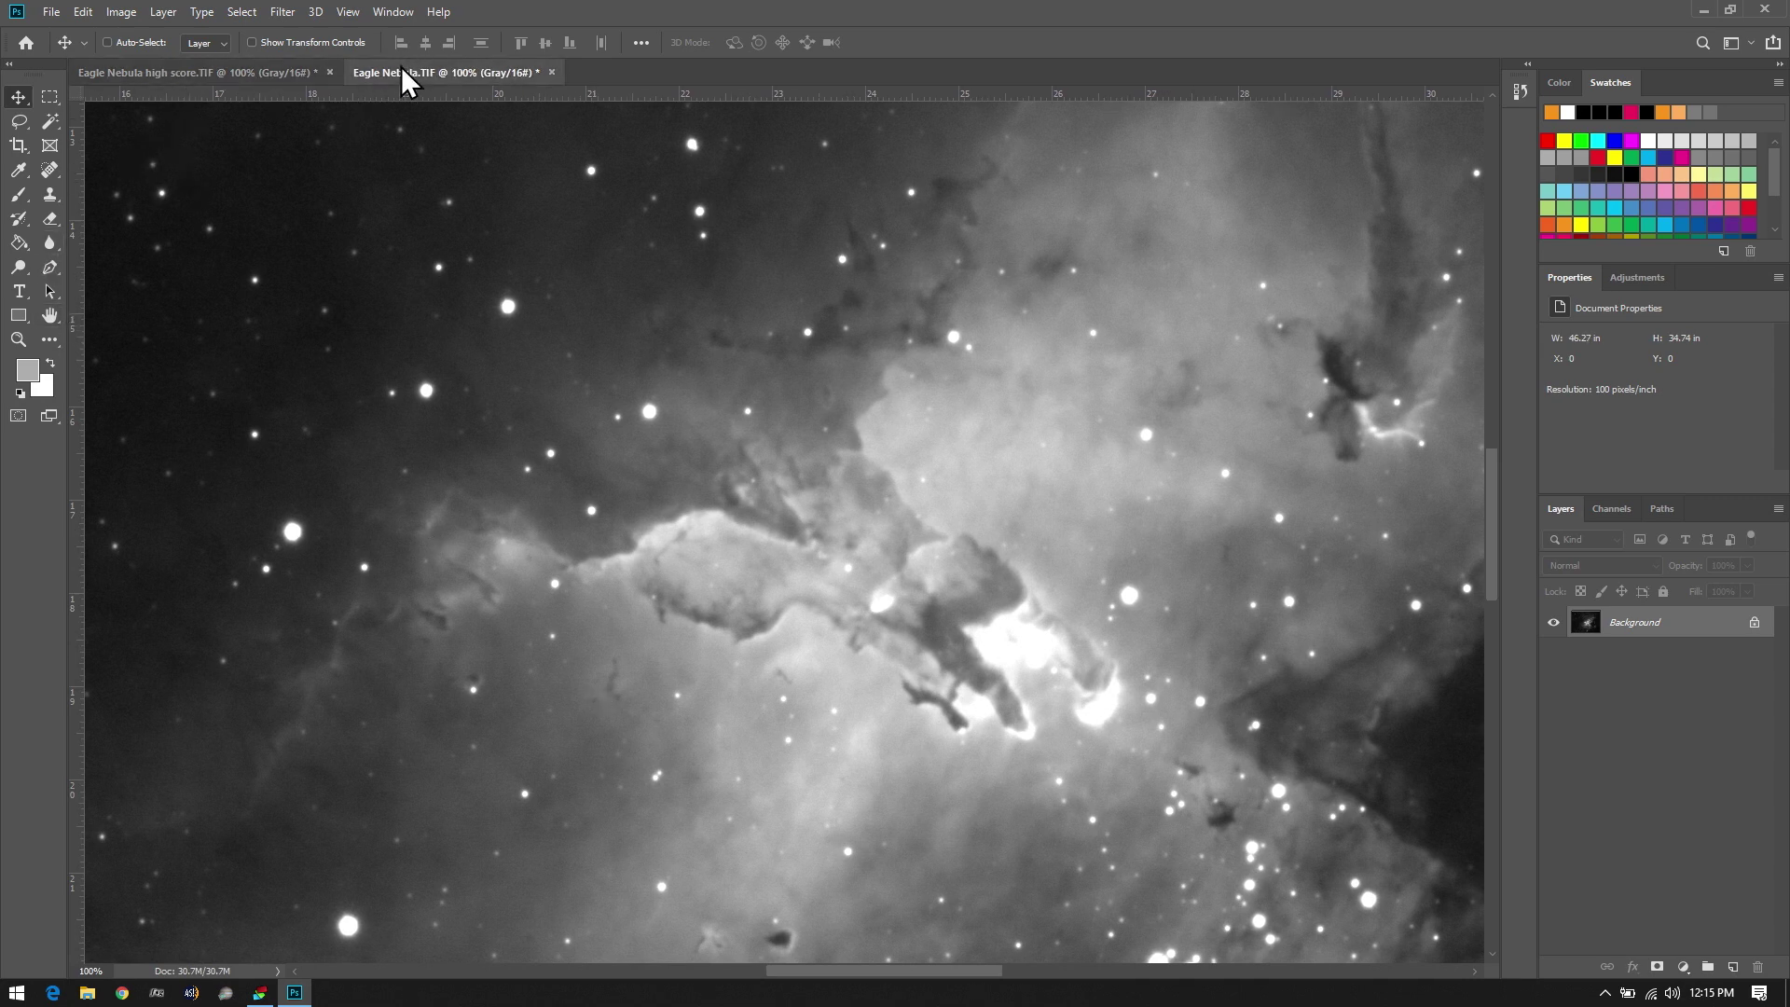
pyautogui.click(264, 66)
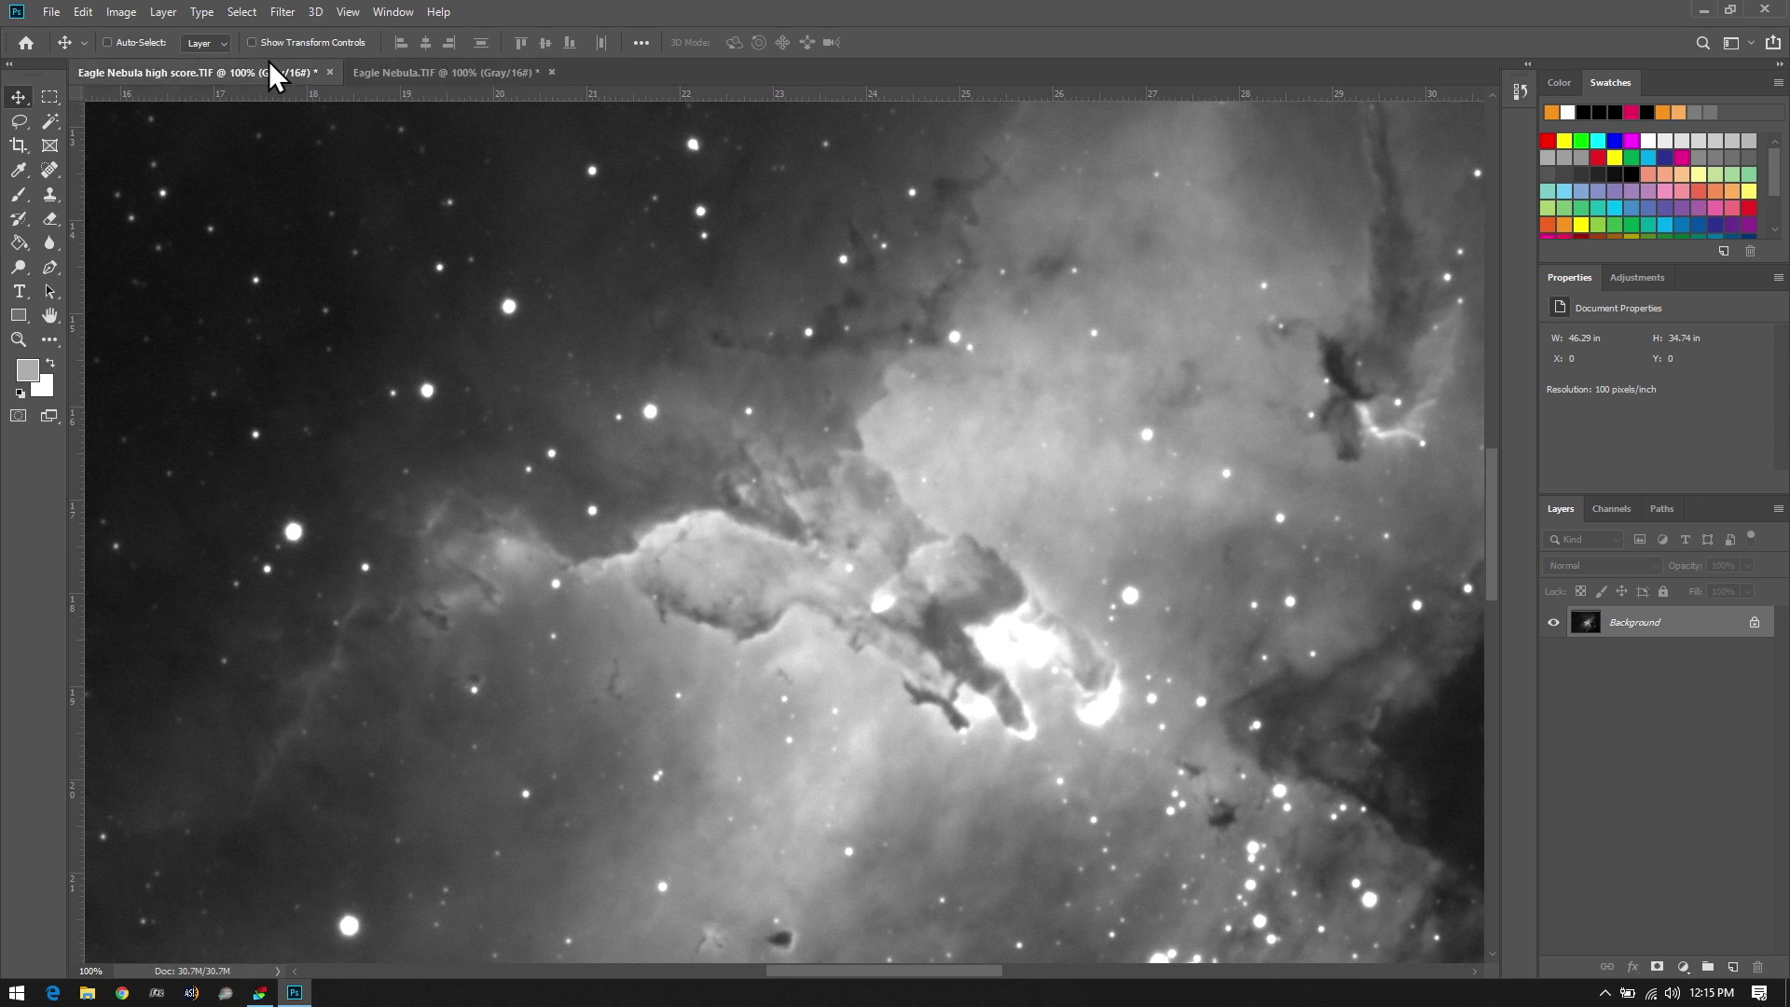
pyautogui.click(423, 73)
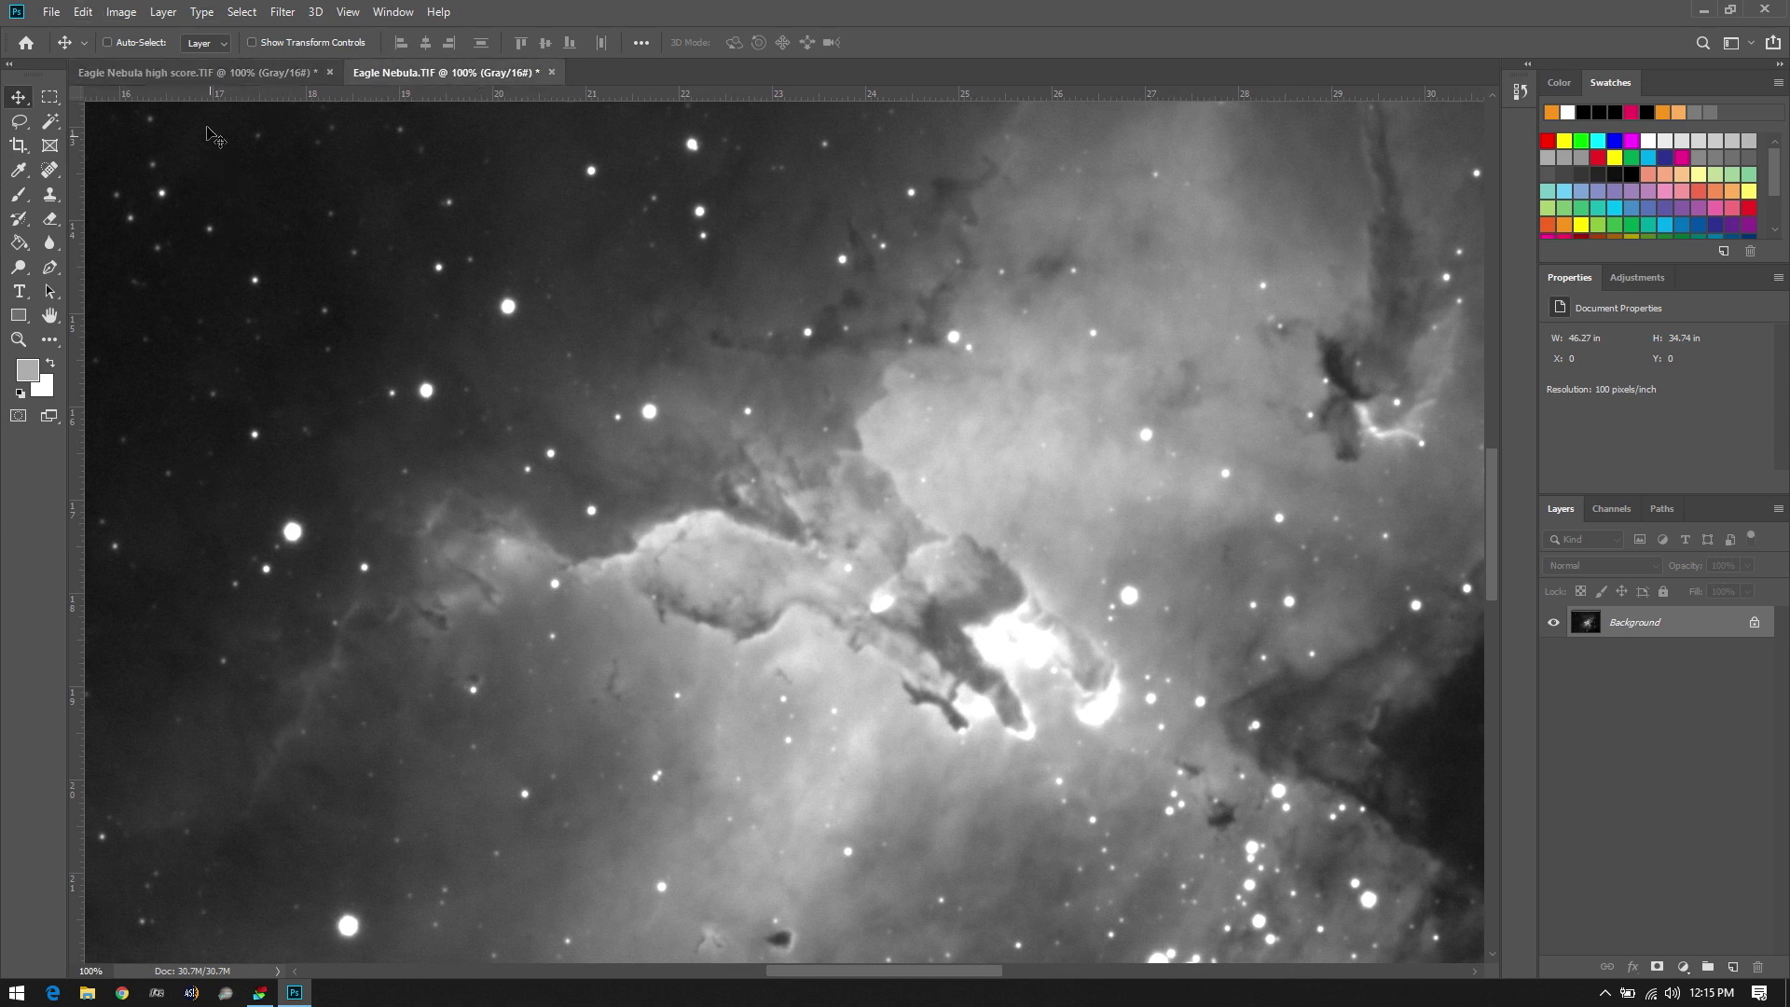
pyautogui.click(220, 75)
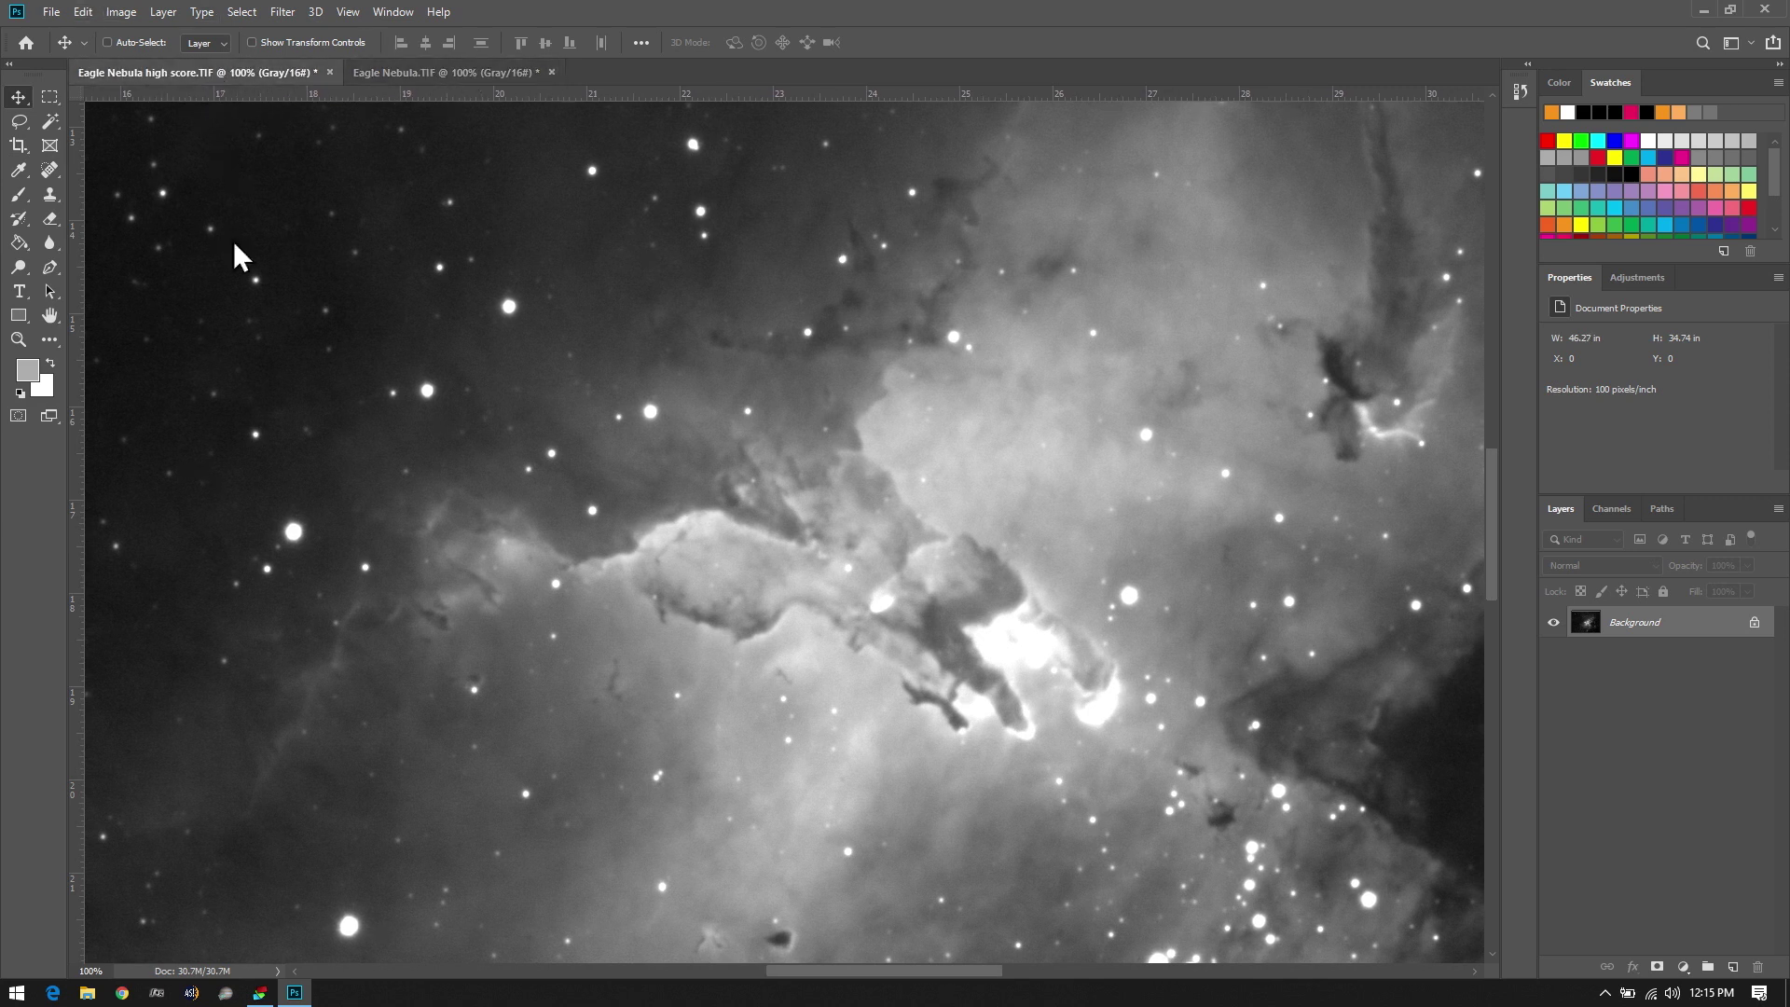
# Close the Eagle Nebula picture without saving and revert Eagle Nebula high score to its originally opened state from the history
pyautogui.click(552, 73)
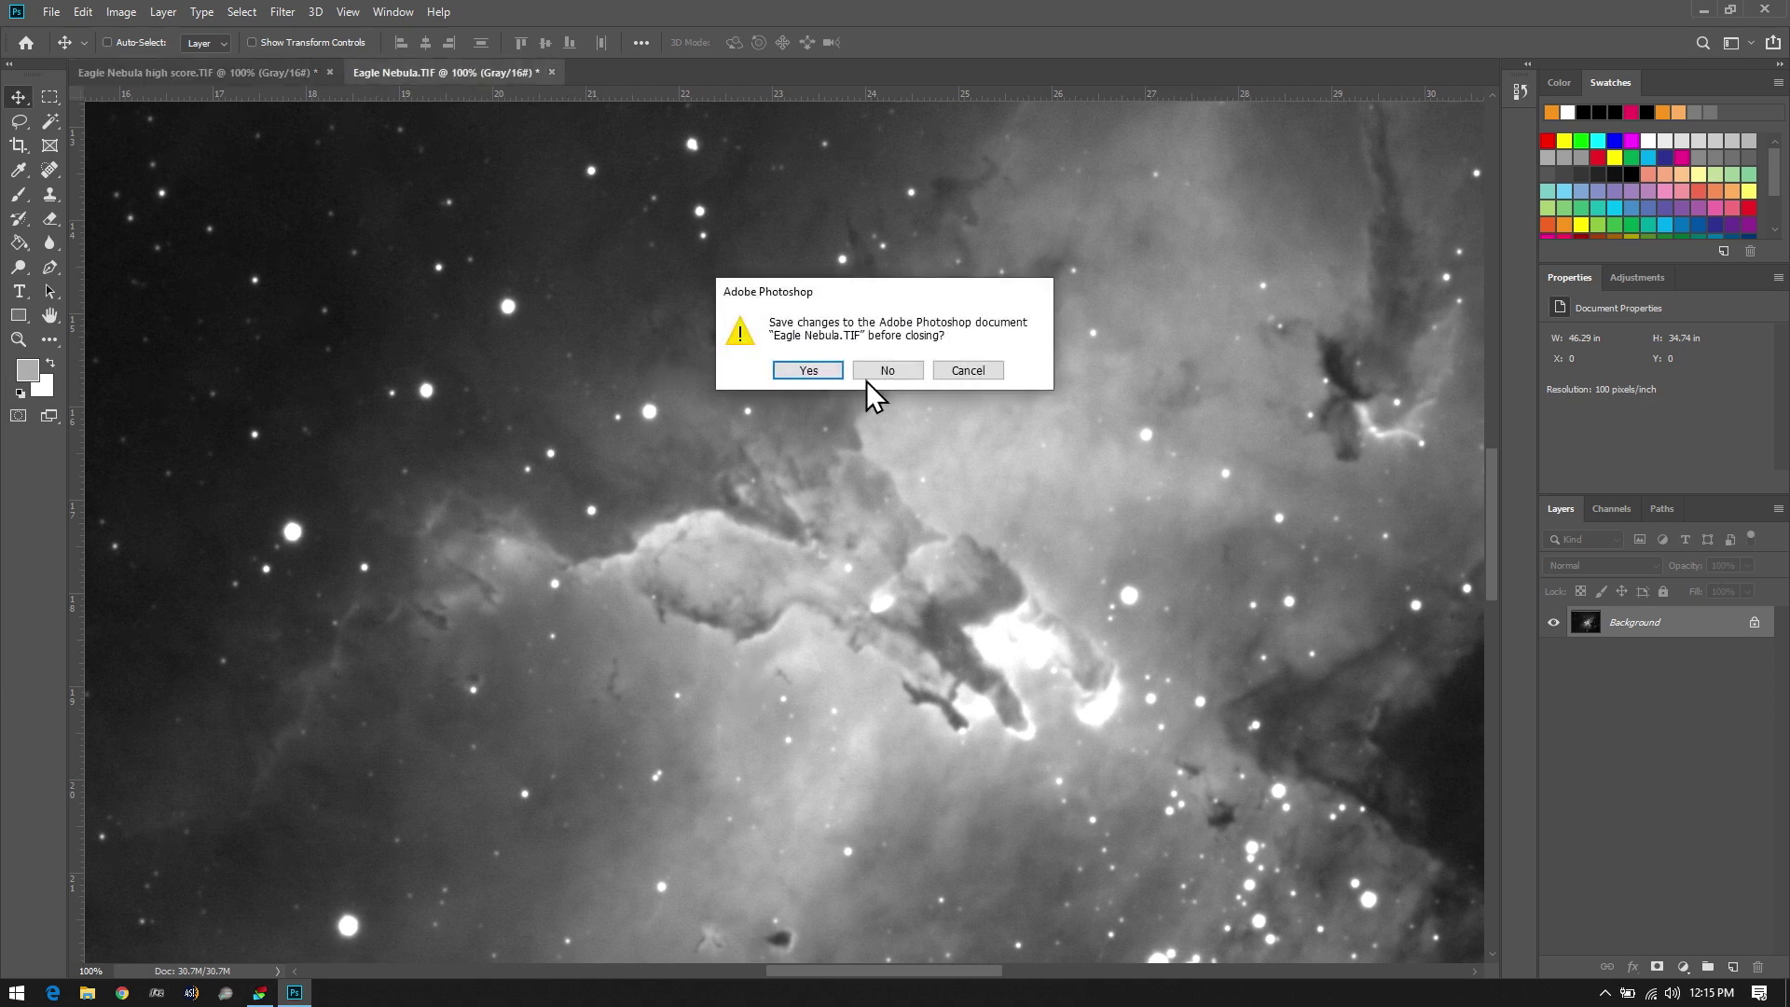
pyautogui.click(864, 373)
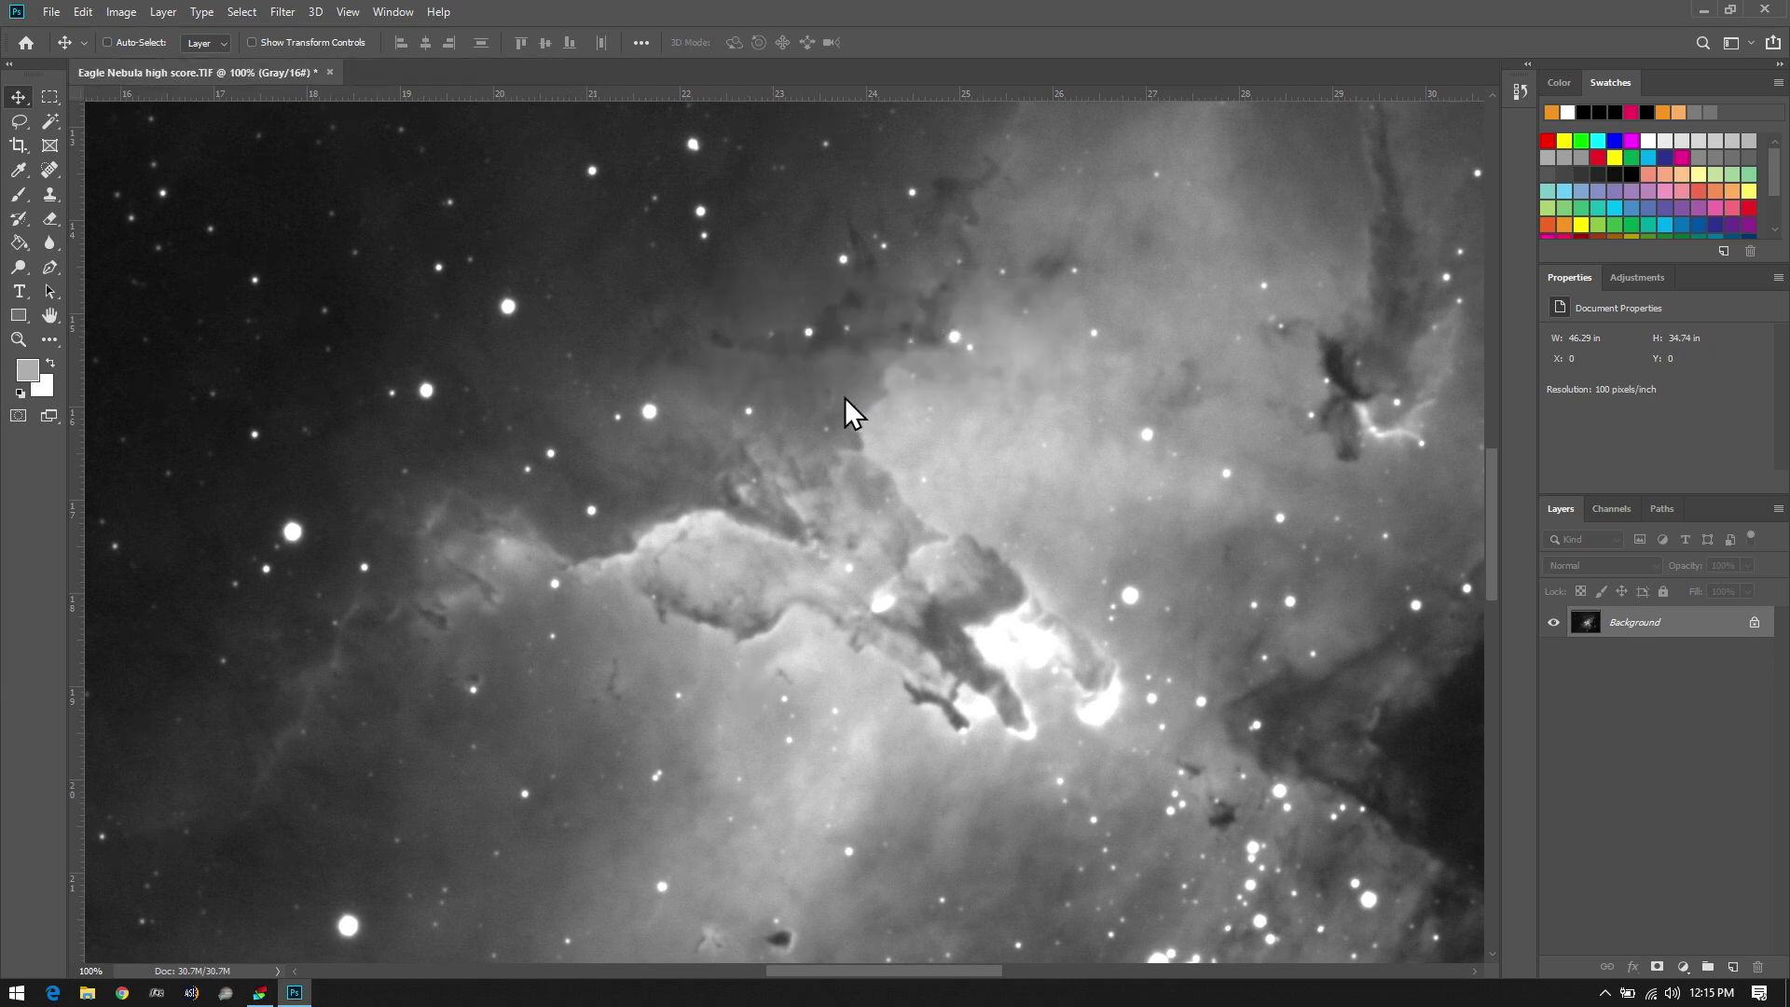
pyautogui.click(1520, 90)
pyautogui.click(1407, 115)
pyautogui.click(1465, 84)
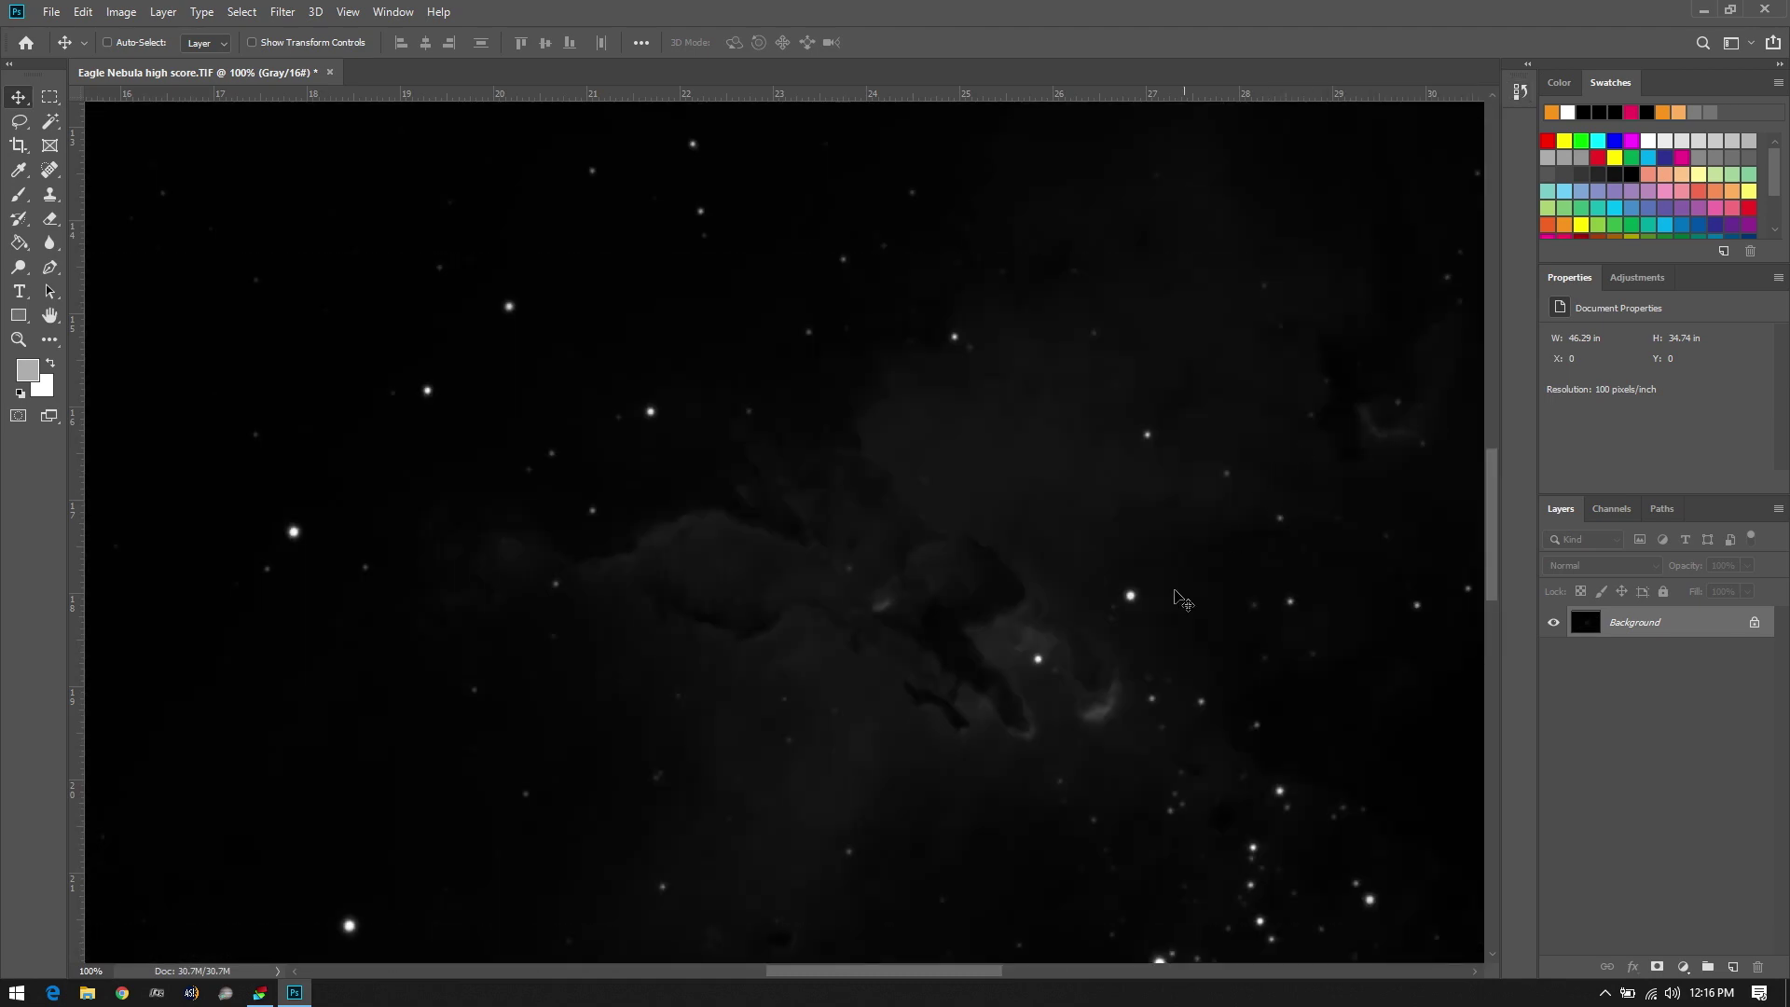
# Brighten the whole Eagle Nebula high score image with a Levels adjustment, lowering the white input level to 38
pyautogui.click(18, 339)
pyautogui.keyDown('alt'); pyautogui.click(914, 530); pyautogui.keyUp('alt')
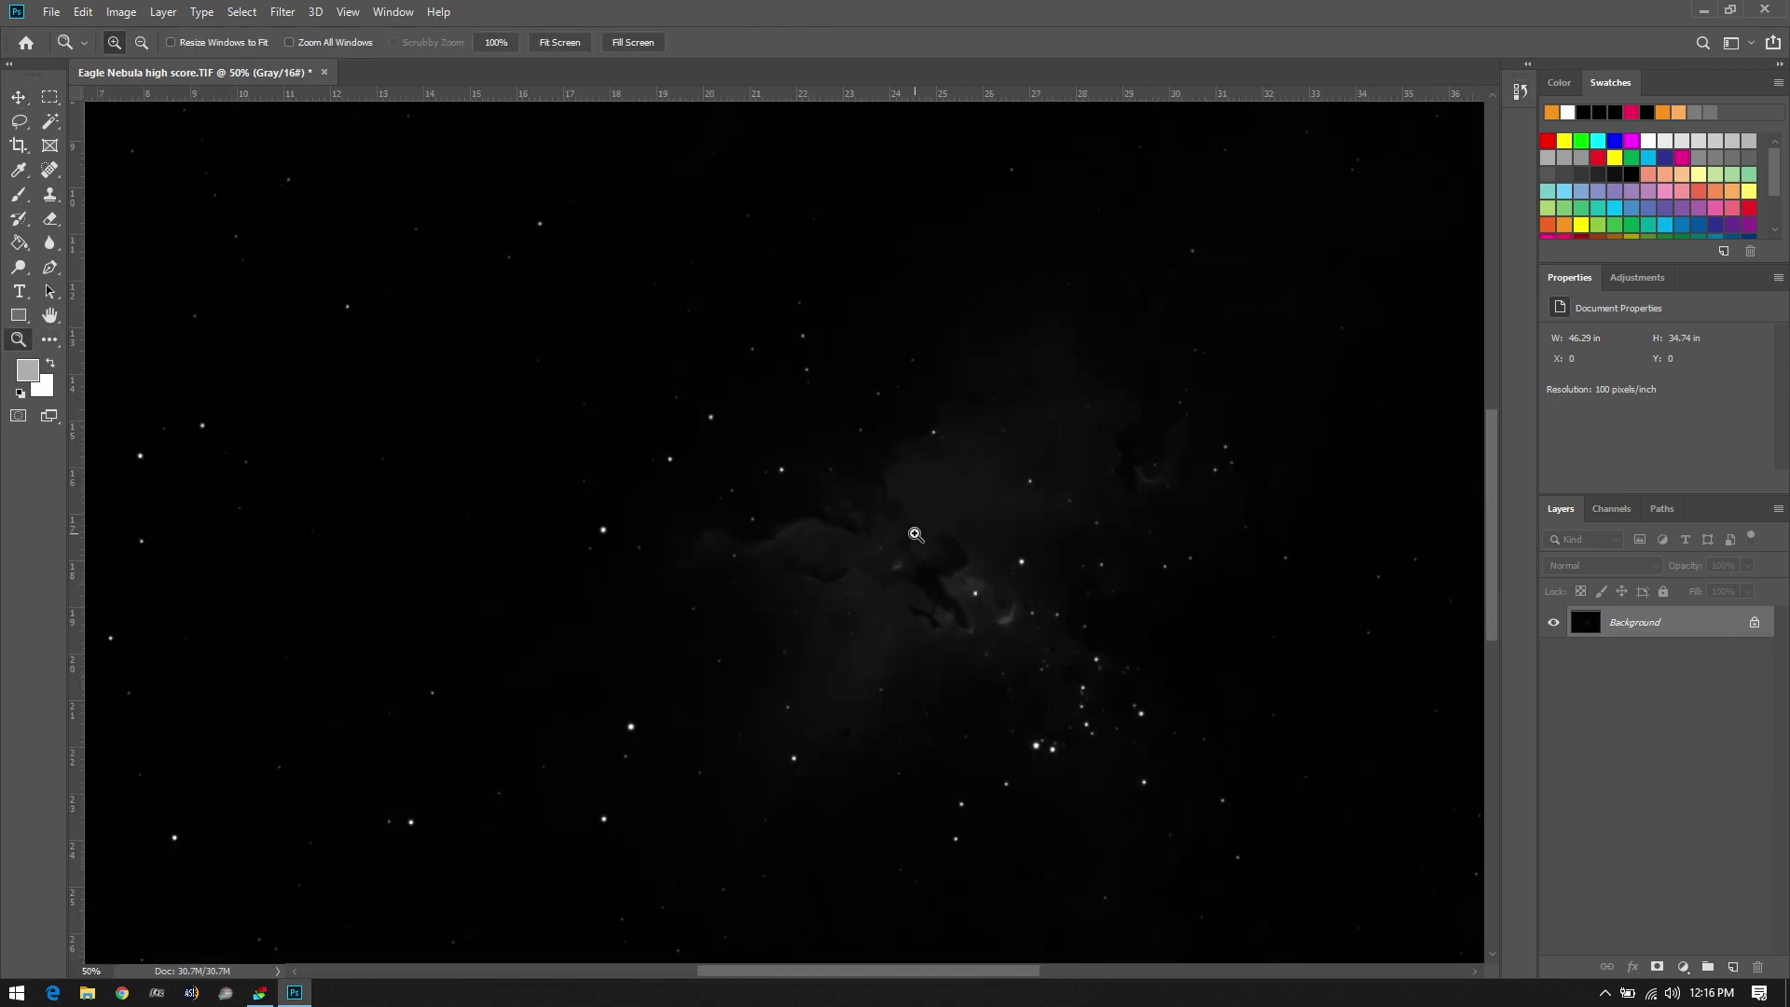
pyautogui.keyDown('alt'); pyautogui.click(923, 560); pyautogui.keyUp('alt')
pyautogui.moveTo(839, 667); pyautogui.dragTo(841, 537)
pyautogui.hotkey('ctrl', 'r')
pyautogui.keyDown('alt'); pyautogui.click(646, 460); pyautogui.keyUp('alt')
pyautogui.click(19, 96)
pyautogui.hotkey('ctrl', 'r')
pyautogui.moveTo(739, 500)
pyautogui.mouseDown()
pyautogui.moveTo(767, 428)
pyautogui.moveTo(747, 497)
pyautogui.mouseUp()
pyautogui.hotkey('ctrl', 'r')
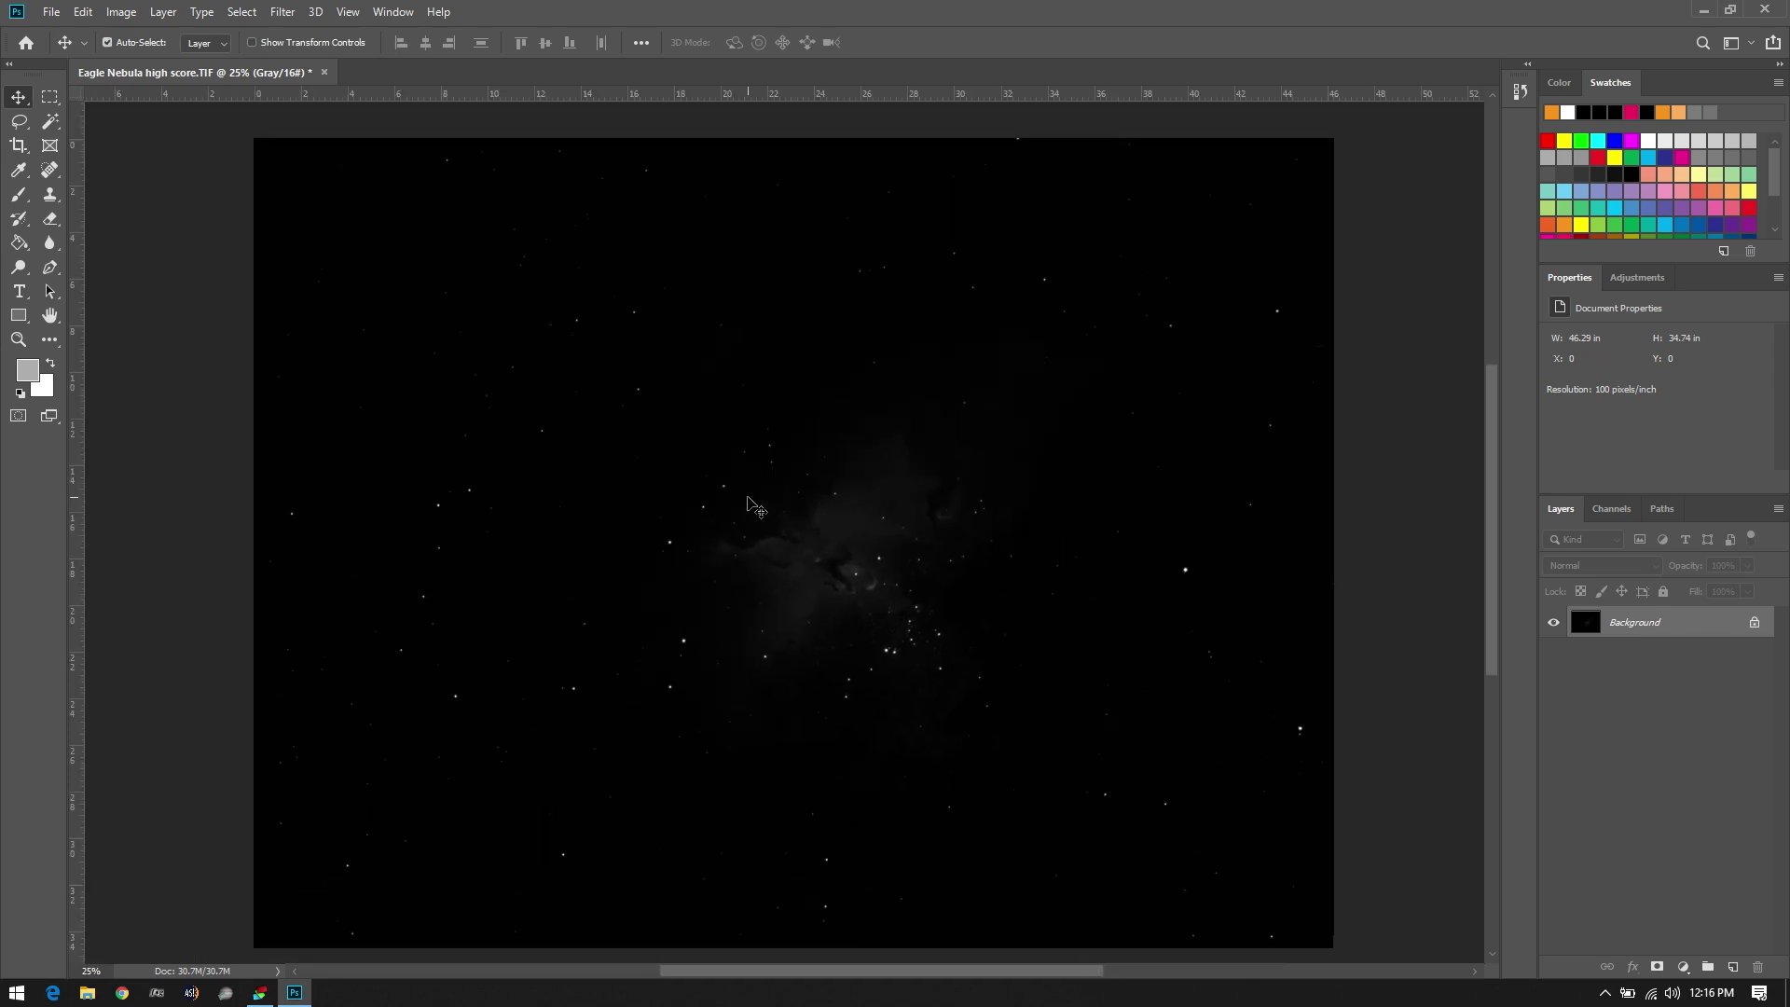
pyautogui.hotkey('ctrl', 'l')
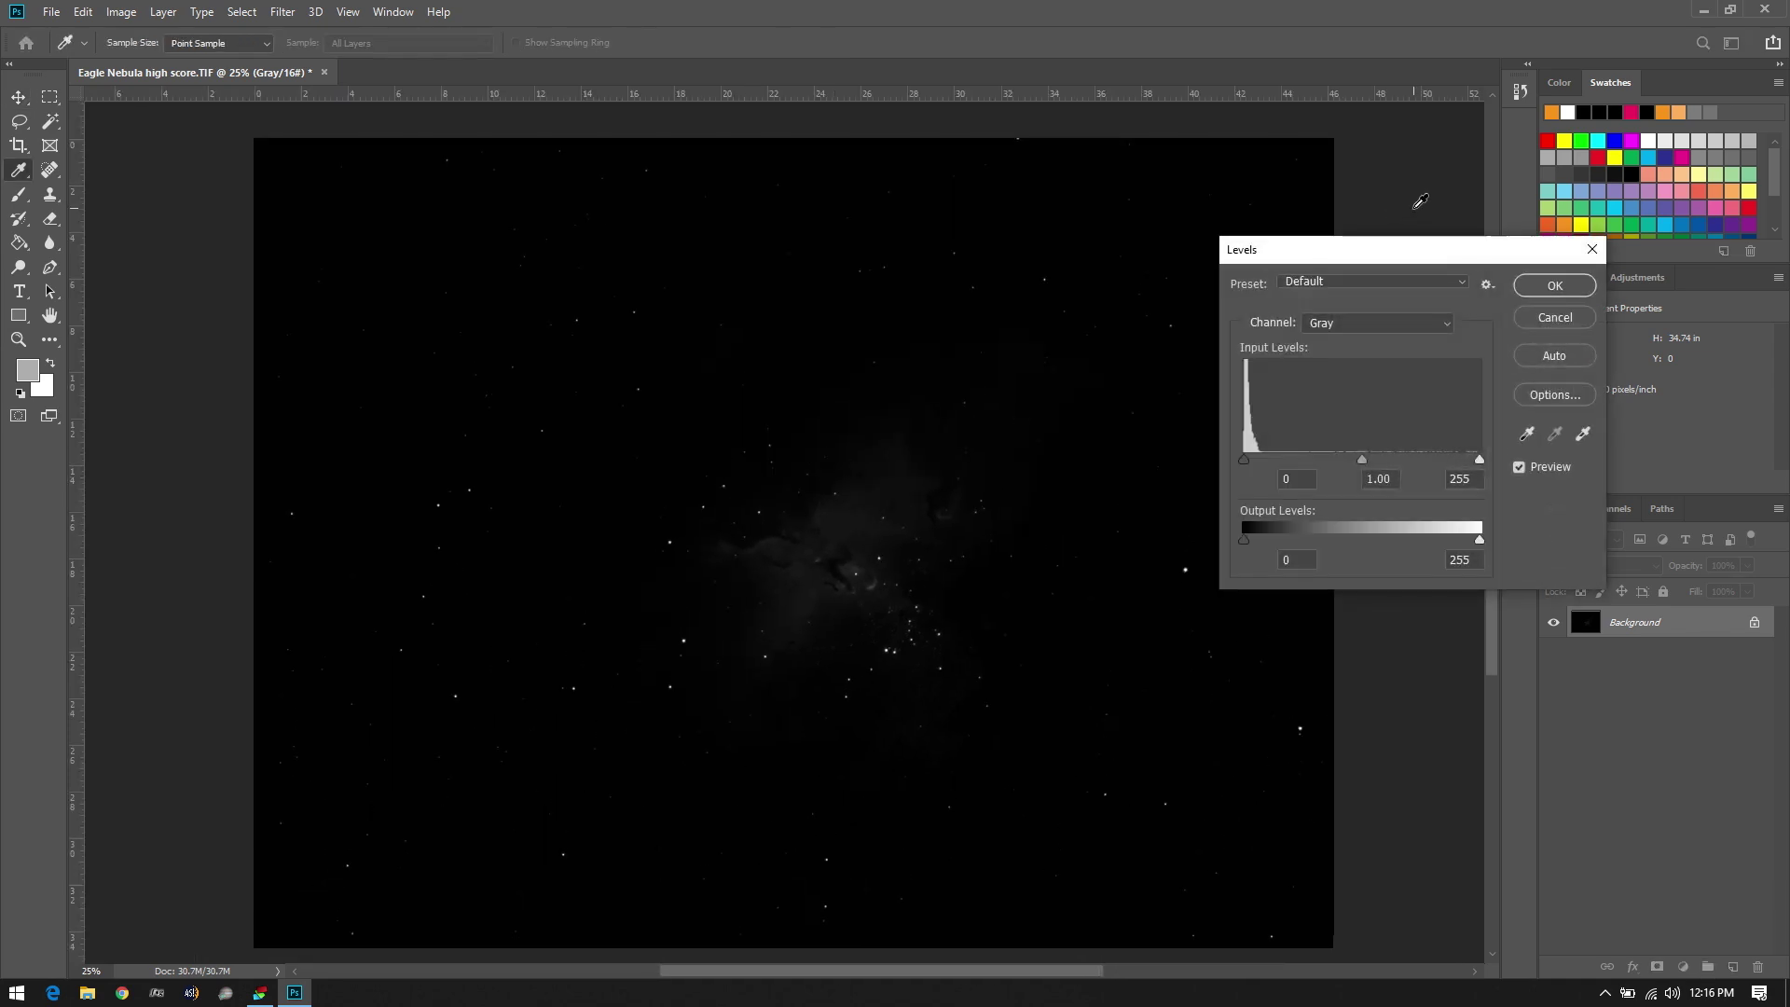
pyautogui.moveTo(1474, 469); pyautogui.dragTo(1529, 466)
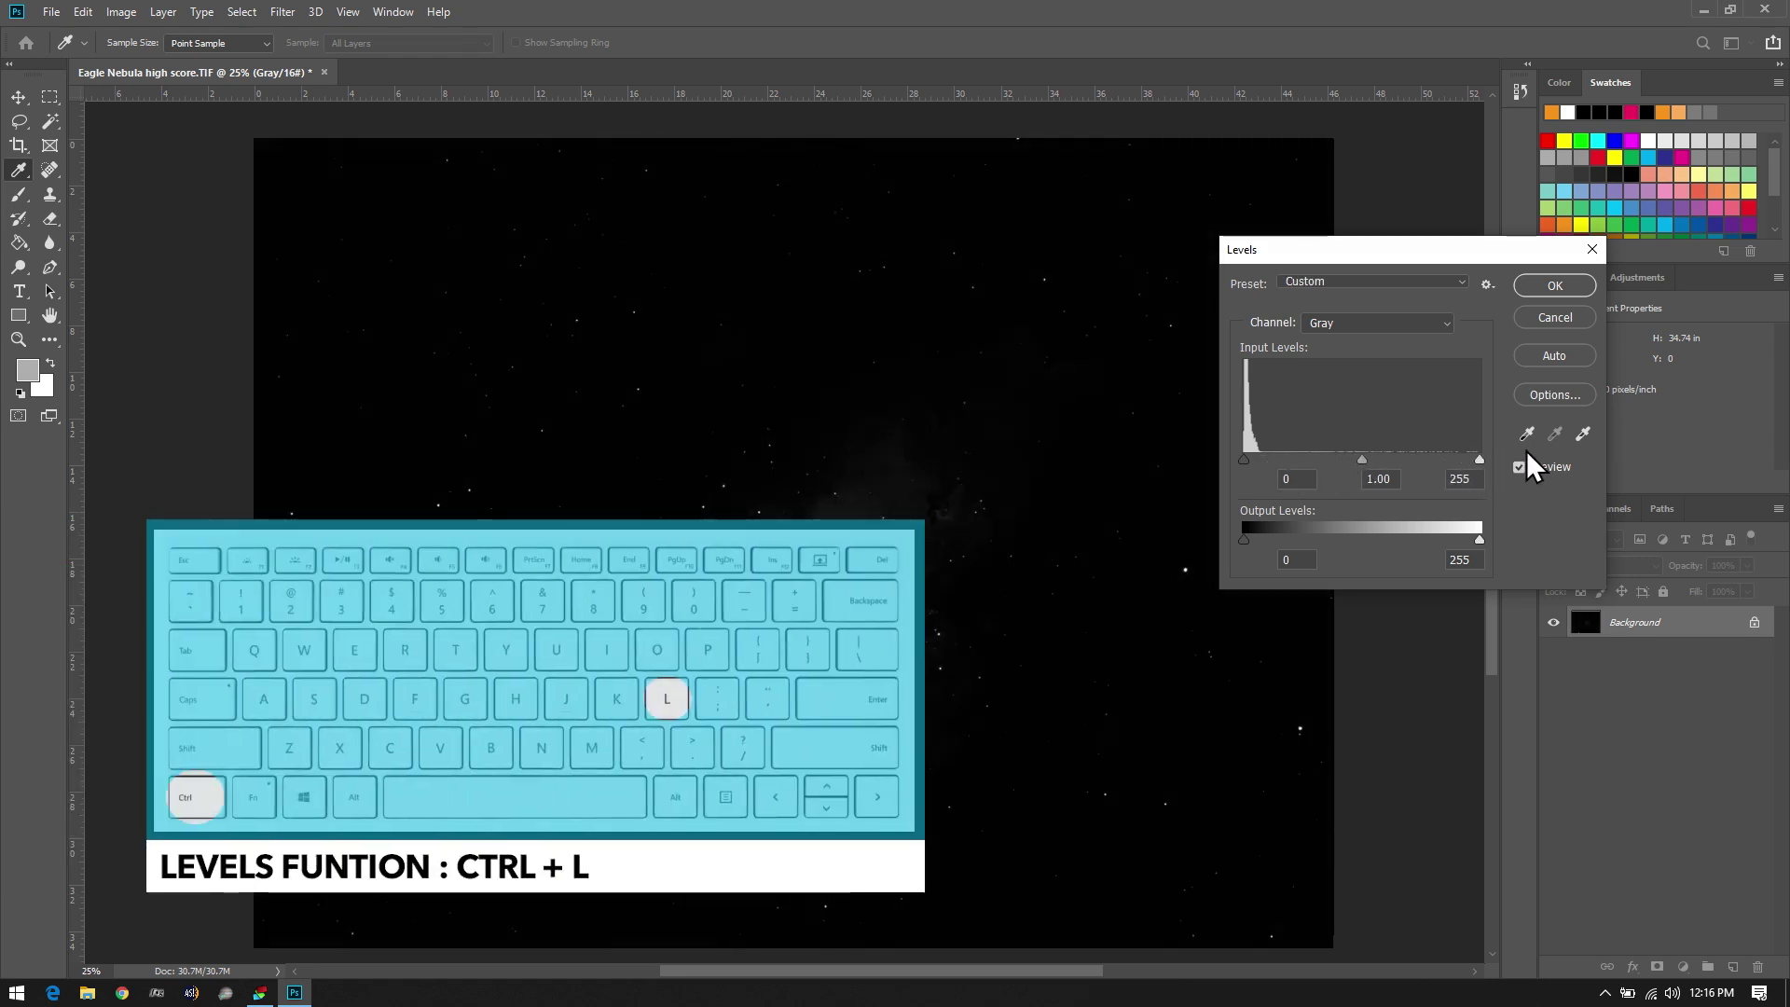
pyautogui.moveTo(1440, 462); pyautogui.dragTo(1279, 472)
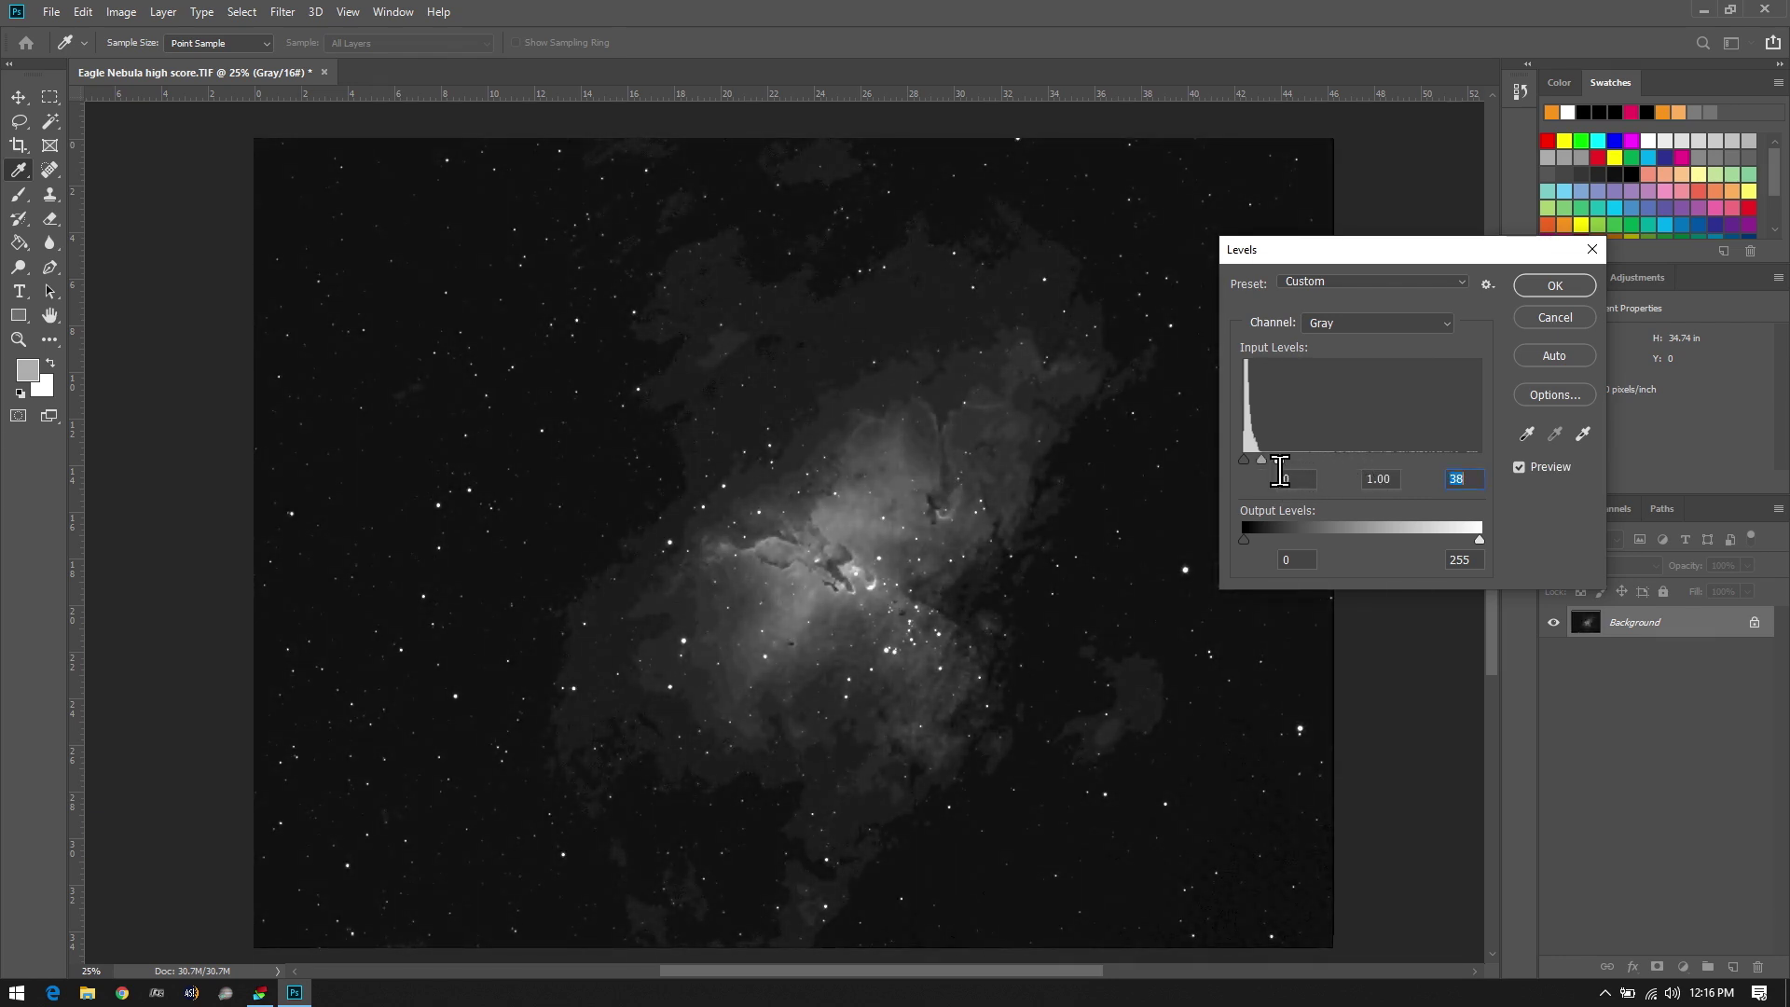
pyautogui.click(1553, 286)
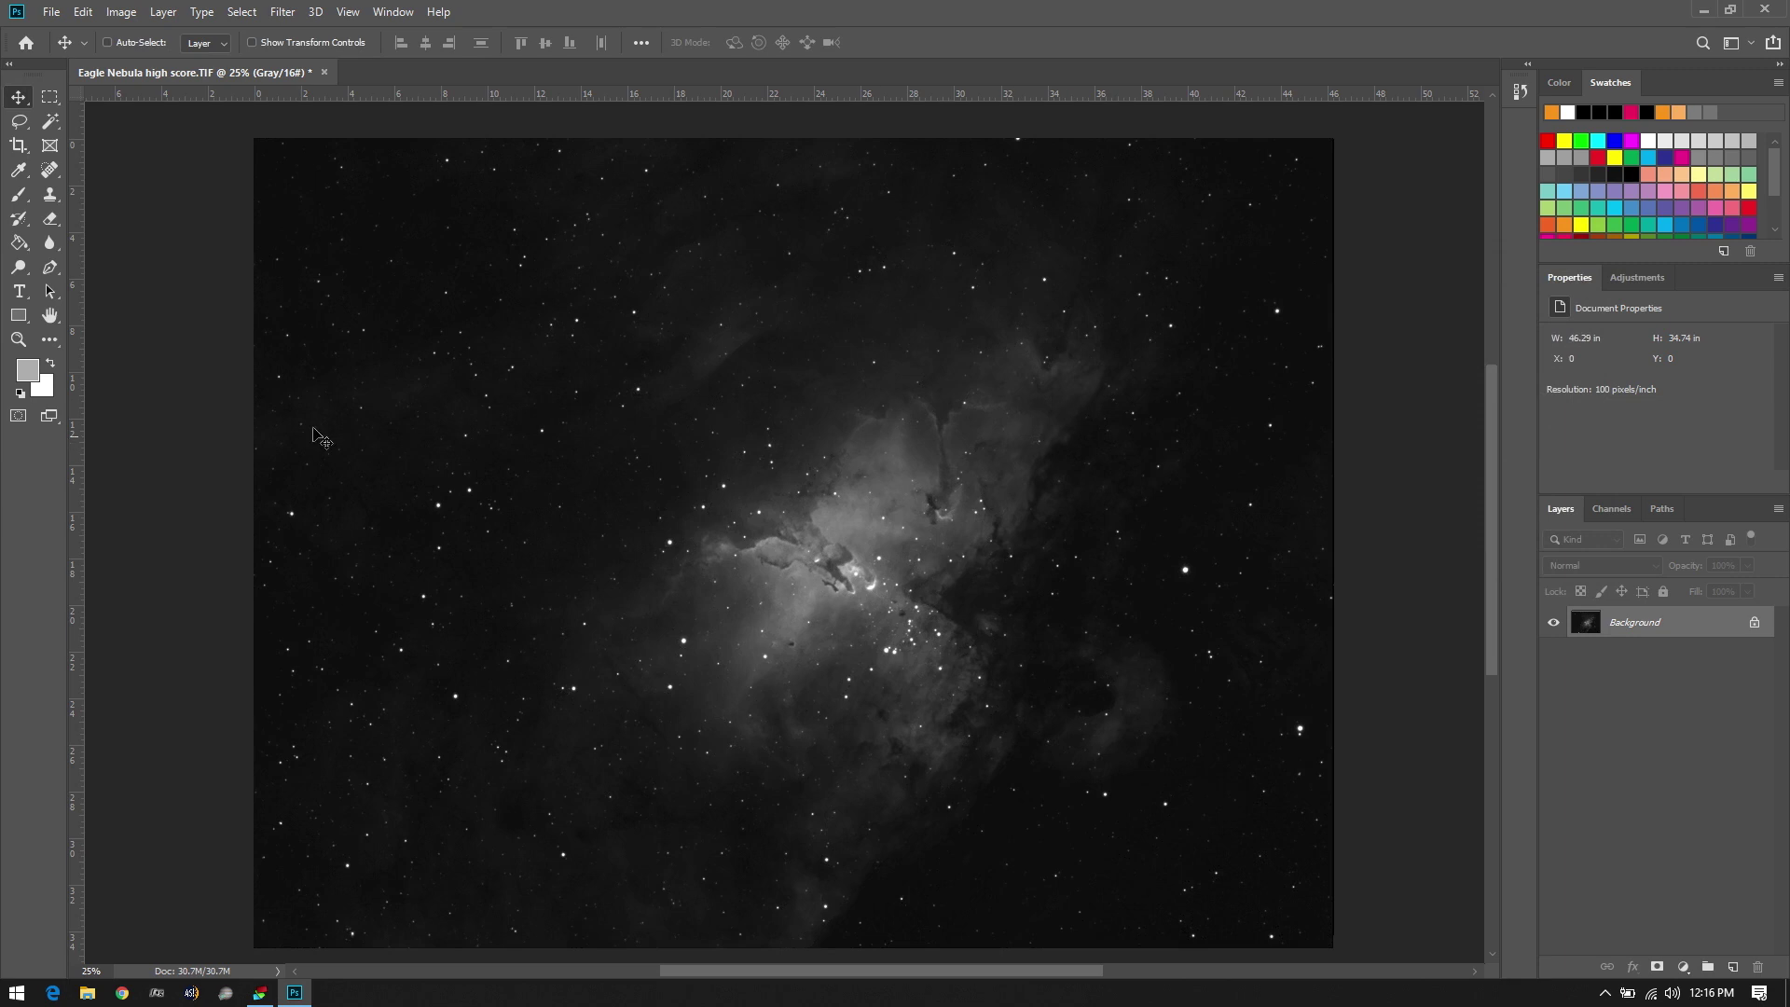
# Stretch the brightened nebula image further with a second Levels adjustment, lowering the white input level to 119
pyautogui.doubleClick(19, 338)
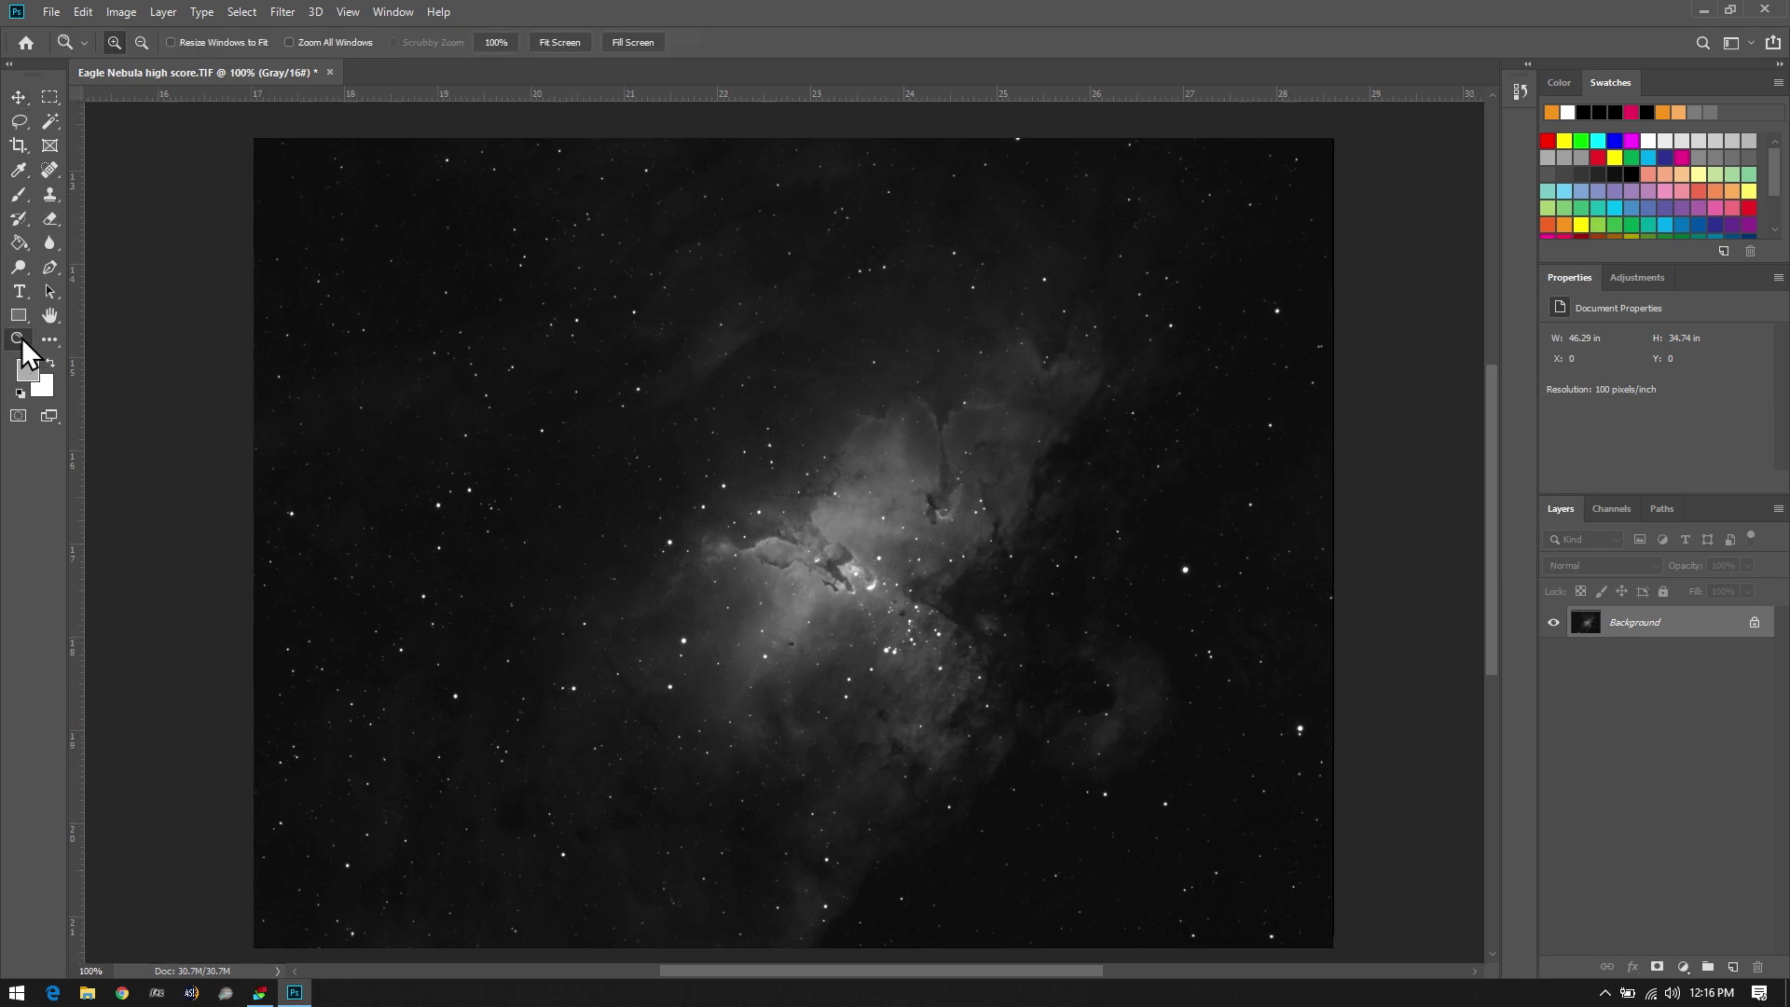
pyautogui.press('alt')
pyautogui.keyDown('alt'); pyautogui.click(934, 482); pyautogui.keyUp('alt')
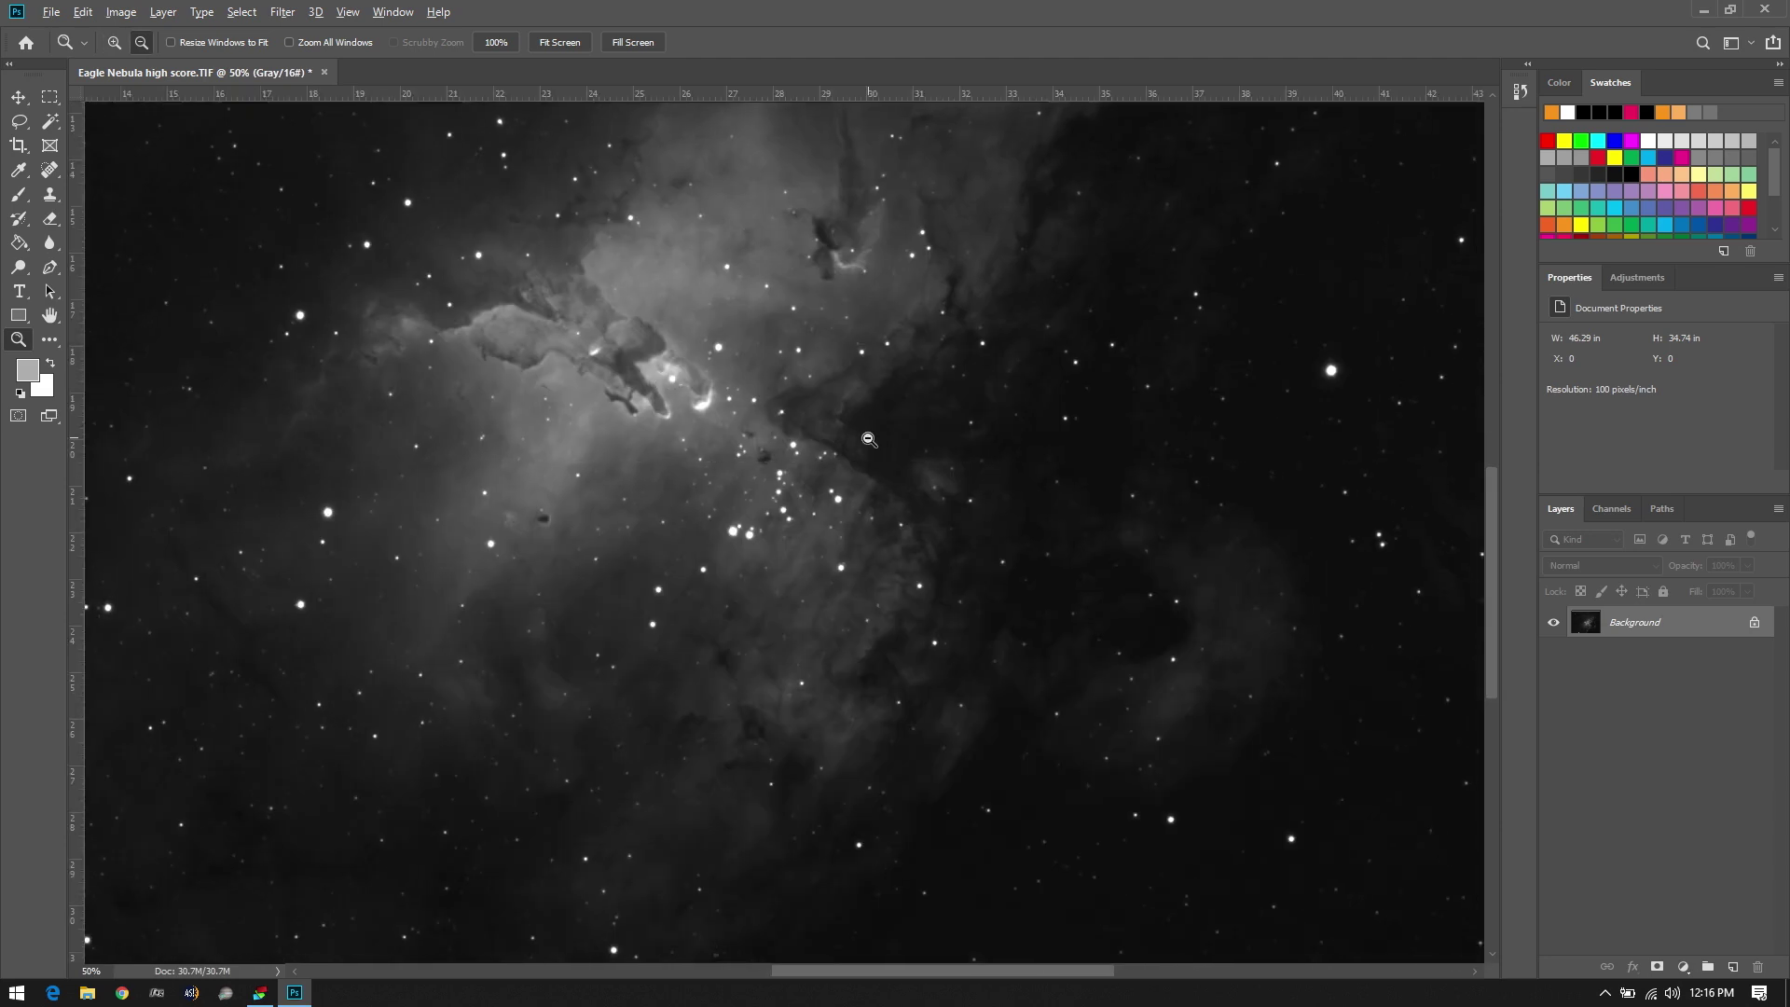
pyautogui.keyDown('alt'); pyautogui.click(869, 439); pyautogui.keyUp('alt')
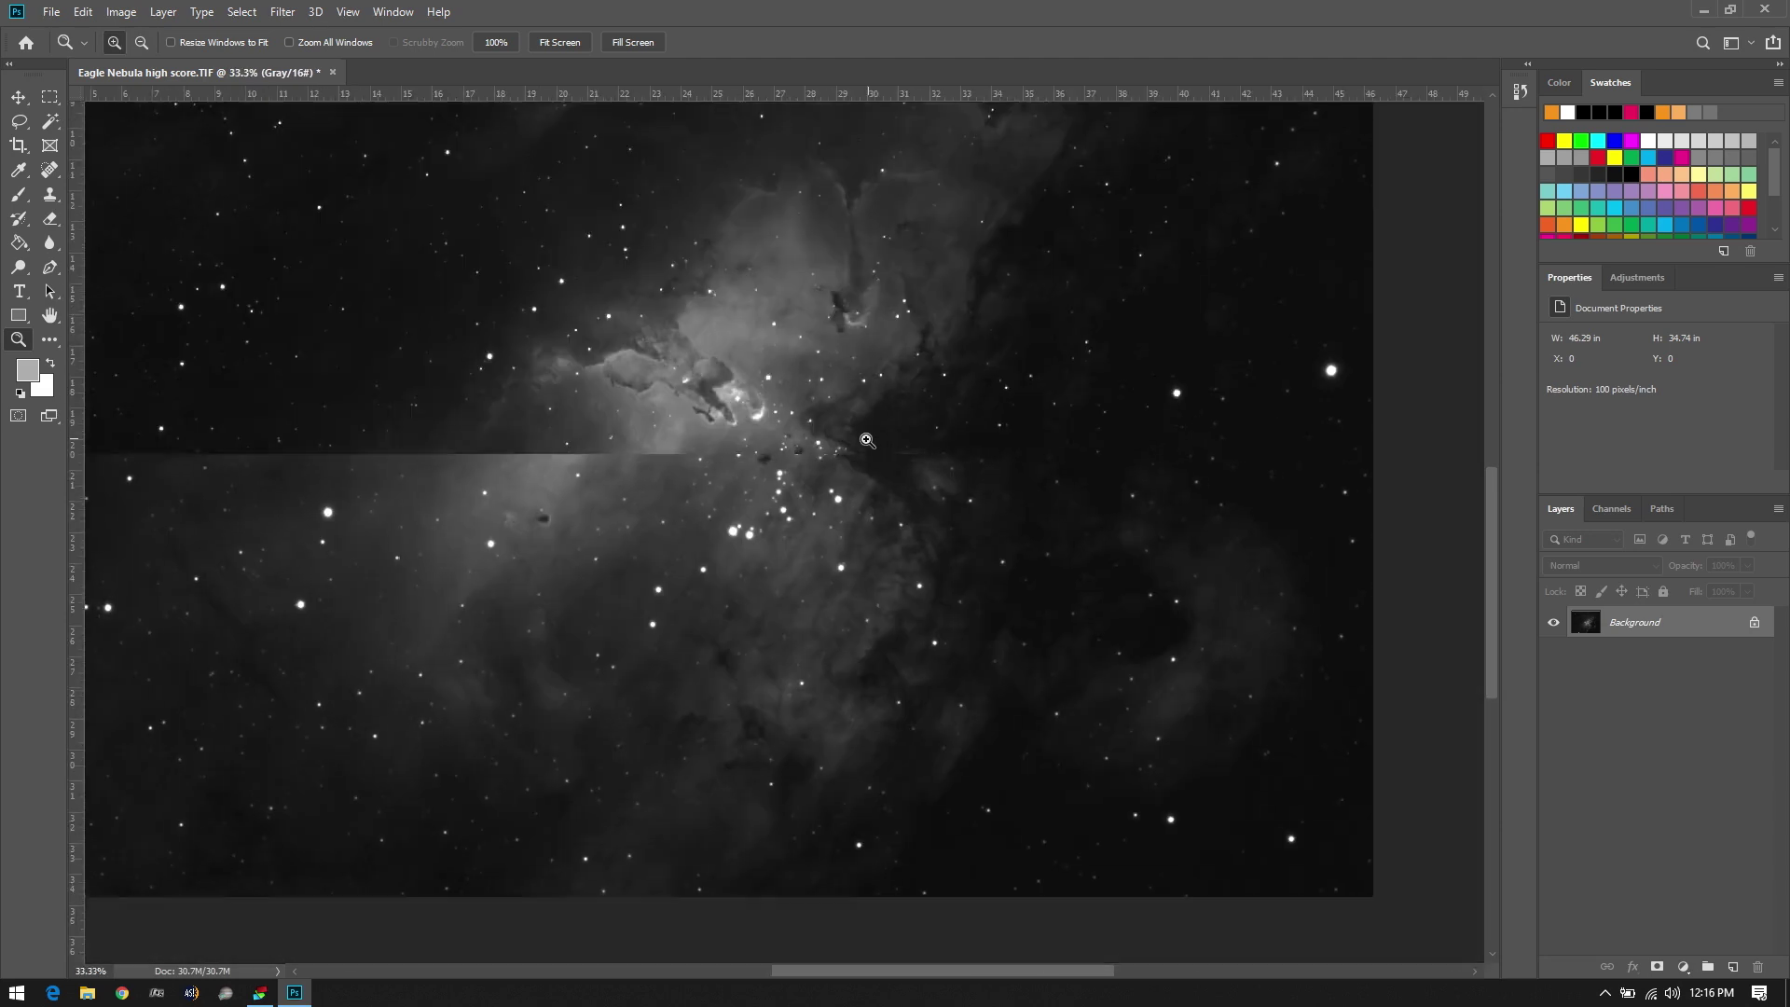
pyautogui.keyDown('alt'); pyautogui.click(976, 512); pyautogui.keyUp('alt')
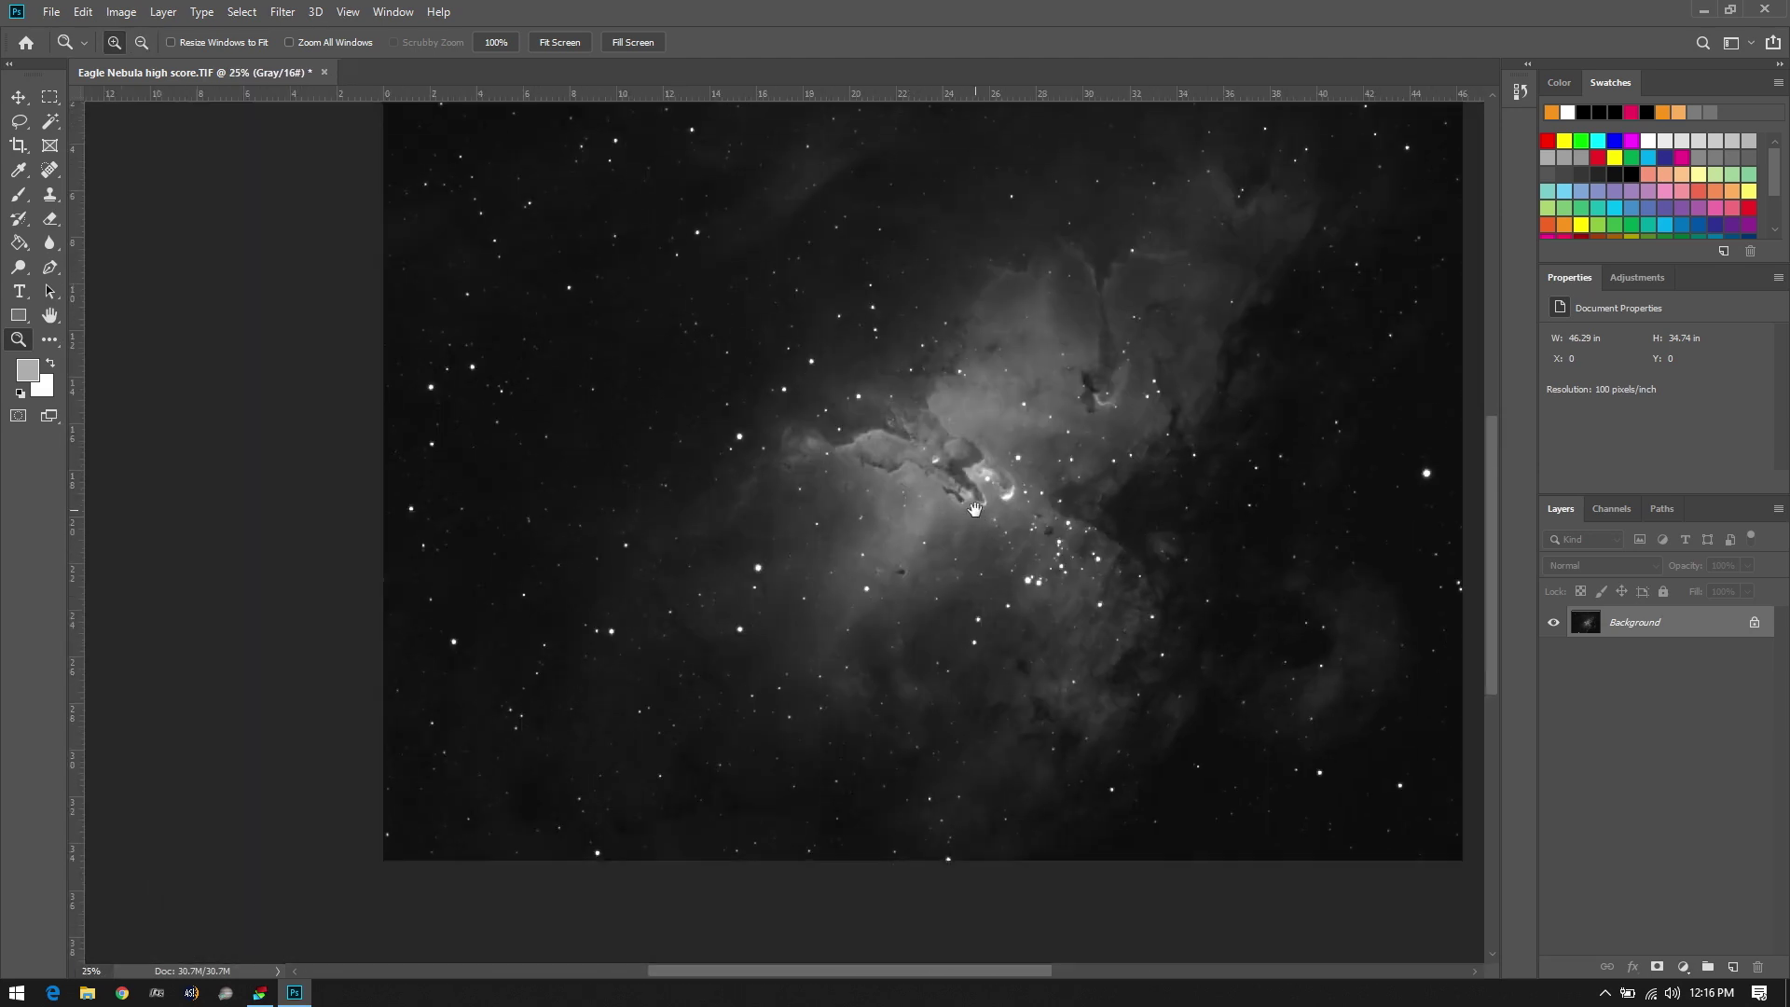
pyautogui.moveTo(976, 512); pyautogui.dragTo(894, 573)
pyautogui.hotkey('ctrl', 'r')
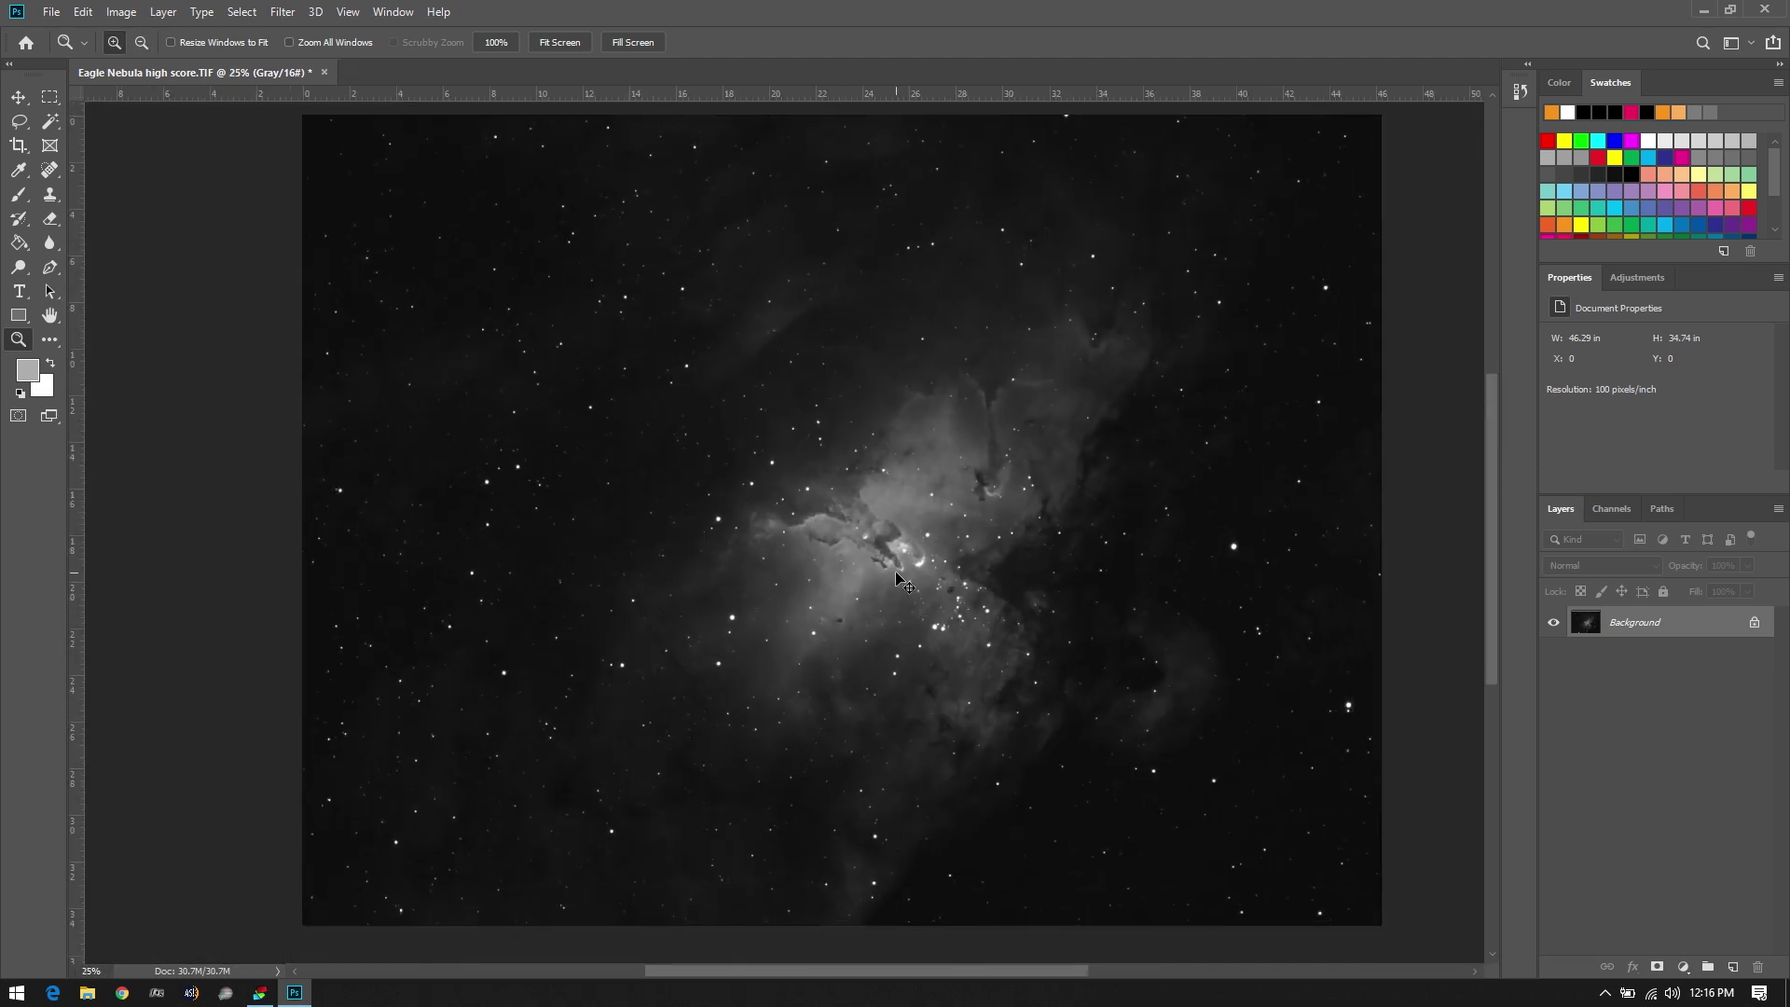
pyautogui.hotkey('ctrl', 'l')
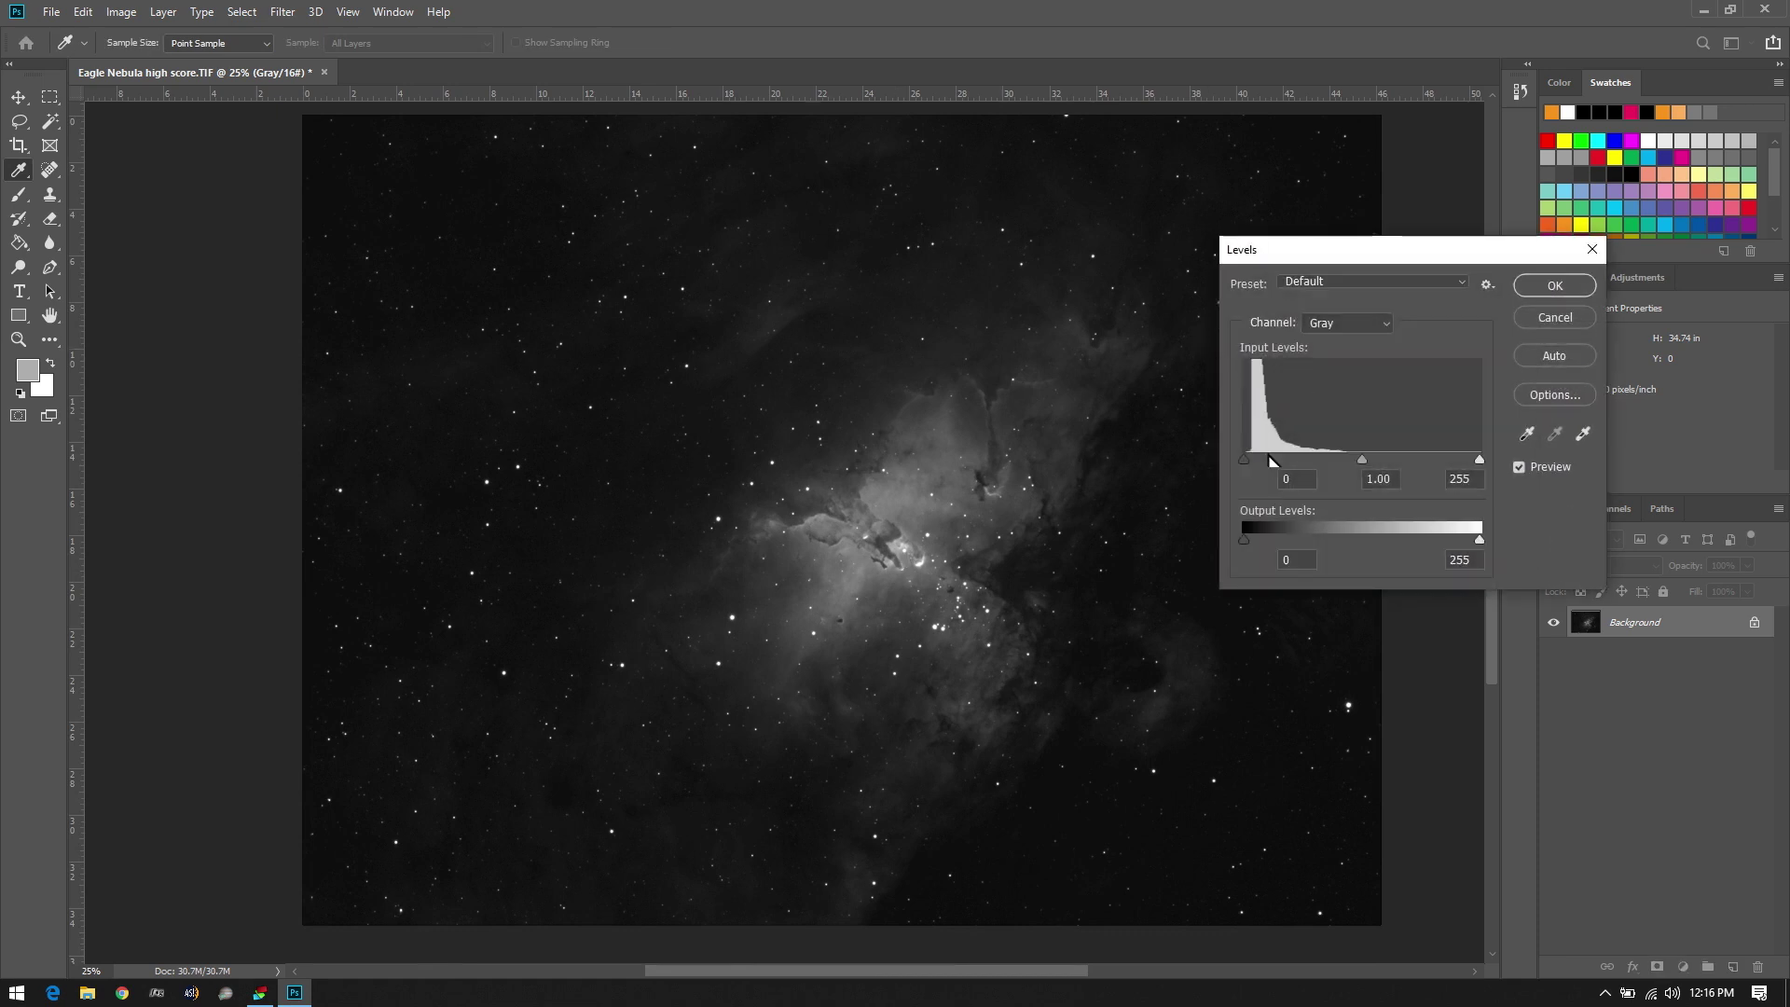
pyautogui.moveTo(1477, 468); pyautogui.dragTo(1353, 455)
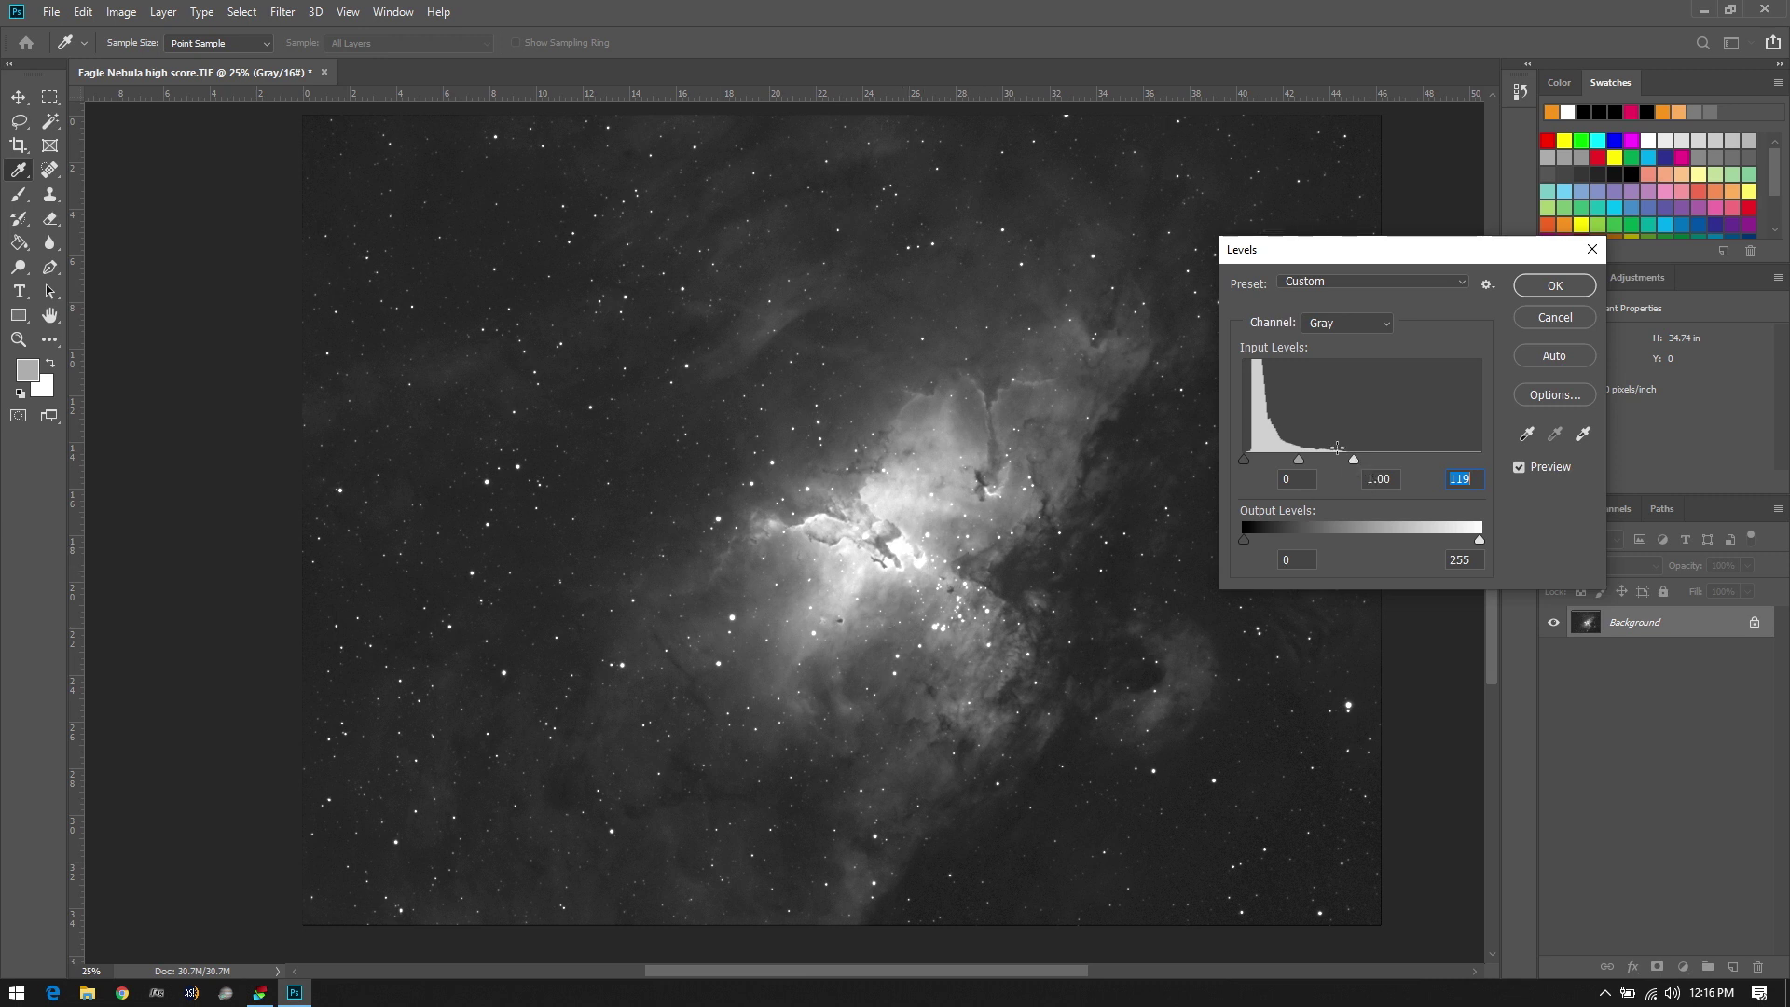
# Set the Levels white input to 229 and the midtone to about 1.34, and apply the adjustment to the nebula image
pyautogui.moveTo(1354, 457); pyautogui.dragTo(1497, 472)
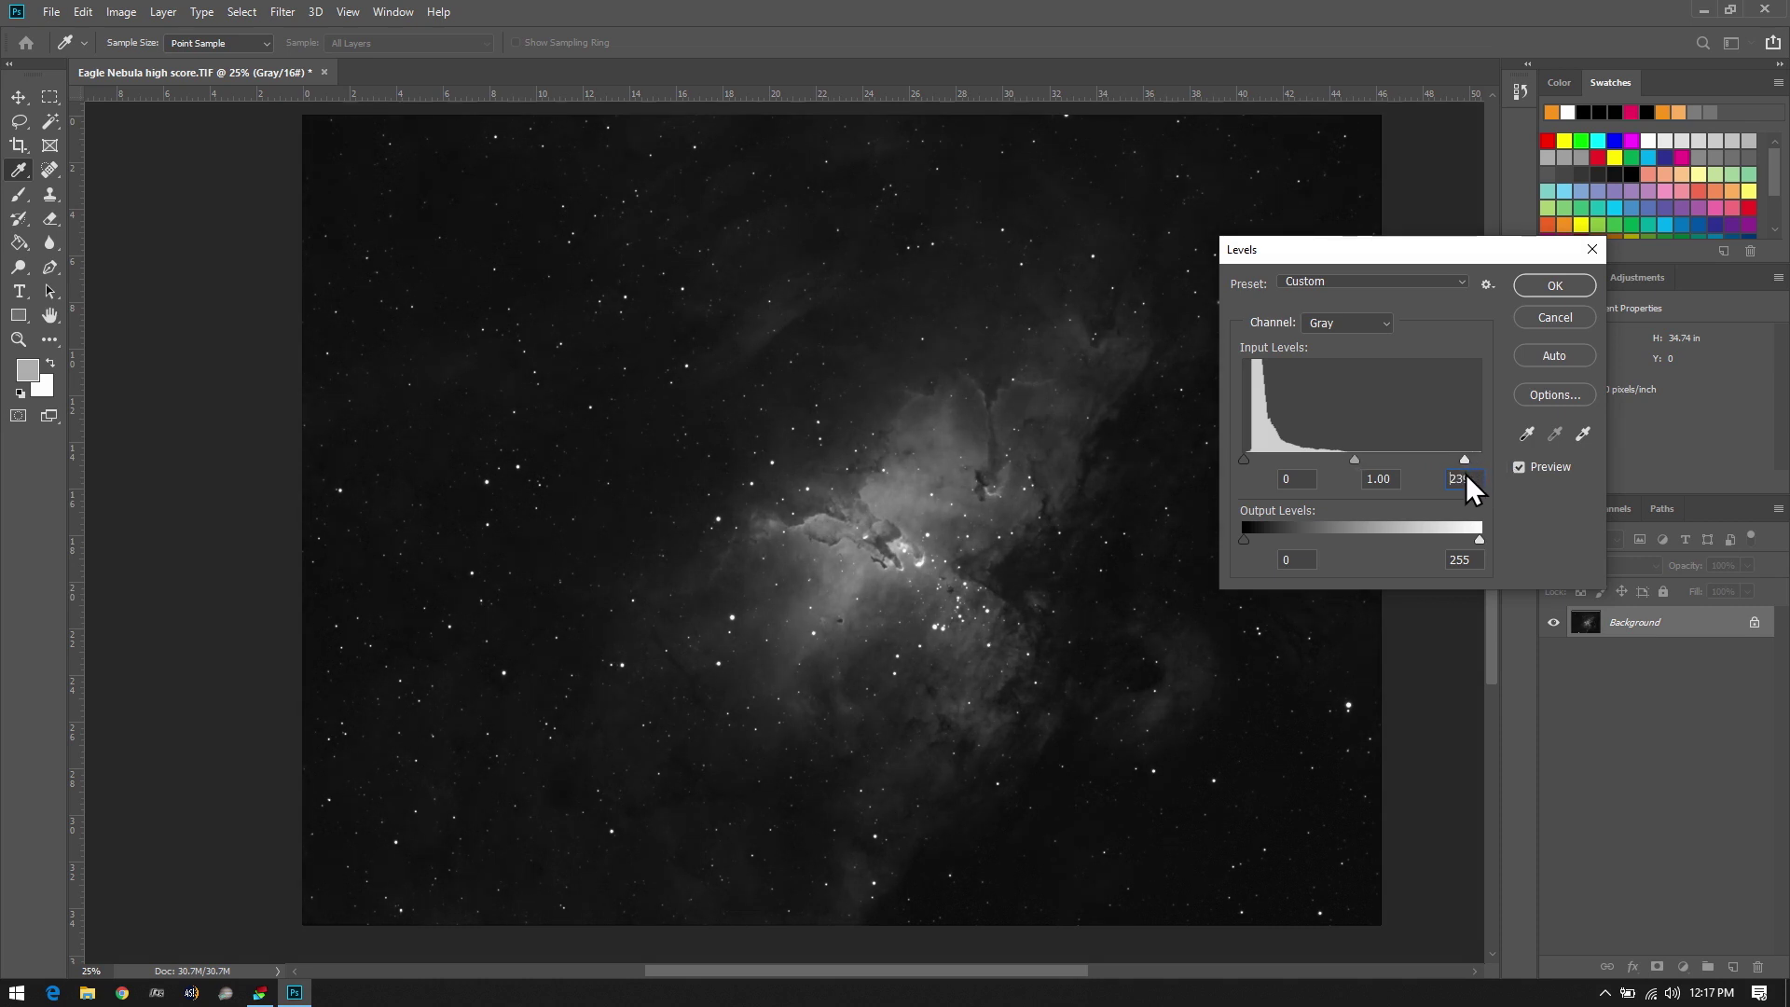
pyautogui.scroll(-15, 1460, 477)
pyautogui.moveTo(1350, 459); pyautogui.dragTo(1301, 472)
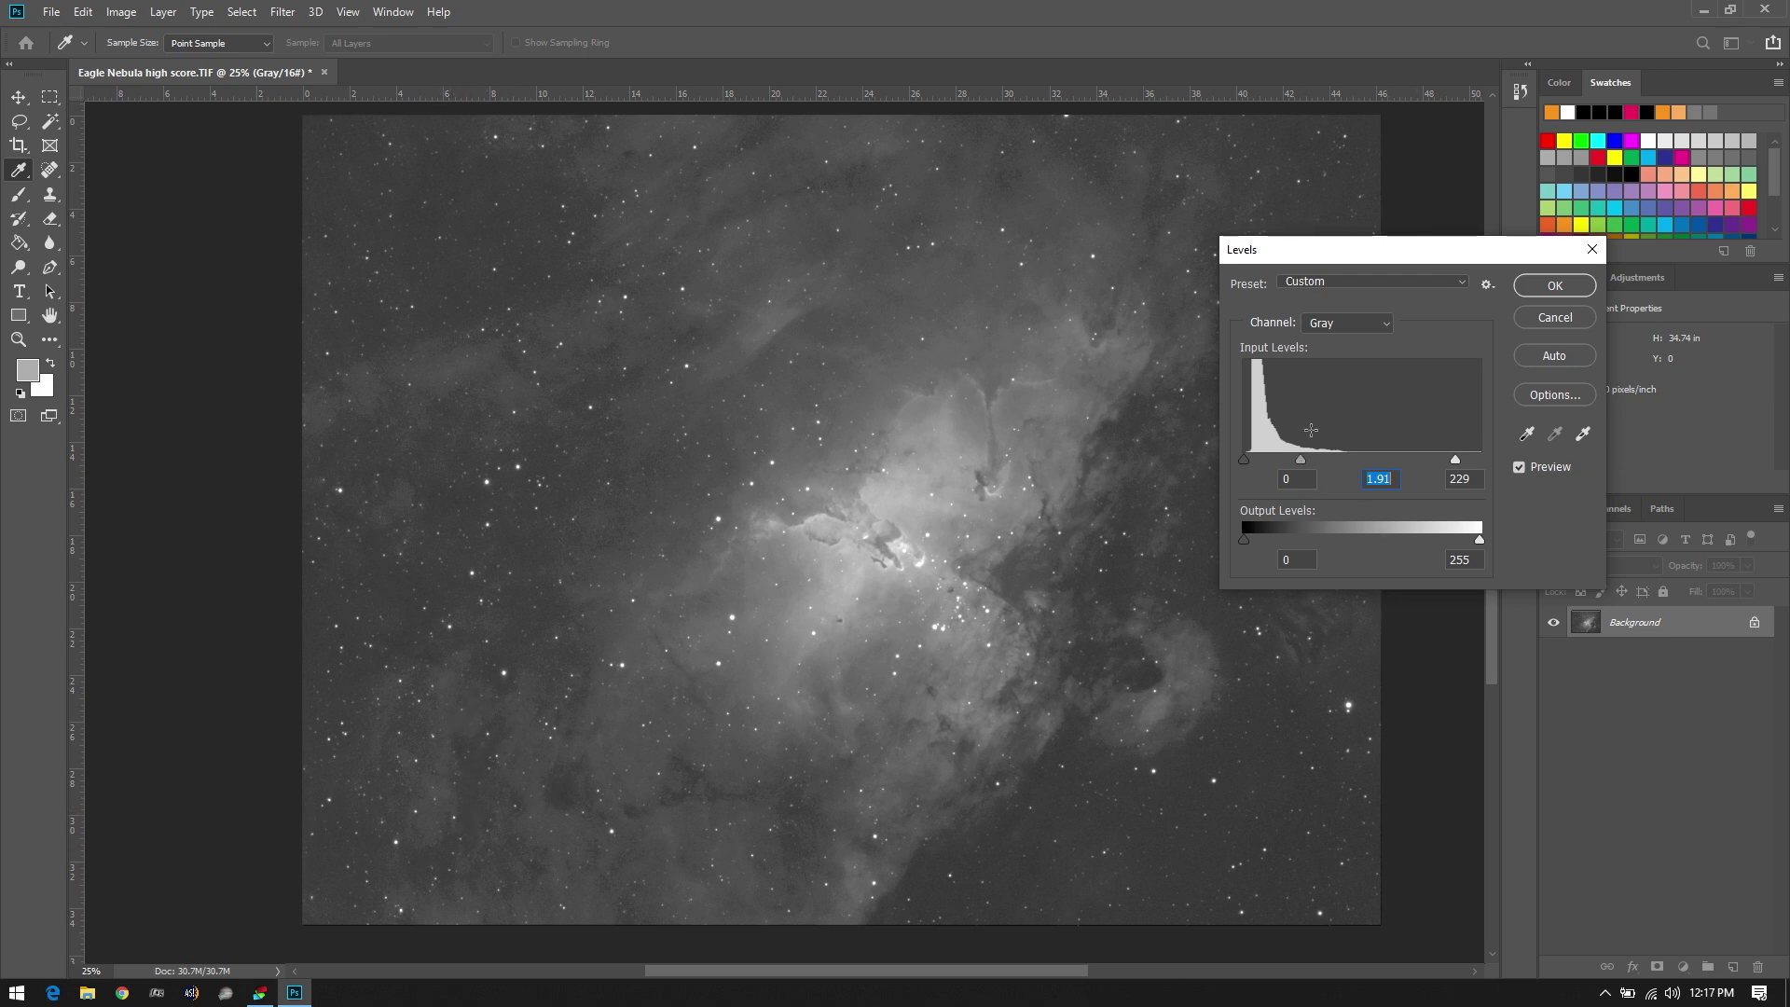
pyautogui.moveTo(1300, 456)
pyautogui.mouseDown()
pyautogui.moveTo(1272, 466)
pyautogui.moveTo(1334, 451)
pyautogui.mouseUp()
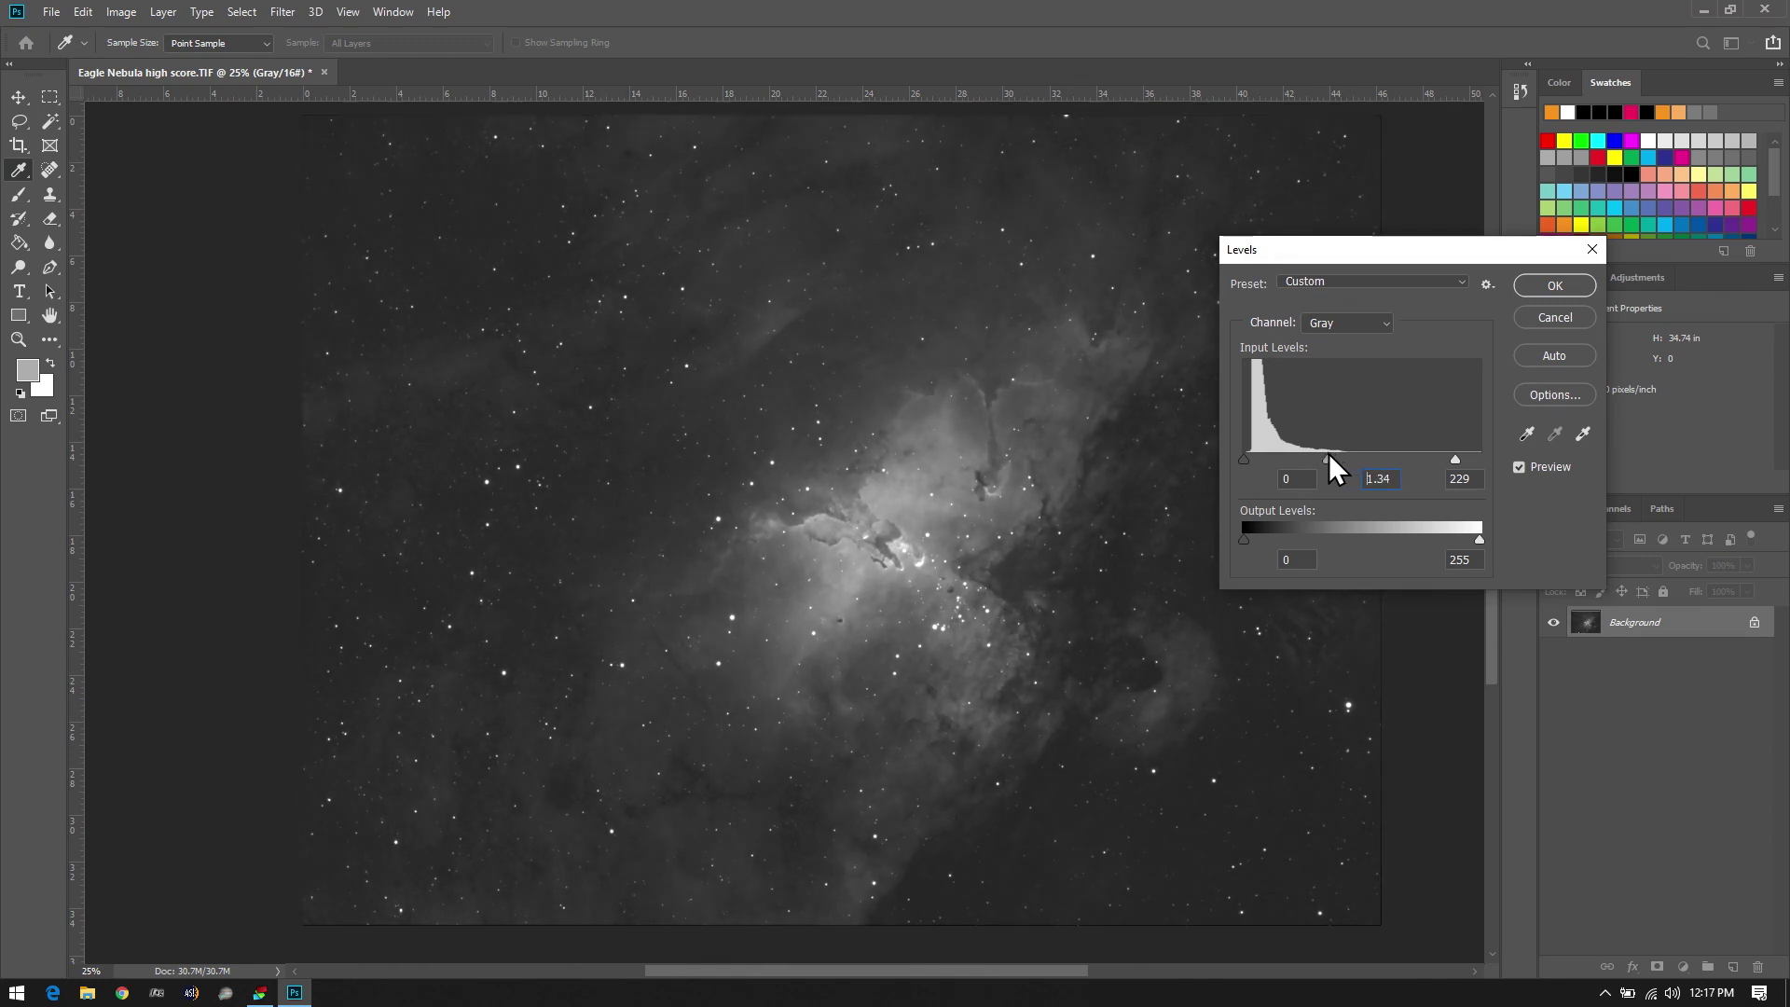
pyautogui.moveTo(1323, 456); pyautogui.dragTo(1243, 462)
pyautogui.click(1547, 285)
# Compare the original image with its Levels-adjusted versions in the history, ending on the latest Levels state
pyautogui.press('z')
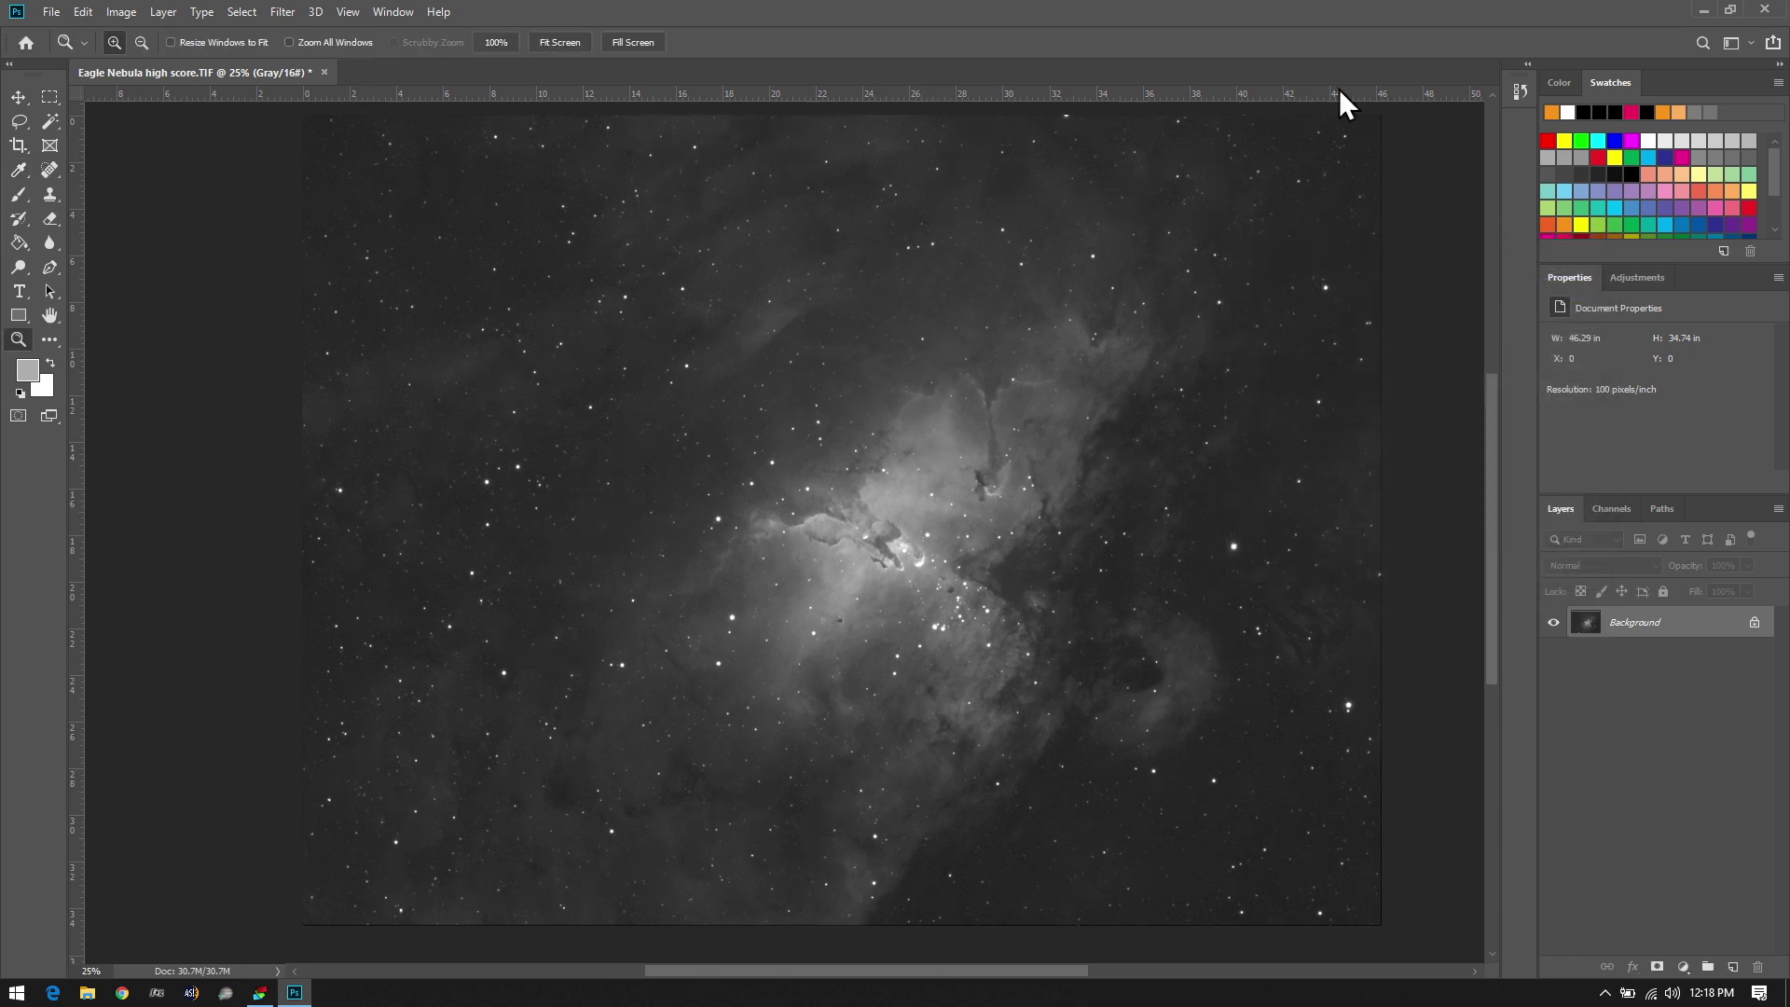
pyautogui.click(1519, 90)
pyautogui.click(1436, 115)
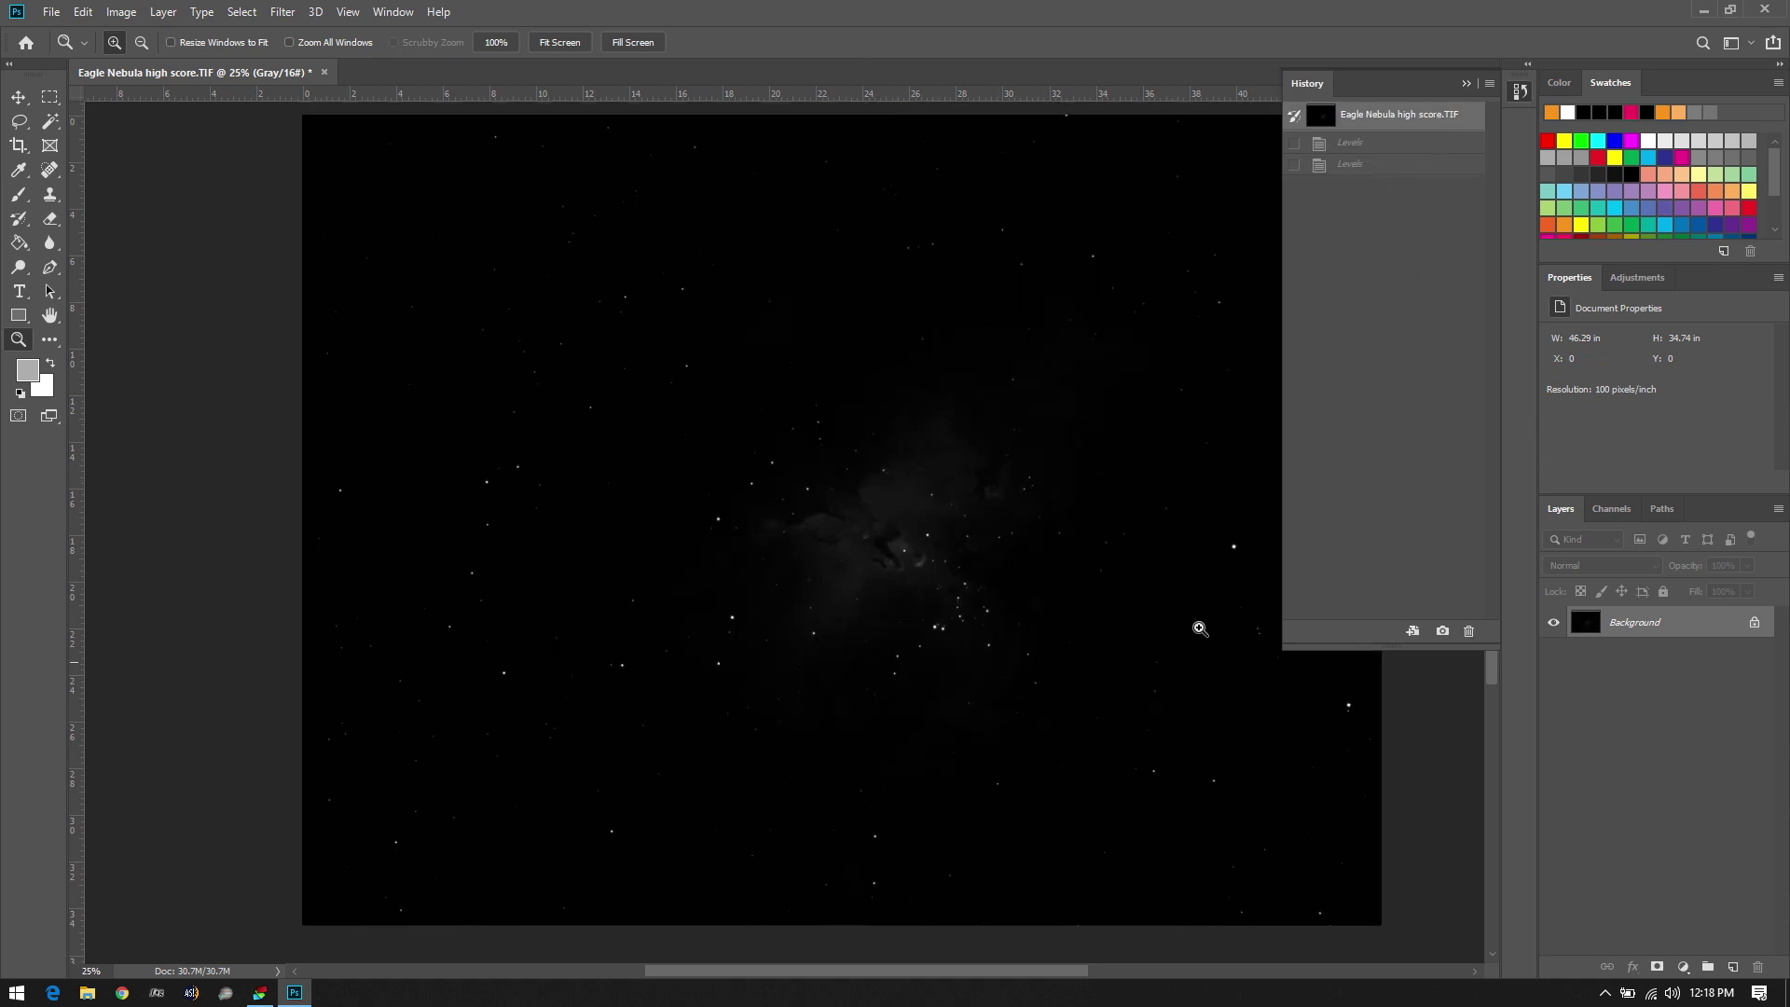
pyautogui.click(1379, 165)
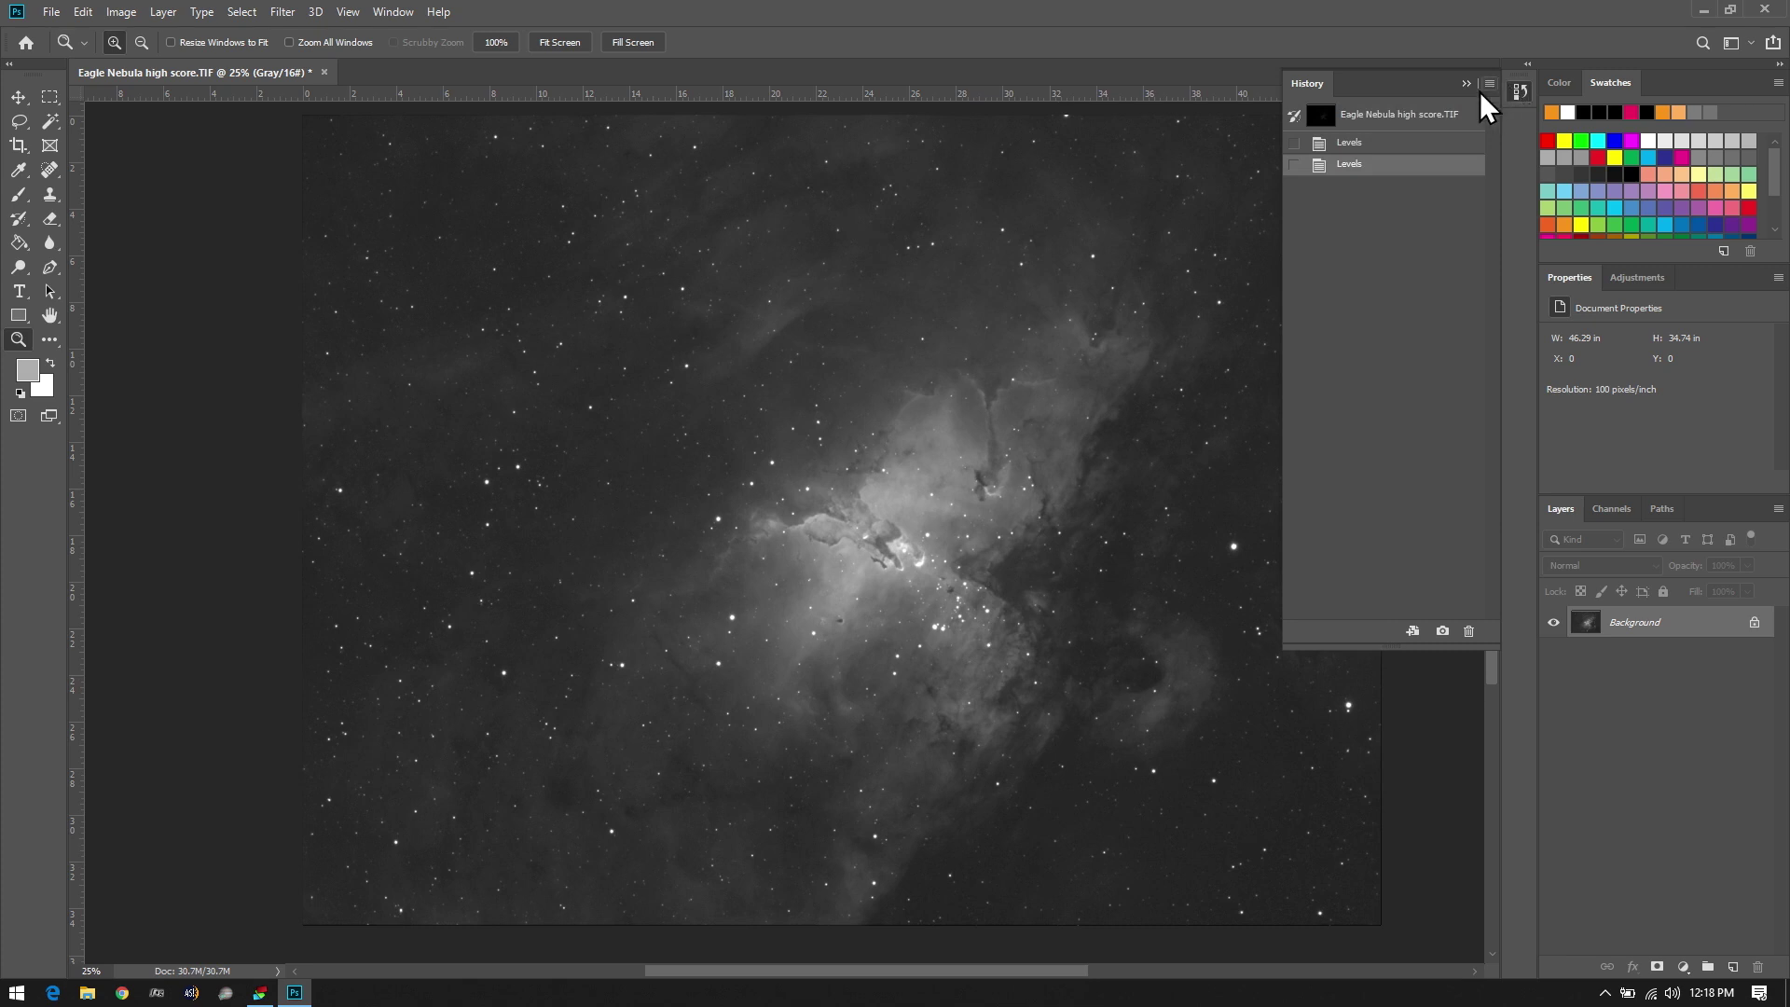
pyautogui.click(1464, 84)
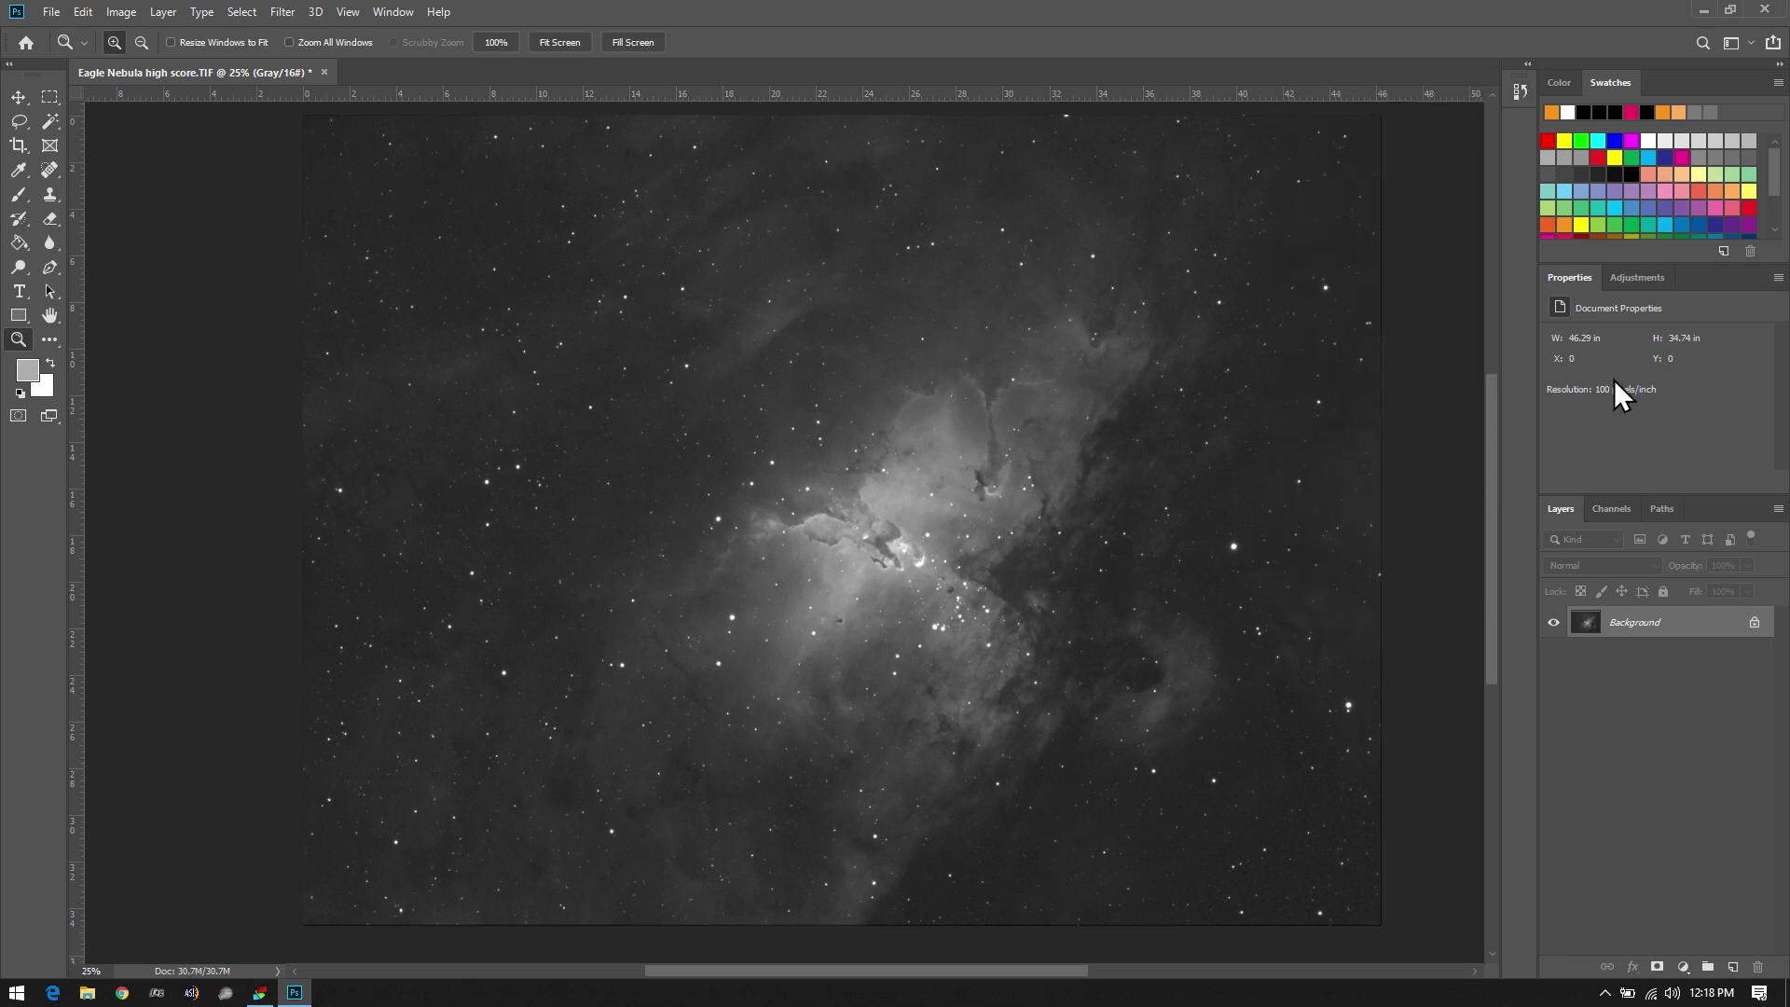
pyautogui.click(1519, 89)
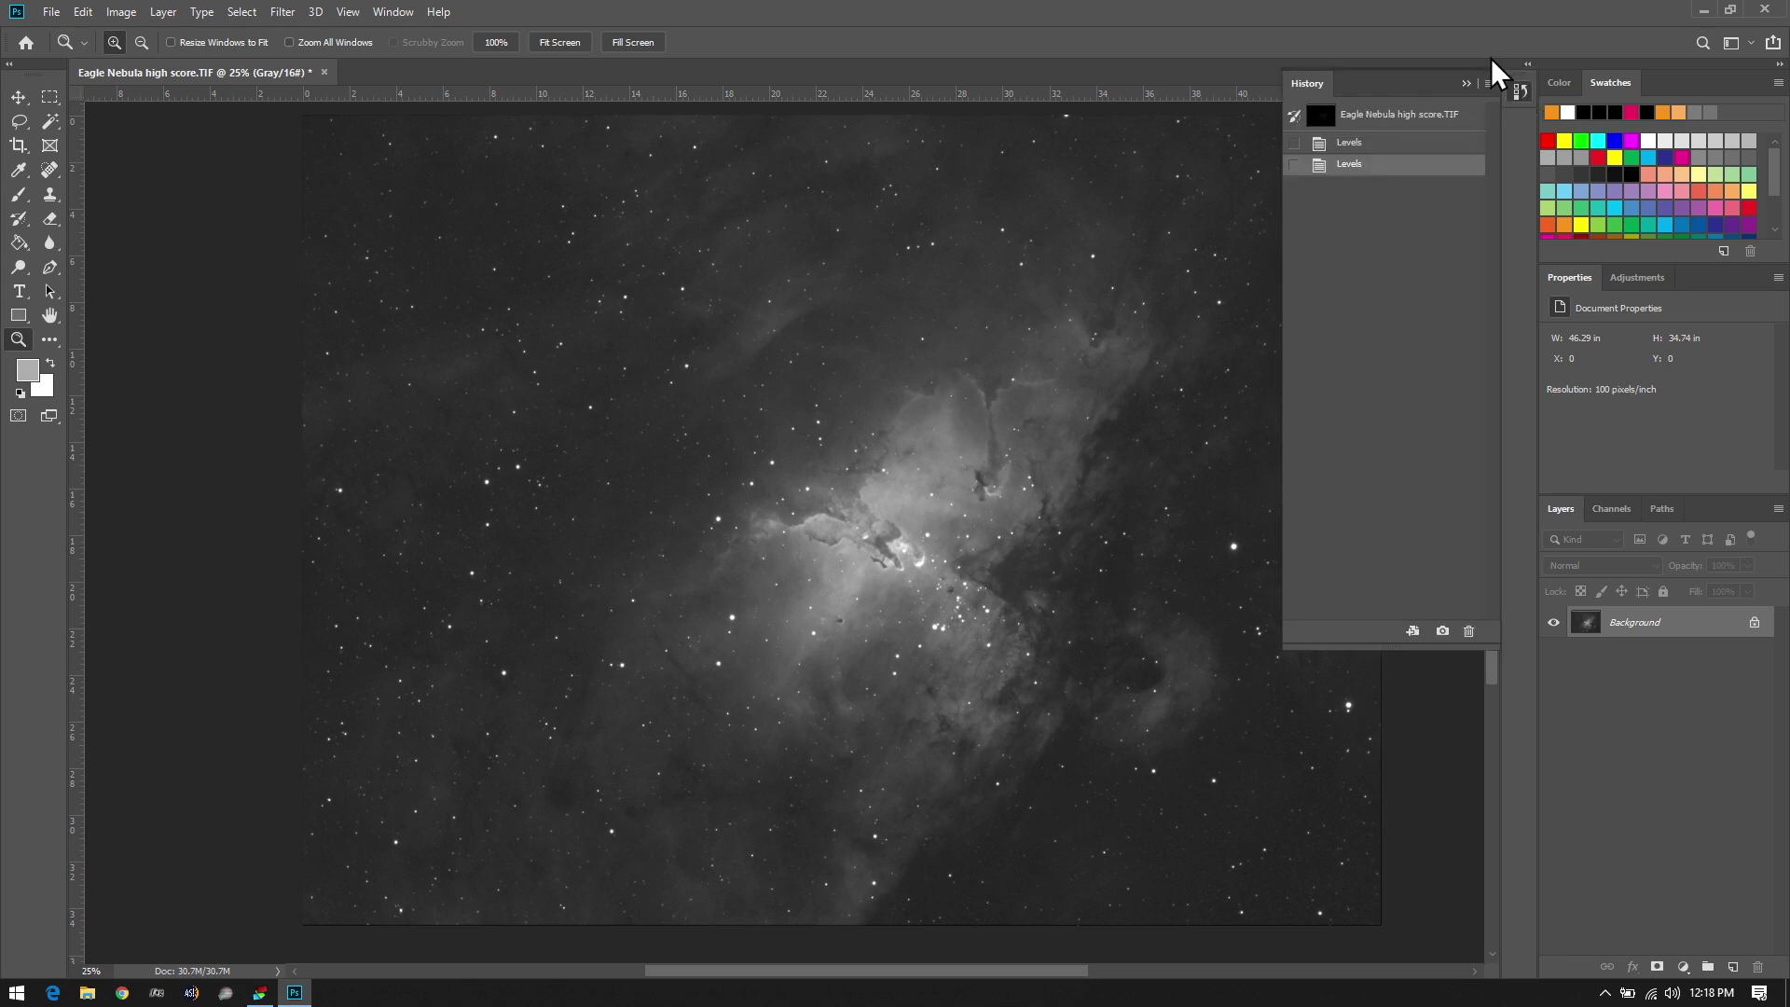
pyautogui.hotkey('ctrl', 'z')
pyautogui.hotkey('ctrl', 'z')
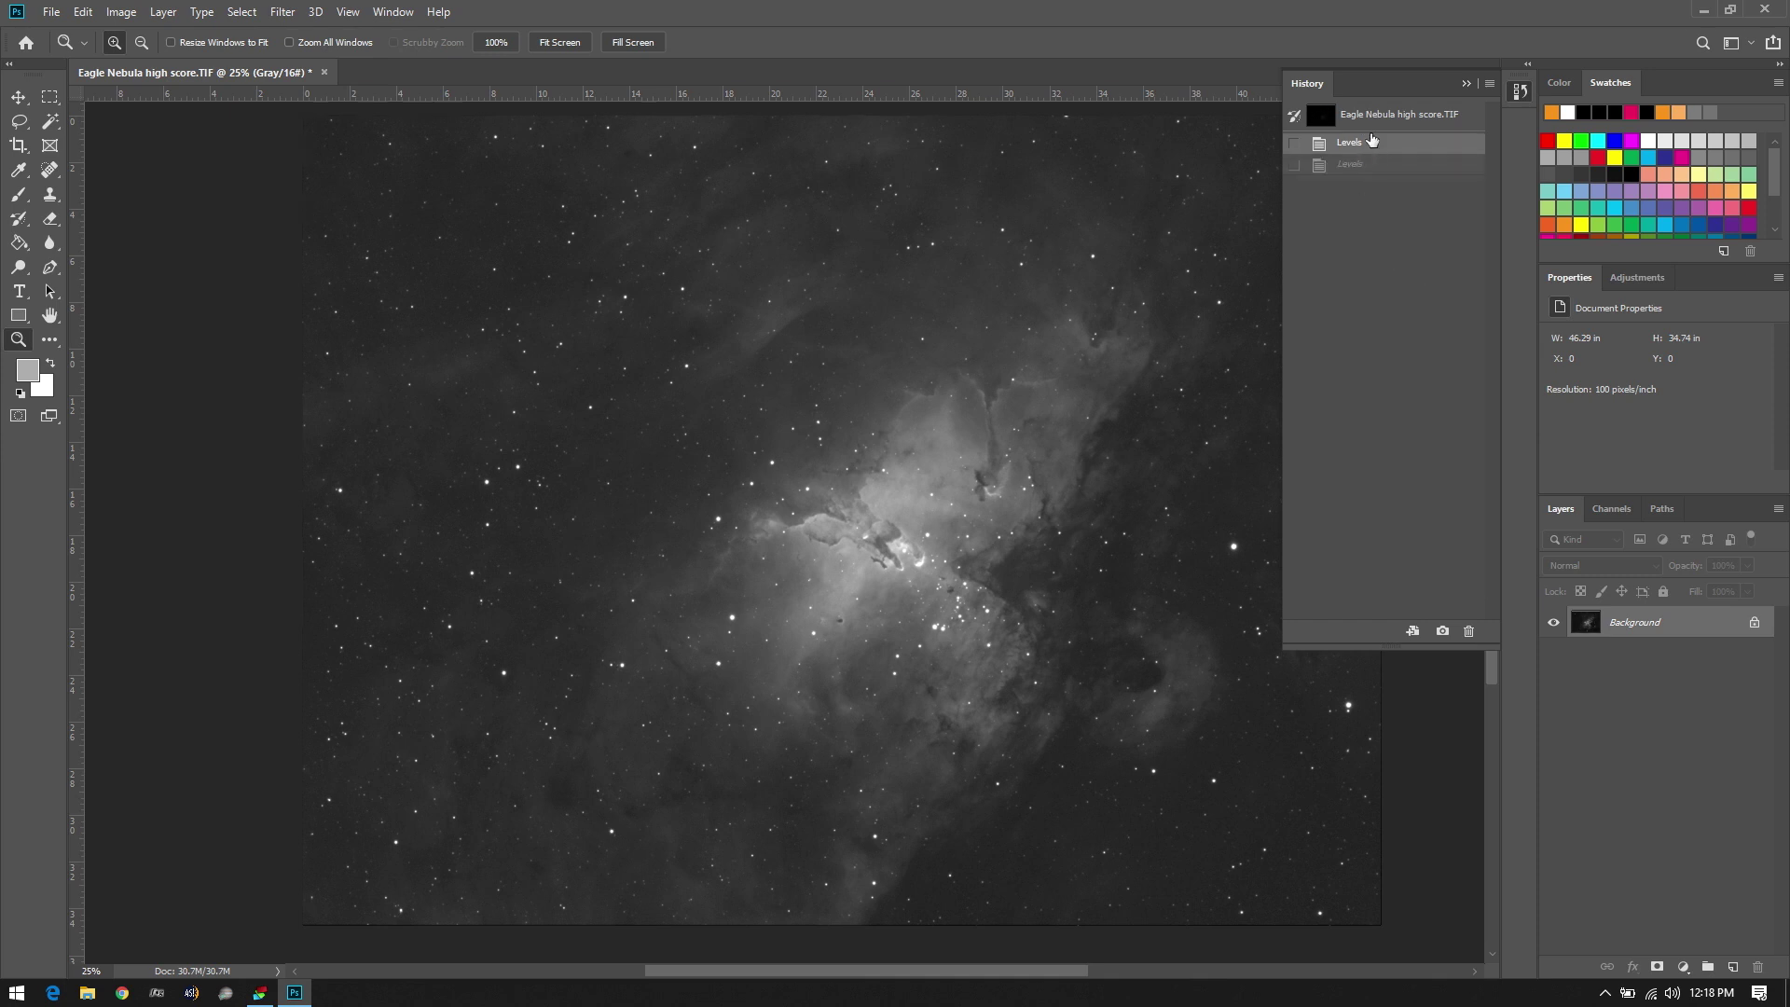
pyautogui.click(1369, 164)
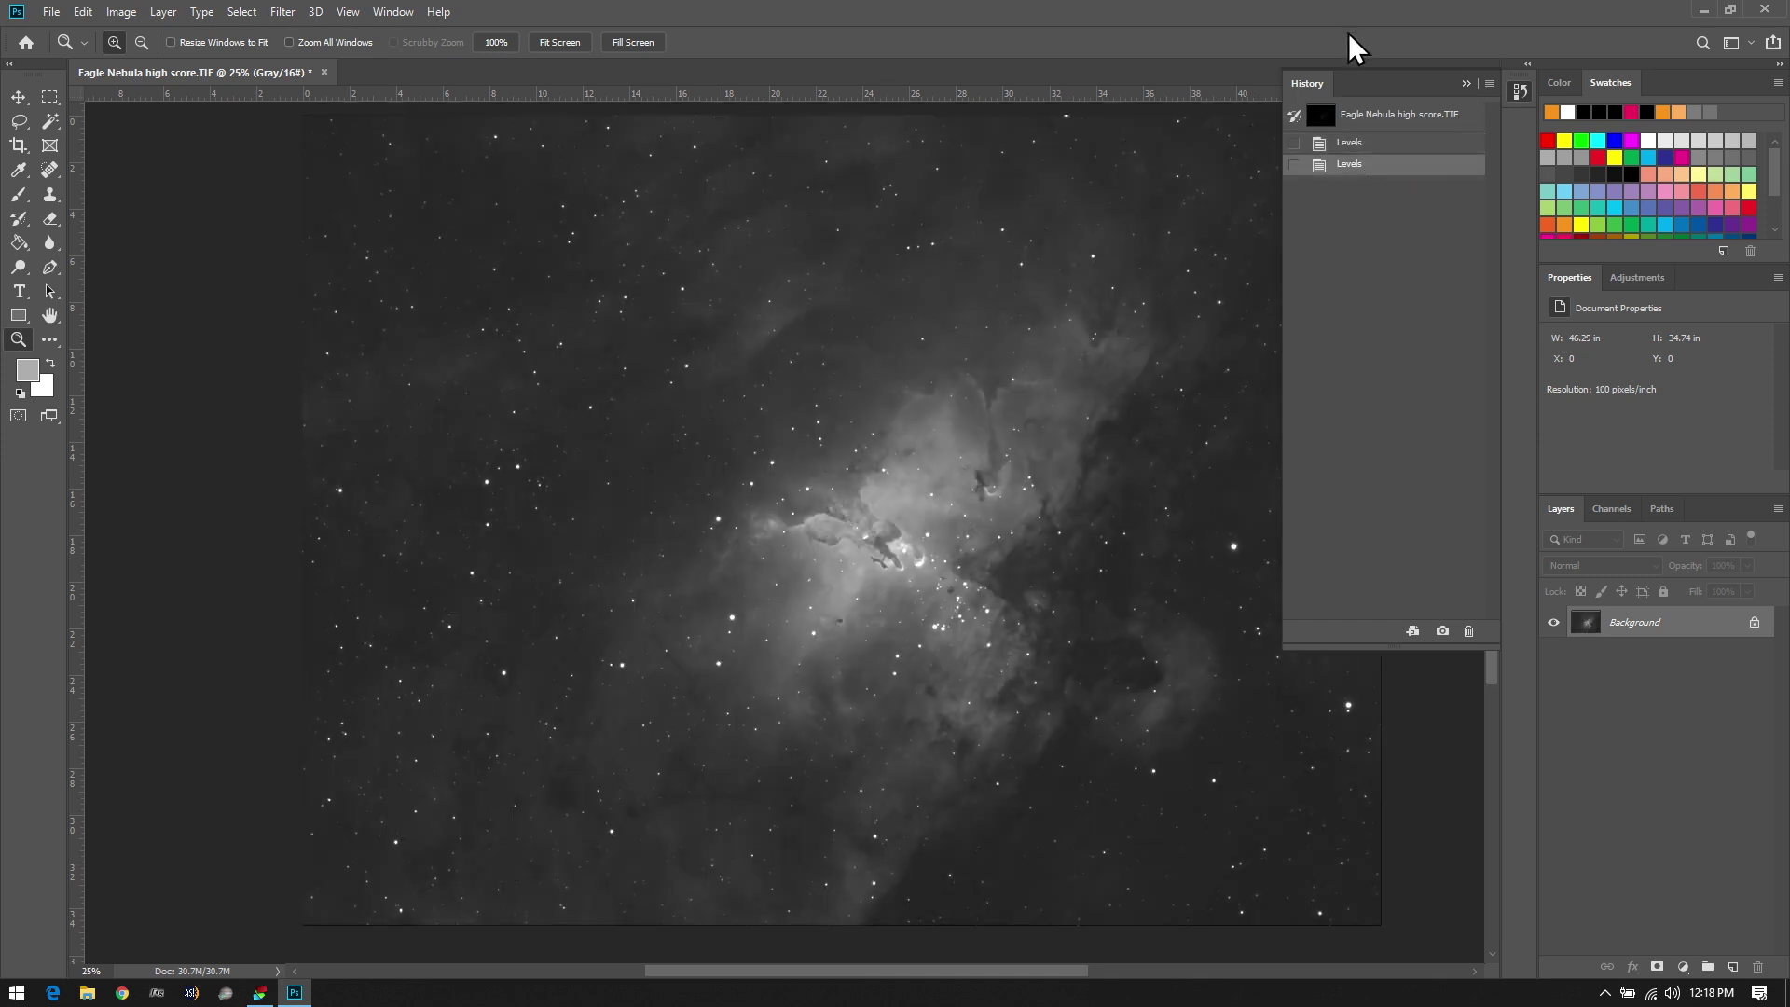
pyautogui.click(1465, 85)
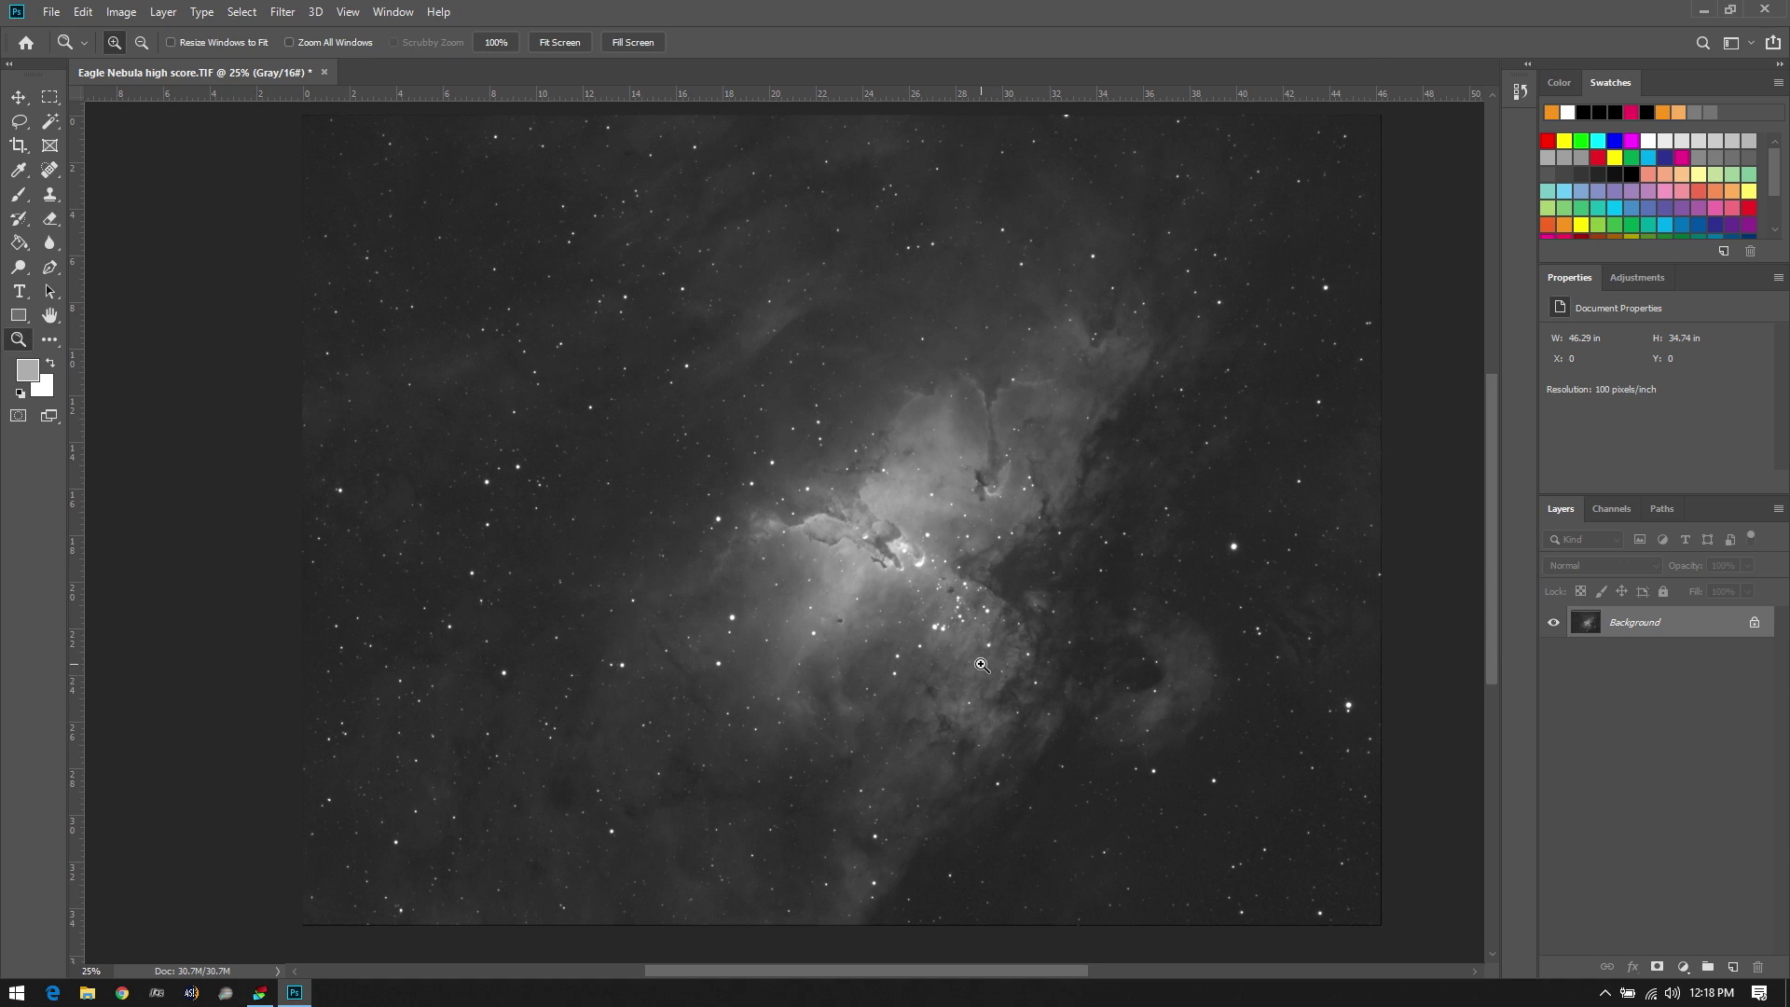
# Examine the dark sky background and faint stars around the nebula at 300% magnification
pyautogui.click(627, 628)
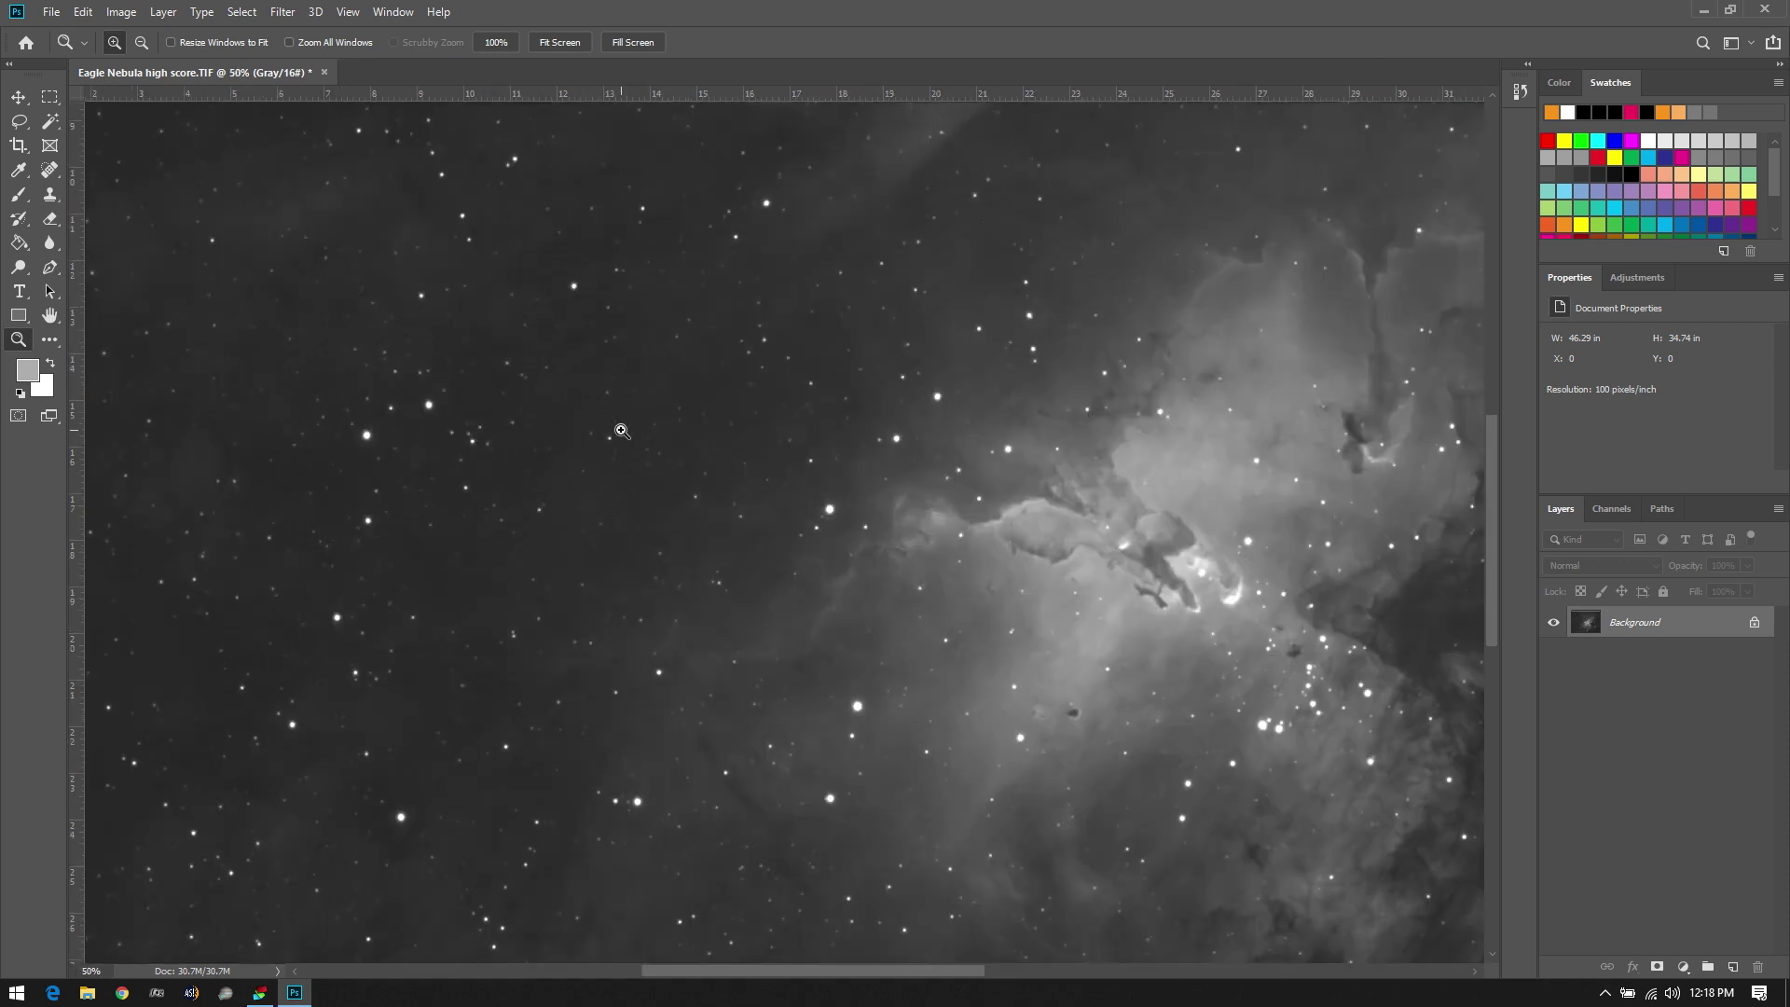
pyautogui.click(751, 434)
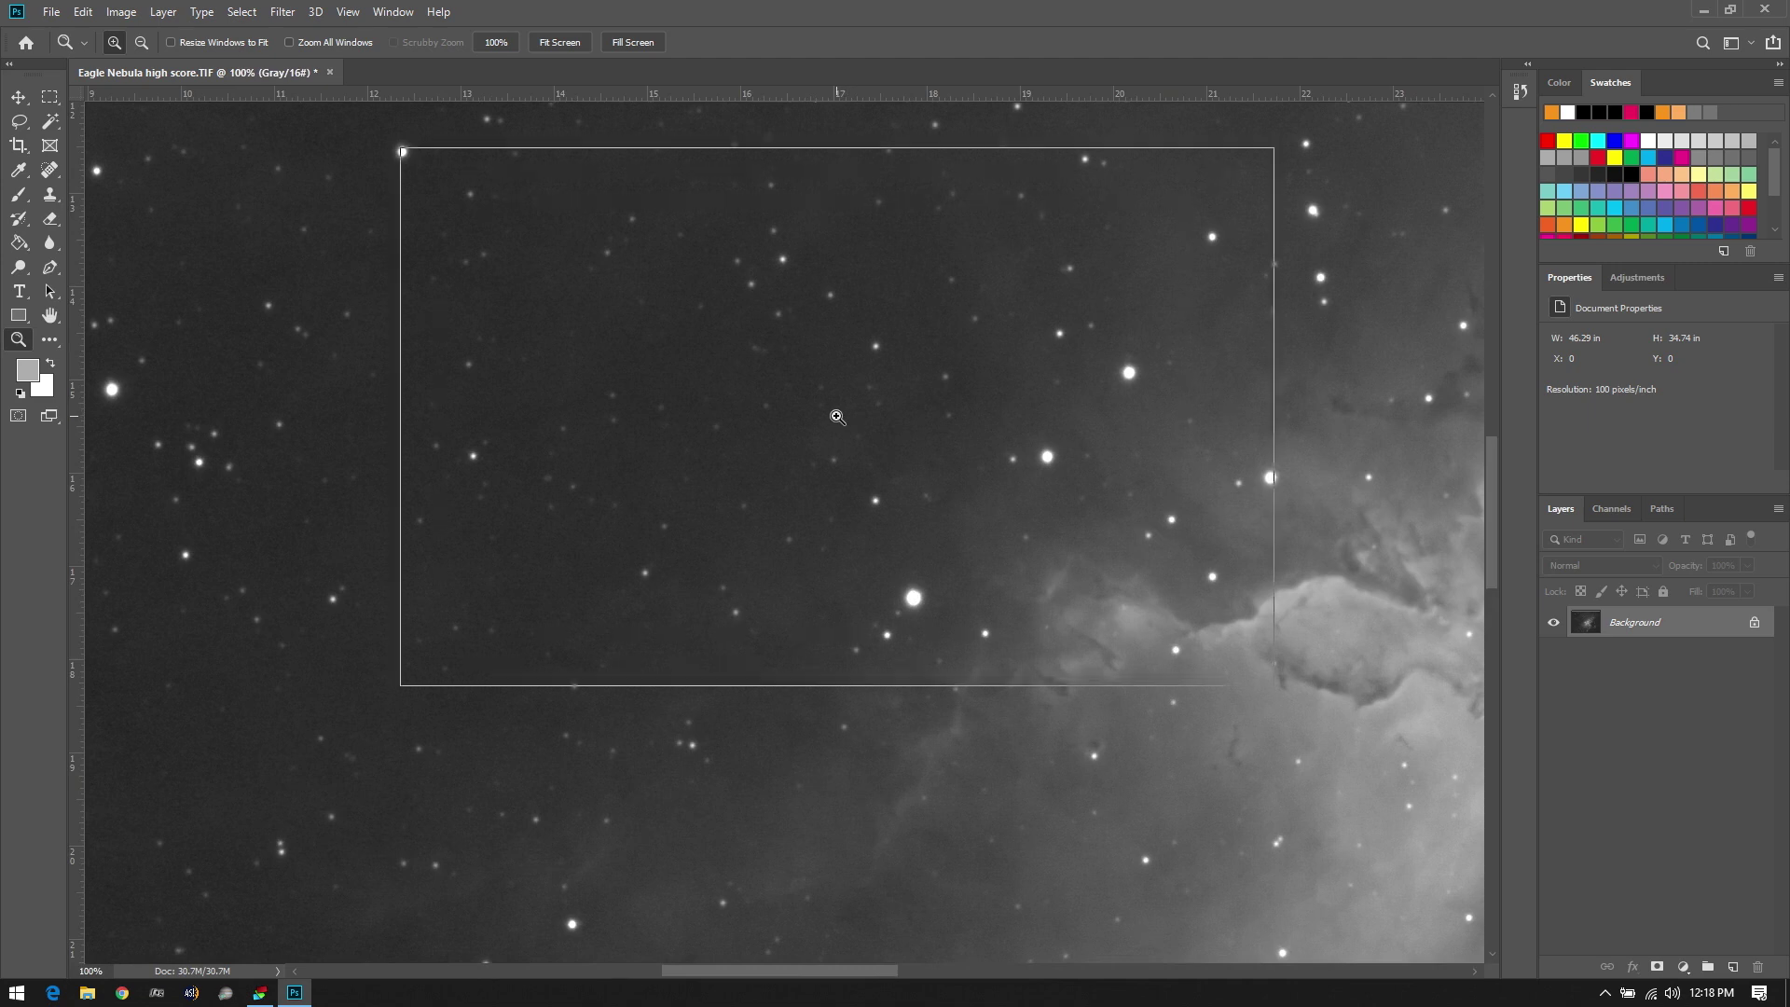
pyautogui.click(837, 417)
pyautogui.click(836, 417)
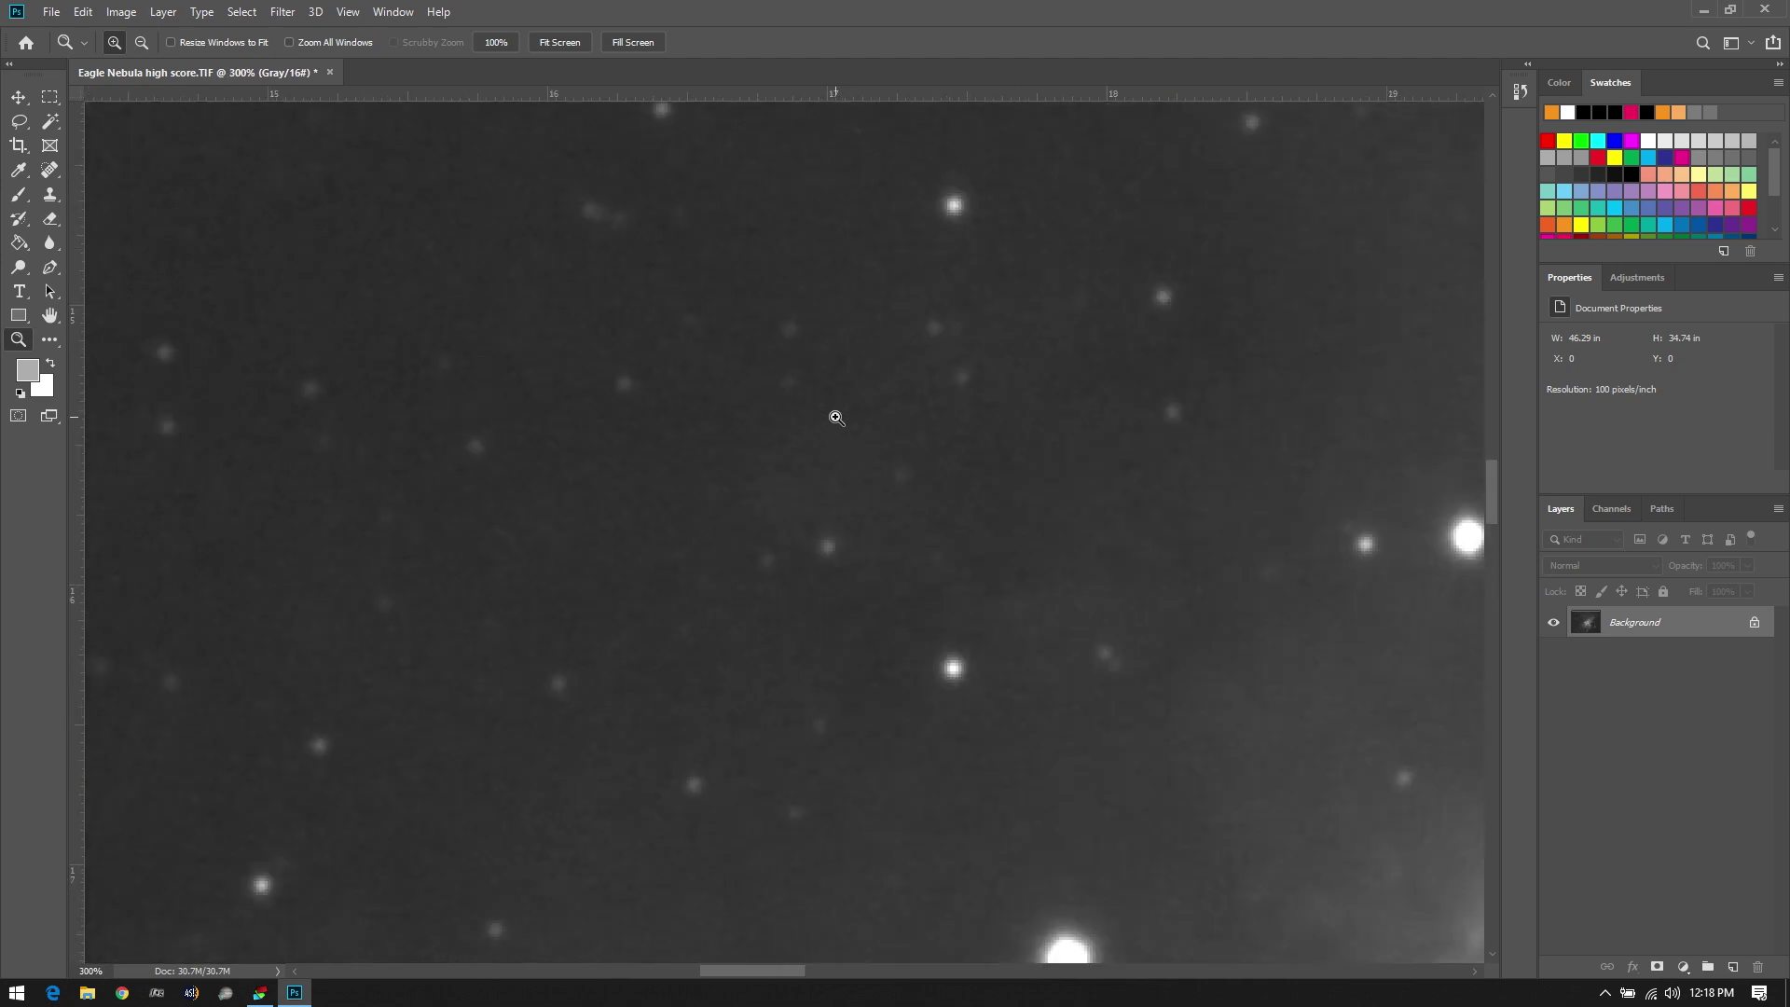
pyautogui.moveTo(719, 339); pyautogui.dragTo(740, 711)
pyautogui.moveTo(595, 319); pyautogui.dragTo(976, 680)
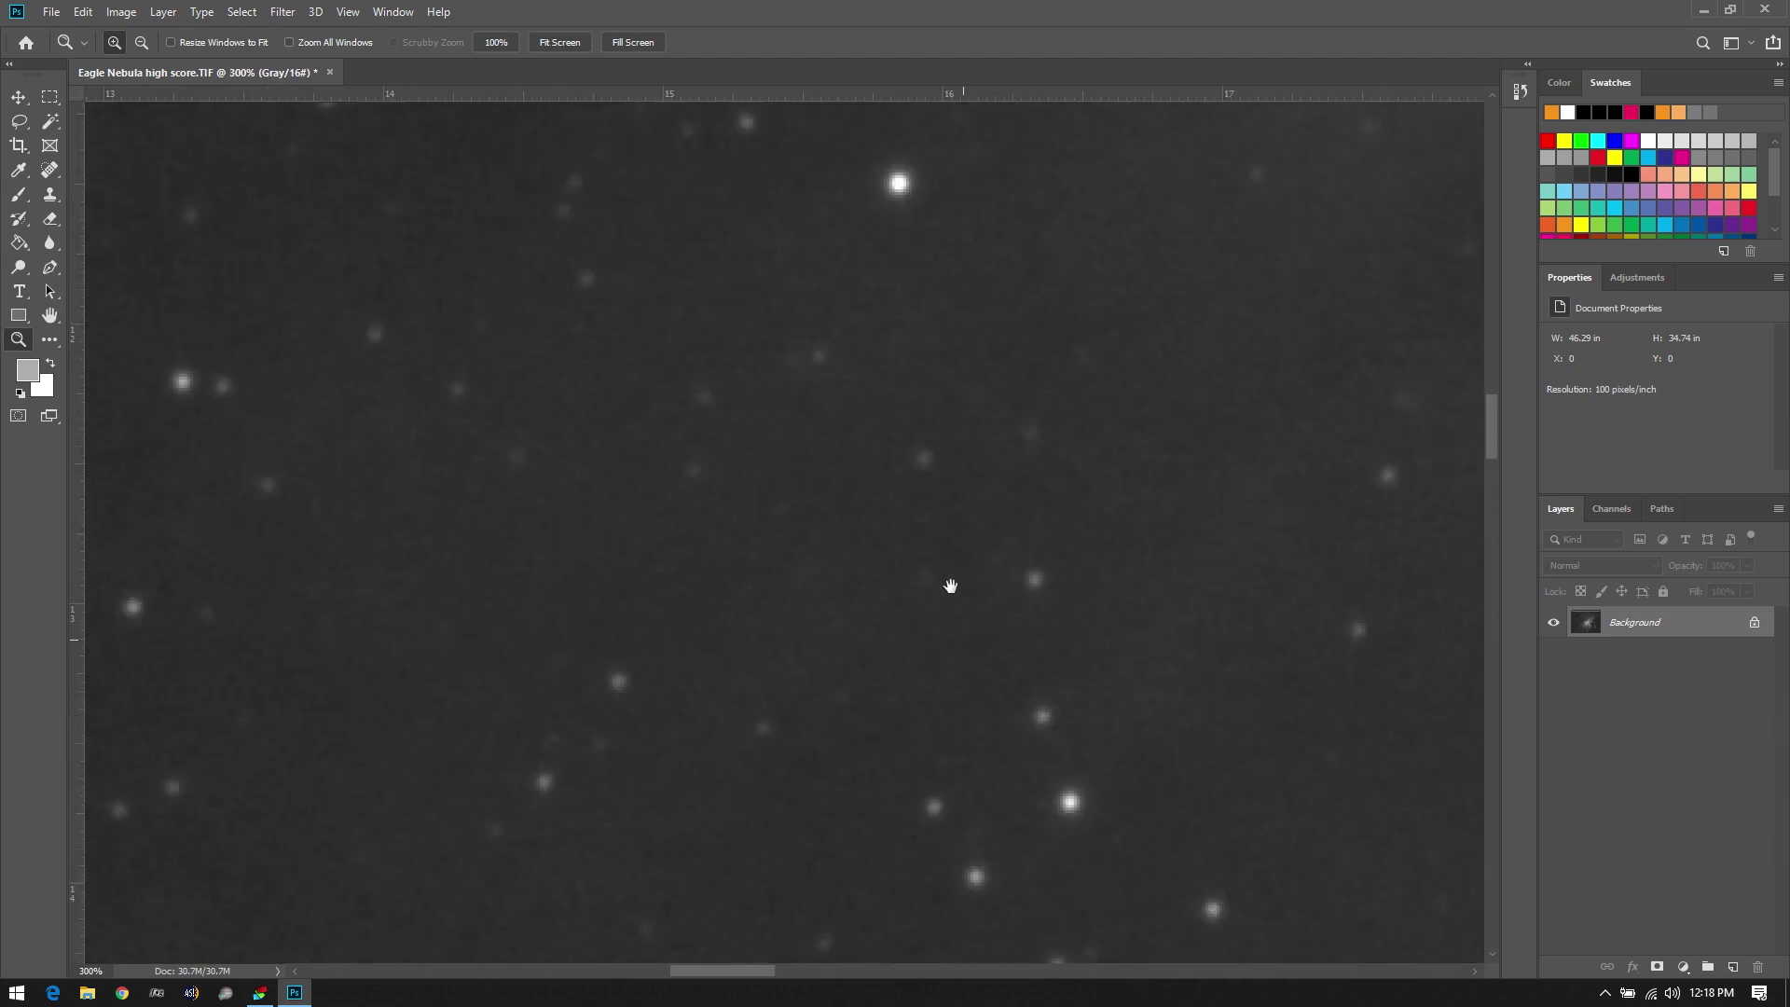
pyautogui.scroll(10, 895, 719)
pyautogui.hscroll(4, 895, 719)
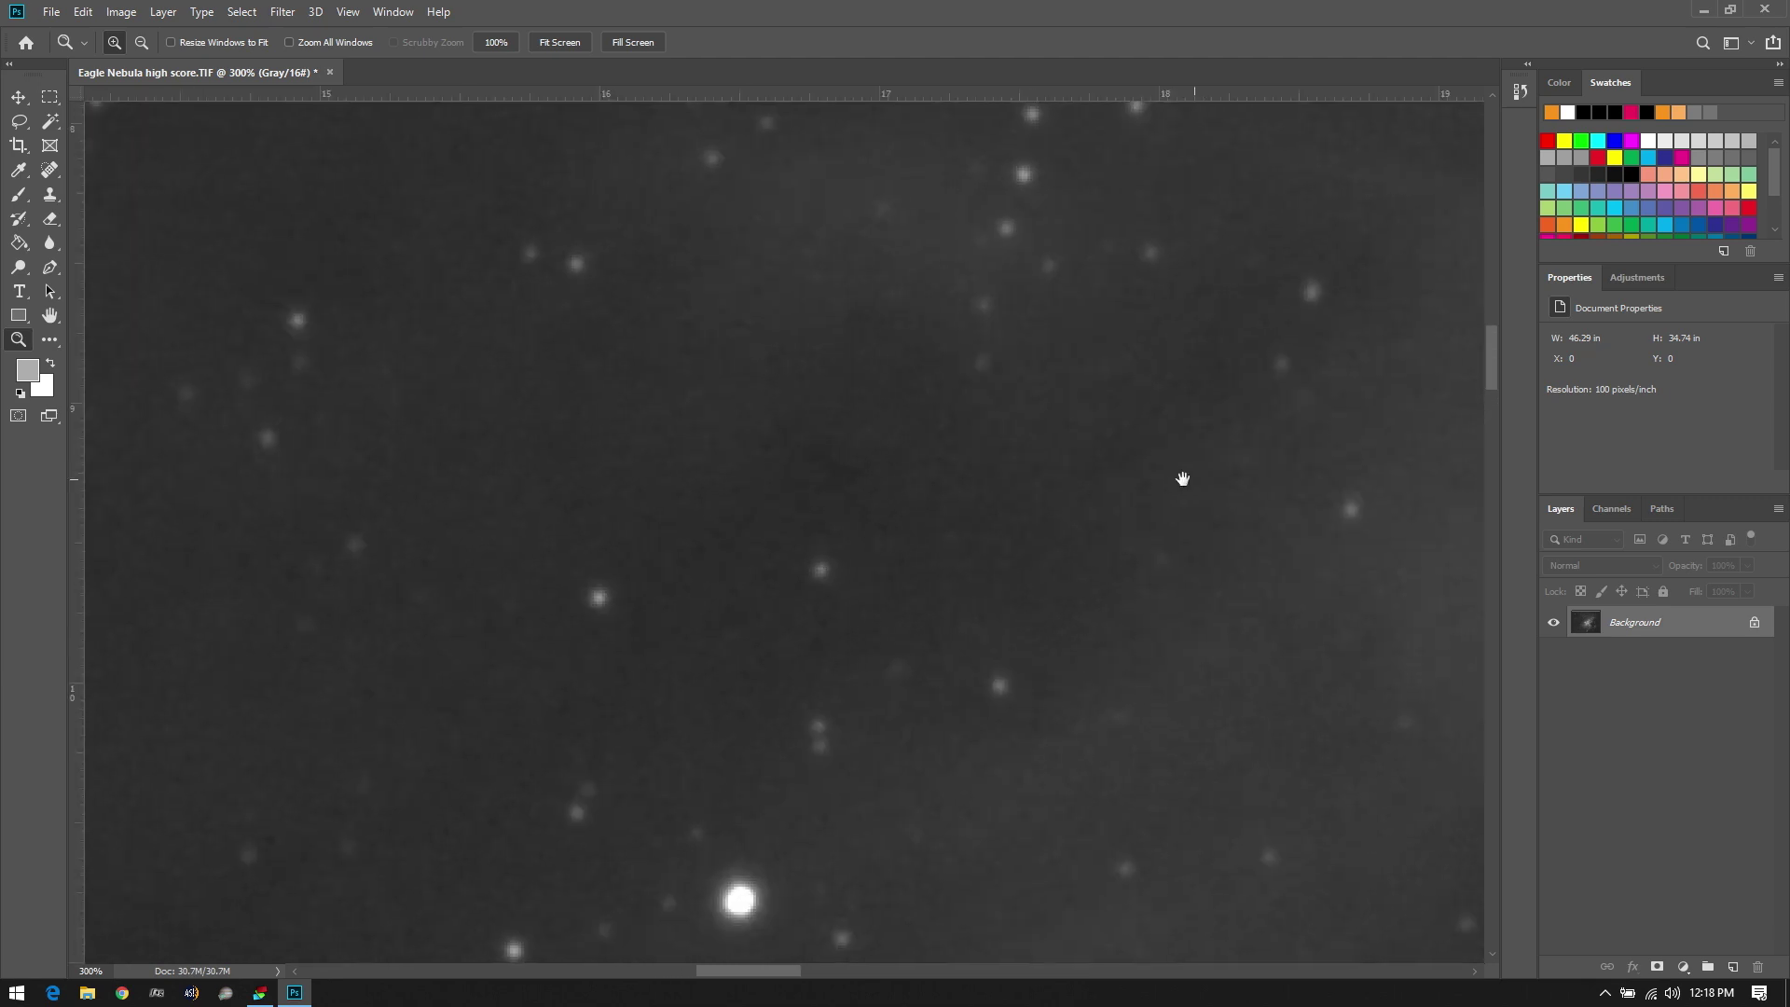
pyautogui.hscroll(15, 1193, 478)
pyautogui.scroll(4, 1193, 478)
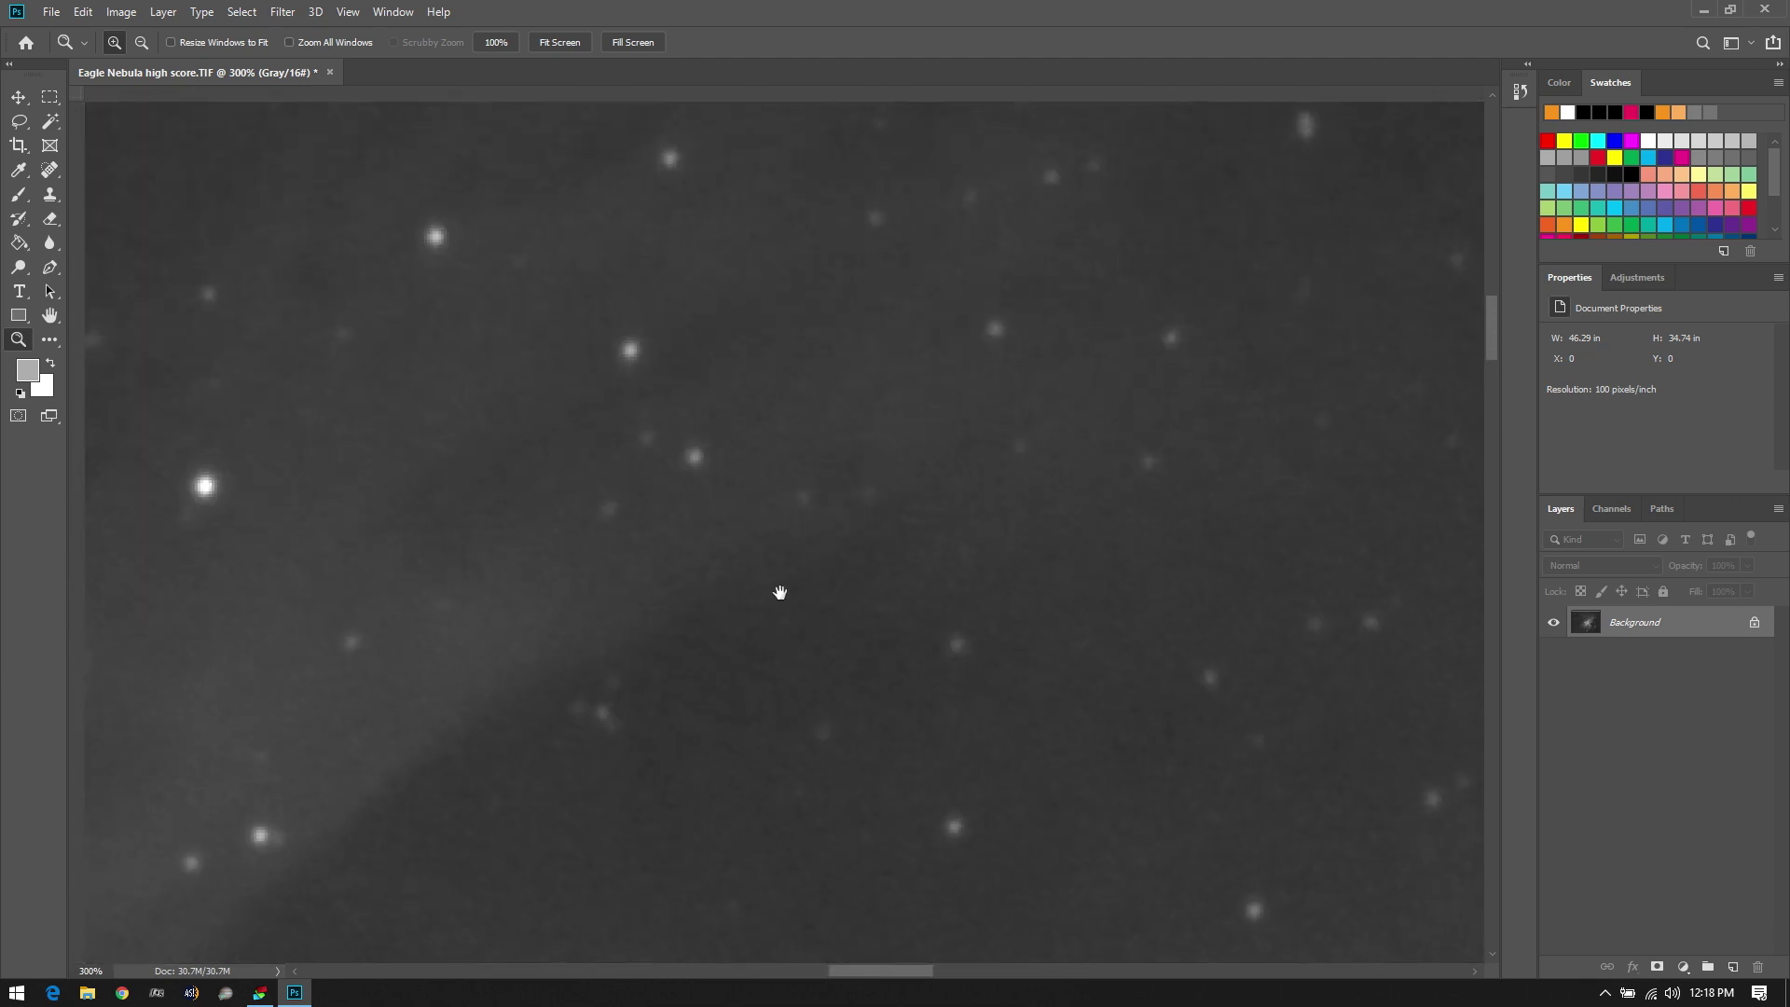
pyautogui.hscroll(16, 837, 588)
pyautogui.scroll(-7, 904, 640)
pyautogui.scroll(-7, 727, 368)
pyautogui.hscroll(2, 910, 428)
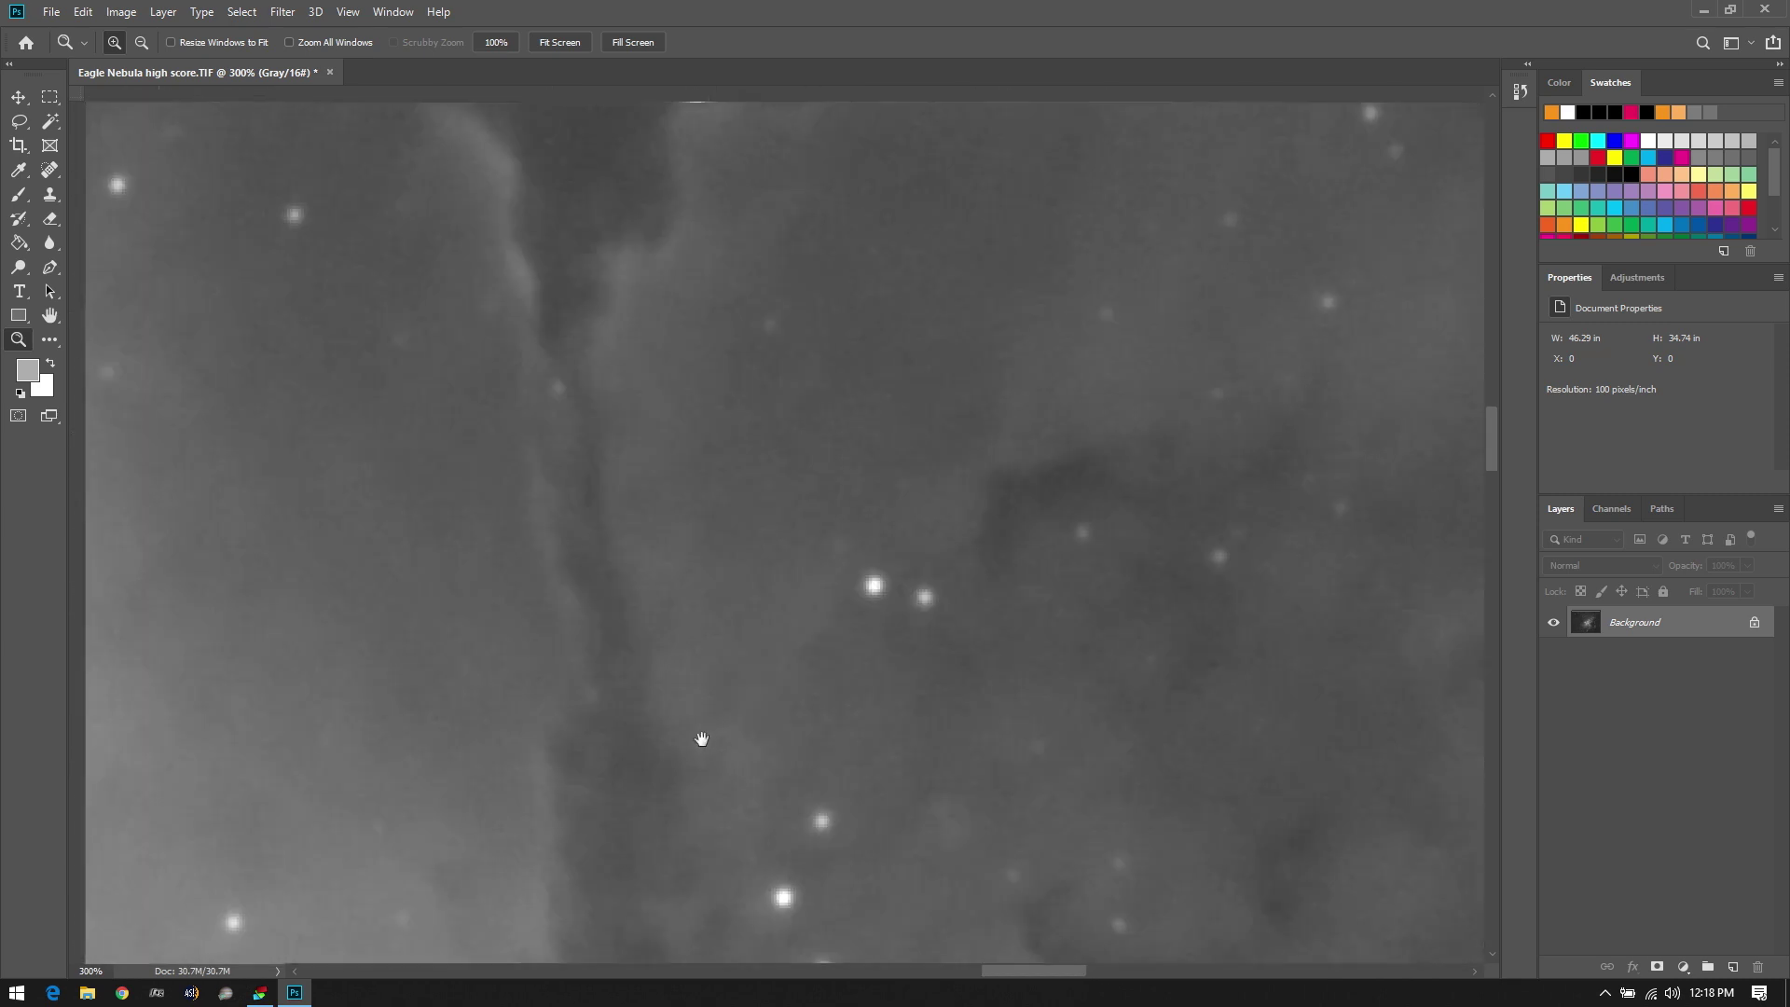
# Examine the nebula's dark pillars, bright edges and surrounding gas at 300% magnification
pyautogui.scroll(-3, 699, 766)
pyautogui.hscroll(-2, 698, 765)
pyautogui.scroll(-5, 899, 847)
pyautogui.hscroll(-2, 898, 847)
pyautogui.moveTo(609, 408); pyautogui.dragTo(987, 426)
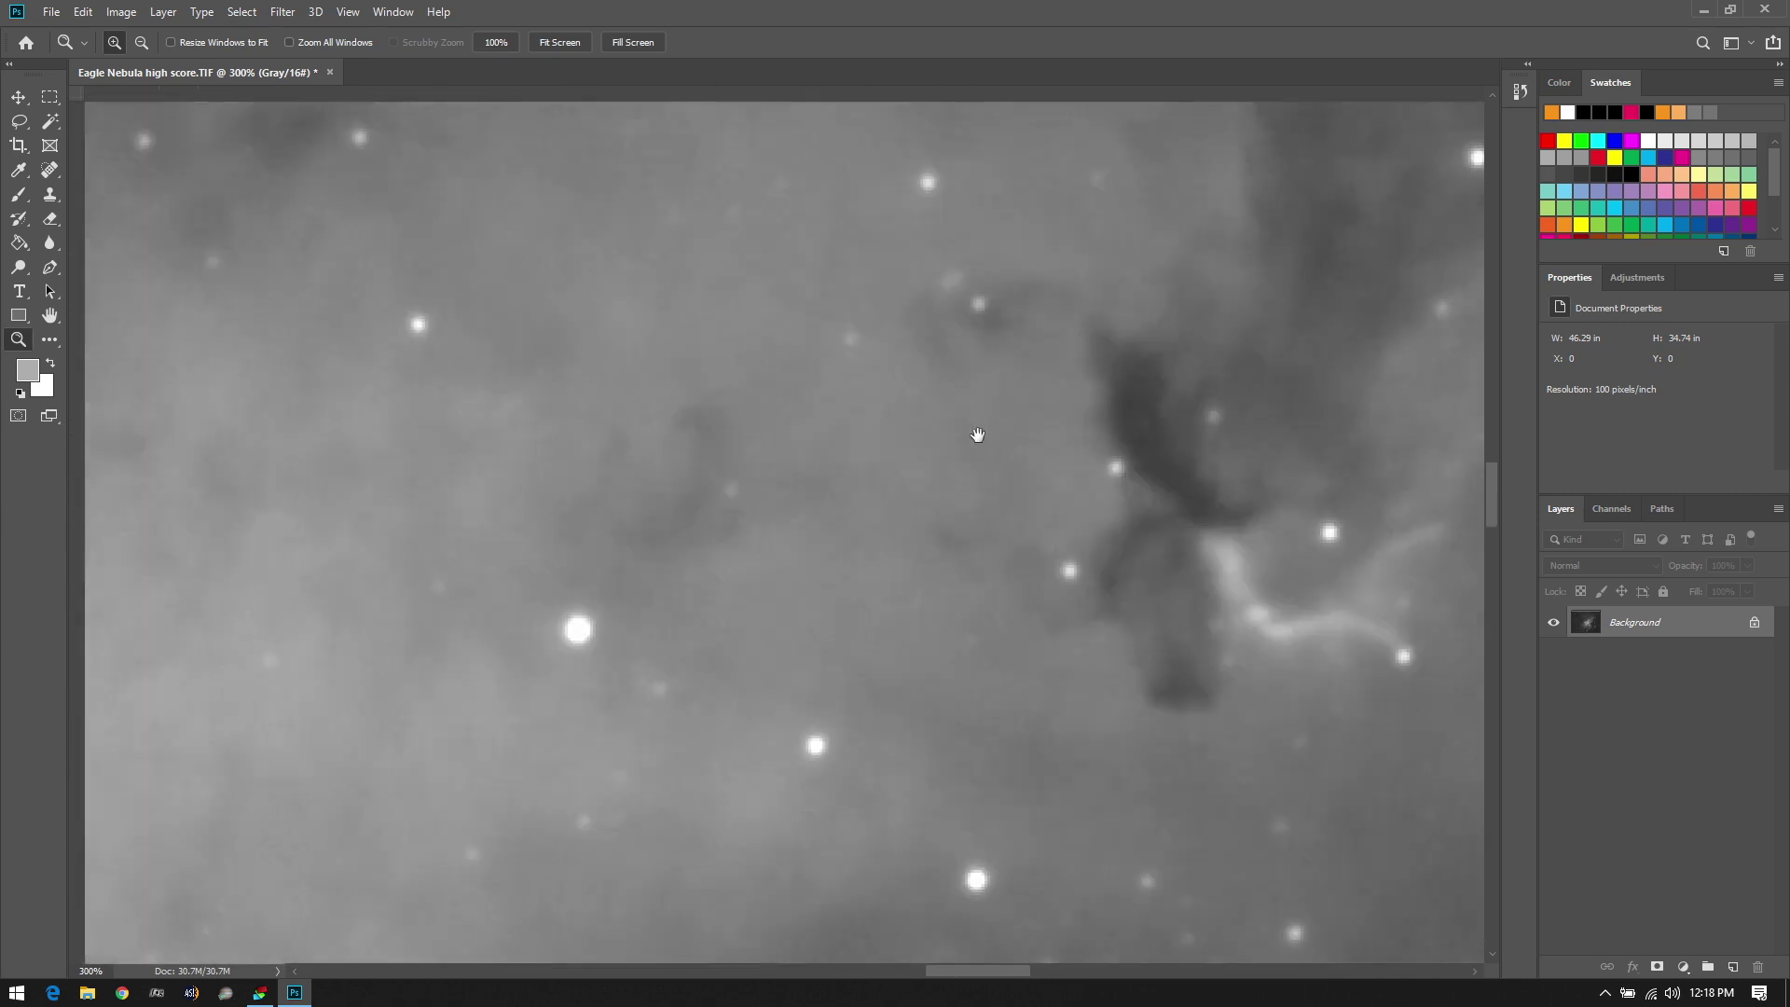
pyautogui.hscroll(-1, 1039, 340)
pyautogui.hscroll(-5, 500, 276)
pyautogui.scroll(-3, 792, 356)
pyautogui.hscroll(-3, 792, 356)
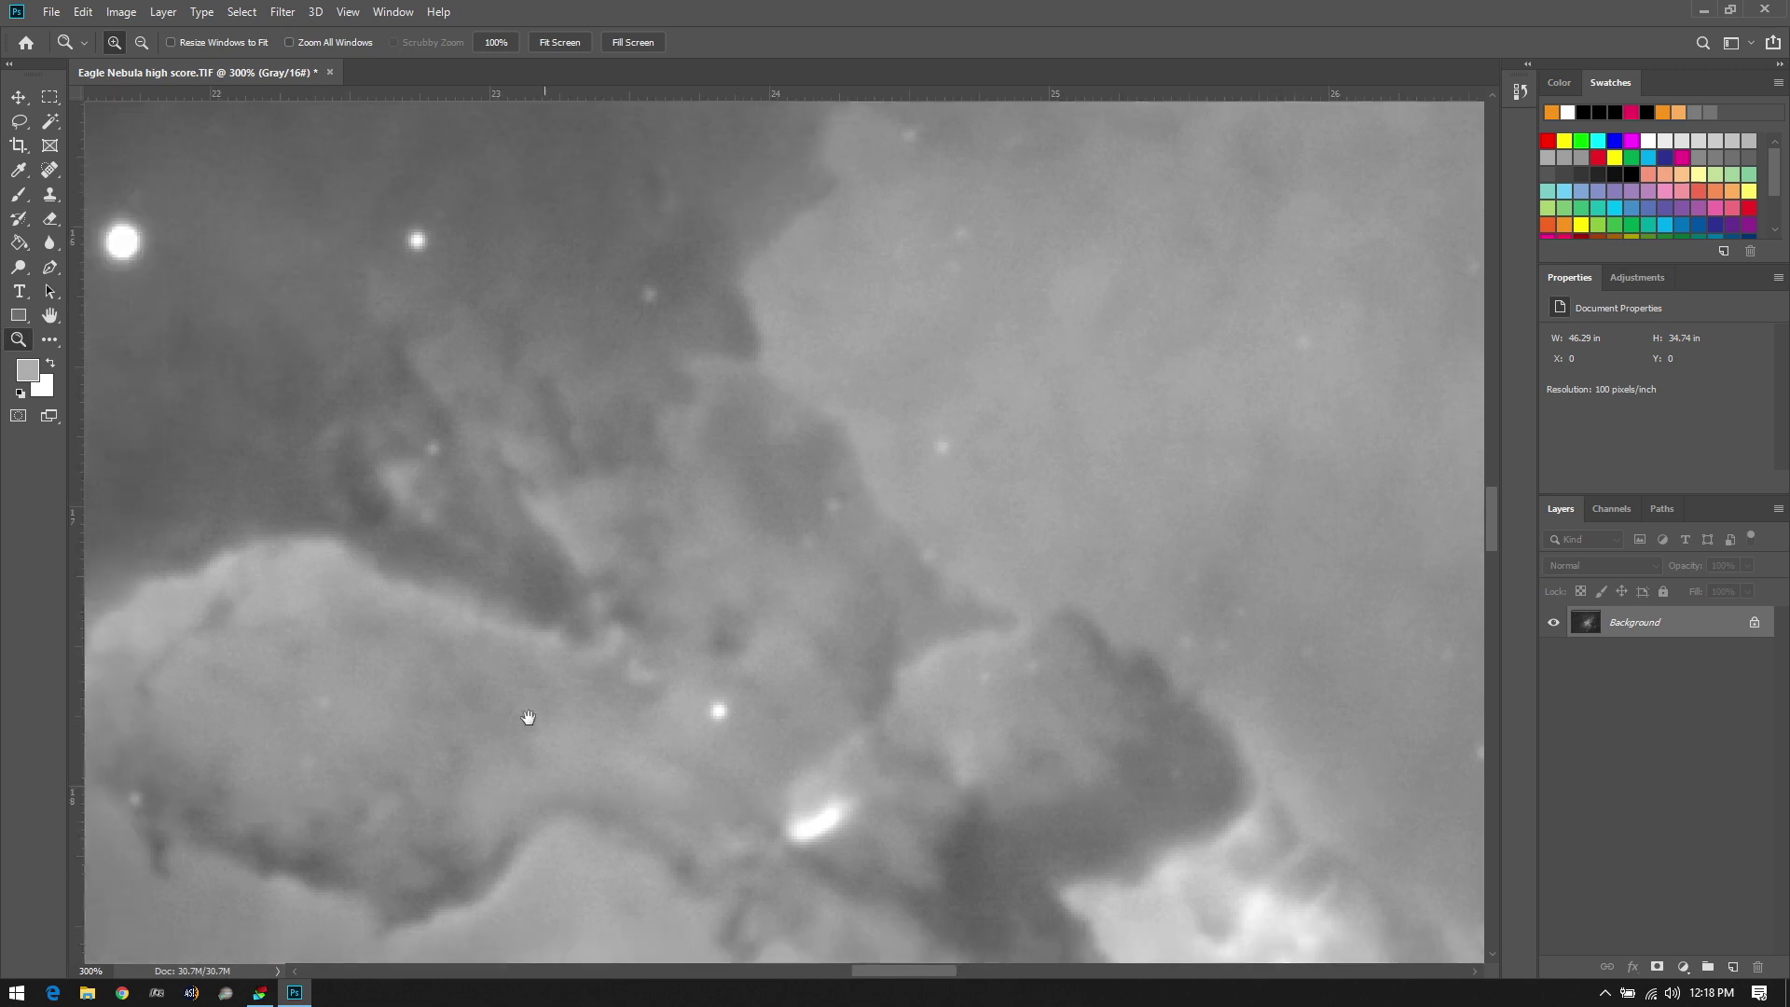
pyautogui.hscroll(-10, 580, 686)
pyautogui.scroll(5, 858, 743)
pyautogui.hscroll(3, 871, 516)
pyautogui.scroll(3, 871, 516)
pyautogui.hscroll(5, 1039, 511)
pyautogui.press('alt')
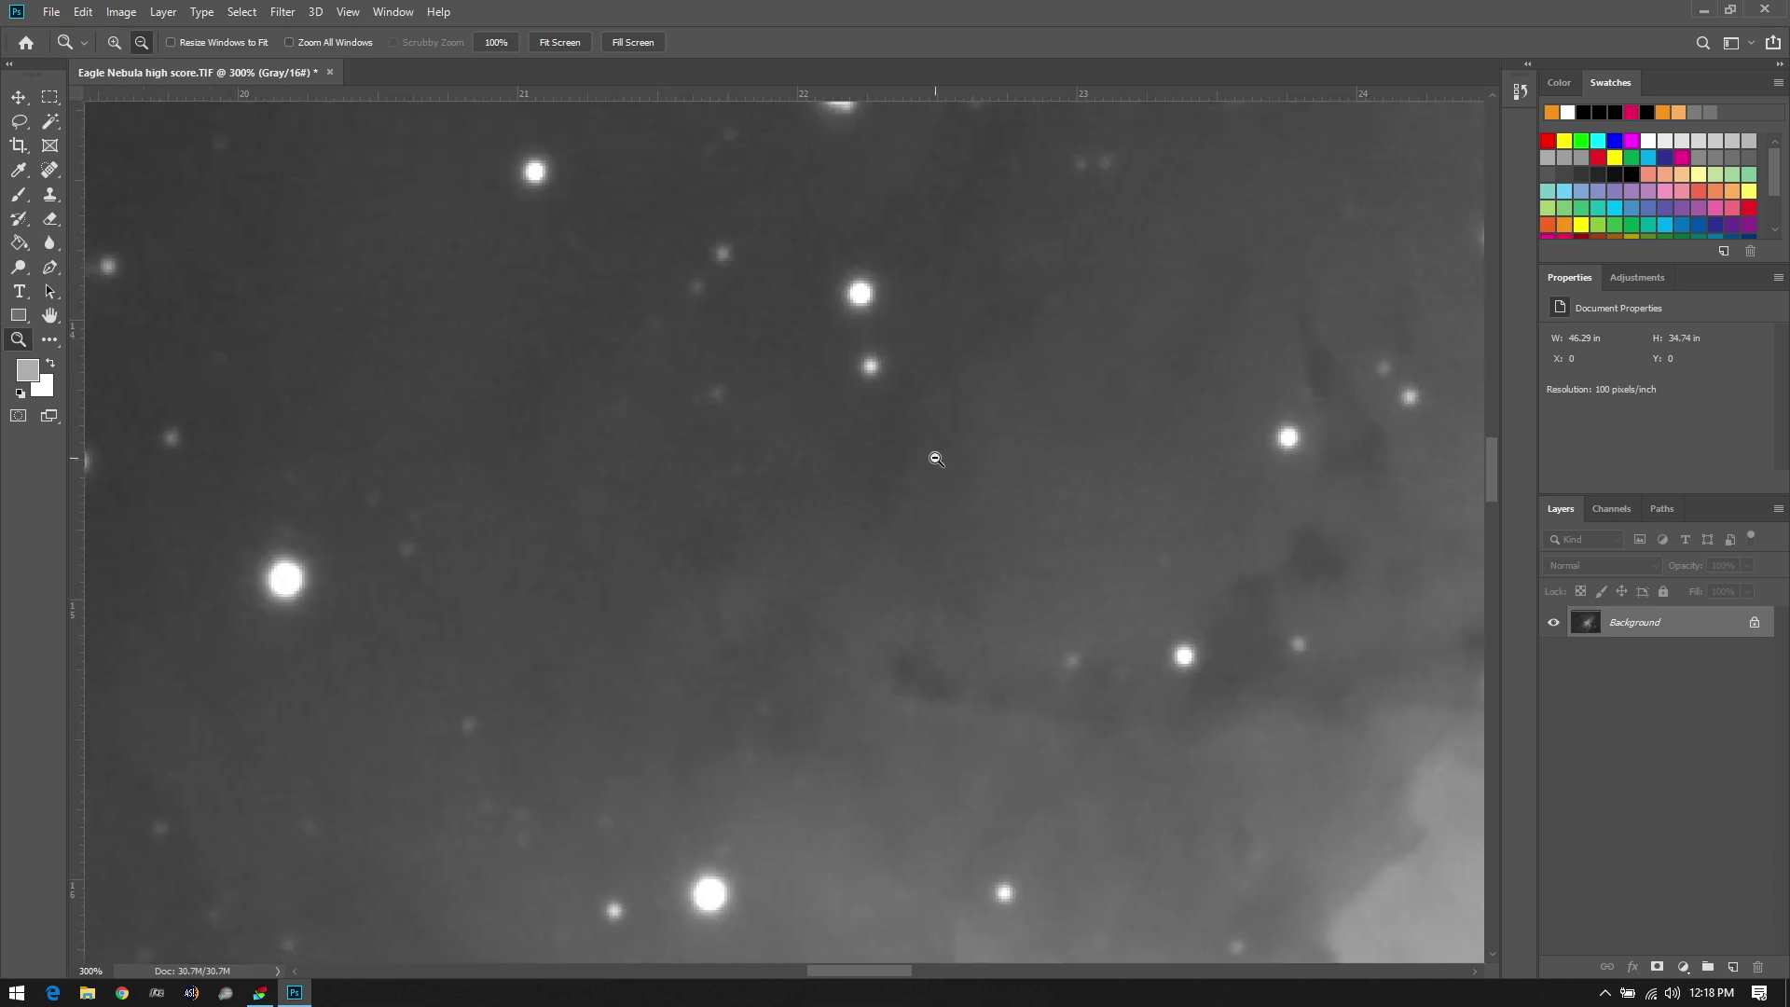
# Examine the star cluster and dark dust region beside the nebula's core, and return to the whole image at 25%
pyautogui.keyDown('alt'); pyautogui.click(936, 459); pyautogui.keyUp('alt')
pyautogui.keyDown('alt'); pyautogui.click(936, 459); pyautogui.keyUp('alt')
pyautogui.keyDown('alt'); pyautogui.click(936, 458); pyautogui.keyUp('alt')
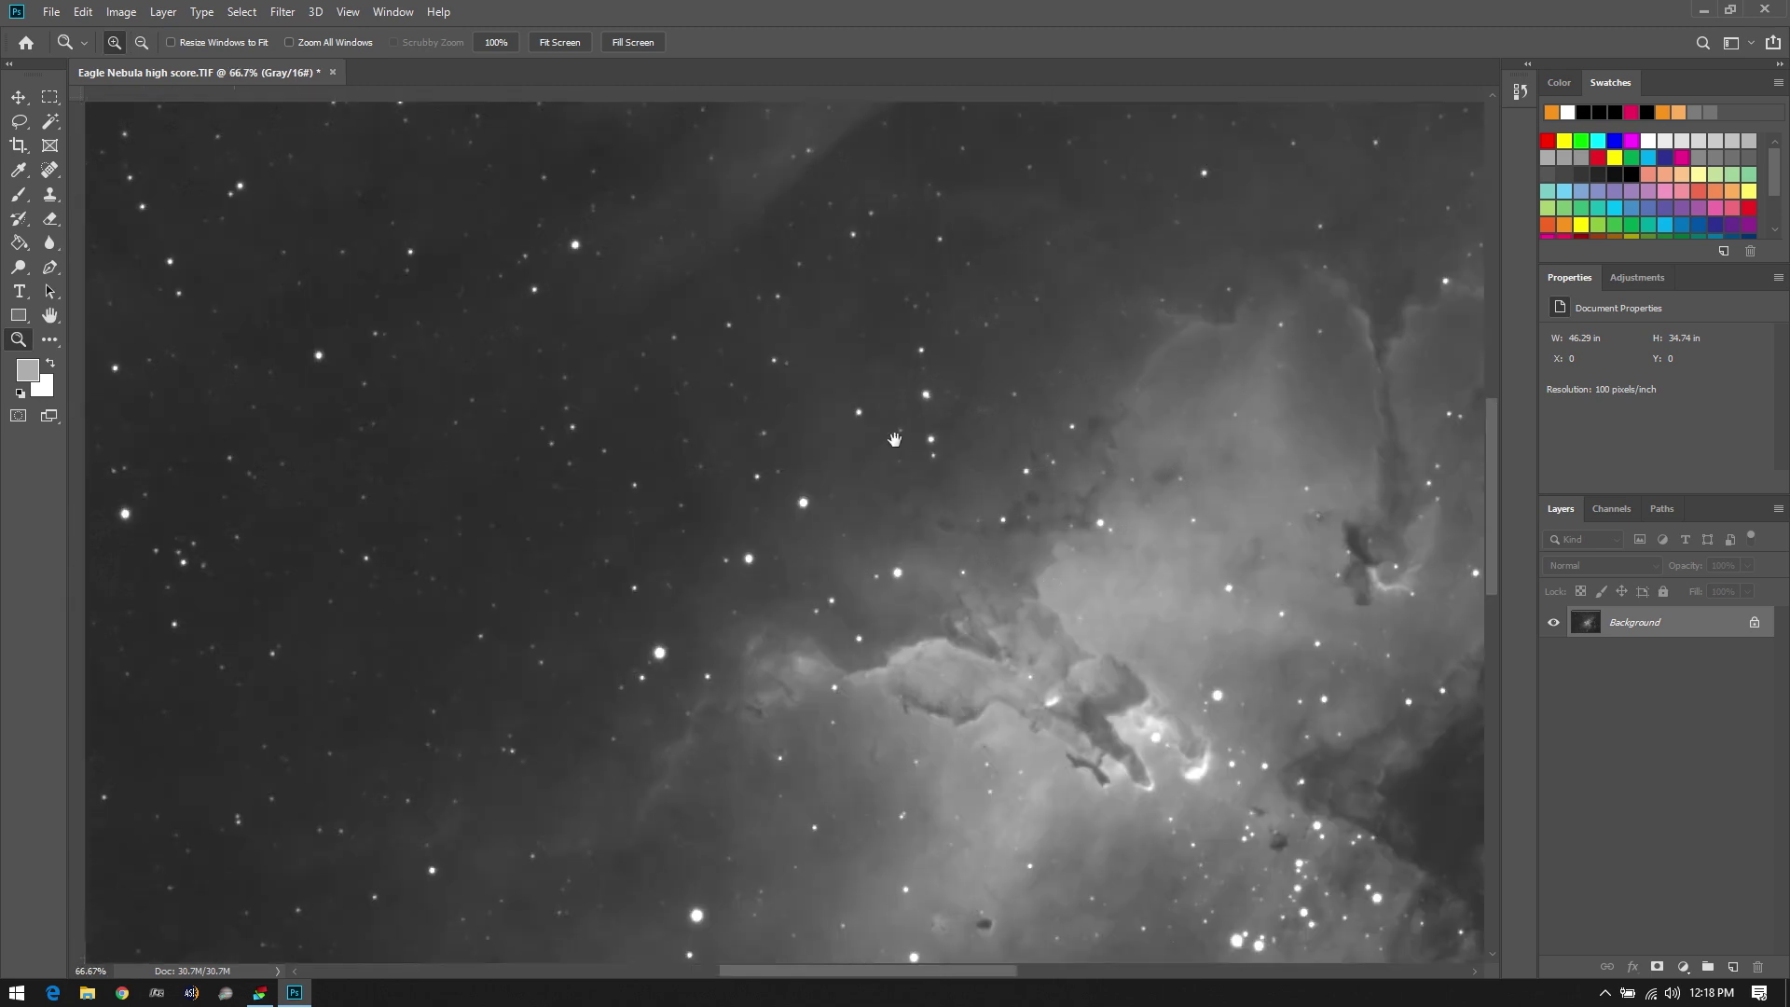
pyautogui.moveTo(895, 439); pyautogui.dragTo(634, 252)
pyautogui.click(932, 541)
pyautogui.moveTo(932, 541); pyautogui.dragTo(904, 543)
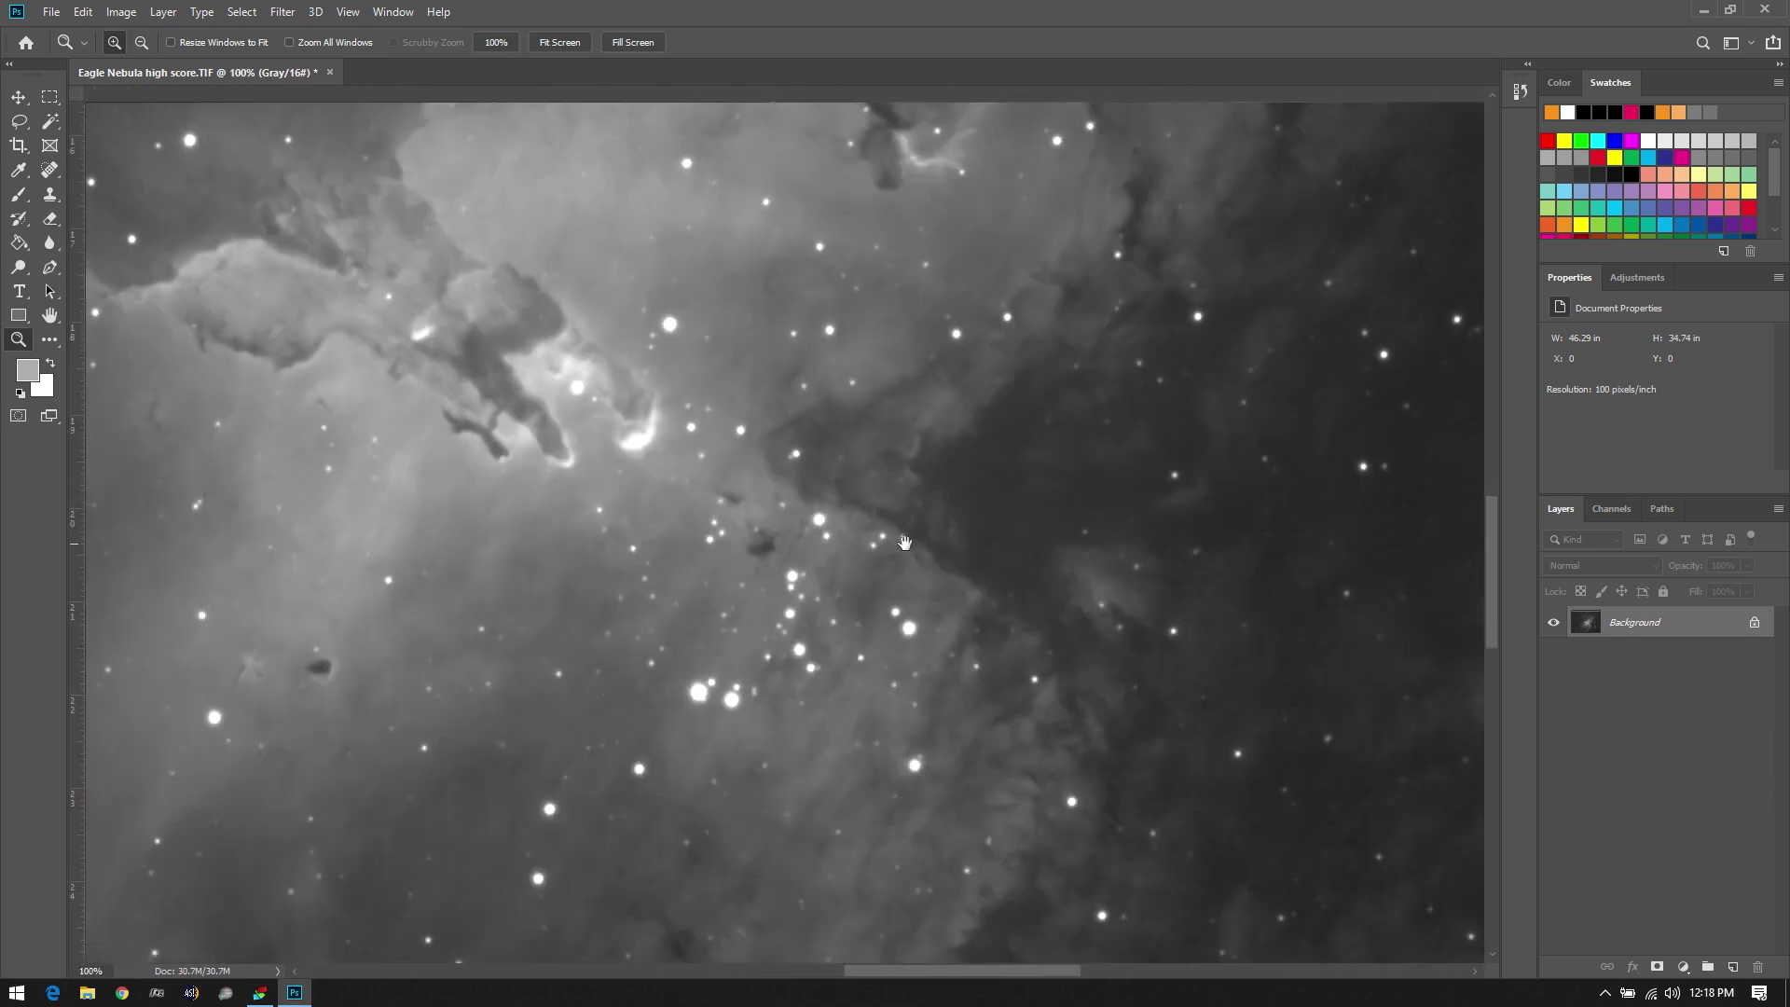
pyautogui.moveTo(1064, 532); pyautogui.dragTo(1030, 629)
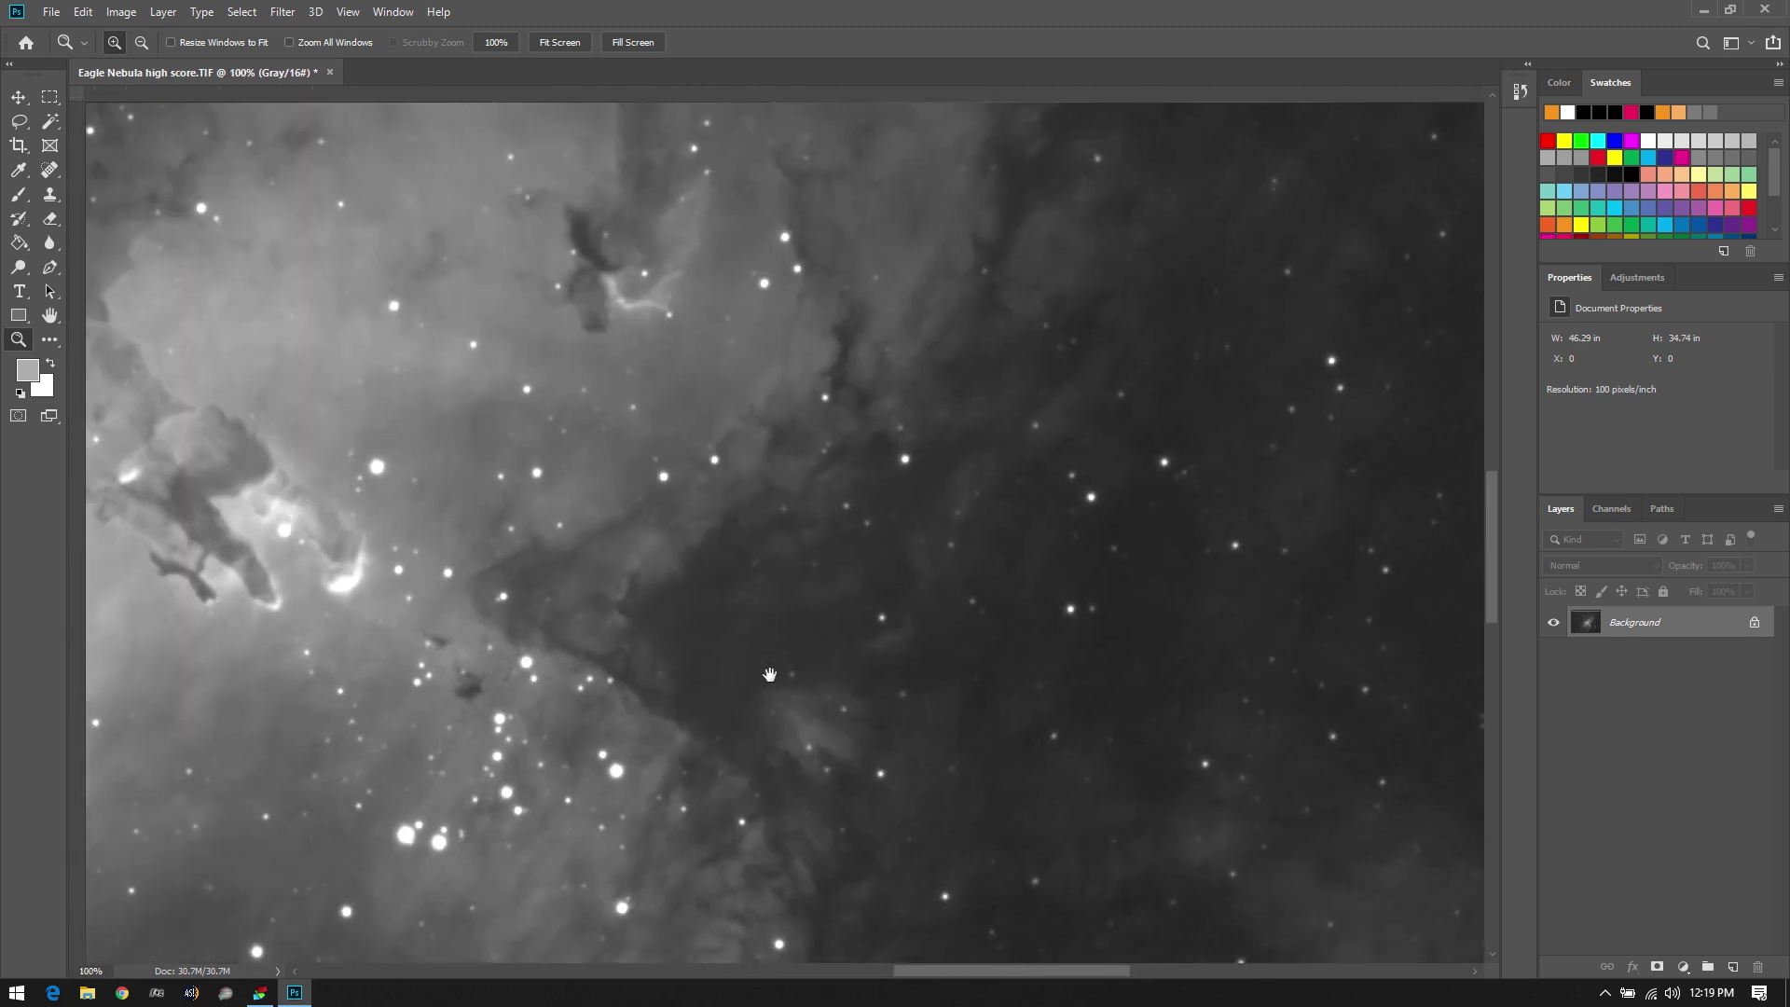
pyautogui.keyDown('alt'); pyautogui.click(1031, 629); pyautogui.keyUp('alt')
pyautogui.moveTo(786, 624); pyautogui.dragTo(916, 455)
pyautogui.keyDown('alt'); pyautogui.click(1074, 471); pyautogui.keyUp('alt')
pyautogui.moveTo(1074, 471); pyautogui.dragTo(1090, 538)
pyautogui.keyDown('alt'); pyautogui.click(867, 494); pyautogui.keyUp('alt')
pyautogui.moveTo(767, 442); pyautogui.dragTo(837, 535)
pyautogui.hotkey('ctrl', 'r')
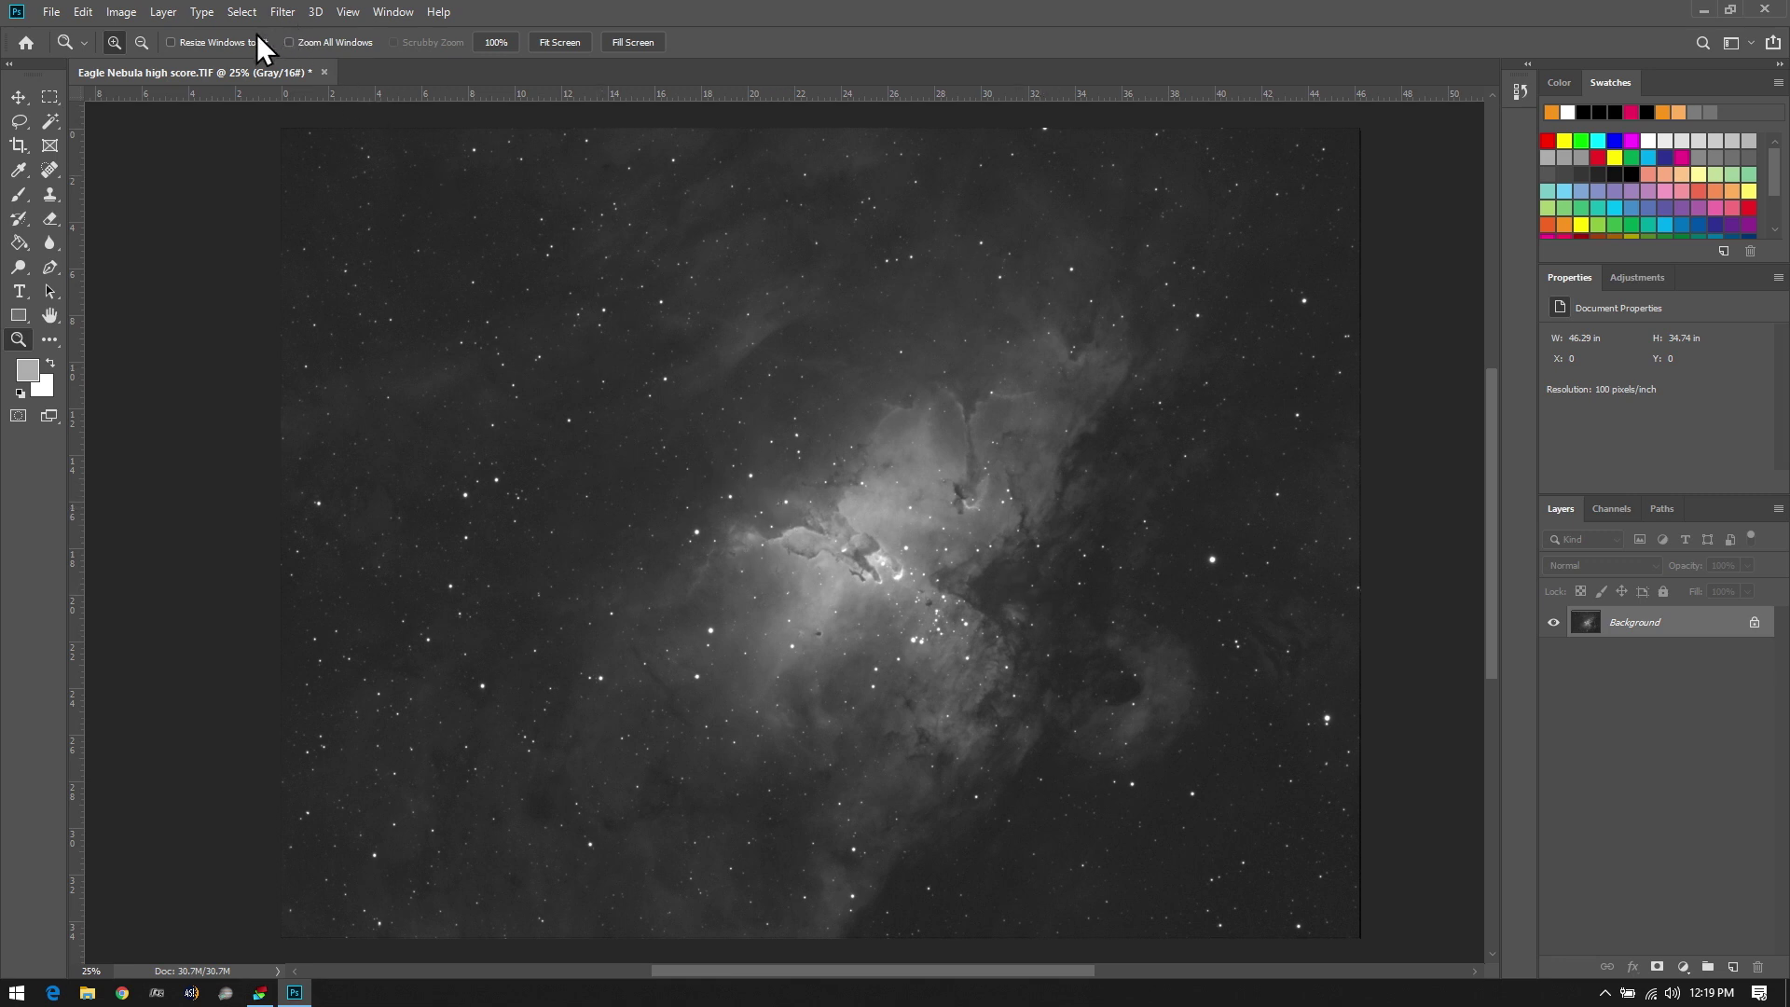
# Open the Camera Raw Filter for the nebula image and dismiss its welcome screen
pyautogui.click(83, 11)
pyautogui.moveTo(117, 11)
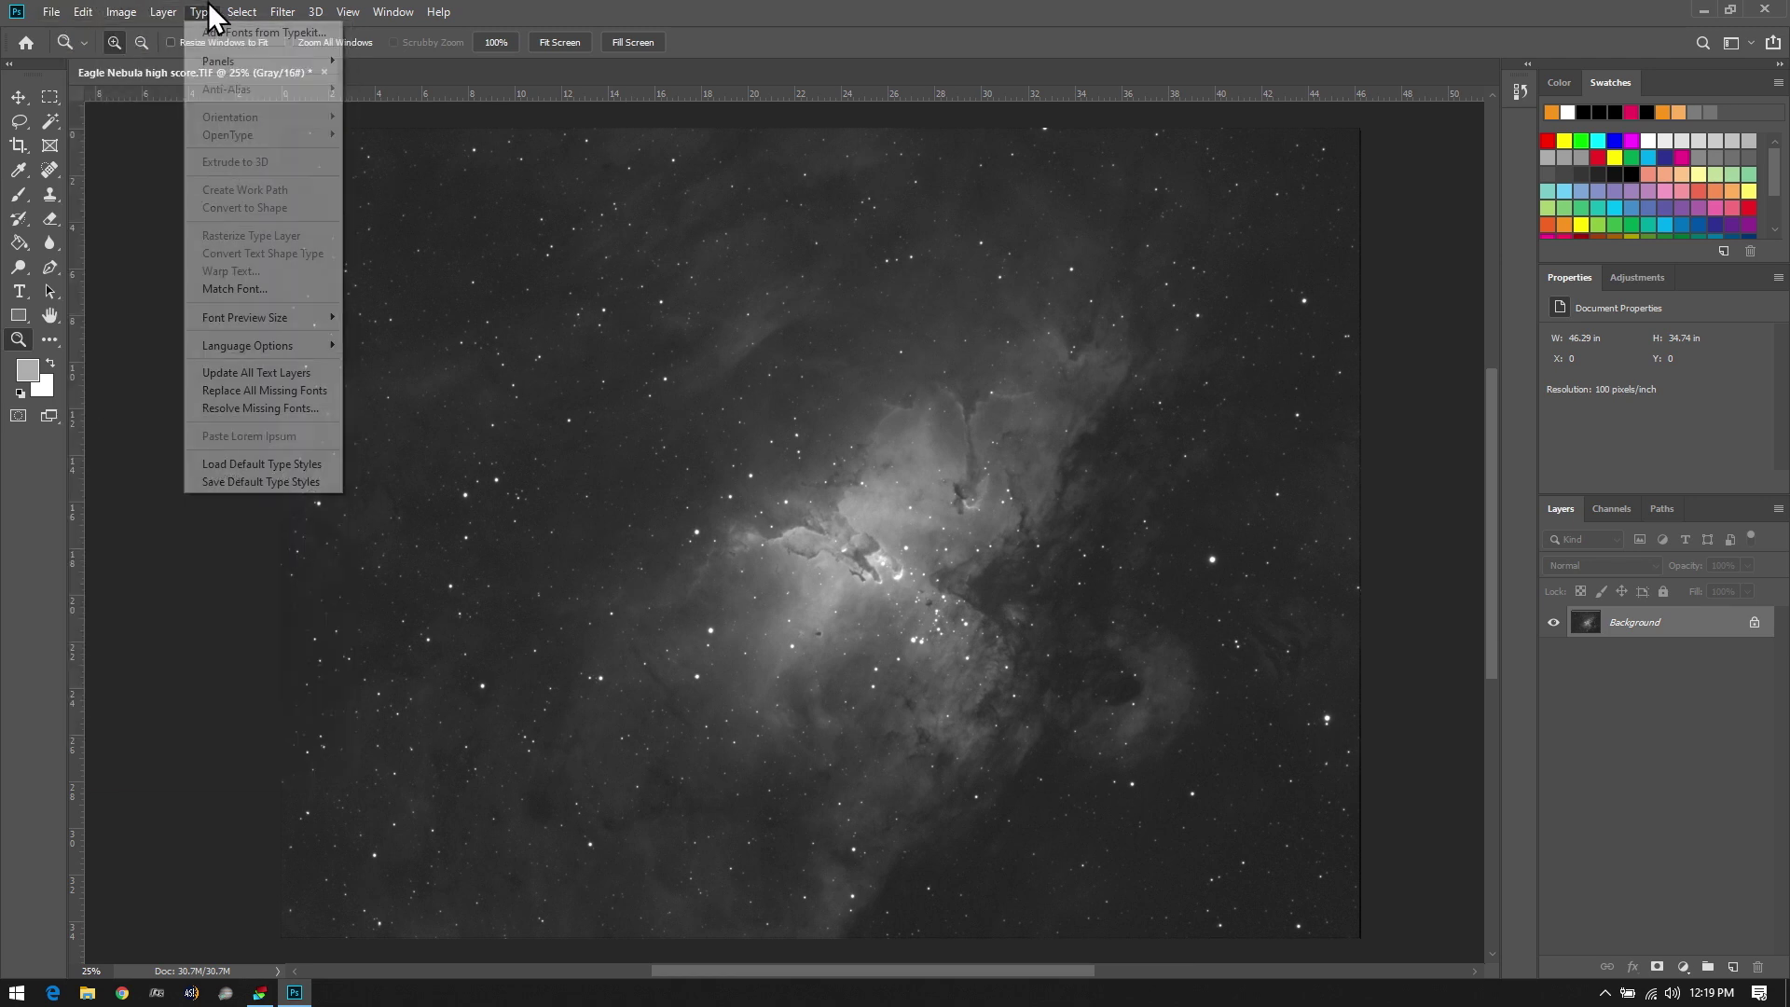
pyautogui.moveTo(276, 13)
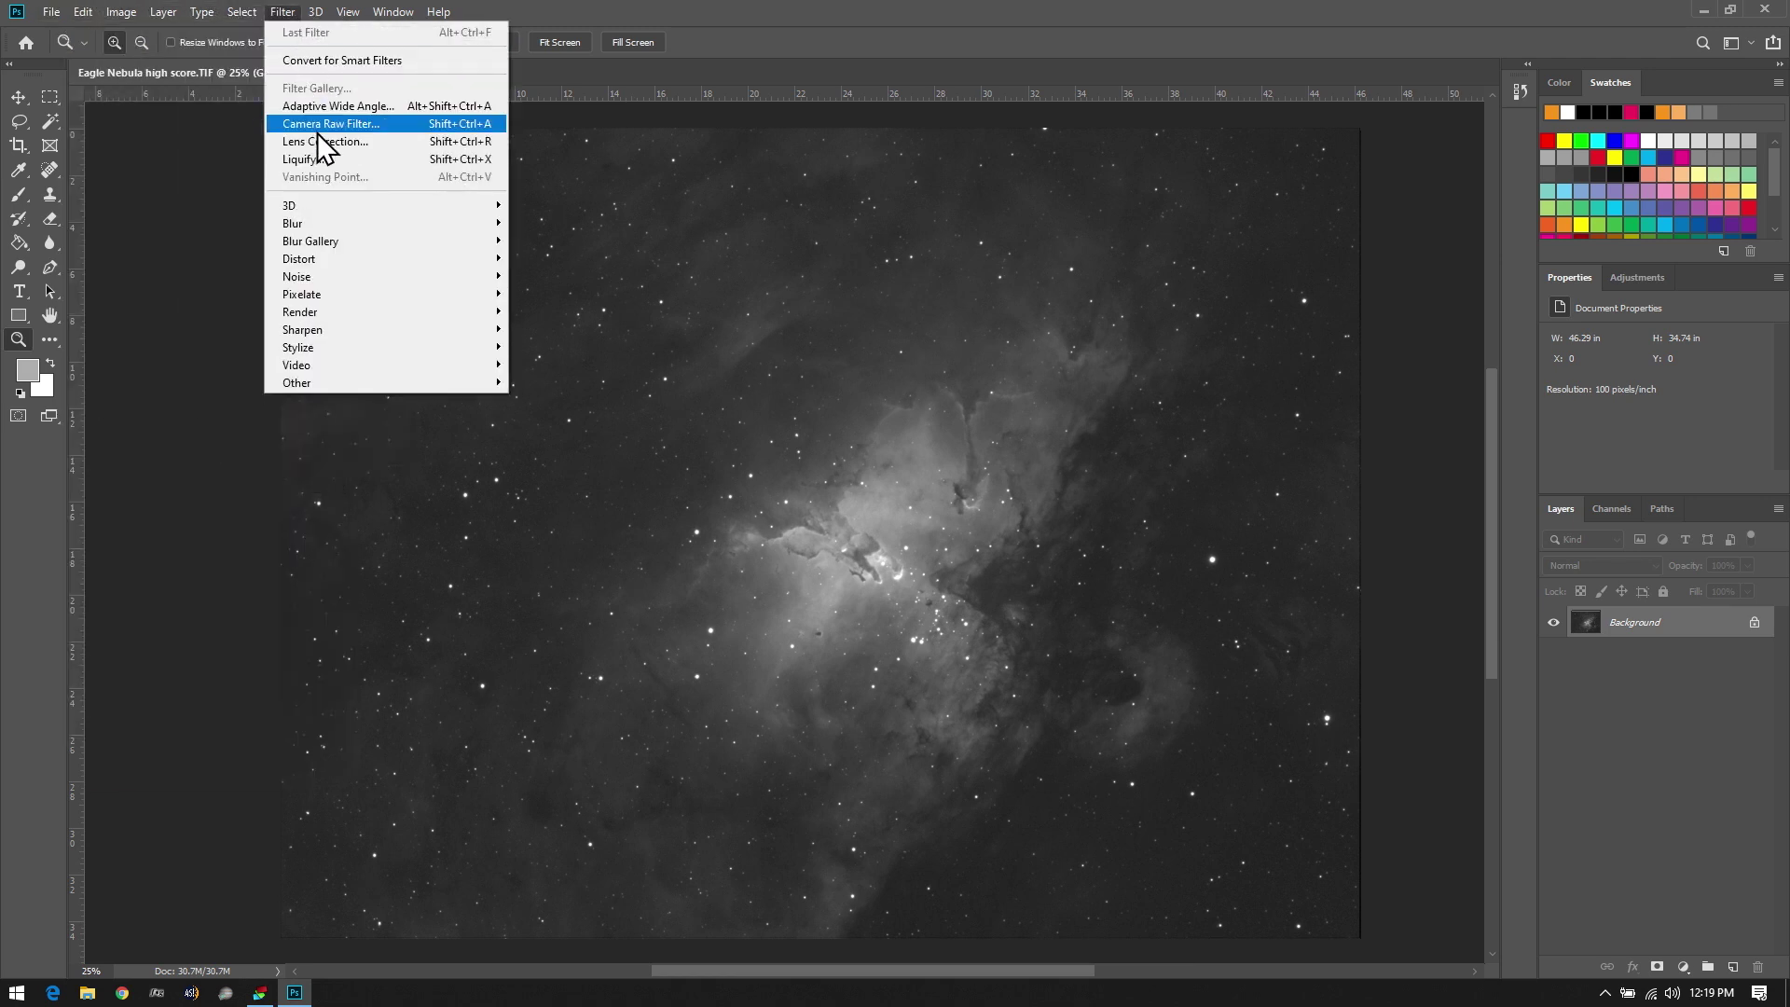
pyautogui.click(761, 411)
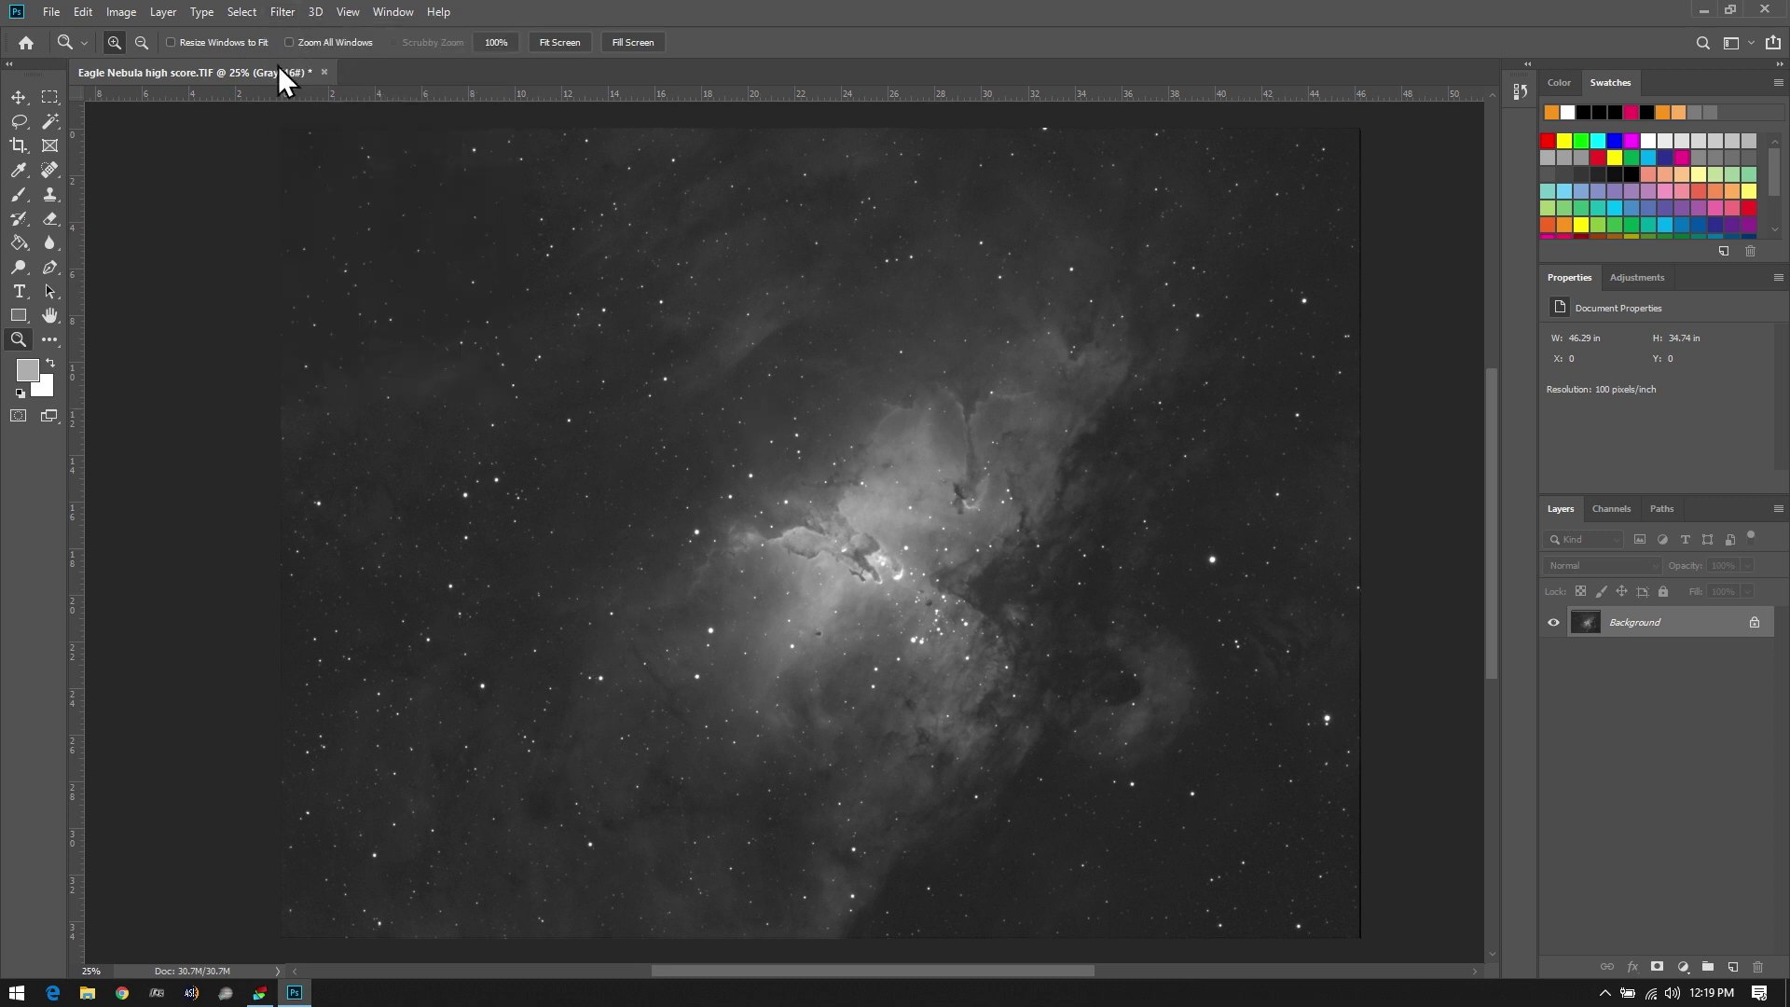
pyautogui.click(285, 11)
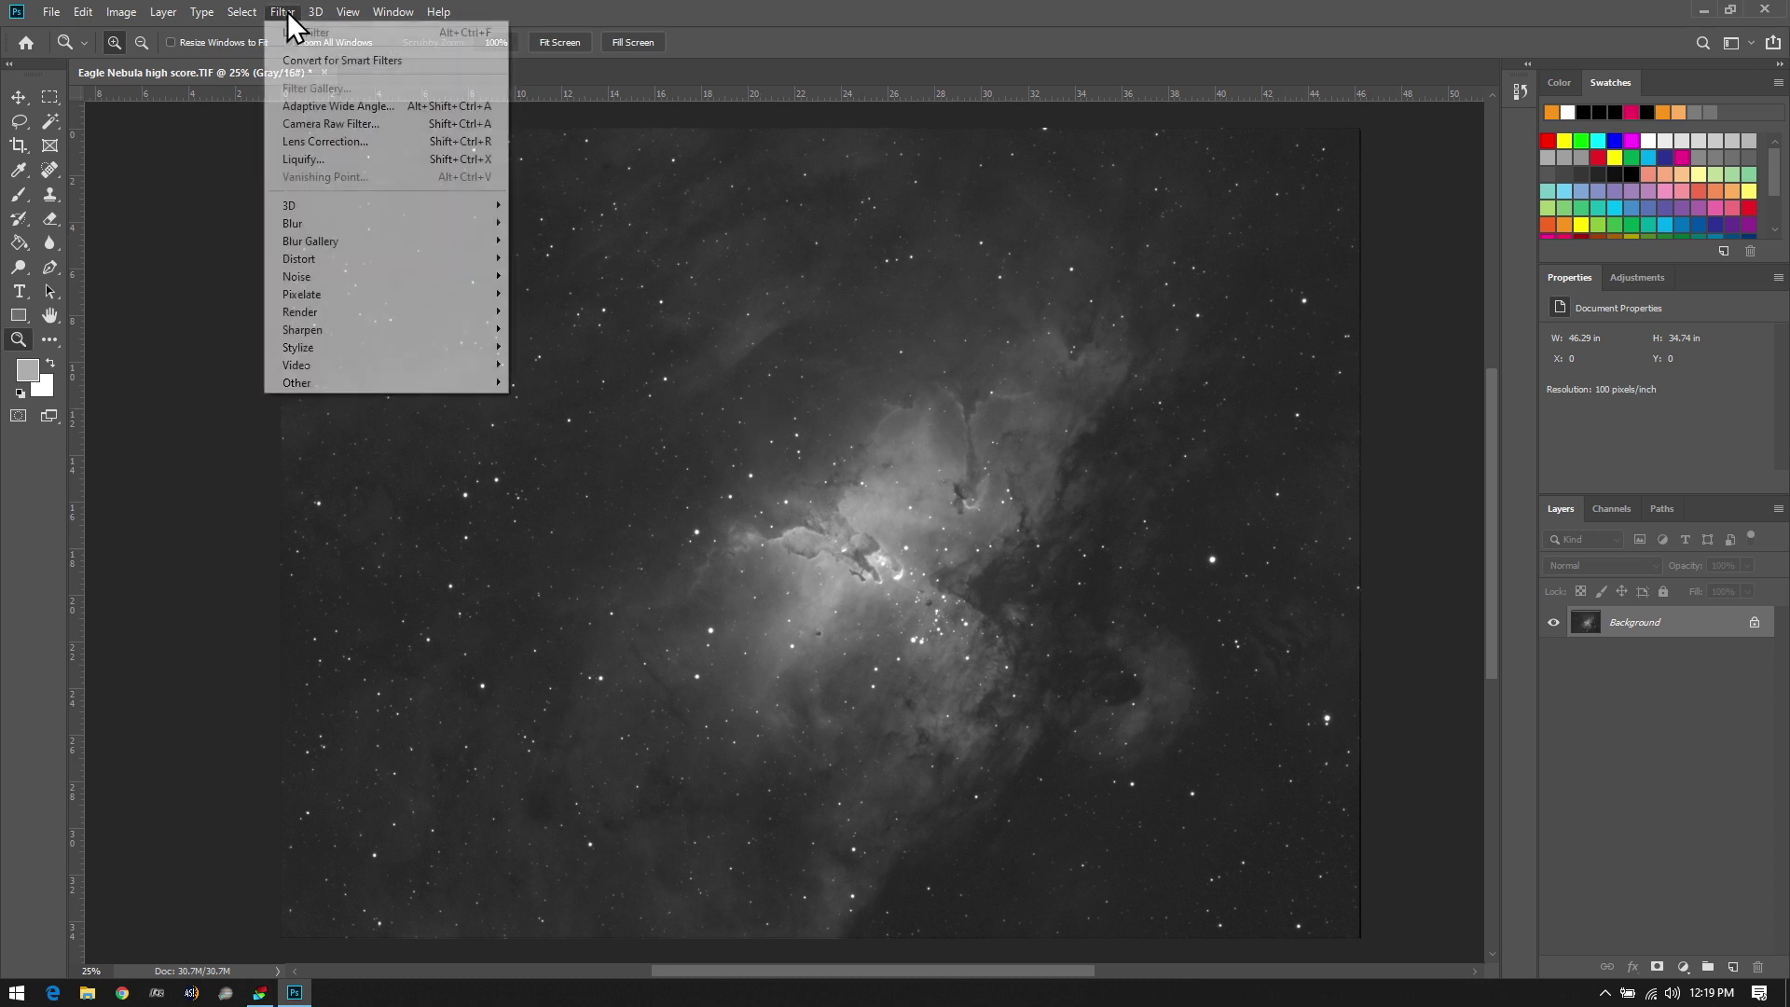
pyautogui.click(319, 119)
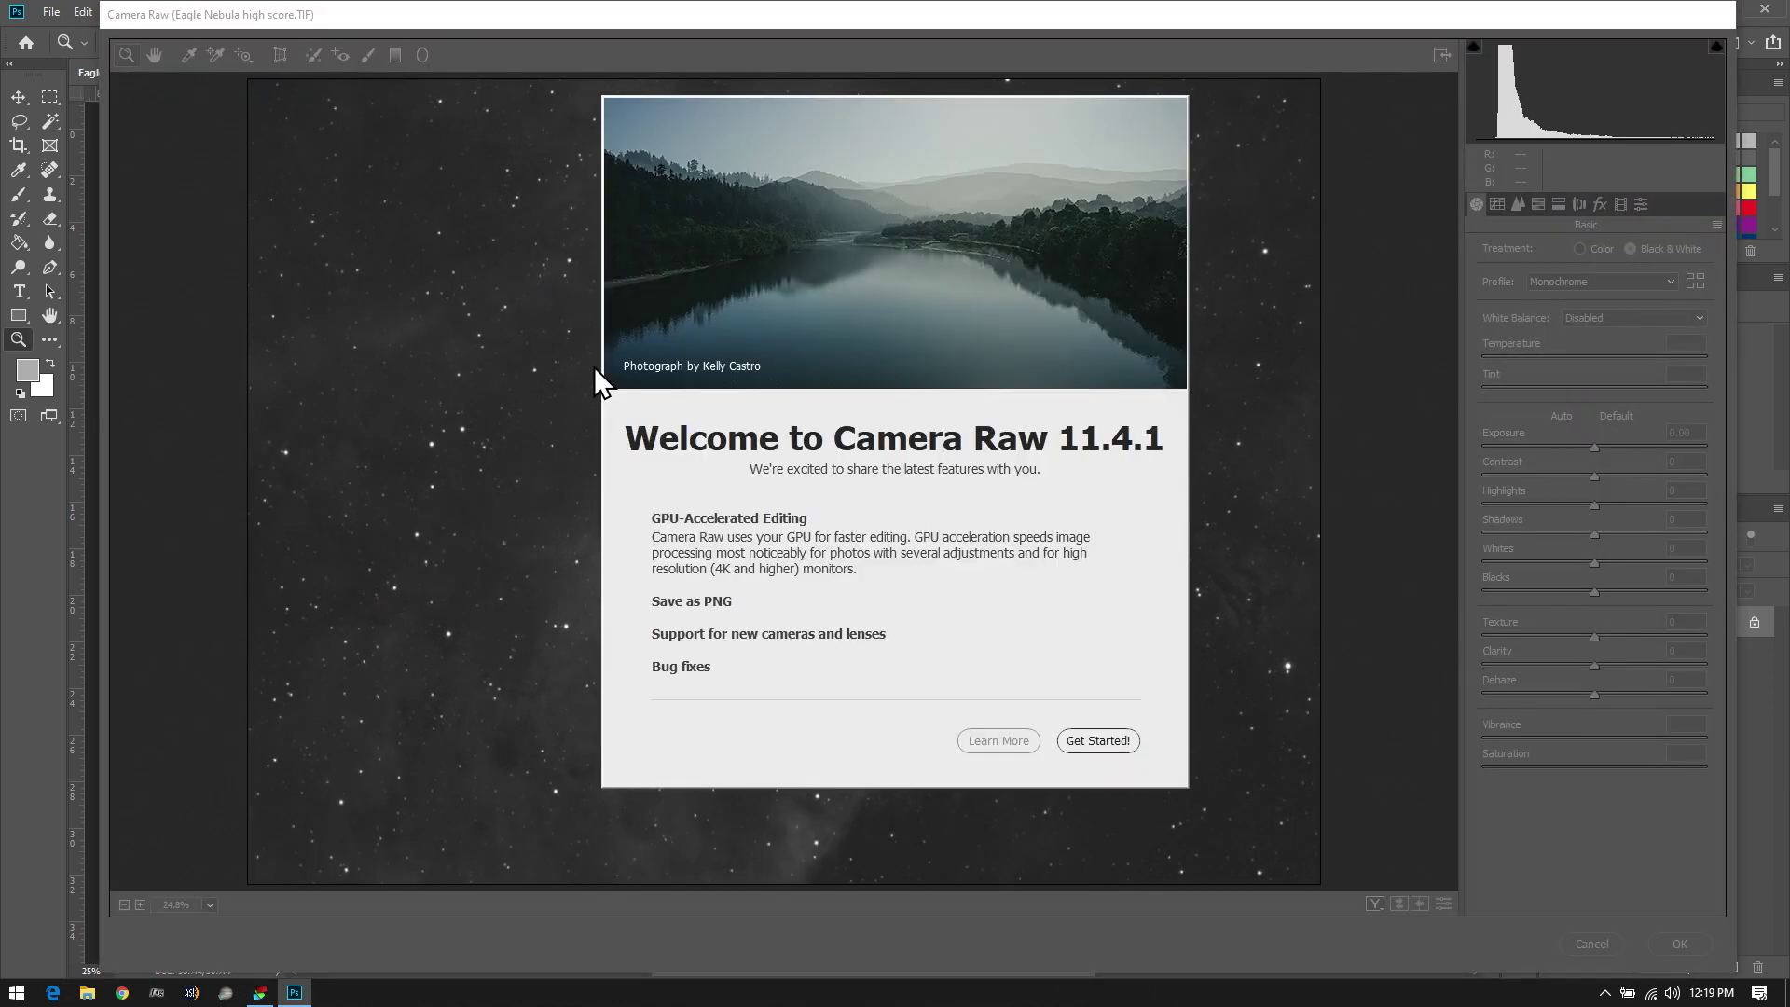
pyautogui.click(1098, 741)
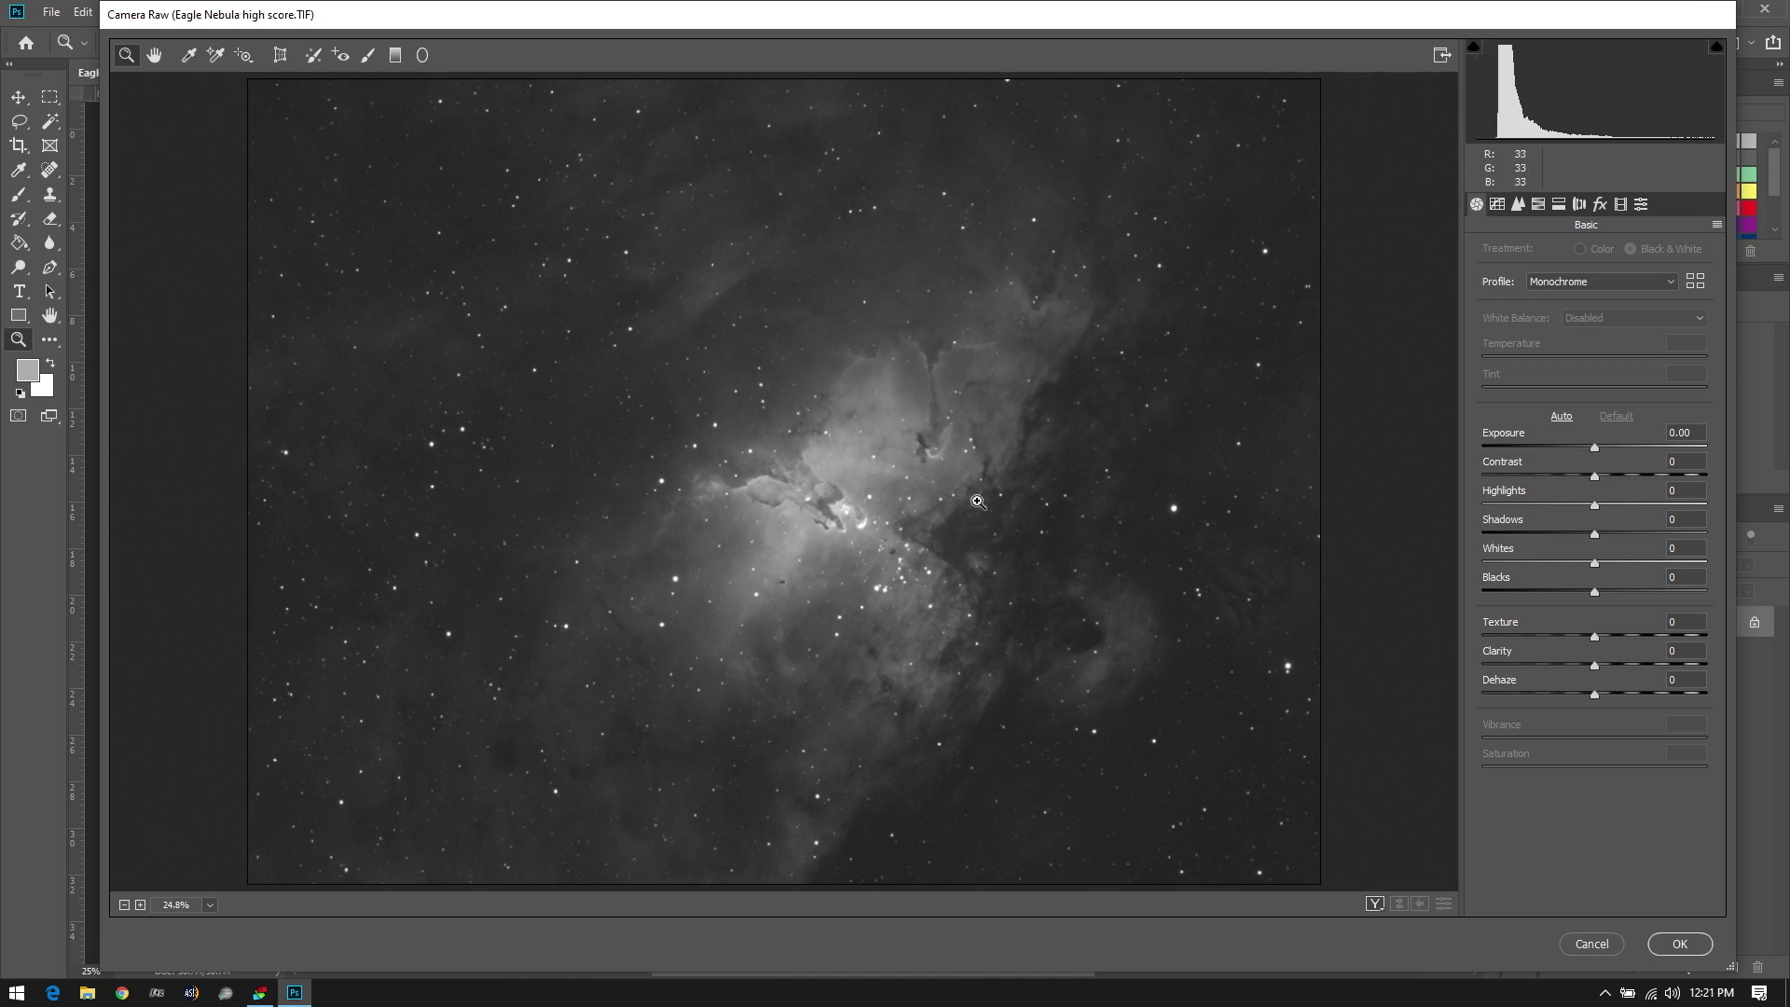
# Examine the star field and faint gas around the nebula at 100% in the Camera Raw preview
pyautogui.click(687, 470)
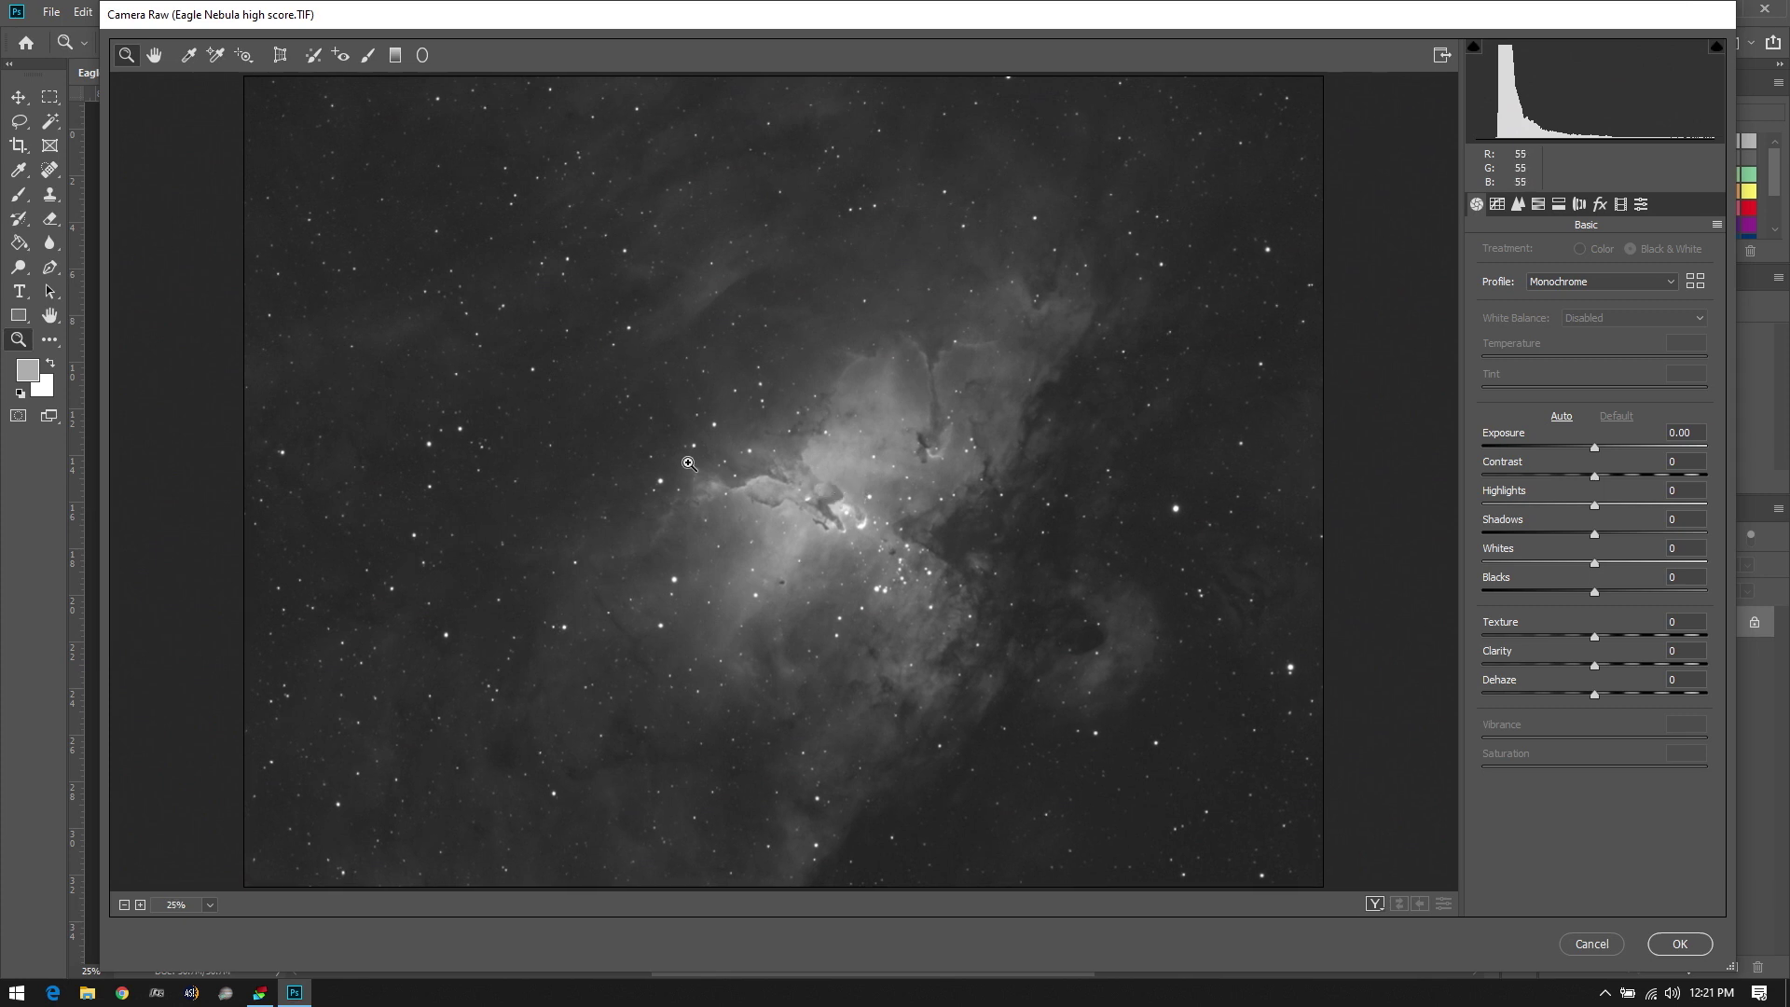
pyautogui.click(692, 406)
pyautogui.click(691, 405)
pyautogui.click(694, 410)
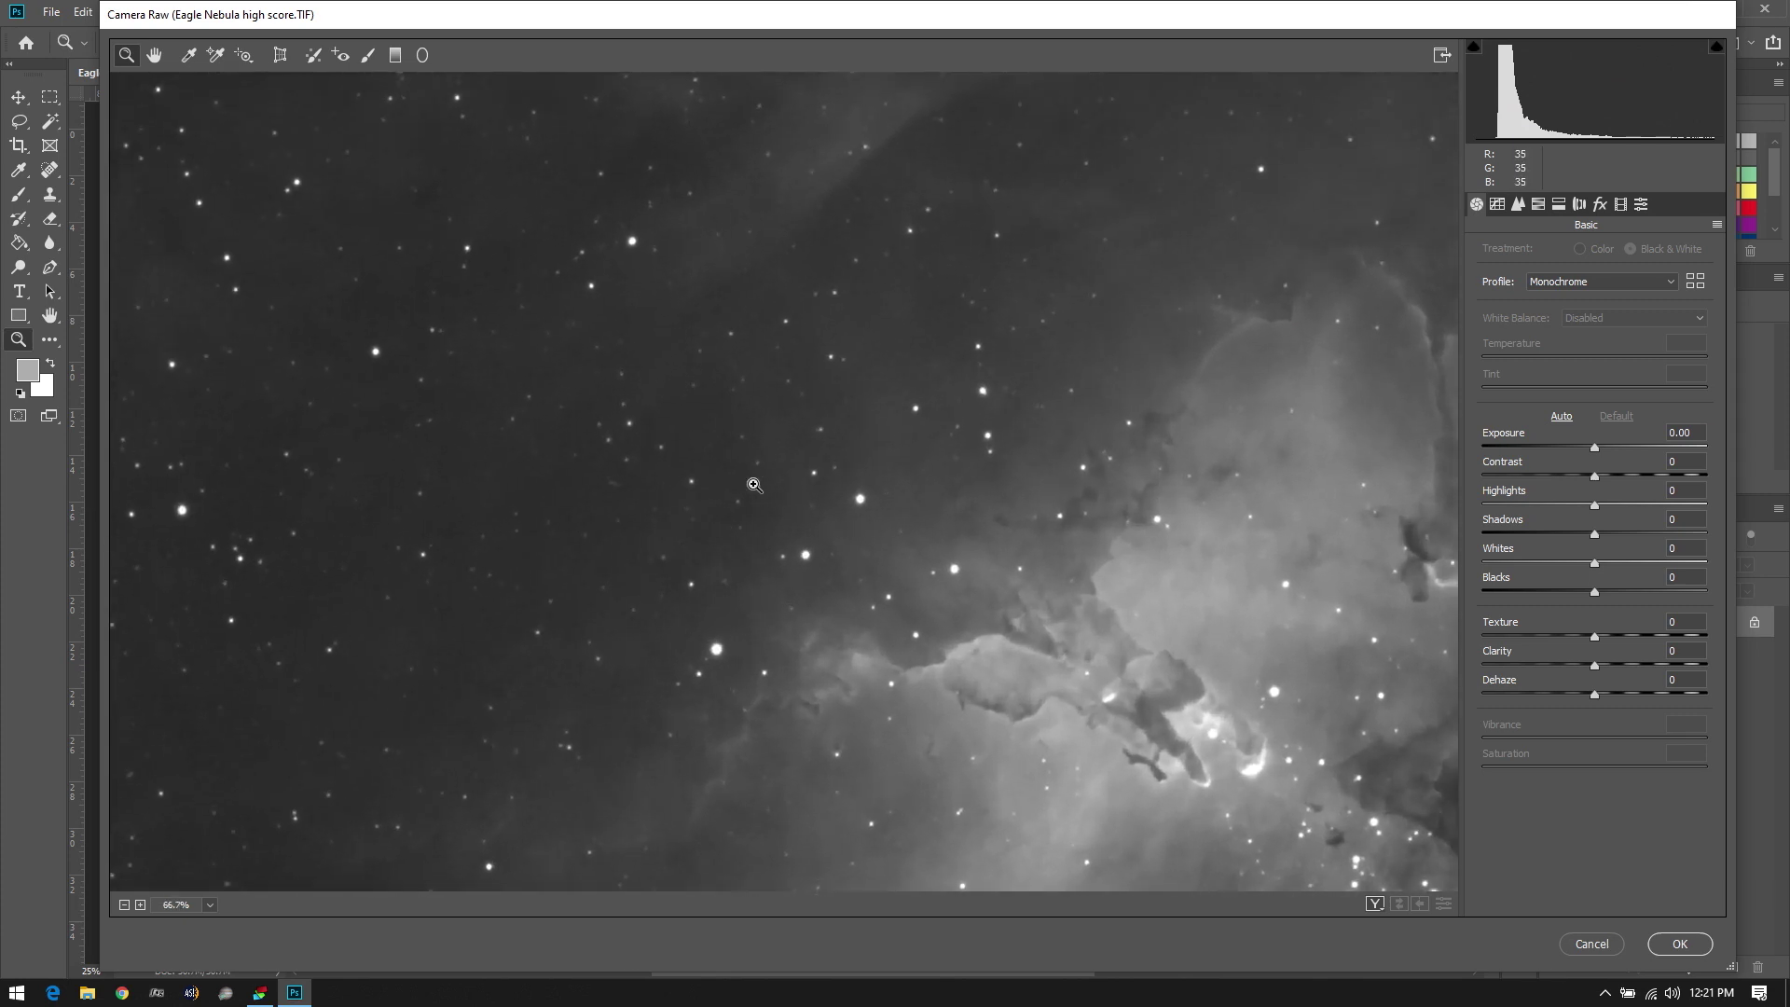
pyautogui.click(754, 485)
pyautogui.scroll(-10, 839, 560)
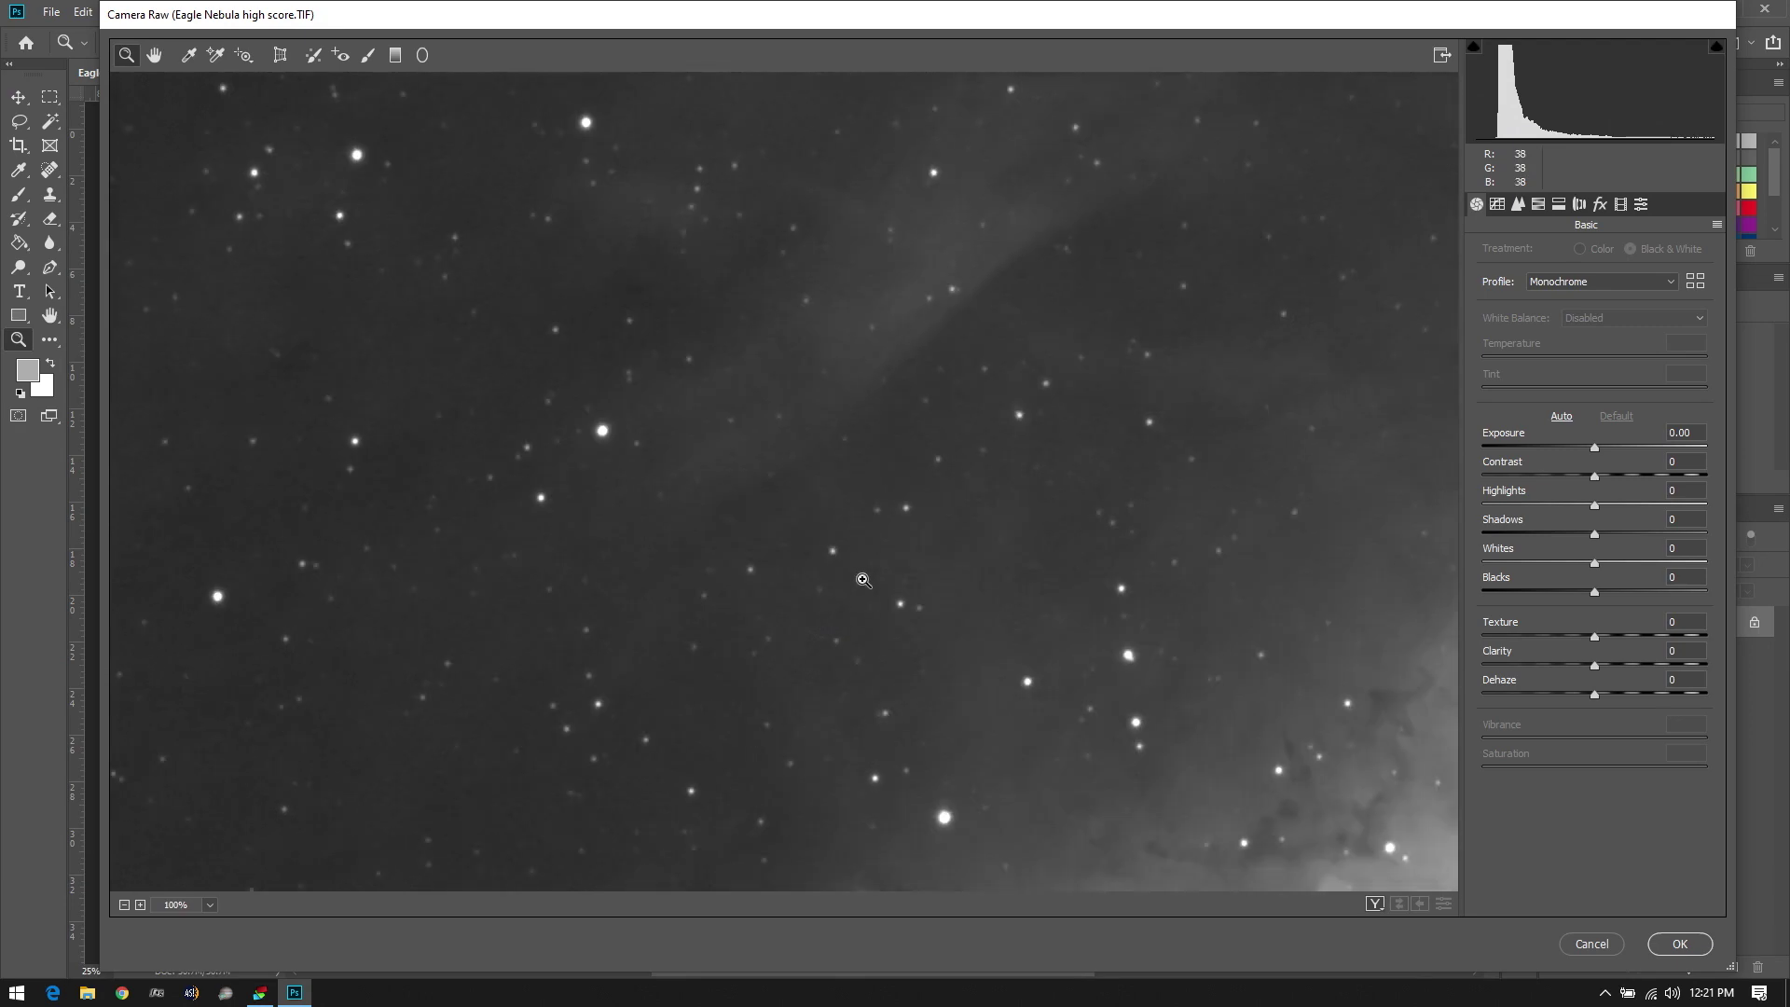
pyautogui.scroll(-3, 839, 527)
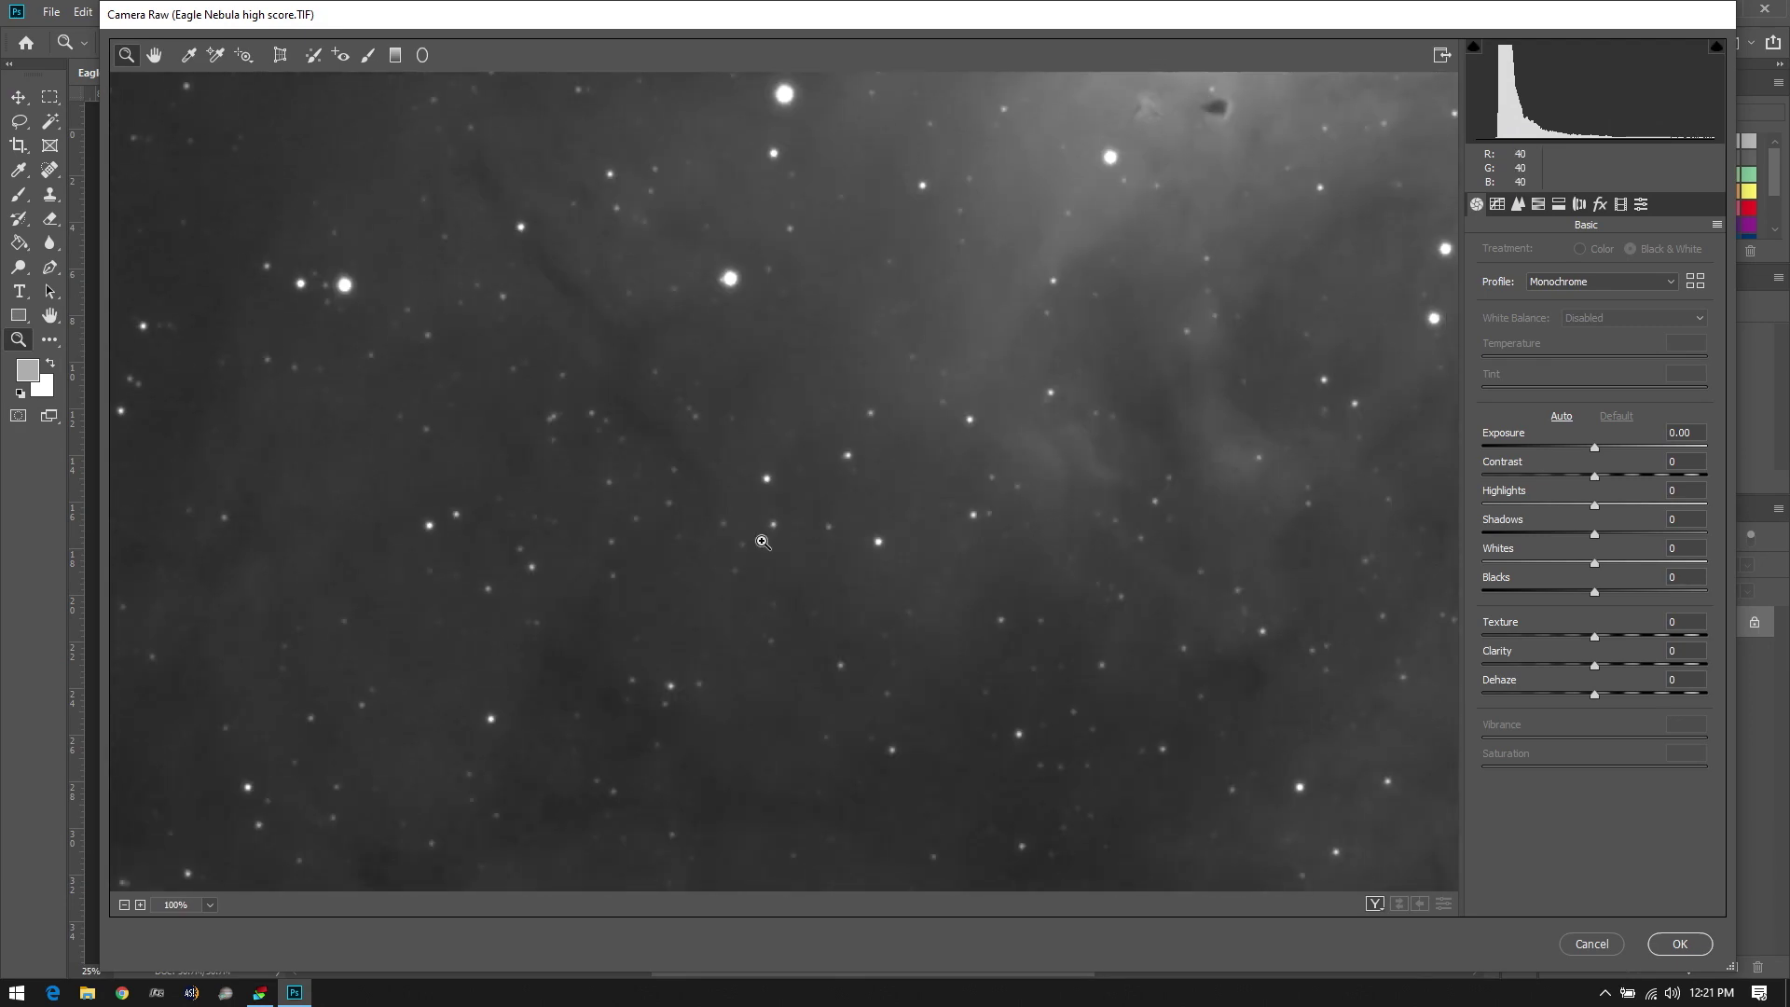
# Bring the nebula's edge into the preview and raise the luminance noise reduction to 41 in the Detail settings
pyautogui.scroll(5, 899, 571)
pyautogui.scroll(3, 923, 552)
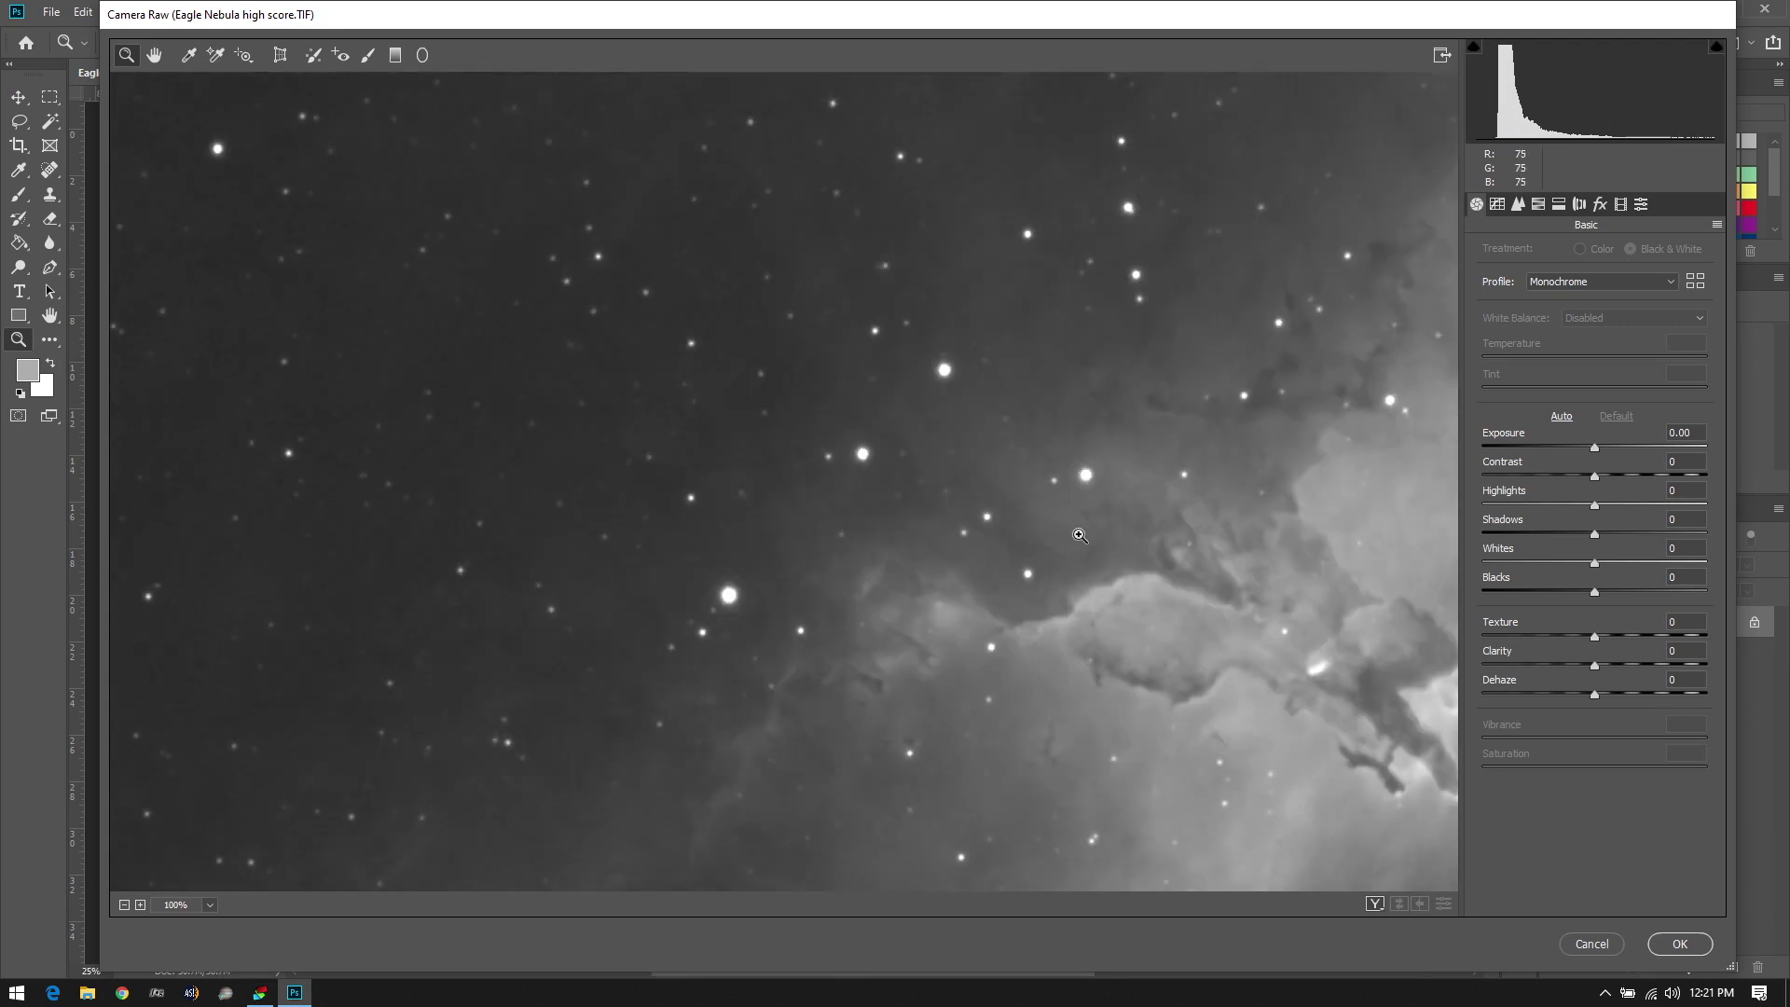
pyautogui.click(1517, 205)
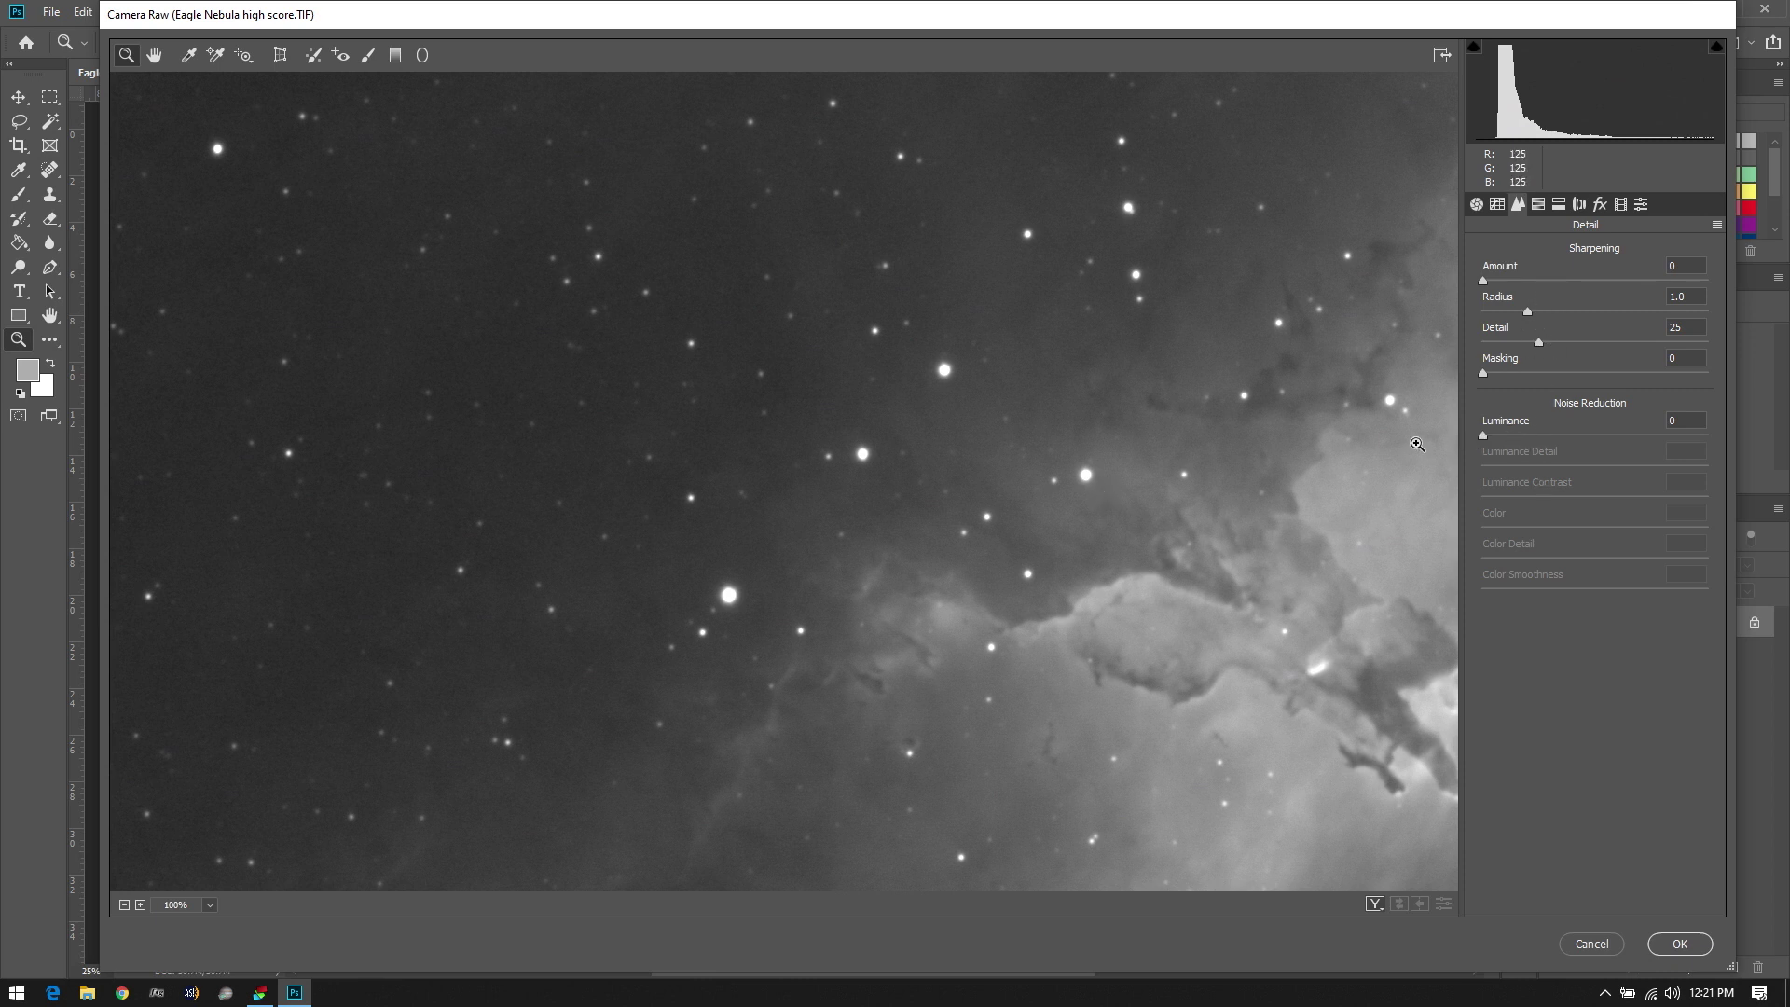
pyautogui.moveTo(1482, 436); pyautogui.dragTo(1526, 434)
pyautogui.moveTo(1663, 439)
pyautogui.mouseDown()
pyautogui.moveTo(1569, 401)
pyautogui.moveTo(1436, 411)
pyautogui.moveTo(1715, 451)
pyautogui.moveTo(1459, 440)
pyautogui.moveTo(1684, 436)
pyautogui.mouseUp()
pyautogui.moveTo(1506, 434); pyautogui.dragTo(1562, 479)
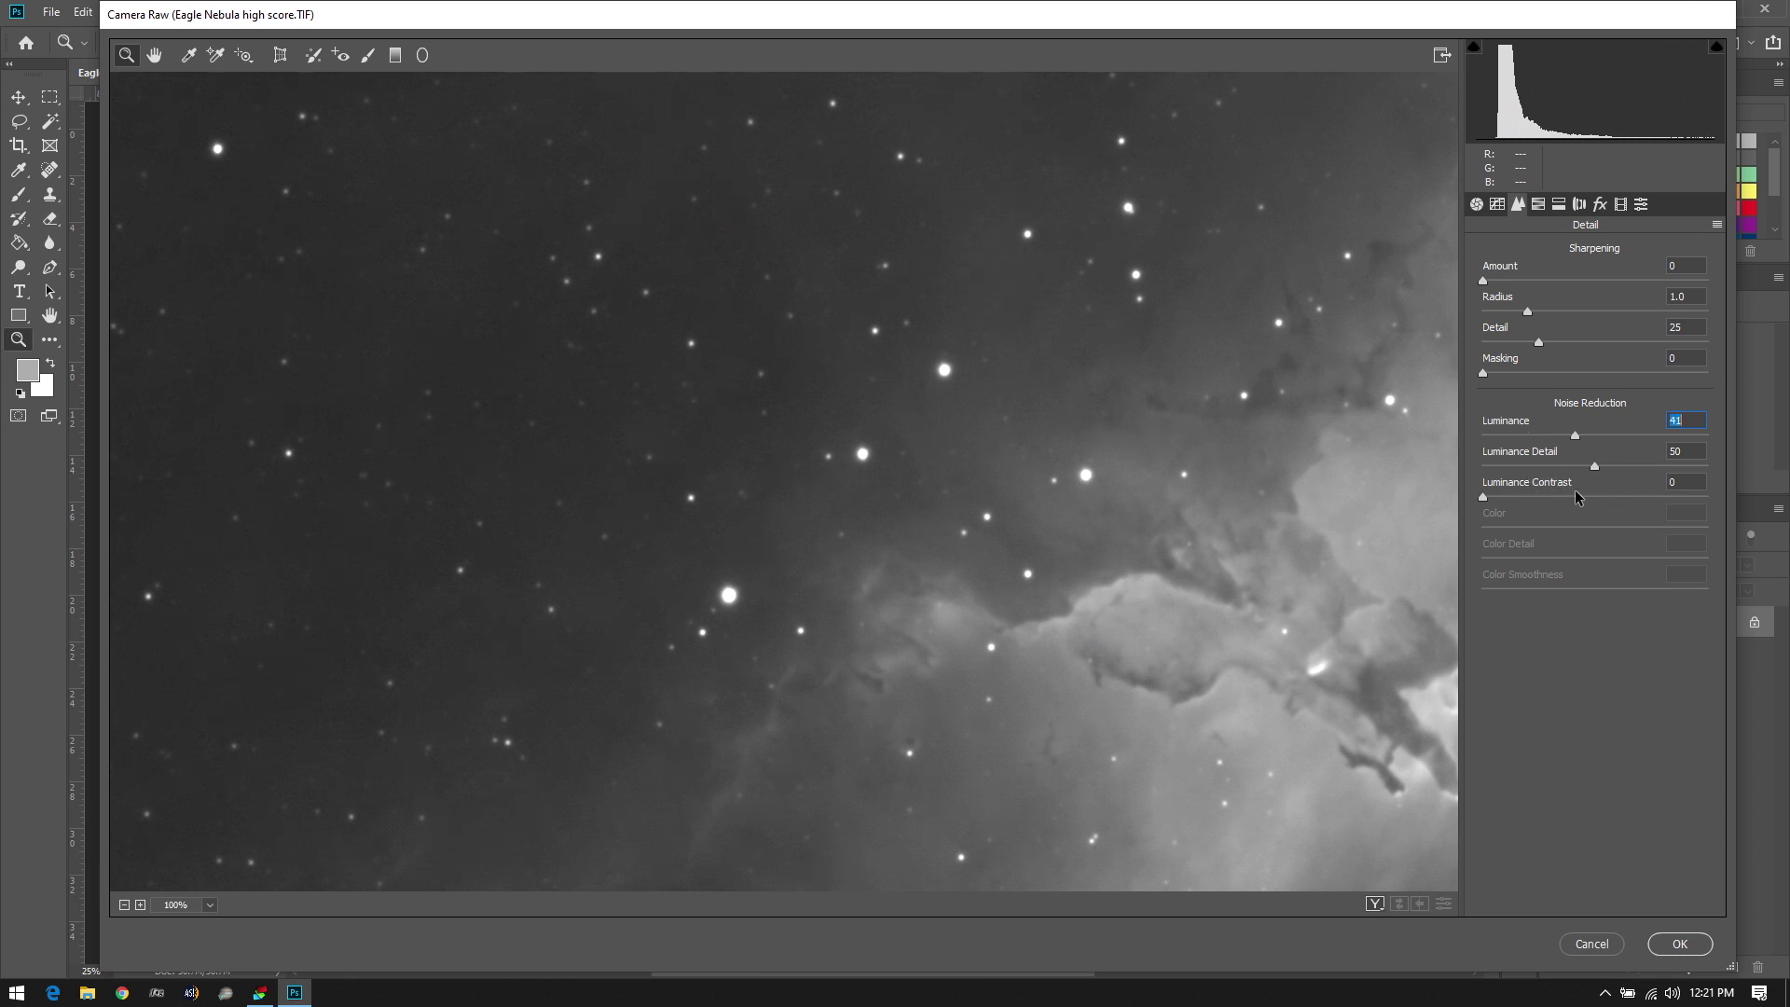
# Try a luminance noise reduction of 89 on the nebula's central pillars
pyautogui.moveTo(1575, 489); pyautogui.dragTo(1547, 547)
pyautogui.moveTo(1518, 432); pyautogui.dragTo(1579, 468)
pyautogui.moveTo(1671, 504); pyautogui.dragTo(1689, 508)
pyautogui.moveTo(1184, 735); pyautogui.dragTo(699, 611)
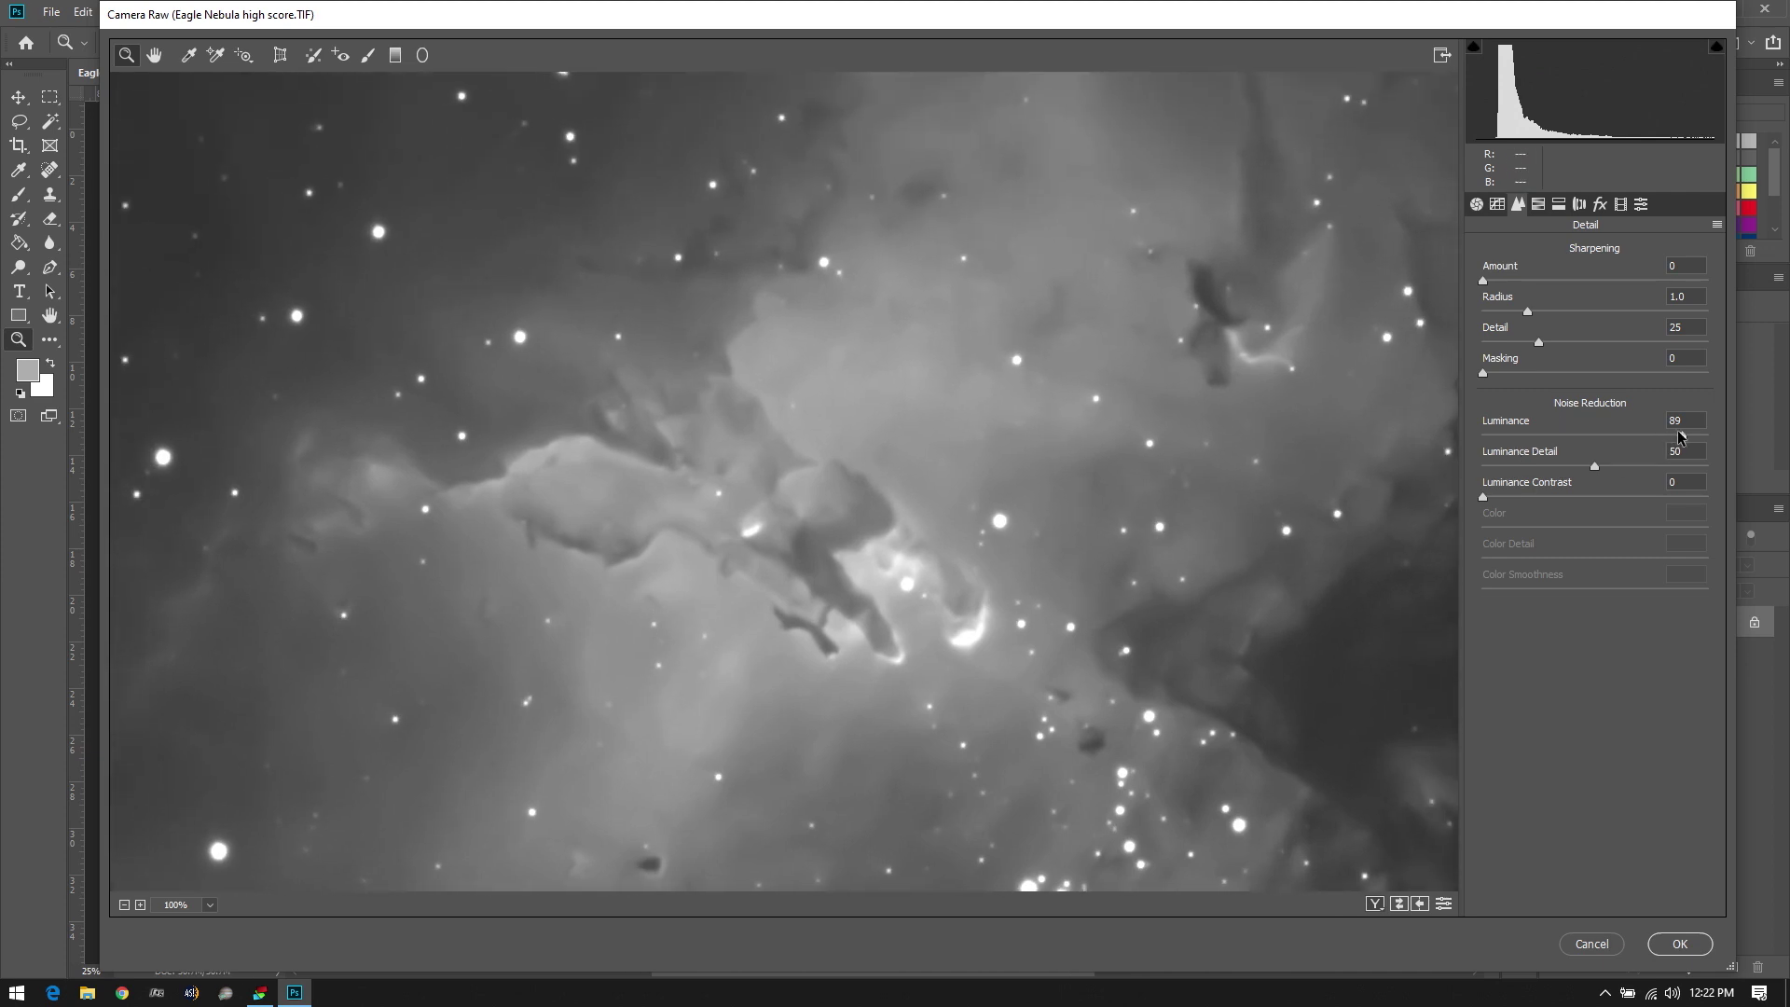
# Try stronger and weaker luminance noise reduction and a lower Luminance Detail, returning Luminance Detail to 50
pyautogui.moveTo(1683, 437); pyautogui.dragTo(1690, 555)
pyautogui.hotkey('shift', 'Up')
pyautogui.moveTo(1596, 465); pyautogui.dragTo(1560, 501)
pyautogui.write('50')
pyautogui.moveTo(1568, 434); pyautogui.dragTo(1549, 438)
pyautogui.moveTo(1678, 440); pyautogui.dragTo(1756, 436)
# Compare Luminance Contrast and Luminance Detail at 0 and 100, leaving both at 100
pyautogui.moveTo(1484, 496); pyautogui.dragTo(1663, 500)
pyautogui.write('0100')
pyautogui.press('Return')
pyautogui.press('Down')
pyautogui.press('Down')
pyautogui.press('Down')
pyautogui.write('0100')
pyautogui.press('Return')
pyautogui.write('0100')
pyautogui.press('Return')
# Compare the pillars with Luminance at 0, and set the luminance noise reduction to 50
pyautogui.hotkey('shift', 'Tab')
pyautogui.write('0')
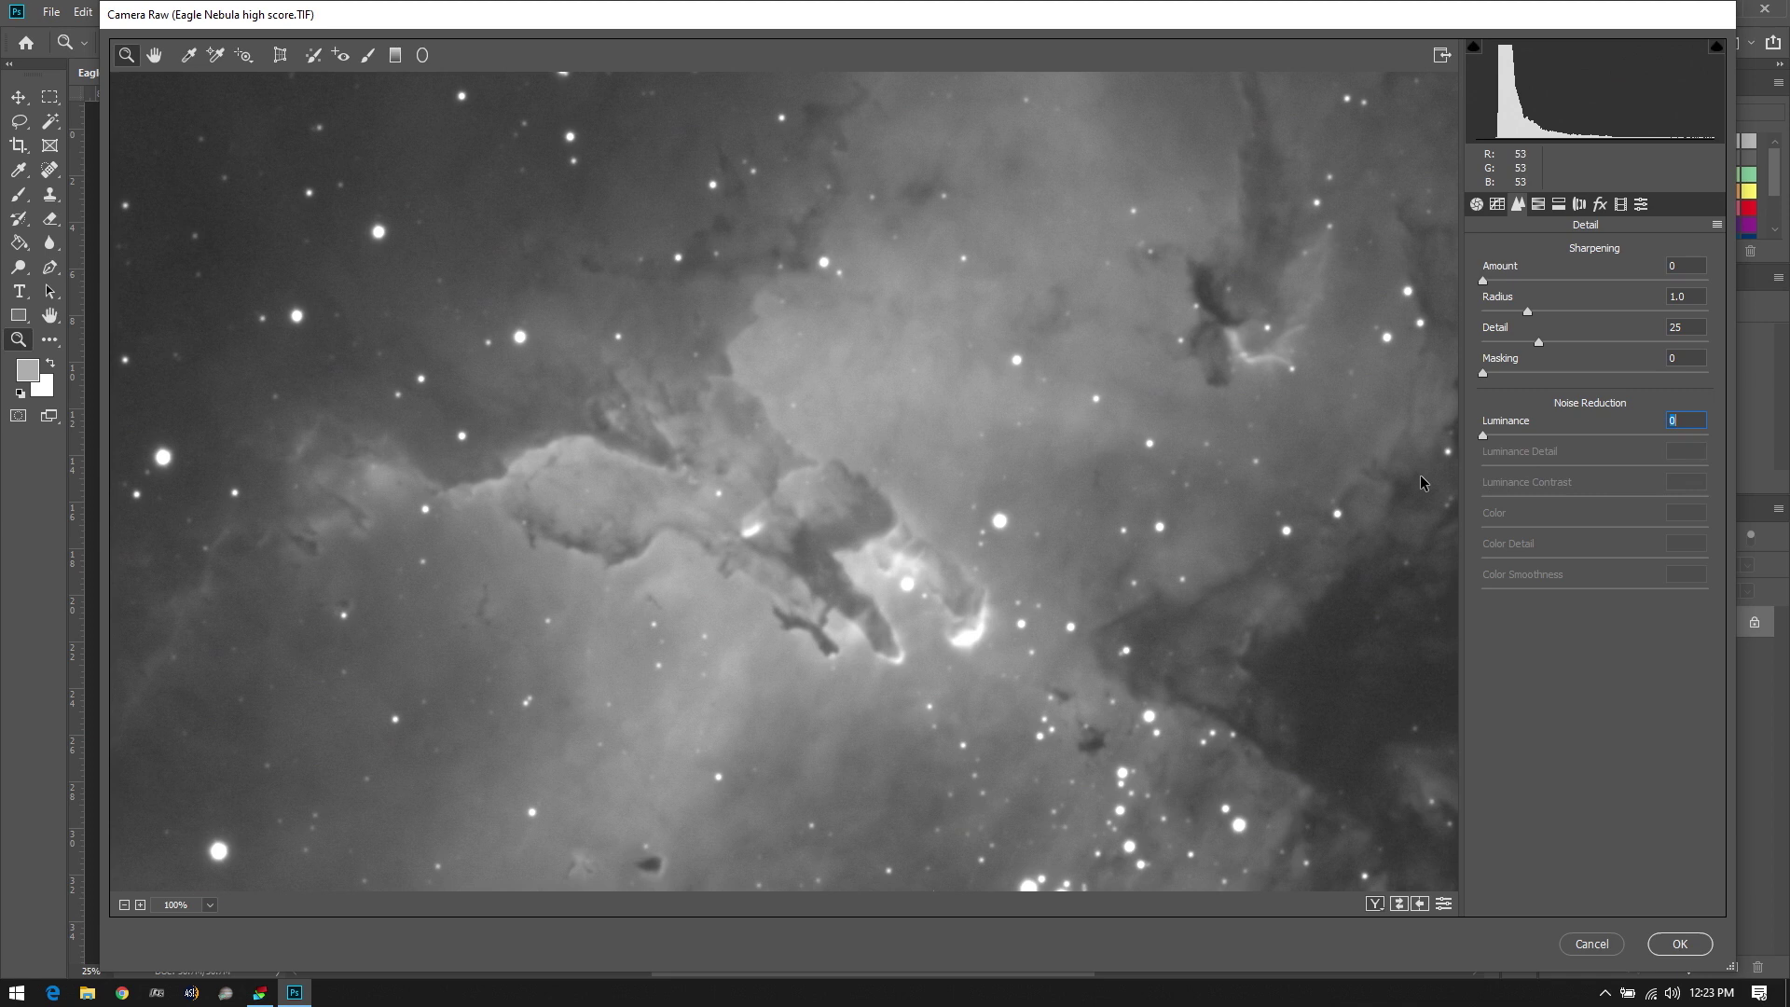
pyautogui.hotkey('ctrl', 'z')
pyautogui.moveTo(1706, 435); pyautogui.dragTo(1585, 595)
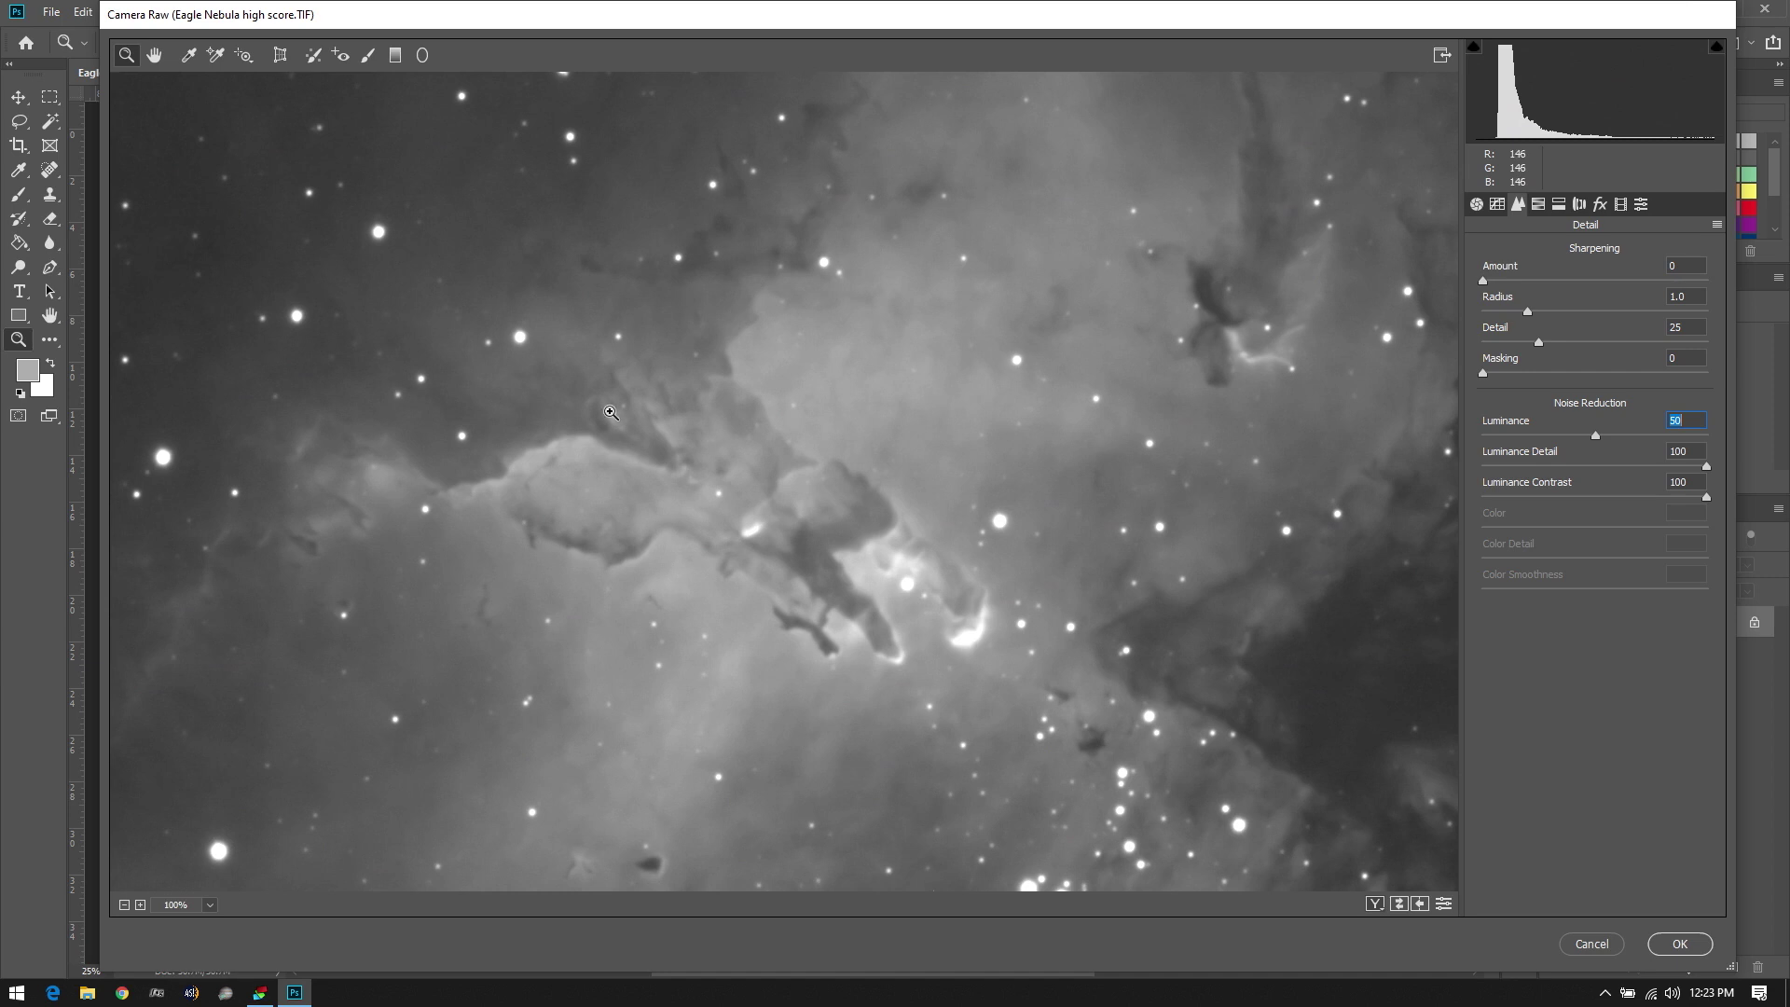
# Examine the noise-reduced star fields above and below the nebula at 100%, and return to the pillars
pyautogui.scroll(10, 372, 256)
pyautogui.scroll(5, 867, 451)
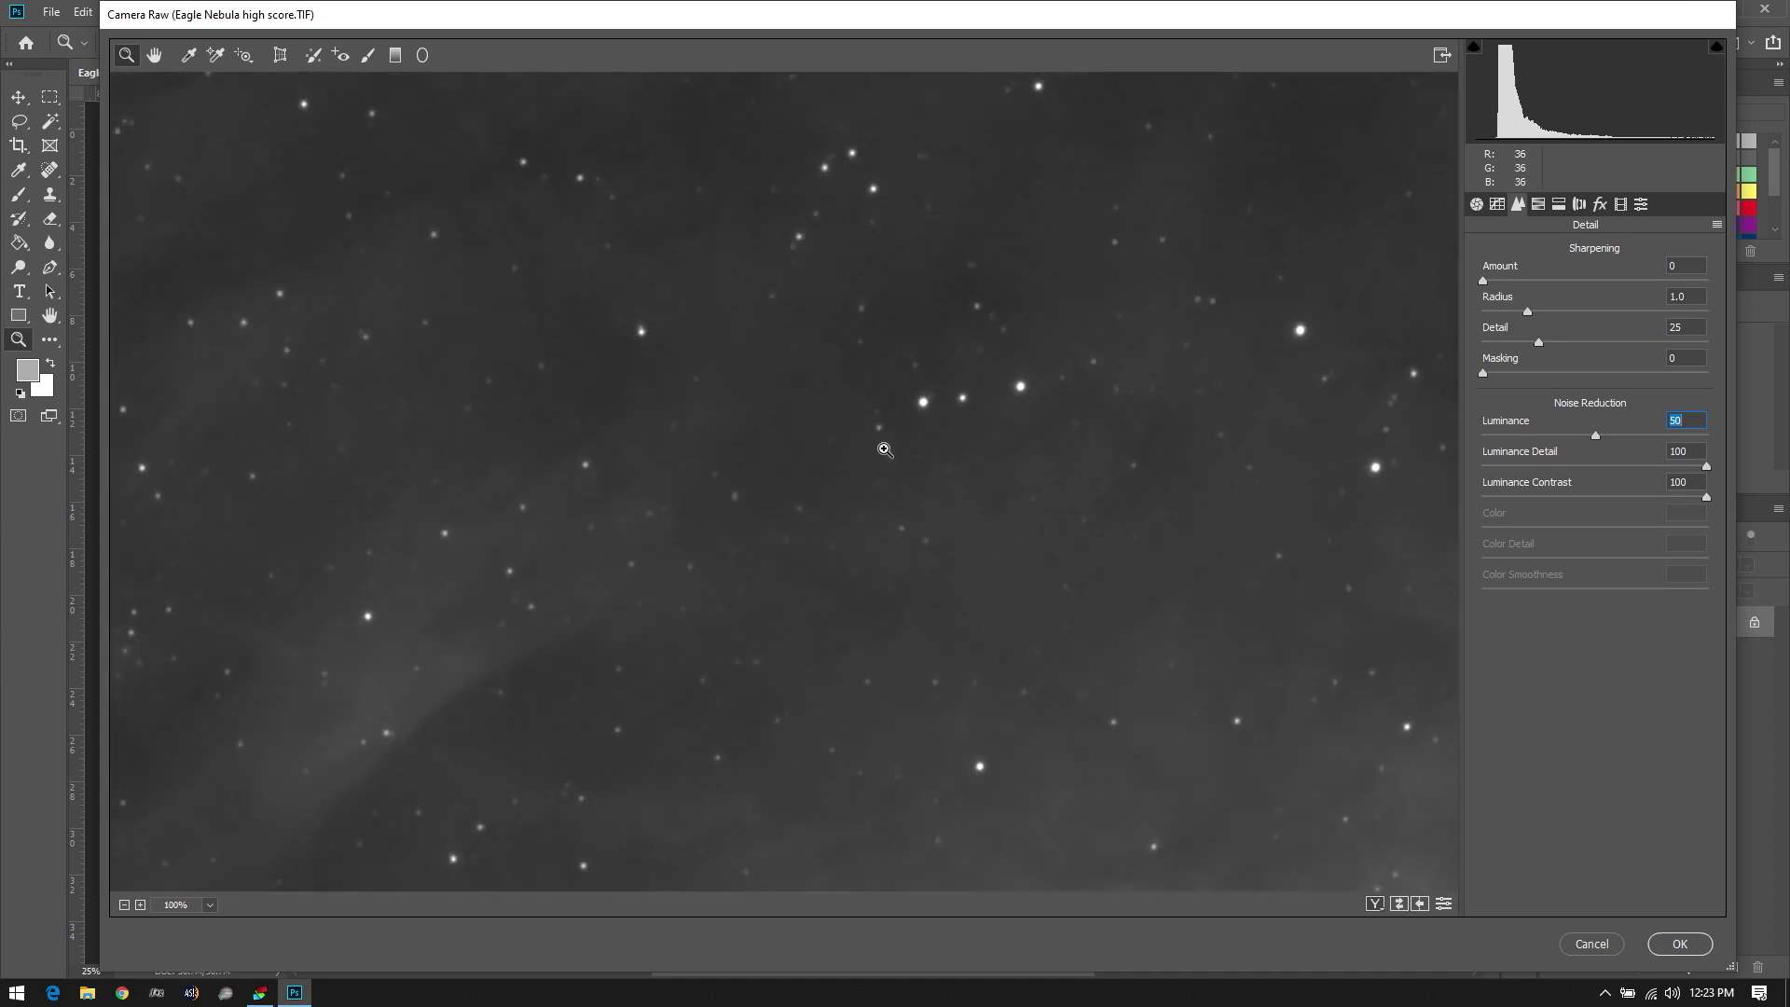
pyautogui.scroll(-12, 1000, 486)
pyautogui.scroll(-6, 1000, 485)
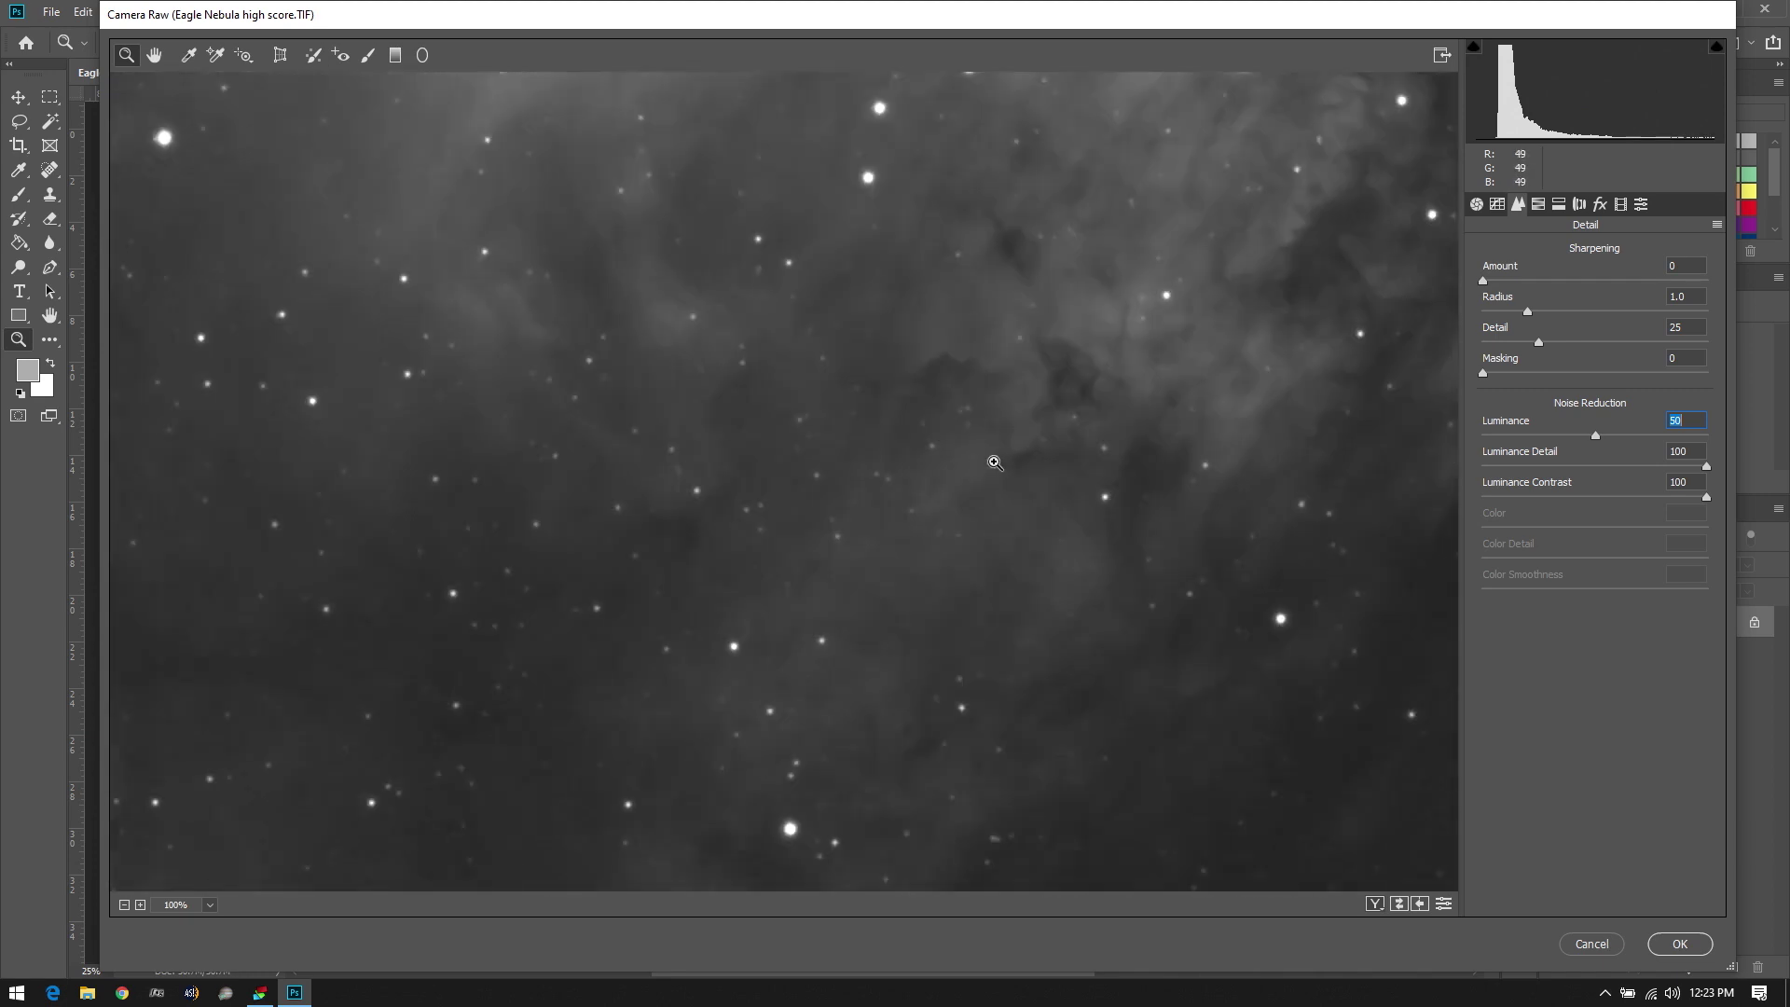
pyautogui.scroll(7, 994, 512)
pyautogui.scroll(2, 999, 552)
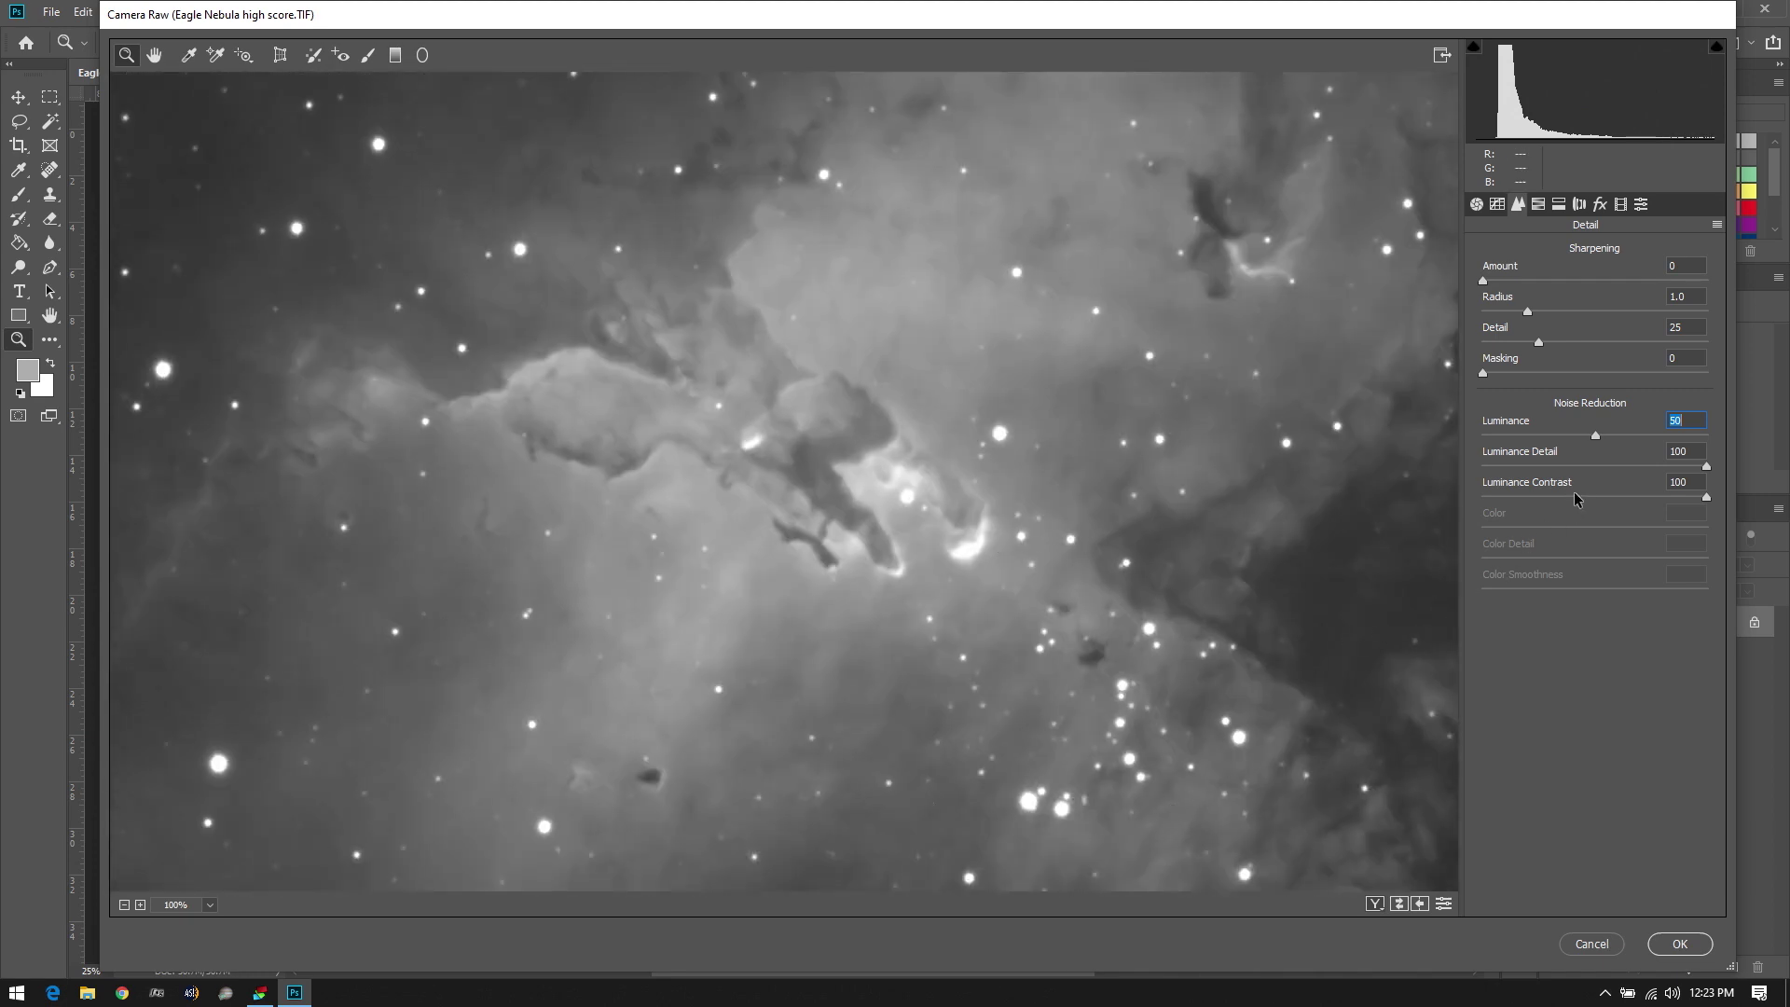
# Try Luminance Contrast values of 14, 0 and 76 on the pillars
pyautogui.moveTo(1706, 496); pyautogui.dragTo(1693, 496)
pyautogui.write('14')
pyautogui.press('Return')
pyautogui.write('0')
pyautogui.press('Return')
pyautogui.write('76')
pyautogui.press('Return')
pyautogui.press('Down')
# Set Luminance Detail to 50 and Luminance Contrast to 75
pyautogui.moveTo(1706, 465); pyautogui.dragTo(1594, 467)
pyautogui.moveTo(1723, 480); pyautogui.dragTo(1396, 529)
pyautogui.moveTo(1502, 515); pyautogui.dragTo(1638, 509)
pyautogui.moveTo(1426, 522); pyautogui.dragTo(1635, 529)
pyautogui.moveTo(1702, 533); pyautogui.dragTo(1640, 526)
# Check the wider nebula in the preview and apply the noise reduction to the image
pyautogui.hotkey('ctrl', '0')
pyautogui.moveTo(868, 628); pyautogui.dragTo(895, 504)
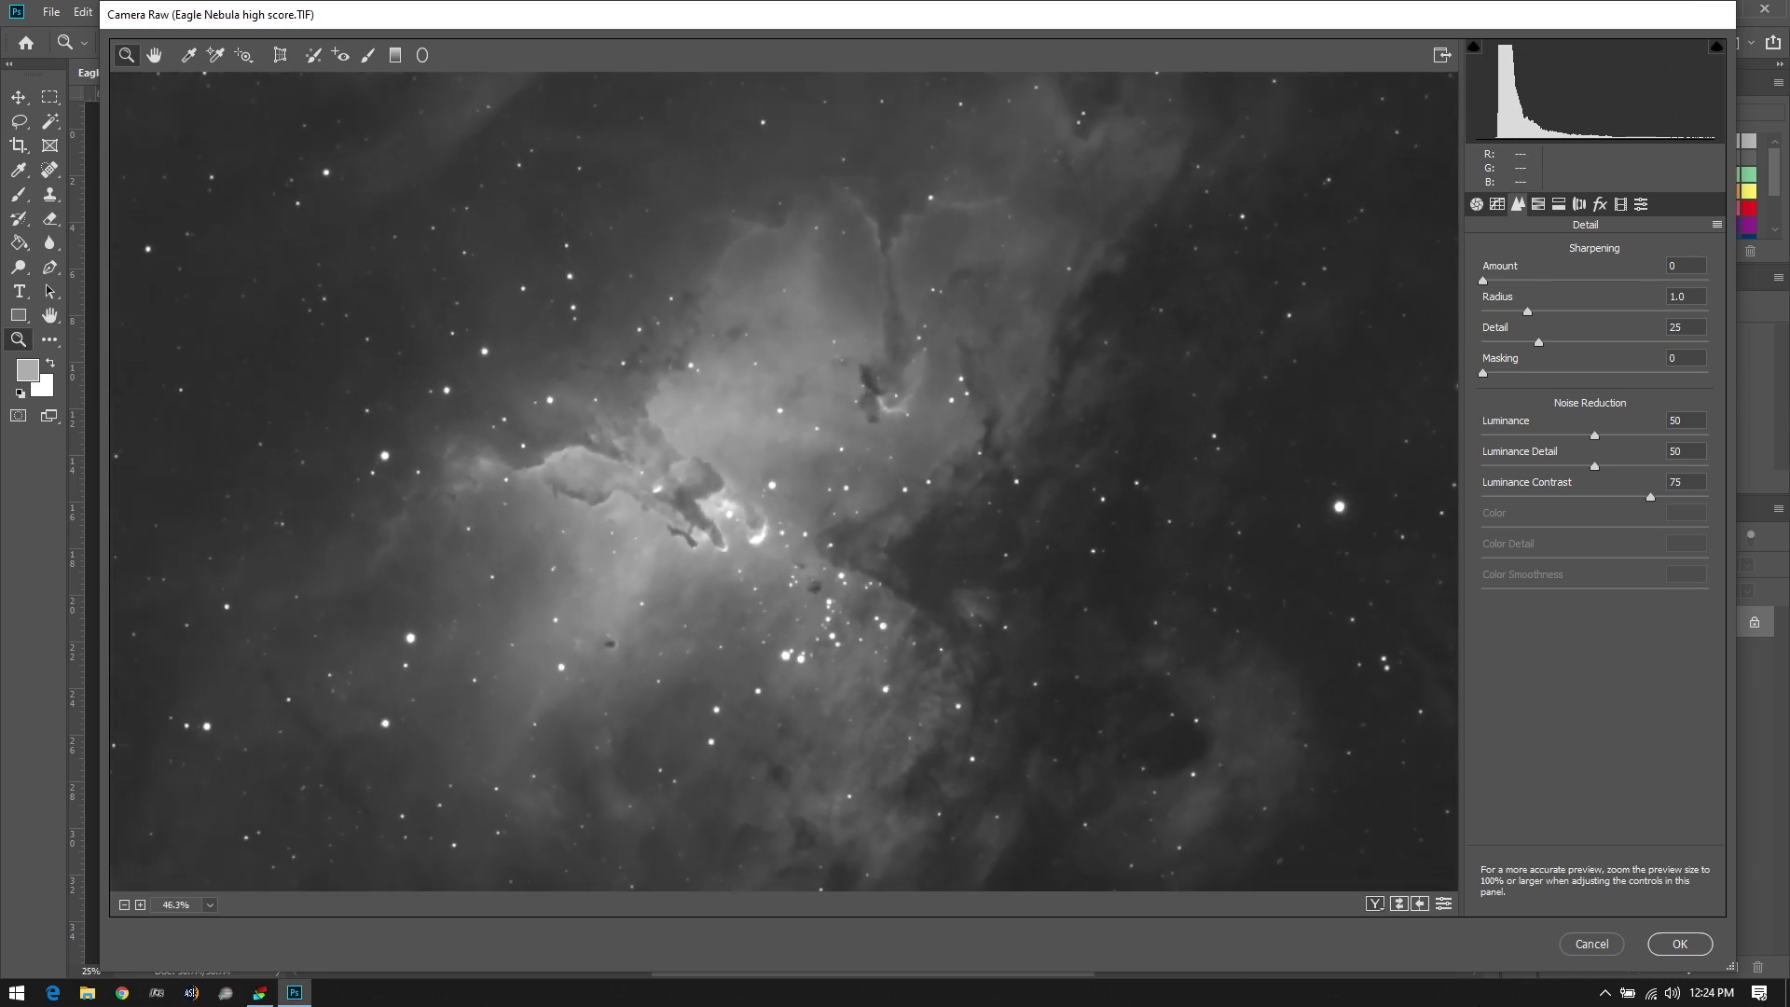
pyautogui.click(1677, 947)
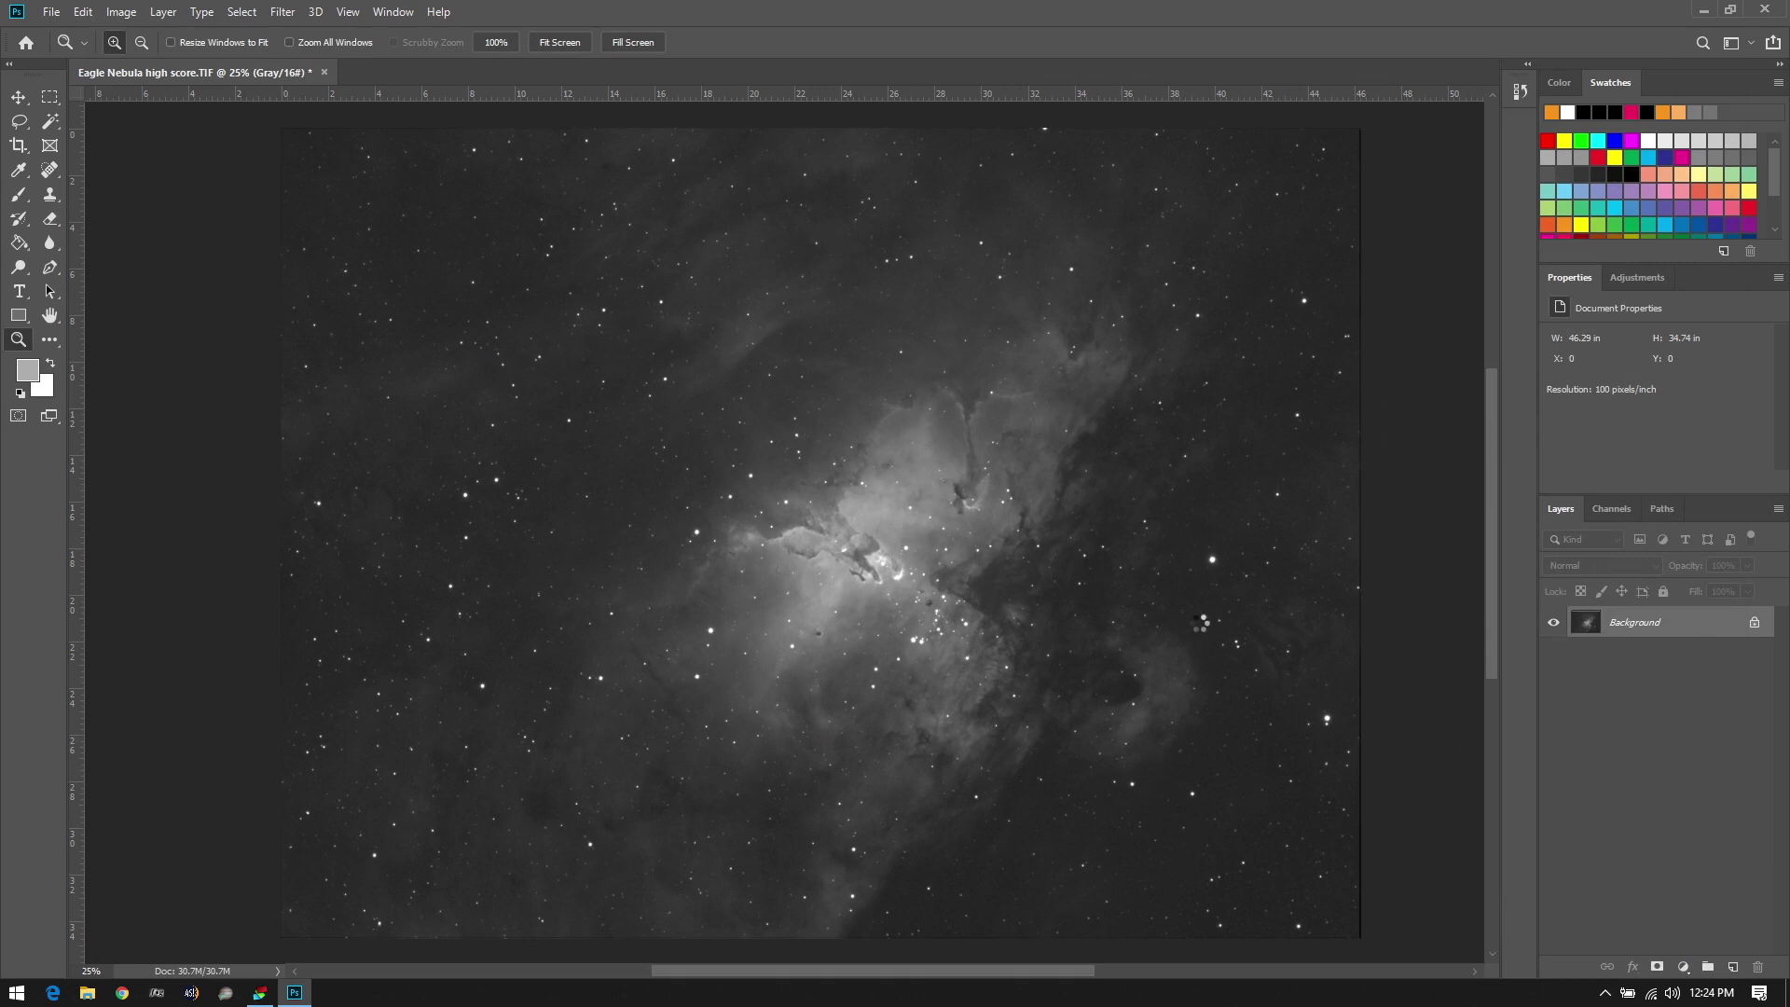
# Compare the nebula at 50% before and after the Camera Raw Filter using the history states
pyautogui.click(862, 531)
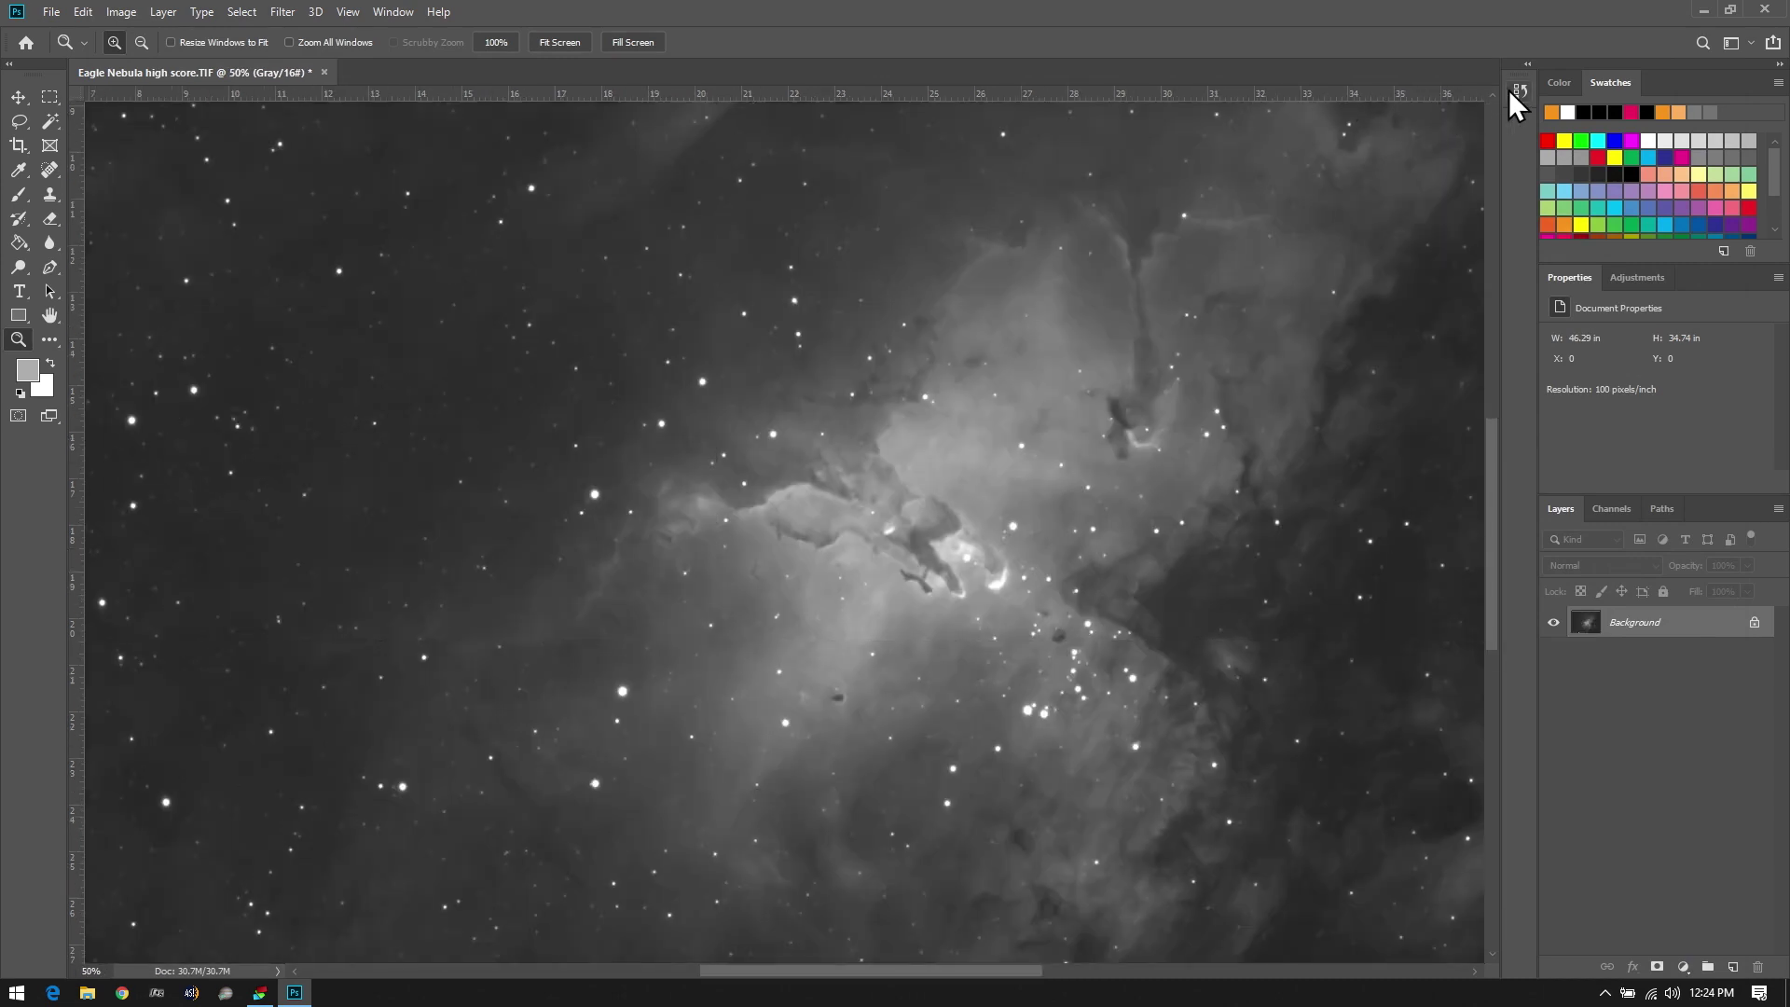
pyautogui.click(1518, 90)
pyautogui.click(1381, 166)
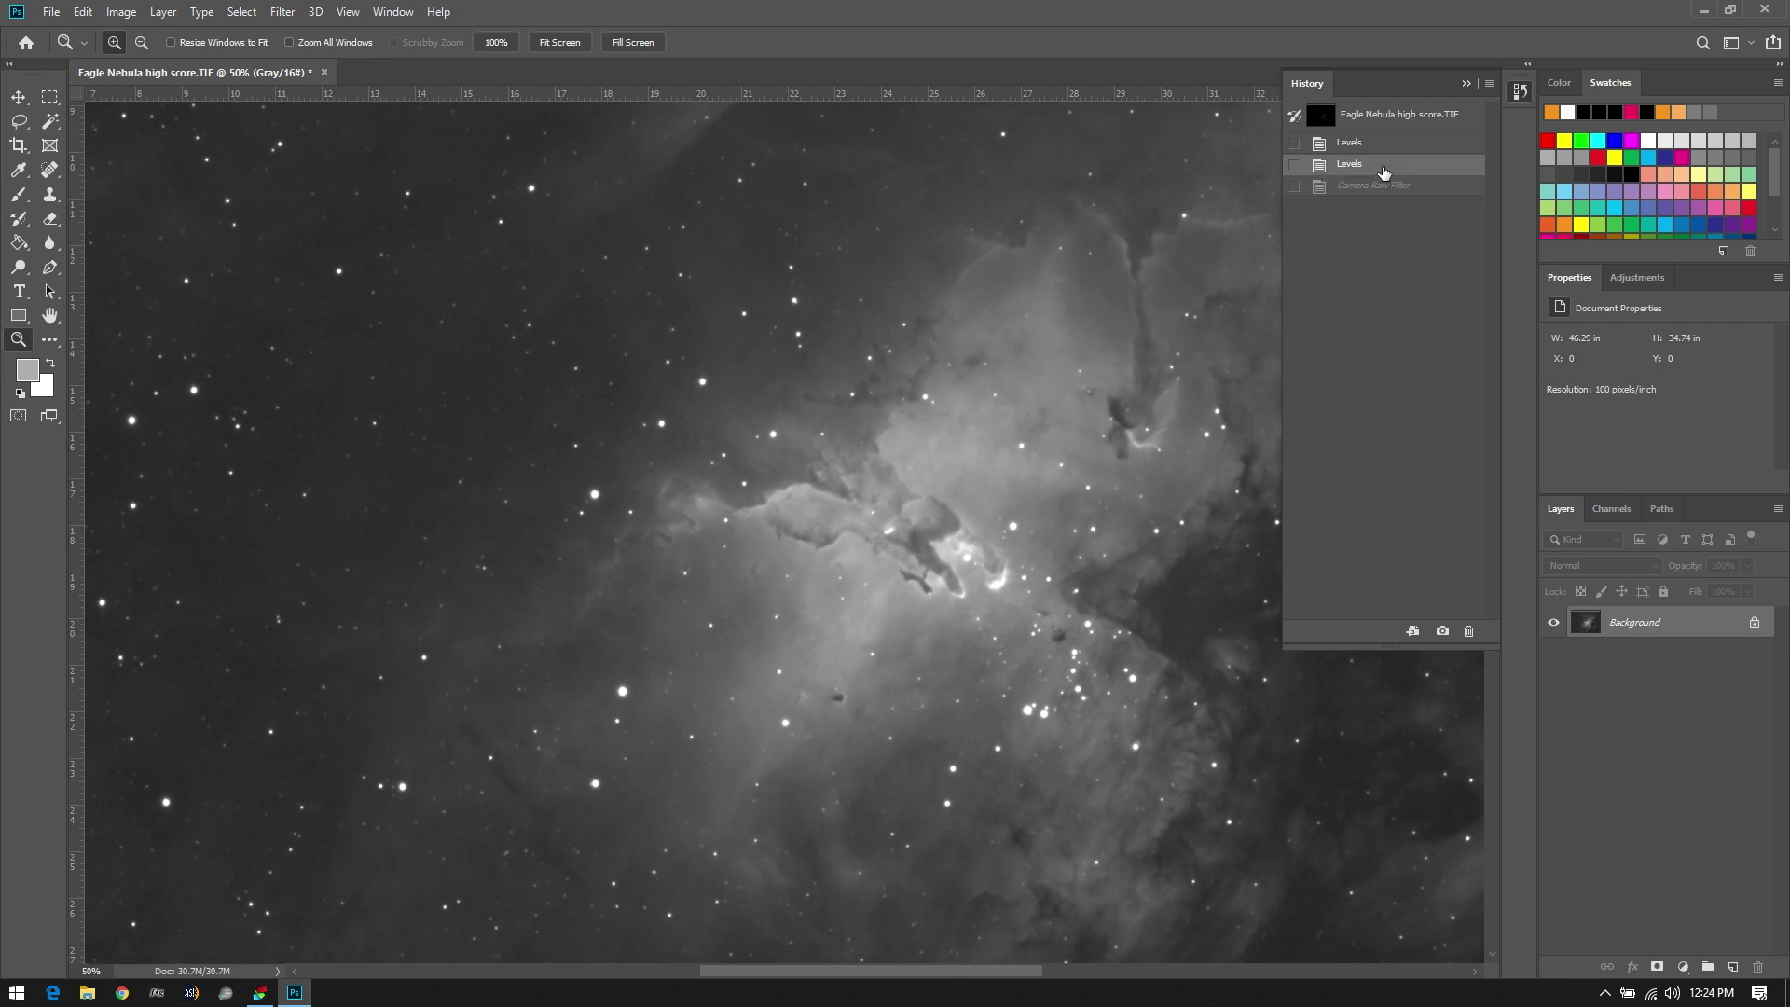
pyautogui.click(1379, 185)
# Compare the pillars and surrounding gas at 100% by switching repeatedly between the Levels and Camera Raw Filter history states
pyautogui.click(756, 432)
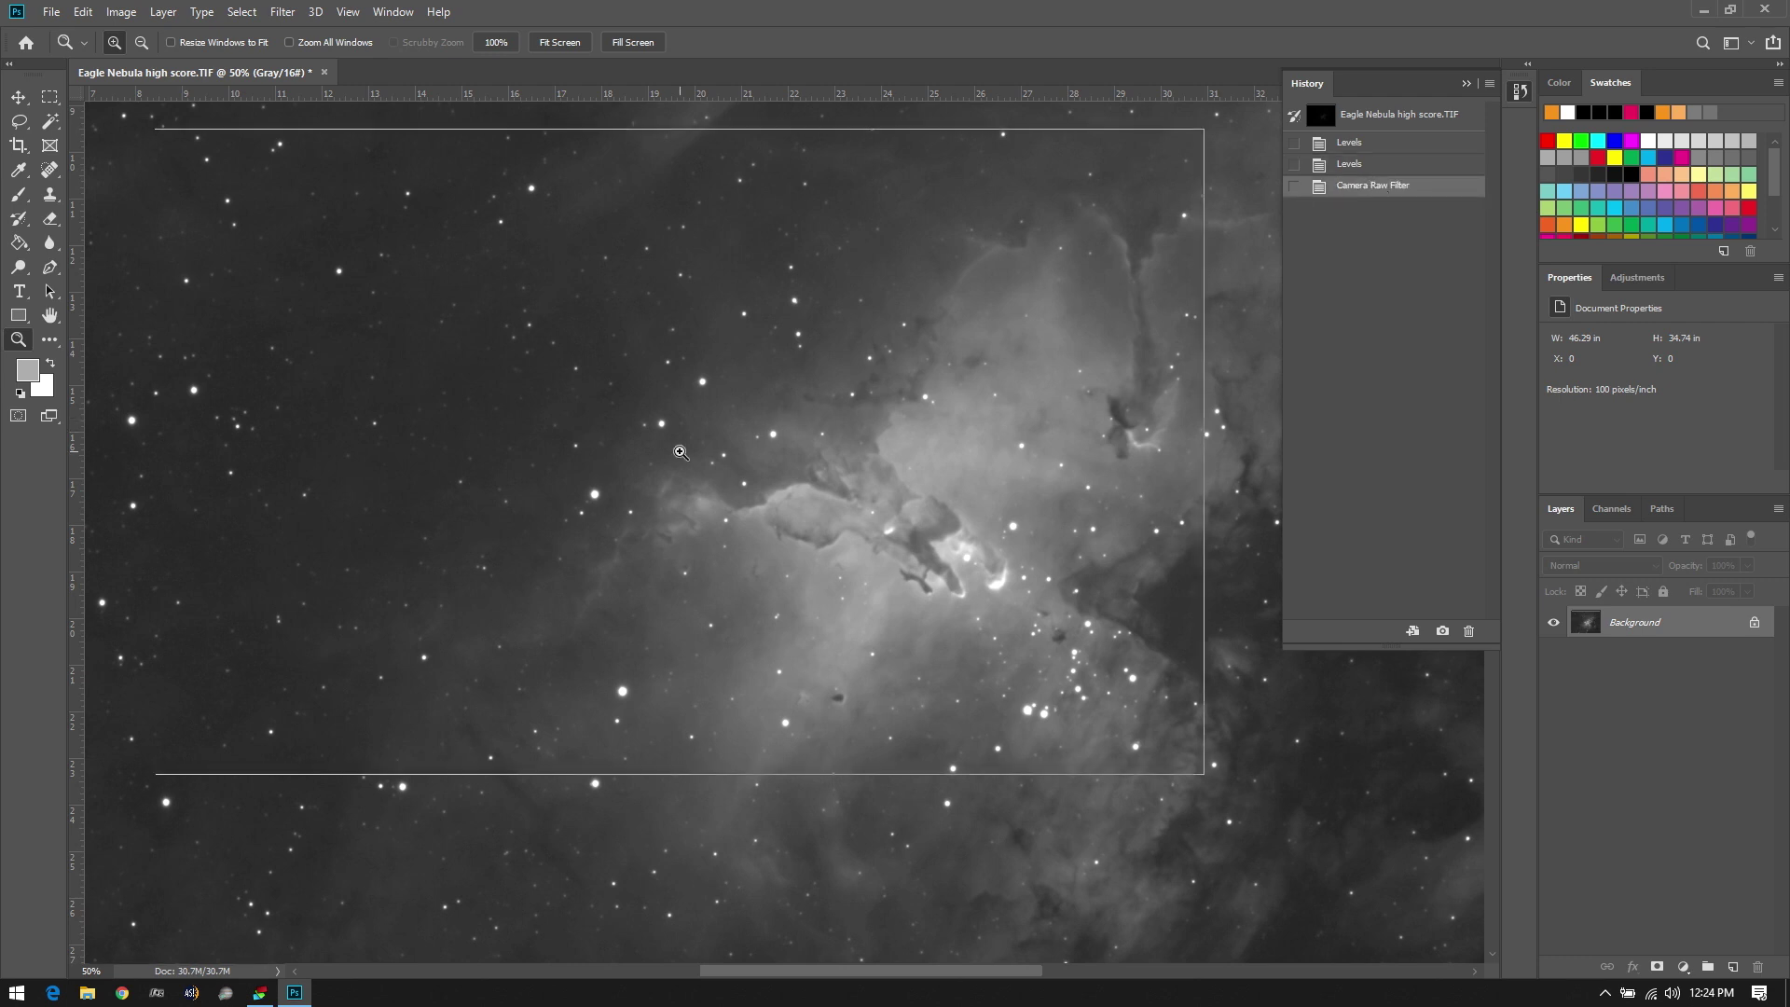
pyautogui.click(538, 428)
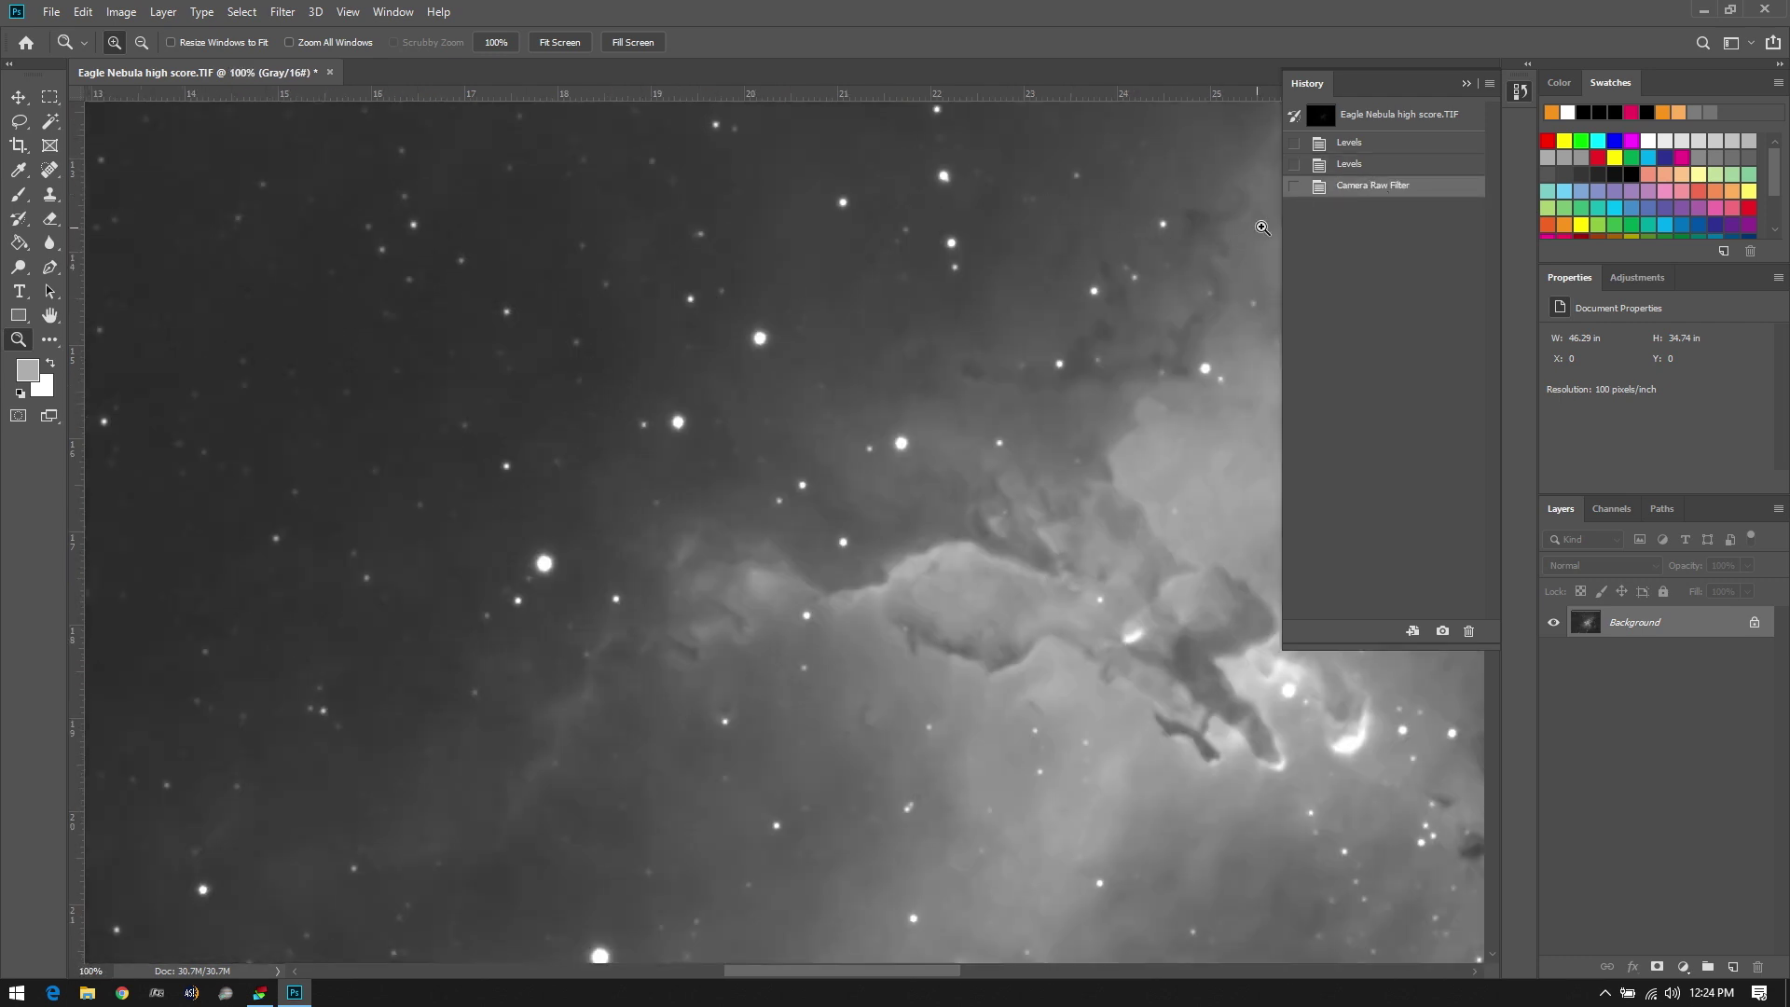
pyautogui.click(1347, 168)
pyautogui.click(1356, 164)
pyautogui.click(1356, 188)
pyautogui.click(1361, 165)
pyautogui.click(1371, 187)
pyautogui.click(1375, 165)
pyautogui.click(1373, 188)
pyautogui.click(1463, 83)
# Reopen the Camera Raw Filter for the noise-reduced nebula image
pyautogui.keyDown('alt'); pyautogui.click(905, 463); pyautogui.keyUp('alt')
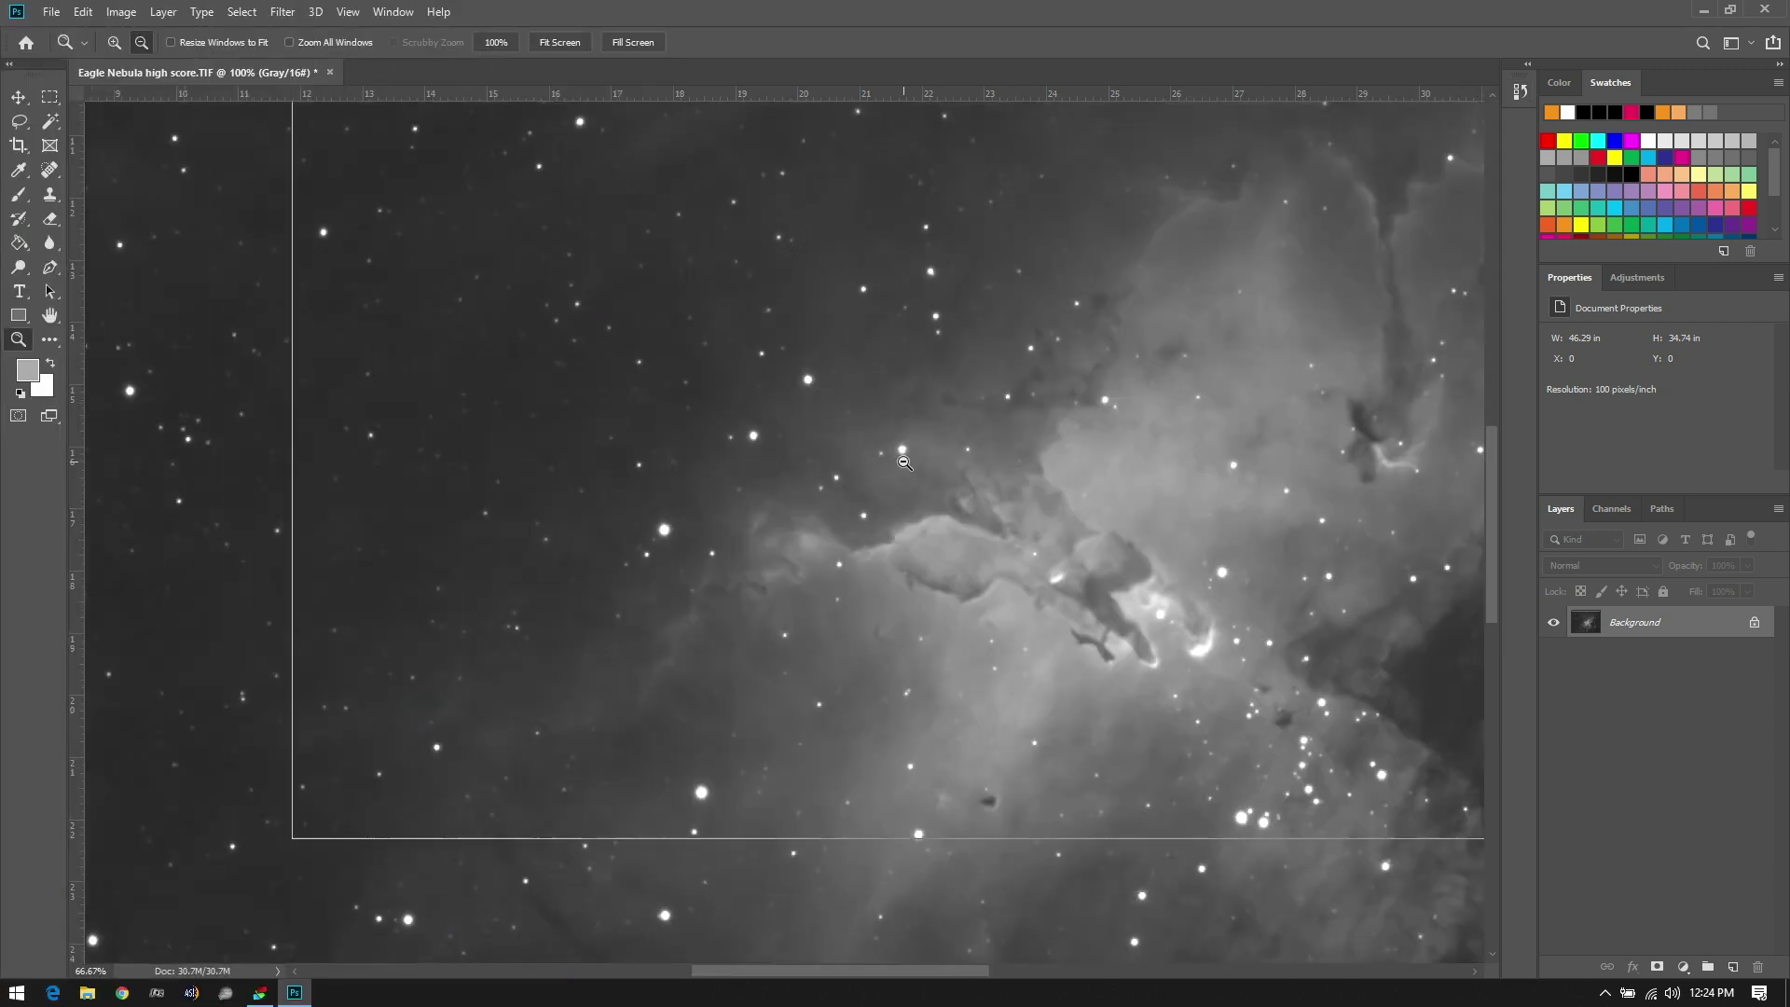
pyautogui.keyDown('alt'); pyautogui.click(904, 463); pyautogui.keyUp('alt')
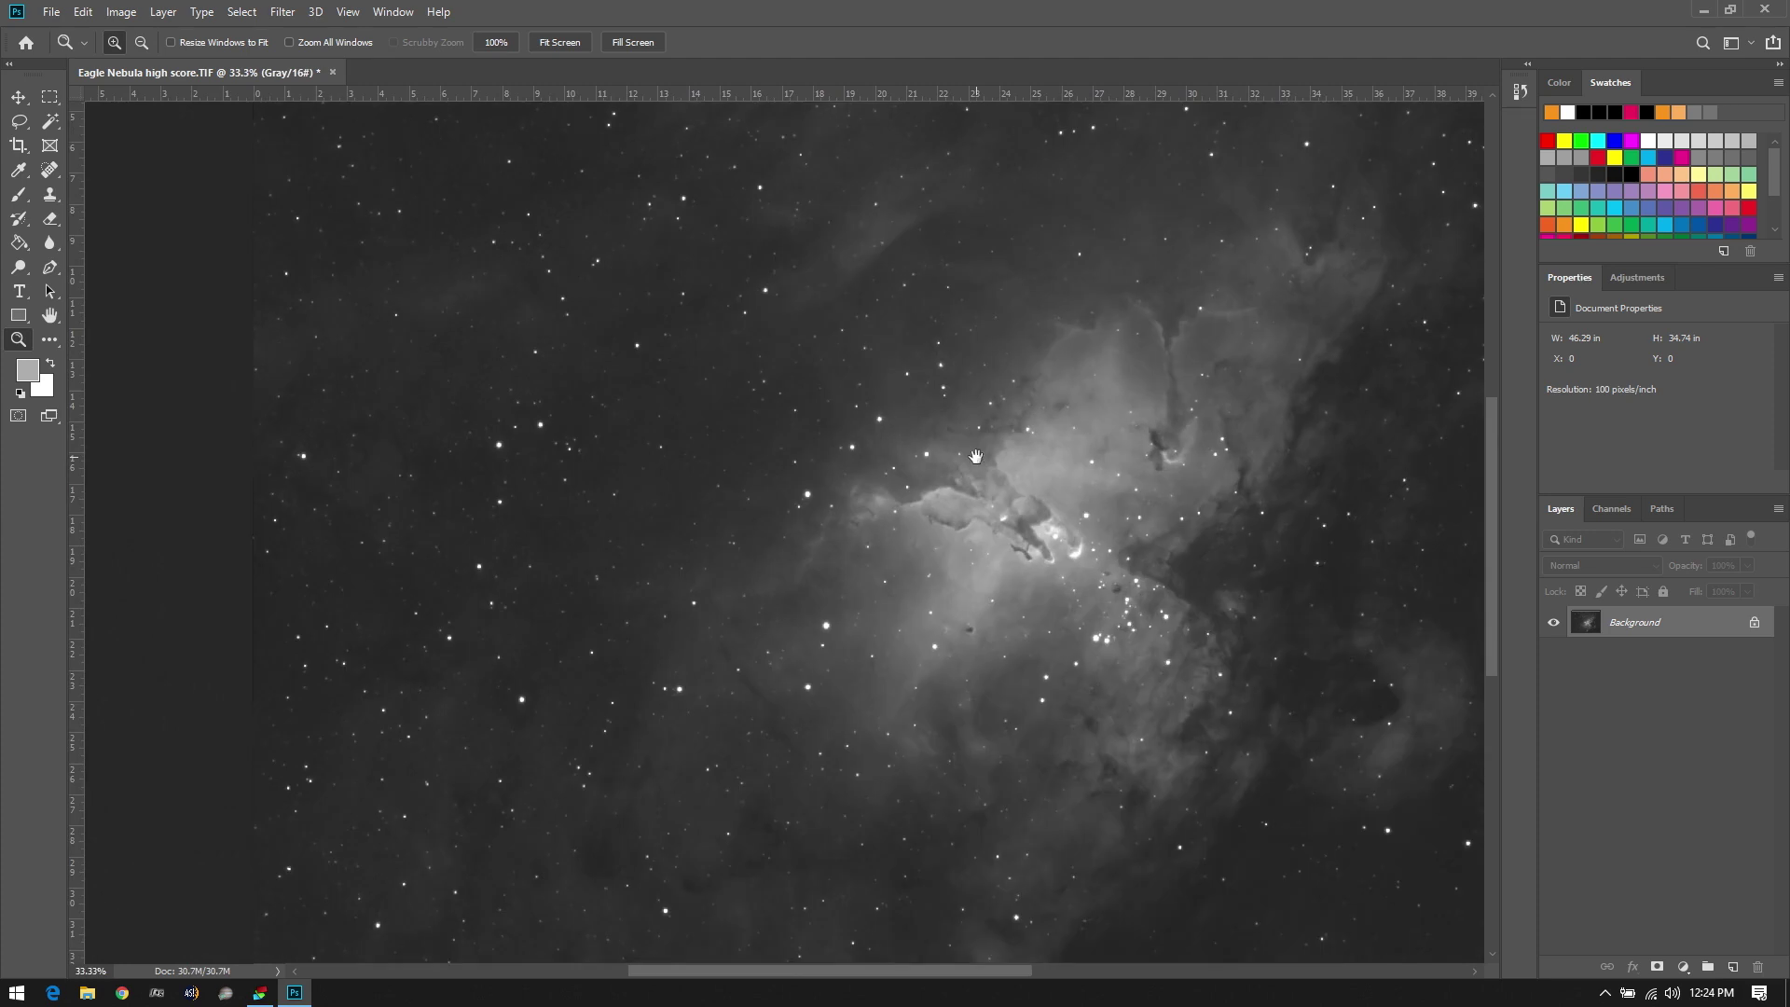
pyautogui.keyDown('alt'); pyautogui.click(883, 615); pyautogui.keyUp('alt')
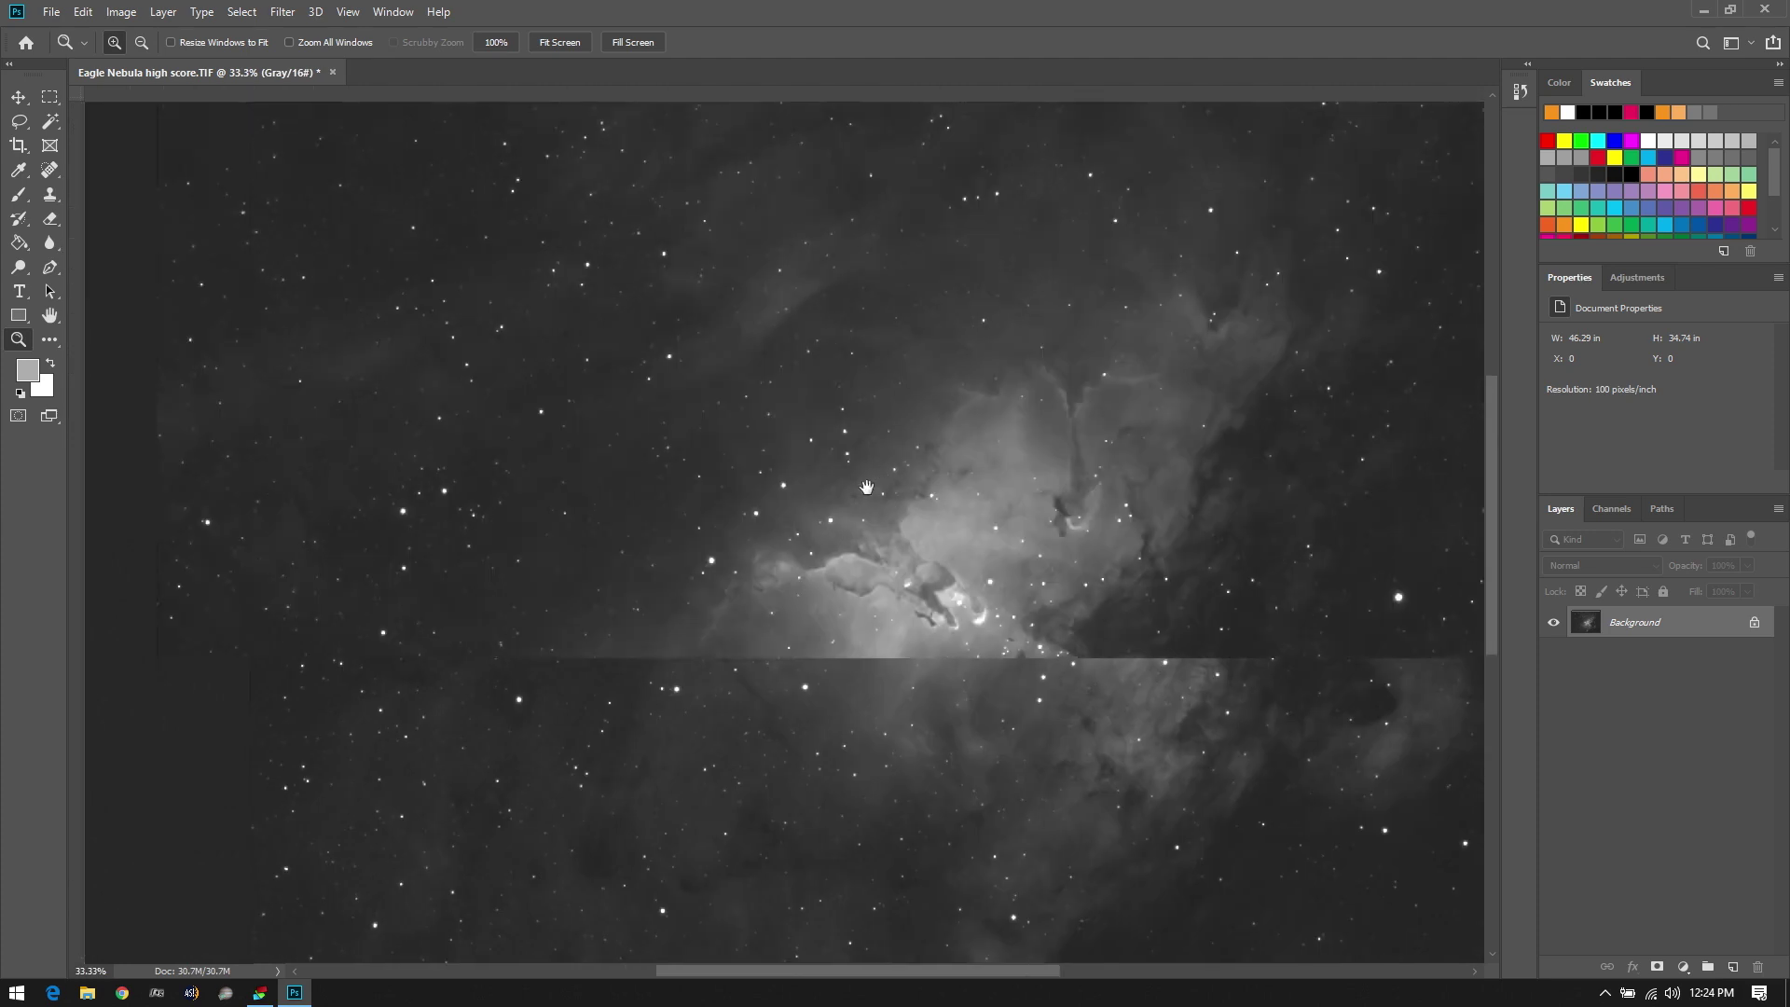
pyautogui.click(884, 615)
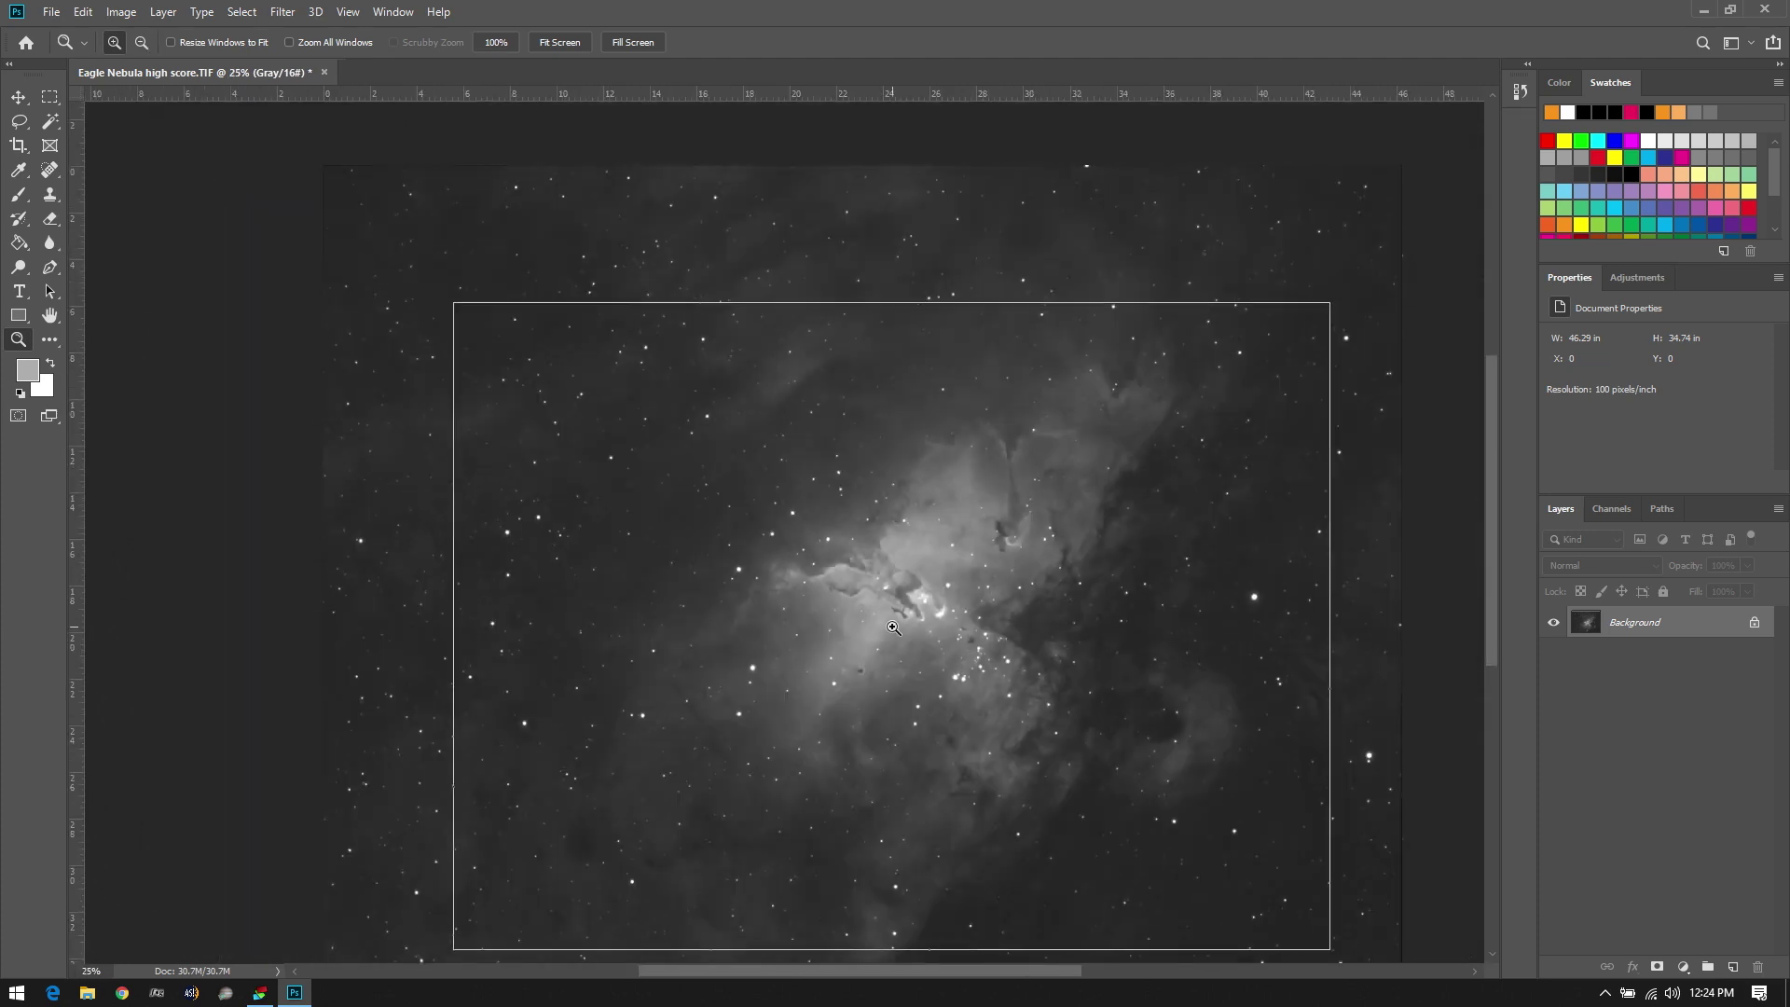
pyautogui.click(892, 626)
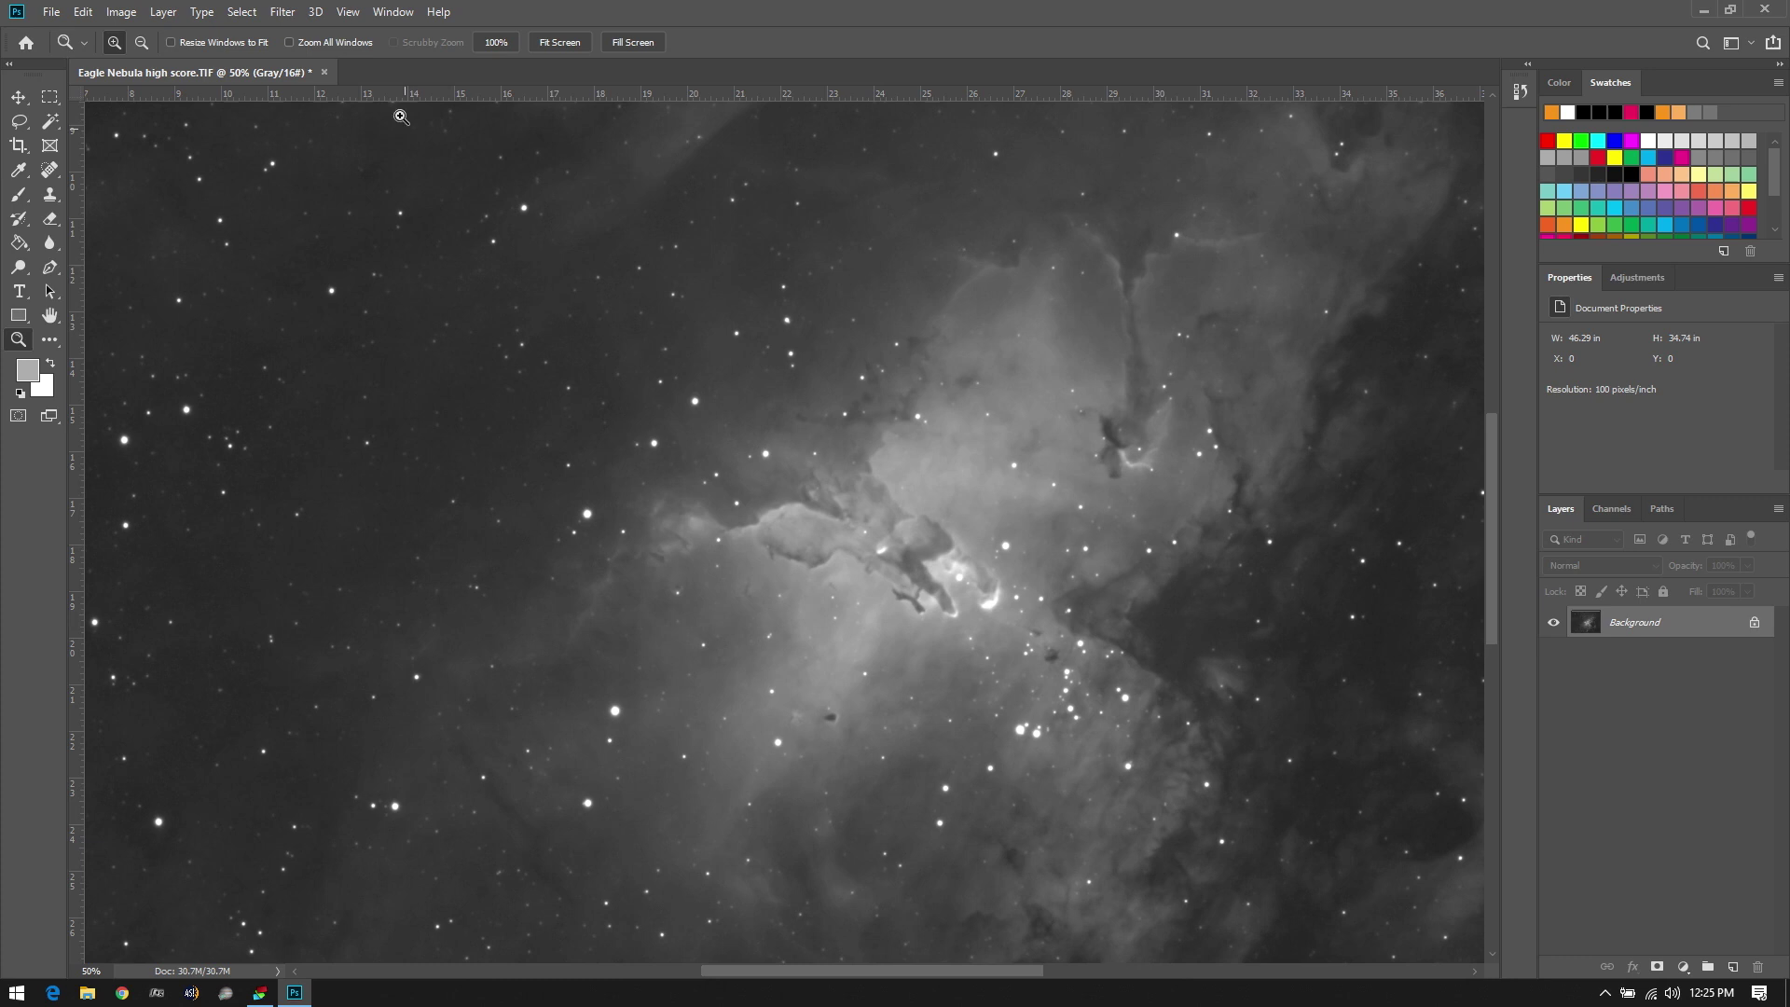
pyautogui.click(287, 12)
pyautogui.click(349, 125)
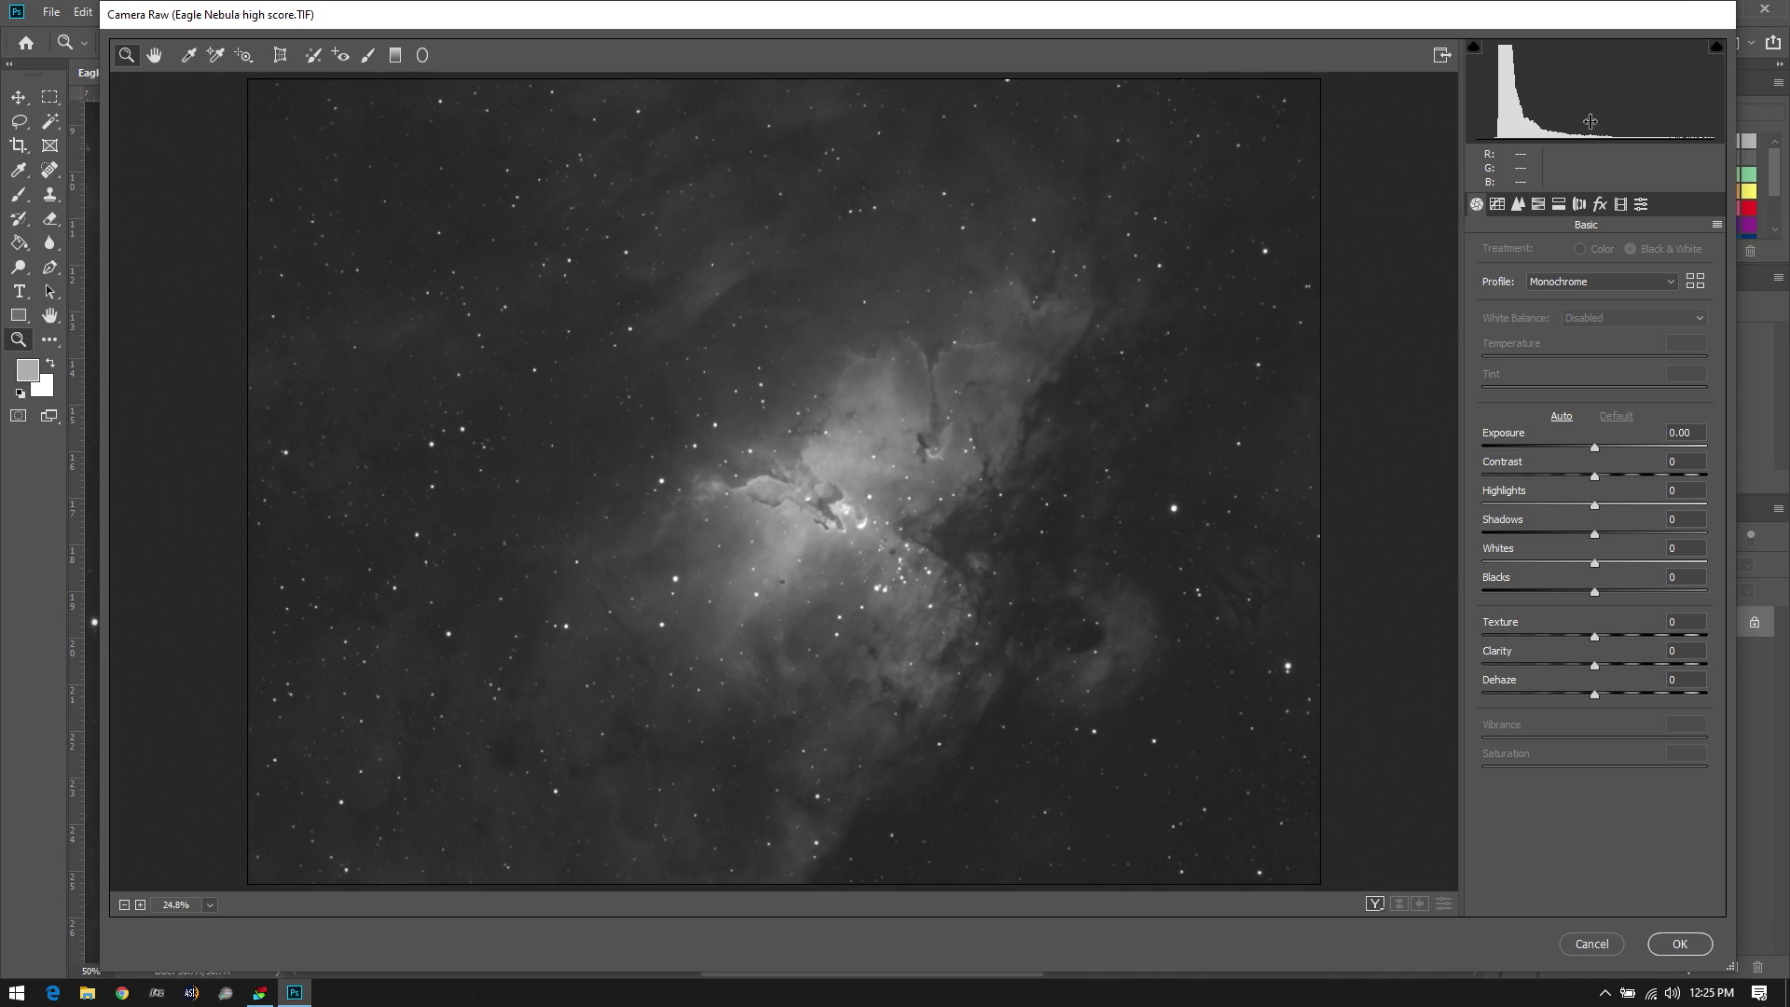
# Set the Exposure to +1.00 in the Basic adjustments
pyautogui.moveTo(1597, 445)
pyautogui.mouseDown()
pyautogui.moveTo(1654, 448)
pyautogui.moveTo(1532, 449)
pyautogui.moveTo(1600, 460)
pyautogui.mouseUp()
pyautogui.doubleClick(1598, 448)
pyautogui.moveTo(1594, 446); pyautogui.dragTo(1619, 477)
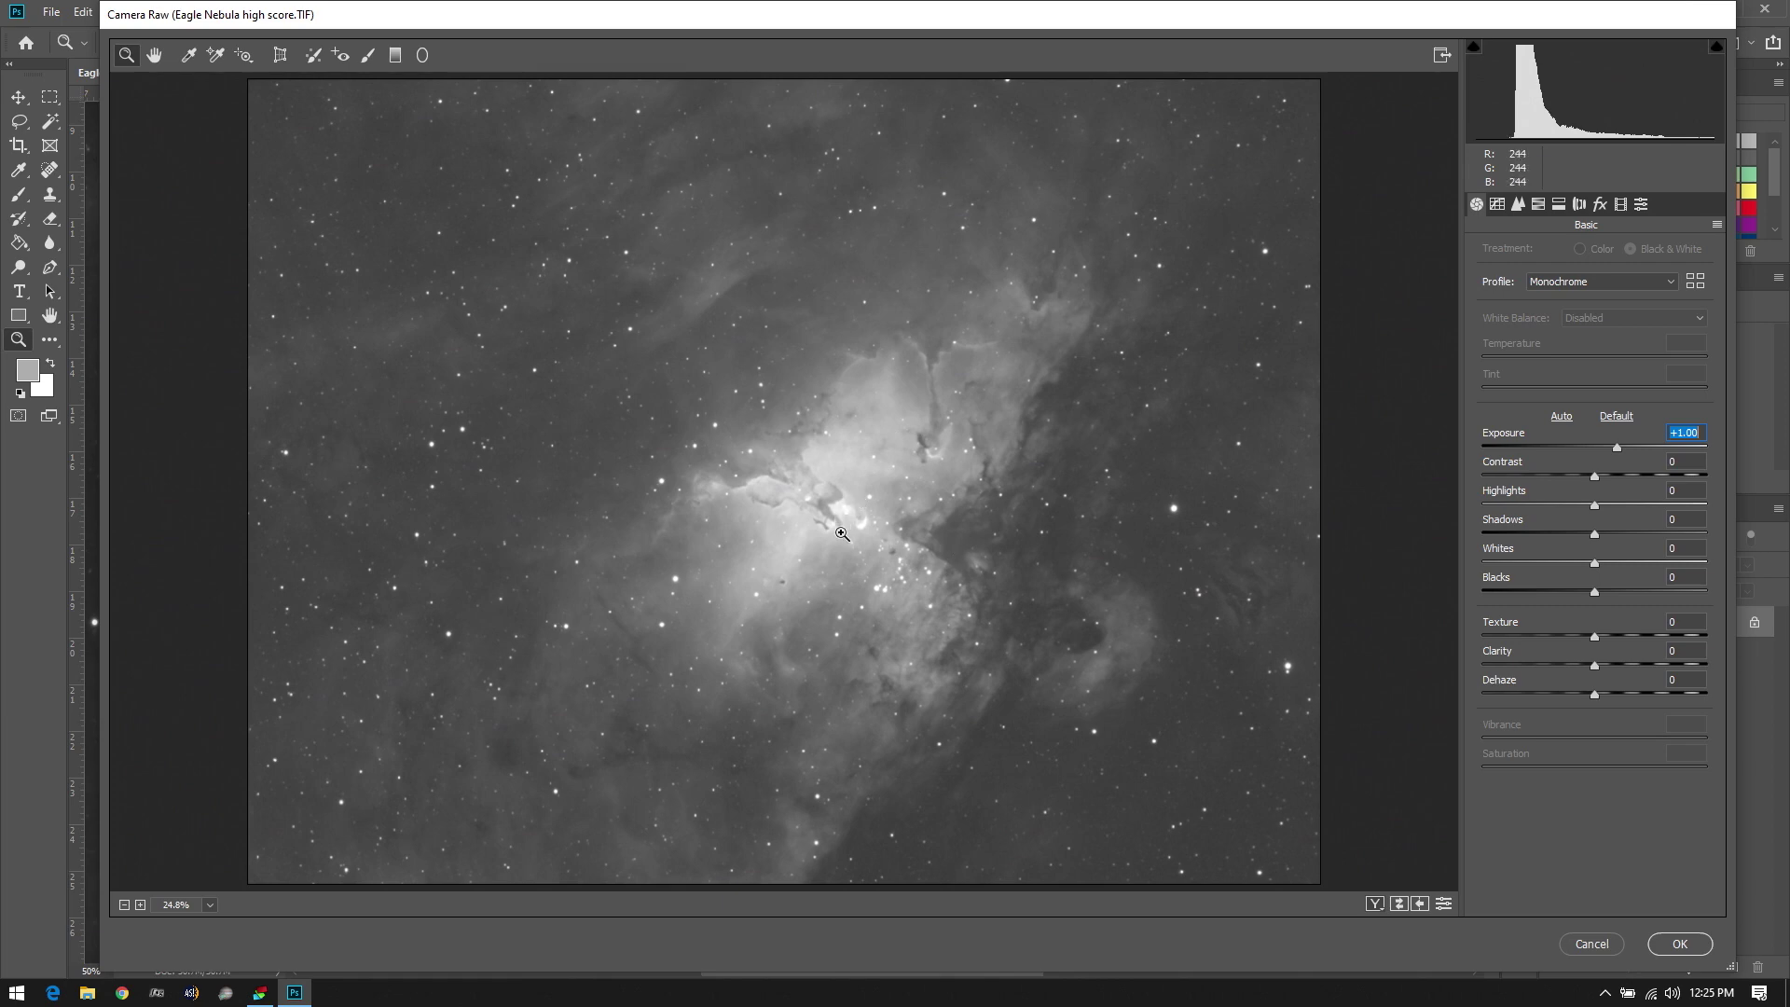
# Lower Whites to -33, Highlights to -32 and Blacks to -36
pyautogui.moveTo(1592, 568); pyautogui.dragTo(1539, 569)
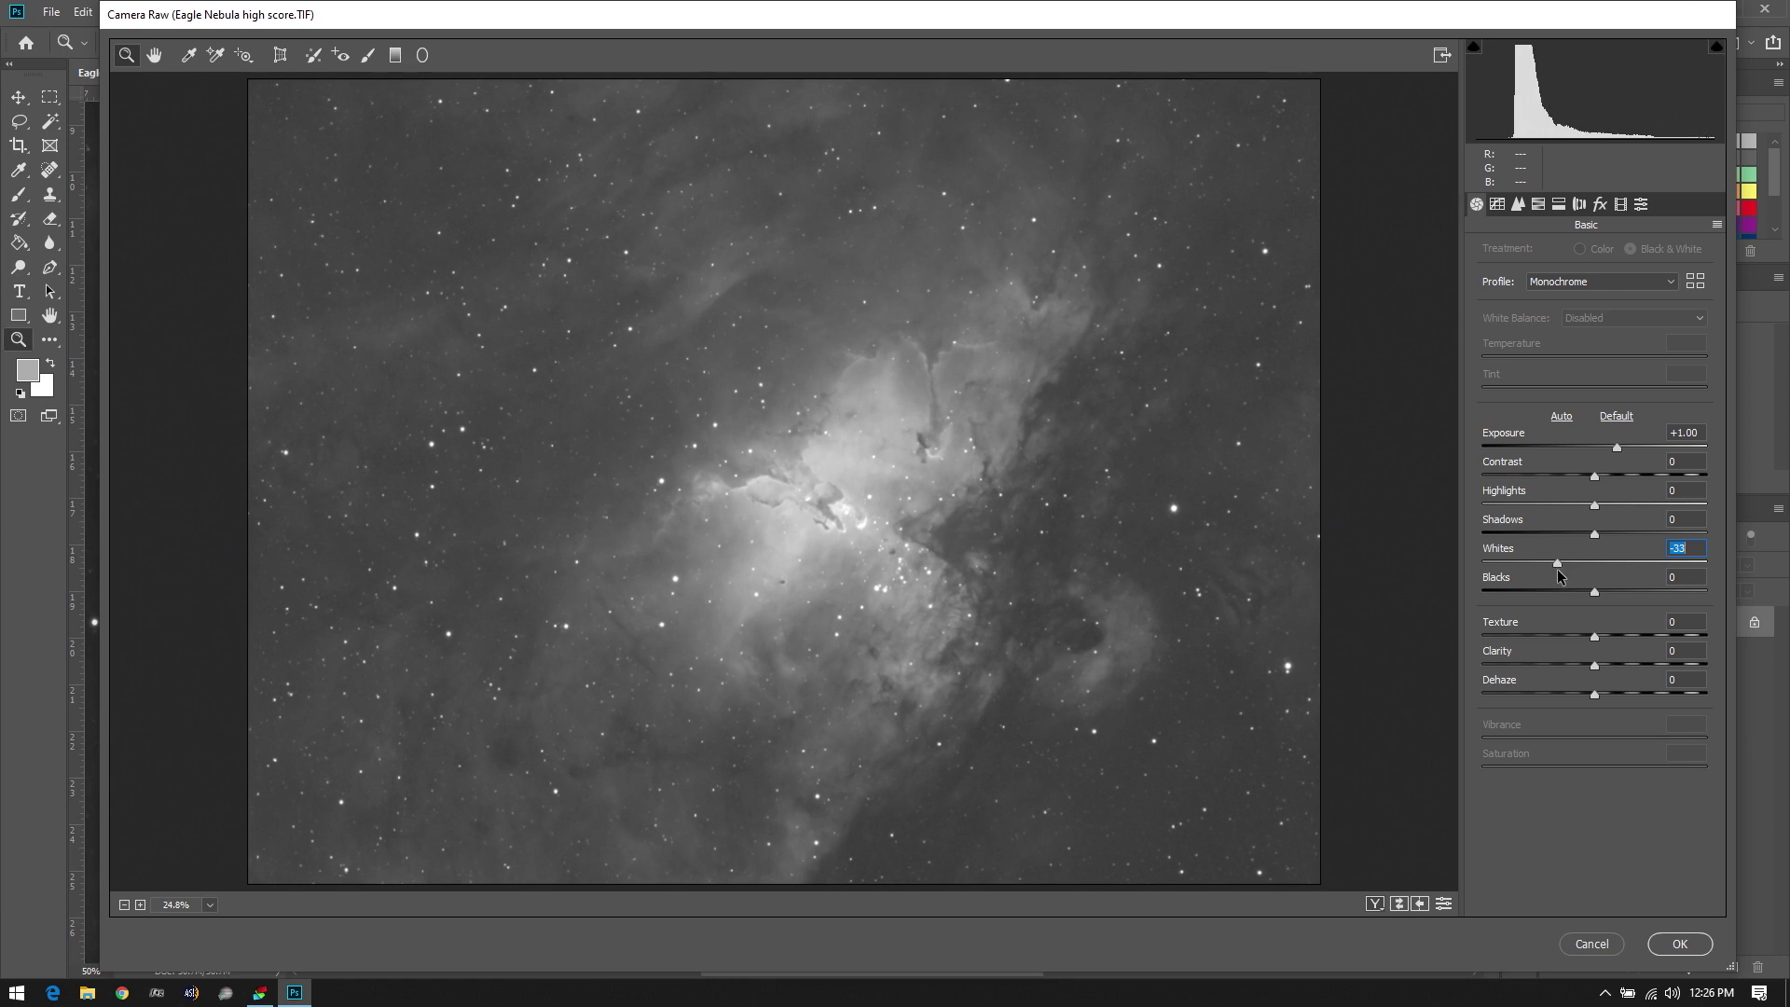
pyautogui.moveTo(1594, 506); pyautogui.dragTo(1554, 546)
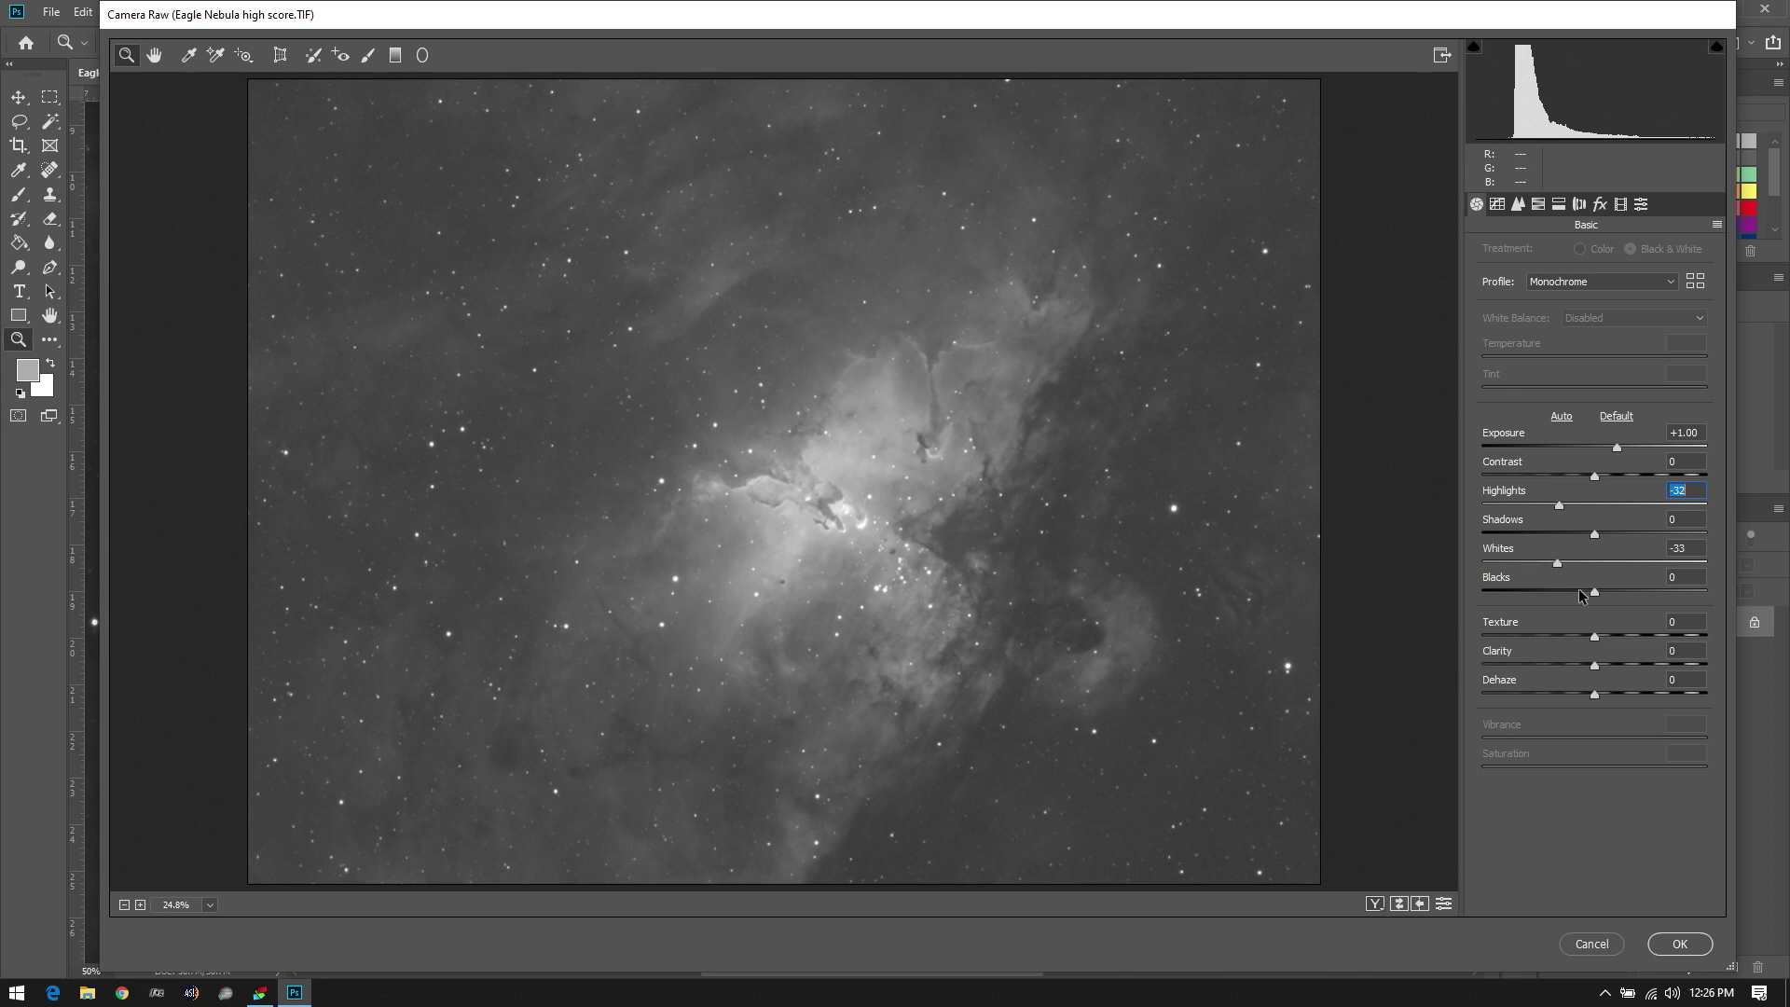
pyautogui.moveTo(1594, 593); pyautogui.dragTo(1556, 634)
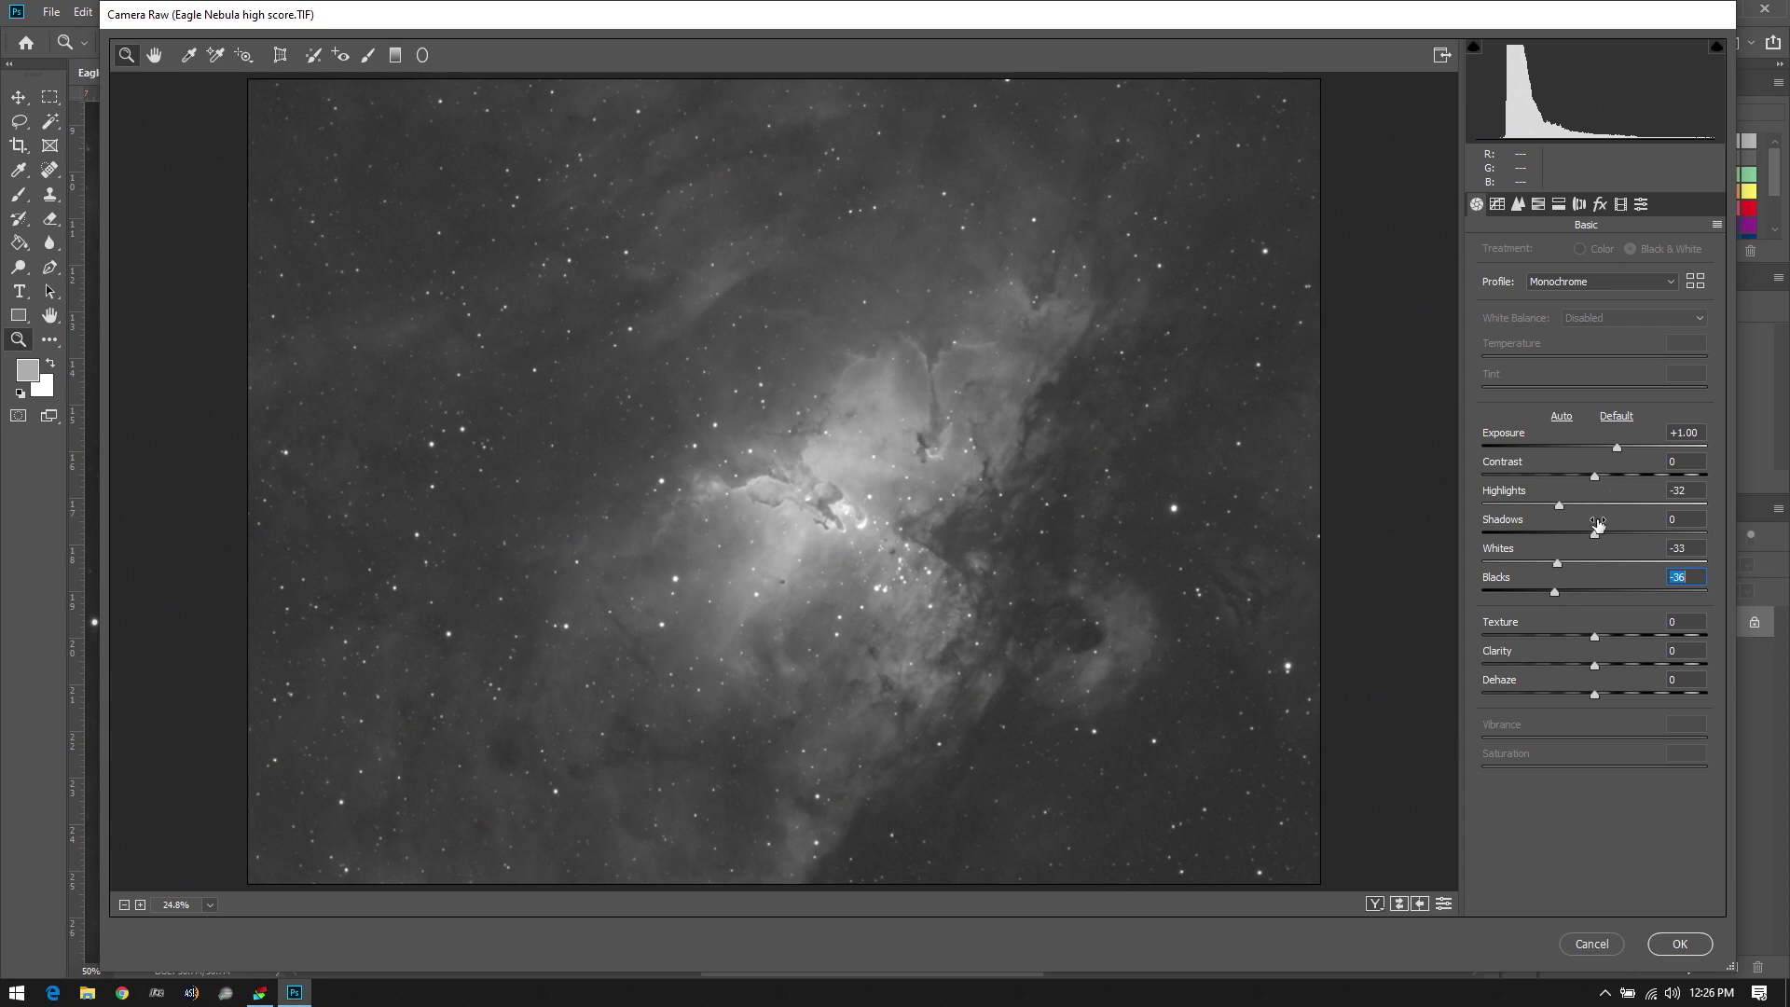
# Set Shadows to +47, Contrast to +9 and Blacks to -45
pyautogui.click(1596, 531)
pyautogui.moveTo(1661, 537); pyautogui.dragTo(1589, 553)
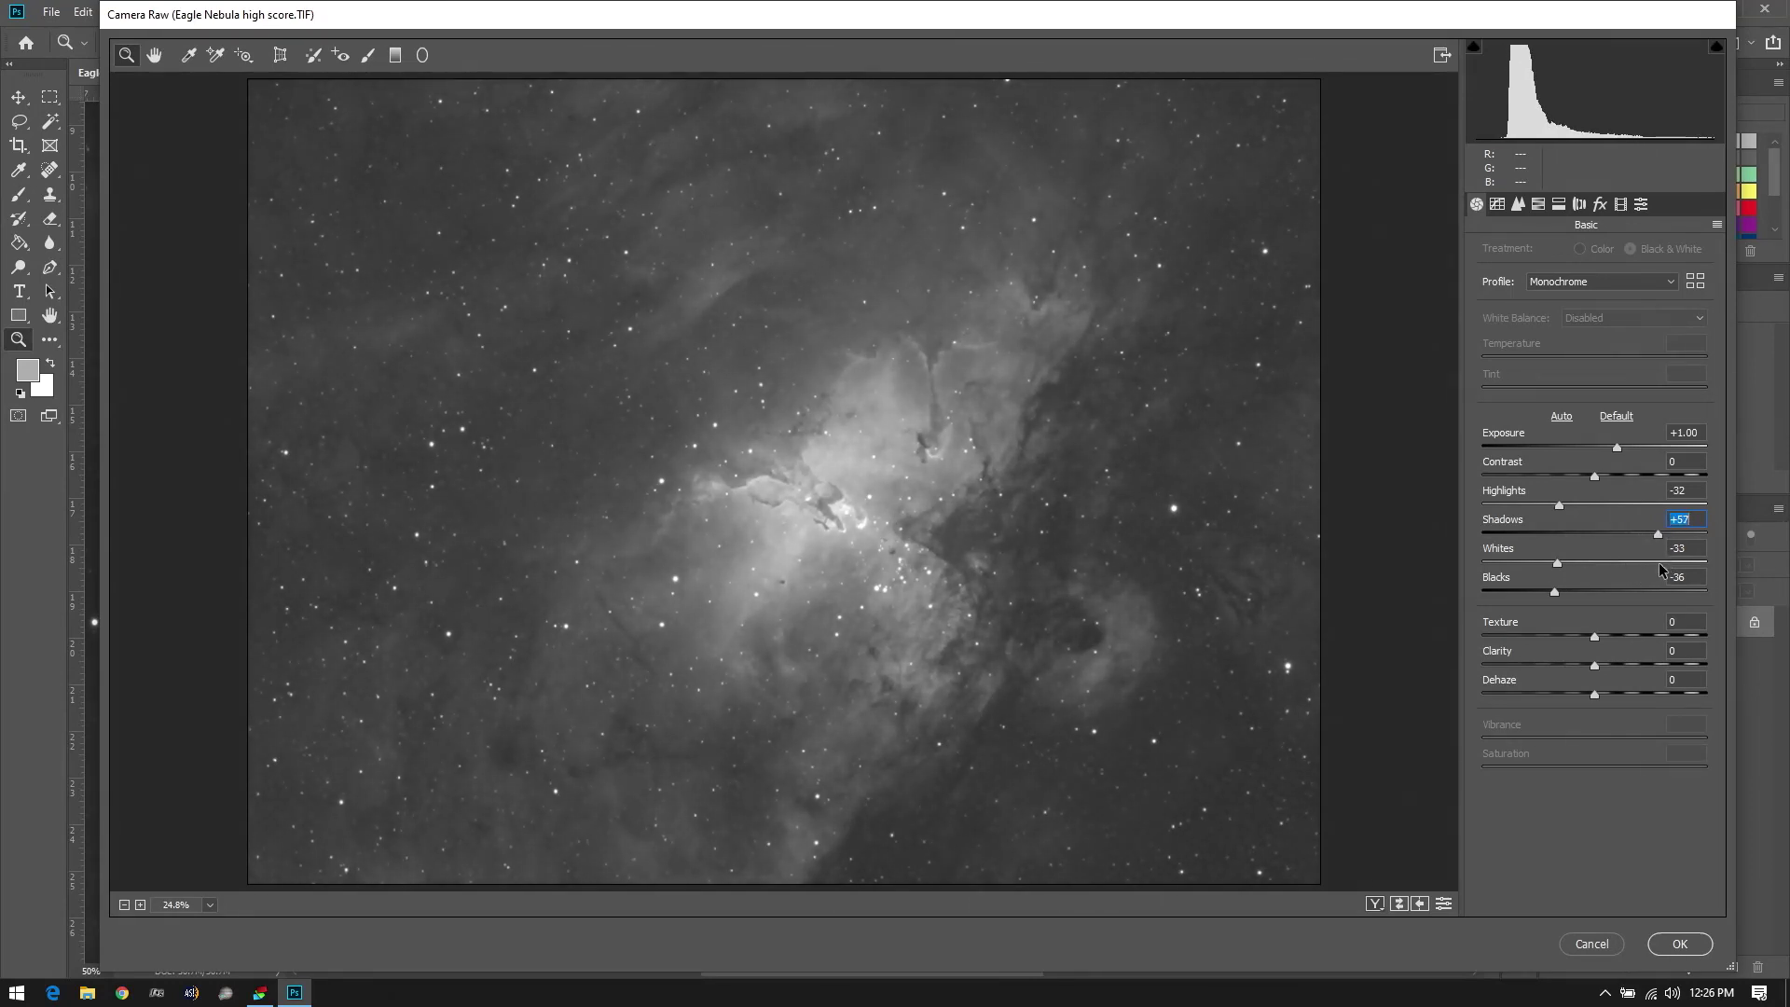
pyautogui.press('Down')
pyautogui.moveTo(1594, 480)
pyautogui.mouseDown()
pyautogui.moveTo(1660, 481)
pyautogui.moveTo(1581, 491)
pyautogui.moveTo(1607, 485)
pyautogui.moveTo(1591, 501)
pyautogui.moveTo(1608, 513)
pyautogui.mouseUp()
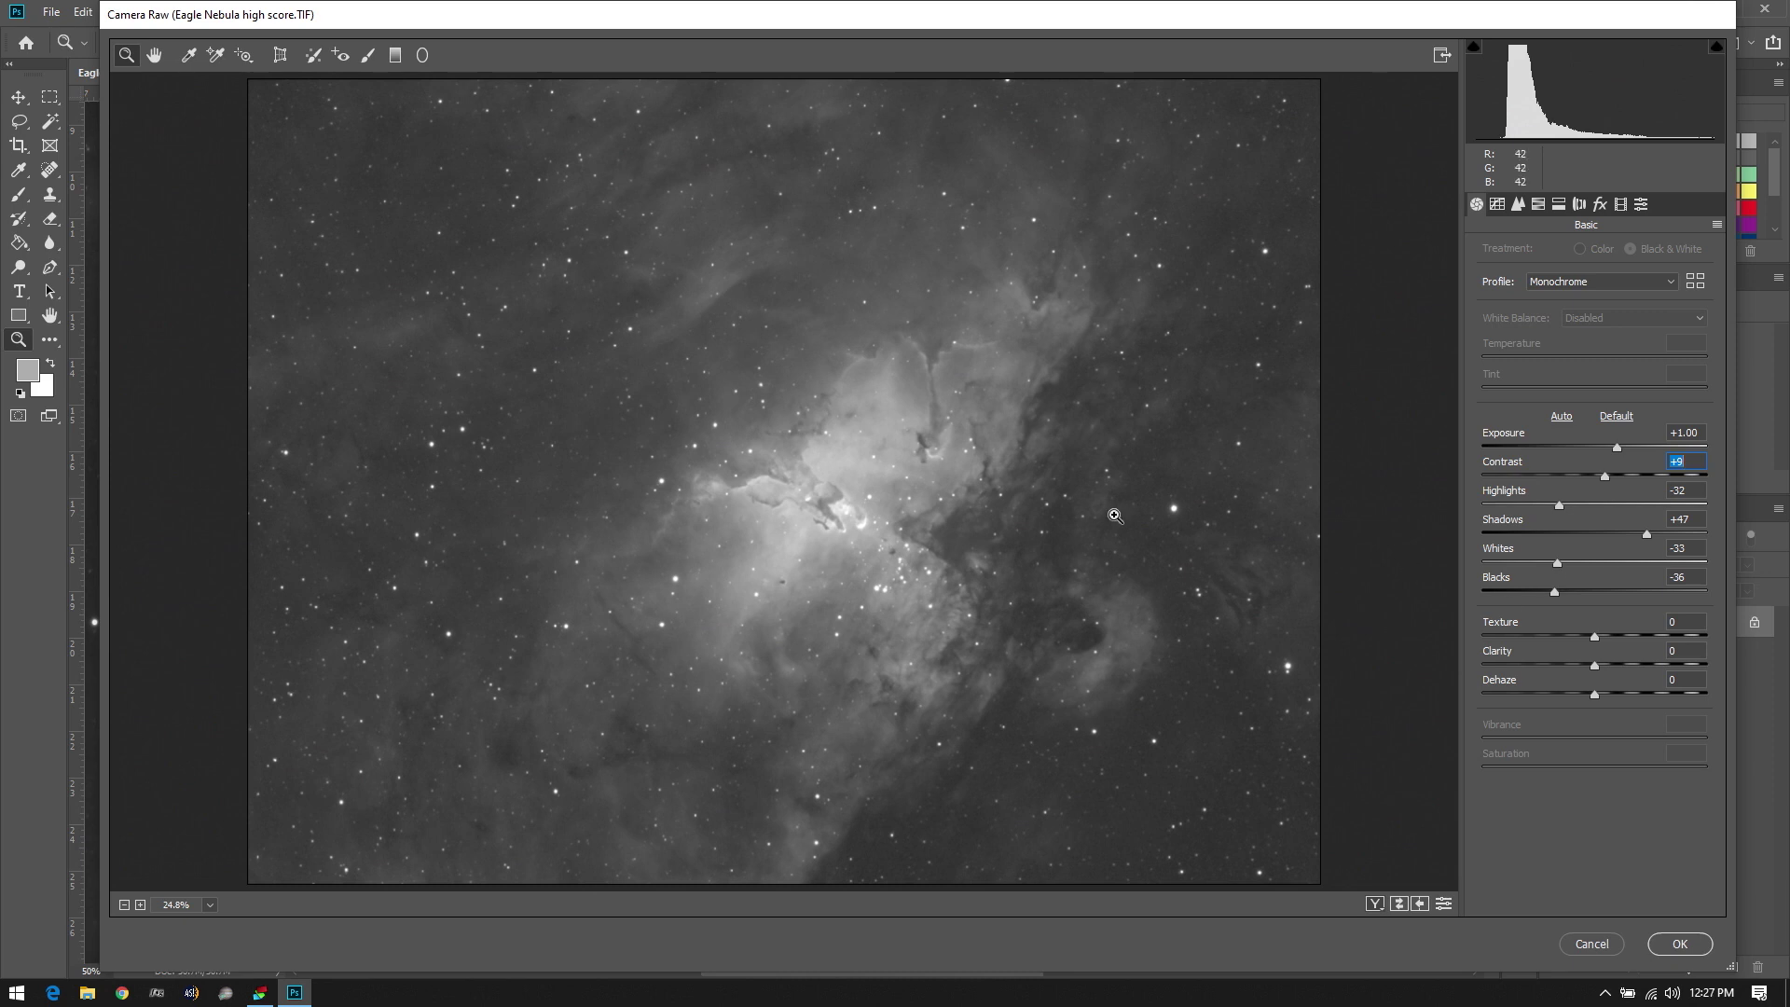
pyautogui.moveTo(1554, 596); pyautogui.dragTo(1544, 603)
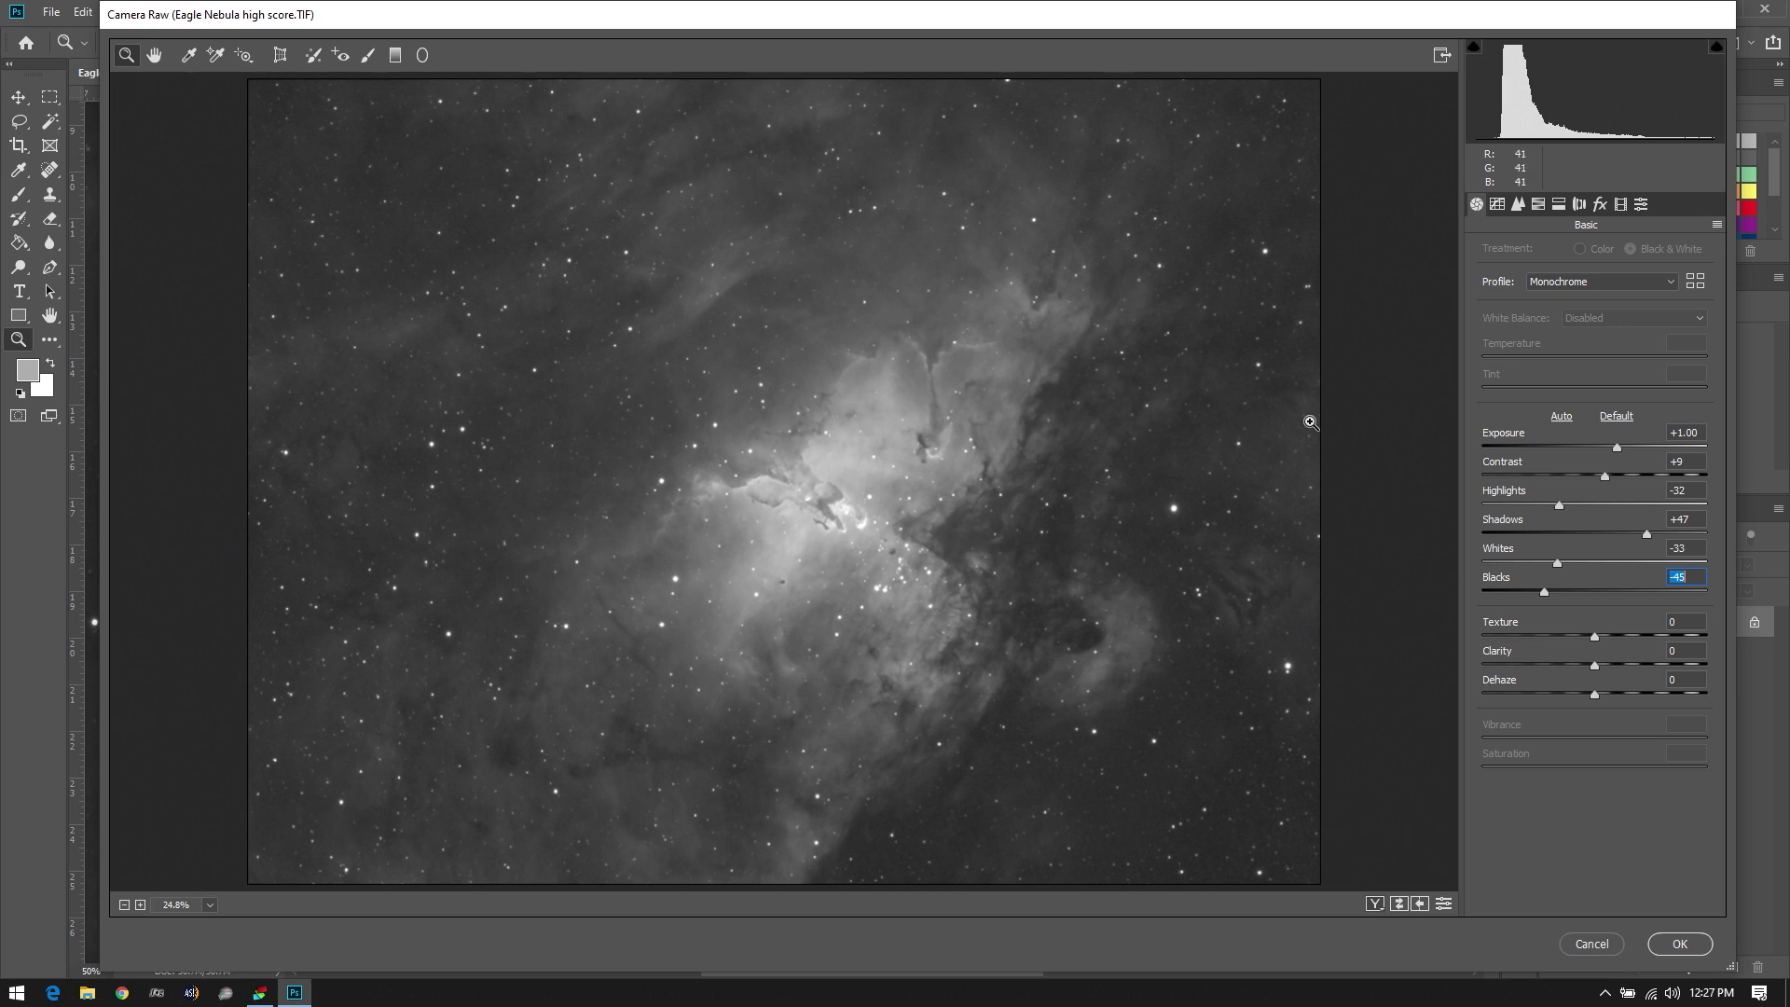
# Try a Clarity of +11 on the whole image and reset it to 0
pyautogui.click(1594, 664)
pyautogui.moveTo(1594, 668); pyautogui.dragTo(1607, 779)
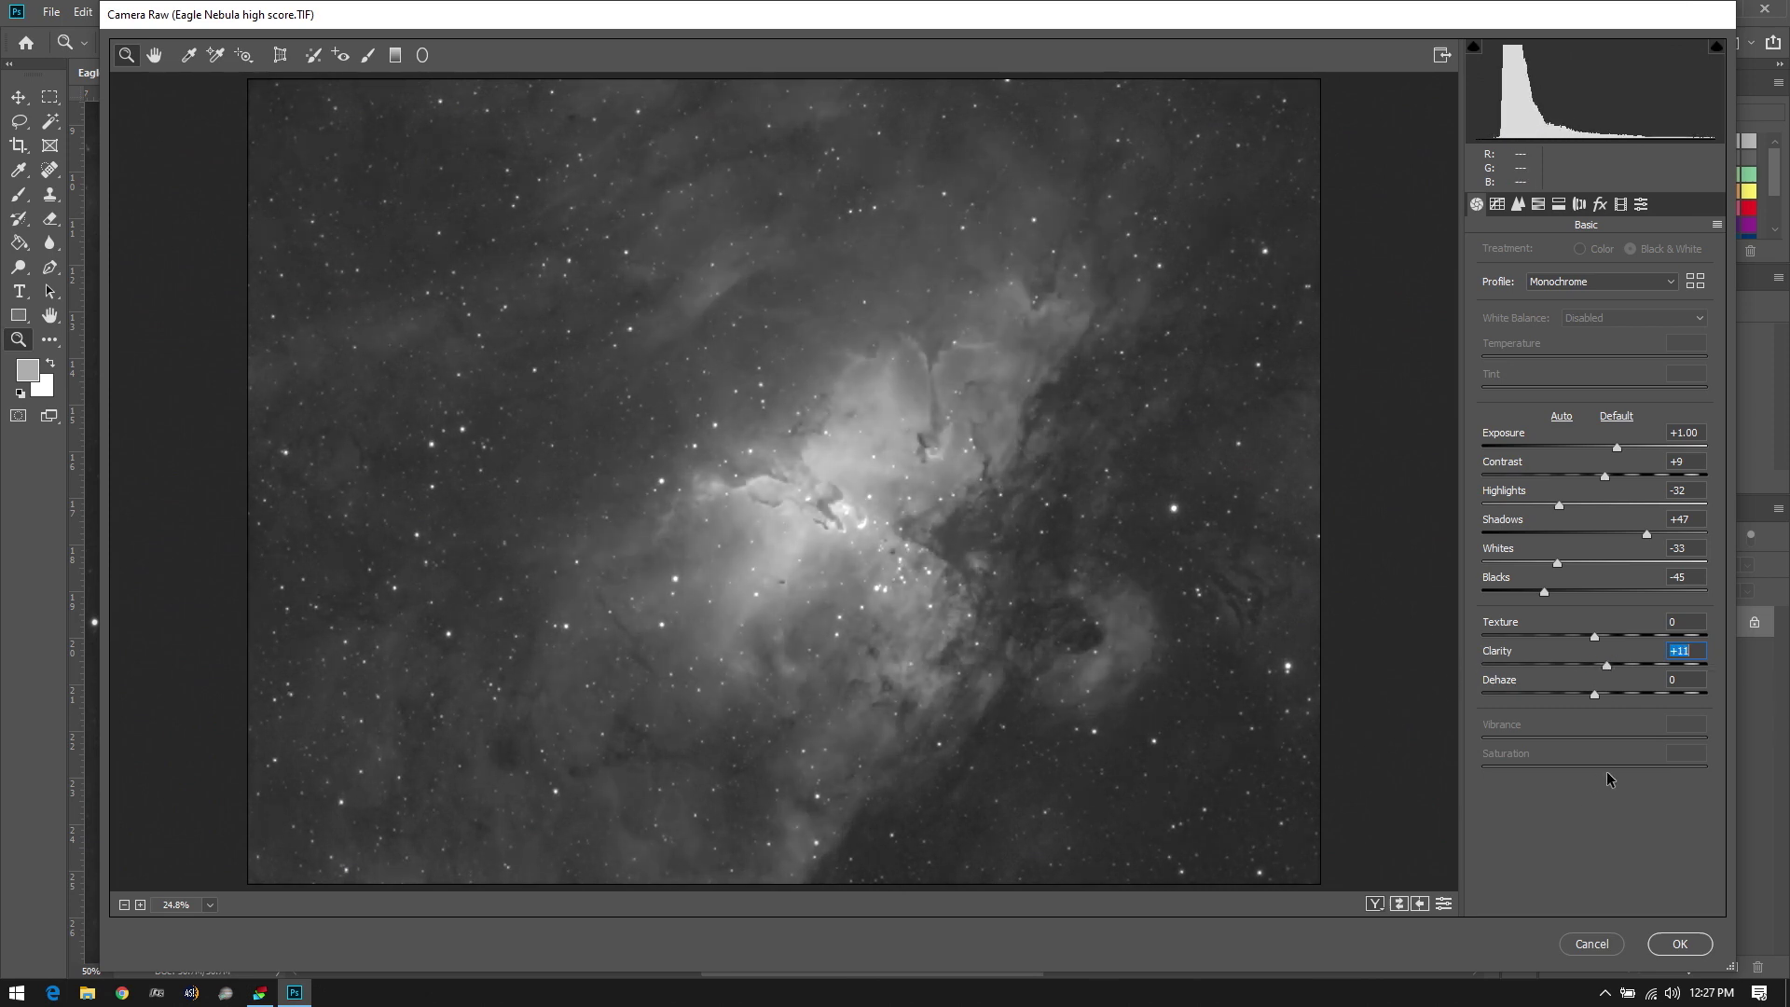
pyautogui.doubleClick(1606, 668)
# Compare Clarity at +100 and 0 on the pillars at 100%, and set it to +25
pyautogui.click(839, 378)
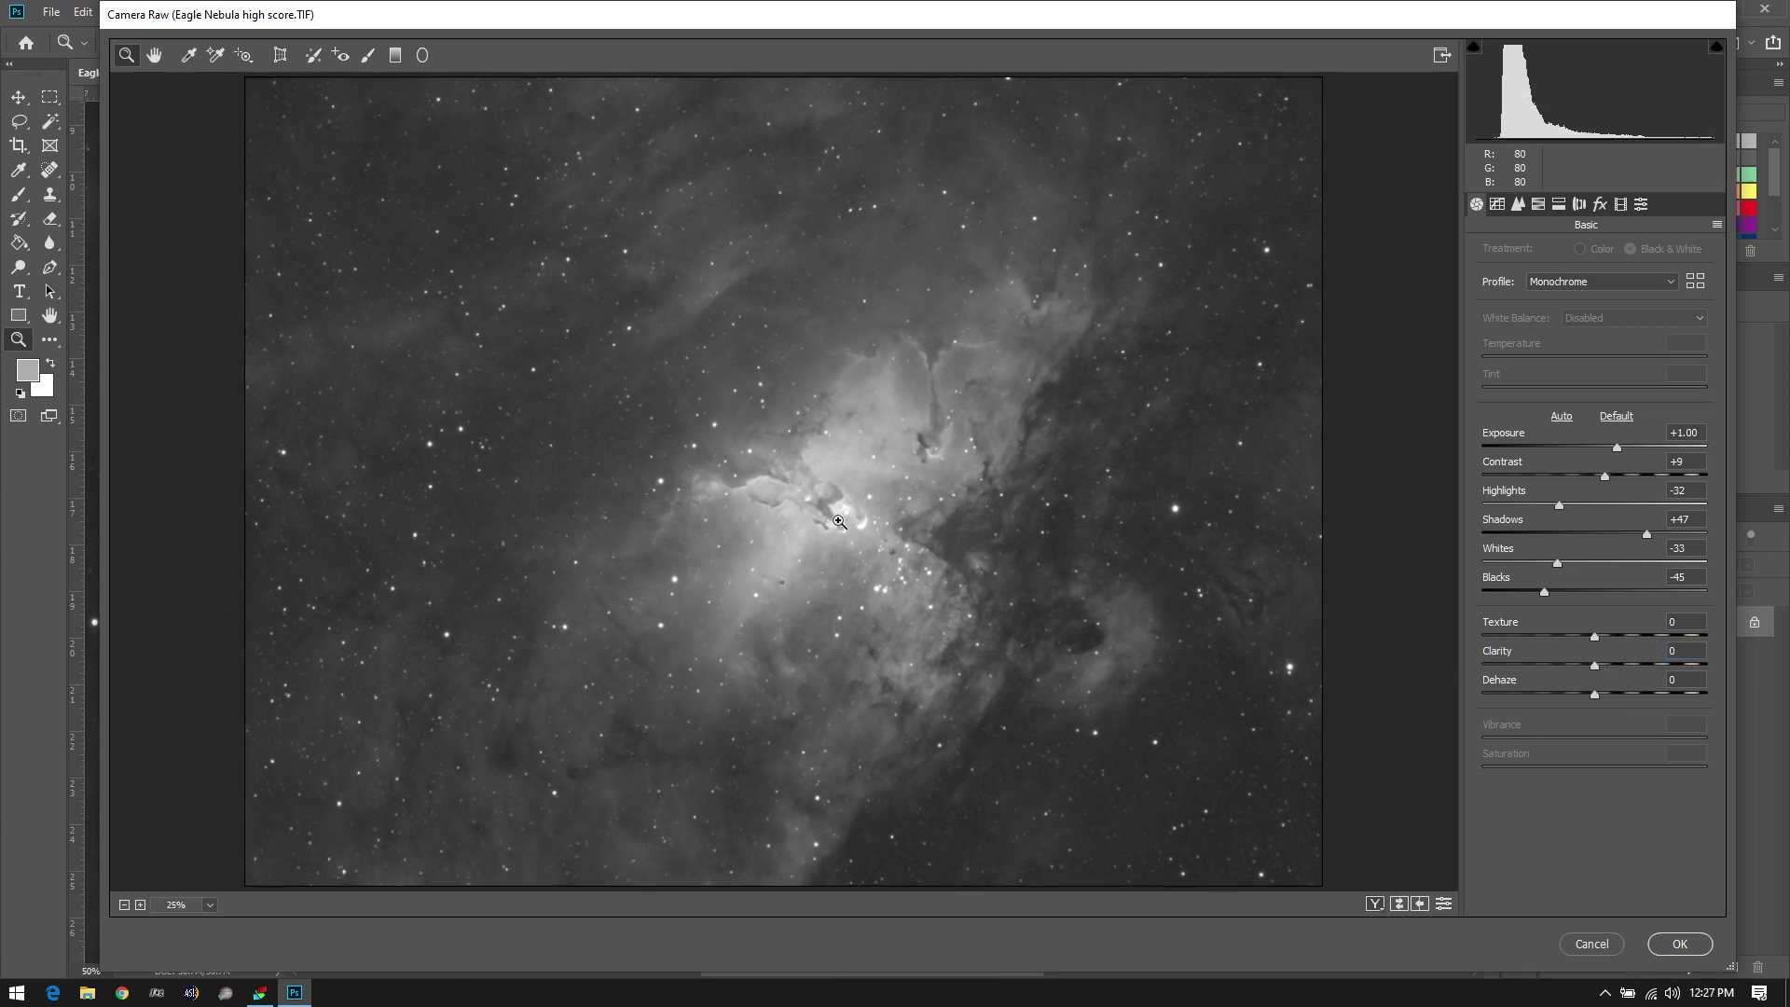
pyautogui.moveTo(753, 494); pyautogui.dragTo(1000, 567)
pyautogui.moveTo(1596, 670); pyautogui.dragTo(1788, 669)
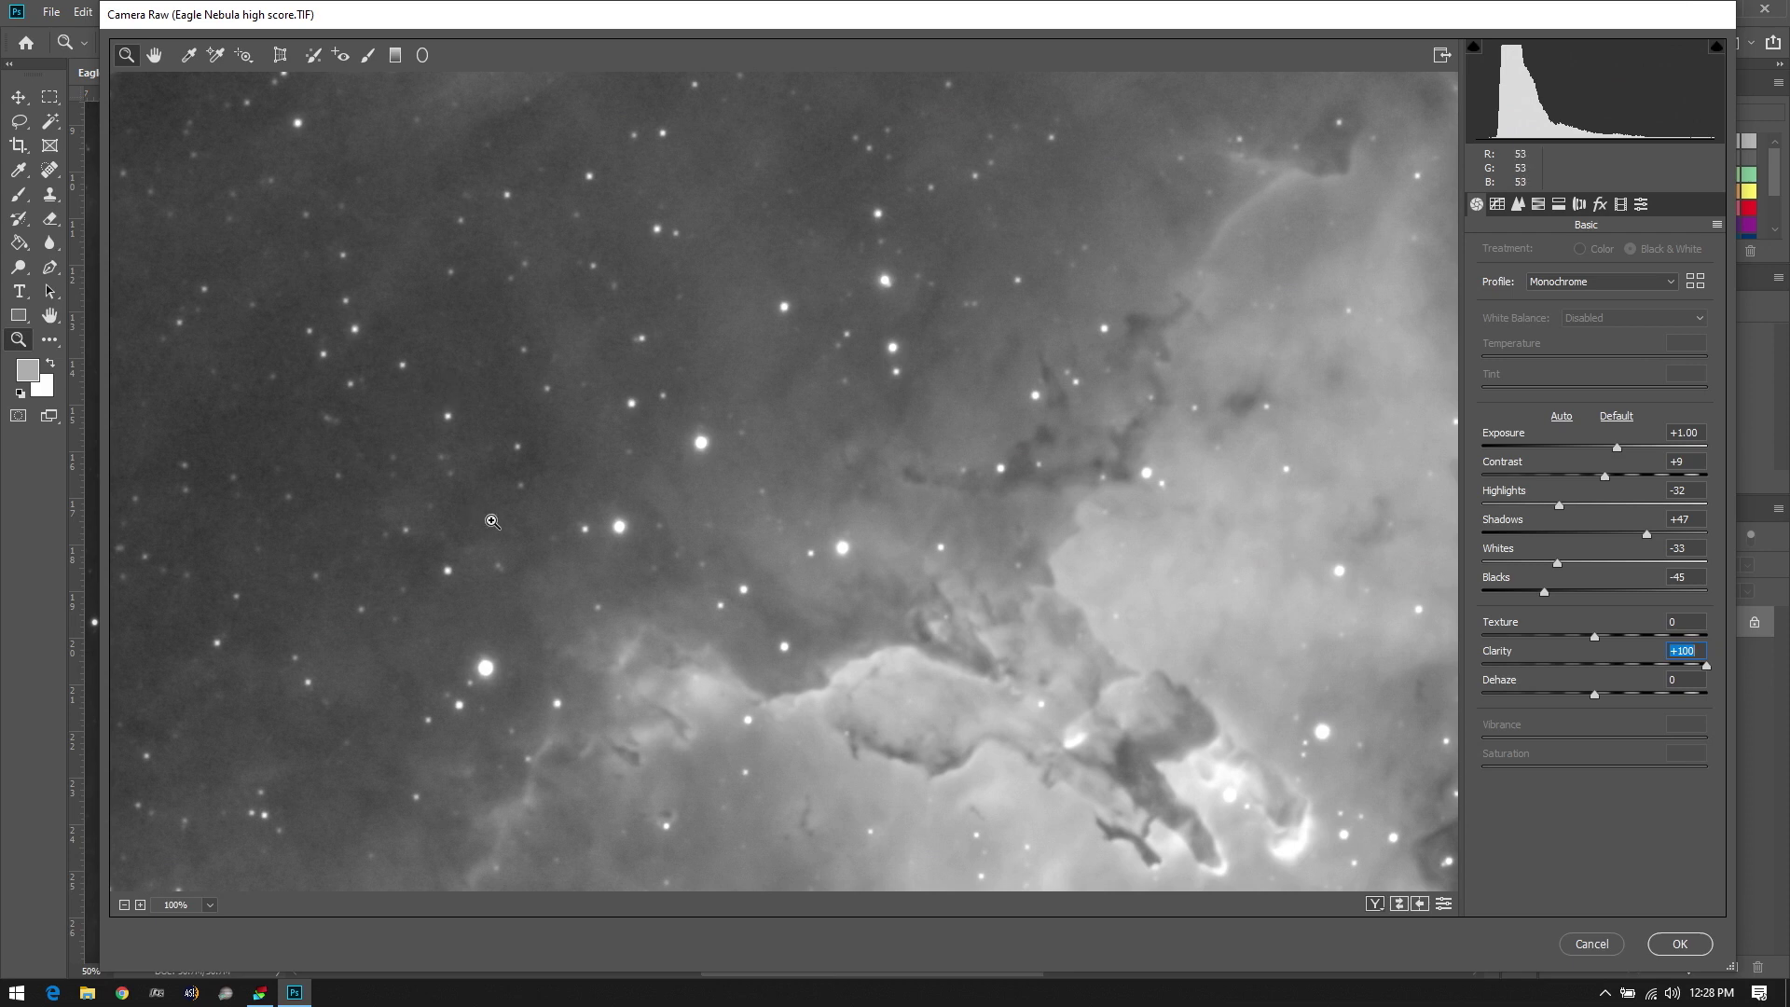
pyautogui.click(1594, 667)
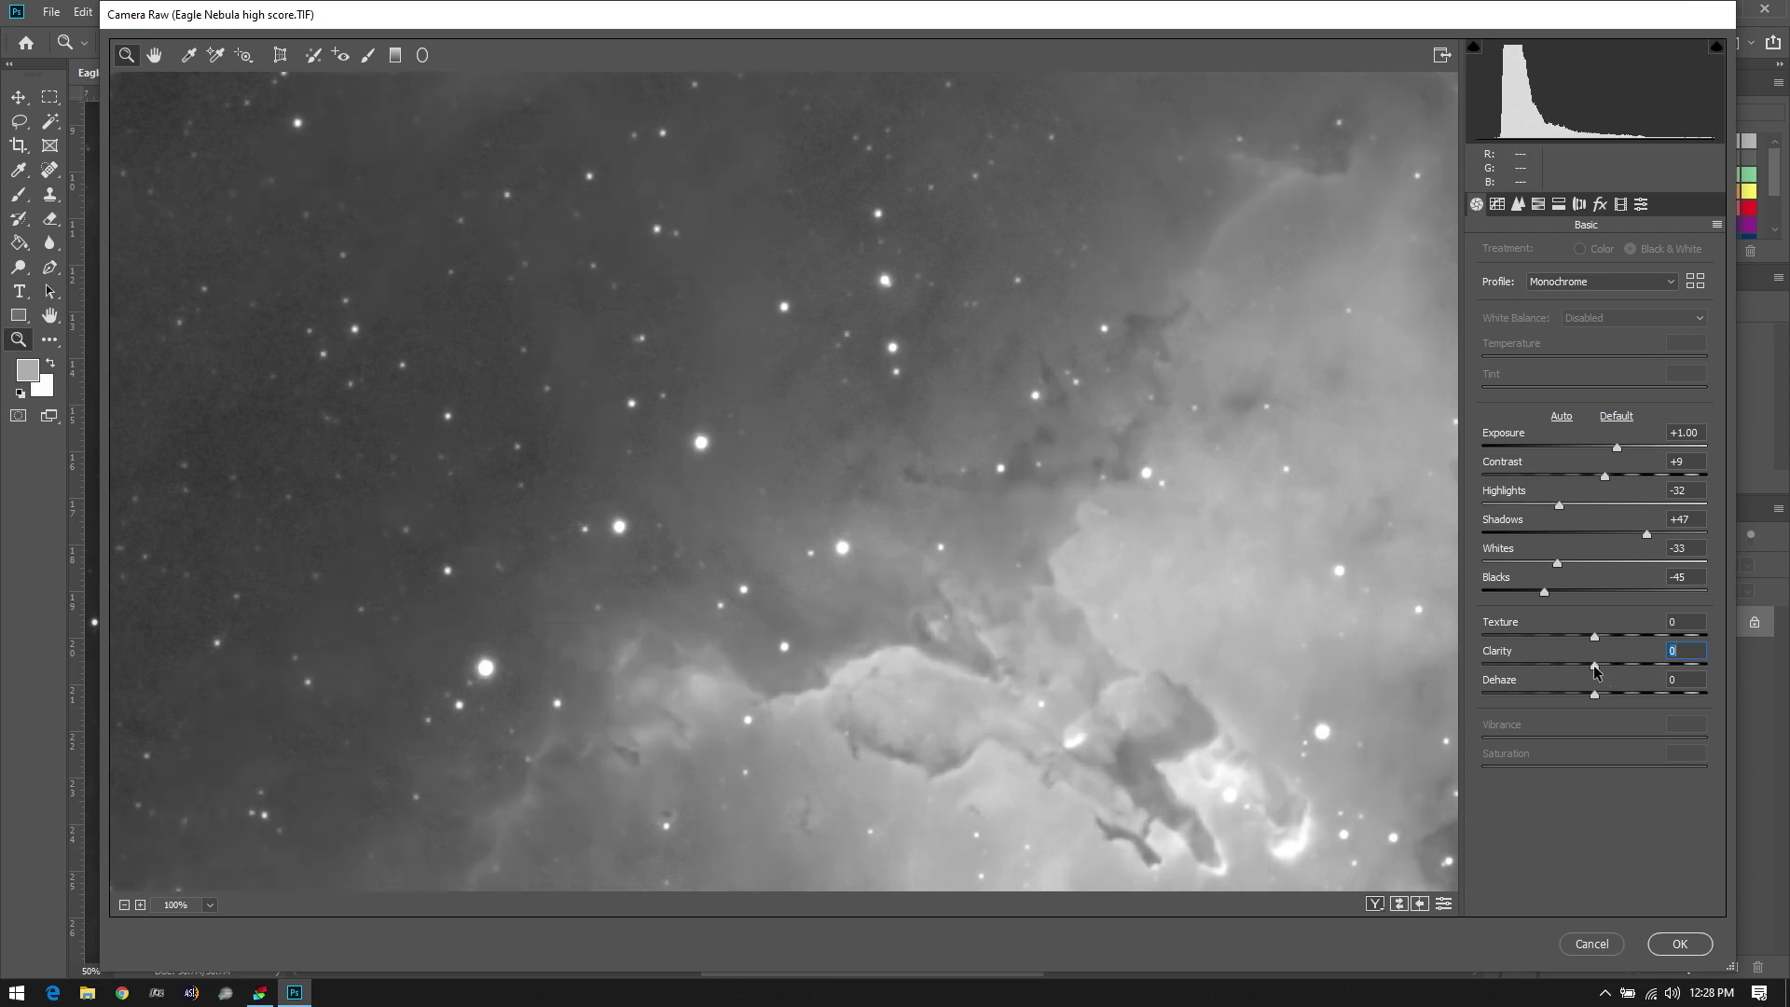
pyautogui.moveTo(1595, 670); pyautogui.dragTo(1620, 678)
# Try Texture at +100 and at lower amounts down to +2, ending at +23
pyautogui.moveTo(1594, 636); pyautogui.dragTo(1758, 653)
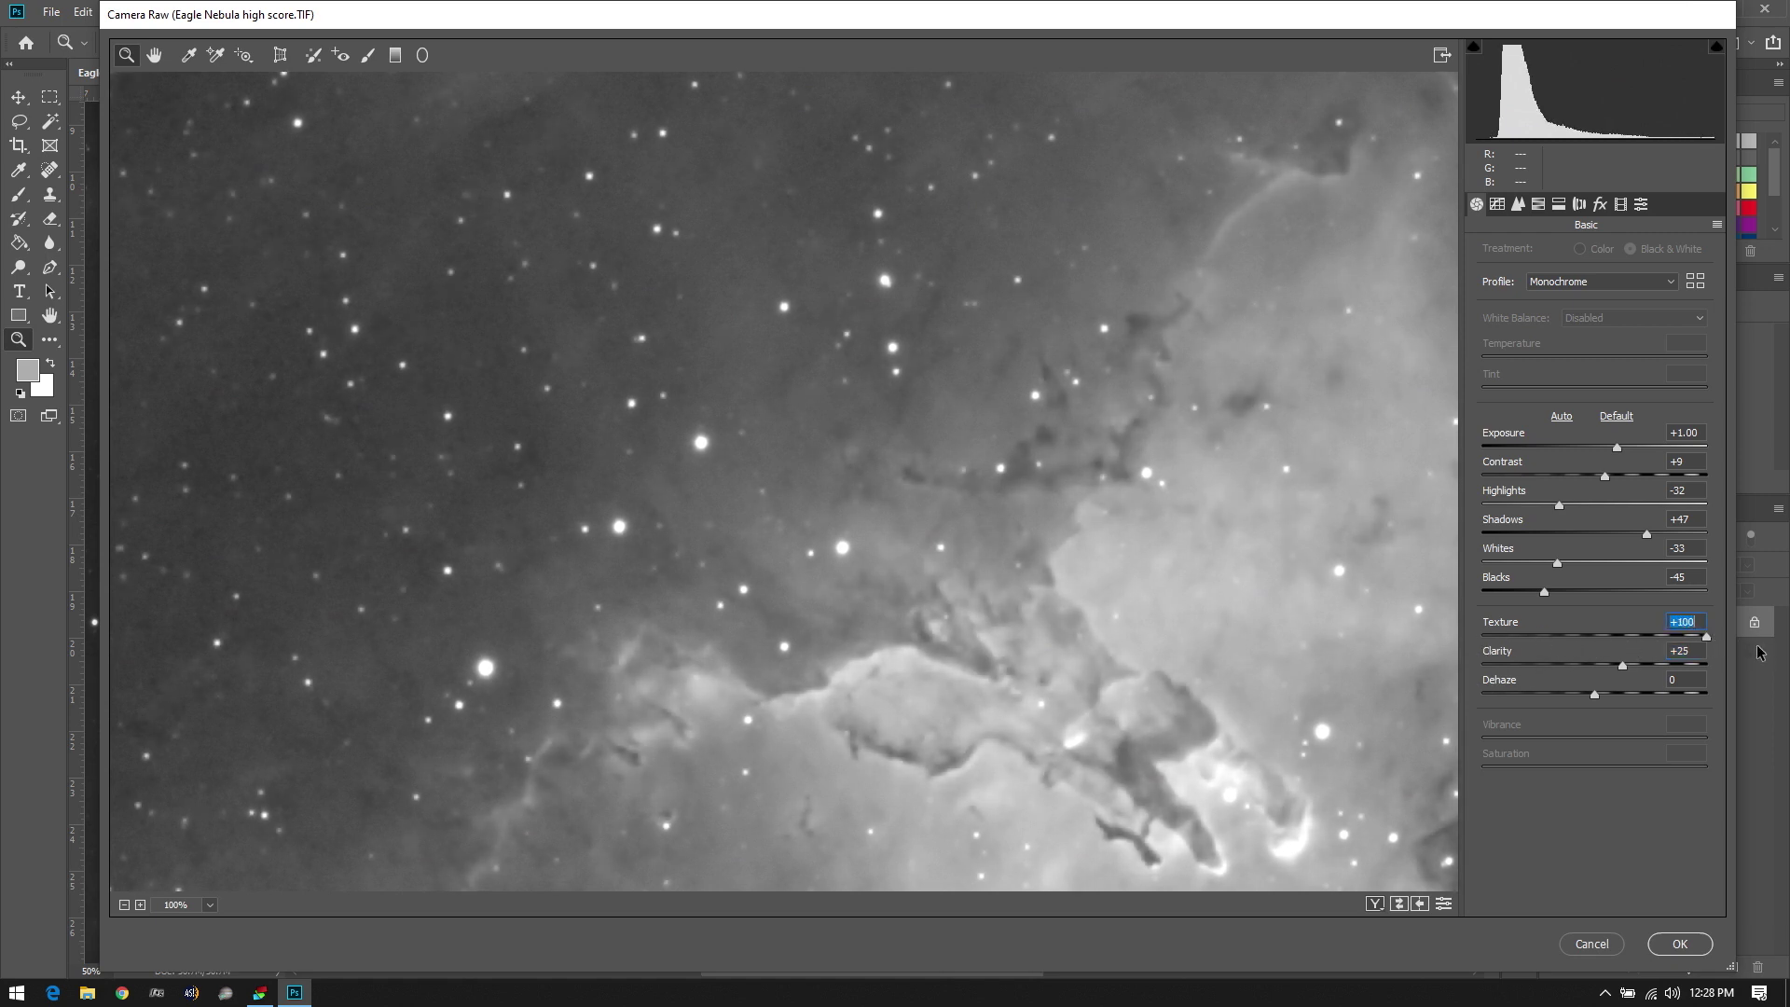
pyautogui.write('58')
pyautogui.press('Return')
pyautogui.write('22')
pyautogui.press('Return')
pyautogui.write('2')
pyautogui.press('Return')
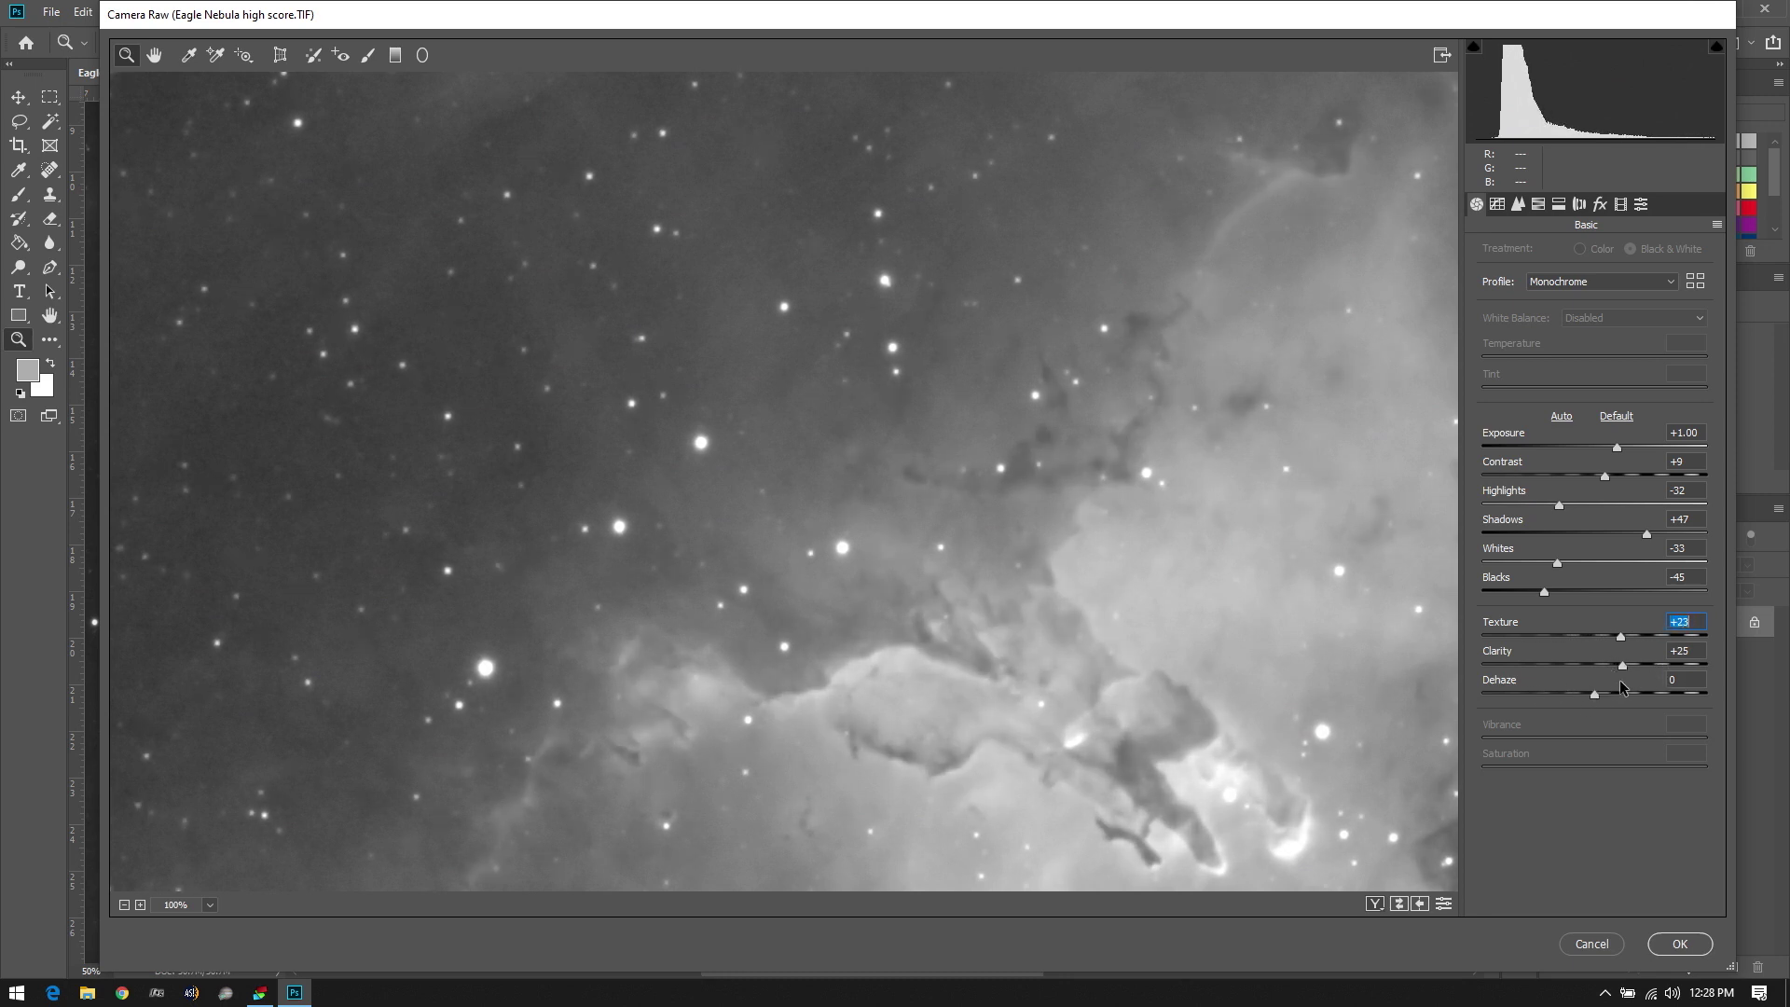
# Compare Texture at -2 and 0, and set it to +100
pyautogui.write('-2')
pyautogui.press('Return')
pyautogui.write('0')
pyautogui.press('Return')
pyautogui.moveTo(1658, 641); pyautogui.dragTo(1717, 653)
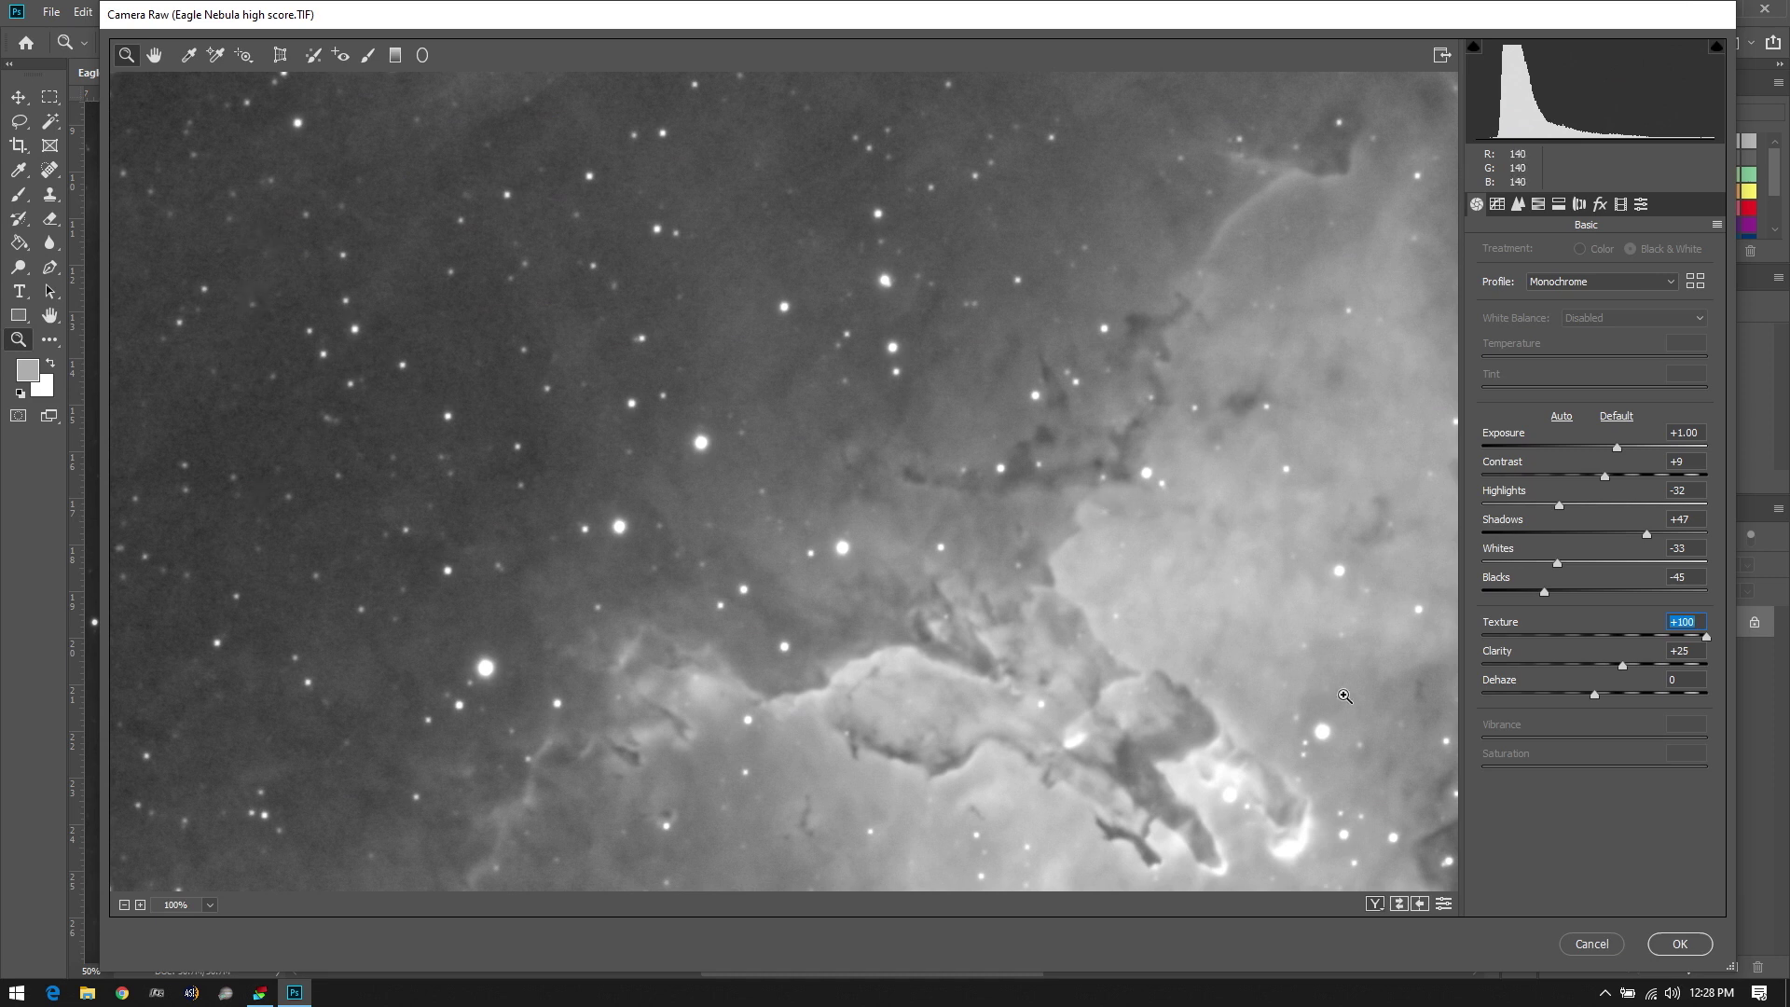
# Reset Texture to 0 and try Dehaze at +100 and +20 on the nebula
pyautogui.click(1592, 635)
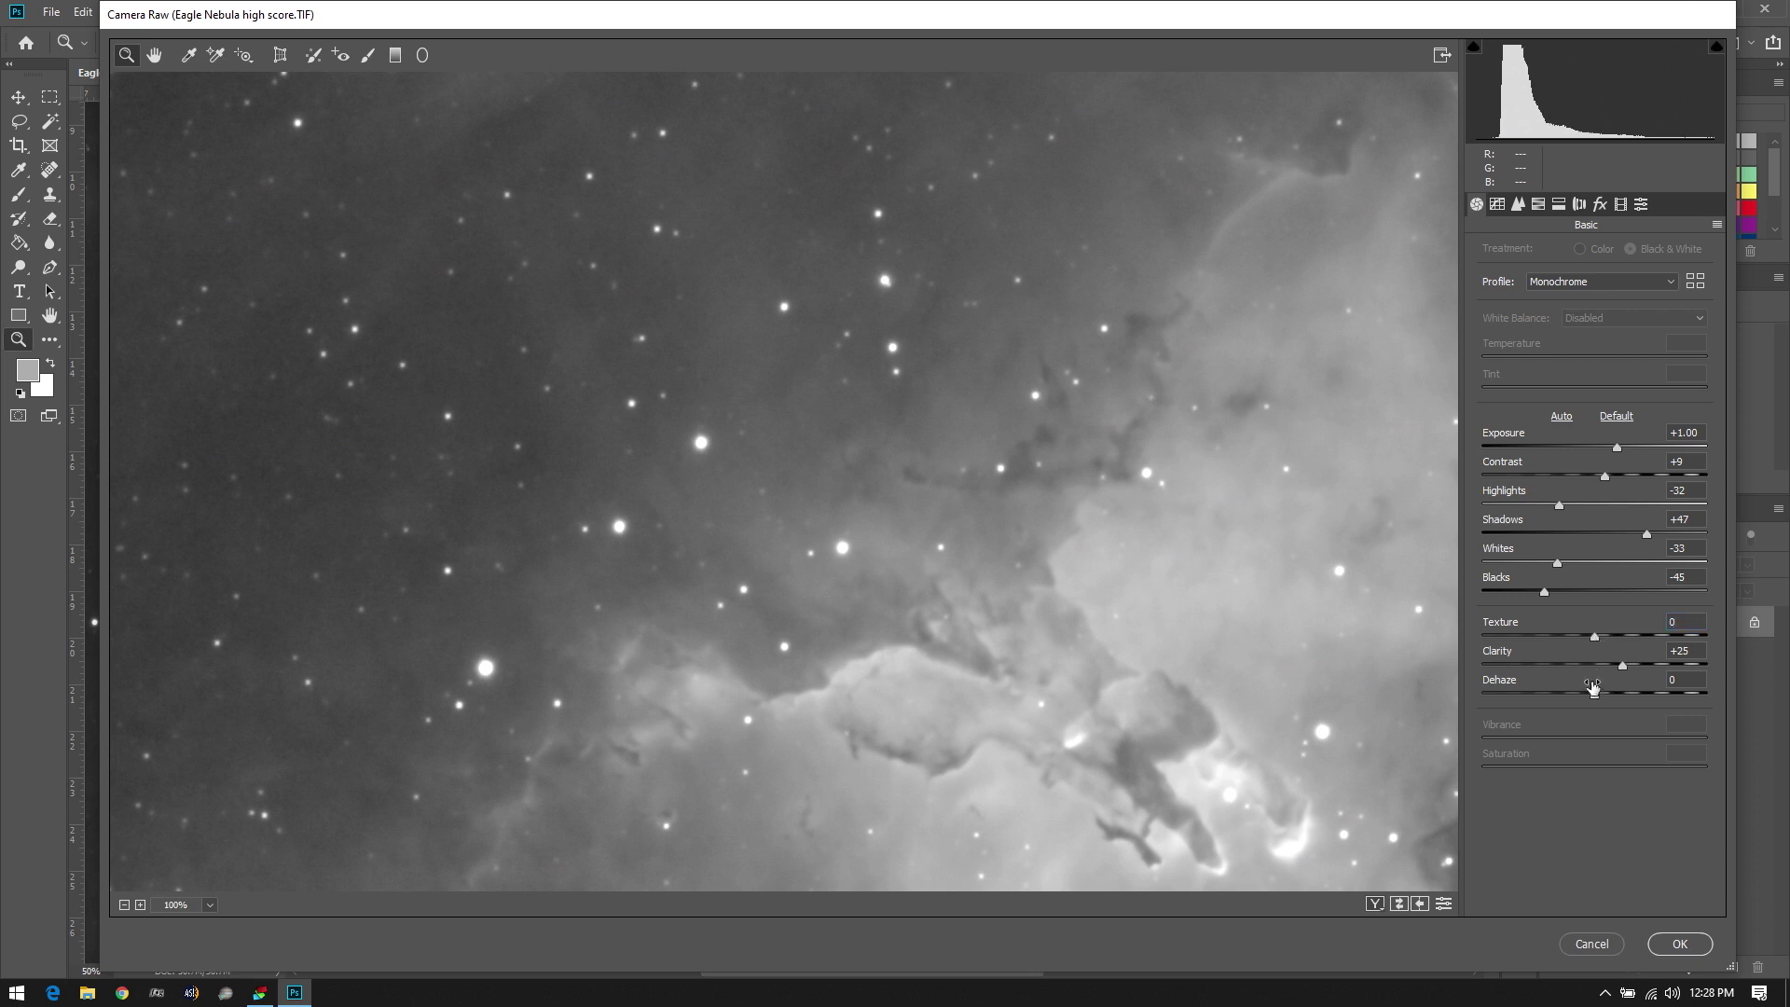
pyautogui.keyDown('alt'); pyautogui.click(1121, 574); pyautogui.keyUp('alt')
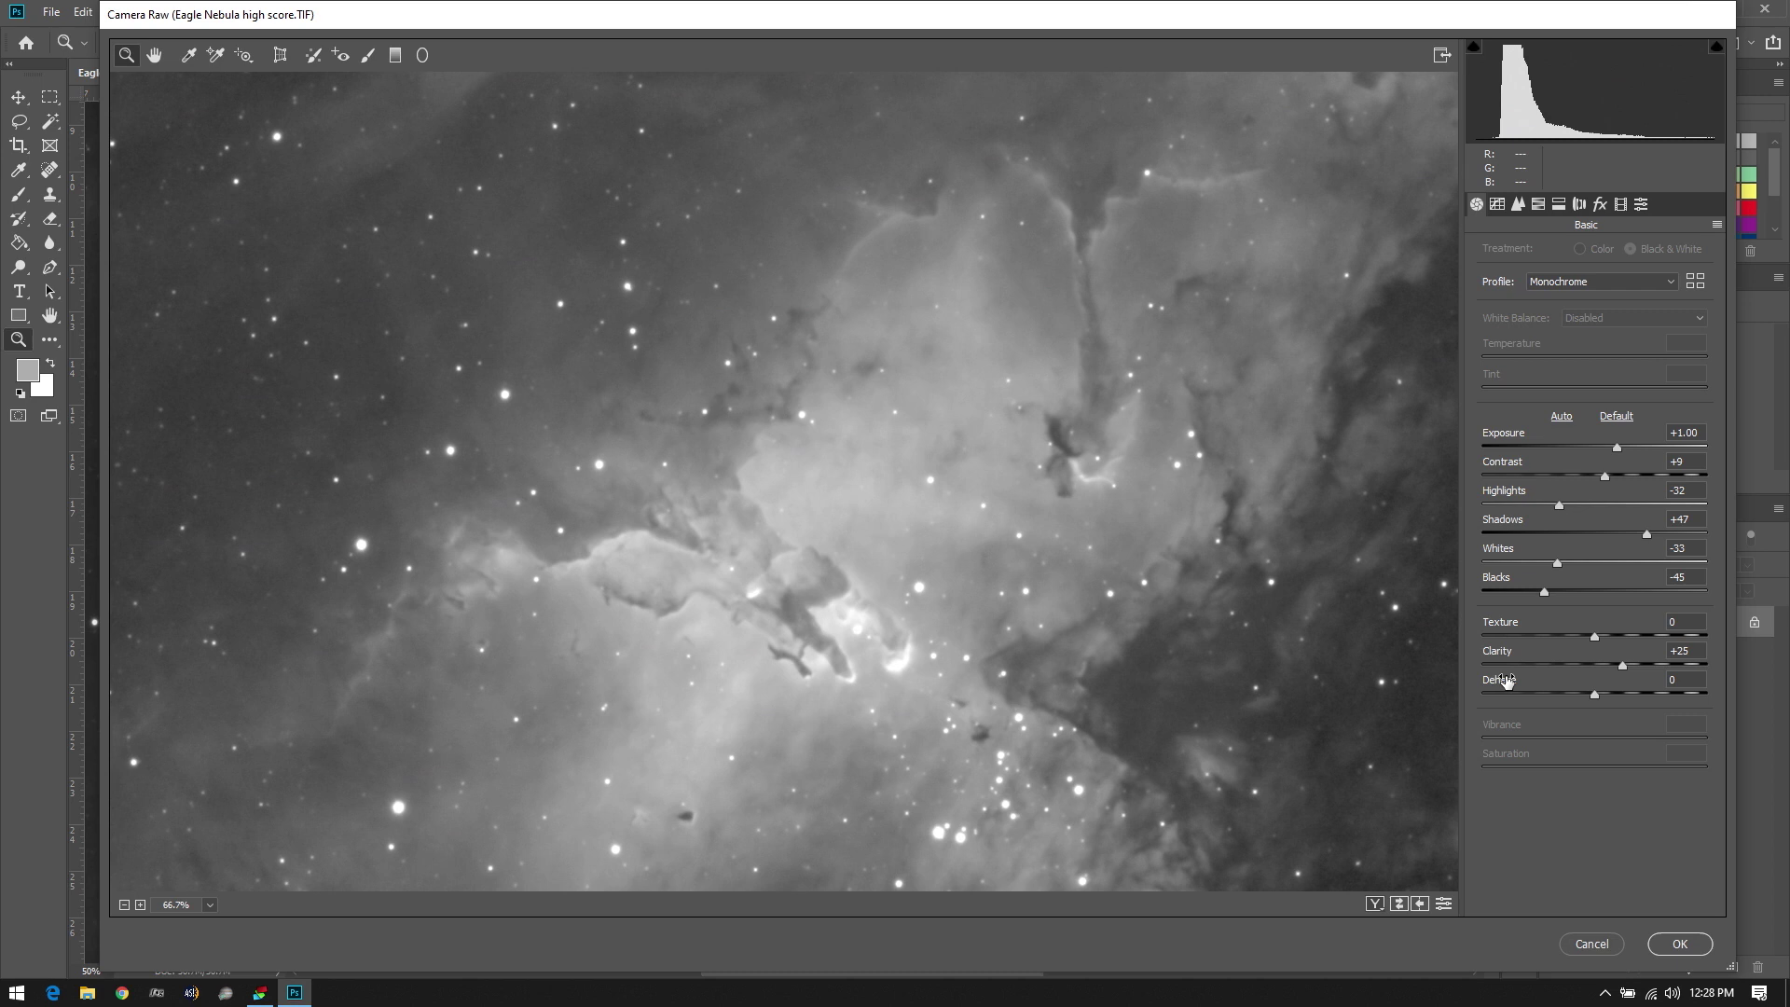
pyautogui.moveTo(1604, 694)
pyautogui.mouseDown()
pyautogui.moveTo(1626, 696)
pyautogui.moveTo(1586, 696)
pyautogui.mouseUp()
pyautogui.write('18')
pyautogui.press('Return')
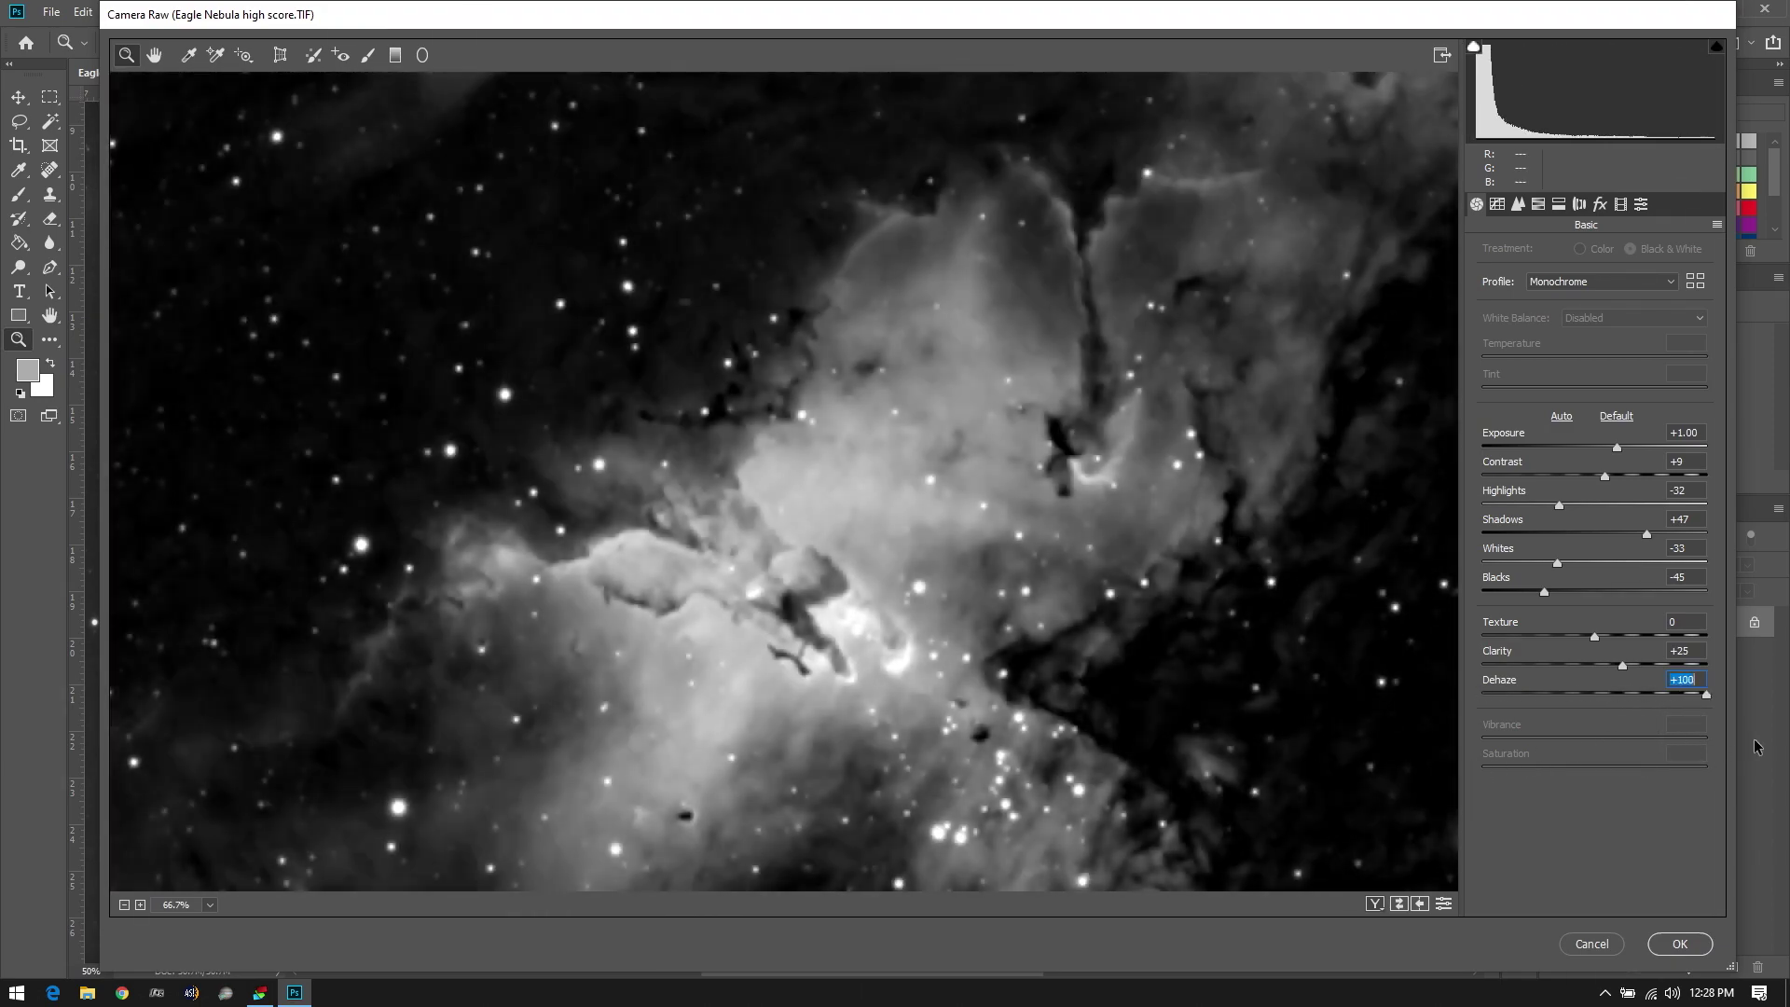
pyautogui.write('11')
pyautogui.press('Return')
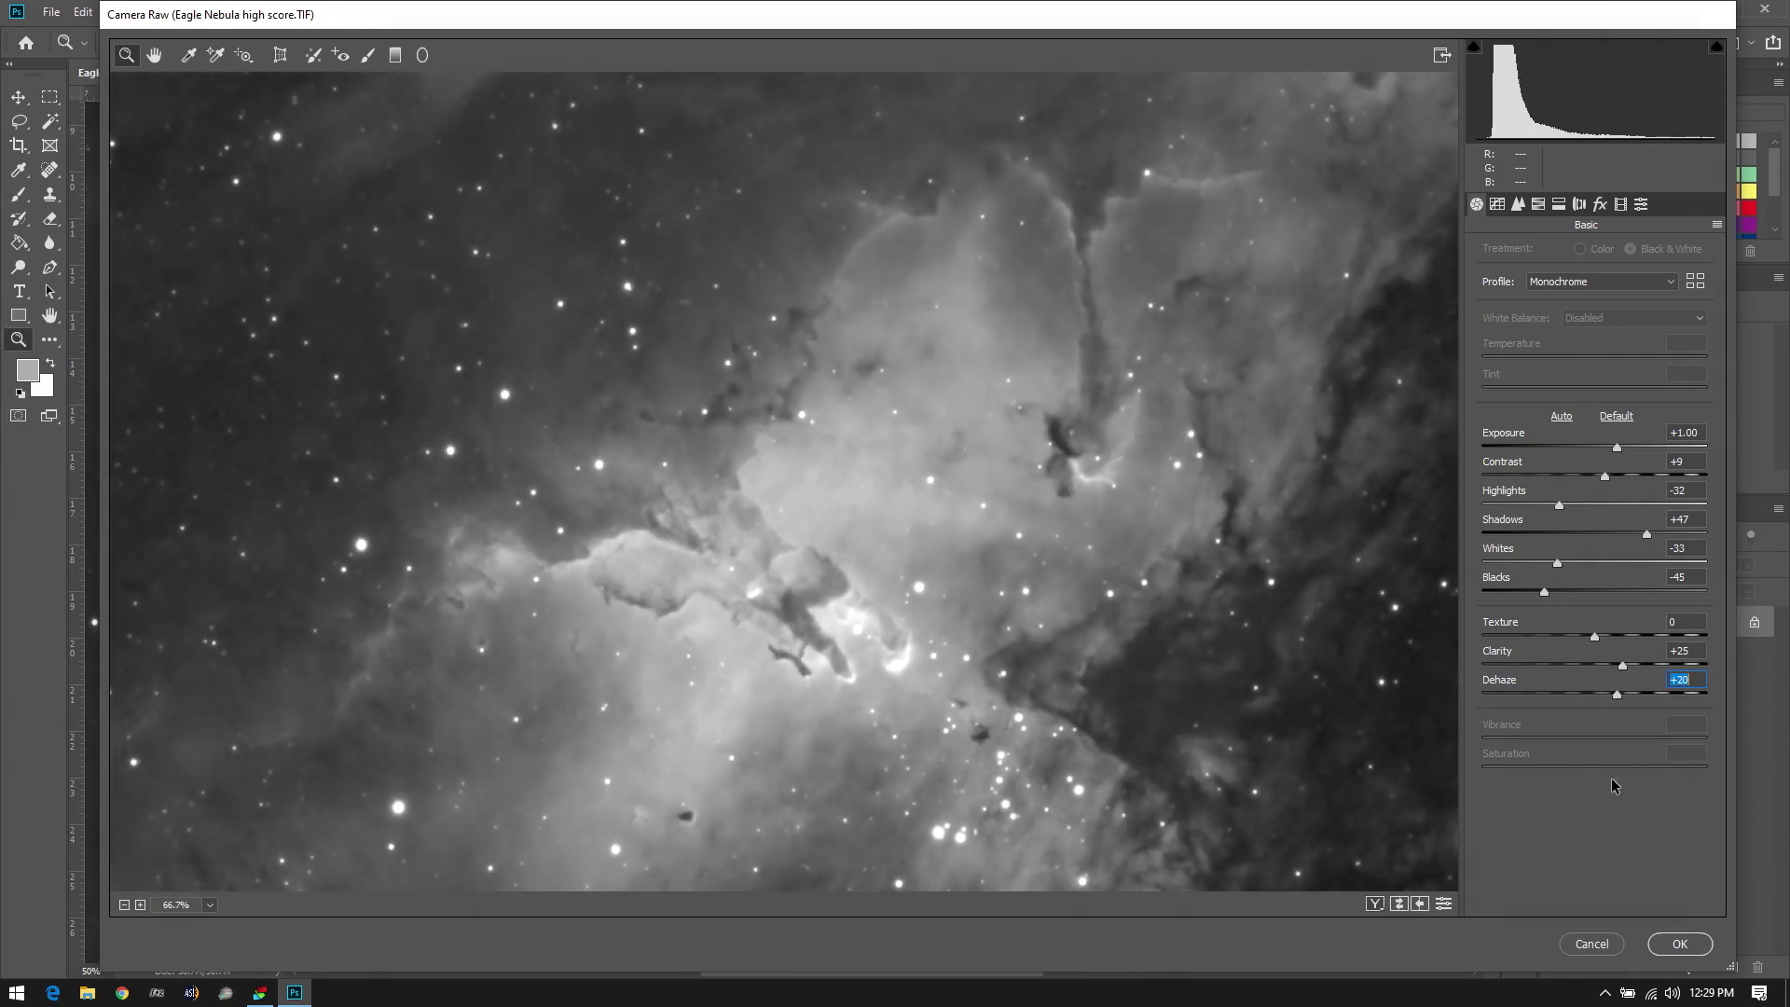
# Compare Dehaze at +100 and at low amounts around +9, ending at +8
pyautogui.press('Down')
pyautogui.write('100')
pyautogui.press('Return')
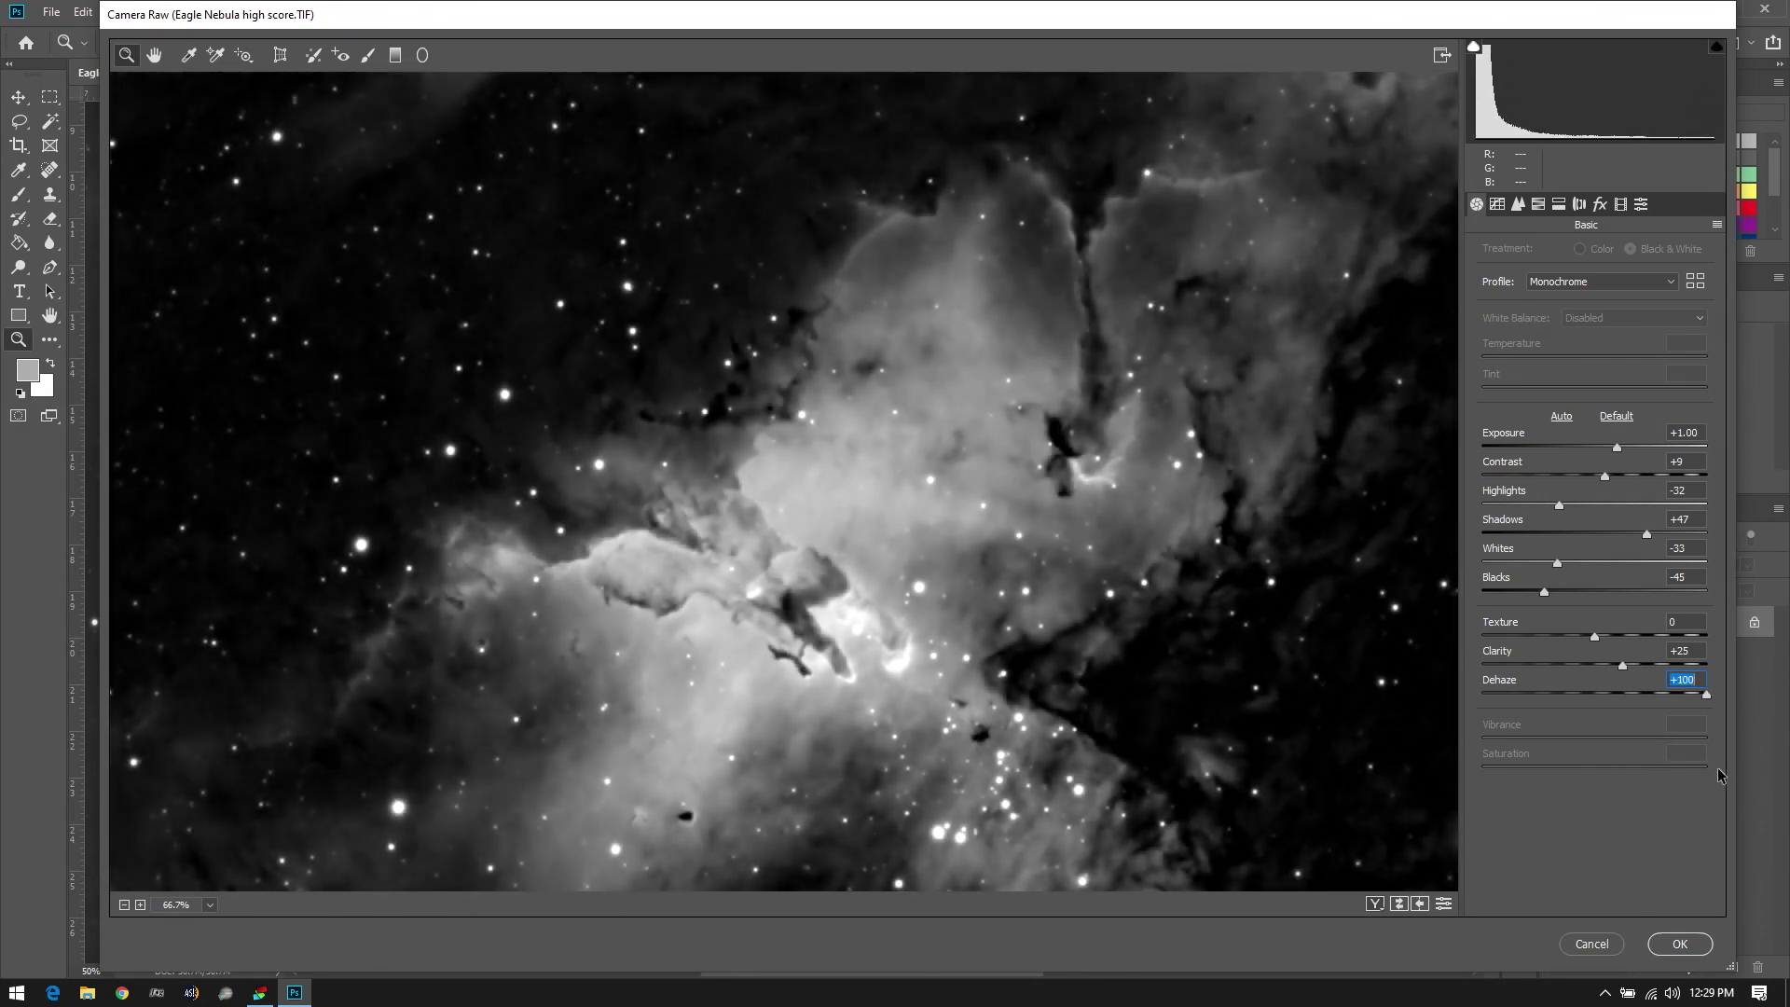
pyautogui.write('1')
pyautogui.press('Return')
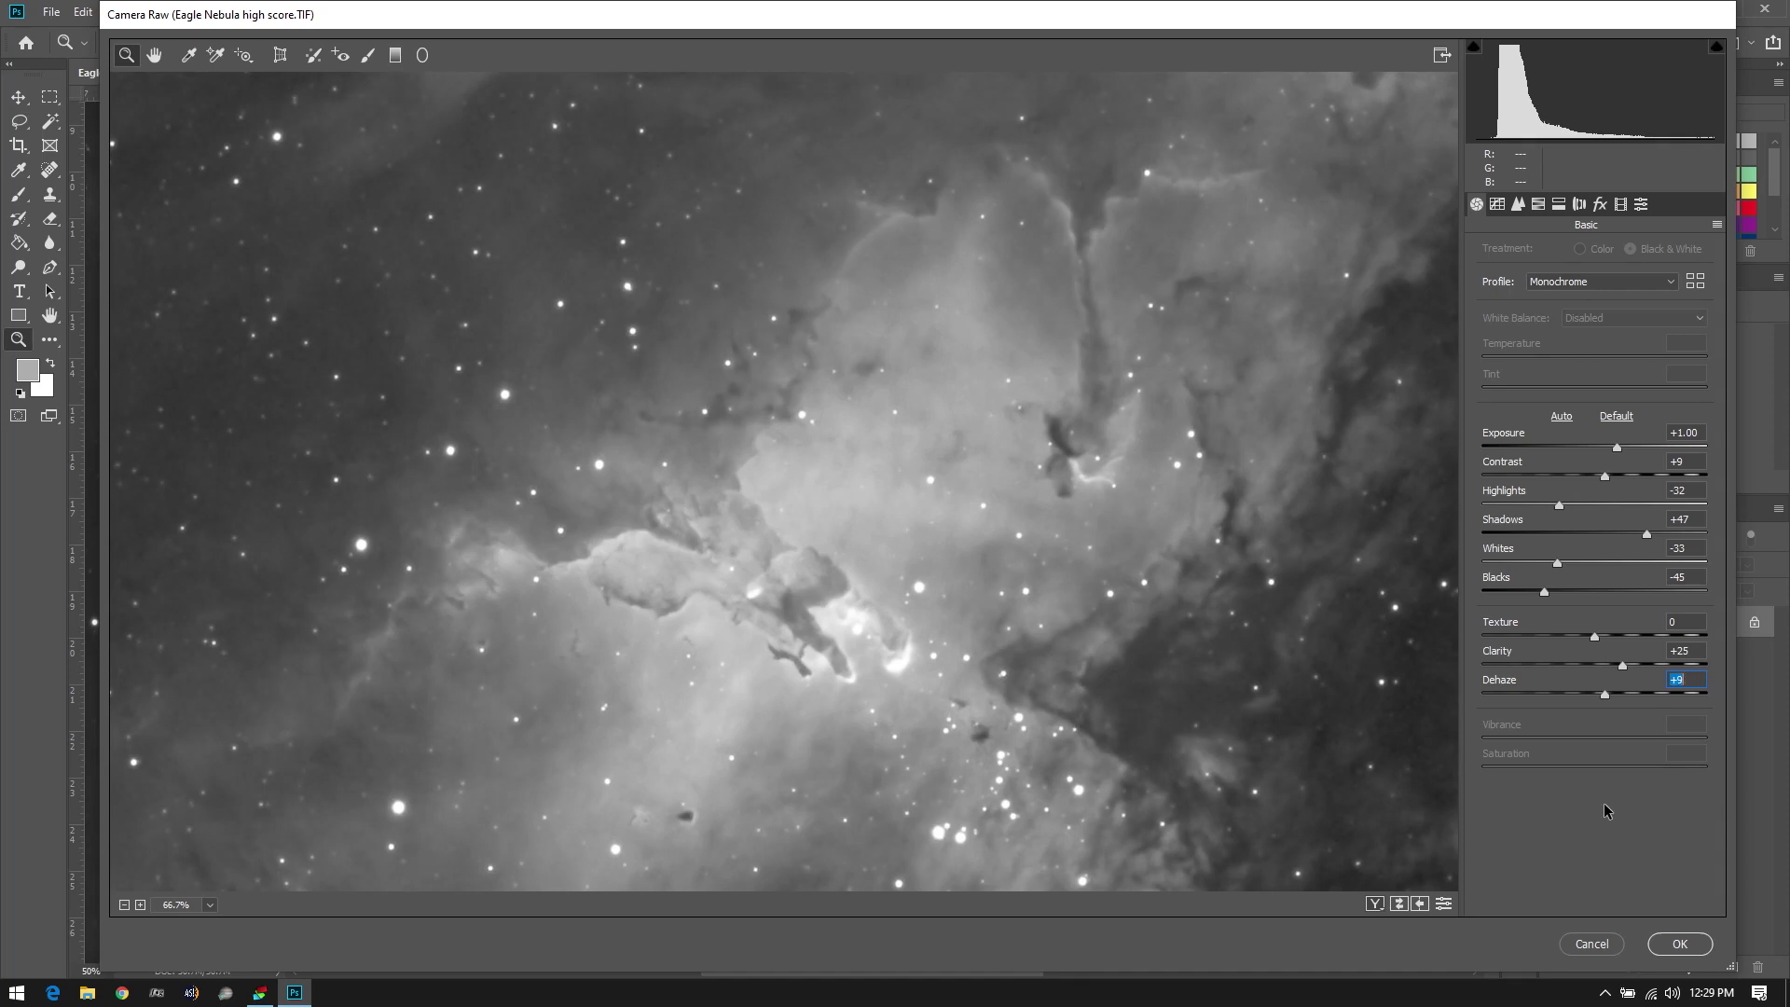
pyautogui.press('Up')
pyautogui.press('Up')
pyautogui.press('Up')
pyautogui.press('Up')
pyautogui.press('Up')
pyautogui.press('Up')
pyautogui.press('Up')
# Set Dehaze to +21 while viewing the whole image, and apply the Camera Raw filter
pyautogui.keyDown('alt'); pyautogui.click(1379, 703); pyautogui.keyUp('alt')
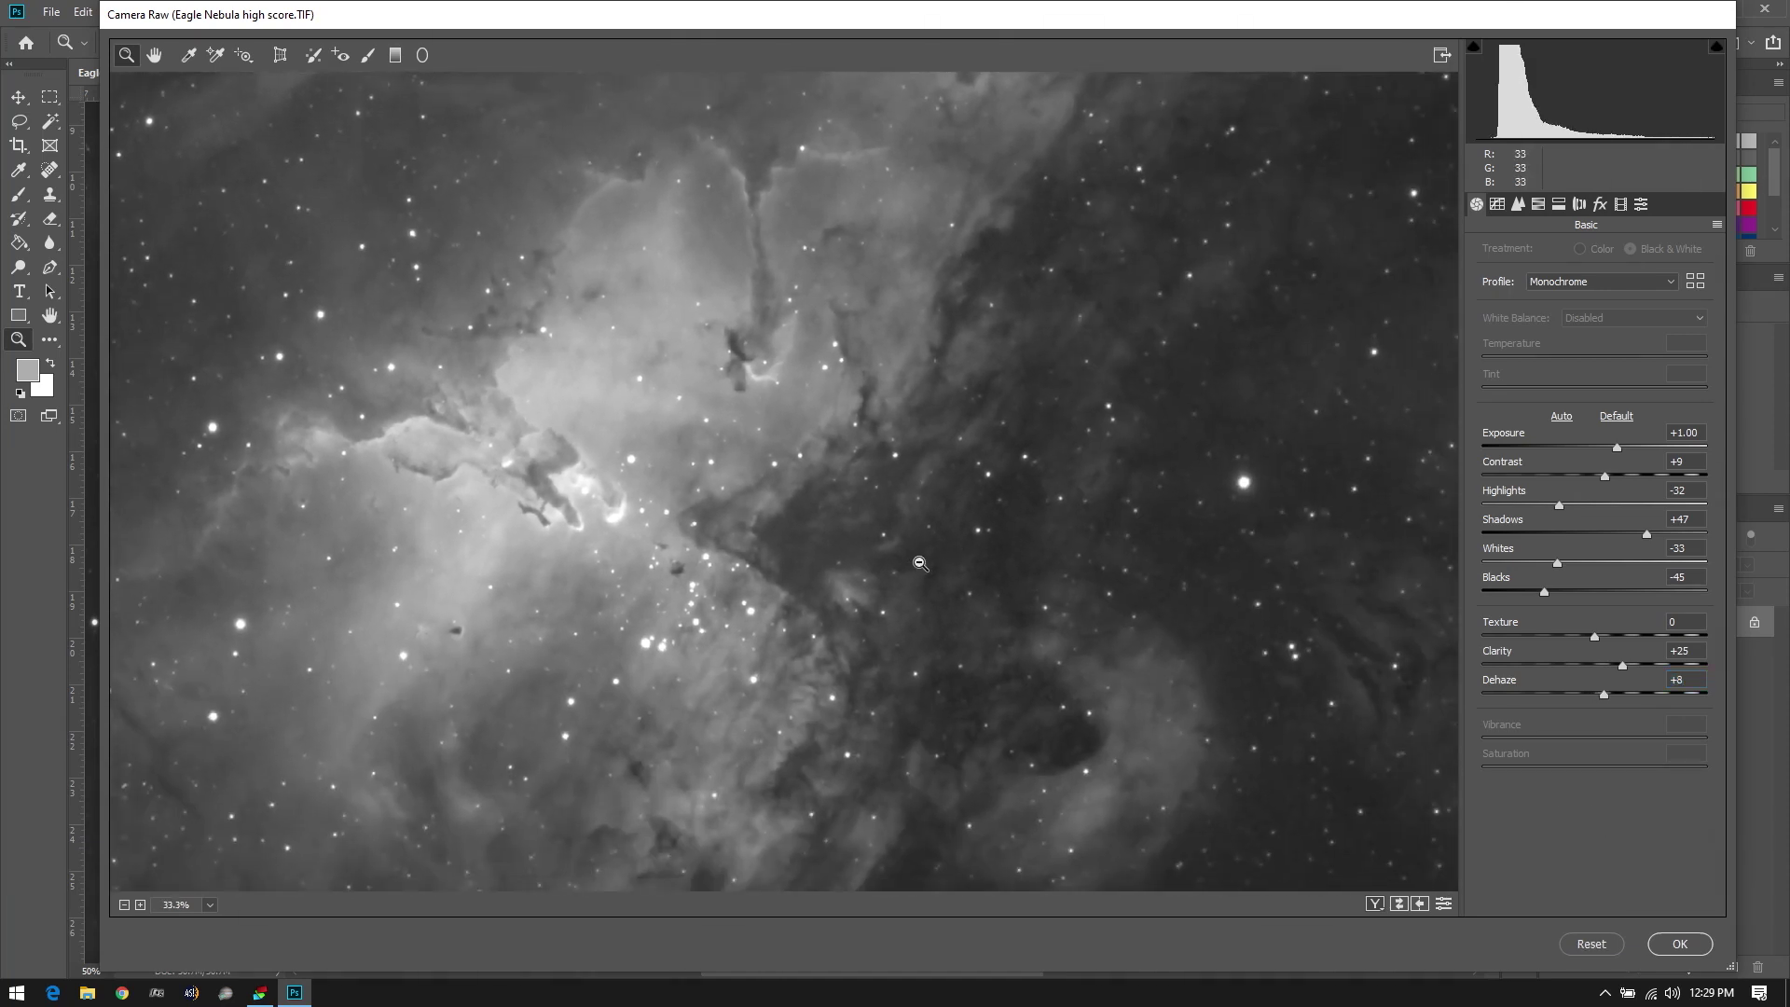
pyautogui.keyDown('alt'); pyautogui.click(1240, 634); pyautogui.keyUp('alt')
pyautogui.keyDown('alt'); pyautogui.click(1174, 603); pyautogui.keyUp('alt')
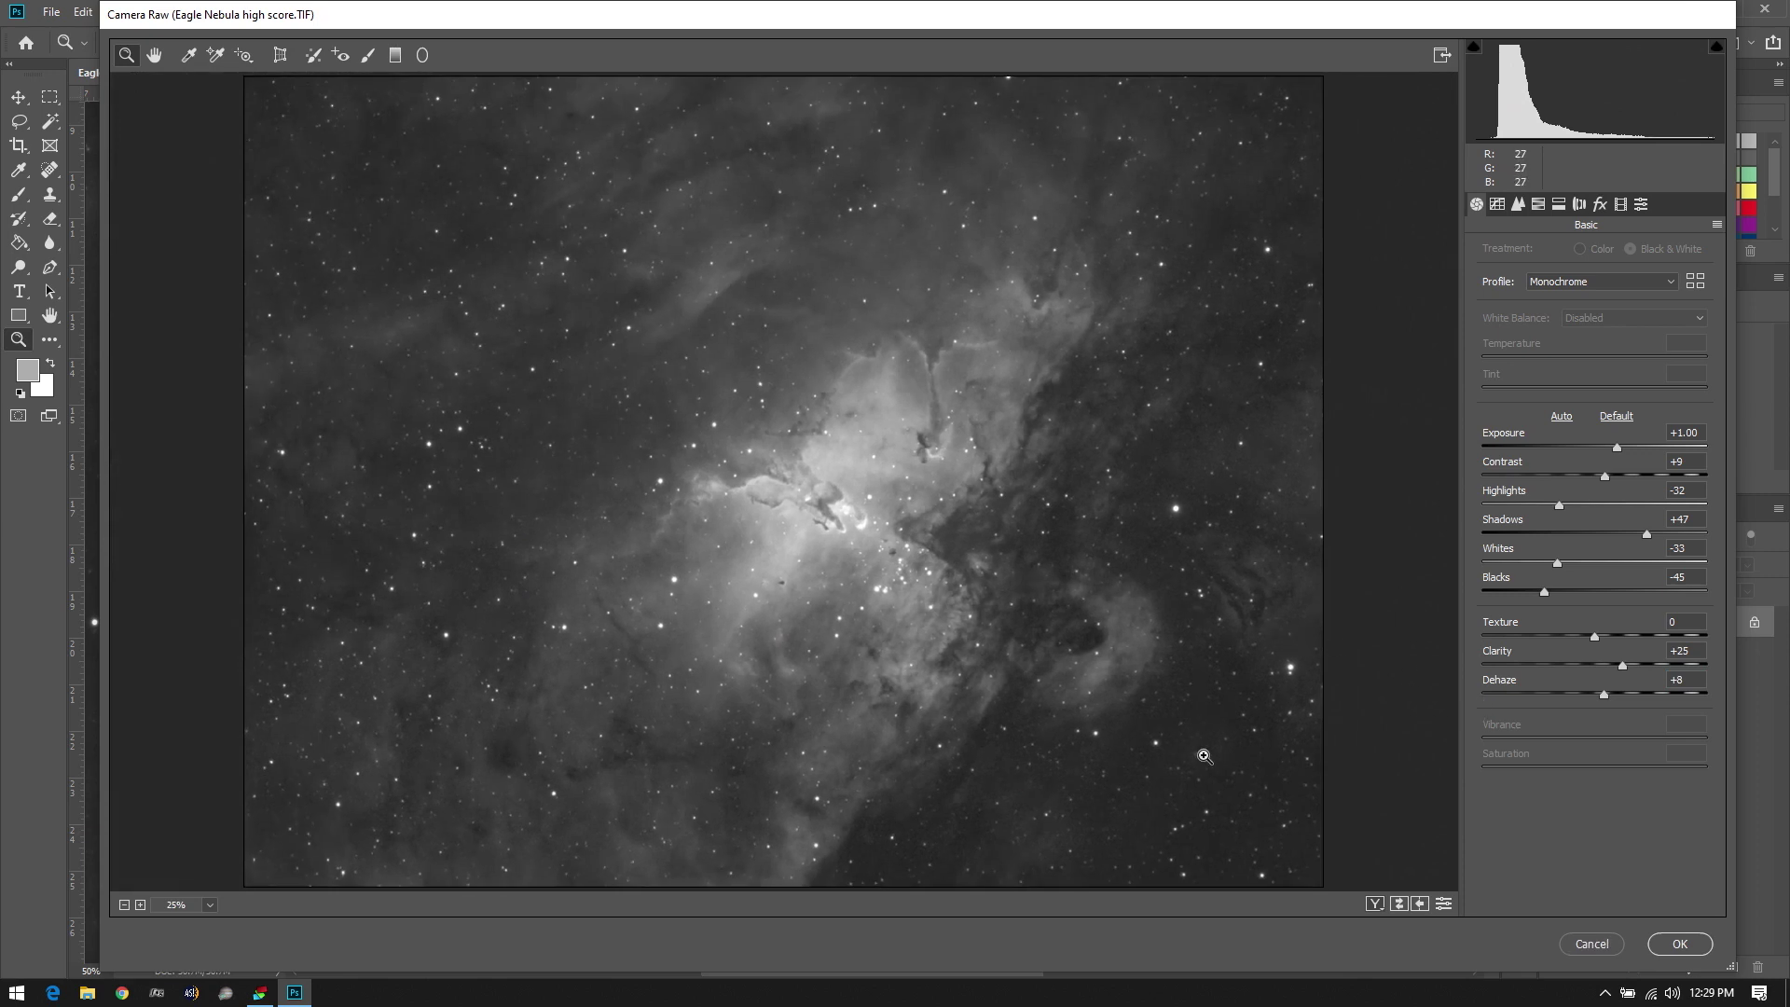
pyautogui.moveTo(1603, 698); pyautogui.dragTo(1620, 737)
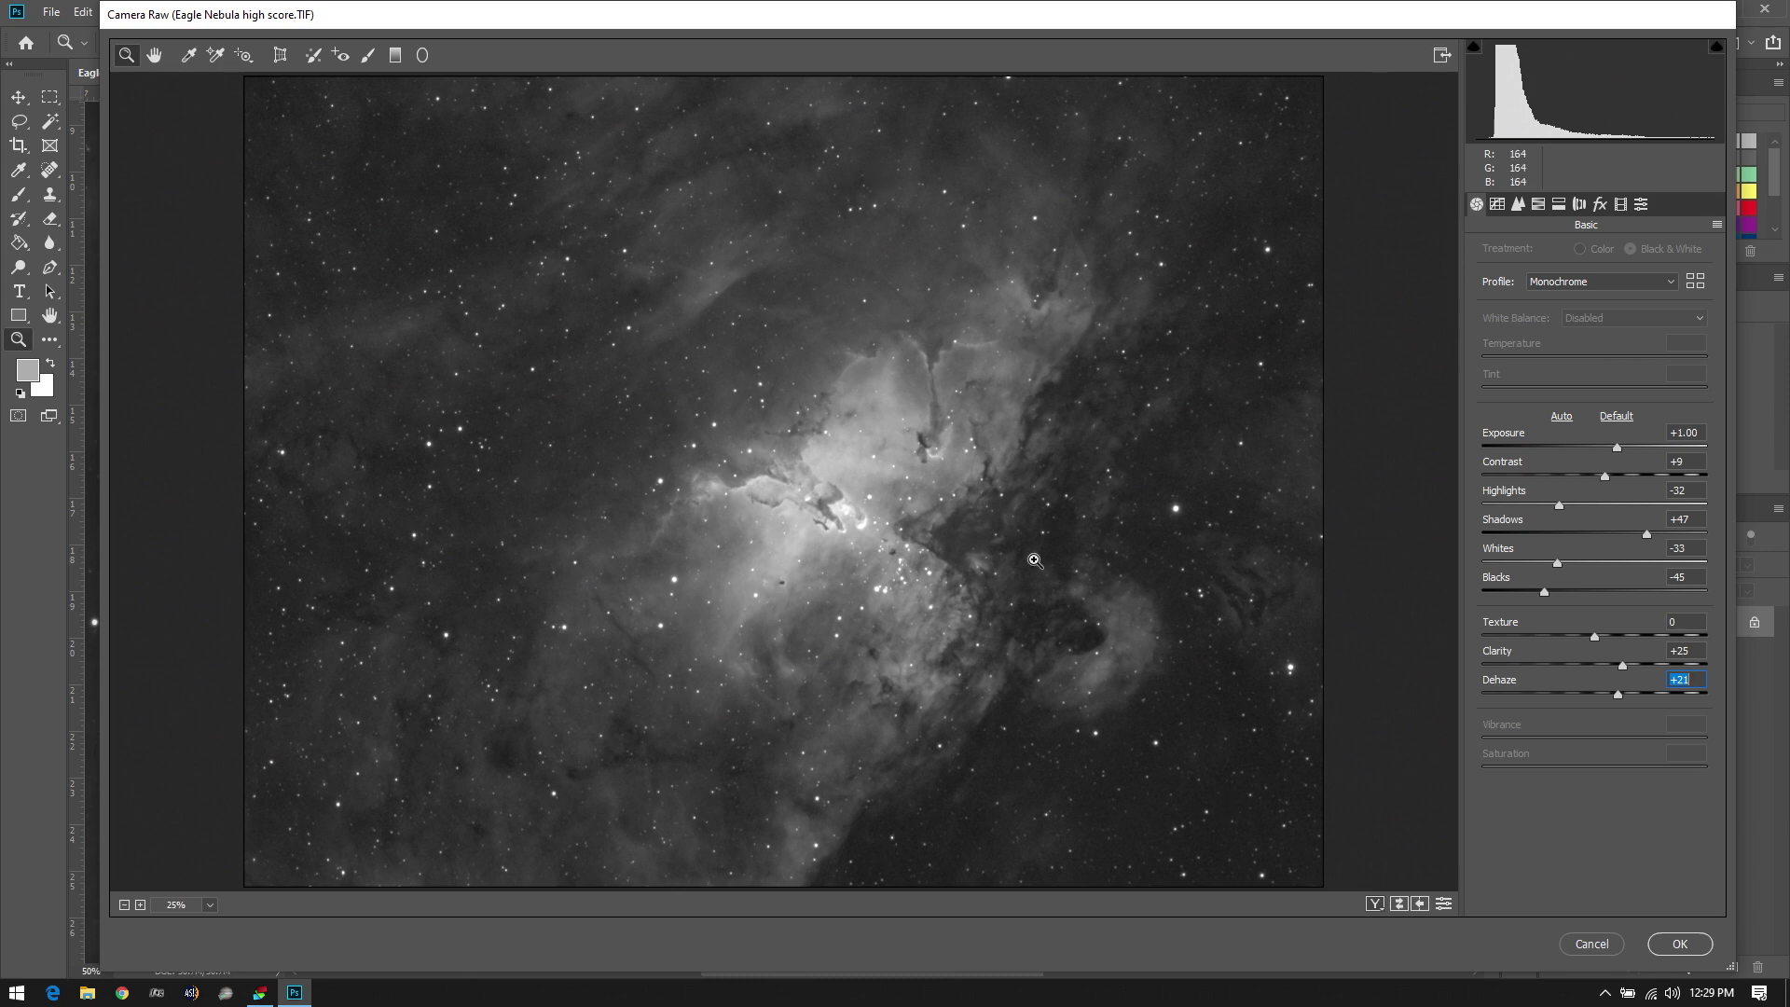
pyautogui.click(1679, 944)
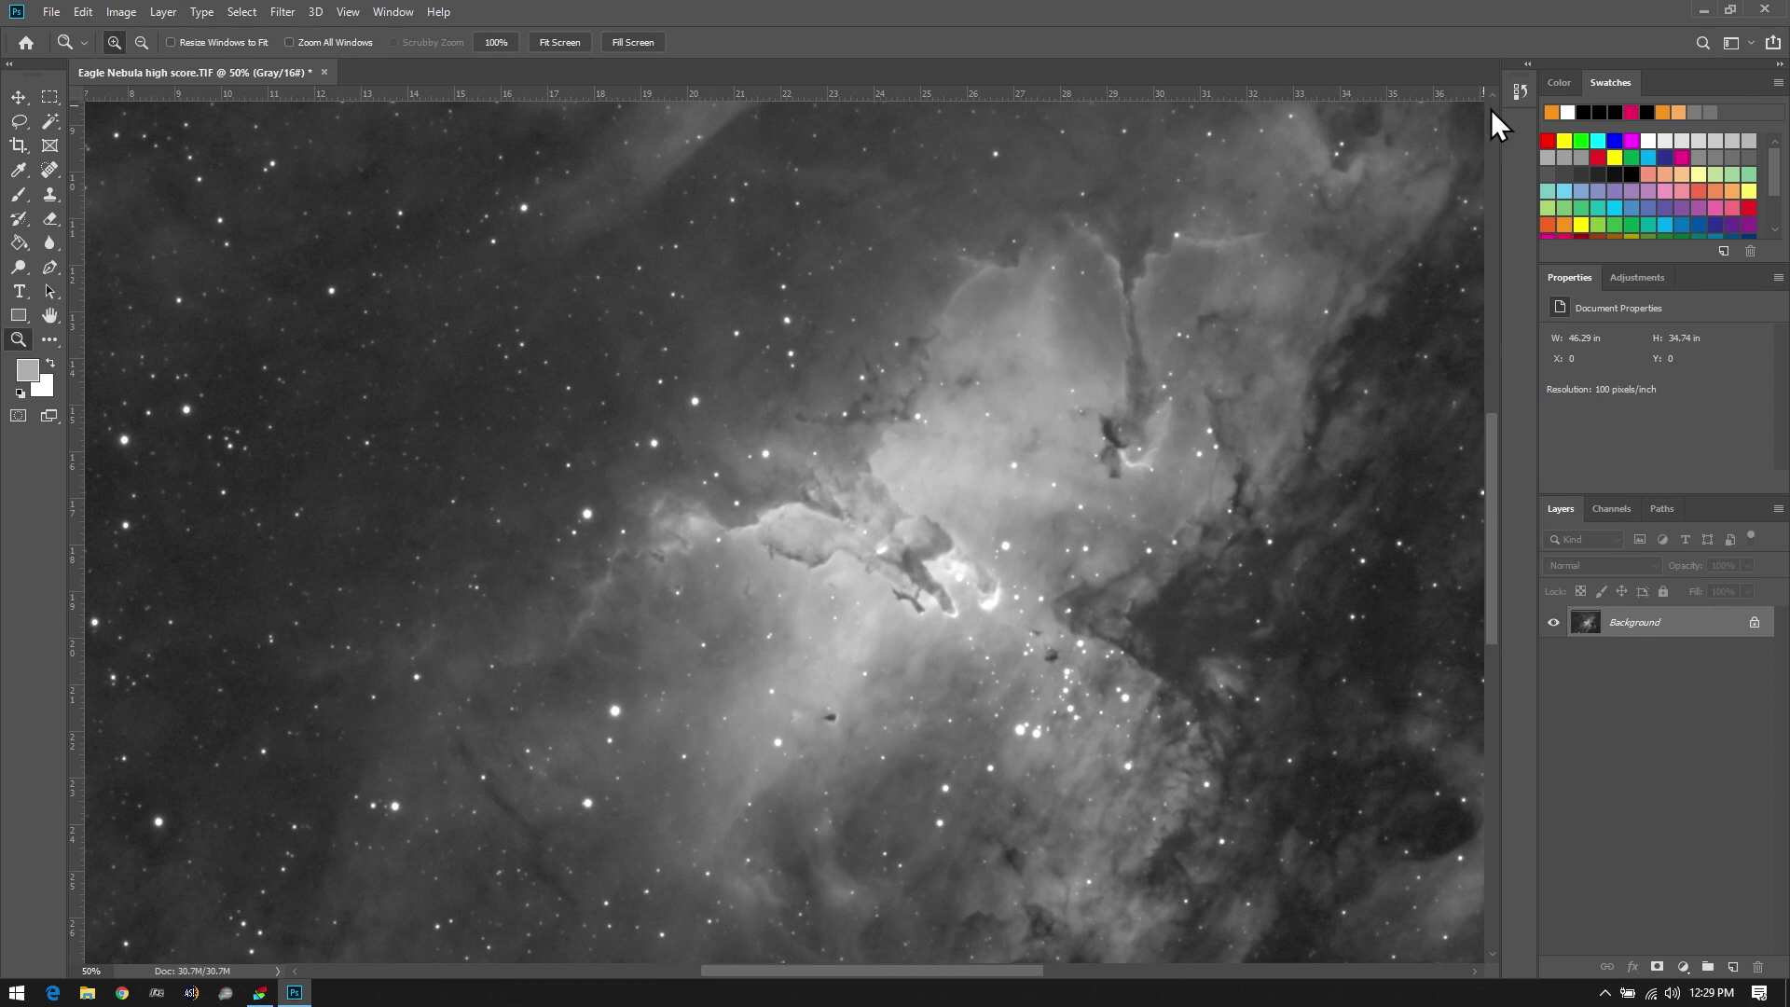
# Compare the image before and after the second Camera Raw Filter in the history, and end on the filtered state
pyautogui.click(1520, 92)
pyautogui.click(1423, 185)
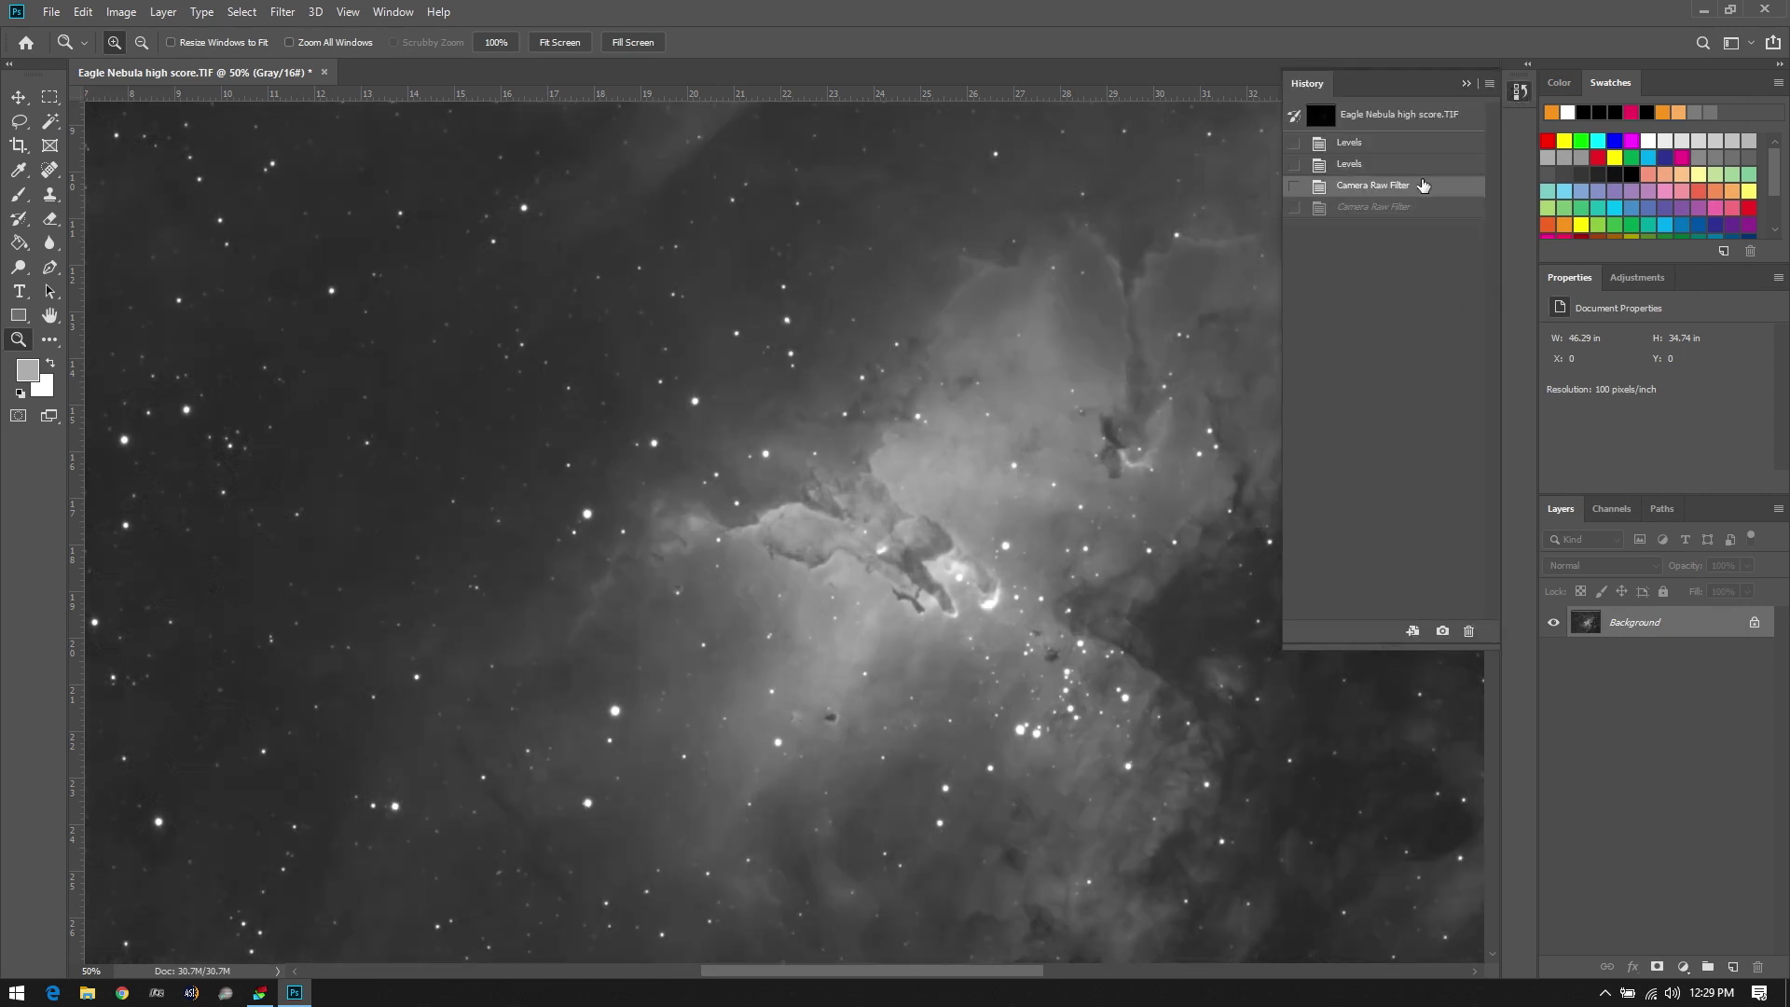
pyautogui.click(1403, 208)
pyautogui.click(1405, 190)
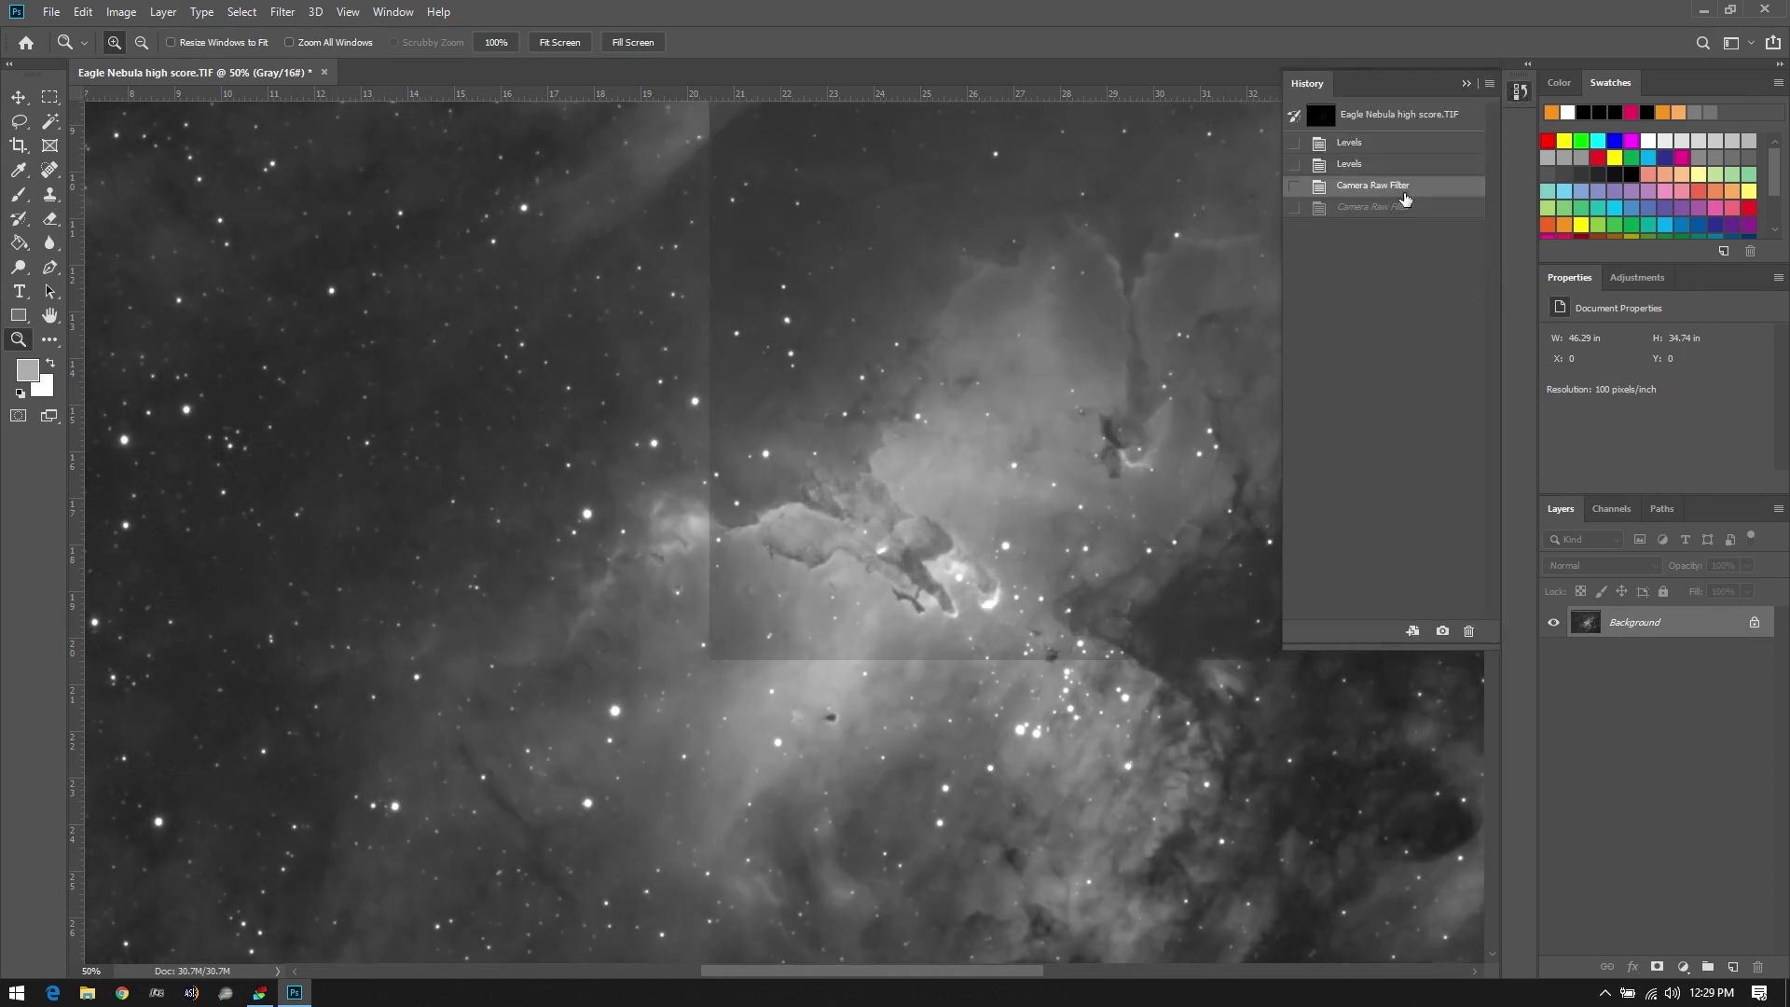
pyautogui.click(1403, 207)
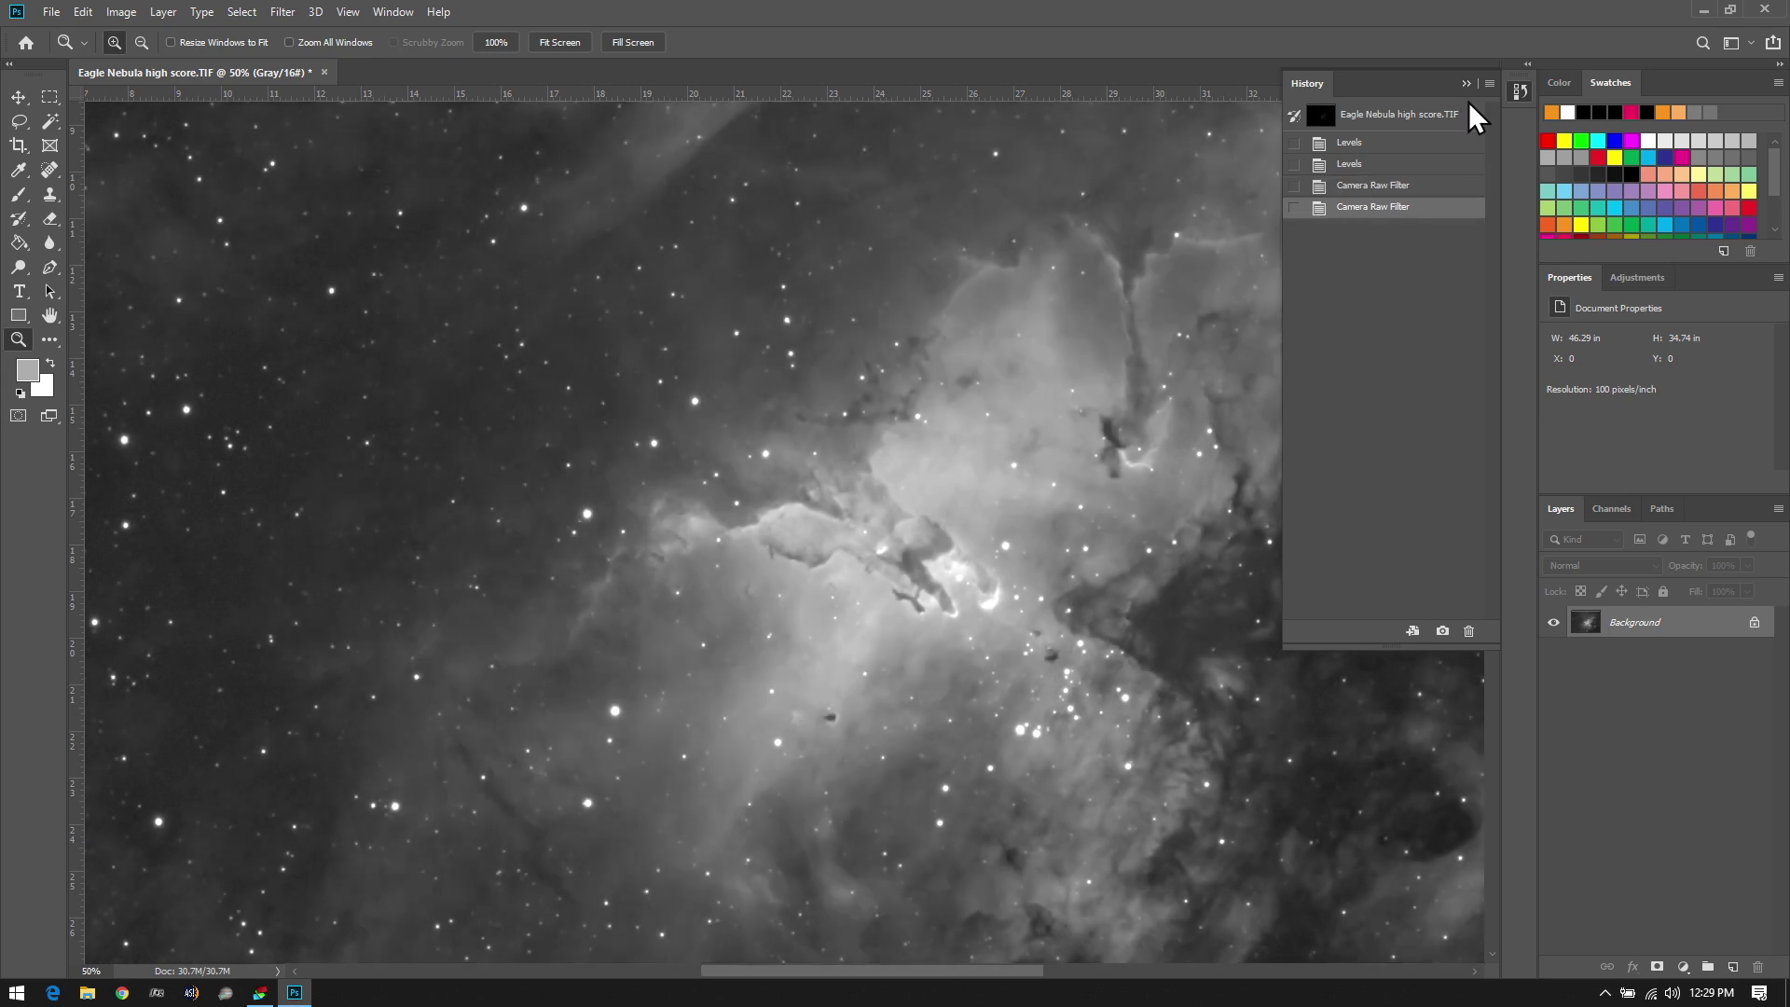
pyautogui.click(1465, 82)
pyautogui.keyDown('alt'); pyautogui.click(989, 472); pyautogui.keyUp('alt')
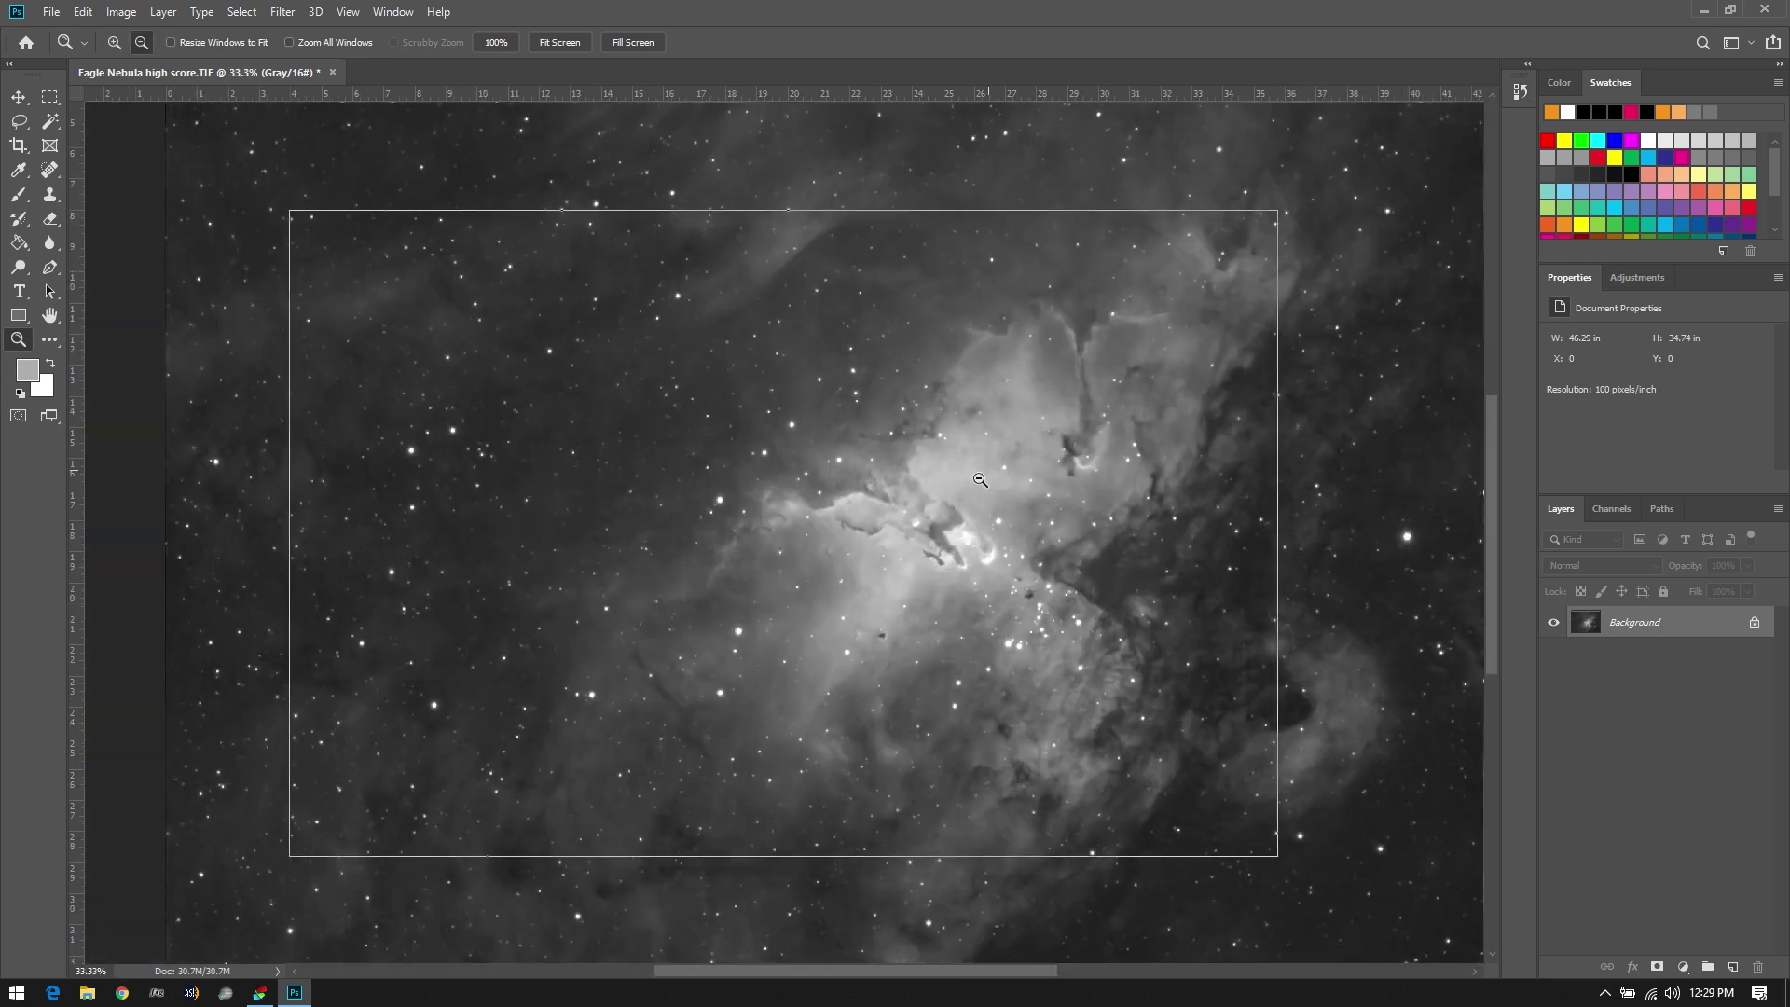
pyautogui.hotkey('ctrl', 'r')
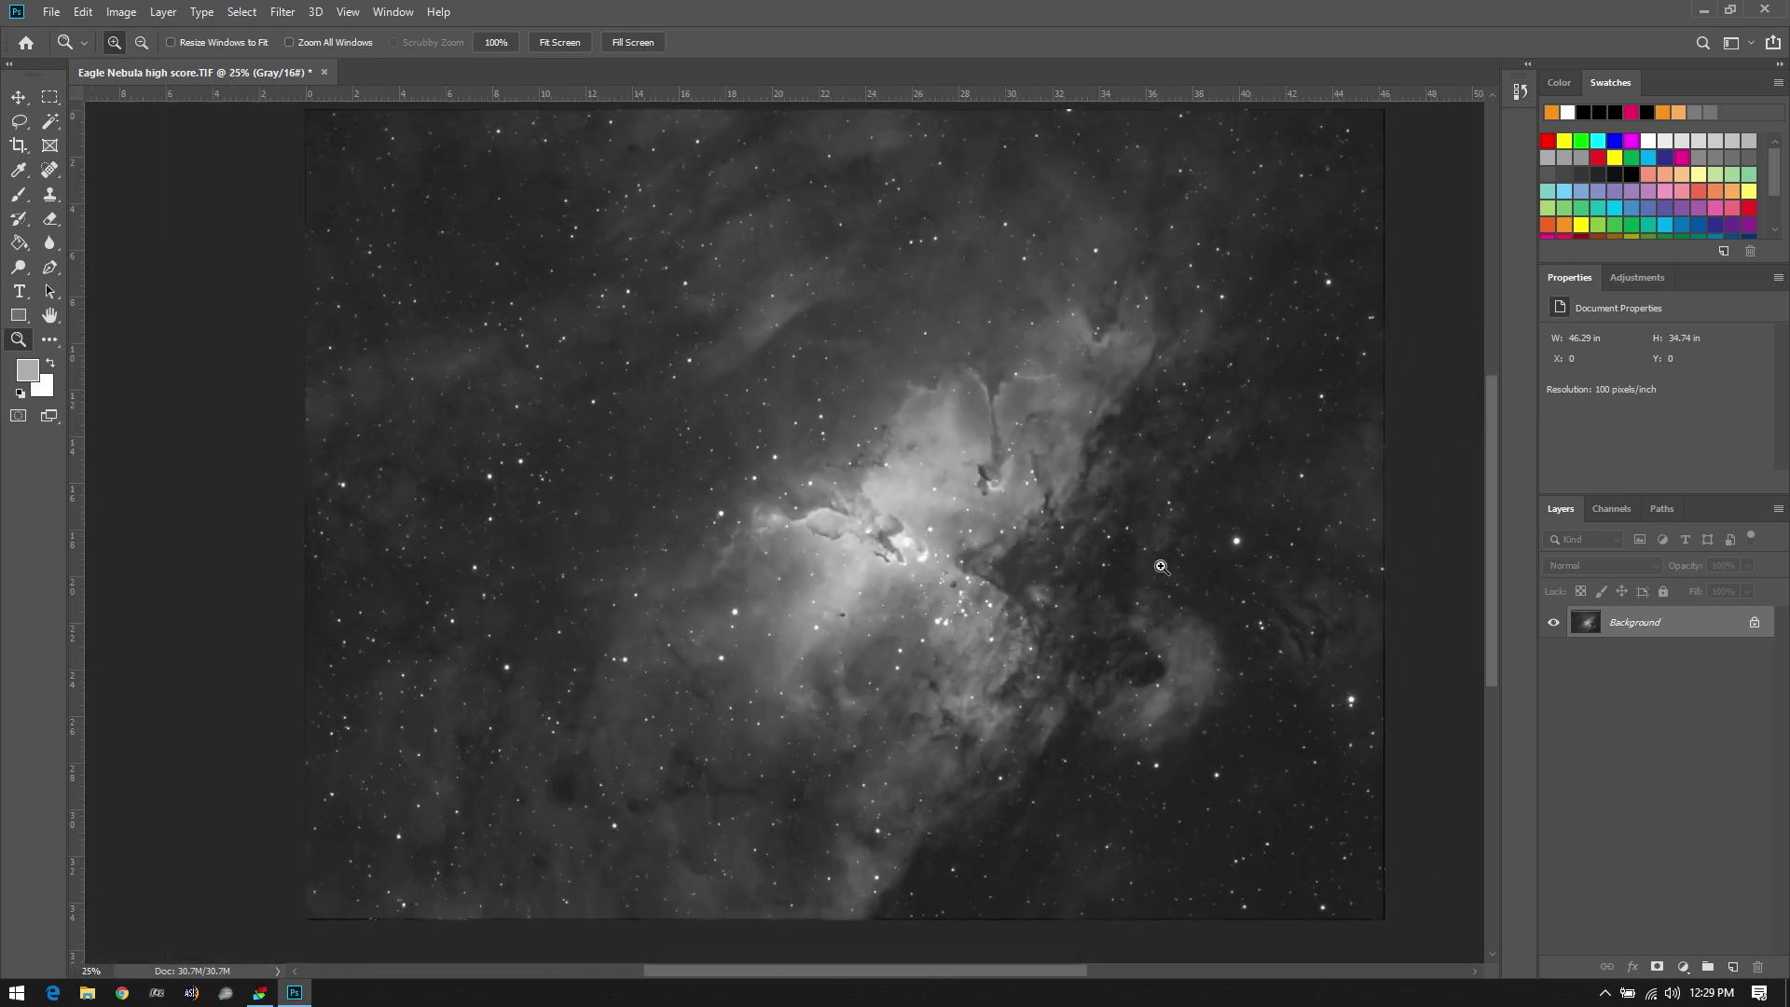
pyautogui.click(18, 97)
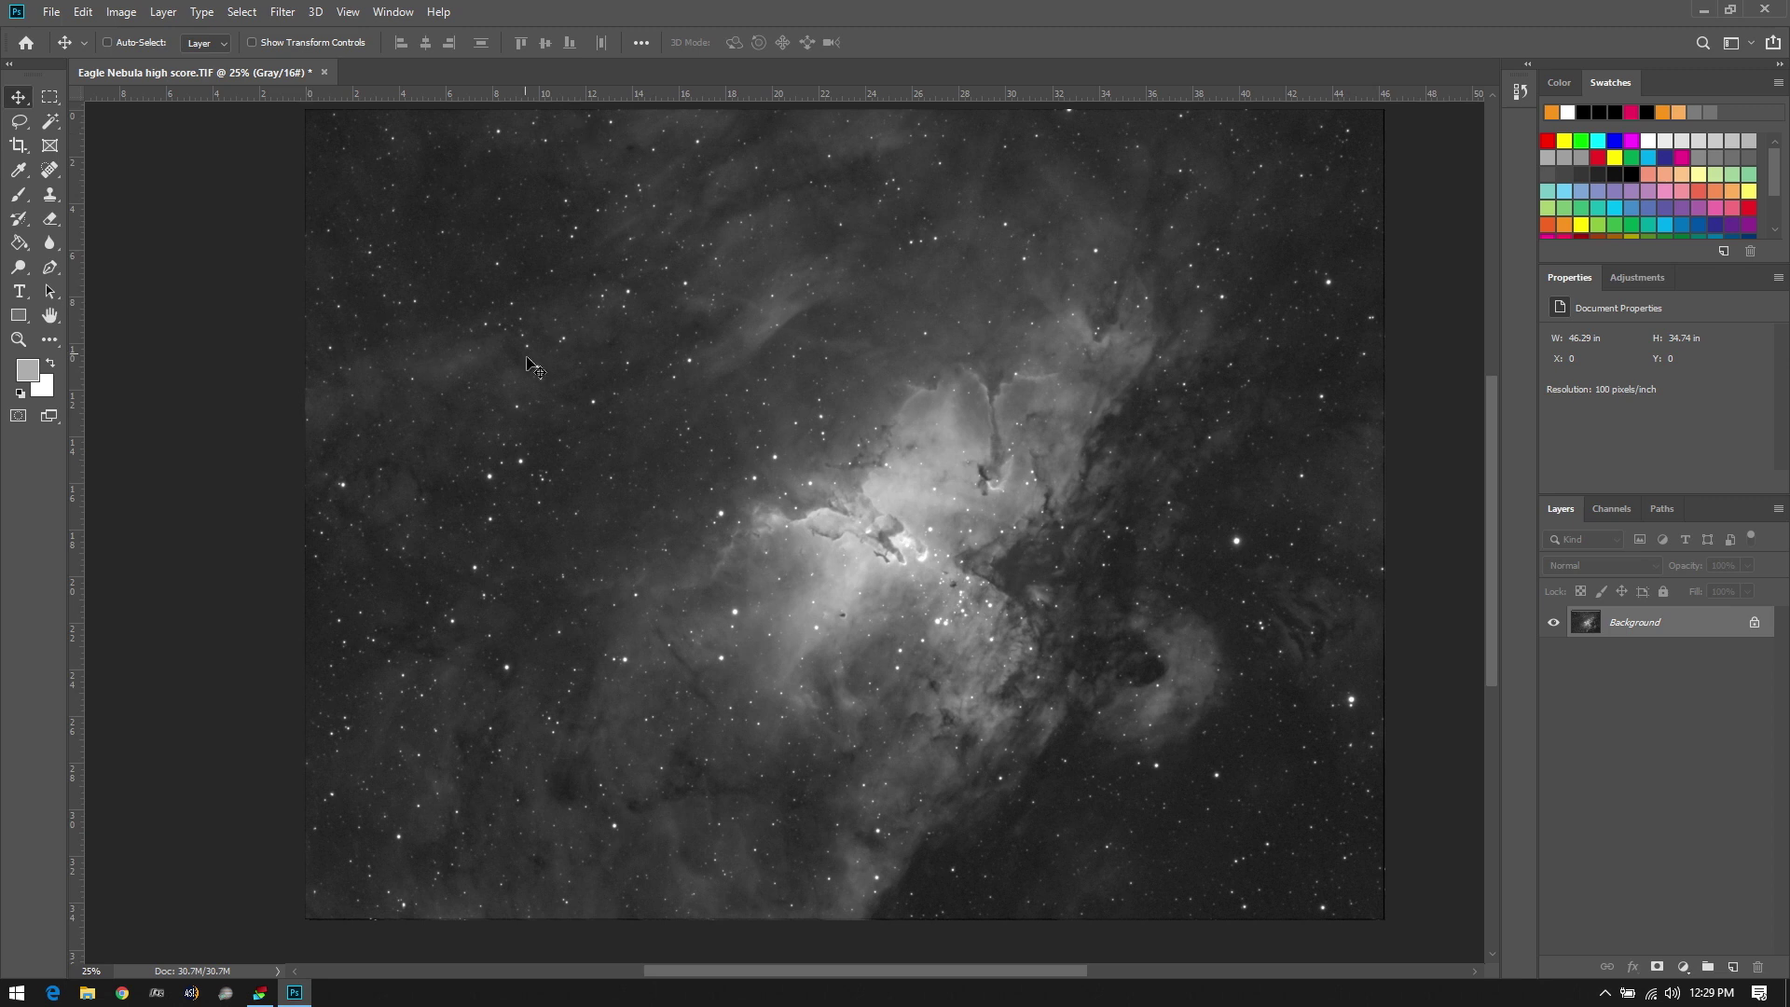
pyautogui.moveTo(679, 371); pyautogui.dragTo(660, 403)
pyautogui.hotkey('ctrl', 'r')
pyautogui.hotkey('ctrl', 'r')
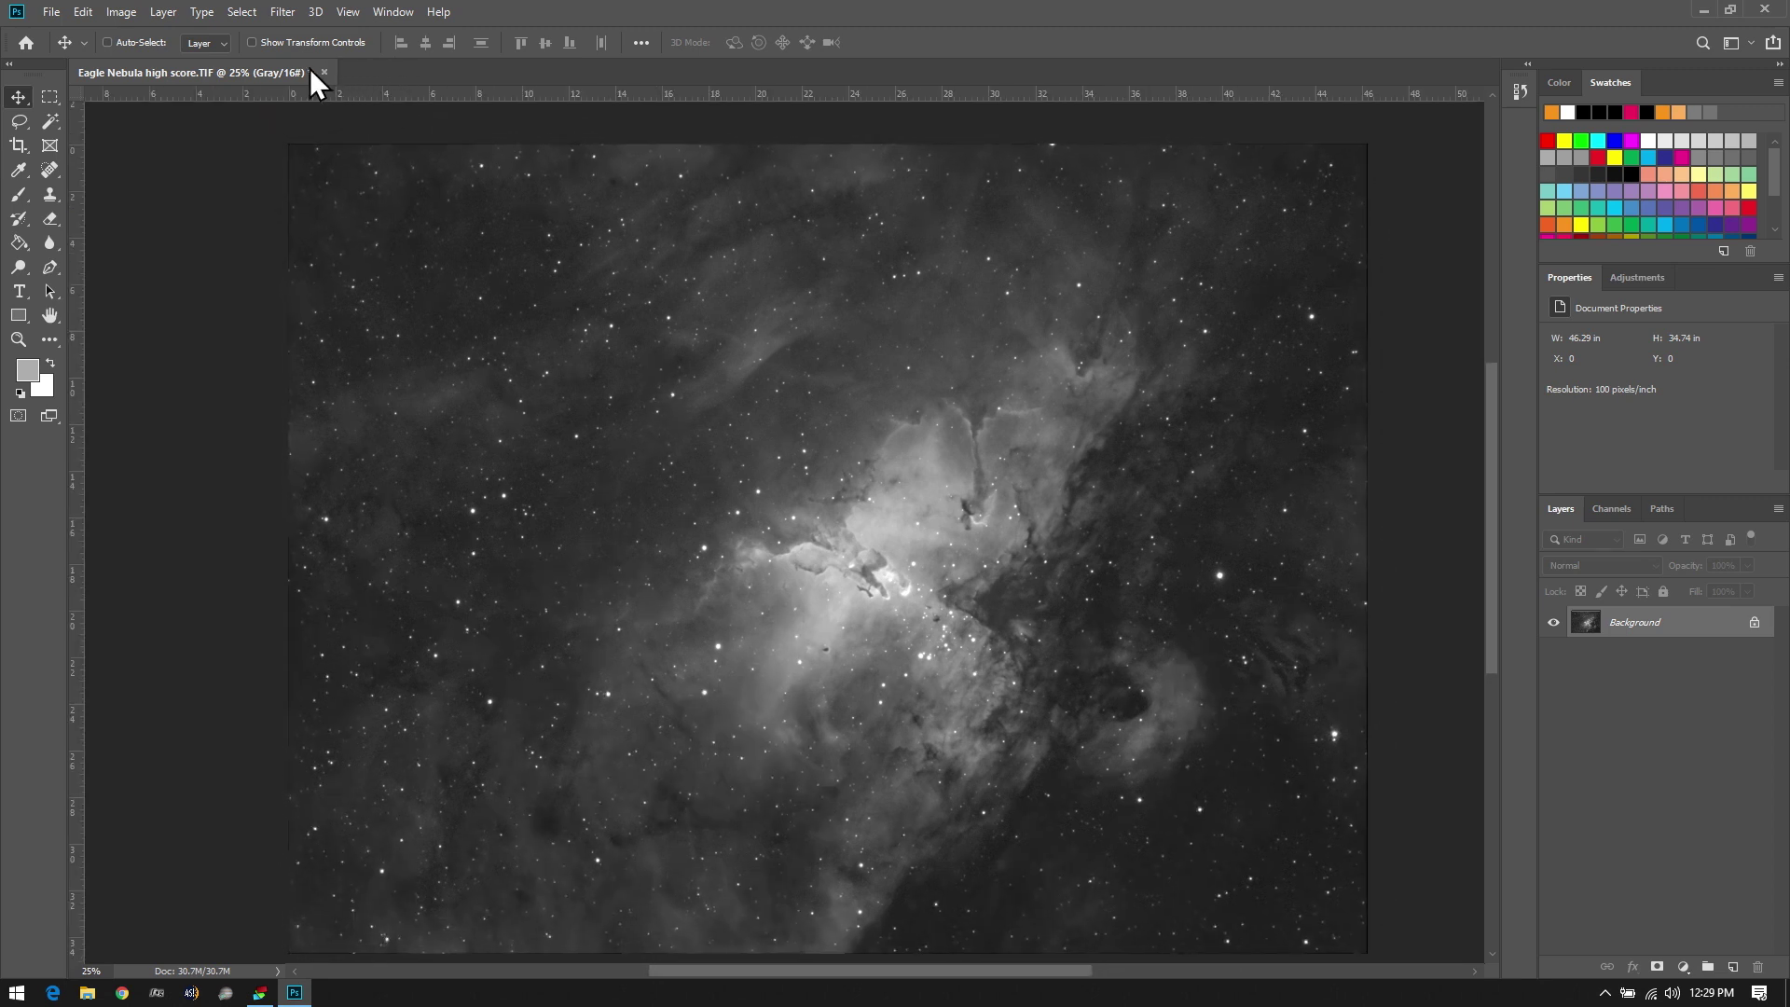
pyautogui.moveTo(776, 600)
pyautogui.mouseDown()
pyautogui.moveTo(779, 663)
pyautogui.moveTo(778, 570)
pyautogui.mouseUp()
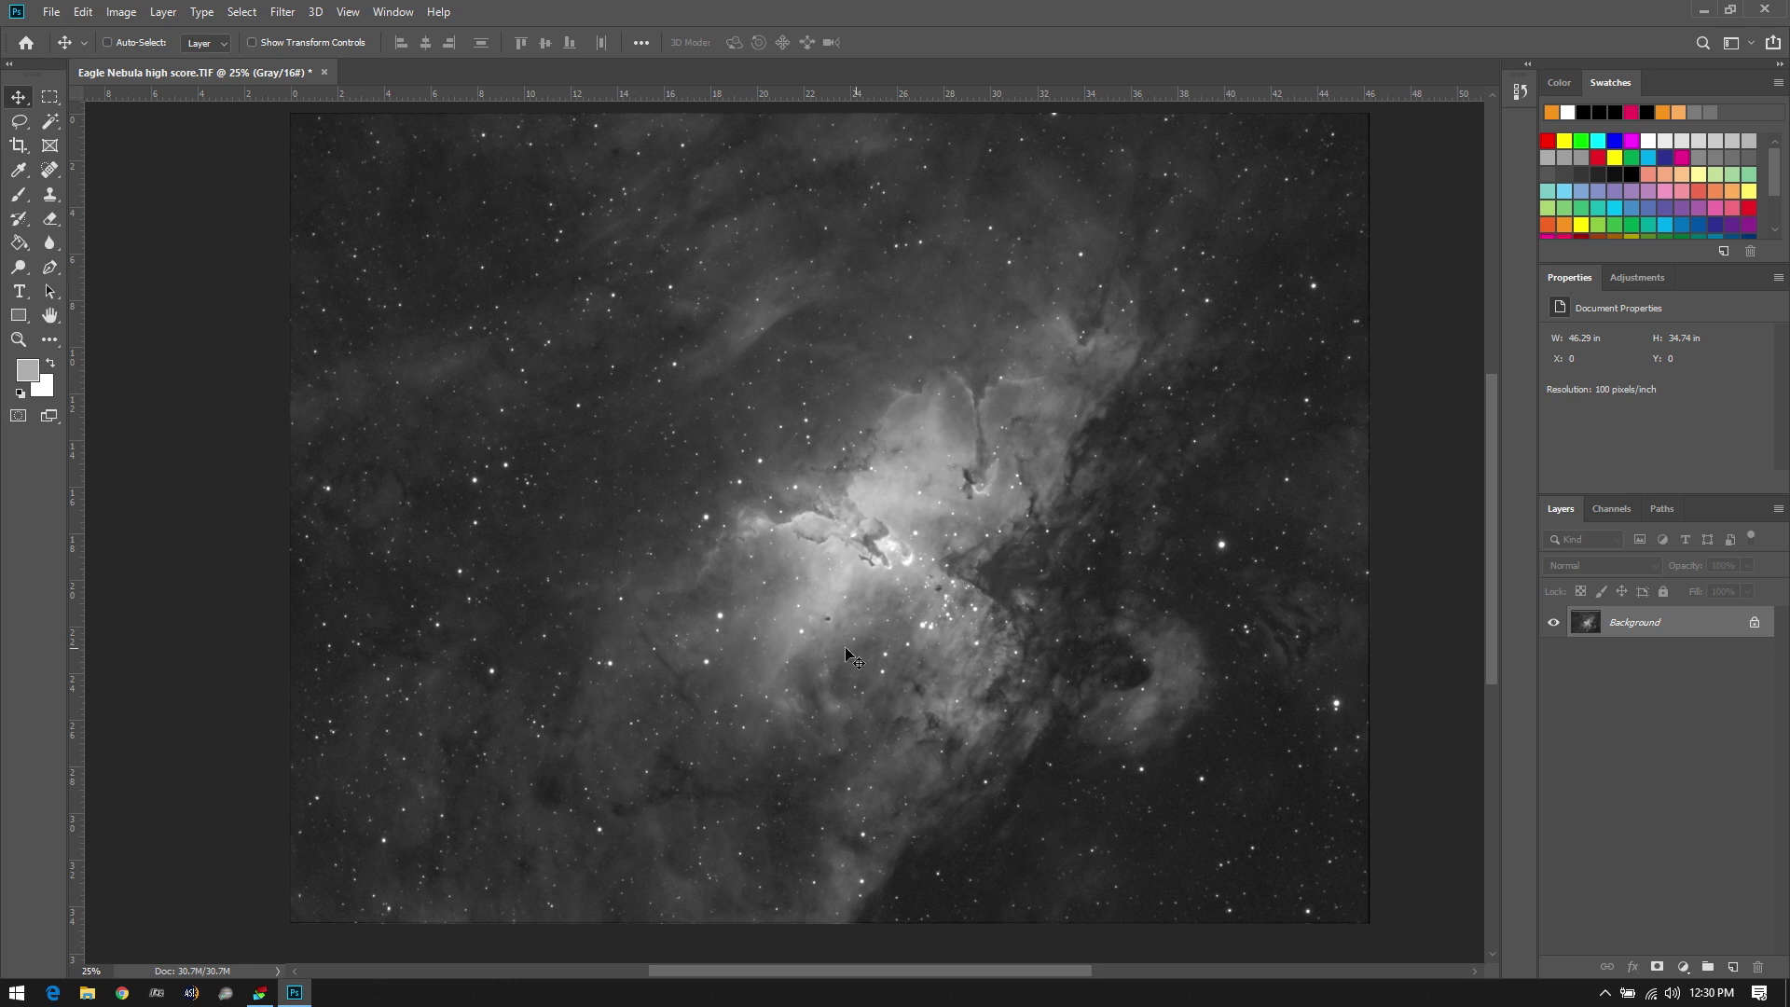
pyautogui.moveTo(809, 531); pyautogui.dragTo(808, 529)
pyautogui.hotkey('ctrl', 'r')
# Copy the whole image and paste it into a new Clipboard-sized 16-bit grayscale document
pyautogui.hotkey('ctrl', 'a')
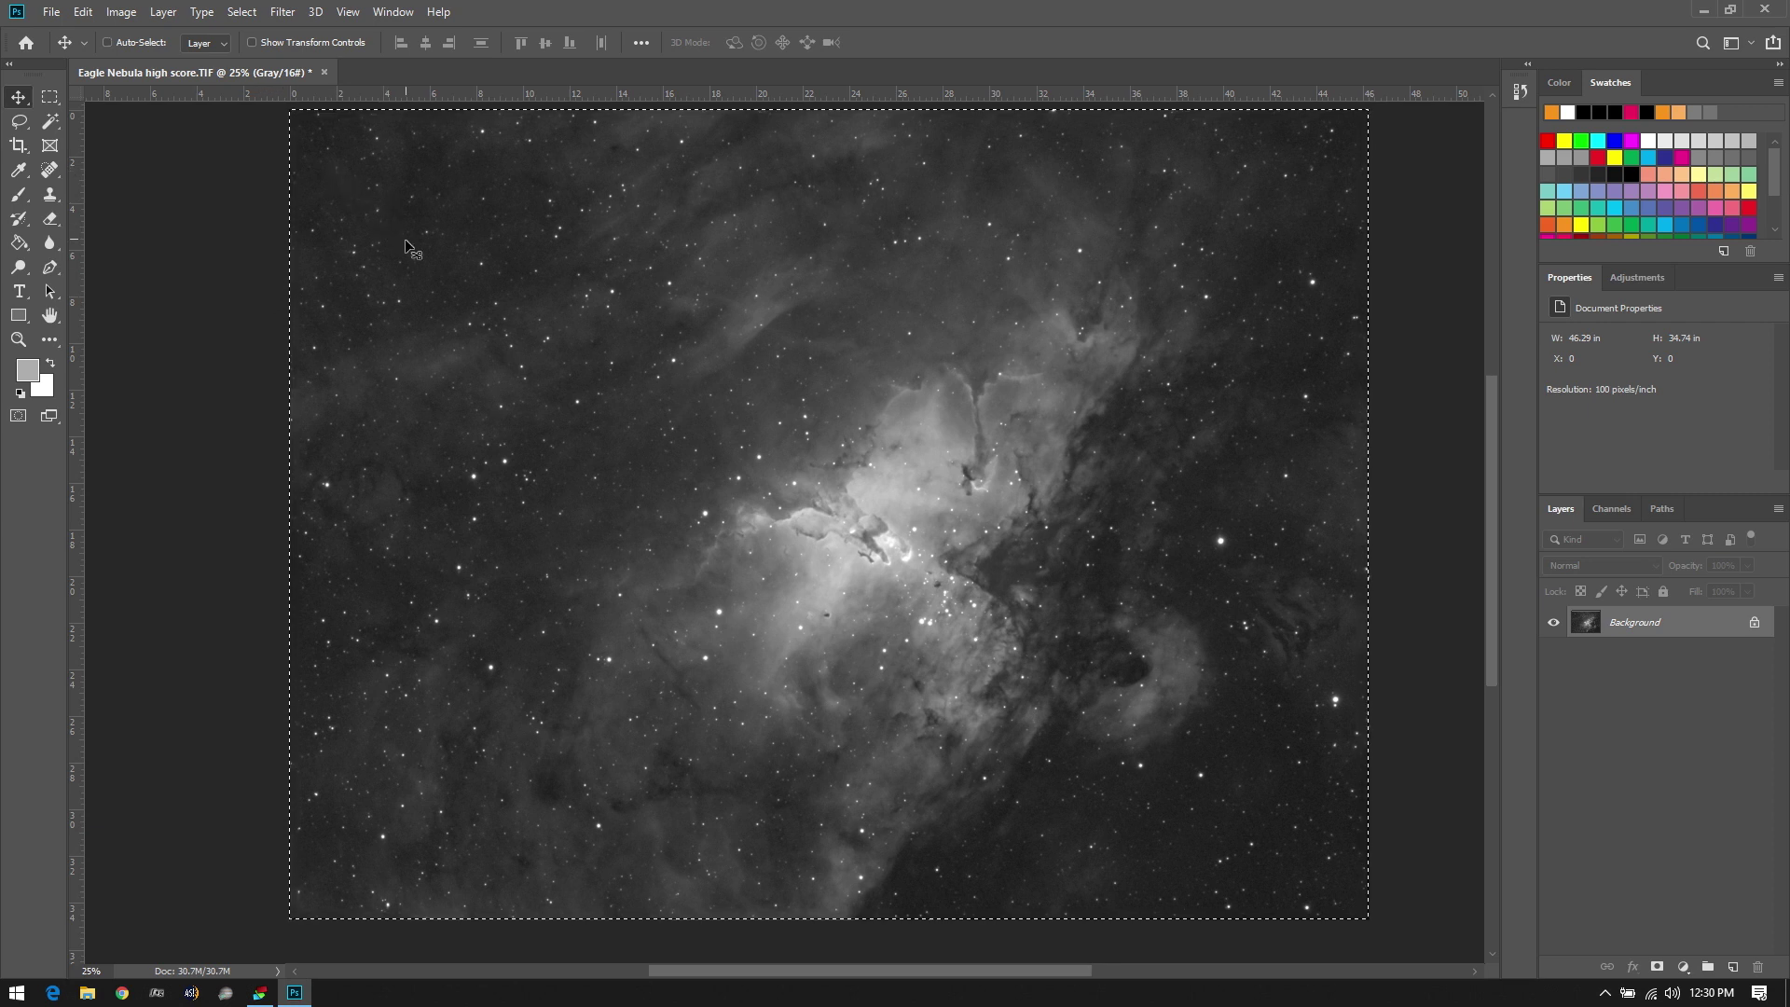
pyautogui.hotkey('ctrl', 'n')
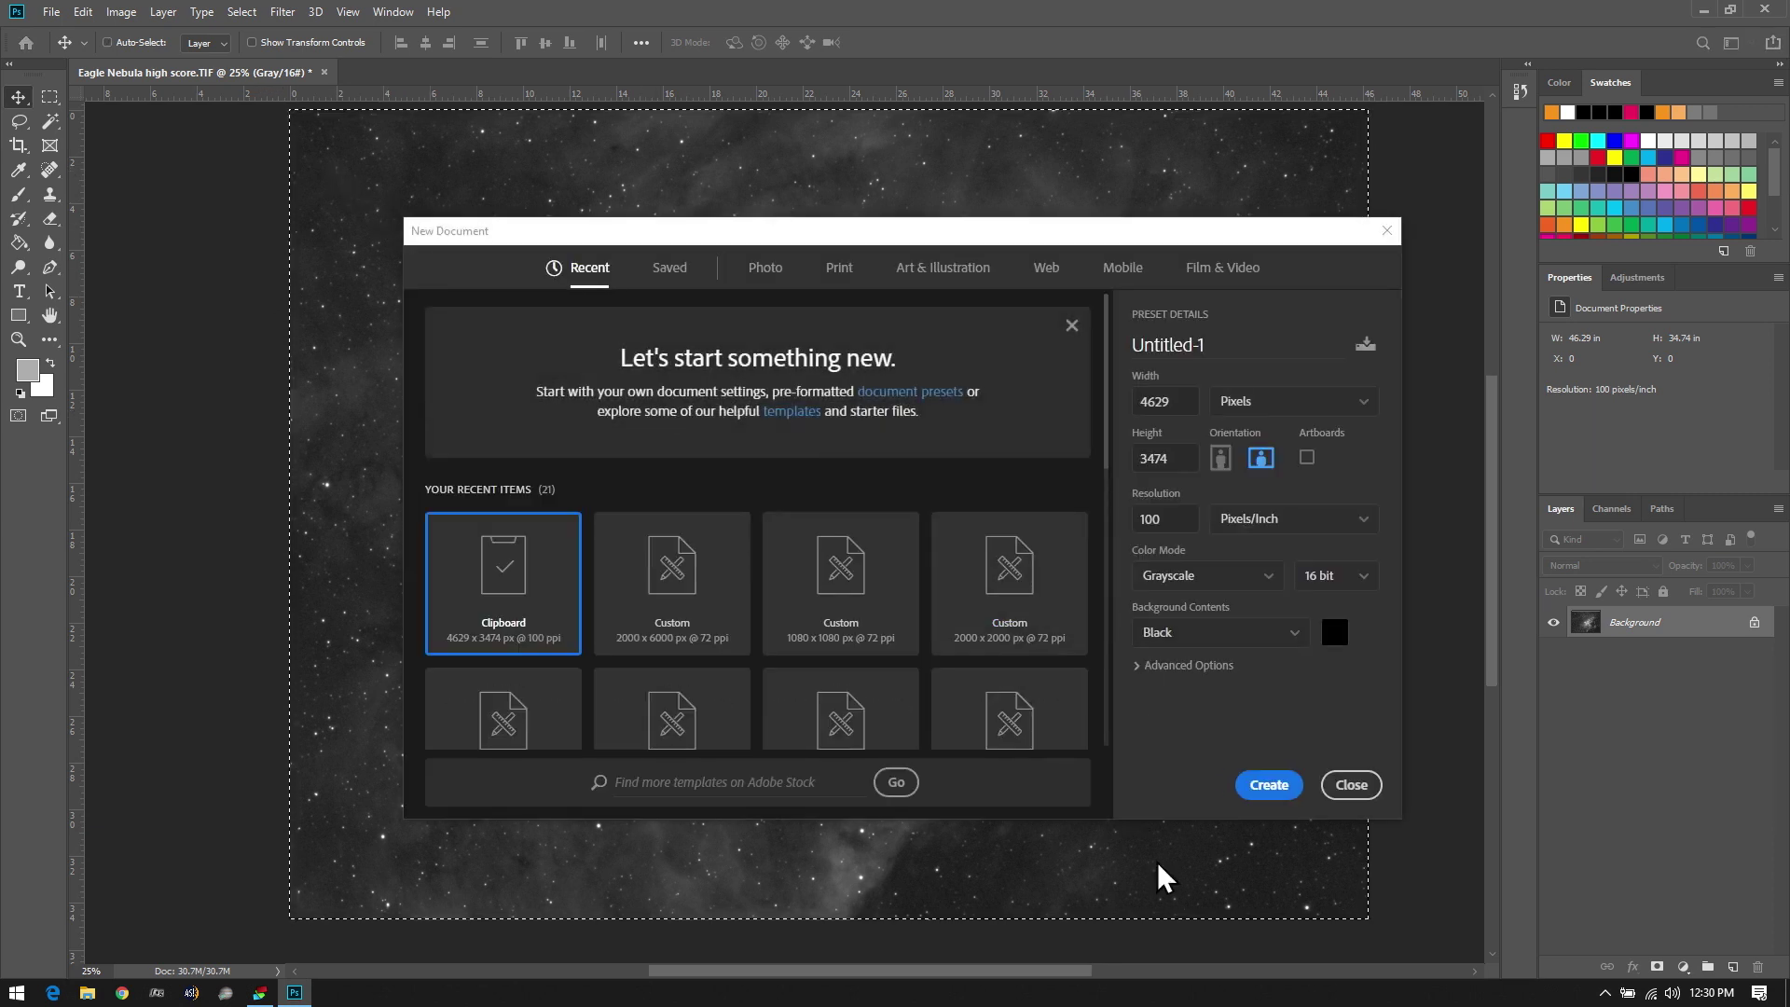
pyautogui.click(1270, 785)
pyautogui.hotkey('ctrl', 'v')
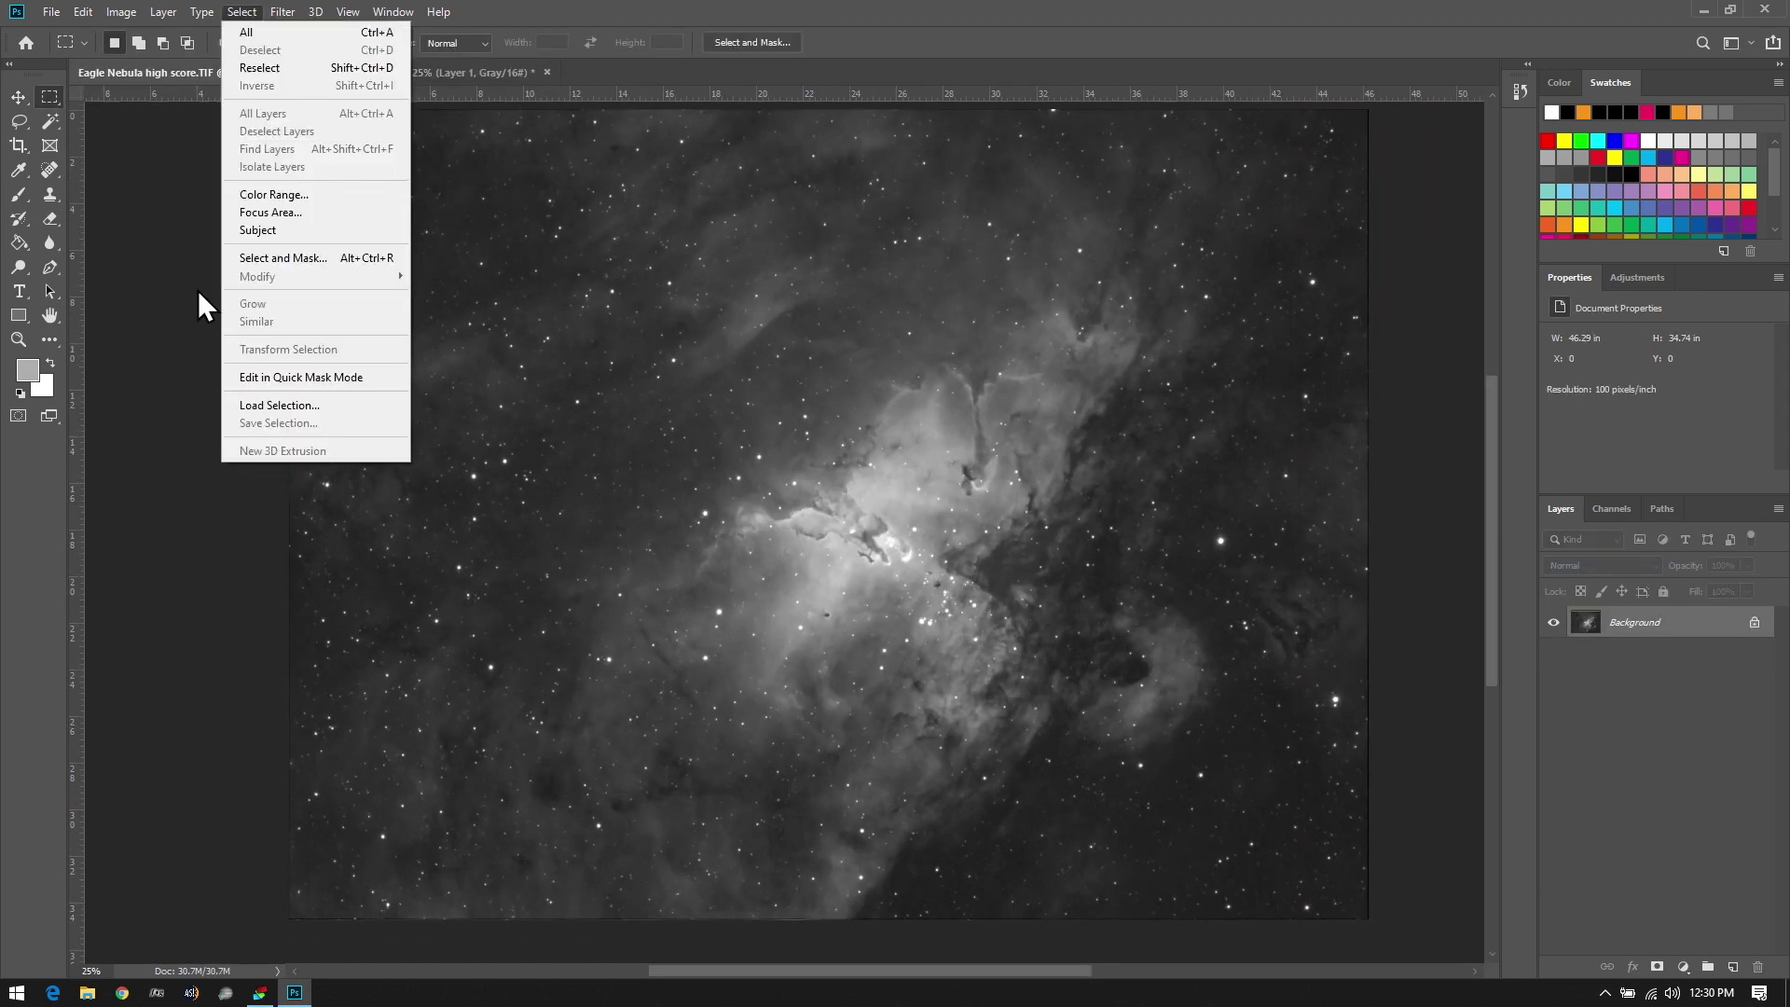
pyautogui.click(209, 390)
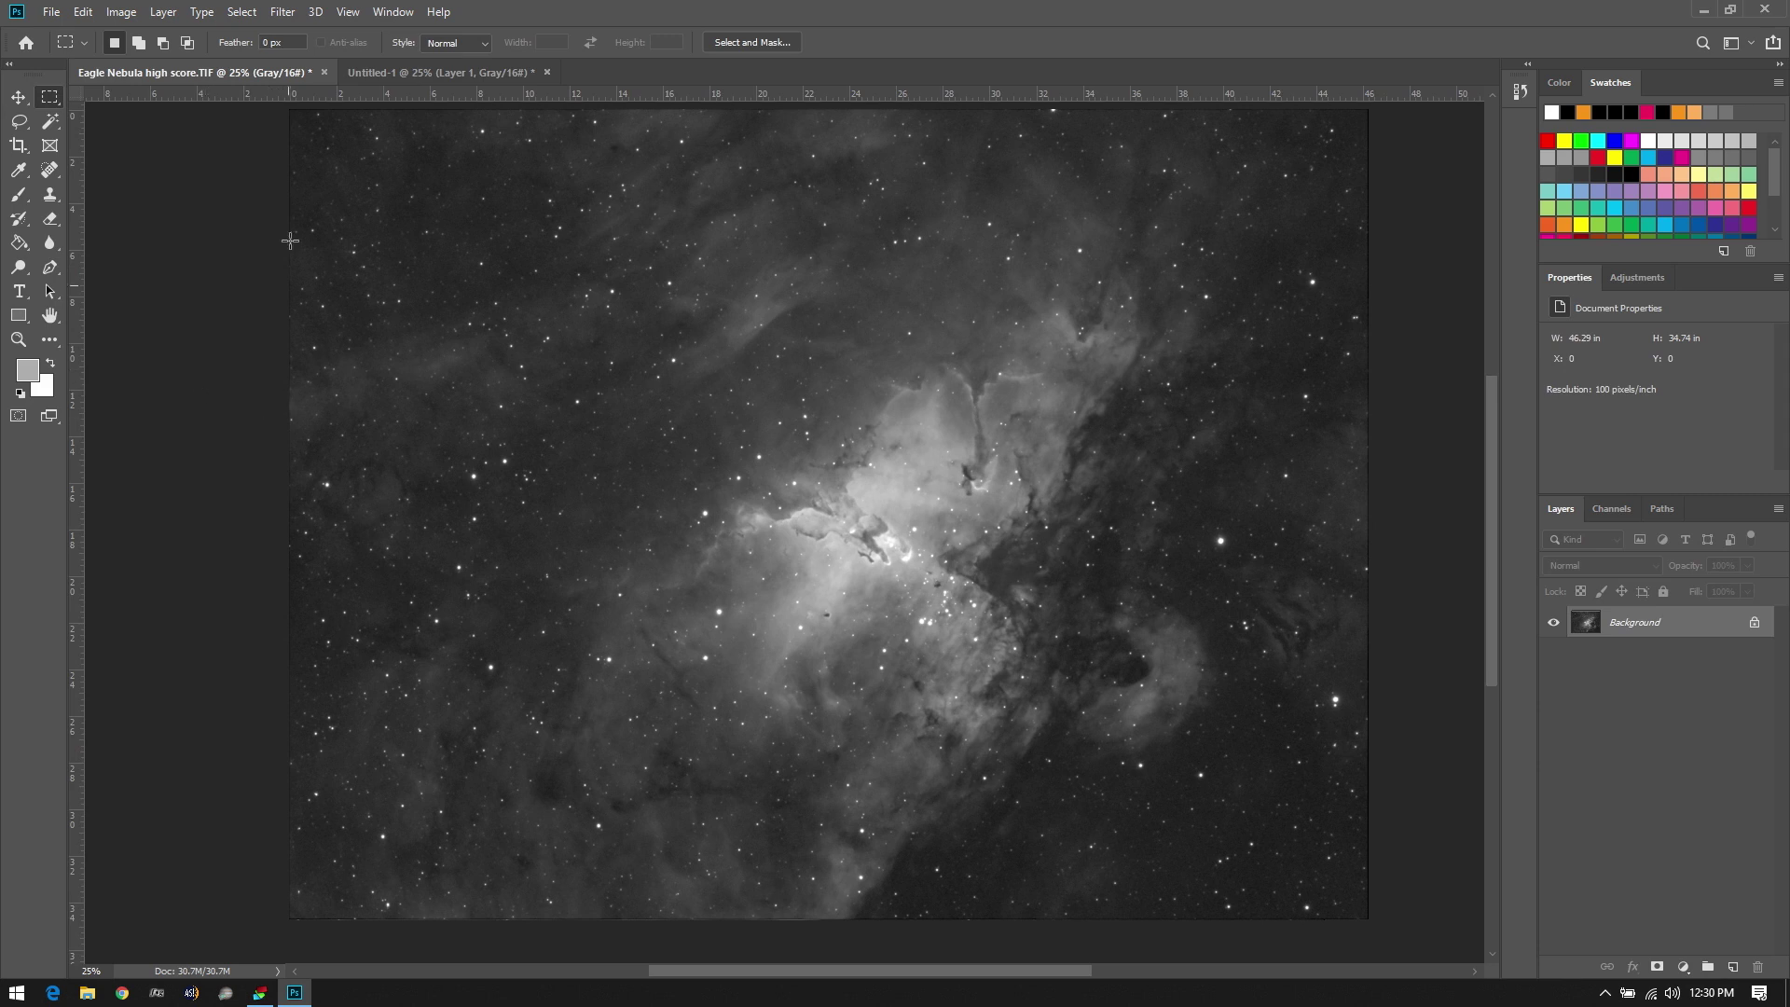
# Select the entire canvas of Eagle Nebula high score.TIF and copy it
pyautogui.click(254, 13)
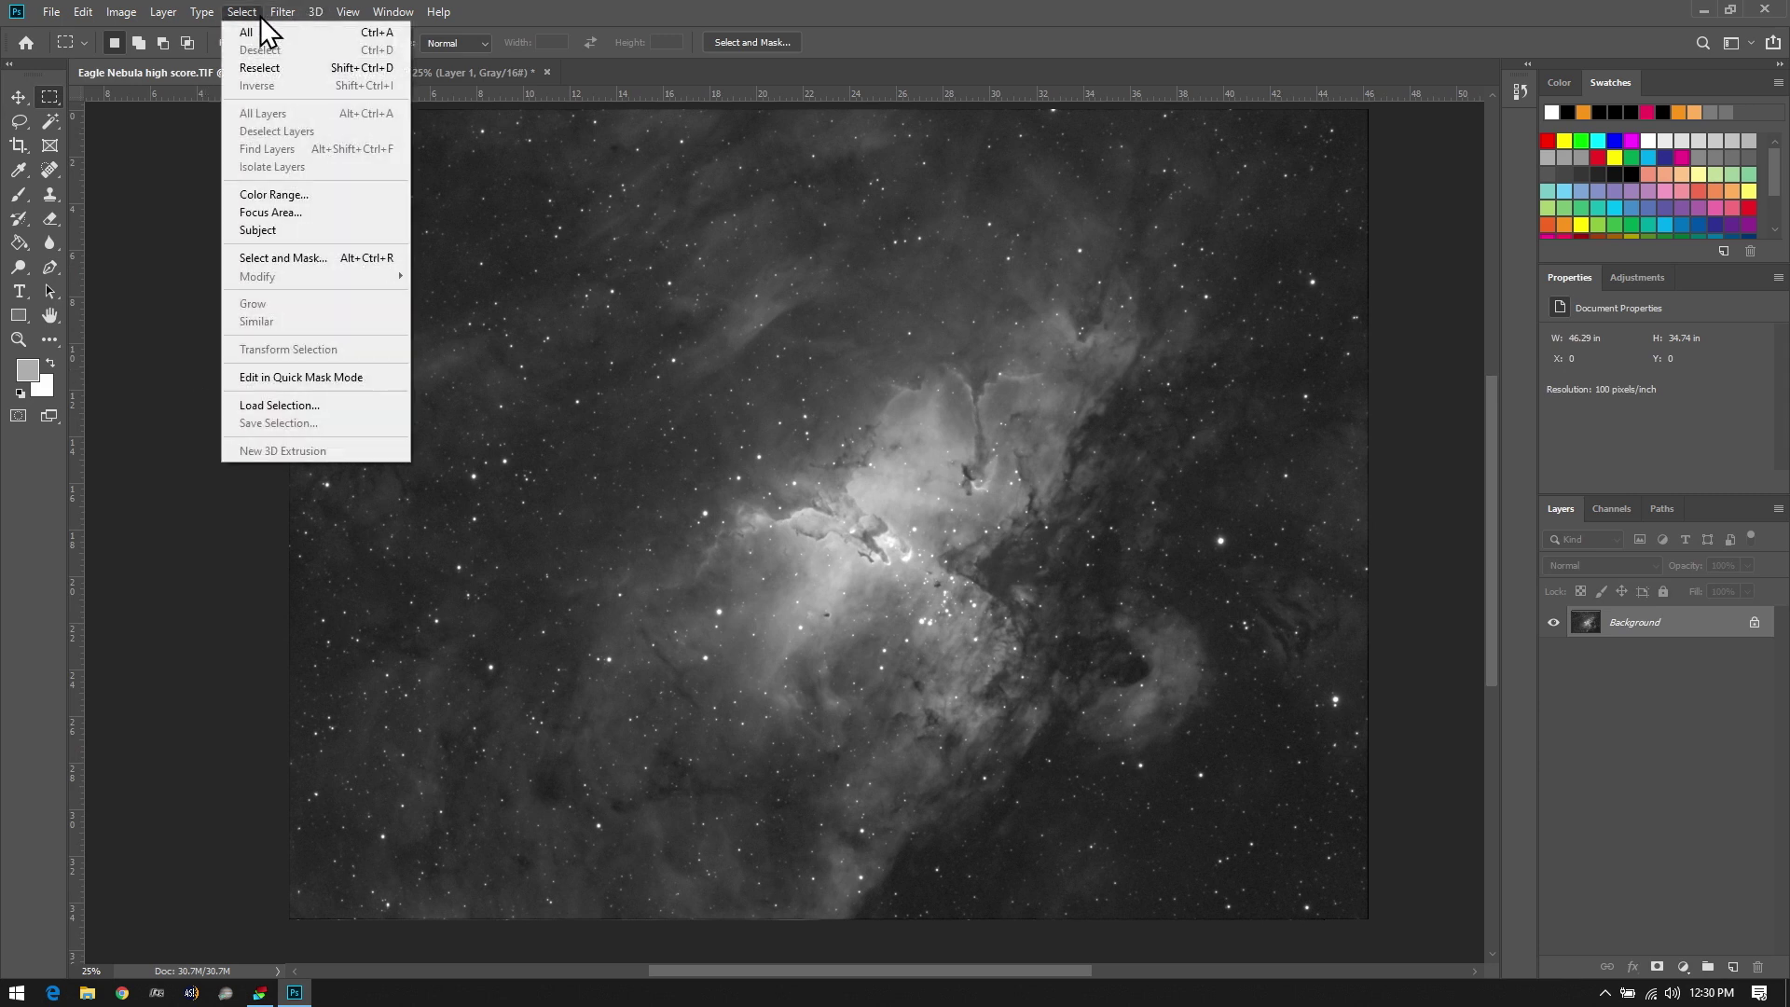
pyautogui.click(248, 31)
pyautogui.click(83, 12)
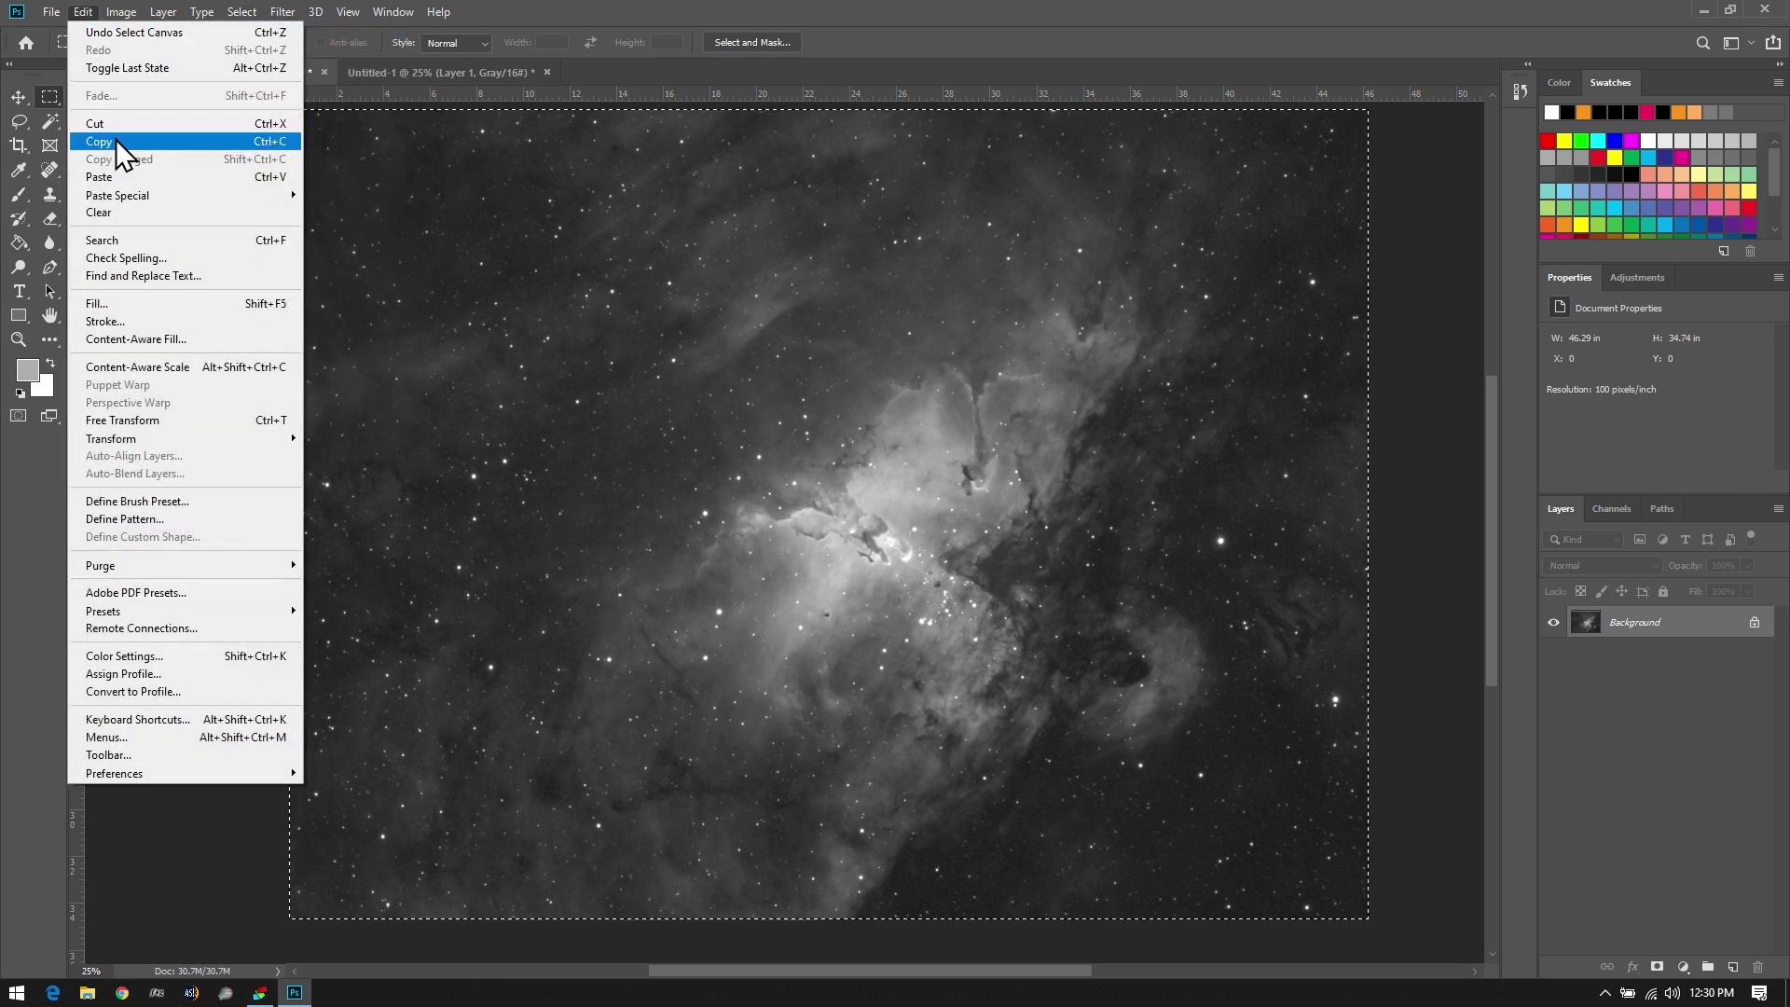
pyautogui.click(120, 142)
# Create a 4629 × 3474 px, 16-bit grayscale document from the Clipboard preset and paste the copied nebula image into it
pyautogui.click(54, 13)
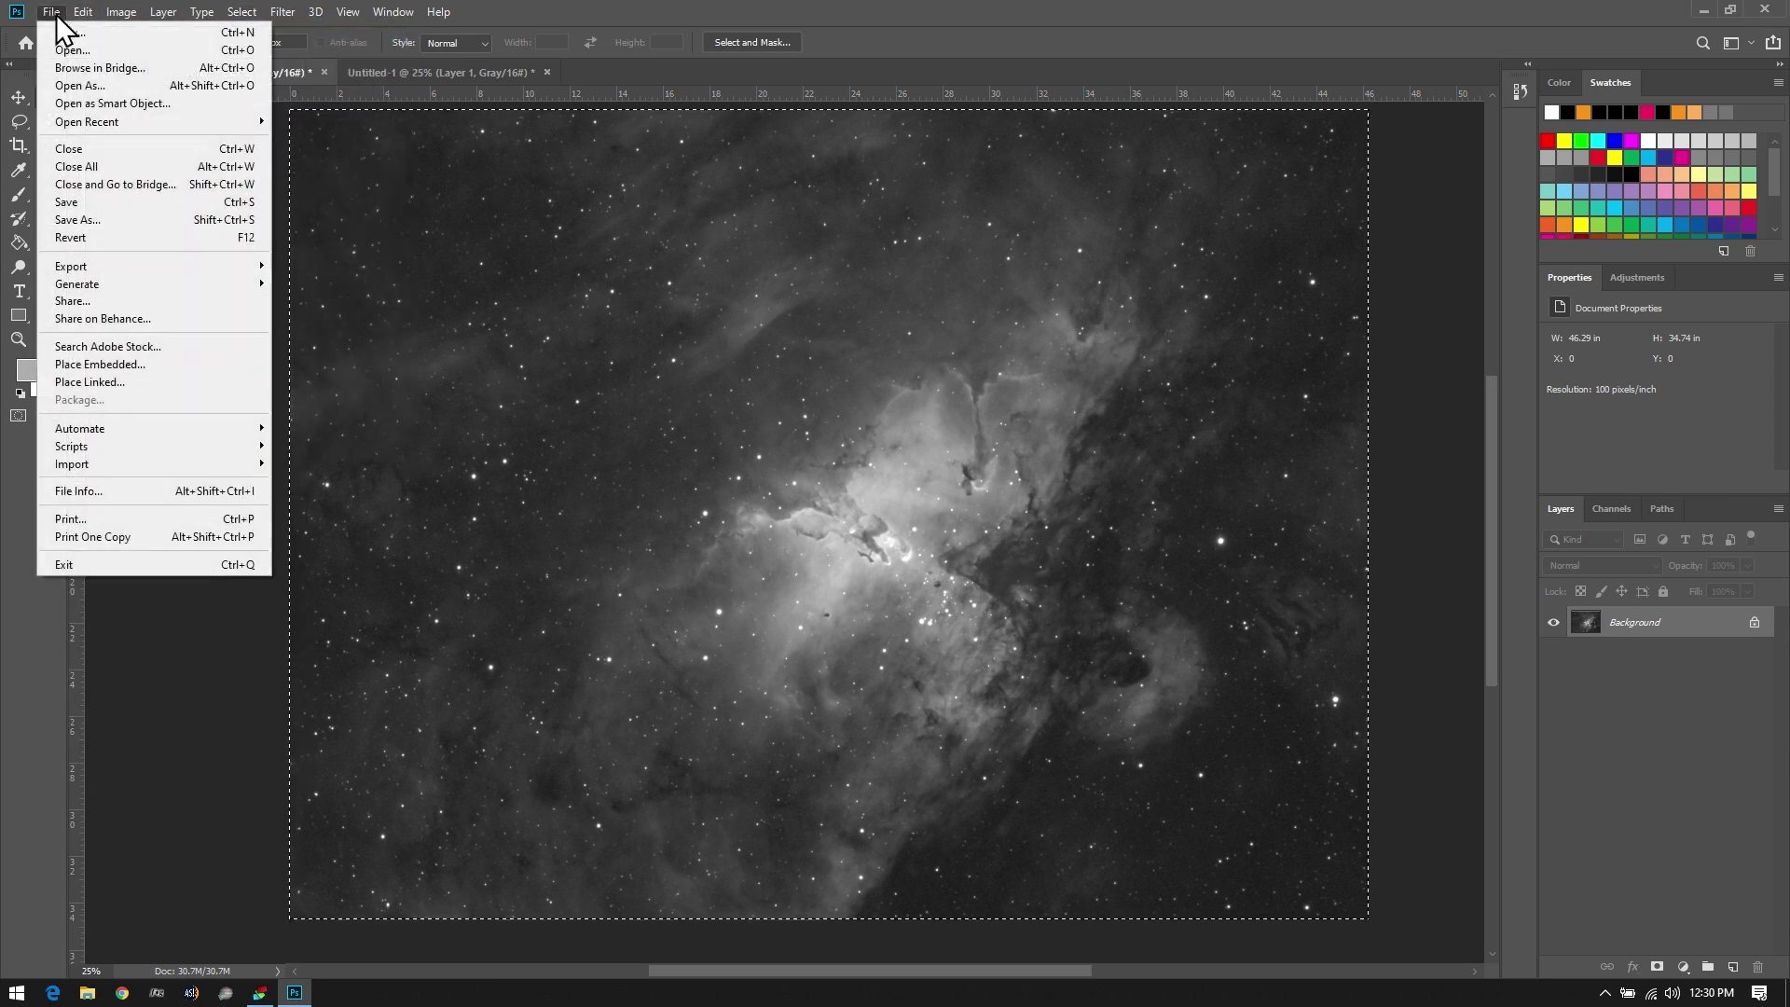
pyautogui.click(59, 31)
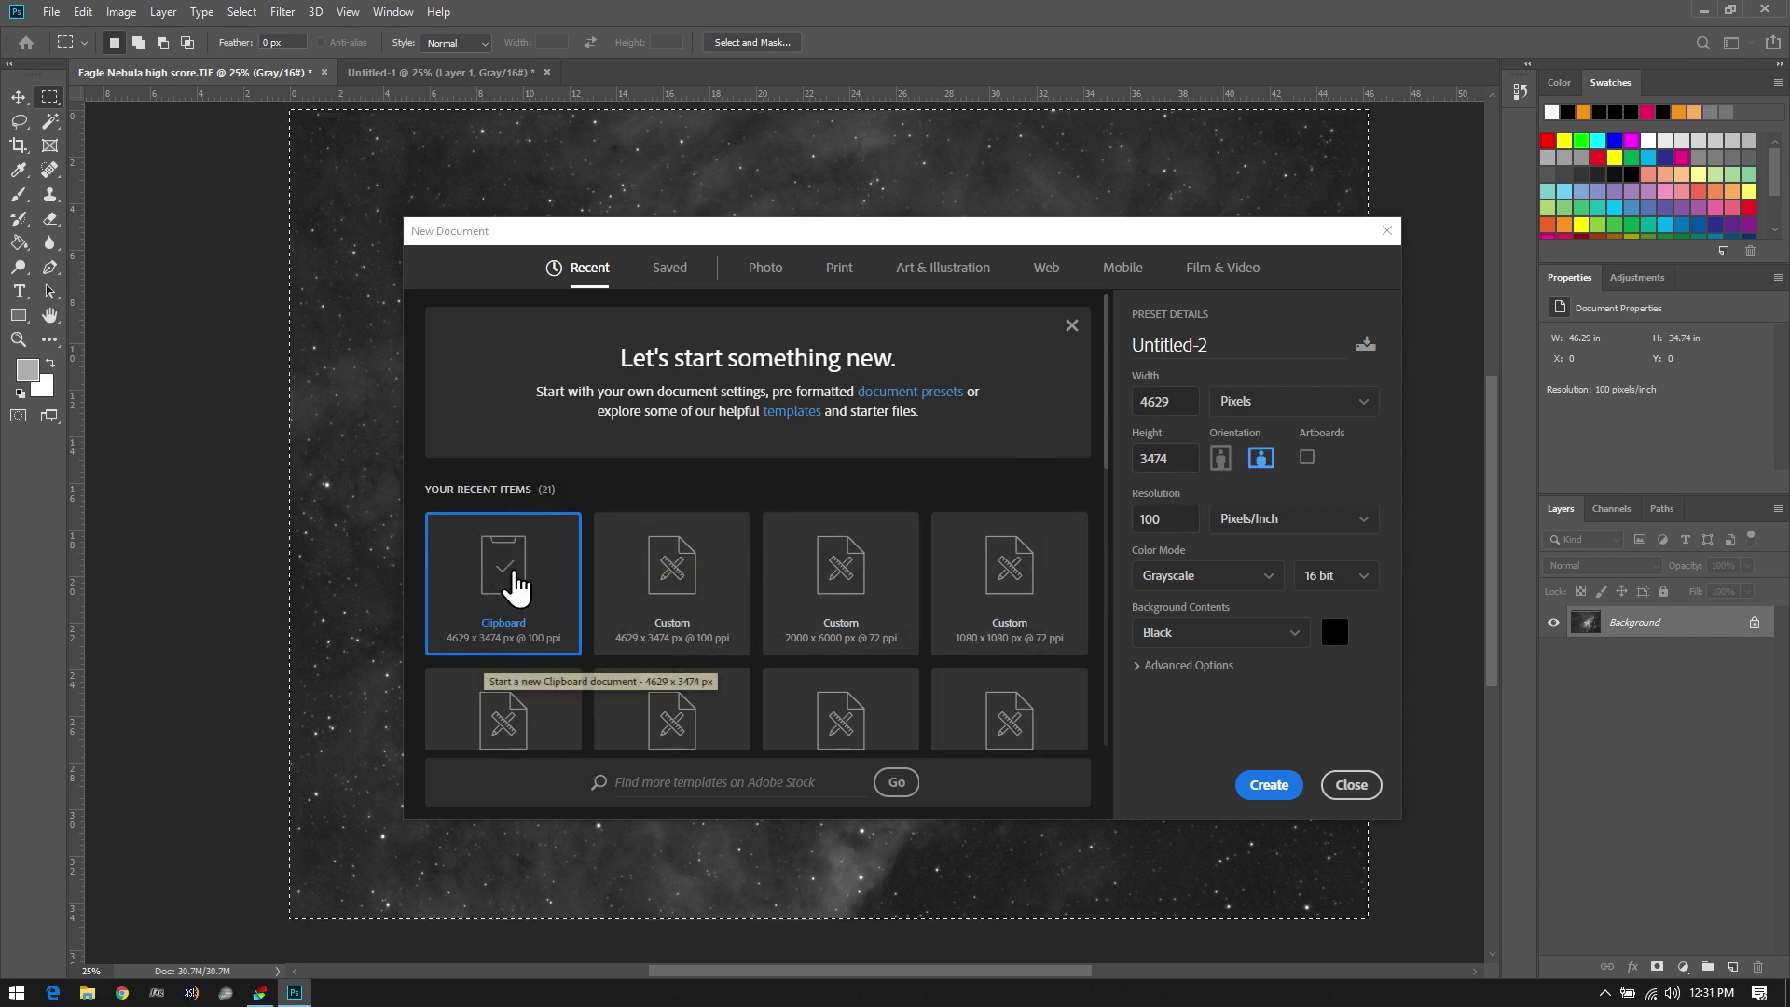
pyautogui.click(1270, 787)
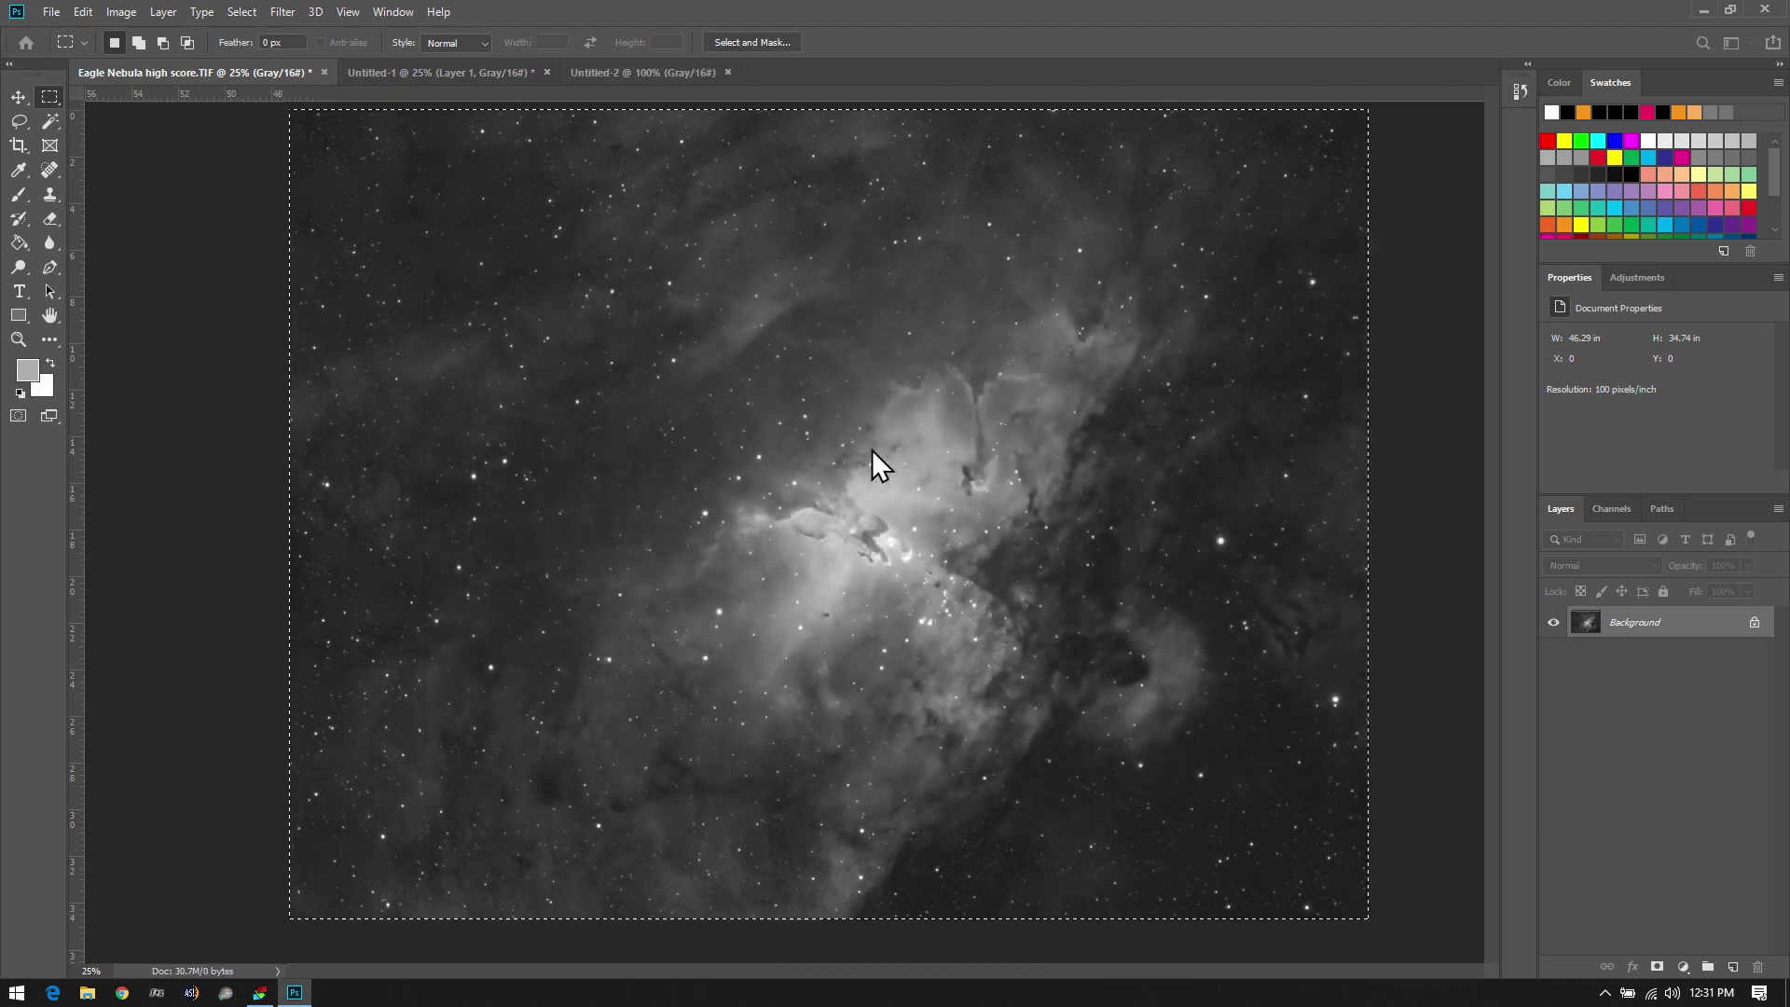
pyautogui.click(84, 12)
pyautogui.click(99, 178)
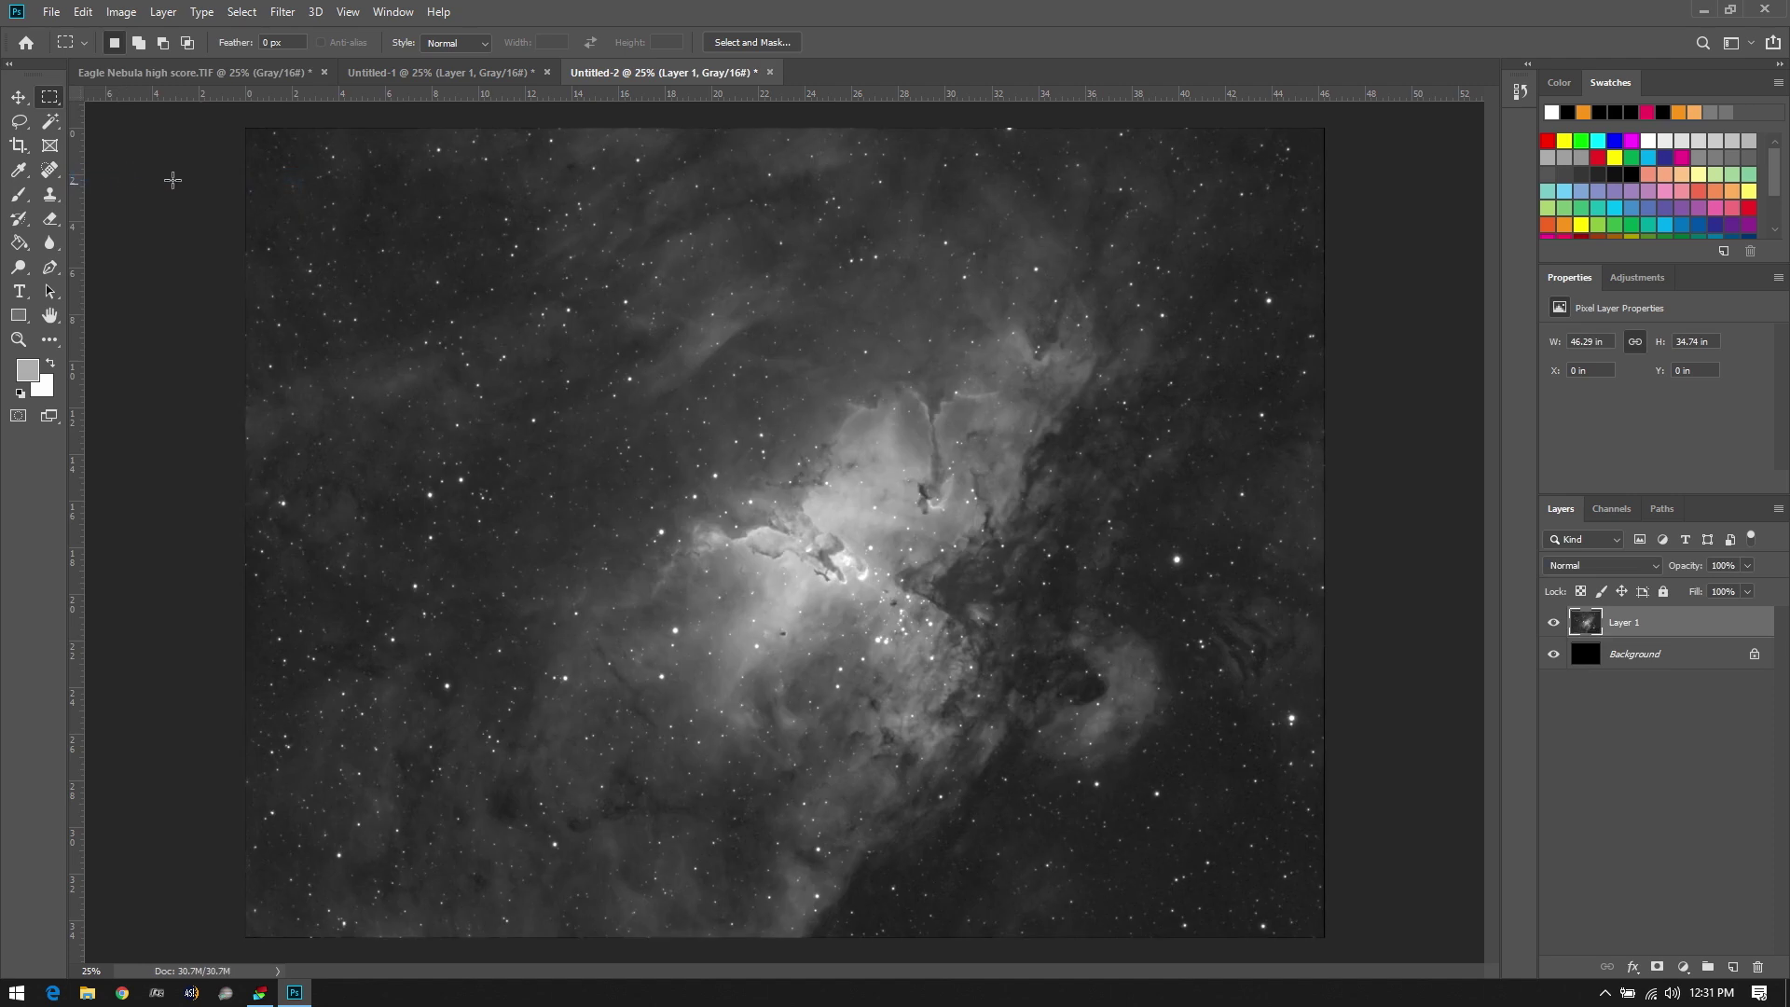
# Close the duplicate document Untitled-1 without saving, keeping Untitled-2 open
pyautogui.click(519, 73)
pyautogui.click(592, 71)
pyautogui.click(468, 74)
pyautogui.click(547, 72)
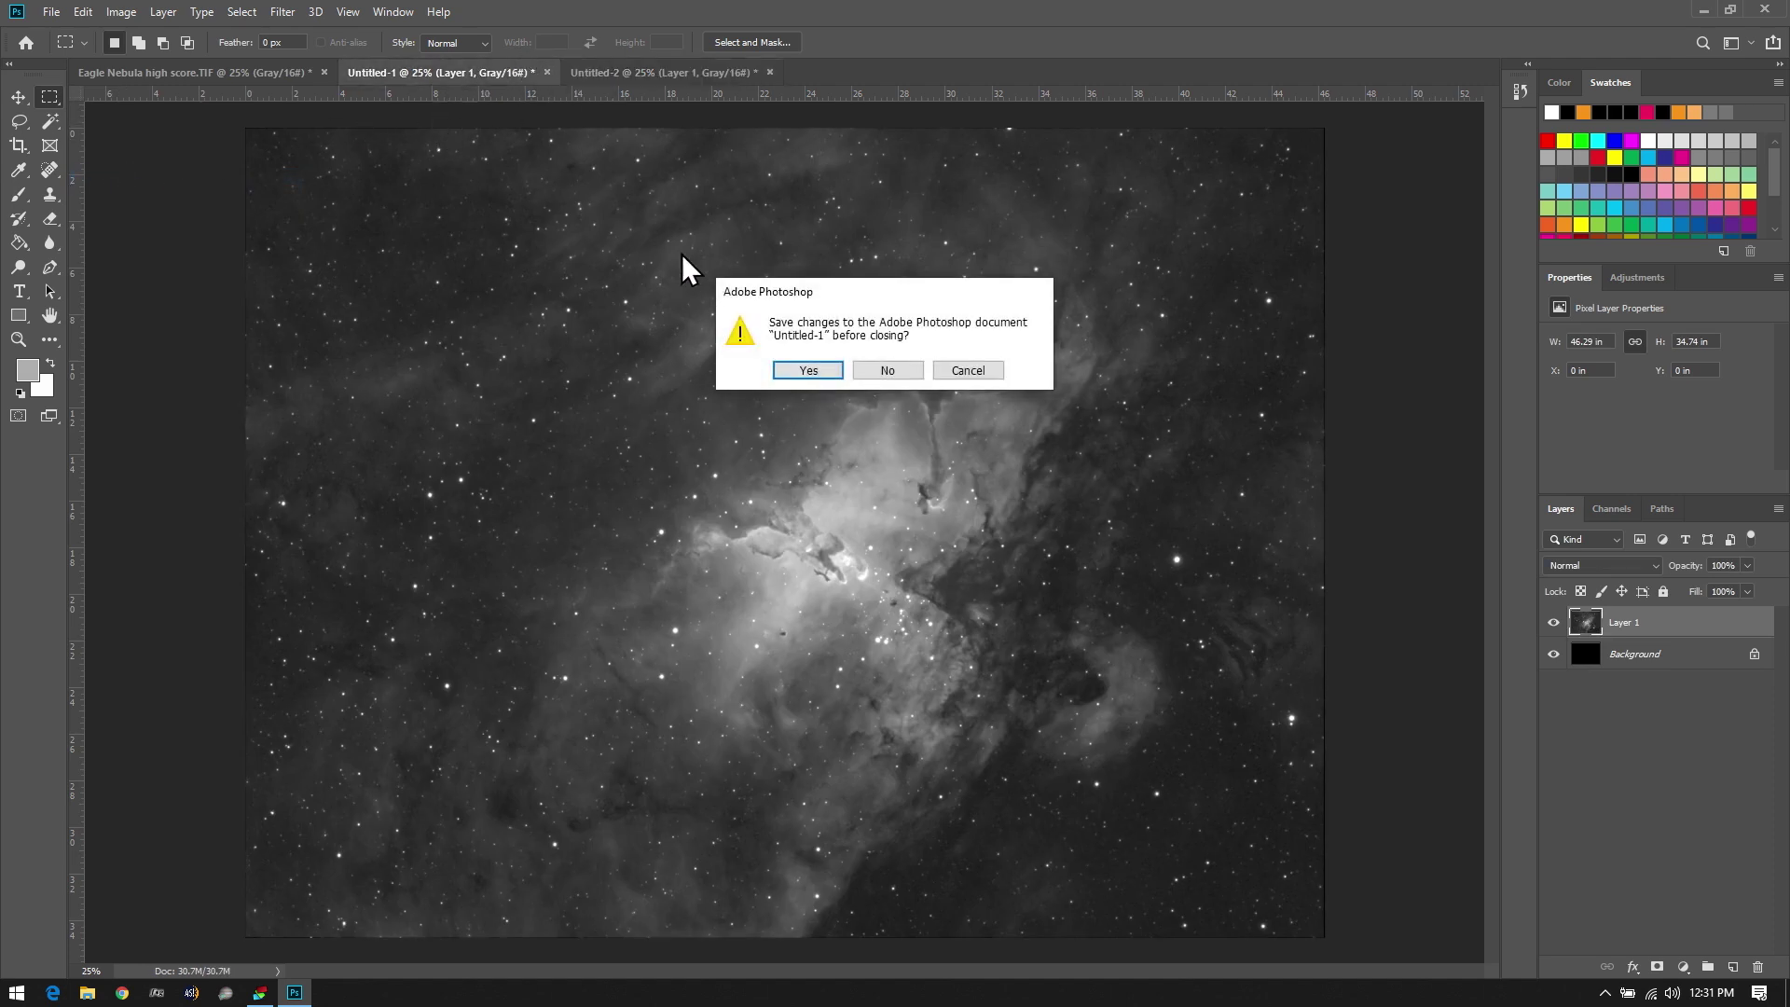
pyautogui.click(877, 373)
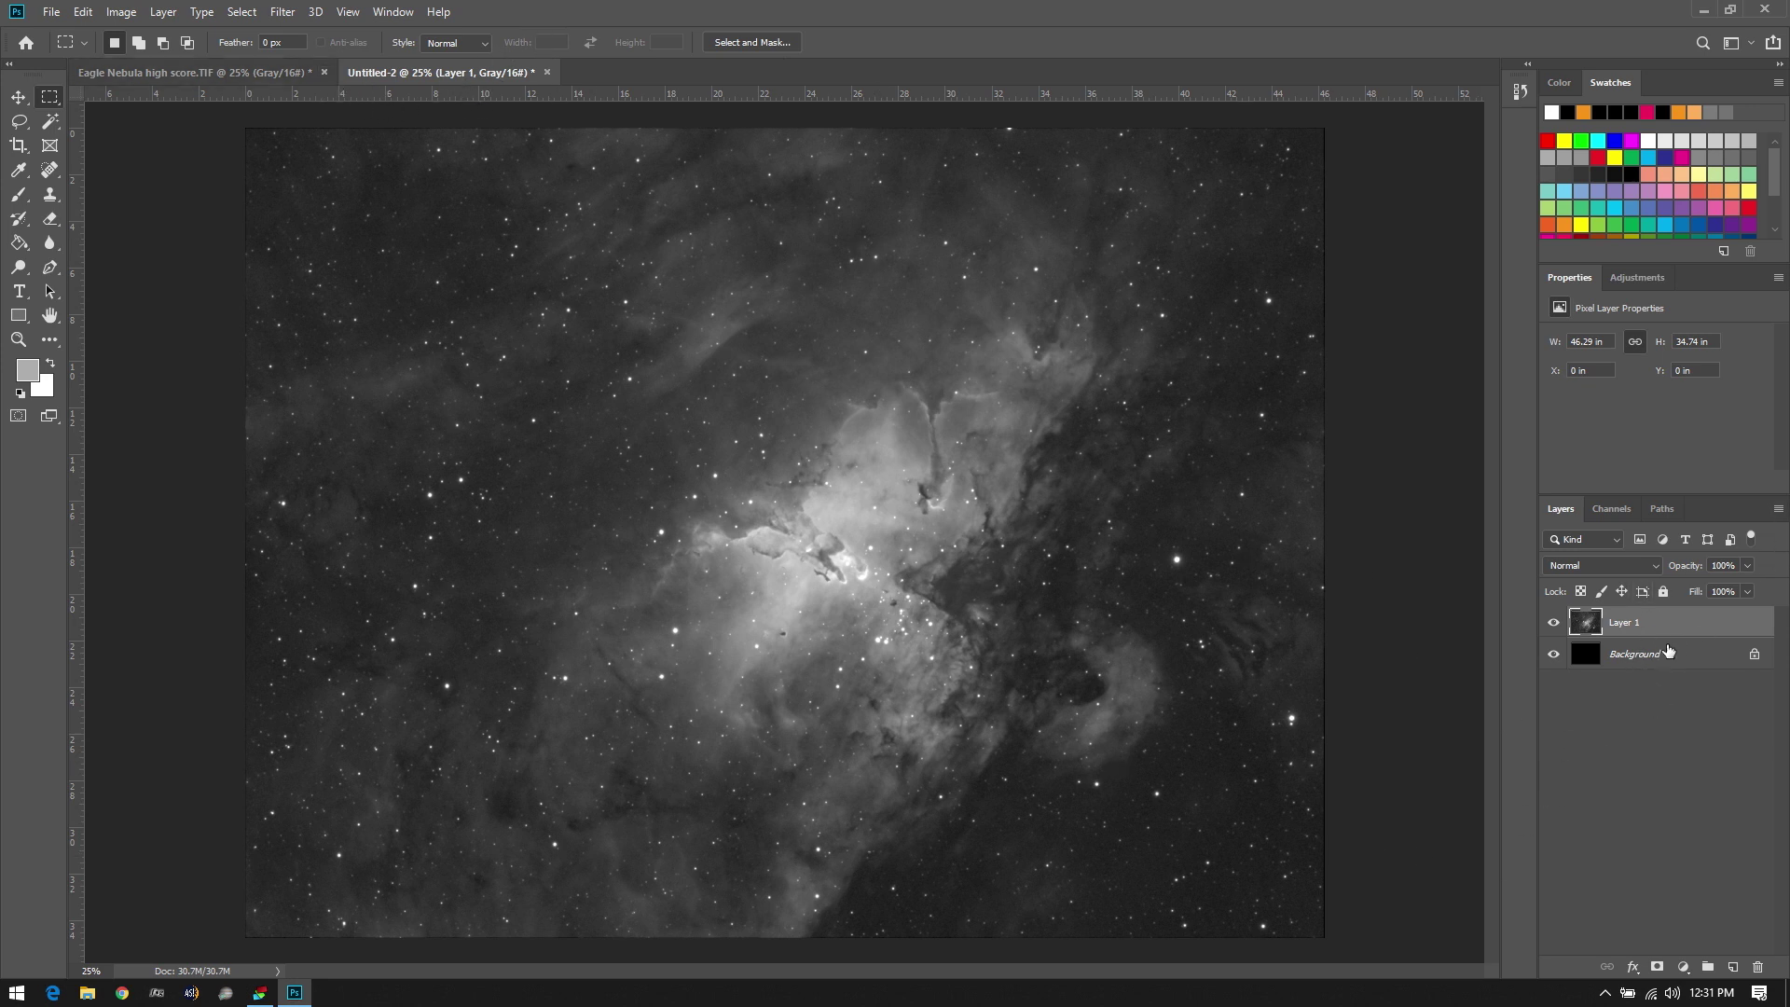
# Start HDR Toning on Untitled-2, accept flattening the document and keep the Default preset
pyautogui.click(158, 12)
pyautogui.moveTo(126, 17)
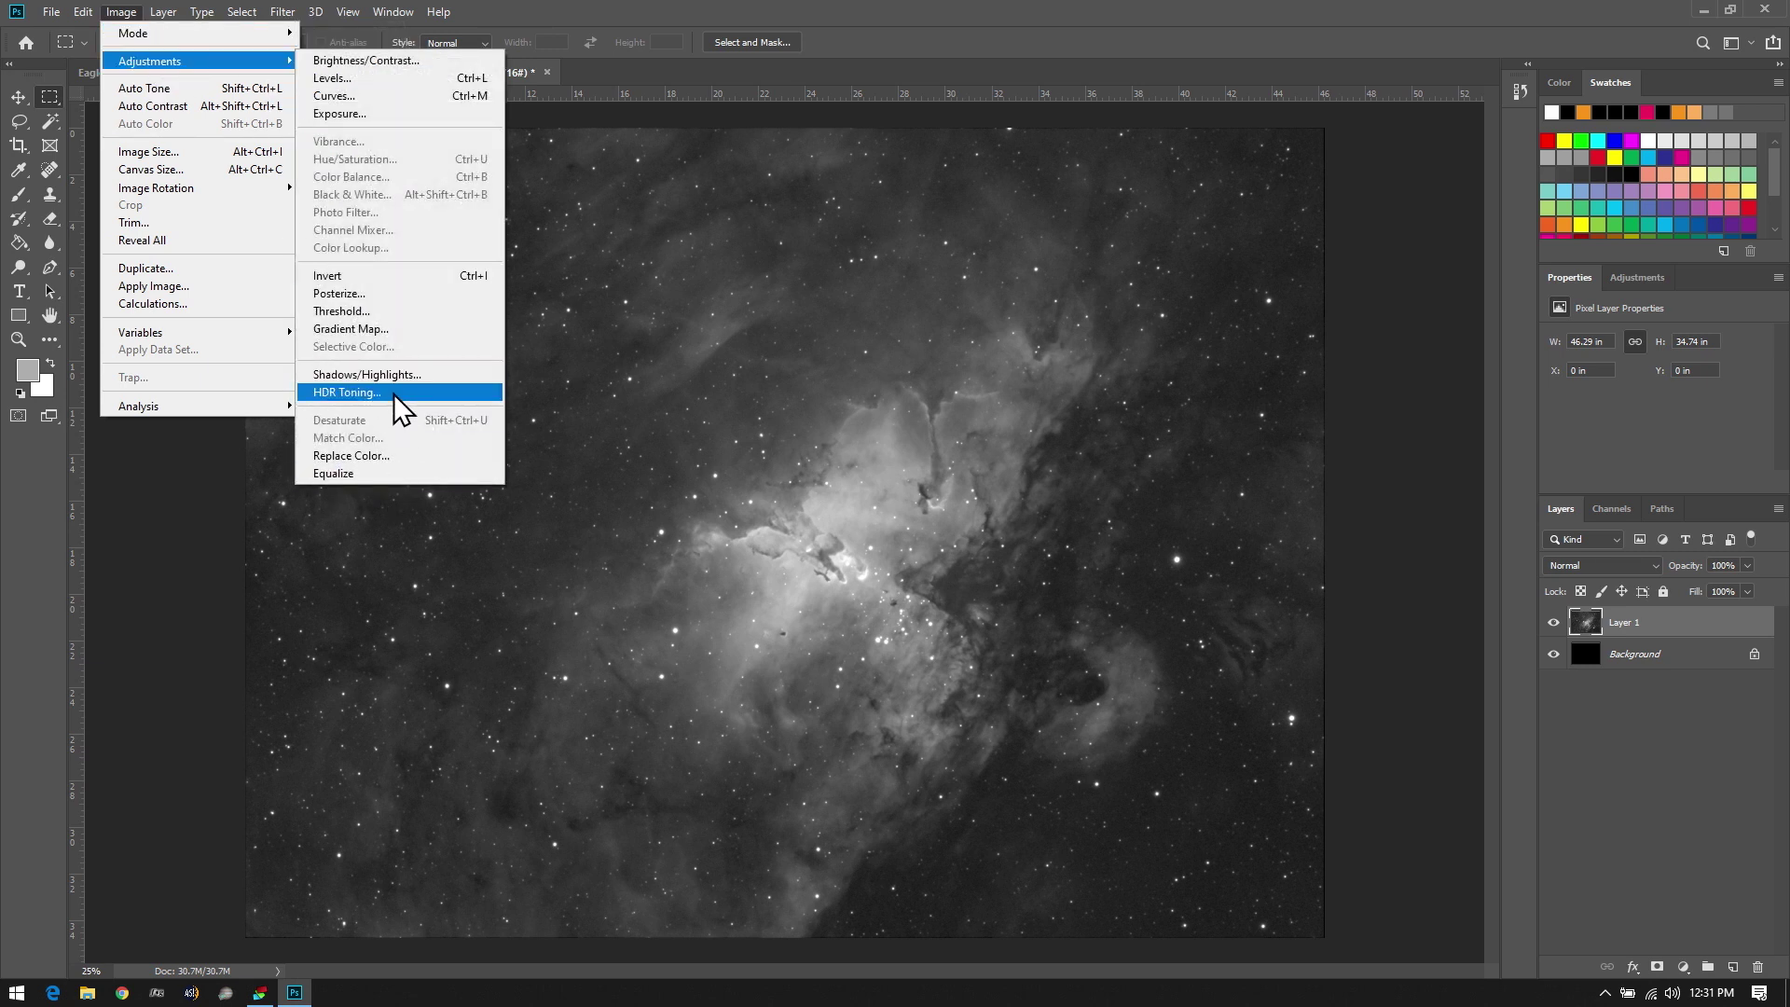
pyautogui.click(1150, 616)
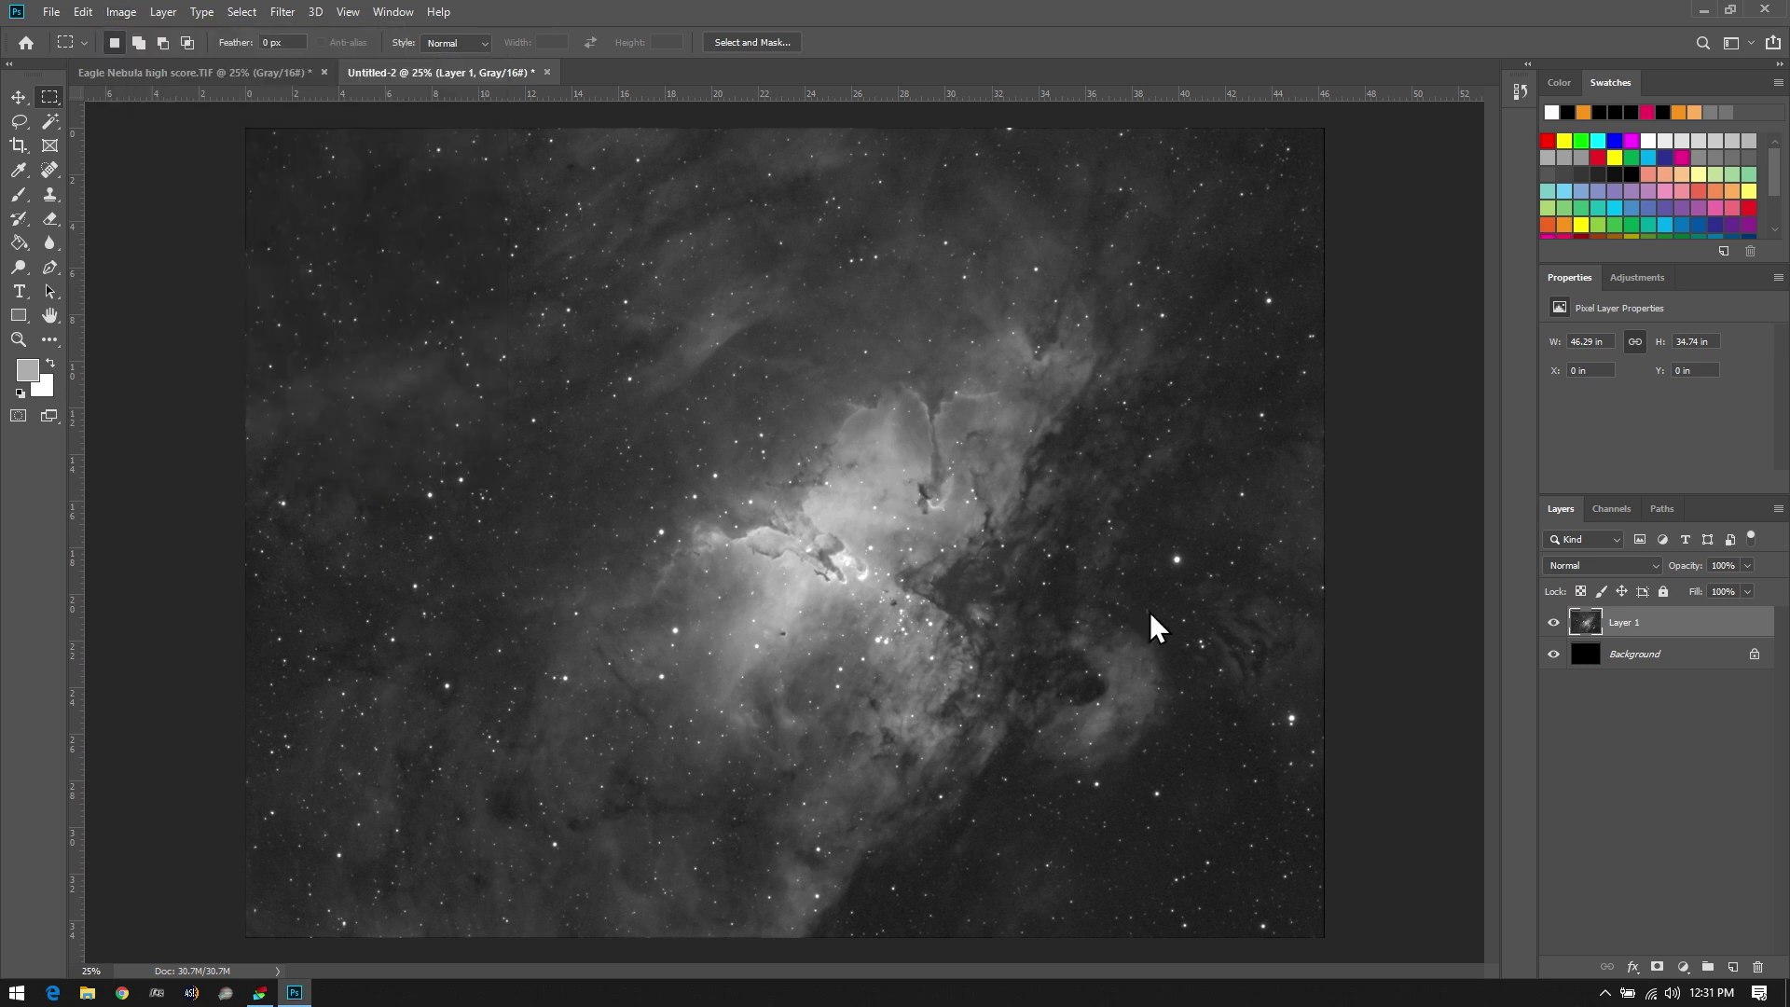
pyautogui.click(164, 12)
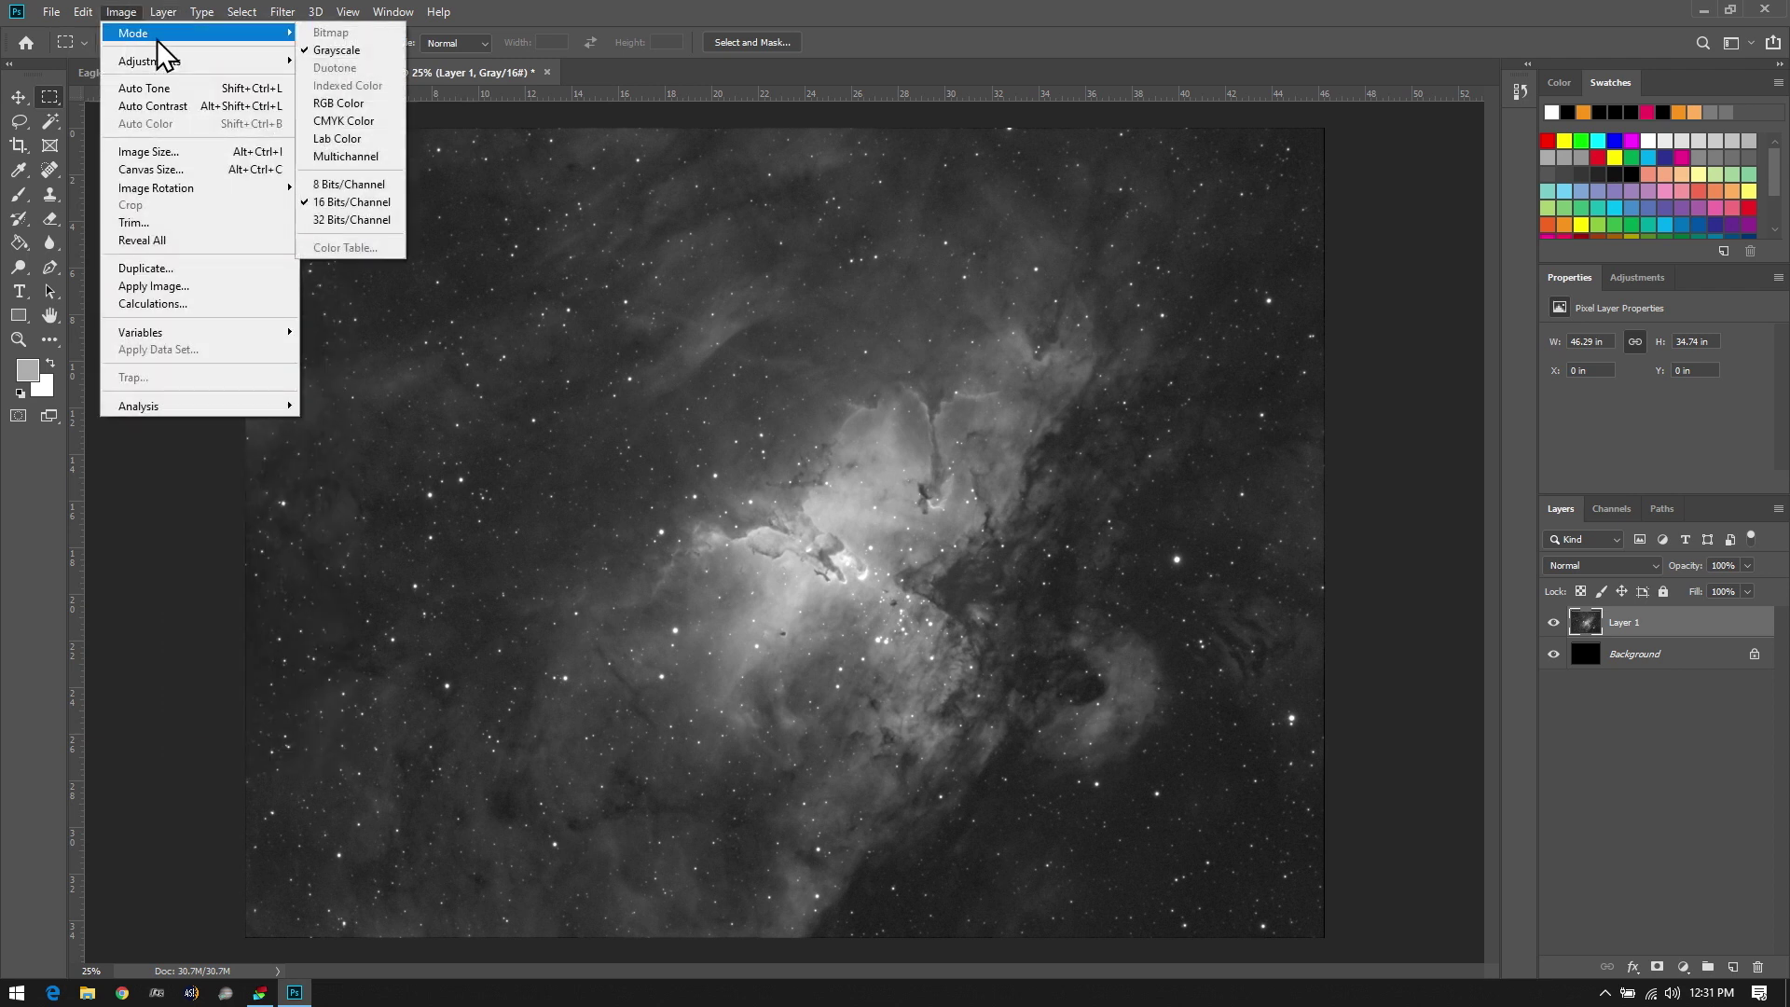
pyautogui.moveTo(202, 59)
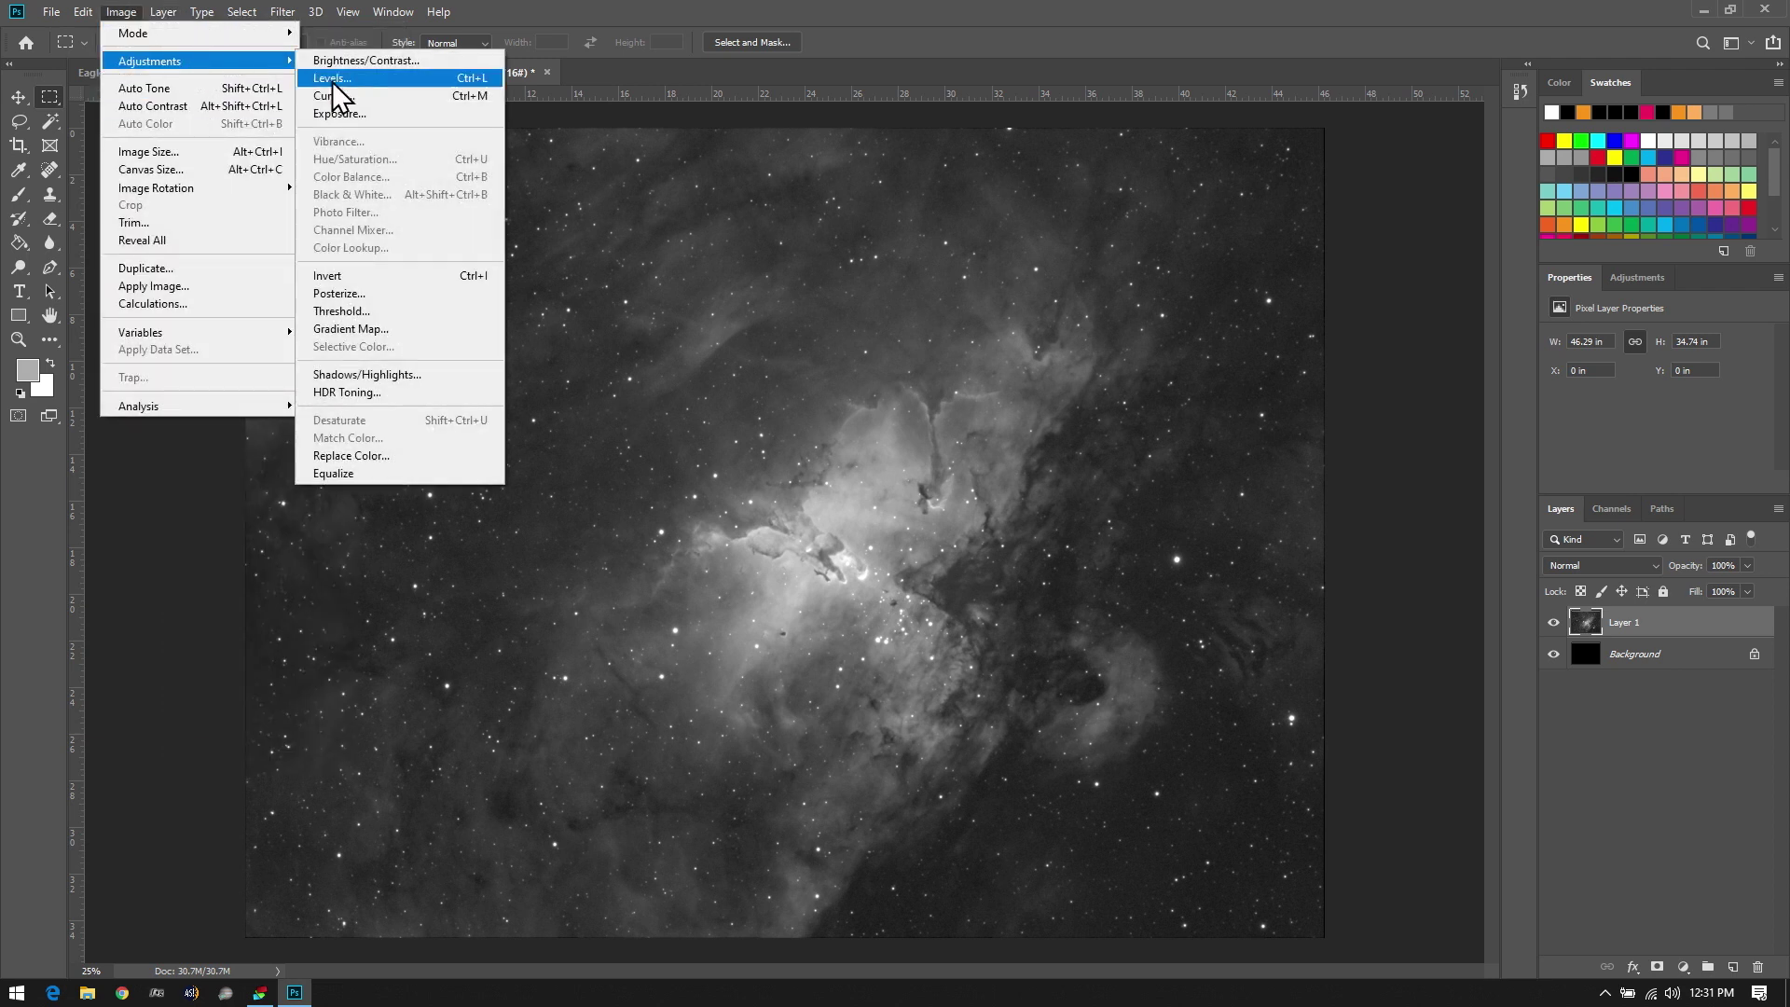
pyautogui.click(364, 394)
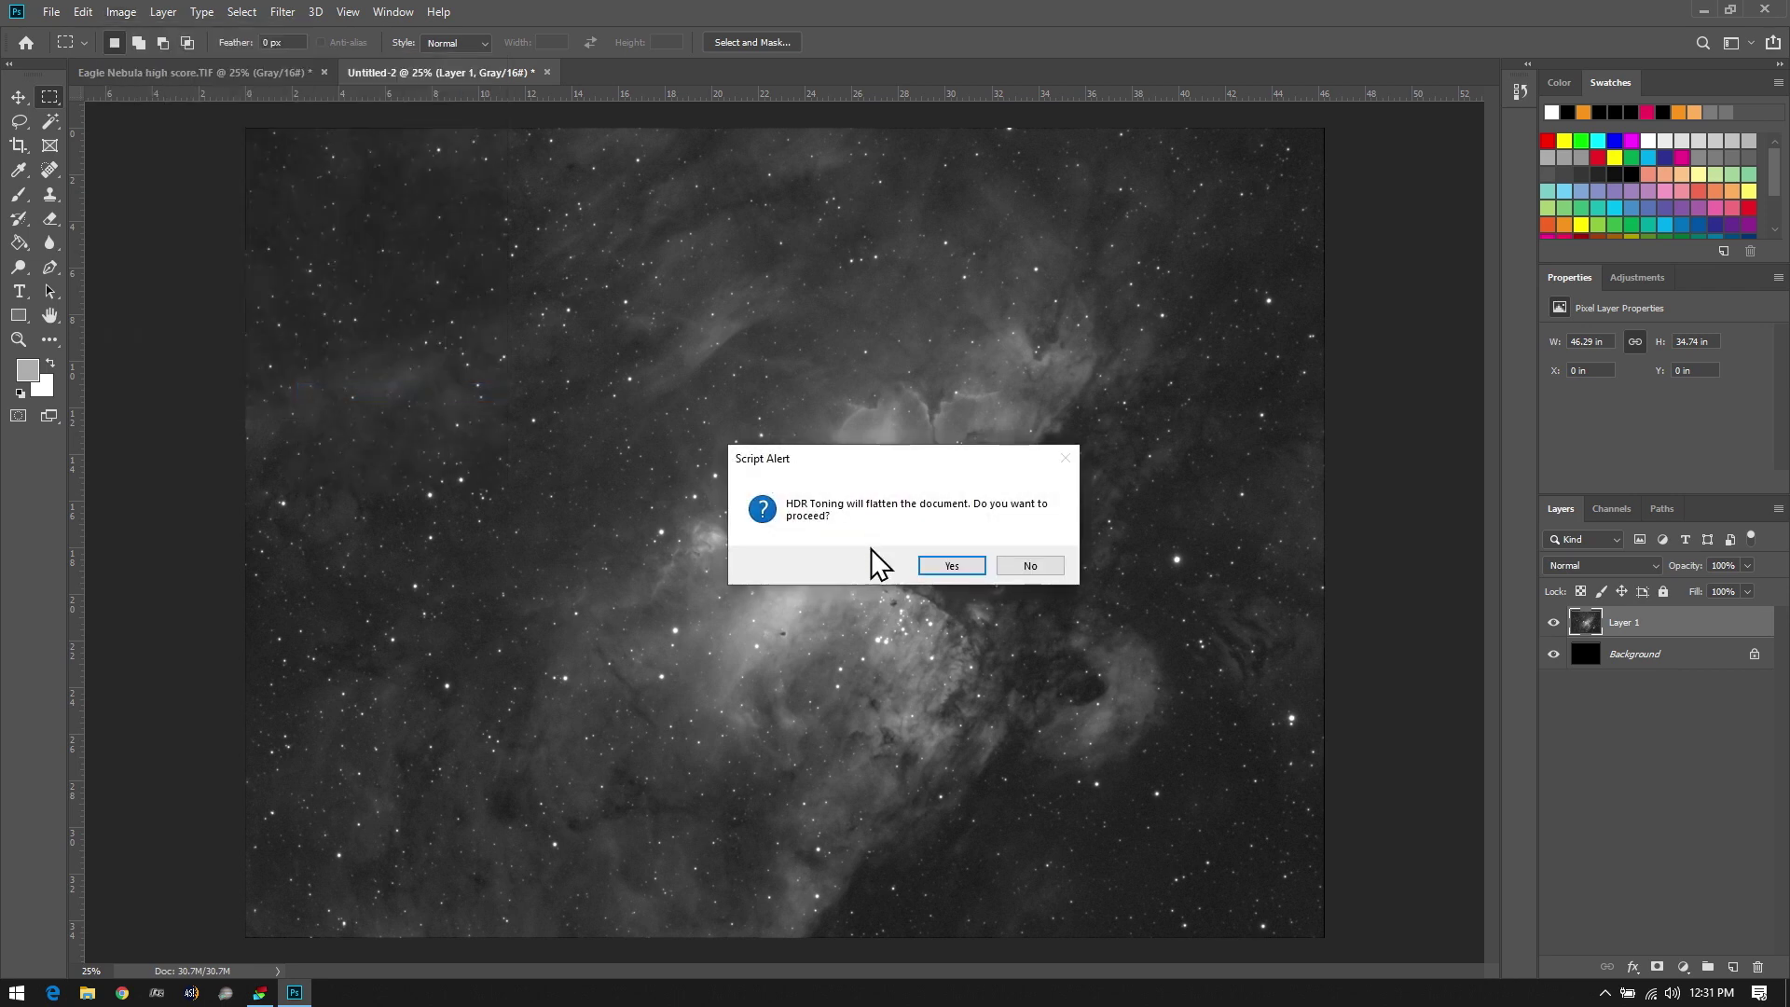
pyautogui.click(952, 566)
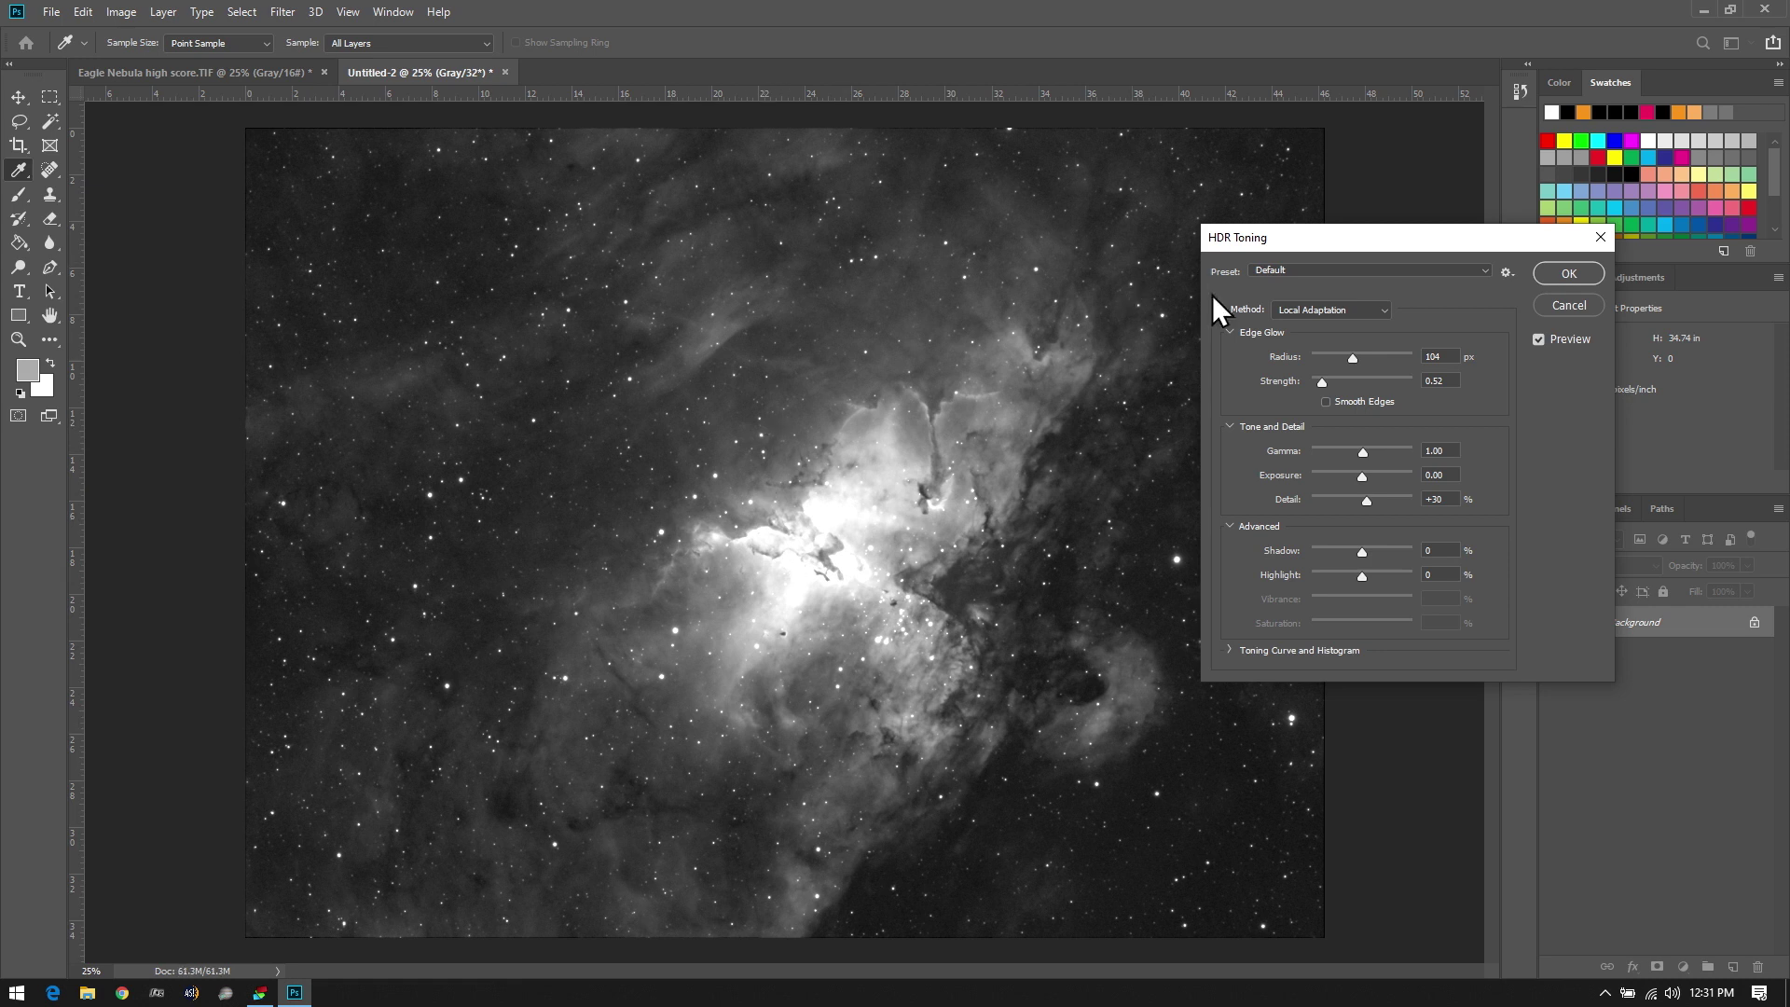
pyautogui.click(1377, 269)
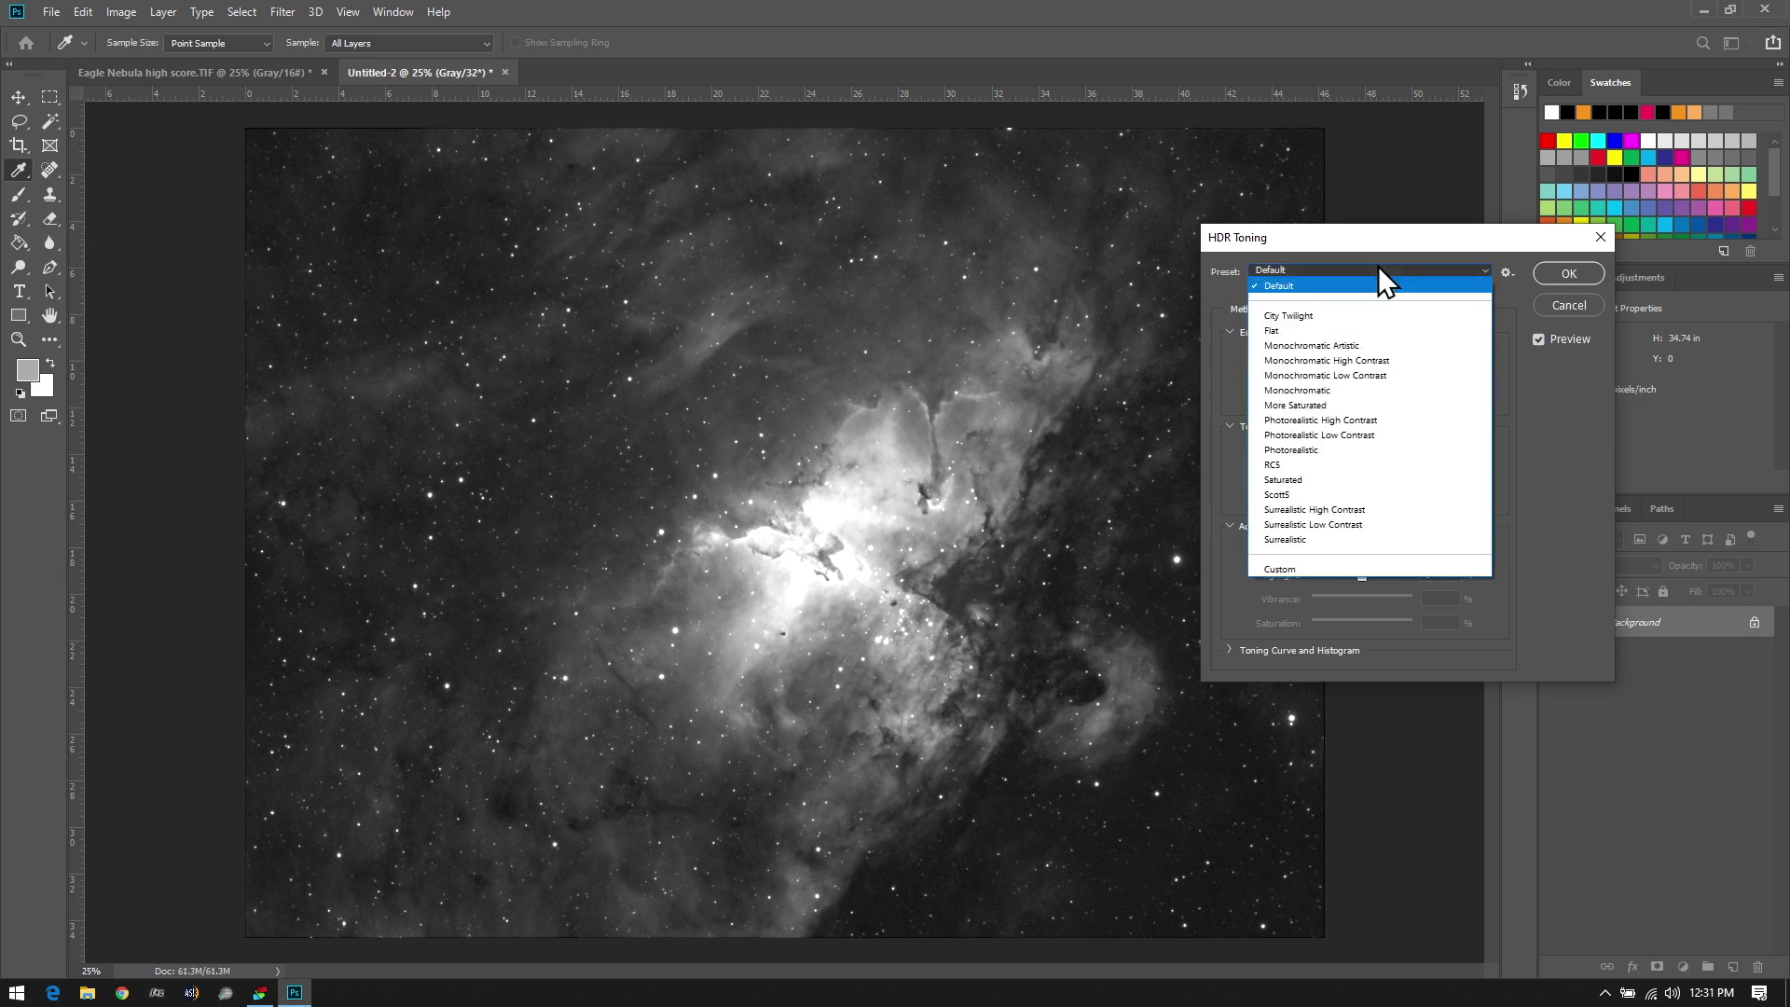
pyautogui.click(1378, 265)
pyautogui.click(1378, 266)
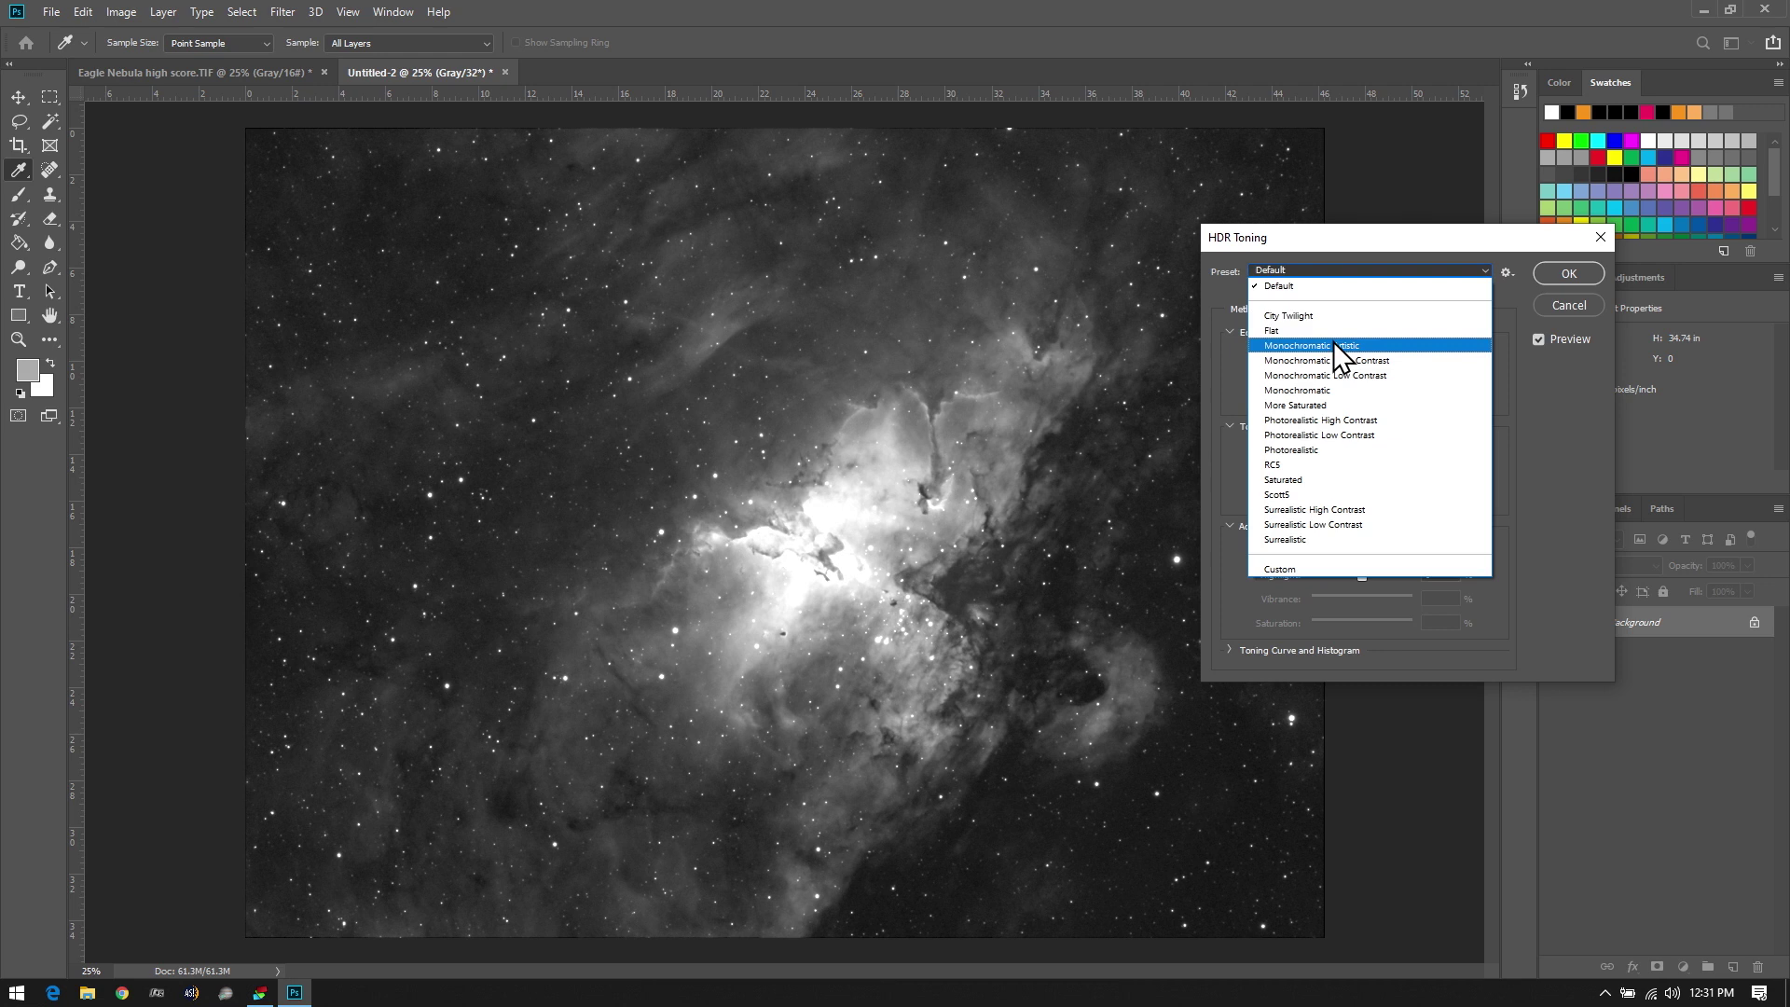
pyautogui.click(1335, 283)
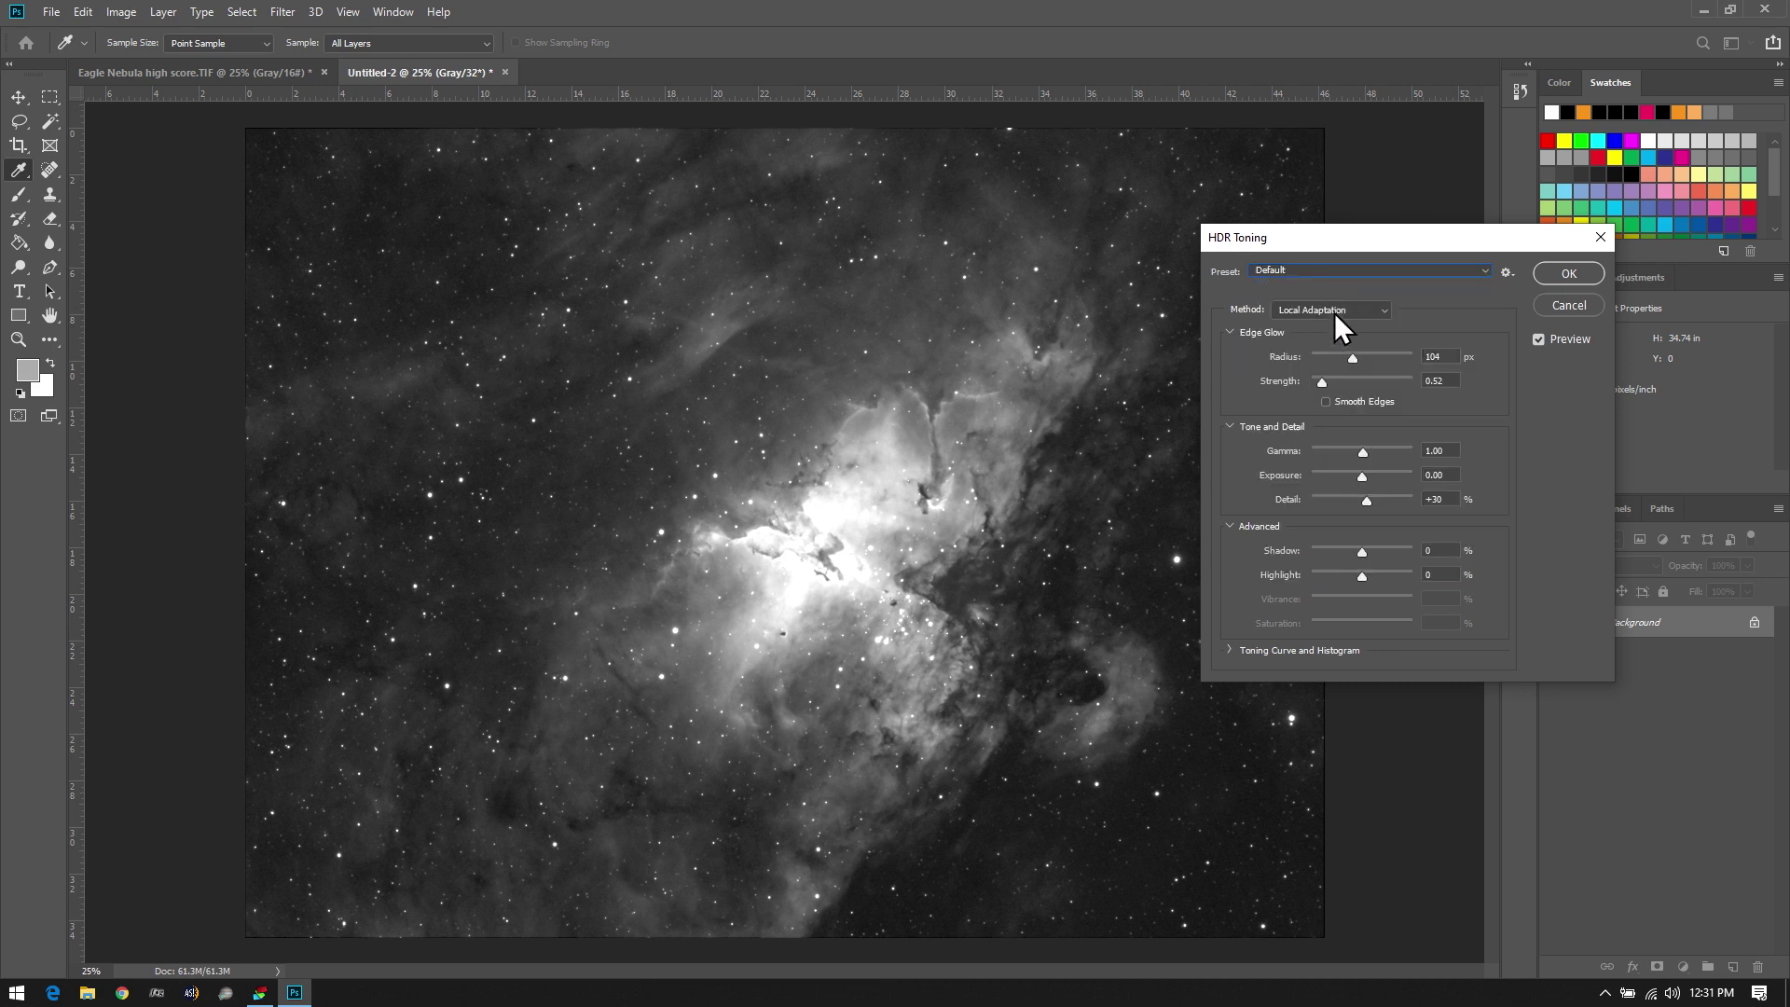
# Try the Highlight Compression, Exposure and Gamma, and Equalize Histogram toning methods, and return to Local Adaptation
pyautogui.click(1333, 312)
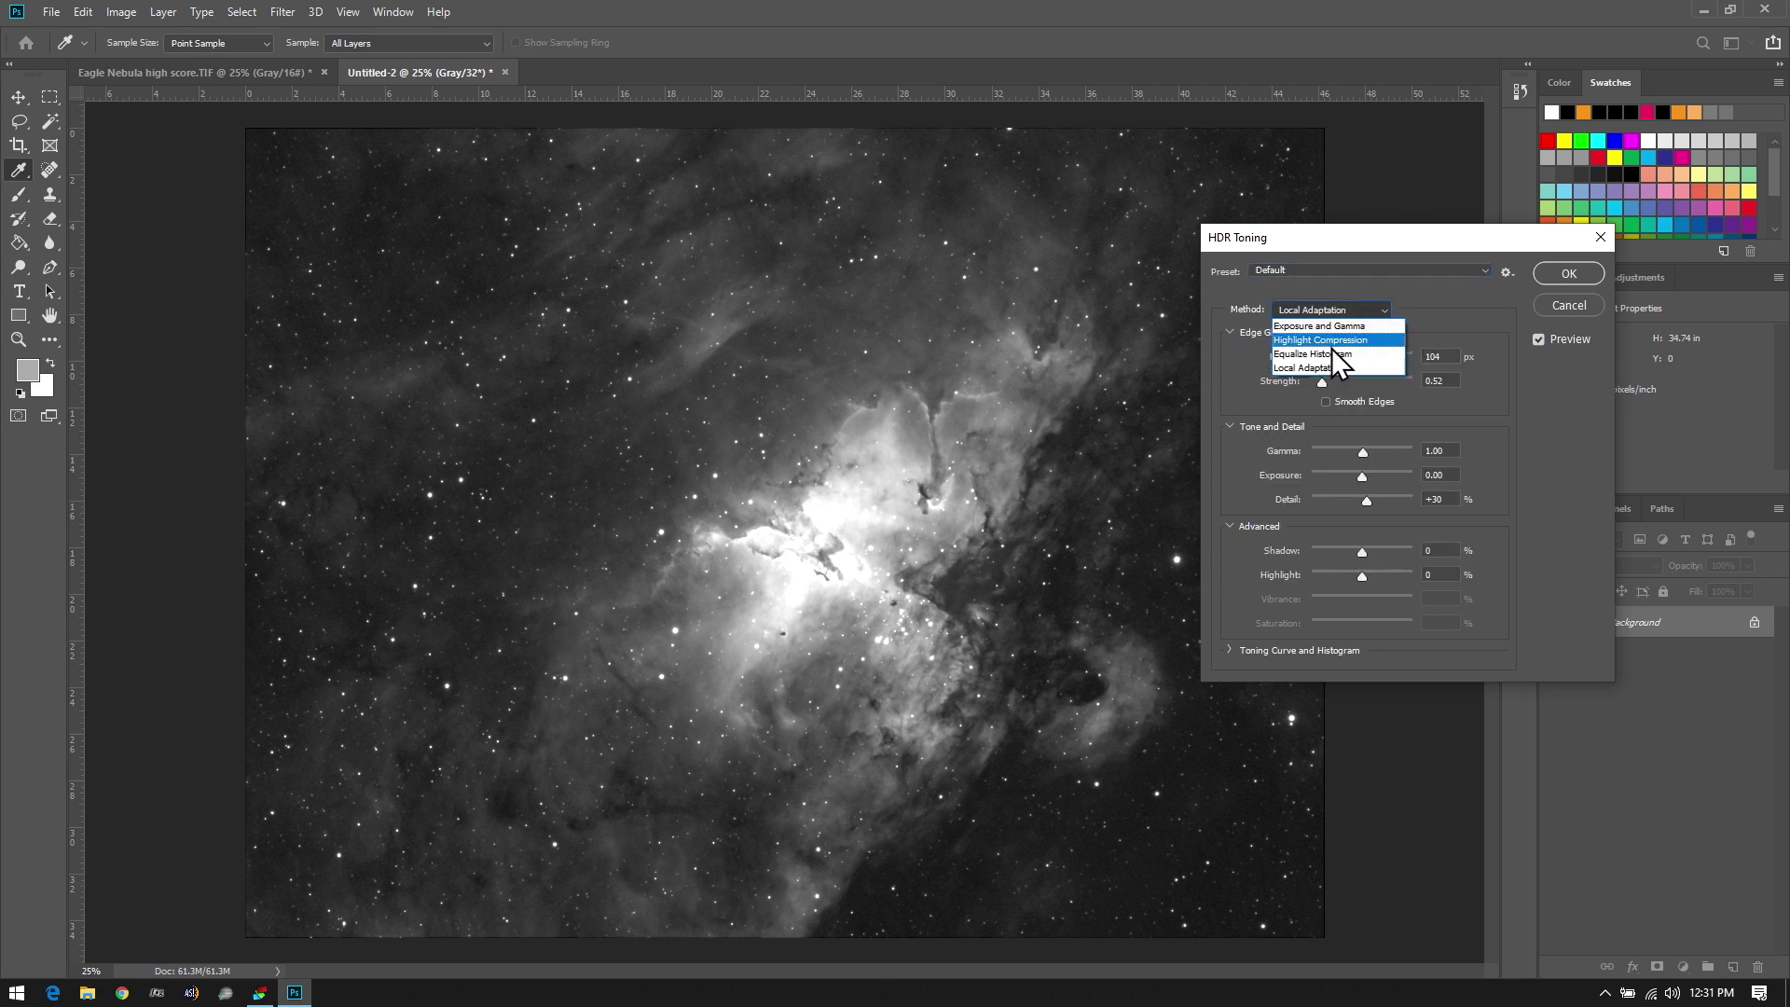
pyautogui.click(1333, 339)
pyautogui.click(1327, 312)
pyautogui.click(1326, 326)
pyautogui.click(1325, 308)
pyautogui.click(1322, 354)
pyautogui.click(1320, 309)
pyautogui.click(1321, 325)
pyautogui.click(1325, 310)
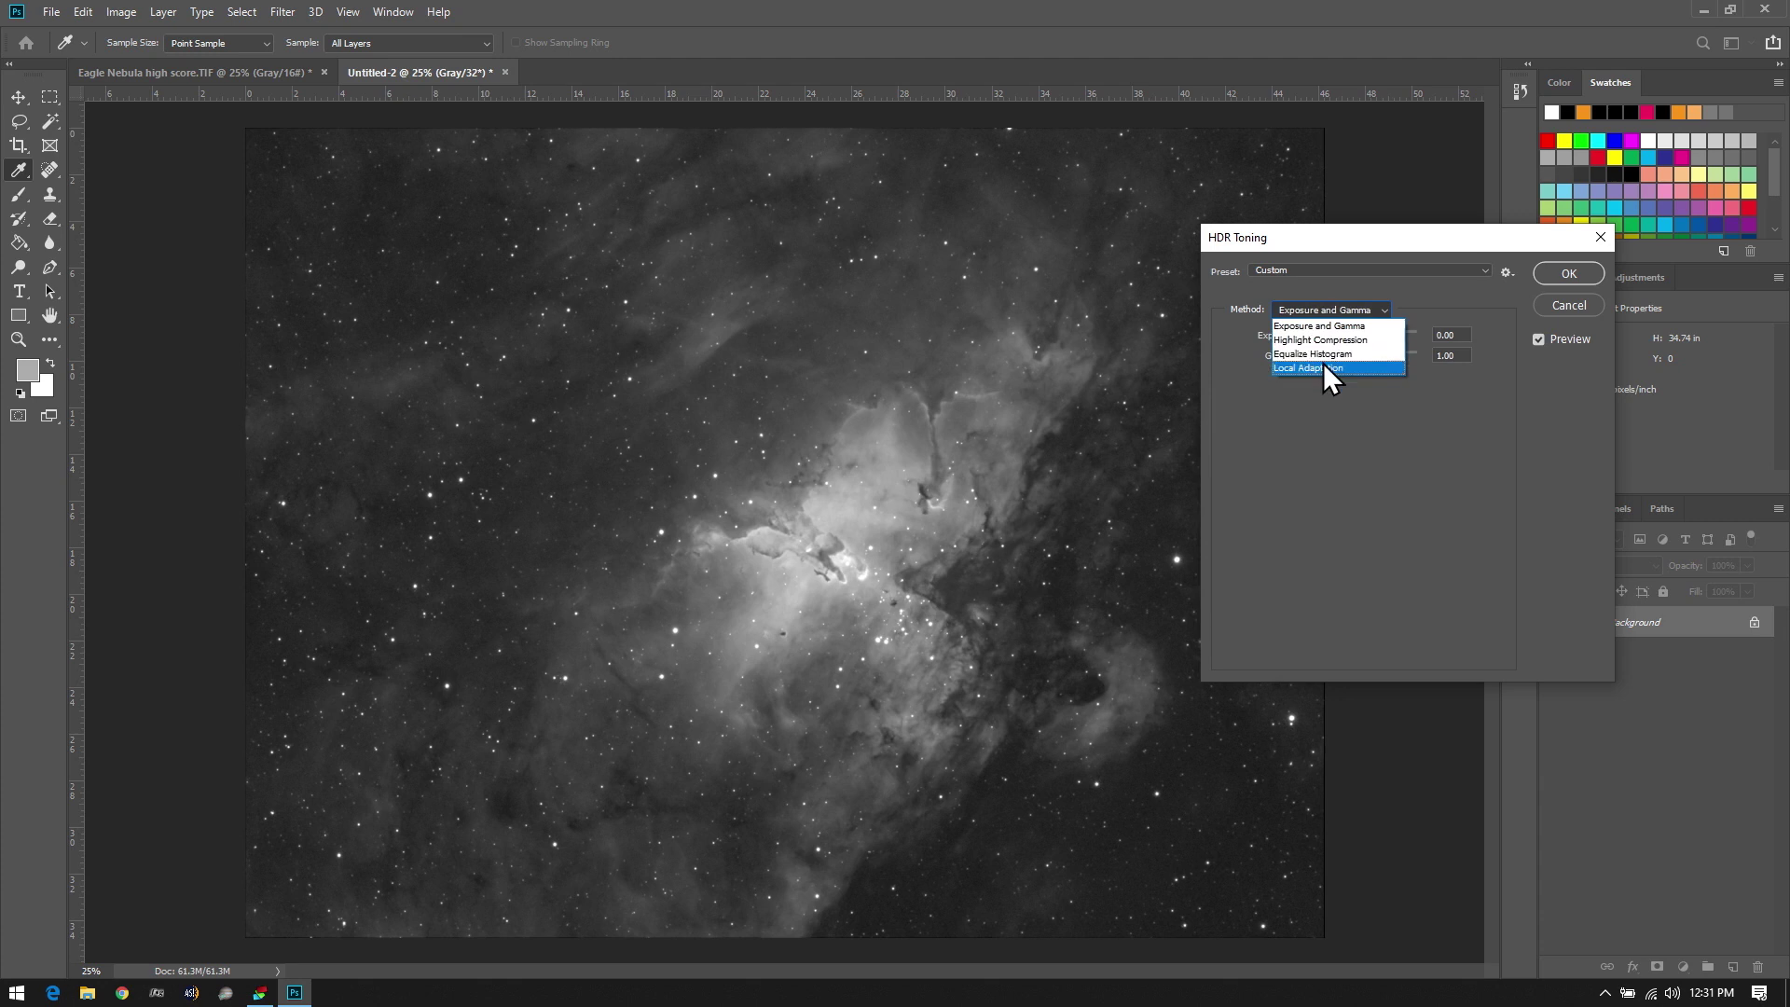
pyautogui.click(1323, 367)
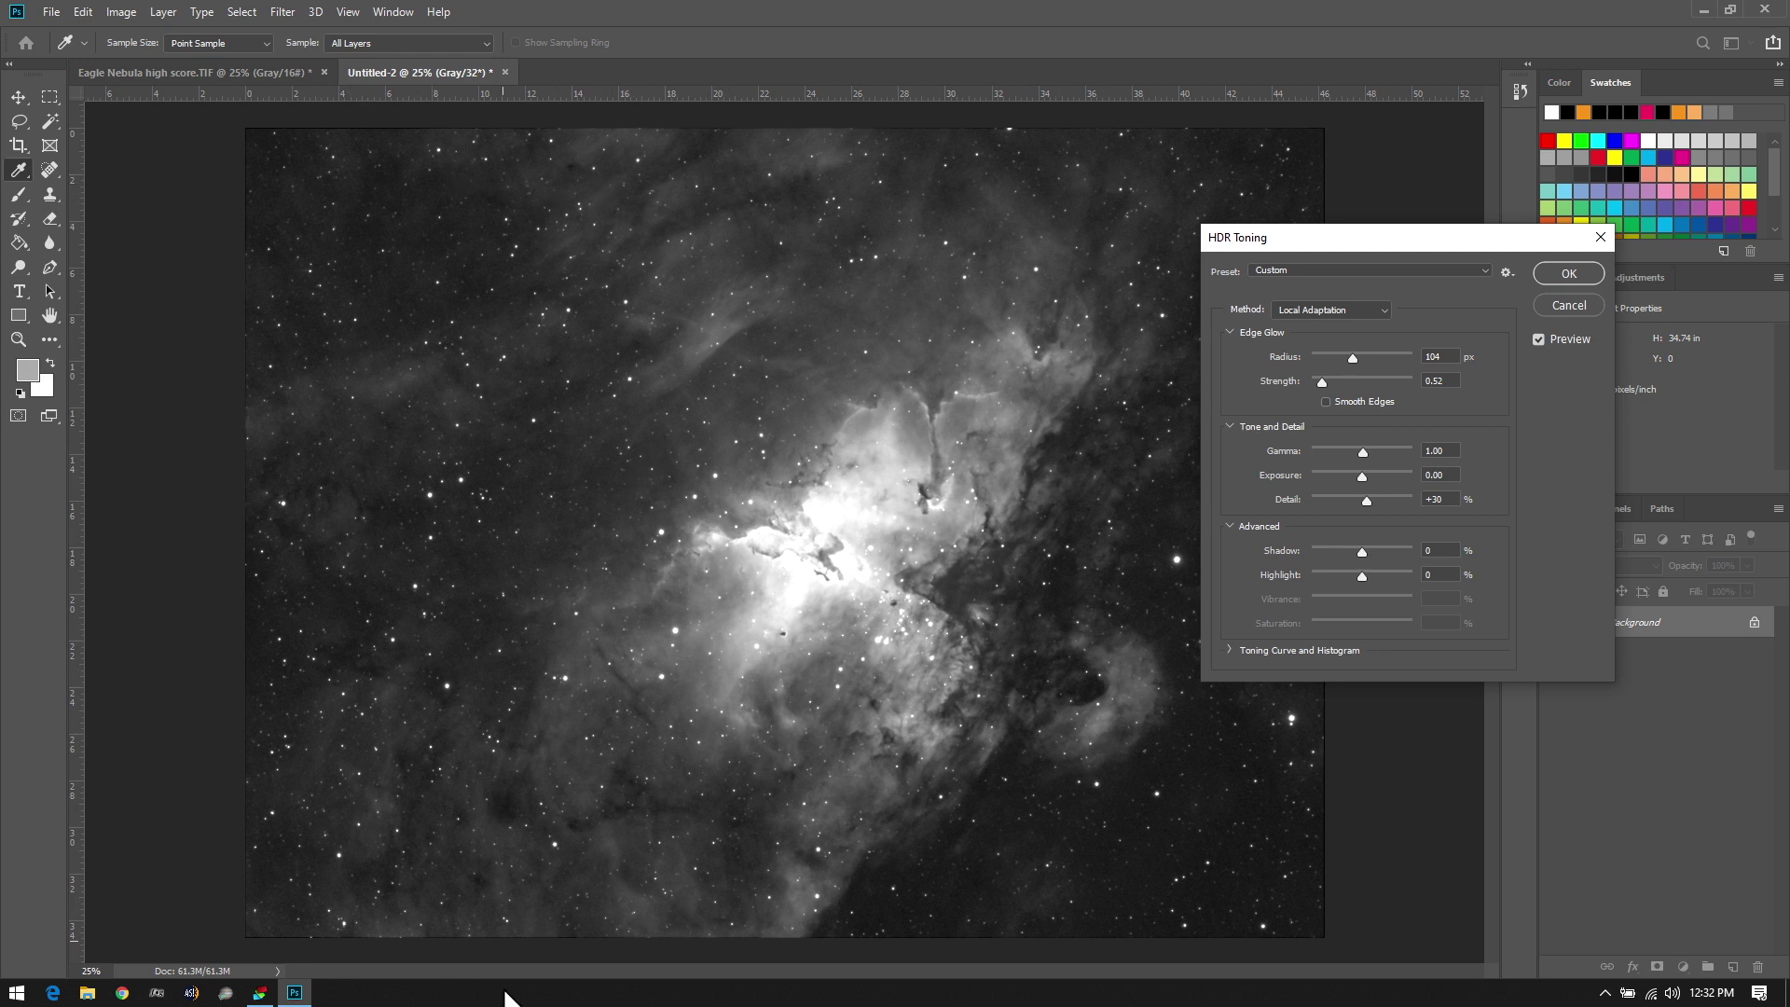
# Set the HDR Toning tone and detail values to Gamma 0.86, Exposure -1.61 and Detail +91%
pyautogui.moveTo(1359, 456); pyautogui.dragTo(1362, 454)
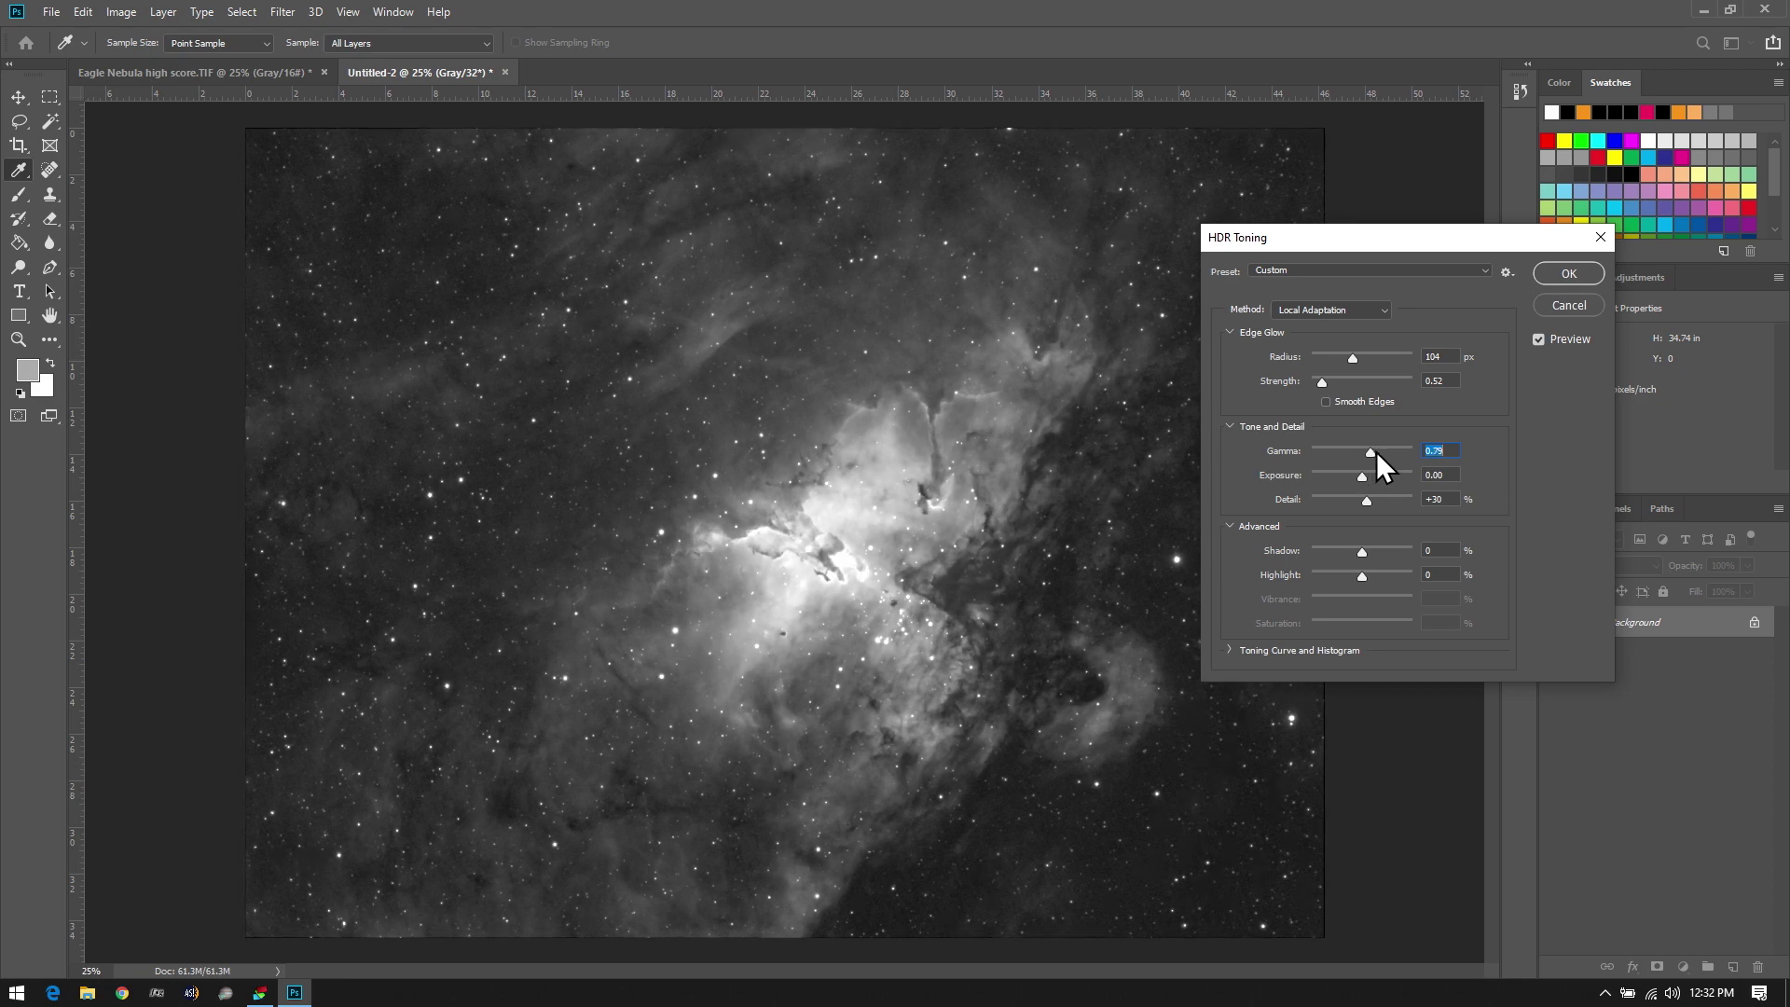
pyautogui.moveTo(1376, 451); pyautogui.dragTo(1413, 452)
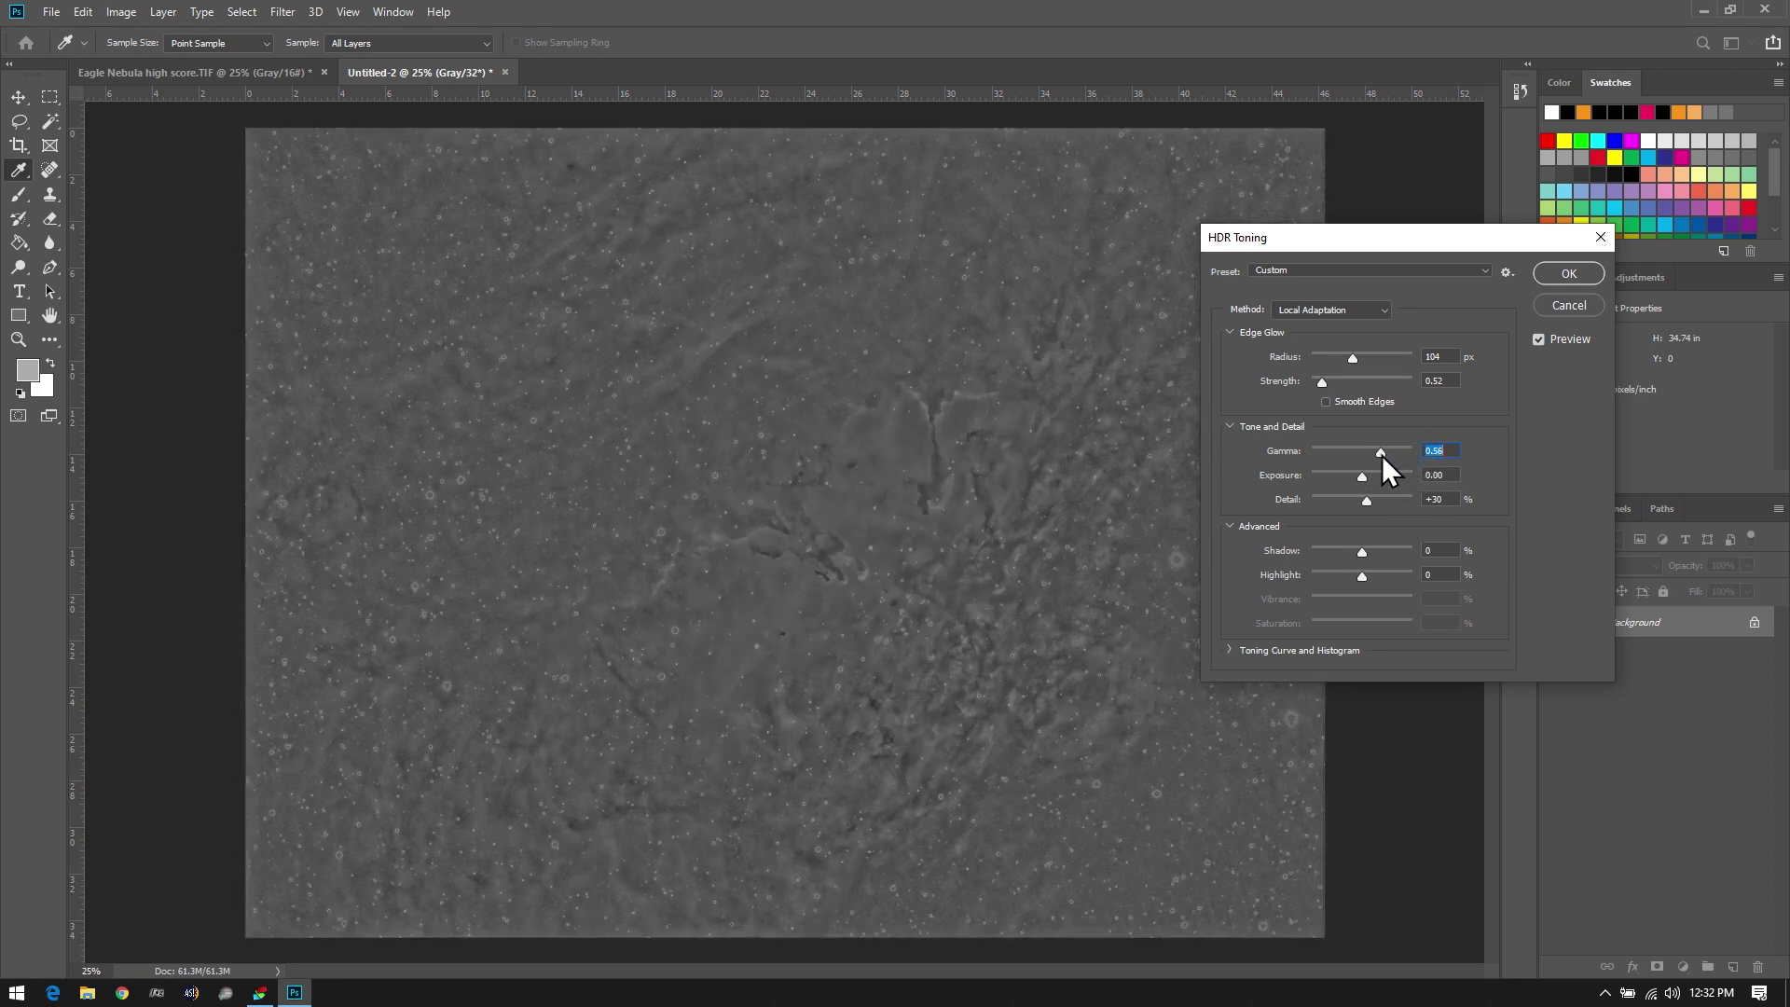
pyautogui.moveTo(1382, 455); pyautogui.dragTo(1373, 455)
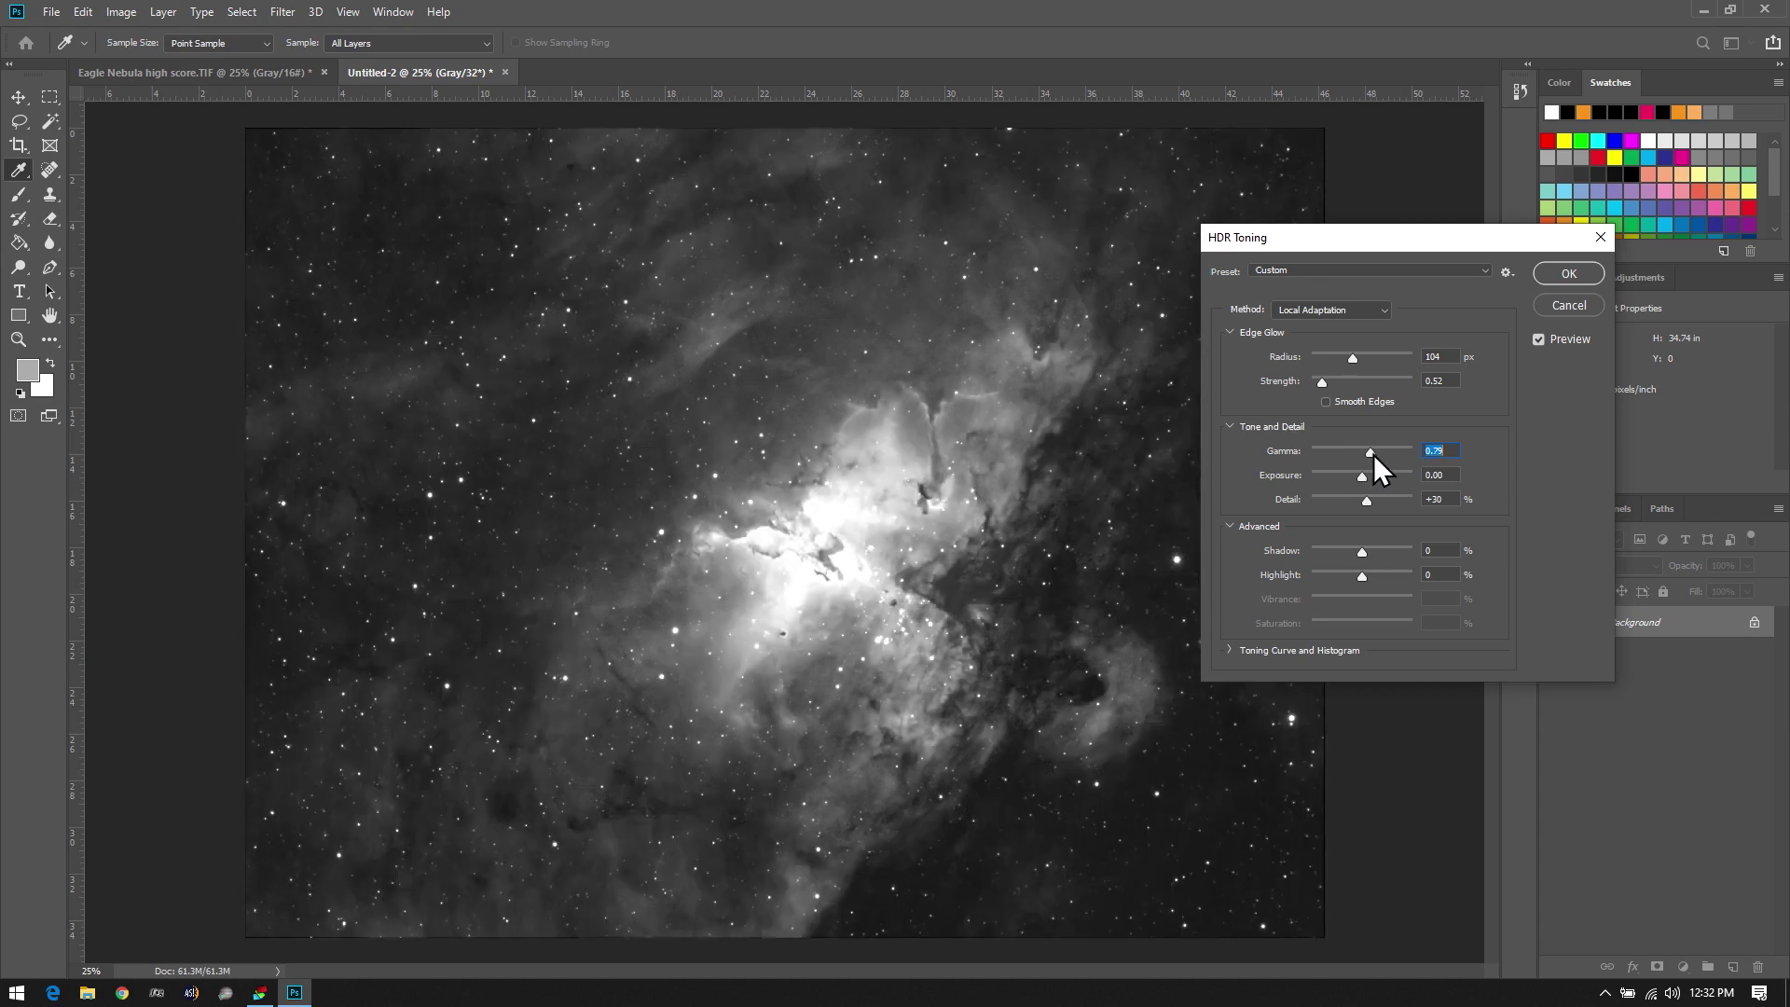
pyautogui.moveTo(1374, 453); pyautogui.dragTo(1379, 453)
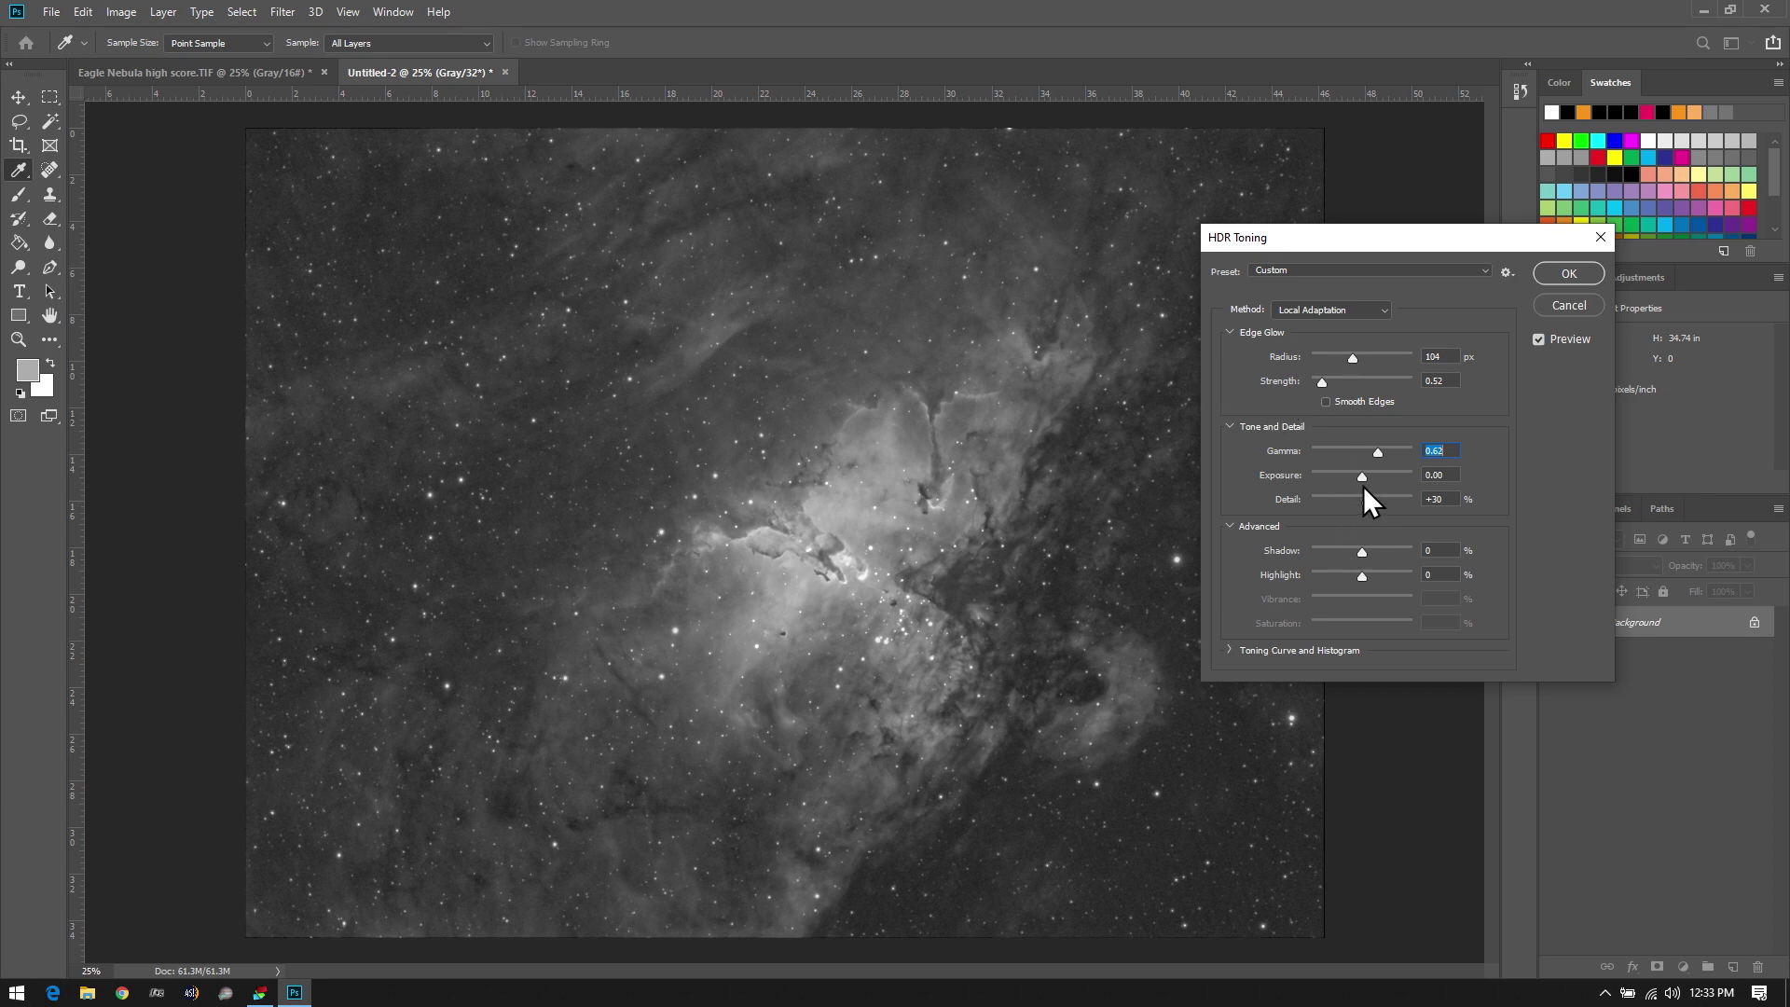
pyautogui.moveTo(1365, 478)
pyautogui.mouseDown()
pyautogui.moveTo(1333, 480)
pyautogui.moveTo(1361, 482)
pyautogui.mouseUp()
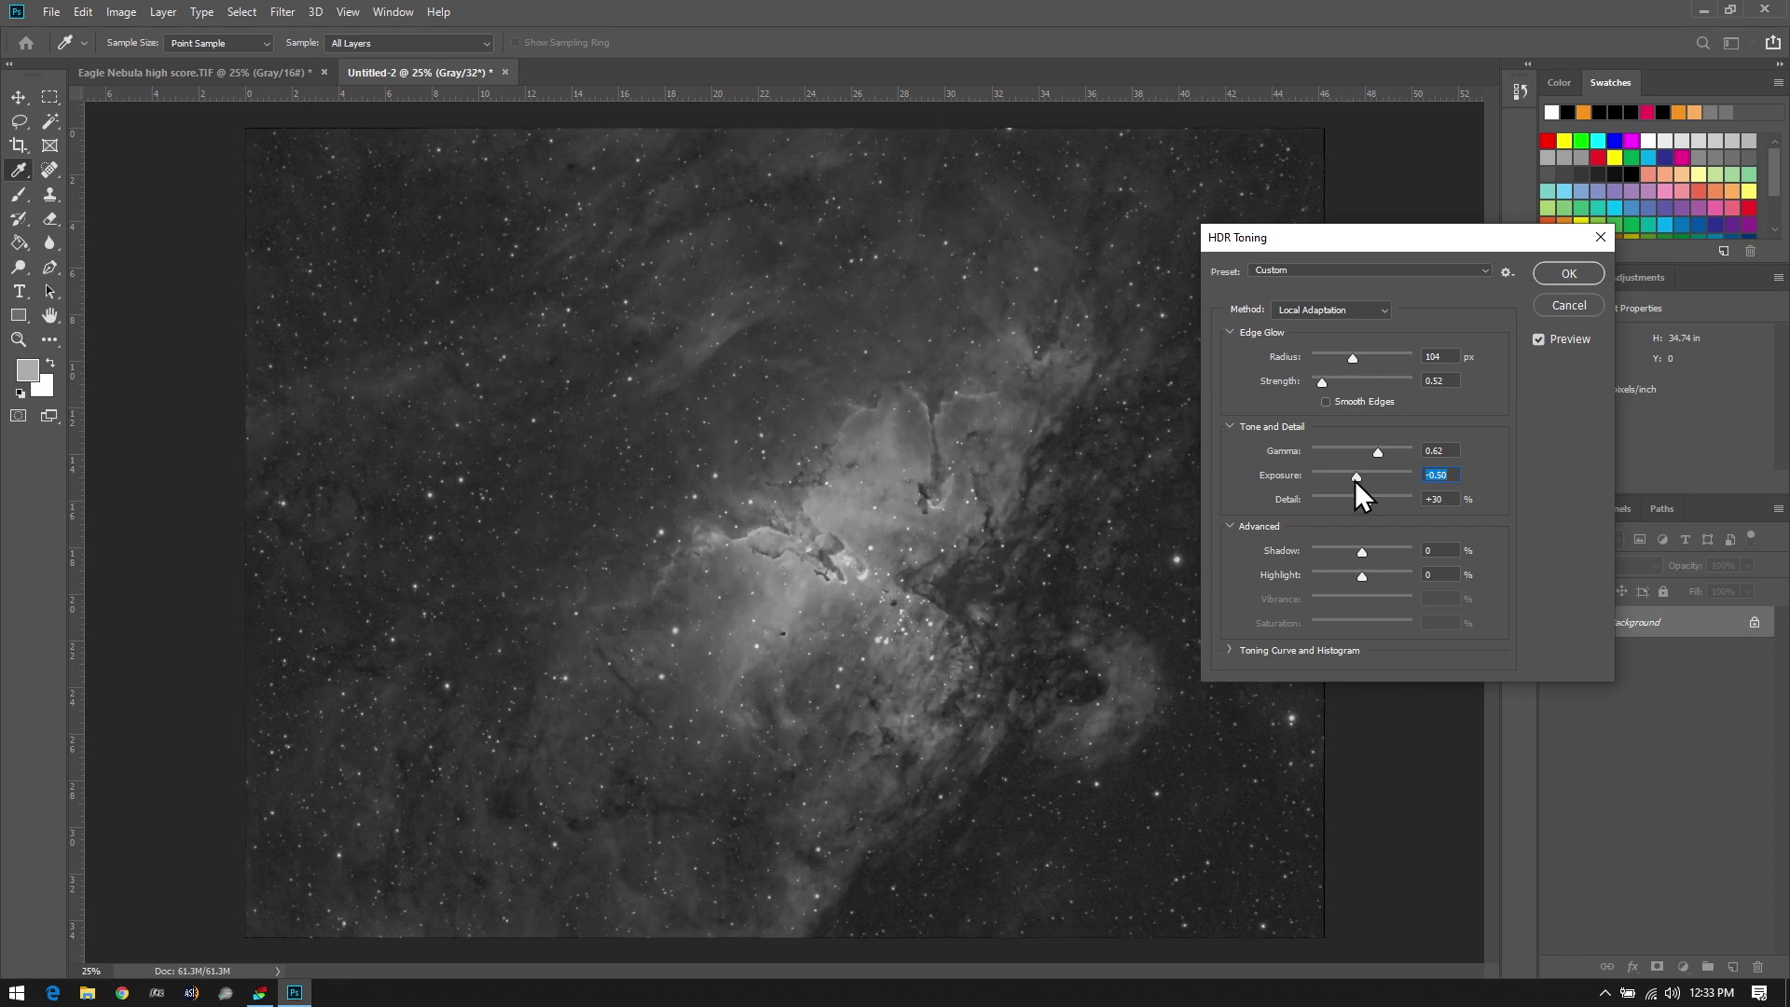
pyautogui.moveTo(1356, 477); pyautogui.dragTo(1354, 477)
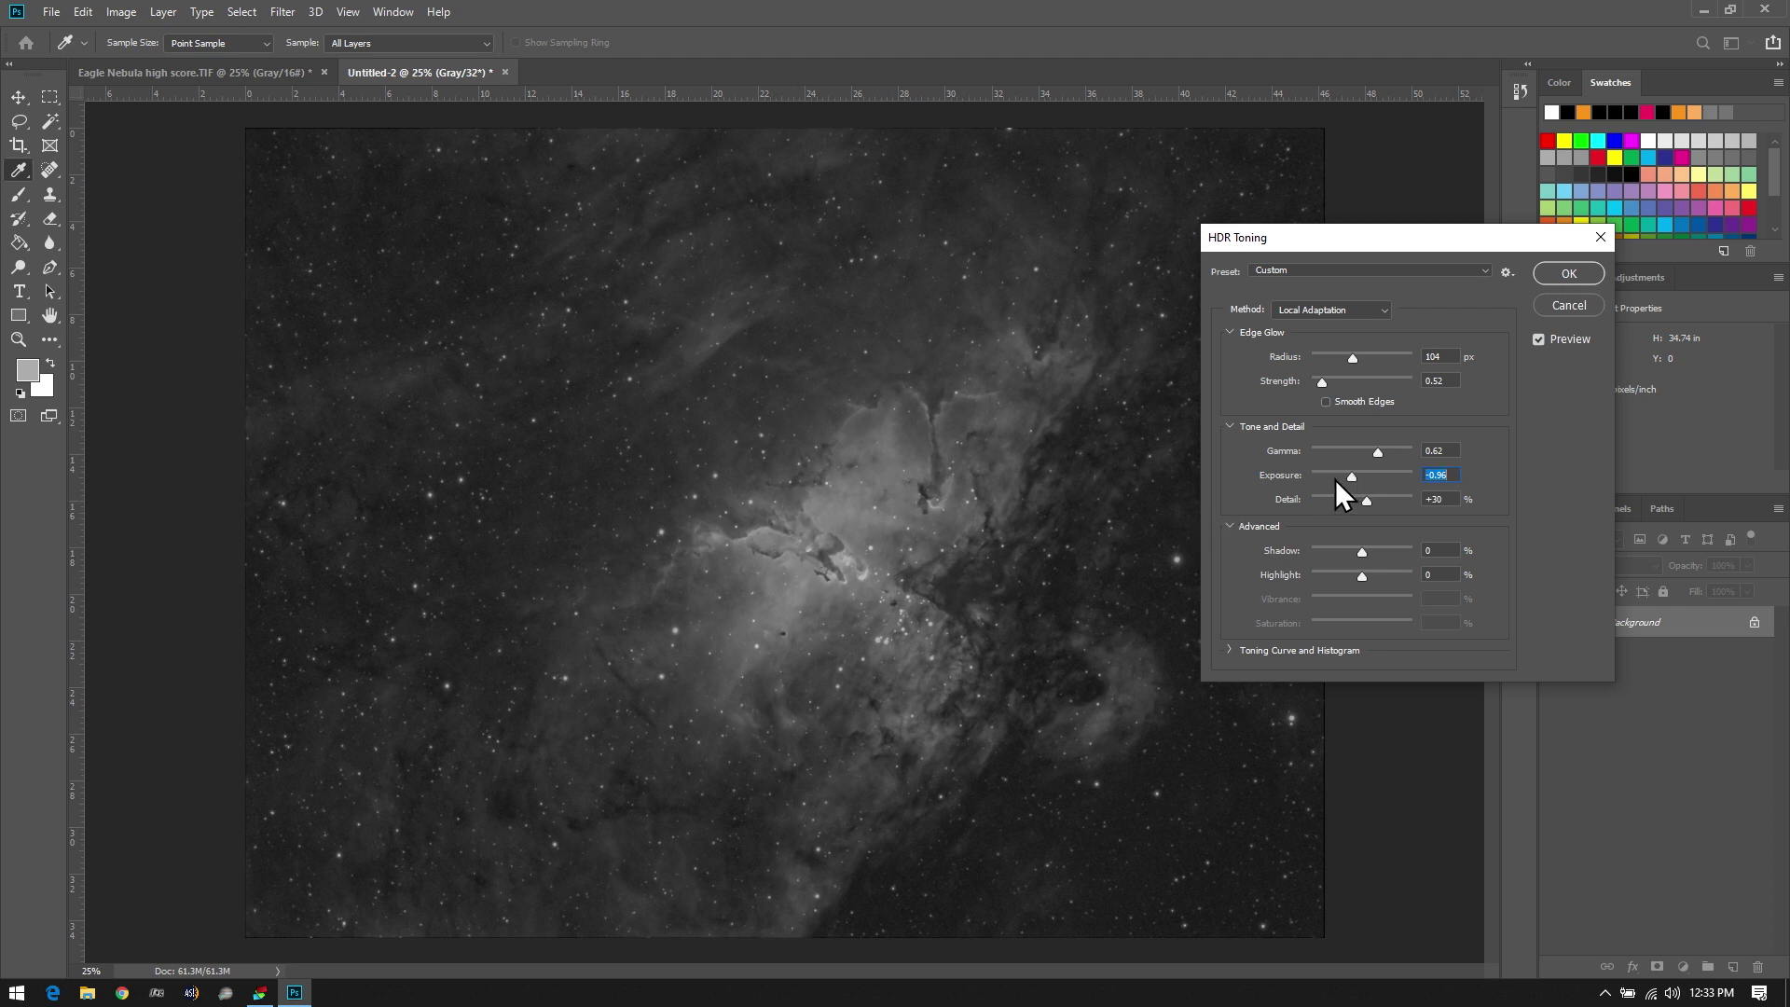
pyautogui.moveTo(1349, 473); pyautogui.dragTo(1378, 455)
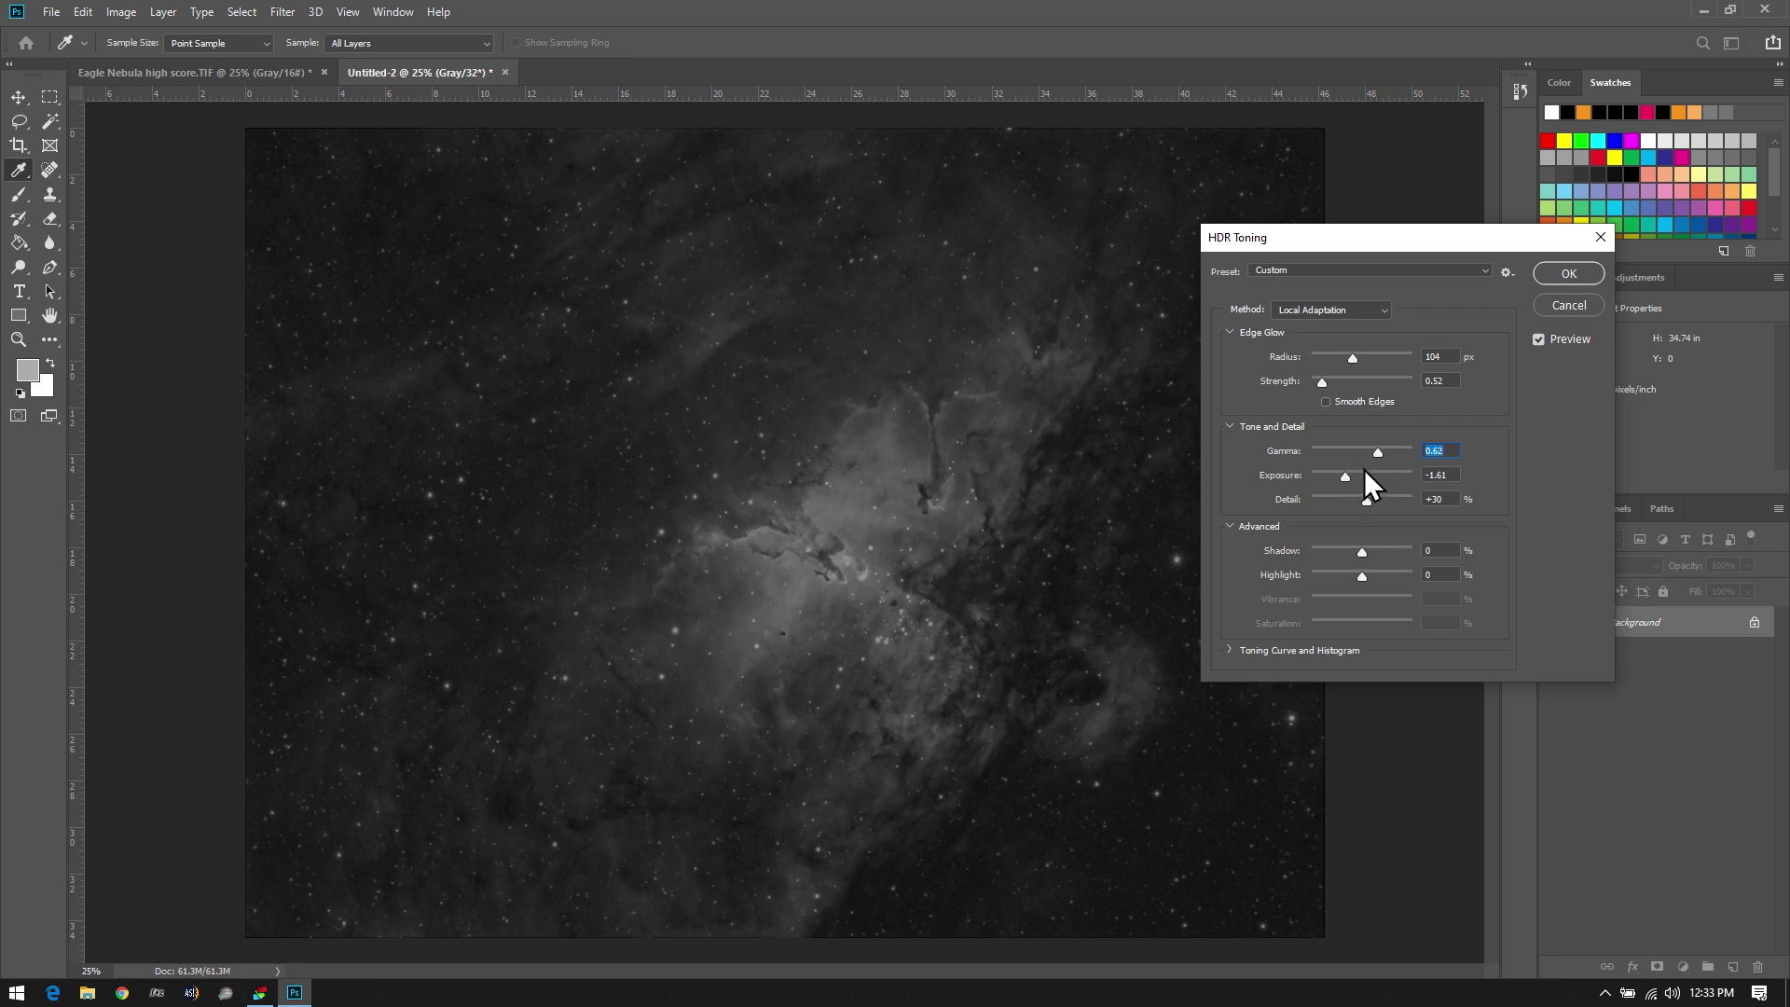
pyautogui.moveTo(1368, 459); pyautogui.dragTo(1368, 457)
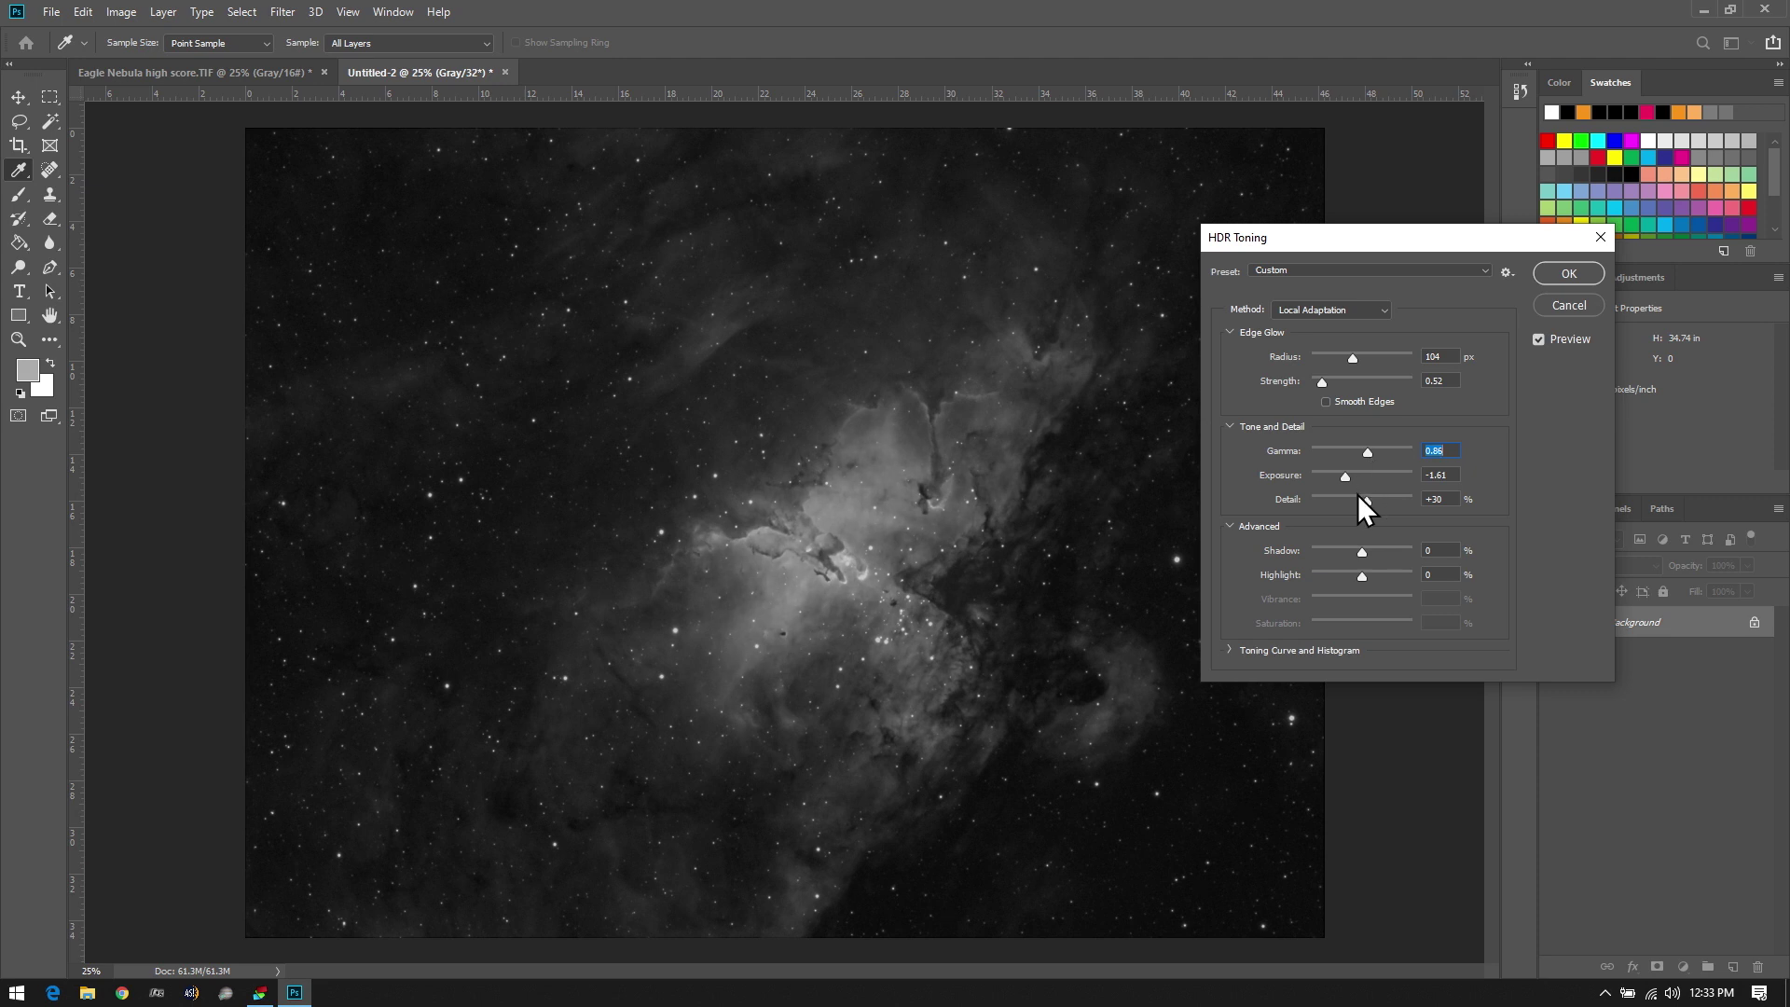
pyautogui.moveTo(1366, 501); pyautogui.dragTo(1466, 568)
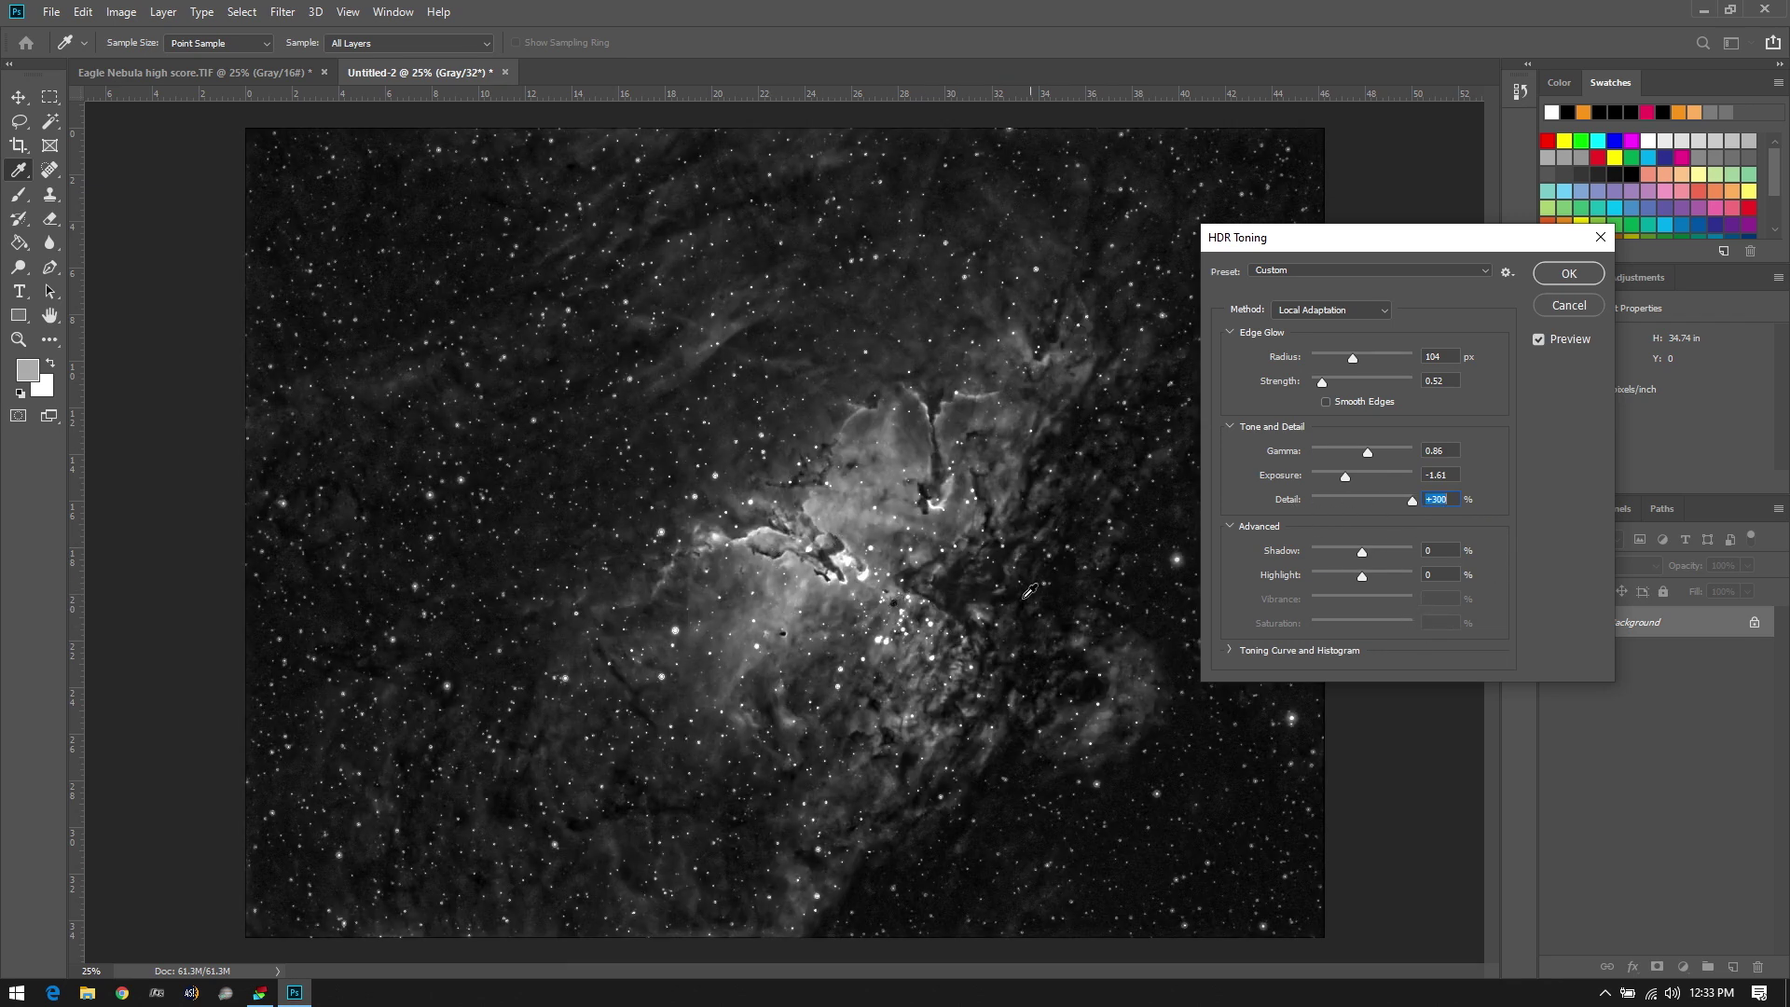
pyautogui.moveTo(1357, 501); pyautogui.dragTo(1366, 502)
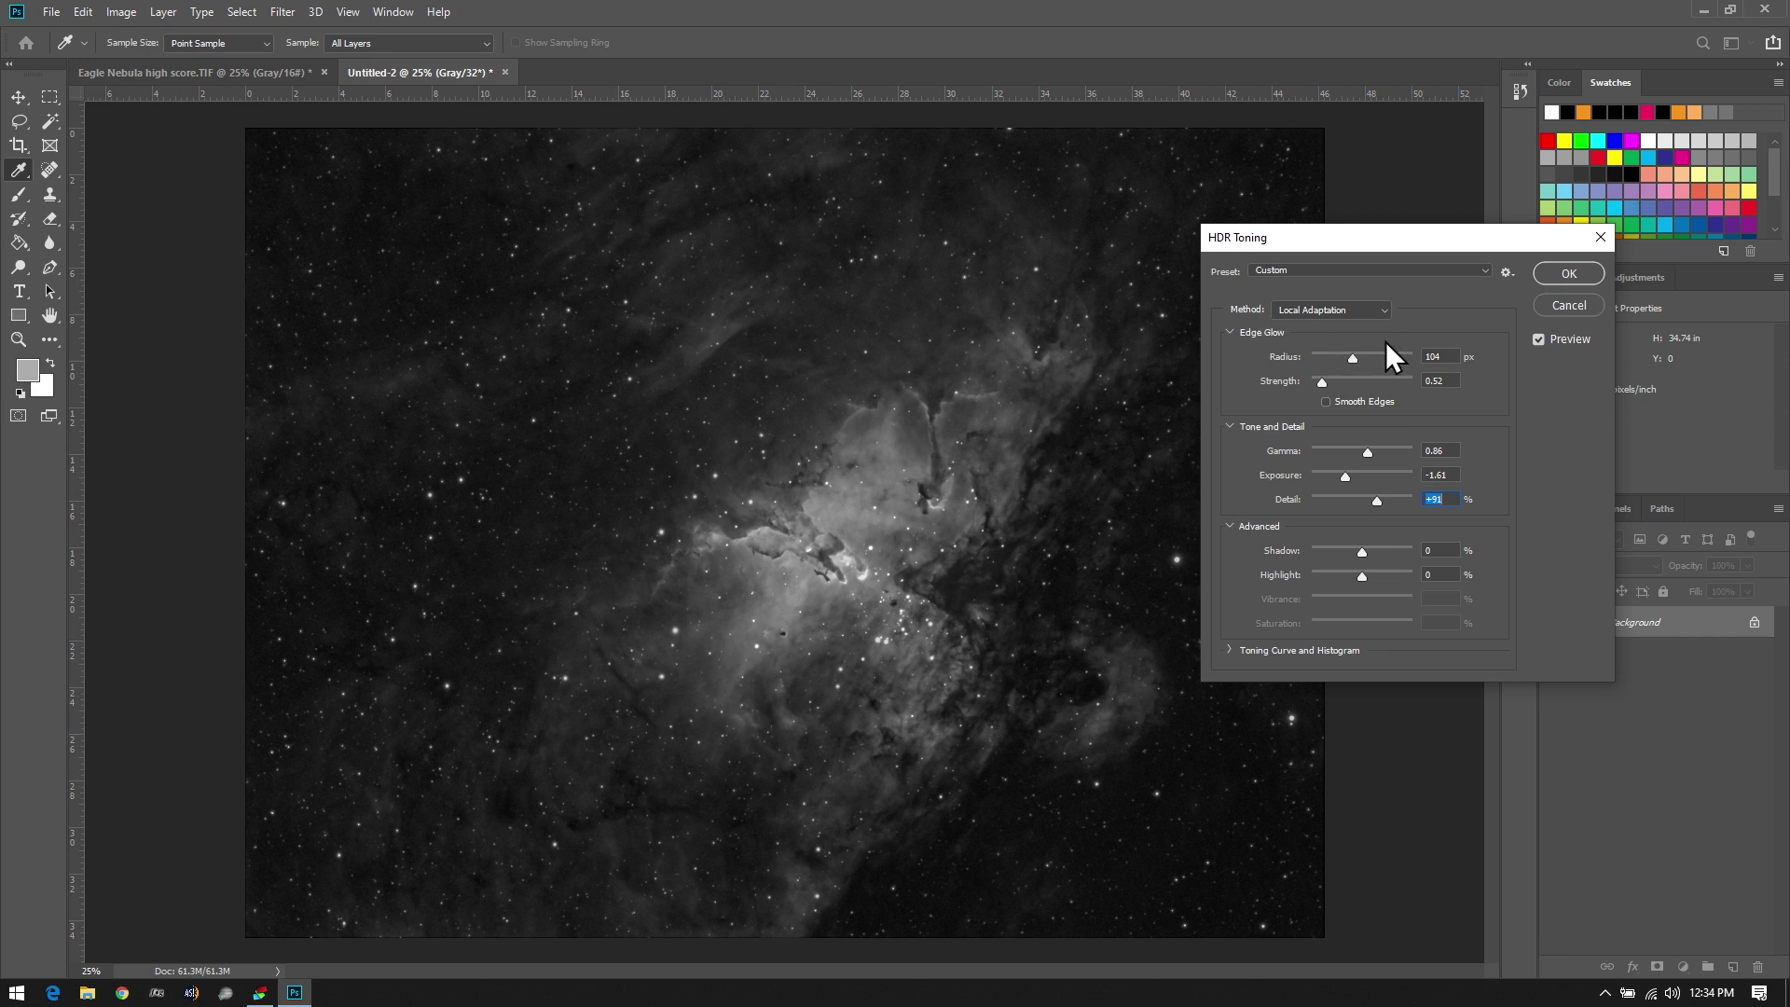
# Try extreme edge glow radii on the nebula and settle on a Radius of 150 px and a Strength of 0.35
pyautogui.moveTo(1340, 355); pyautogui.dragTo(1332, 358)
pyautogui.moveTo(1381, 354)
pyautogui.mouseDown()
pyautogui.moveTo(1328, 356)
pyautogui.moveTo(1356, 354)
pyautogui.mouseUp()
pyautogui.moveTo(1355, 356); pyautogui.dragTo(1315, 376)
pyautogui.click(1332, 363)
pyautogui.moveTo(1334, 364); pyautogui.dragTo(1399, 383)
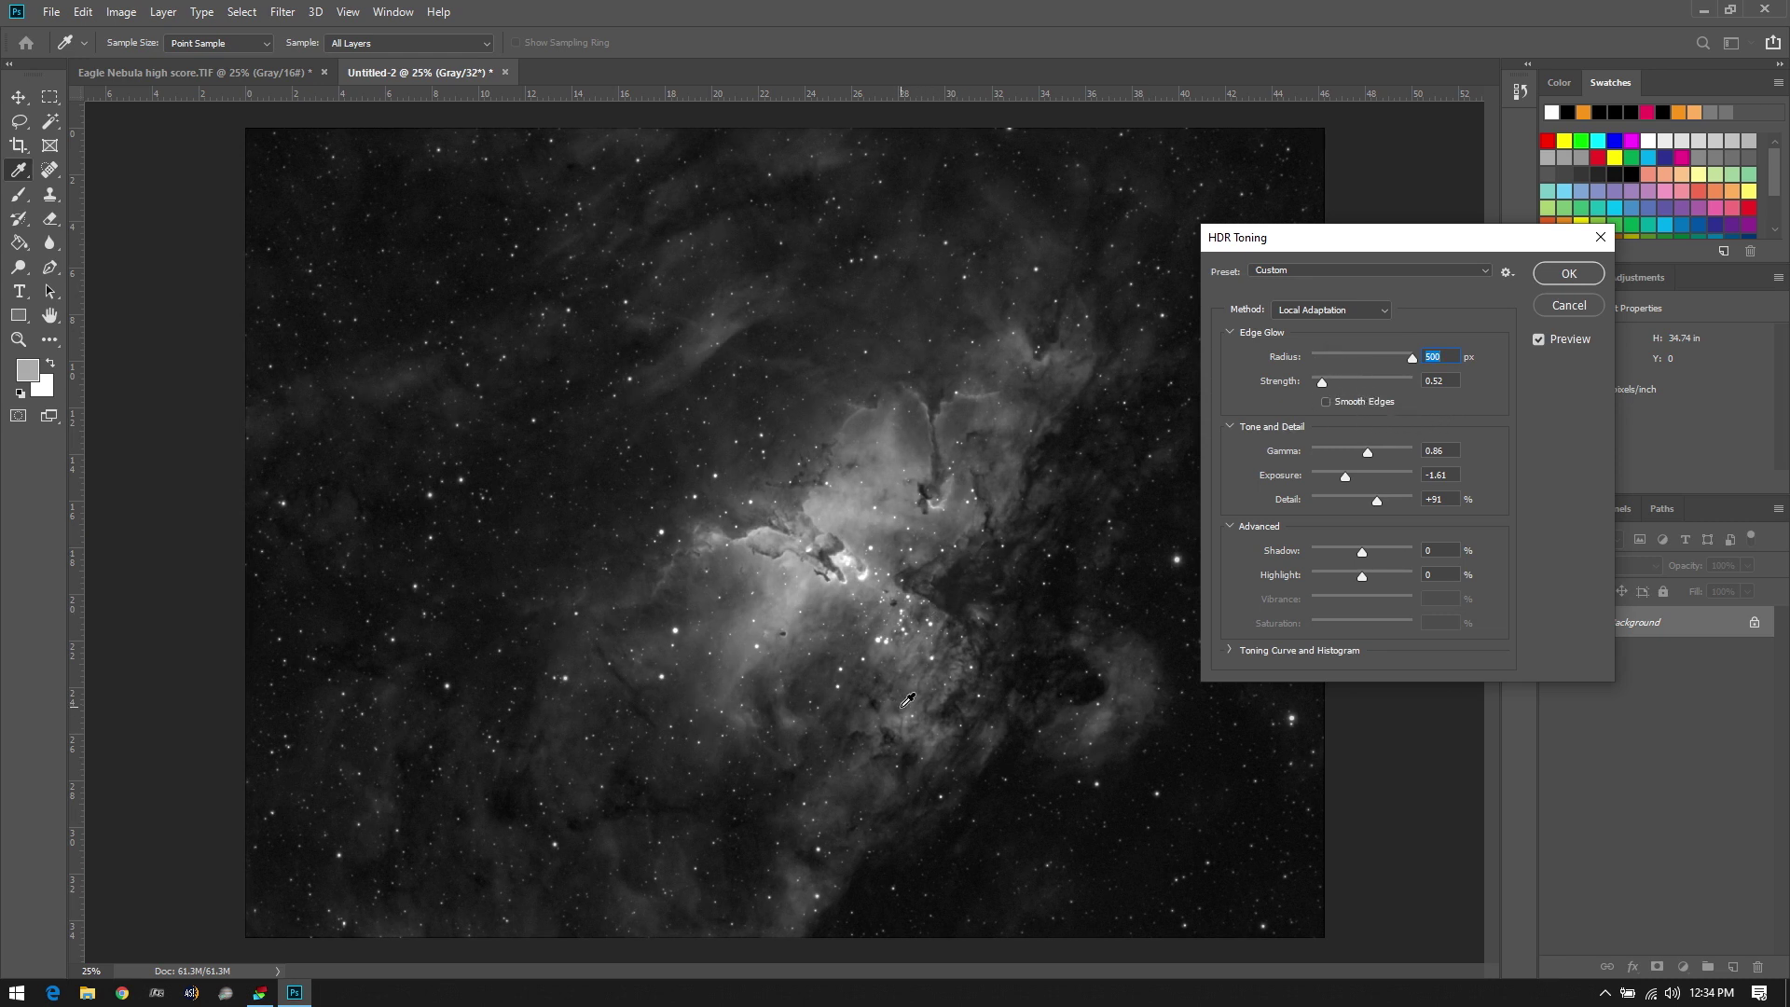
pyautogui.click(1319, 362)
pyautogui.moveTo(1320, 361); pyautogui.dragTo(1310, 362)
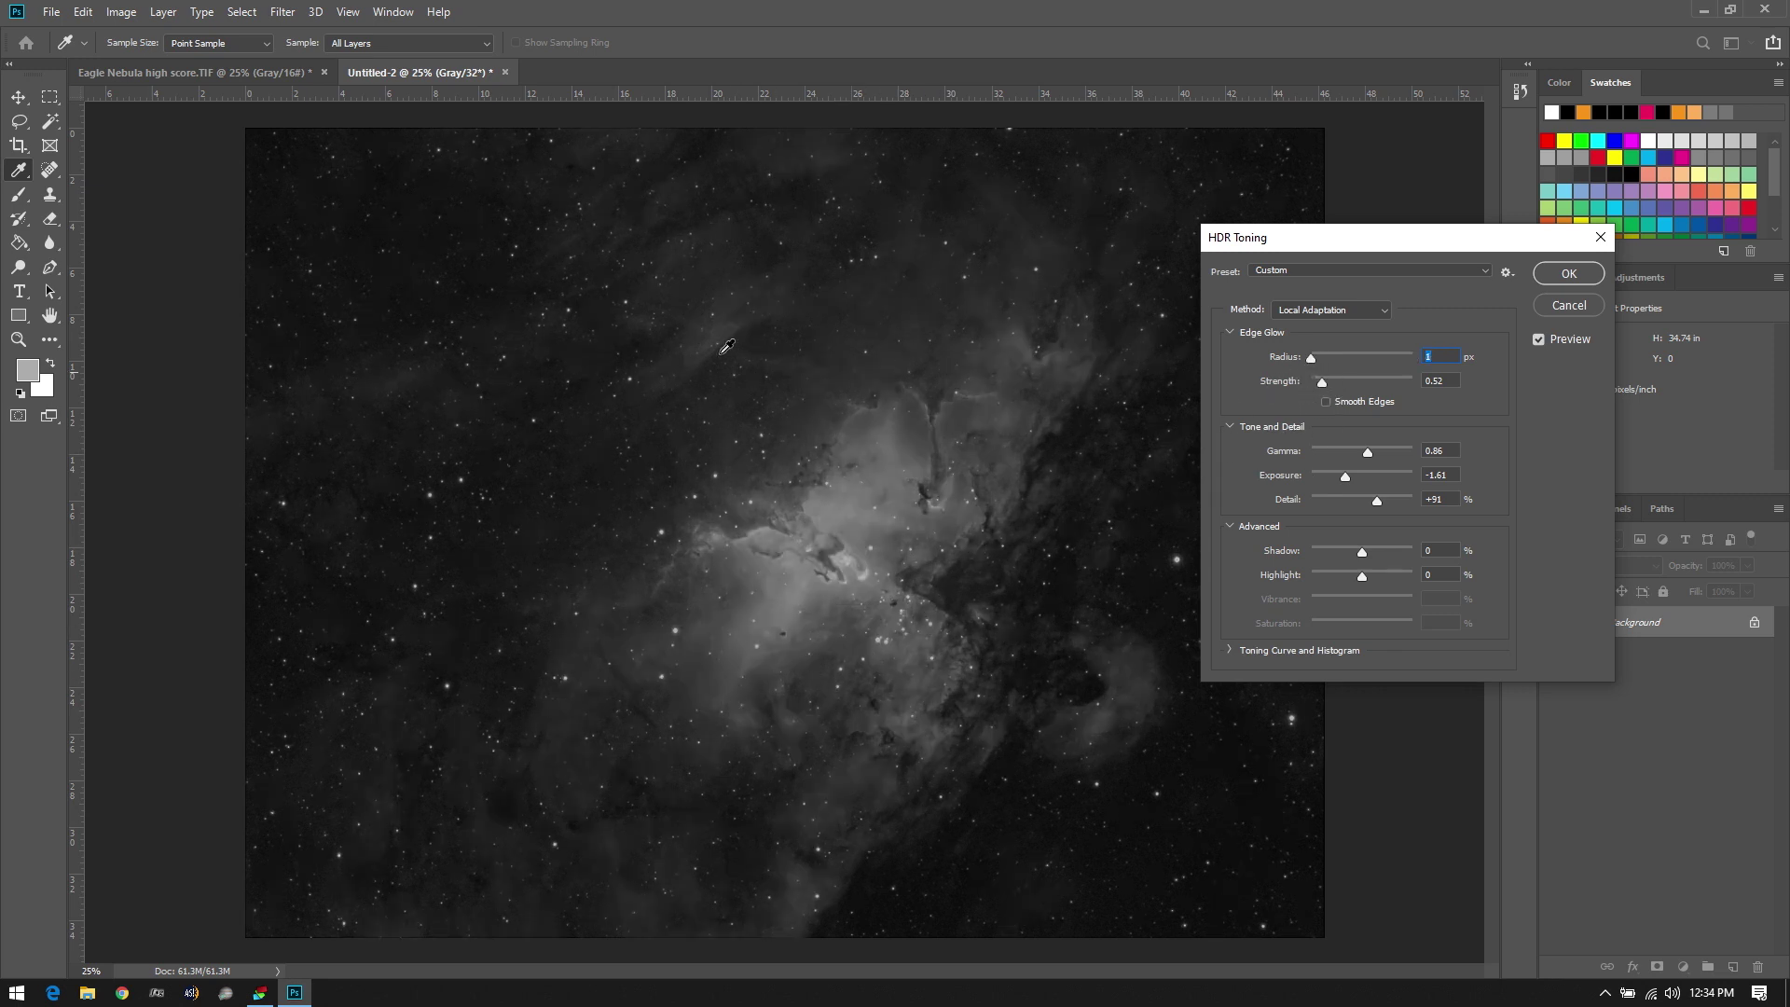
pyautogui.moveTo(1311, 366); pyautogui.dragTo(1380, 356)
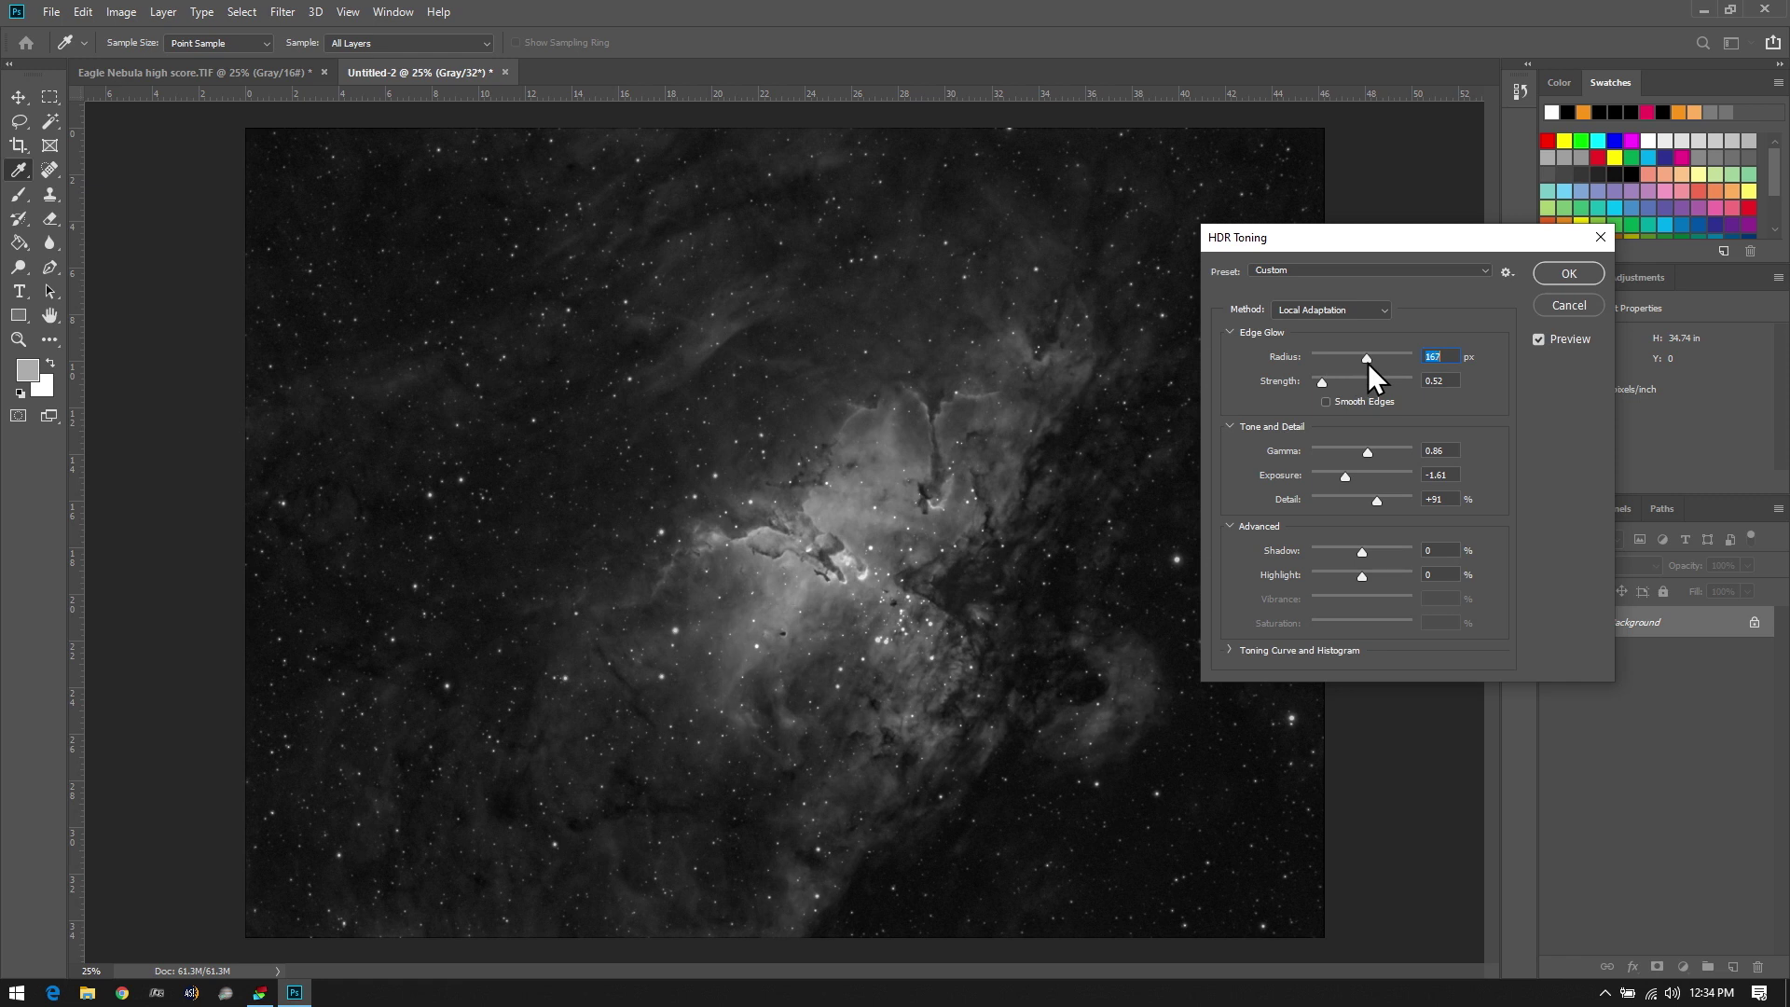
pyautogui.moveTo(1367, 362); pyautogui.dragTo(1325, 370)
pyautogui.moveTo(1357, 360); pyautogui.dragTo(1357, 362)
pyautogui.moveTo(1363, 362); pyautogui.dragTo(1283, 371)
# Set the advanced toning values to Shadow -43% and Highlight +8%, and apply HDR Toning
pyautogui.moveTo(1362, 552)
pyautogui.mouseDown()
pyautogui.moveTo(1410, 548)
pyautogui.moveTo(1347, 549)
pyautogui.mouseUp()
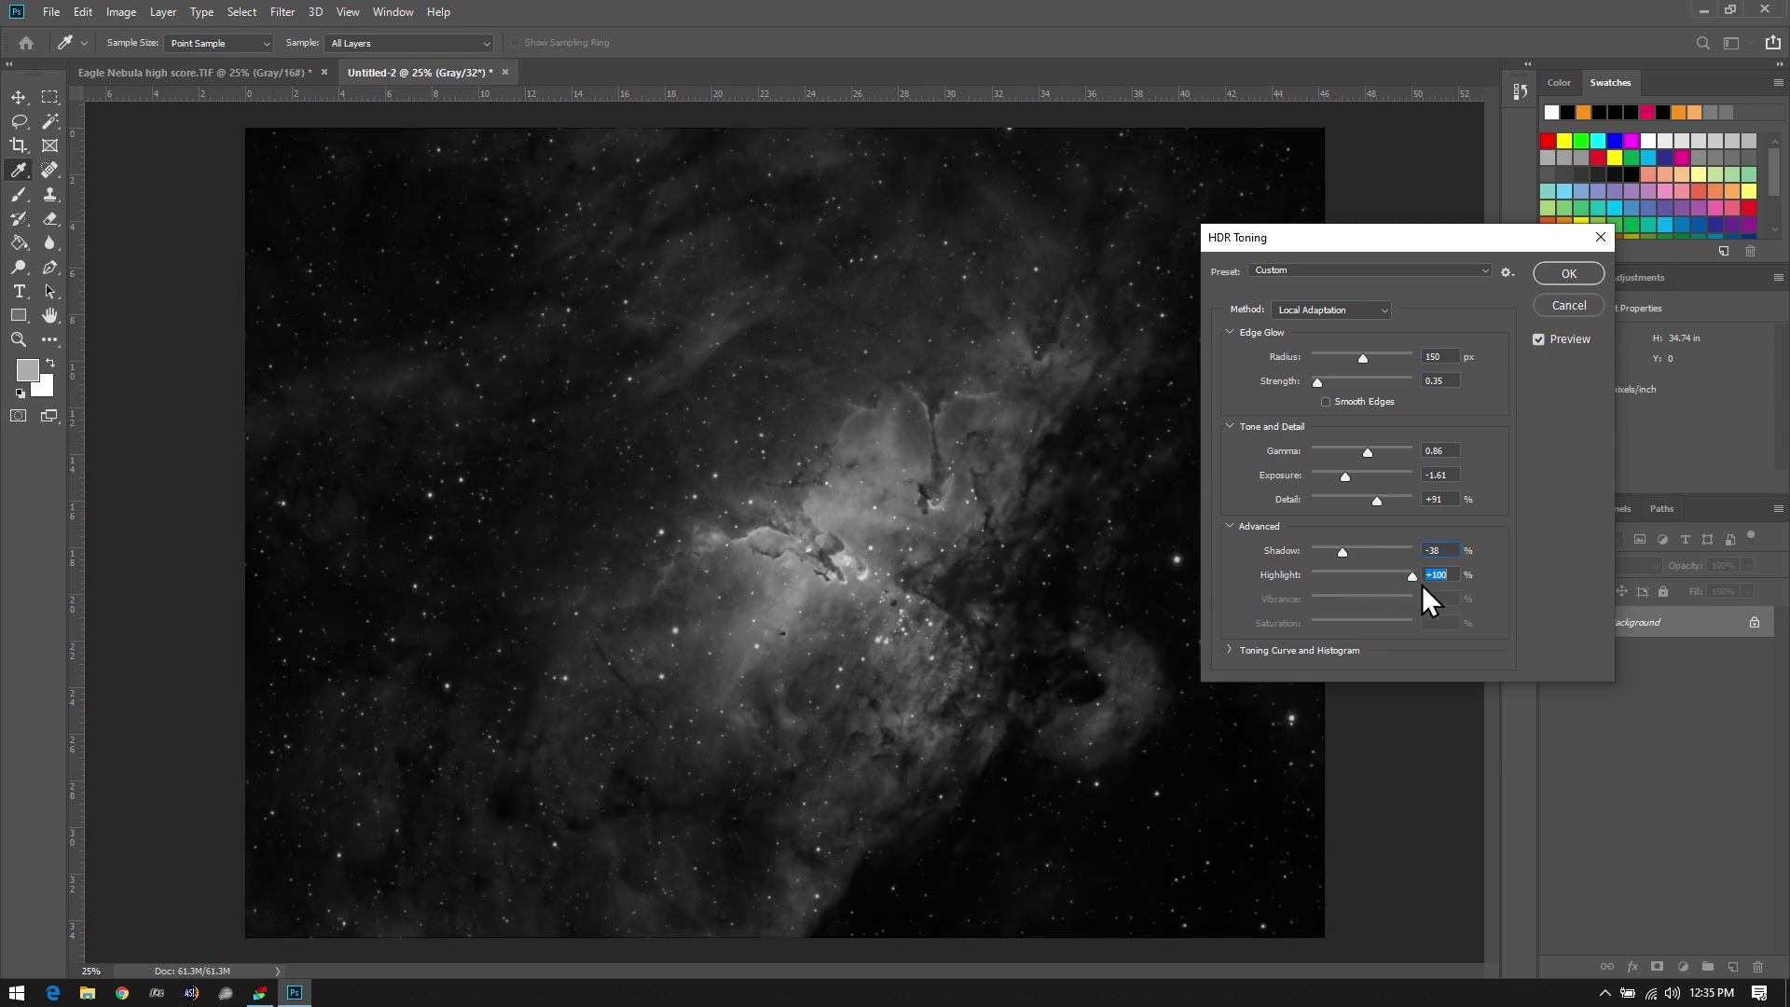
pyautogui.click(1360, 573)
pyautogui.click(1422, 553)
pyautogui.click(1359, 552)
pyautogui.moveTo(1360, 552); pyautogui.dragTo(1417, 552)
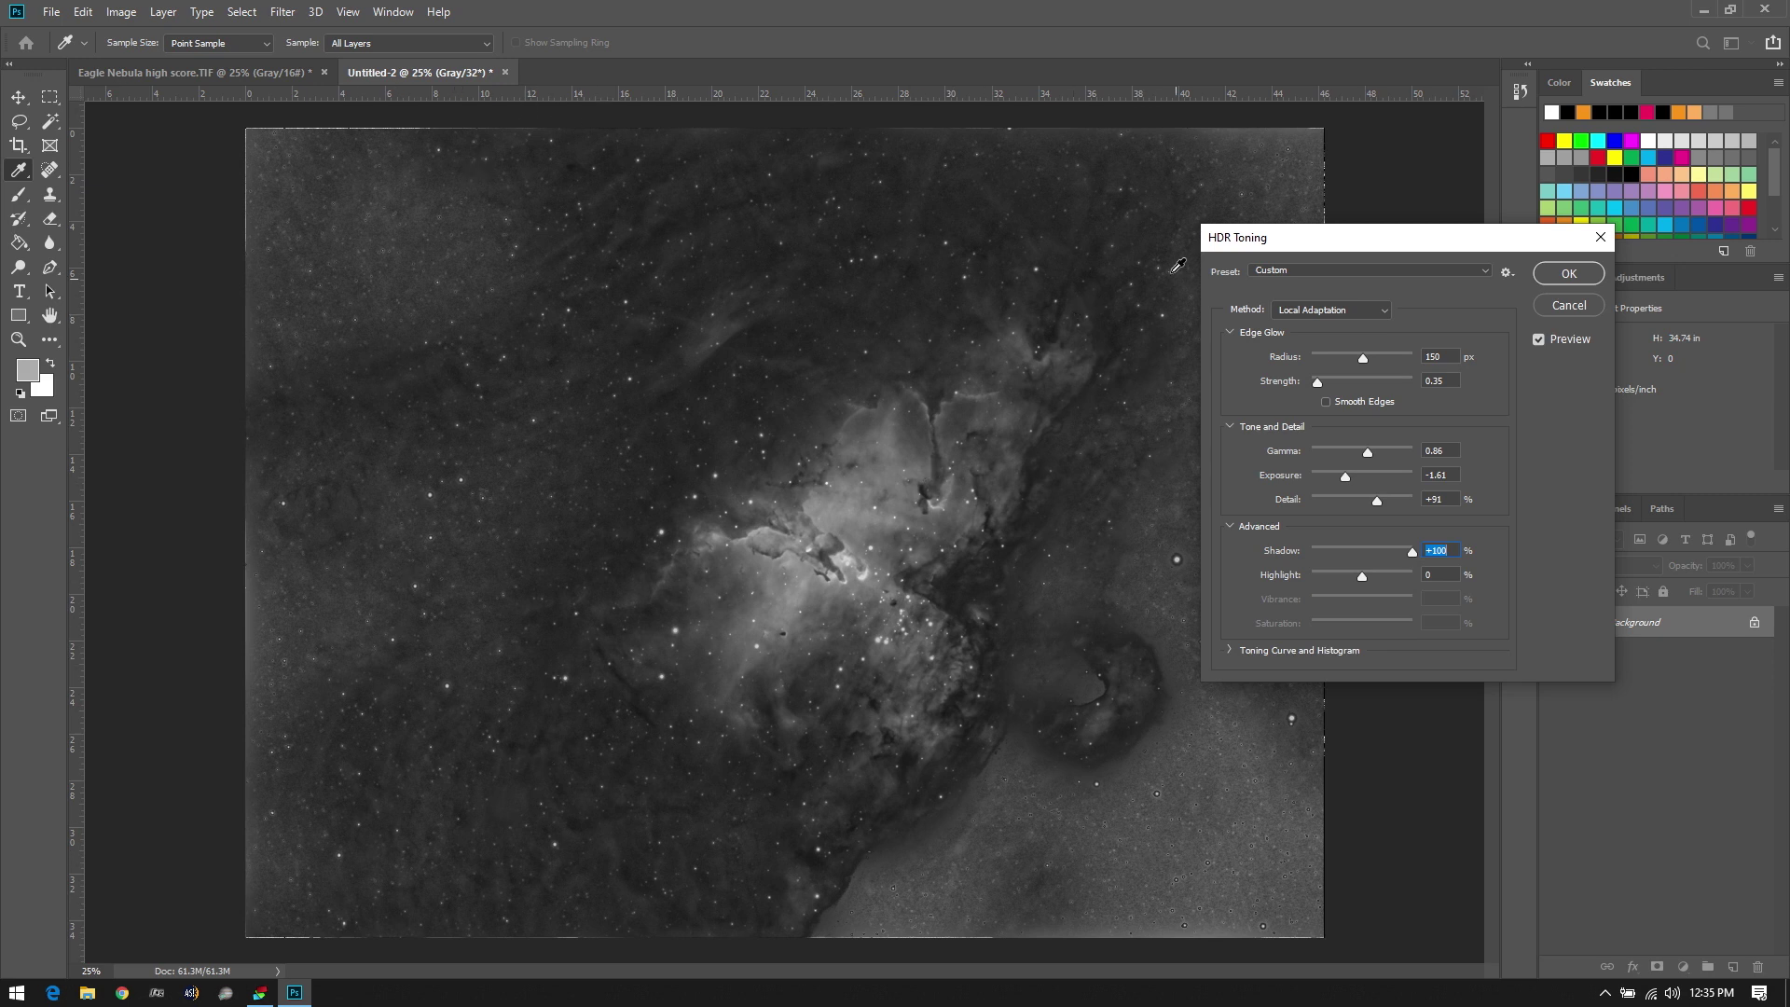
pyautogui.moveTo(1361, 556); pyautogui.dragTo(1352, 552)
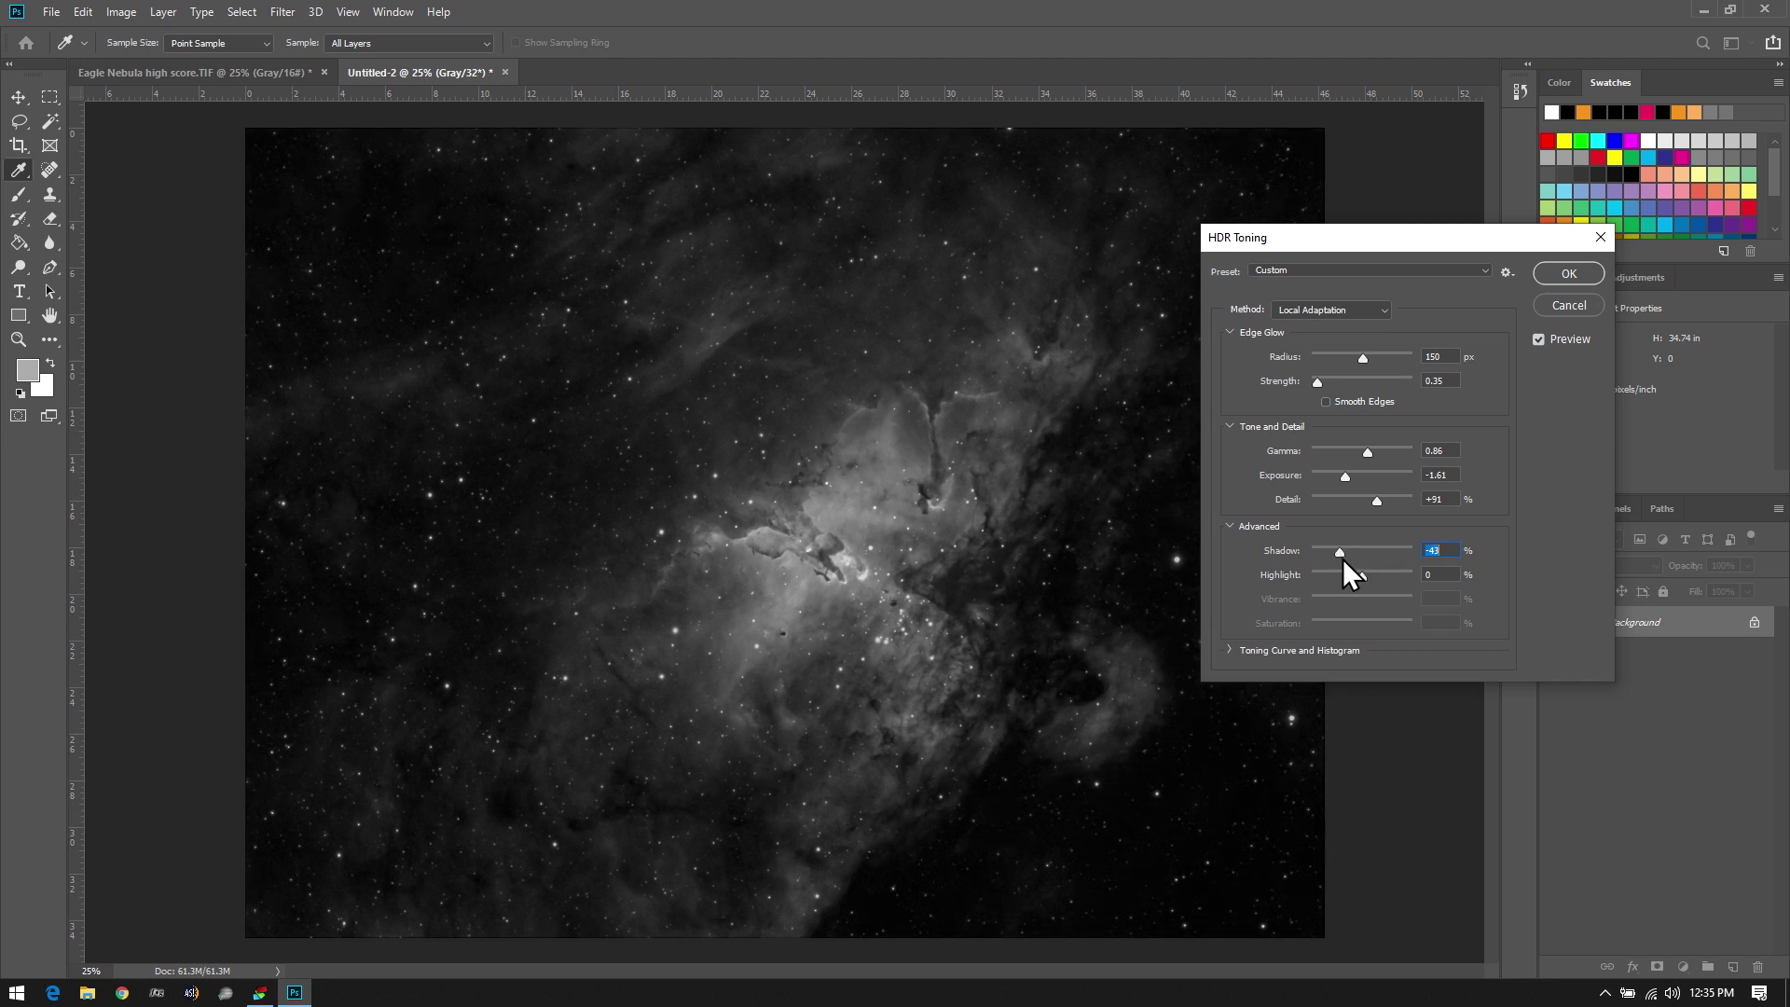
pyautogui.moveTo(1362, 582); pyautogui.dragTo(1367, 579)
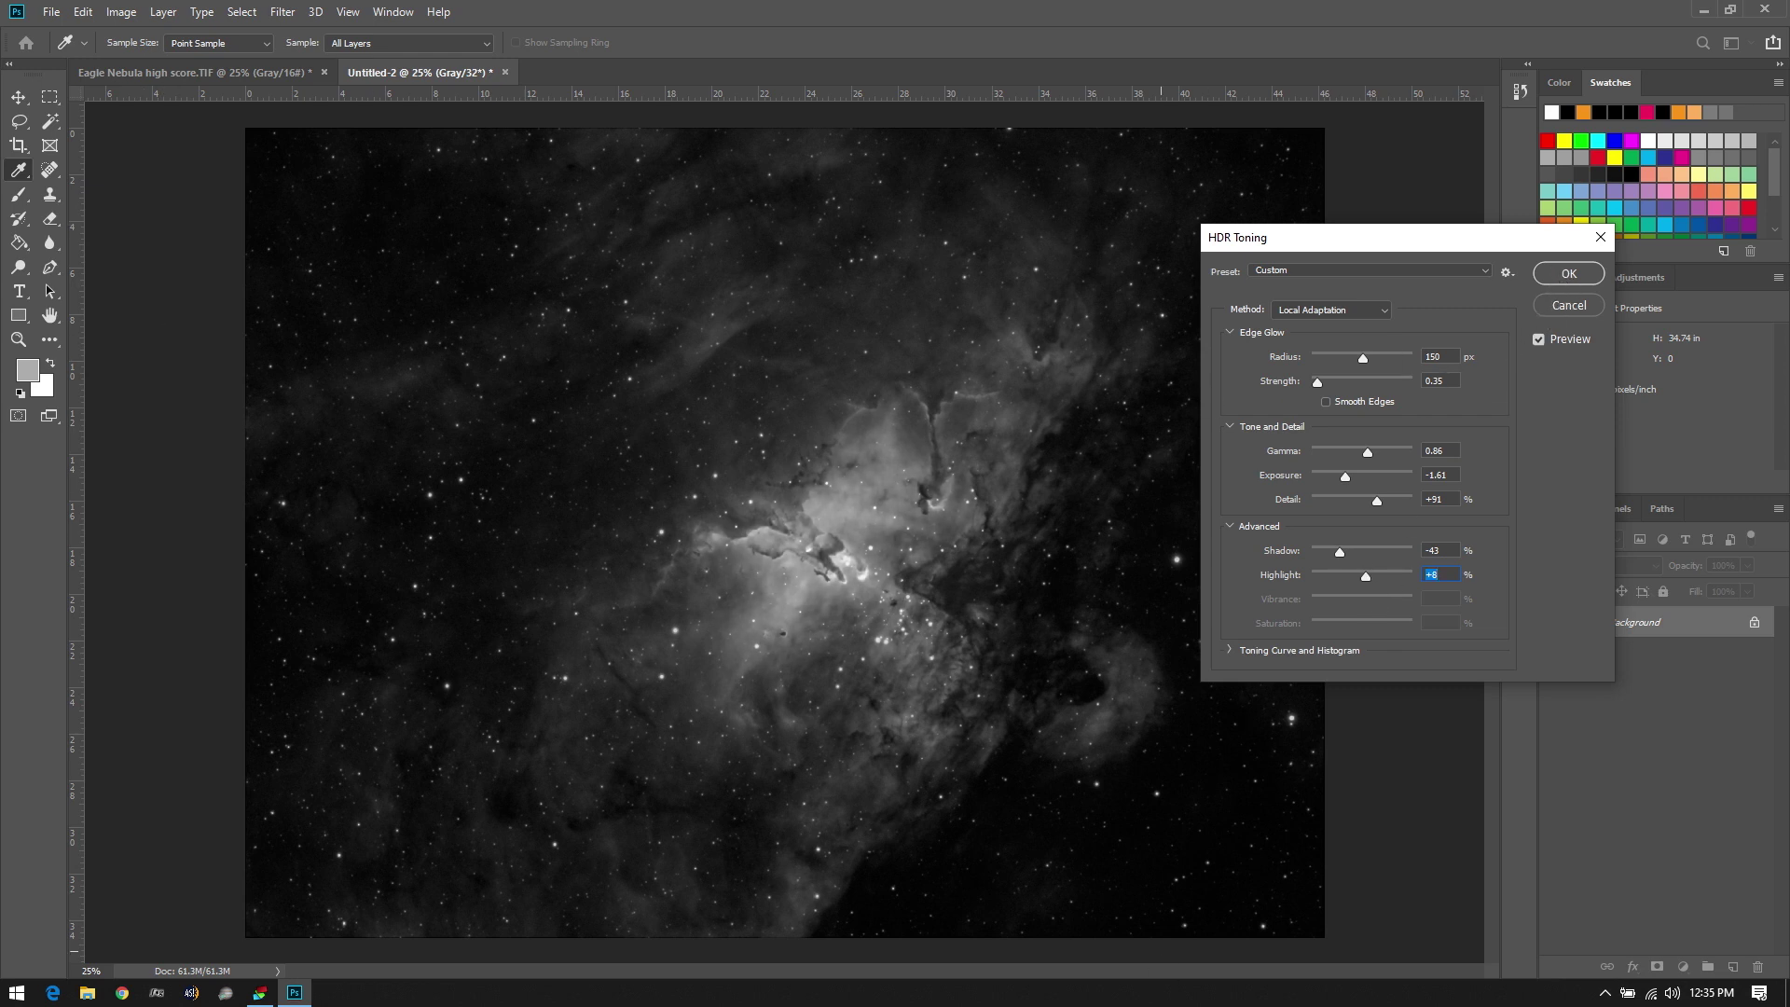
pyautogui.click(1566, 272)
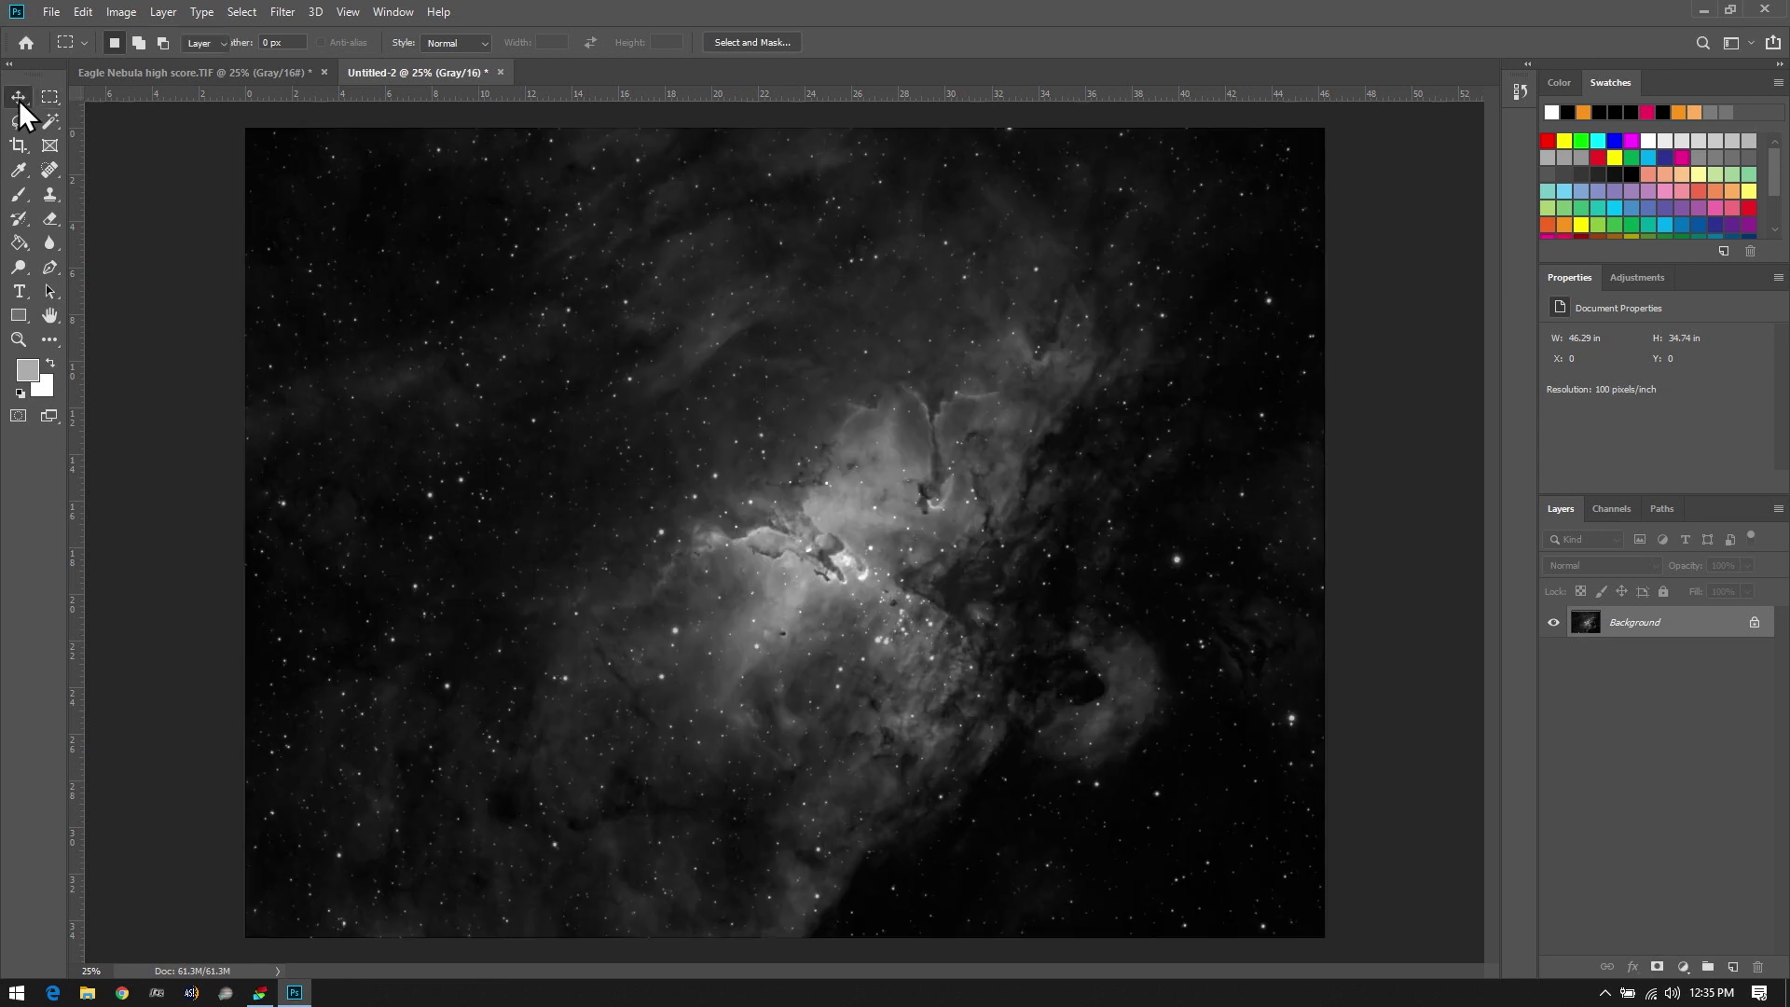
# Copy the whole toned image from Untitled-2 and paste it as a new layer into Eagle Nebula high score.TIF
pyautogui.click(18, 99)
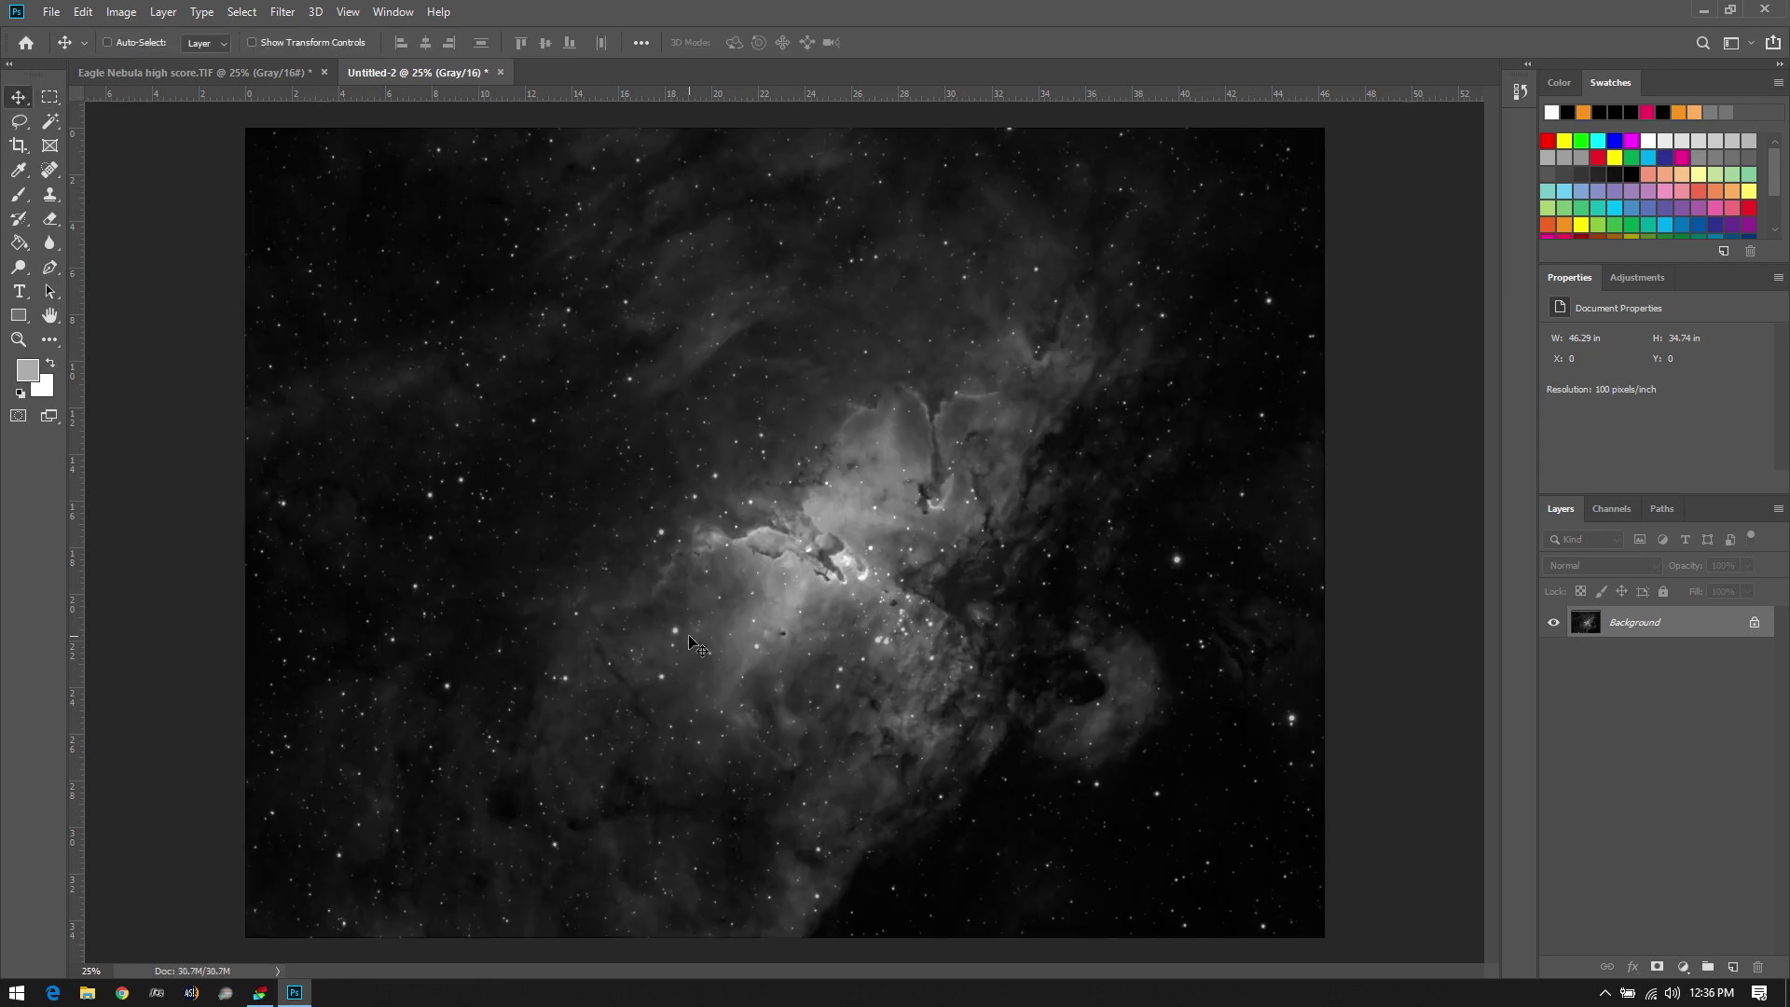
pyautogui.hotkey('ctrl', 'a')
pyautogui.click(261, 70)
pyautogui.hotkey('ctrl', 'v')
pyautogui.click(50, 97)
# Compare the whole nebula with and without the pasted toned layer by toggling that layer's visibility
pyautogui.click(1553, 622)
pyautogui.click(1553, 622)
pyautogui.click(1553, 622)
pyautogui.click(1553, 622)
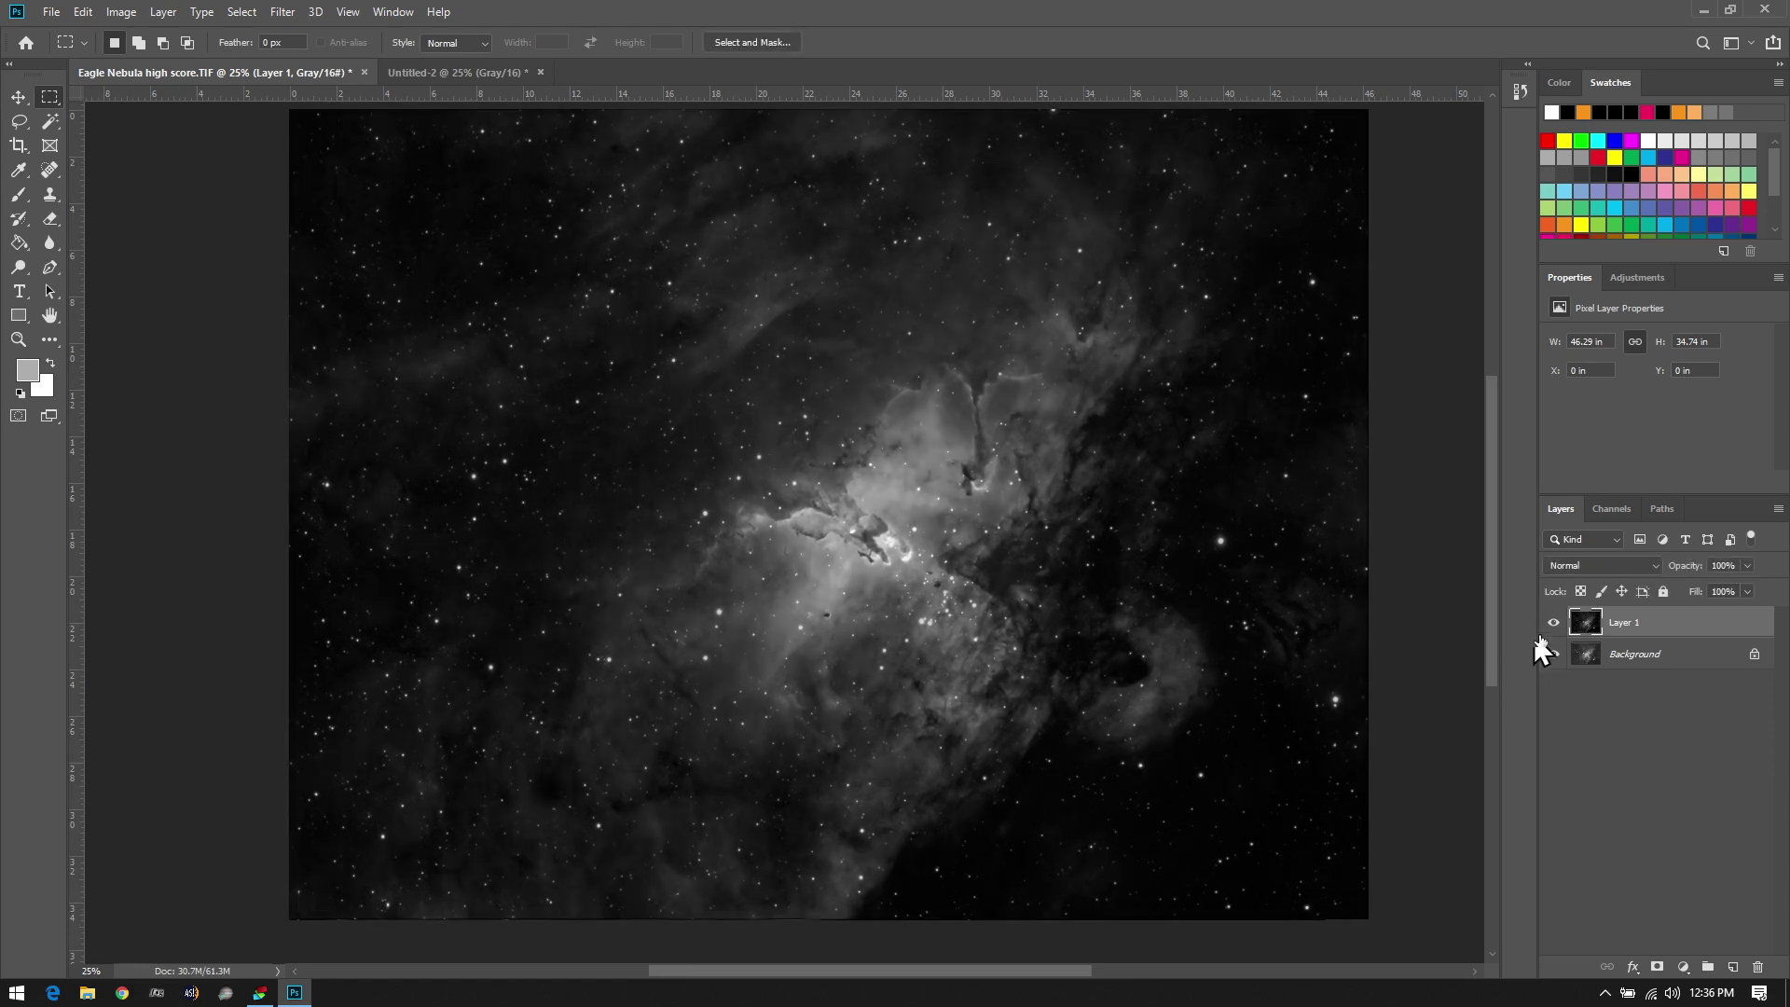
# Examine the central nebula pillars at 100% zoom, repeatedly hiding and showing the toned layer over the Background
pyautogui.doubleClick(19, 341)
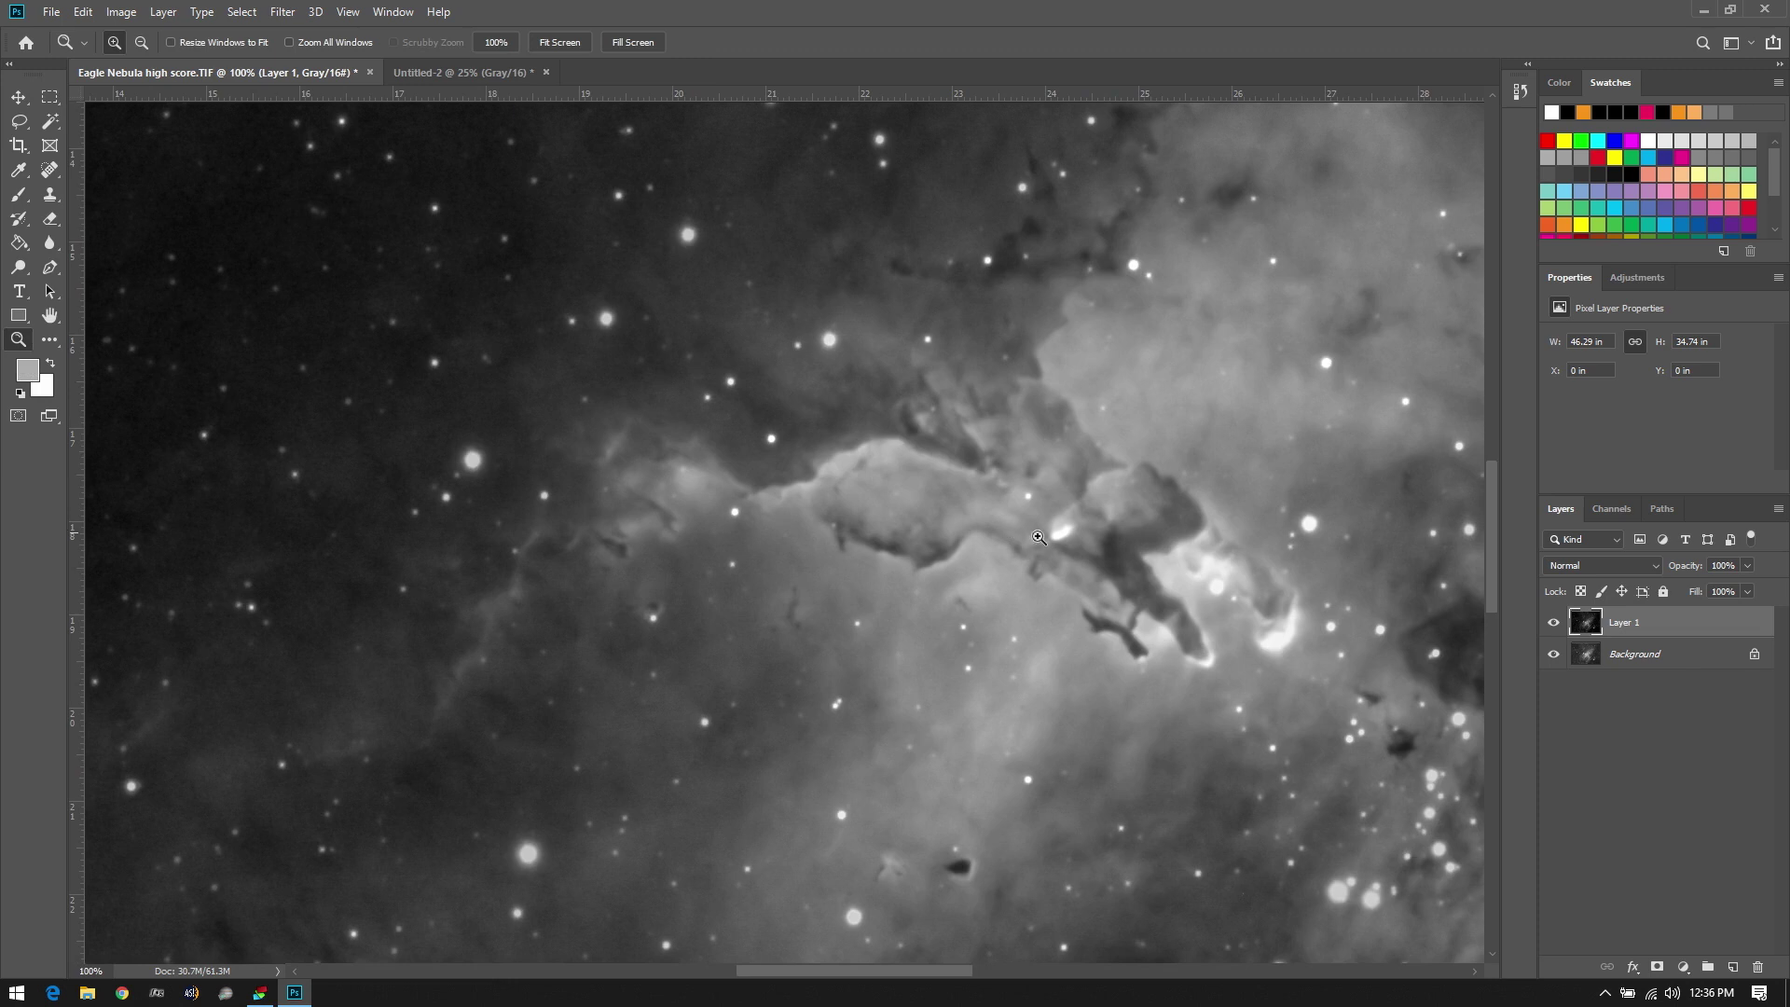
pyautogui.click(1553, 625)
pyautogui.click(1553, 625)
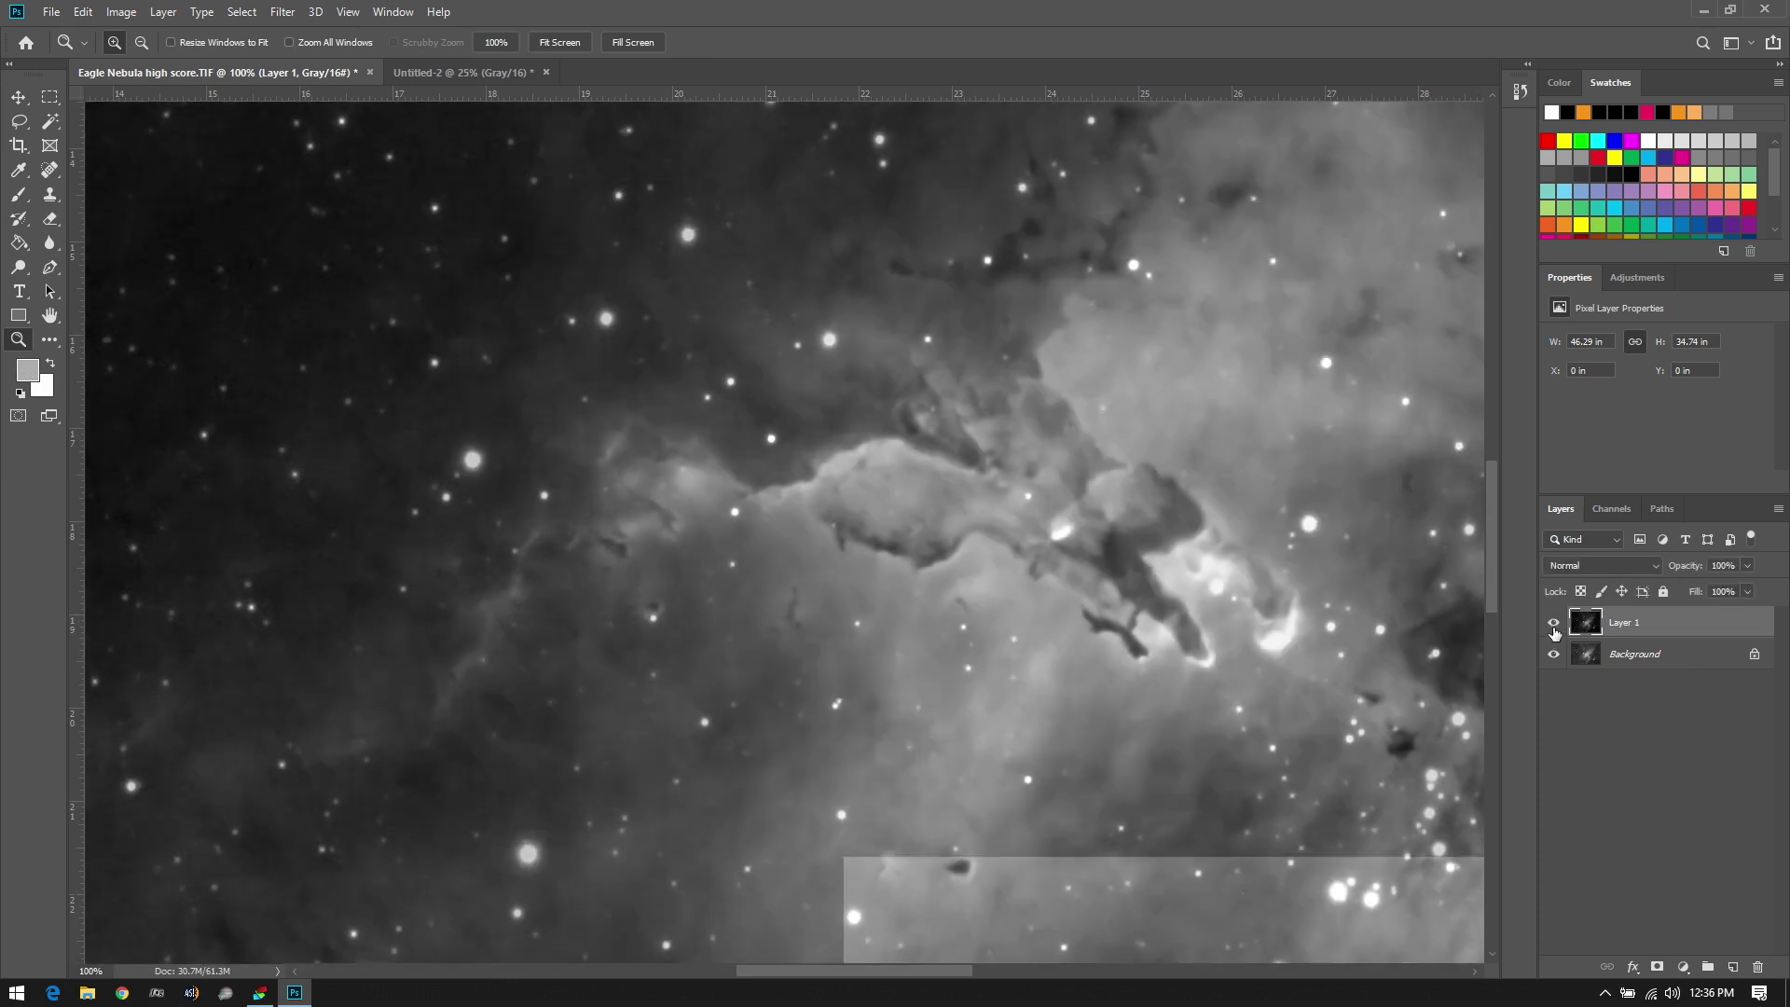
pyautogui.click(1553, 625)
pyautogui.click(1553, 624)
pyautogui.click(1553, 625)
pyautogui.click(1553, 624)
pyautogui.click(1553, 624)
pyautogui.click(1553, 624)
pyautogui.click(1553, 624)
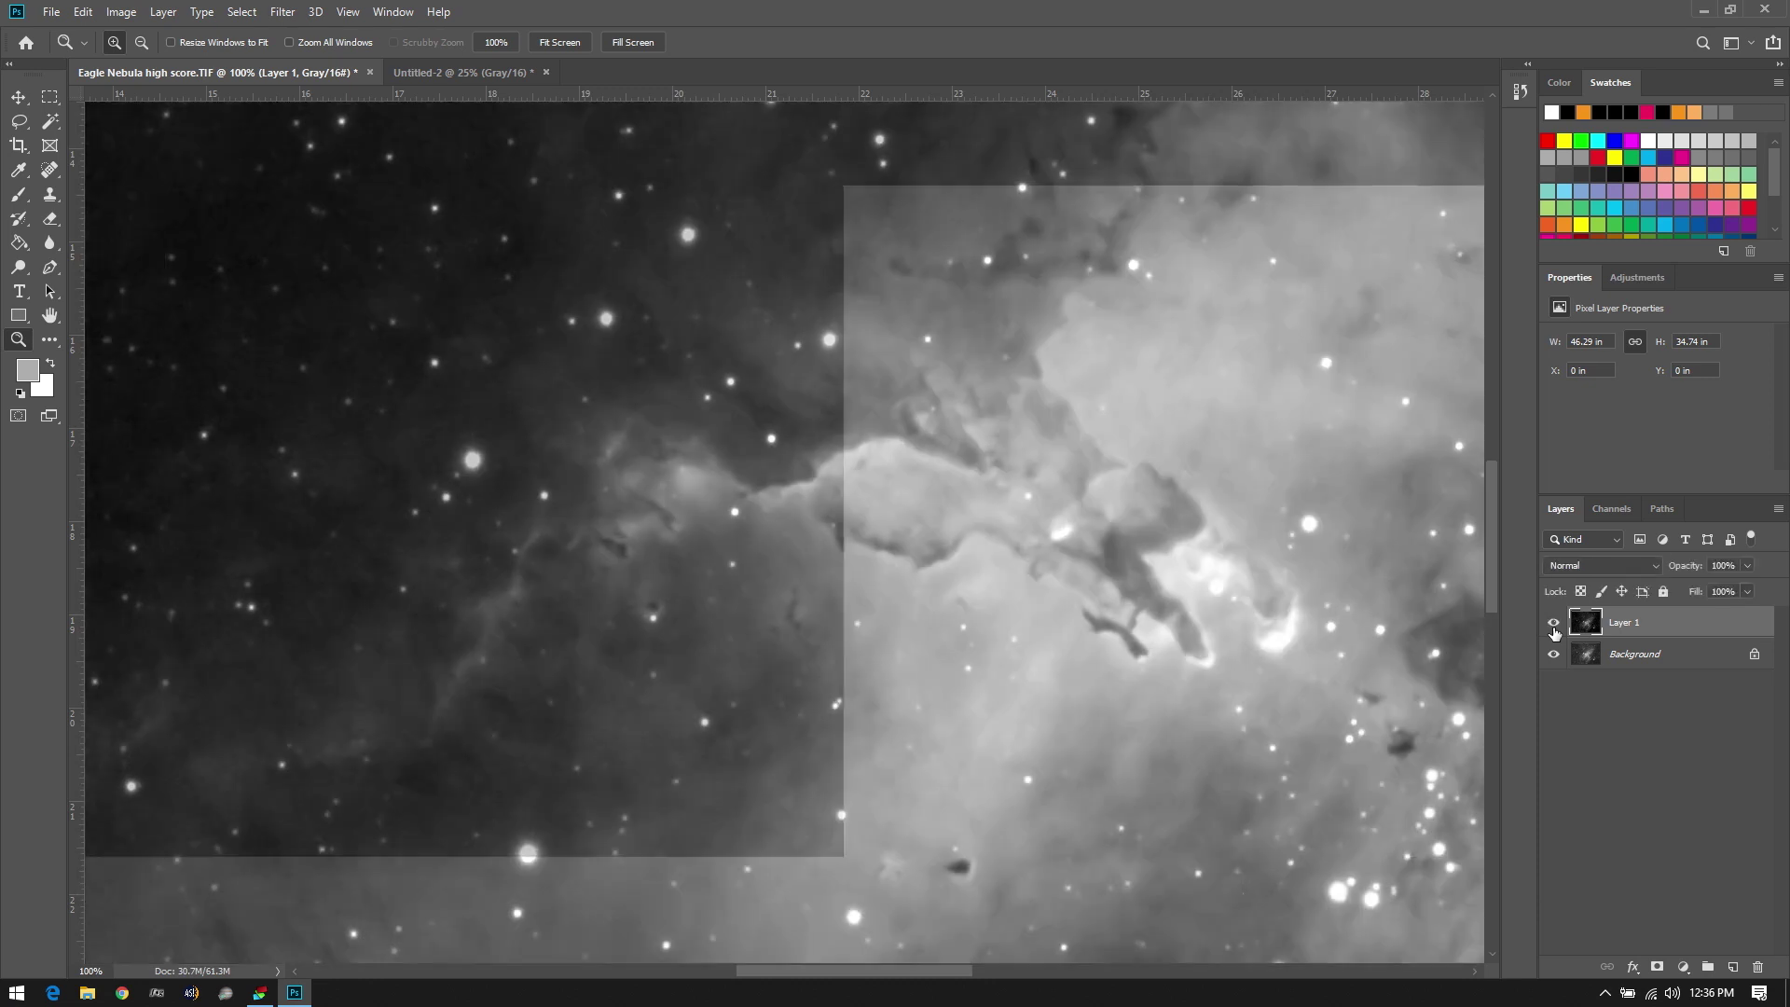
# Set the opacity of the pasted toned layer, Layer 1, to 50% over the Background
pyautogui.keyDown('alt'); pyautogui.click(1046, 478); pyautogui.keyUp('alt')
pyautogui.moveTo(1069, 496); pyautogui.dragTo(788, 537)
pyautogui.hotkey('ctrl', 'r')
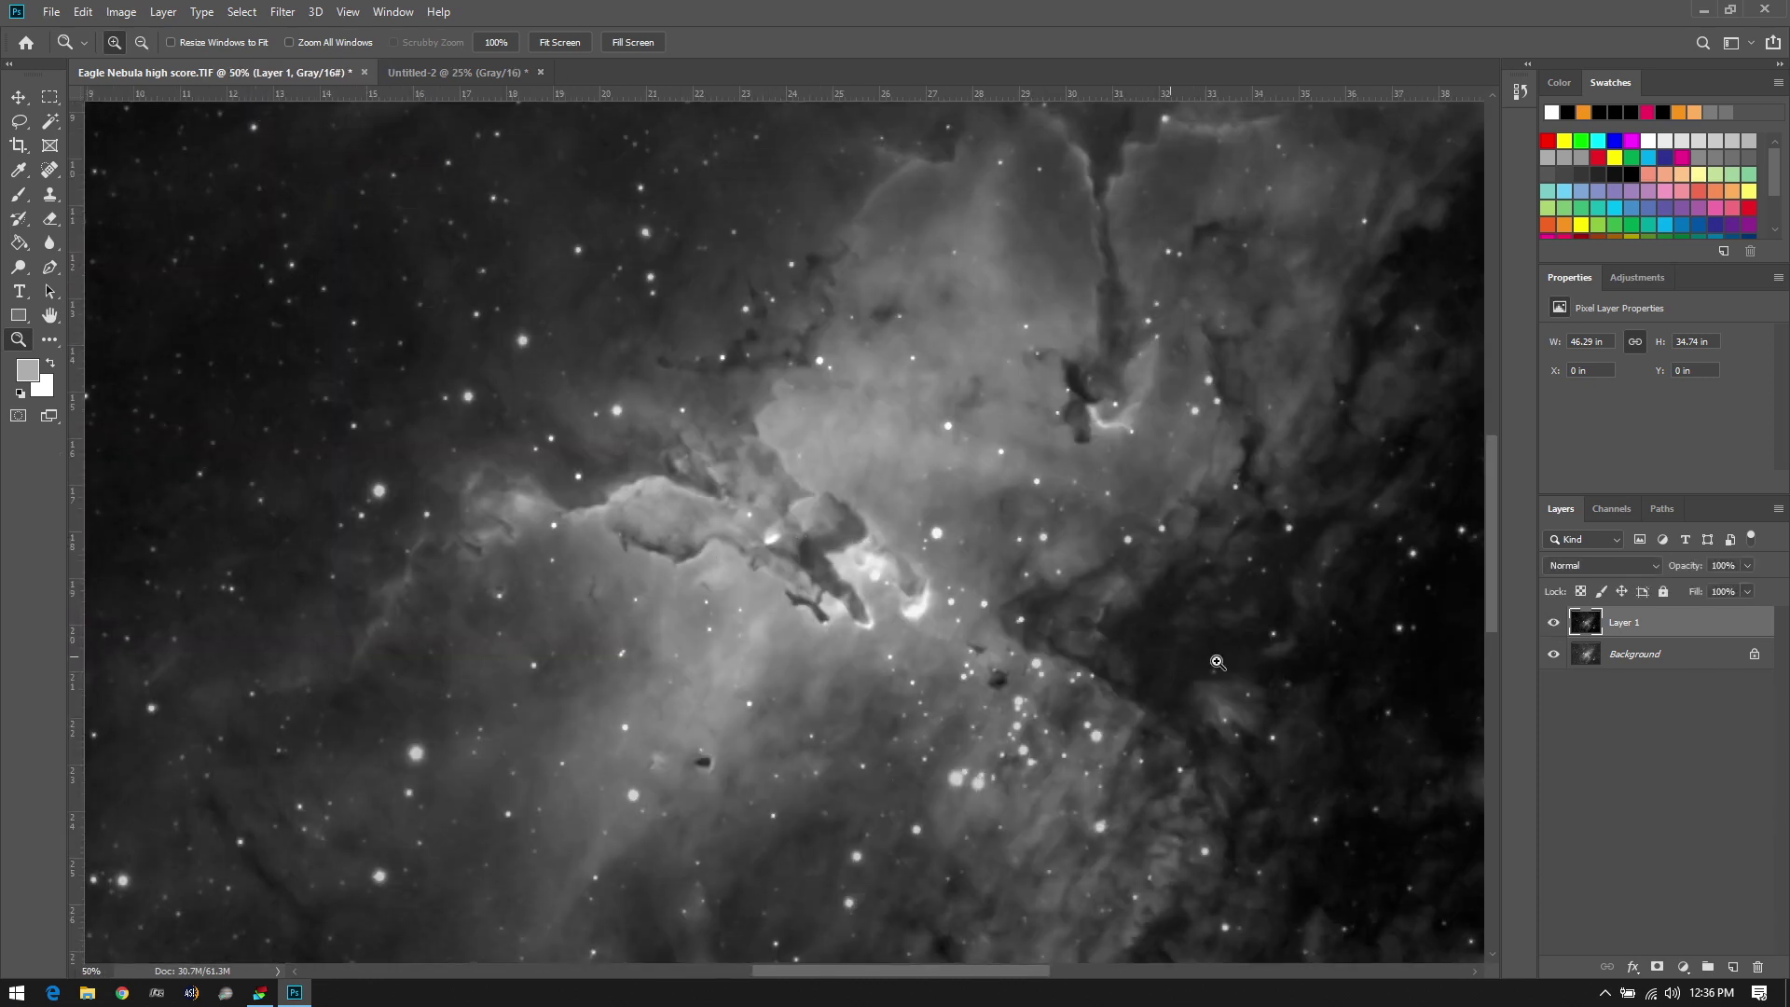
pyautogui.hotkey('ctrl', '-')
pyautogui.click(1552, 625)
pyautogui.click(1552, 625)
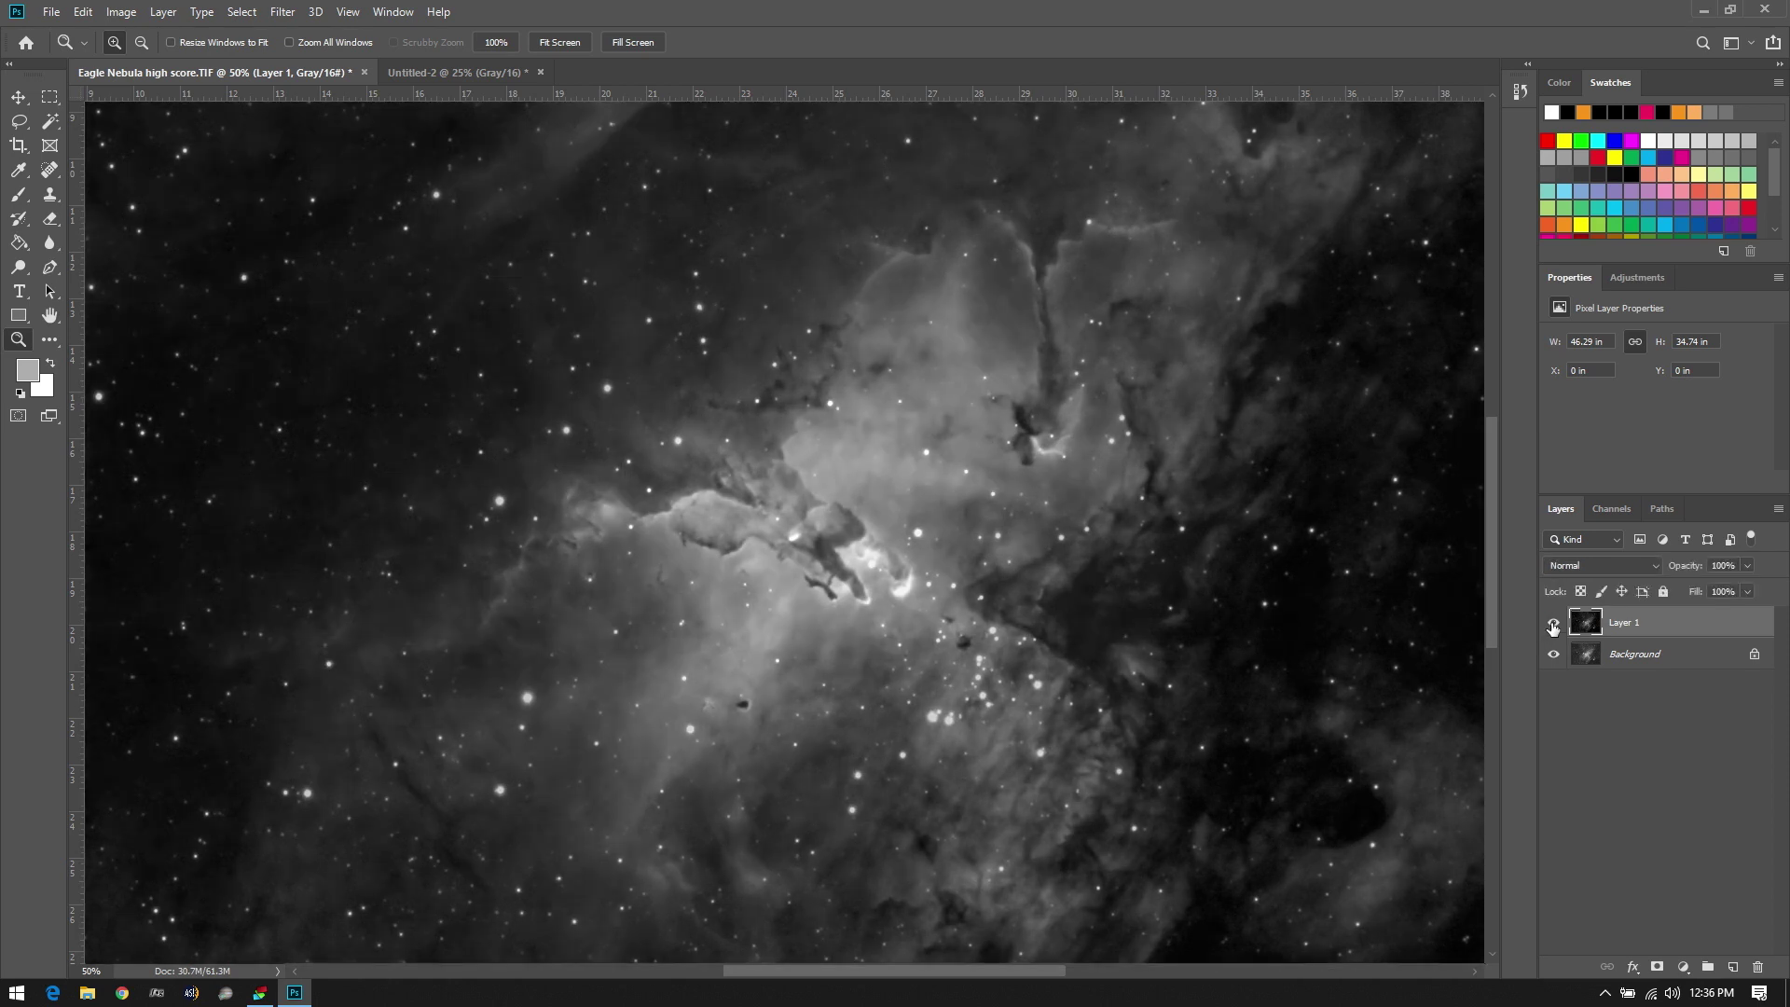
pyautogui.click(1618, 565)
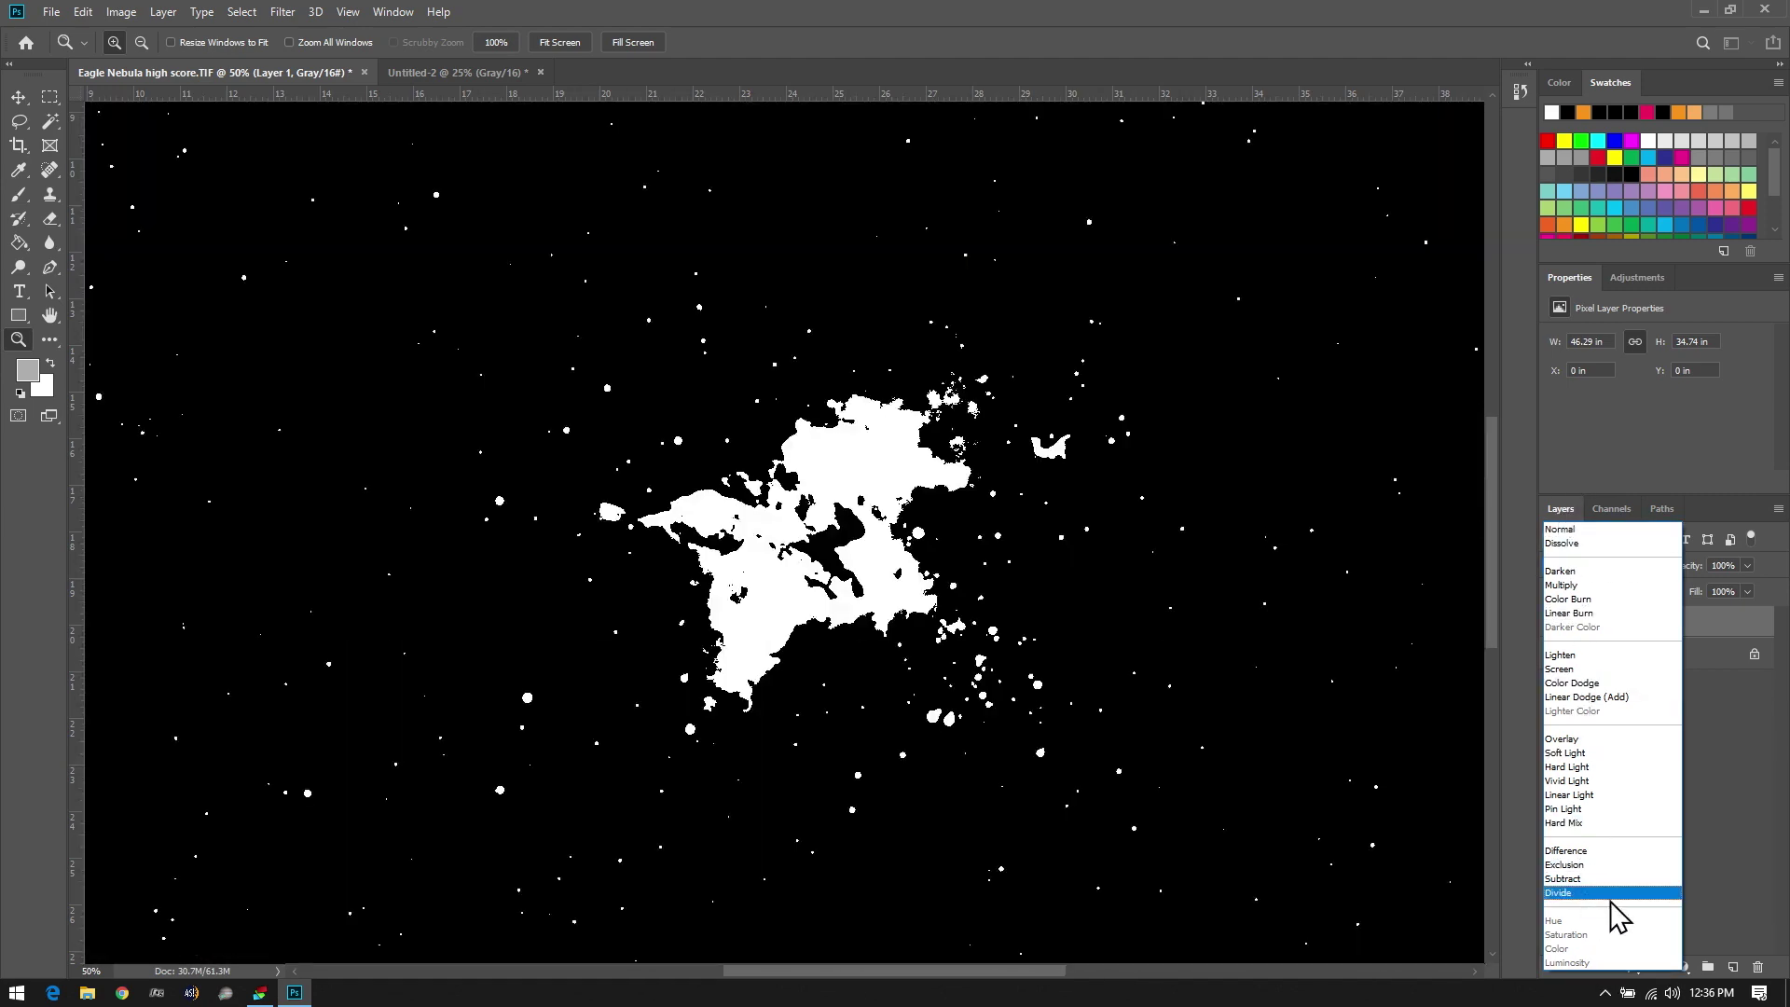
pyautogui.click(1726, 873)
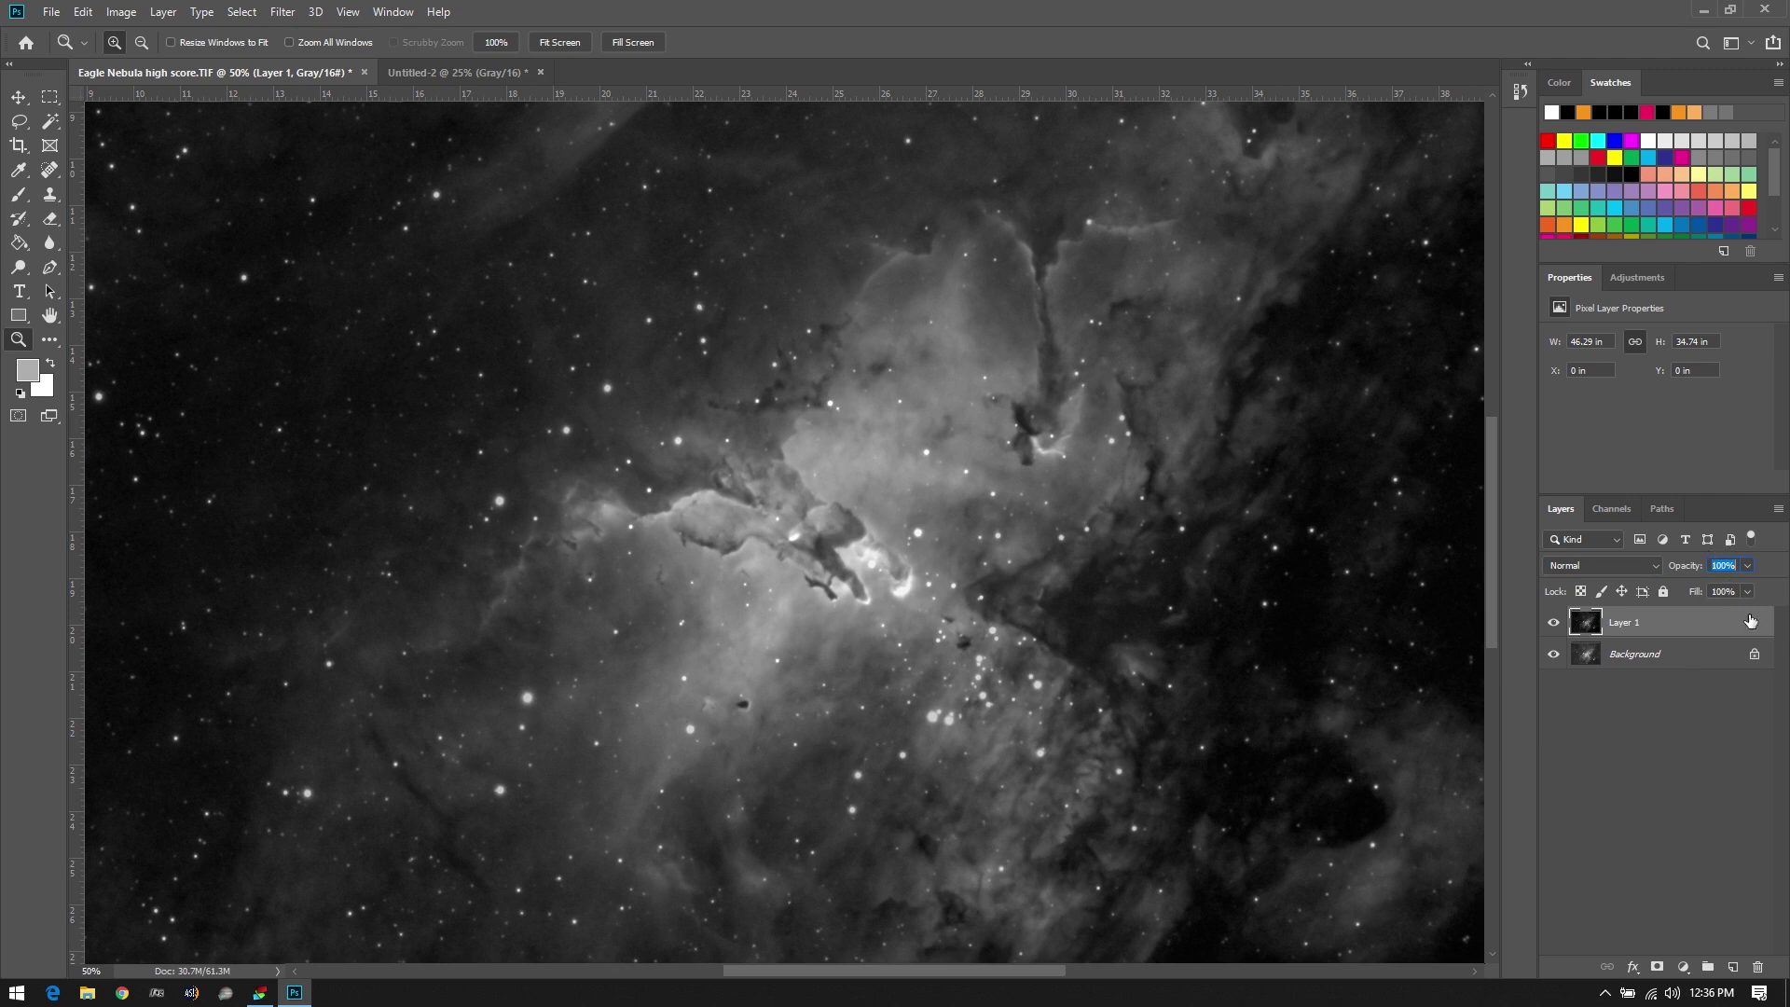
pyautogui.write('50')
pyautogui.press('Return')
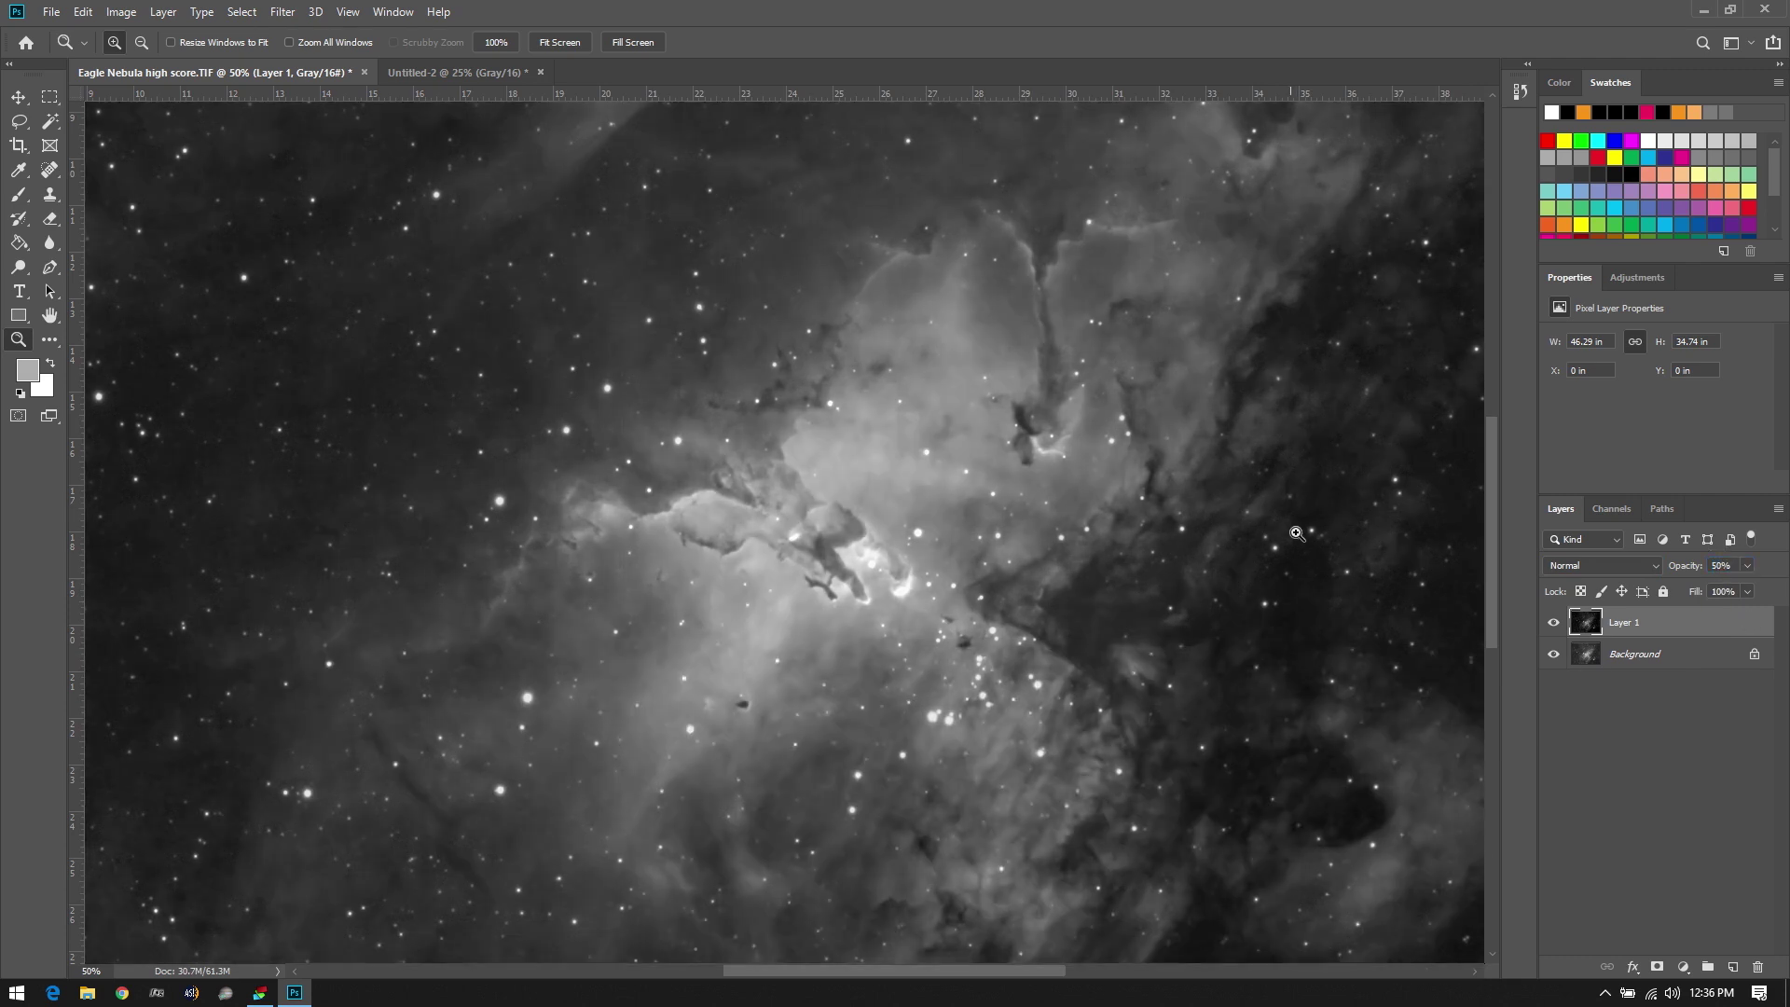
# Compare the nebula with and without the half-opacity toned layer by repeatedly hiding and showing it
pyautogui.click(1553, 623)
pyautogui.click(1553, 622)
pyautogui.click(1553, 623)
pyautogui.click(1553, 622)
pyautogui.click(1553, 623)
pyautogui.click(1553, 623)
pyautogui.click(1553, 623)
pyautogui.click(1553, 623)
pyautogui.click(1553, 625)
pyautogui.click(1553, 623)
pyautogui.click(1553, 624)
pyautogui.click(1554, 624)
pyautogui.click(1553, 623)
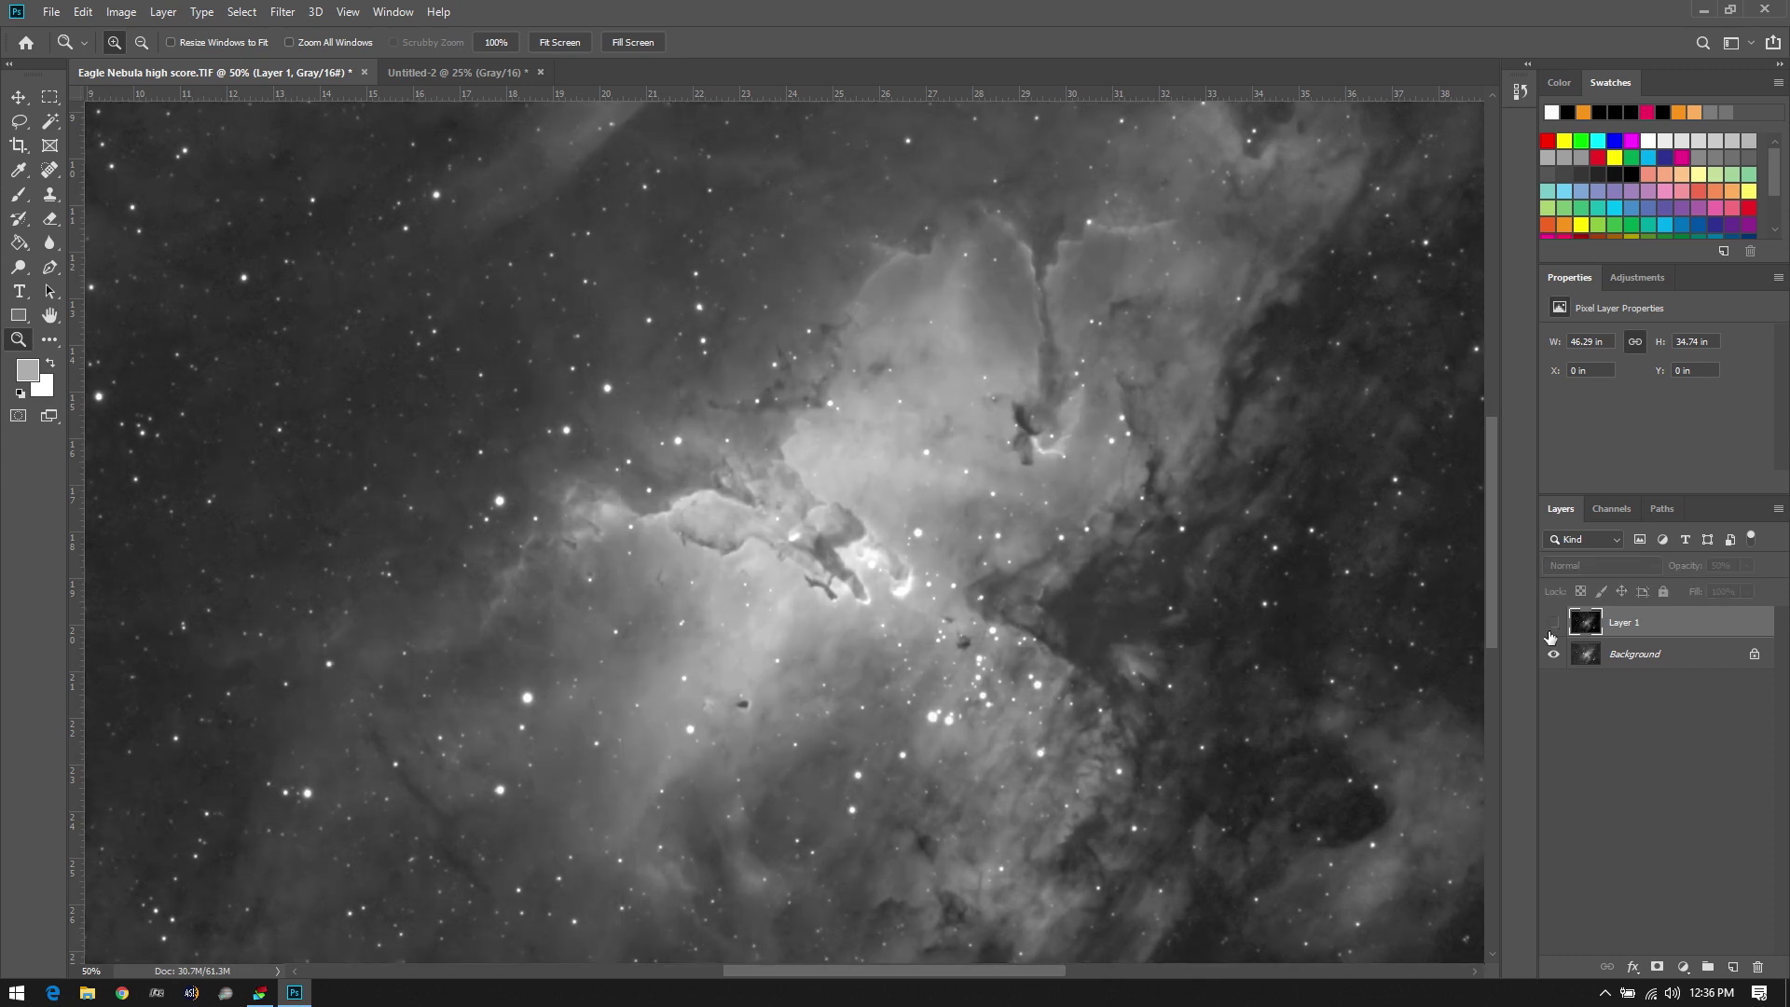
pyautogui.click(1553, 623)
pyautogui.click(1553, 624)
pyautogui.click(1553, 623)
pyautogui.click(1553, 623)
pyautogui.click(1553, 624)
pyautogui.click(1553, 623)
pyautogui.click(1553, 624)
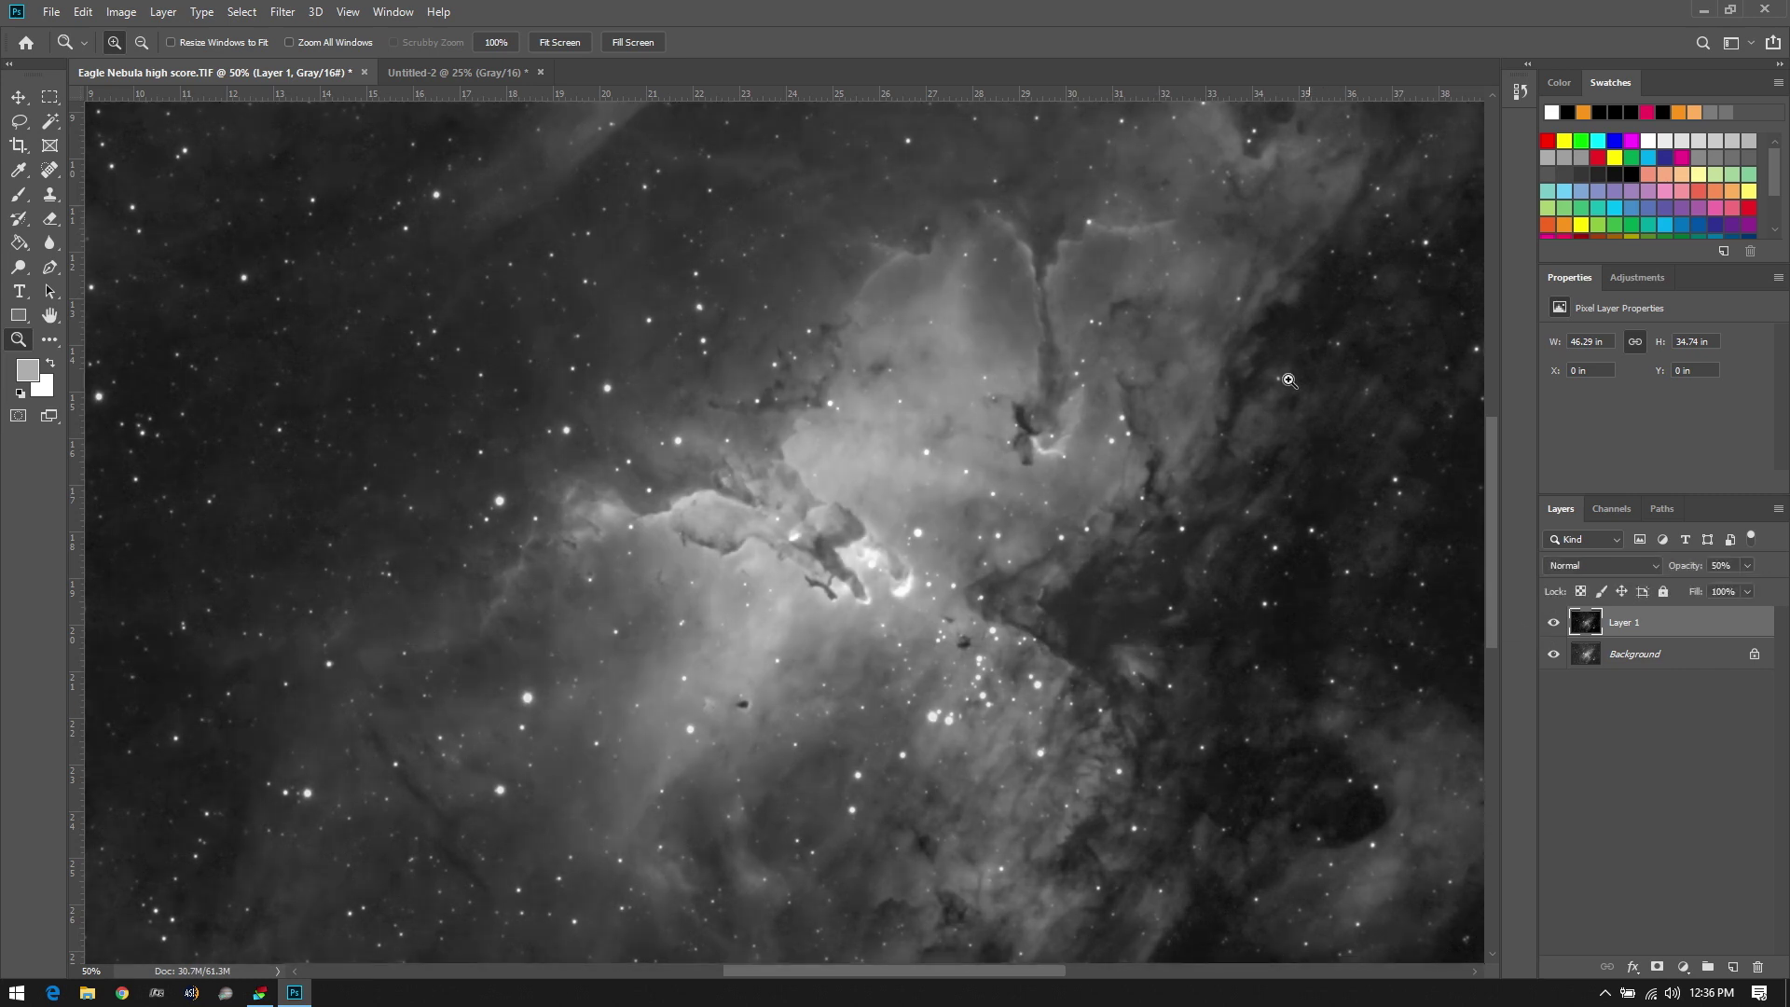
# Examine the blended image's dark right side, upper corner and lower region, and view the whole frame
pyautogui.hscroll(3, 1211, 604)
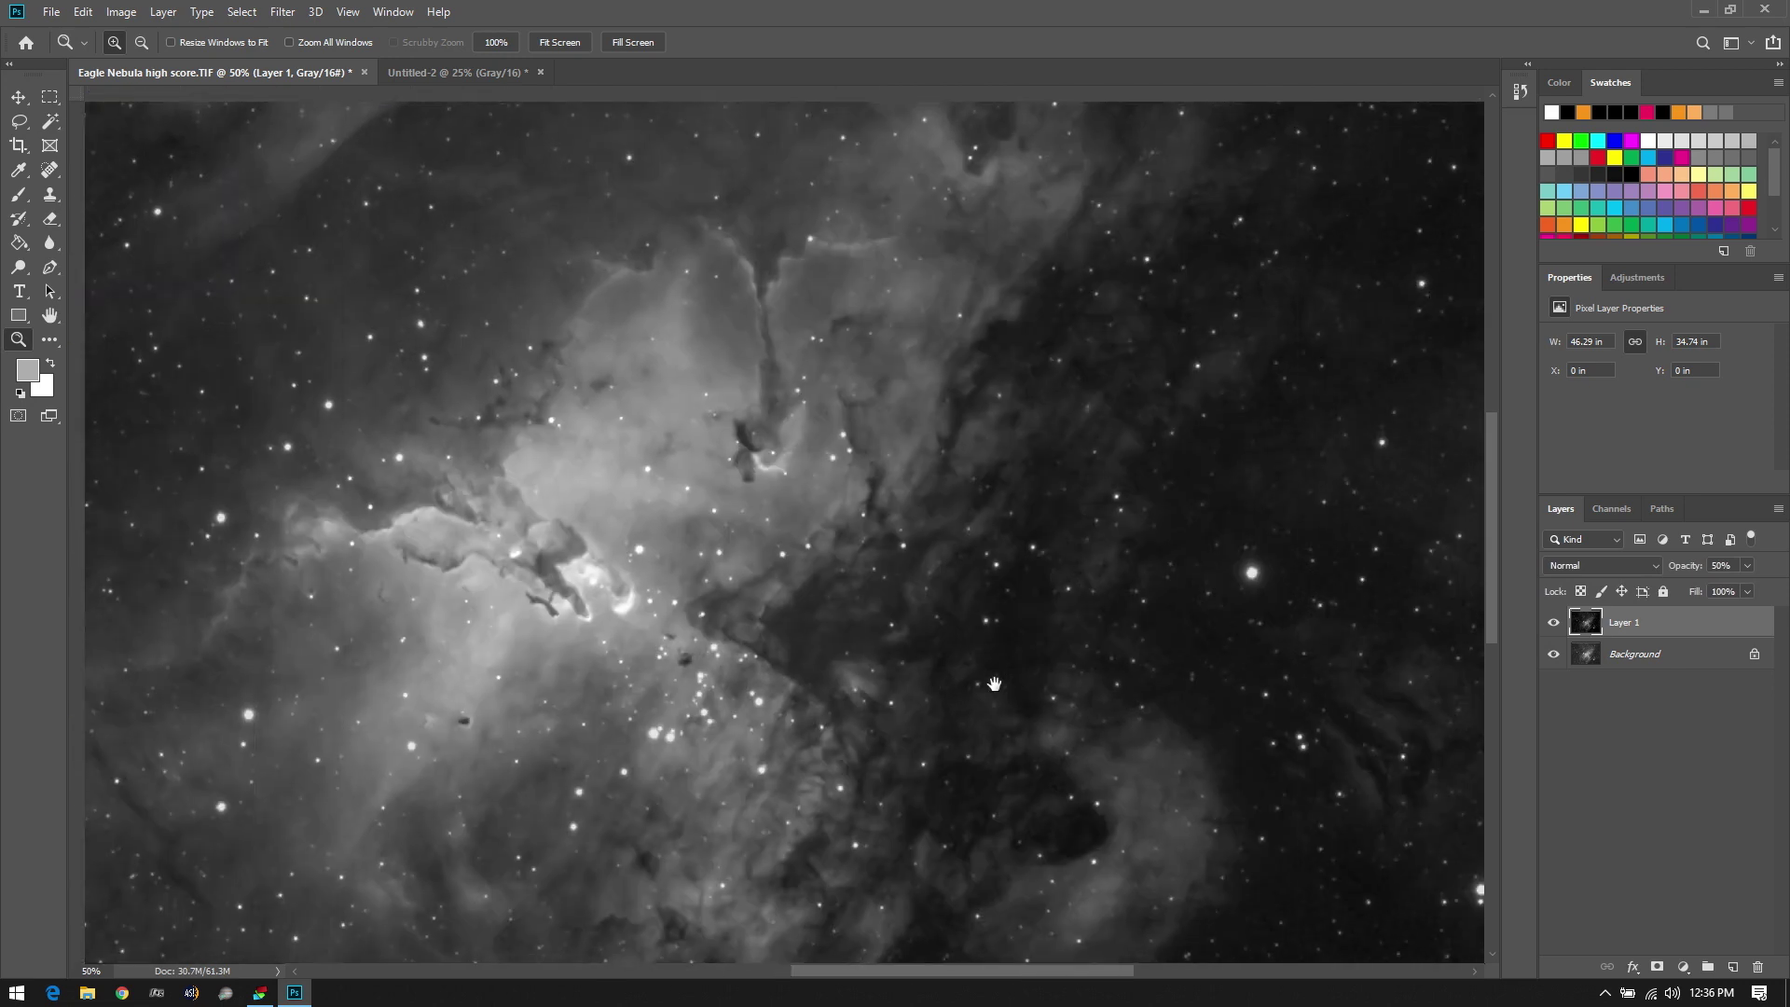
pyautogui.click(1552, 623)
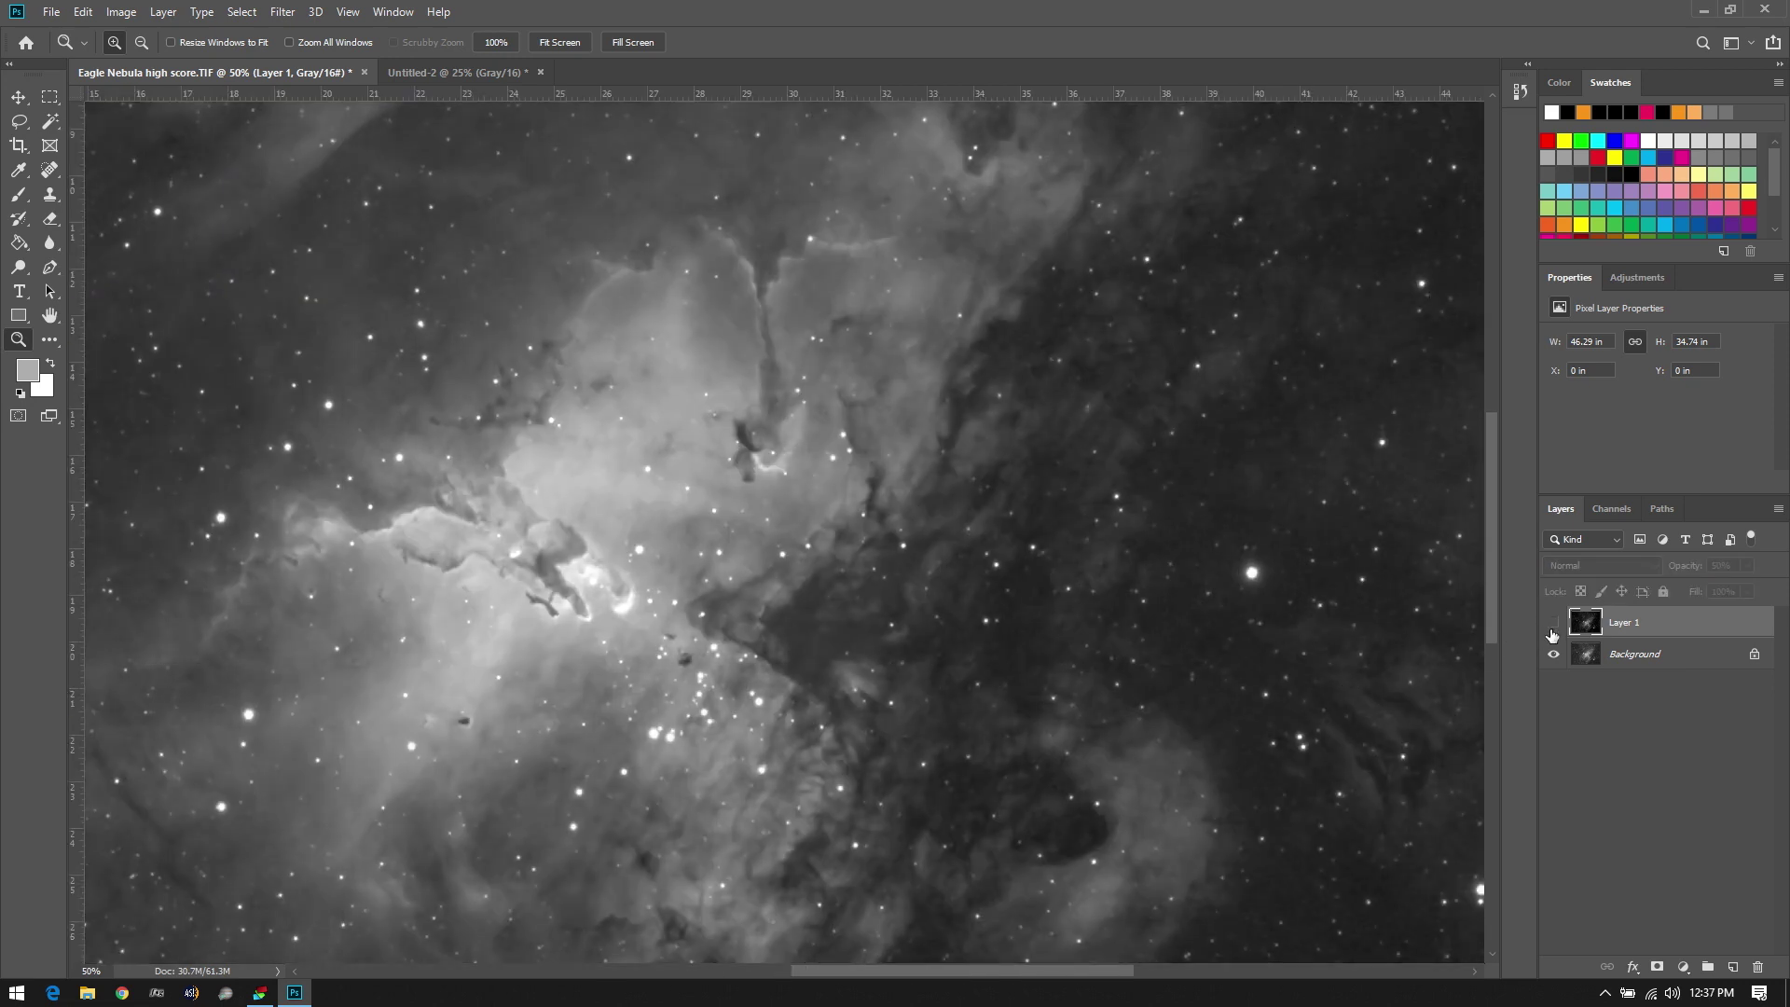
pyautogui.click(1553, 627)
pyautogui.moveTo(1315, 438); pyautogui.dragTo(1115, 487)
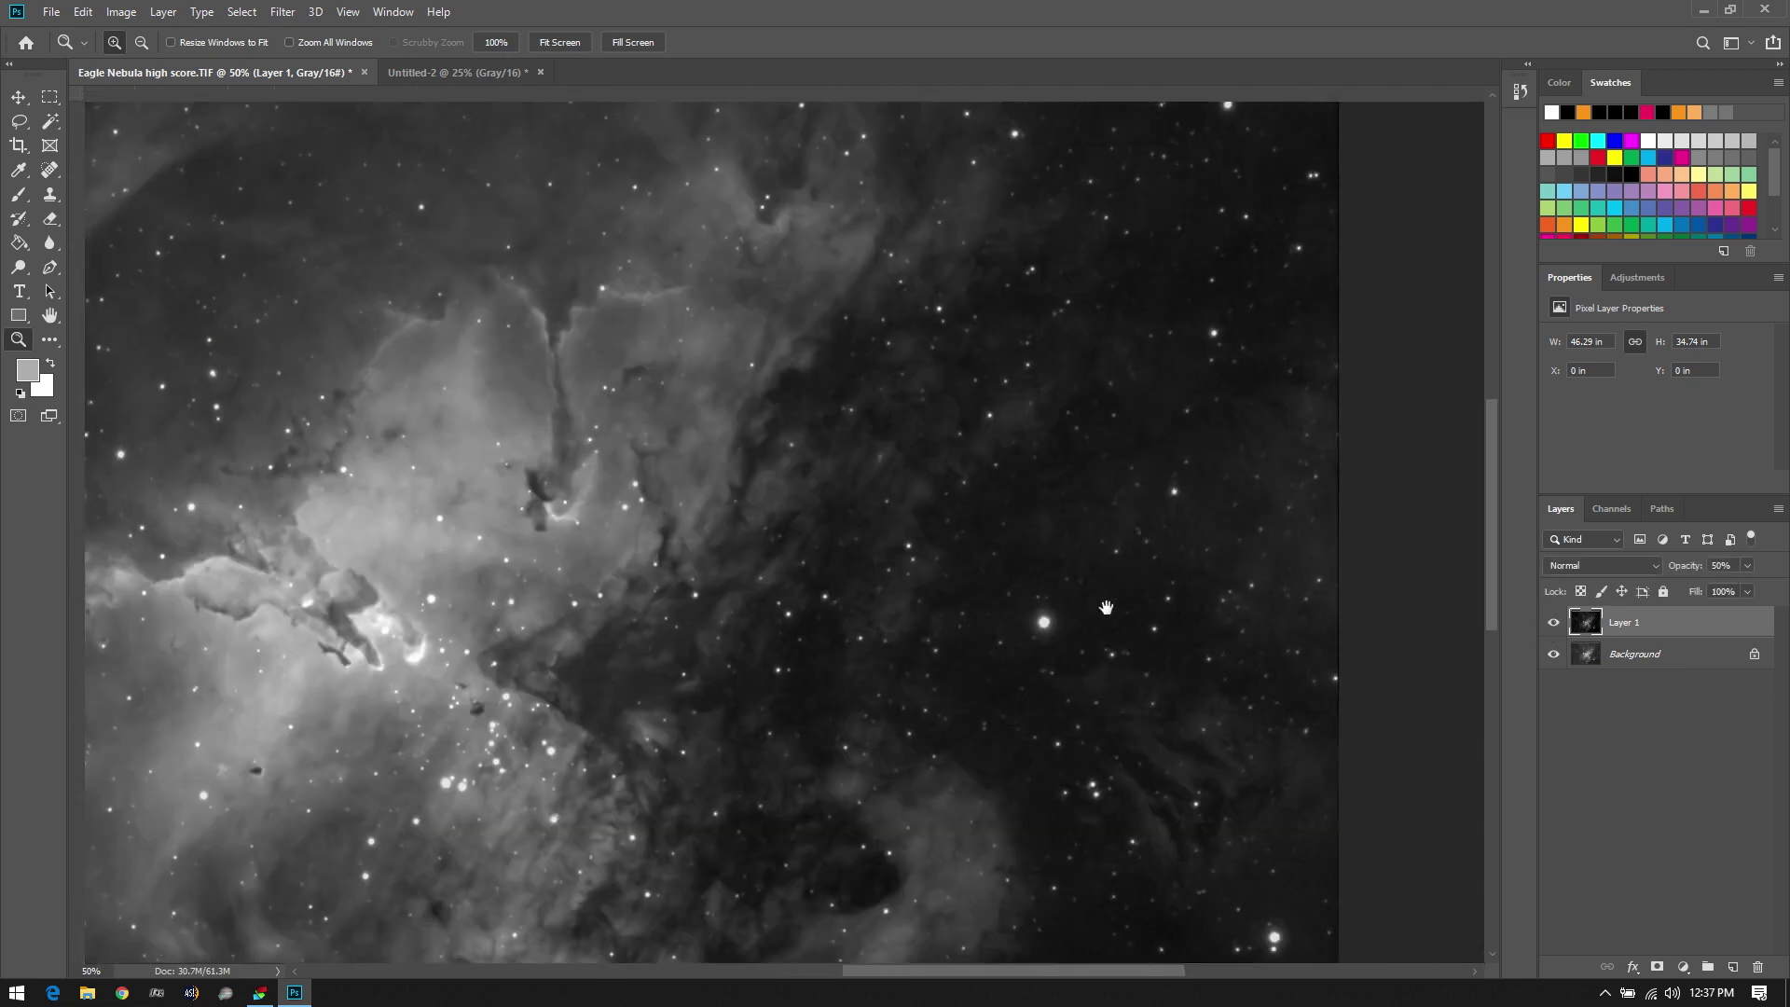
pyautogui.scroll(6, 1115, 486)
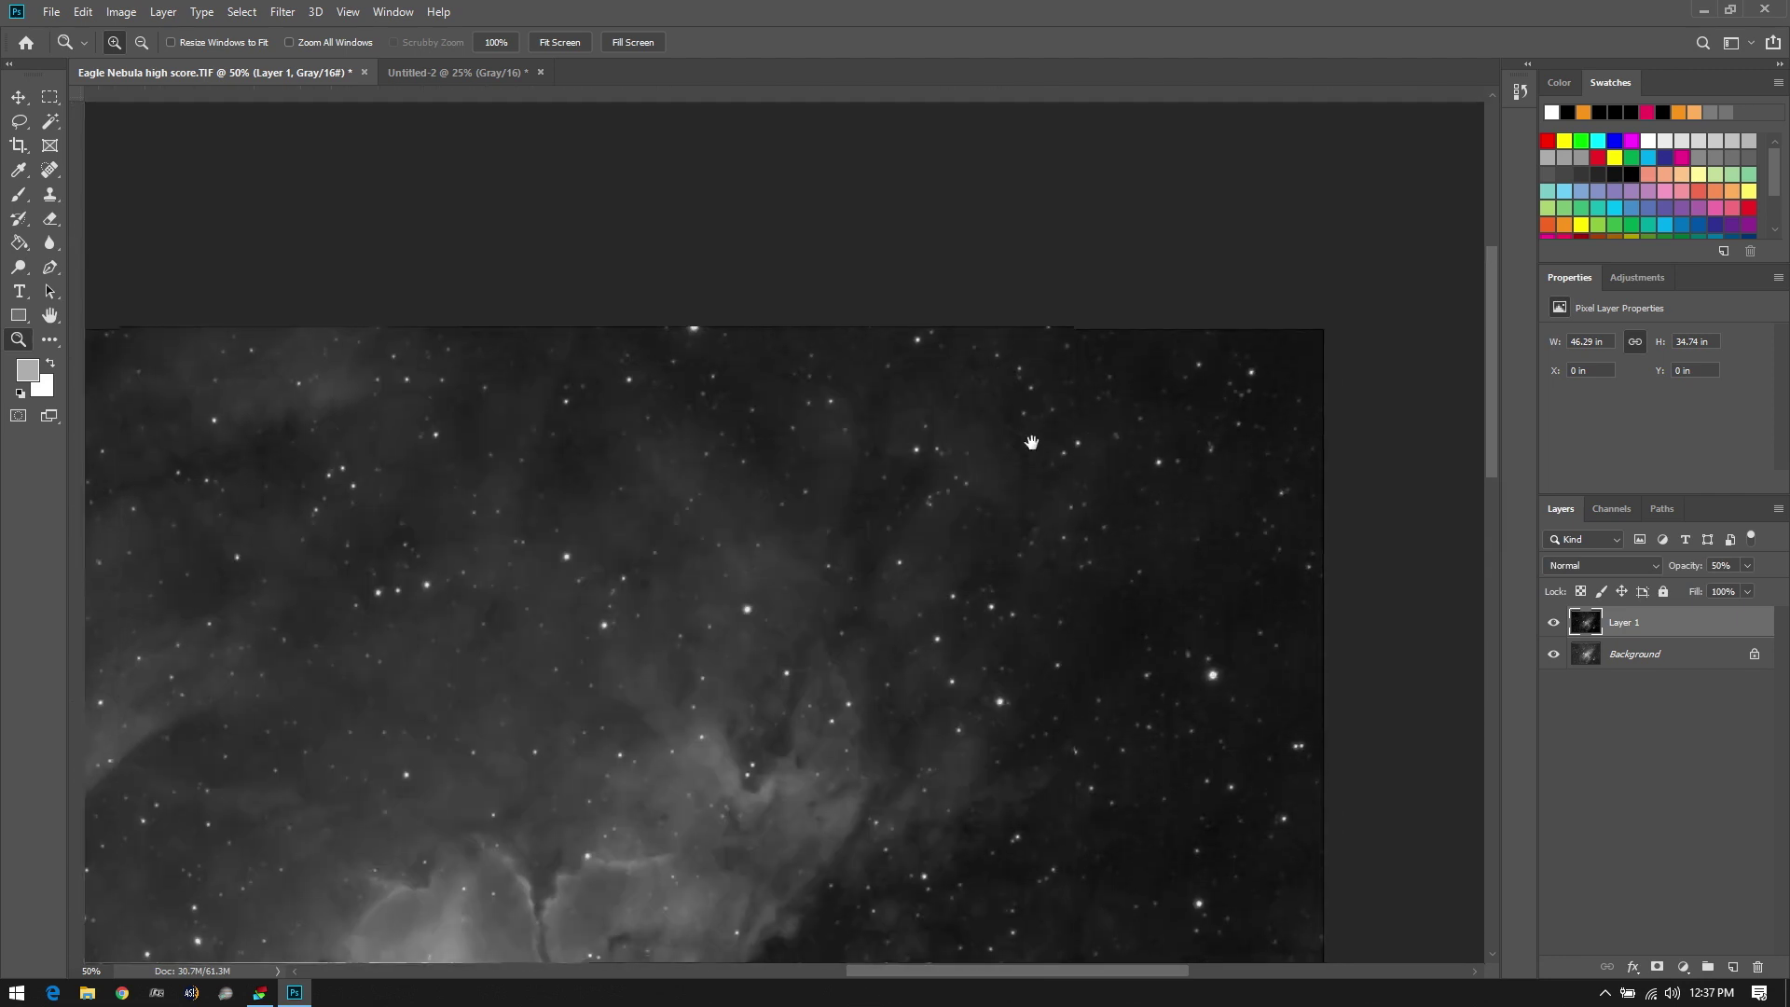
pyautogui.moveTo(1137, 504); pyautogui.dragTo(1194, 346)
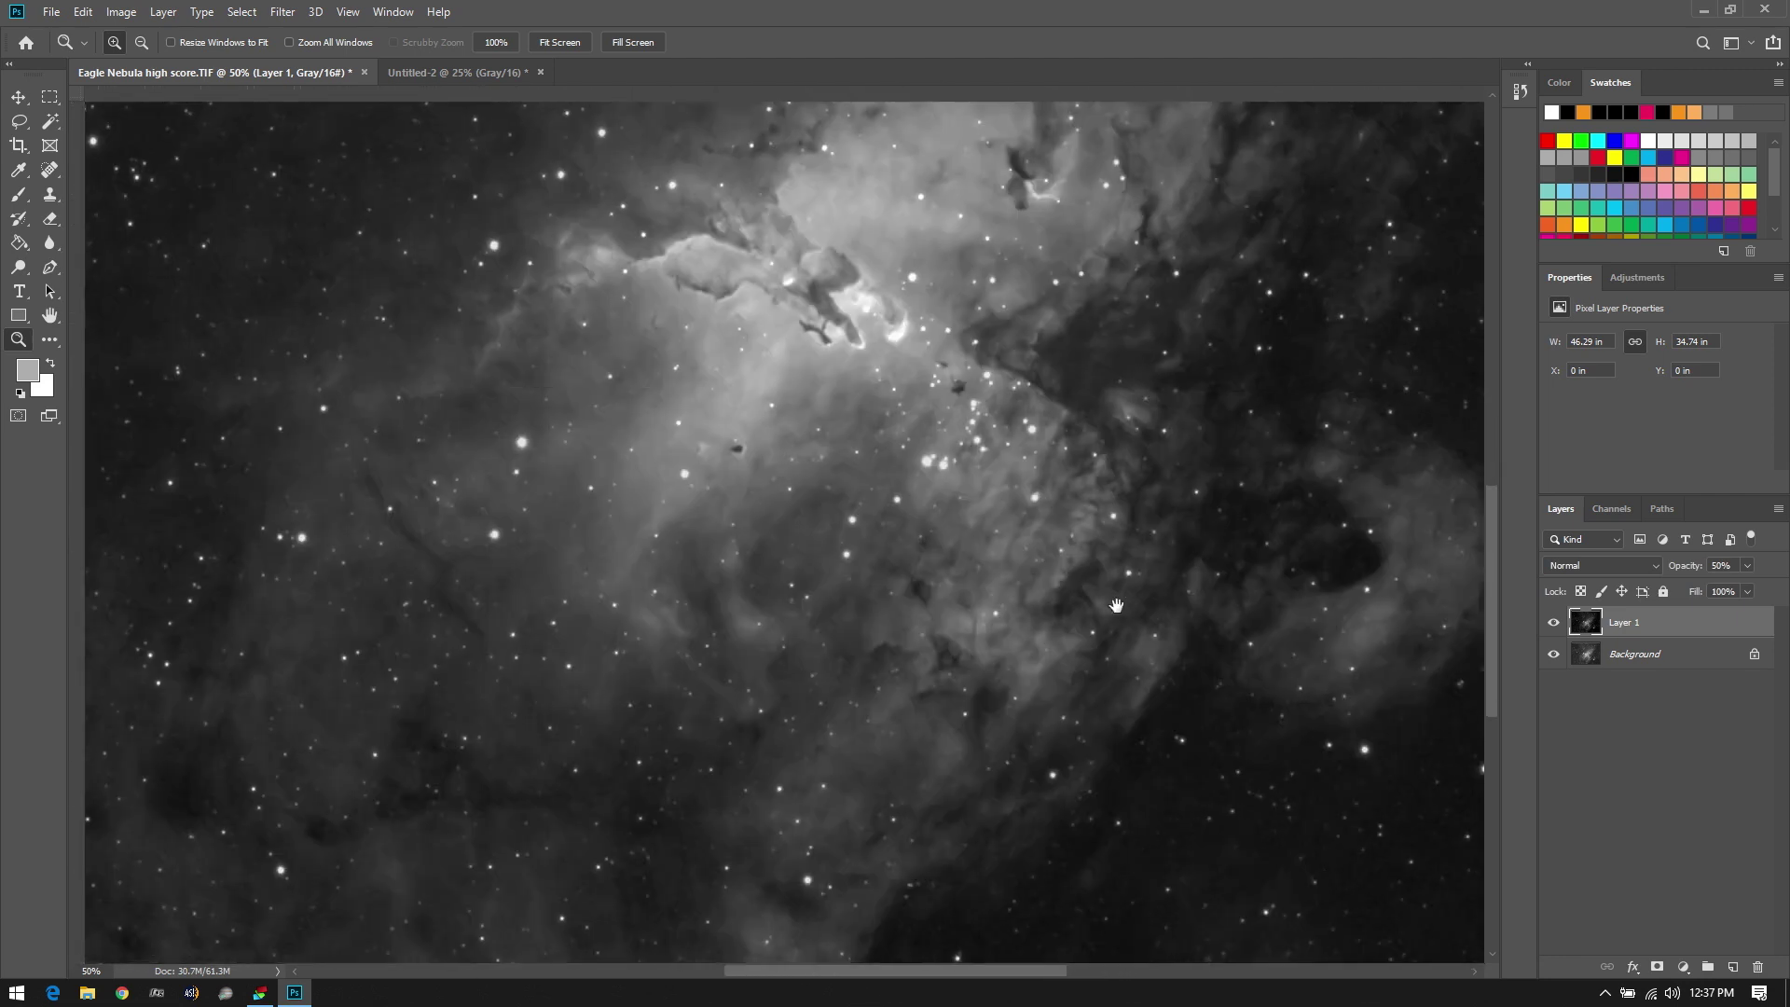
pyautogui.keyDown('alt'); pyautogui.click(890, 612); pyautogui.keyUp('alt')
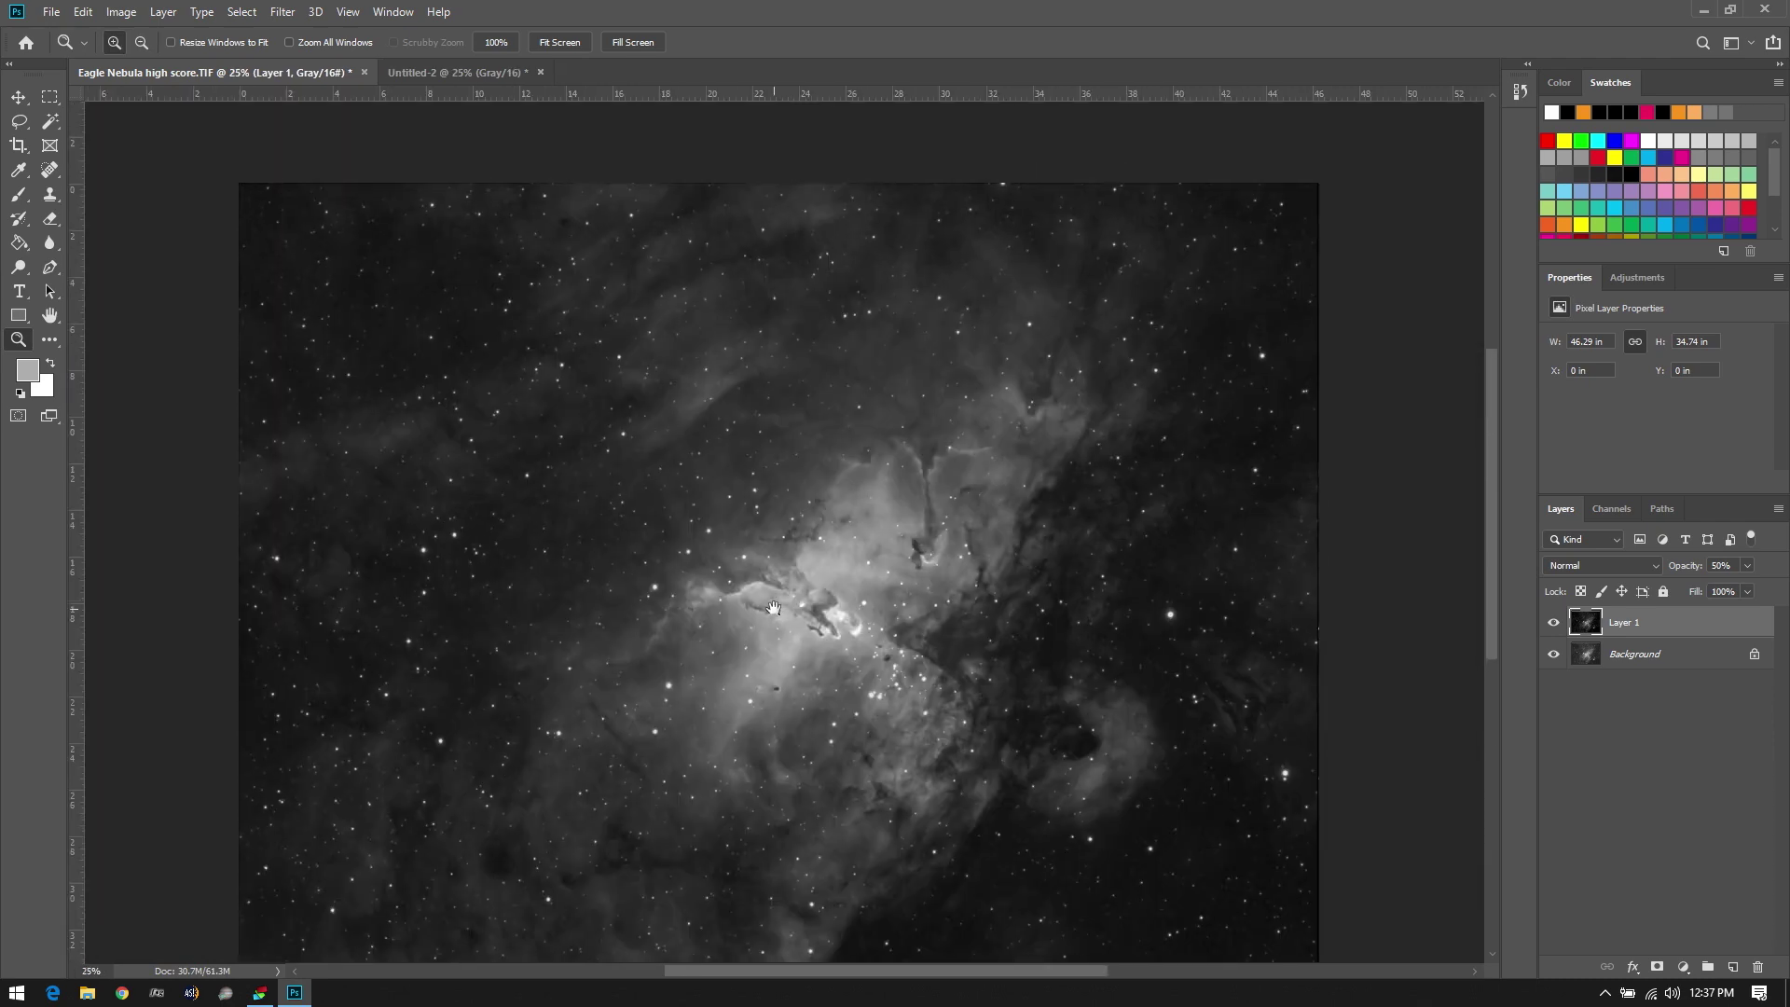
pyautogui.keyDown('alt'); pyautogui.click(873, 695); pyautogui.keyUp('alt')
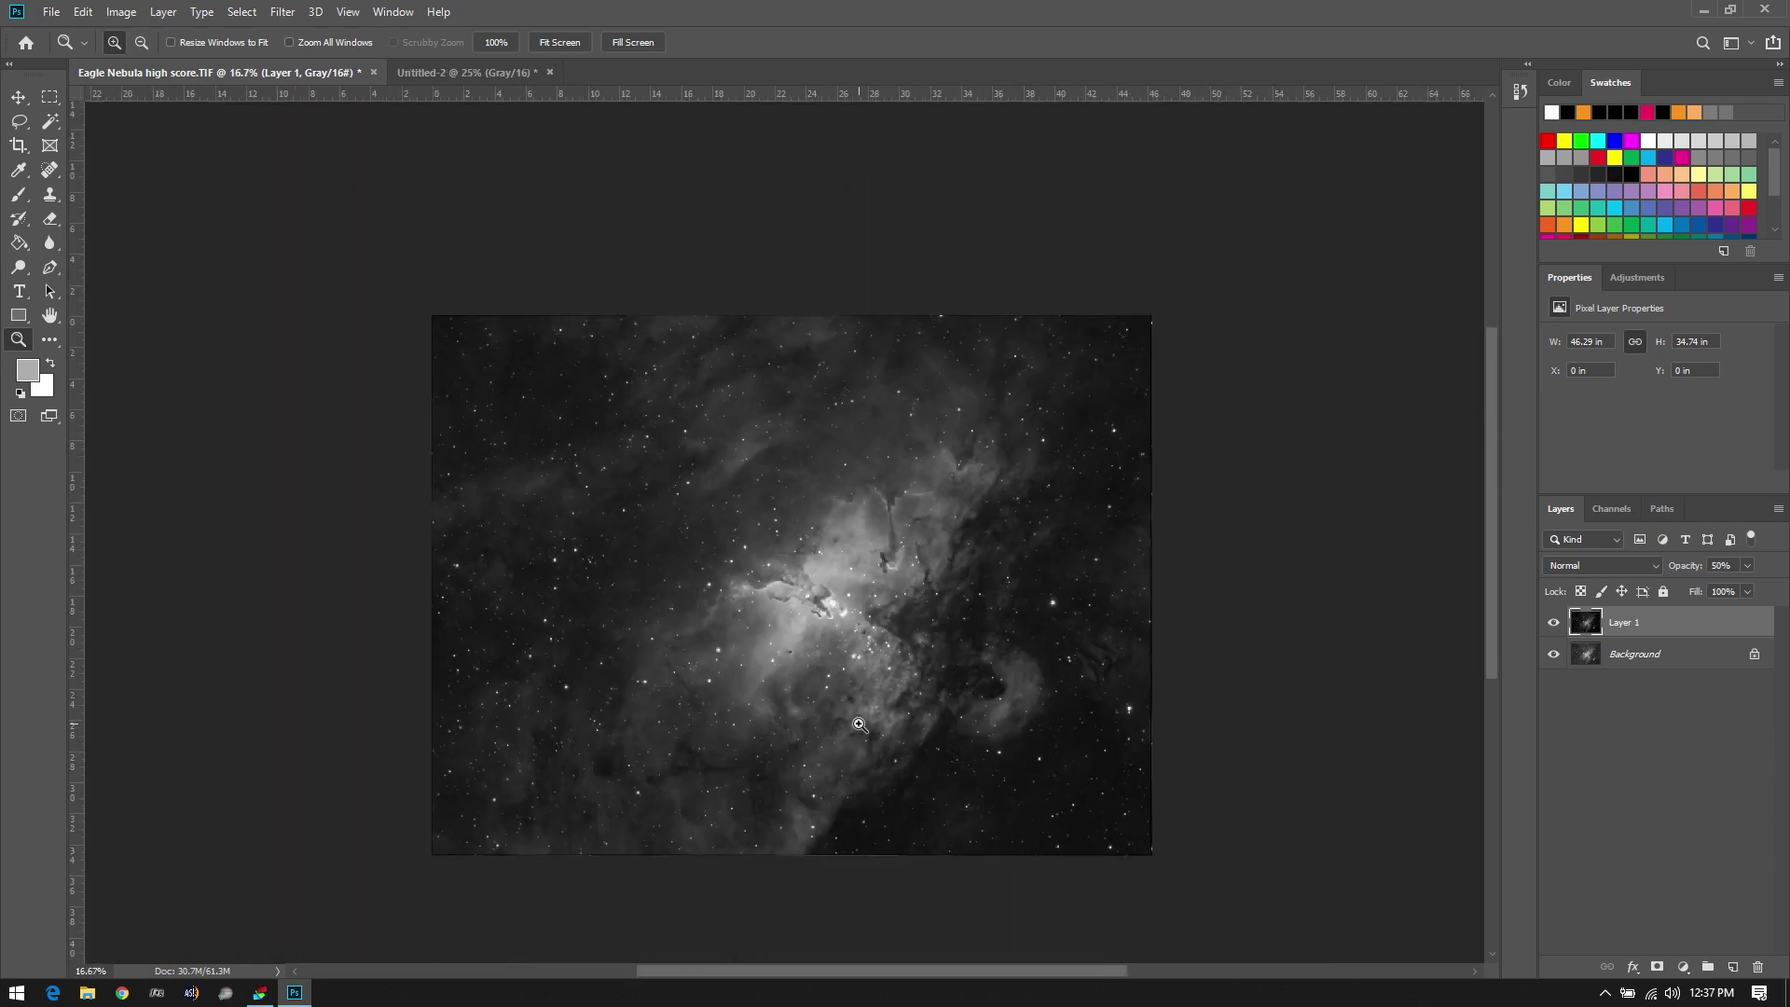
pyautogui.click(828, 655)
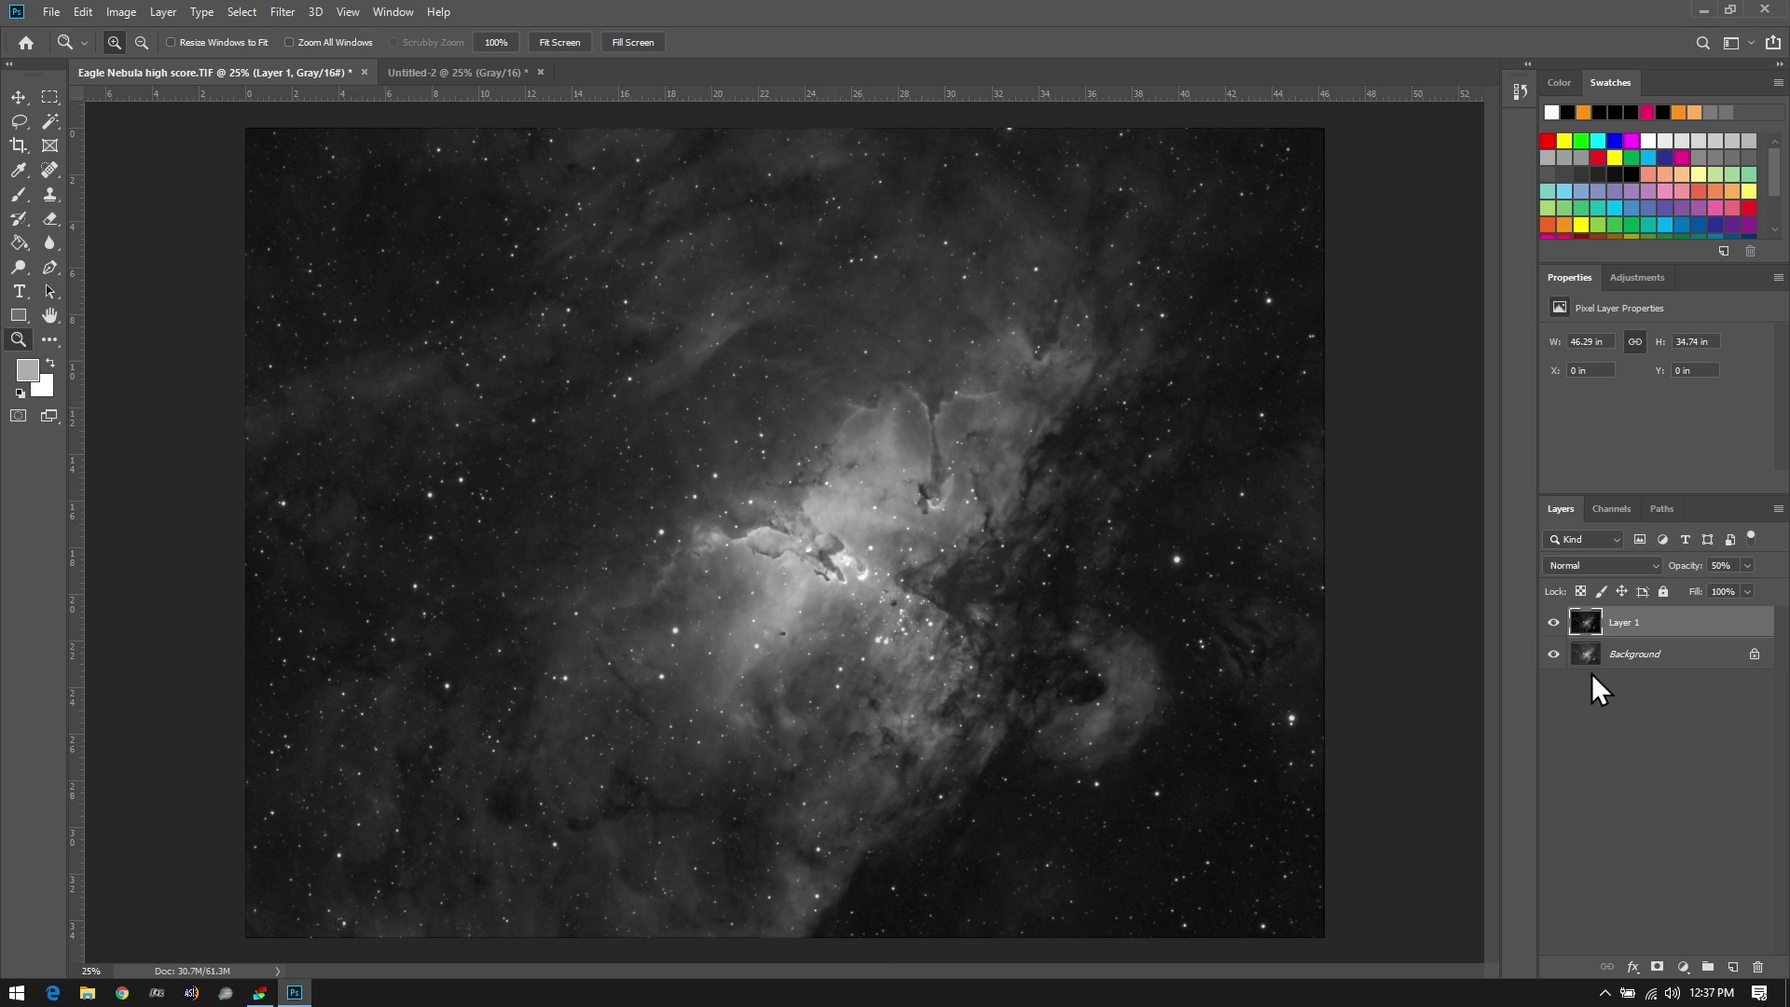
# Flatten Layer 1 and the Background into a single background layer
pyautogui.keyDown('shift'); pyautogui.click(1631, 660); pyautogui.keyUp('shift')
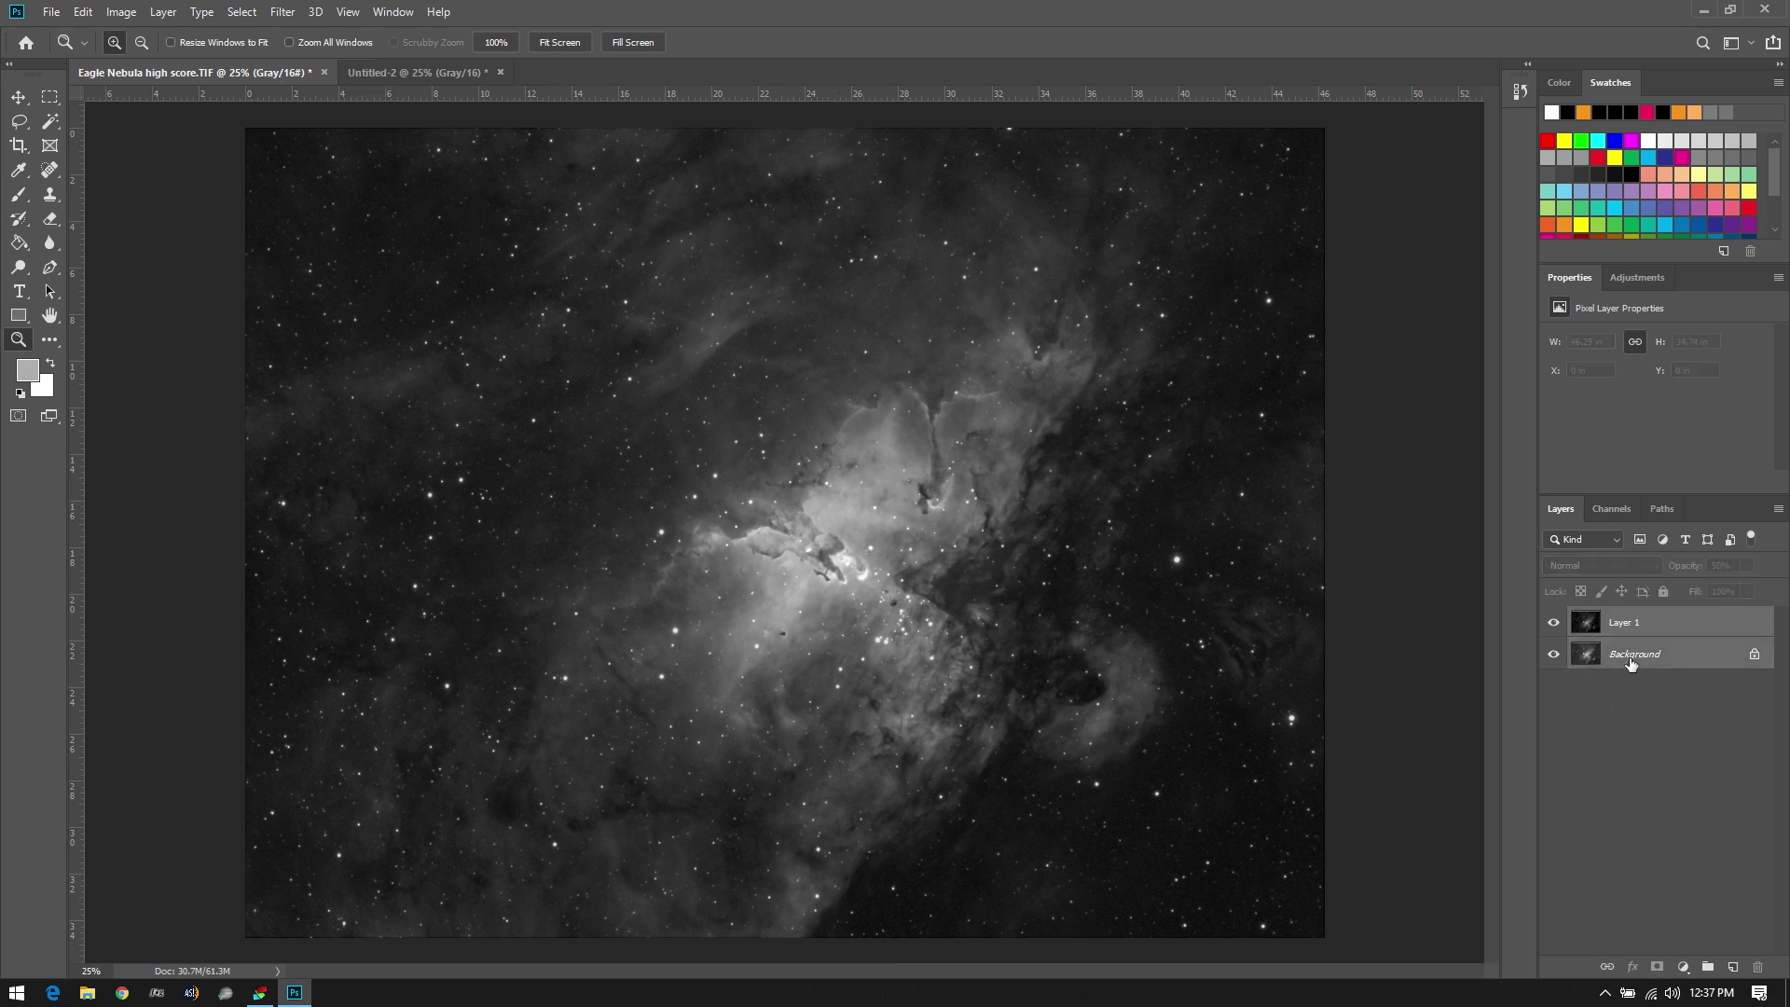
pyautogui.click(1778, 508)
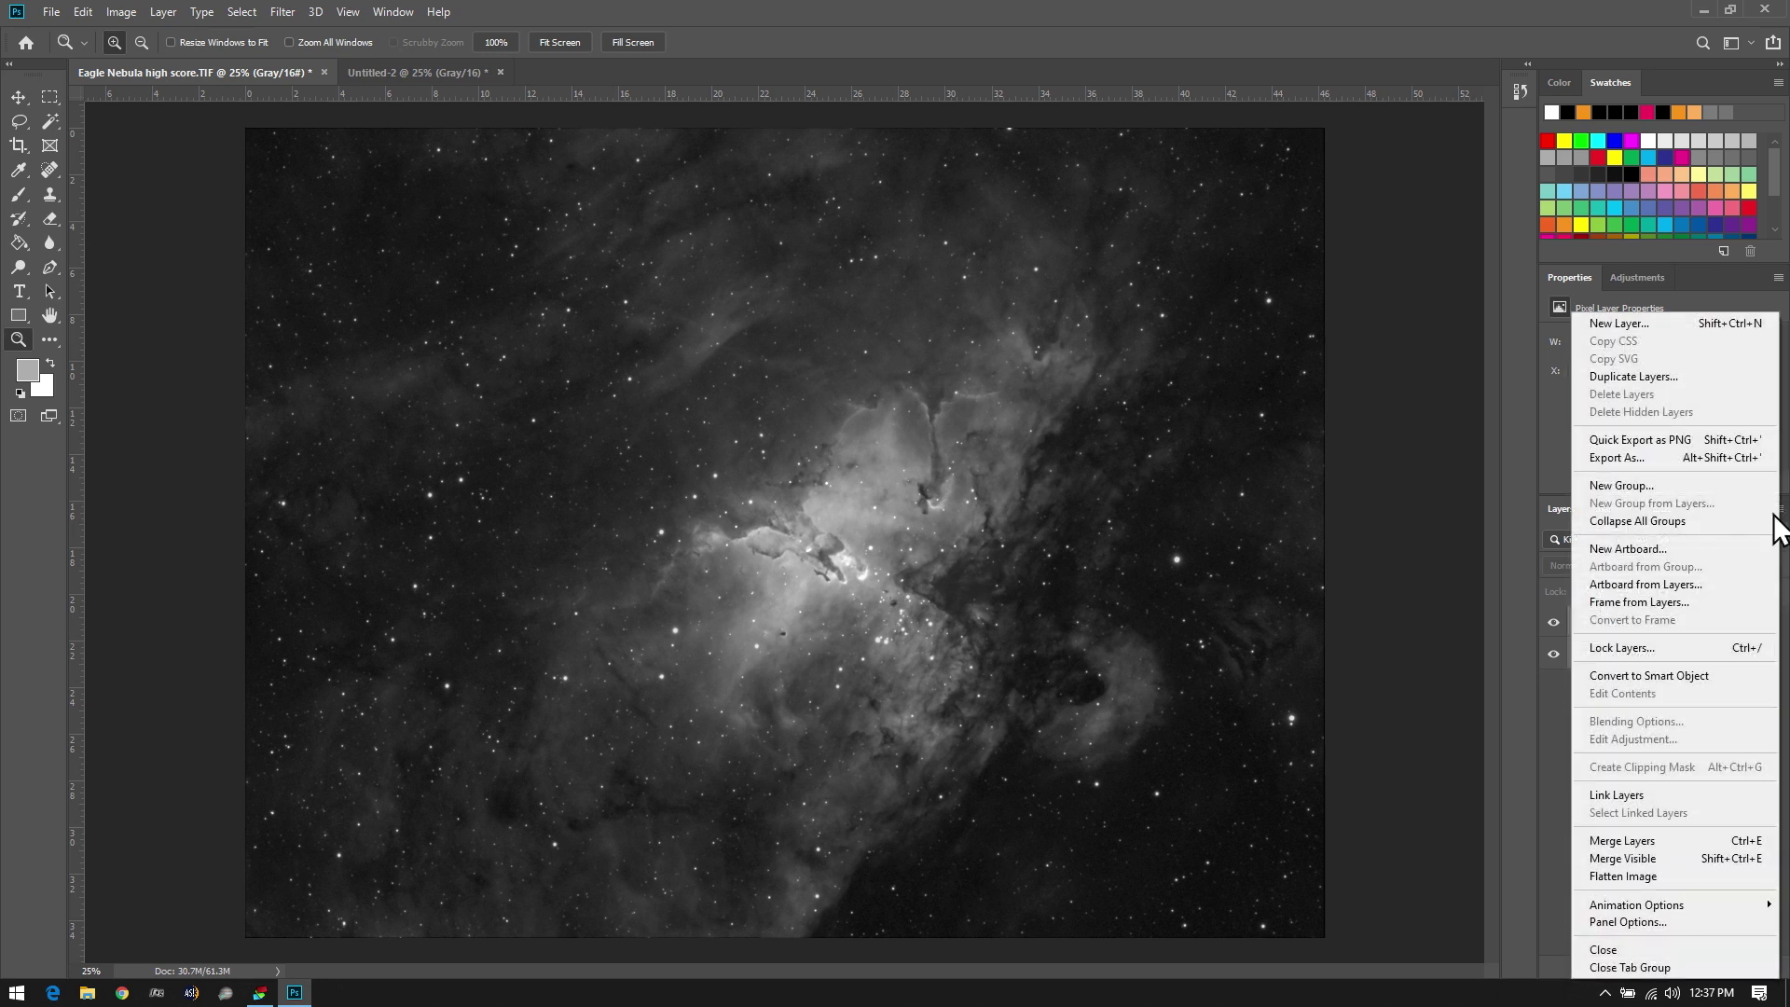
pyautogui.click(1645, 874)
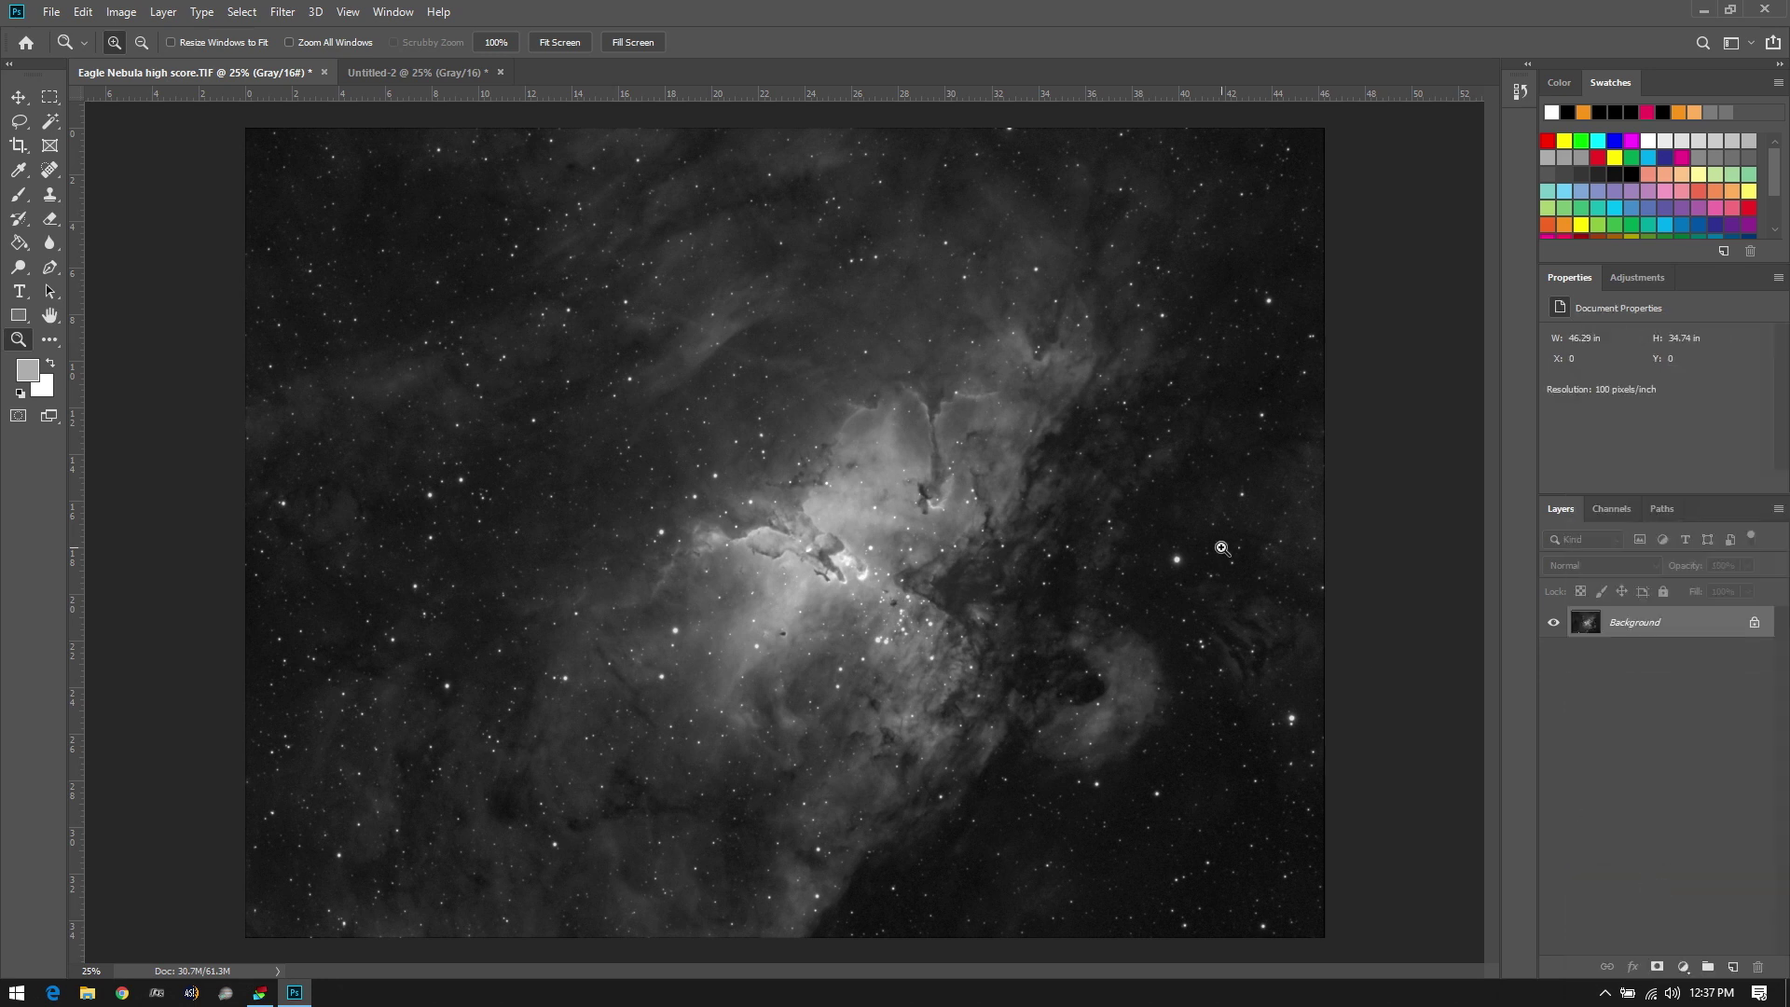
# Brighten the flattened image's midtones with Levels, raising the gray midpoint to about 1.20
pyautogui.hotkey('ctrl', 'l')
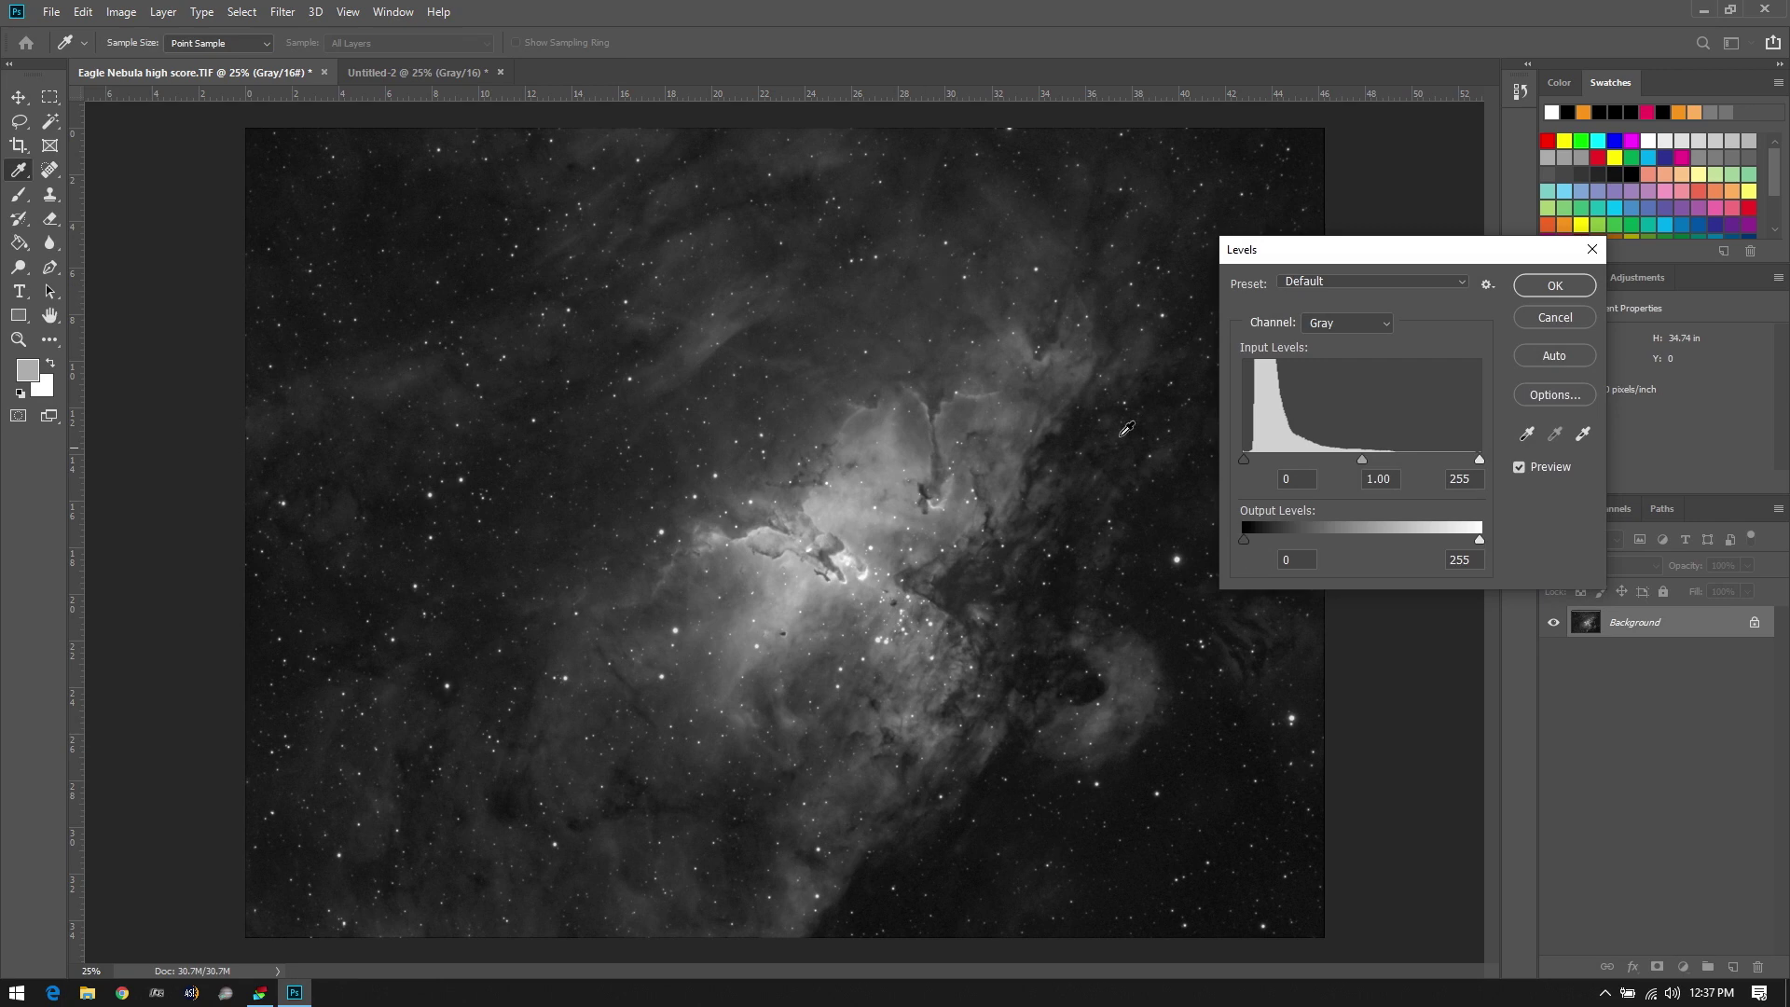
pyautogui.moveTo(1364, 458)
pyautogui.mouseDown()
pyautogui.moveTo(1390, 458)
pyautogui.moveTo(1343, 470)
pyautogui.mouseUp()
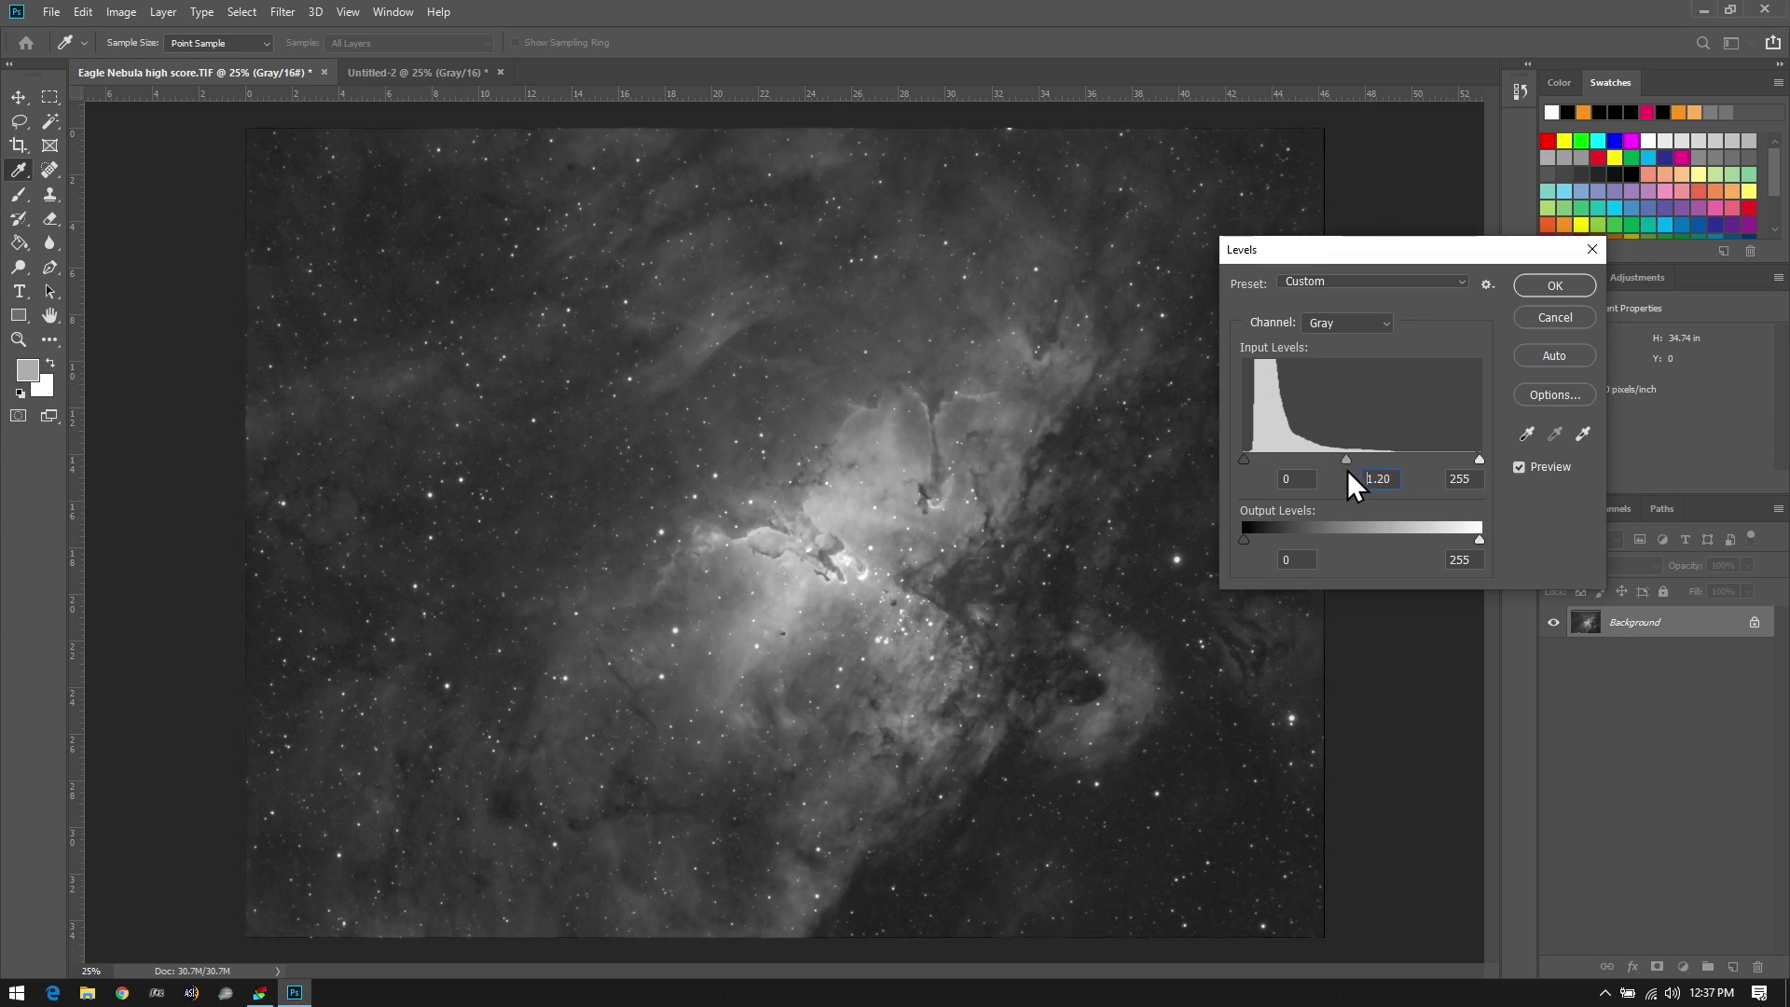
pyautogui.moveTo(1345, 470); pyautogui.dragTo(1349, 470)
pyautogui.click(1542, 283)
pyautogui.press('z')
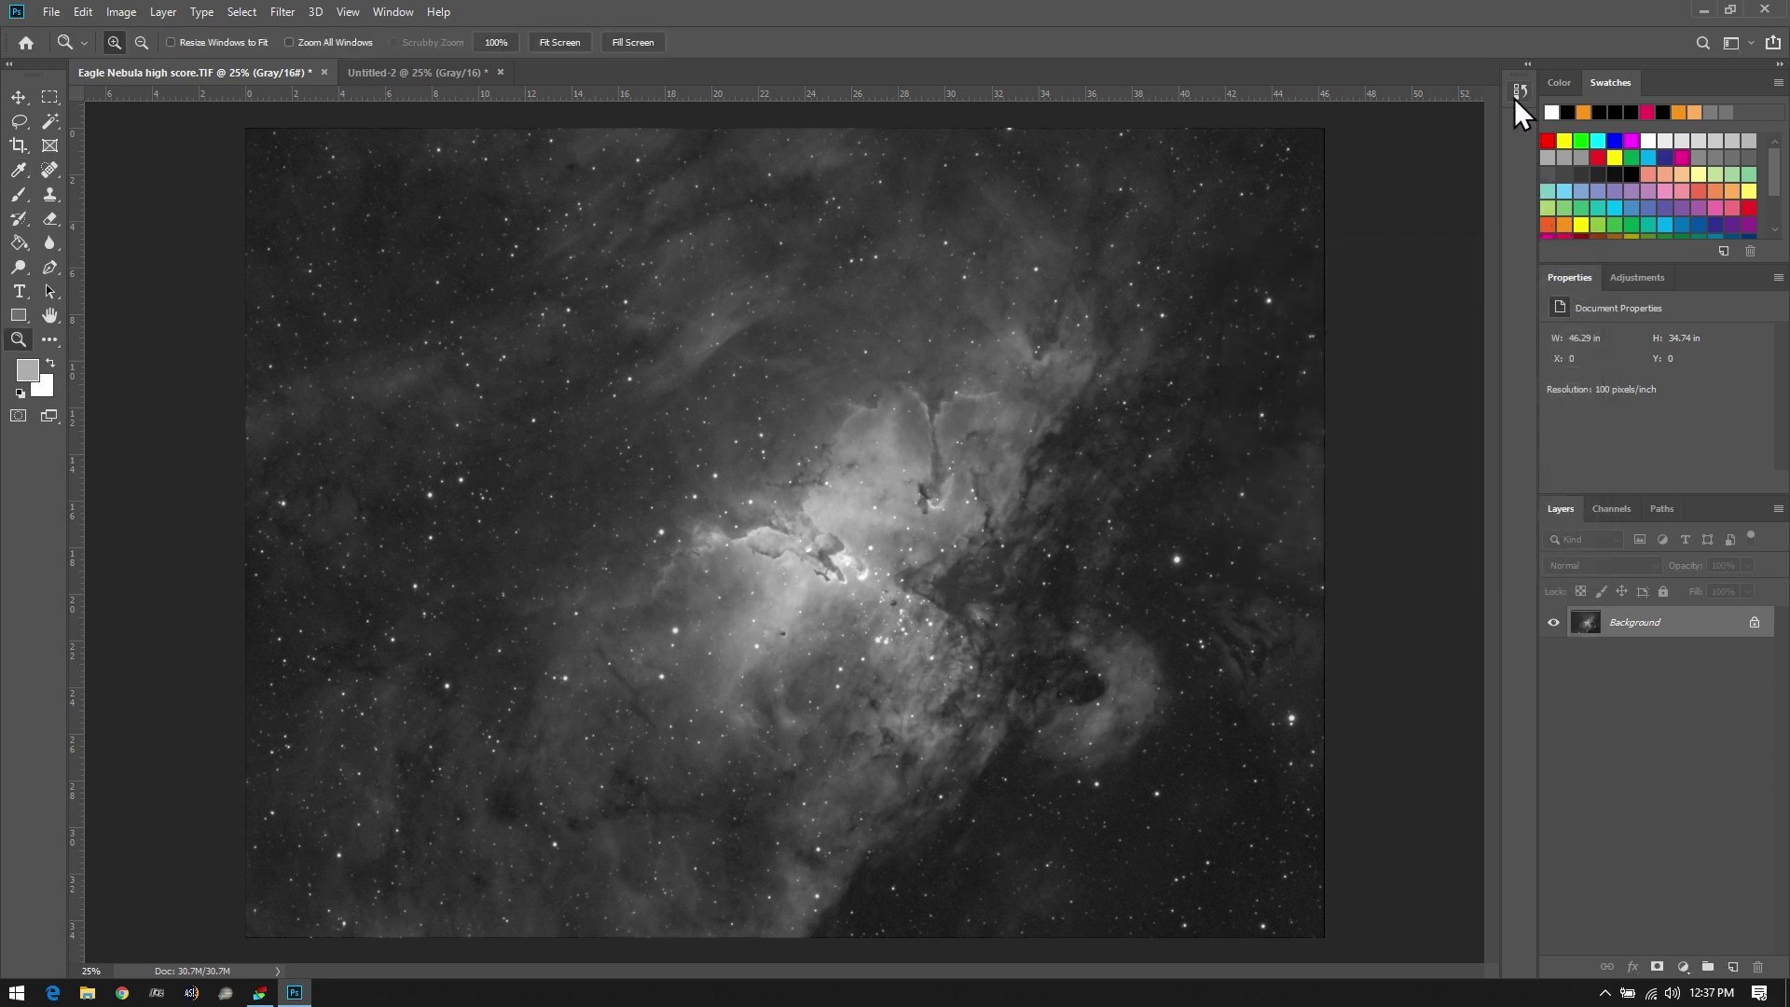
# Compare the image before and after the Levels adjustment by switching between the Flatten Image and Levels history states
pyautogui.click(1518, 93)
pyautogui.click(1365, 589)
pyautogui.click(1366, 610)
pyautogui.click(1366, 595)
pyautogui.click(1366, 611)
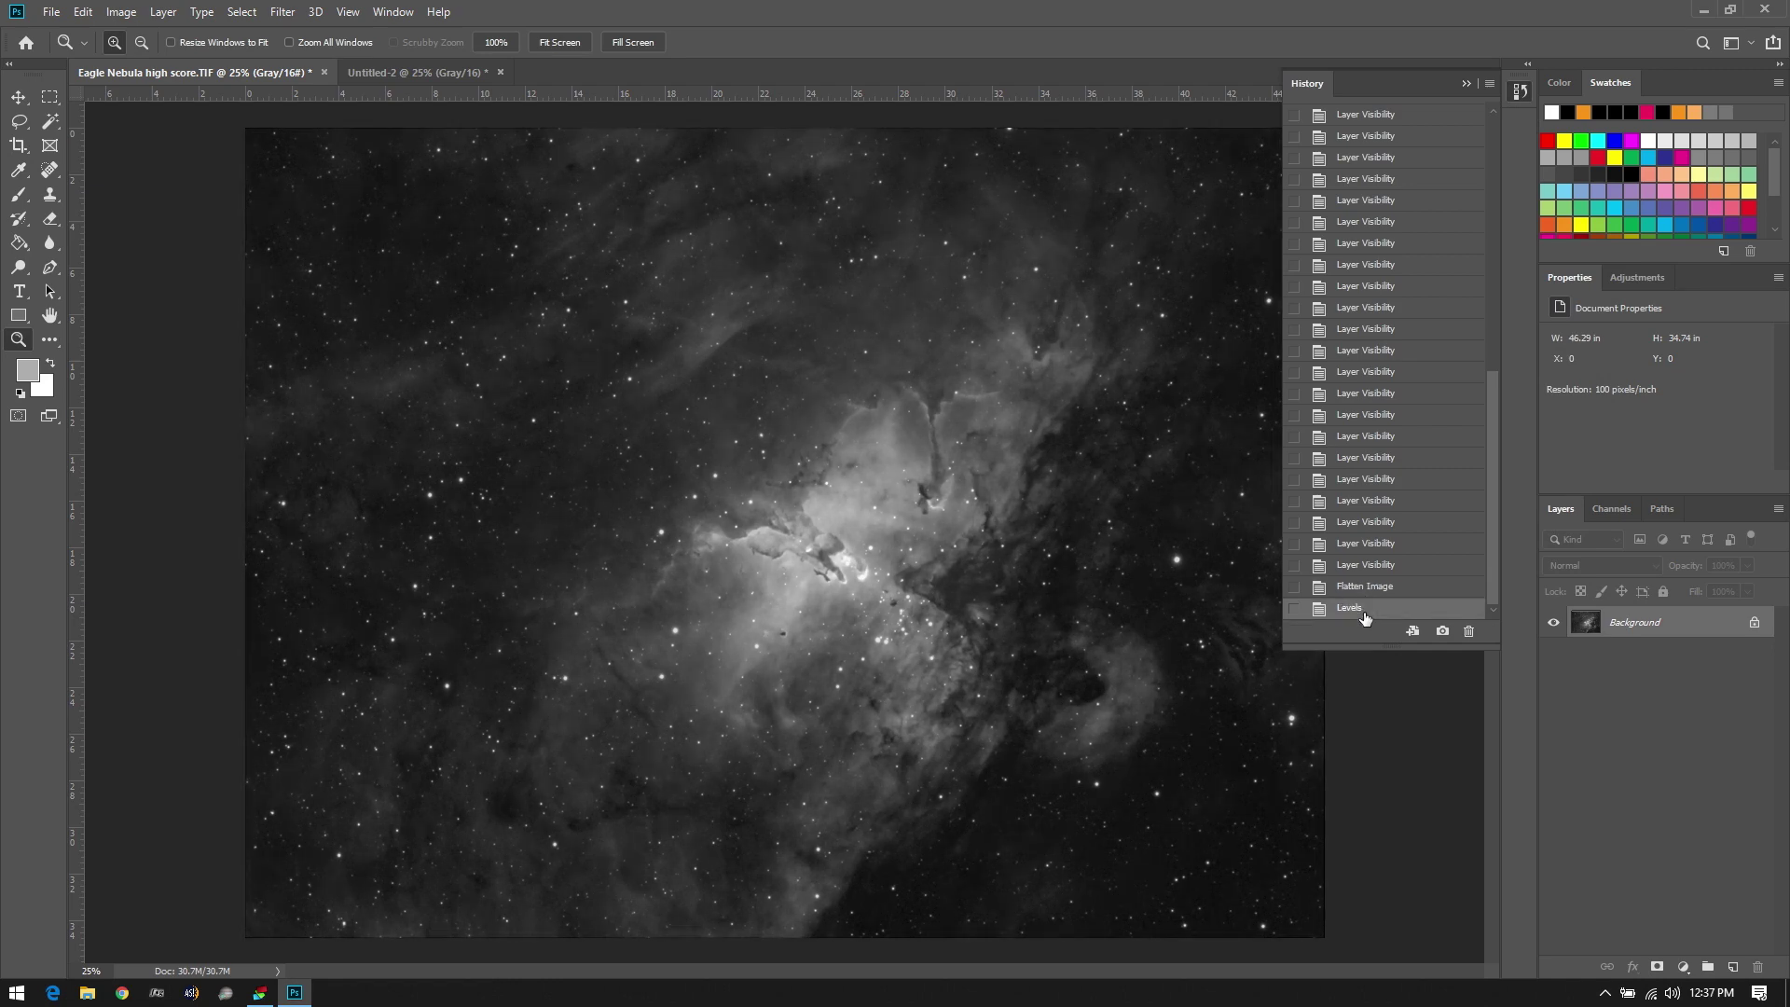
pyautogui.click(1366, 589)
pyautogui.click(1367, 608)
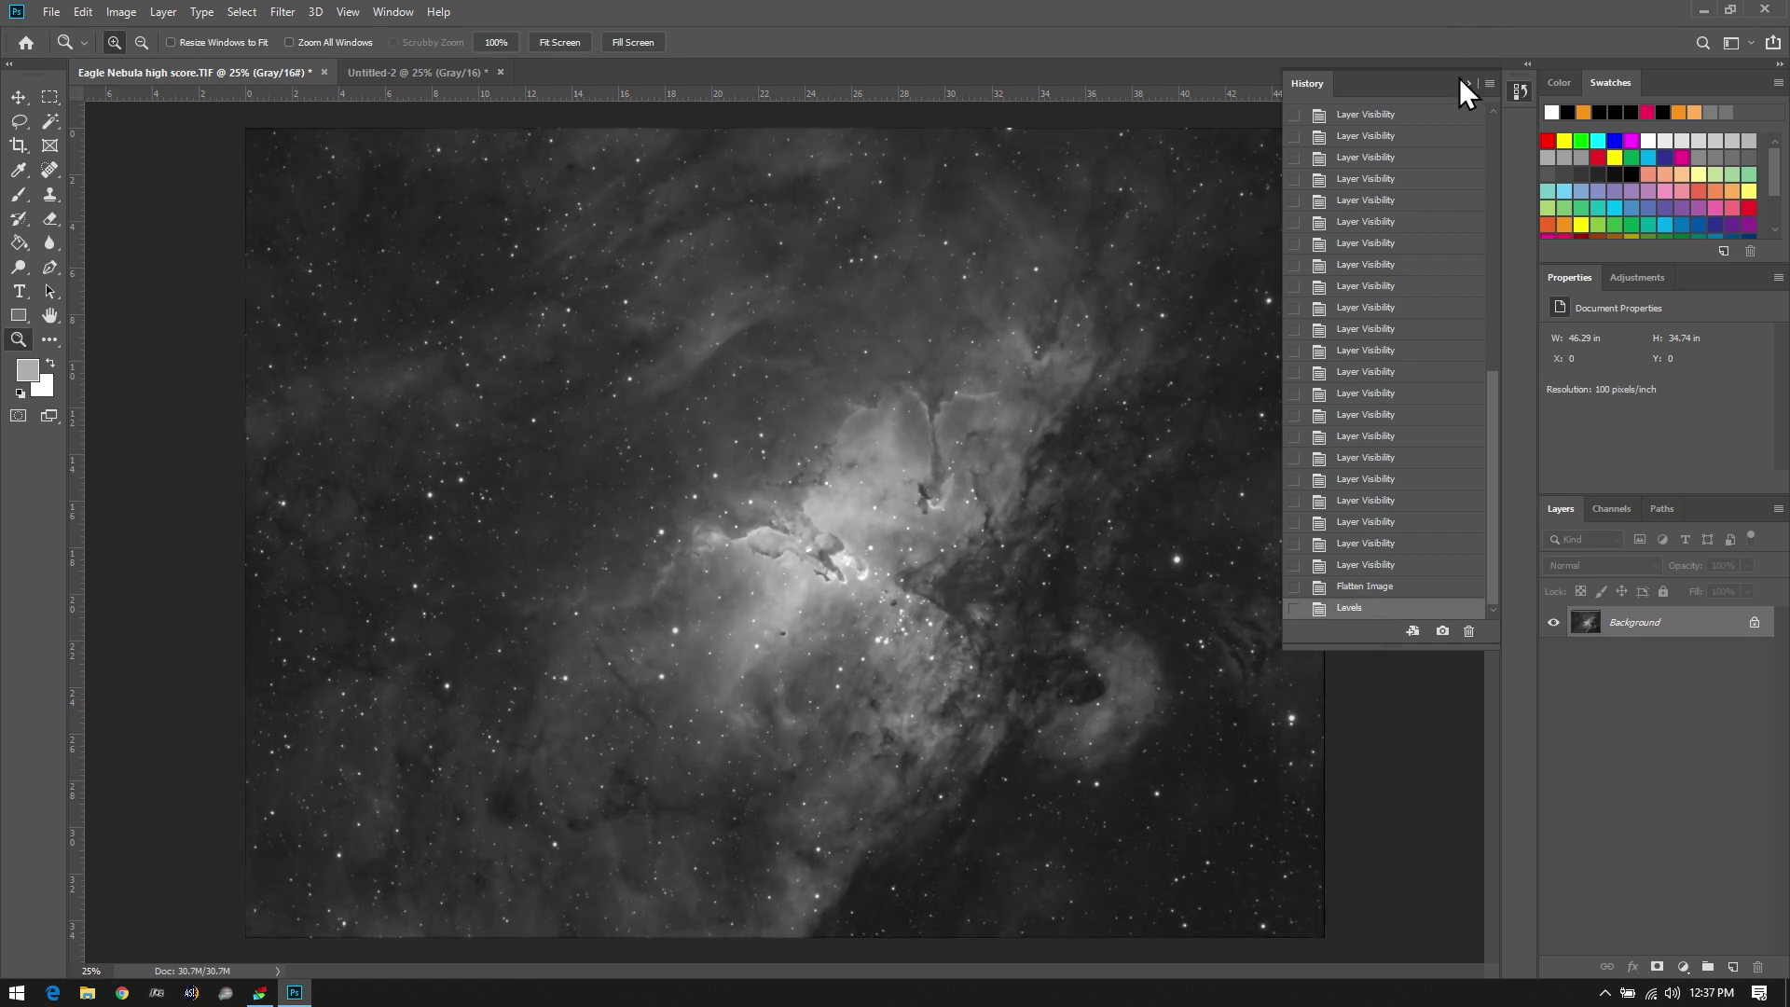
pyautogui.click(1463, 82)
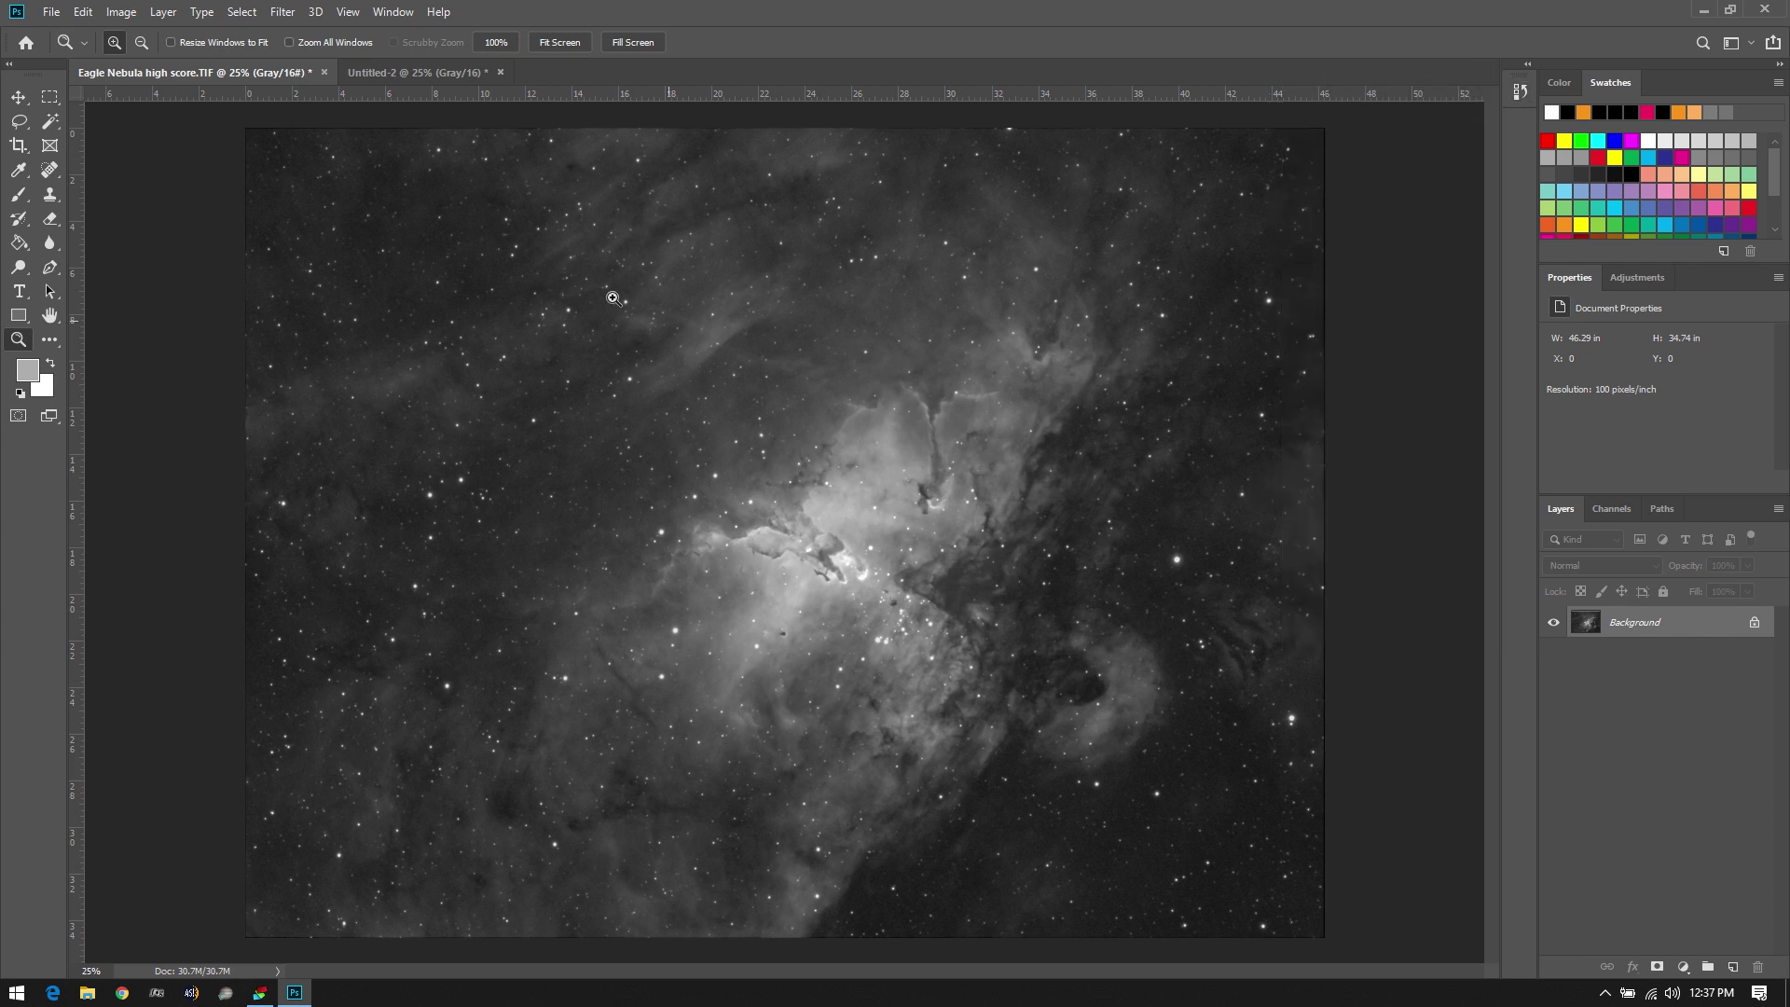
# Rotate the whole Eagle Nebula image 90° counterclockwise
pyautogui.click(19, 97)
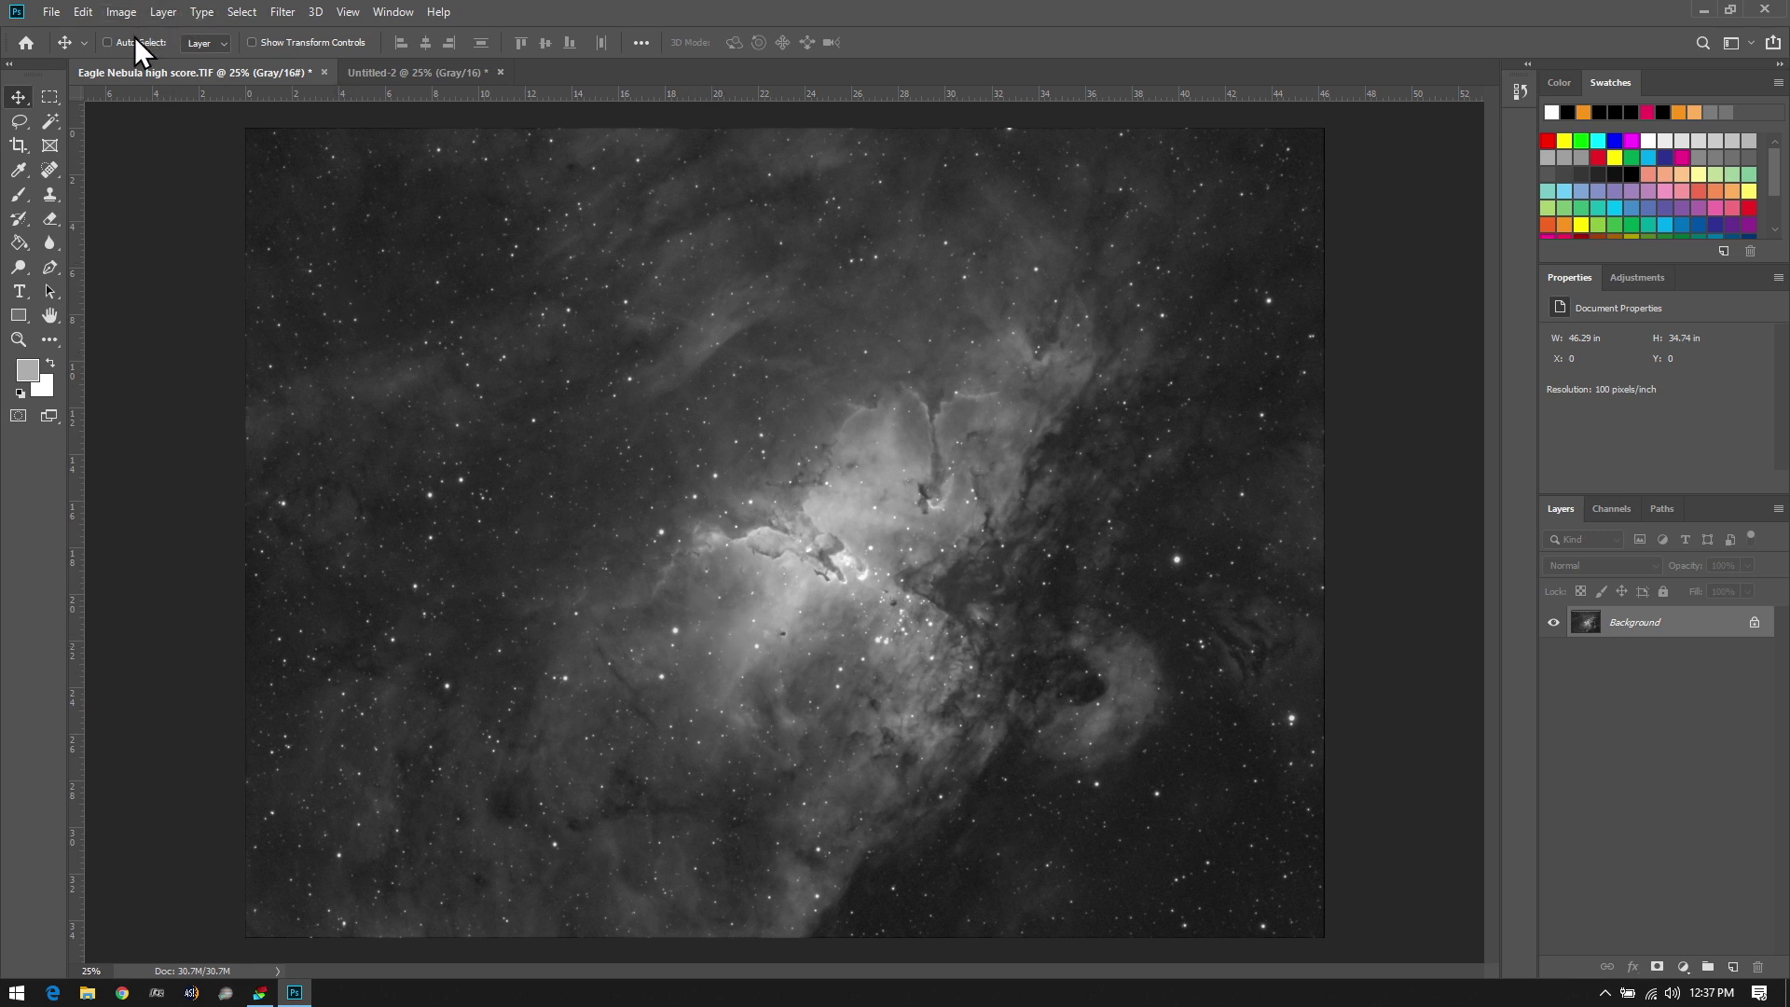
pyautogui.click(112, 9)
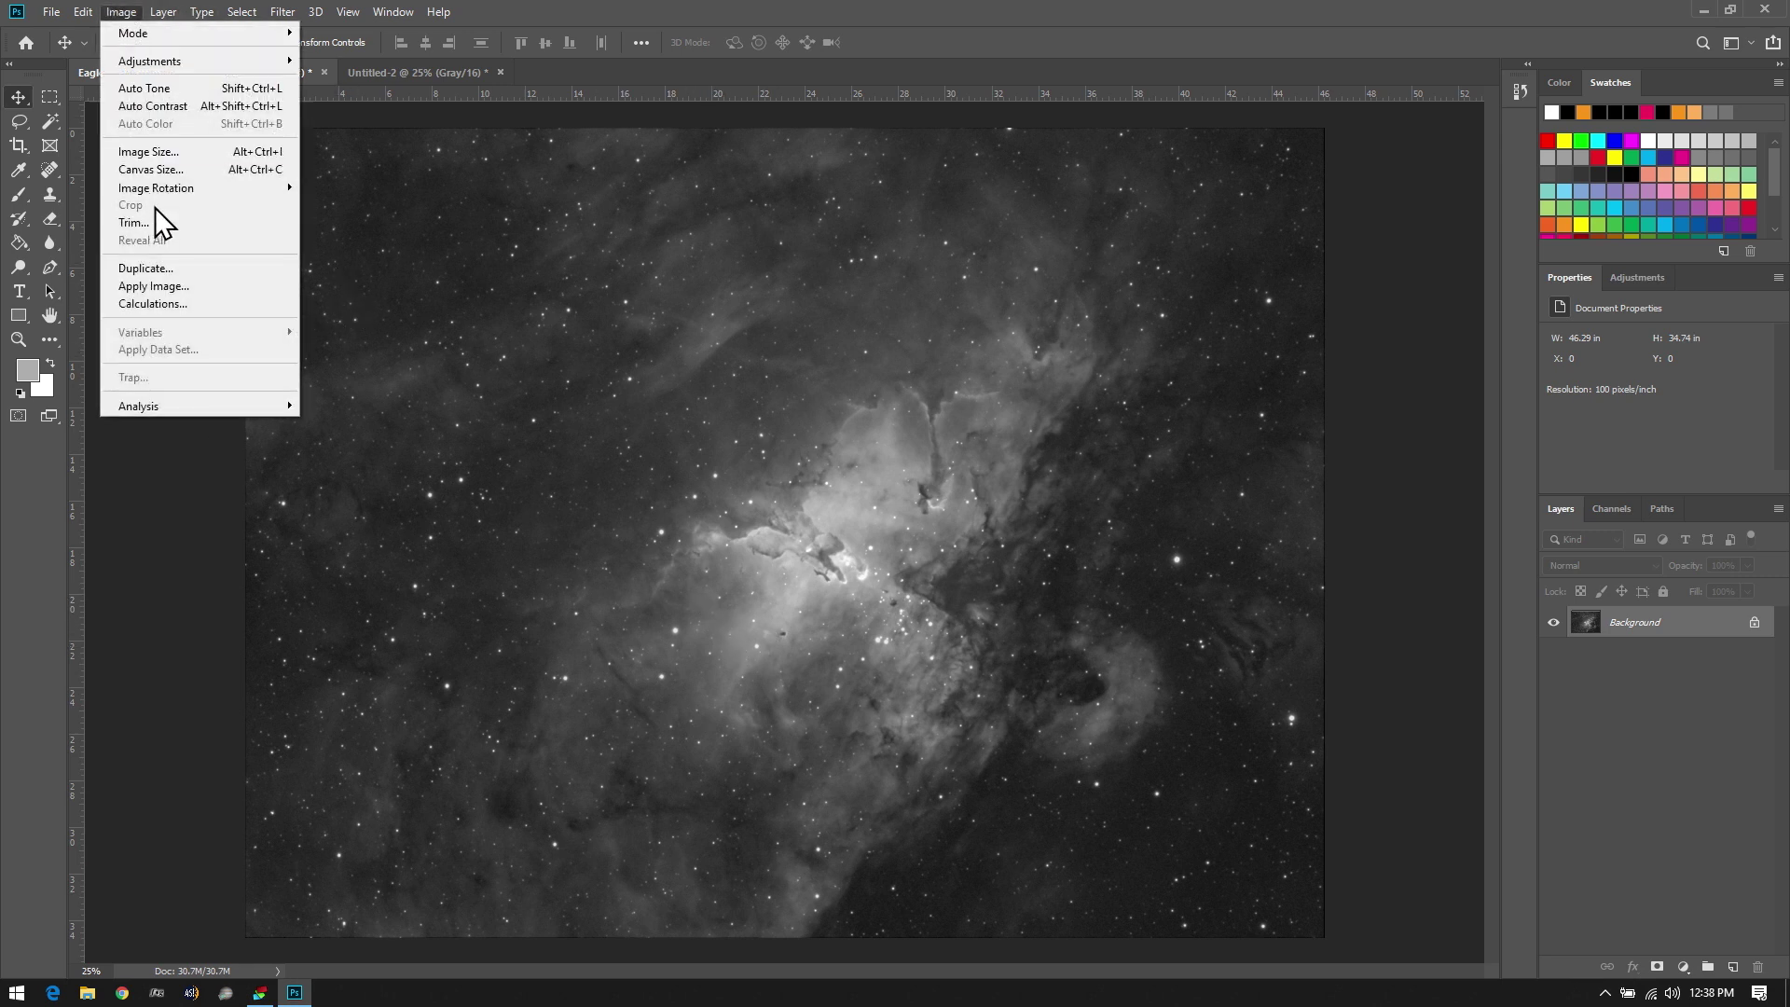
pyautogui.moveTo(257, 184)
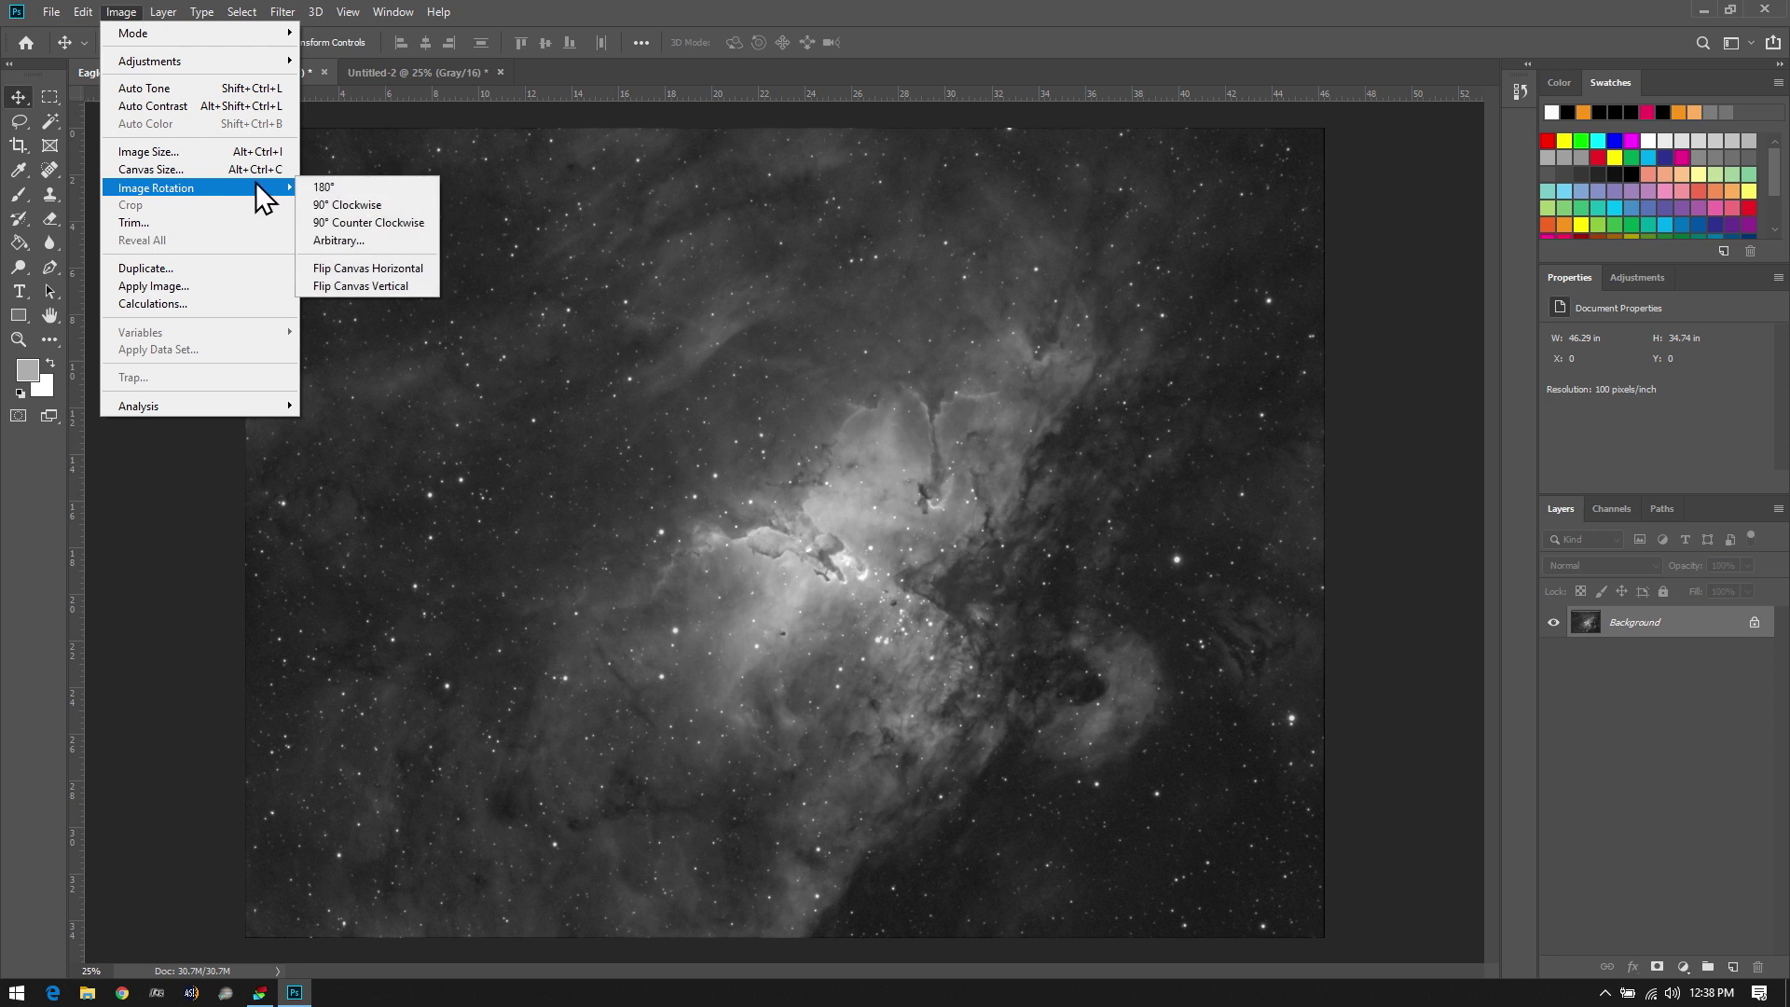
pyautogui.click(352, 224)
# Examine the composition of the rotated portrait-format nebula from its upper edge down to the lower star field
pyautogui.scroll(3, 932, 578)
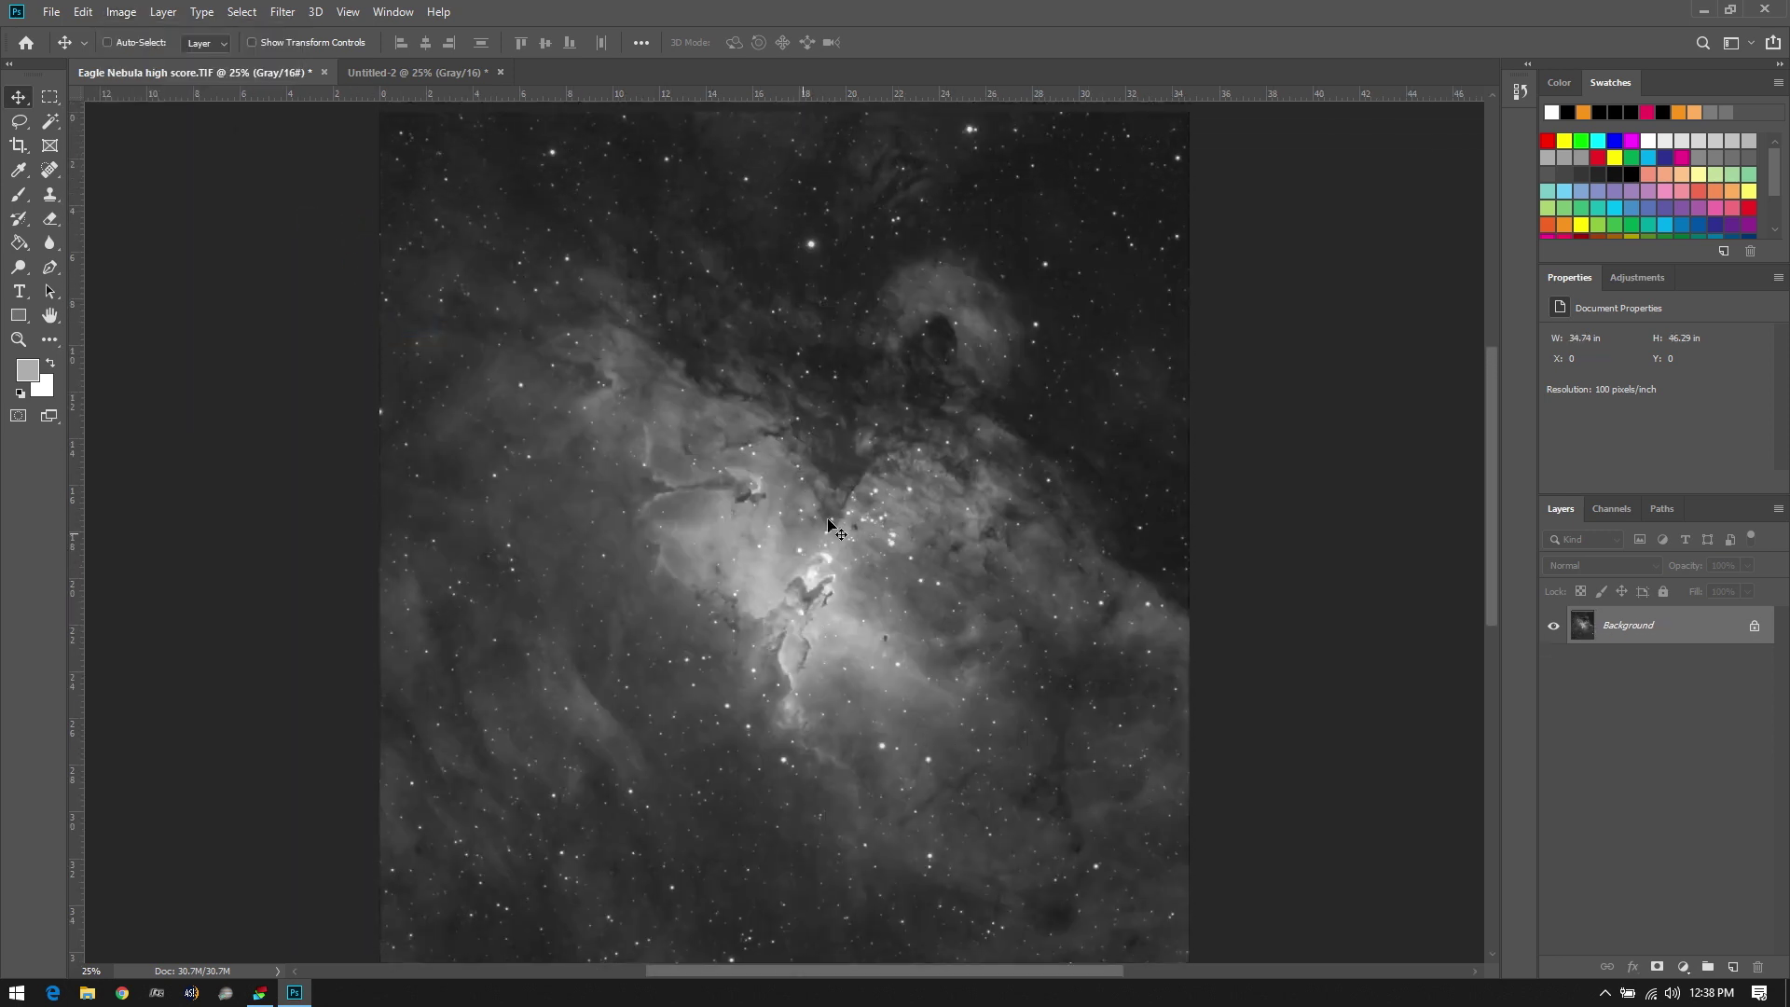
pyautogui.scroll(-1, 897, 544)
pyautogui.scroll(3, 923, 548)
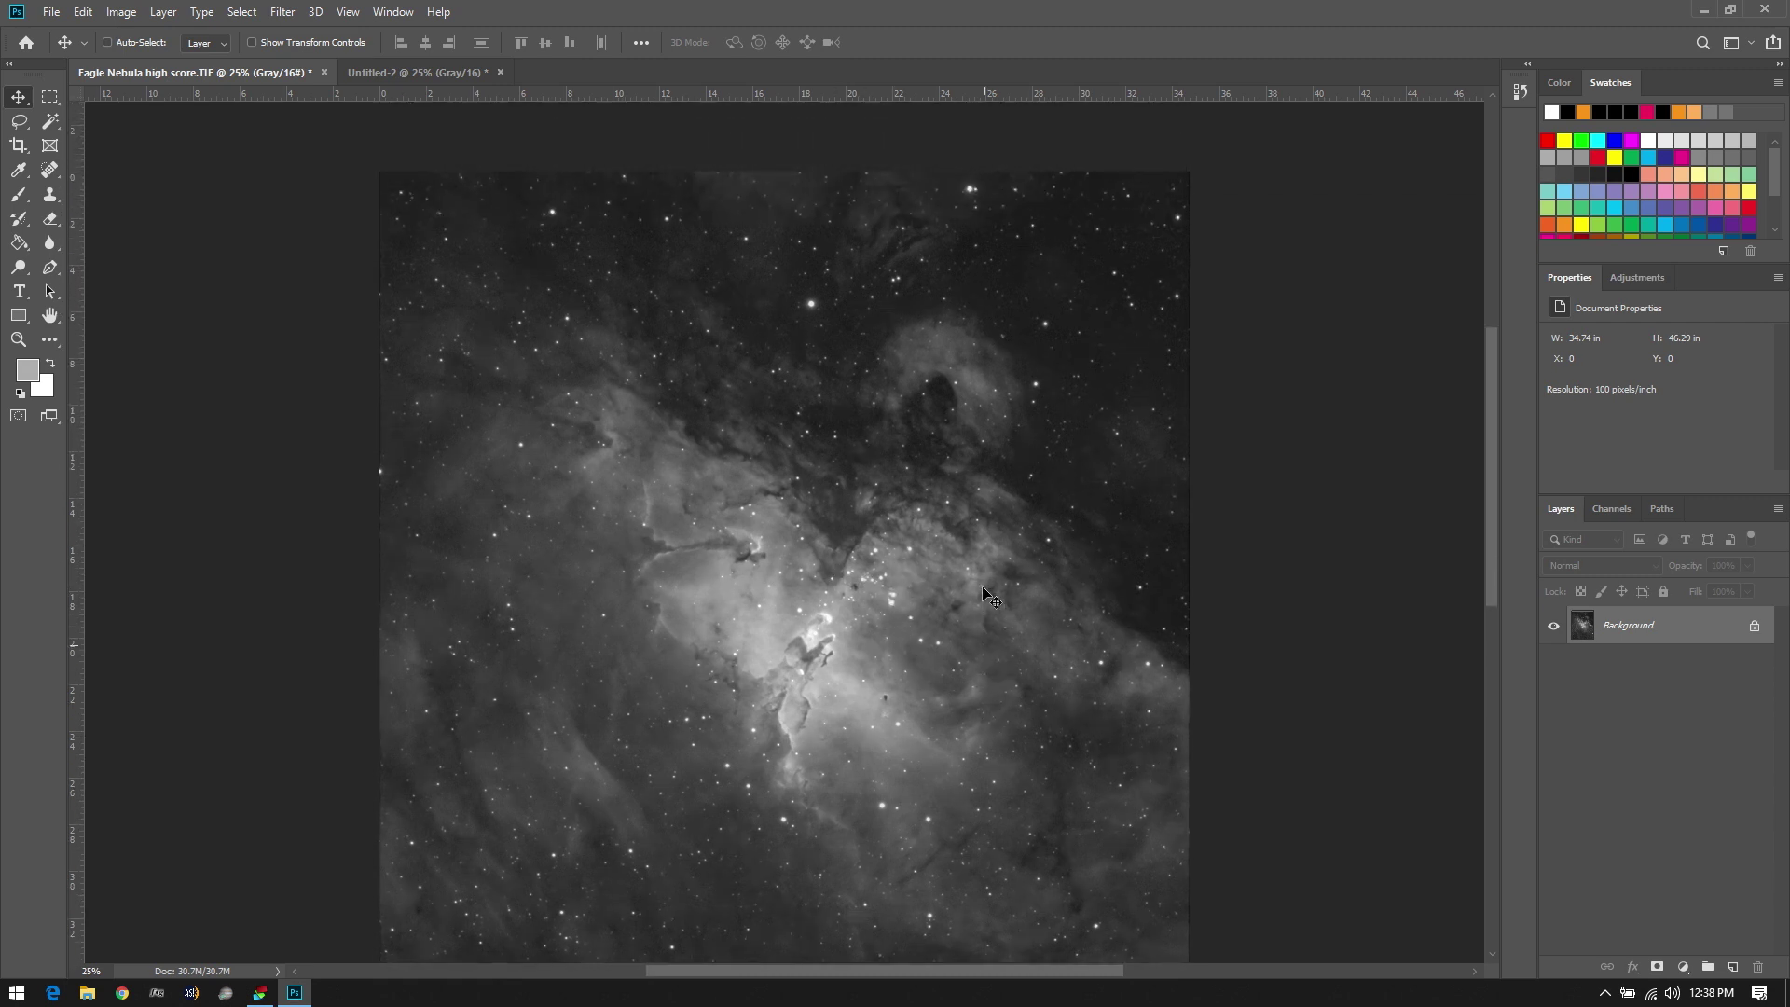
pyautogui.scroll(-9, 941, 554)
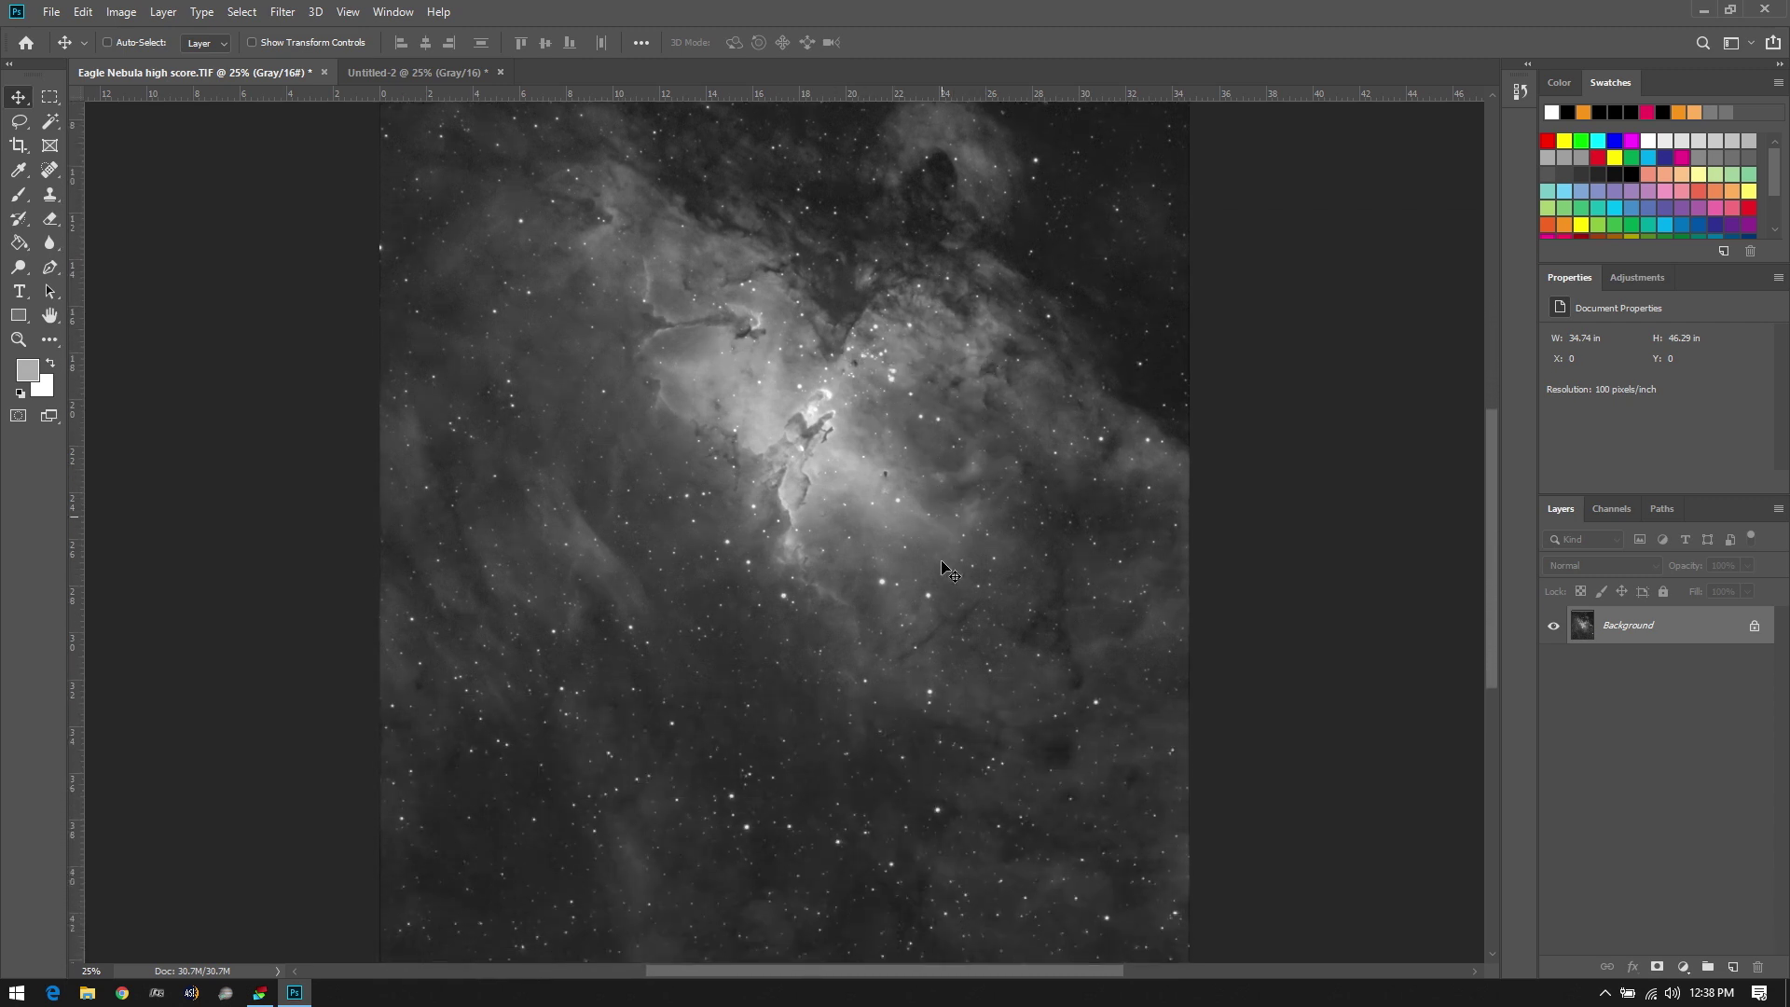
pyautogui.scroll(-1, 939, 561)
pyautogui.scroll(4, 951, 545)
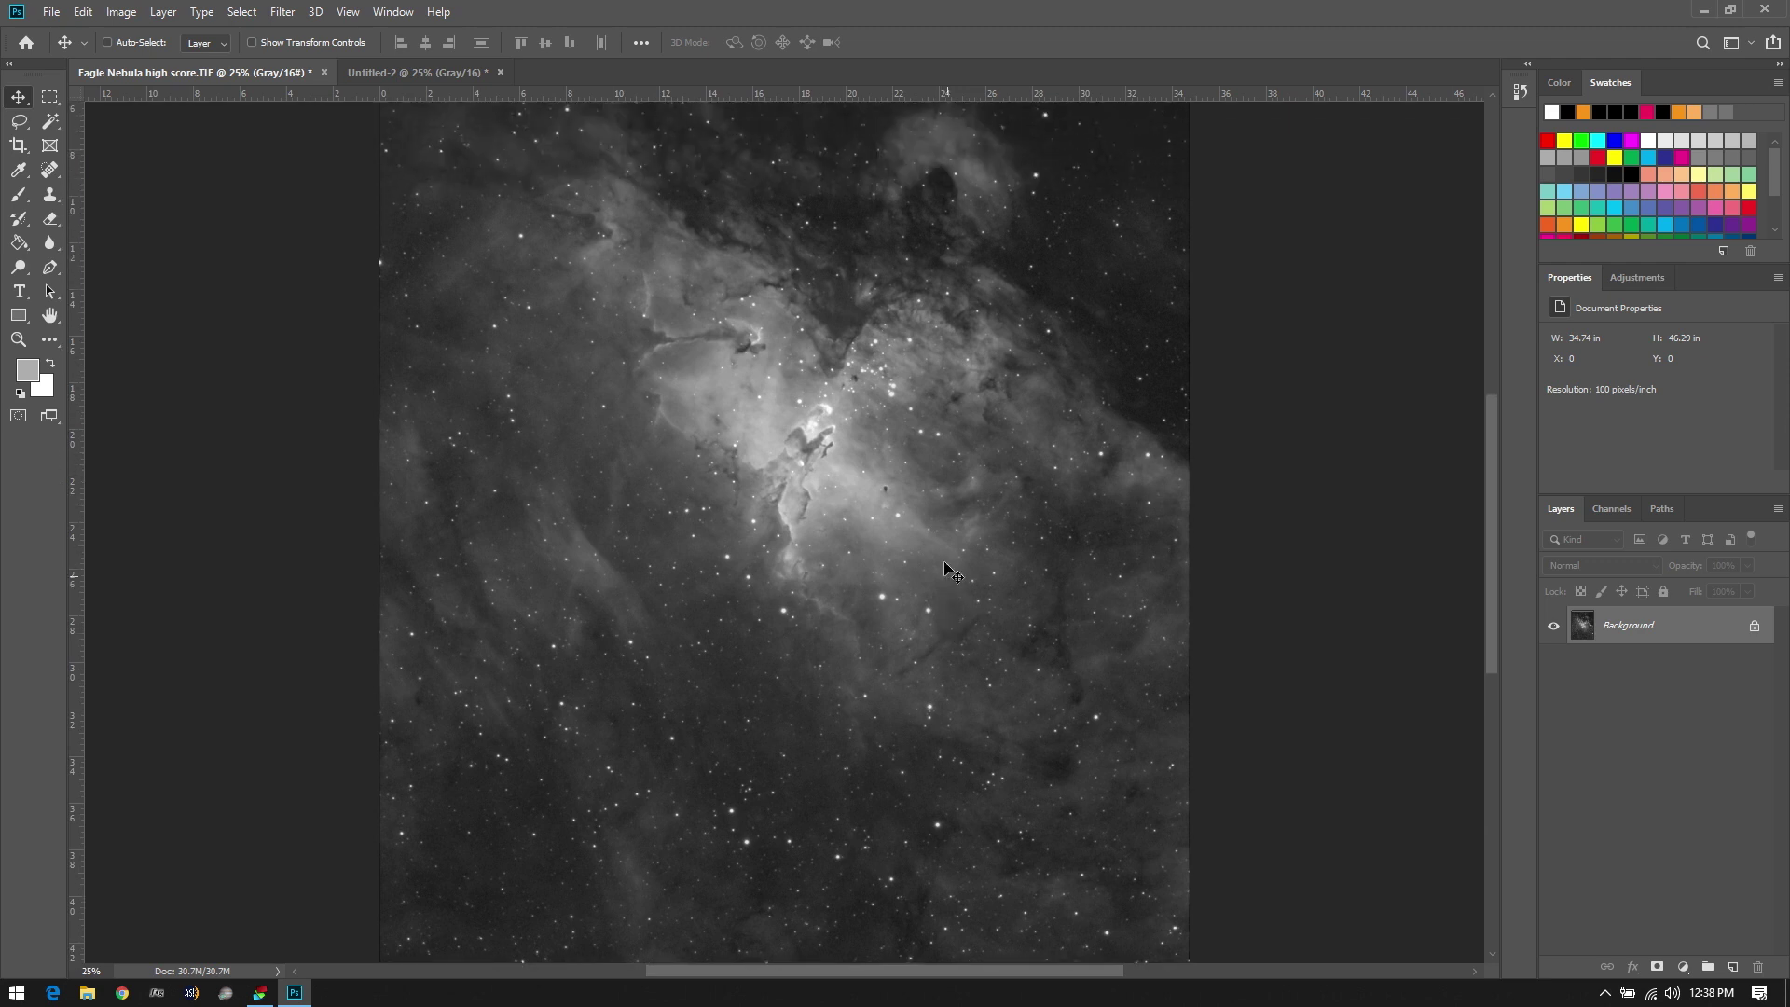
pyautogui.scroll(1, 795, 404)
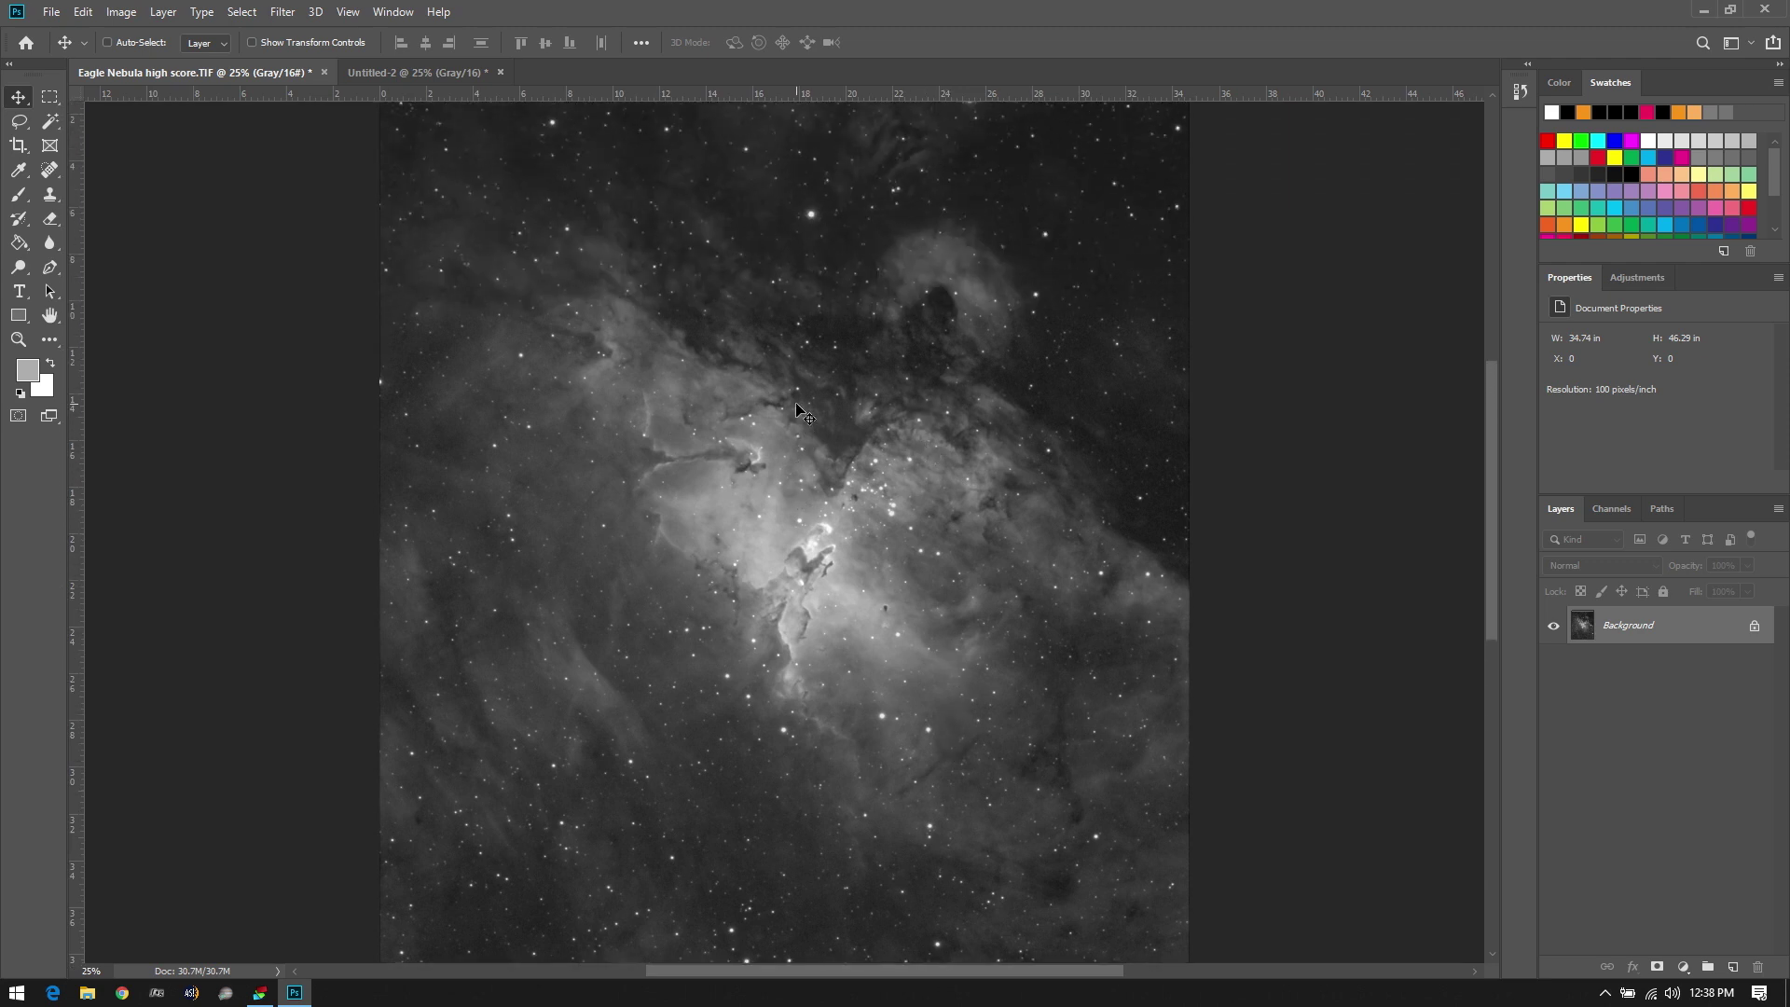
pyautogui.click(18, 339)
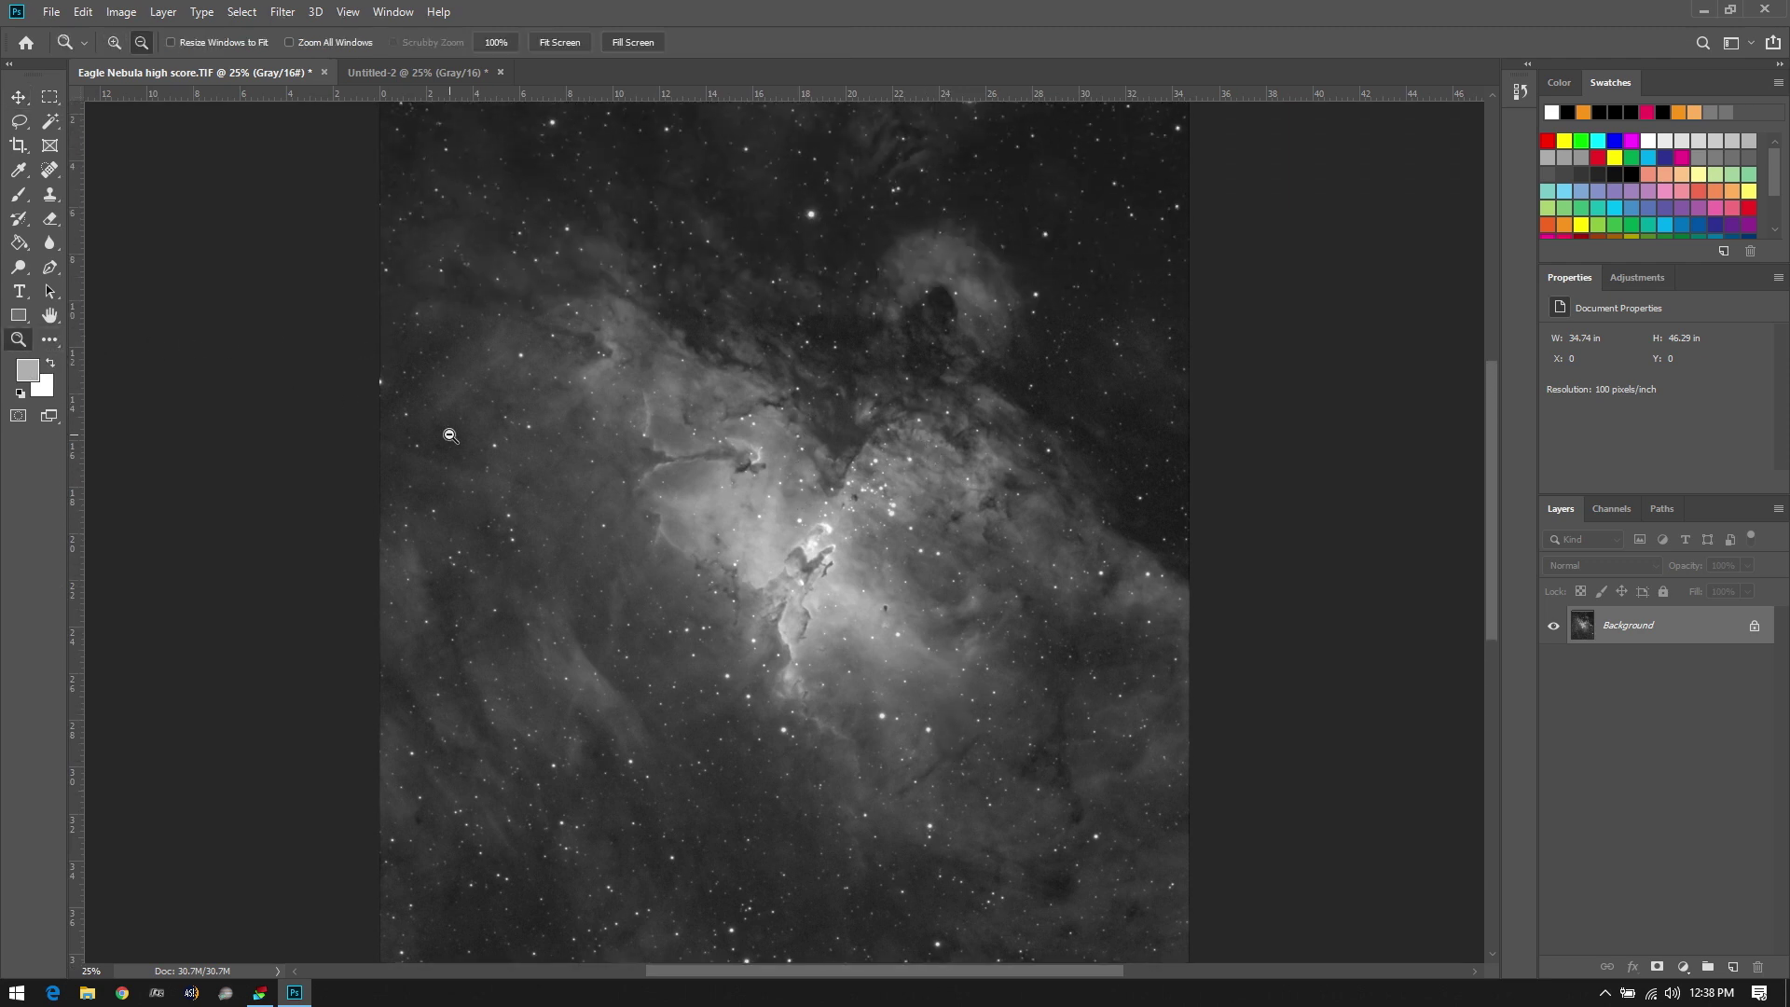
pyautogui.scroll(2, 447, 448)
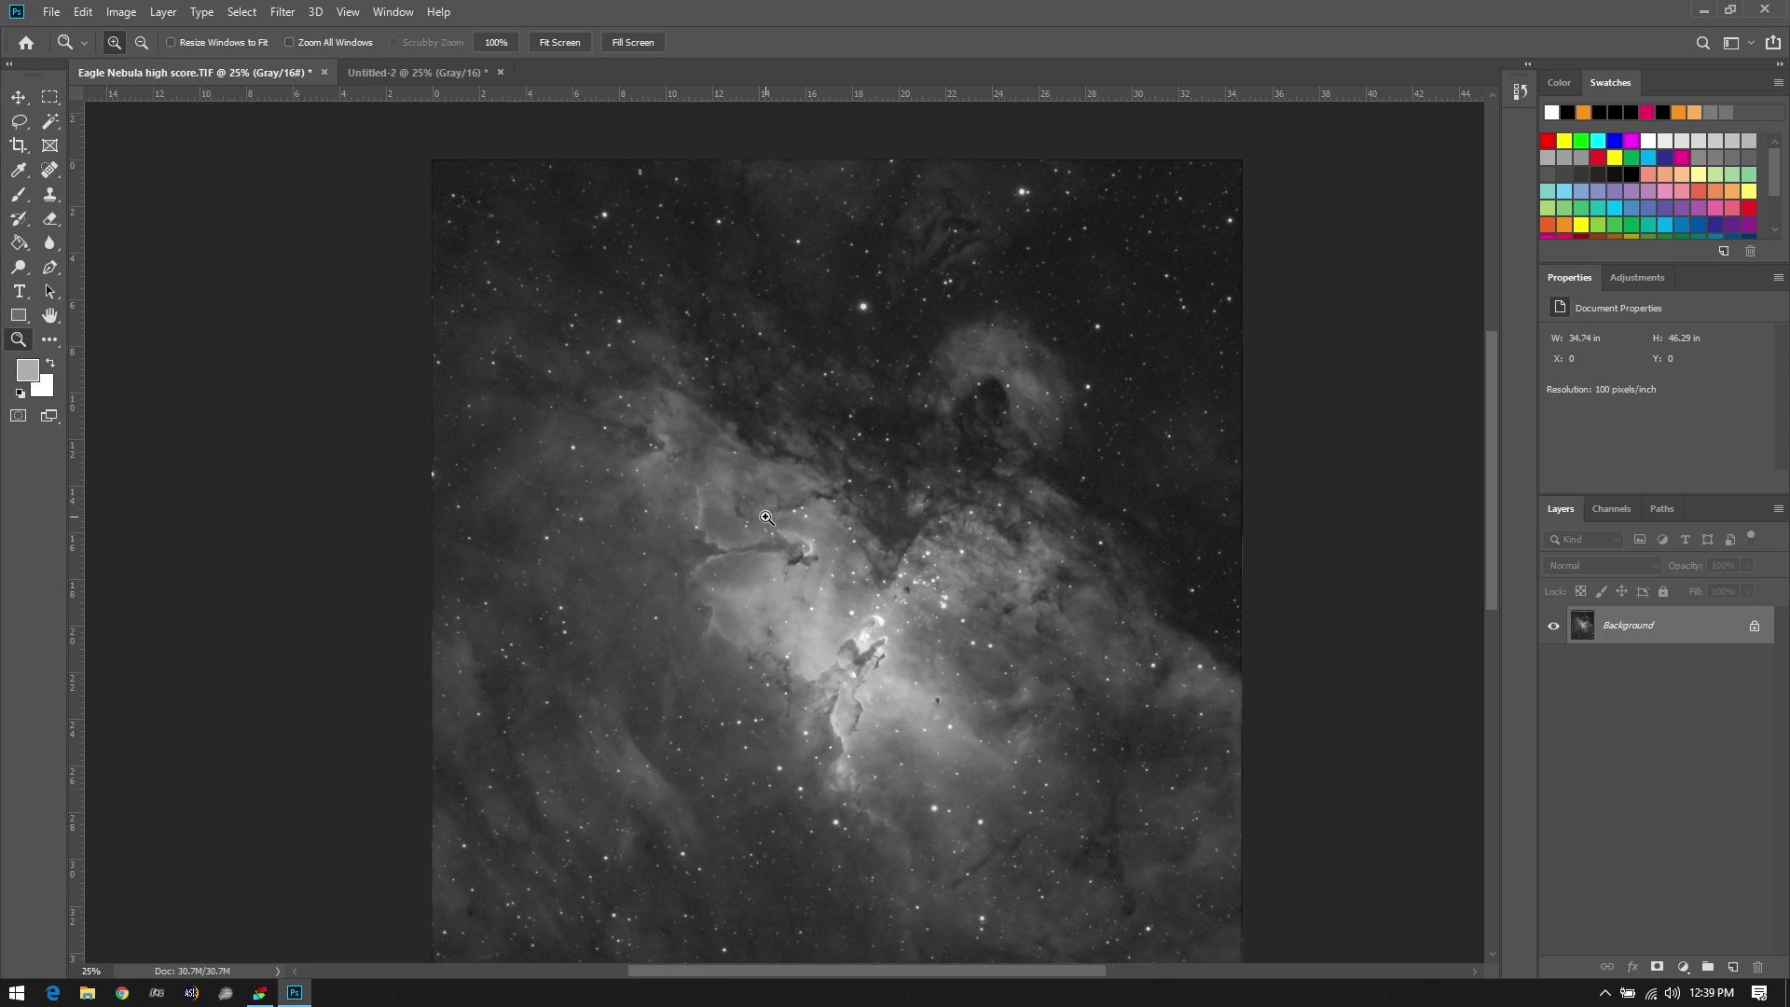
pyautogui.scroll(-5, 770, 518)
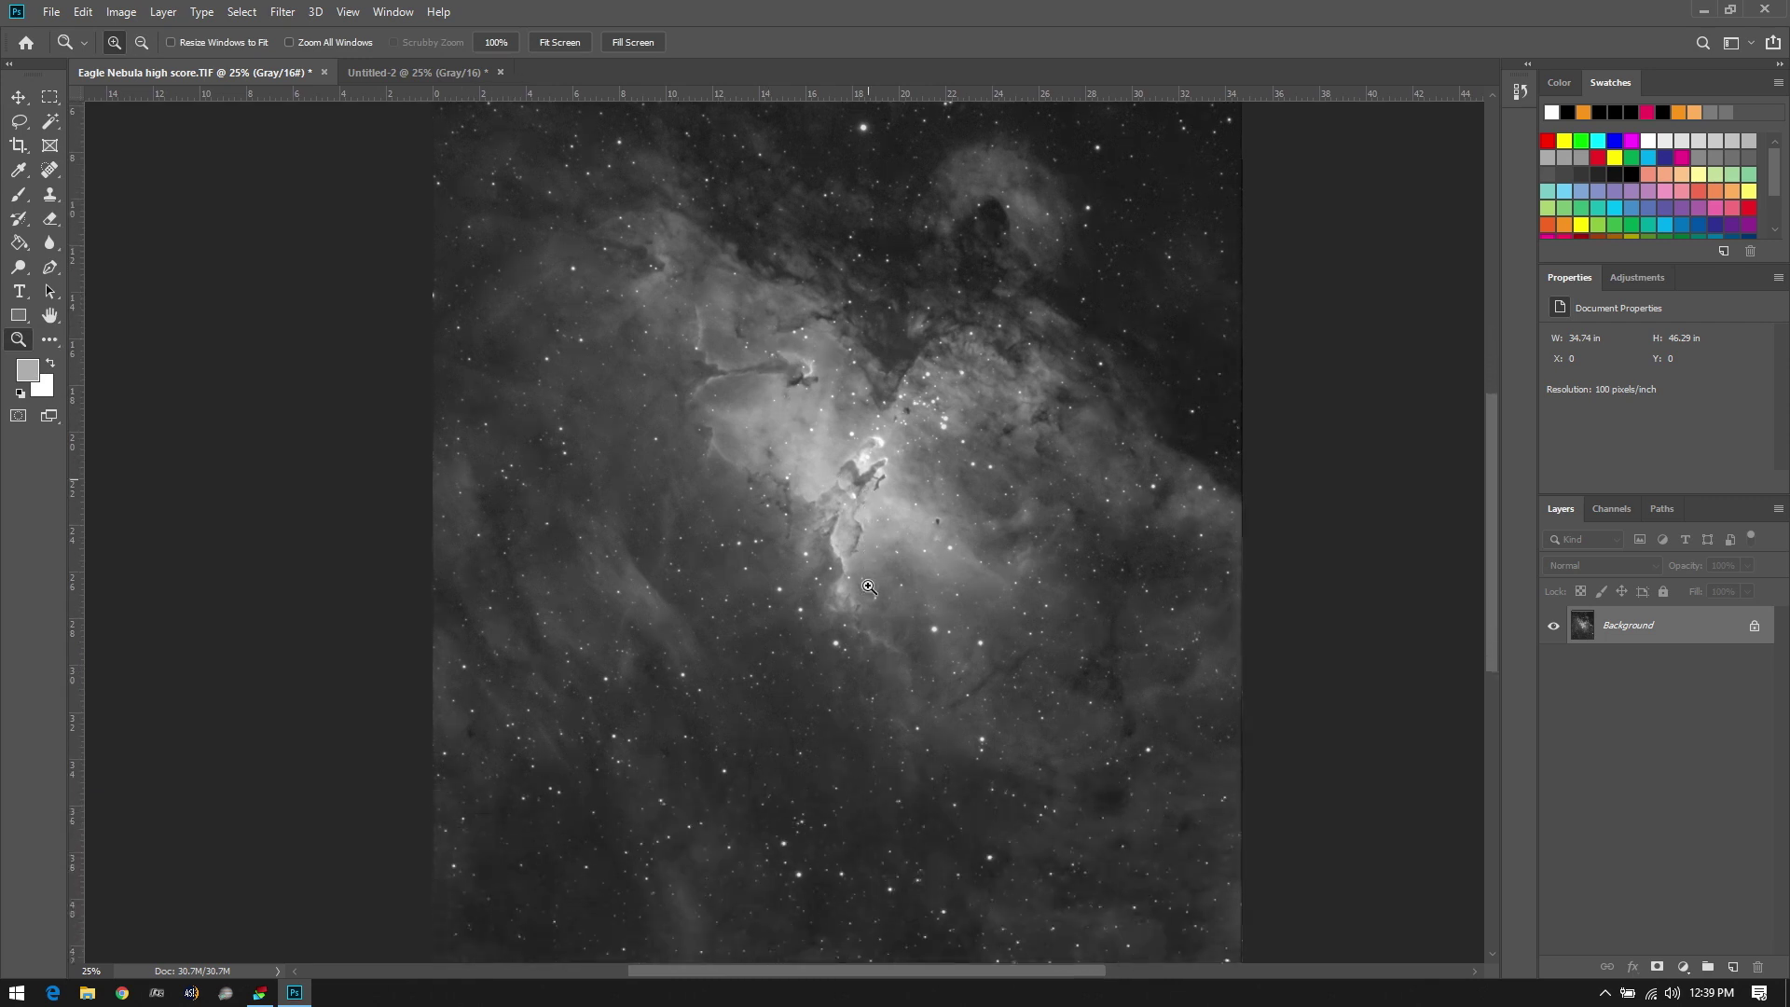
# Inspect the rotated nebula's stars and central pillars before isolating the stars
pyautogui.scroll(5, 878, 609)
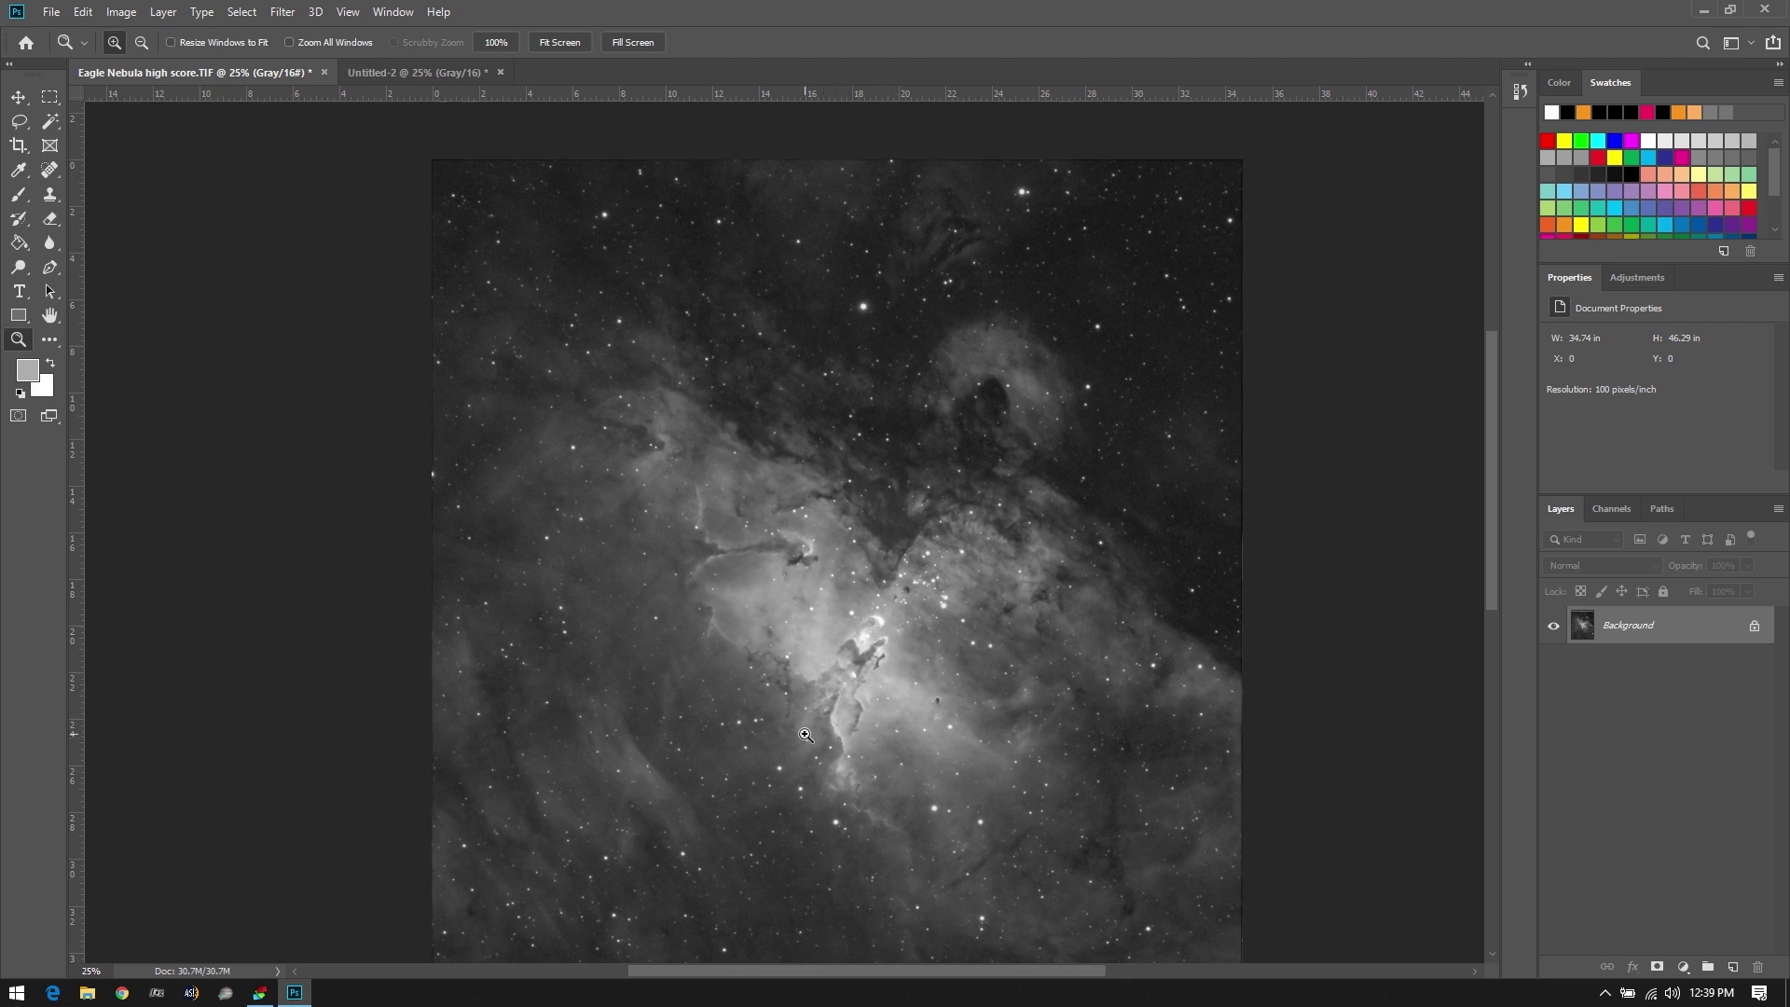
pyautogui.scroll(-3, 743, 719)
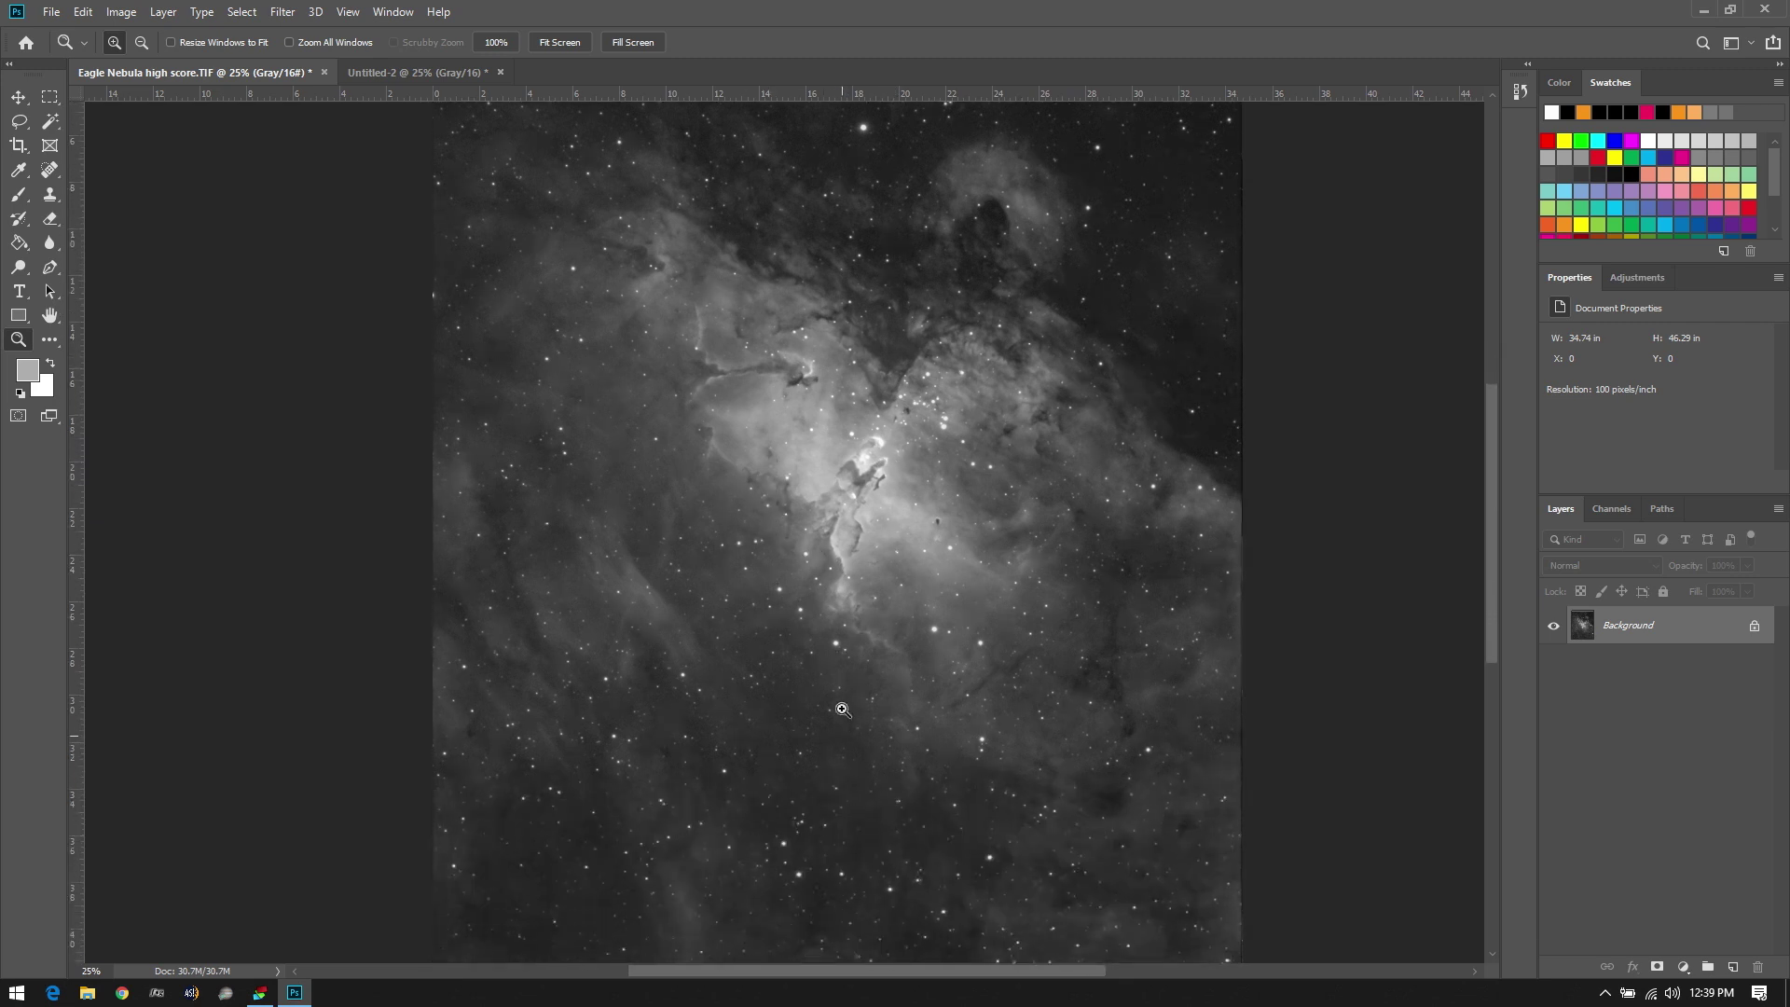
pyautogui.scroll(2, 841, 698)
pyautogui.click(19, 97)
pyautogui.scroll(2, 724, 673)
pyautogui.scroll(-3, 724, 673)
pyautogui.scroll(-2, 731, 683)
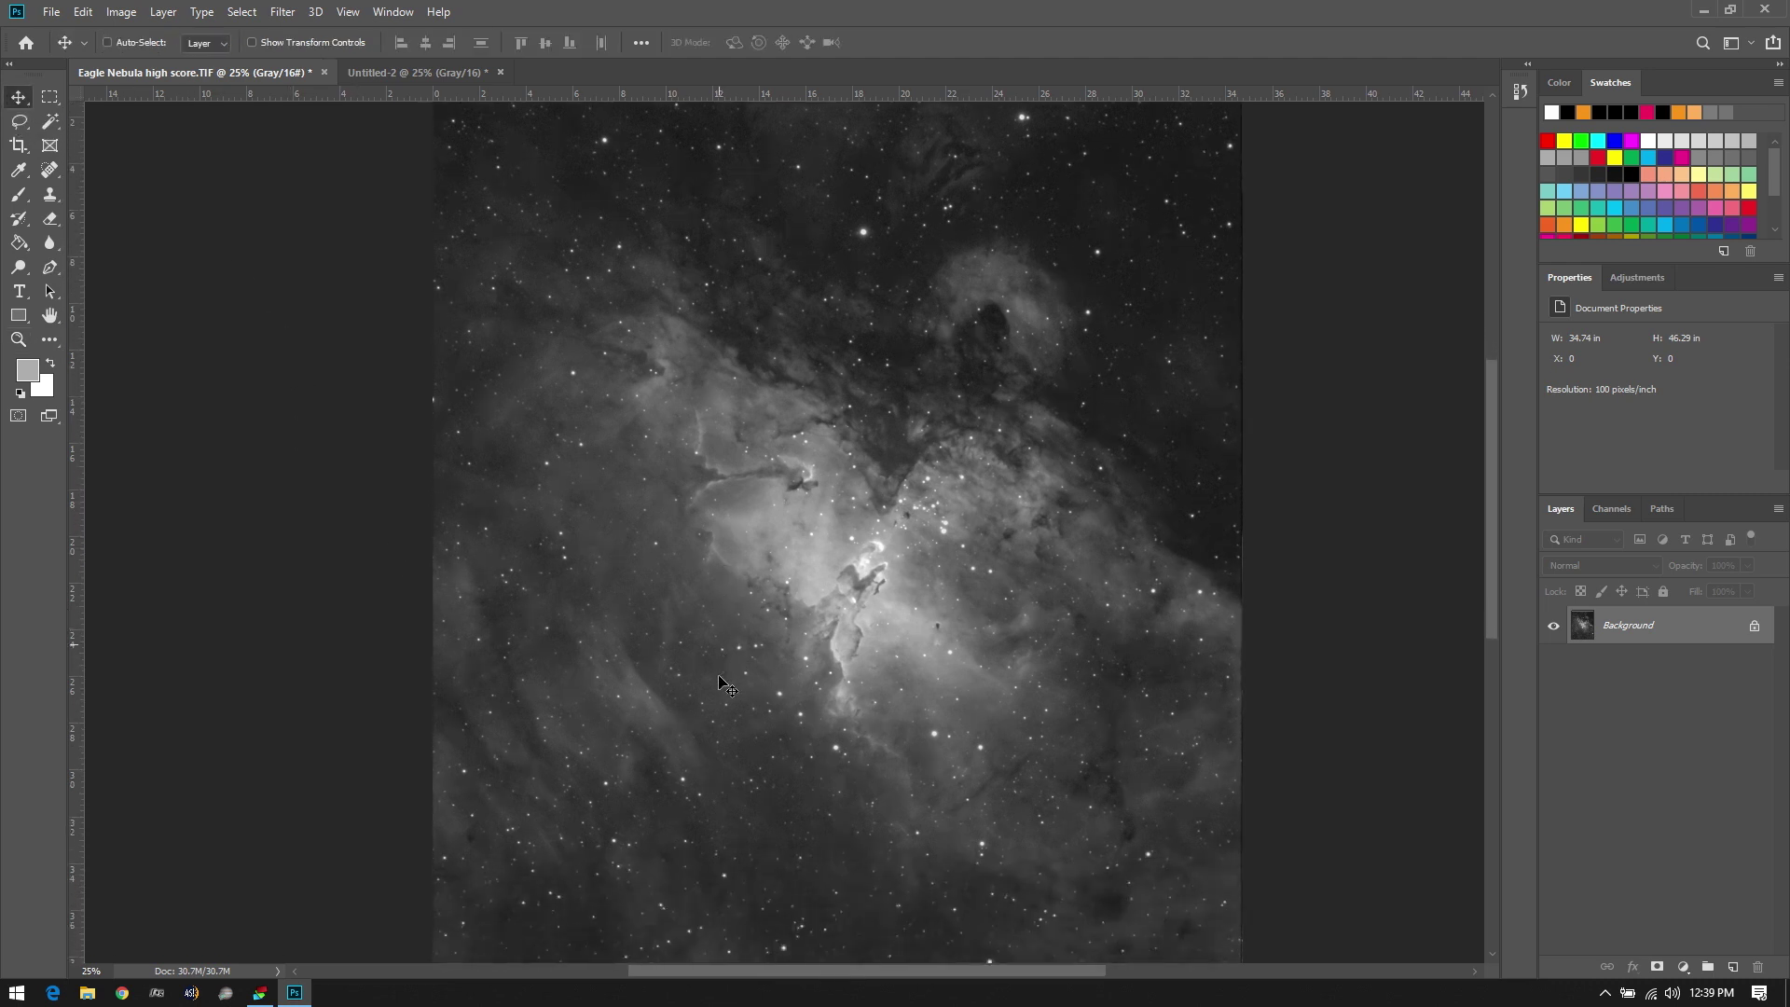
pyautogui.scroll(5, 732, 695)
pyautogui.scroll(-2, 730, 701)
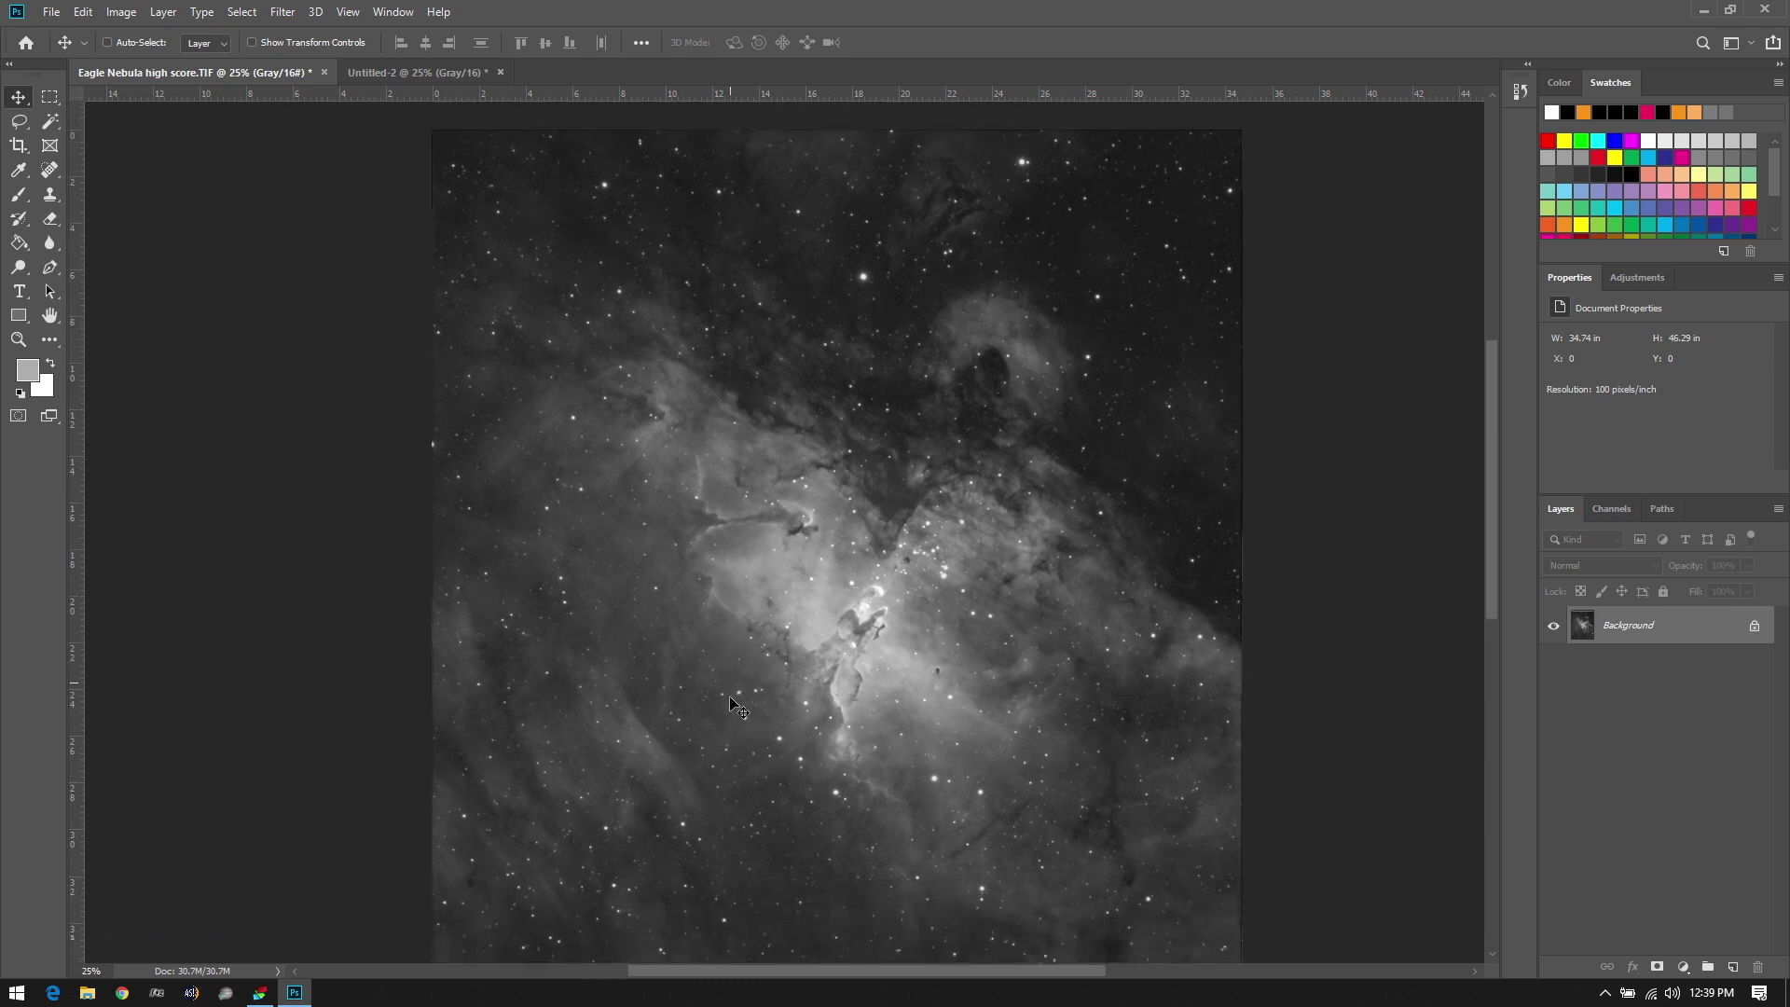
pyautogui.click(273, 7)
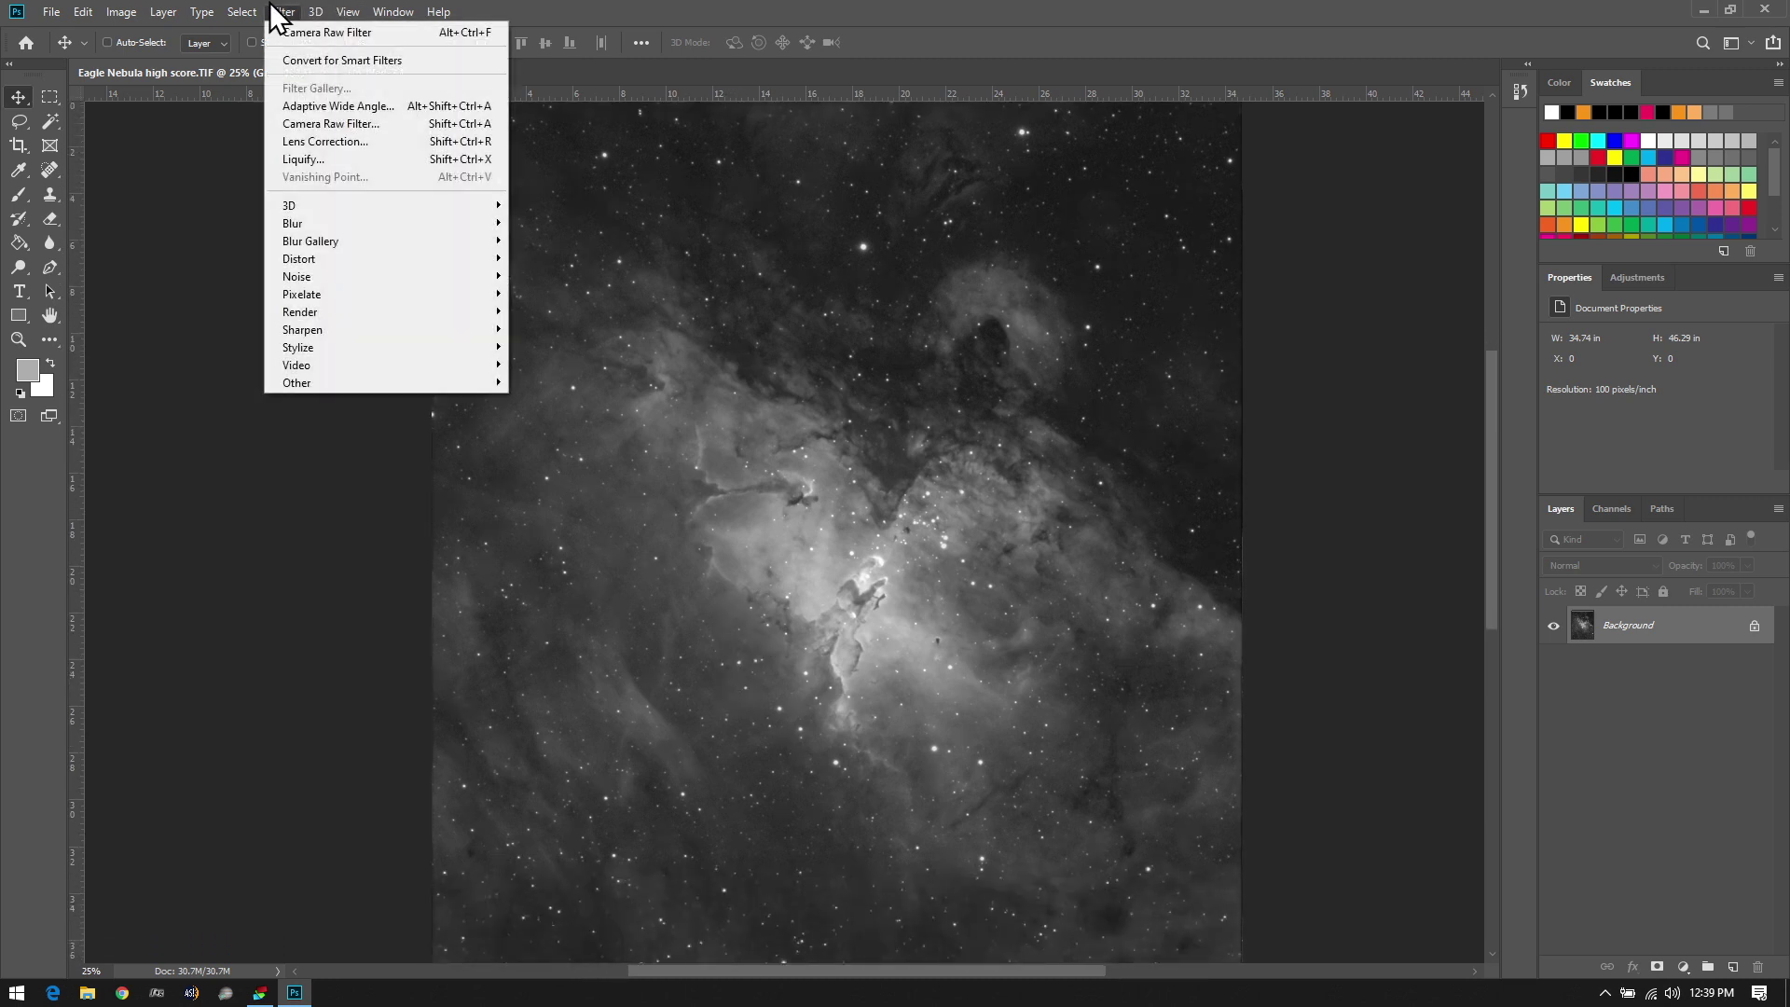
pyautogui.click(720, 240)
pyautogui.scroll(1, 996, 207)
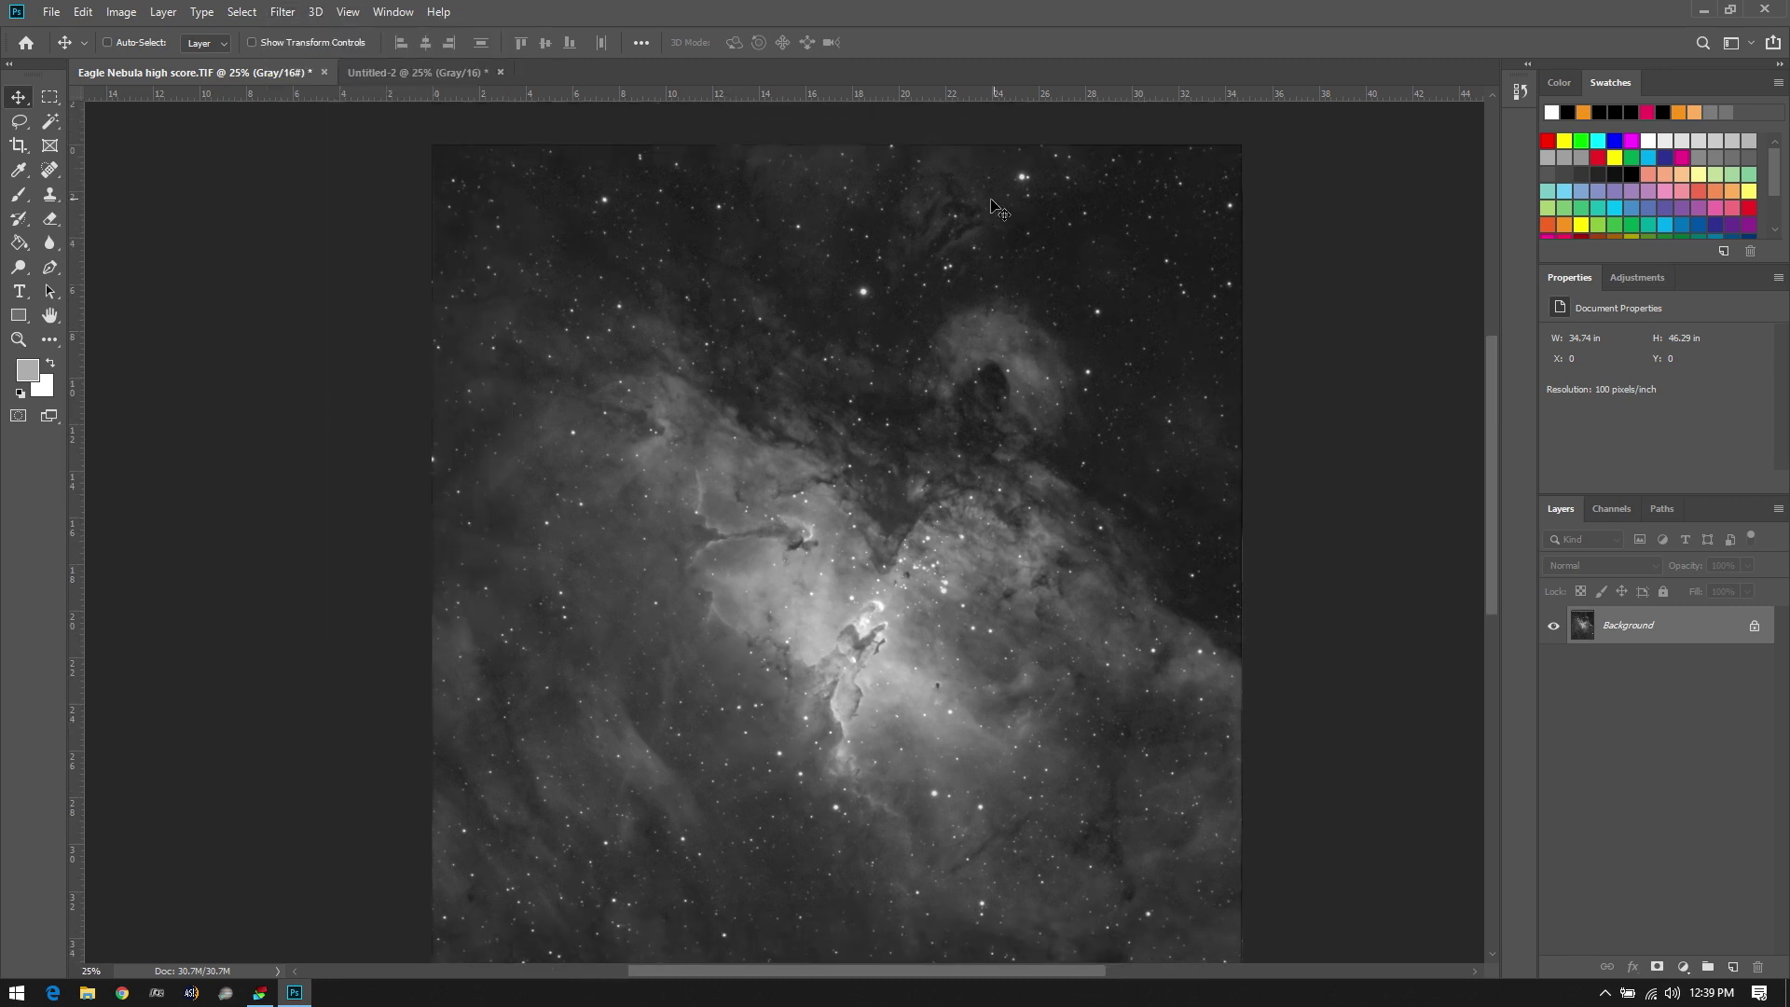
pyautogui.scroll(-4, 933, 627)
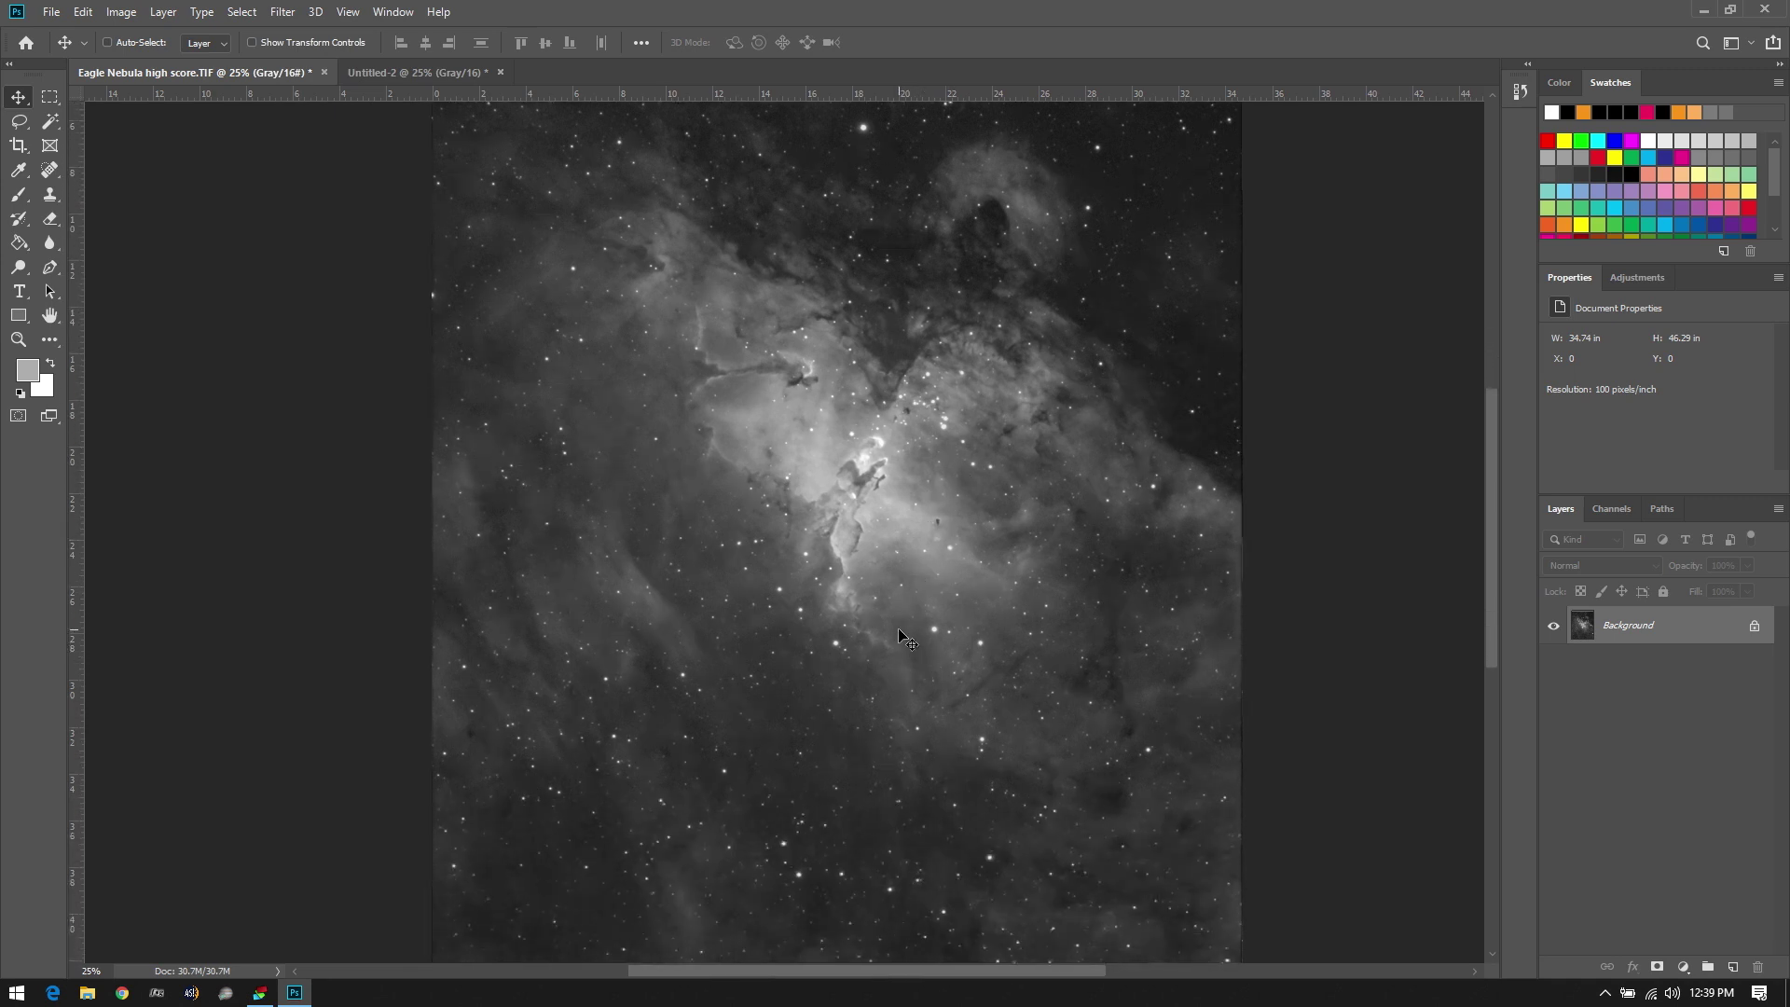
pyautogui.scroll(2, 852, 612)
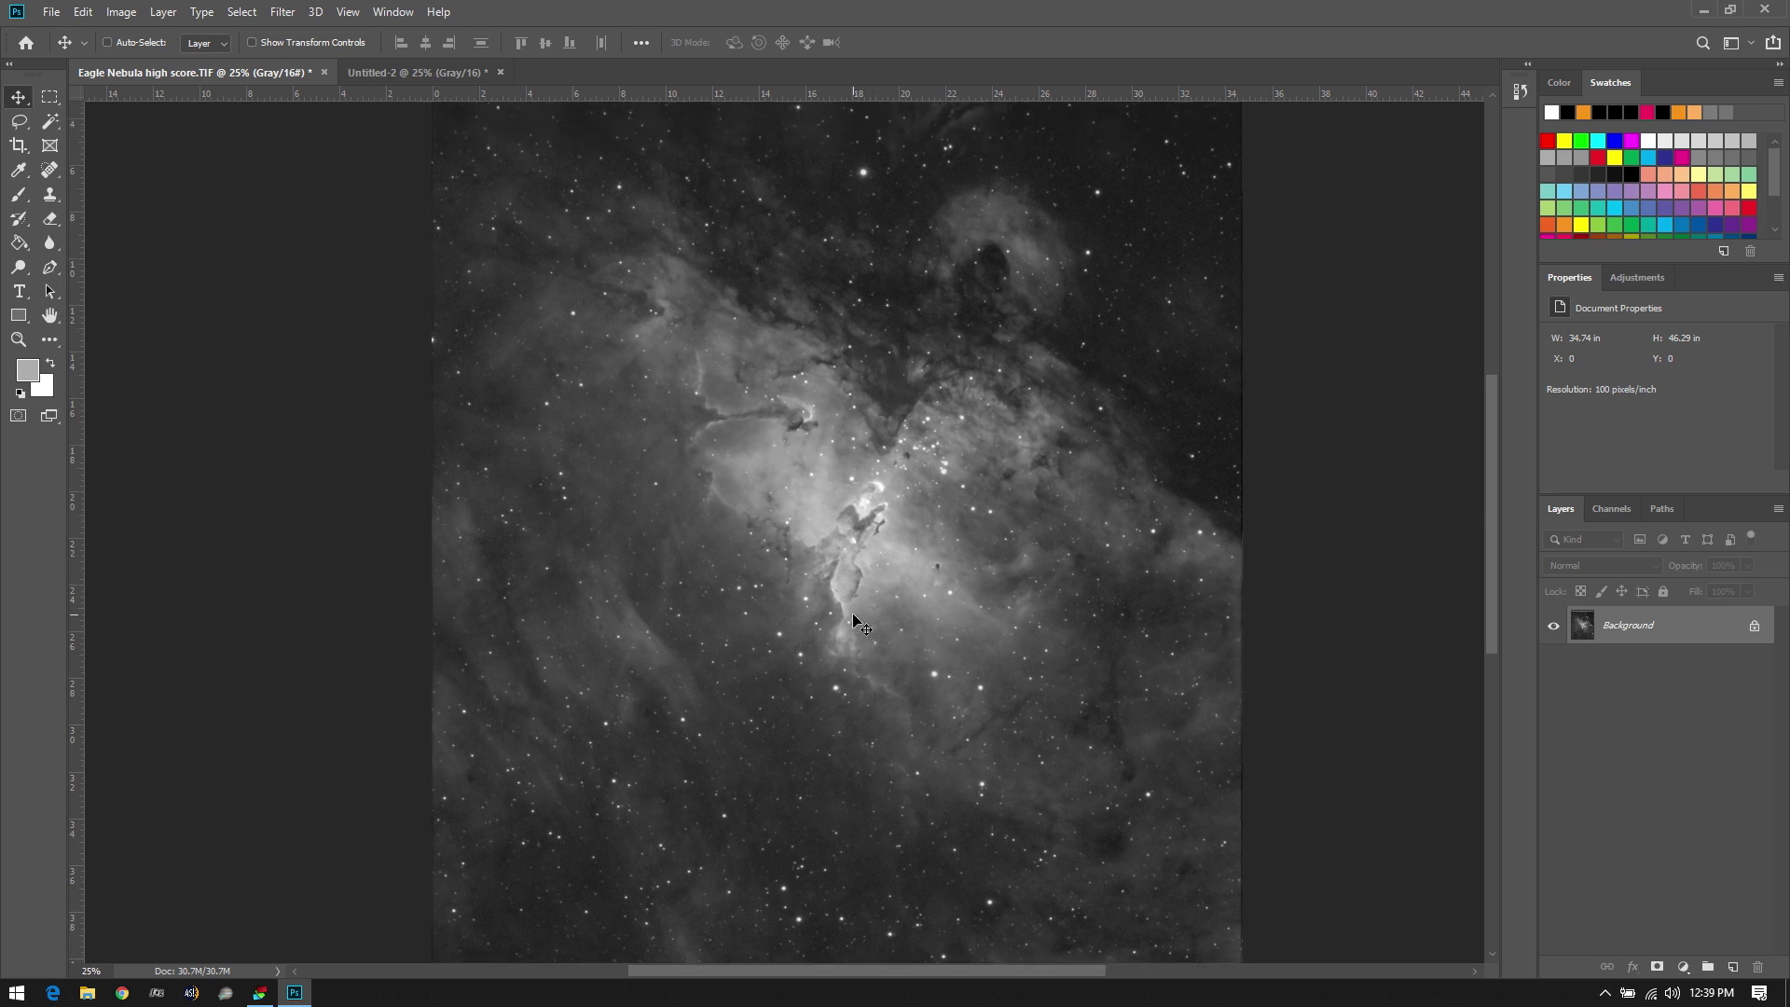
pyautogui.scroll(2, 844, 604)
# Start a Color Range selection from Sampled Colors by sampling the bright star in the dark sky above the nebula
pyautogui.click(252, 11)
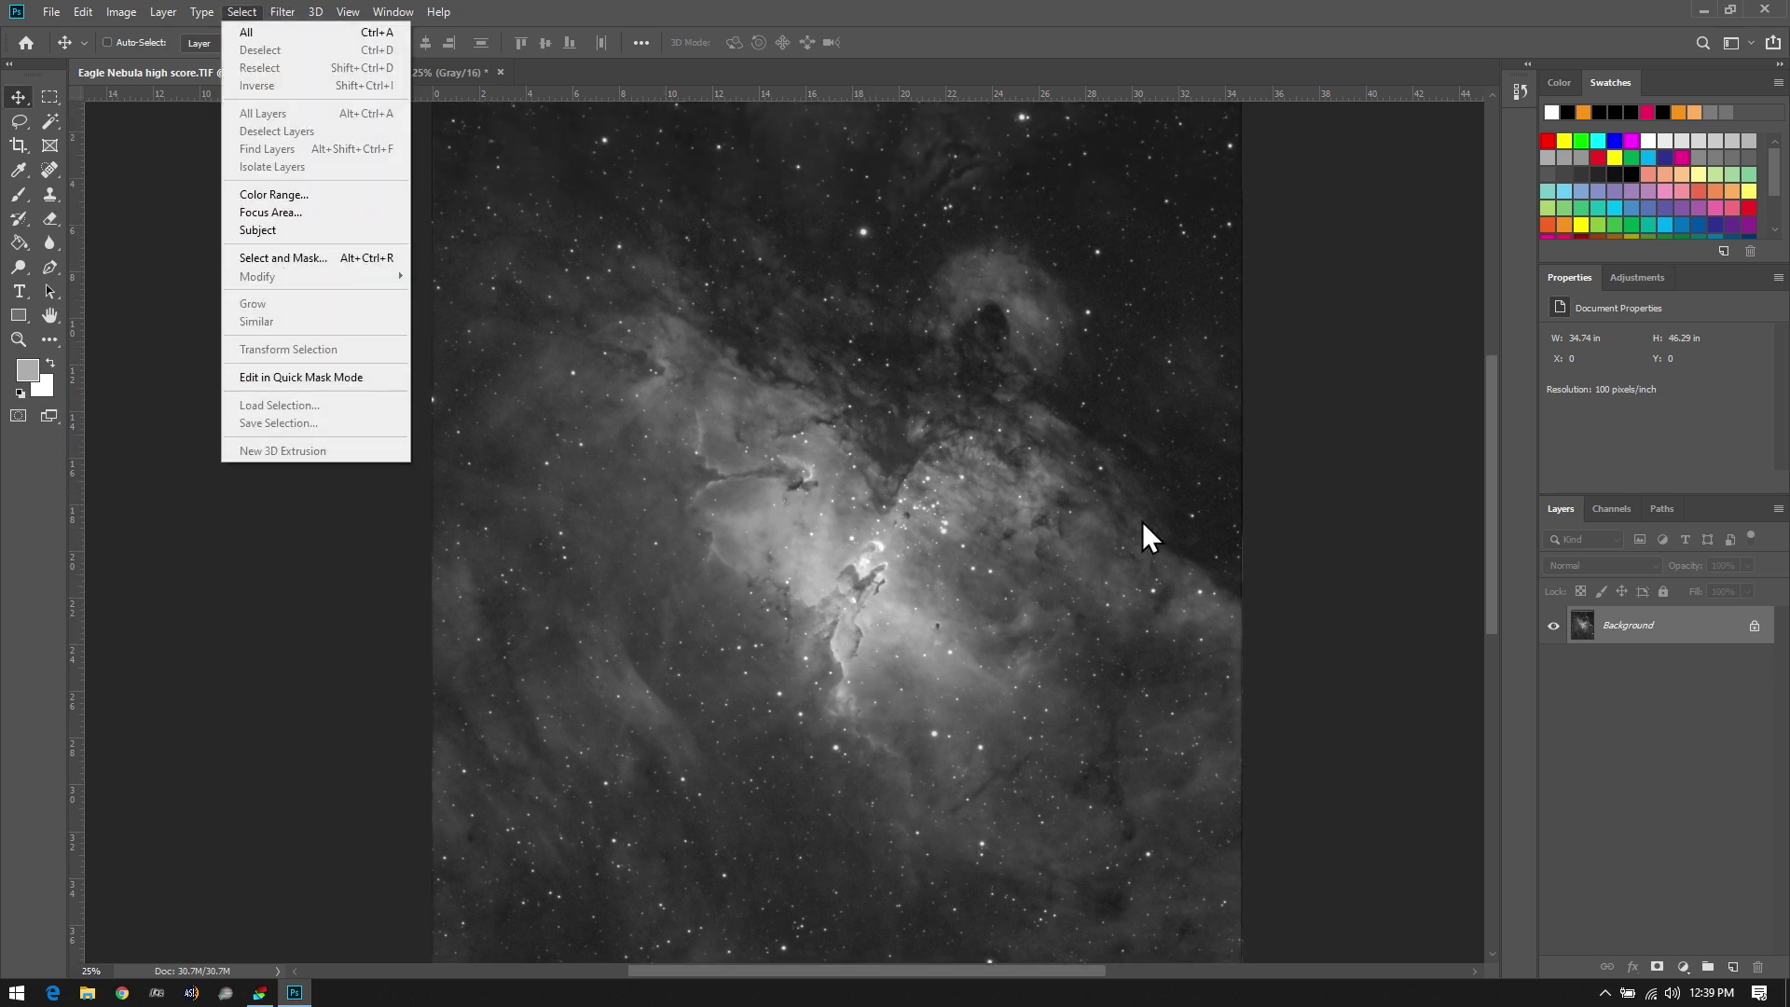
pyautogui.click(311, 196)
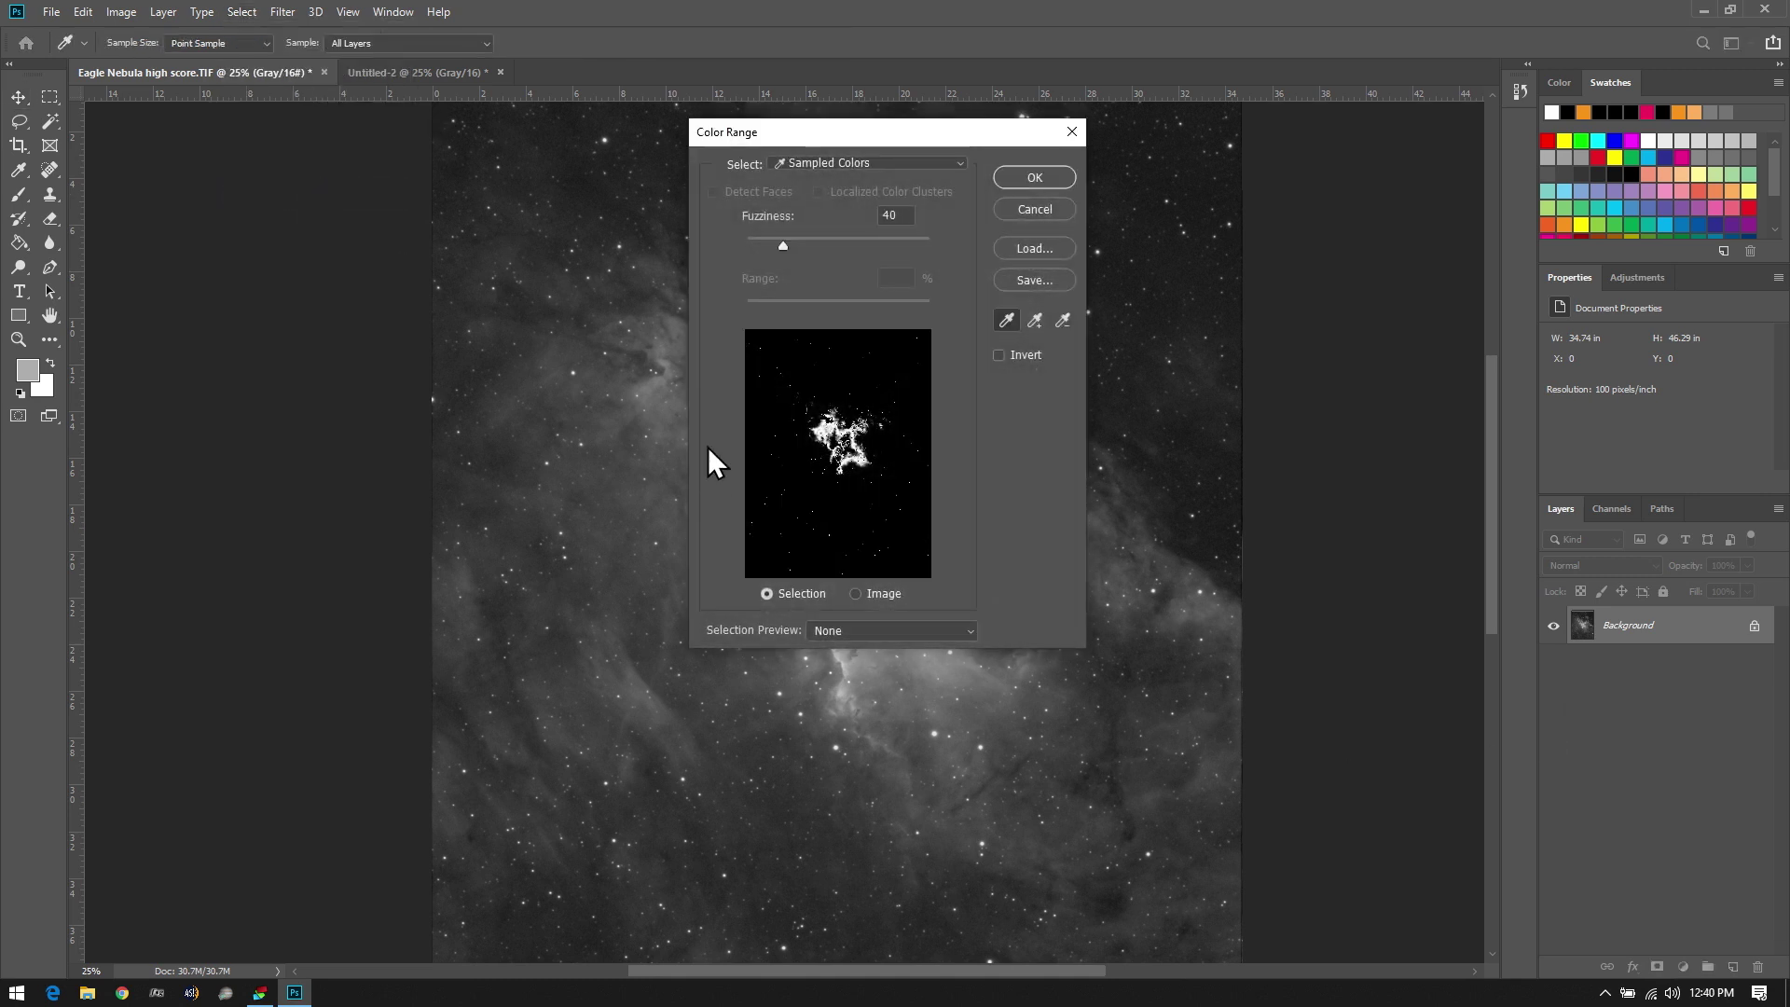
pyautogui.scroll(1, 824, 477)
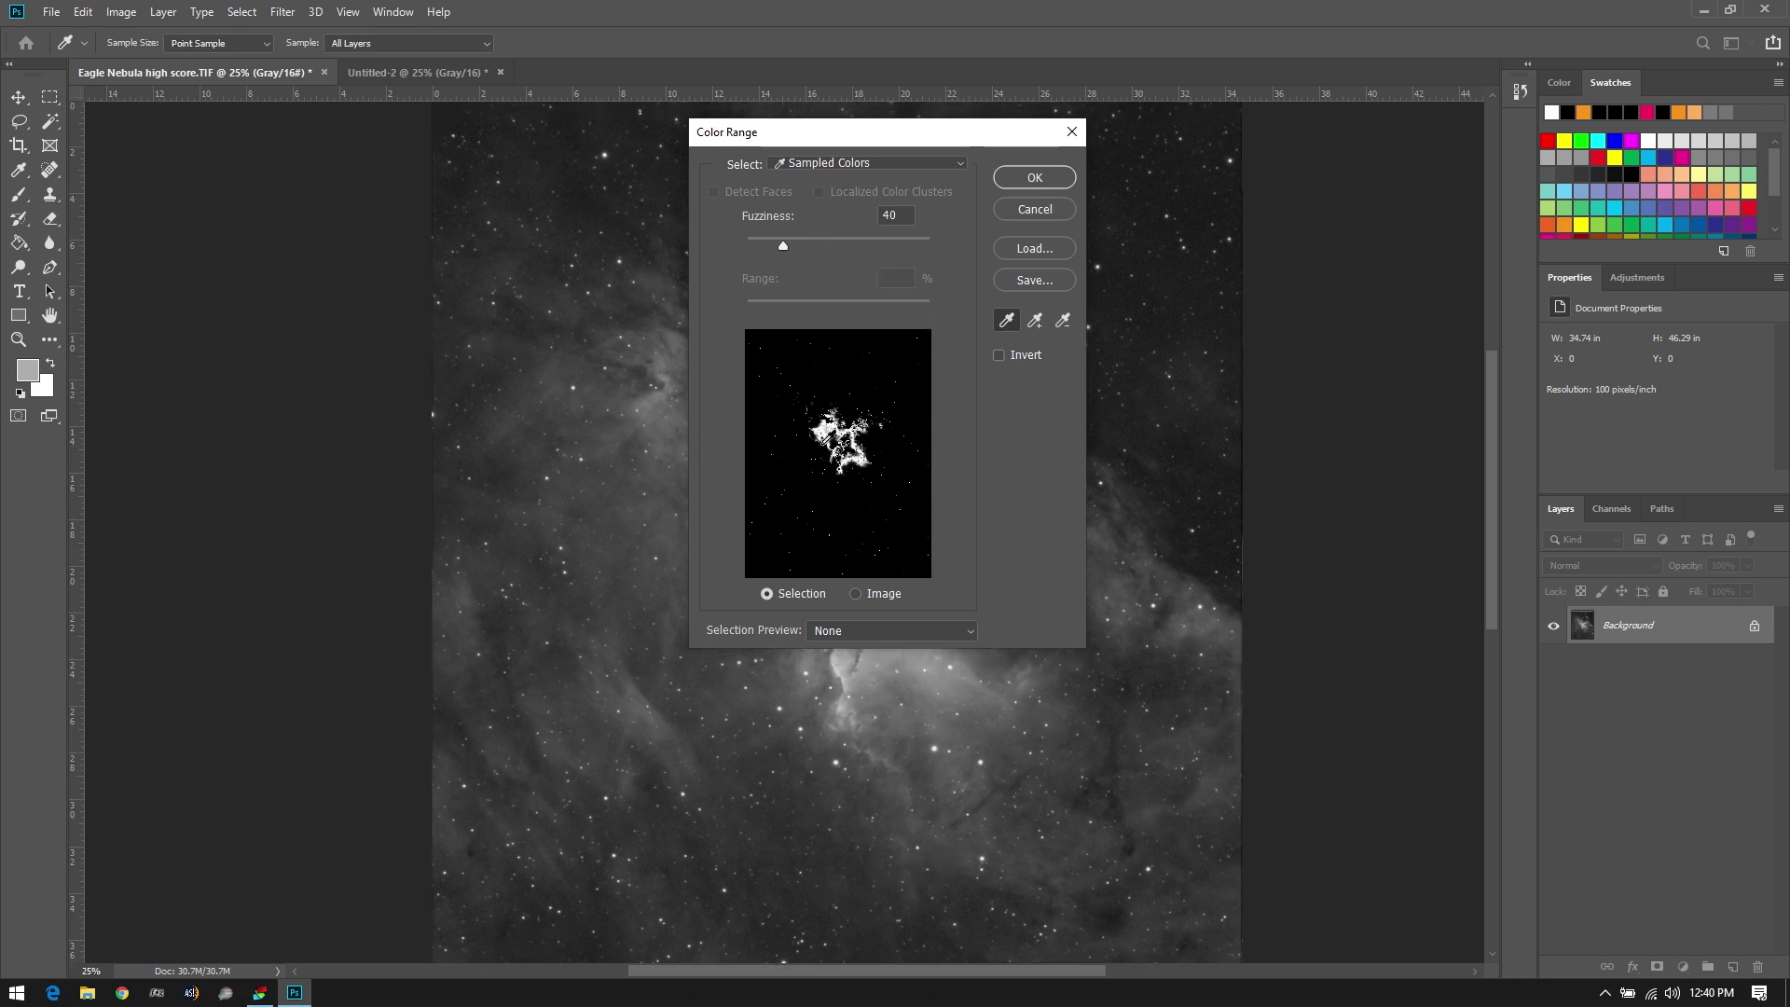
pyautogui.click(854, 623)
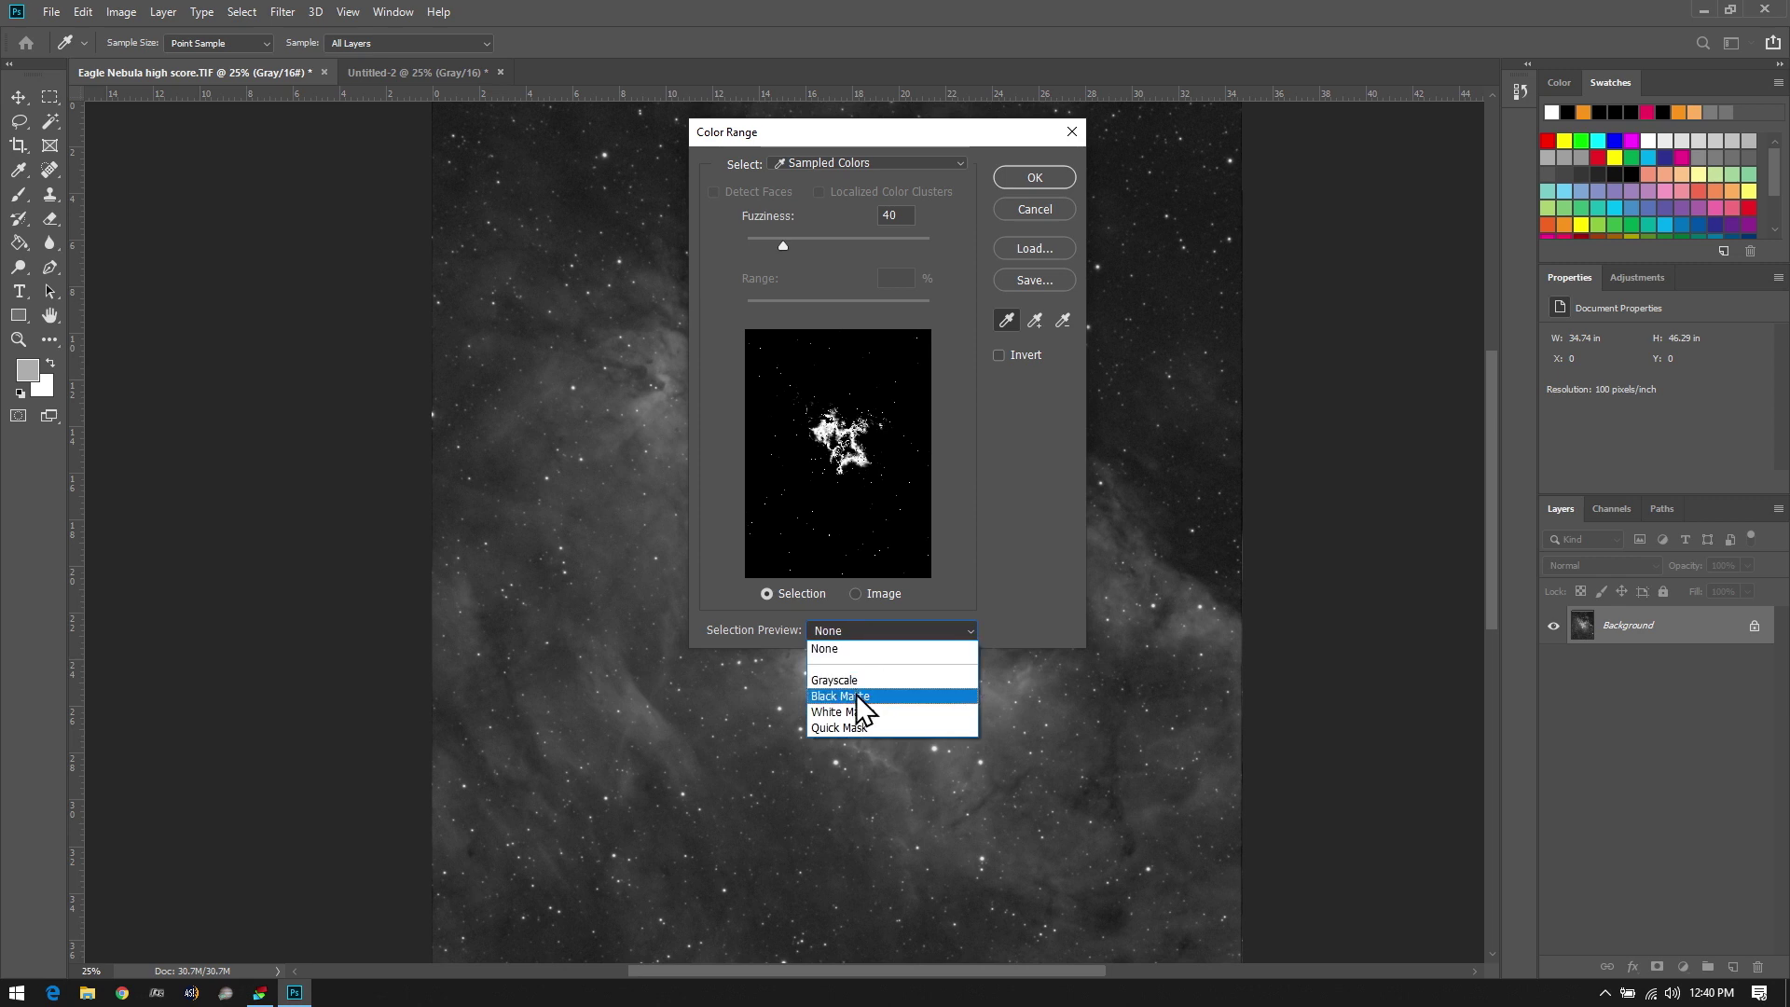
pyautogui.click(855, 695)
pyautogui.click(858, 631)
pyautogui.click(850, 650)
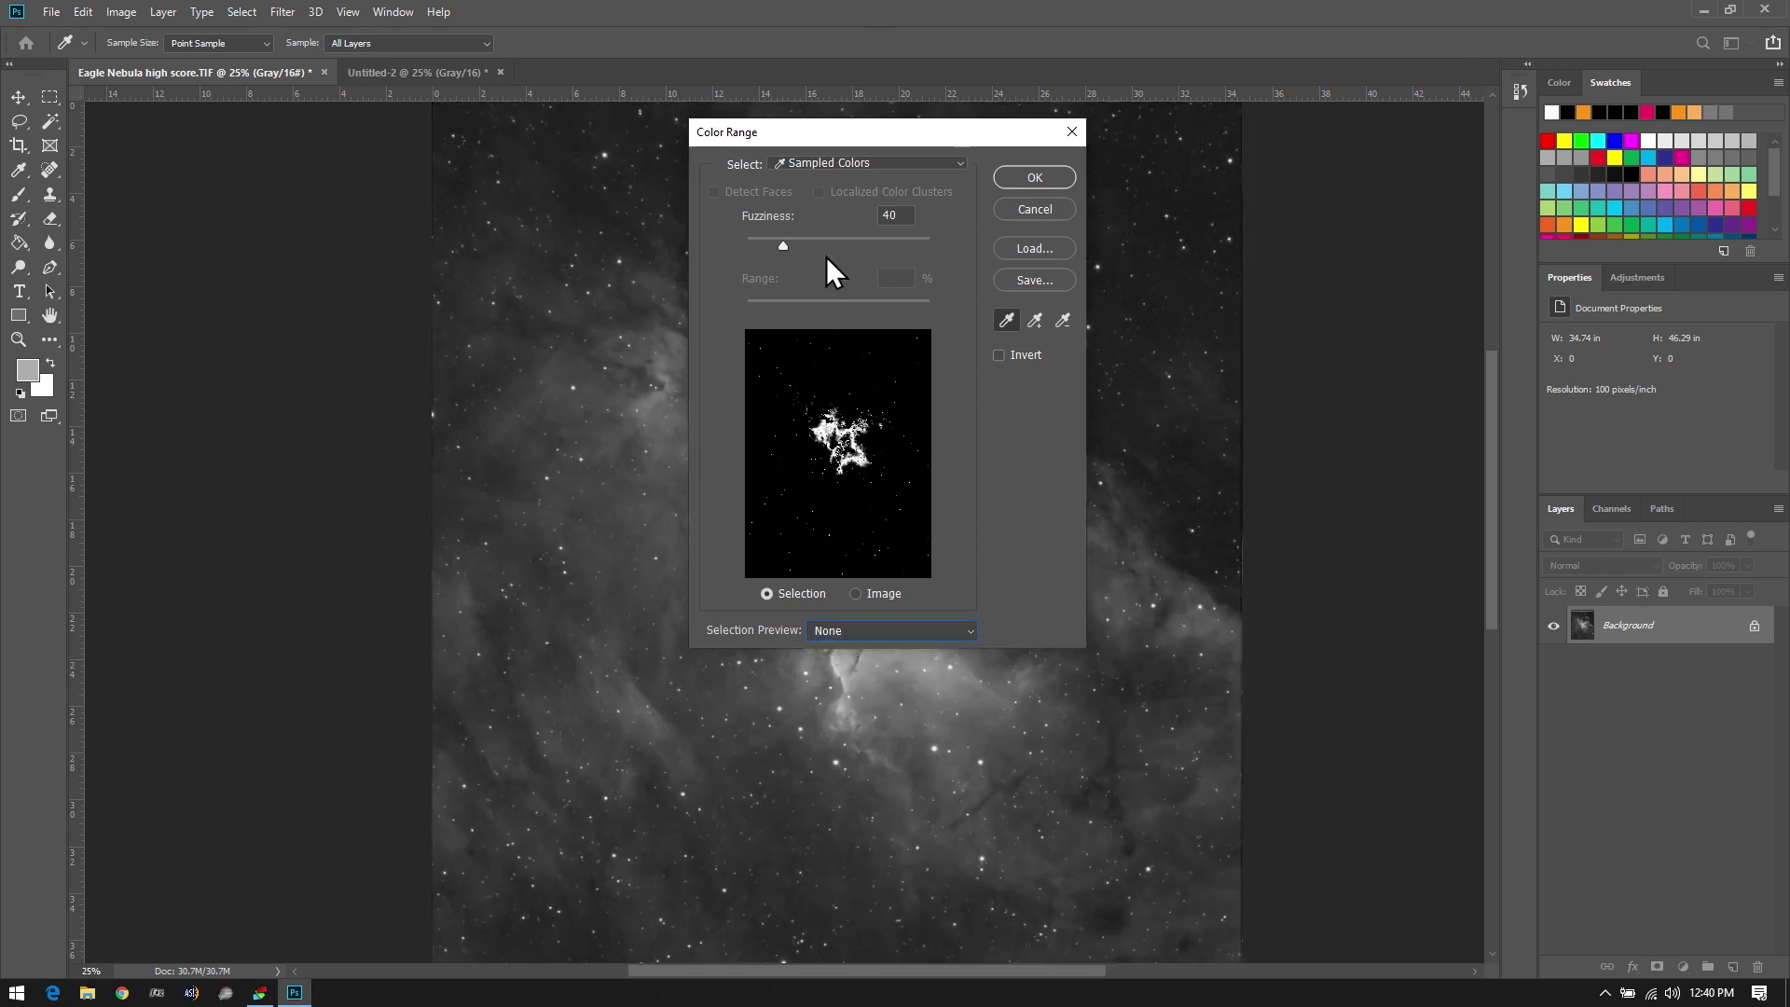
pyautogui.moveTo(808, 126); pyautogui.dragTo(1009, 199)
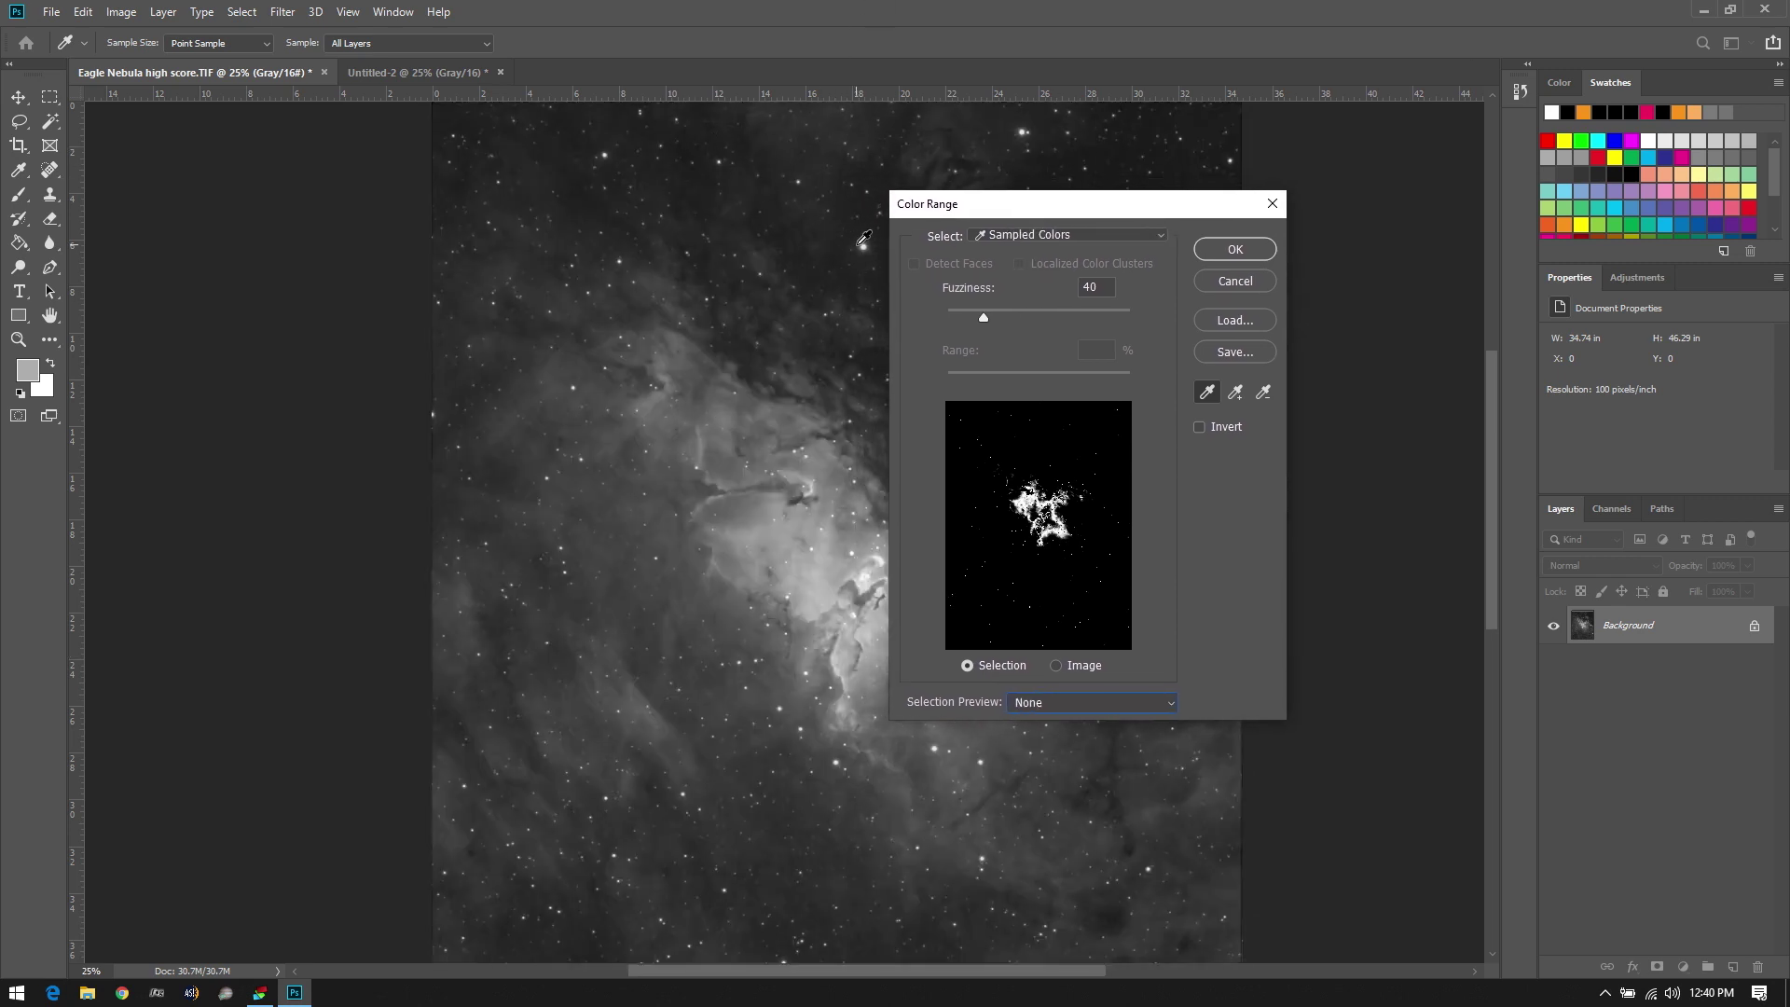
pyautogui.click(1206, 392)
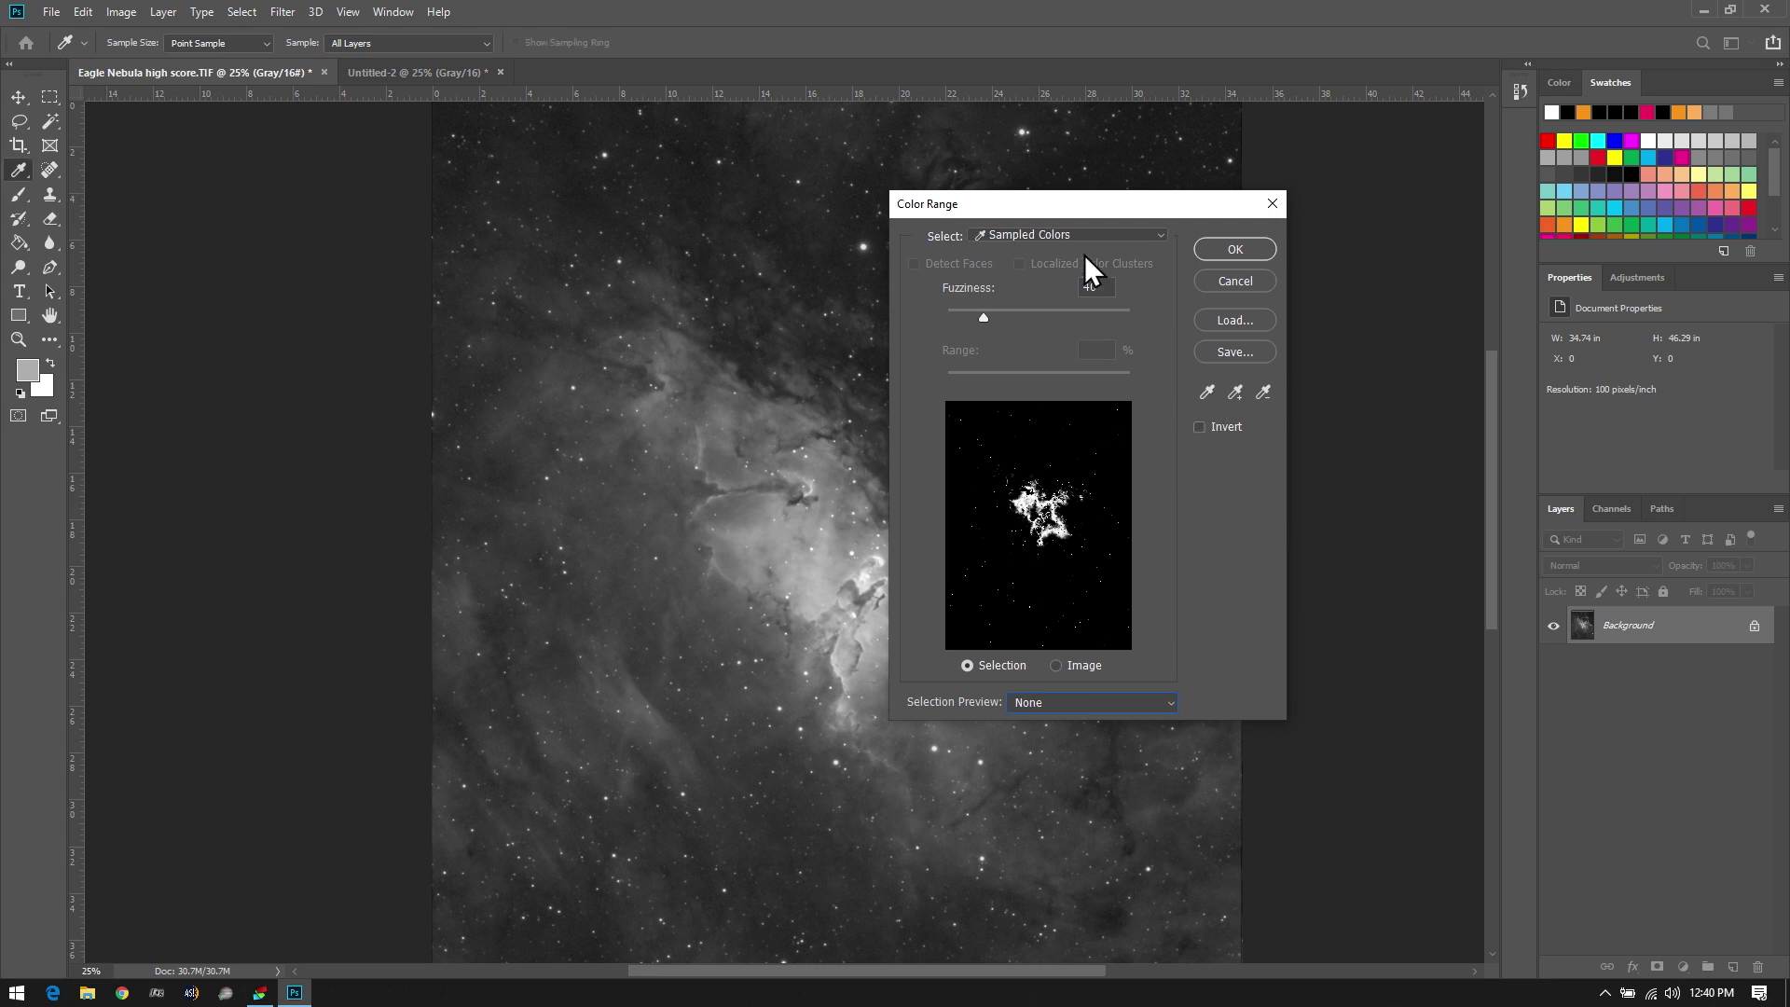
pyautogui.click(863, 247)
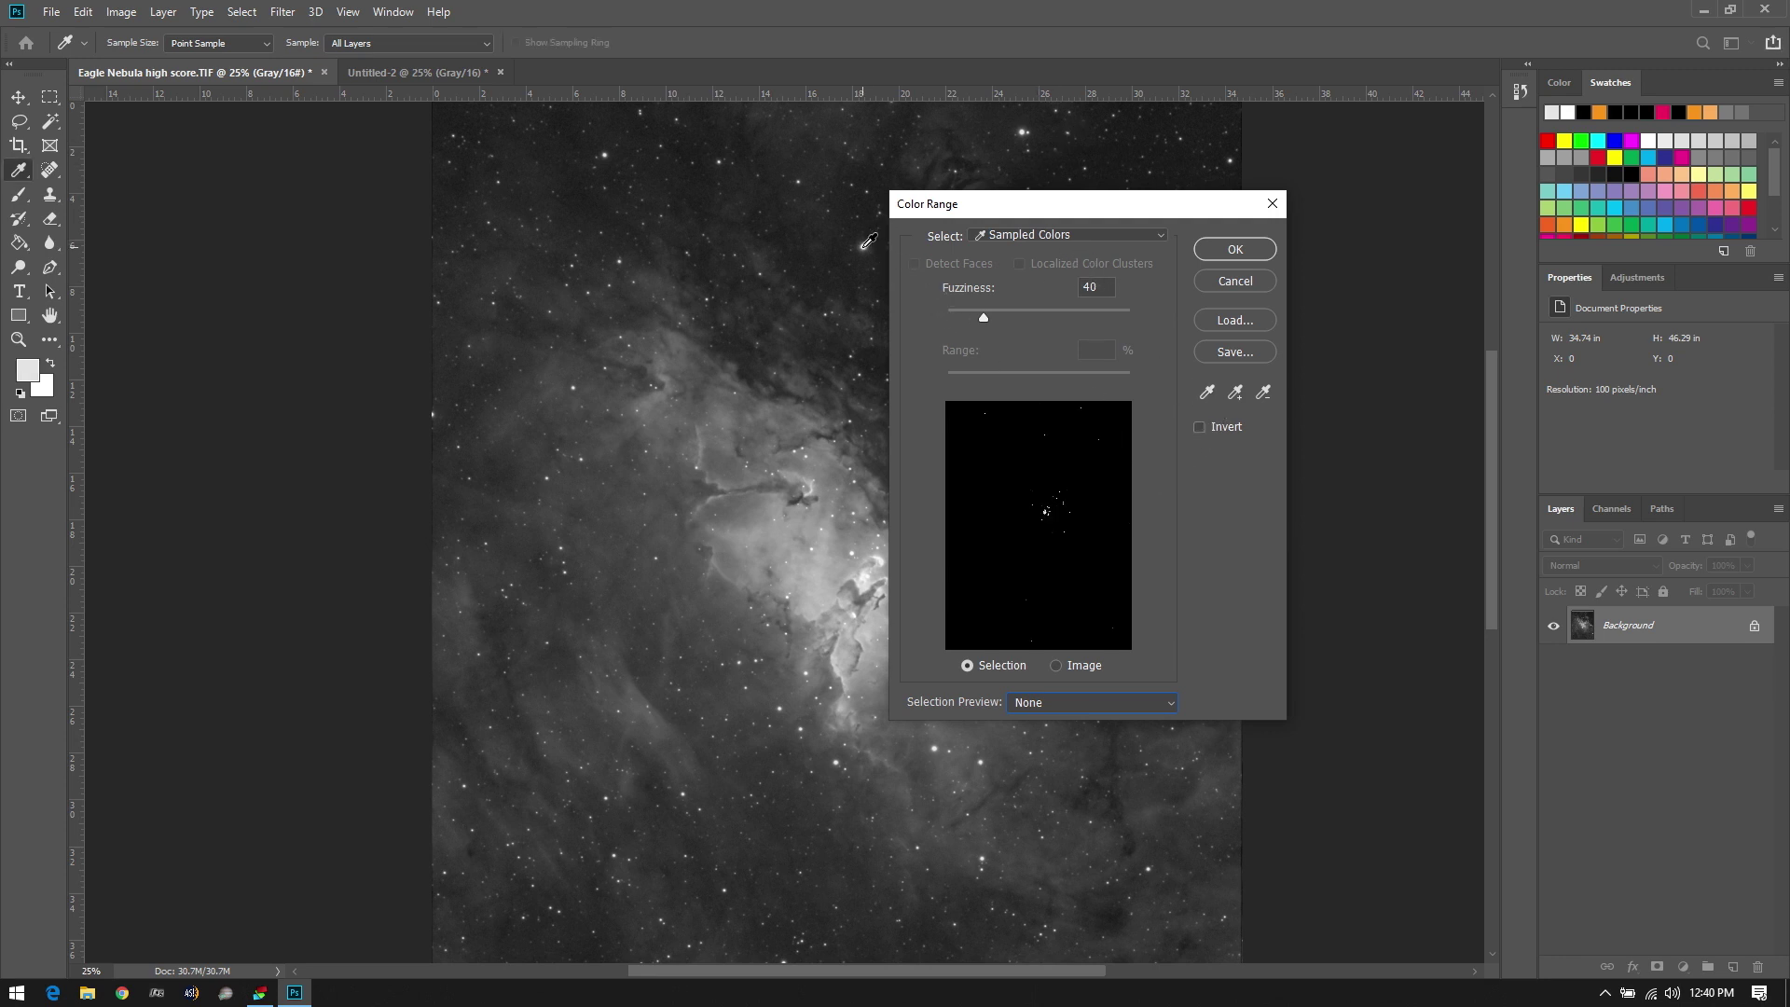
# Set the Color Range Fuzziness to 53 and preview the selection on the image as Black Matte
pyautogui.moveTo(981, 317); pyautogui.dragTo(997, 384)
pyautogui.click(1059, 706)
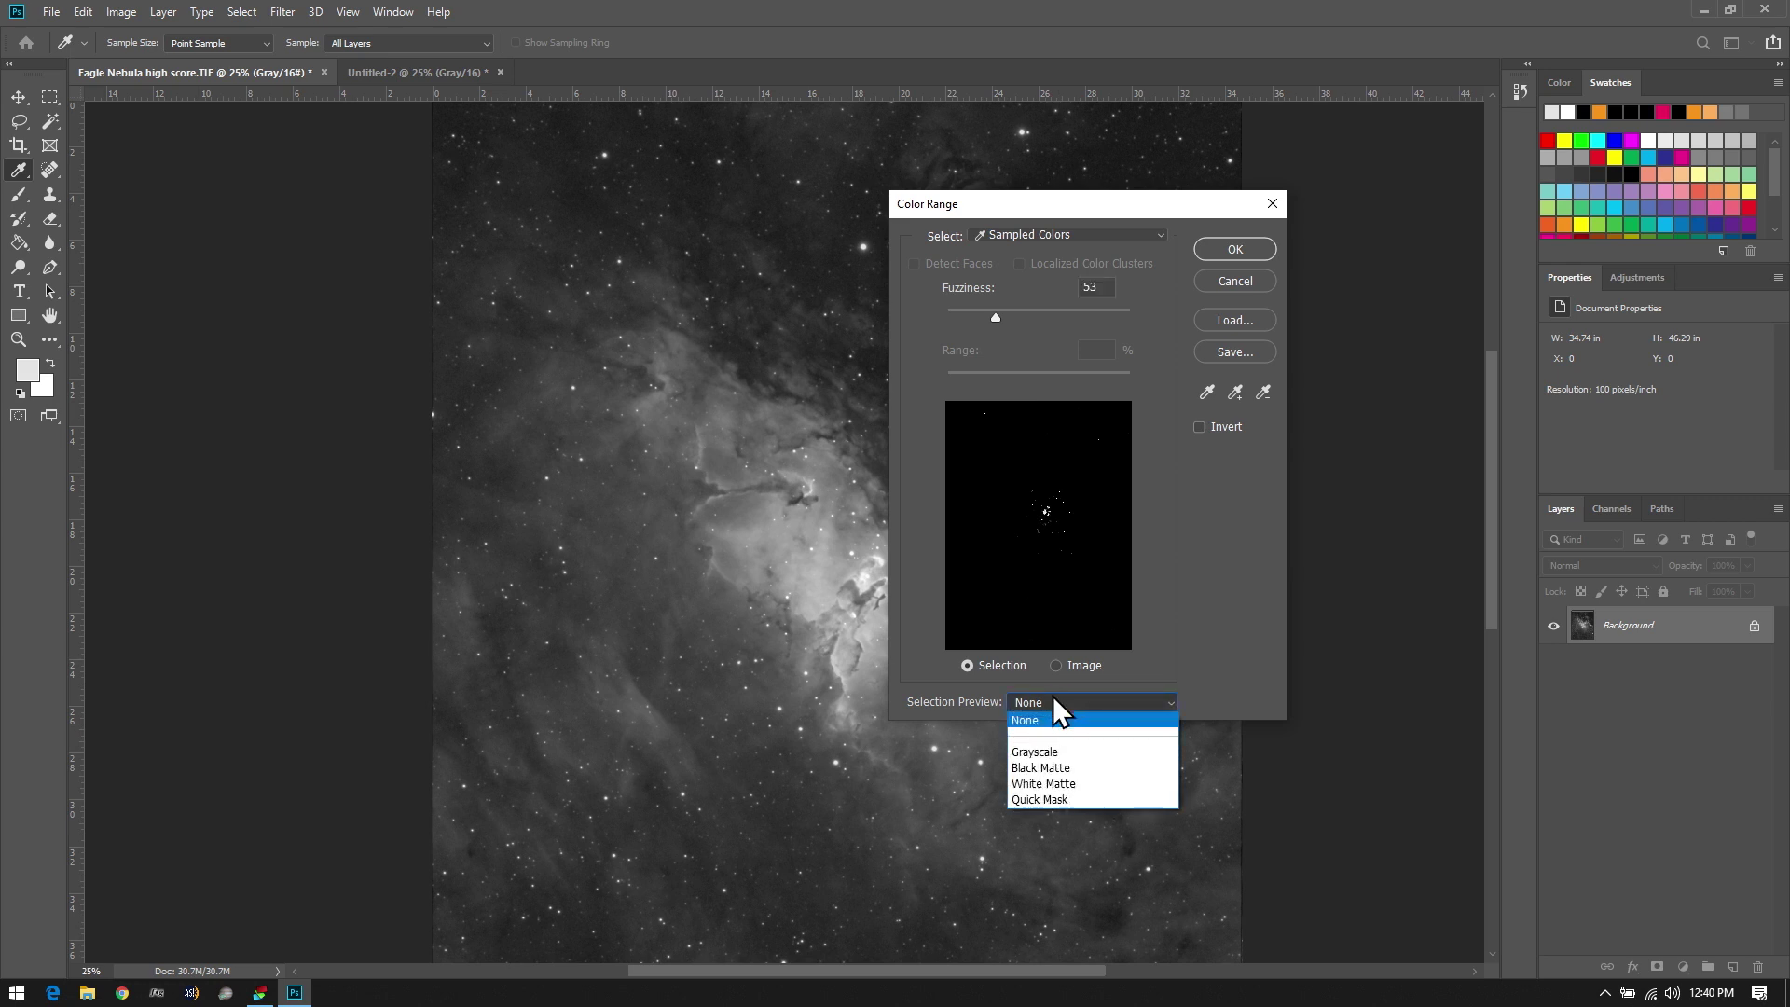
pyautogui.click(1054, 760)
pyautogui.moveTo(1009, 207); pyautogui.dragTo(1338, 175)
pyautogui.click(1375, 690)
pyautogui.click(1378, 720)
pyautogui.click(1378, 675)
pyautogui.click(1374, 735)
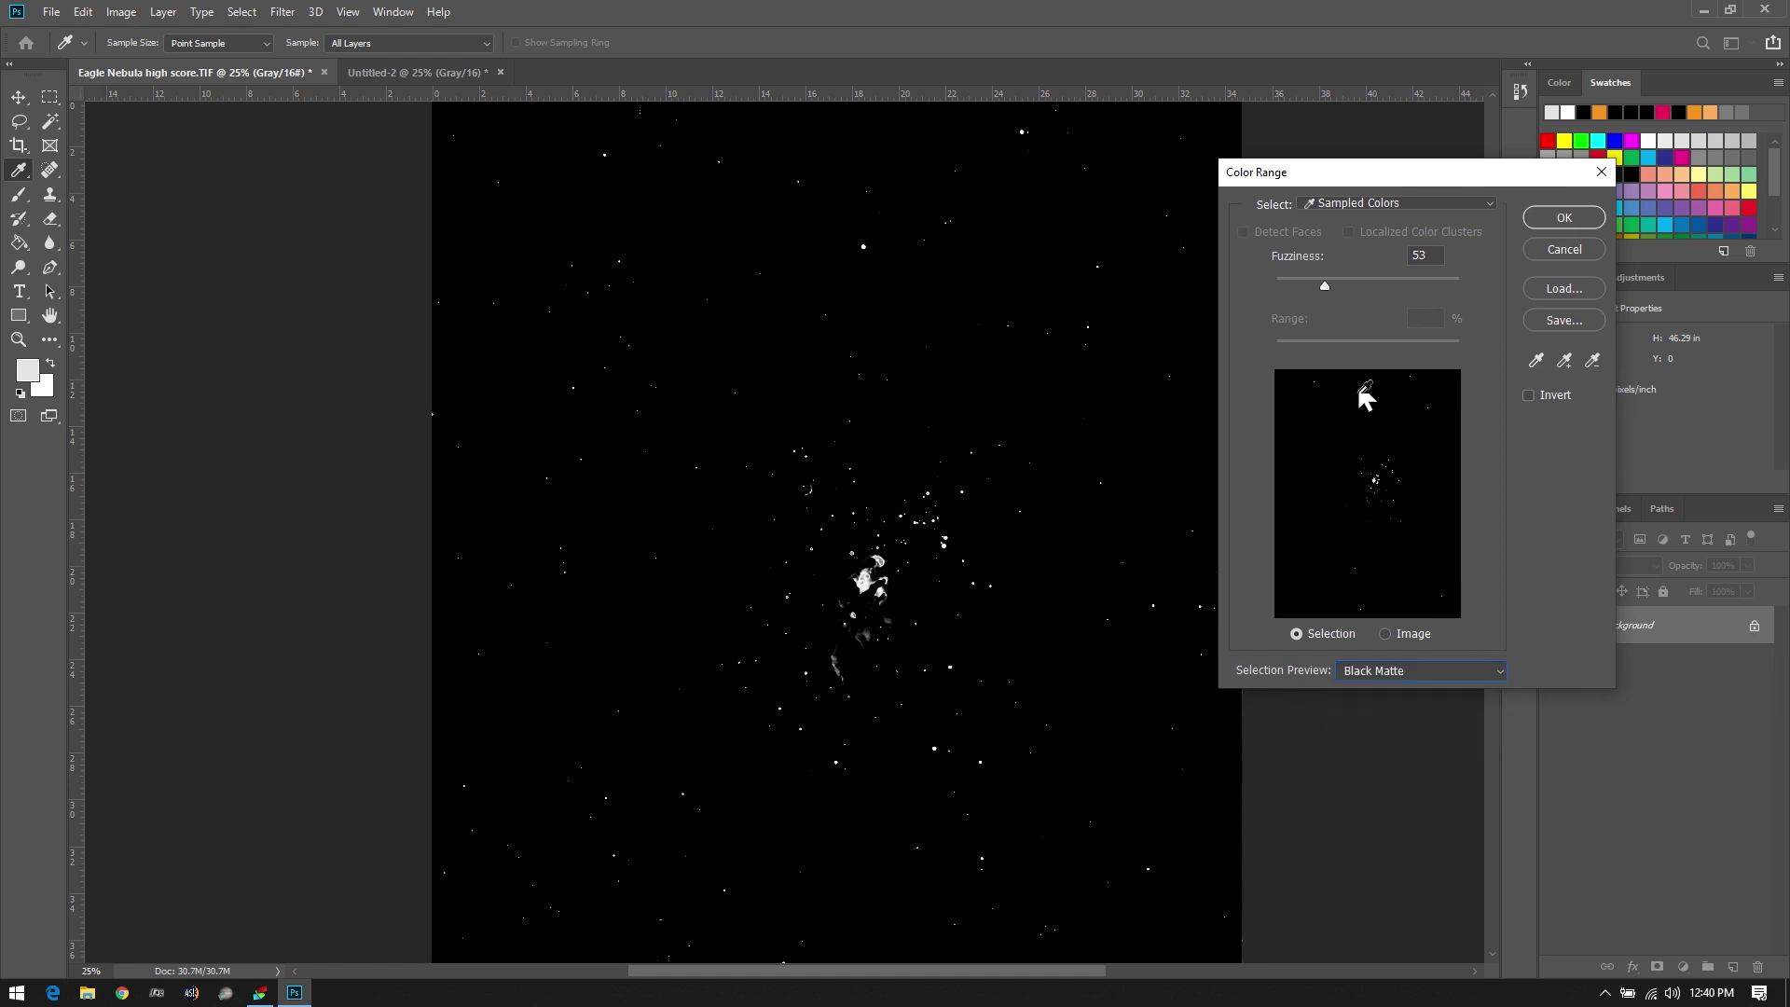
# Reduce the Color Range Fuzziness to 29 and apply the star selection
pyautogui.click(1324, 283)
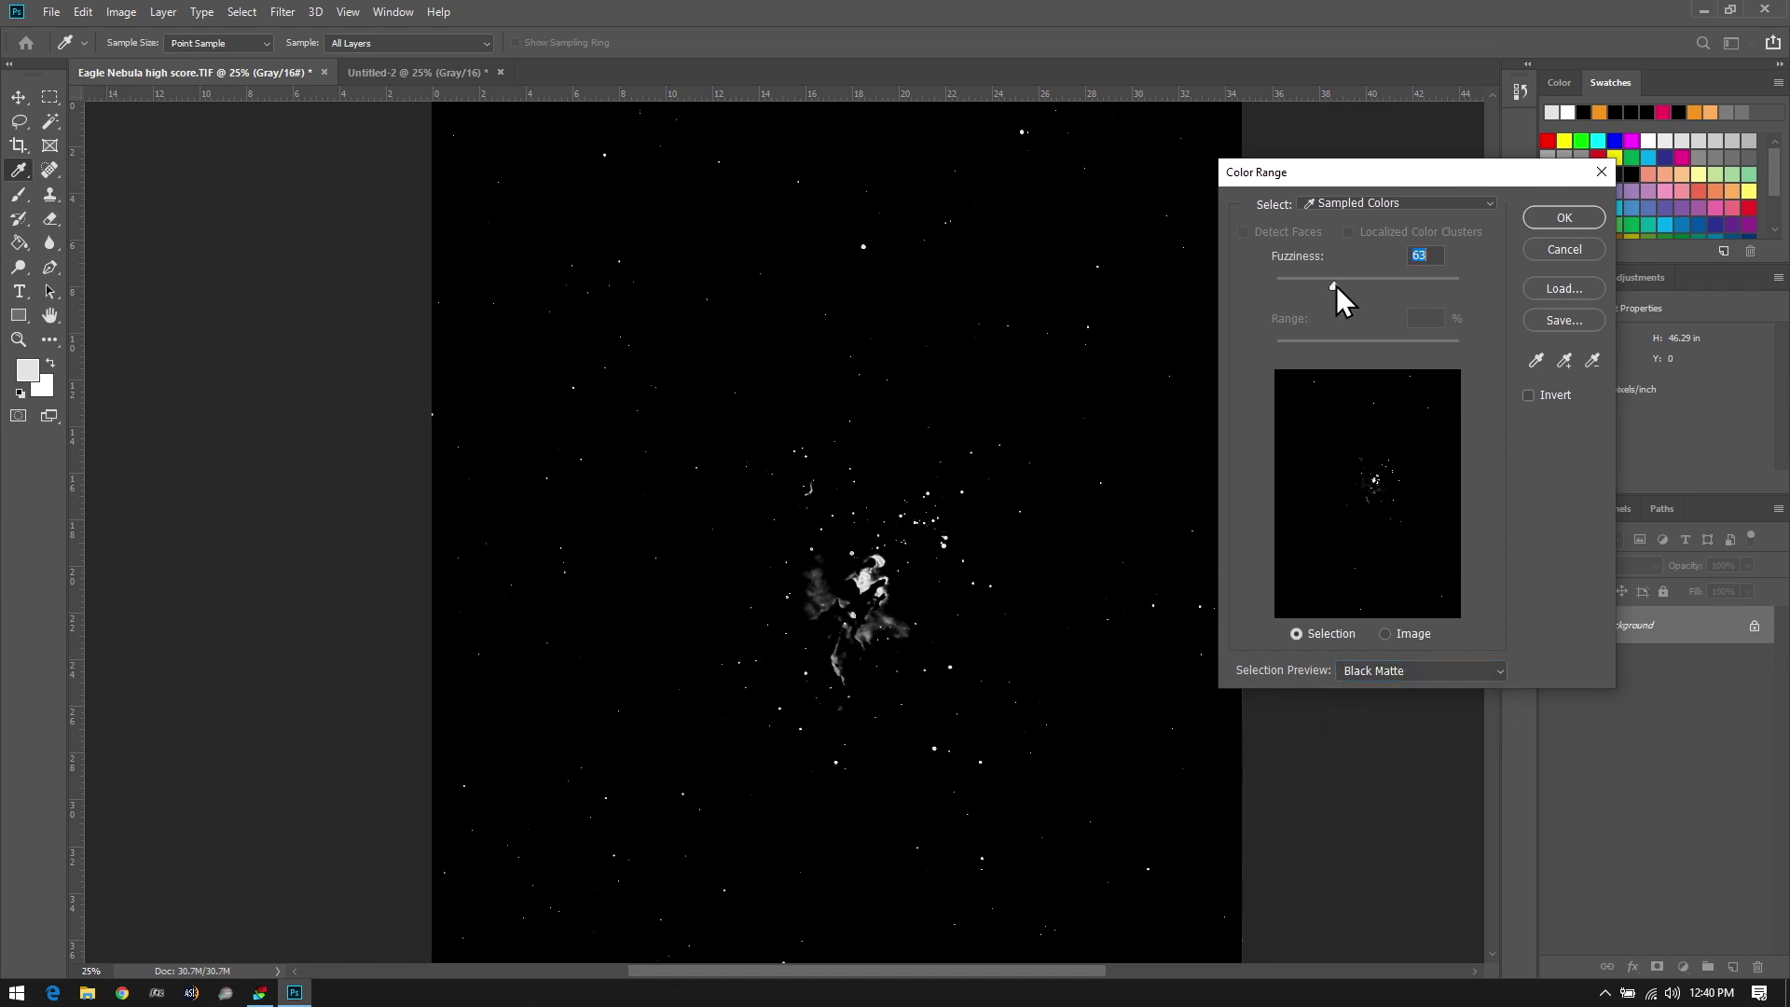
pyautogui.moveTo(1331, 291)
pyautogui.mouseDown()
pyautogui.moveTo(1298, 293)
pyautogui.moveTo(1363, 295)
pyautogui.moveTo(1310, 304)
pyautogui.mouseUp()
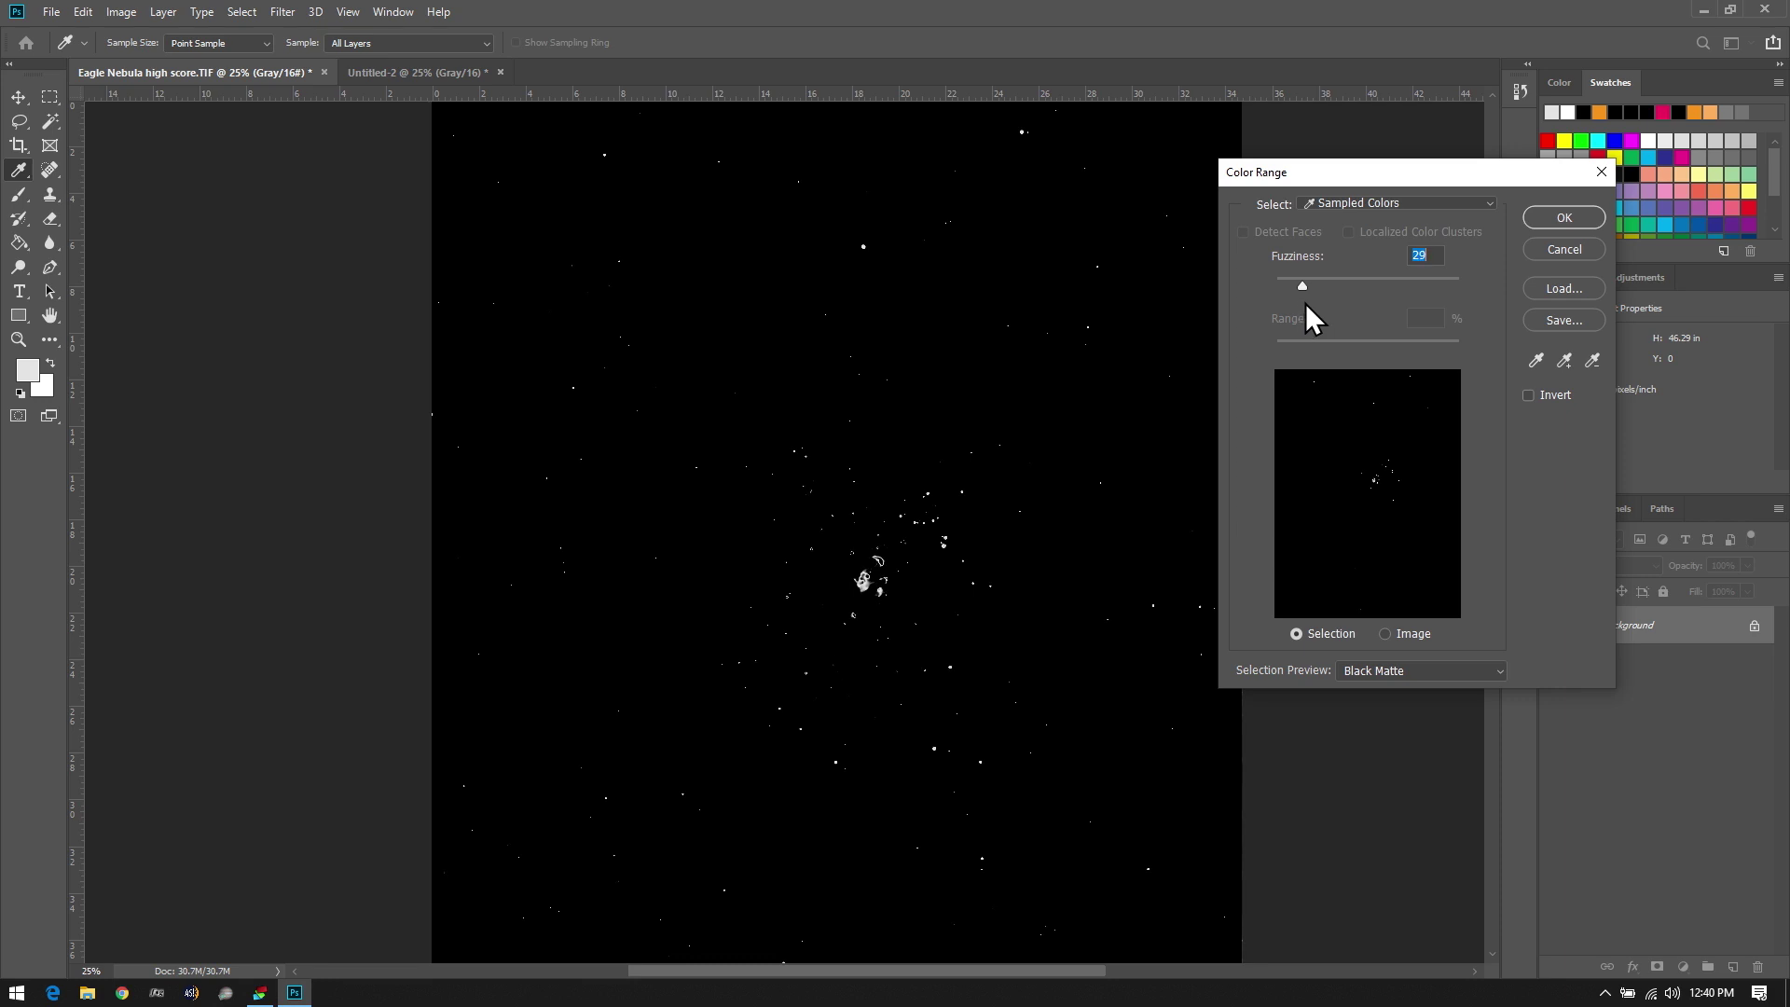
pyautogui.moveTo(1306, 304); pyautogui.dragTo(1303, 304)
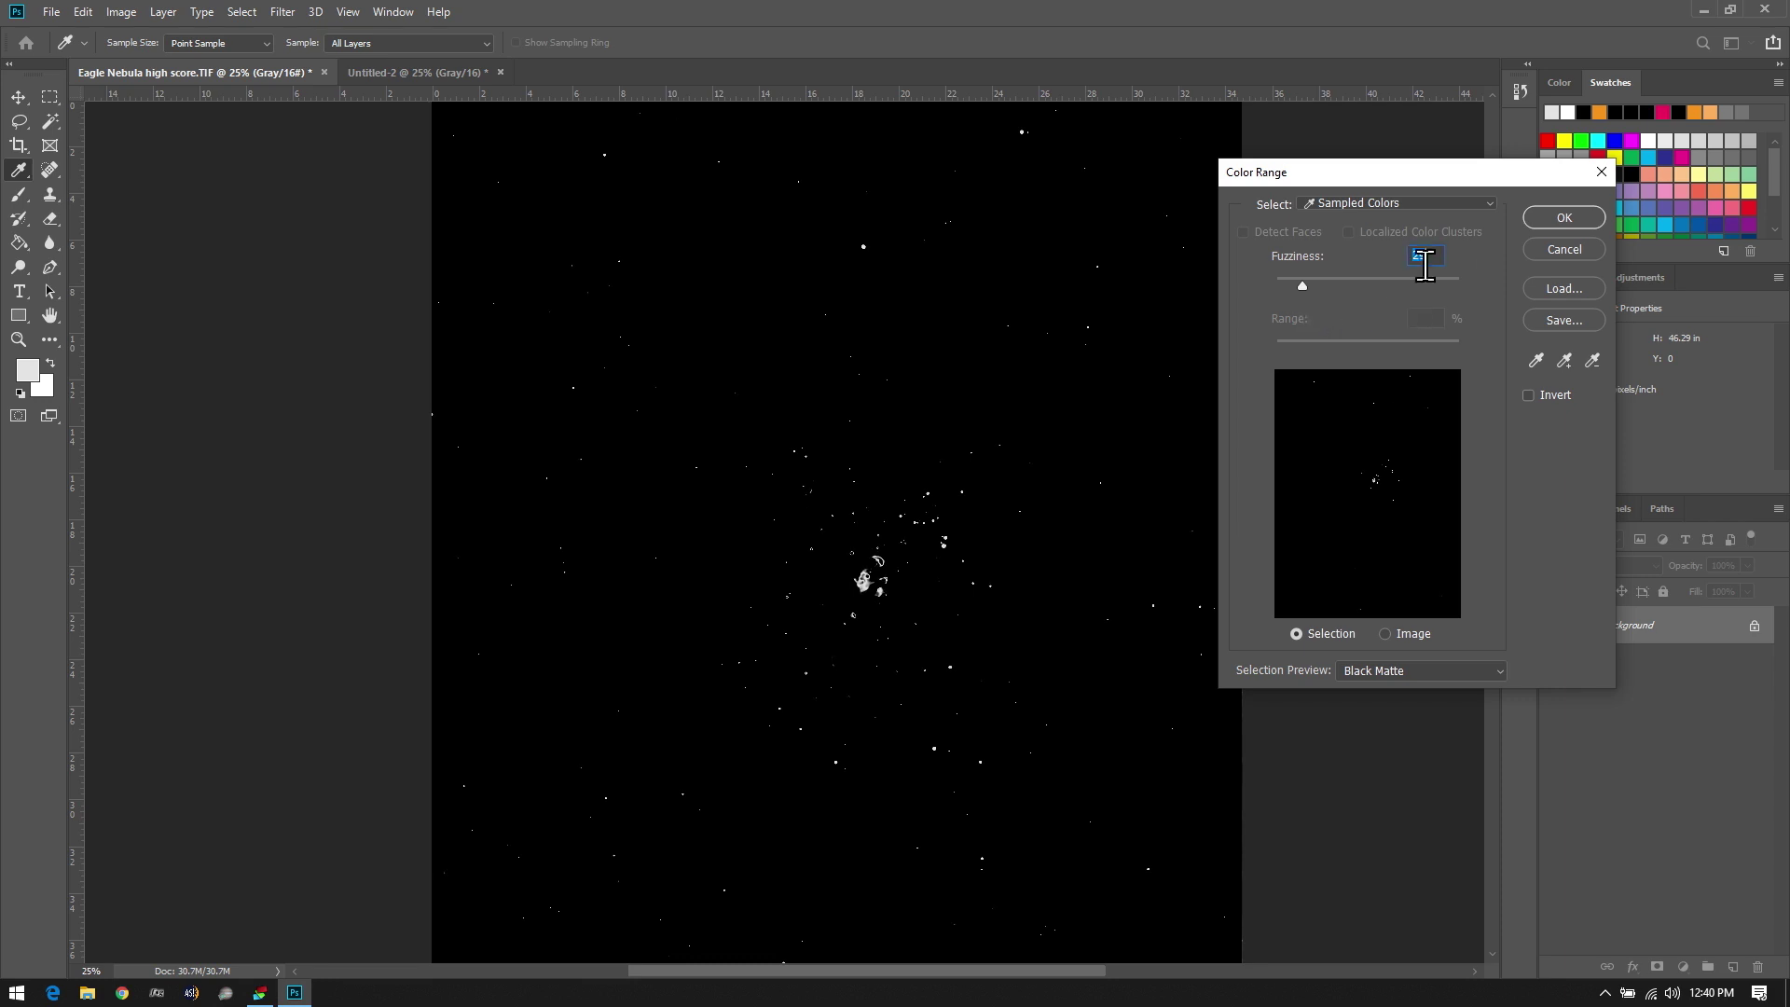
pyautogui.click(1530, 212)
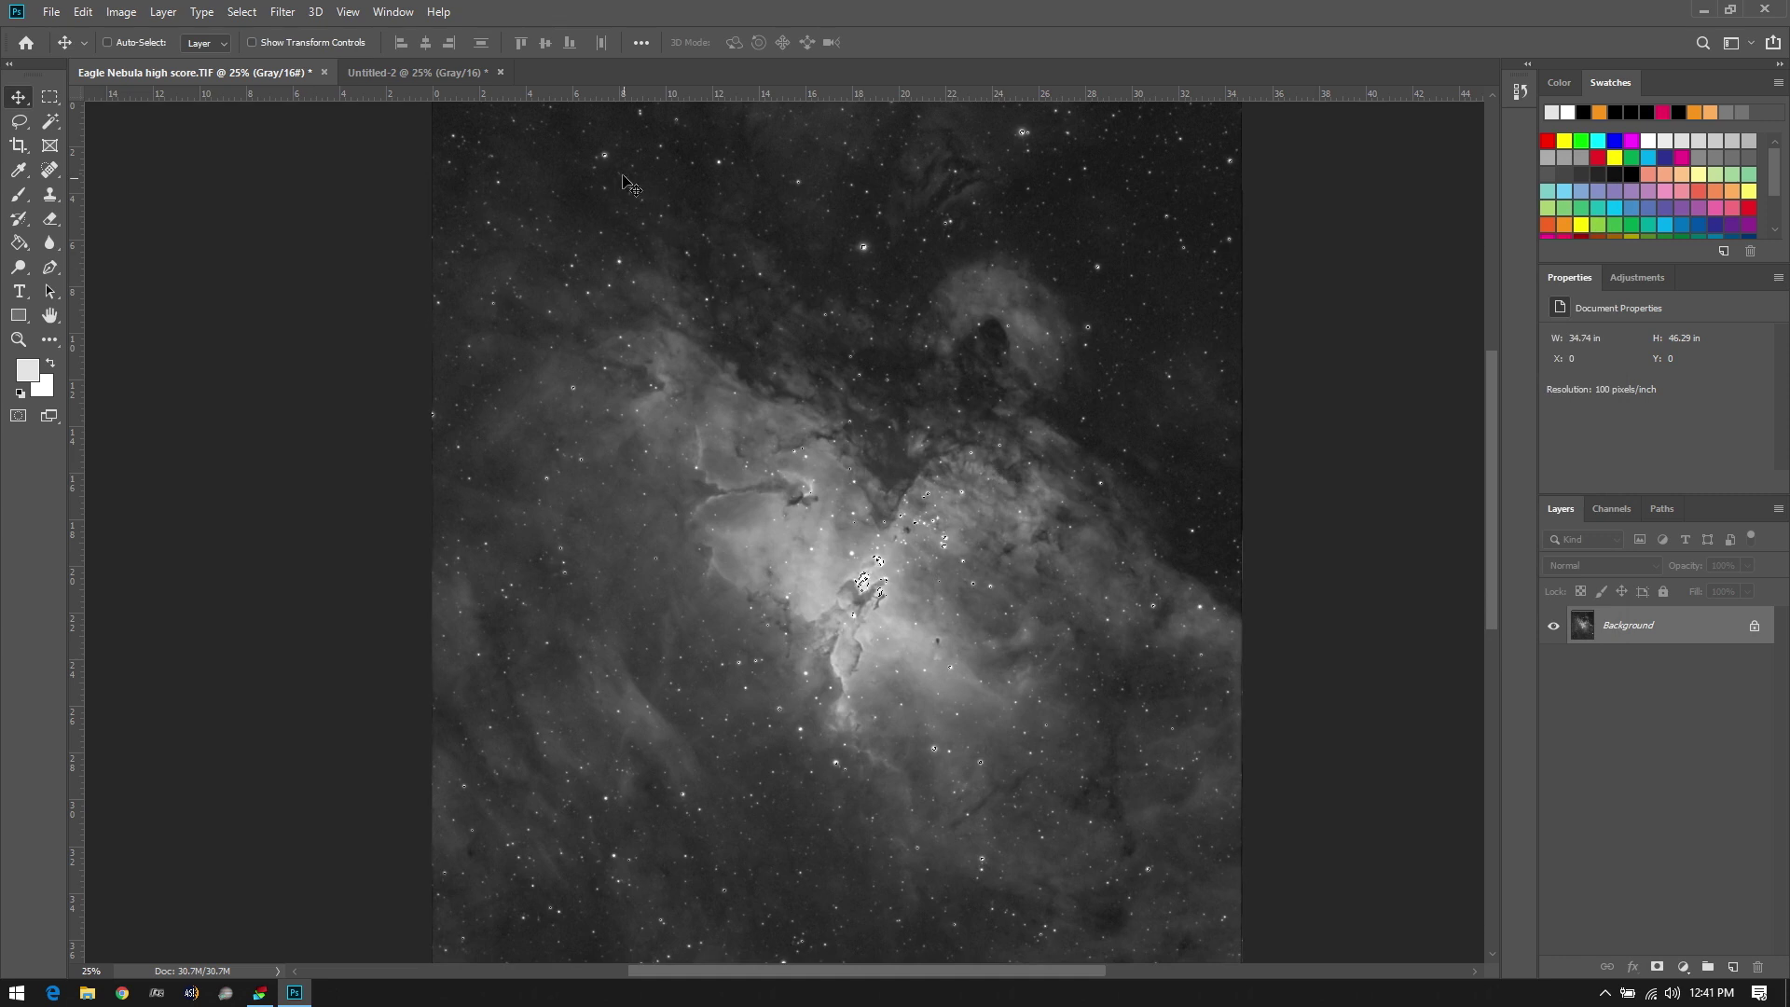
# Check at 200% magnification which stars and bright gas areas around the central pillars are selected
pyautogui.press('z')
pyautogui.click(782, 532)
pyautogui.click(994, 531)
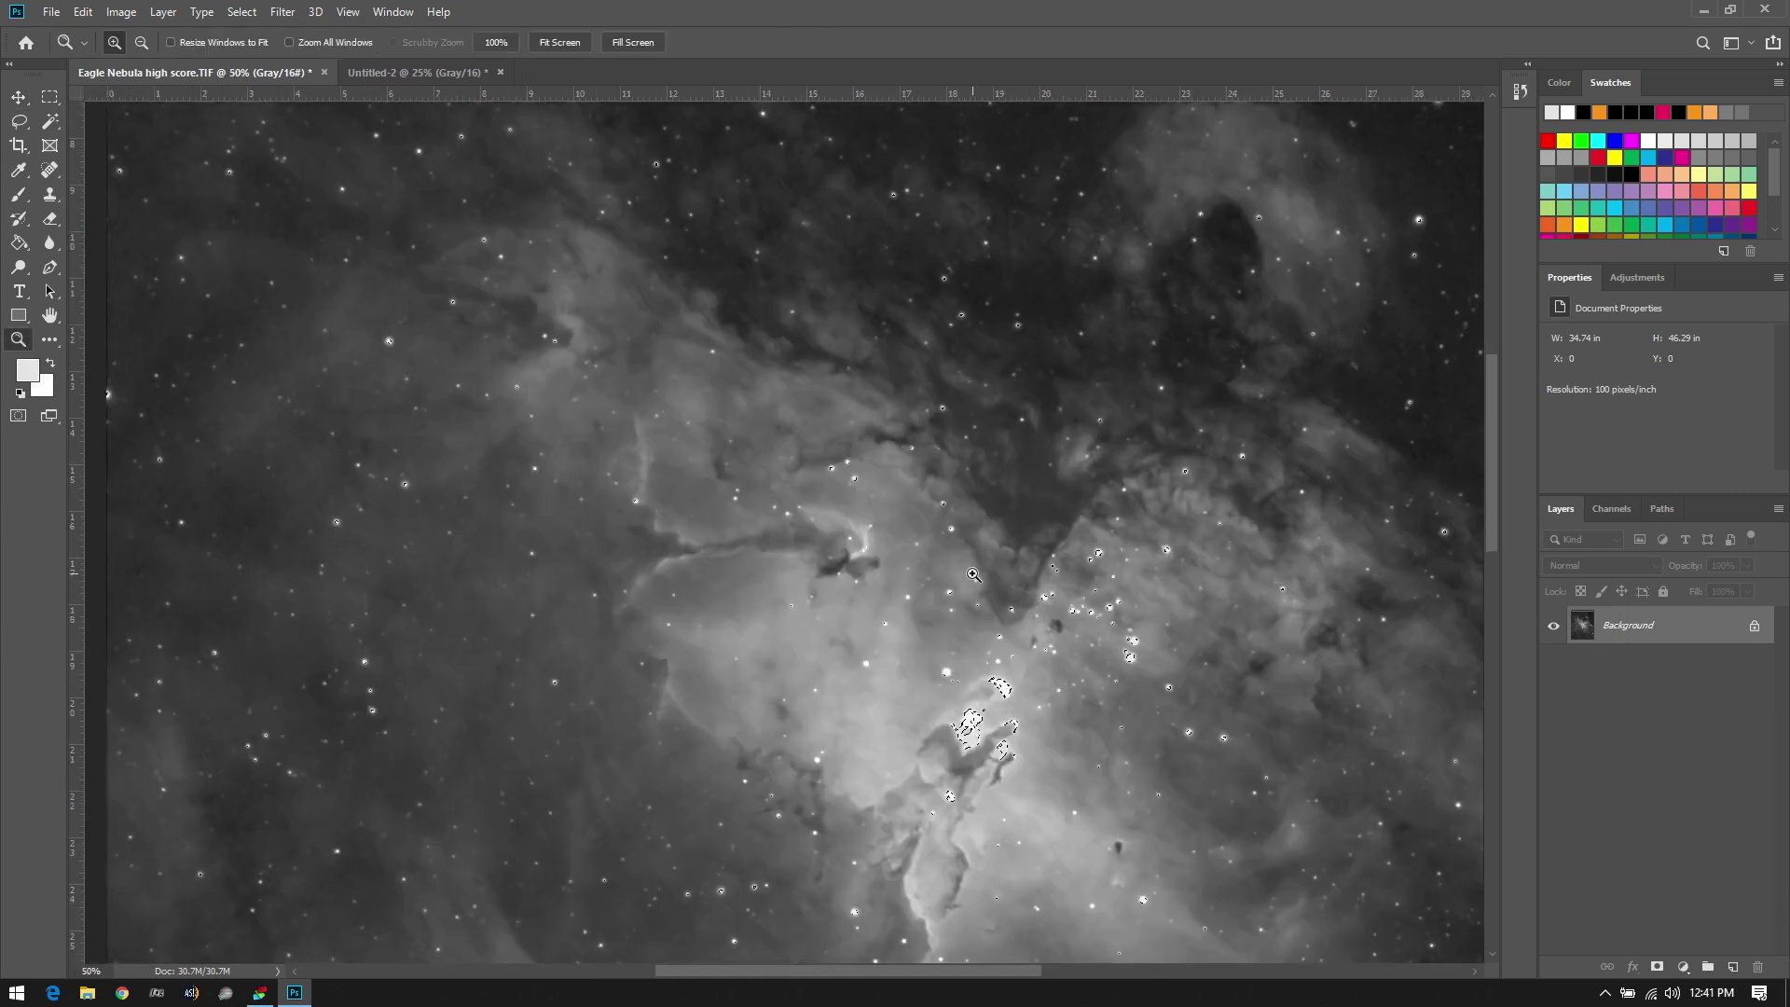
pyautogui.click(965, 571)
pyautogui.click(927, 552)
pyautogui.click(896, 539)
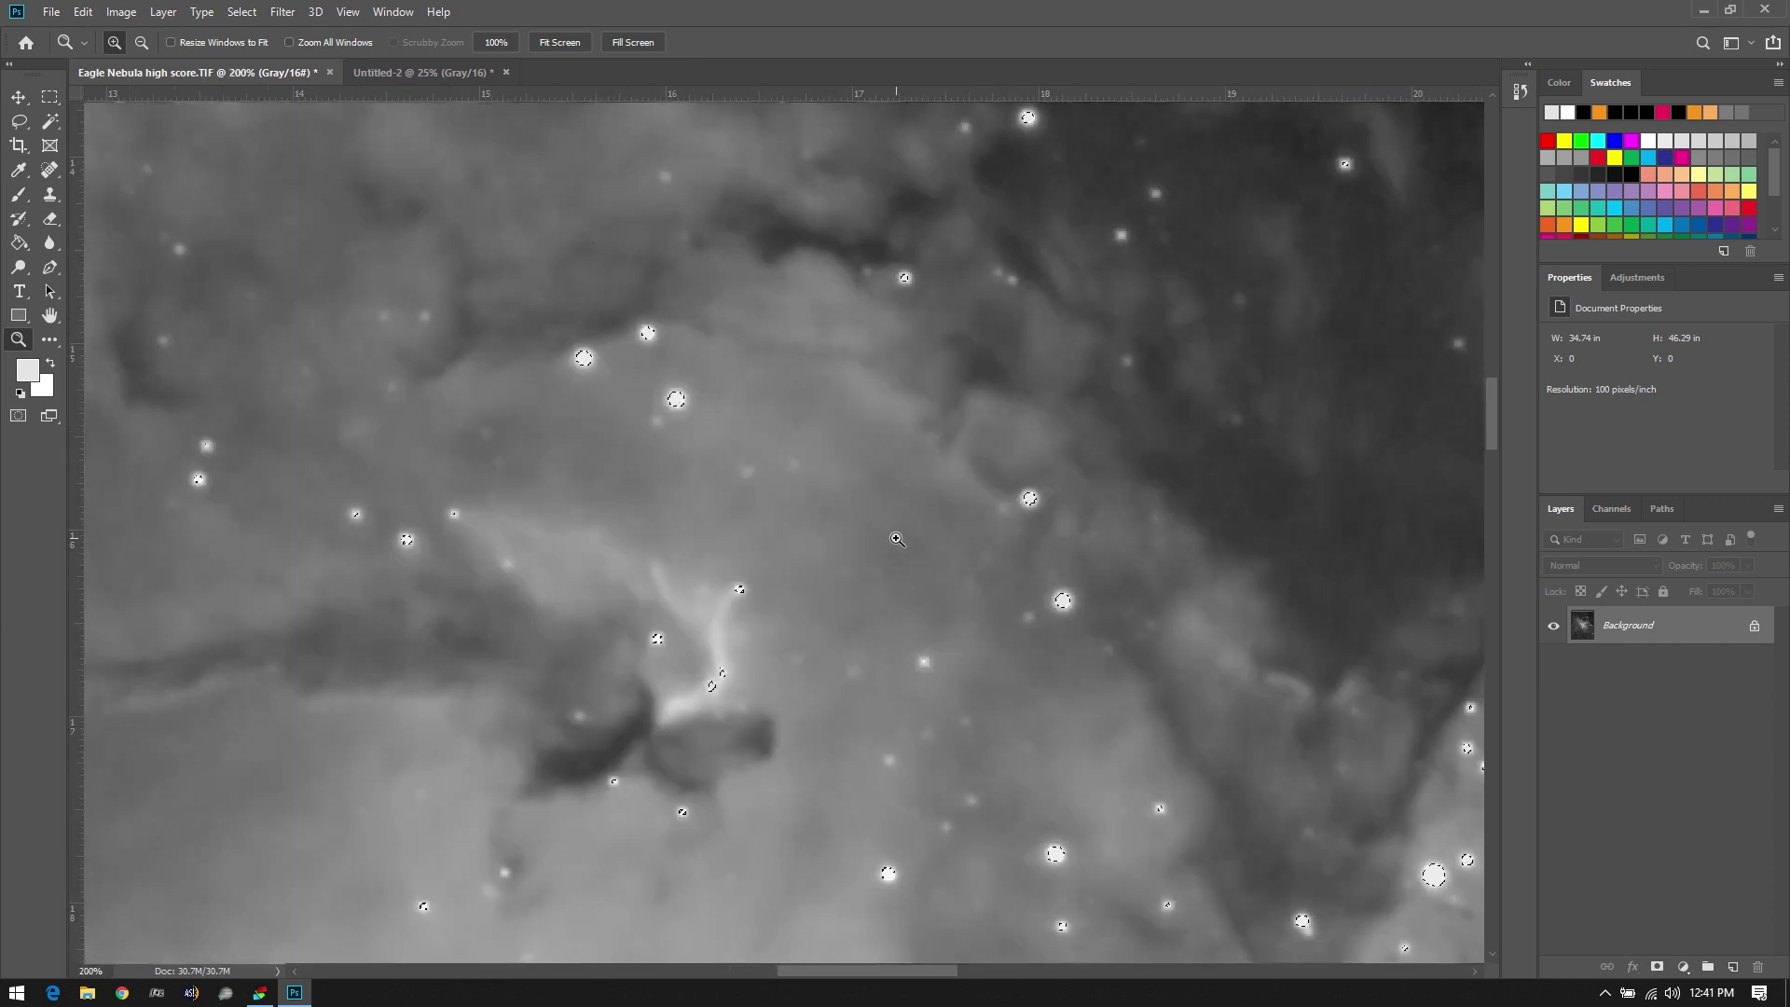
pyautogui.moveTo(1059, 619); pyautogui.dragTo(382, 209)
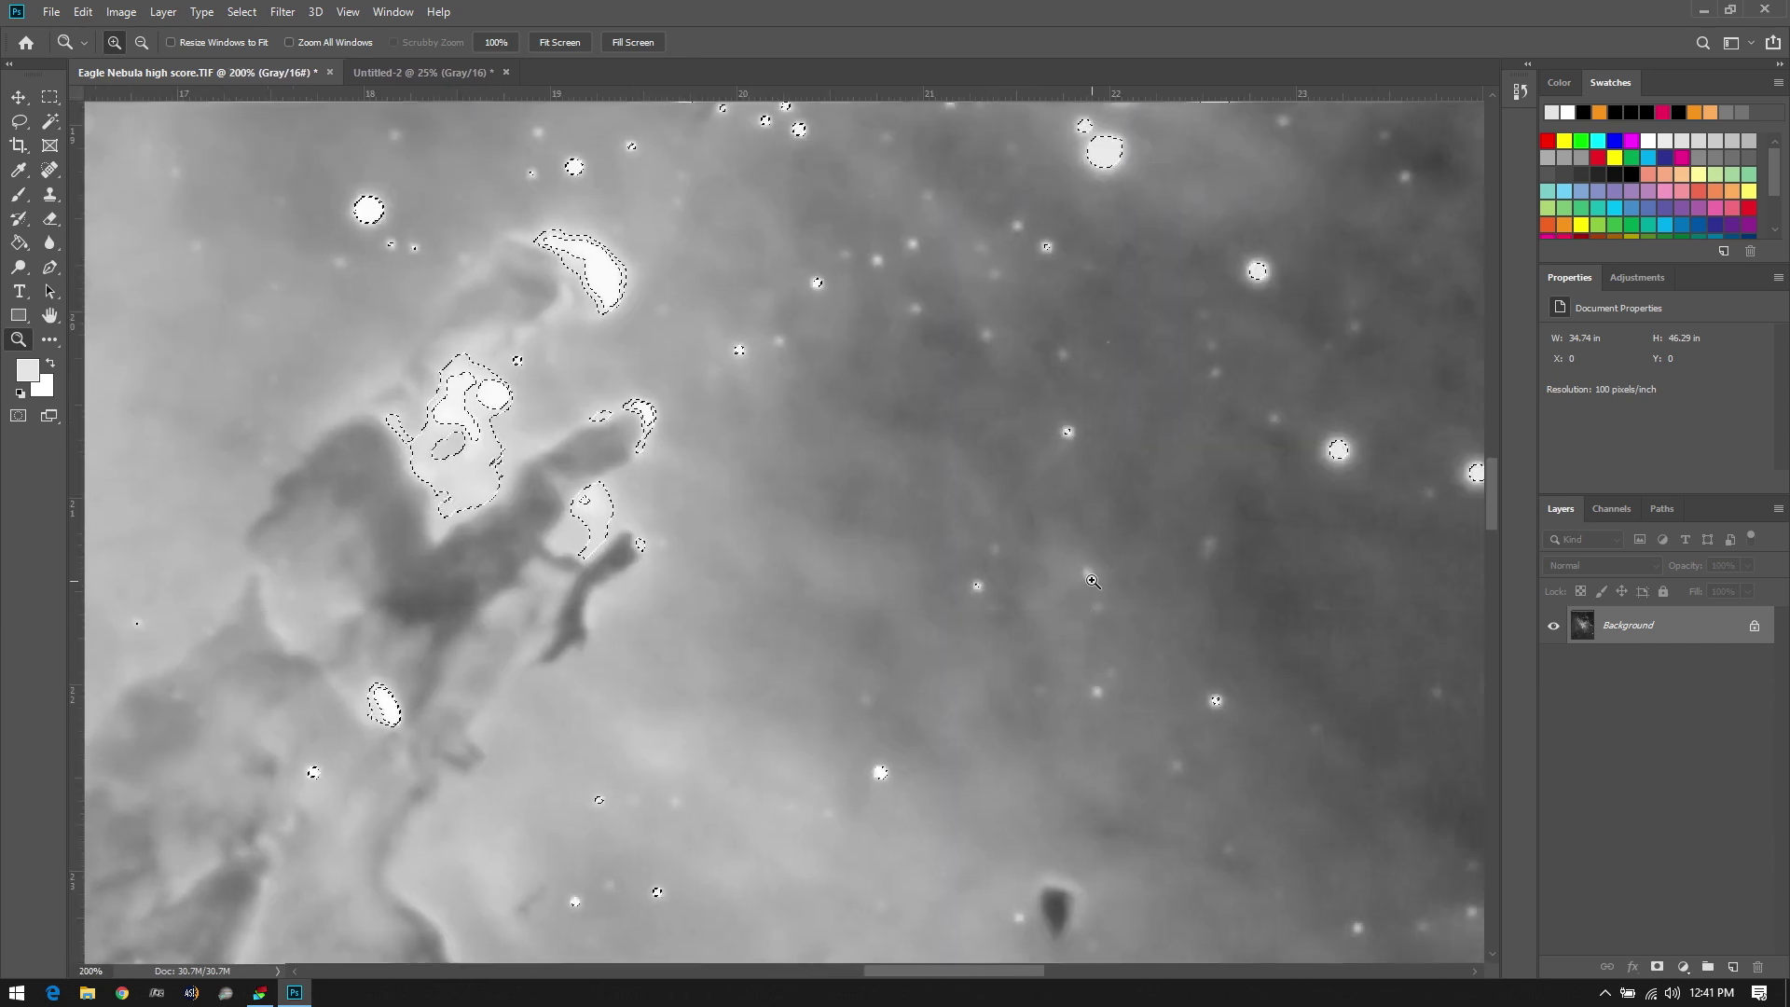
pyautogui.moveTo(940, 207); pyautogui.dragTo(1175, 302)
pyautogui.moveTo(911, 495); pyautogui.dragTo(931, 467)
pyautogui.moveTo(872, 526); pyautogui.dragTo(1049, 261)
pyautogui.moveTo(913, 446); pyautogui.dragTo(865, 563)
# Subtract the bright gas patches around the upper pillar tips from the selection with the Lasso tool
pyautogui.click(18, 122)
pyautogui.moveTo(765, 364)
pyautogui.mouseDown()
pyautogui.moveTo(846, 525)
pyautogui.moveTo(902, 472)
pyautogui.moveTo(935, 382)
pyautogui.moveTo(916, 302)
pyautogui.moveTo(893, 276)
pyautogui.moveTo(834, 285)
pyautogui.mouseUp()
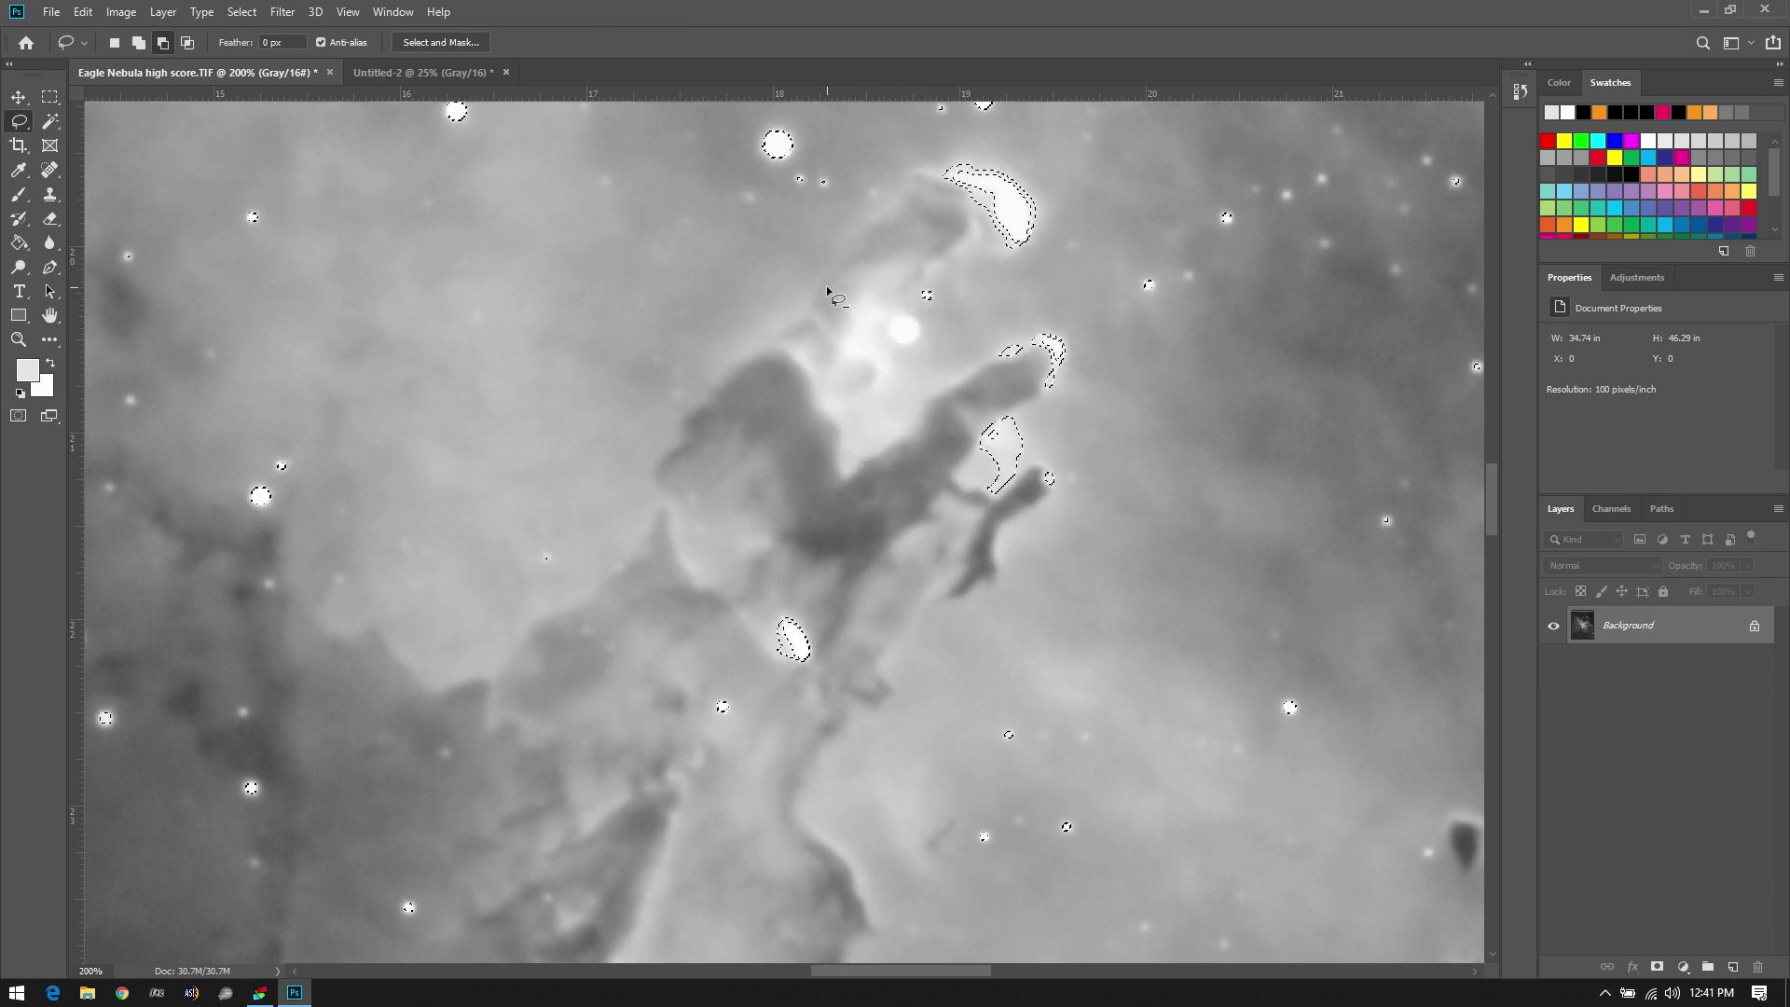
pyautogui.moveTo(996, 550); pyautogui.dragTo(997, 556)
pyautogui.moveTo(979, 326)
pyautogui.mouseDown()
pyautogui.moveTo(1086, 393)
pyautogui.moveTo(1016, 406)
pyautogui.moveTo(991, 331)
pyautogui.moveTo(1047, 311)
pyautogui.moveTo(1072, 358)
pyautogui.moveTo(976, 394)
pyautogui.moveTo(969, 445)
pyautogui.mouseUp()
pyautogui.moveTo(910, 334); pyautogui.dragTo(978, 455)
pyautogui.moveTo(958, 321); pyautogui.dragTo(943, 353)
pyautogui.moveTo(1009, 585)
pyautogui.mouseDown()
pyautogui.moveTo(893, 362)
pyautogui.moveTo(1033, 506)
pyautogui.mouseUp()
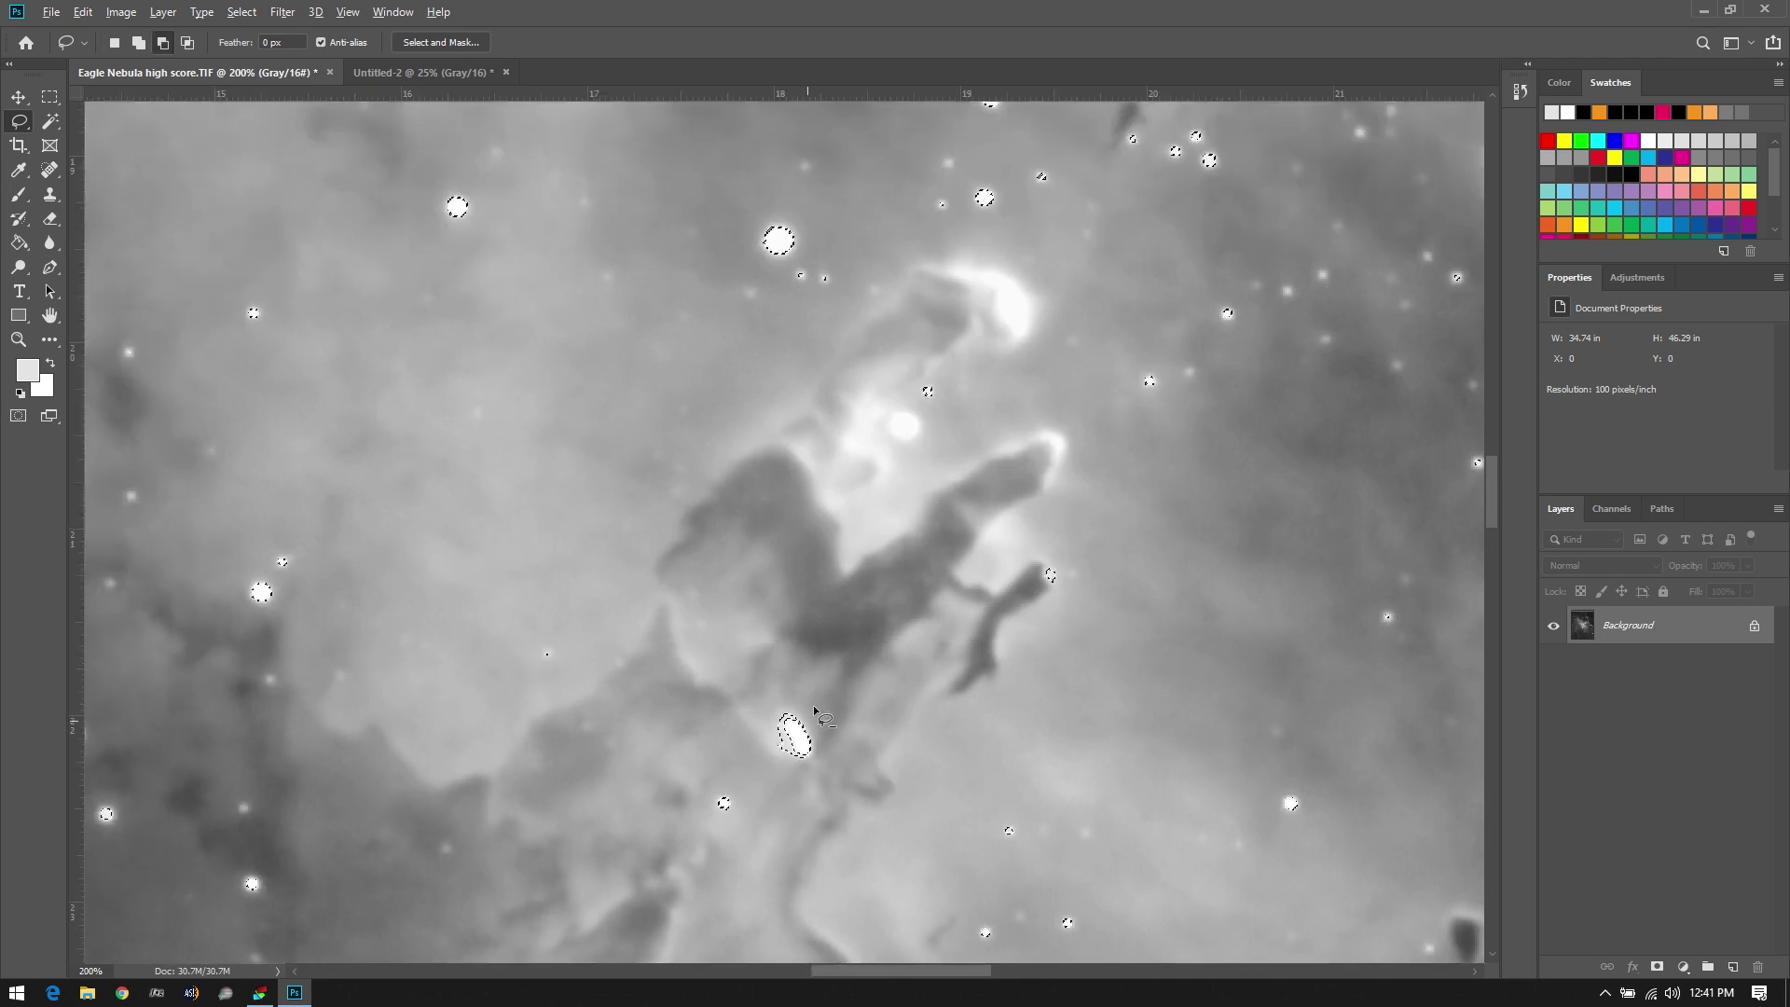
# Subtract the small bright oval knot at the base of the pillars from the selection
pyautogui.moveTo(836, 811); pyautogui.dragTo(838, 762)
pyautogui.moveTo(578, 932); pyautogui.dragTo(658, 752)
pyautogui.moveTo(578, 900)
pyautogui.mouseDown()
pyautogui.moveTo(777, 701)
pyautogui.moveTo(1163, 434)
pyautogui.mouseUp()
pyautogui.moveTo(1445, 961); pyautogui.dragTo(625, 638)
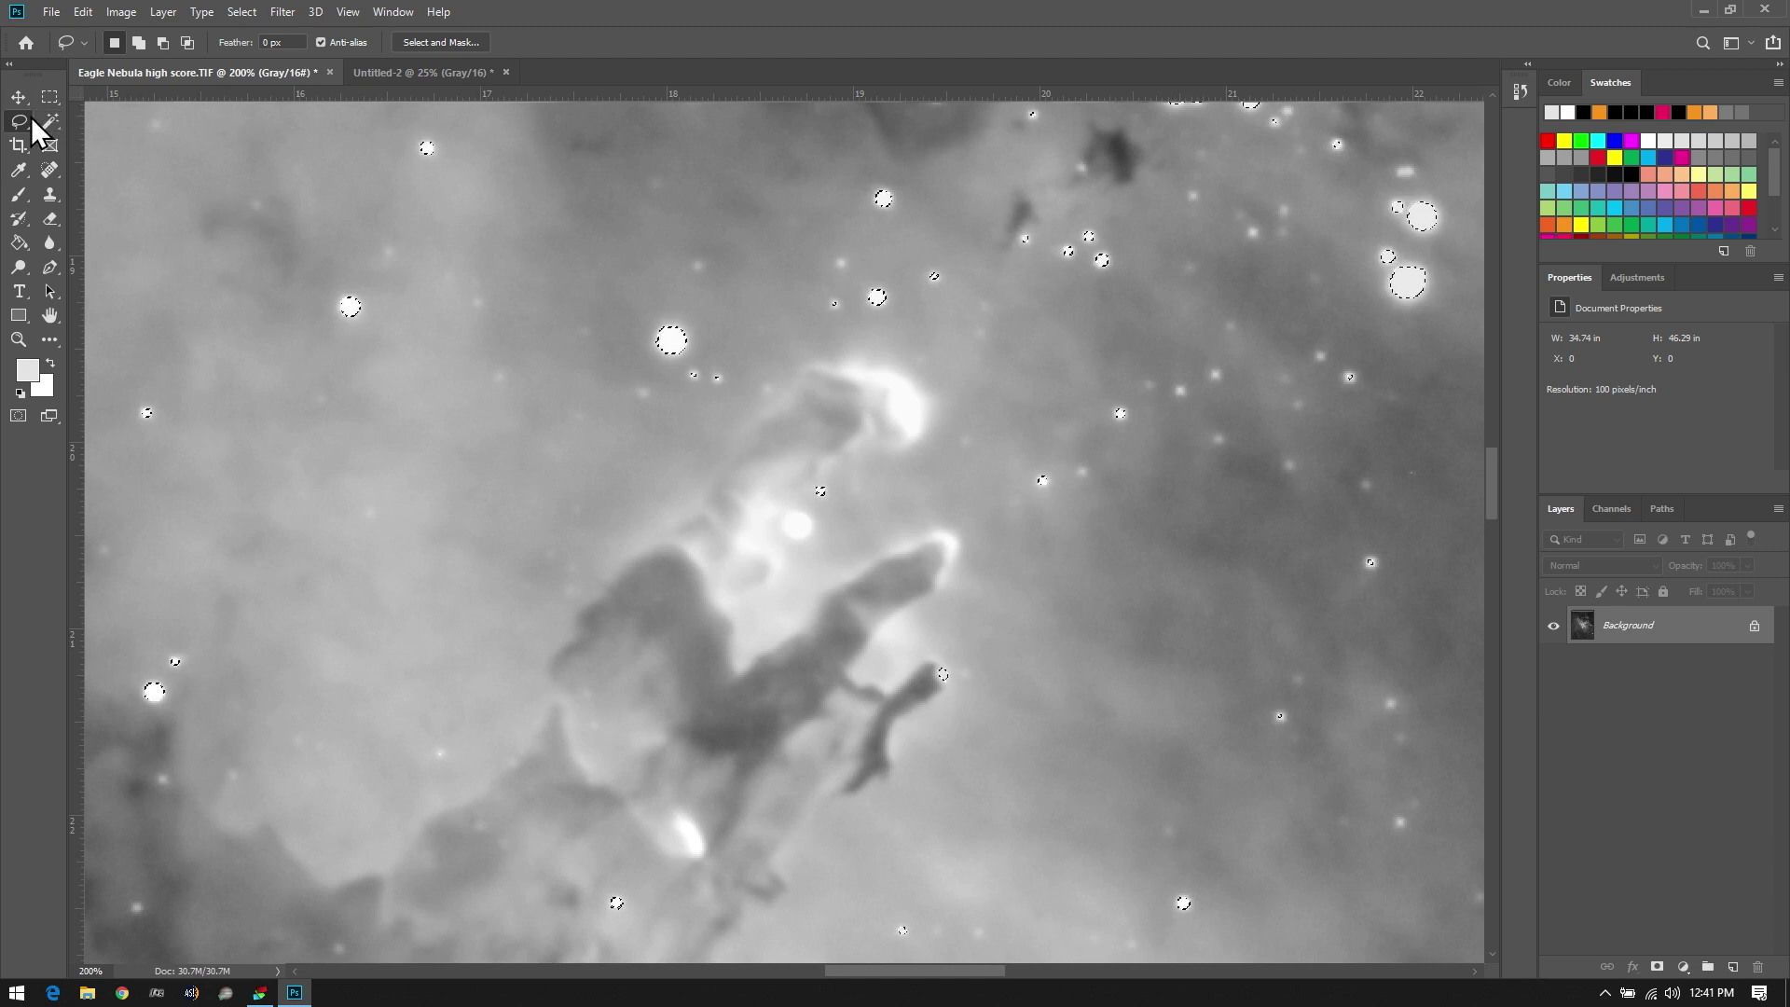
# Add the round bright star between the two pillar tips to the selection with the Lasso tool
pyautogui.press('shift')
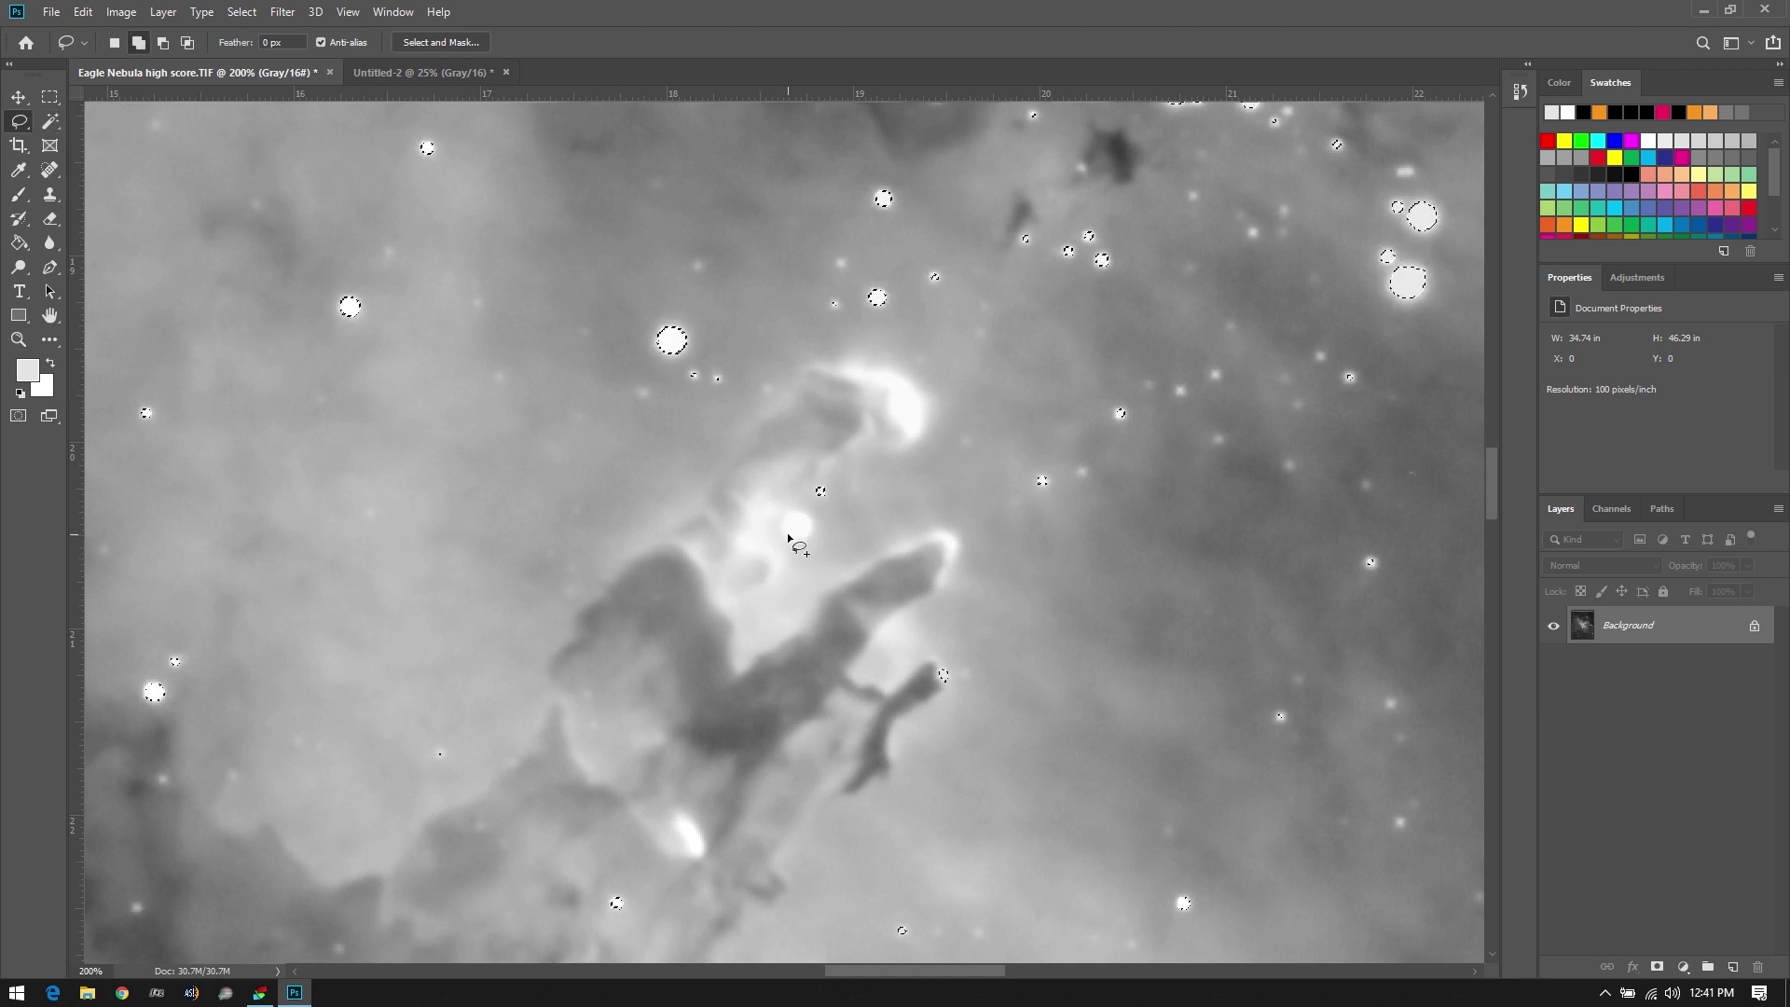
pyautogui.moveTo(787, 533); pyautogui.dragTo(808, 538)
pyautogui.moveTo(783, 536); pyautogui.dragTo(784, 539)
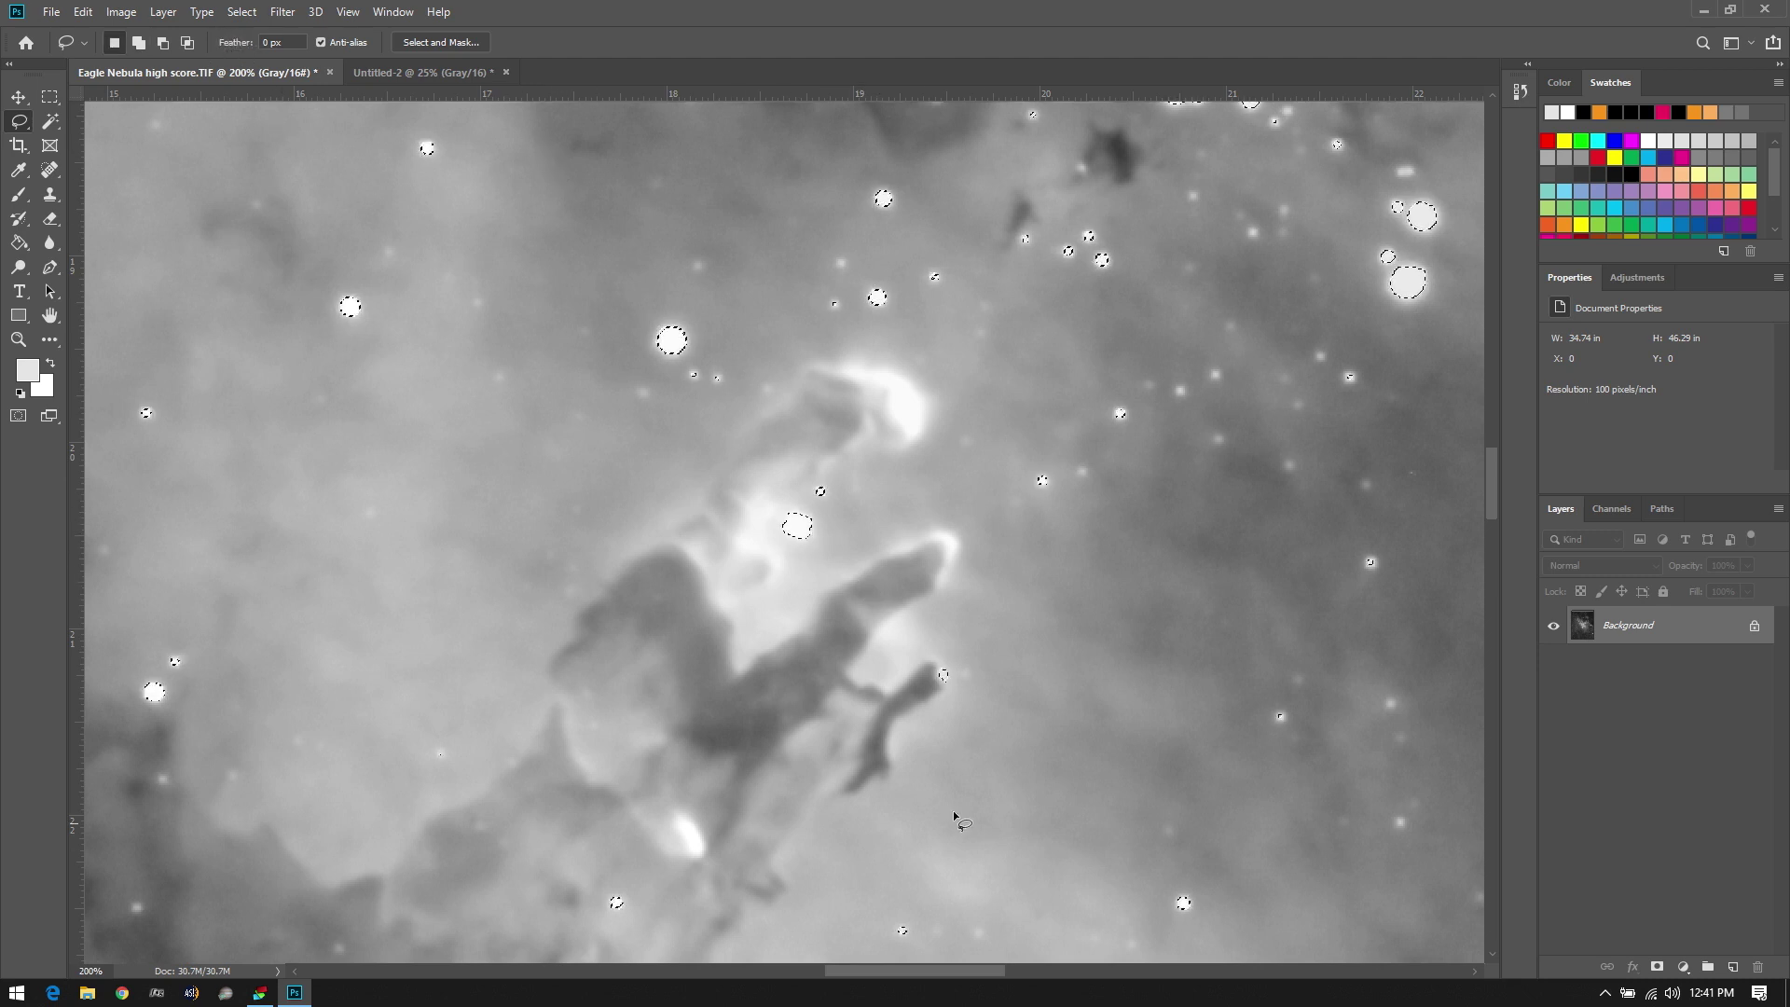
# Expand the star selection by 3 pixels
pyautogui.click(250, 12)
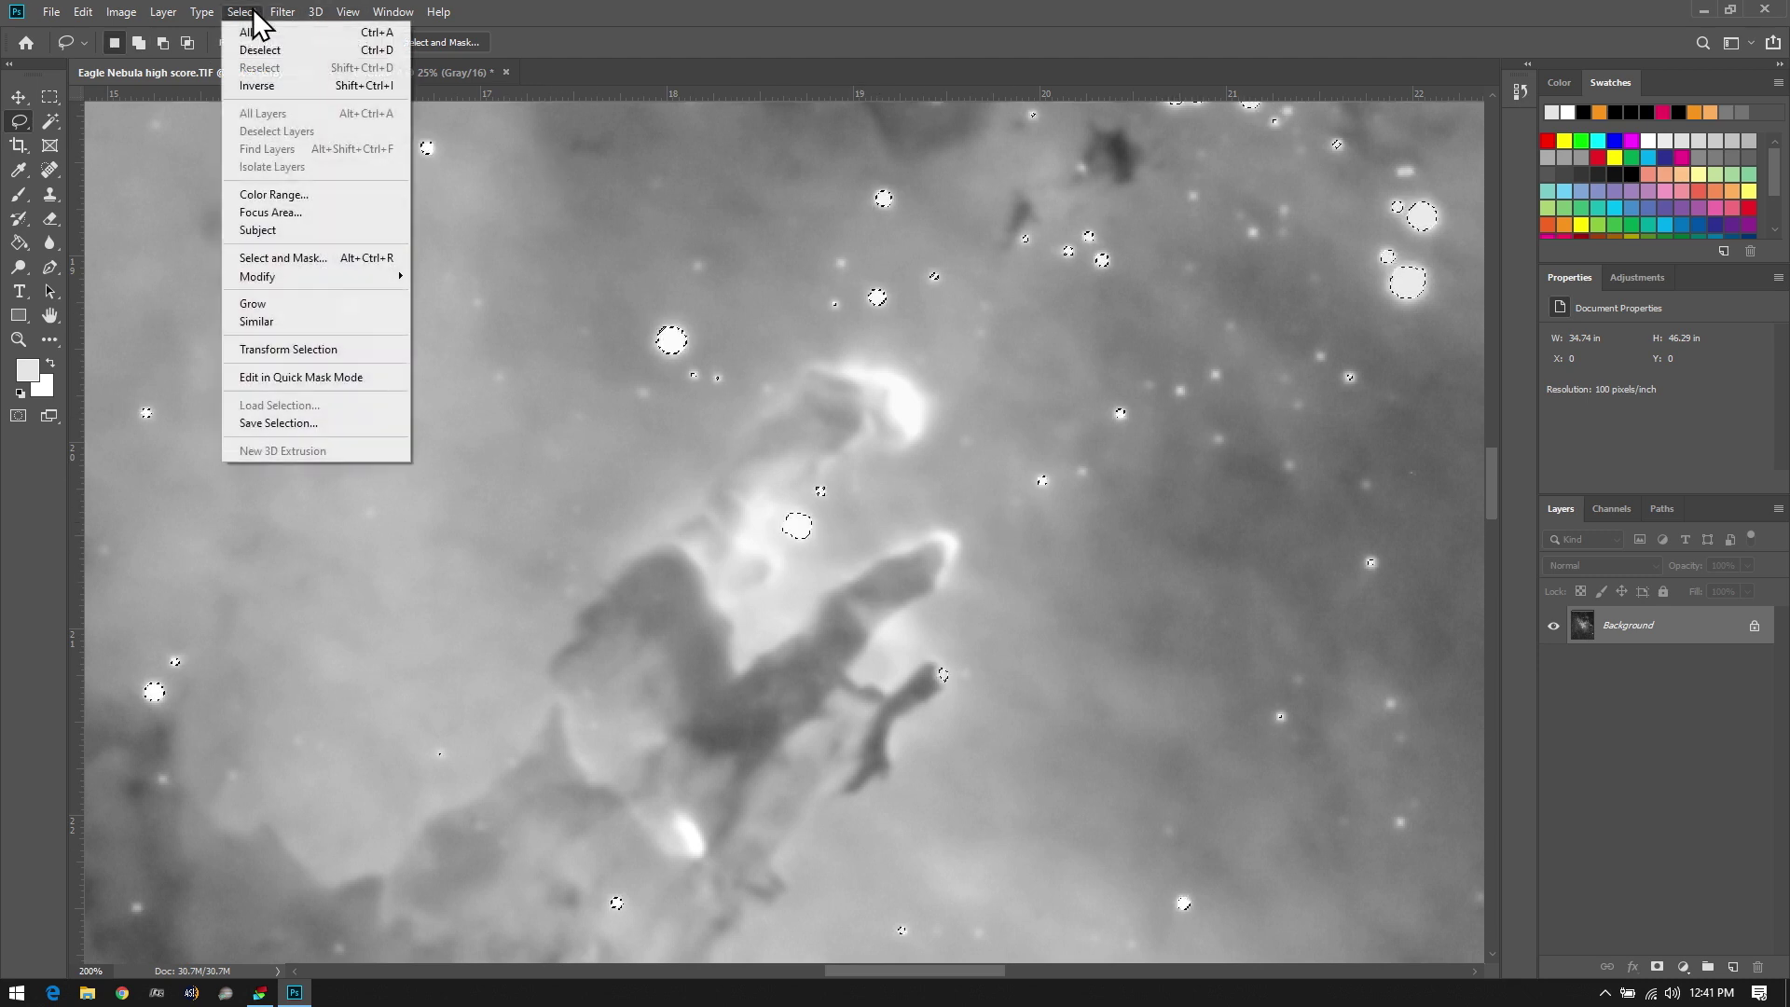
pyautogui.moveTo(298, 282)
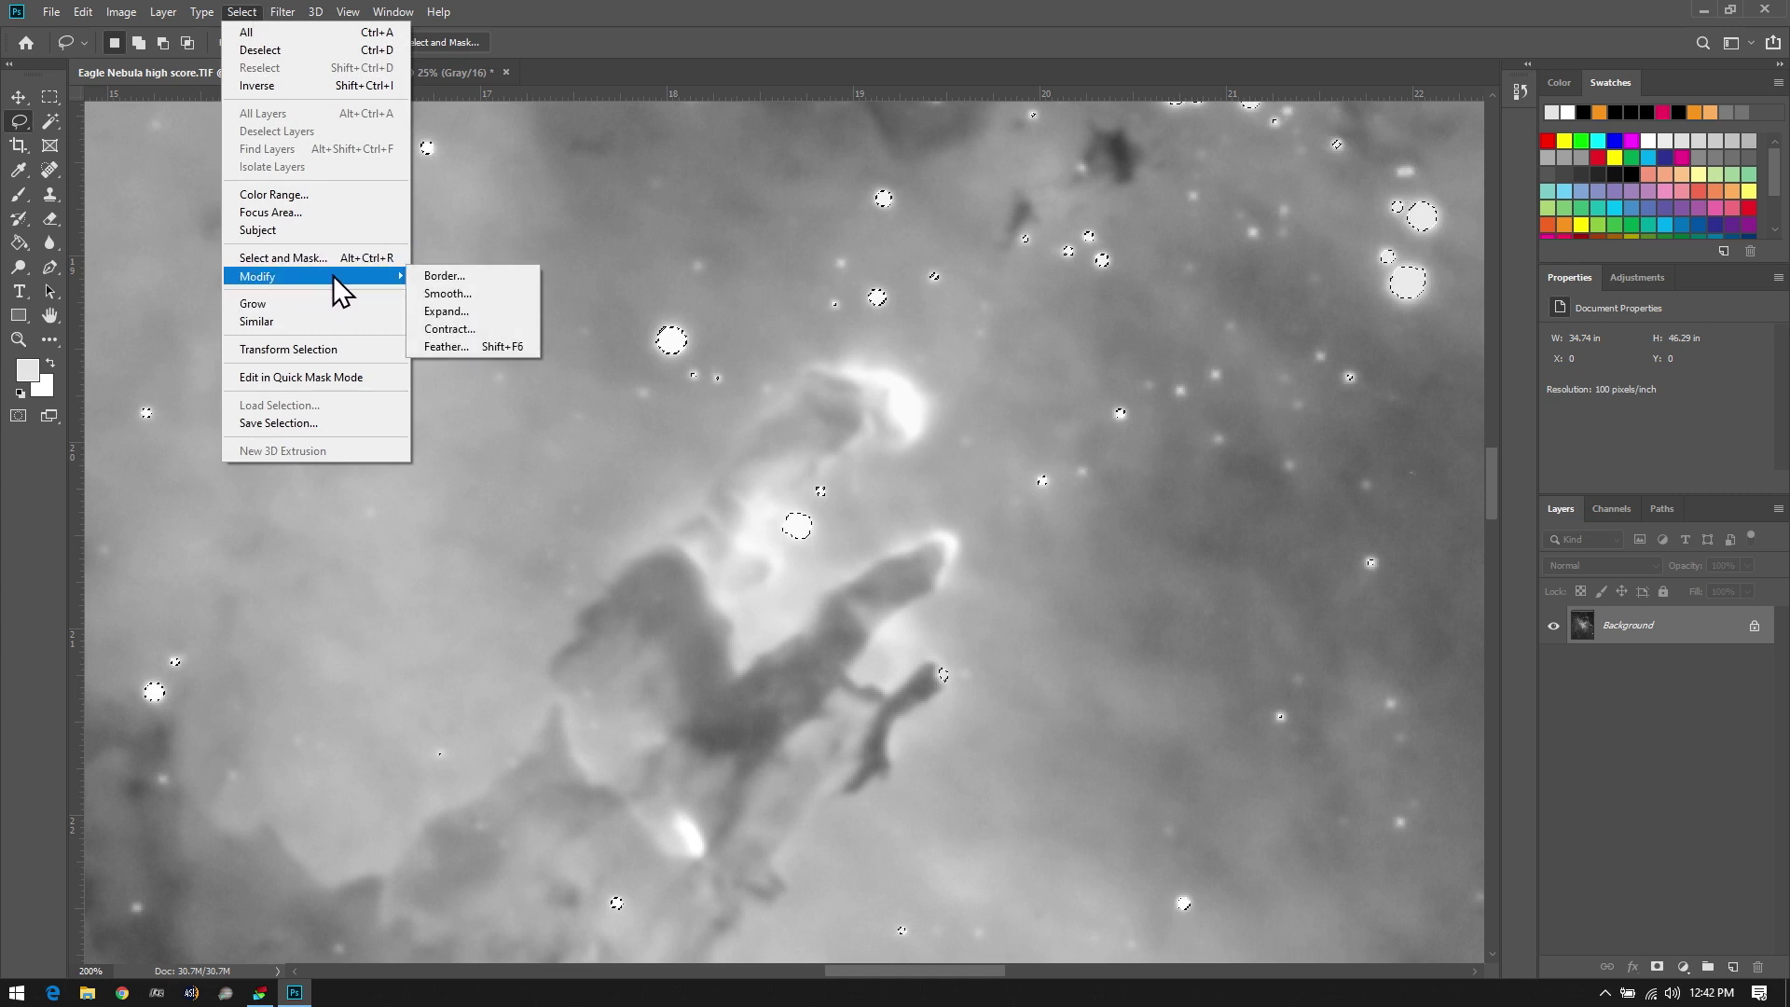
pyautogui.click(471, 316)
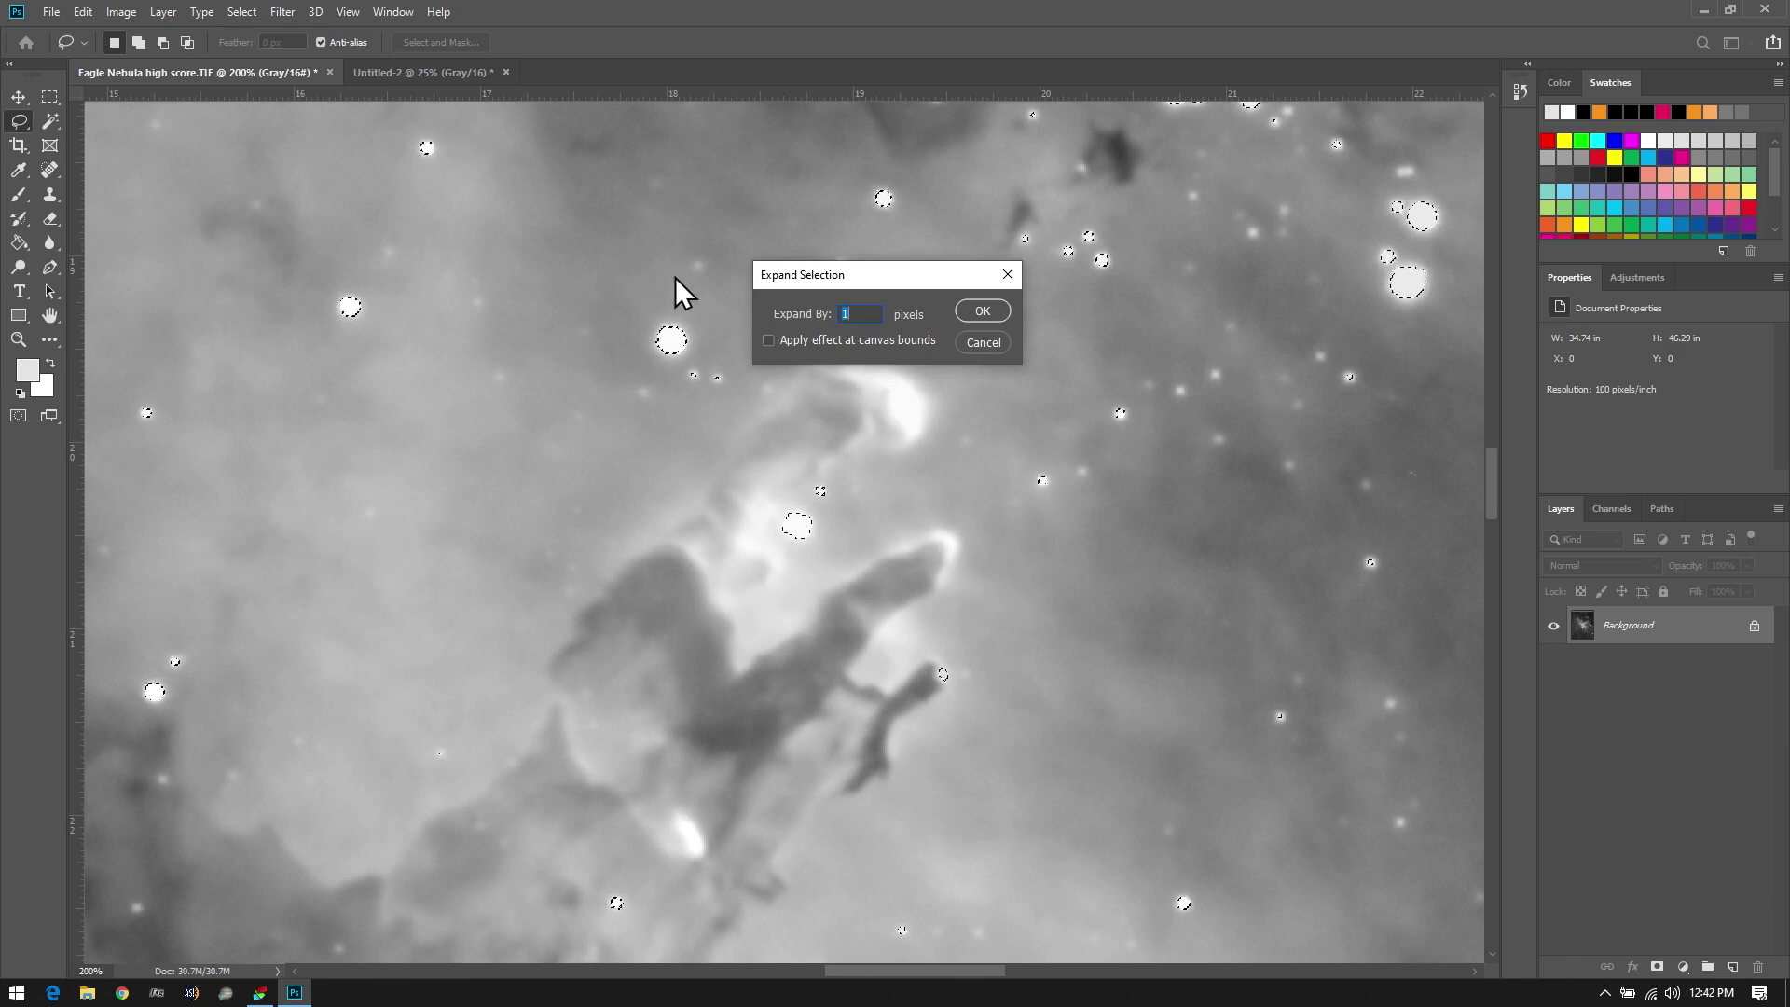
pyautogui.write('3')
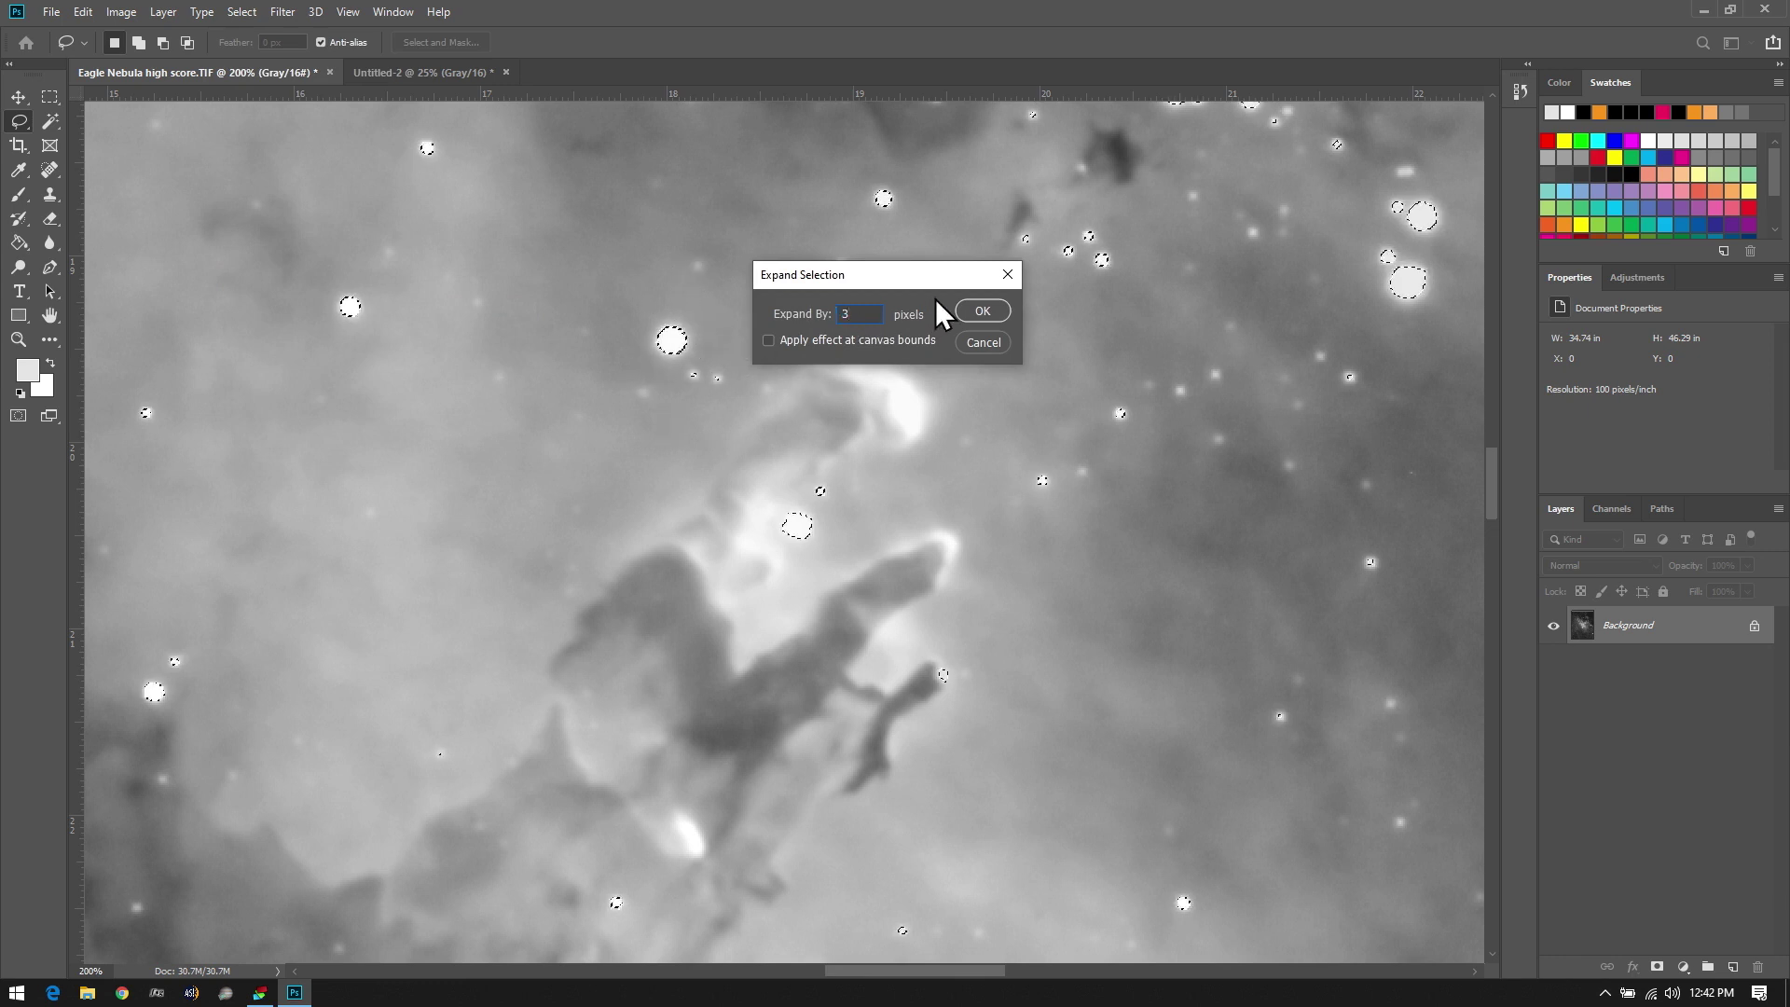
pyautogui.click(979, 311)
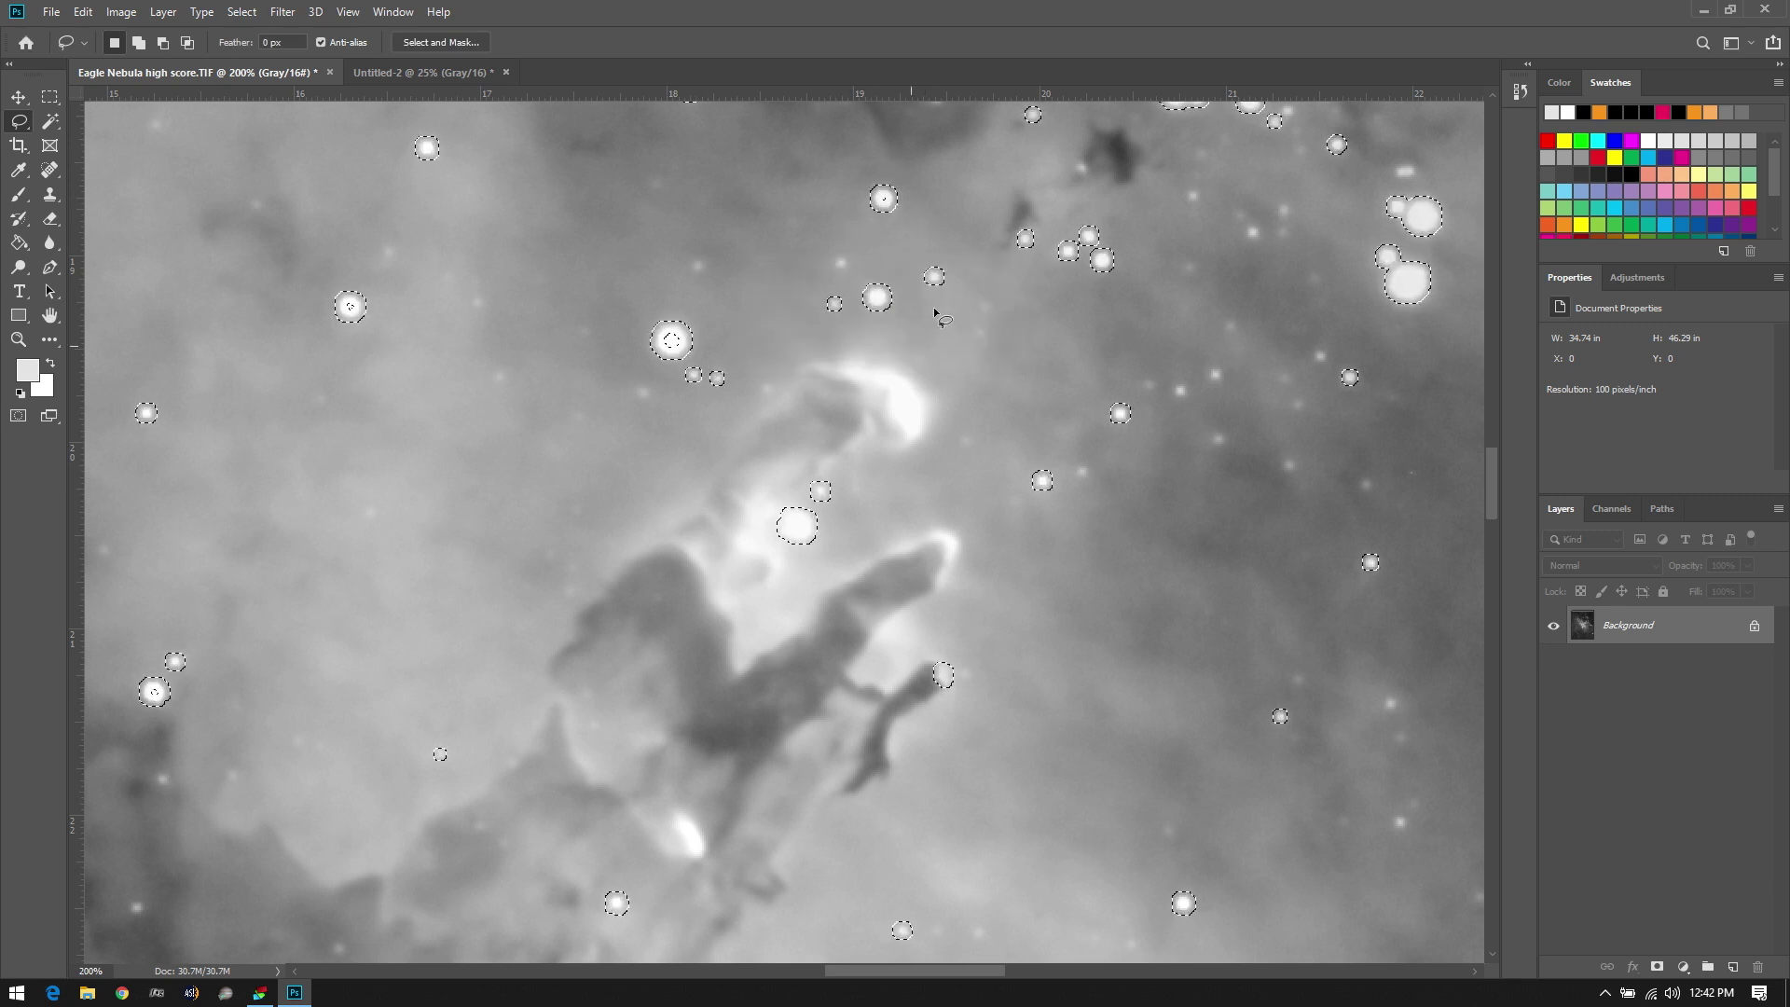
# Smooth the edges of the star selection
pyautogui.scroll(5, 911, 320)
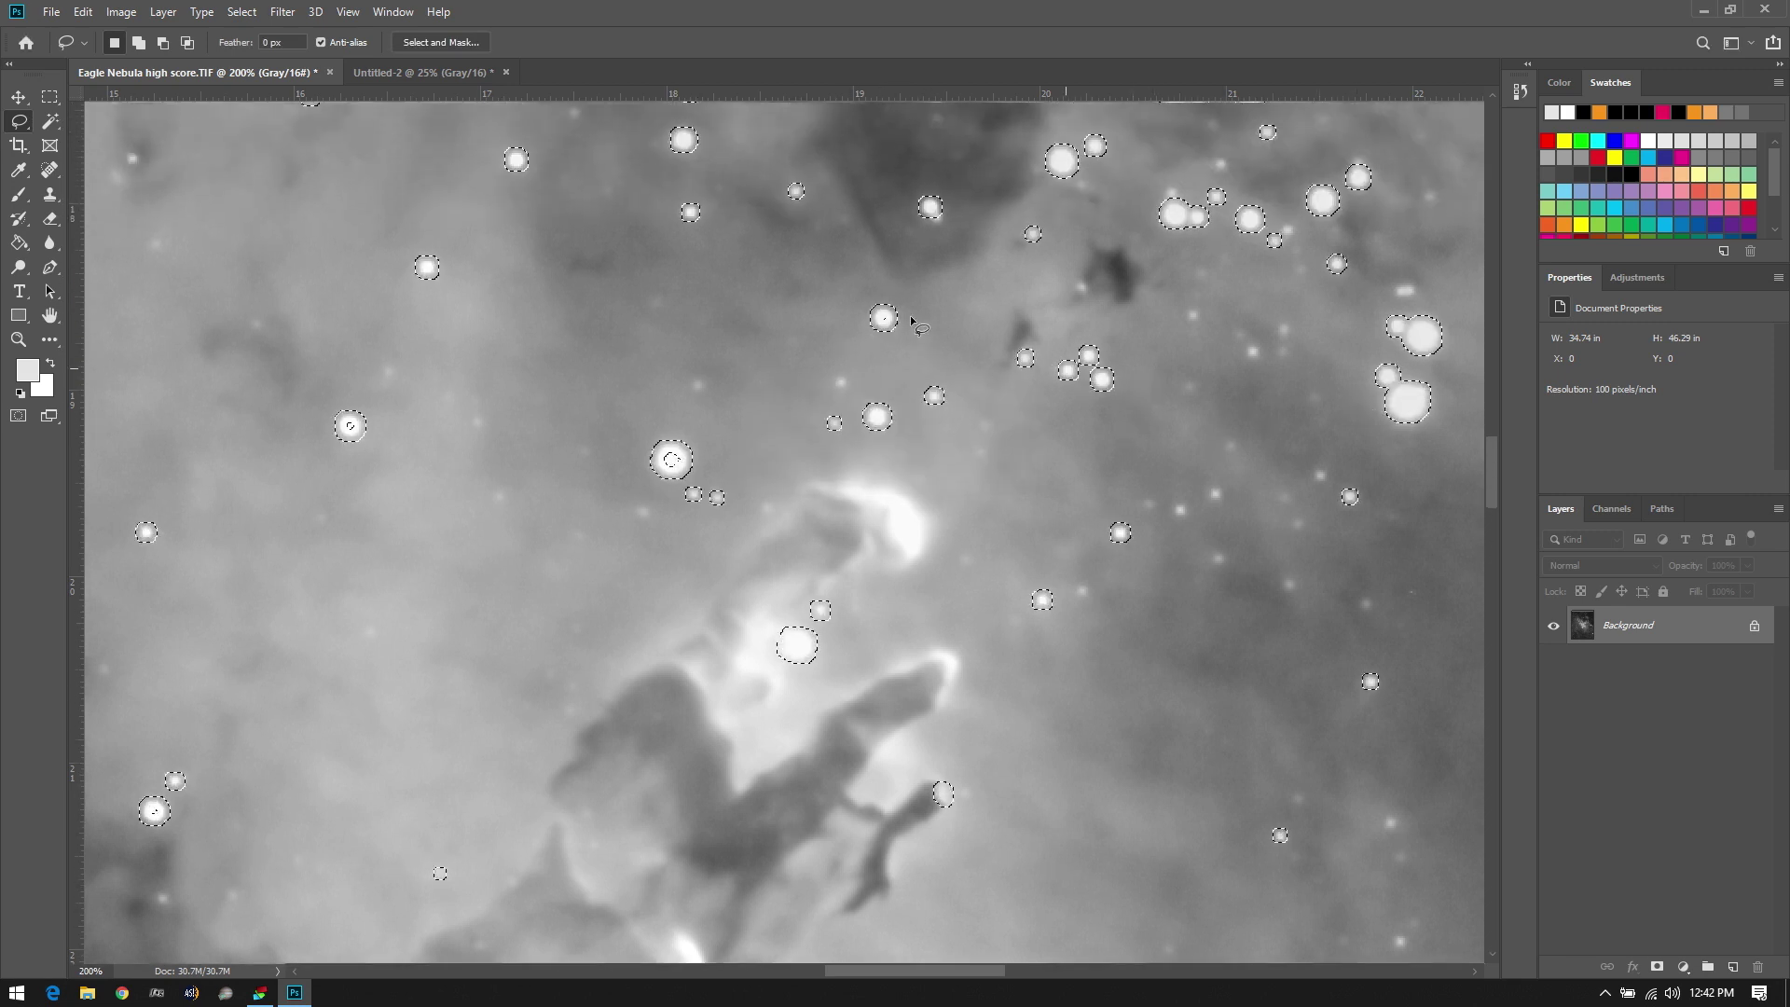
pyautogui.scroll(-4, 528, 591)
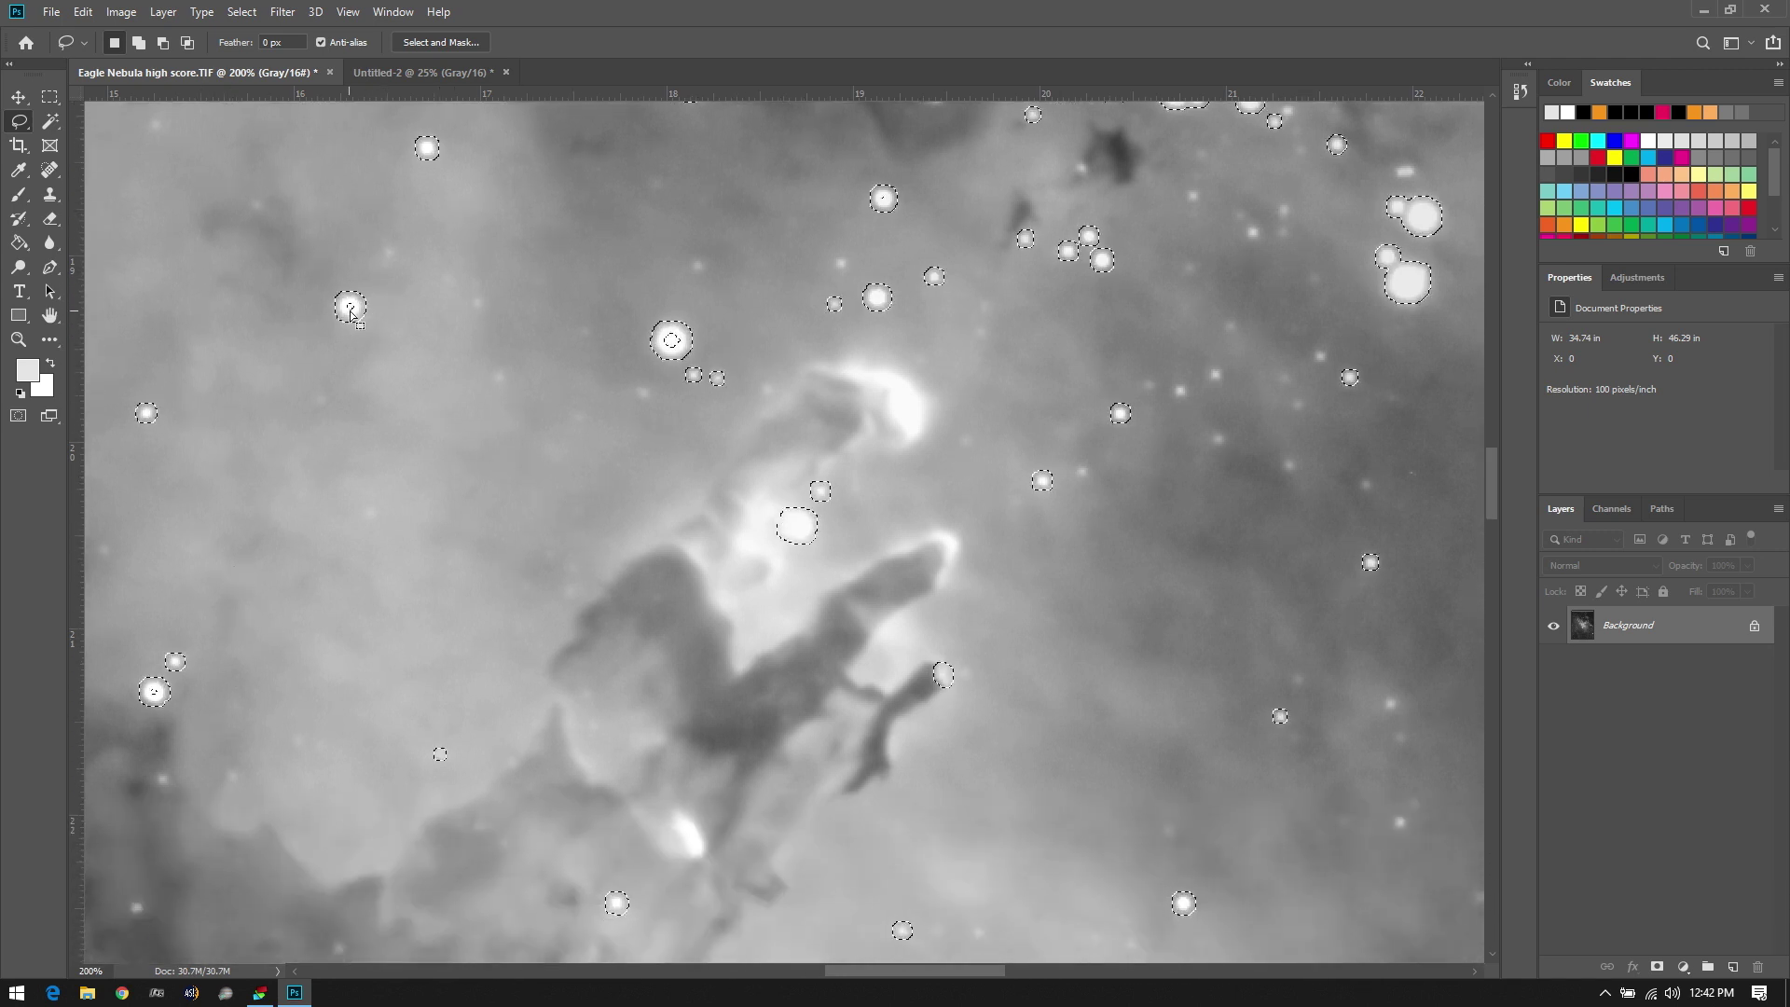
pyautogui.click(282, 12)
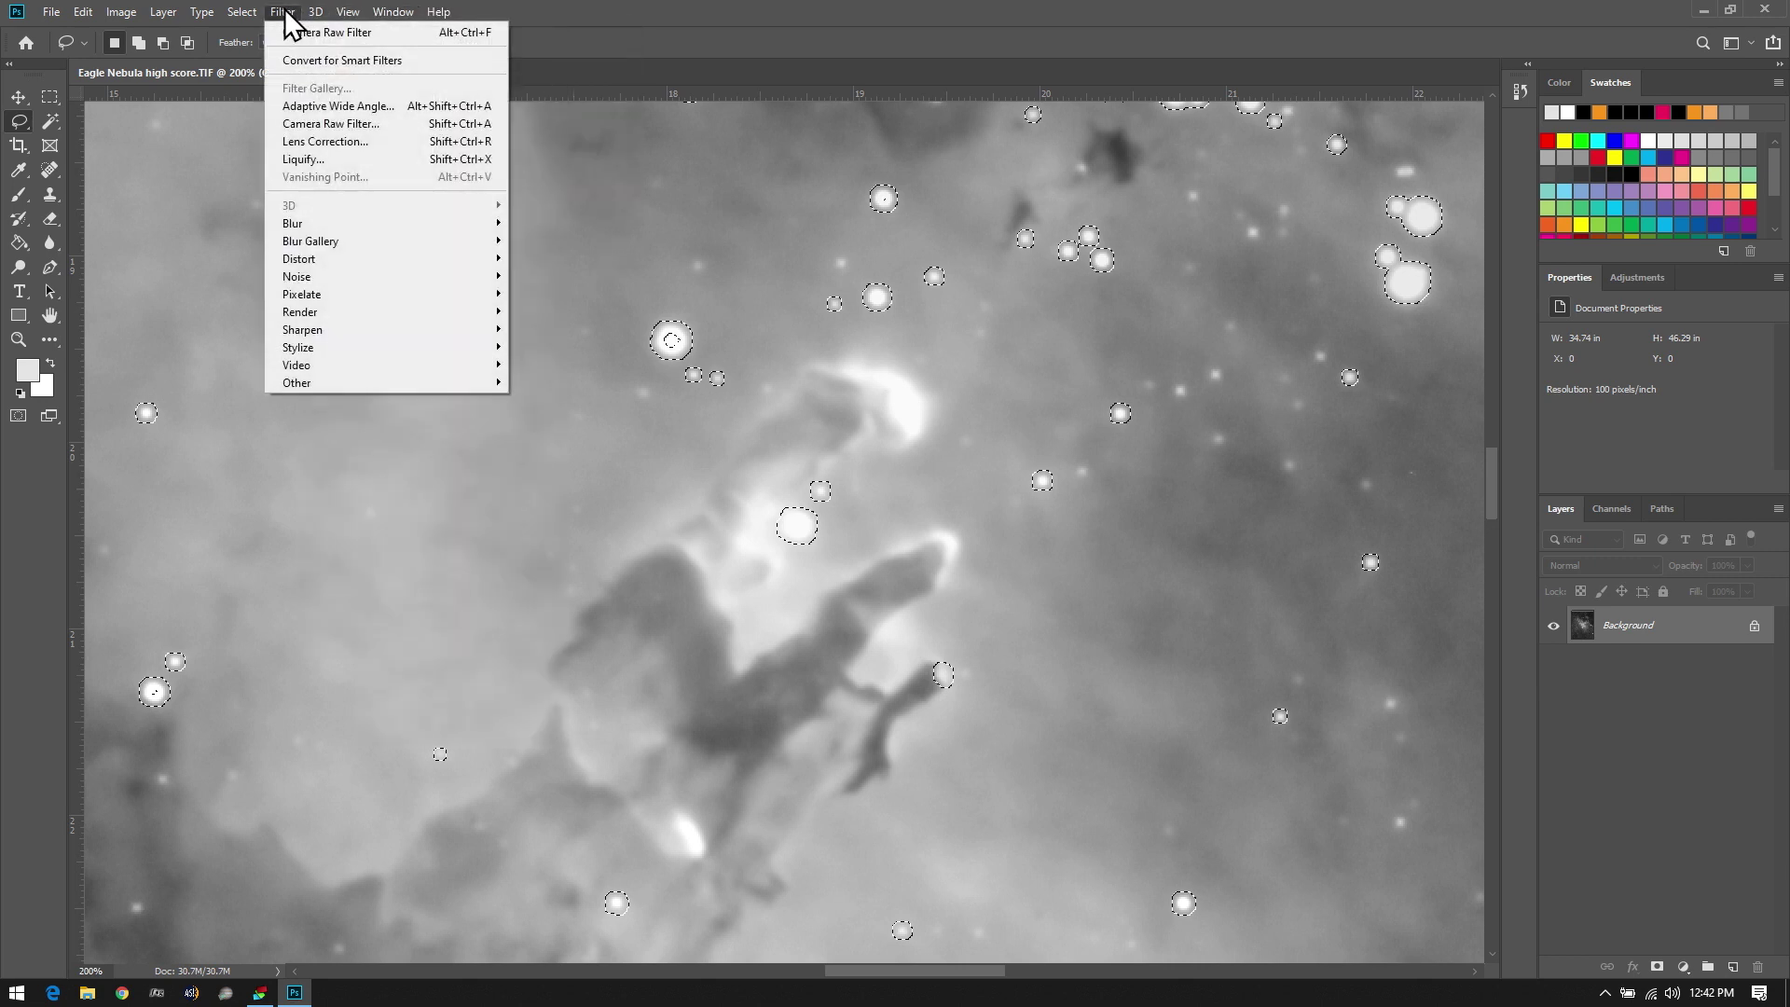
pyautogui.moveTo(242, 13)
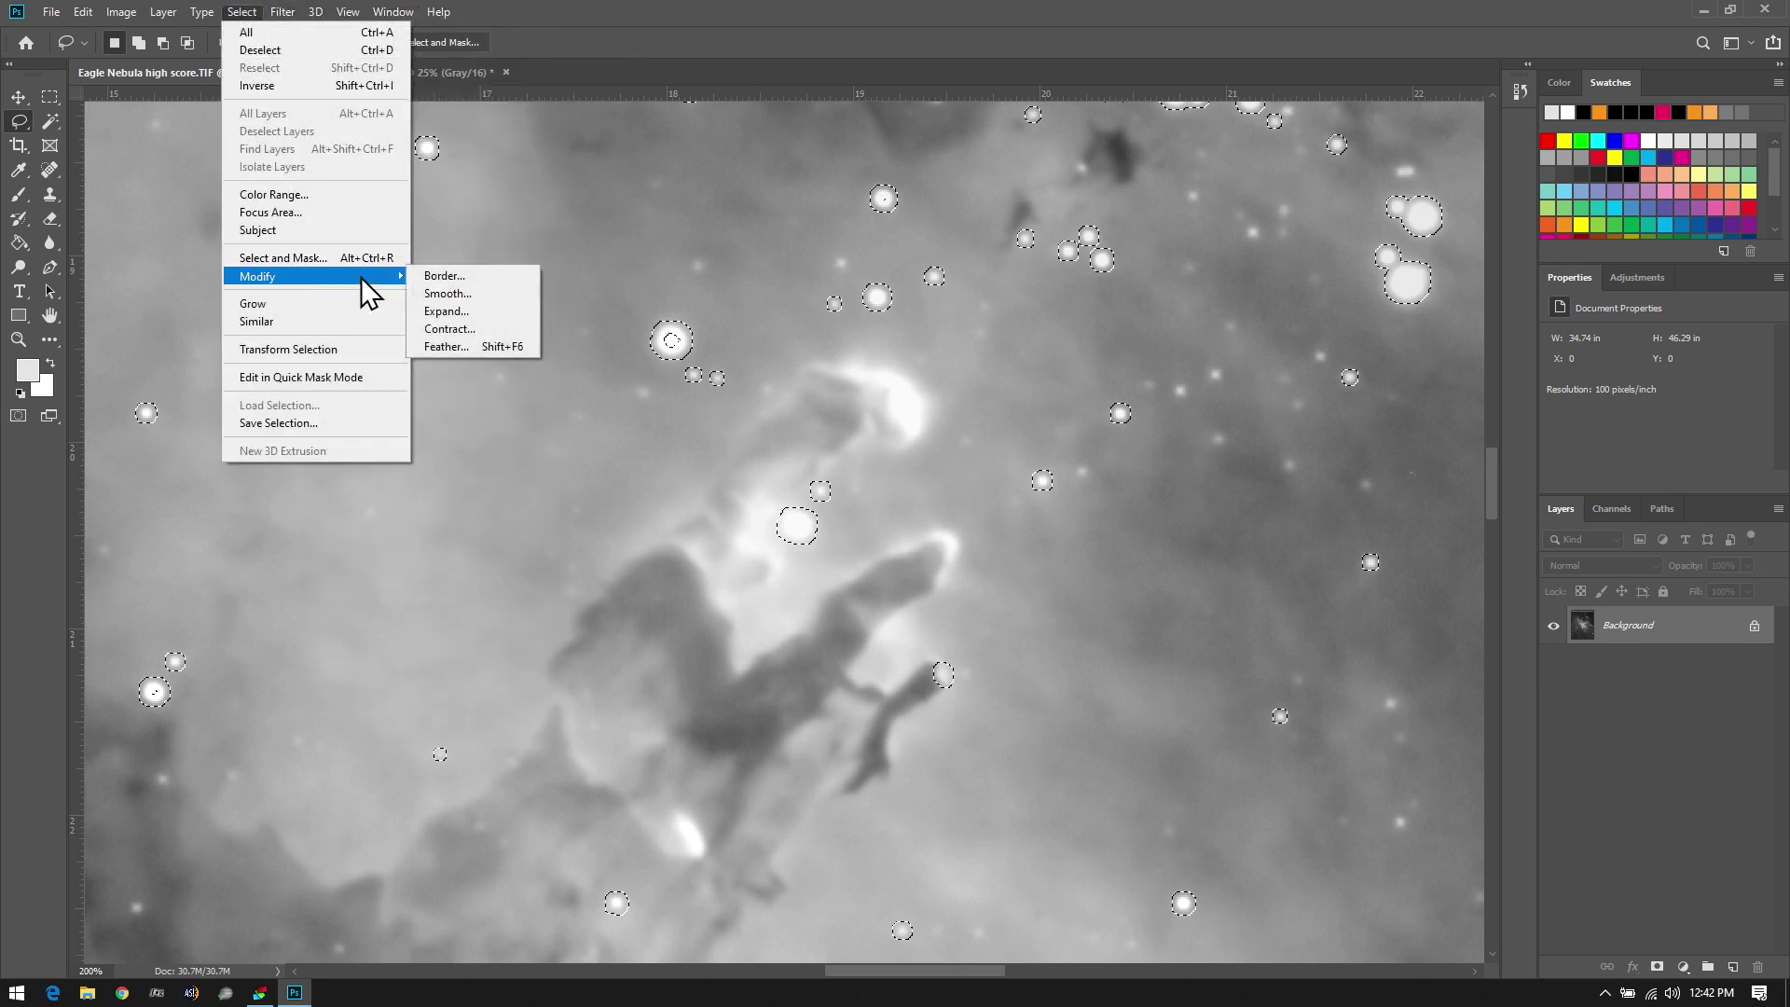
pyautogui.click(457, 293)
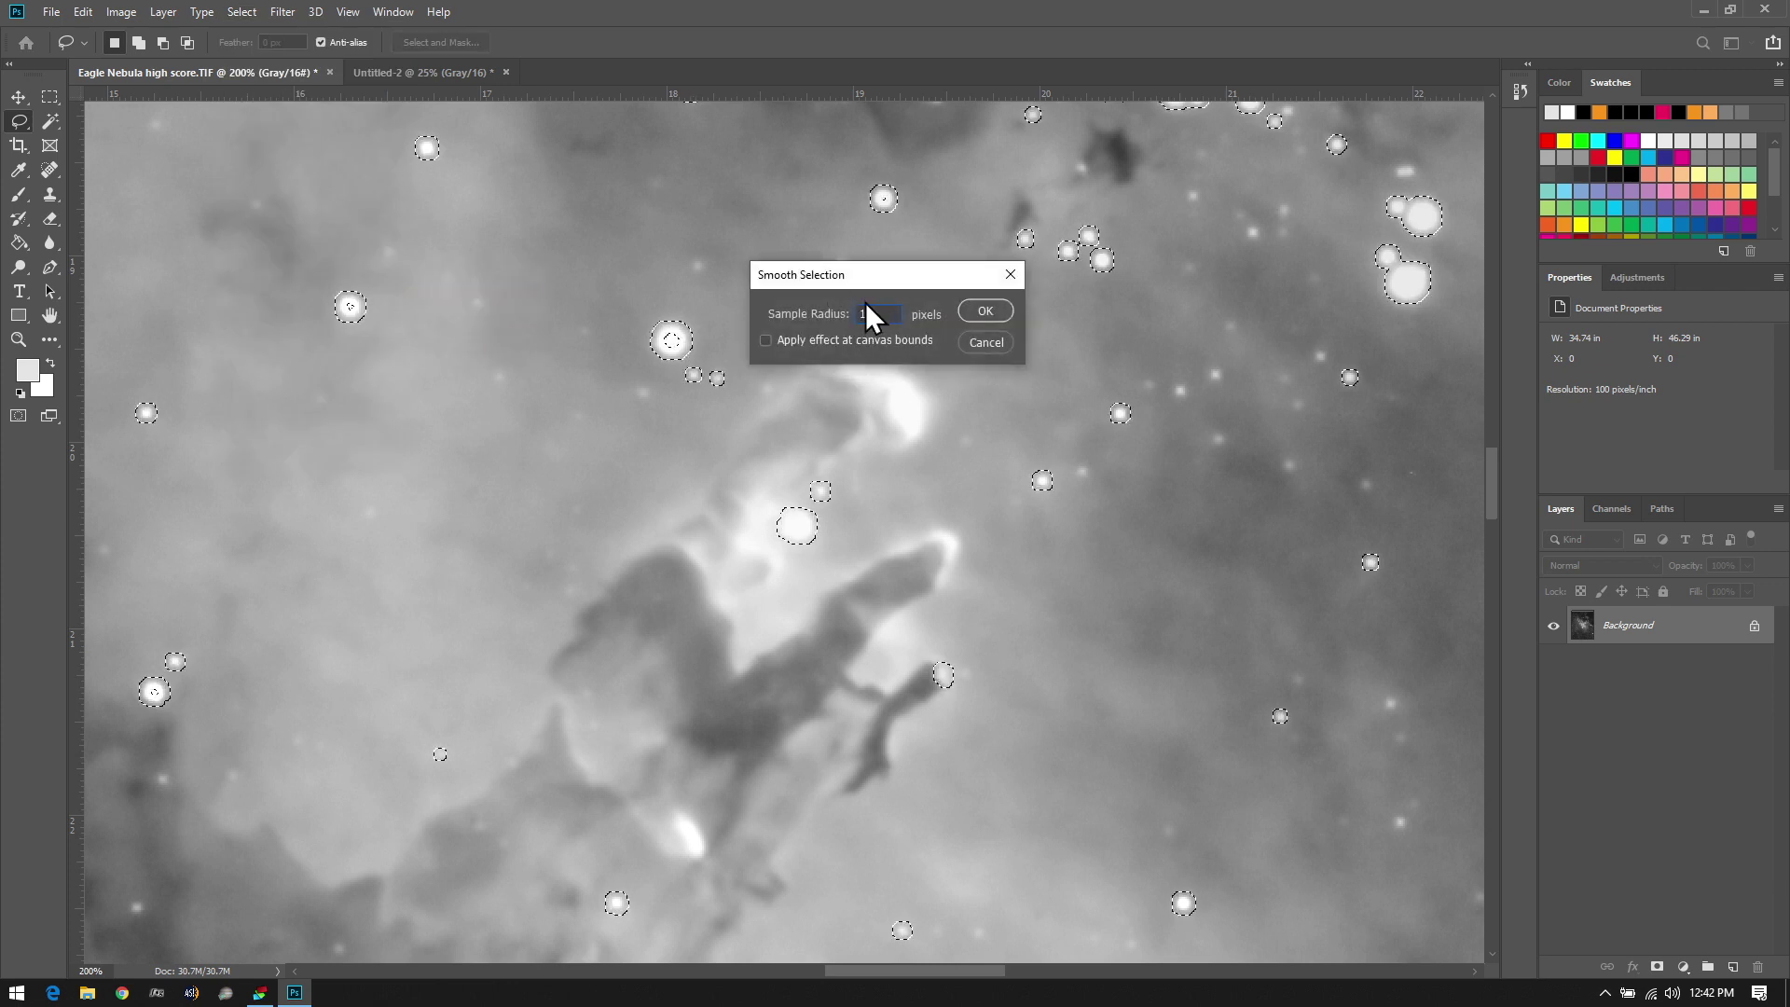
pyautogui.click(975, 313)
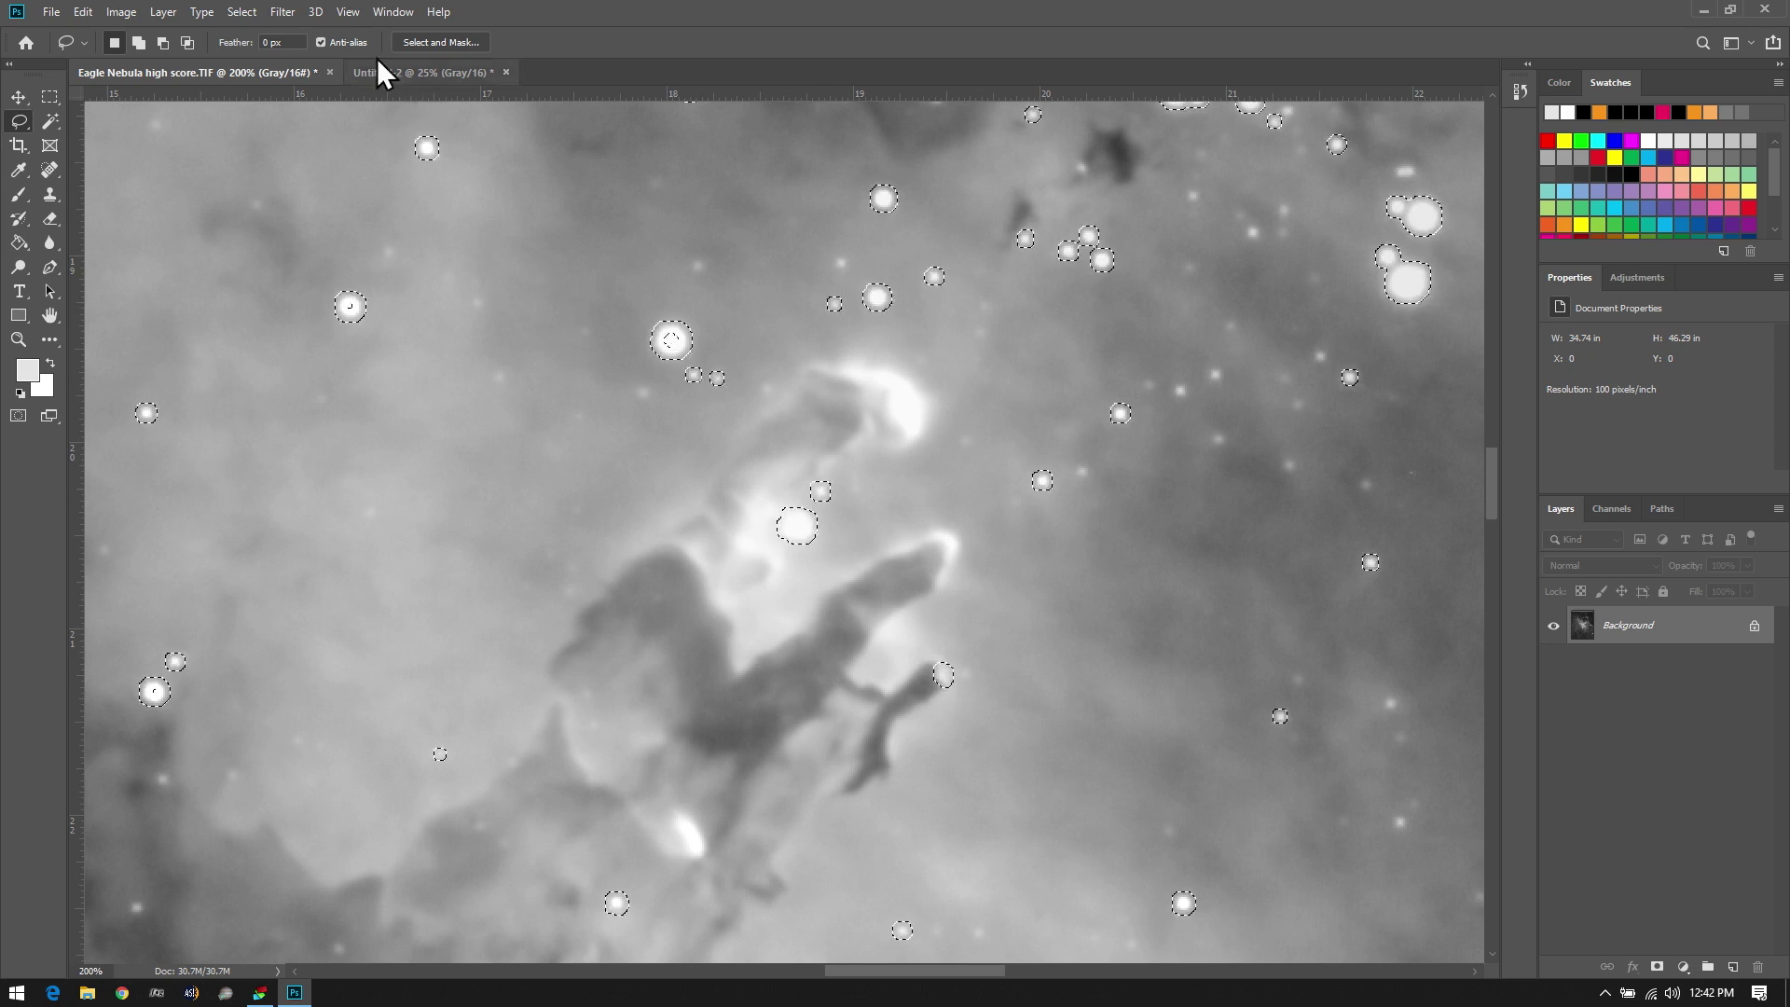
# Feather the star selection by 3 pixels
pyautogui.click(241, 10)
pyautogui.moveTo(310, 277)
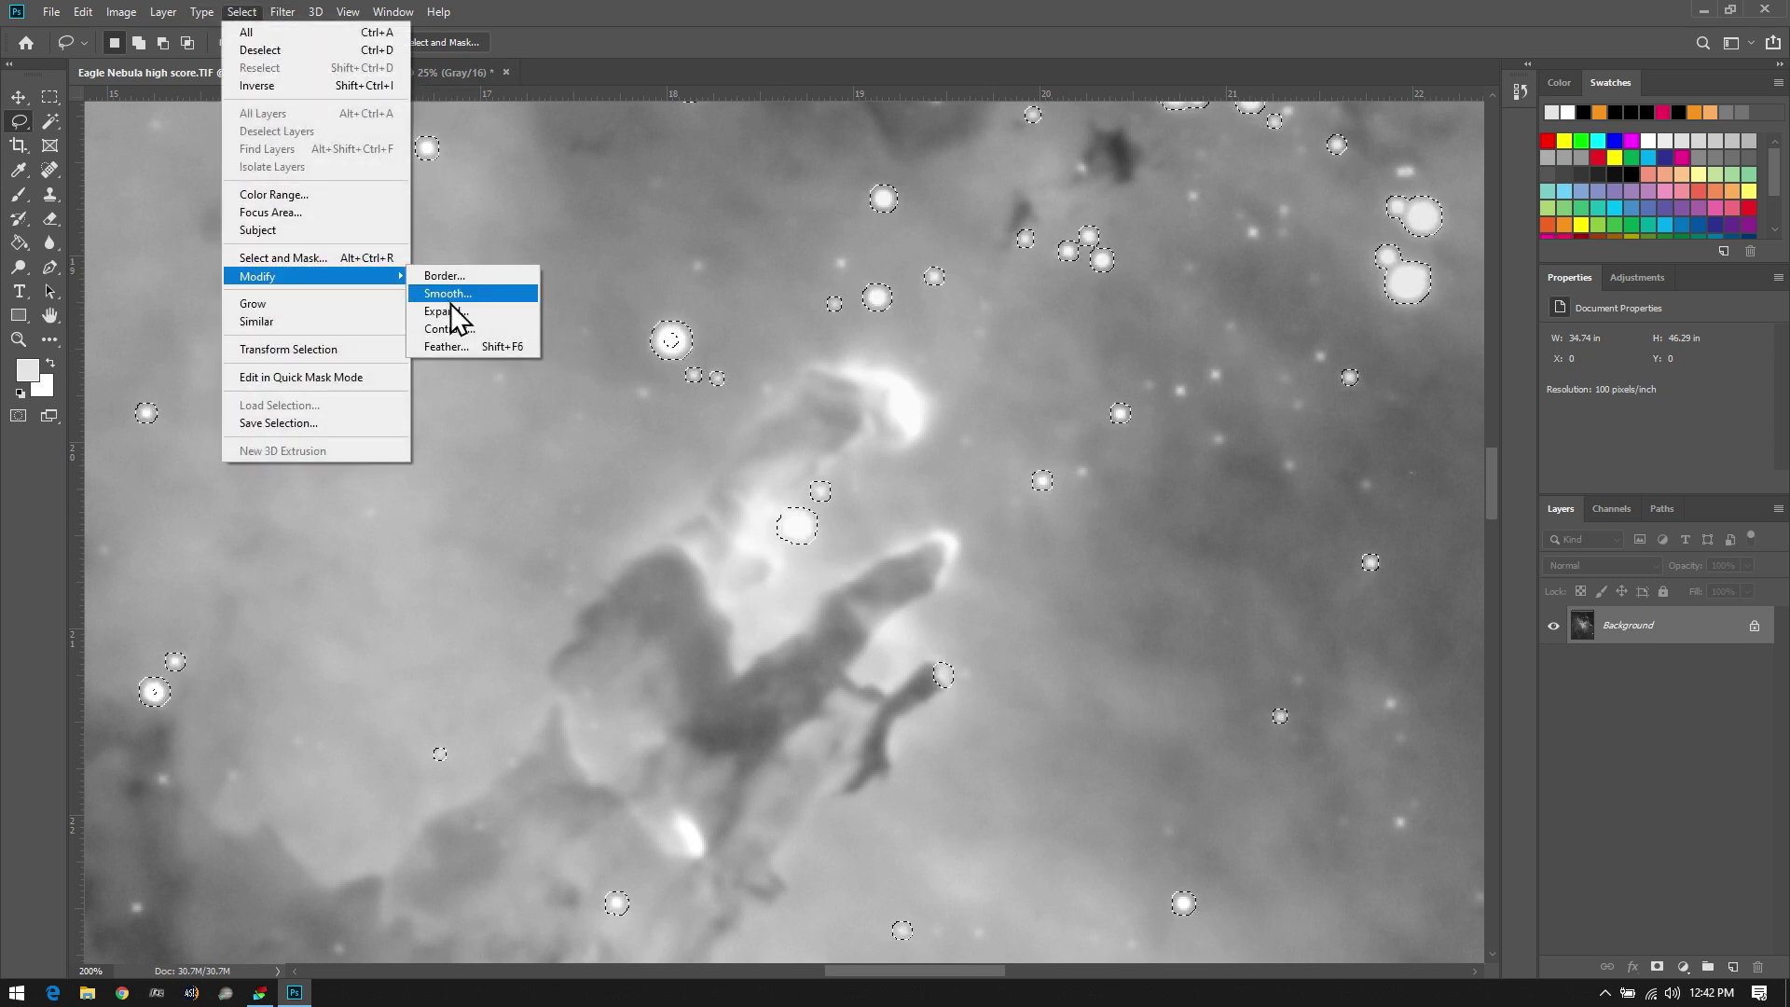
pyautogui.click(446, 346)
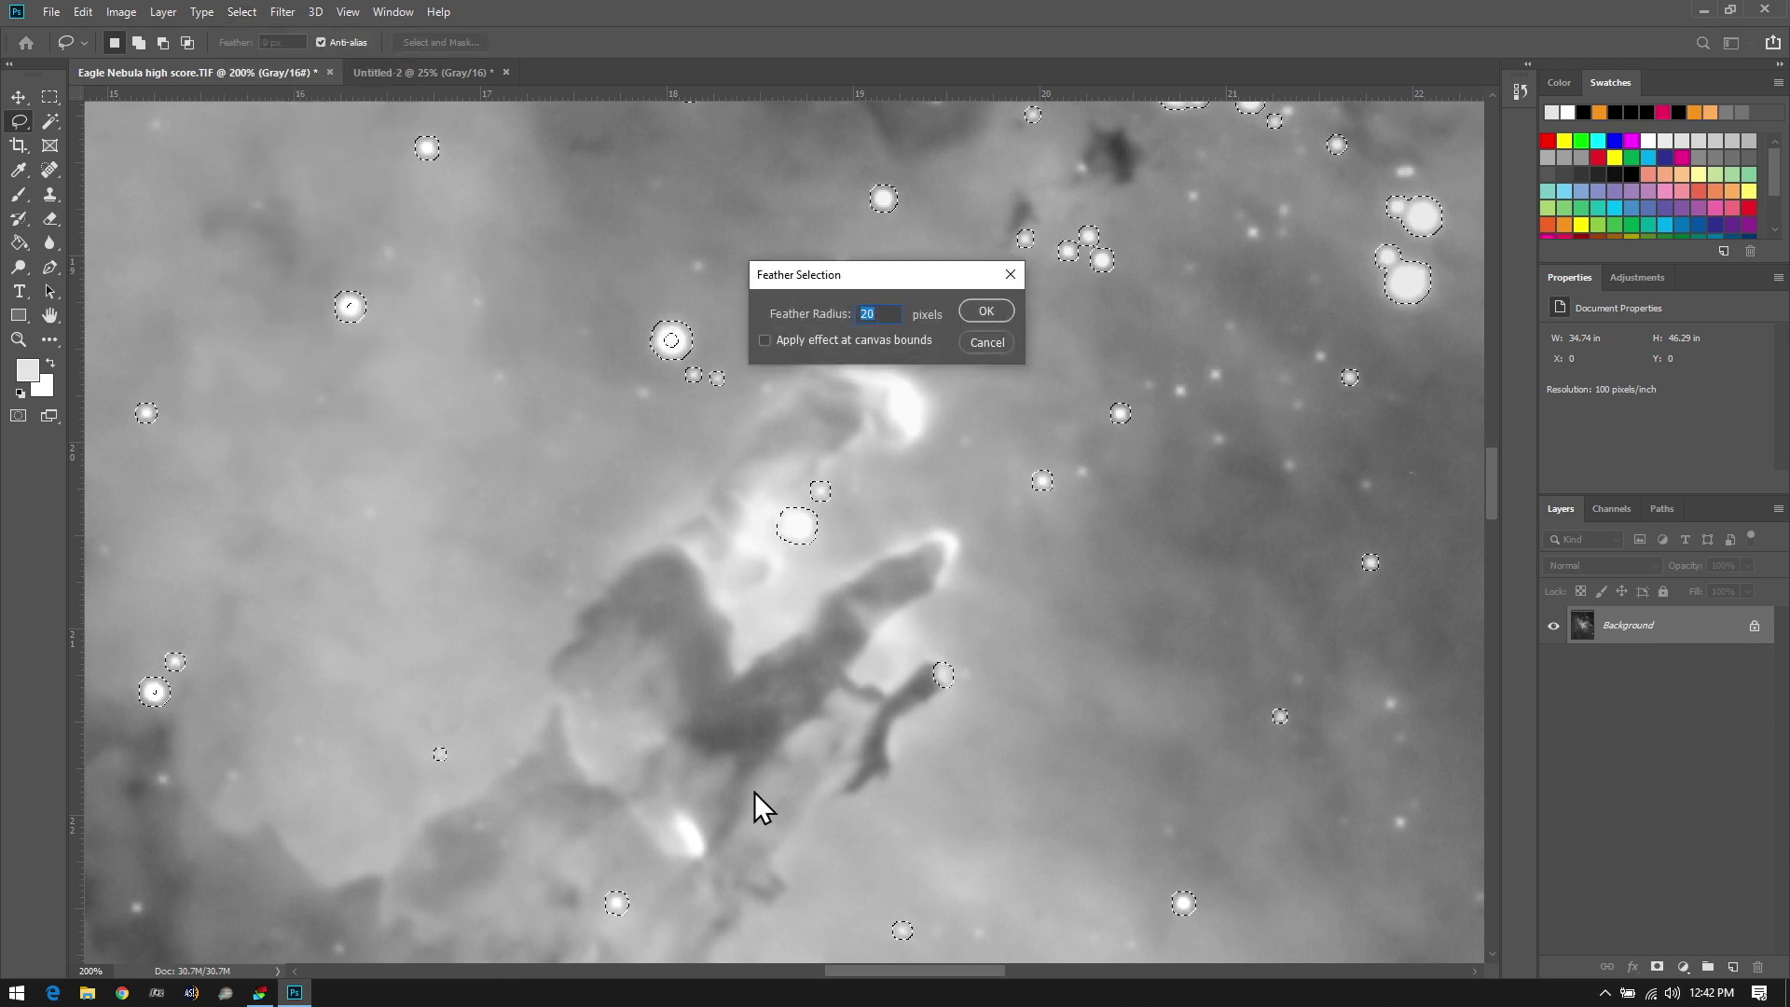
pyautogui.write('2')
pyautogui.write('3')
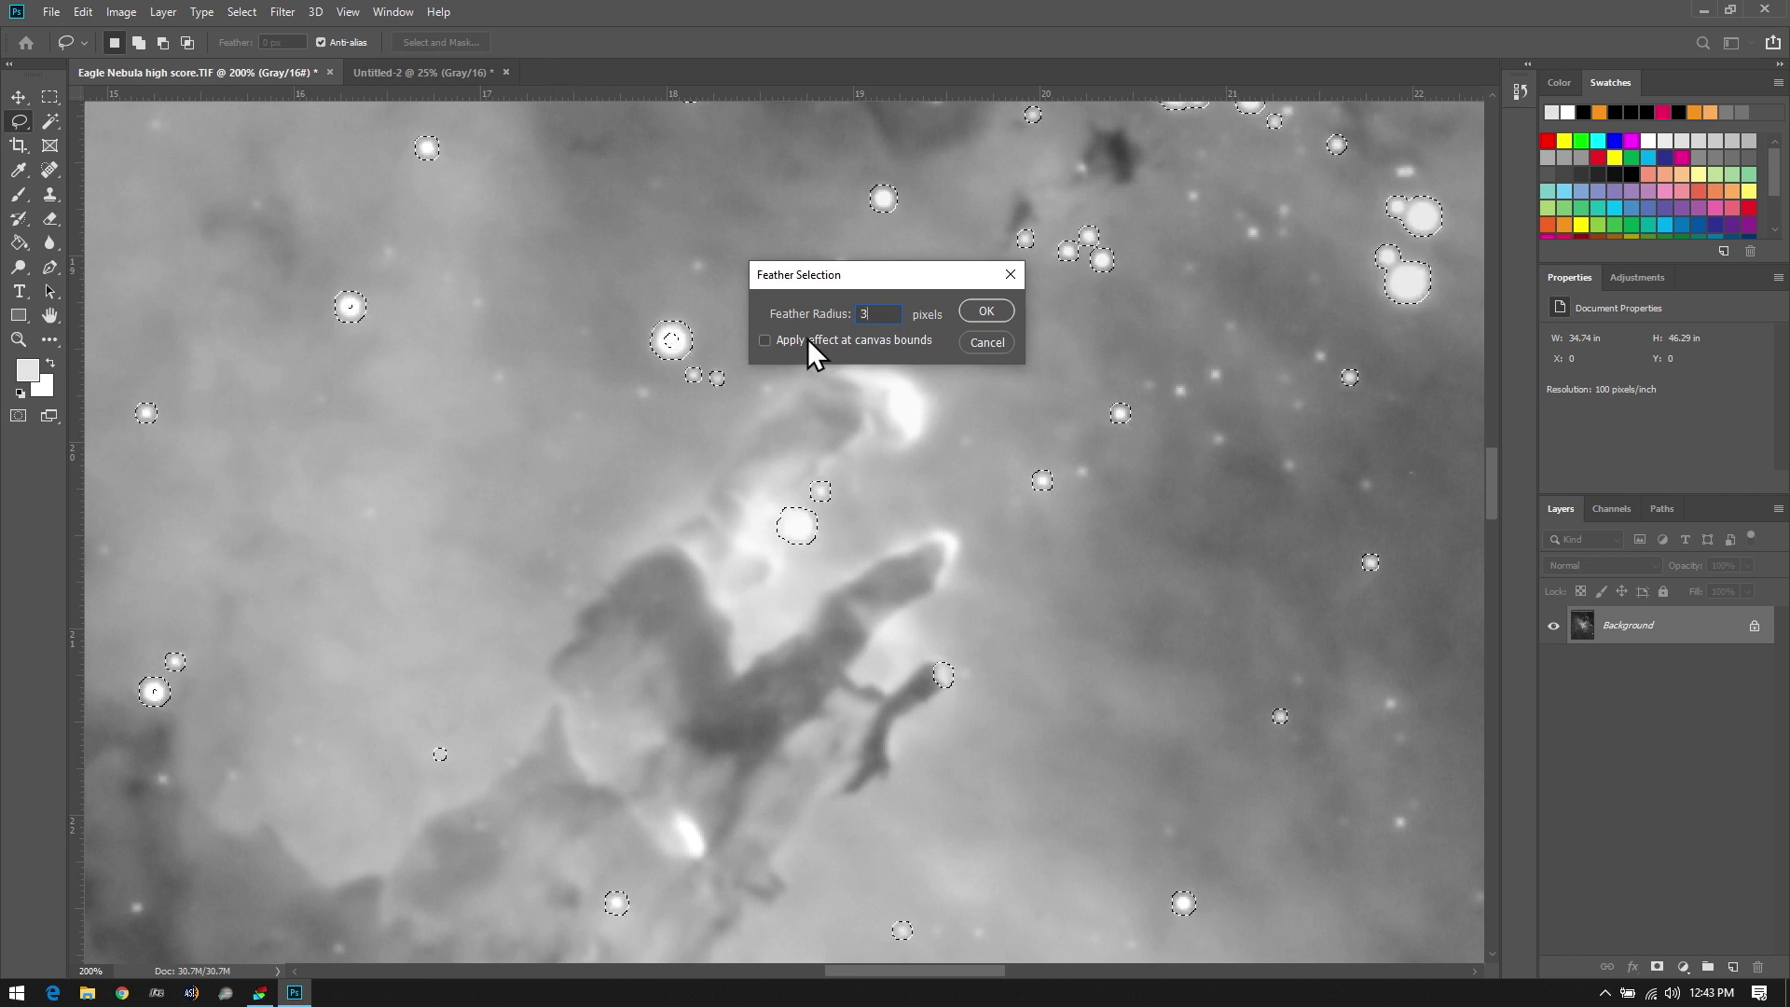
pyautogui.click(970, 313)
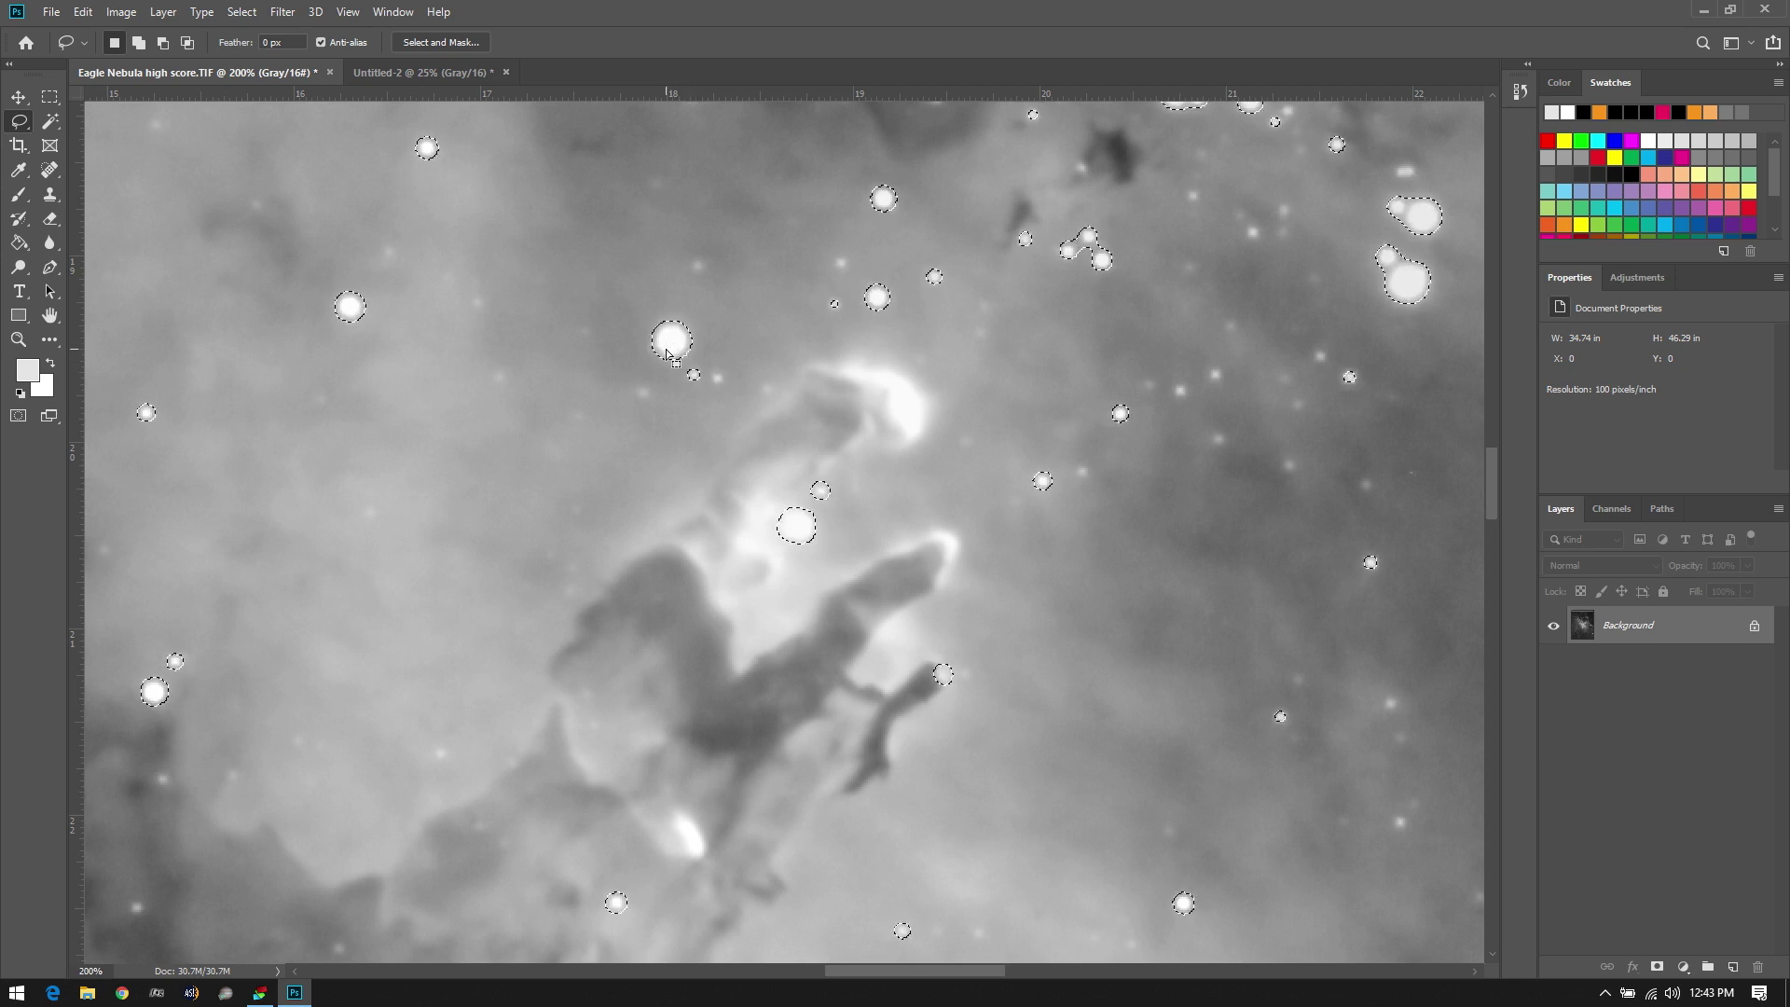
# Subtract the bright gas wisp beside the small dark cloud from the star selection with the Lasso tool
pyautogui.moveTo(277, 793)
pyautogui.mouseDown()
pyautogui.moveTo(480, 613)
pyautogui.moveTo(786, 451)
pyautogui.mouseUp()
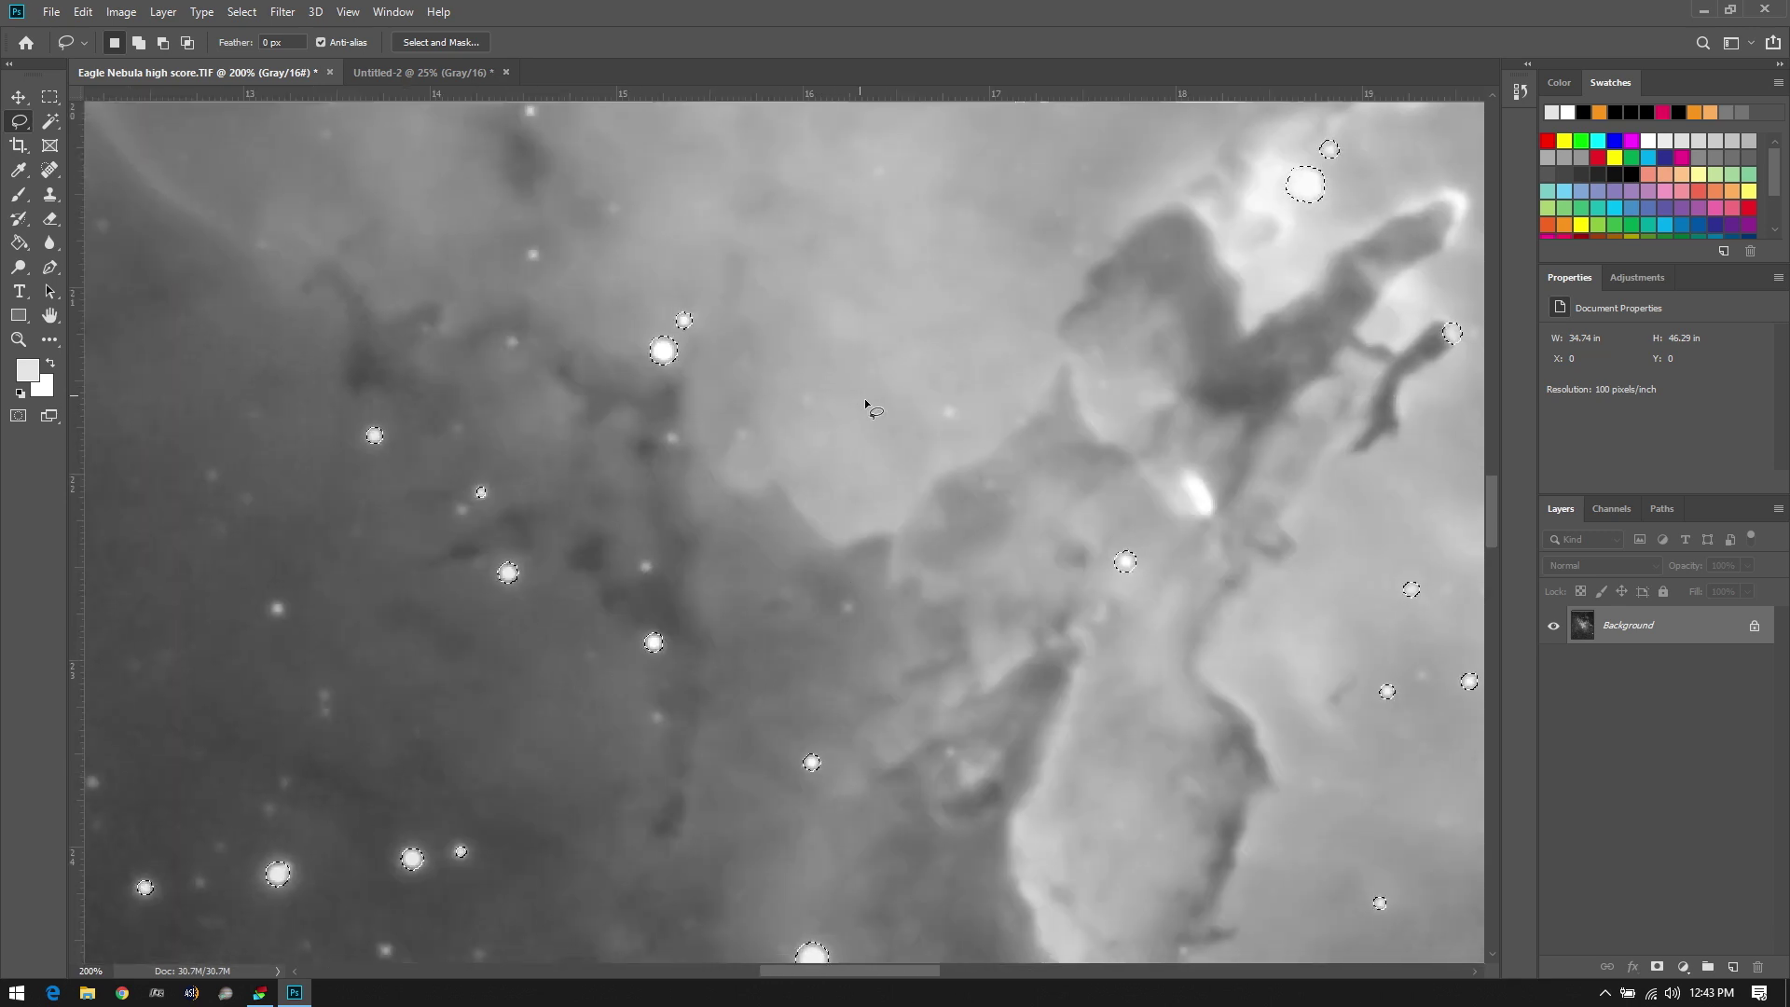
pyautogui.moveTo(867, 407); pyautogui.dragTo(802, 448)
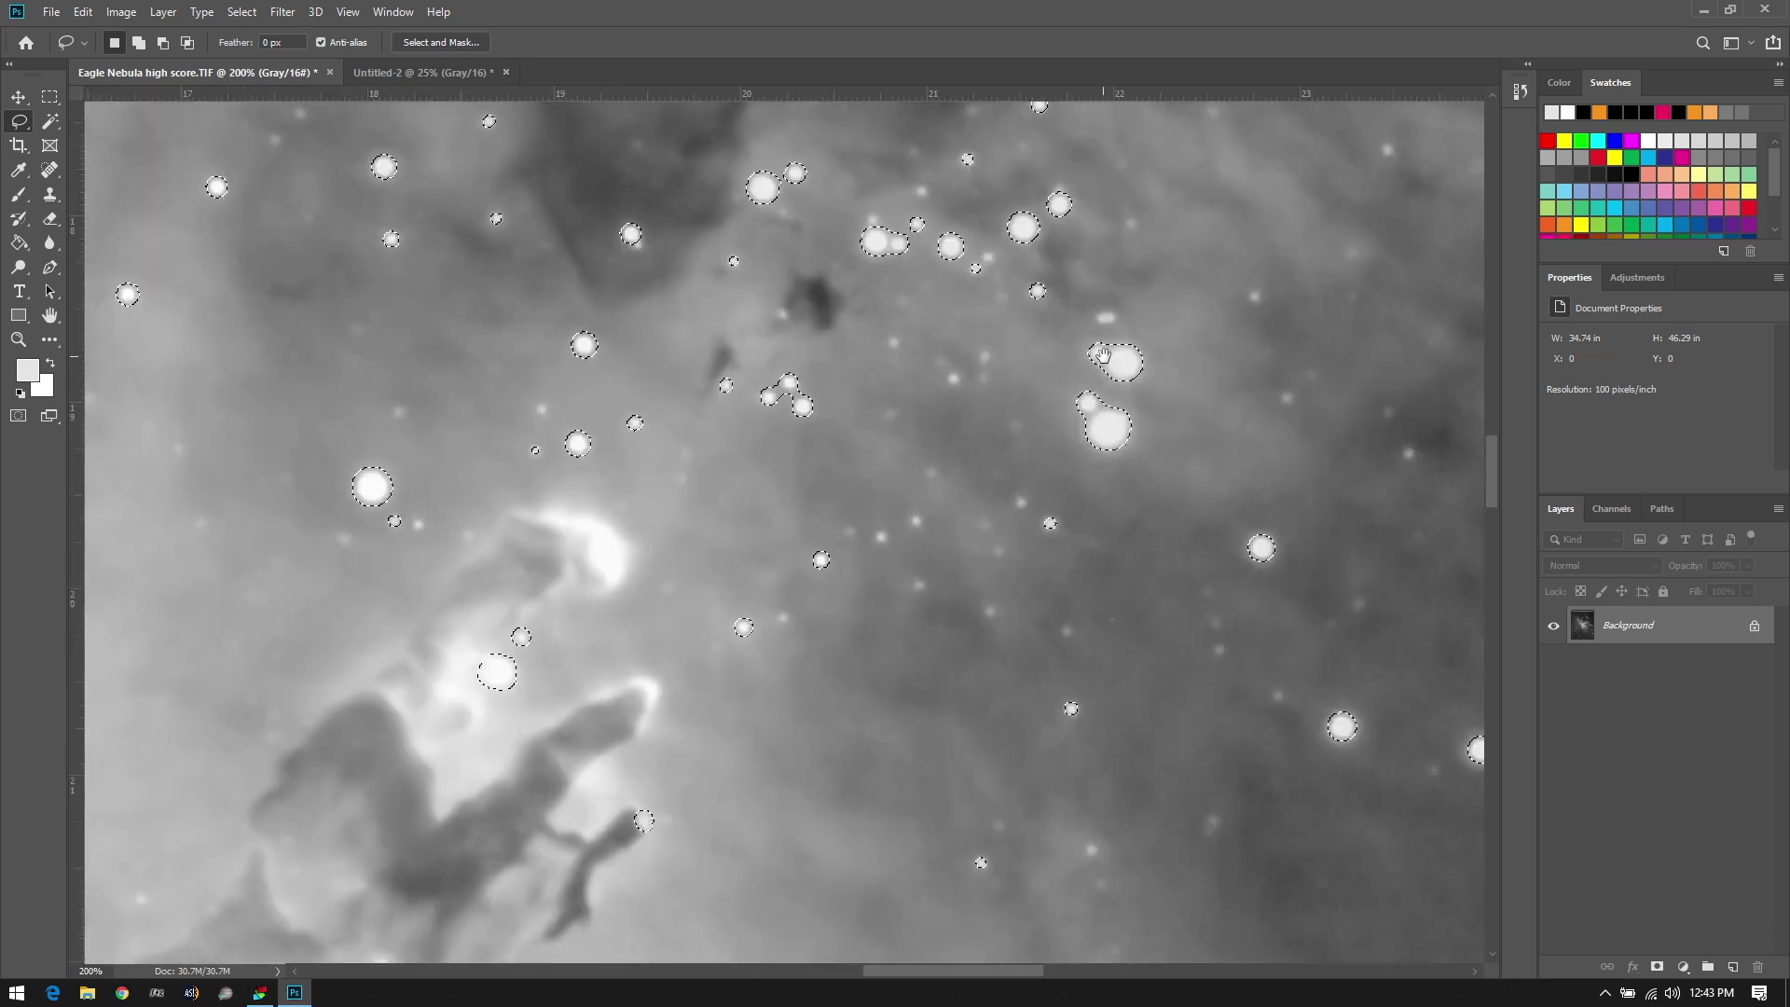
pyautogui.moveTo(1102, 355)
pyautogui.mouseDown()
pyautogui.moveTo(892, 471)
pyautogui.moveTo(767, 605)
pyautogui.moveTo(747, 687)
pyautogui.moveTo(1059, 504)
pyautogui.moveTo(739, 255)
pyautogui.moveTo(777, 347)
pyautogui.moveTo(531, 121)
pyautogui.mouseUp()
pyautogui.moveTo(392, 214); pyautogui.dragTo(373, 345)
pyautogui.press('alt')
pyautogui.moveTo(590, 352); pyautogui.dragTo(592, 395)
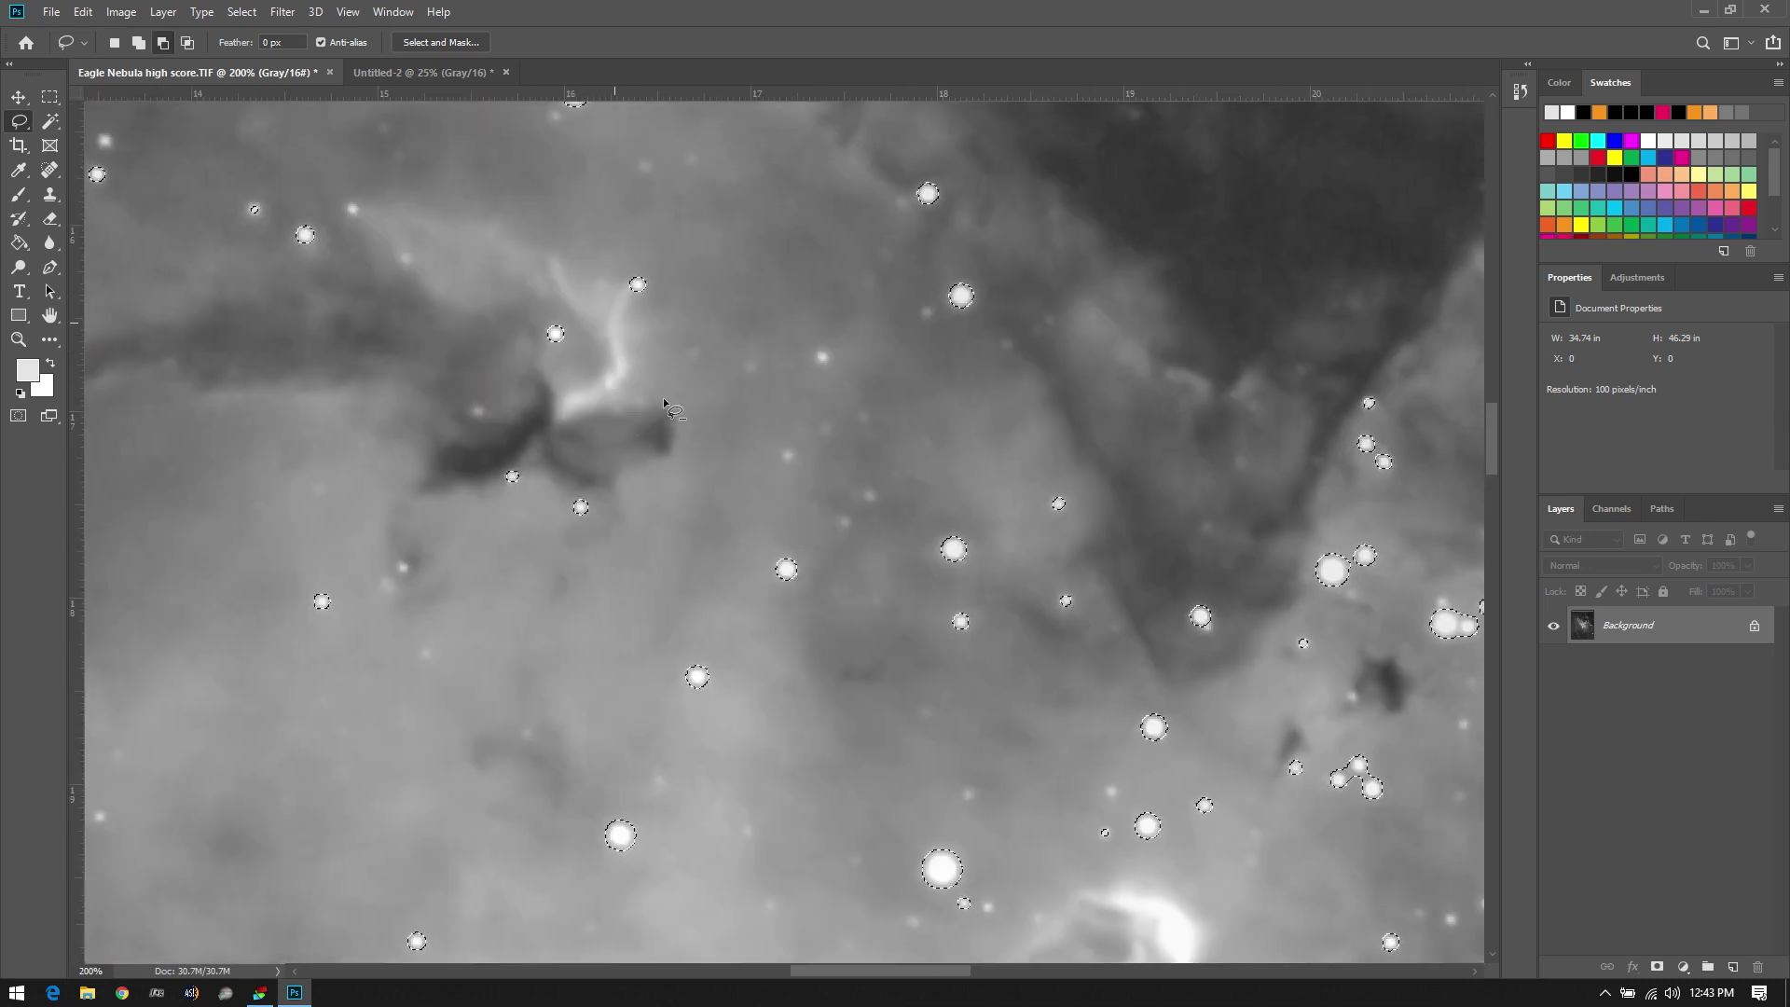
pyautogui.moveTo(503, 197)
pyautogui.mouseDown()
pyautogui.moveTo(748, 158)
pyautogui.moveTo(968, 298)
pyautogui.moveTo(928, 315)
pyautogui.moveTo(1286, 112)
pyautogui.moveTo(1324, 503)
pyautogui.moveTo(923, 84)
pyautogui.moveTo(766, 374)
pyautogui.moveTo(466, 210)
pyautogui.moveTo(478, 225)
pyautogui.moveTo(419, 299)
pyautogui.mouseUp()
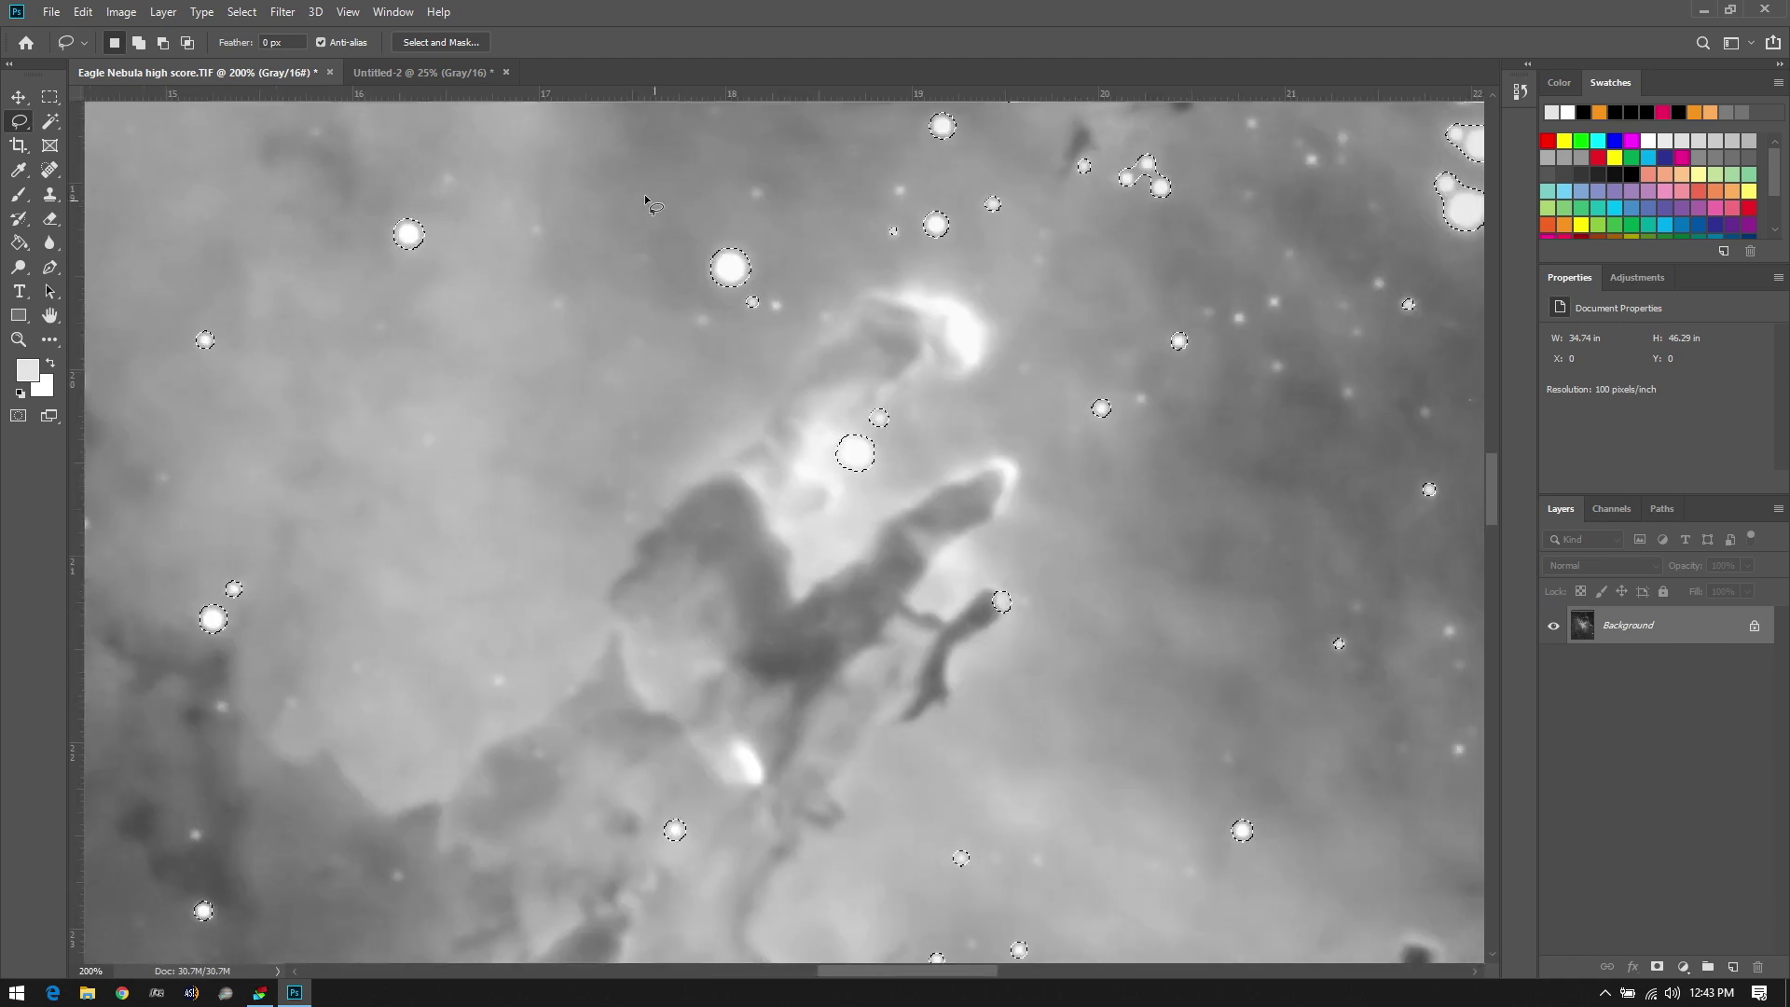
# Start the Minimum filter on the selected stars and try its effect at a radius of 500 pixels
pyautogui.click(284, 12)
pyautogui.moveTo(339, 384)
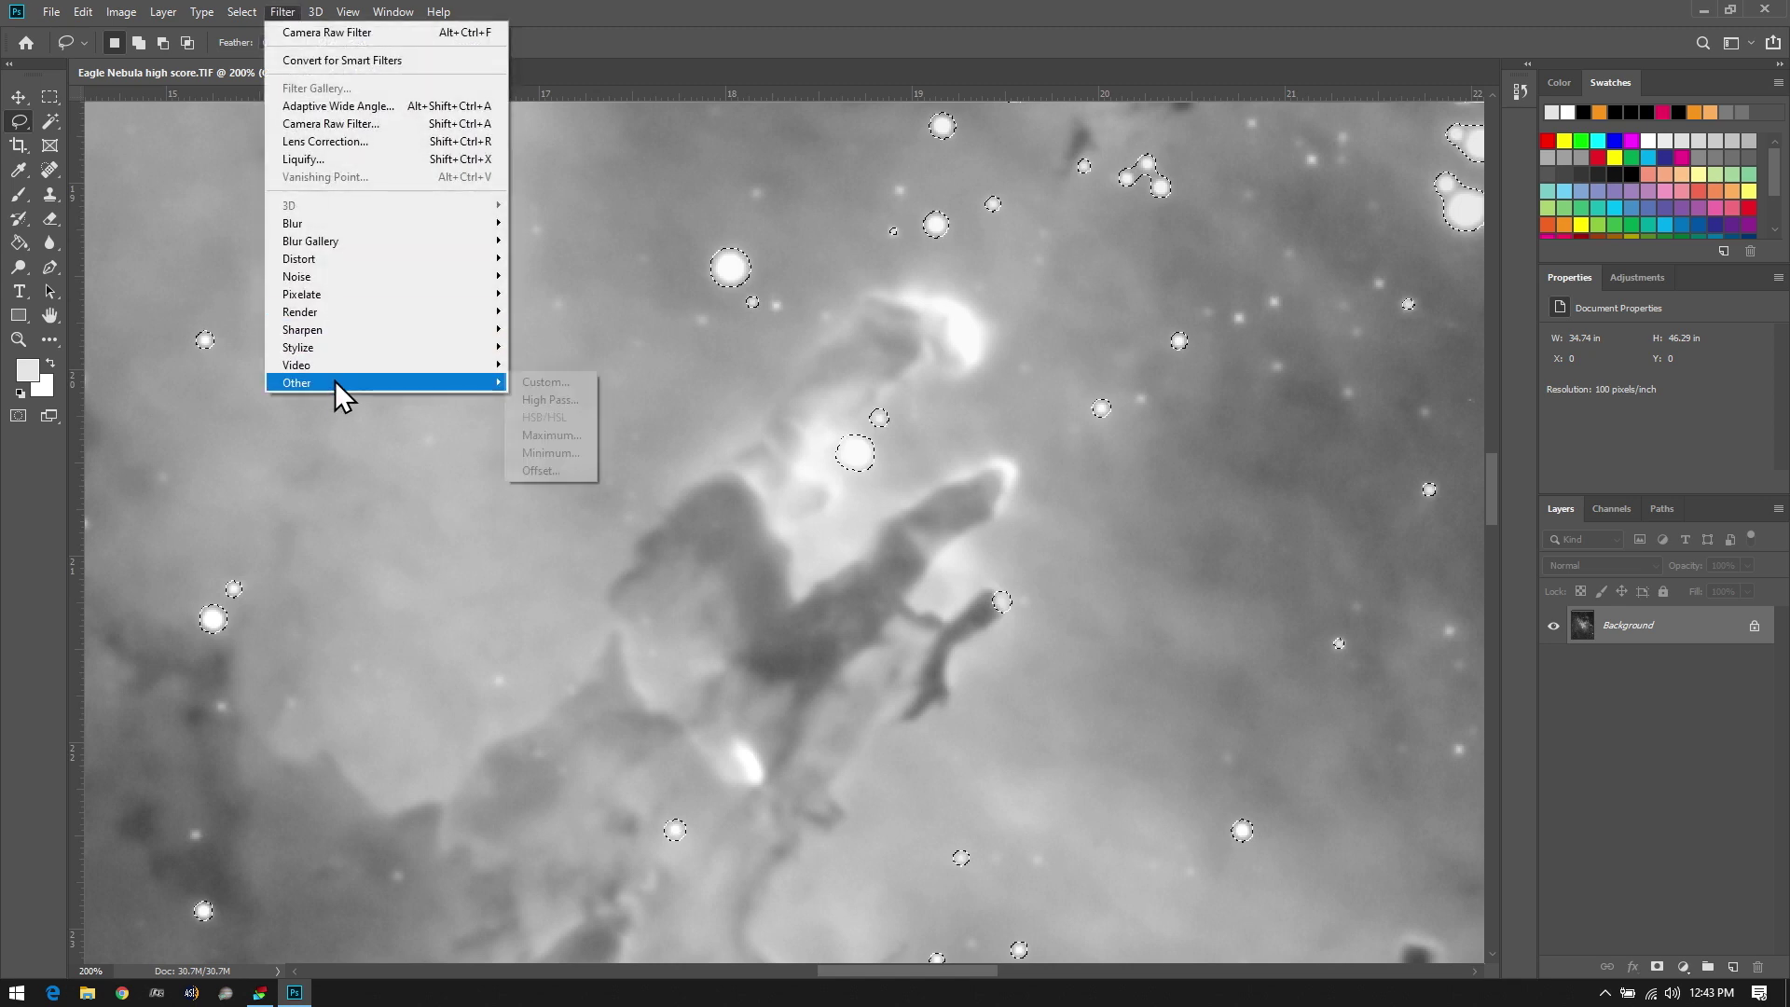
pyautogui.click(550, 453)
pyautogui.moveTo(754, 486)
pyautogui.mouseDown()
pyautogui.moveTo(783, 487)
pyautogui.moveTo(762, 492)
pyautogui.mouseUp()
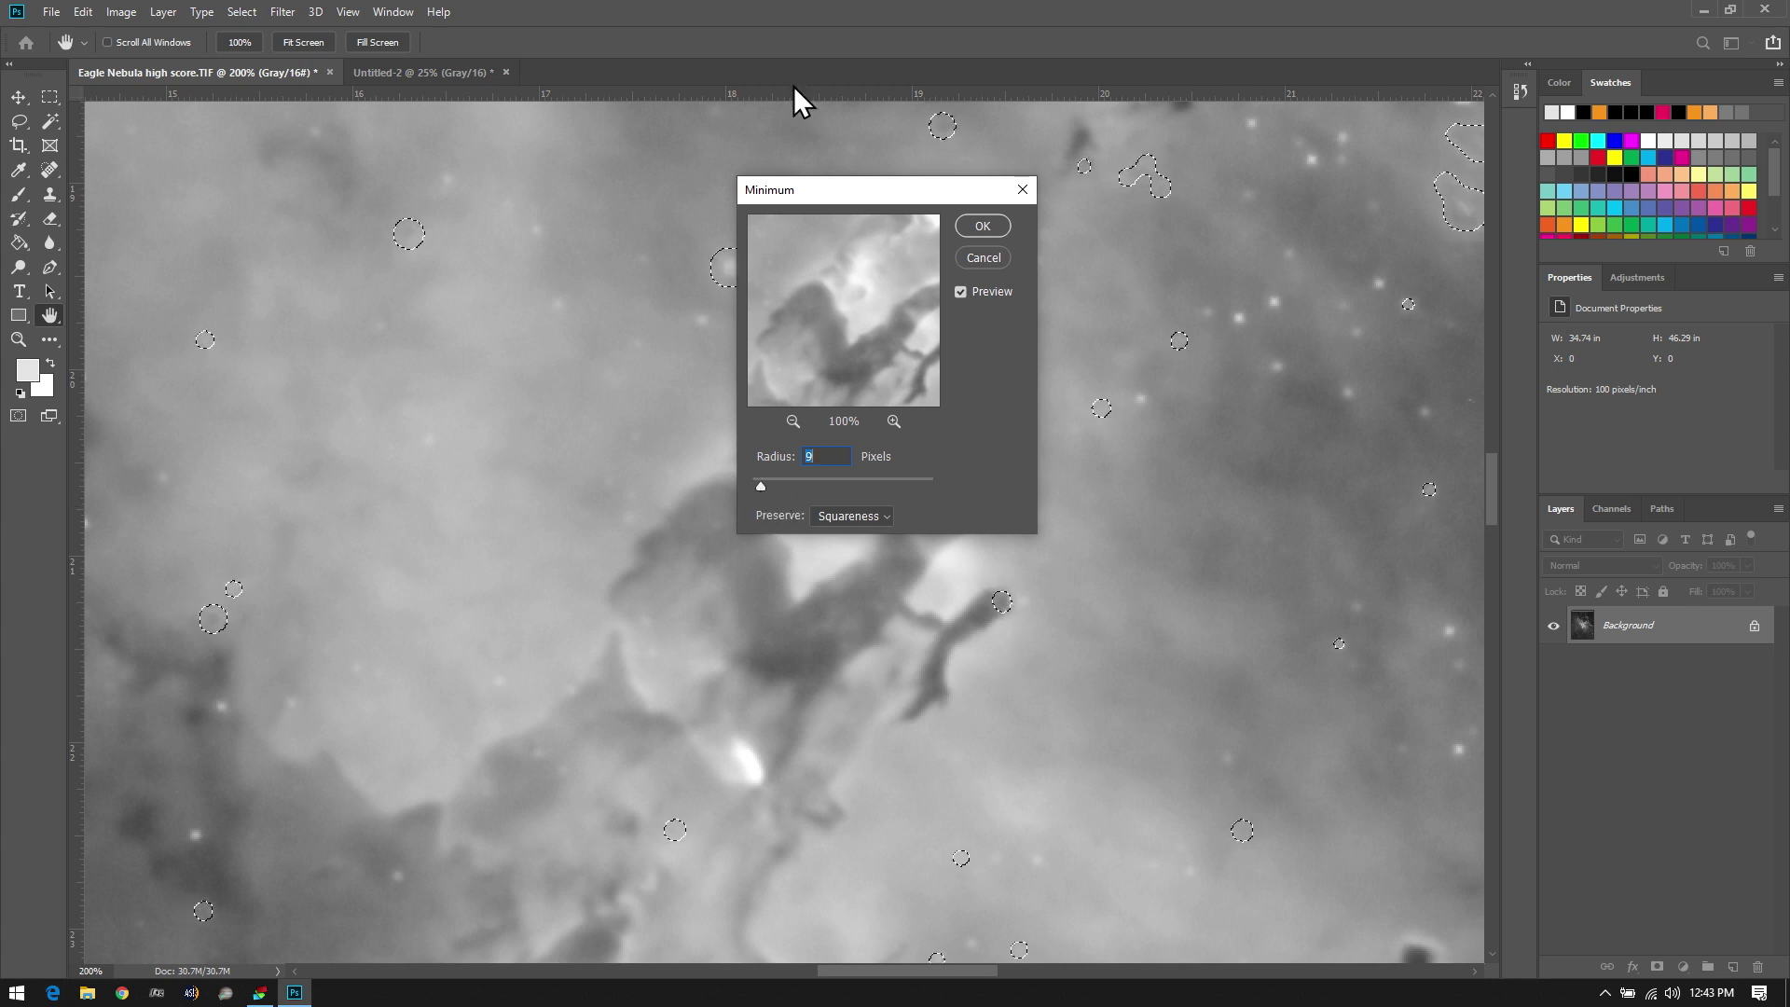
pyautogui.moveTo(808, 210); pyautogui.dragTo(1144, 493)
pyautogui.moveTo(1096, 770); pyautogui.dragTo(1171, 768)
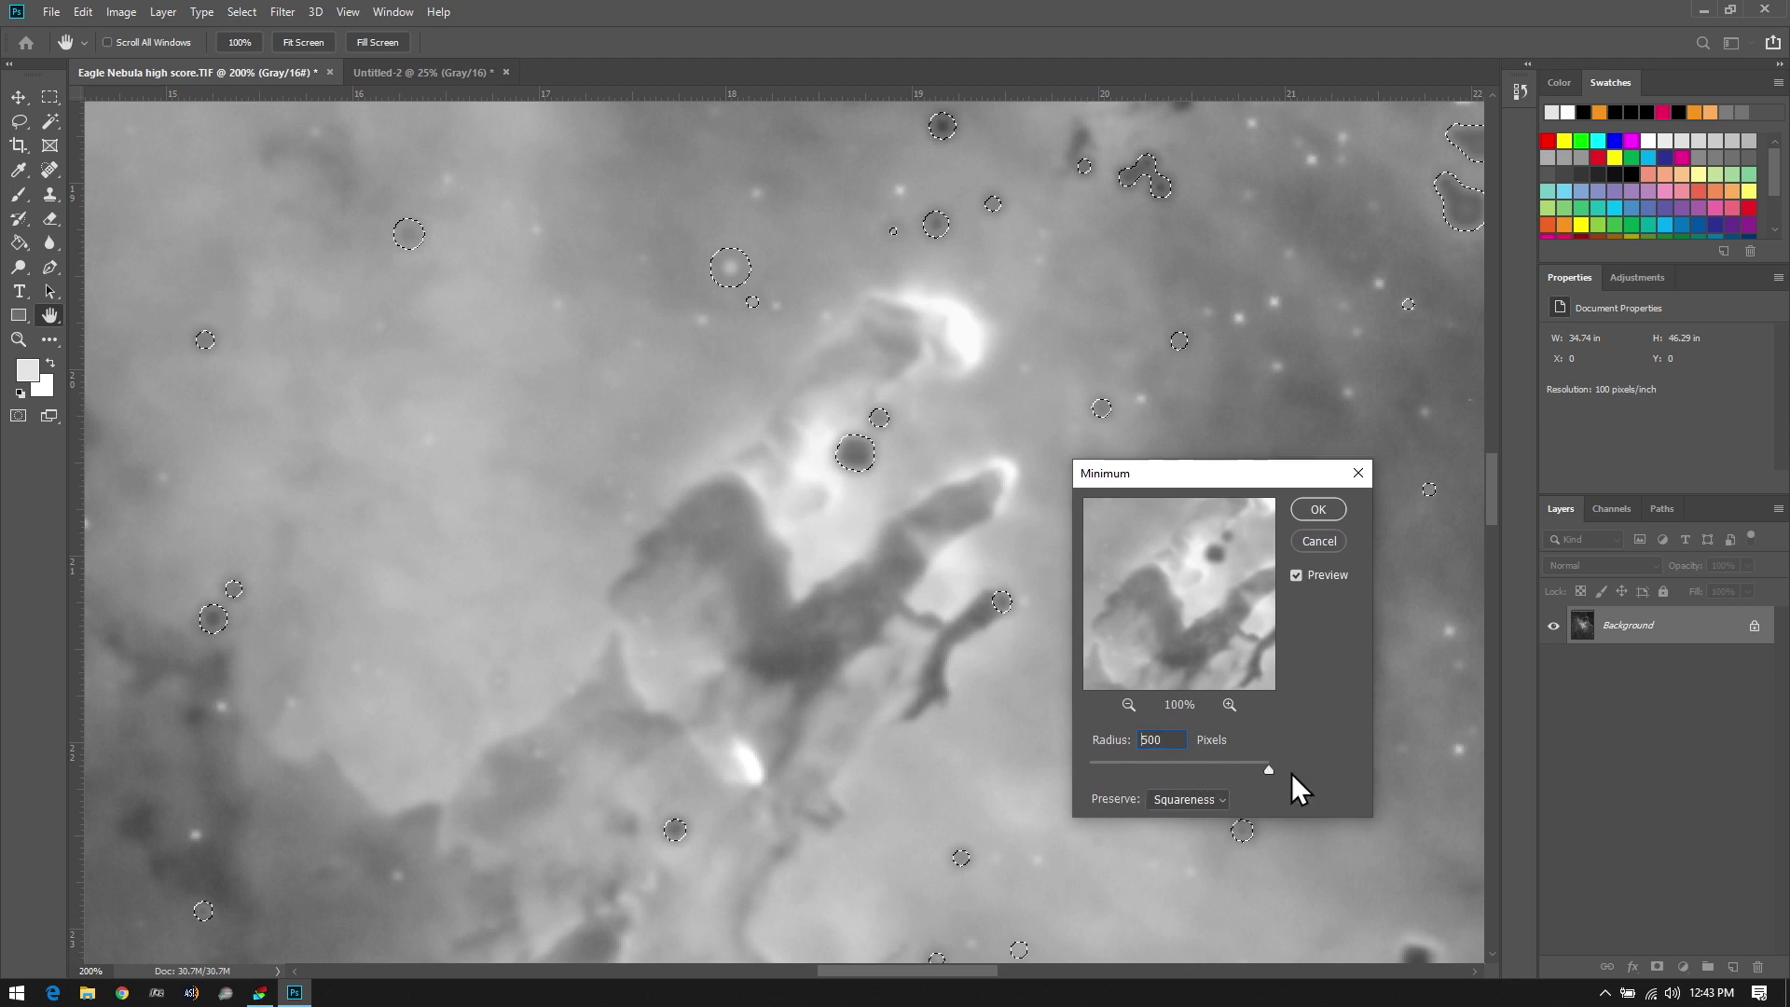
pyautogui.moveTo(1115, 754); pyautogui.dragTo(1080, 770)
pyautogui.click(1089, 770)
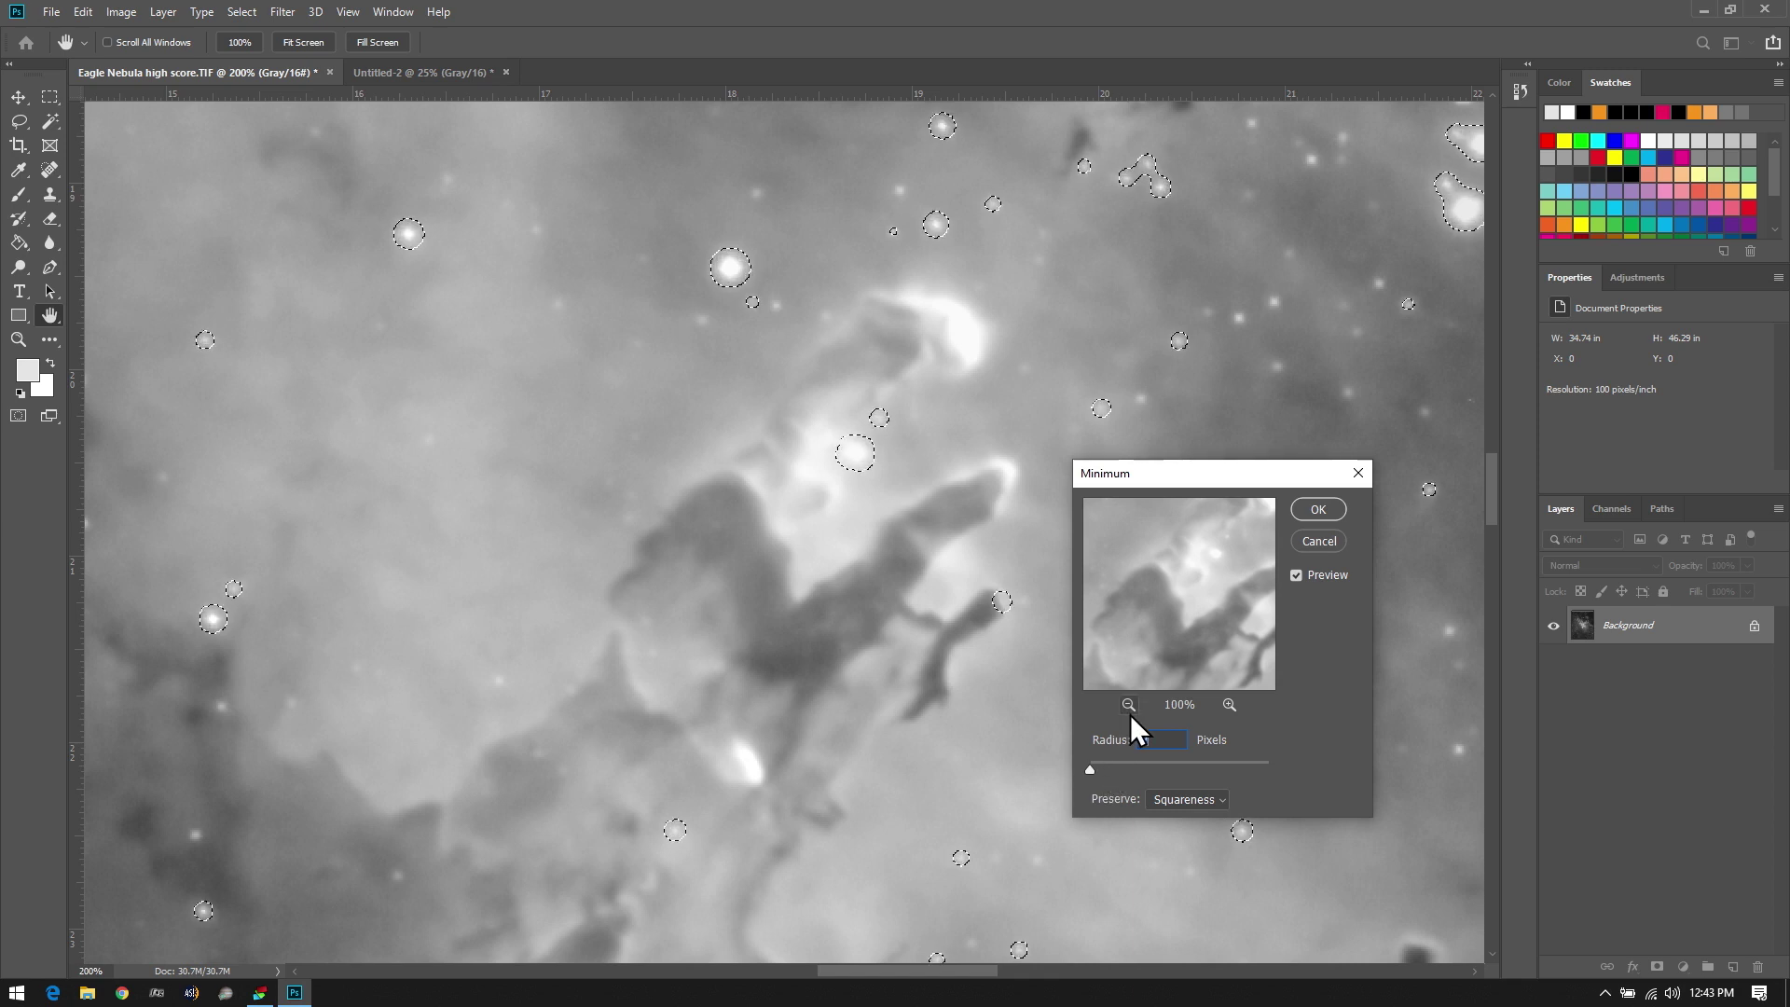
# Compare Minimum radii of 1 and 2 pixels on the stars and settle on 2 pixels
pyautogui.press('Up')
pyautogui.press('Up')
pyautogui.press('Down')
pyautogui.press('Down')
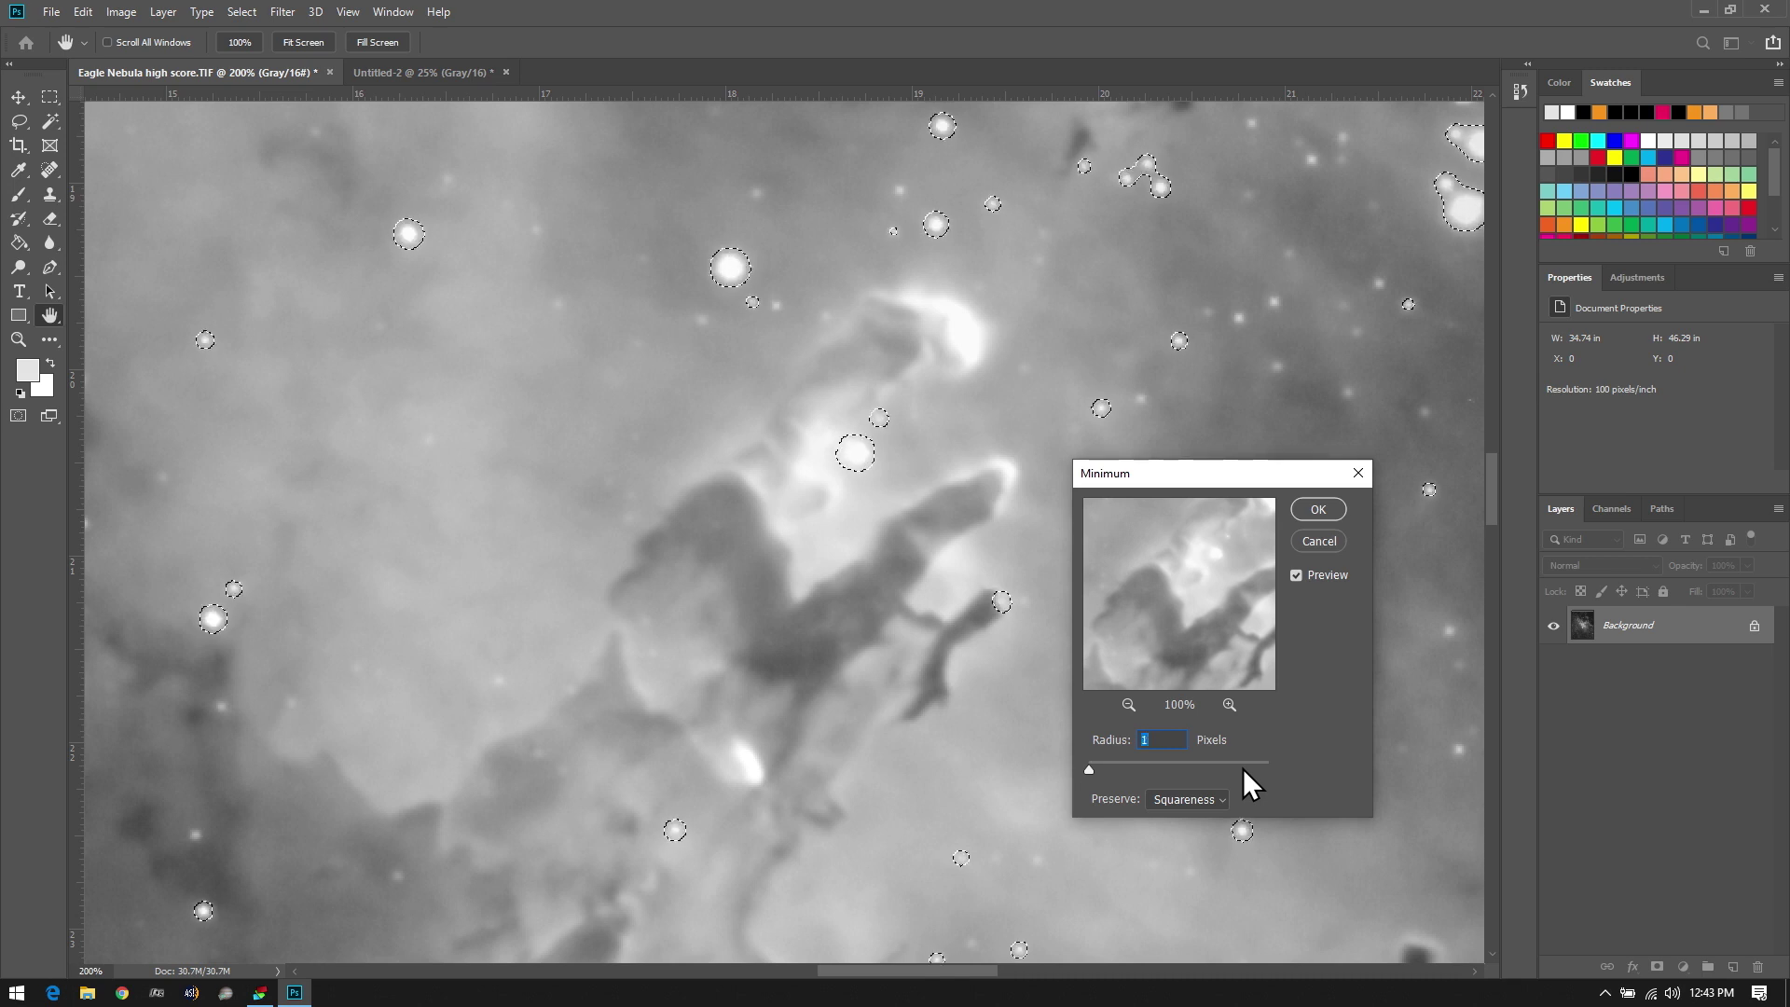
pyautogui.press('Up')
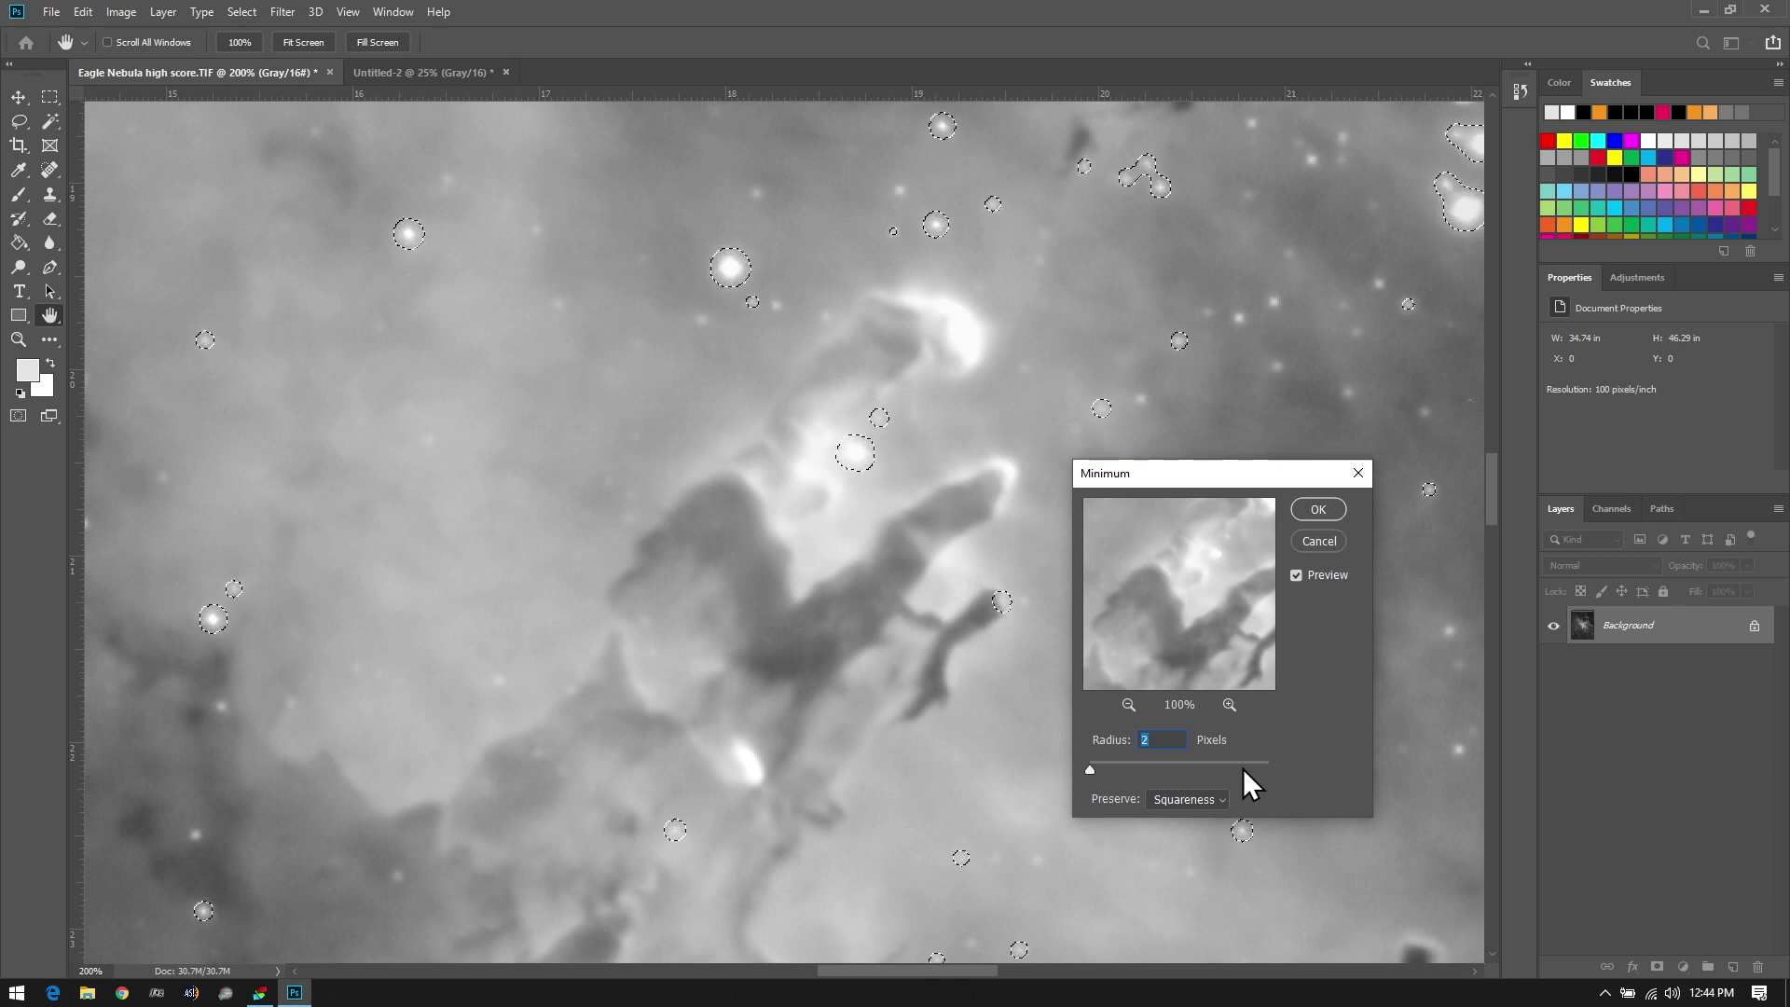
pyautogui.press('Down')
pyautogui.press('Down')
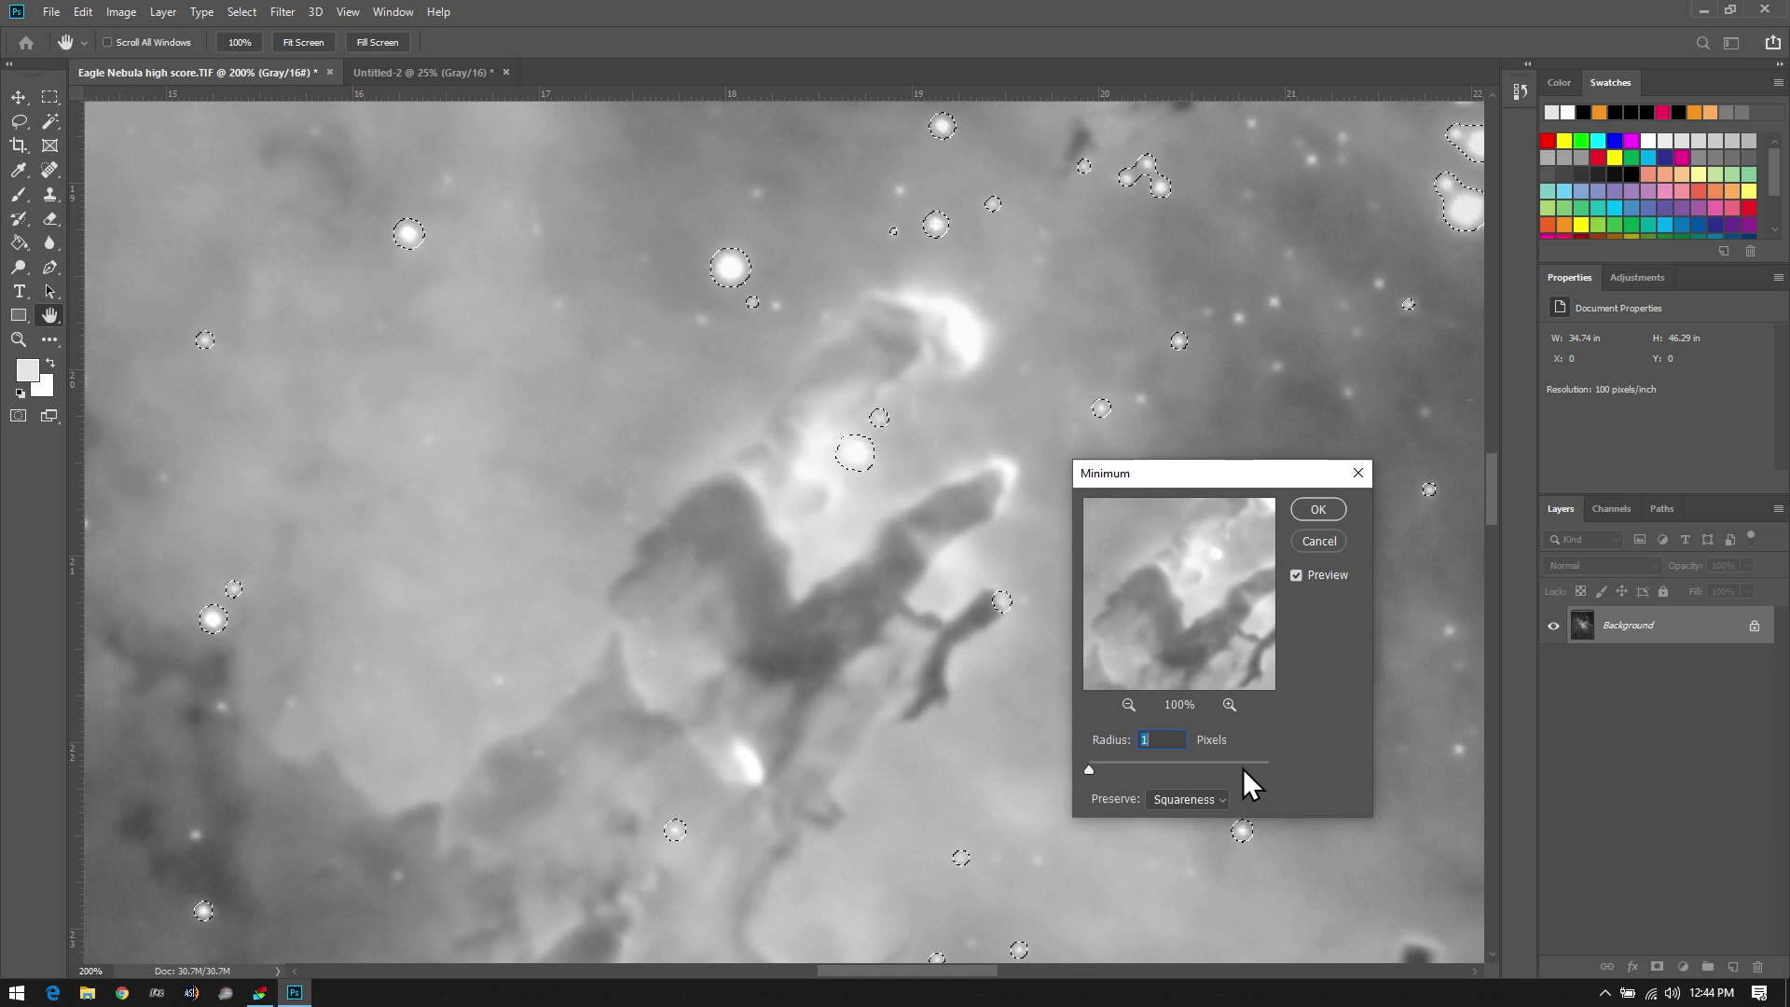
pyautogui.press('Up')
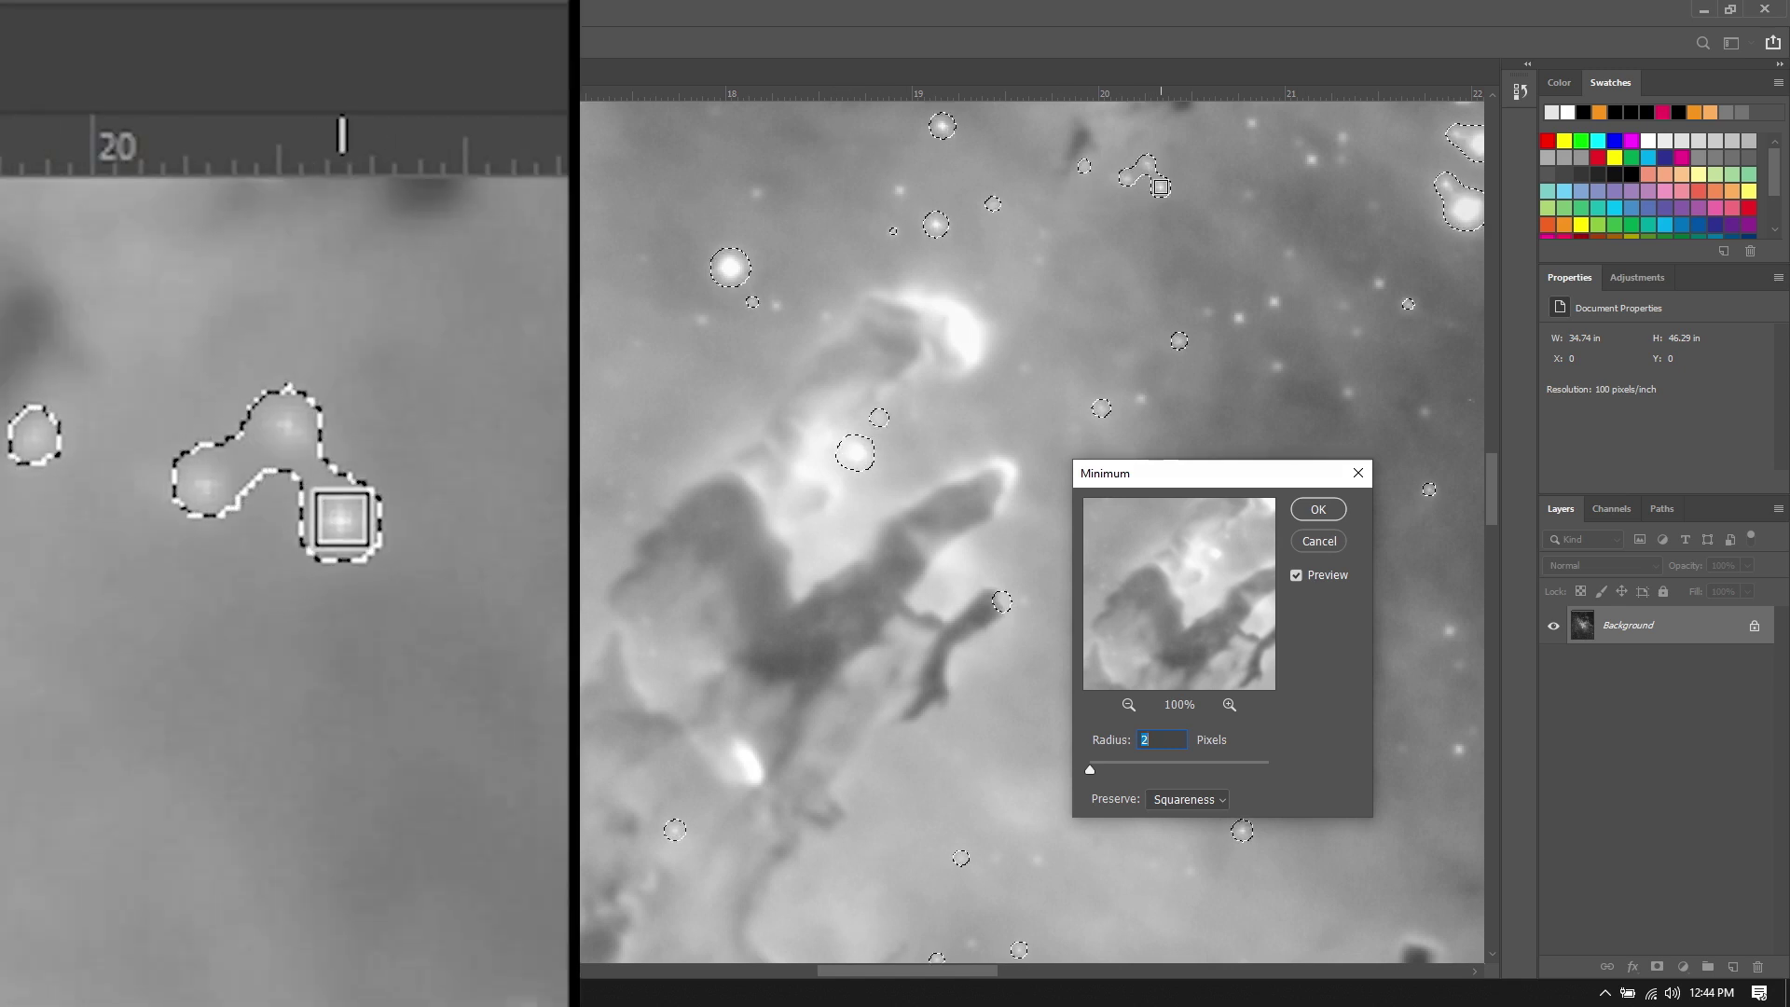
# Set the Minimum filter to preserve Roundness and apply it to the selected stars
pyautogui.click(1172, 801)
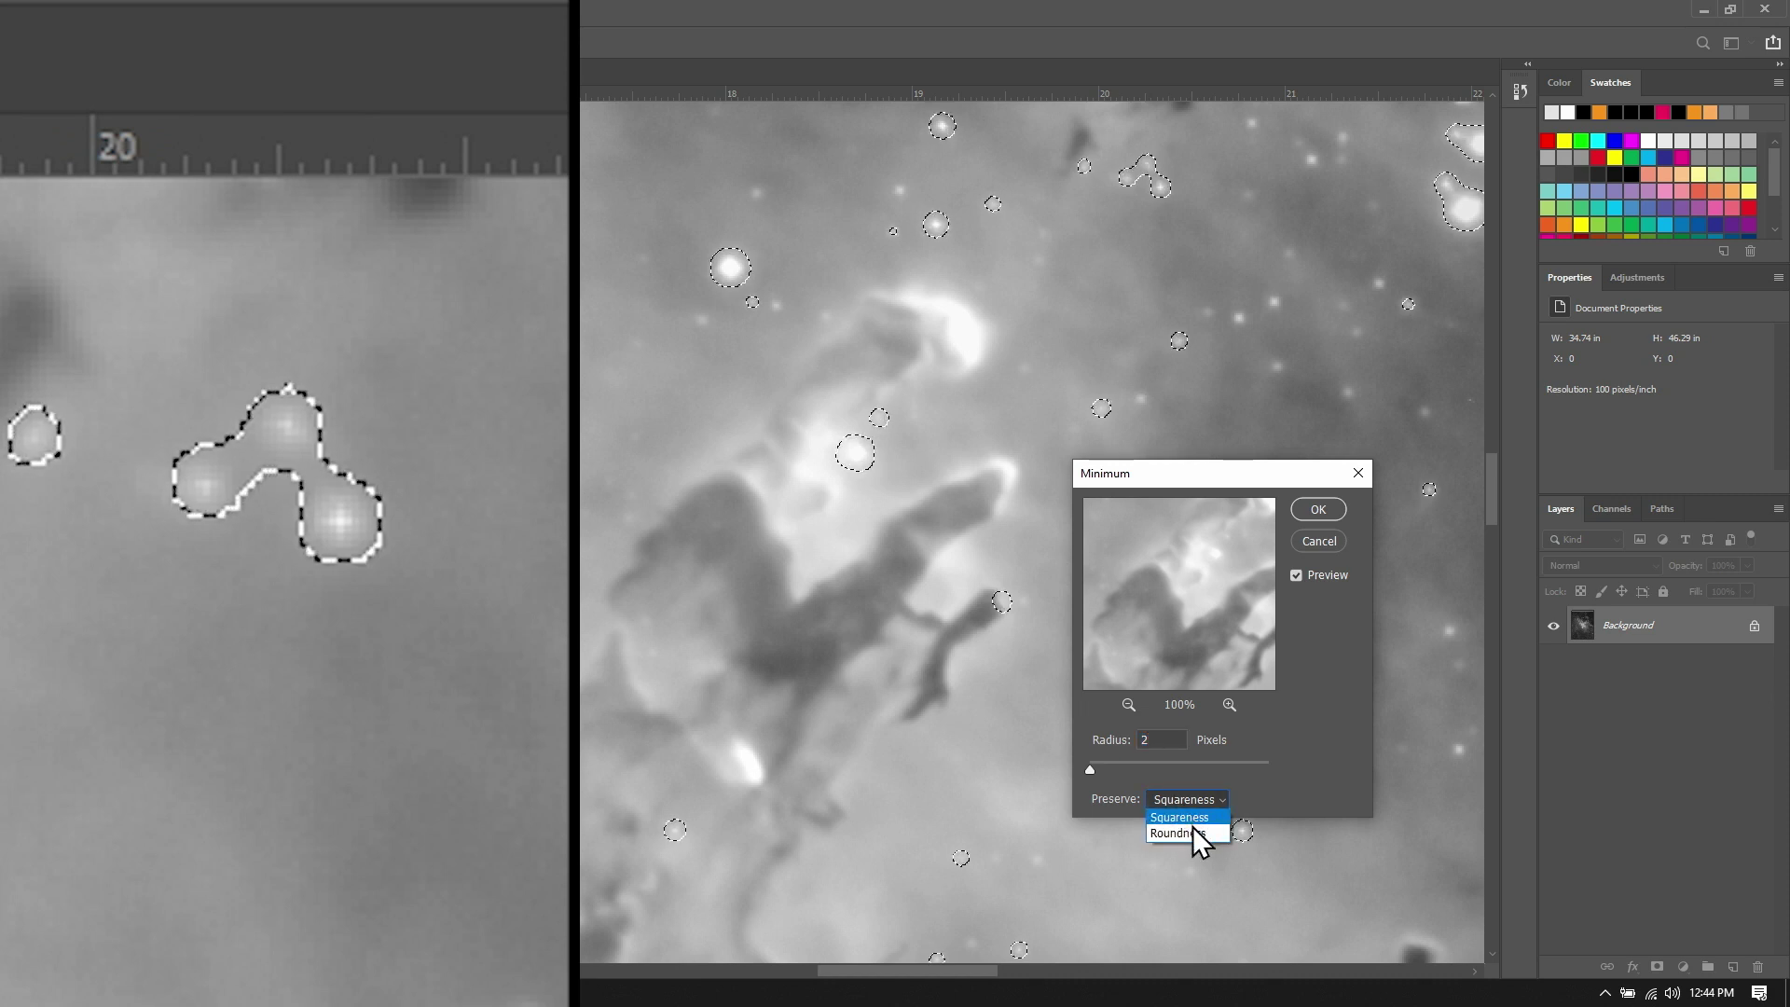
pyautogui.click(1193, 832)
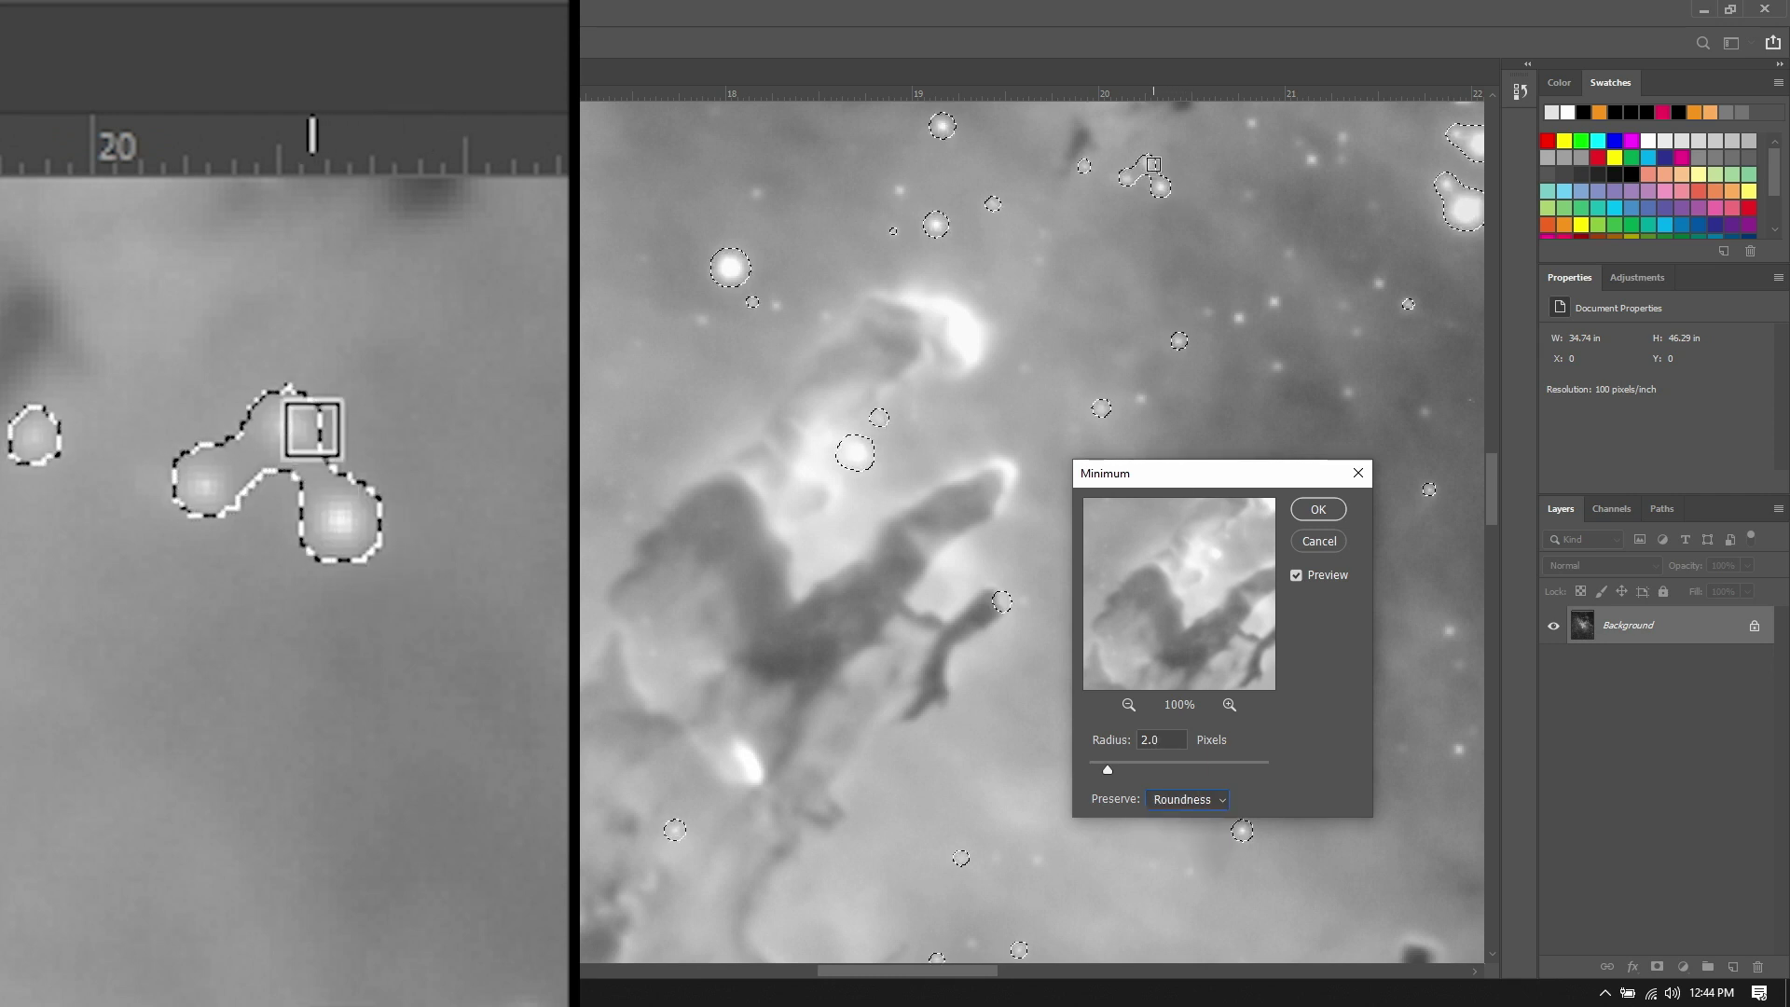
pyautogui.click(1313, 508)
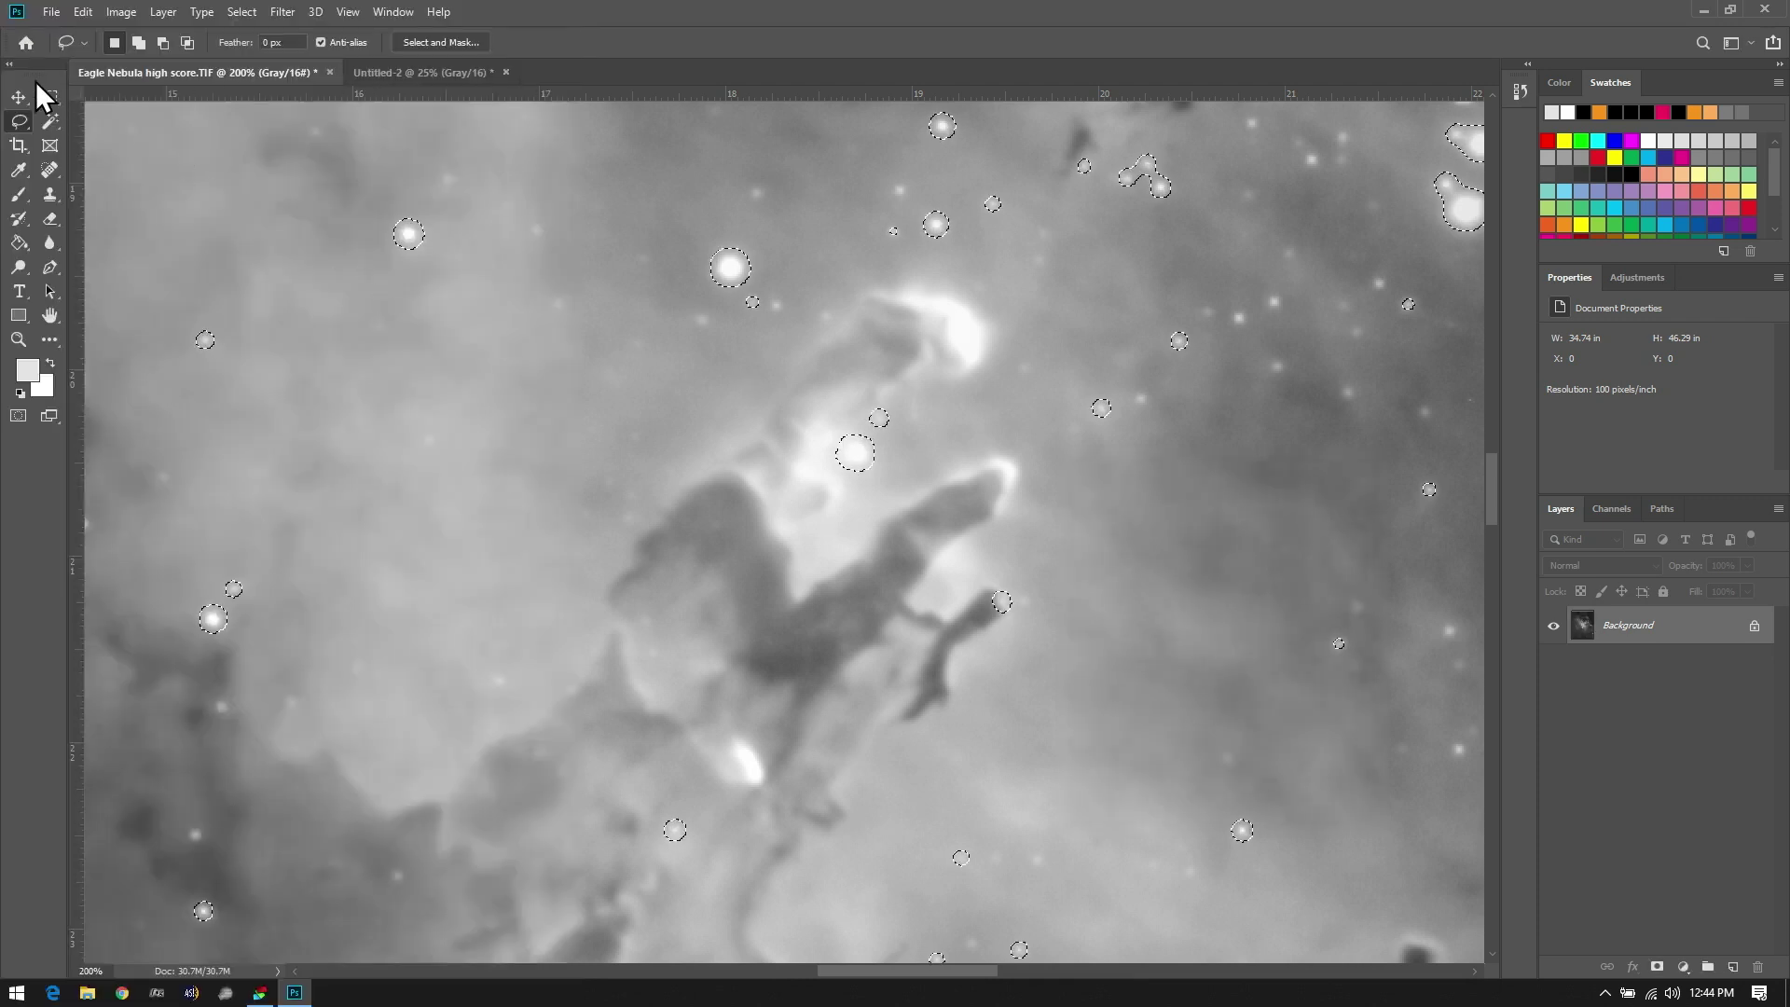
# Clear the star selection
pyautogui.press('m')
pyautogui.hotkey('ctrl', 'd')
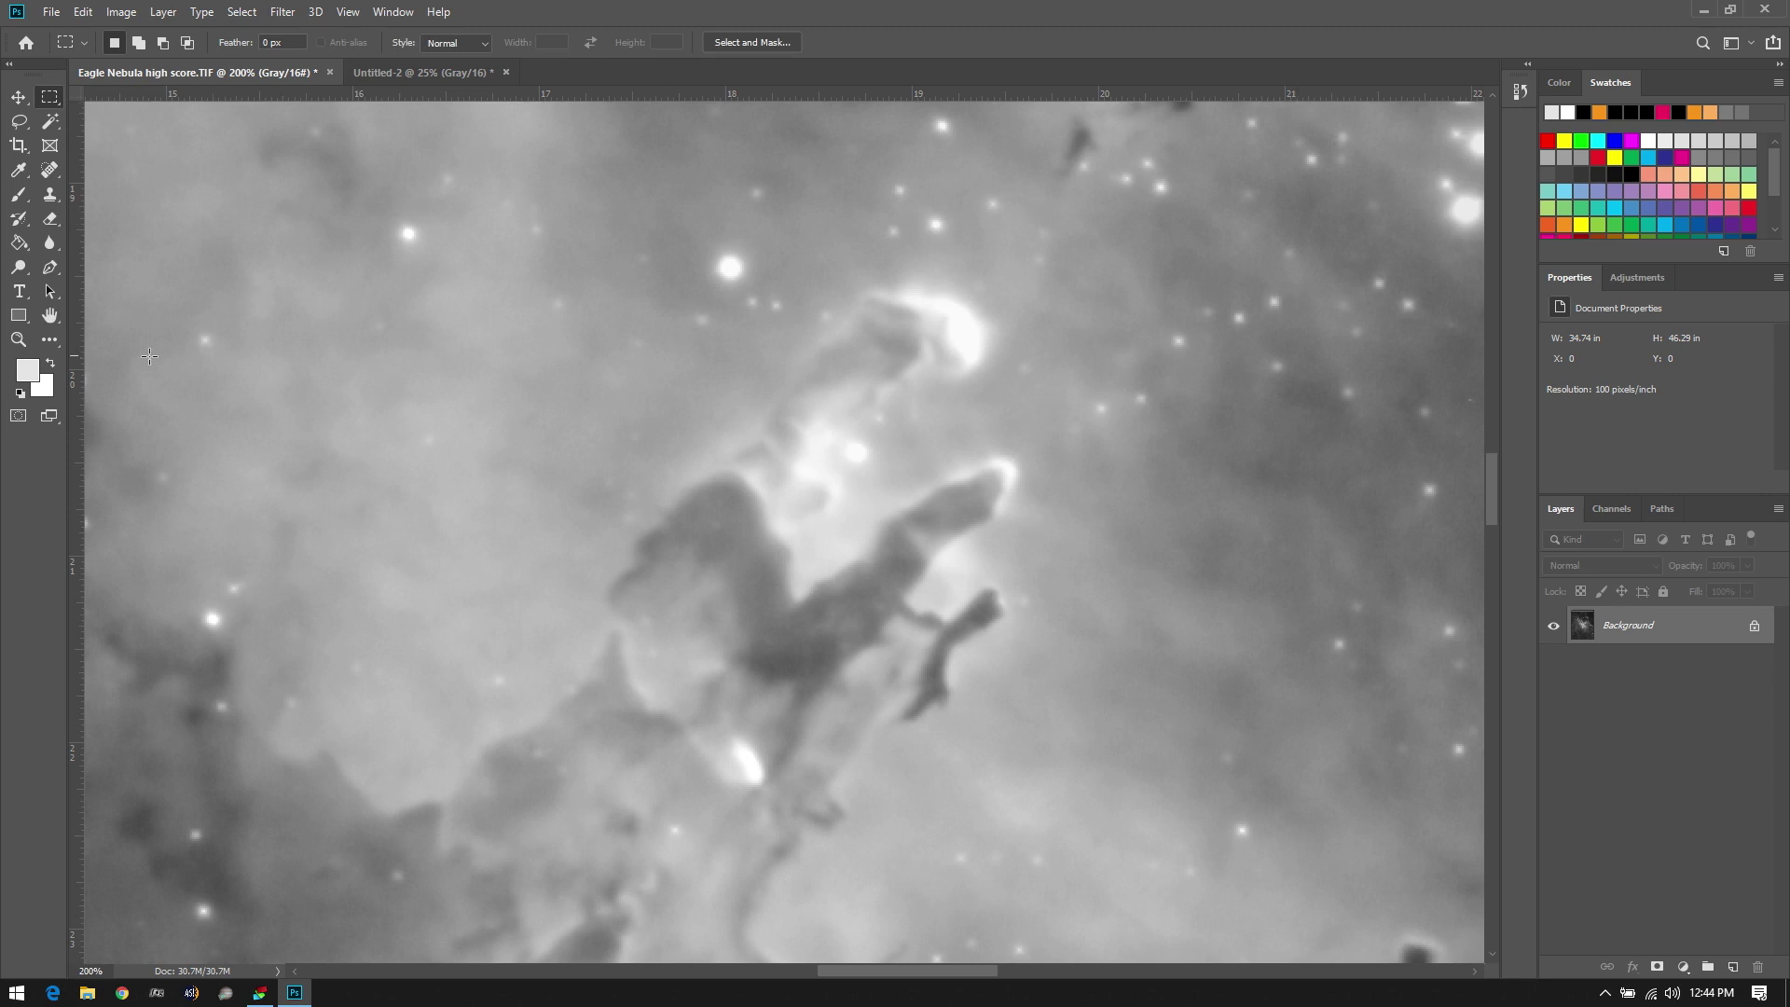
pyautogui.press('z')
pyautogui.keyDown('alt'); pyautogui.click(659, 485); pyautogui.keyUp('alt')
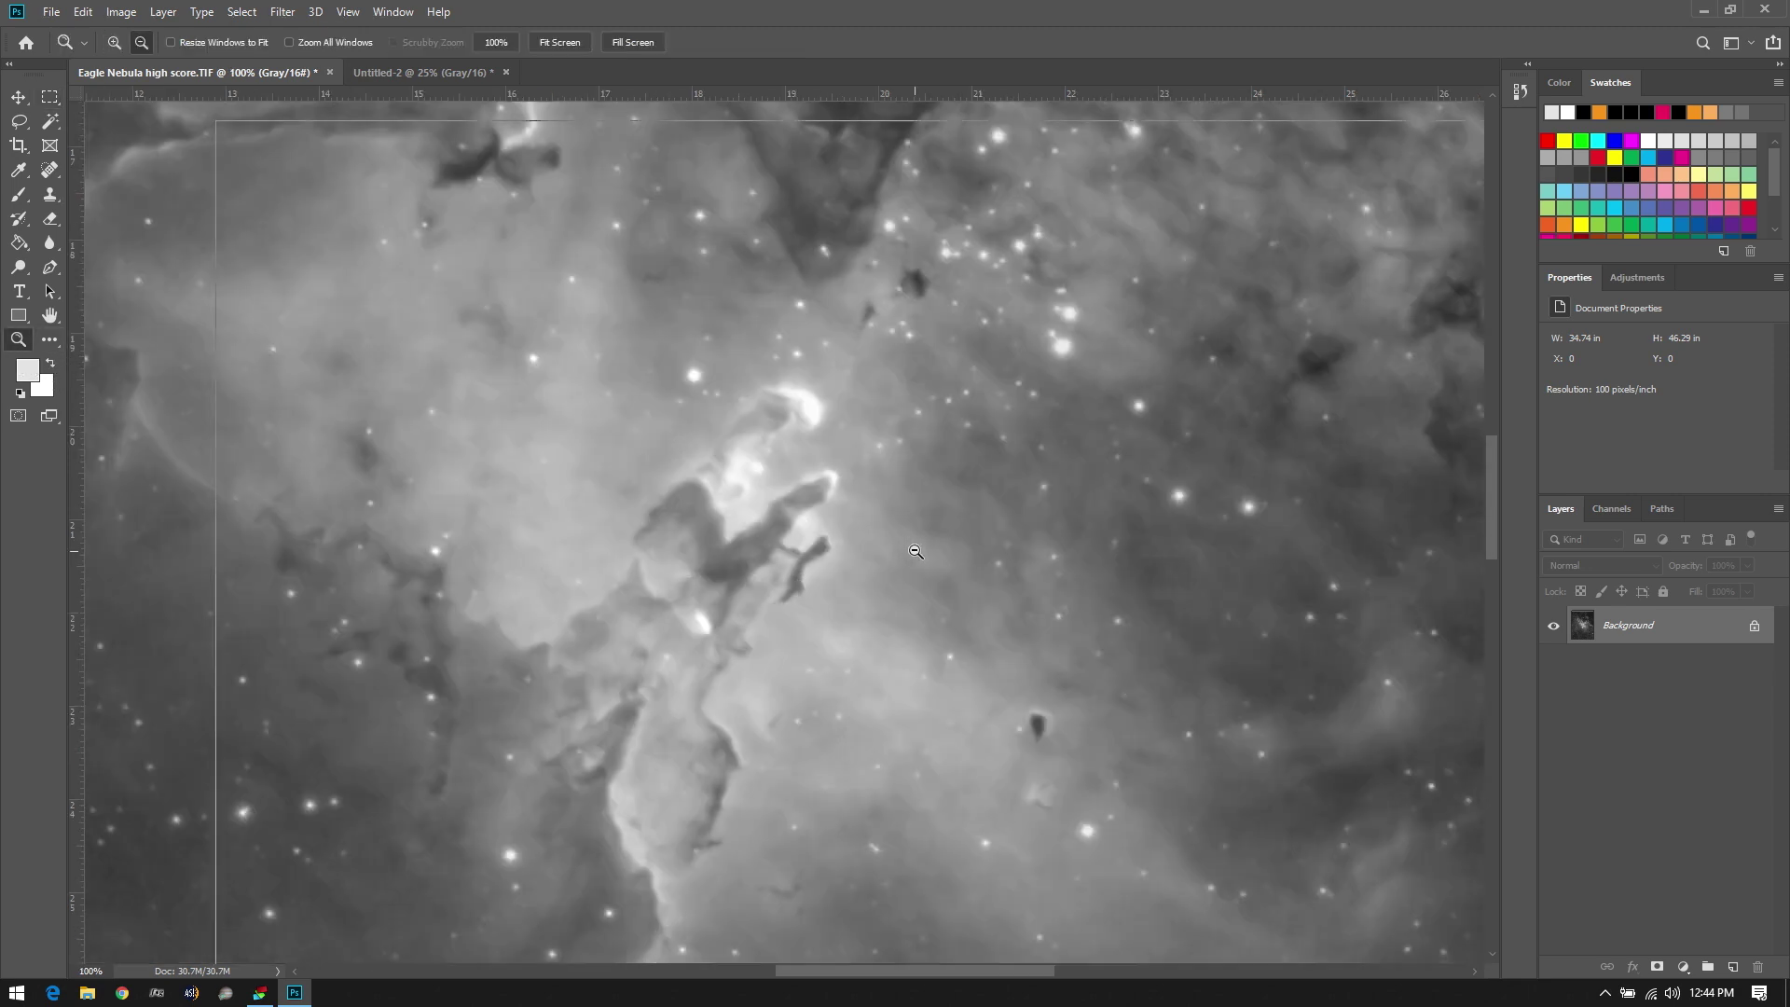
pyautogui.keyDown('alt'); pyautogui.click(917, 555); pyautogui.keyUp('alt')
pyautogui.keyDown('alt'); pyautogui.click(960, 599); pyautogui.keyUp('alt')
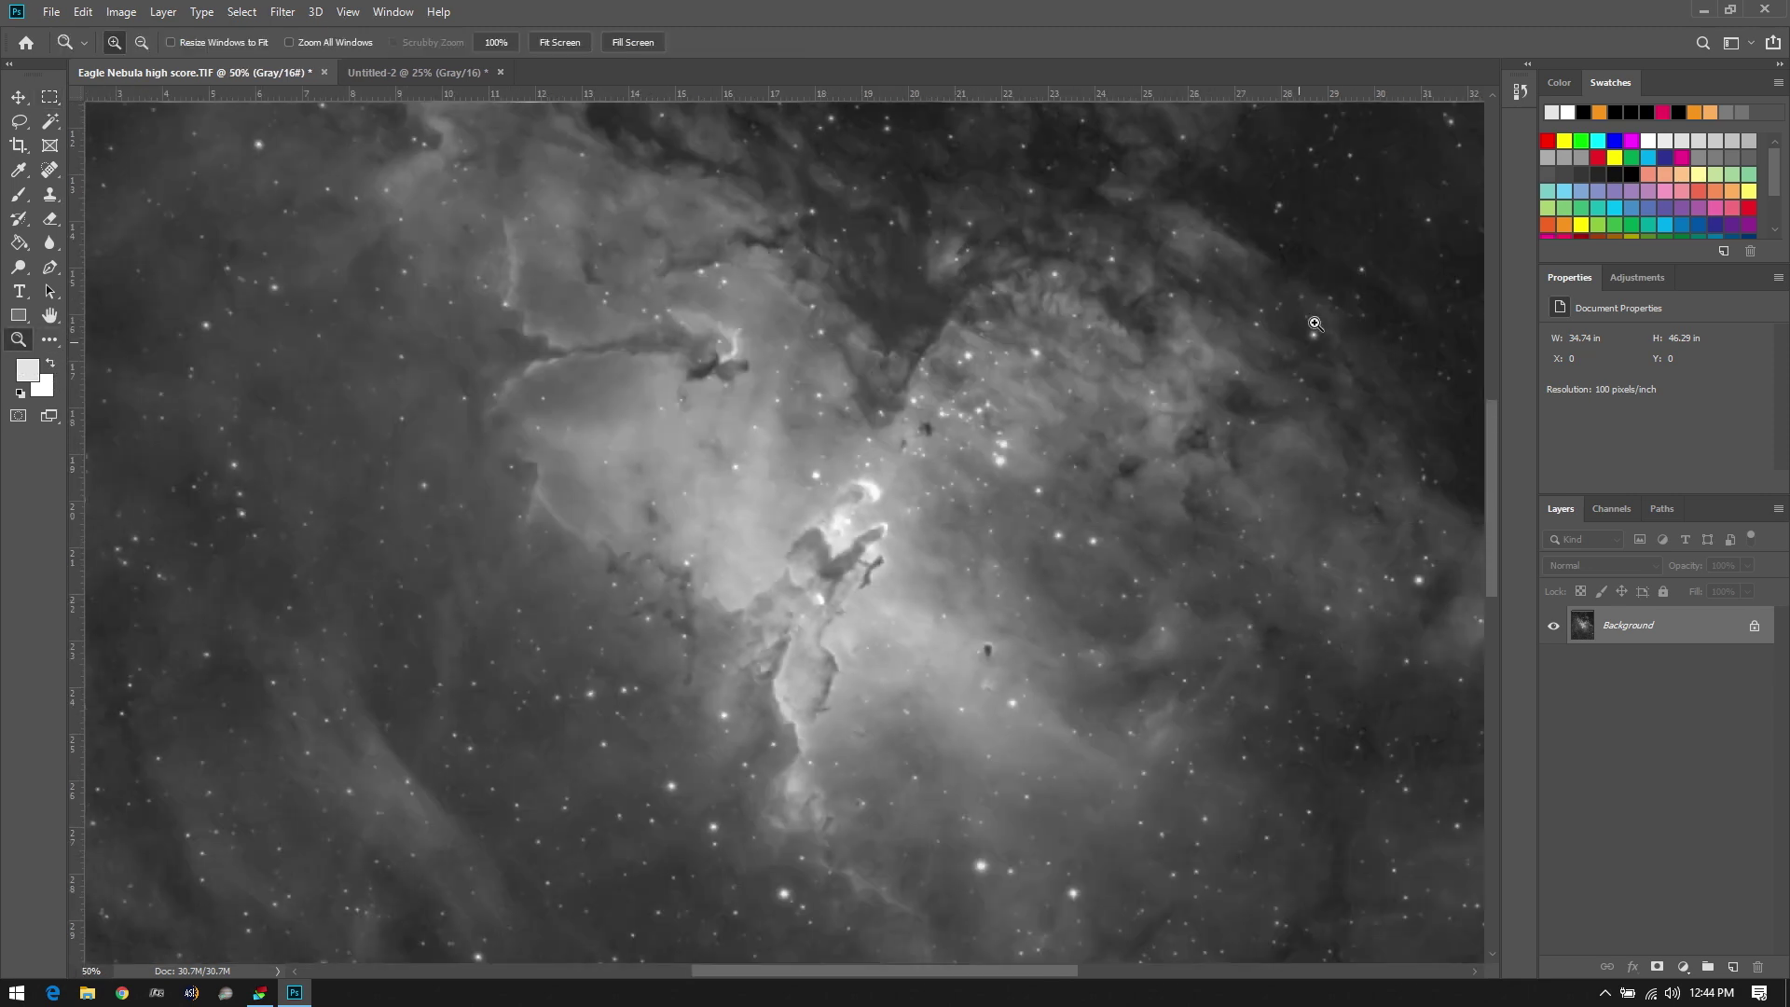
# Compare the image before and after the star reduction by switching between the Rotate Canvas and Deselect history states
pyautogui.click(1520, 90)
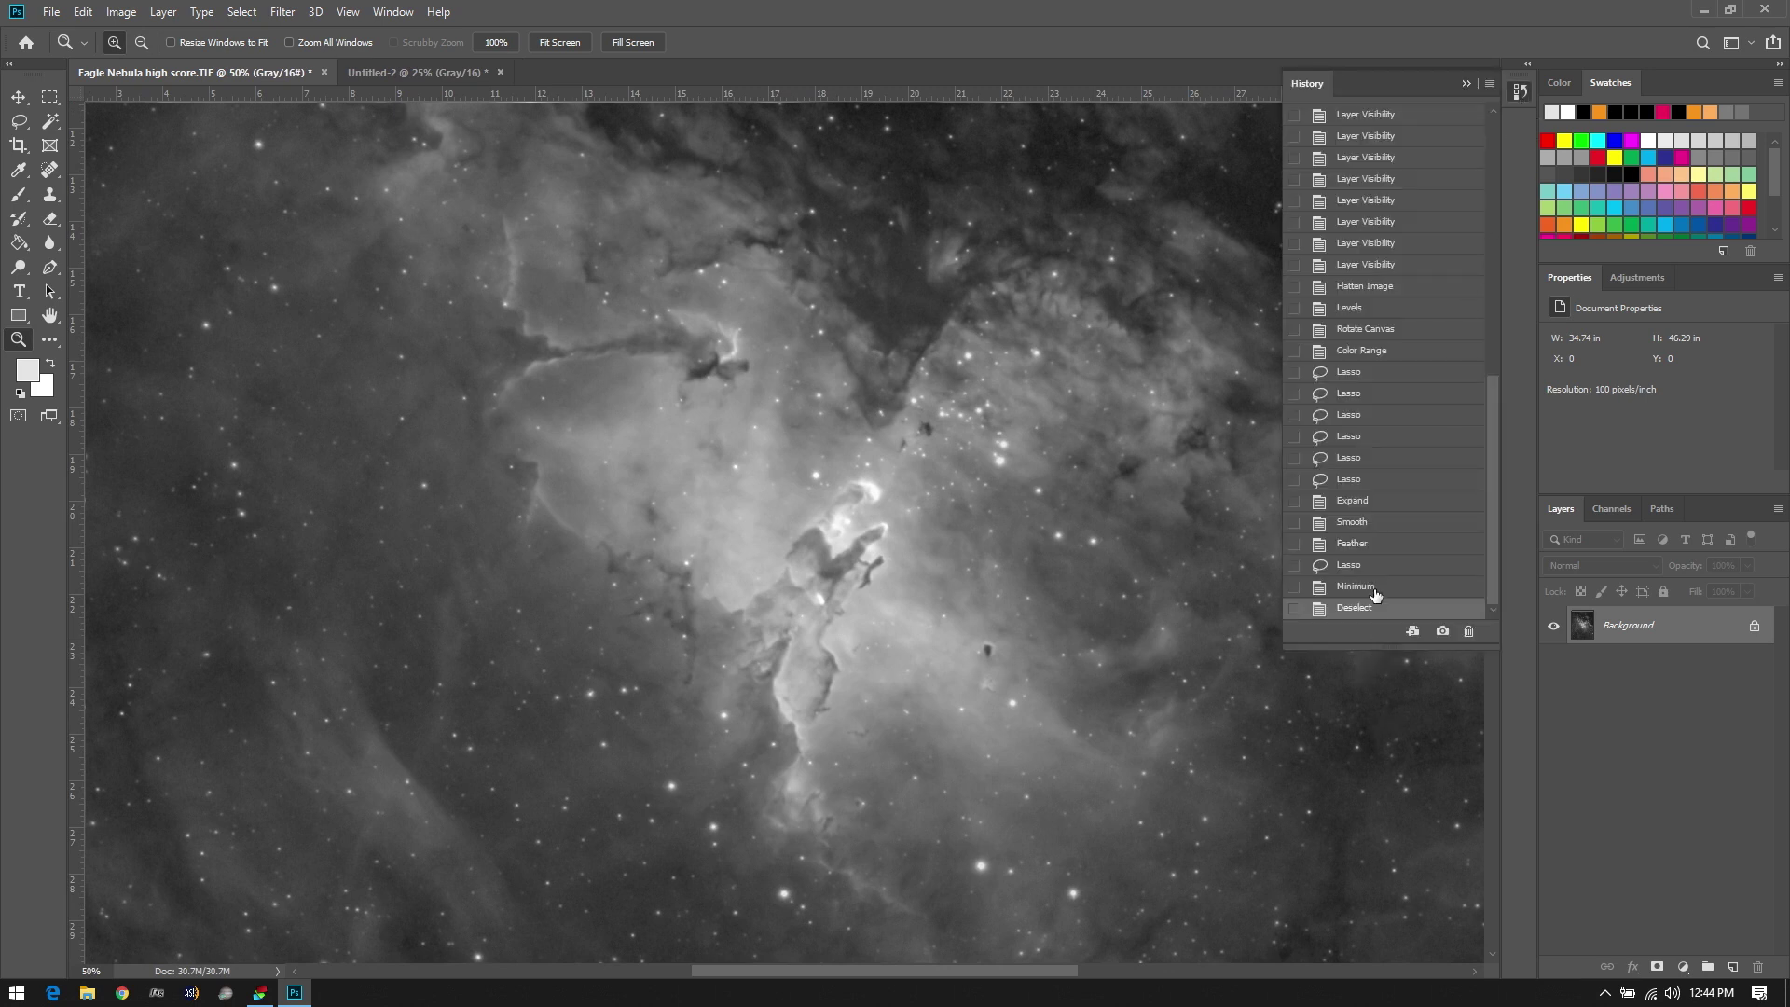
pyautogui.click(1368, 357)
pyautogui.click(1368, 331)
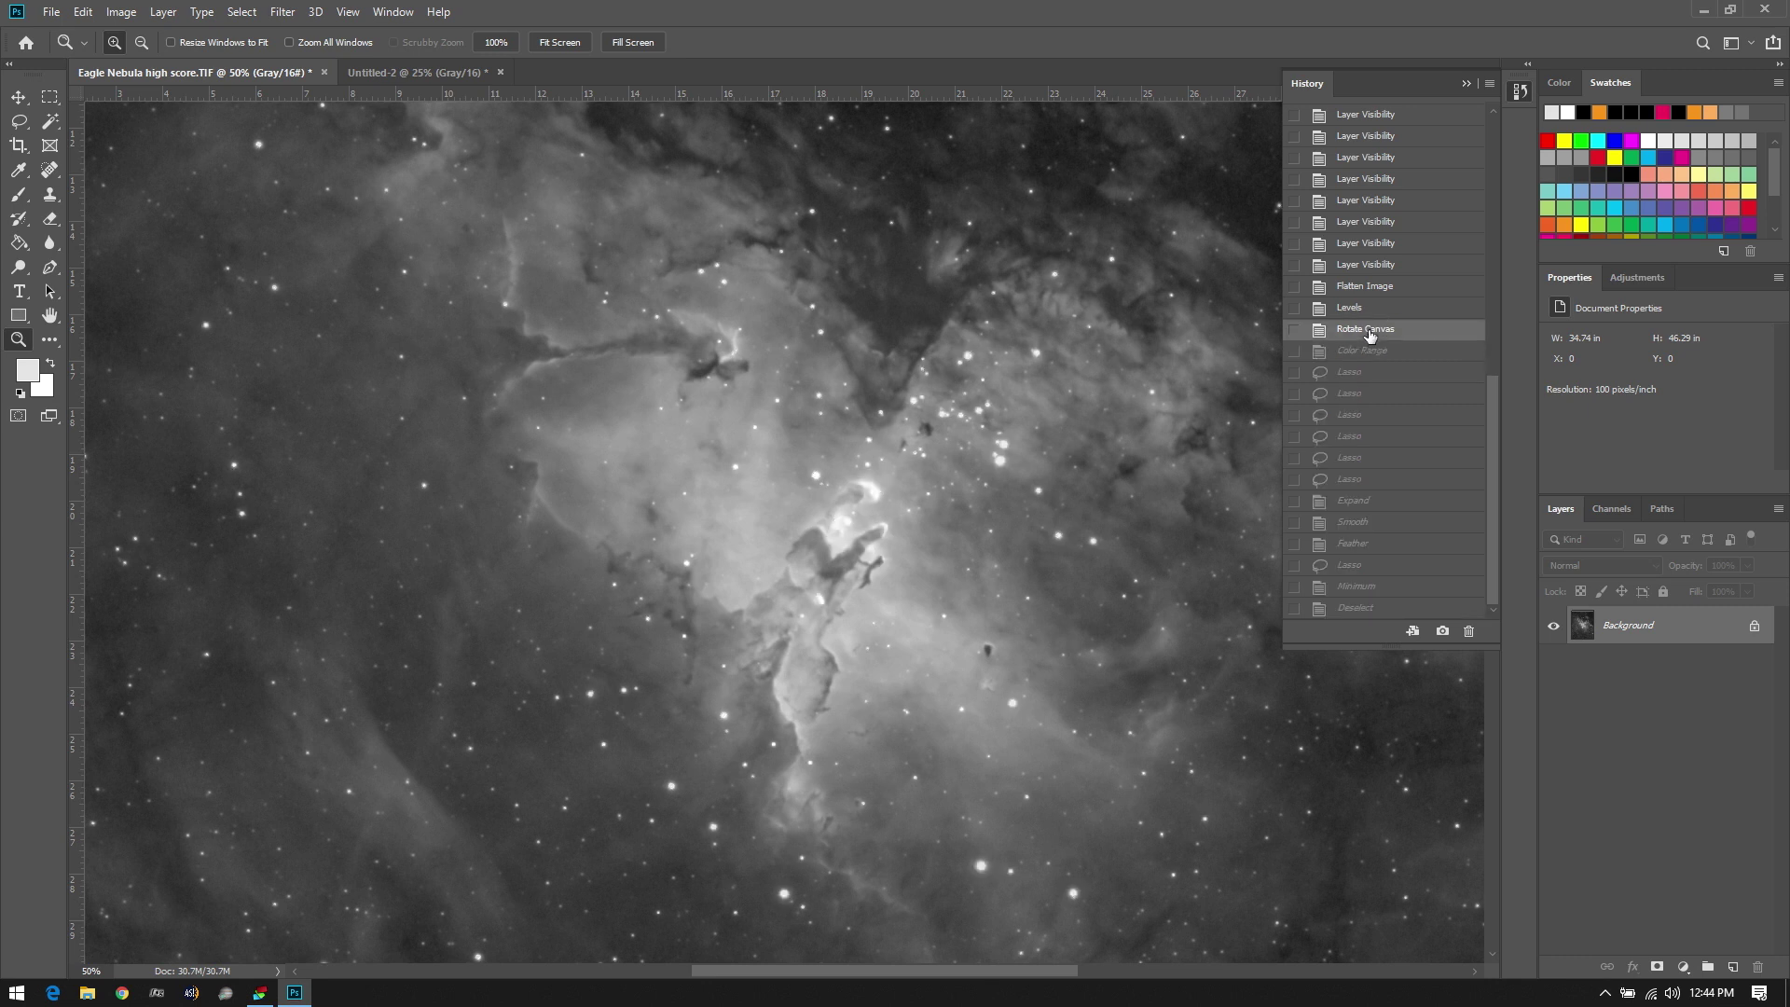
pyautogui.click(1362, 610)
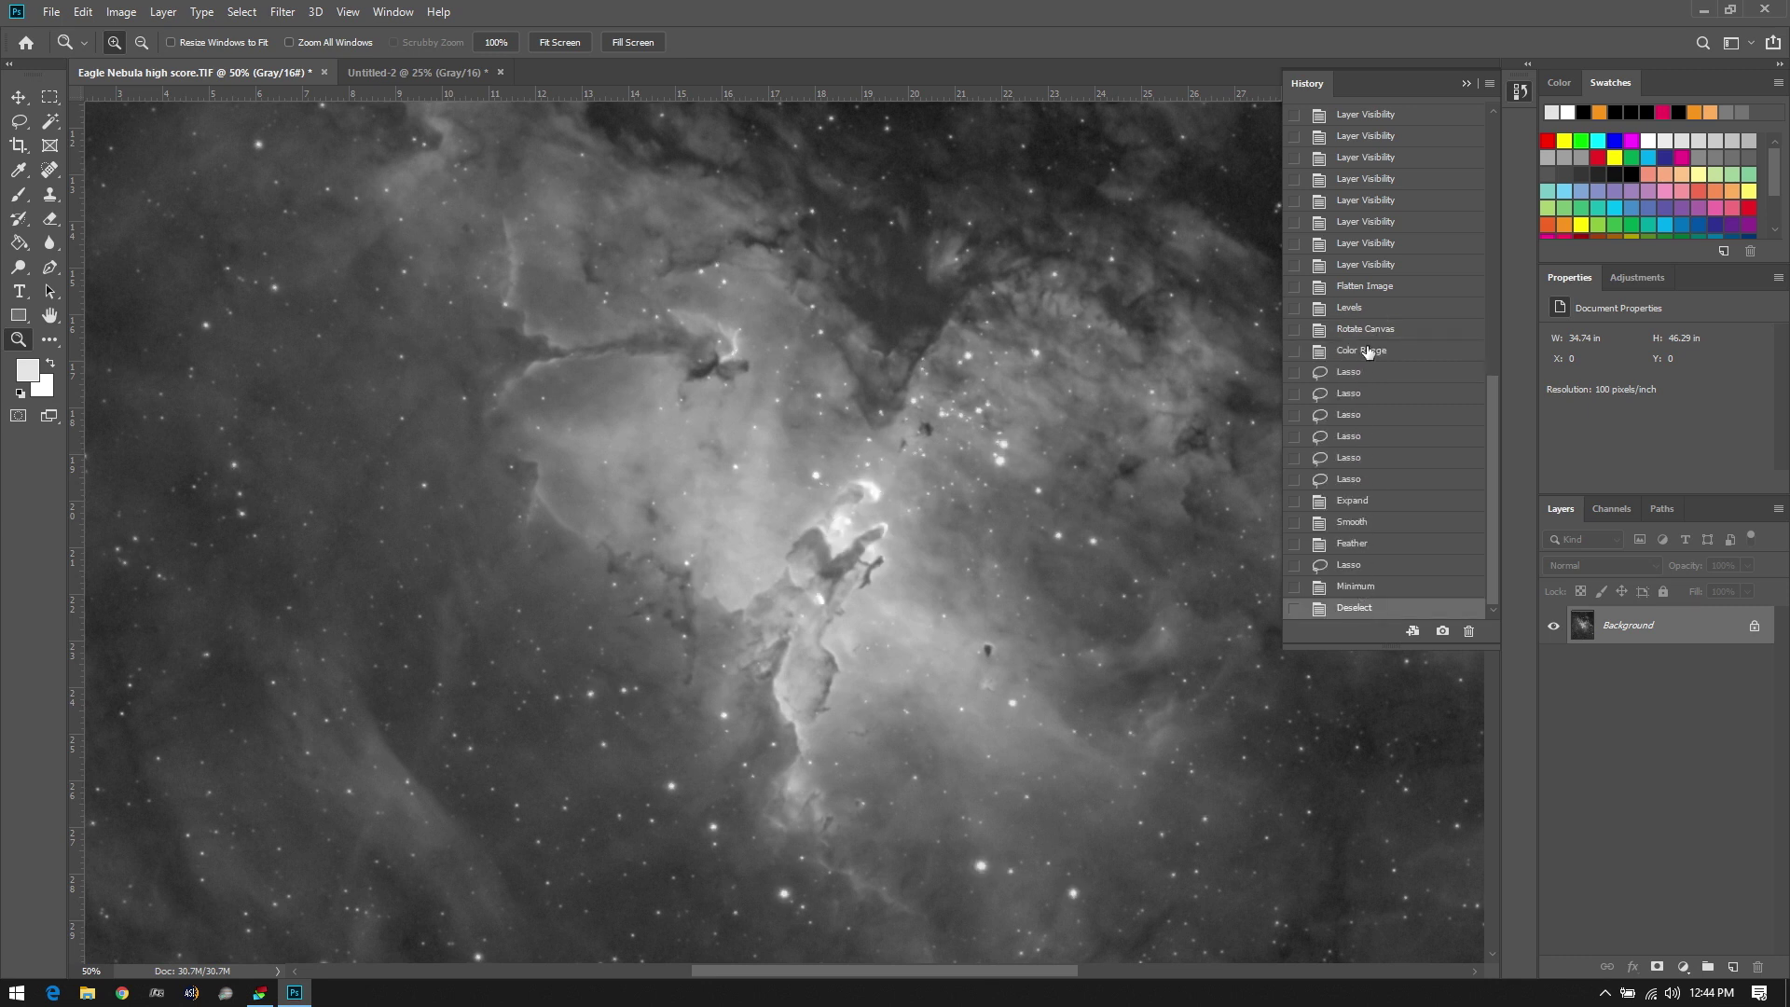
pyautogui.click(1368, 331)
pyautogui.click(1367, 611)
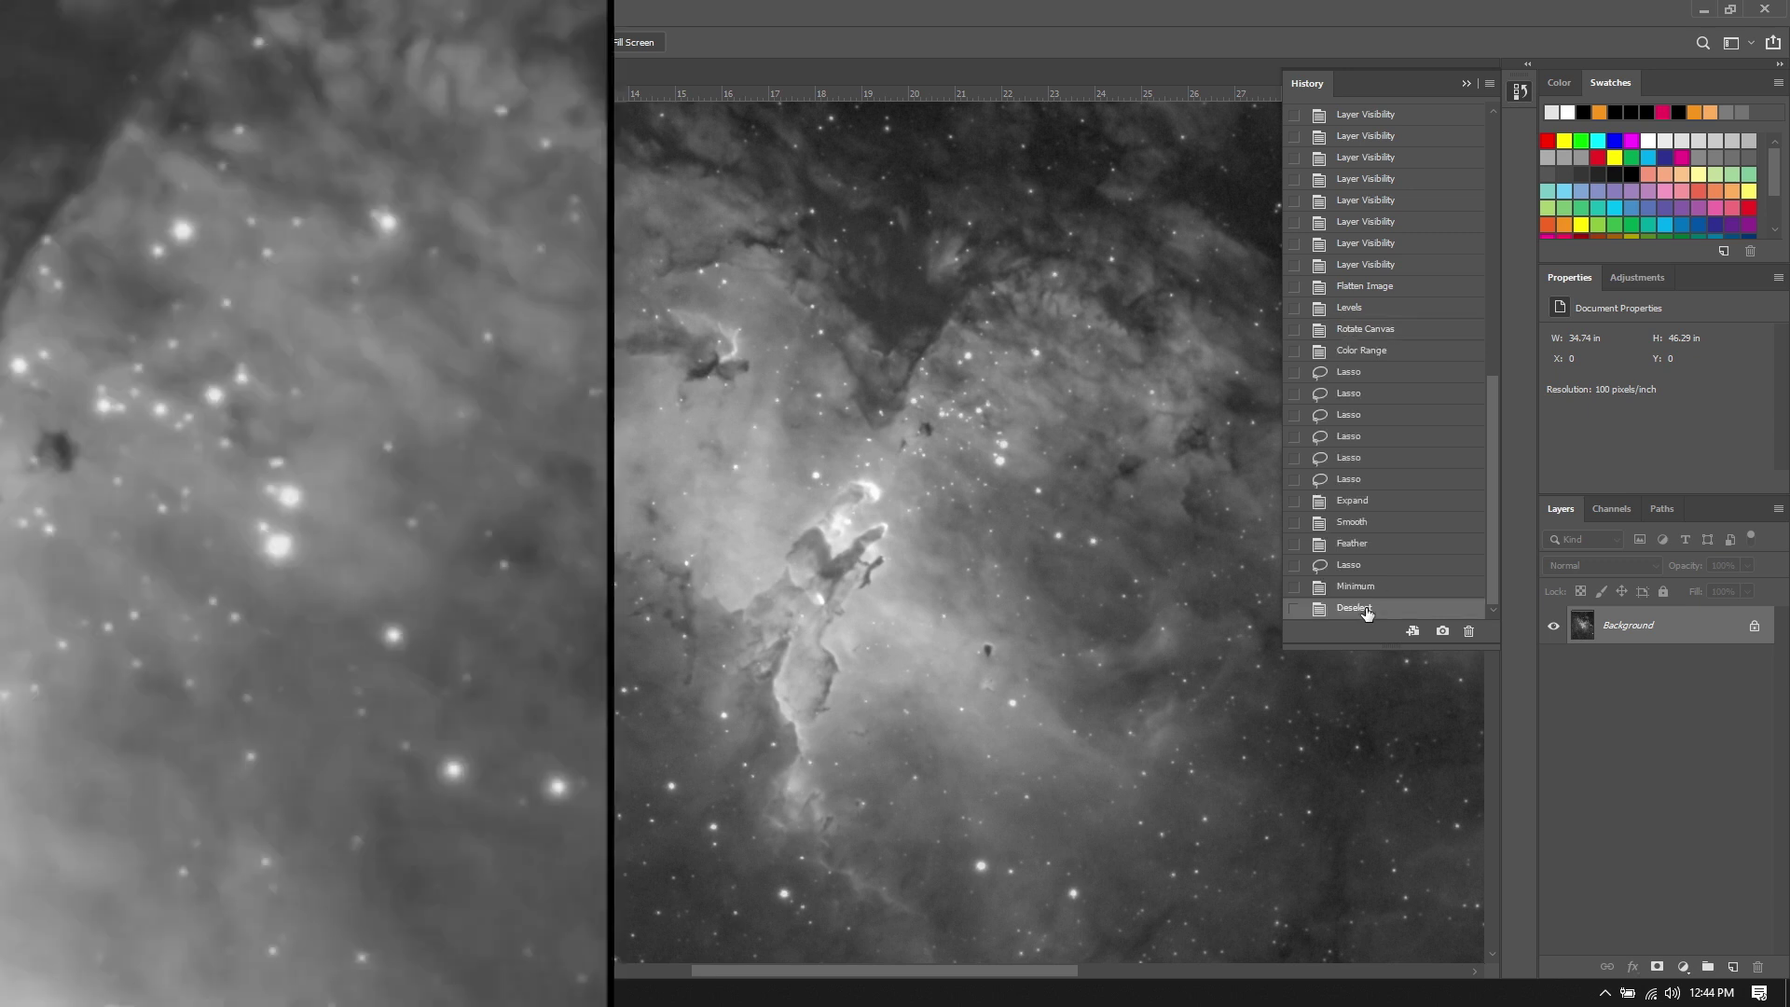
pyautogui.click(1364, 333)
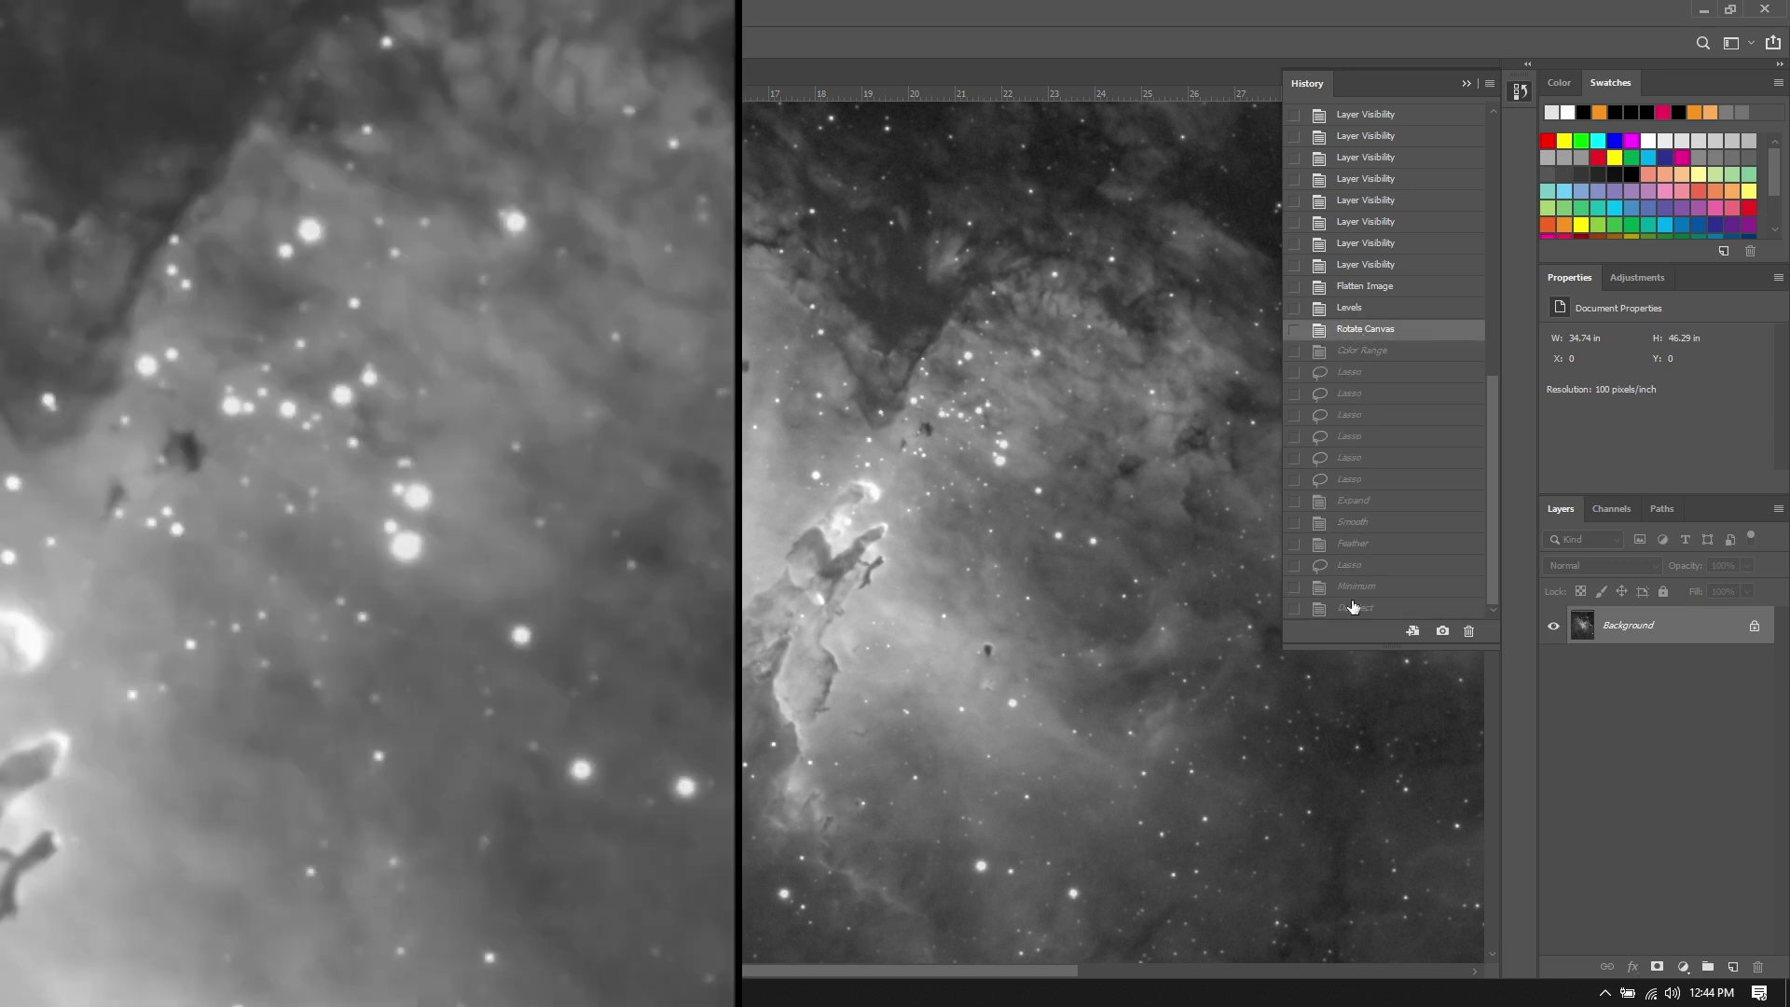
pyautogui.click(1350, 610)
pyautogui.click(1352, 335)
pyautogui.click(1367, 611)
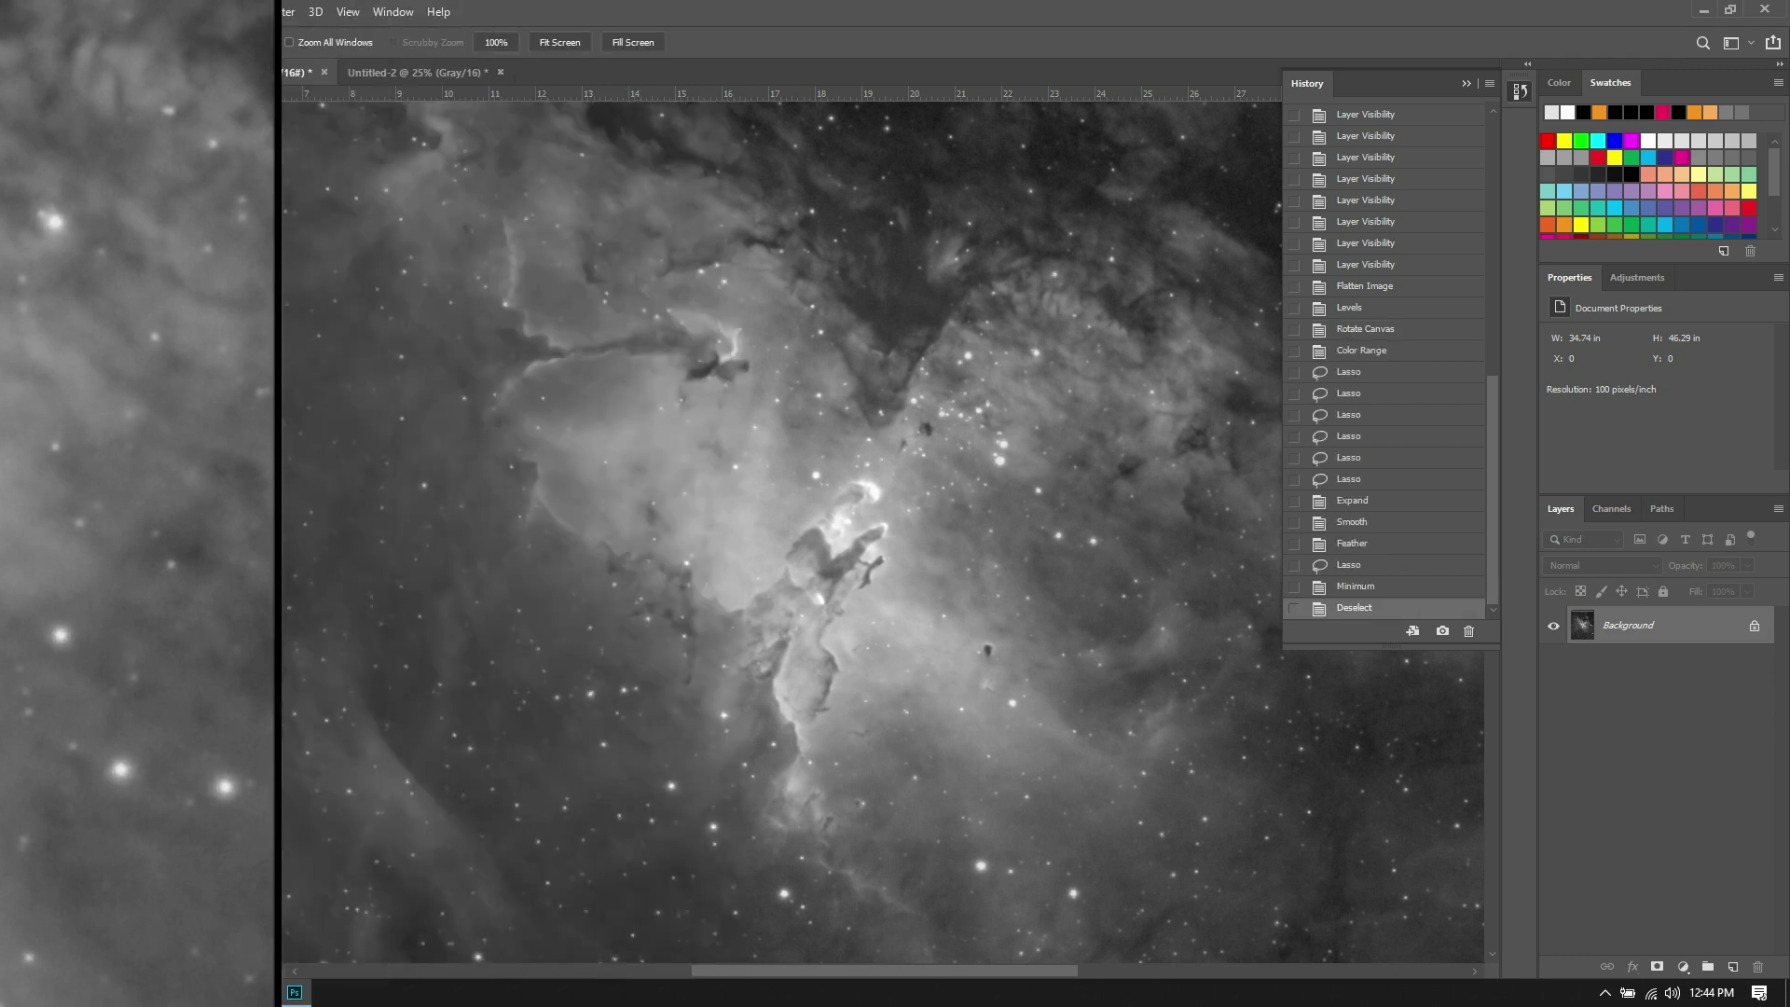
pyautogui.keyDown('alt'); pyautogui.click(760, 550); pyautogui.keyUp('alt')
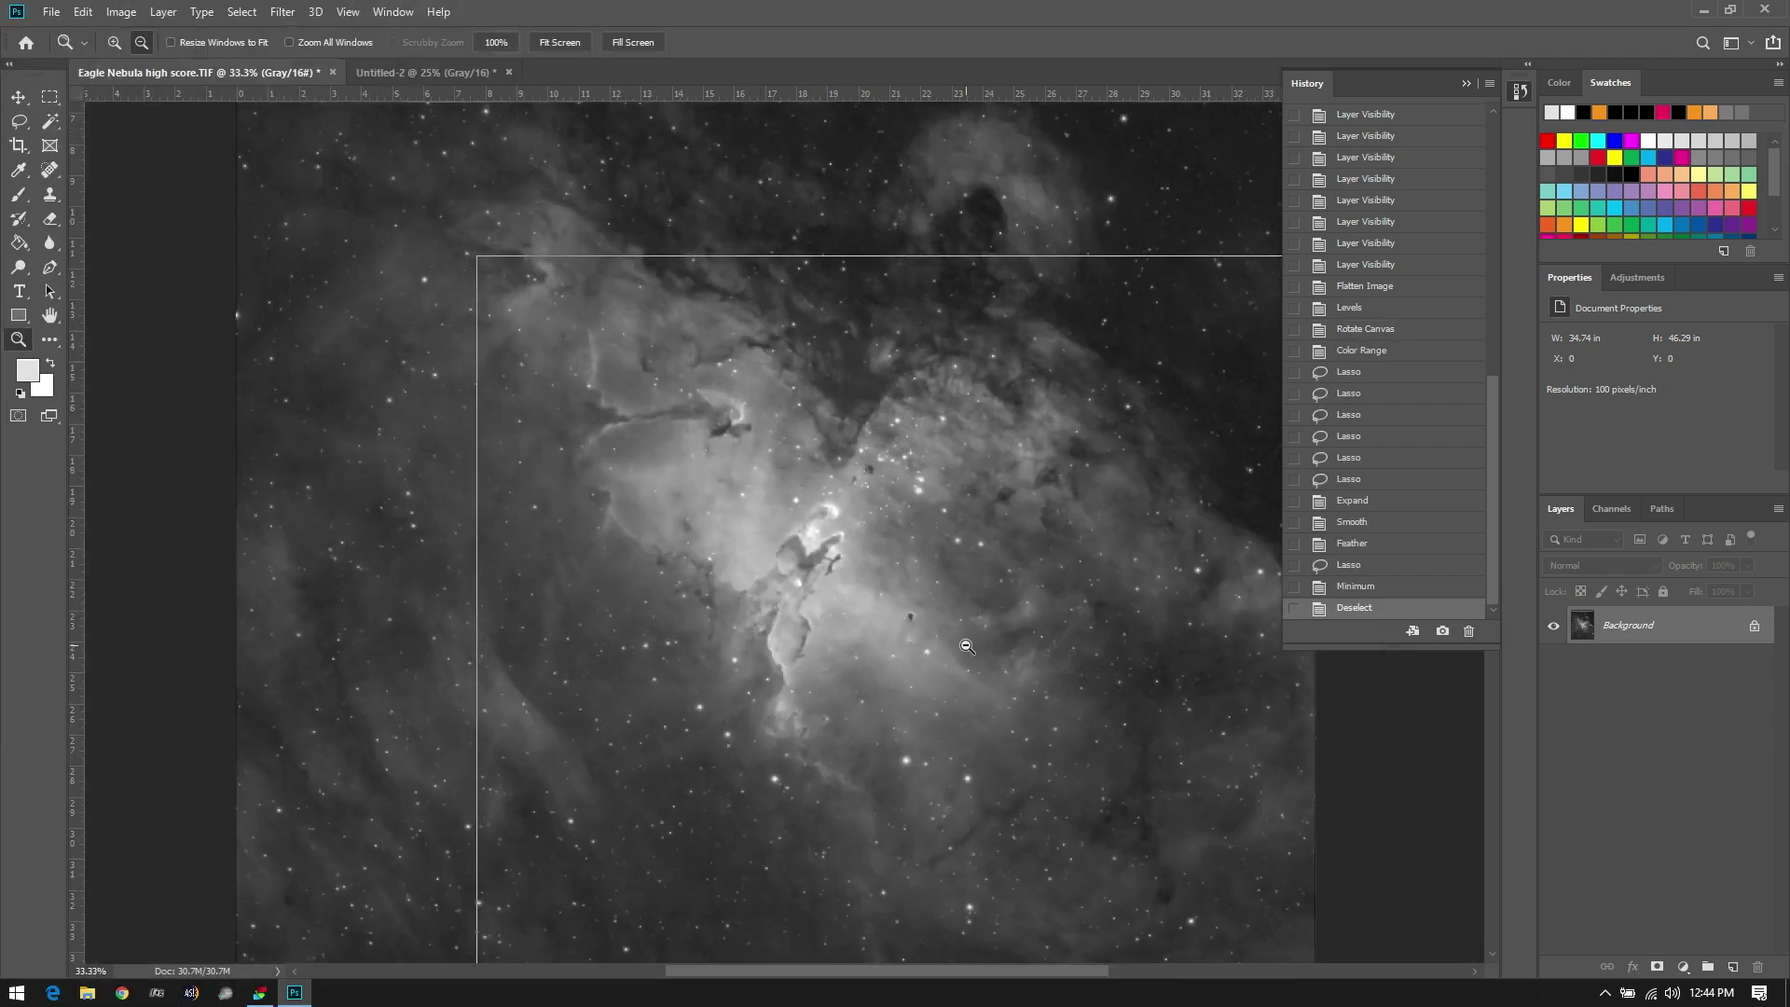
# Examine the star-reduced nebula at 25% zoom with the History list out of the way
pyautogui.keyDown('alt'); pyautogui.click(760, 550); pyautogui.keyUp('alt')
pyautogui.moveTo(885, 643); pyautogui.dragTo(857, 484)
pyautogui.hotkey('ctrl', 'r')
pyautogui.moveTo(895, 403); pyautogui.dragTo(866, 533)
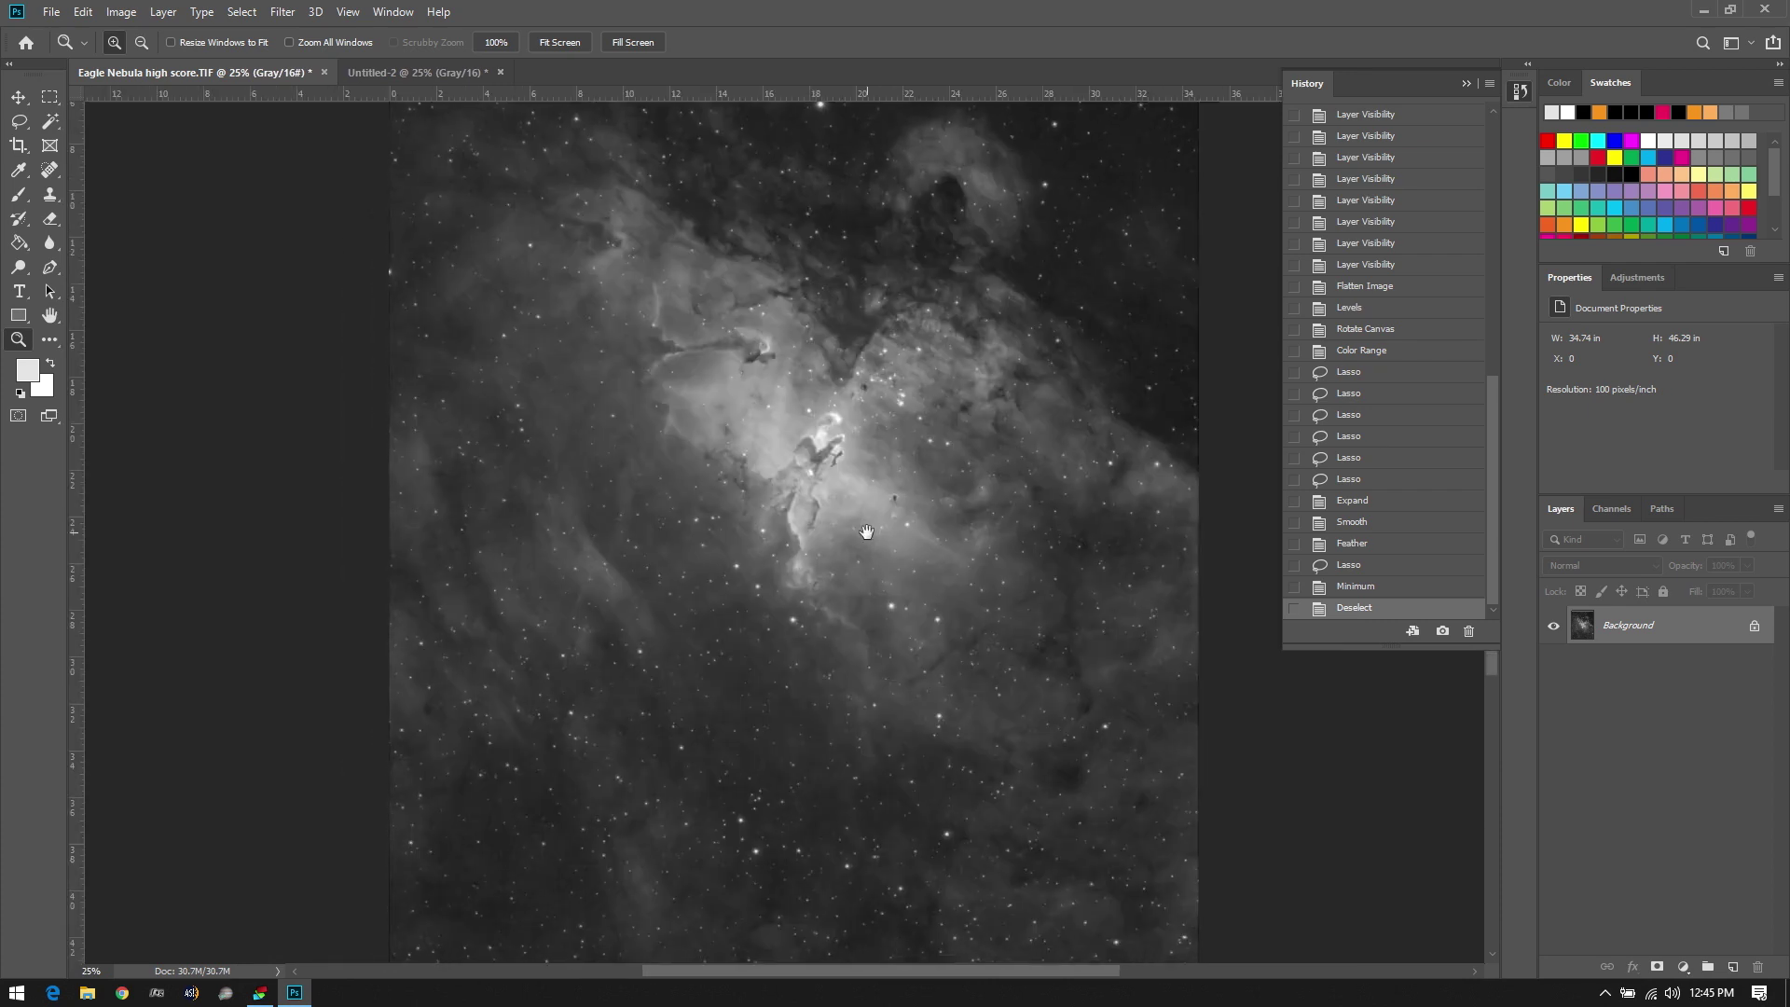
pyautogui.click(1464, 82)
pyautogui.moveTo(966, 314); pyautogui.dragTo(968, 425)
pyautogui.moveTo(961, 589); pyautogui.dragTo(1012, 537)
pyautogui.hotkey('ctrl', 'r')
# Compare the wider nebula view before and after star reduction by alternating between the Rotate Canvas and Deselect history states
pyautogui.click(1522, 96)
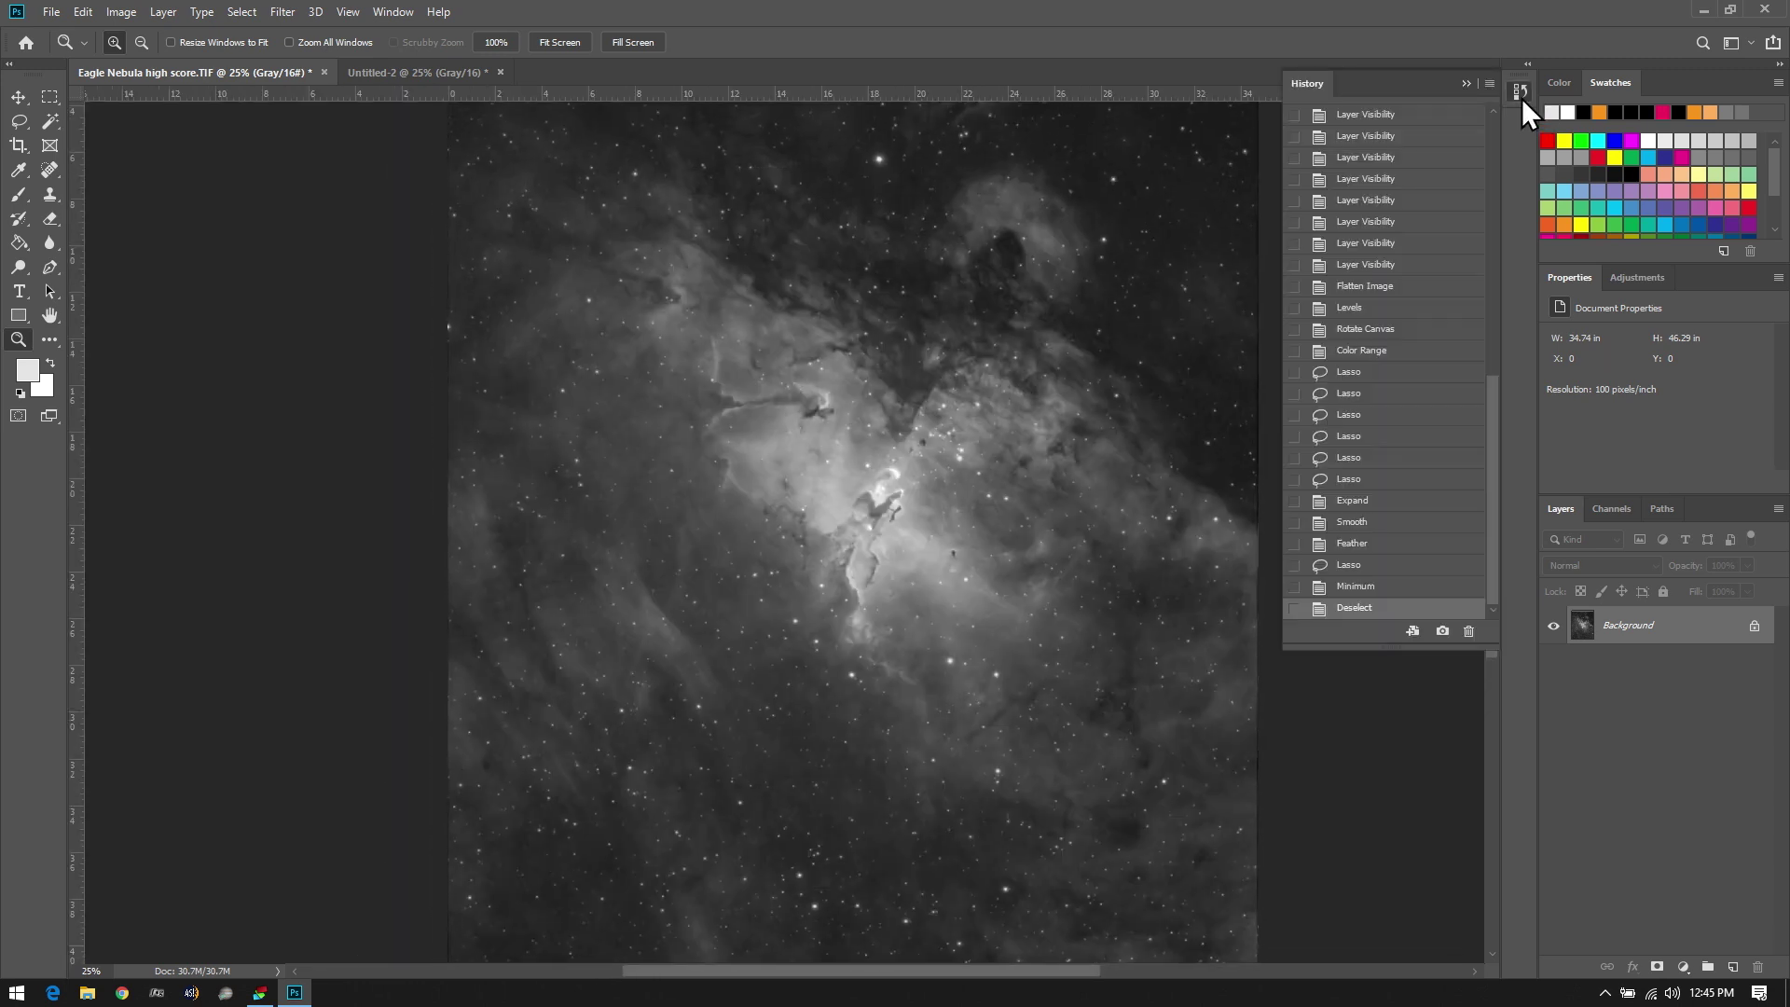
pyautogui.click(1362, 329)
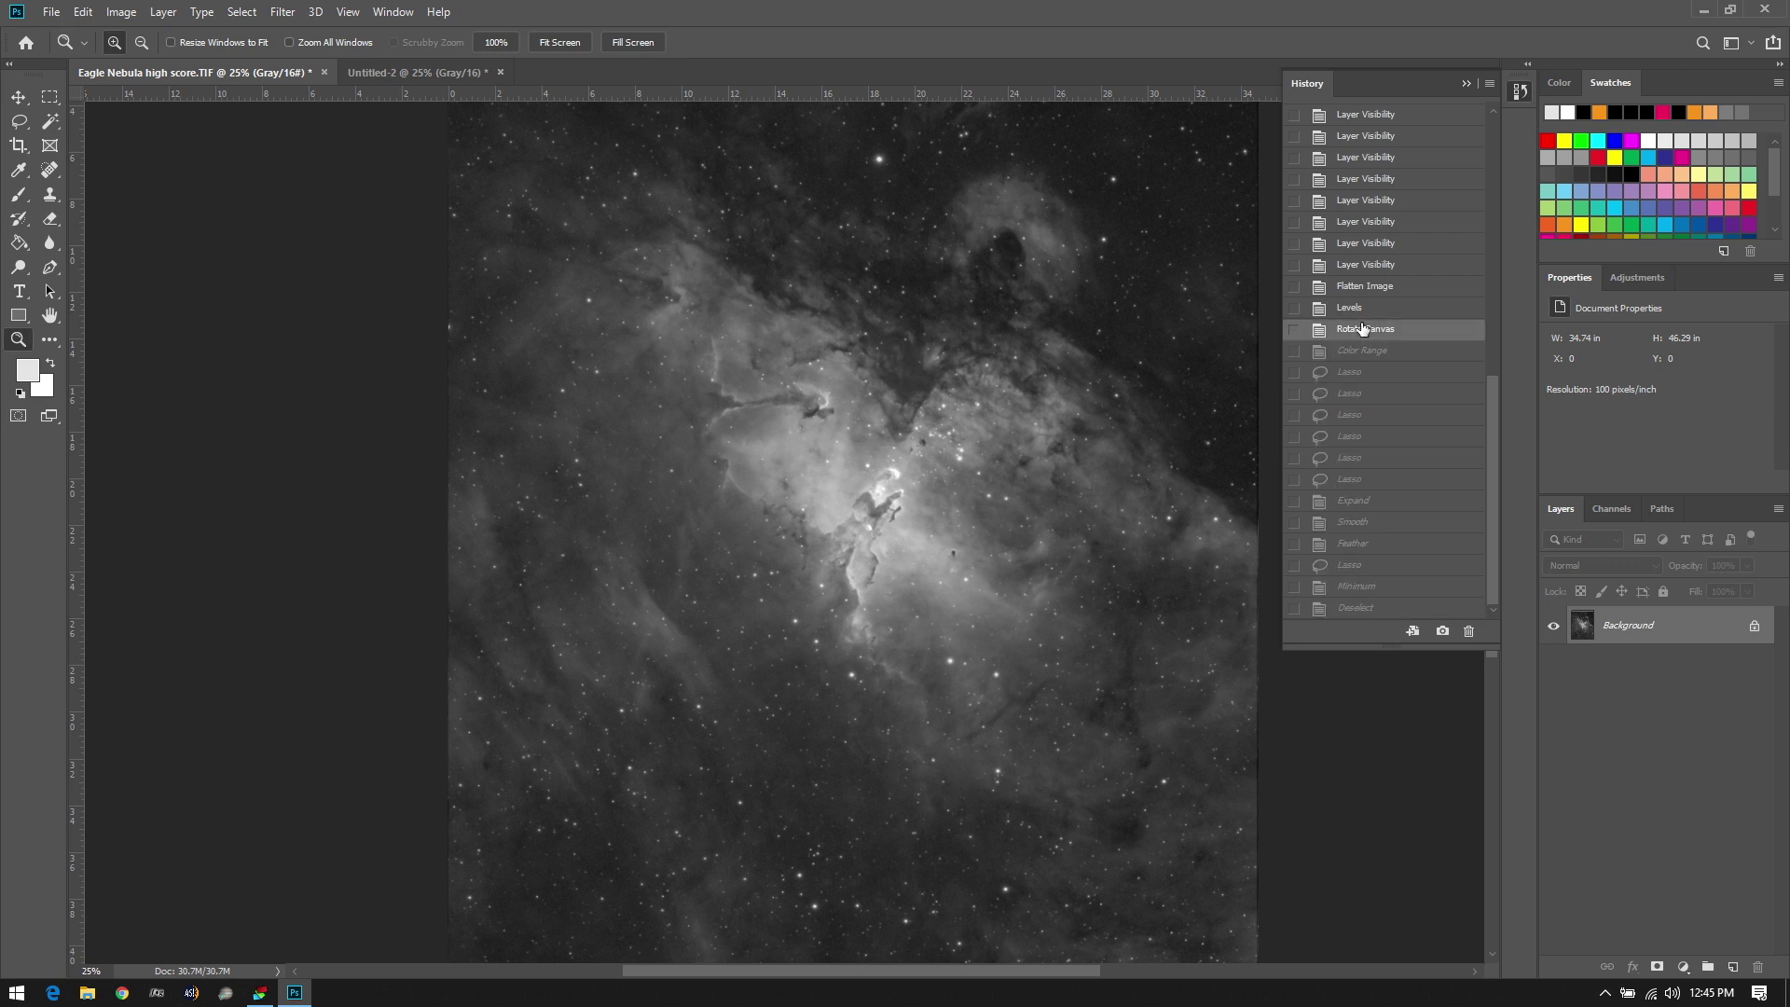
pyautogui.click(1360, 611)
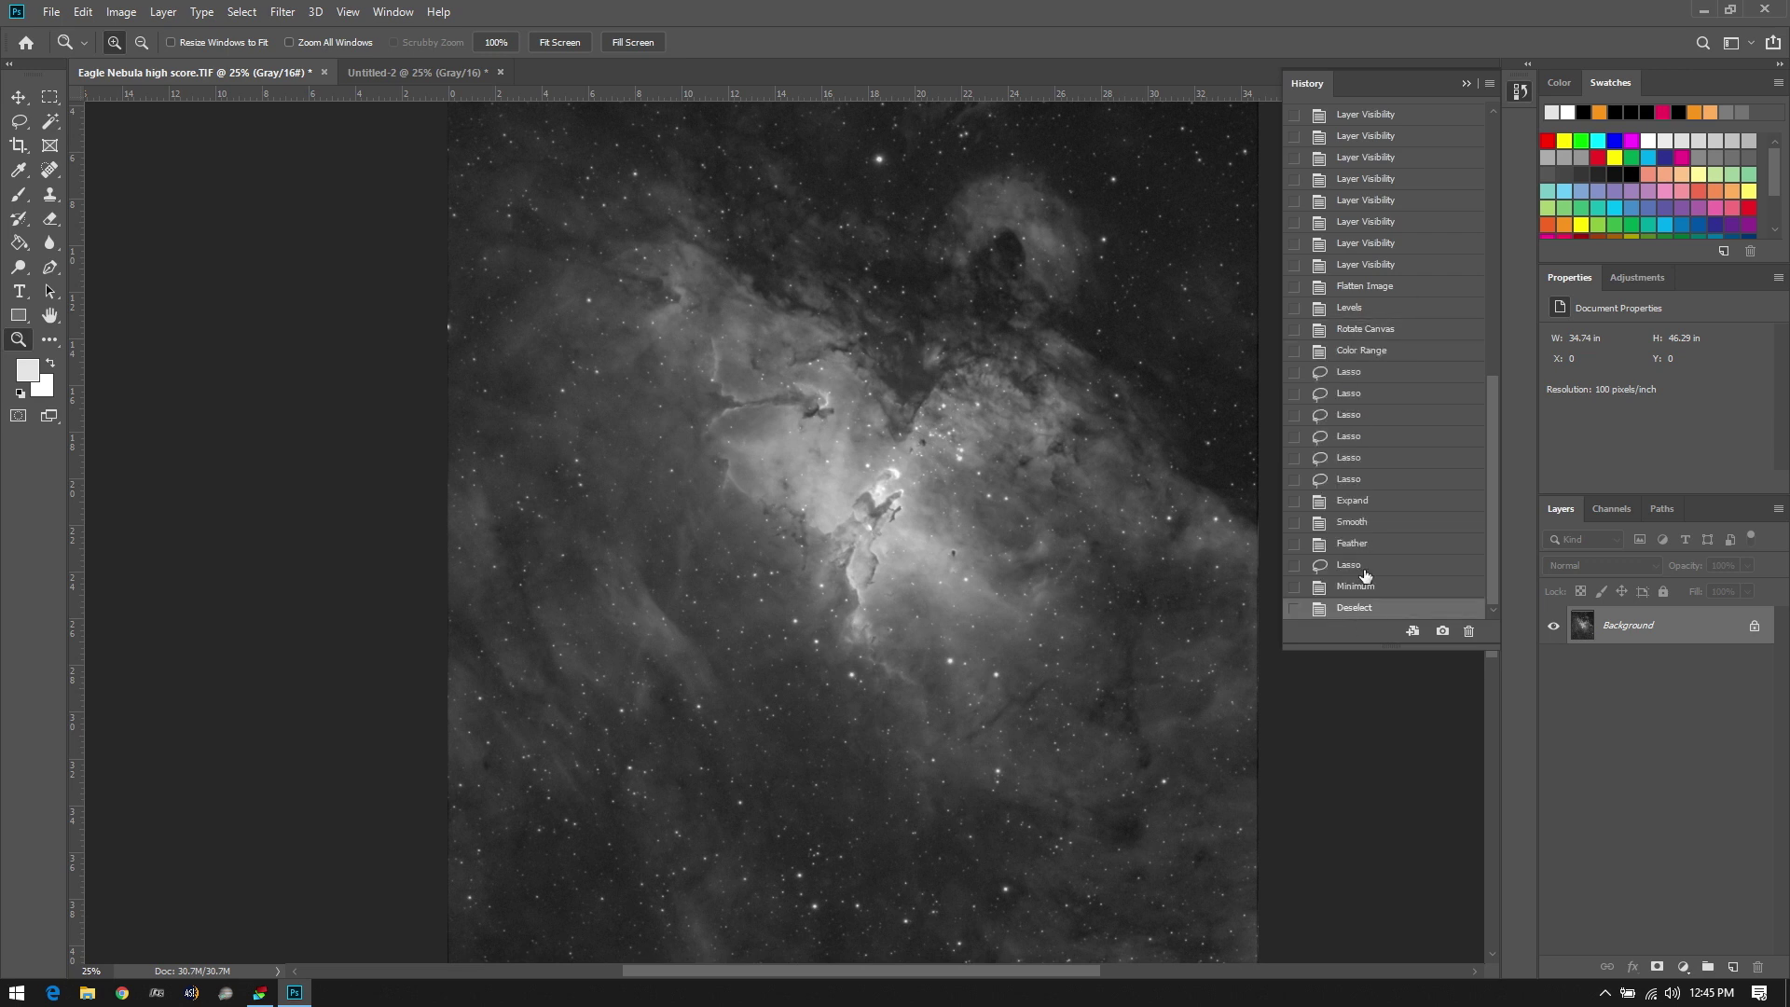
pyautogui.click(1370, 332)
pyautogui.click(1361, 608)
pyautogui.click(1466, 85)
pyautogui.scroll(5, 971, 582)
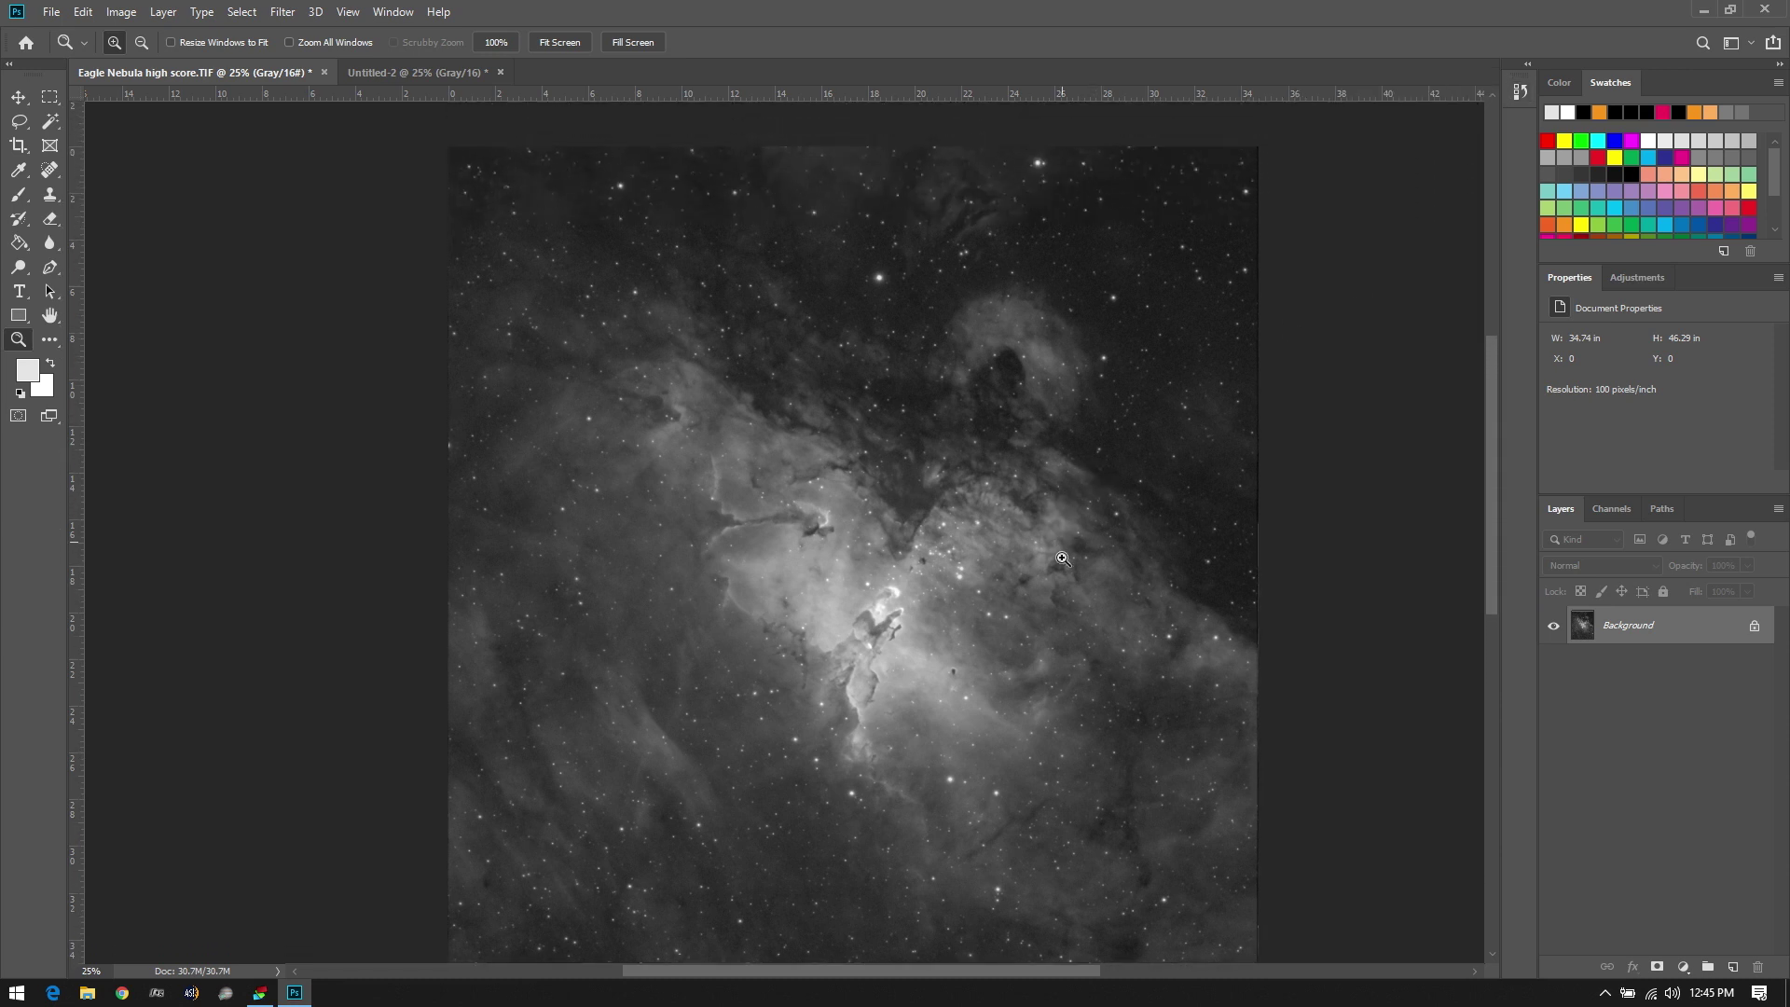
pyautogui.scroll(-6, 971, 583)
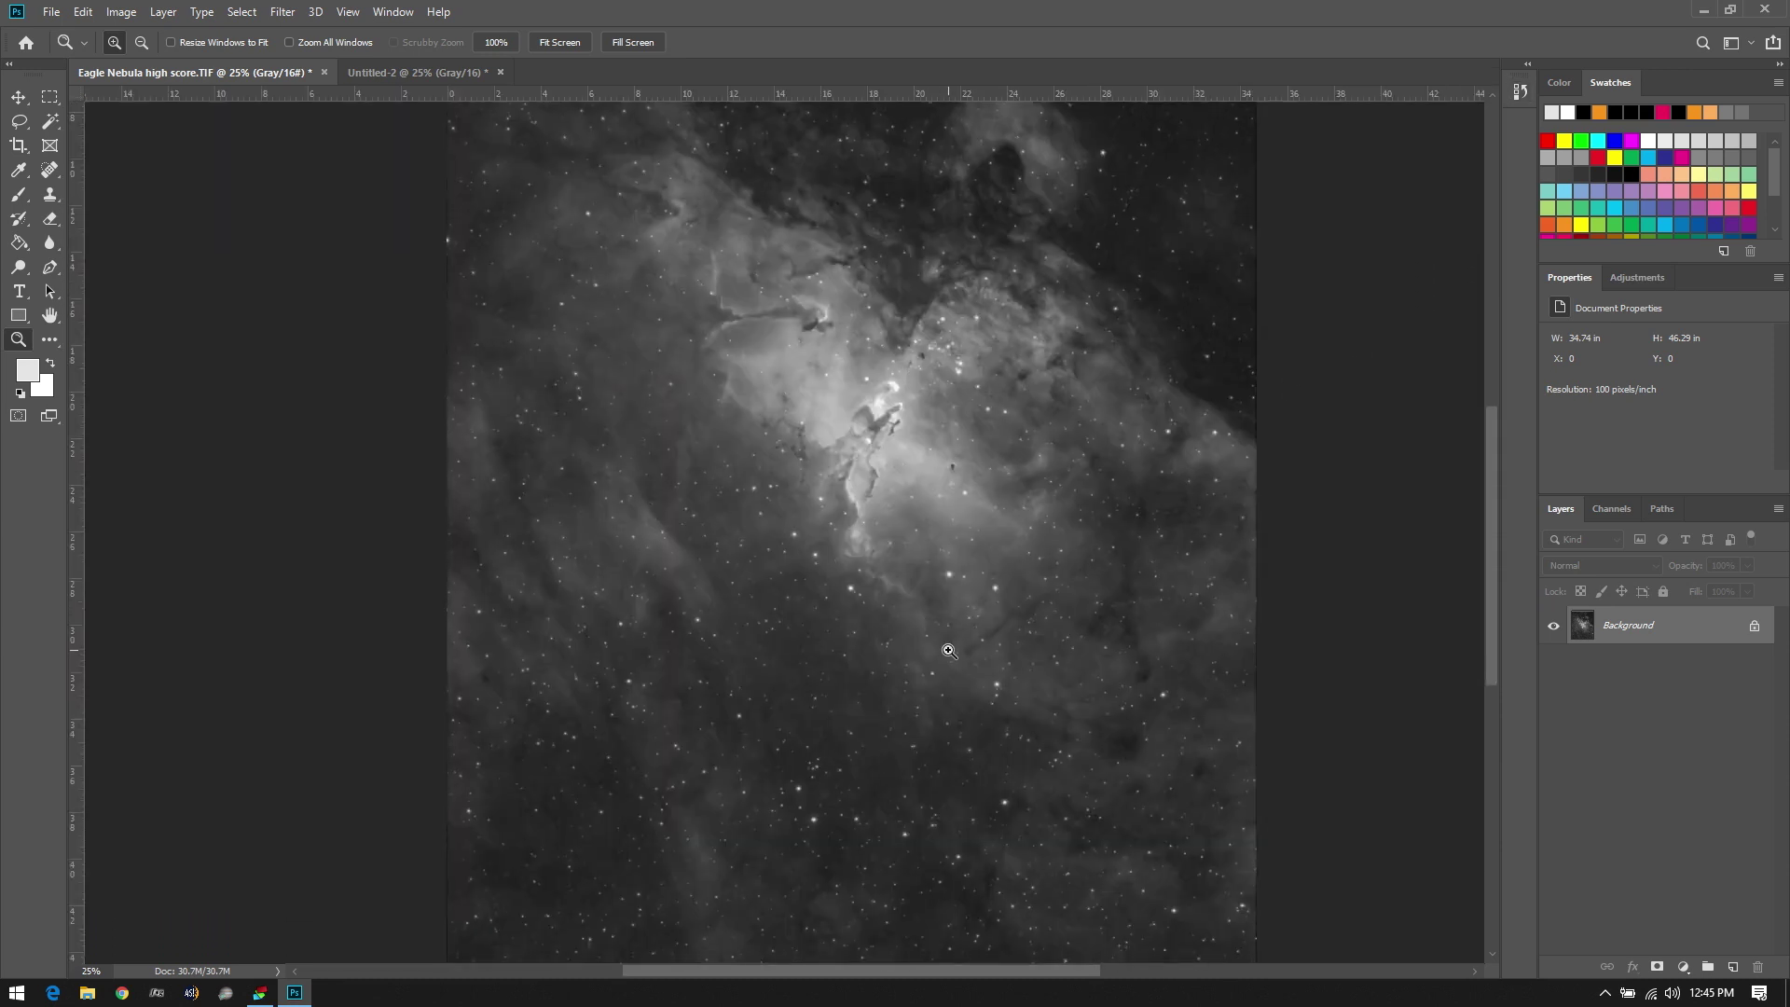
pyautogui.moveTo(952, 304); pyautogui.dragTo(971, 383)
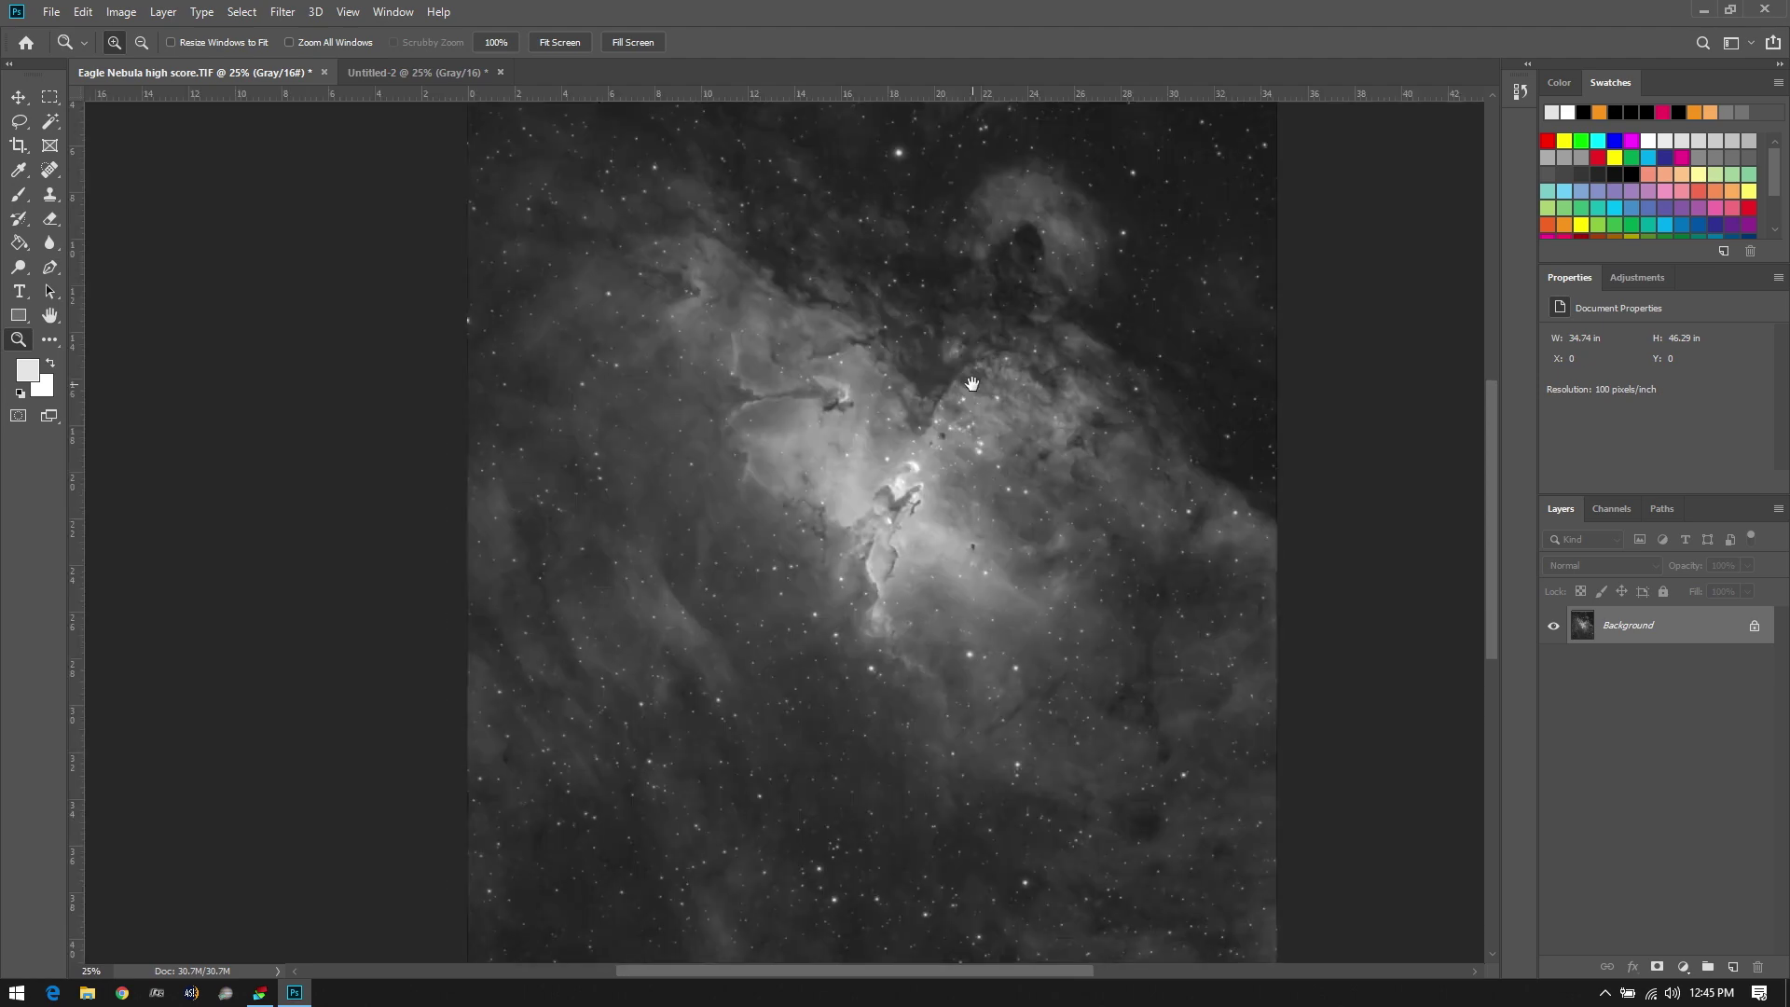